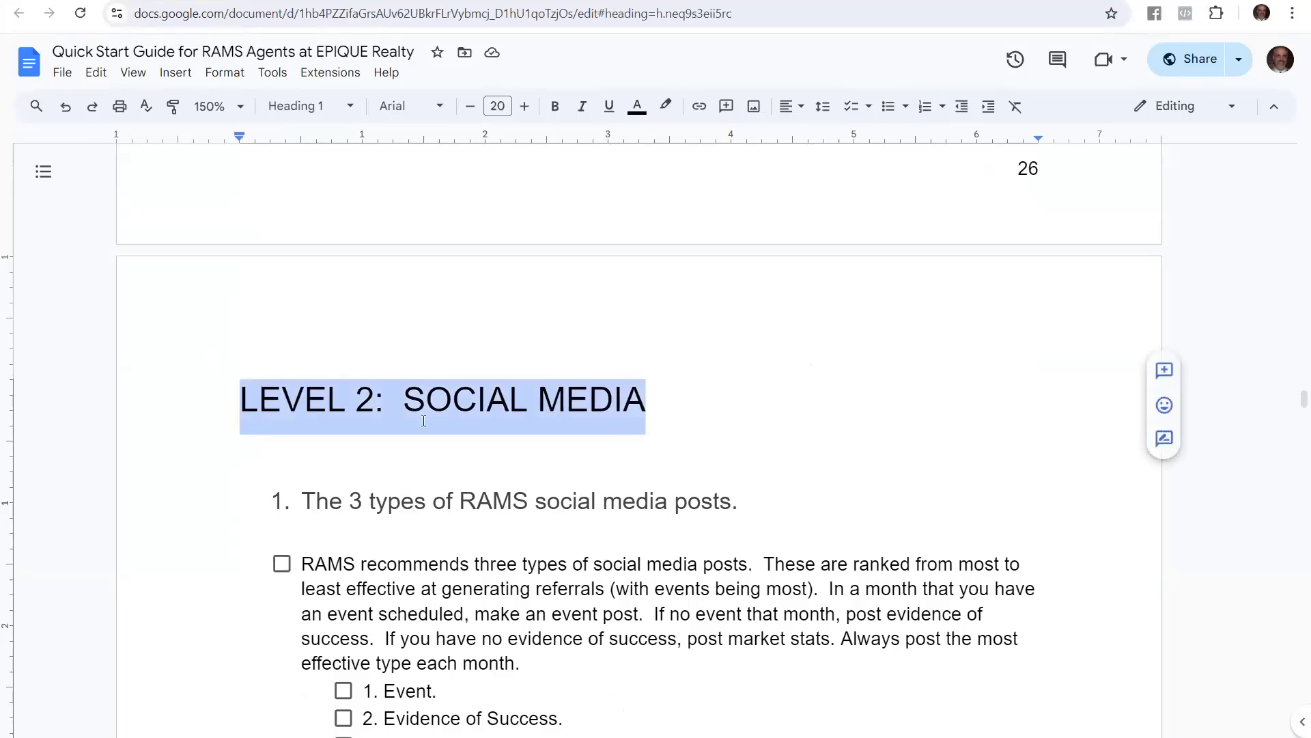
# Highlight the guide's TIP paragraph about reusing one marketing piece, then return to the Lofty design editor
pyautogui.scroll(-10, 540, 462)
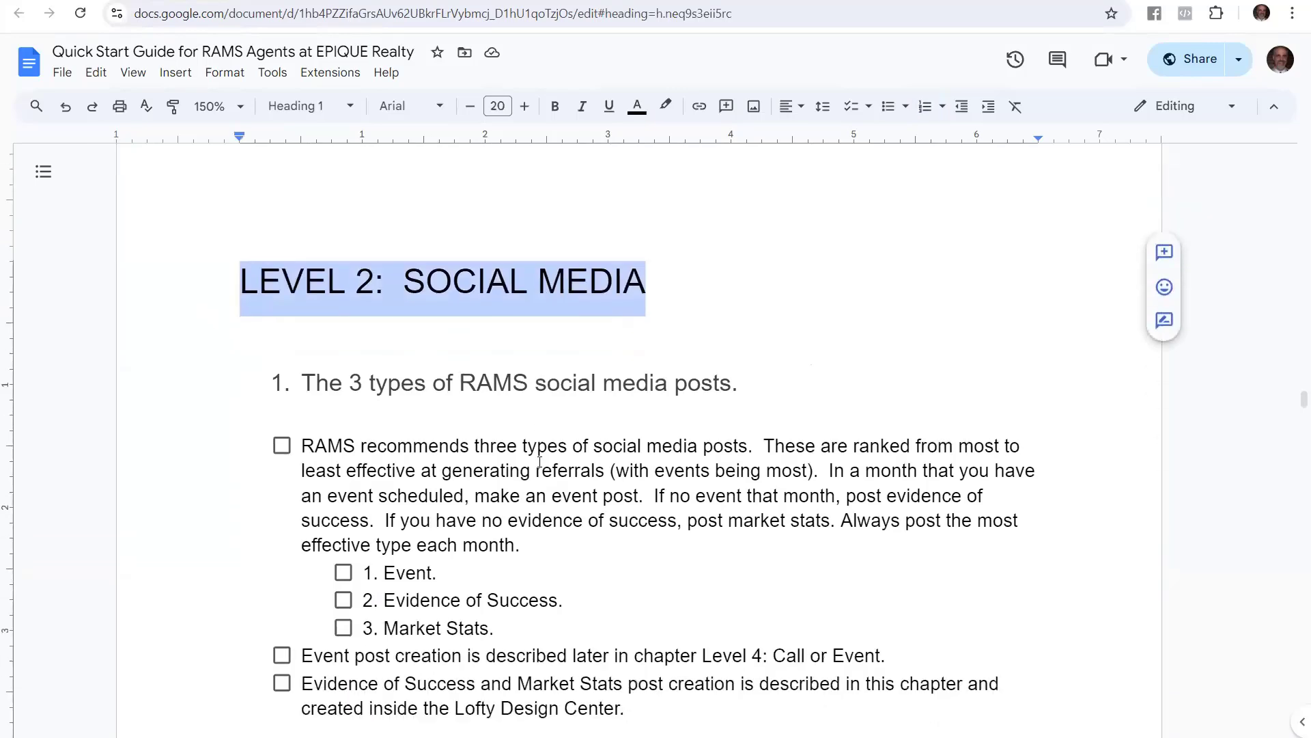
pyautogui.scroll(-3, 540, 461)
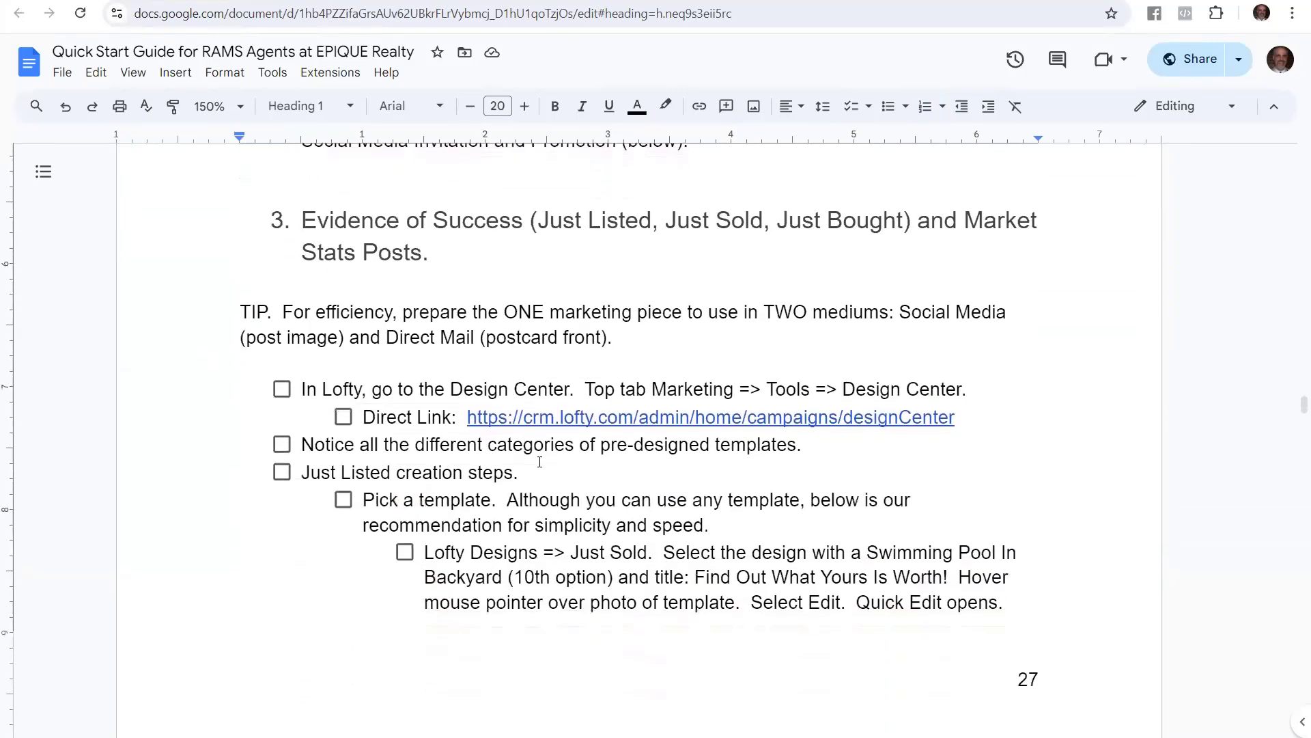
pyautogui.moveTo(658, 335); pyautogui.dragTo(240, 312)
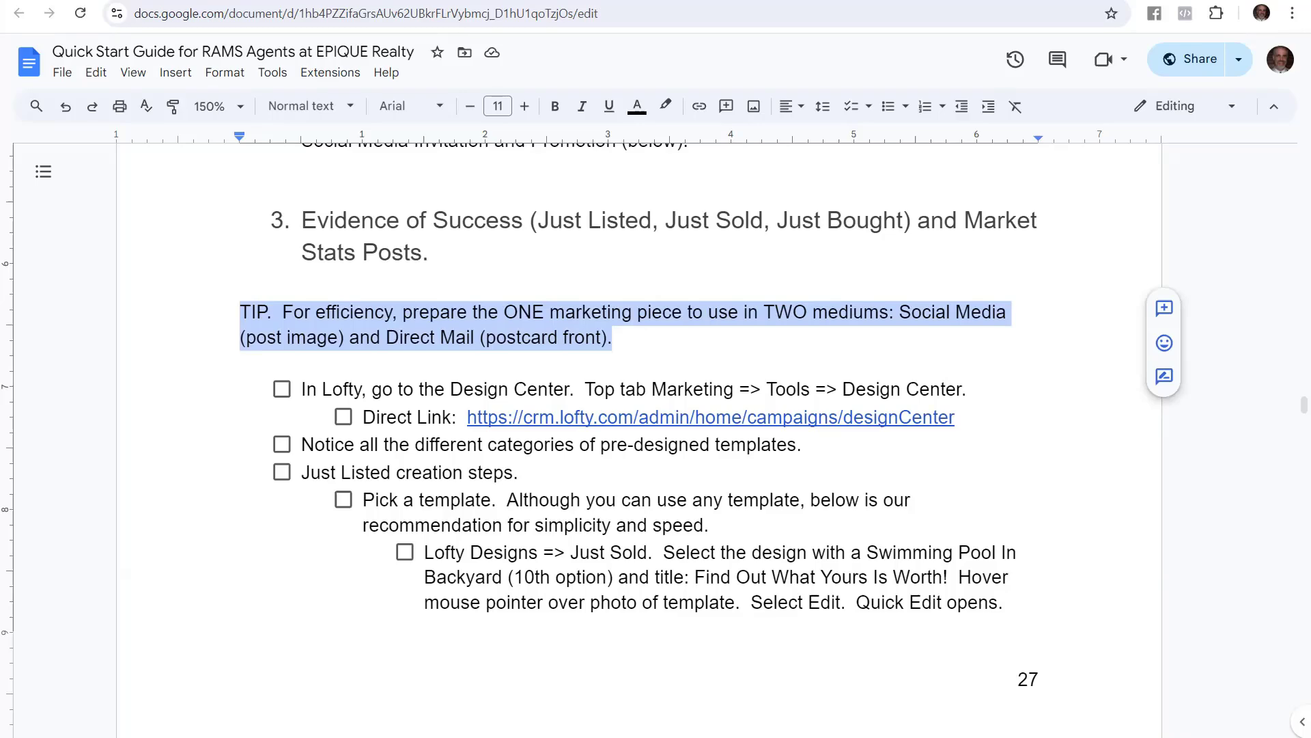
pyautogui.click(300, 1)
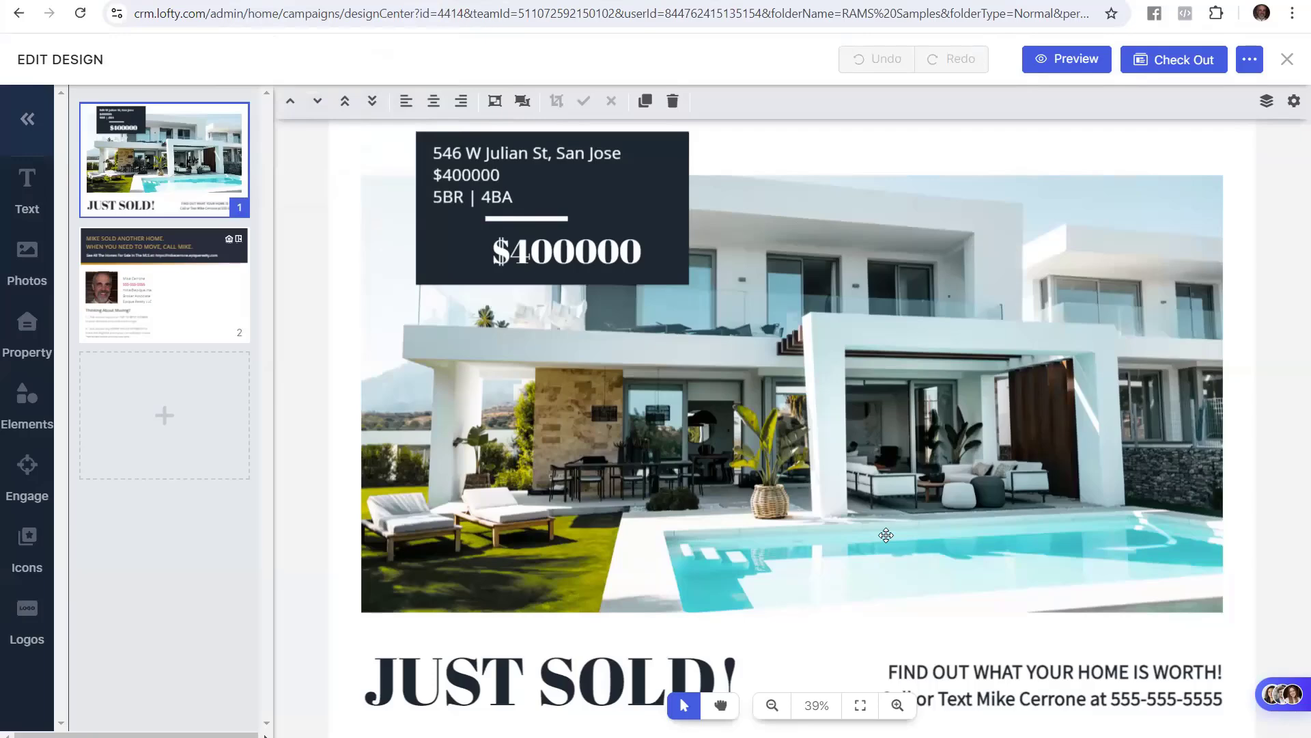
pyautogui.click(225, 300)
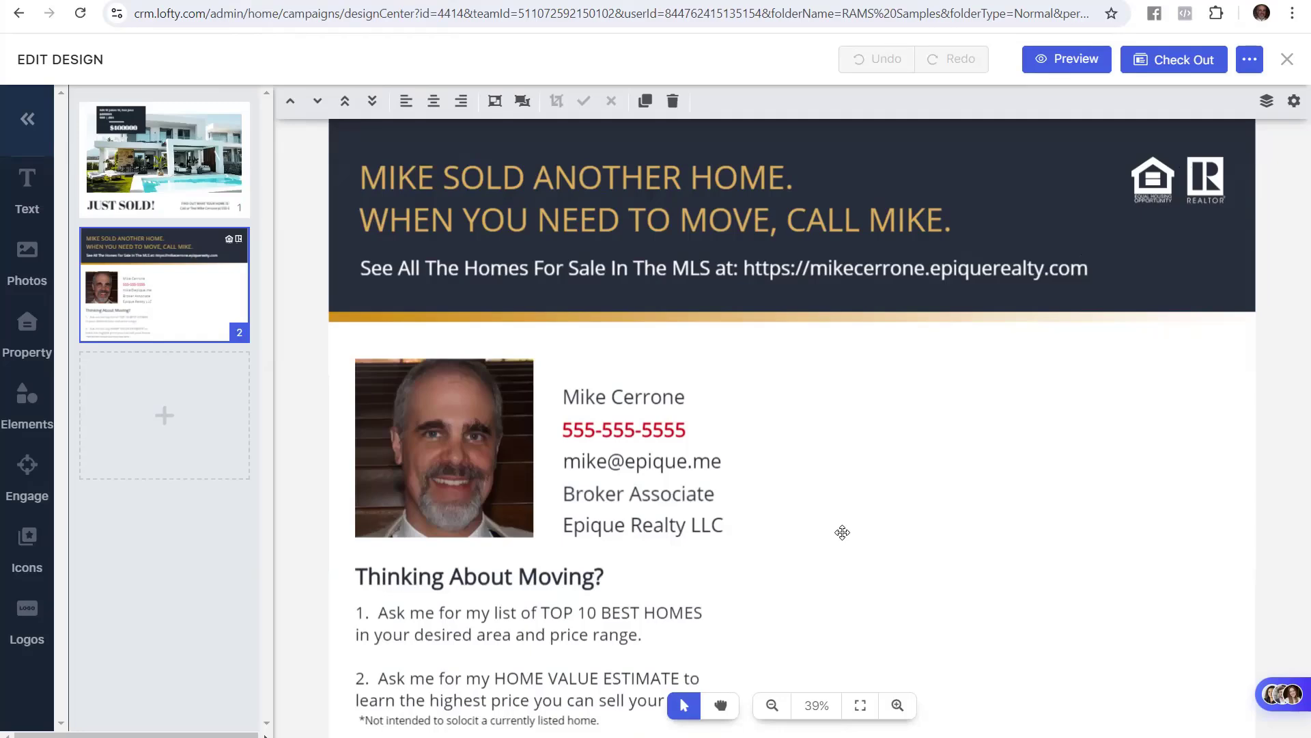
pyautogui.moveTo(209, 180)
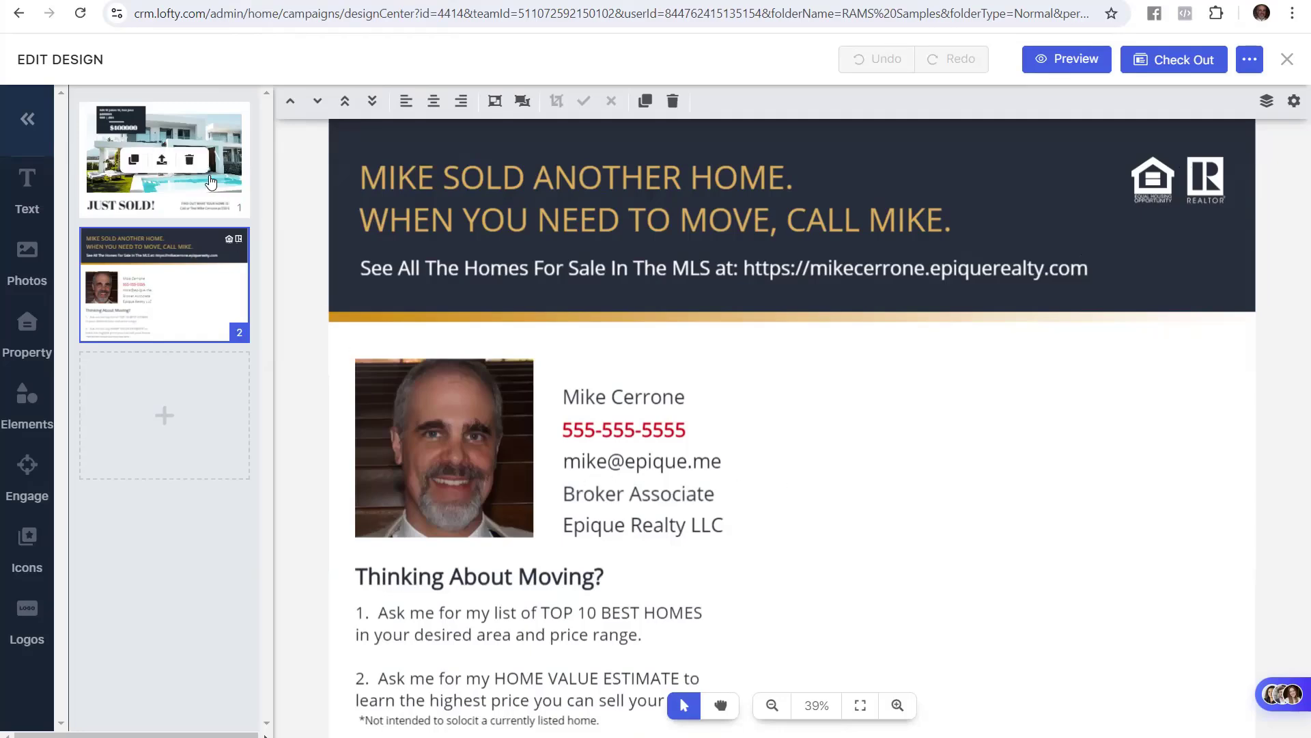
pyautogui.click(242, 194)
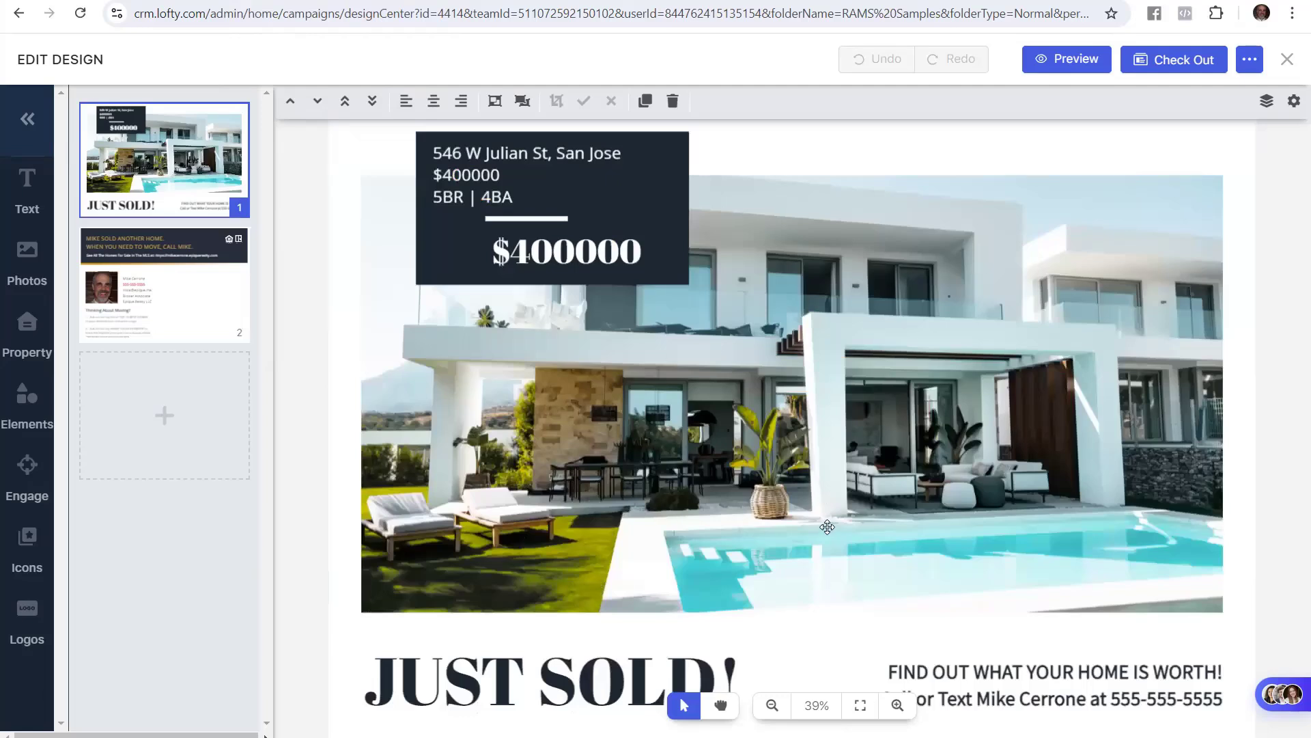
pyautogui.moveTo(151, 273)
pyautogui.click(235, 284)
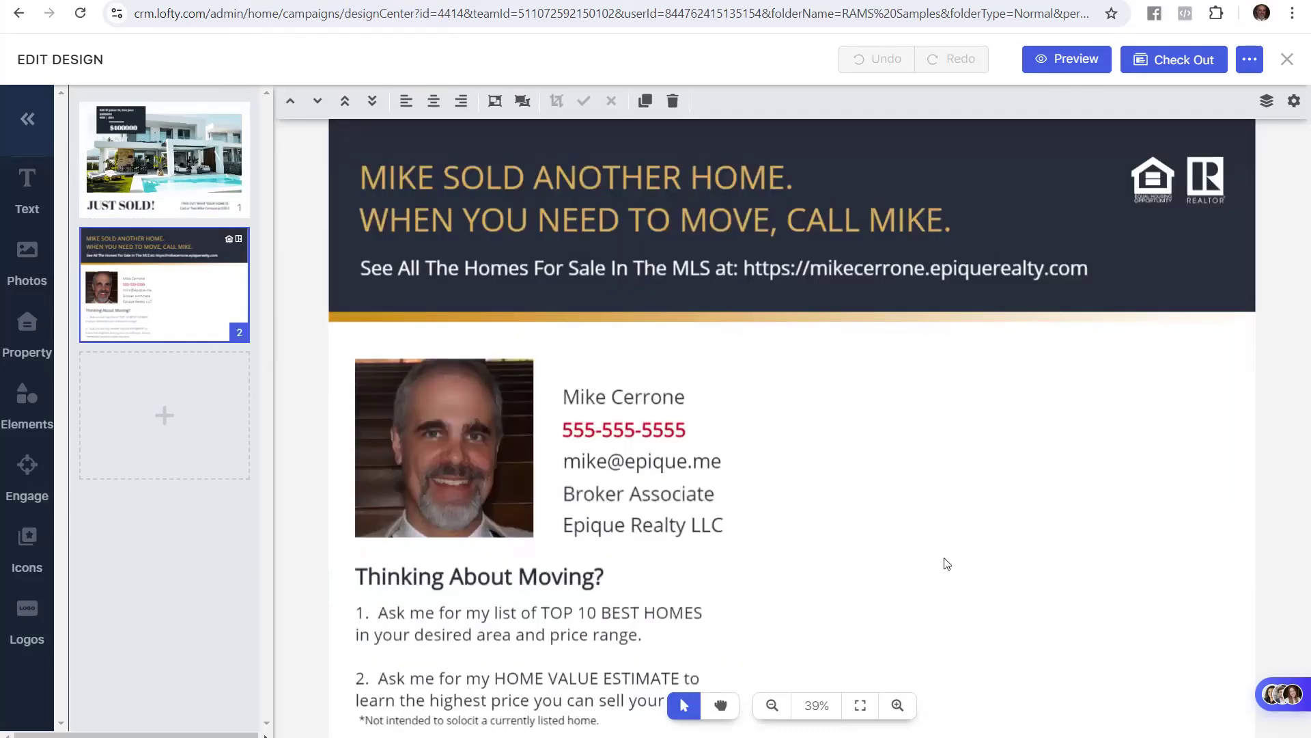
pyautogui.click(229, 178)
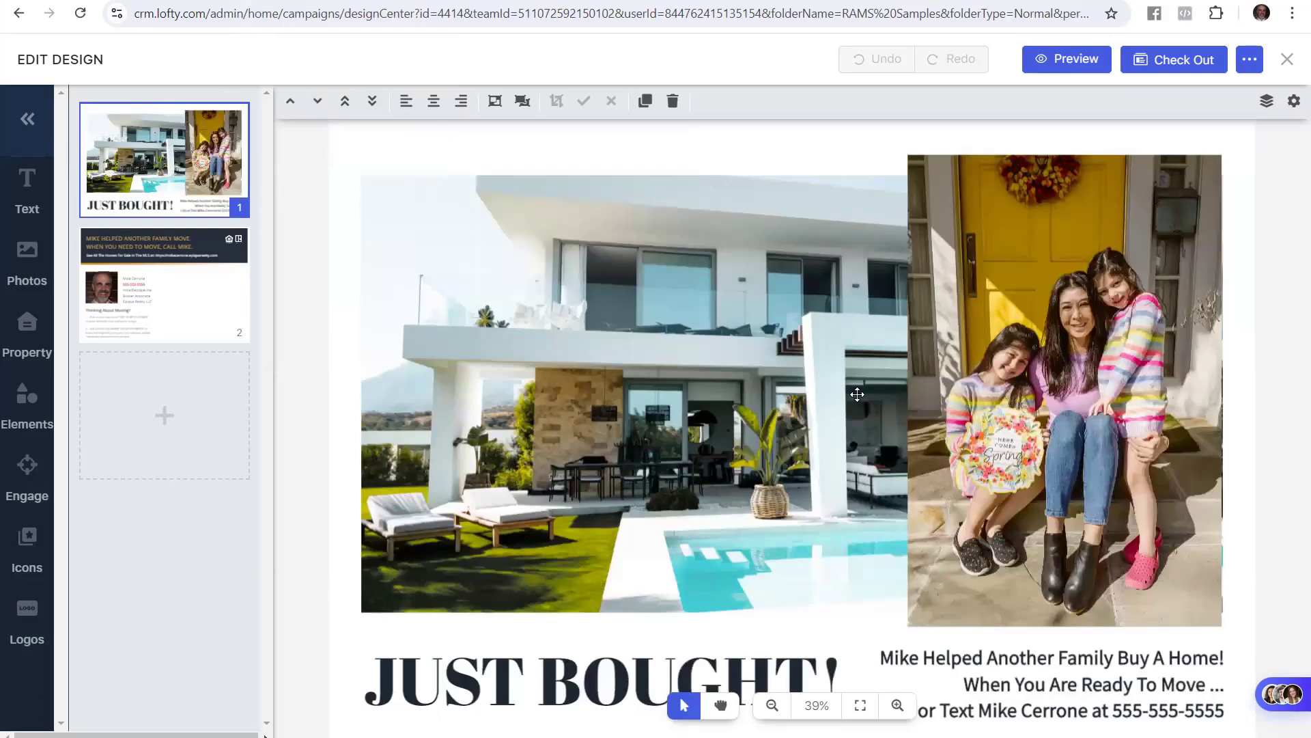
# View the back of the Just Bought postcard, then return to its front page
pyautogui.moveTo(235, 293)
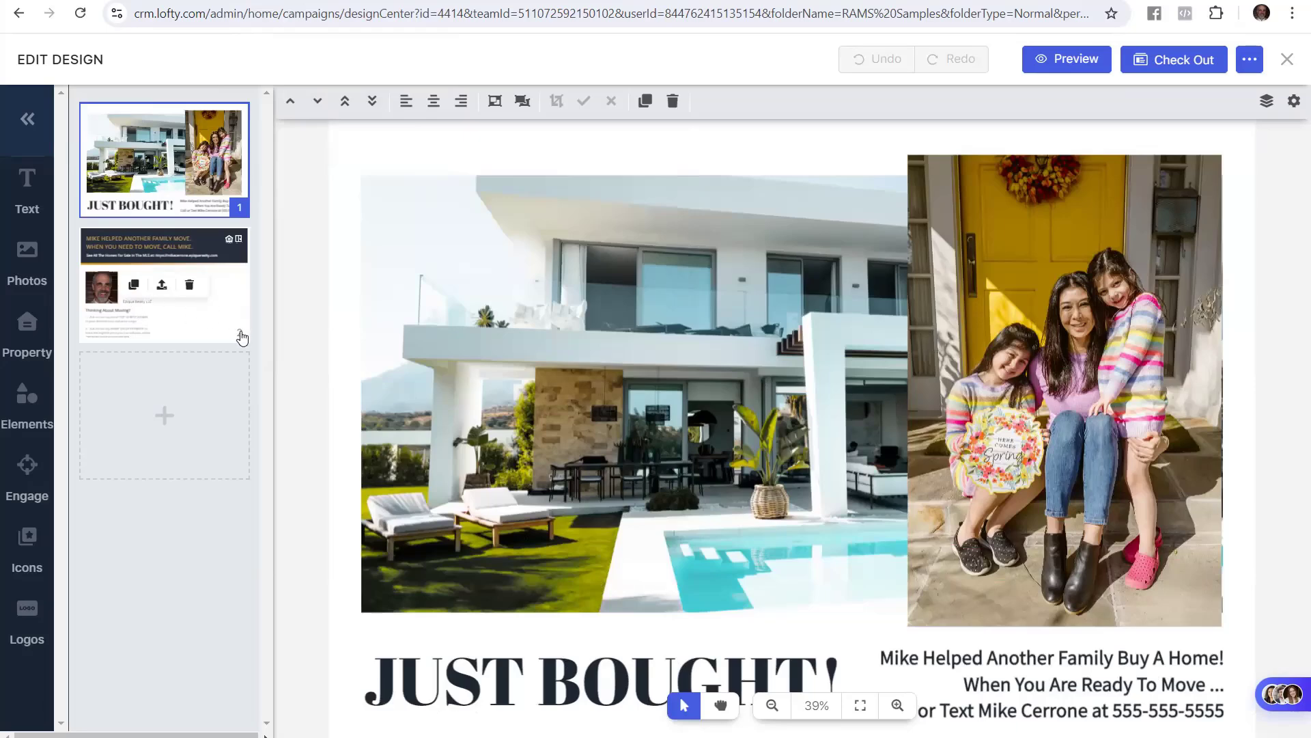
pyautogui.click(240, 290)
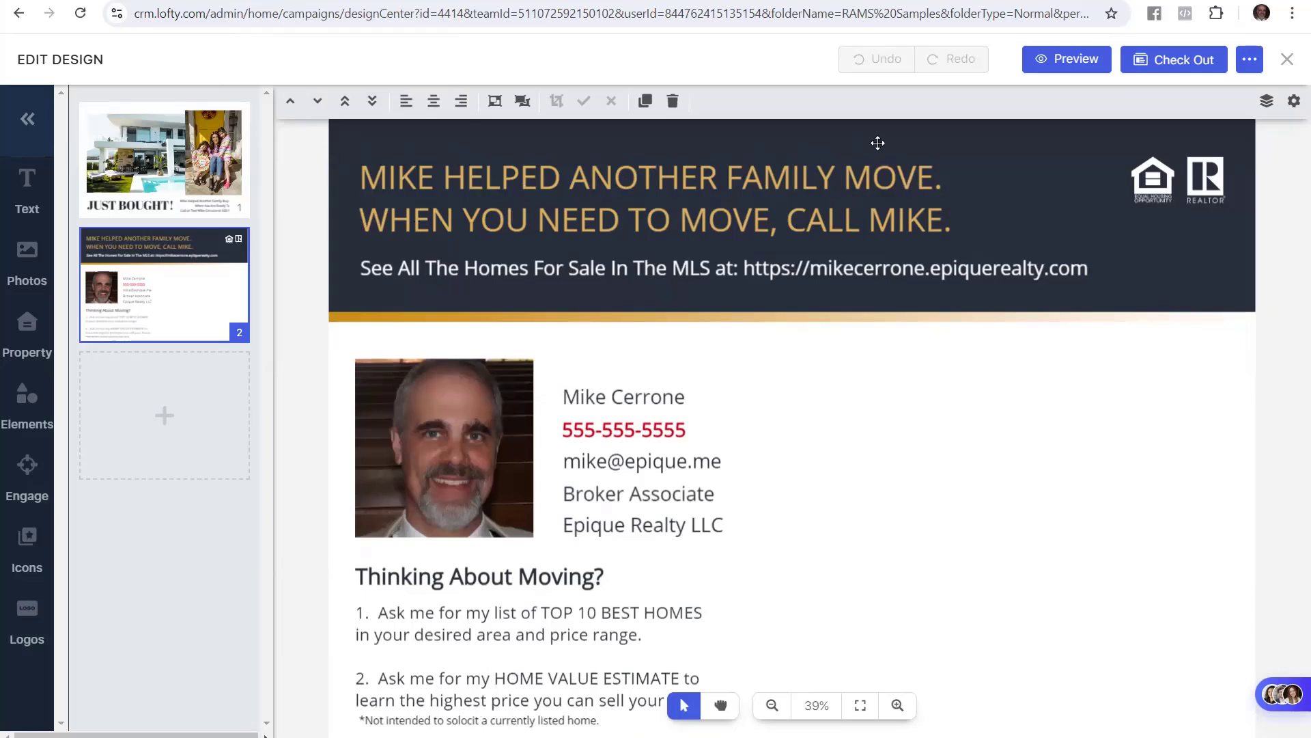
pyautogui.click(171, 192)
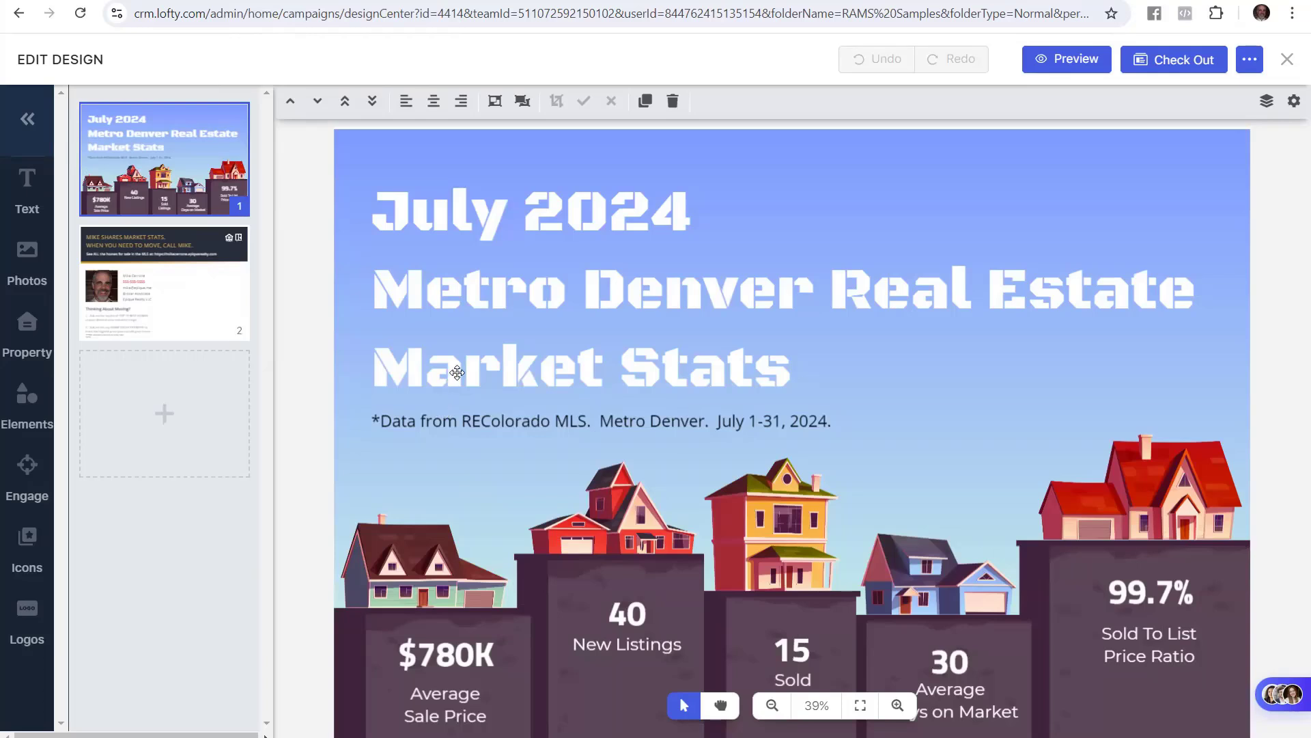
# Show the back page of the Market Stats postcard
pyautogui.click(230, 290)
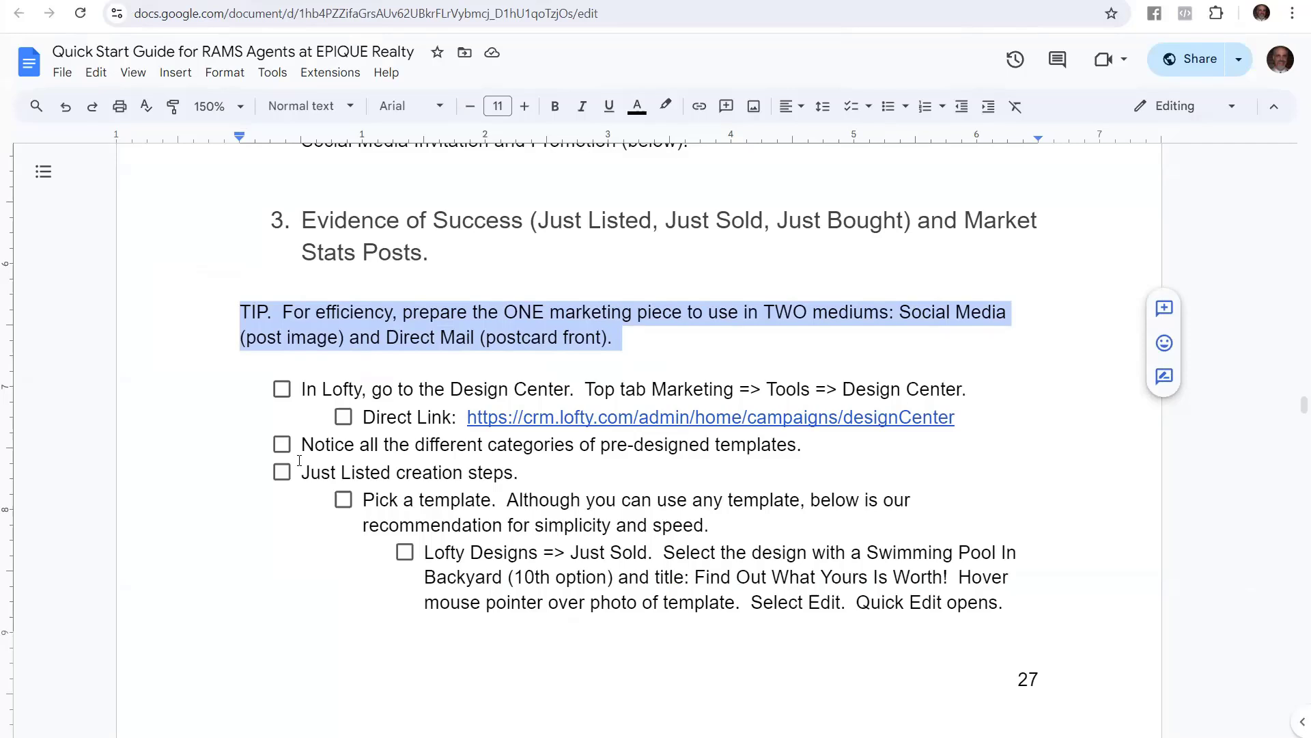
# Highlight 'Marketing => Tools => Design Center.' in the guide's Design Center step
pyautogui.click(381, 418)
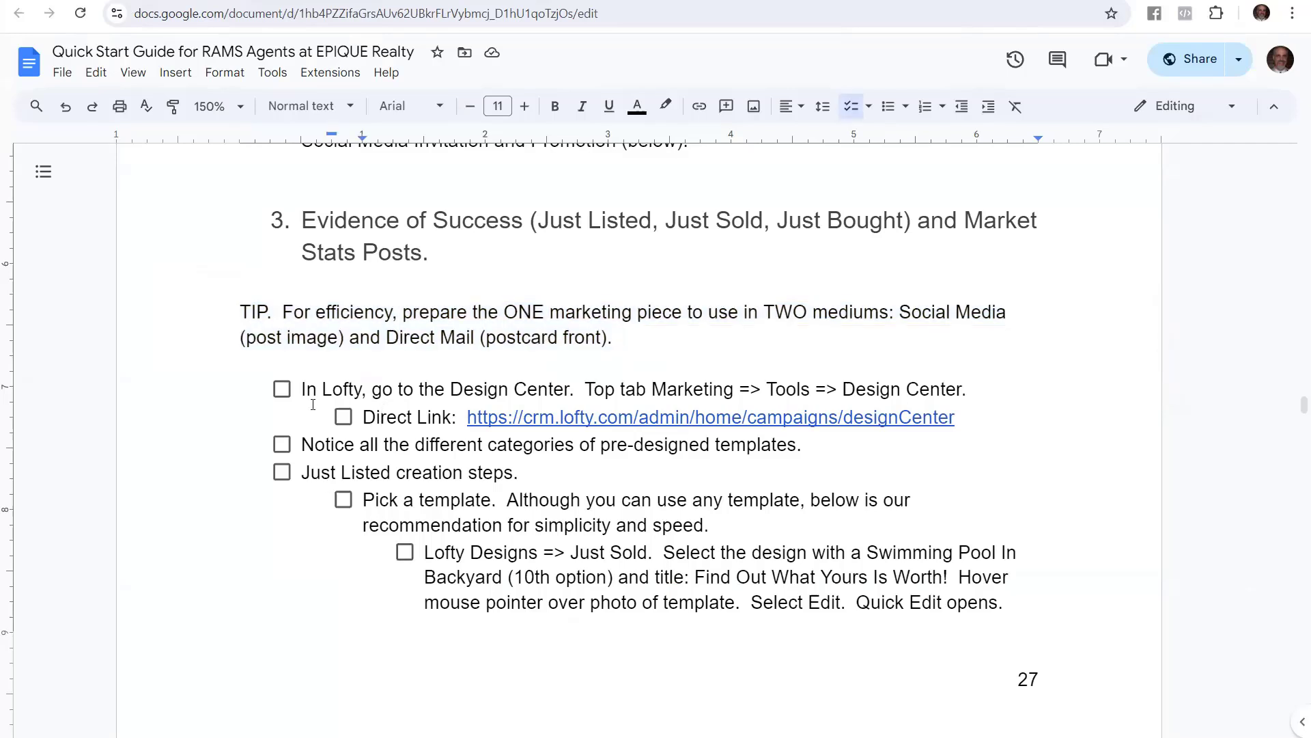
pyautogui.moveTo(303, 389); pyautogui.dragTo(570, 390)
pyautogui.click(698, 398)
pyautogui.moveTo(651, 390); pyautogui.dragTo(962, 388)
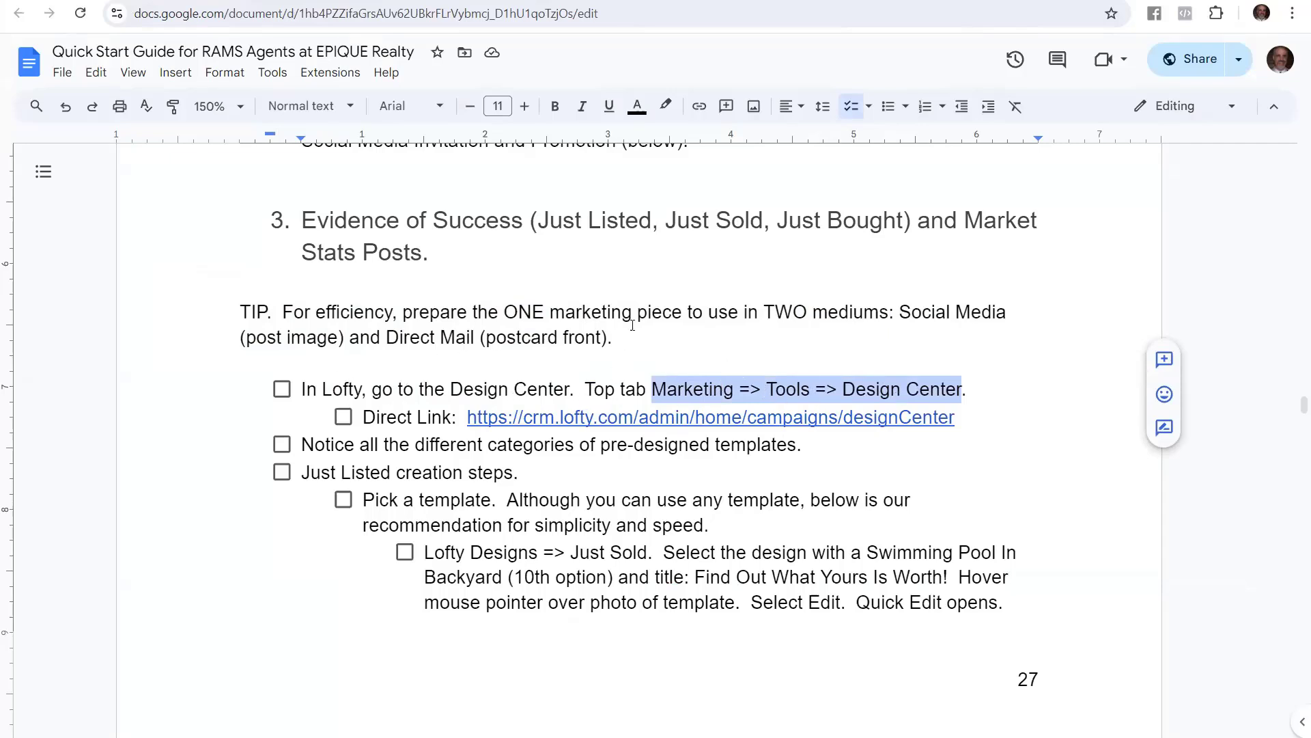
# Preview the Design Center direct link, re-highlight the path, and switch to the Lofty CRM dashboard
pyautogui.click(659, 415)
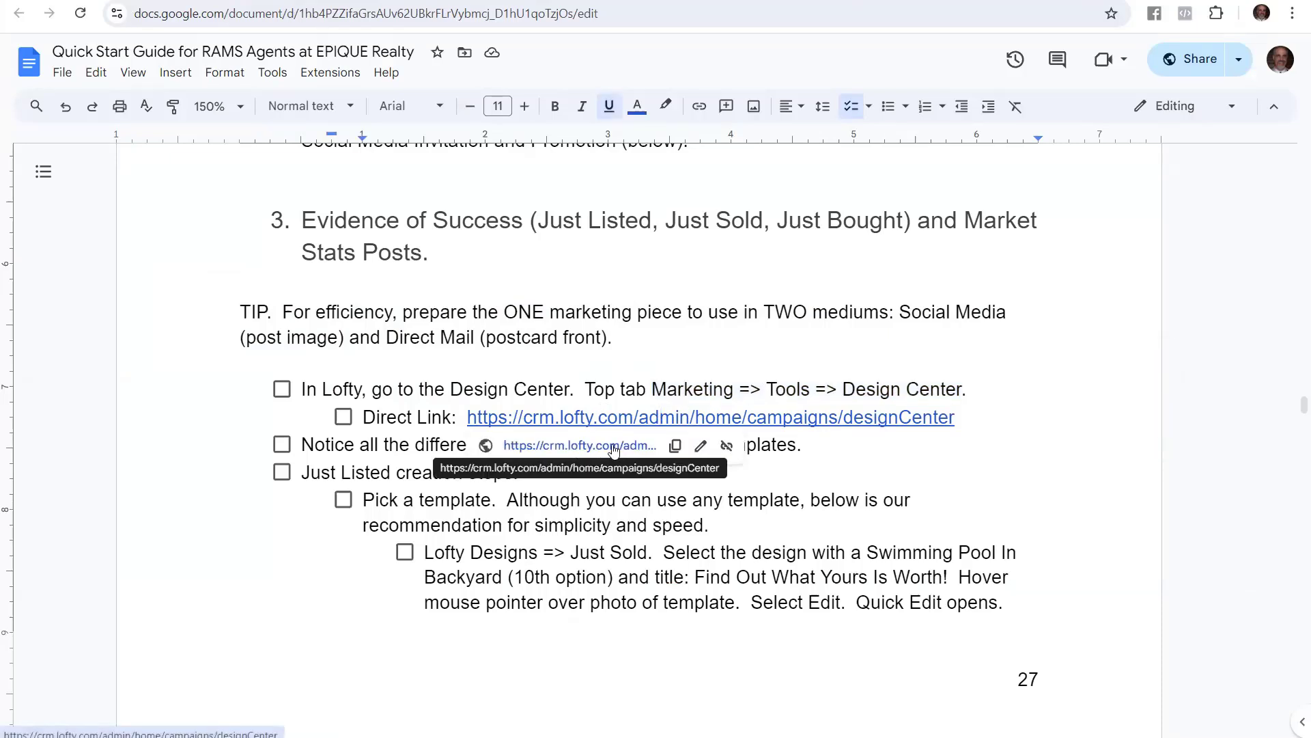
pyautogui.click(676, 355)
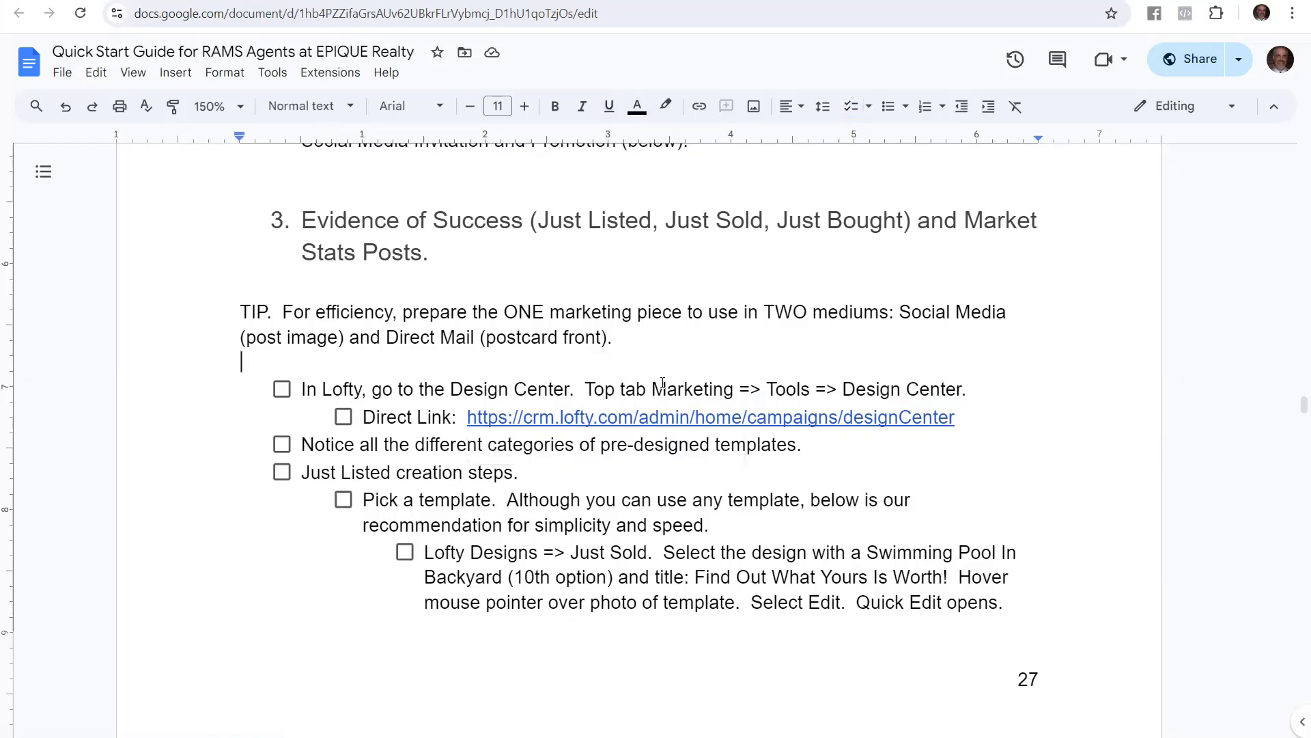
pyautogui.moveTo(652, 389); pyautogui.dragTo(967, 384)
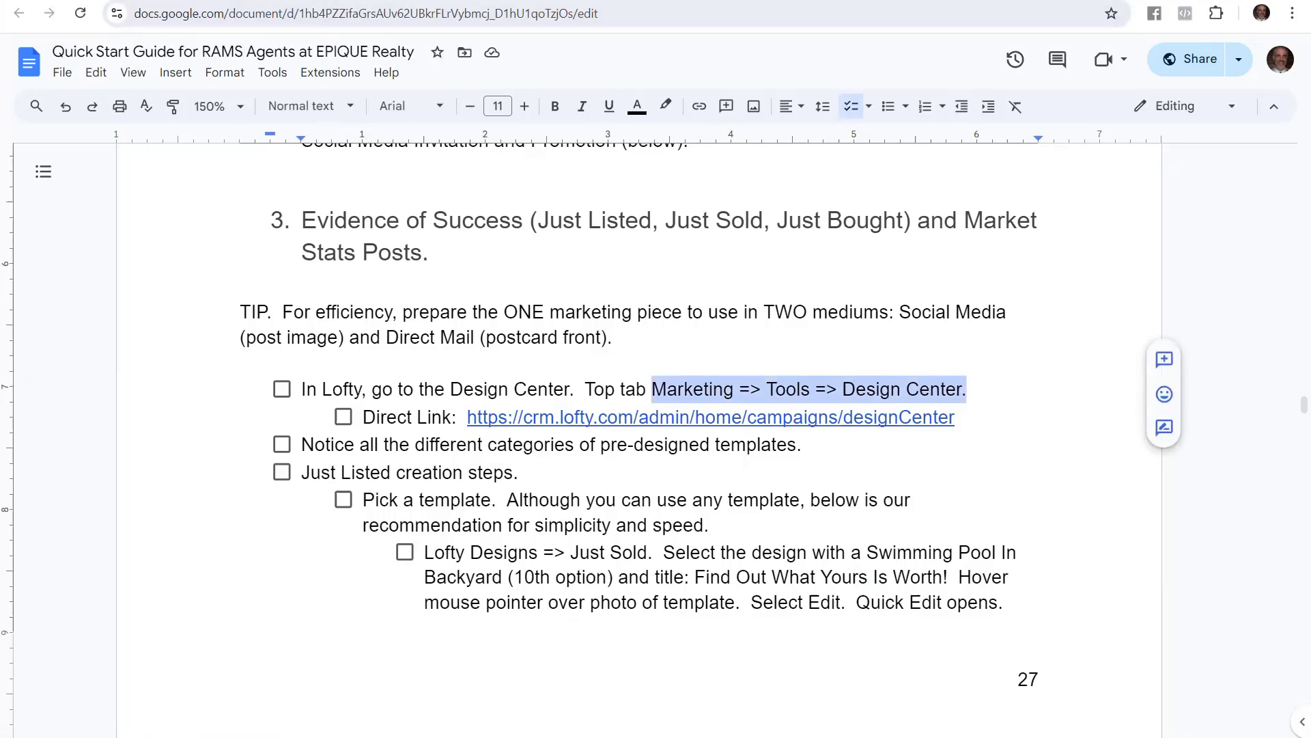
pyautogui.click(140, 2)
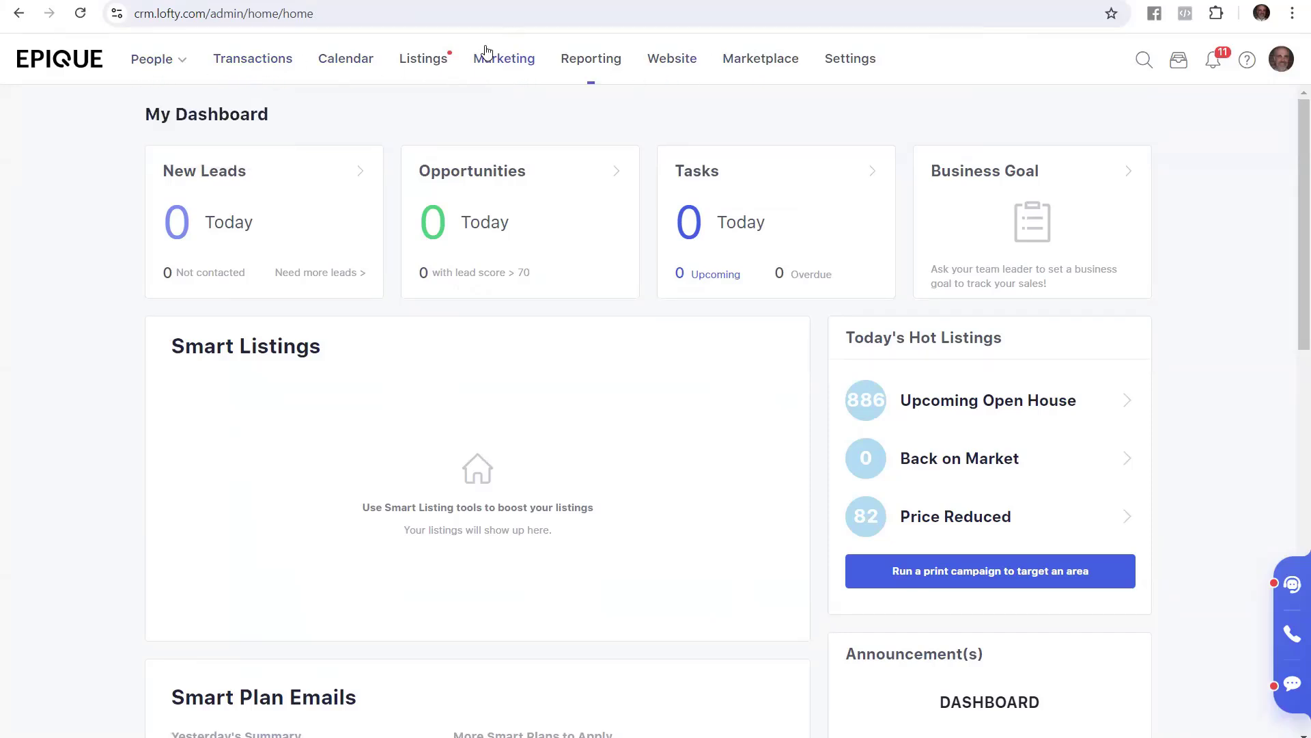
# Open the Design Center from Marketing's sidebar Tools section, then return to the Quick Start Guide
pyautogui.click(515, 69)
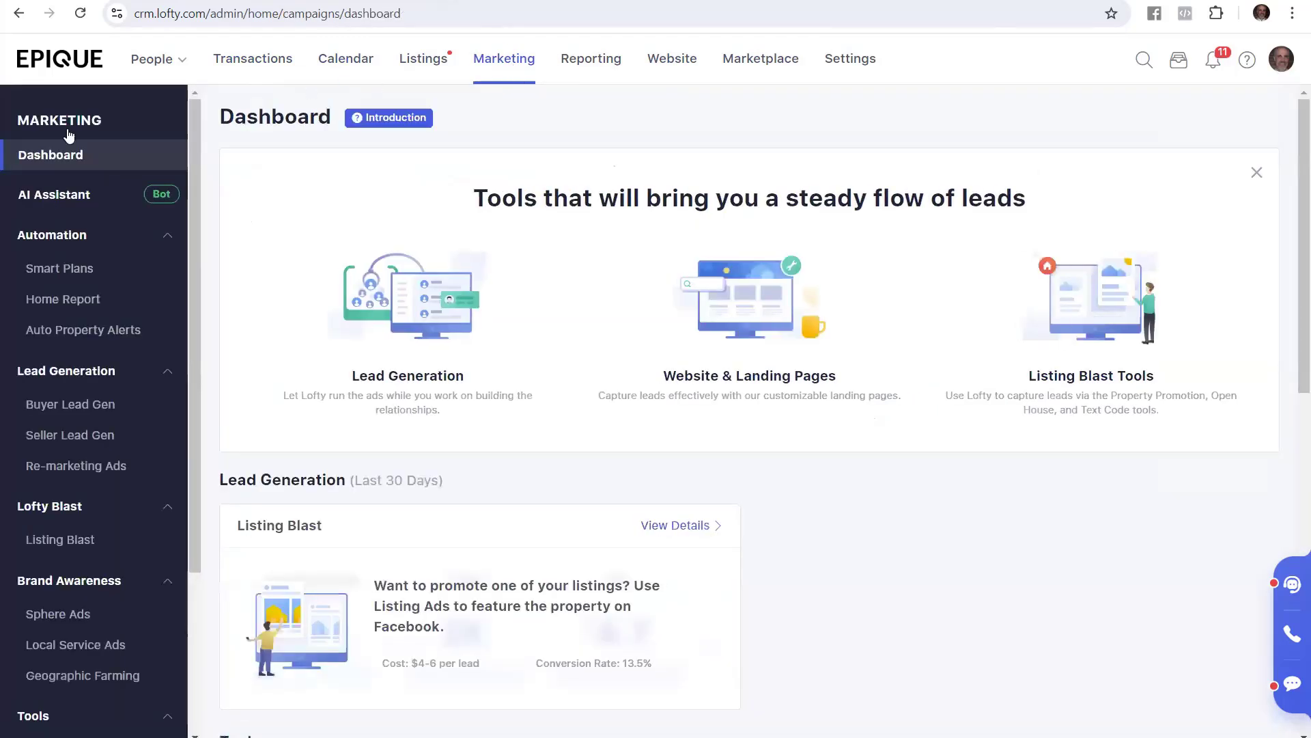
pyautogui.scroll(-3, 99, 444)
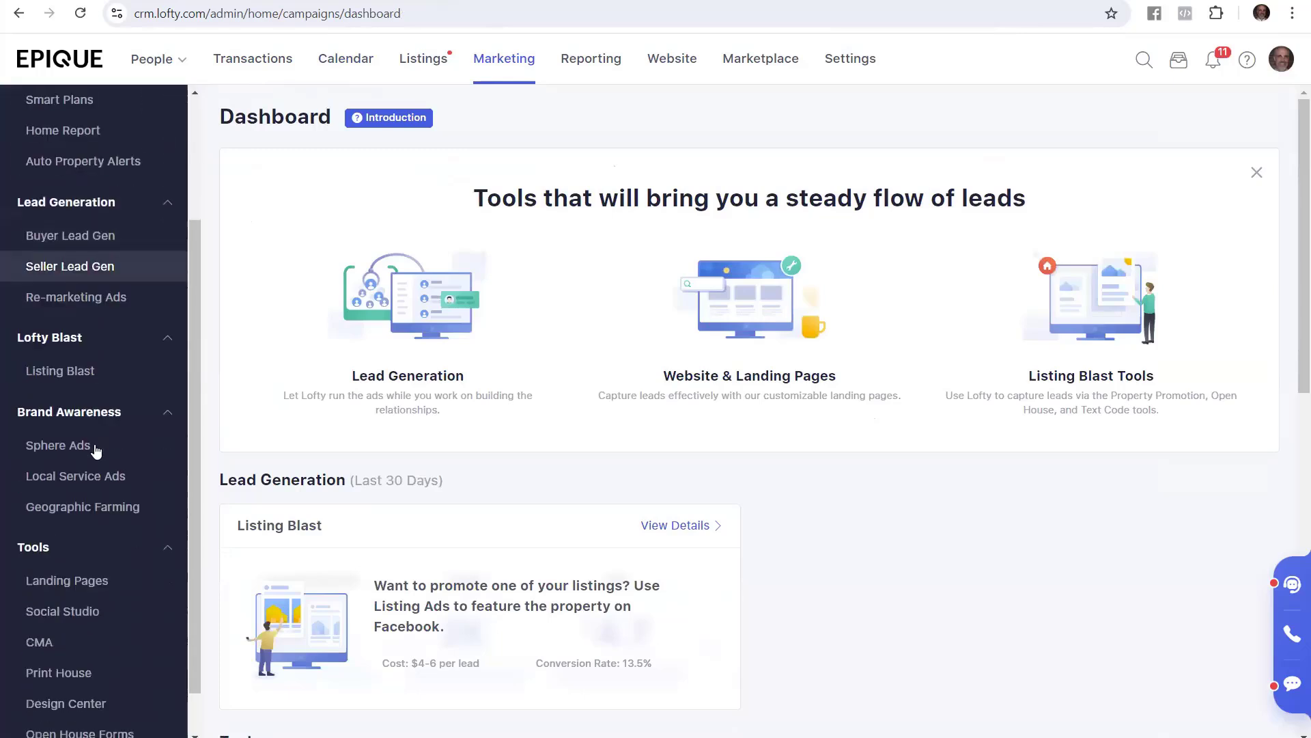
pyautogui.scroll(-1, 96, 451)
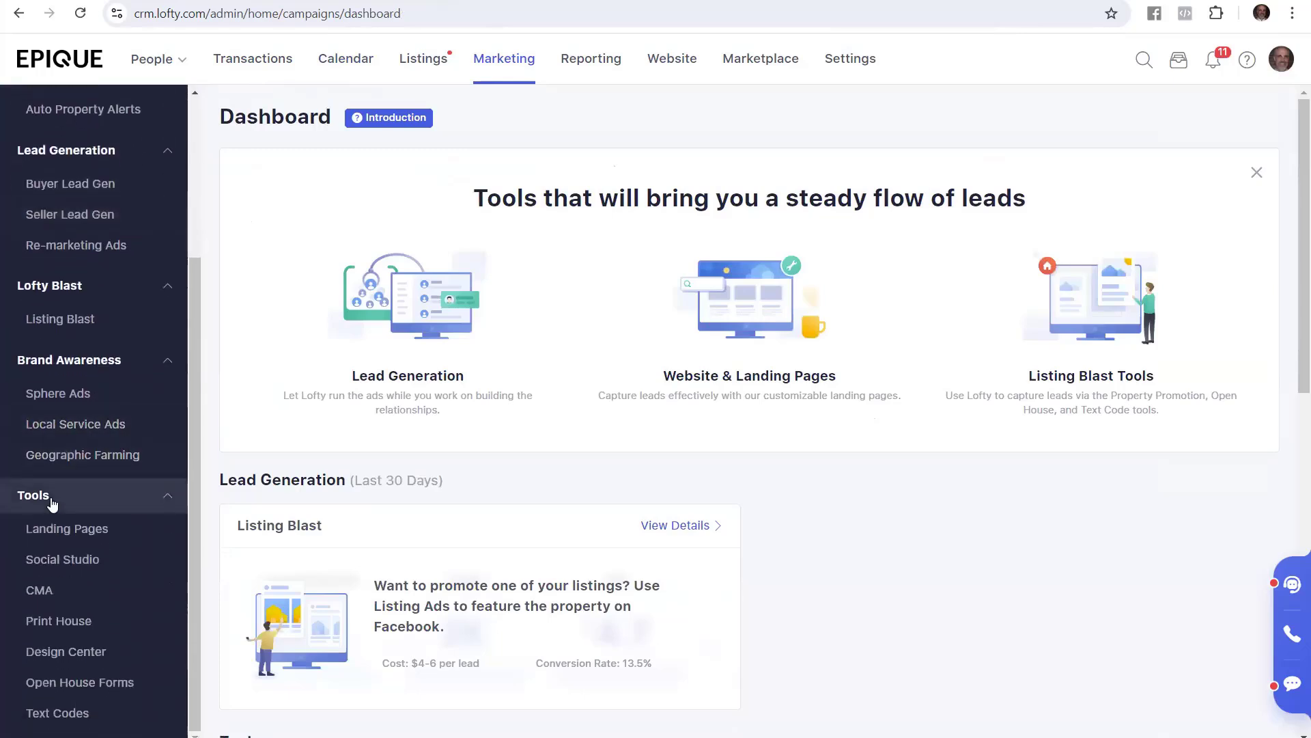
pyautogui.click(98, 660)
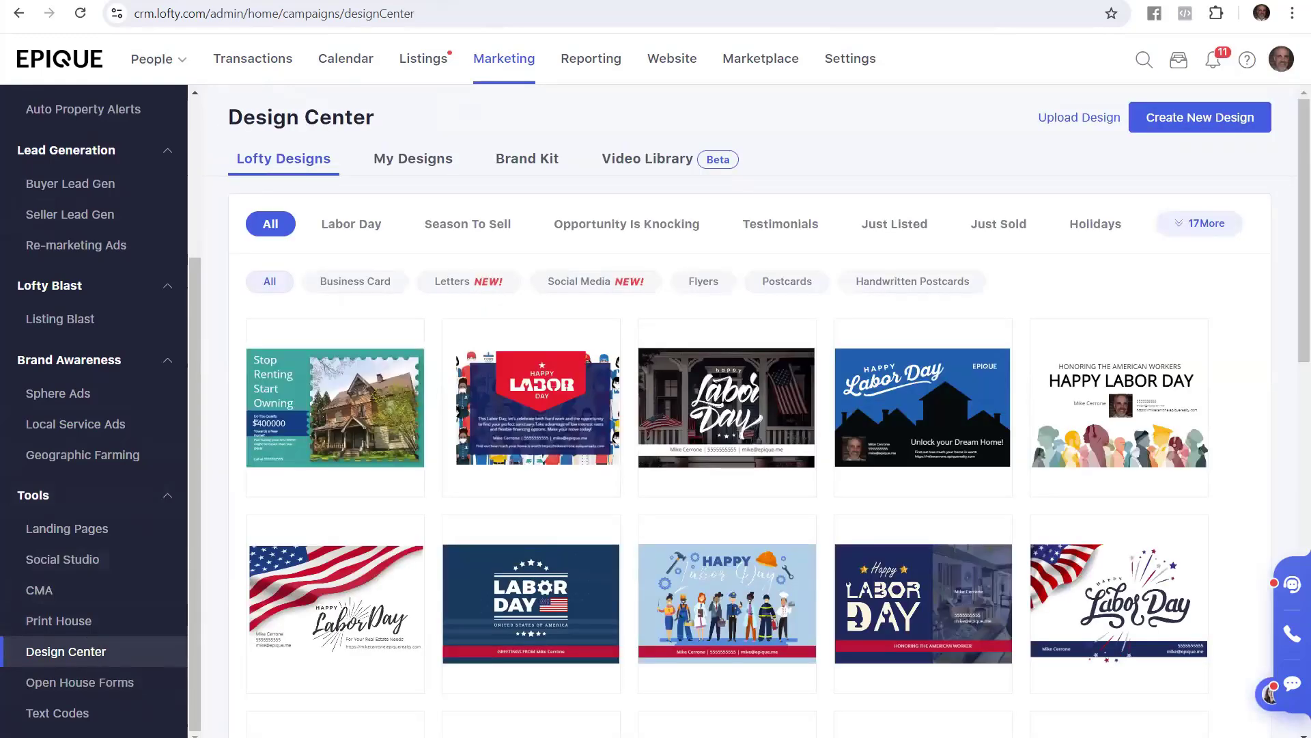
pyautogui.click(383, 2)
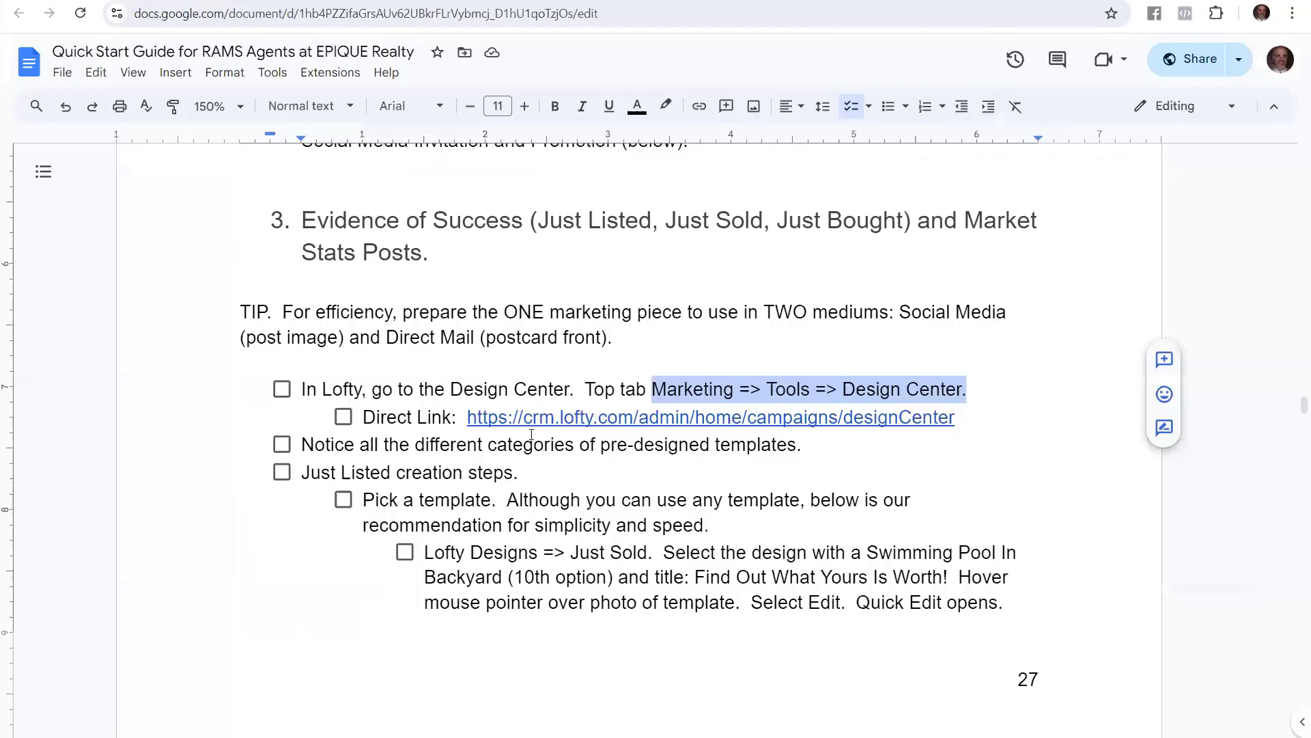
# Highlight 'Notice all the different categories of pre-designed templates.' and switch back to Lofty
pyautogui.click(691, 451)
pyautogui.moveTo(802, 445); pyautogui.dragTo(299, 448)
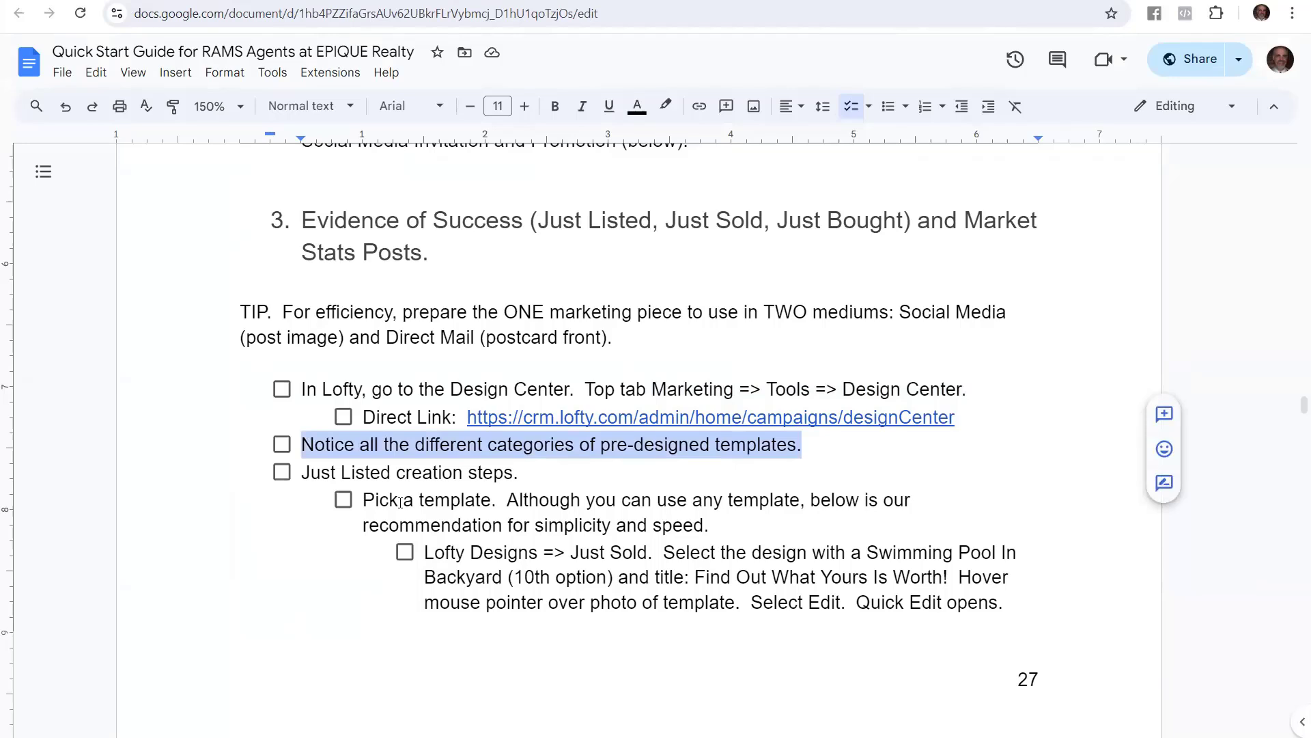
pyautogui.hotkey('ctrl', 'Tab')
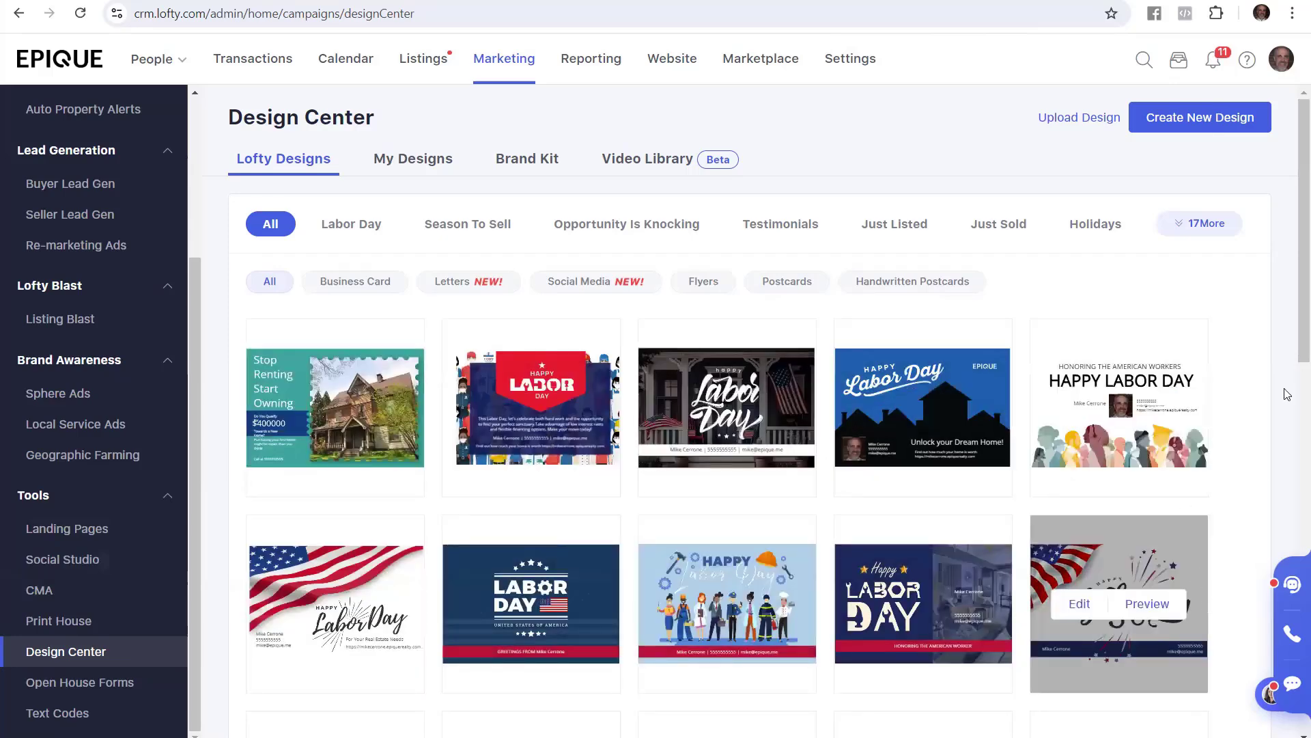
# Scroll through the Lofty Designs template gallery, then go back to the Quick Start Guide
pyautogui.scroll(-8, 1282, 353)
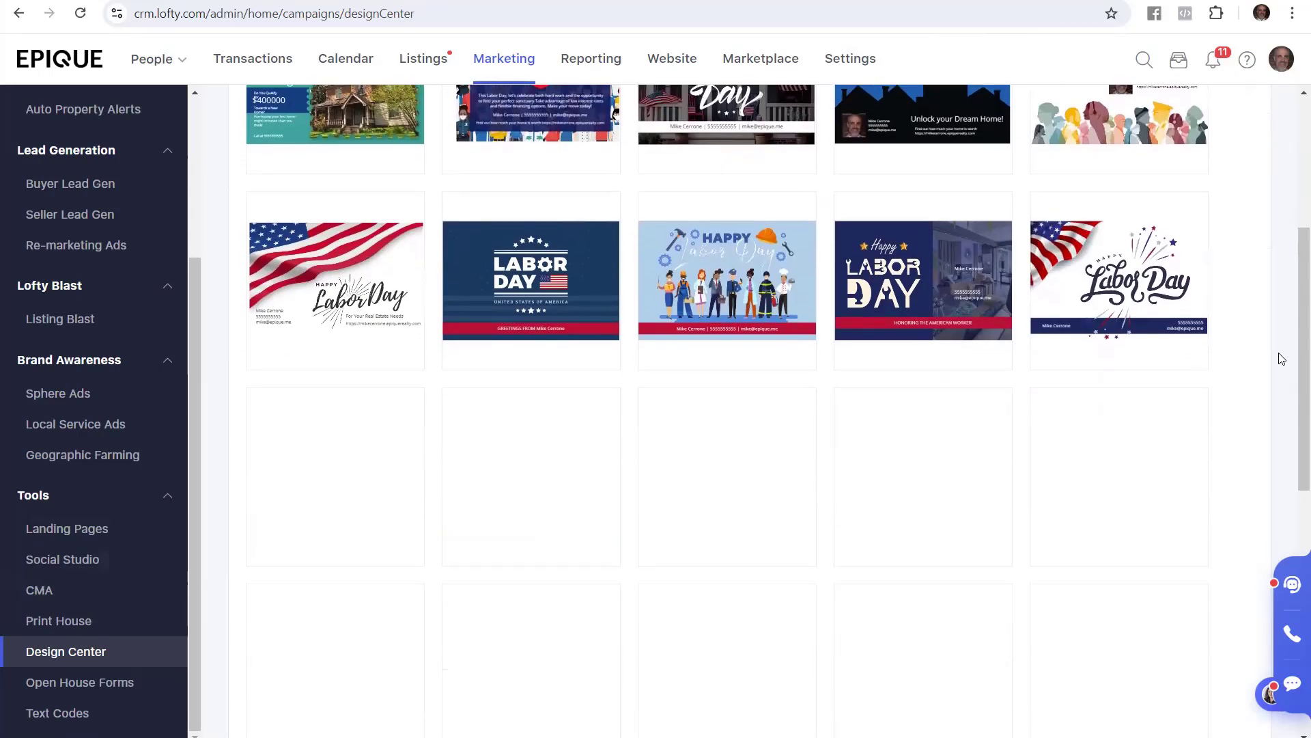
pyautogui.scroll(-5, 1282, 359)
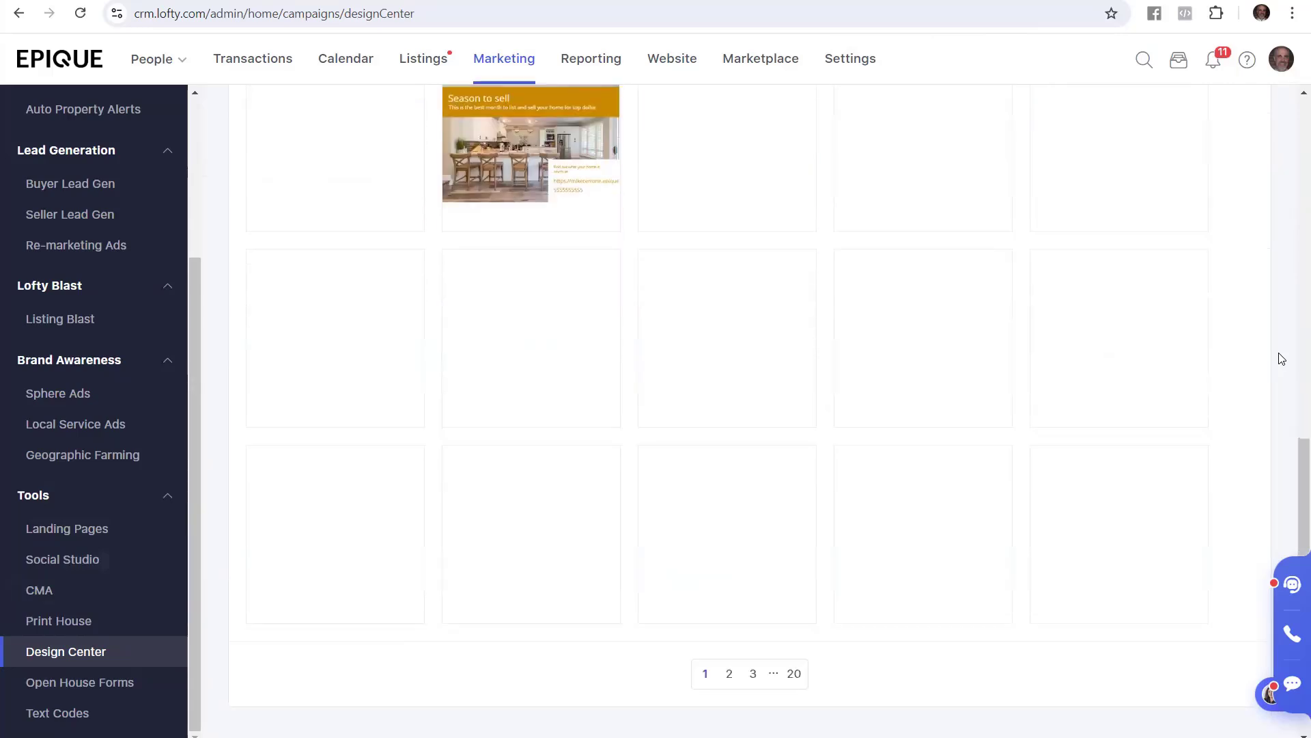
pyautogui.scroll(5, 1273, 364)
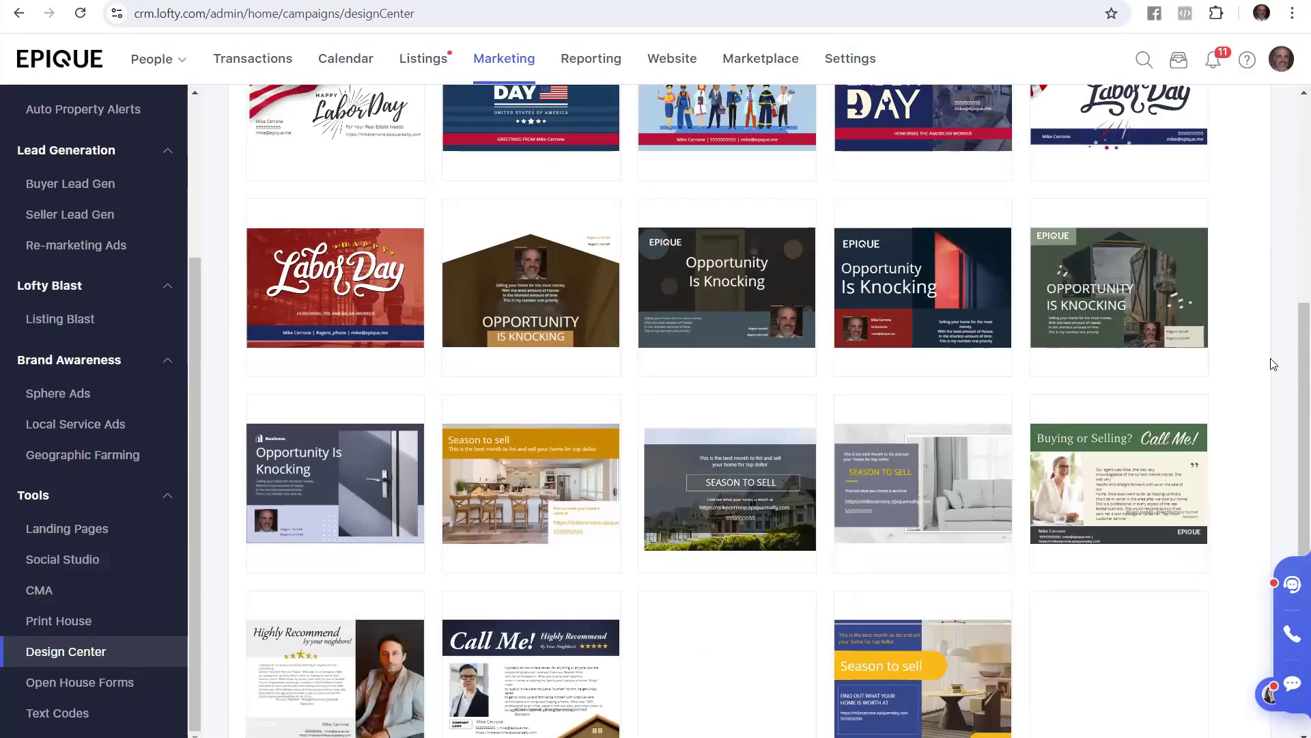
pyautogui.scroll(4, 1274, 364)
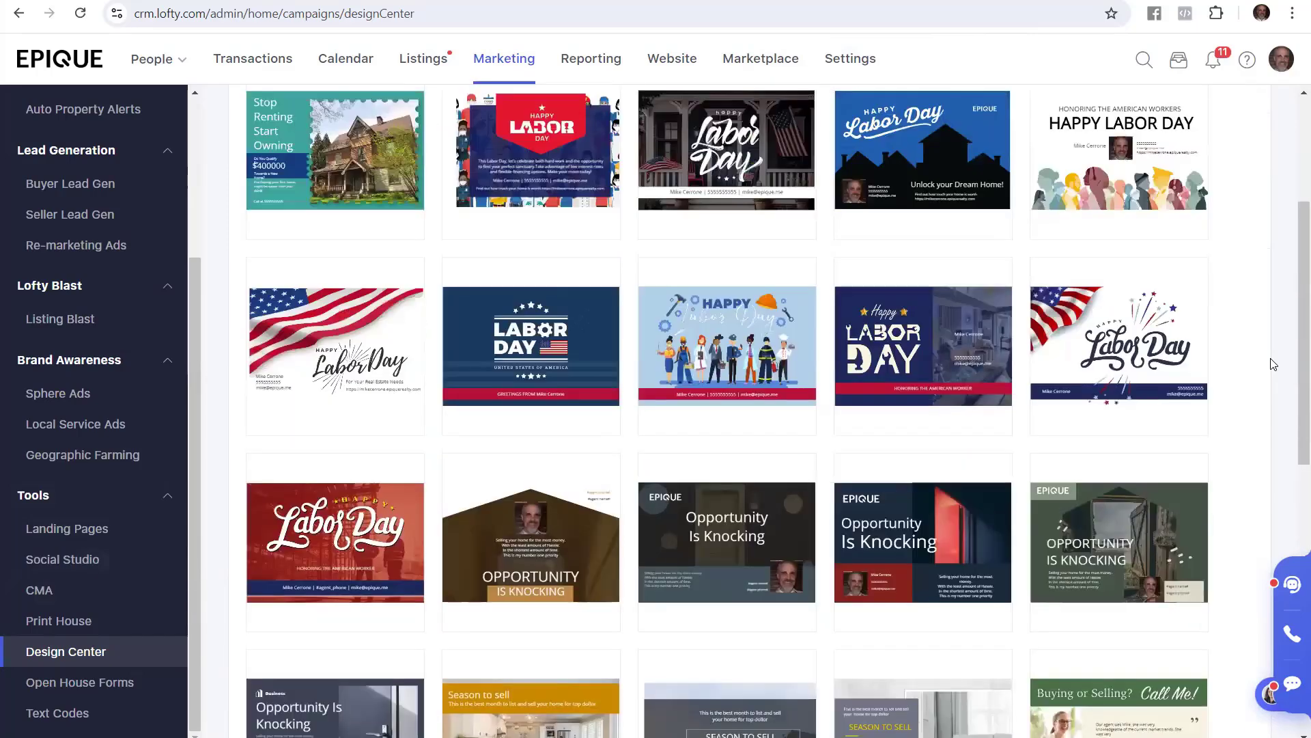
pyautogui.scroll(4, 1273, 364)
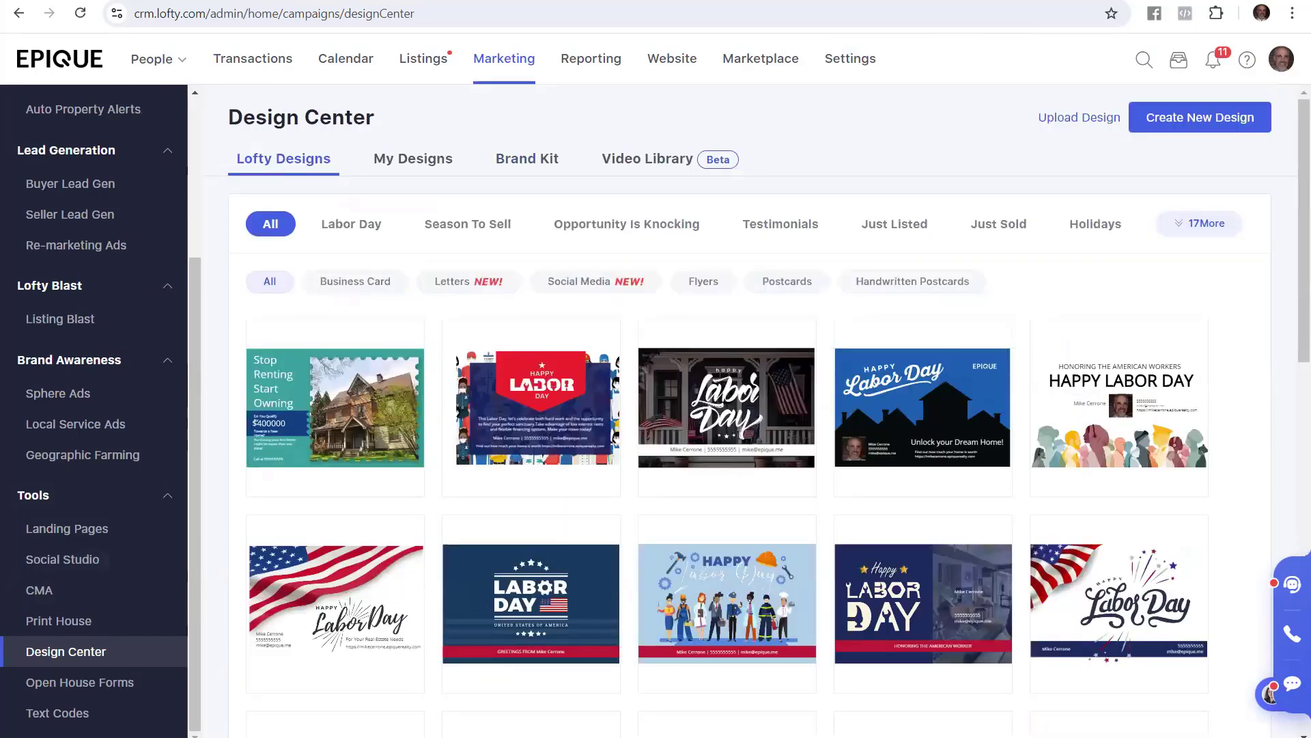
pyautogui.click(287, 1)
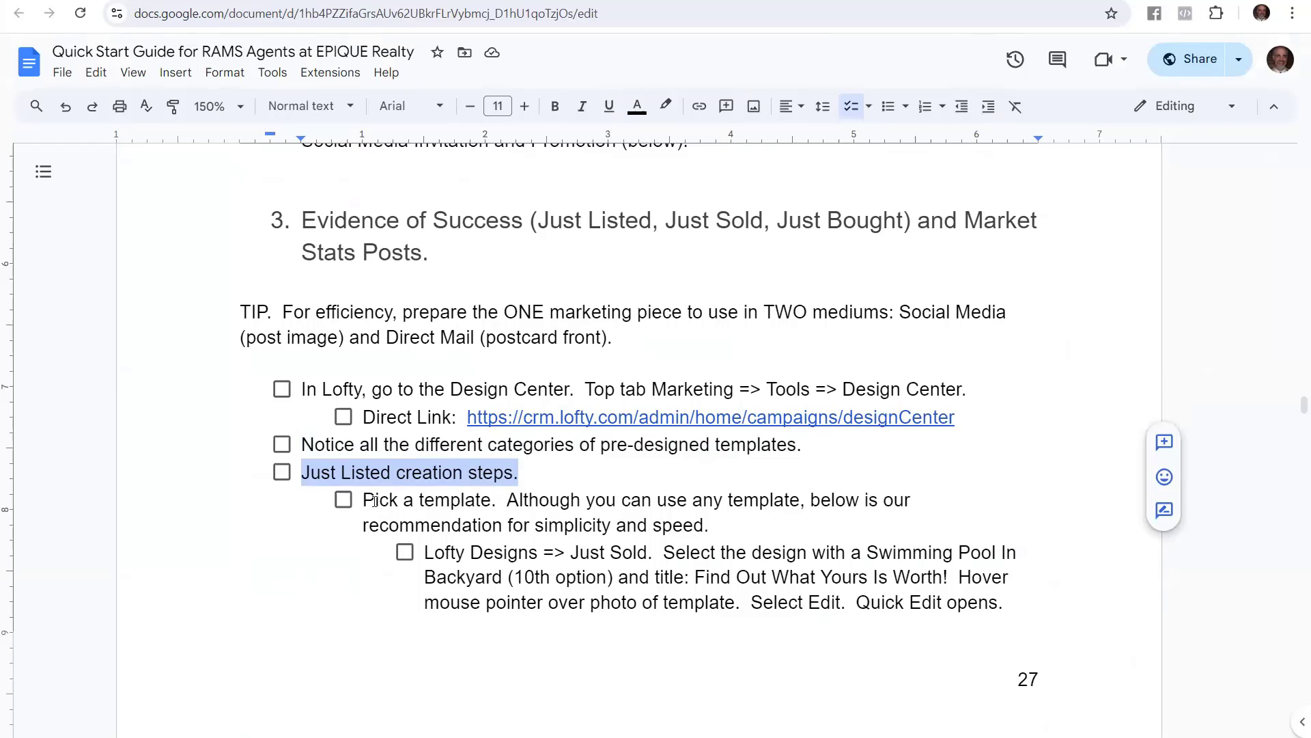
# Highlight the template steps: Lofty Designs => Just Sold, Swimming Pool In Backyard, Find Out What Yours Is Worth
pyautogui.moveTo(364, 502); pyautogui.dragTo(497, 501)
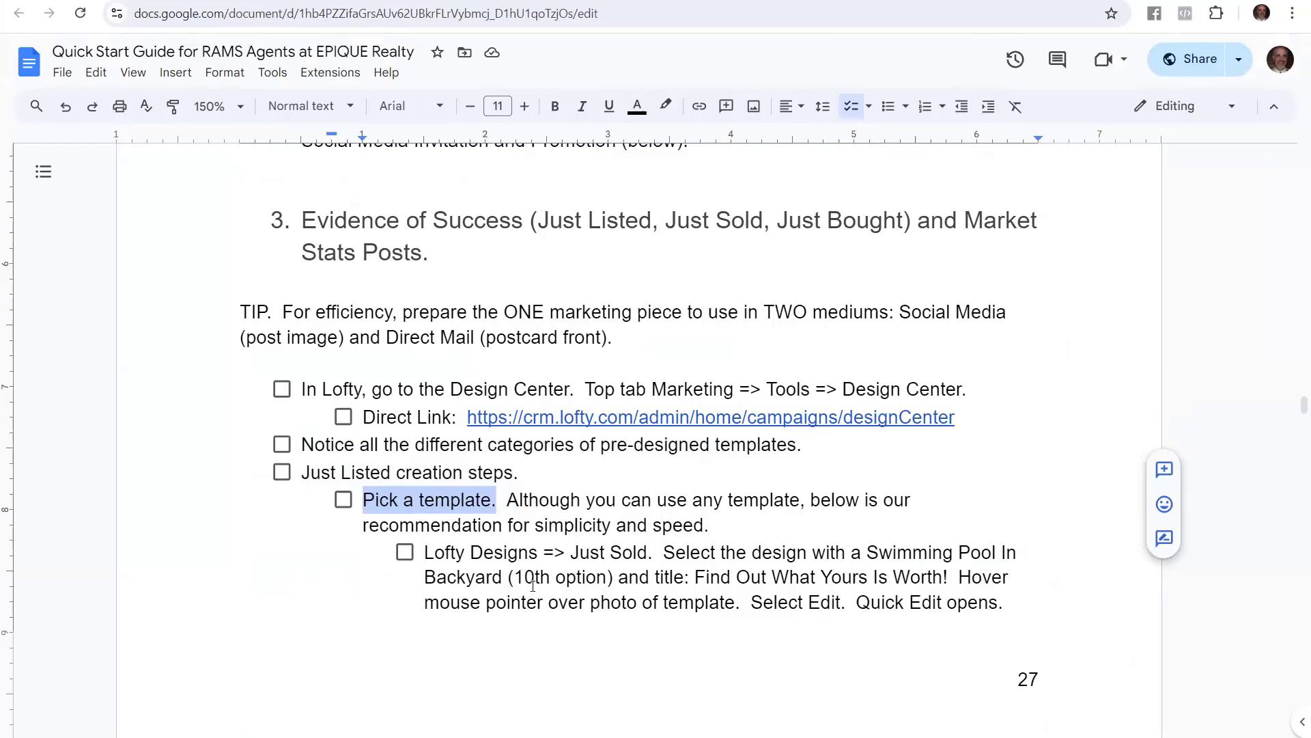
pyautogui.moveTo(422, 553); pyautogui.dragTo(649, 554)
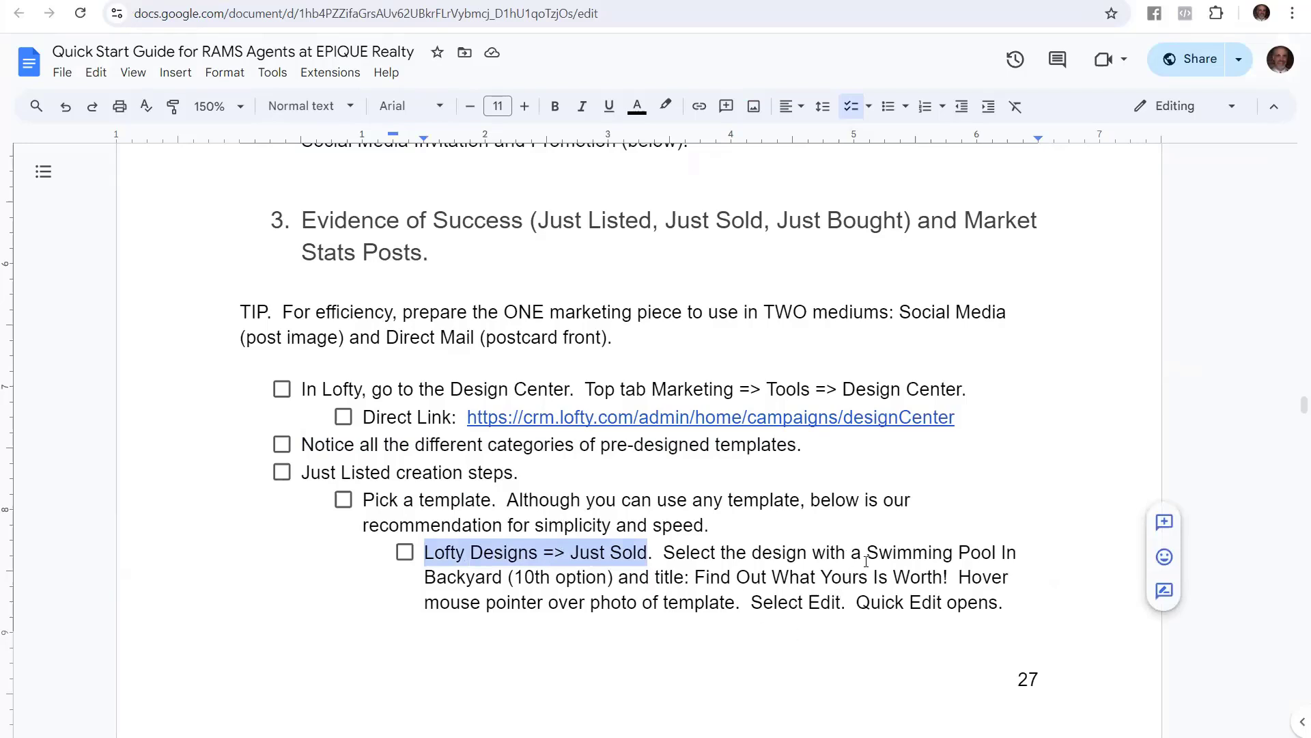
pyautogui.moveTo(866, 553); pyautogui.dragTo(502, 582)
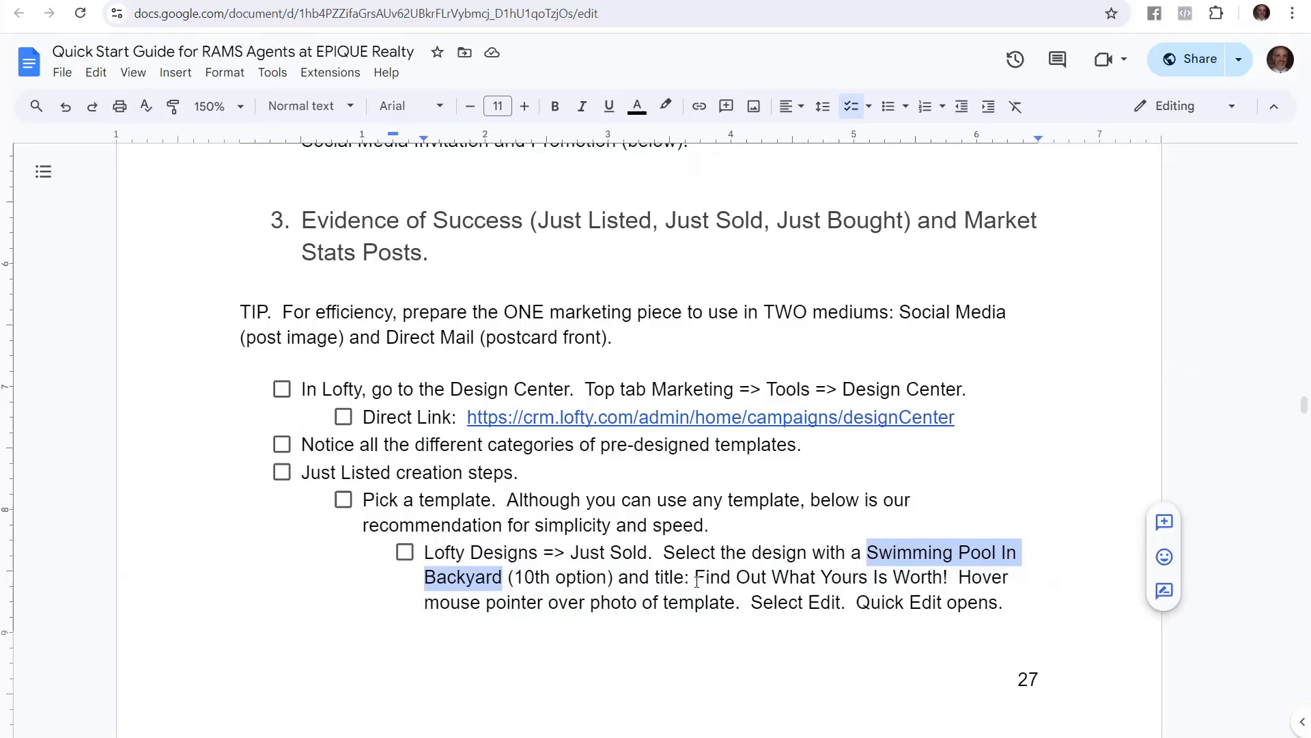
pyautogui.moveTo(694, 580); pyautogui.dragTo(942, 579)
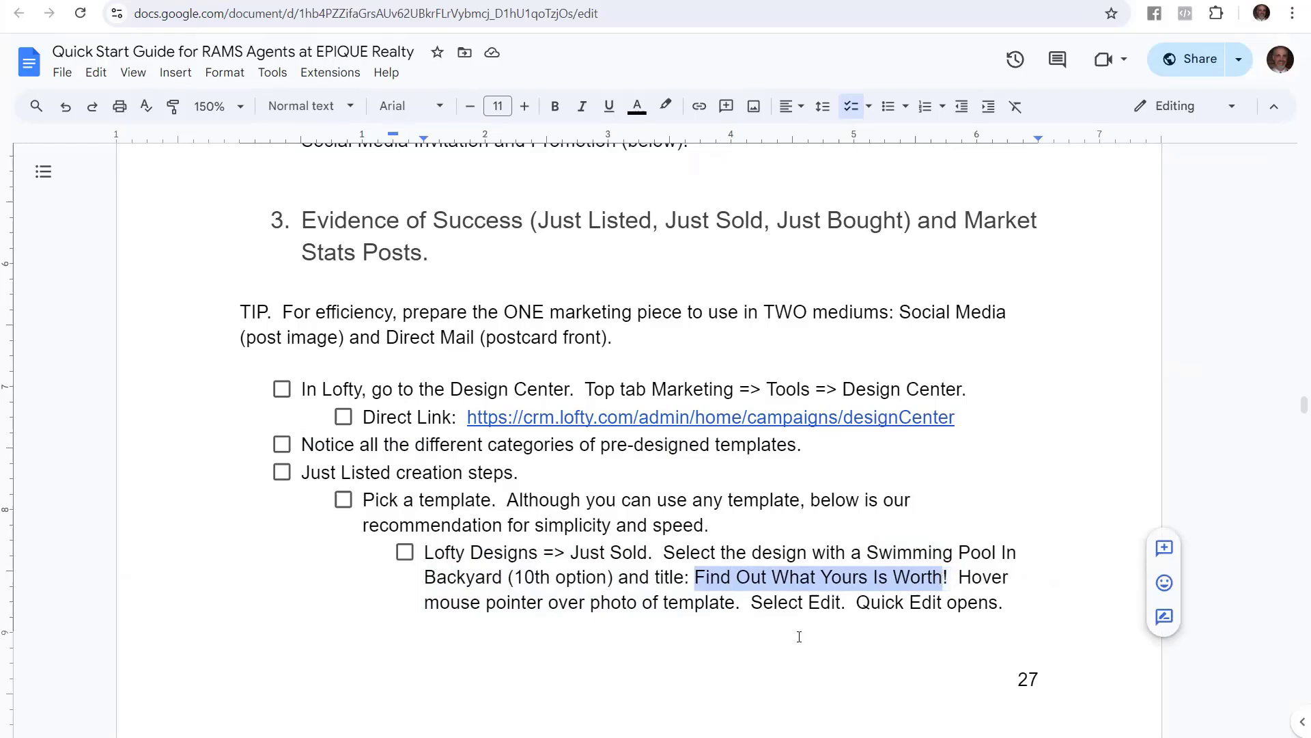
pyautogui.moveTo(954, 578); pyautogui.dragTo(1004, 605)
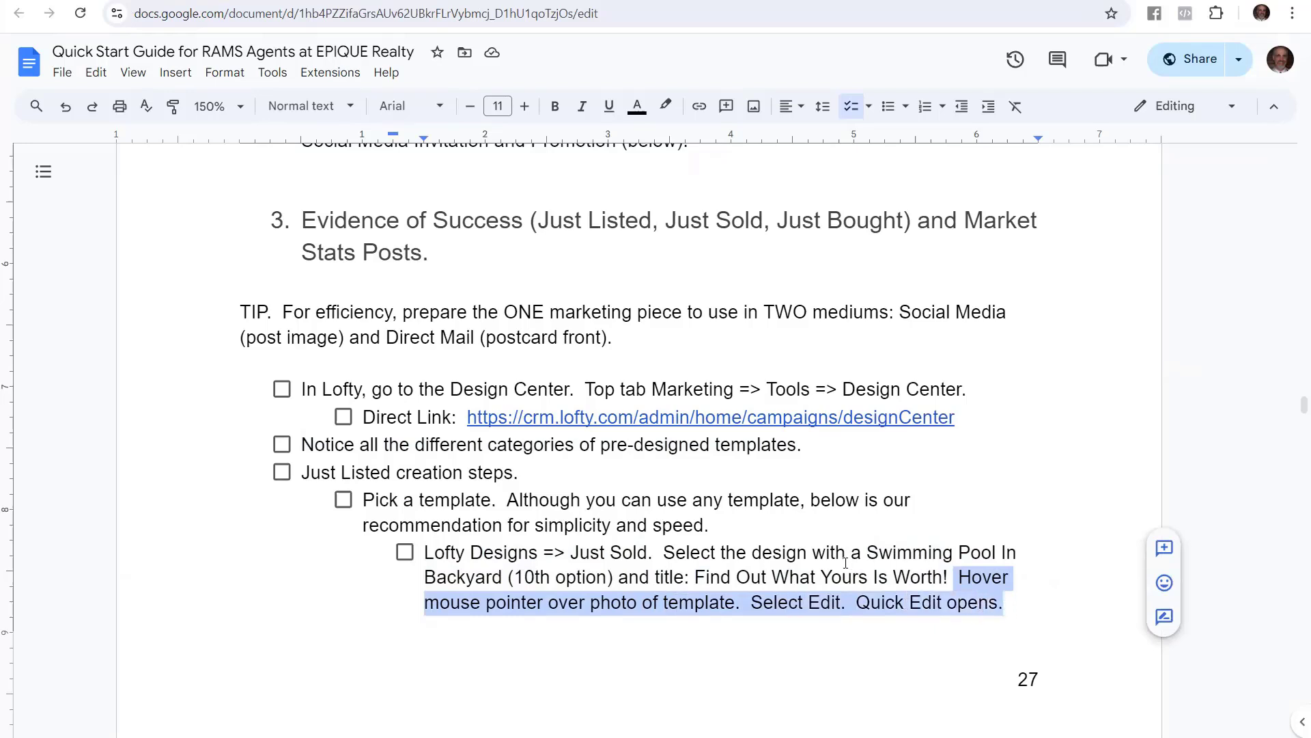
pyautogui.click(321, 2)
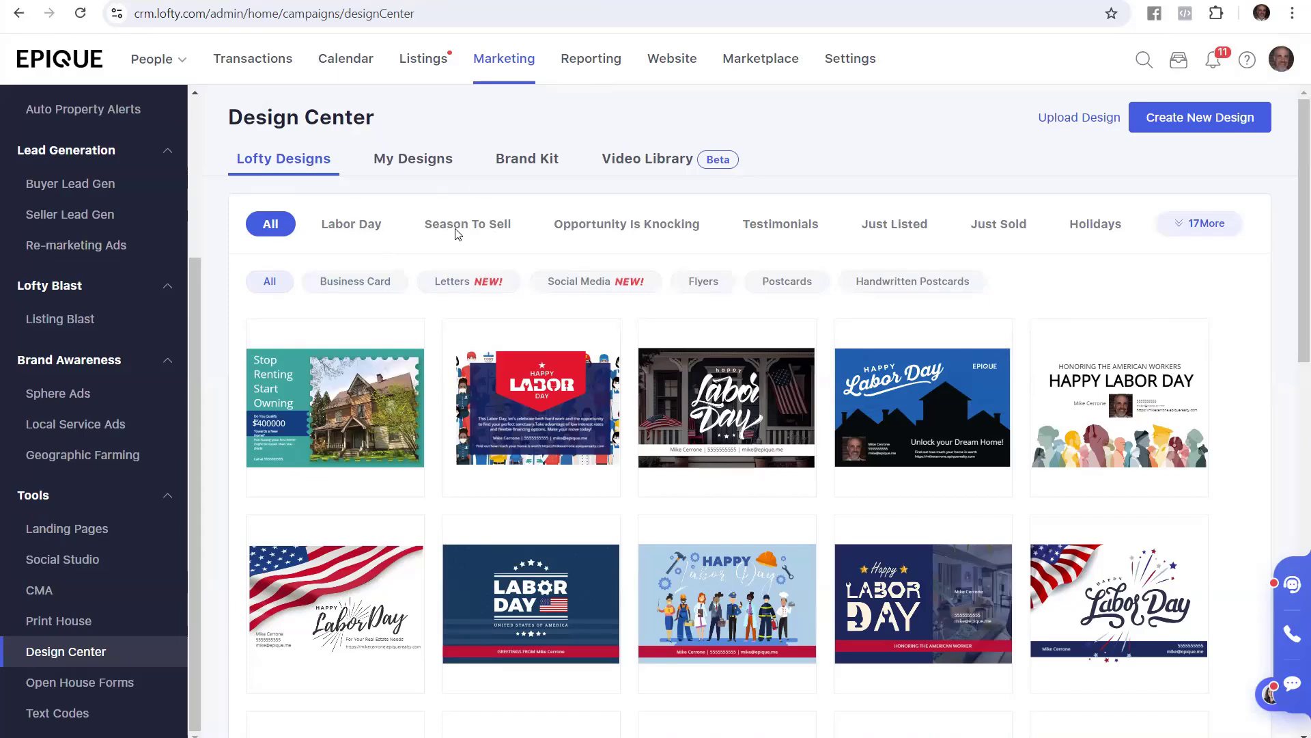
# Filter the template grid to the Just Sold category chip
pyautogui.click(996, 228)
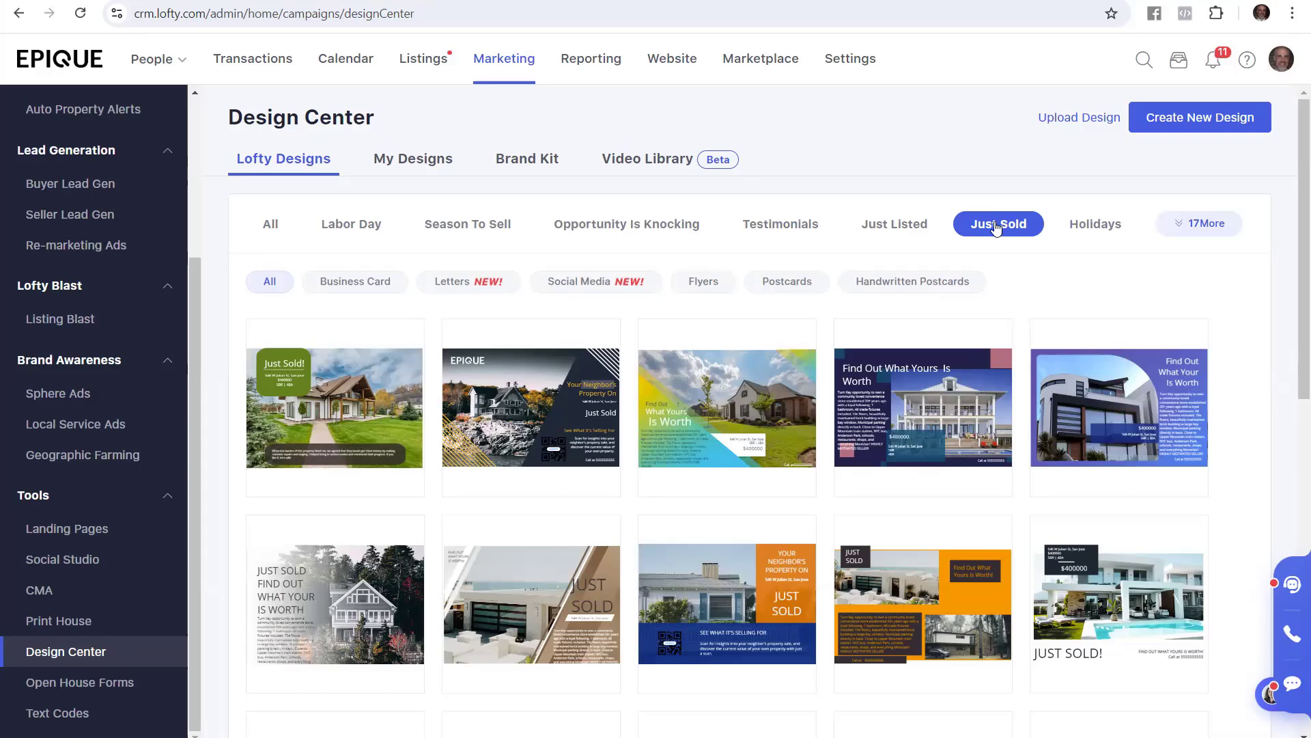
pyautogui.scroll(-6, 1260, 364)
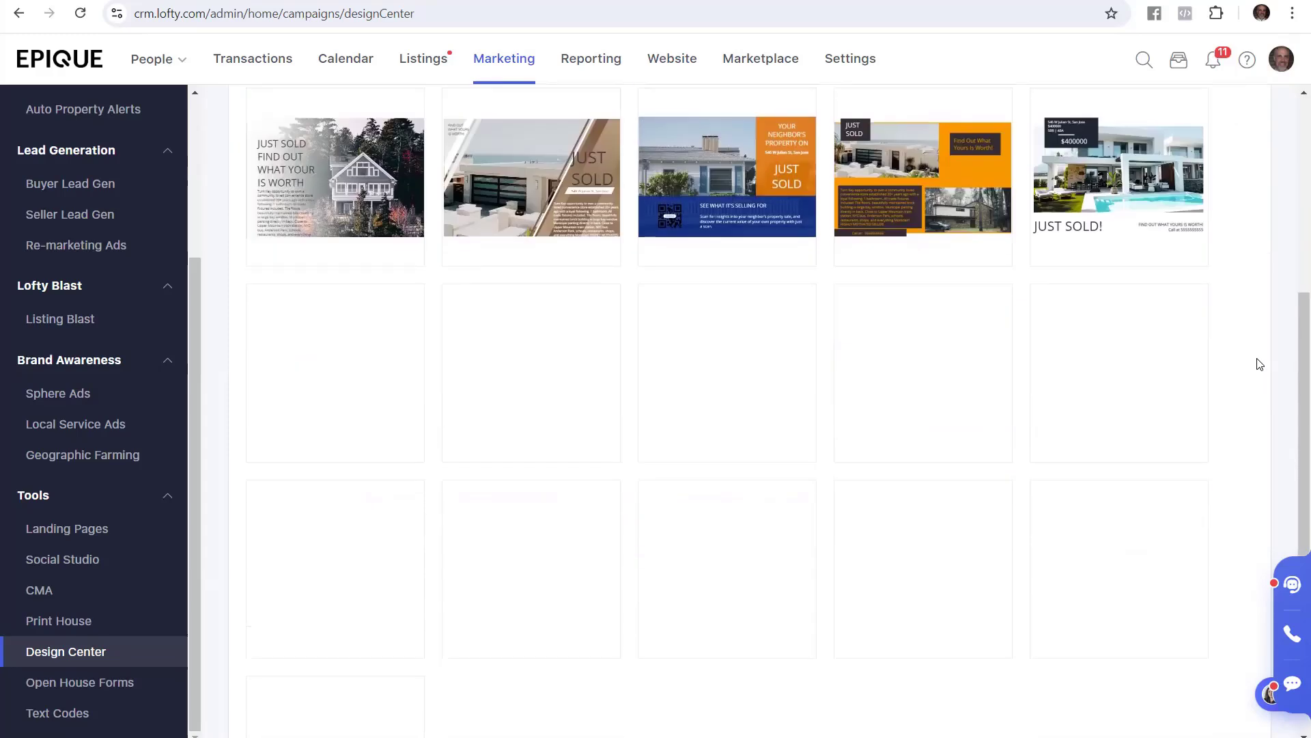
pyautogui.scroll(-3, 1257, 352)
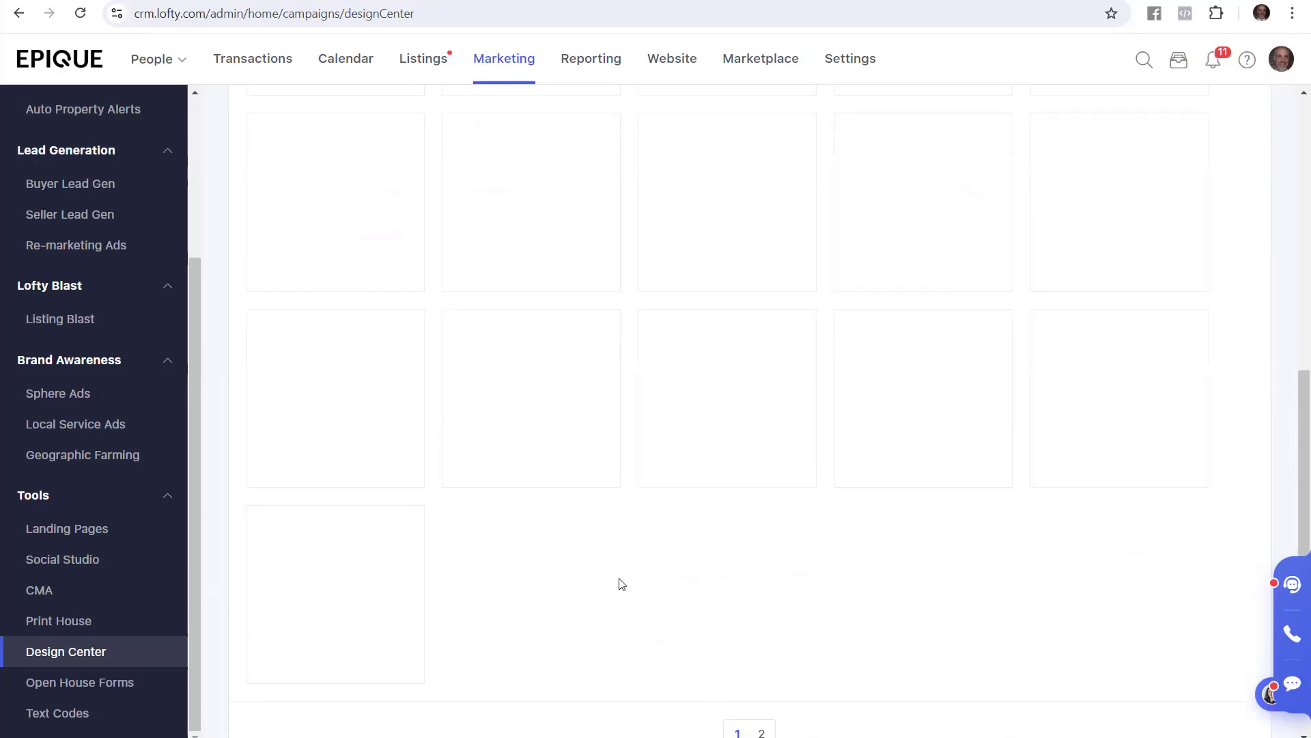
pyautogui.scroll(-2, 622, 584)
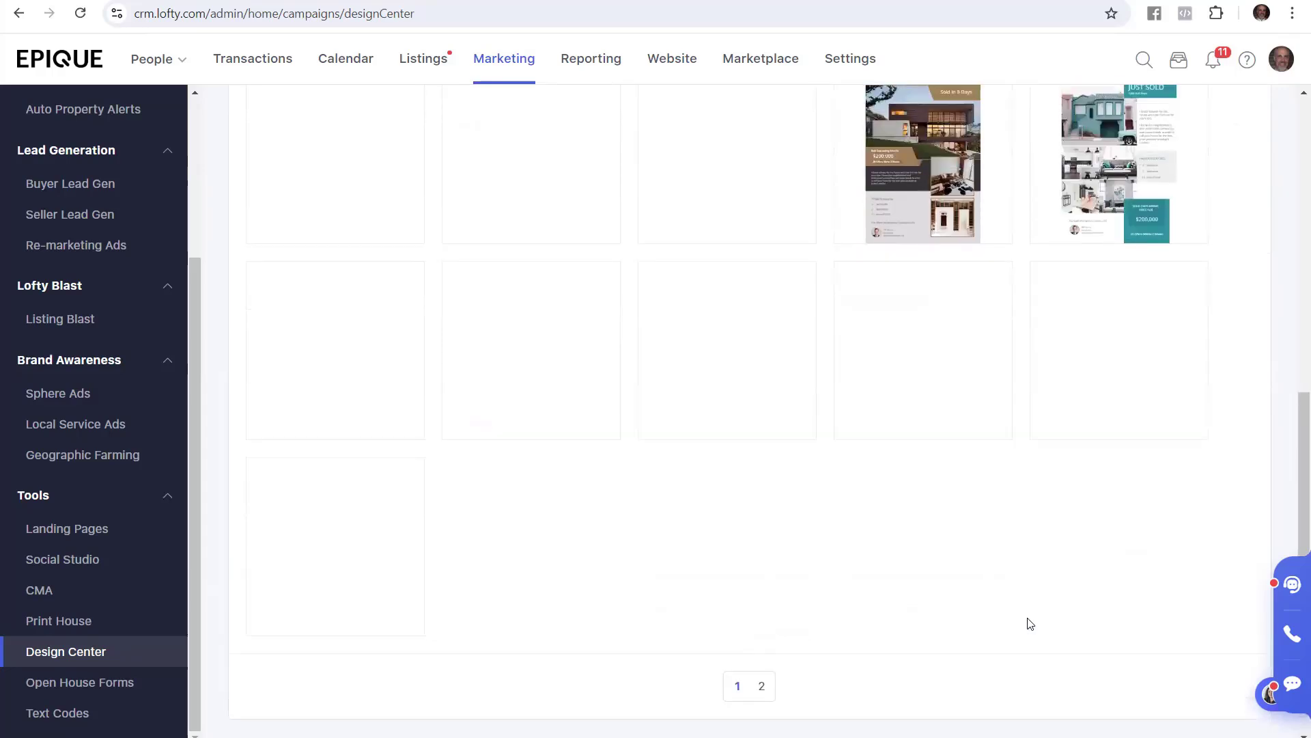
pyautogui.scroll(10, 1044, 594)
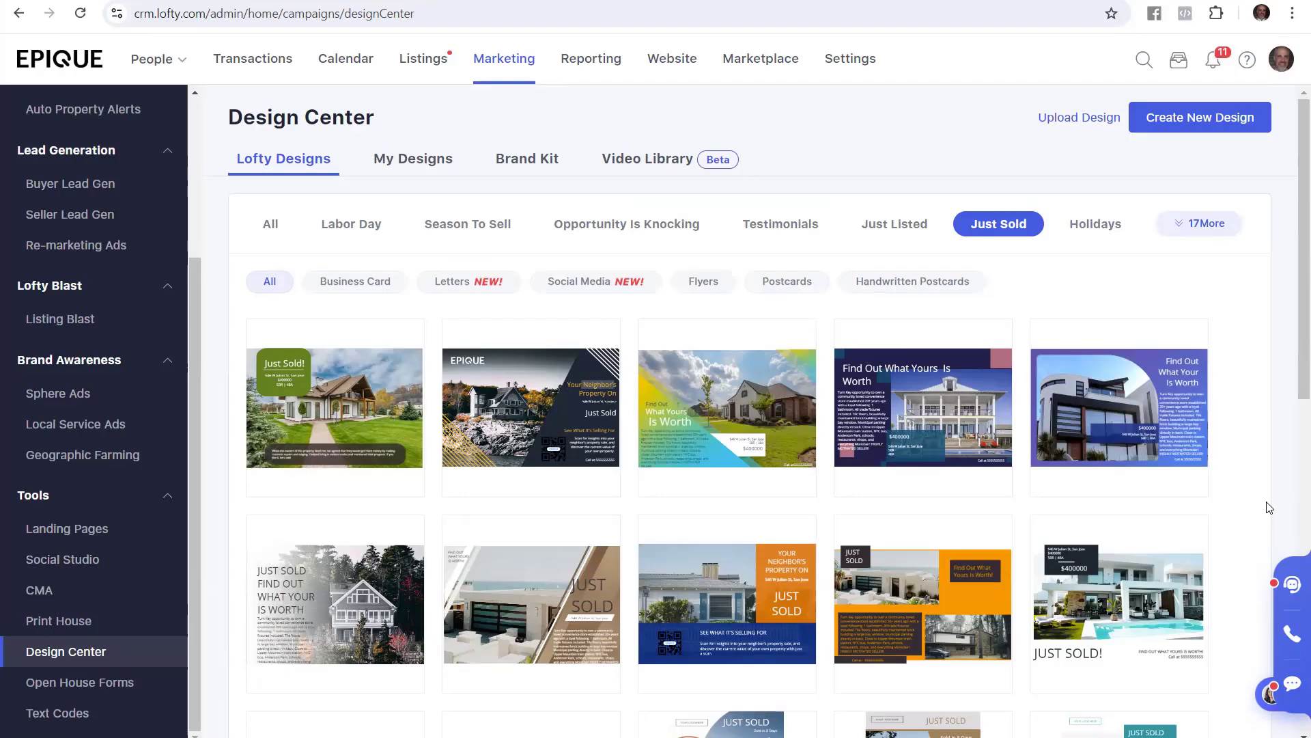
pyautogui.moveTo(1142, 588)
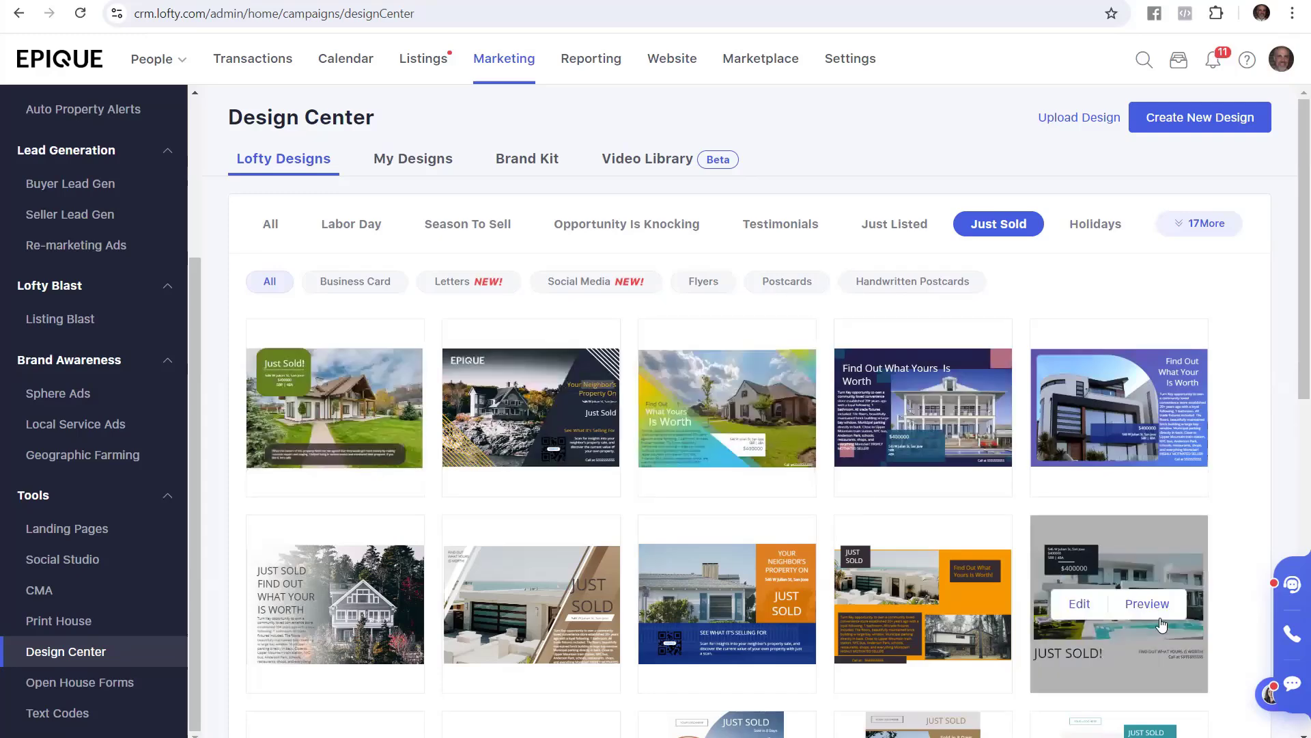
# Preview the pool-house Just Sold design, close the preview, and open it in Quick Edit
pyautogui.click(1150, 606)
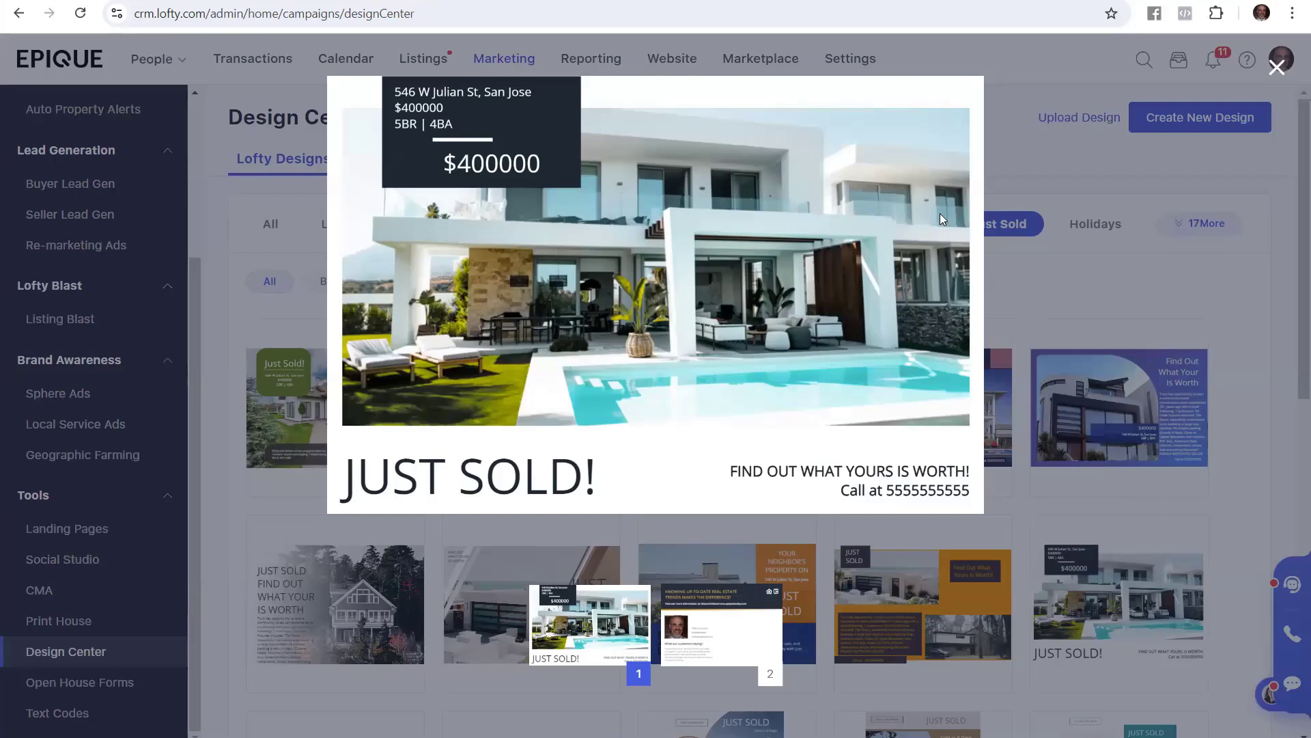
pyautogui.click(1016, 166)
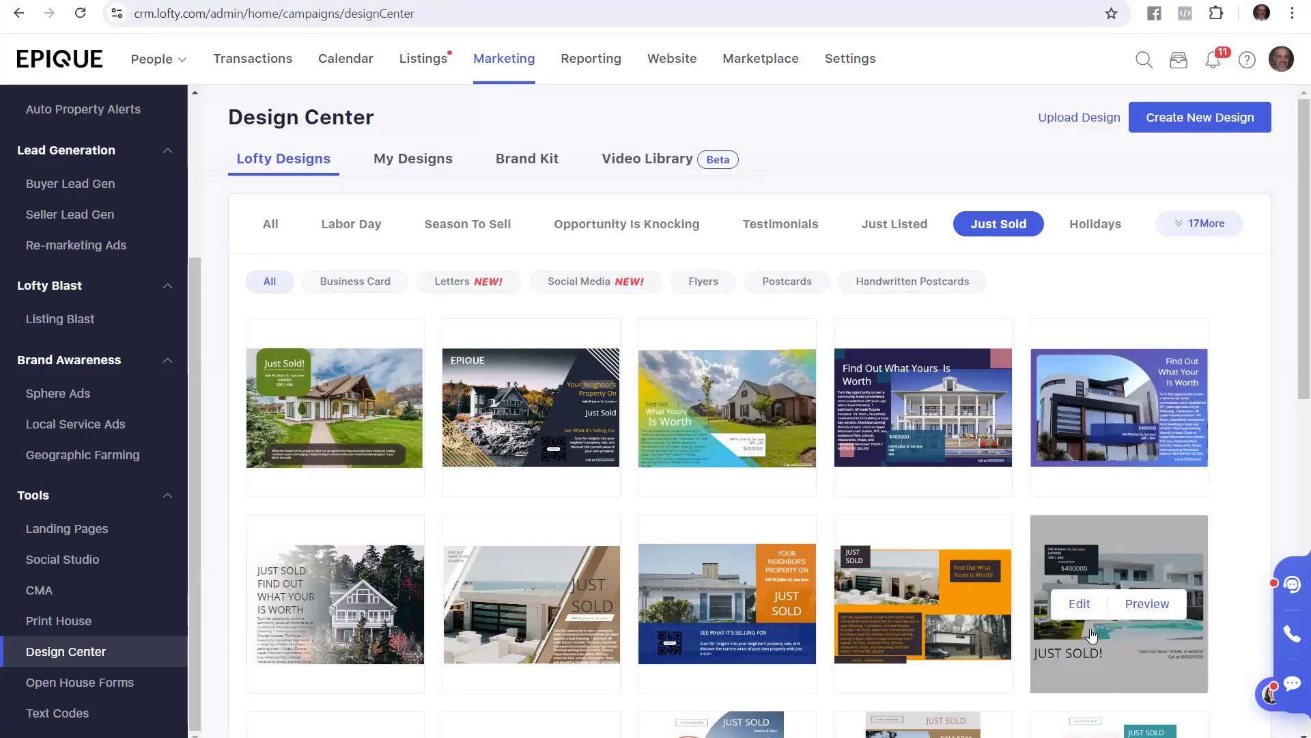
pyautogui.click(1081, 605)
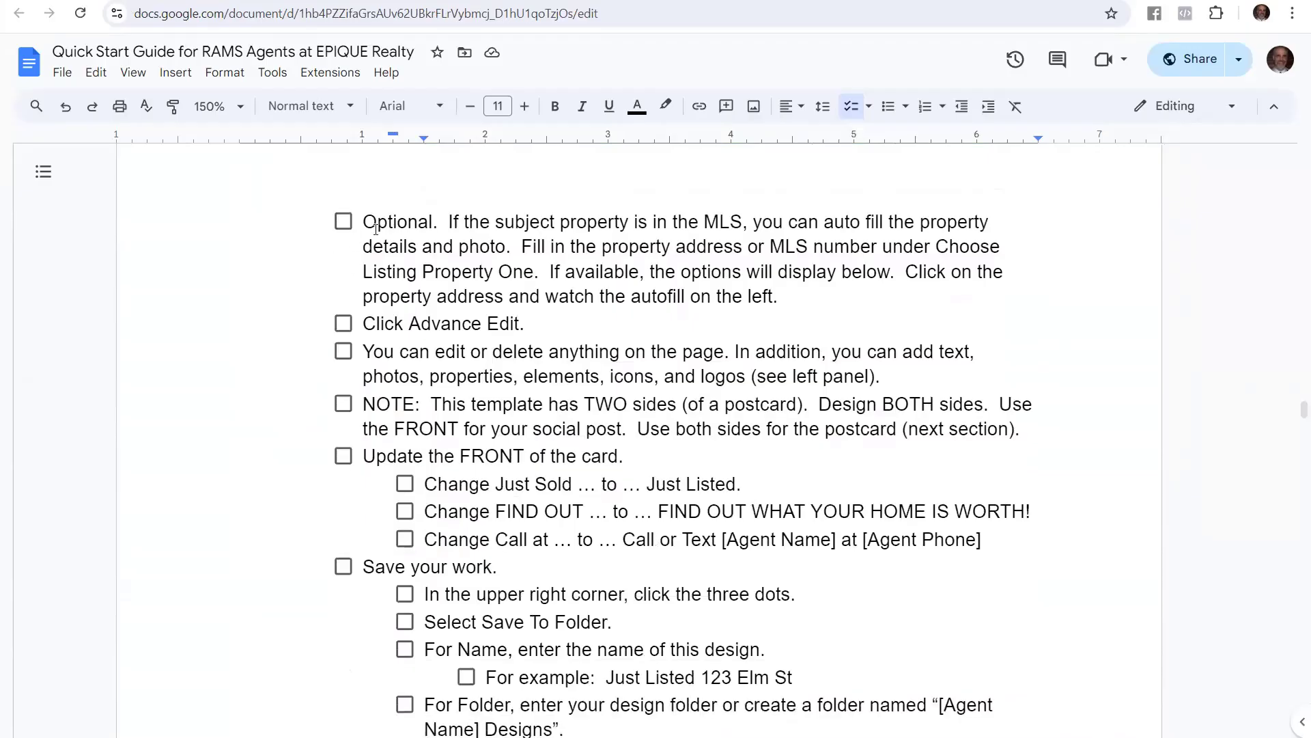
# Highlight the Optional MLS autofill step in the Google Docs guide, then clear the highlight
pyautogui.moveTo(364, 208); pyautogui.dragTo(509, 256)
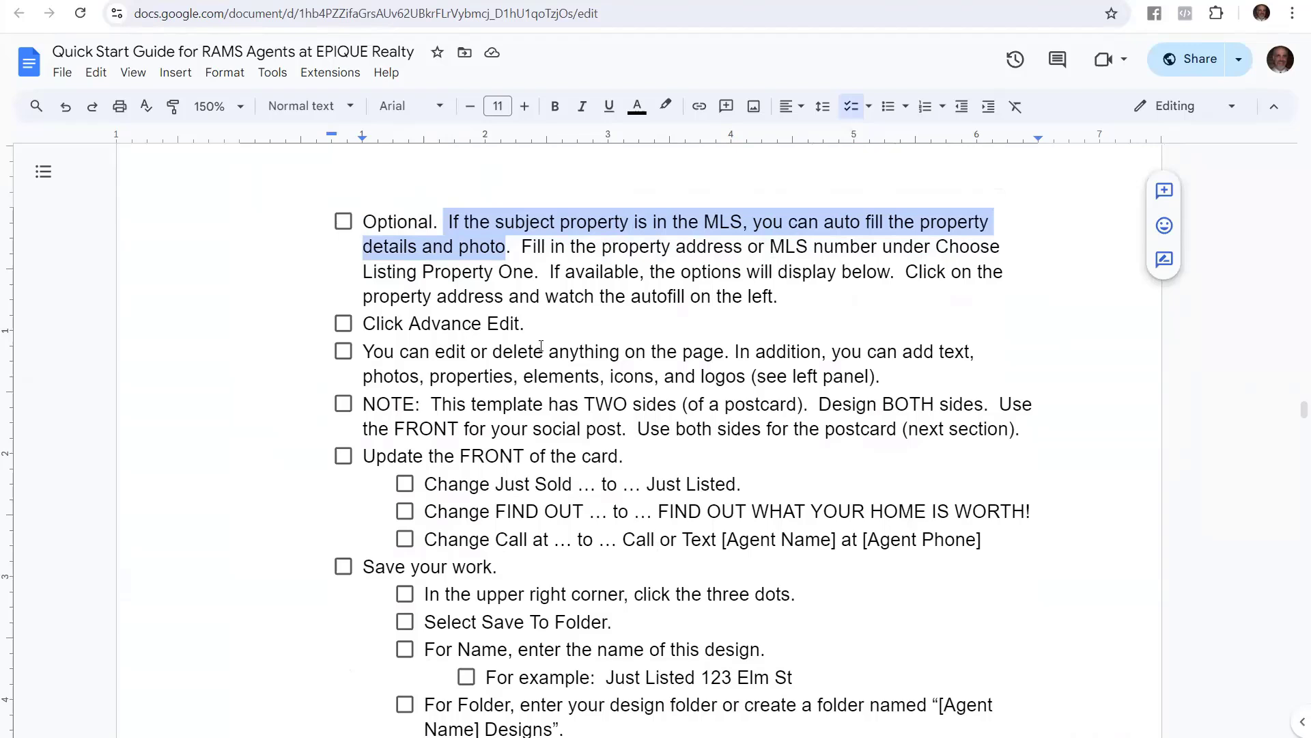
pyautogui.click(741, 303)
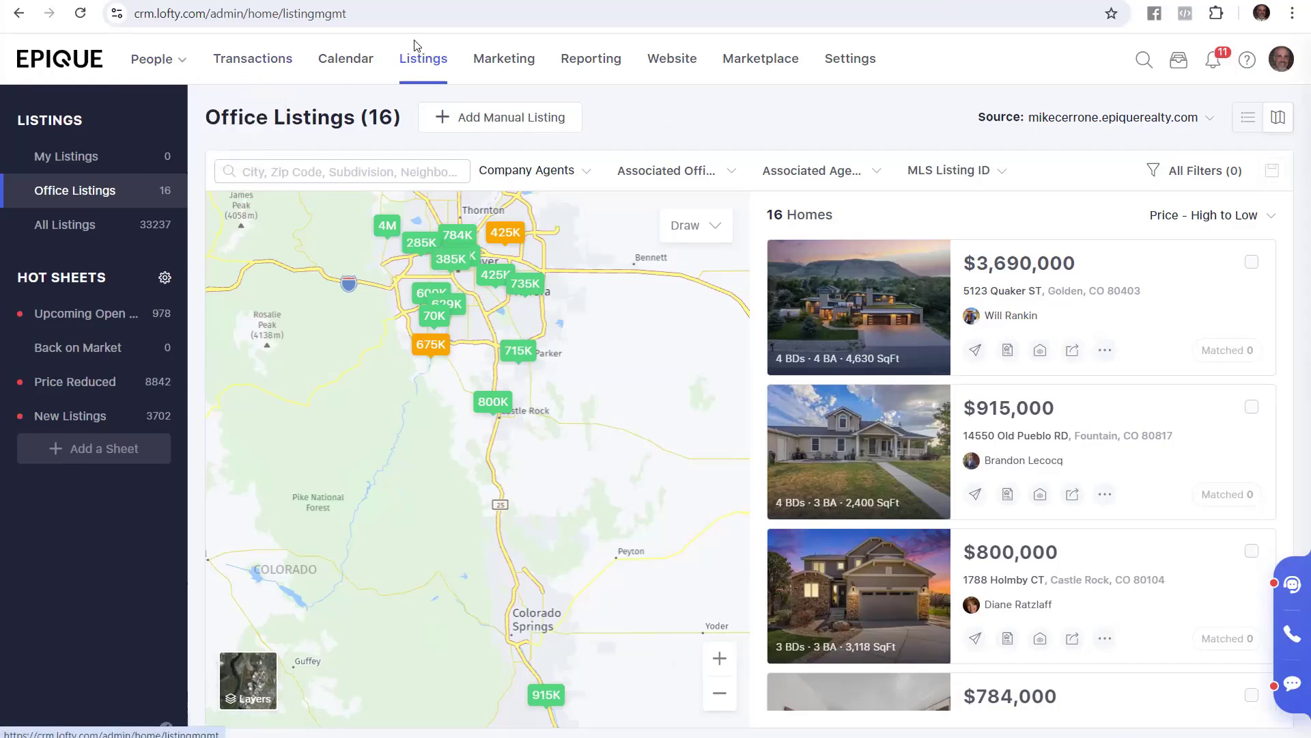
# Switch to Office Listings and copy the street address of the $734,900 listing
pyautogui.click(65, 168)
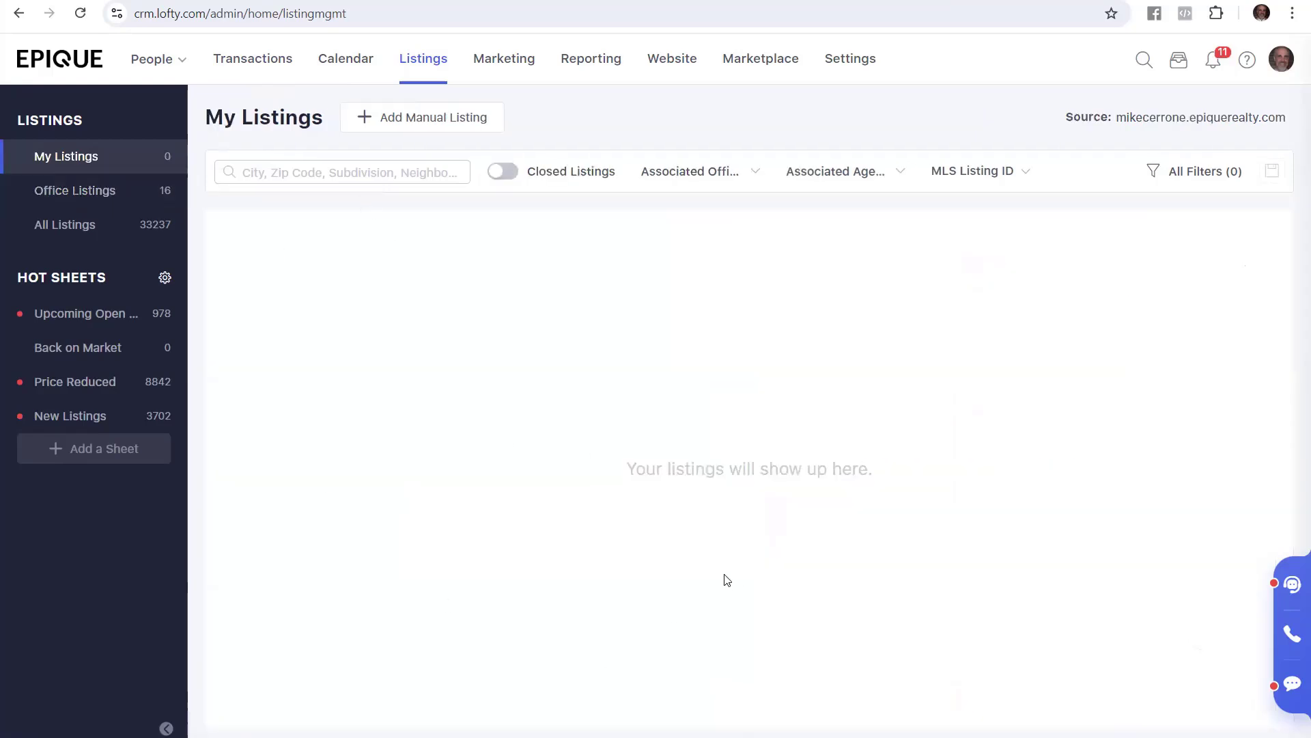
pyautogui.click(100, 205)
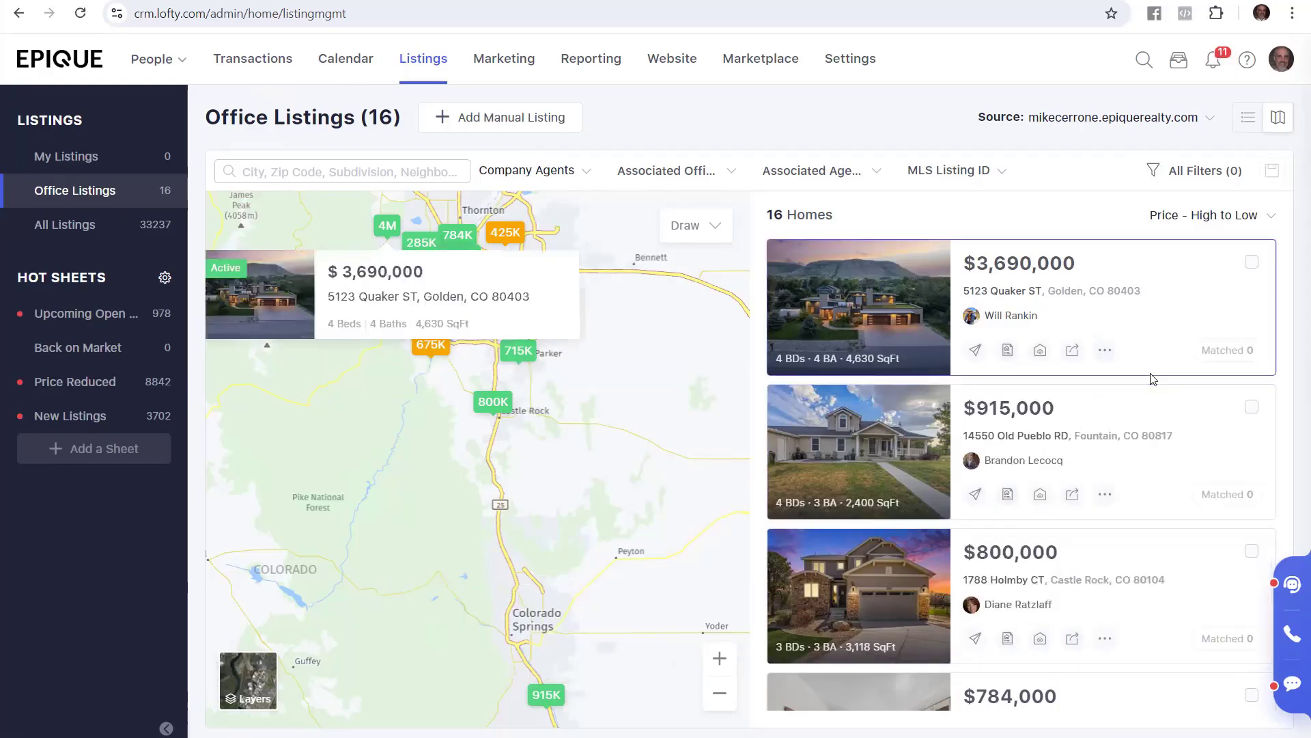
pyautogui.scroll(-8, 1153, 383)
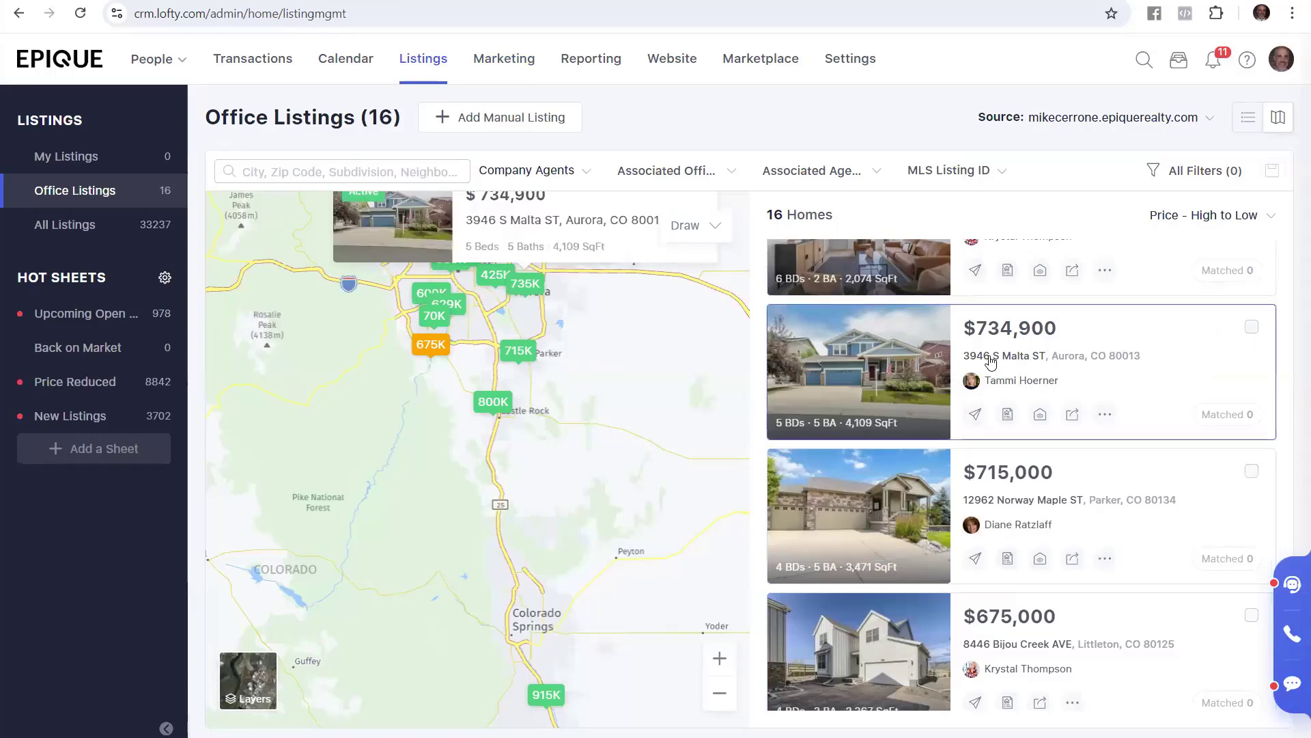
pyautogui.moveTo(963, 356); pyautogui.dragTo(1050, 358)
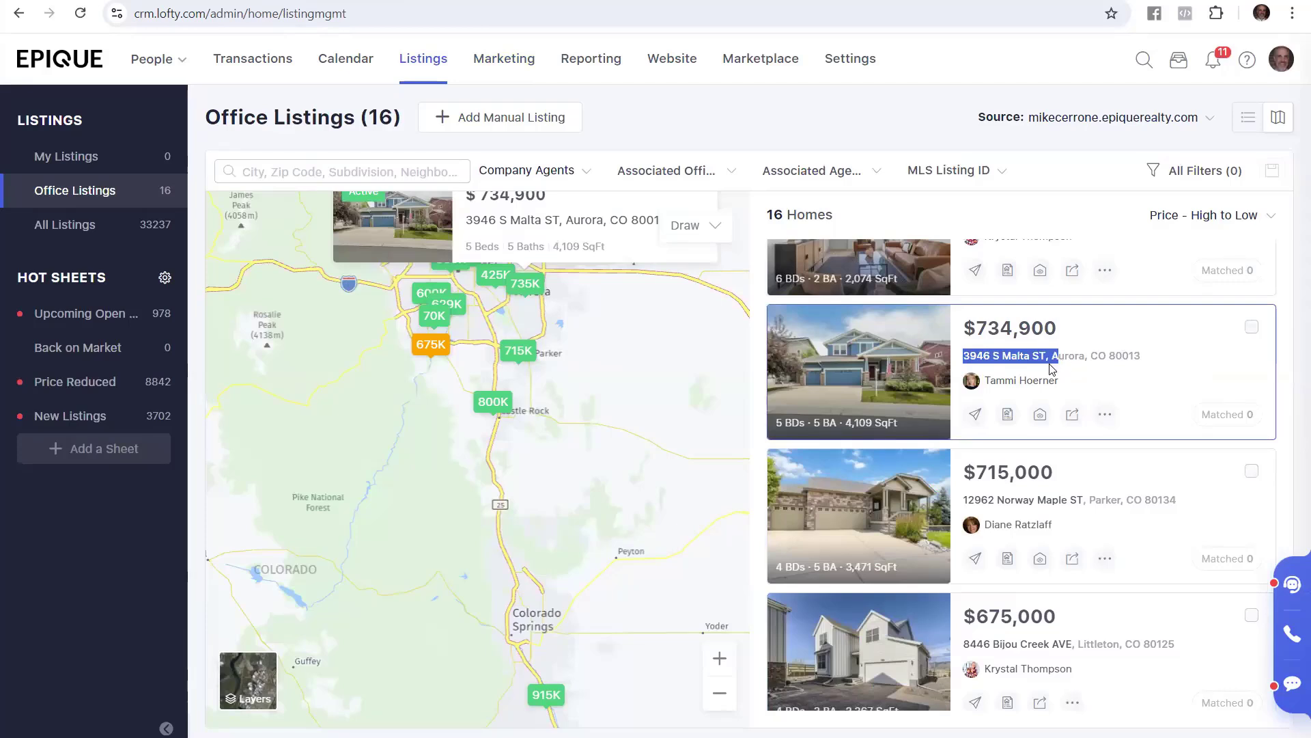
pyautogui.rightClick(1032, 358)
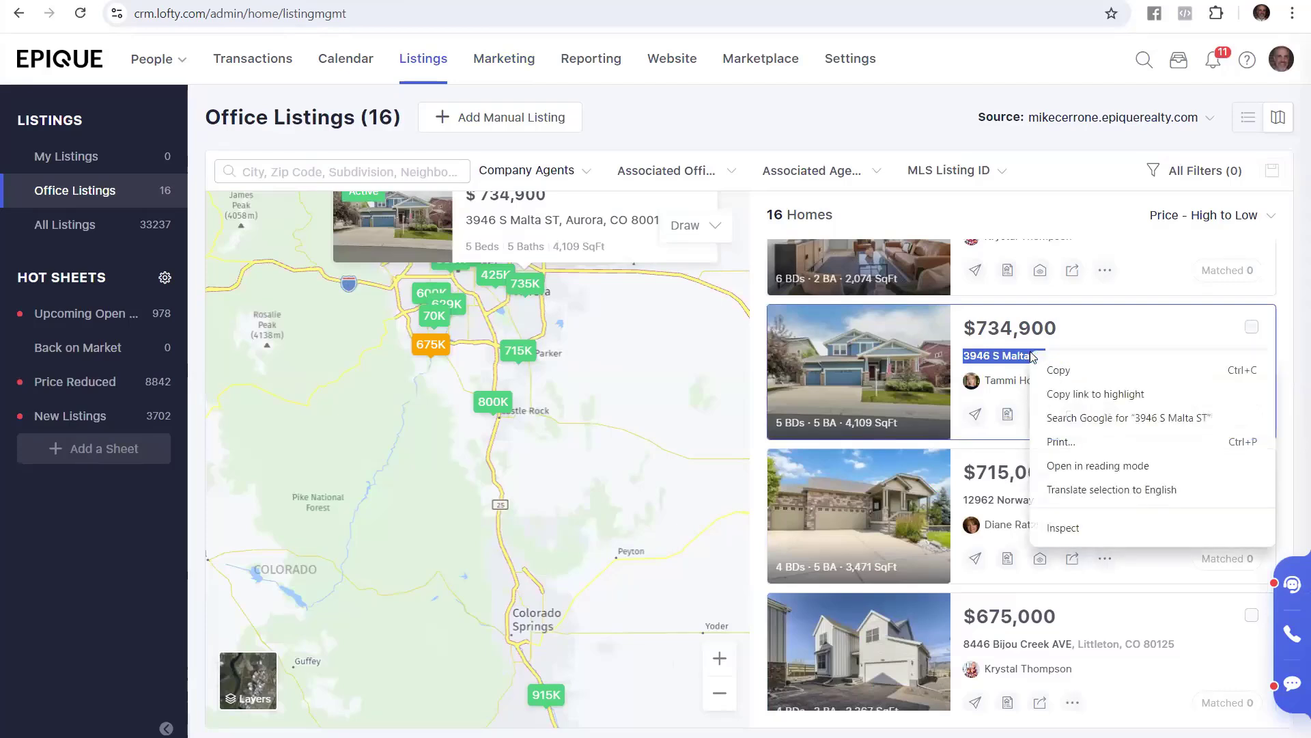
pyautogui.click(1077, 372)
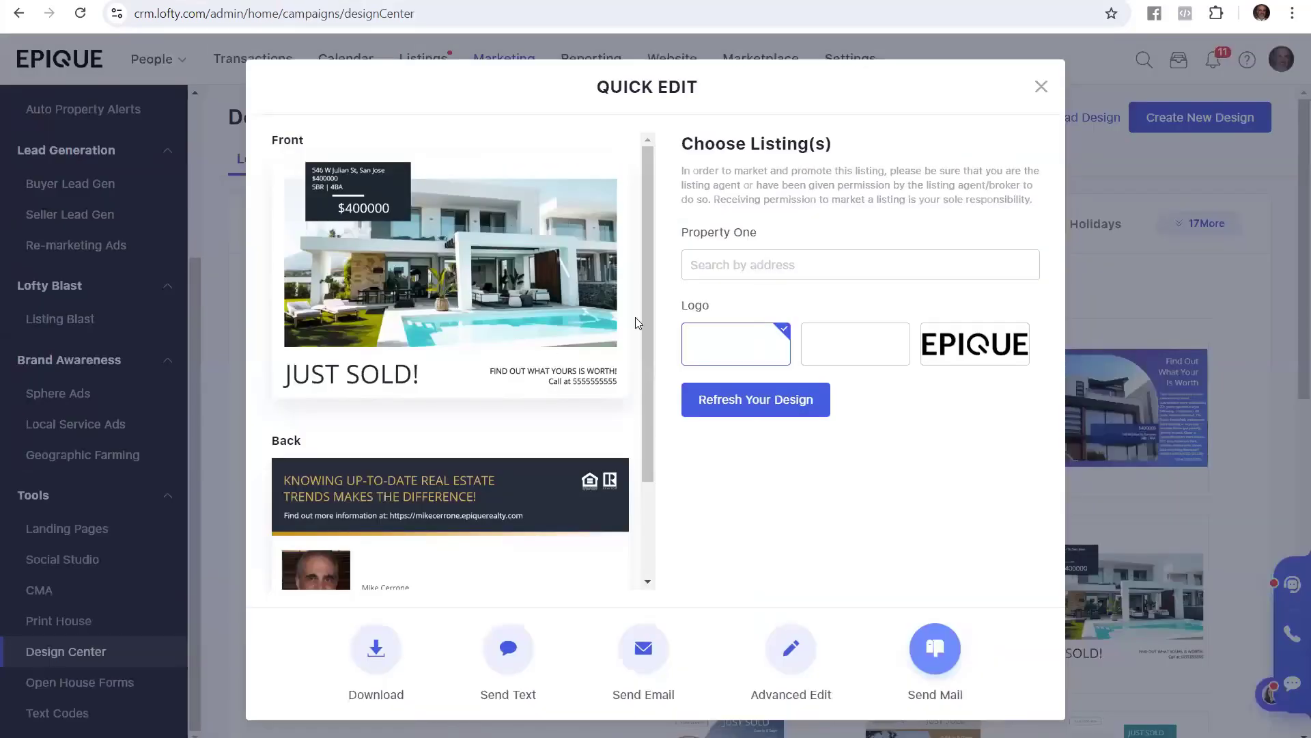
# Paste the copied address into Property One, pick the Aurora MLS match, and refresh the design
pyautogui.click(728, 265)
pyautogui.rightClick(728, 265)
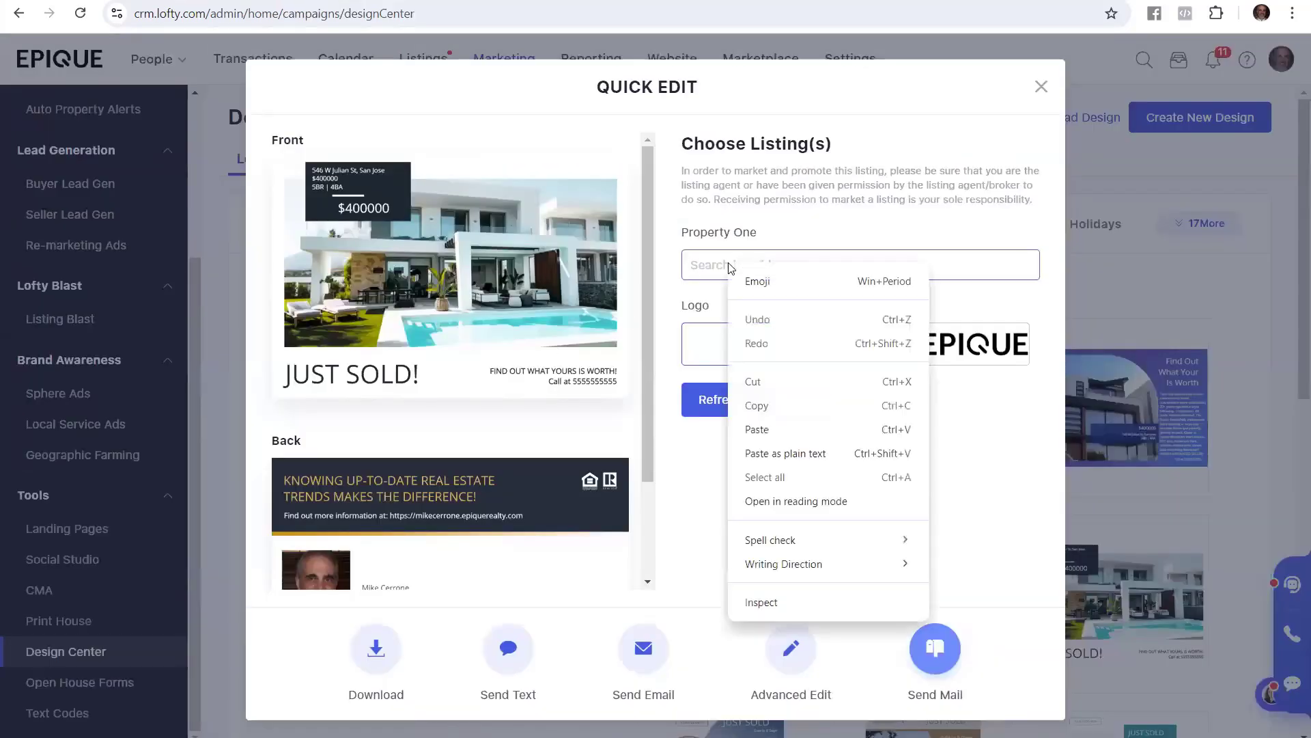
pyautogui.click(824, 453)
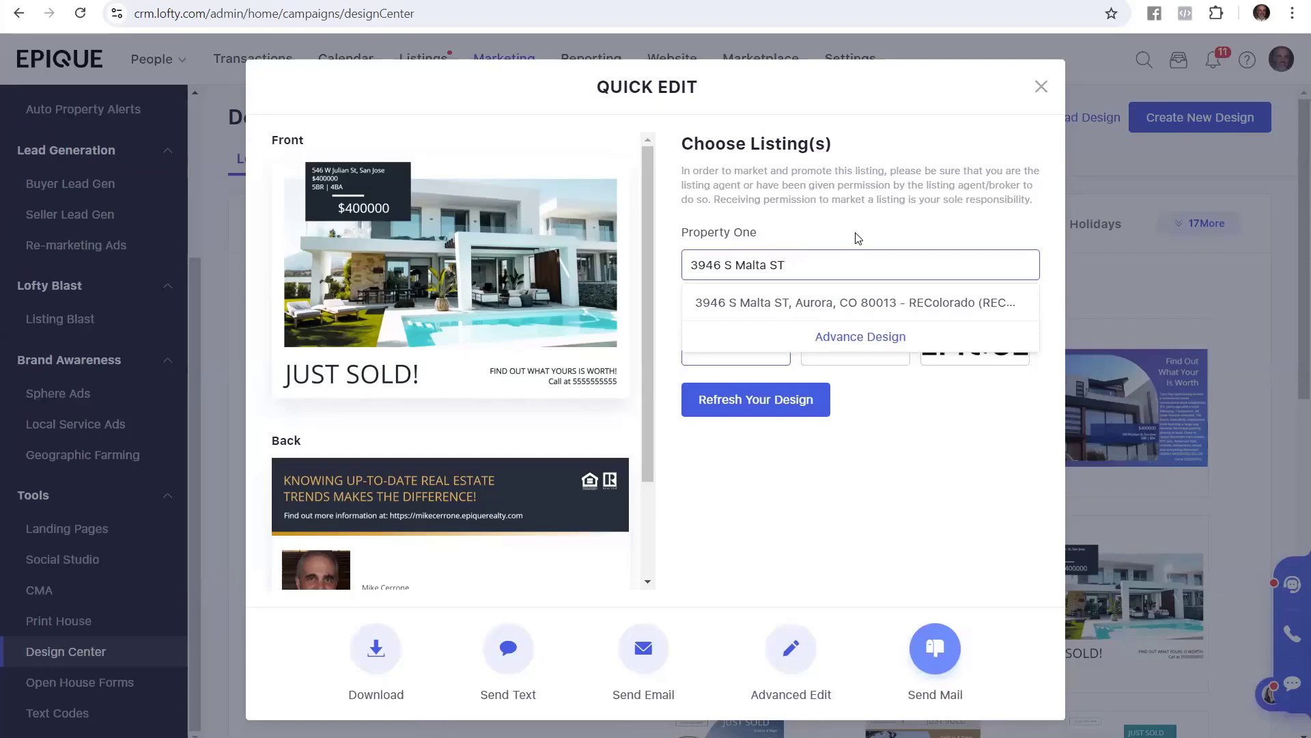
pyautogui.click(828, 303)
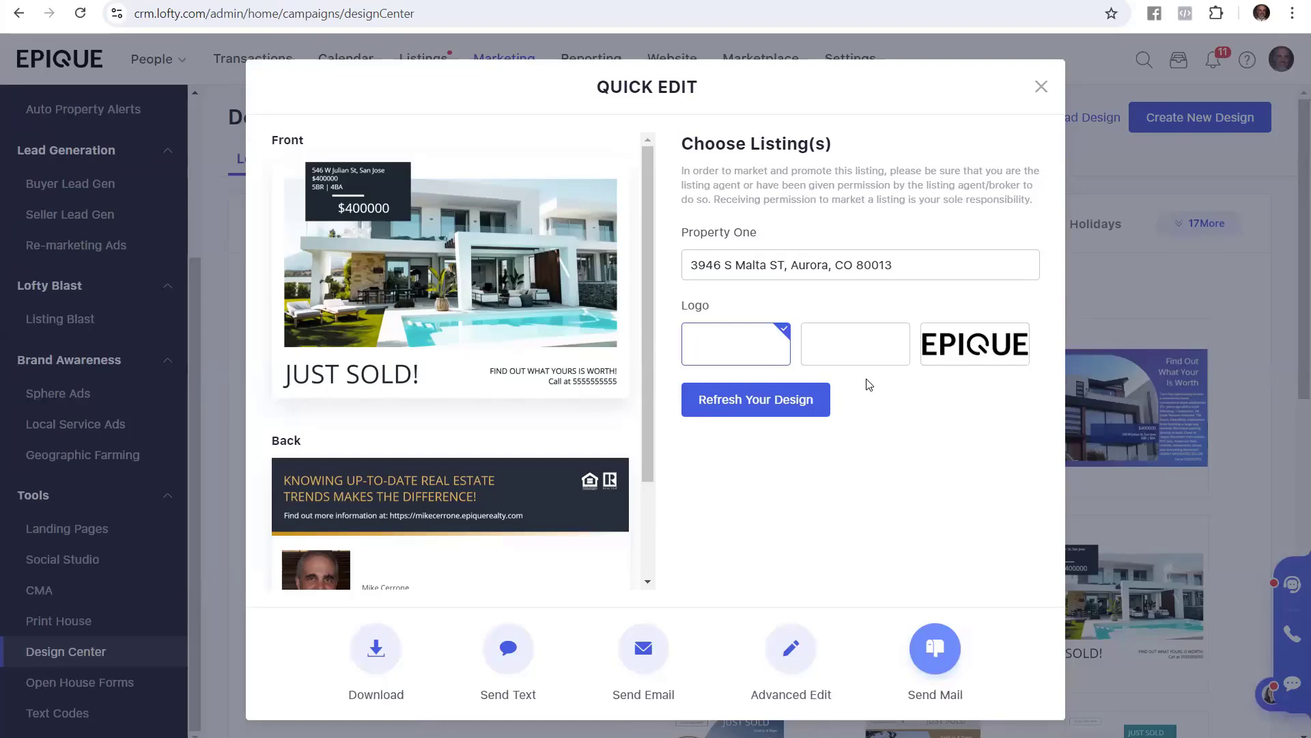
pyautogui.click(764, 398)
pyautogui.click(758, 402)
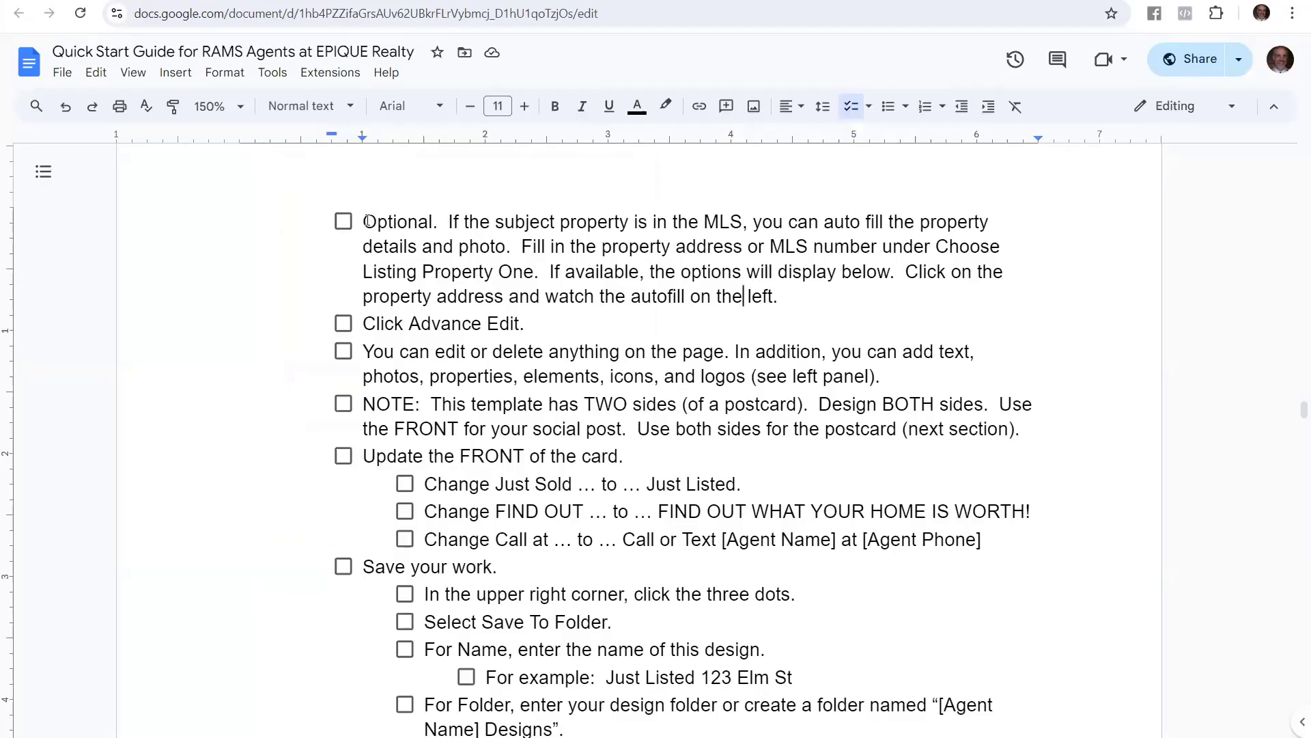
pyautogui.moveTo(363, 220); pyautogui.dragTo(441, 218)
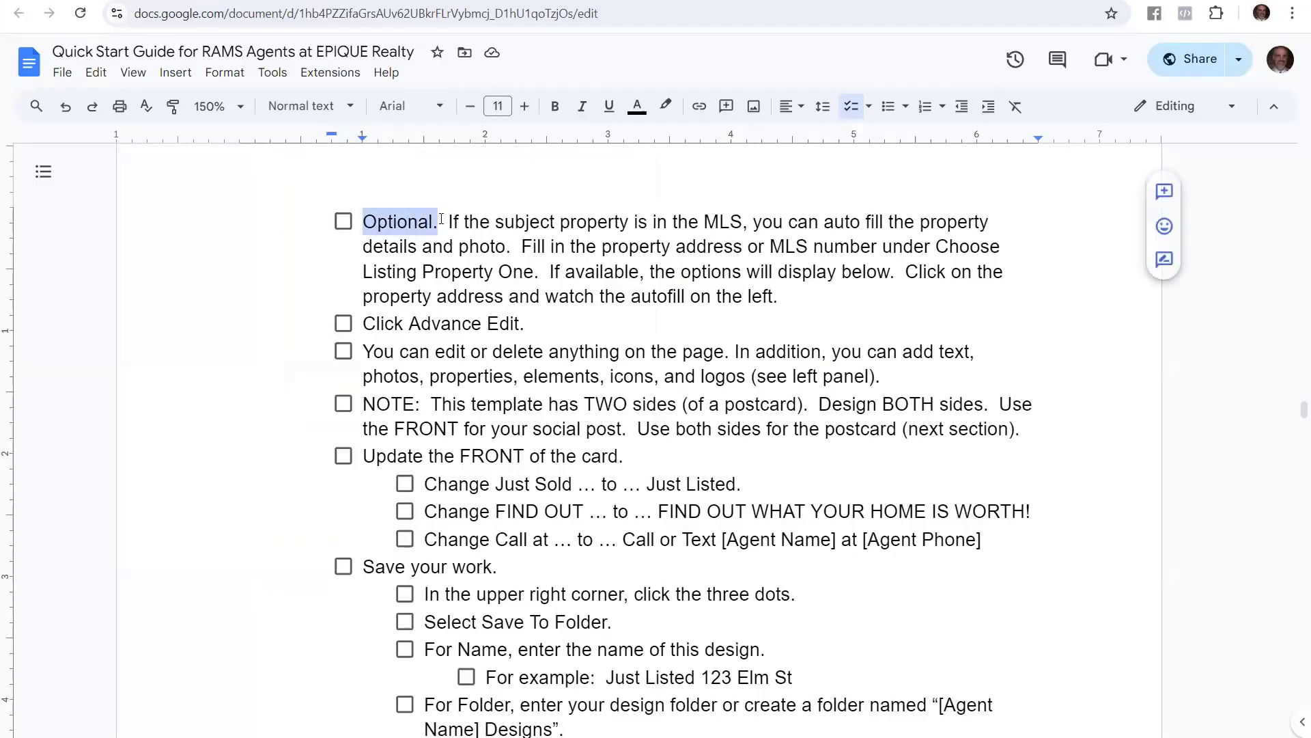
pyautogui.click(528, 349)
pyautogui.moveTo(526, 323); pyautogui.dragTo(358, 322)
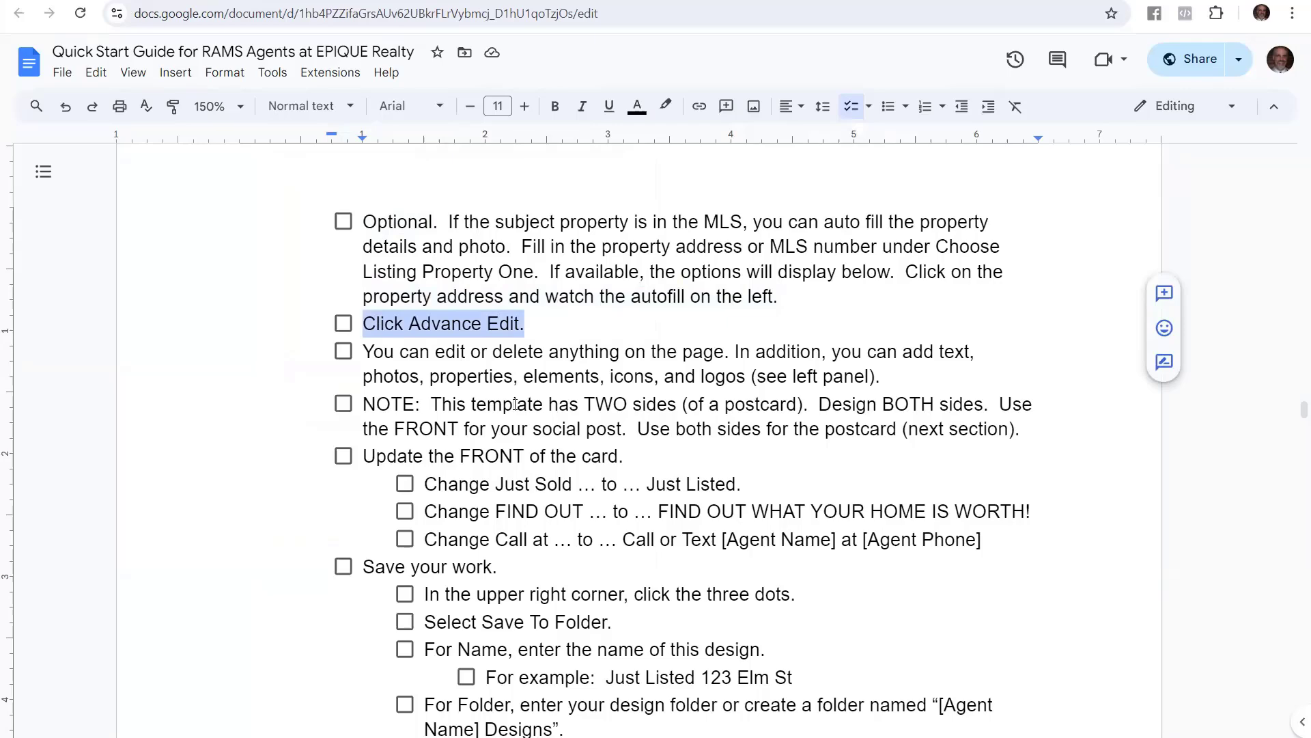
pyautogui.click(341, 1)
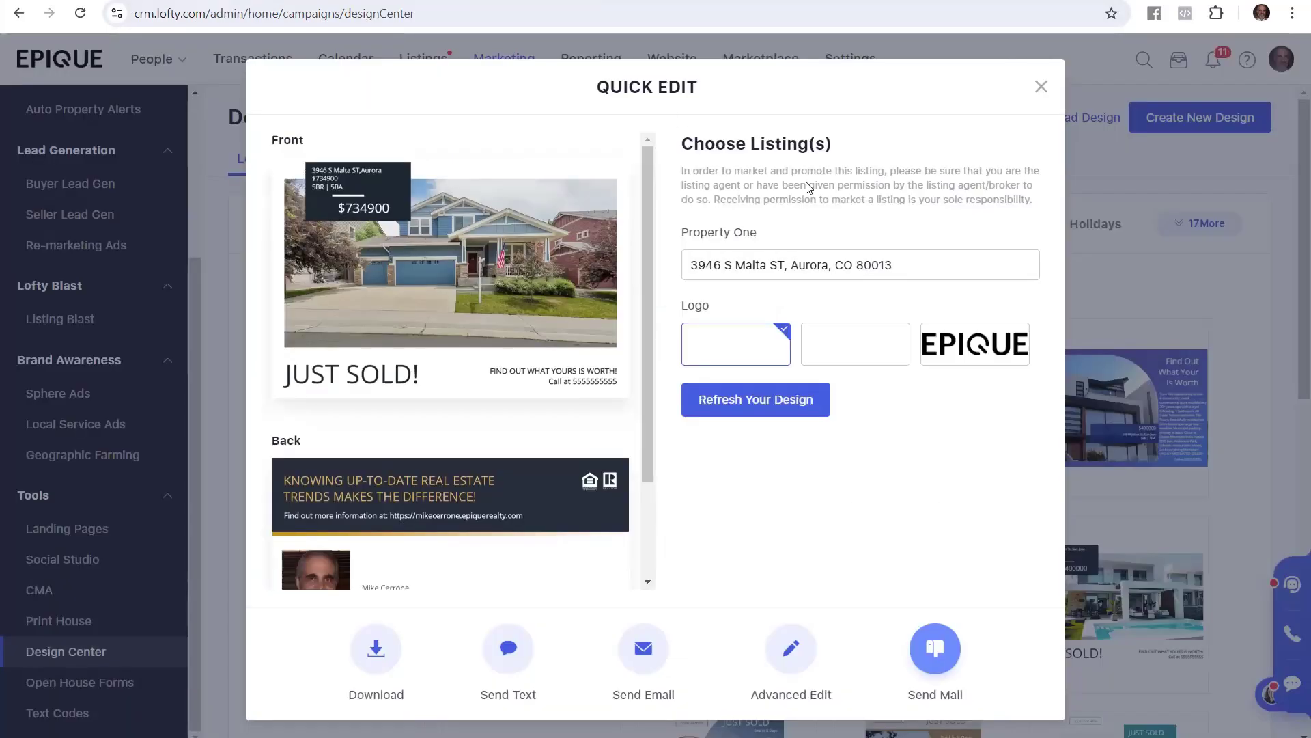
# Open the Aurora JUST SOLD! postcard in the full editor using Advanced Edit
pyautogui.moveTo(582, 95); pyautogui.dragTo(719, 112)
pyautogui.click(792, 525)
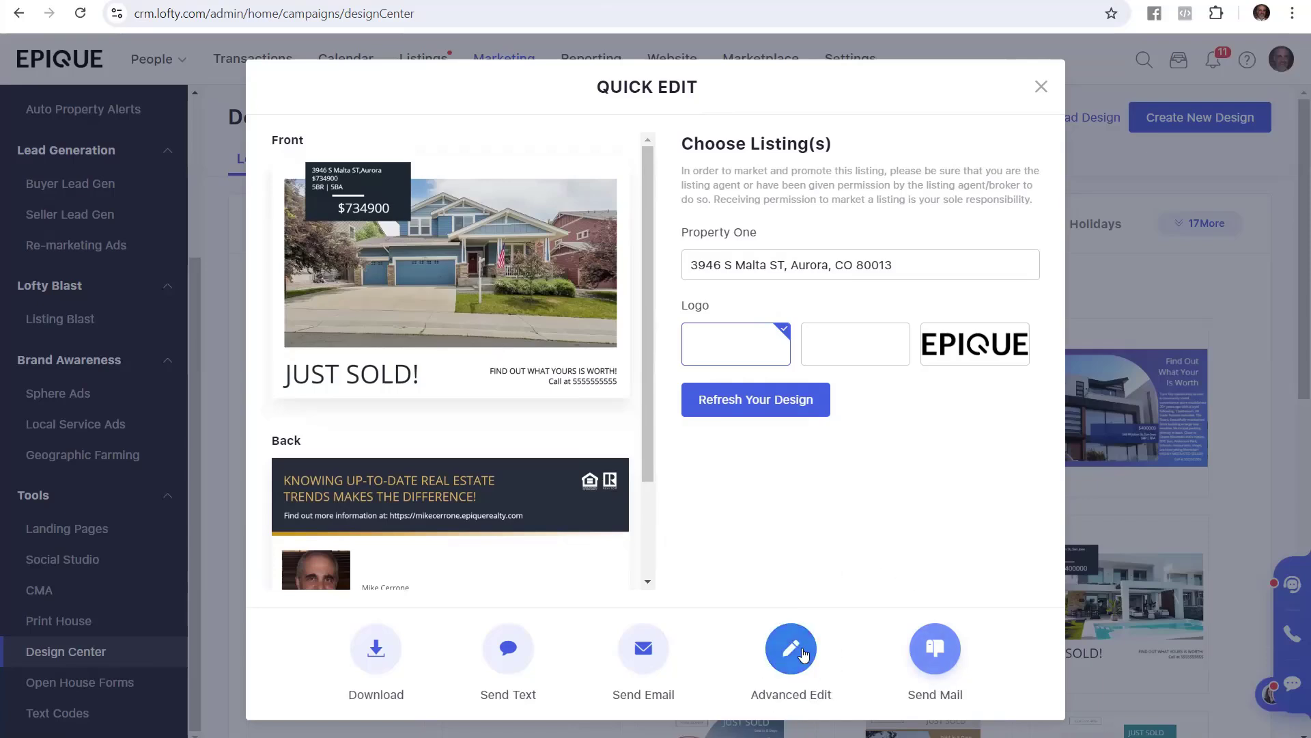
pyautogui.click(782, 618)
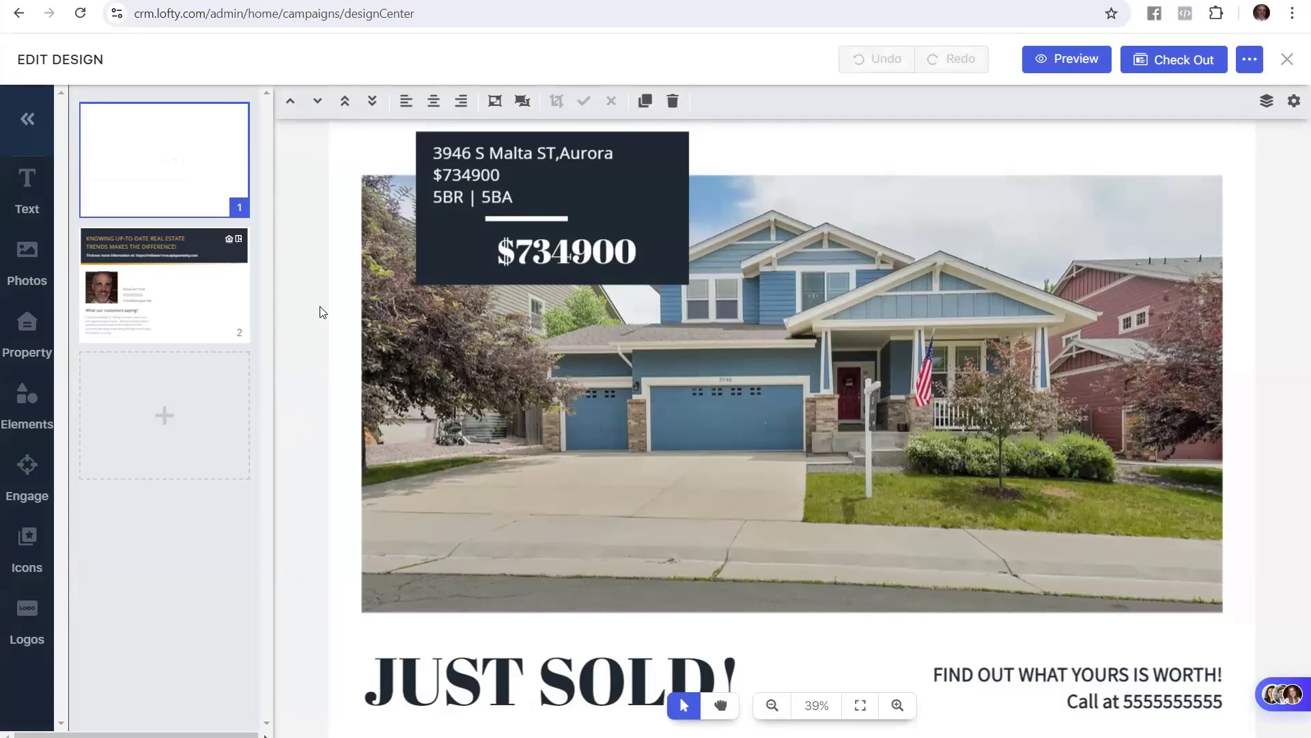
# Inspect the address, price, JUST SOLD! headline and tagline text boxes without changing them
pyautogui.click(521, 173)
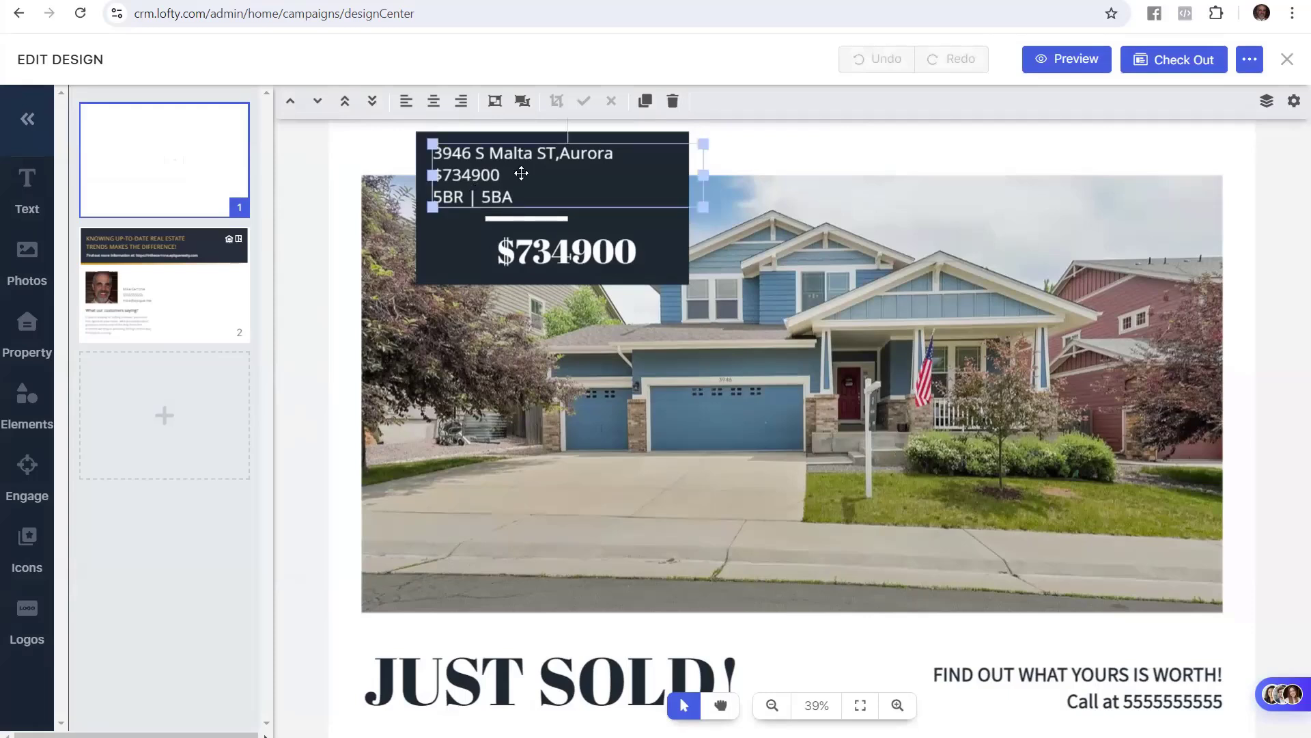
pyautogui.click(565, 263)
pyautogui.click(441, 670)
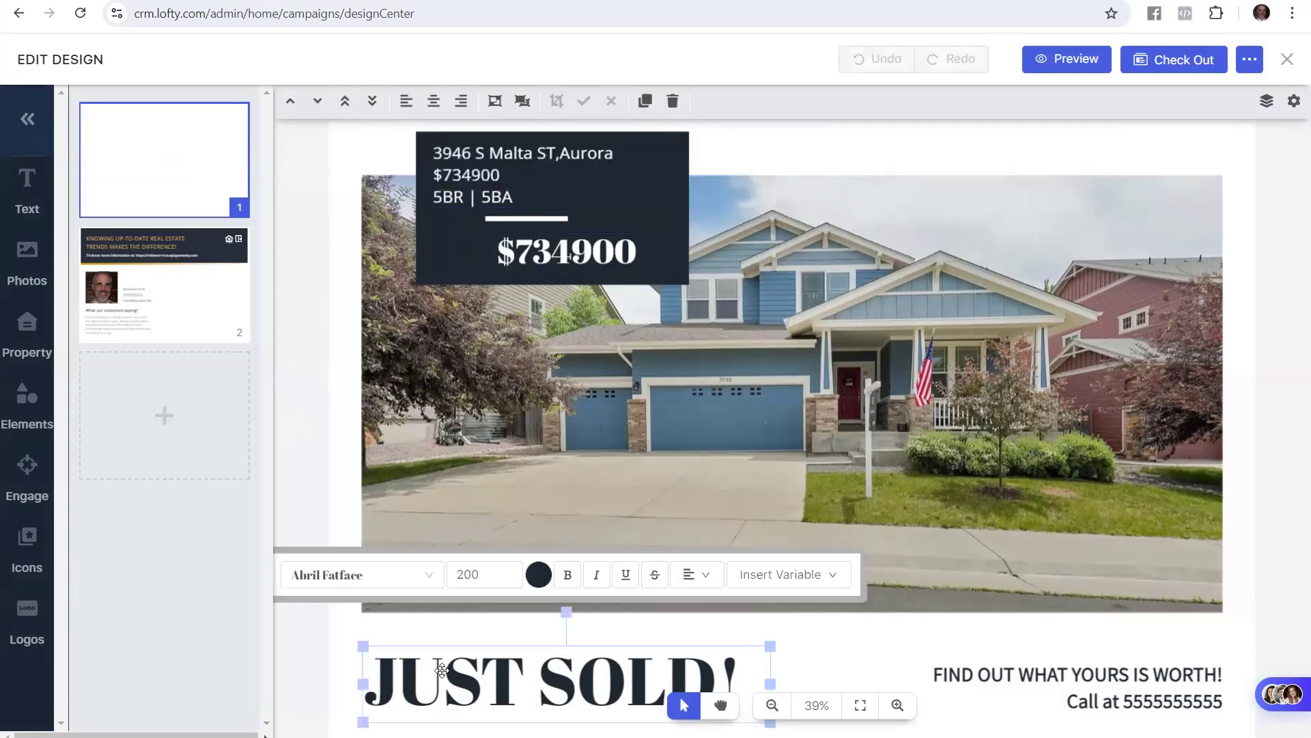
pyautogui.click(968, 679)
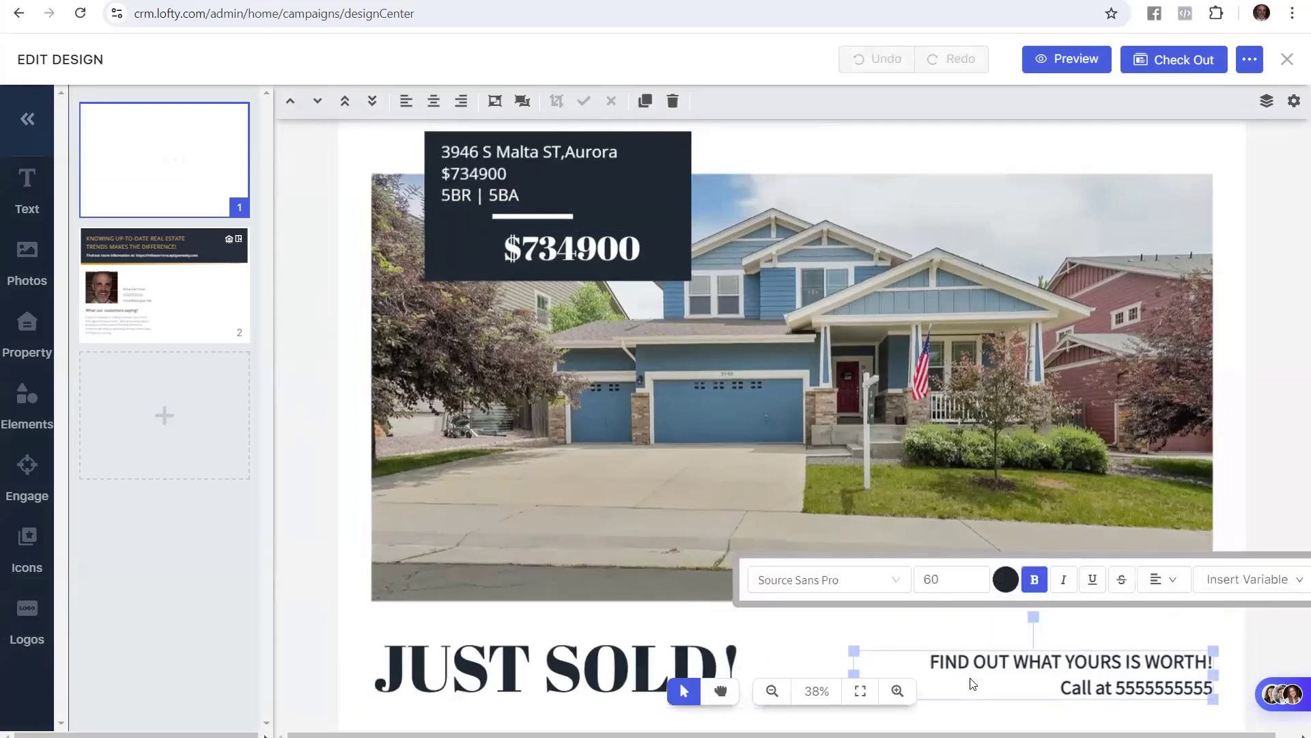
pyautogui.click(306, 369)
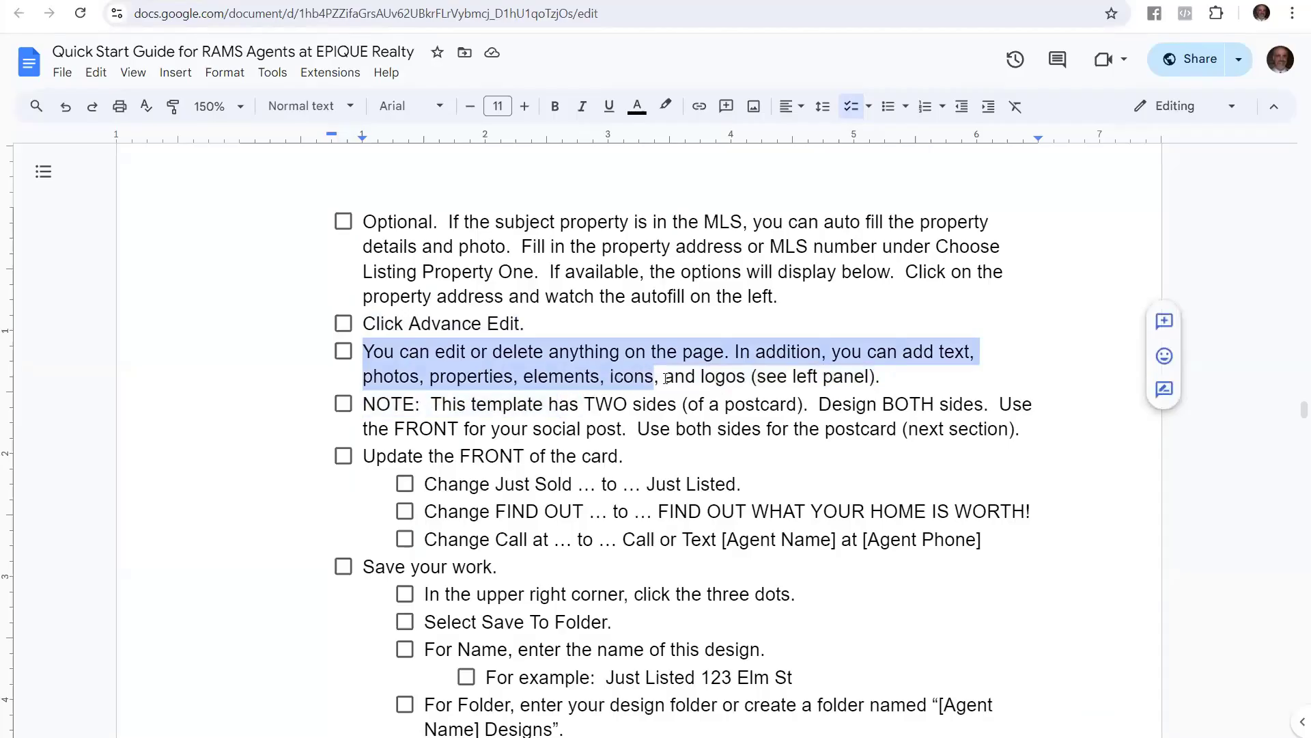
pyautogui.moveTo(654, 377); pyautogui.dragTo(899, 377)
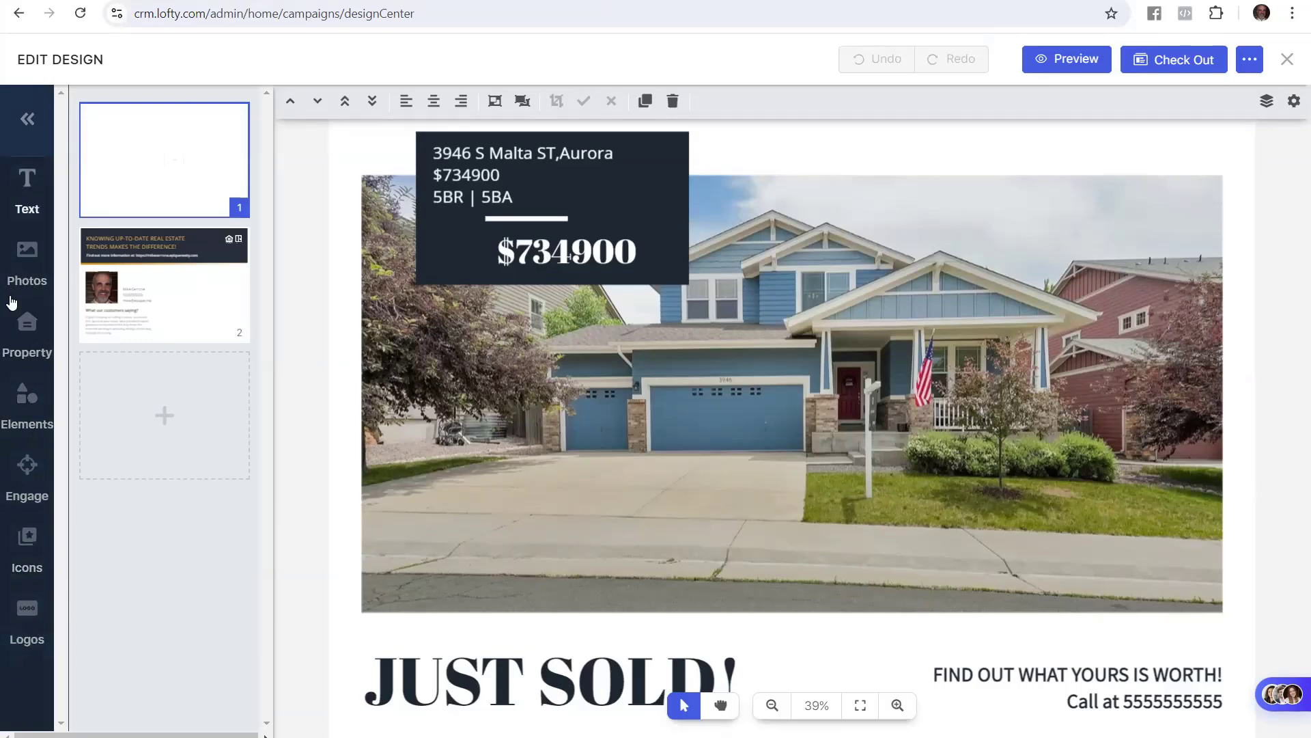
# Read the guide's two-sides NOTE and front-update step, where Just Sold becomes Just Listed
pyautogui.click(102, 1)
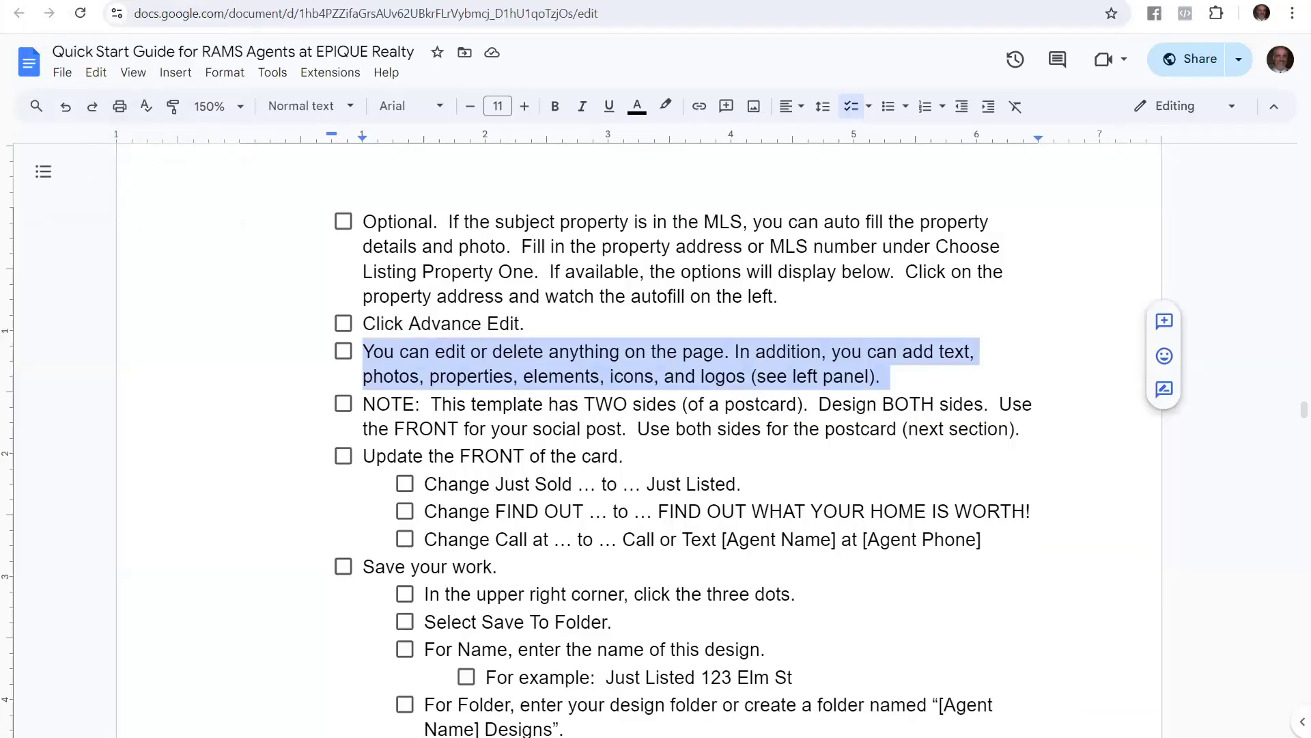
pyautogui.click(631, 456)
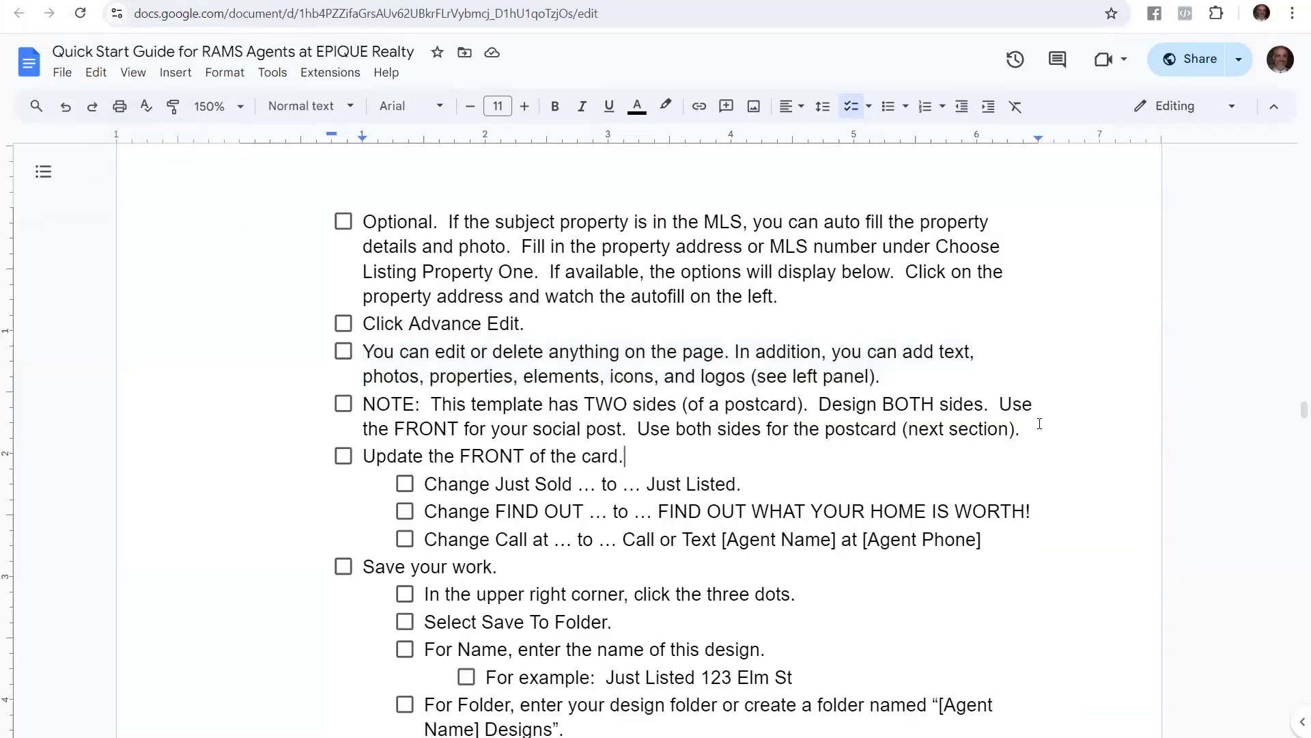
pyautogui.moveTo(1020, 429); pyautogui.dragTo(368, 415)
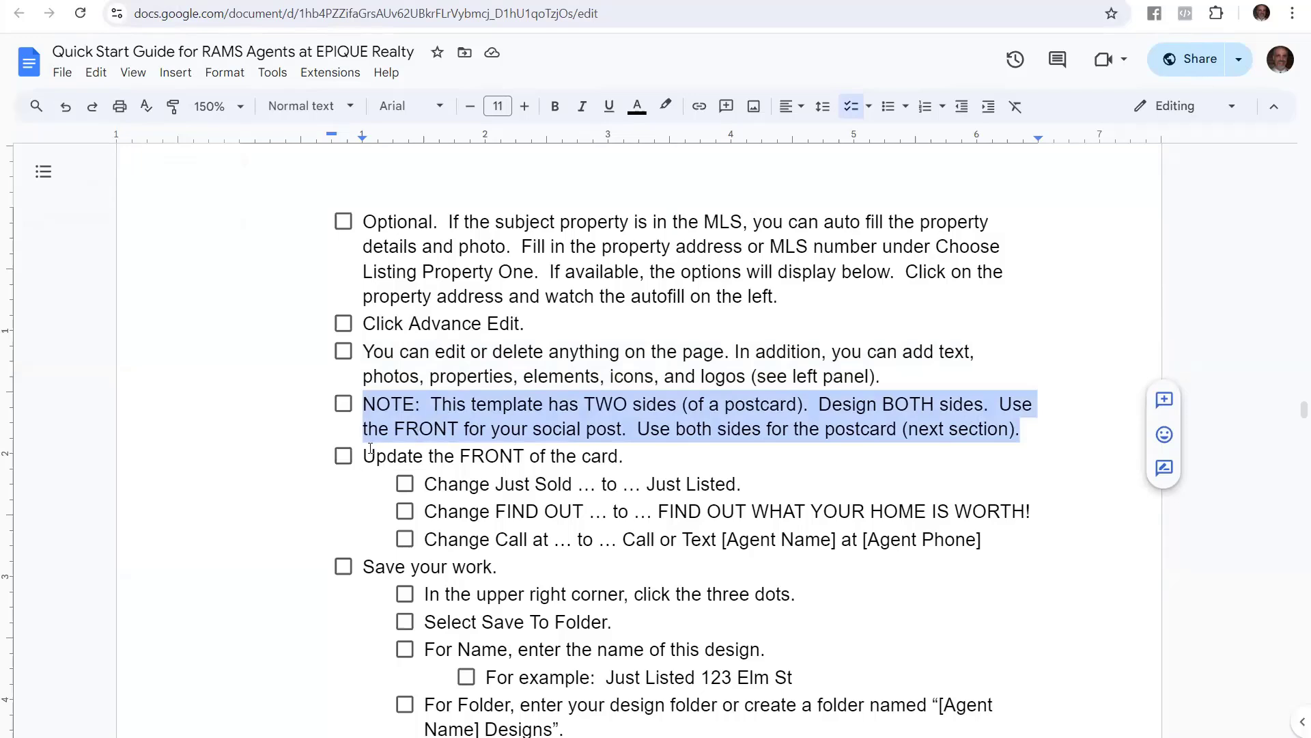
pyautogui.moveTo(363, 456); pyautogui.dragTo(623, 455)
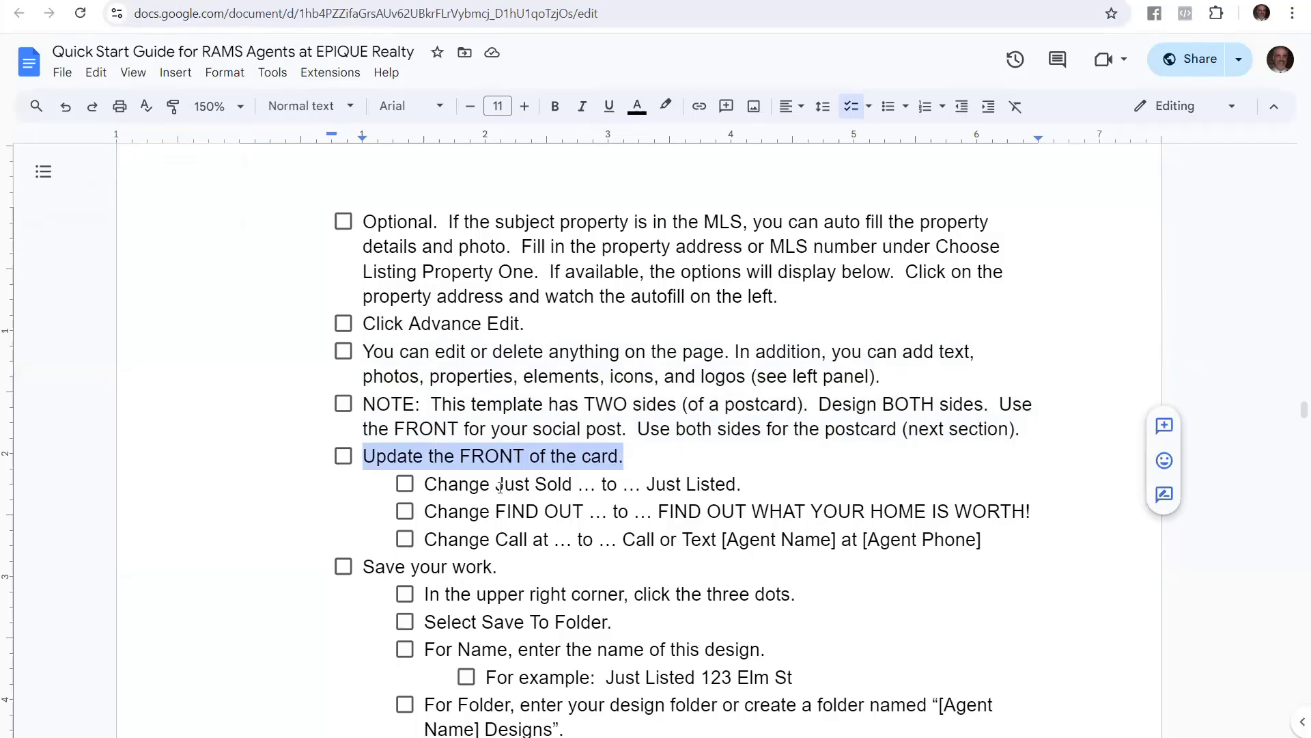
pyautogui.moveTo(495, 484); pyautogui.dragTo(571, 485)
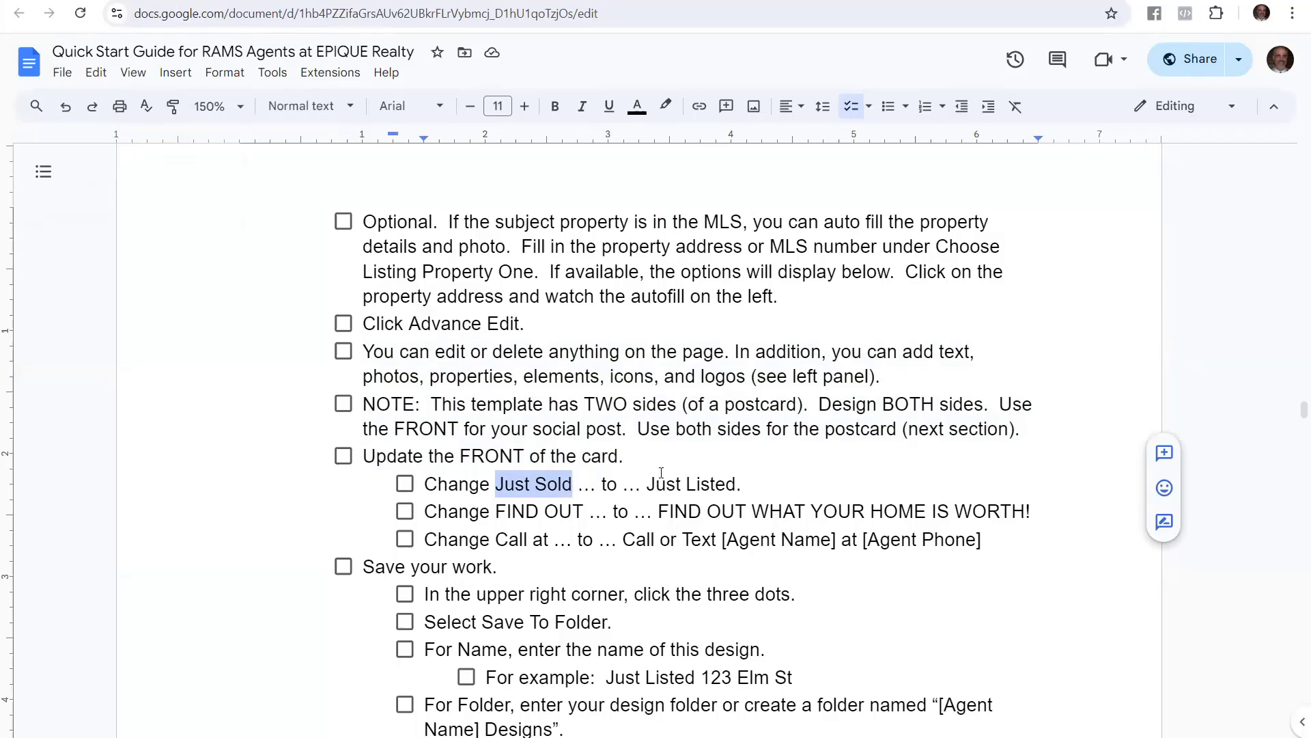
pyautogui.moveTo(654, 484); pyautogui.dragTo(735, 484)
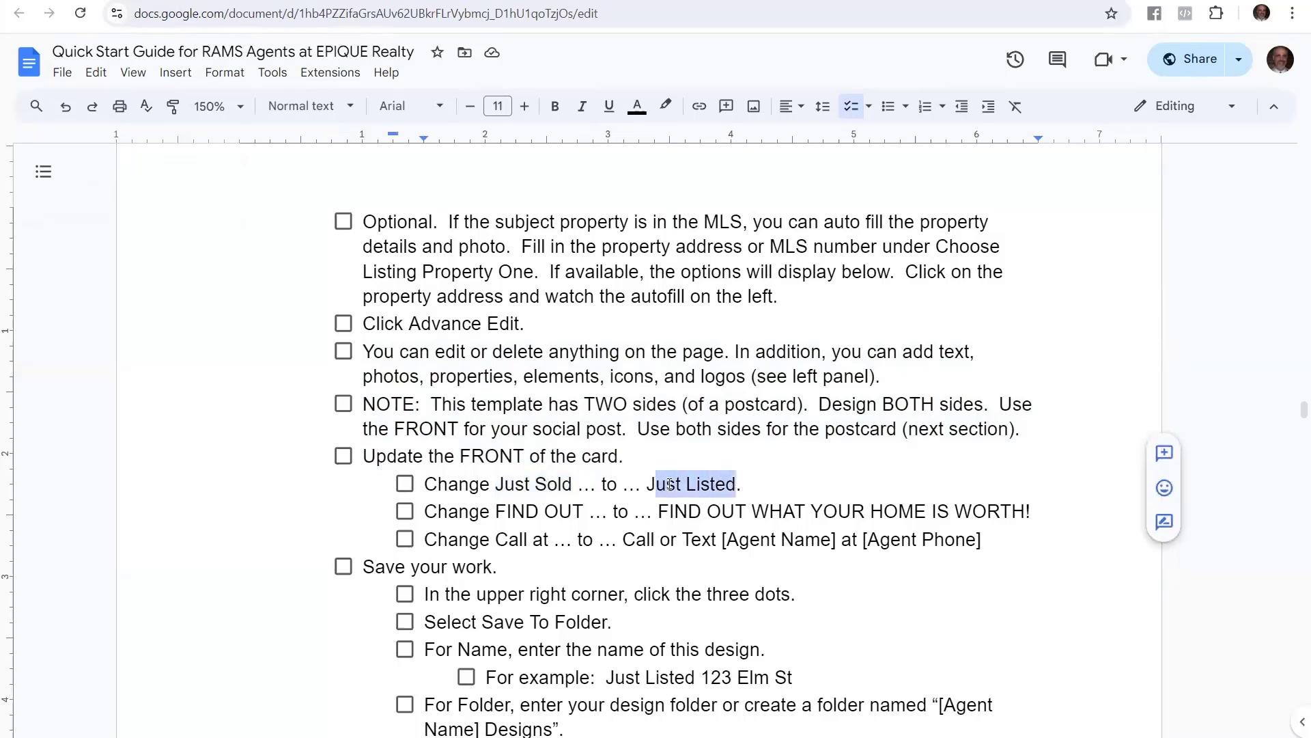
pyautogui.hotkey('ctrl', 'Tab')
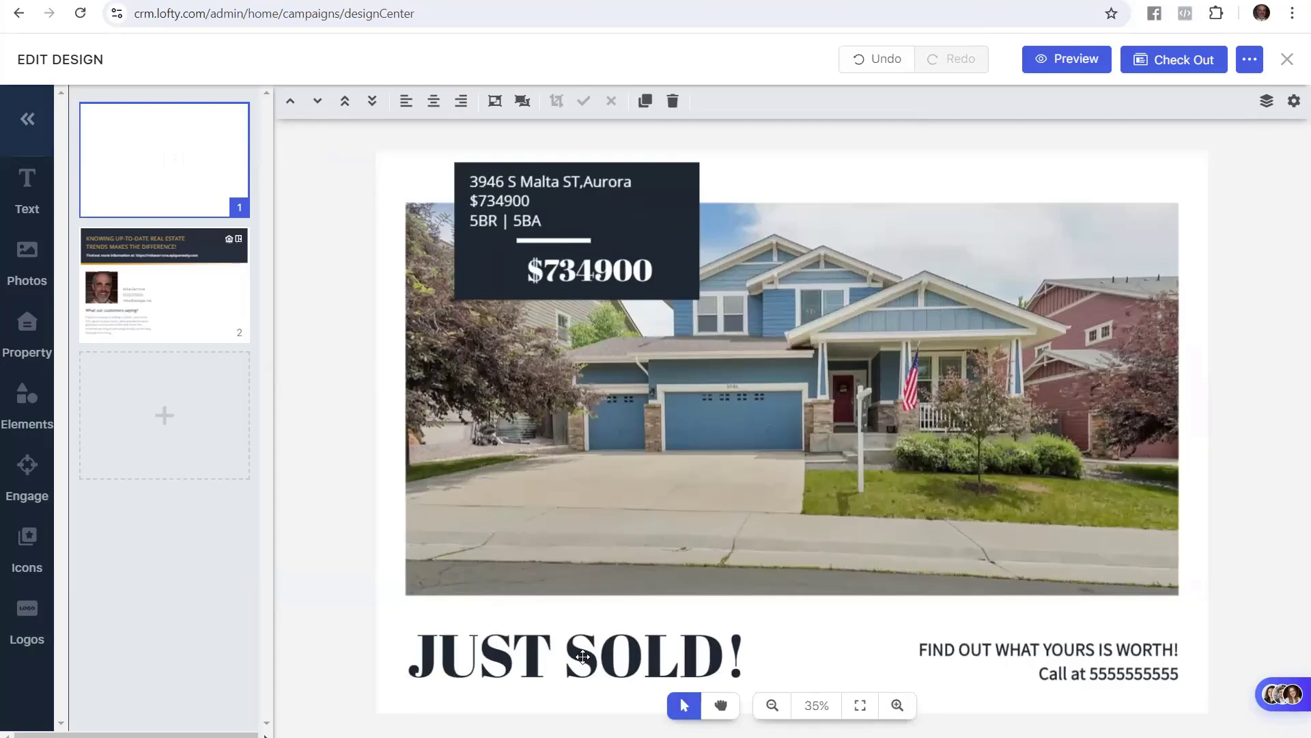
# Replace SOLD with LISTED so the postcard headline reads JUST LISTED!
pyautogui.click(582, 657)
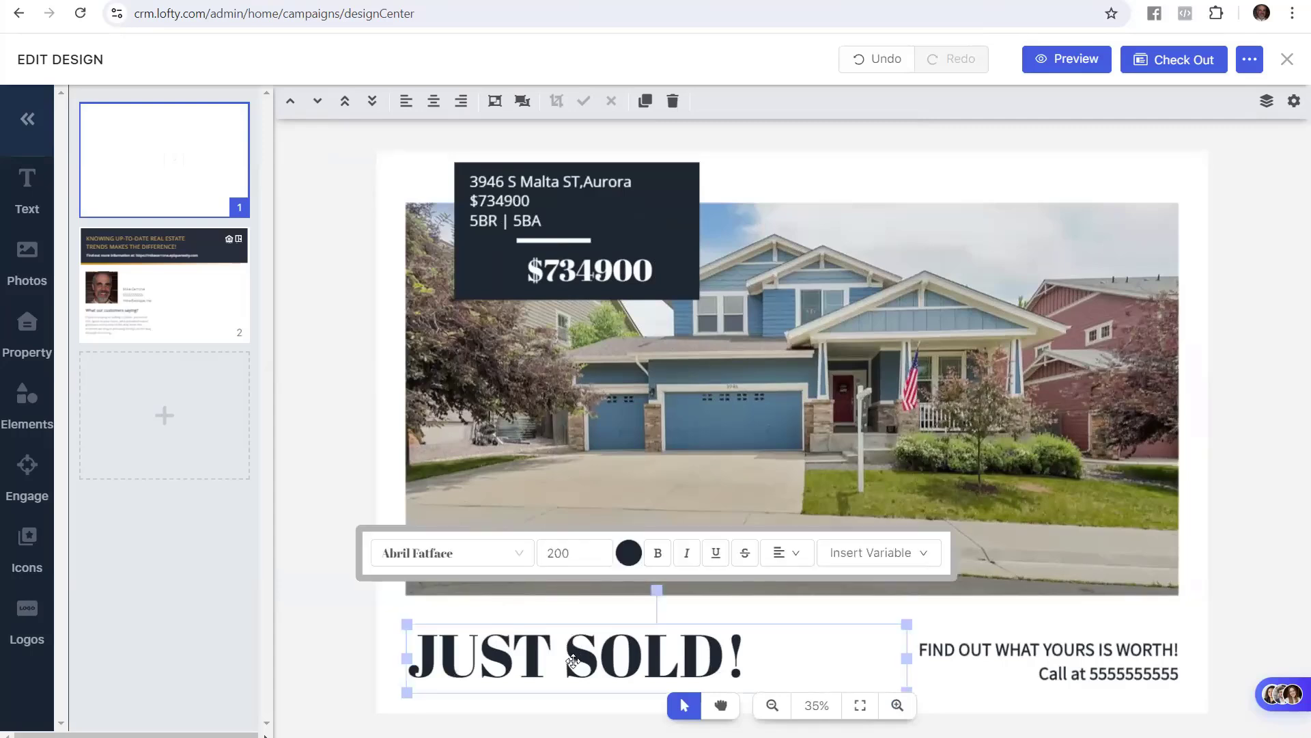
pyautogui.doubleClick(573, 660)
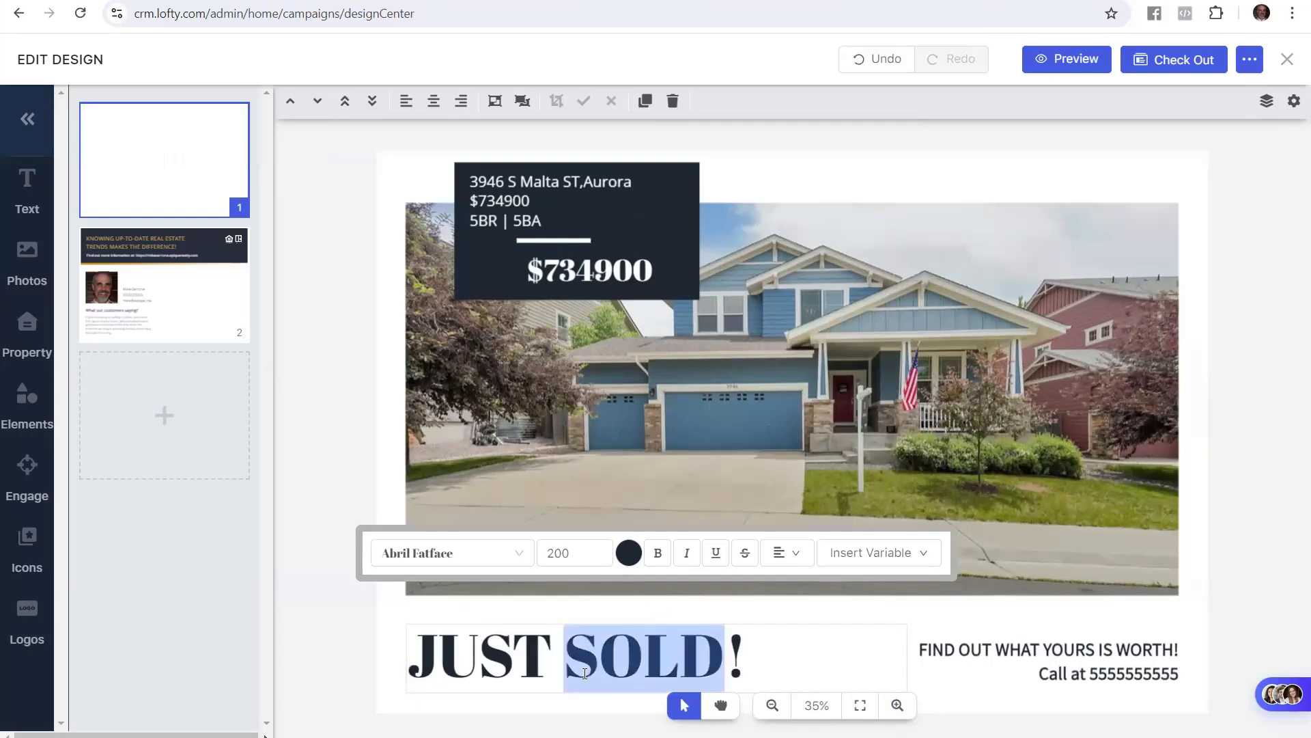
pyautogui.write('LISTED')
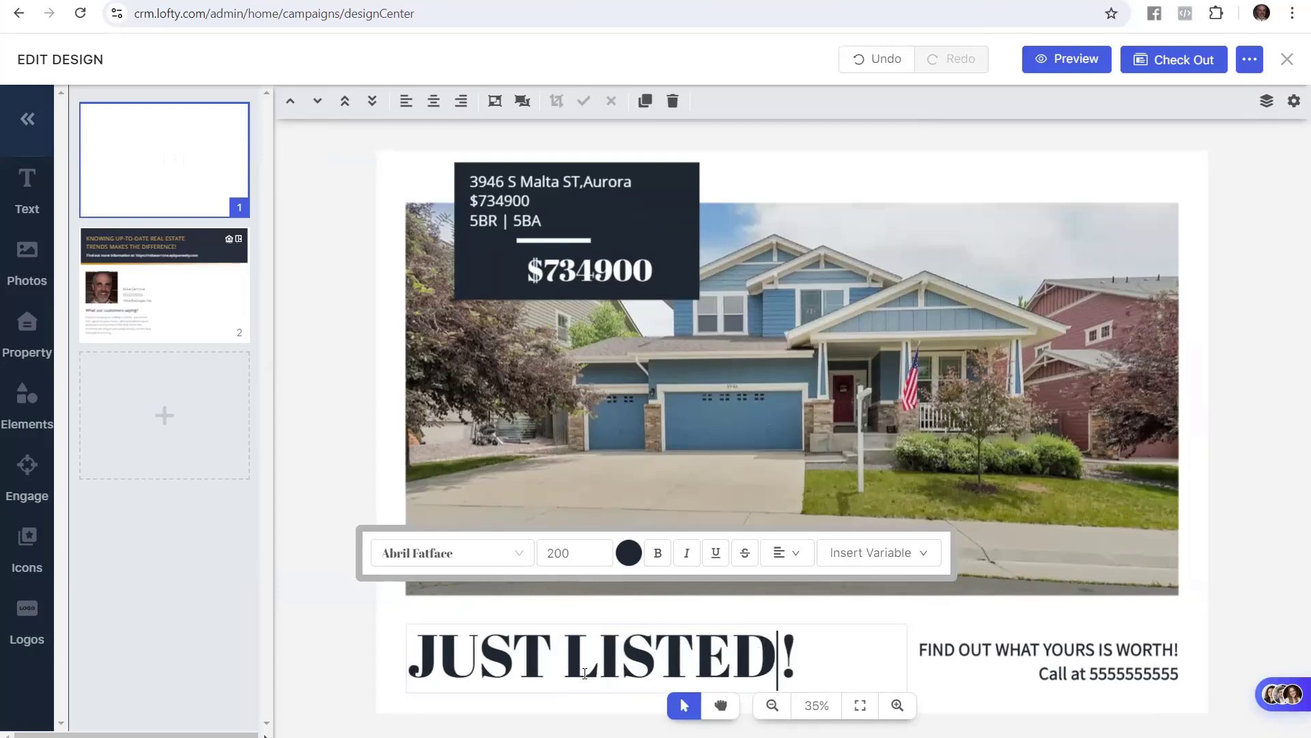
pyautogui.press('End')
pyautogui.click(345, 438)
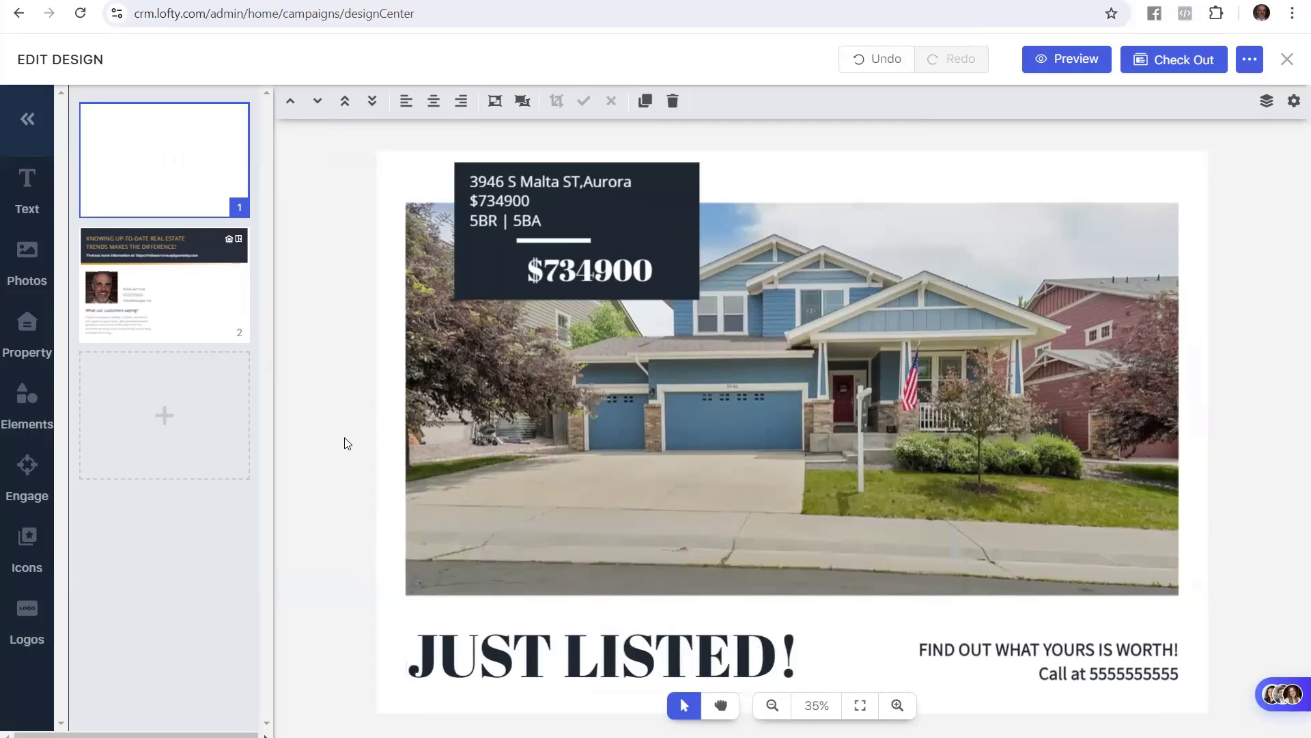
pyautogui.click(205, 1)
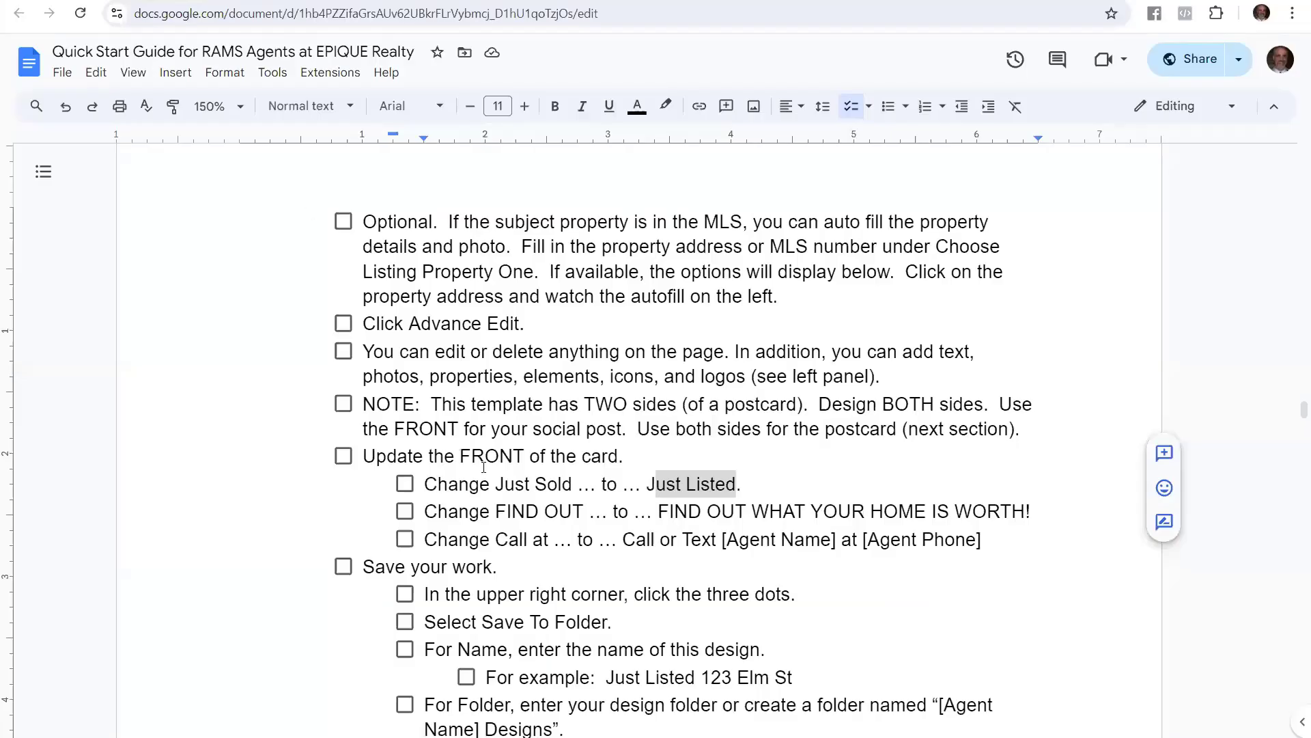
# Highlight the guide's FIND OUT sub-step giving the new tagline wording
pyautogui.click(634, 440)
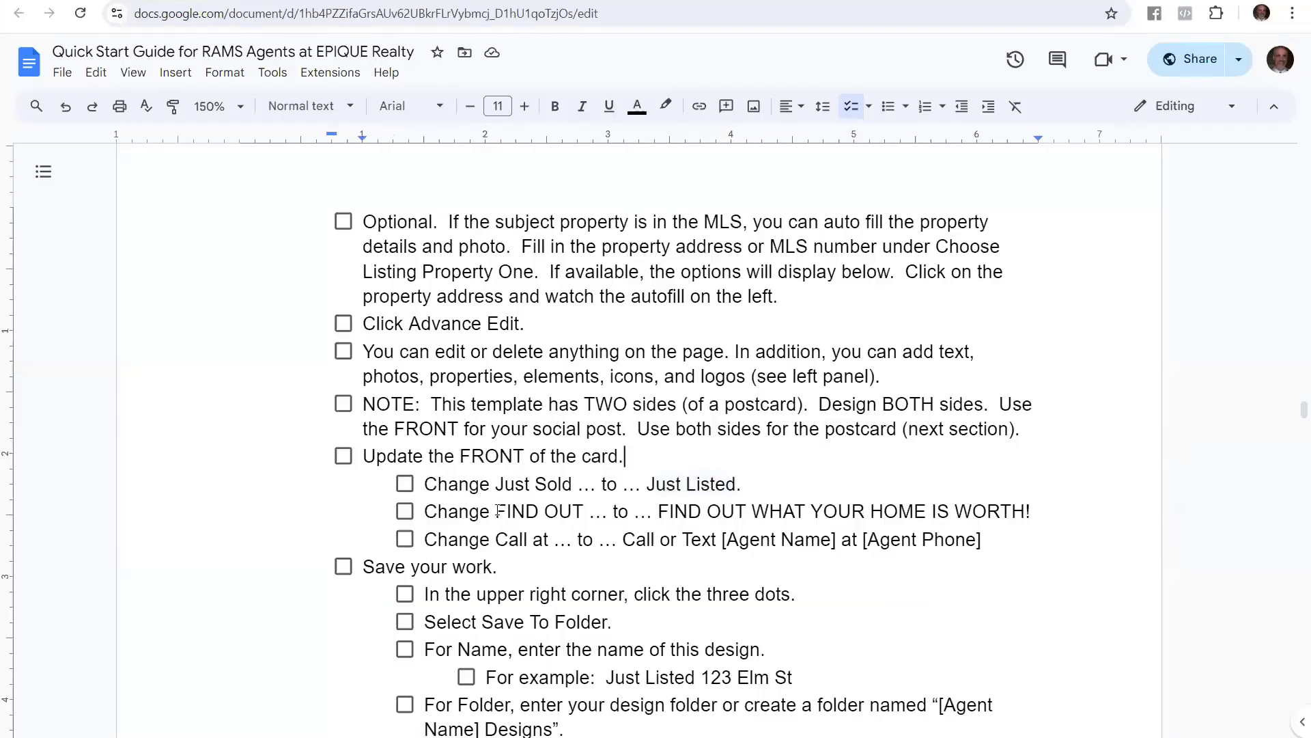
pyautogui.moveTo(500, 513); pyautogui.dragTo(1038, 509)
pyautogui.click(734, 511)
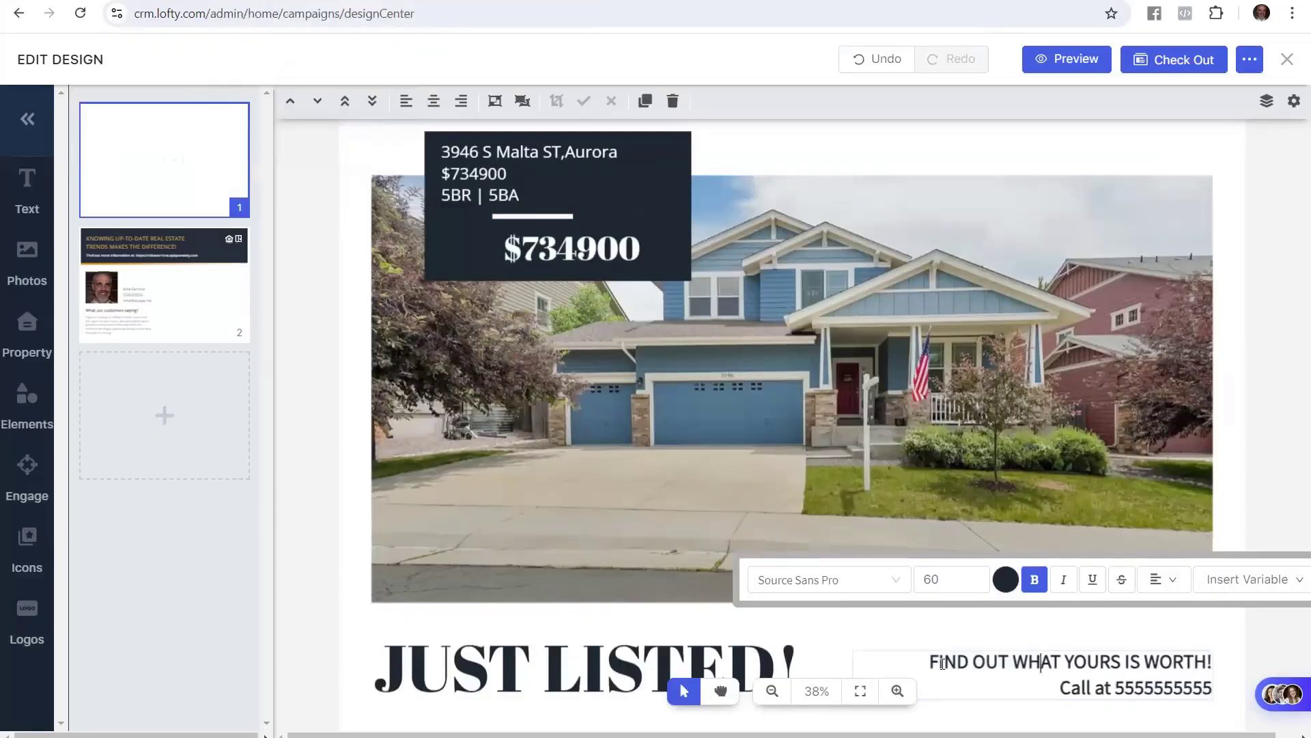
# Replace YOURS with YOUR HOME so the tagline reads FIND OUT WHAT YOUR HOME IS WORTH!
pyautogui.moveTo(1067, 662); pyautogui.dragTo(1123, 670)
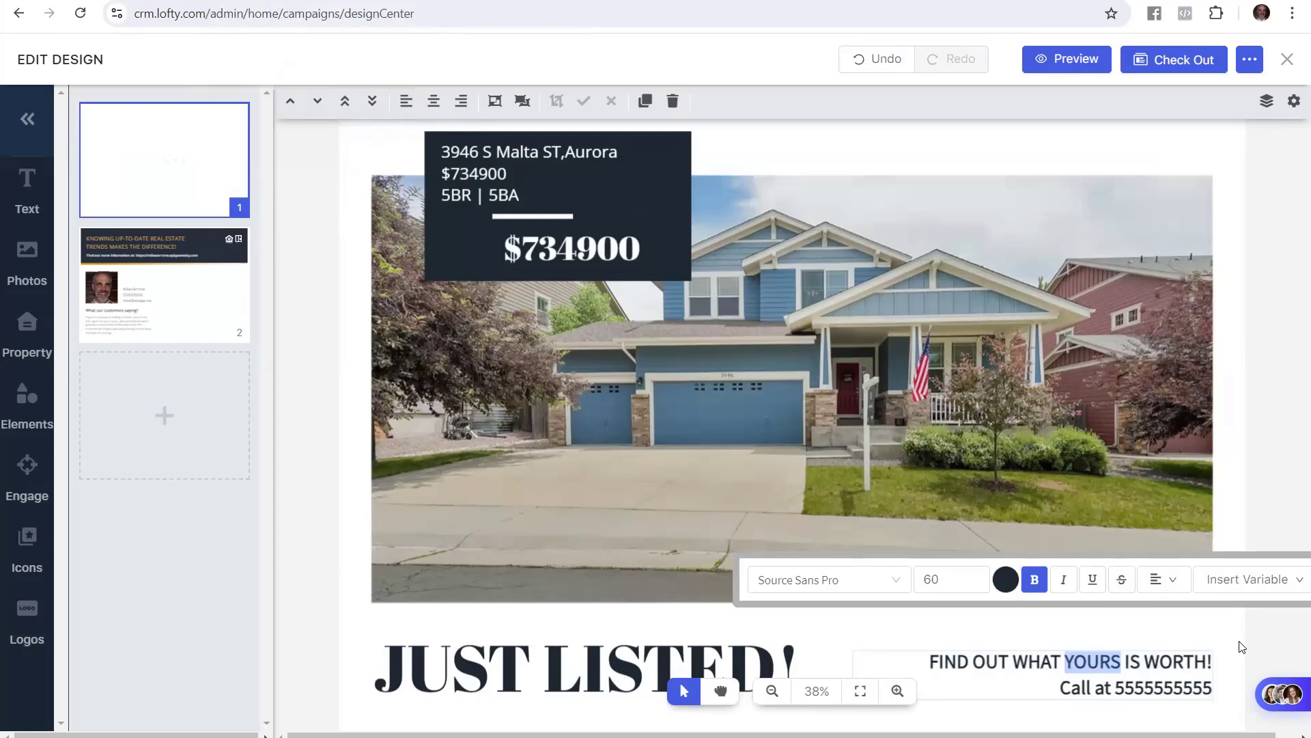
pyautogui.write('YOURHOME')
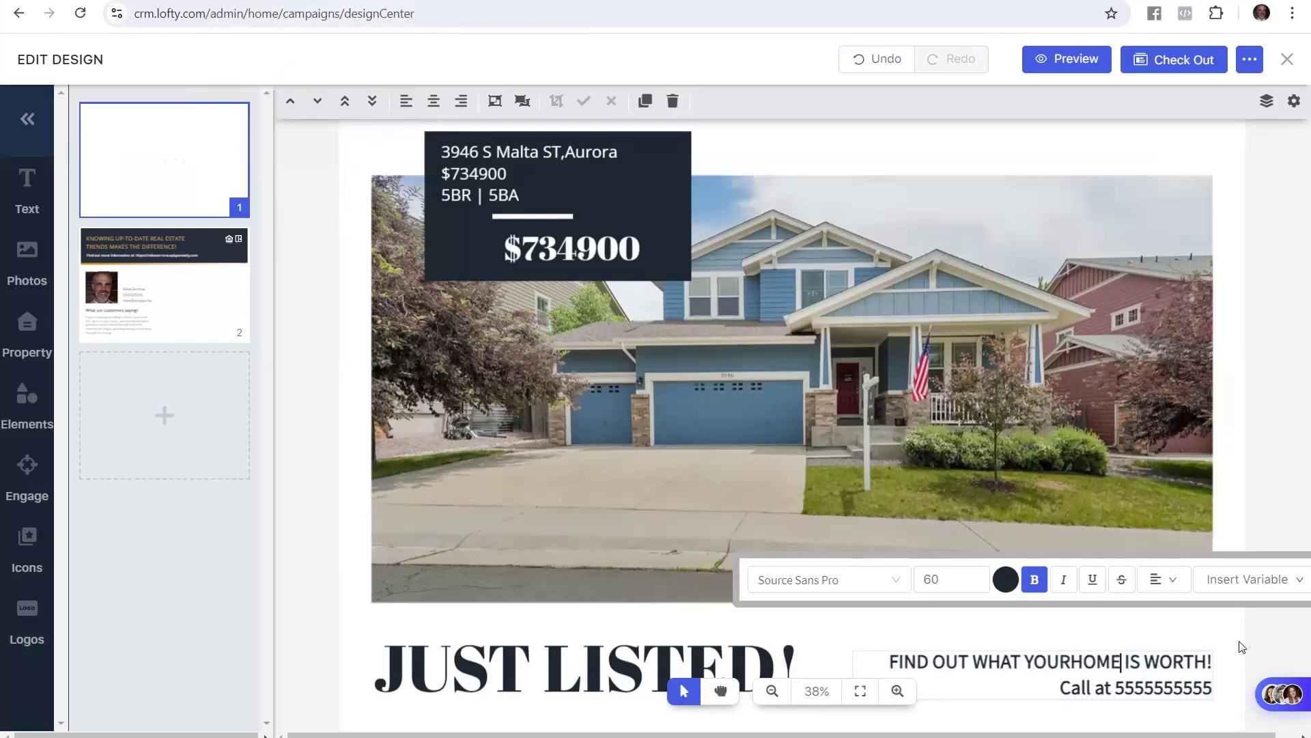
pyautogui.press('Left')
pyautogui.press('Left')
pyautogui.press('Left')
pyautogui.press('Left')
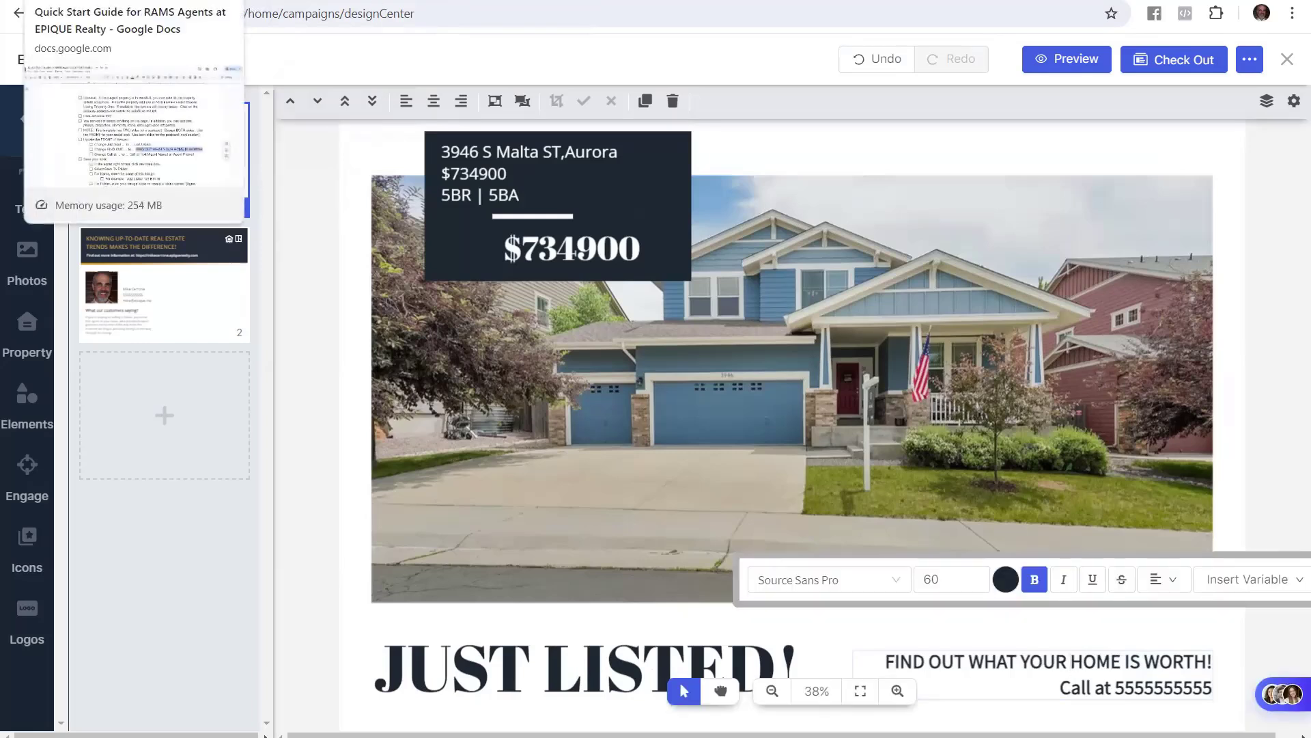
pyautogui.click(130, 0)
pyautogui.click(647, 528)
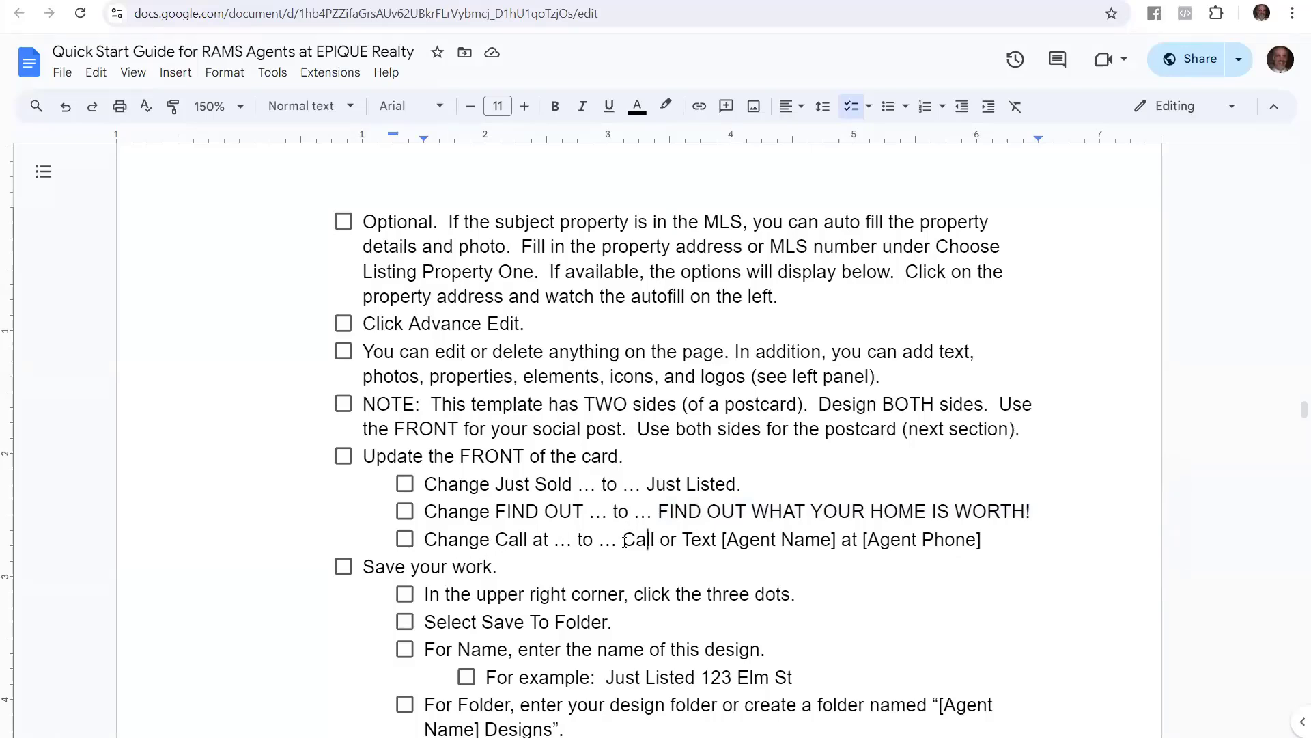
# Highlight the 'Call or Text [Agent Name] at [Agent Phone]' replacement wording in the guide
pyautogui.moveTo(623, 540); pyautogui.dragTo(988, 551)
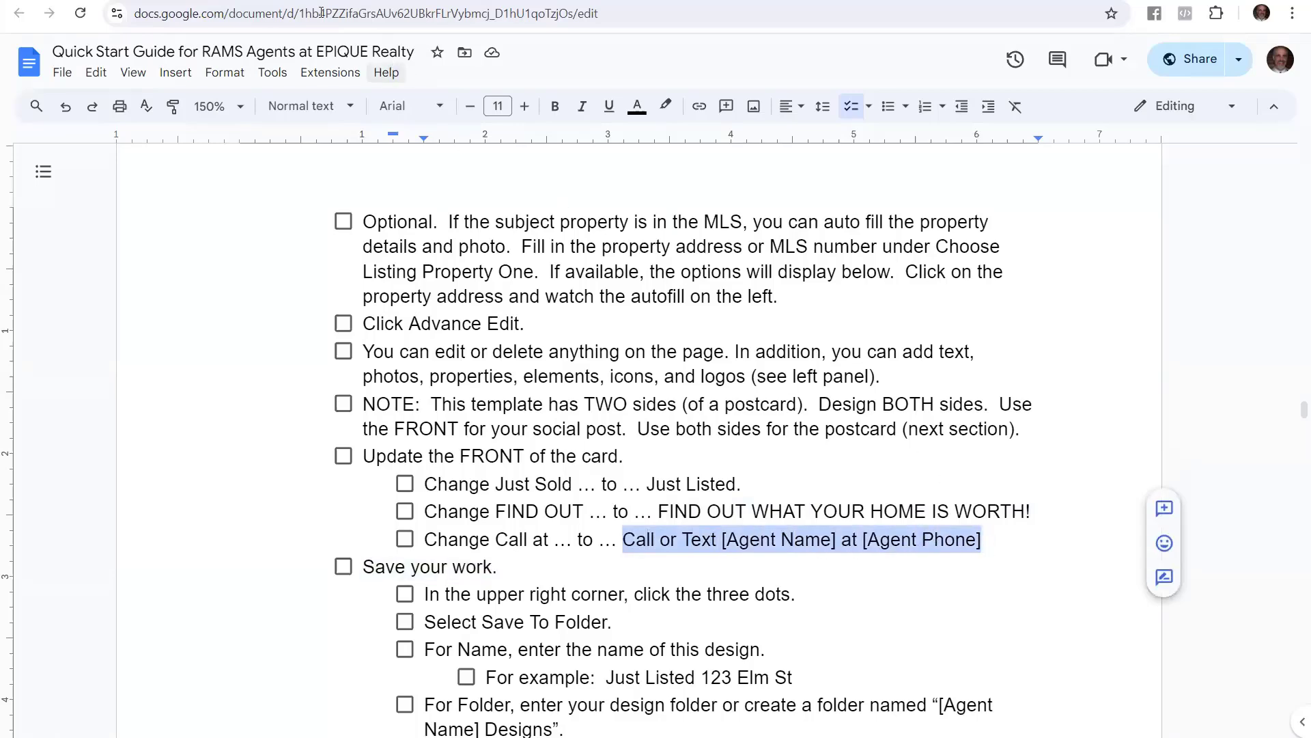
pyautogui.click(273, 1)
pyautogui.click(1070, 661)
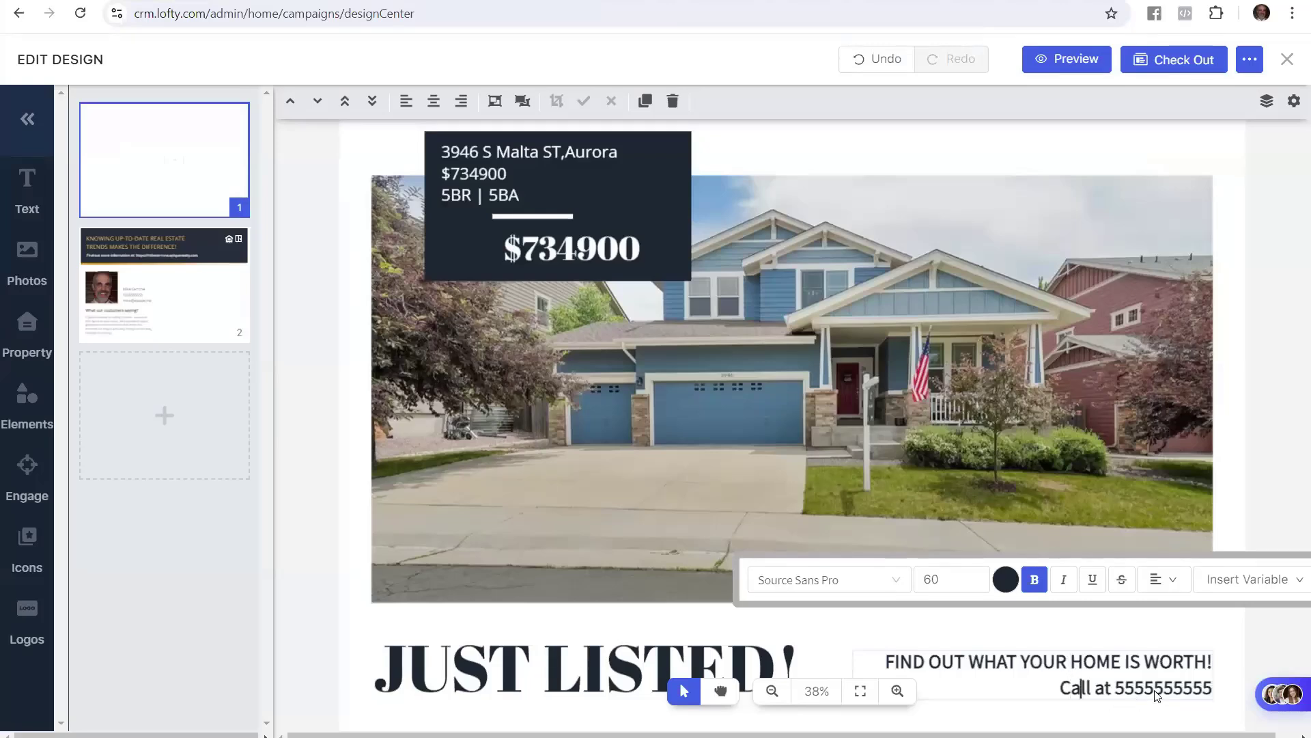
# Make the front's Call line read 'Call or Text' followed by the agent's name
pyautogui.press('Down')
pyautogui.write('or Text ')
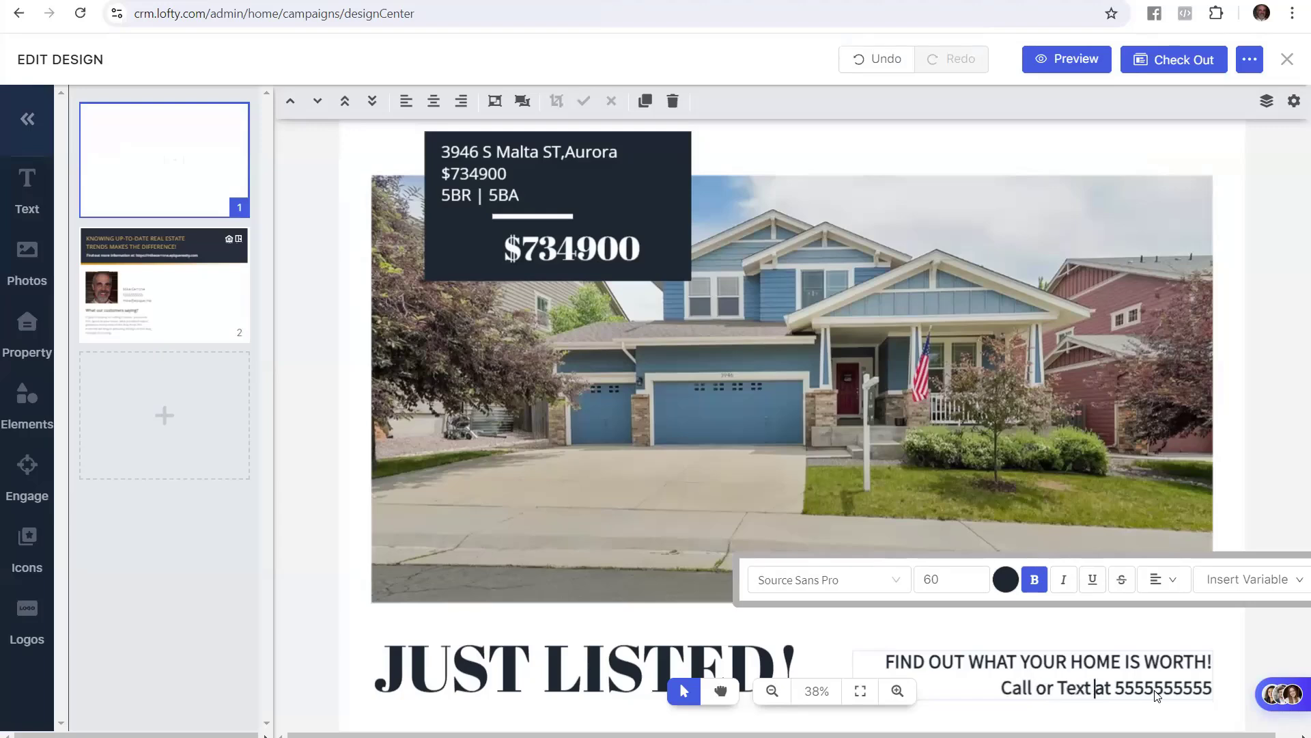
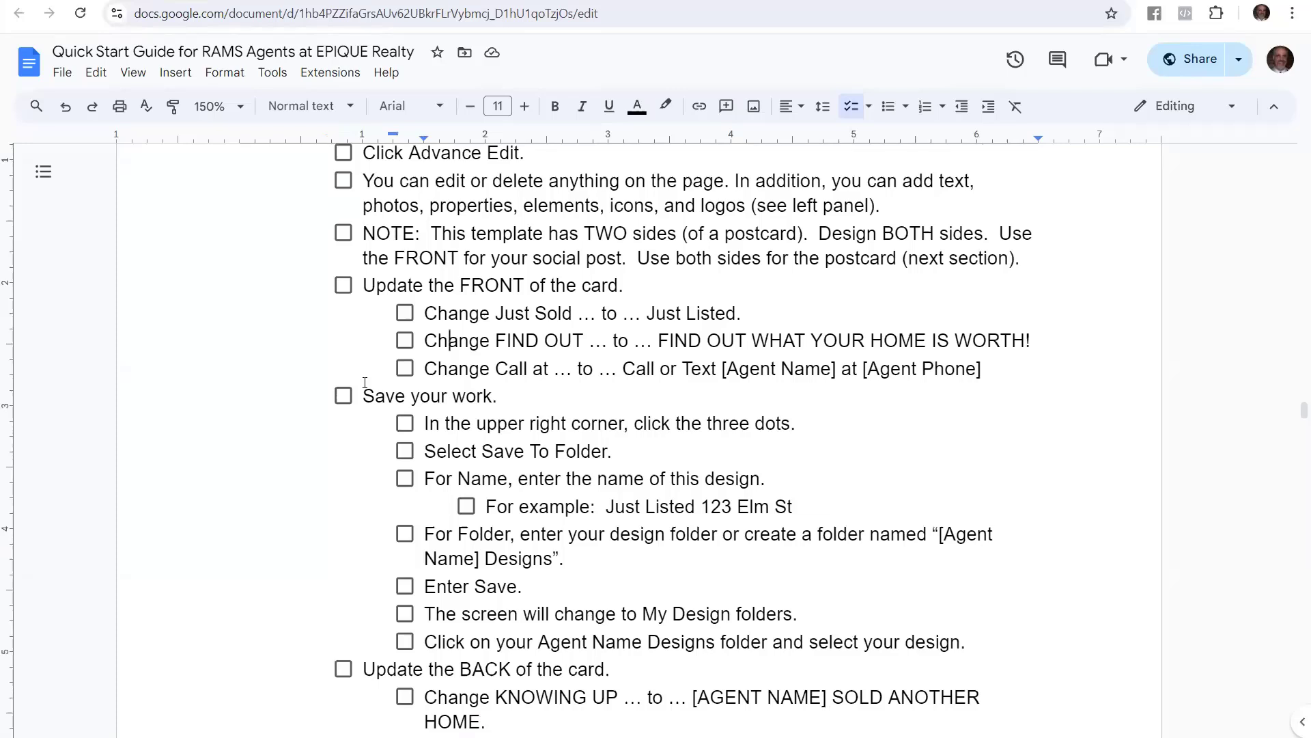
pyautogui.moveTo(365, 387); pyautogui.dragTo(501, 394)
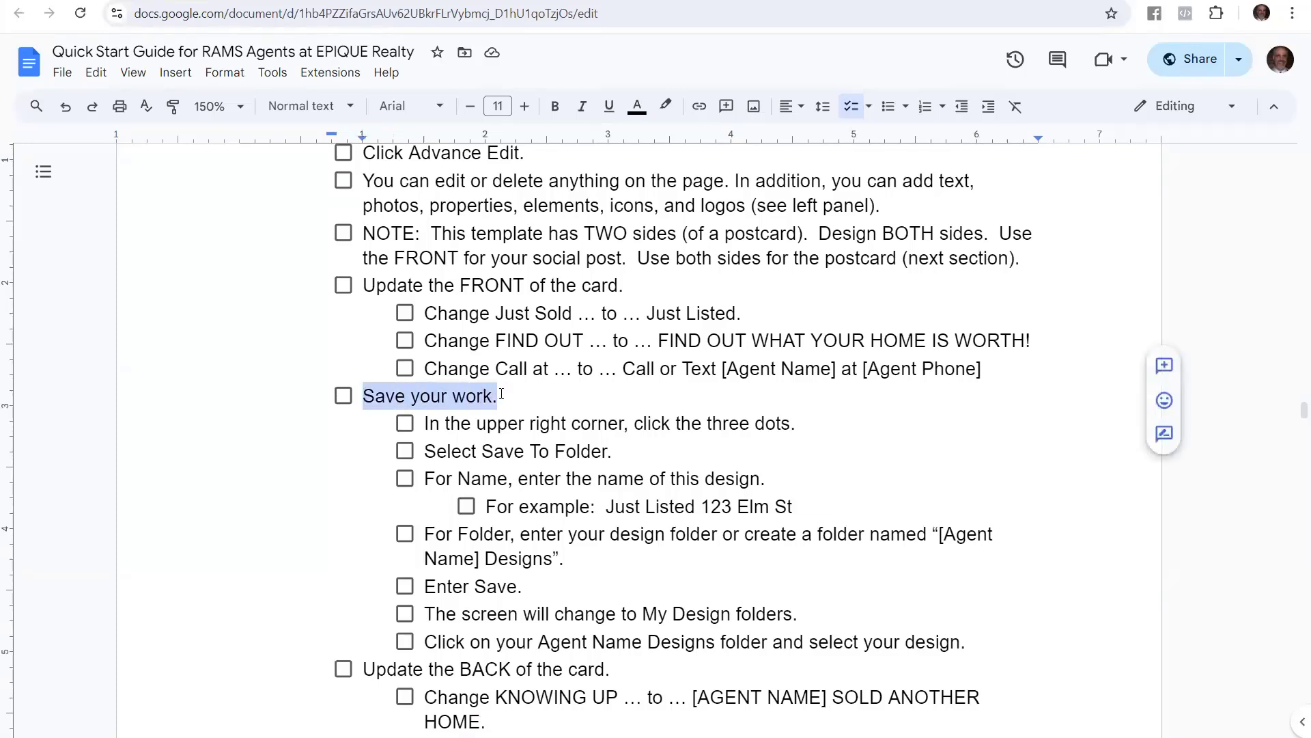
# Review the guide's Save To Folder steps and the example design name '123 Elm St Just Listed'
pyautogui.click(532, 435)
pyautogui.moveTo(424, 425); pyautogui.dragTo(799, 421)
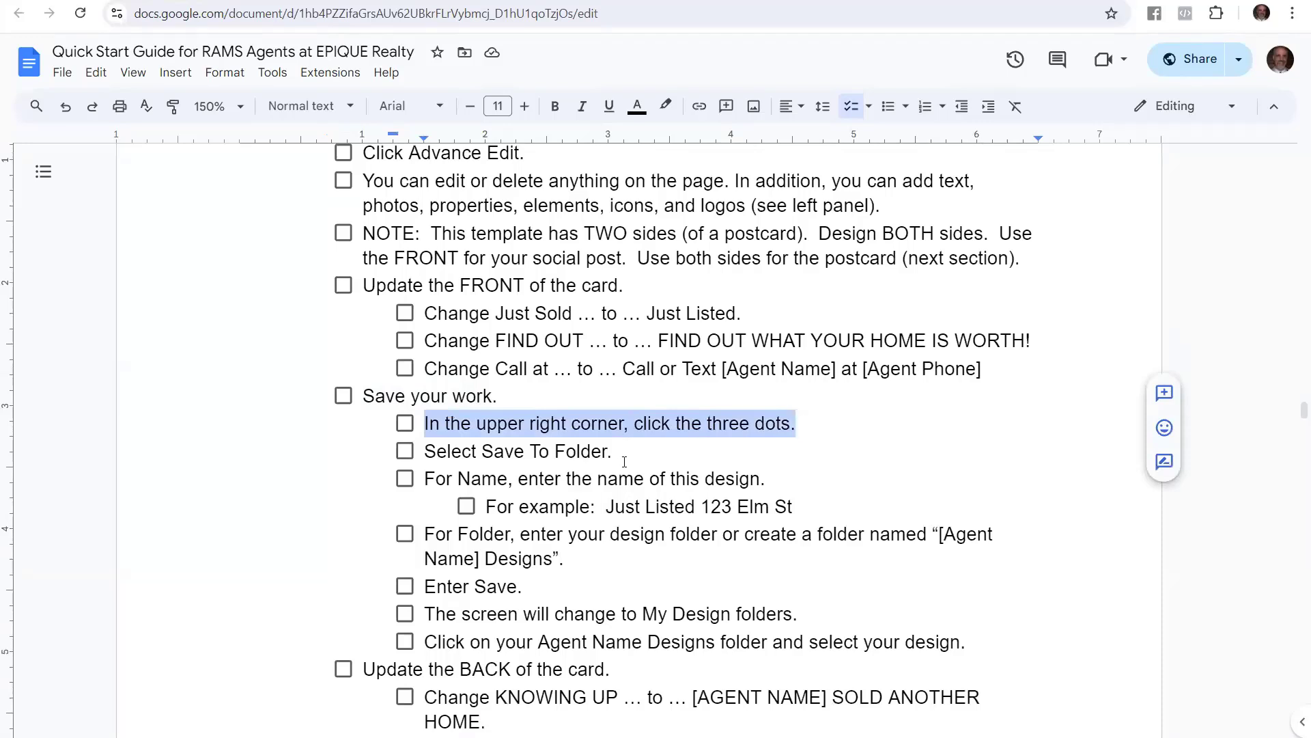
pyautogui.moveTo(603, 448); pyautogui.dragTo(772, 476)
pyautogui.click(471, 478)
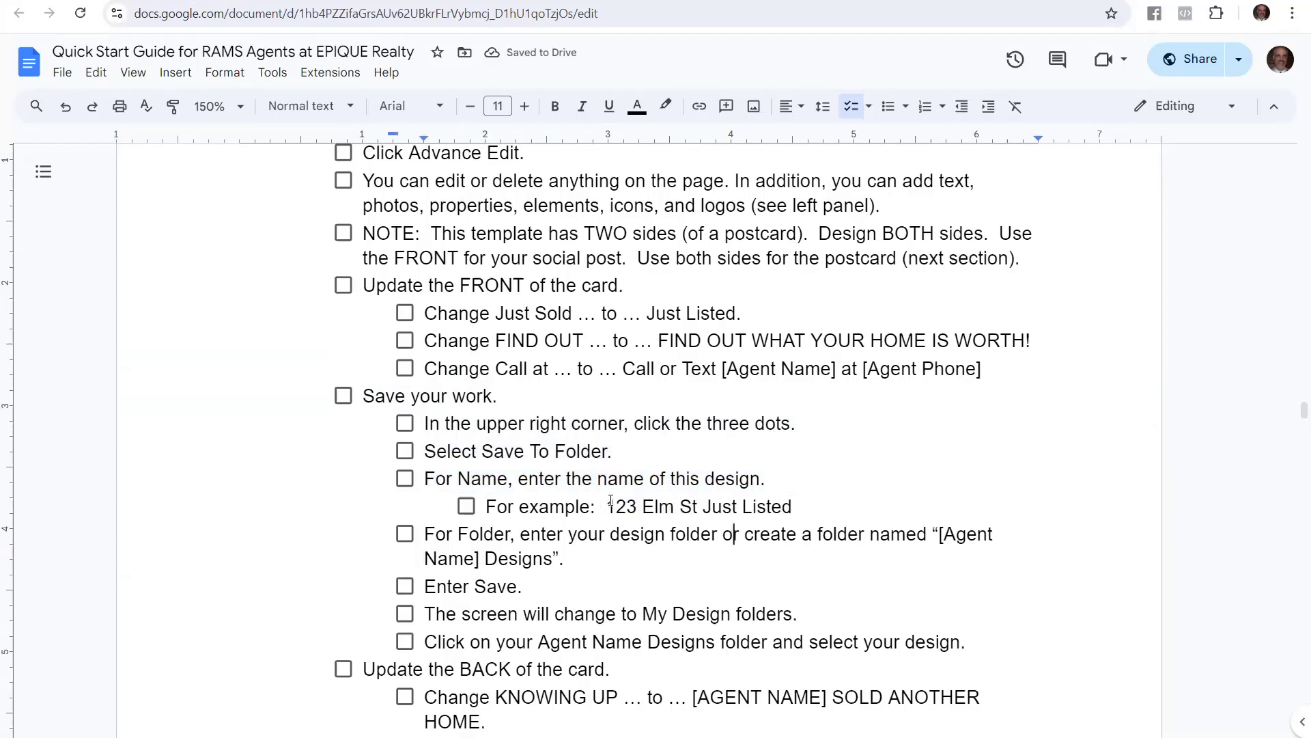
pyautogui.moveTo(607, 501); pyautogui.dragTo(795, 499)
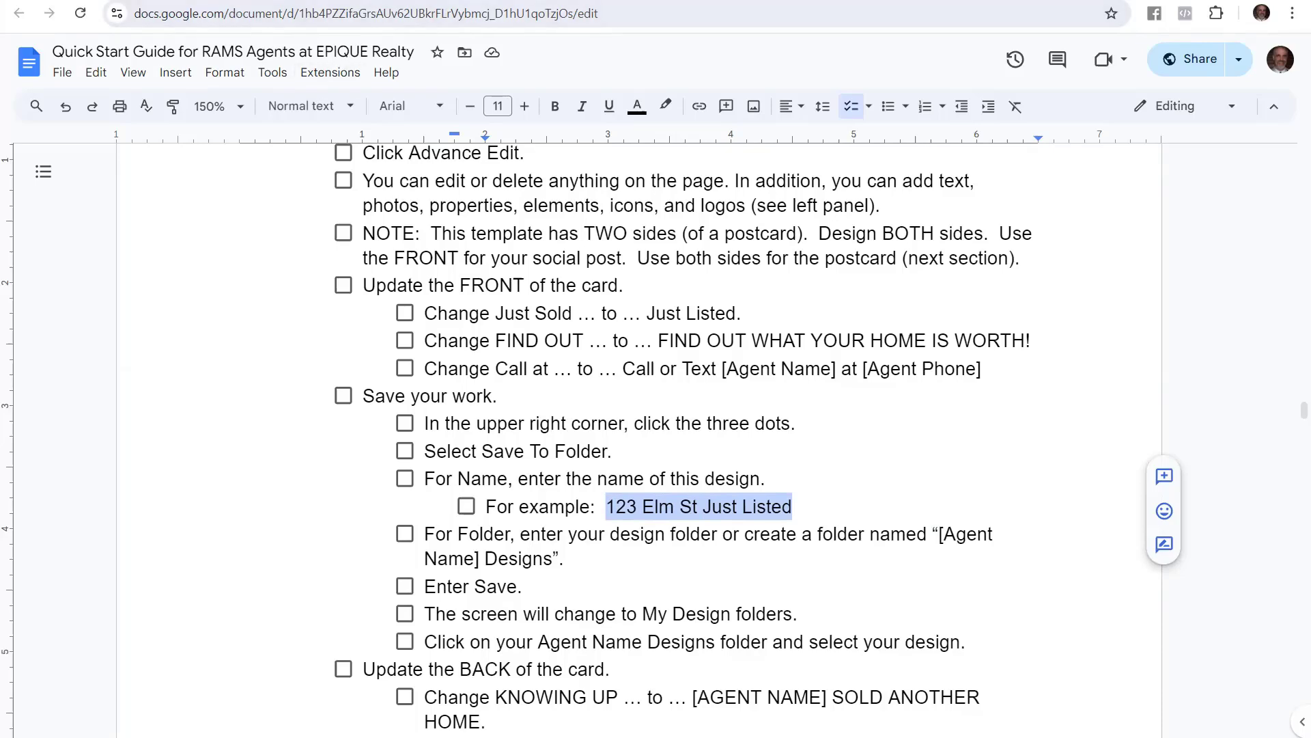
pyautogui.click(328, 1)
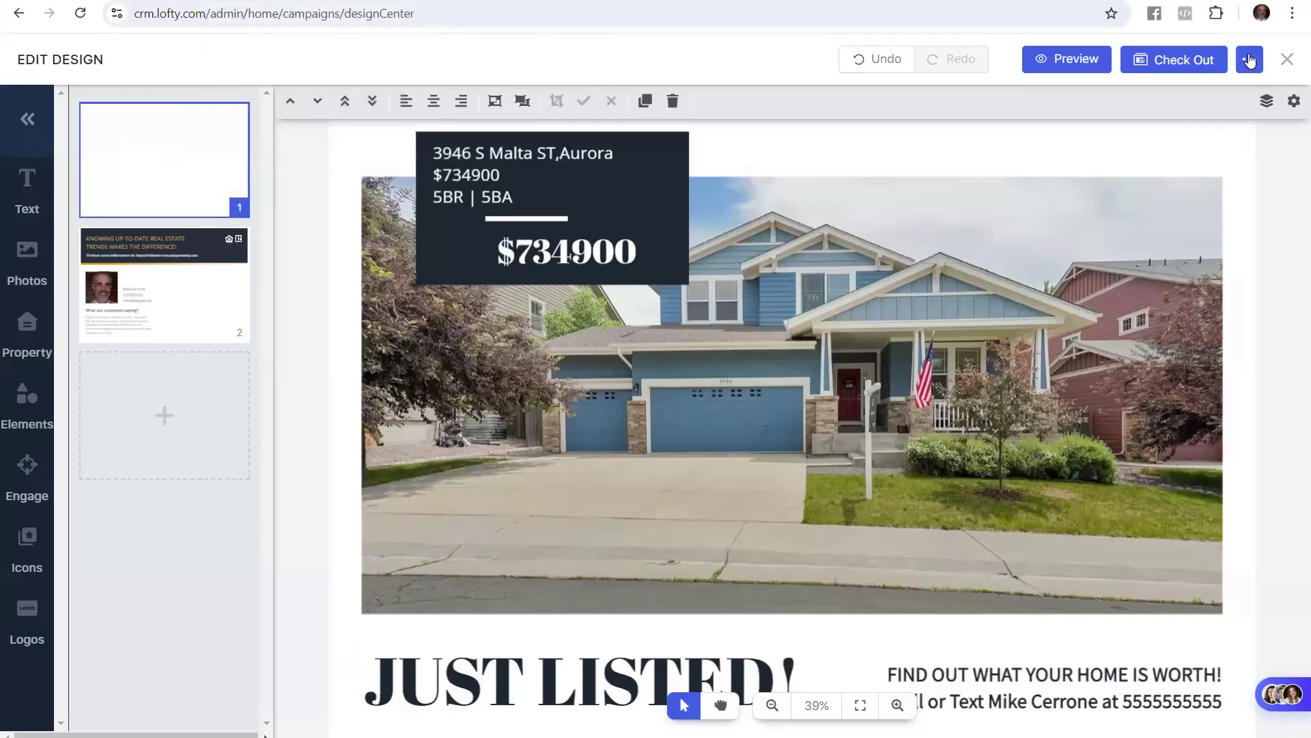
# Start Save to Folder and add a new folder named with the agent's name plus 'Designs'
pyautogui.click(1257, 60)
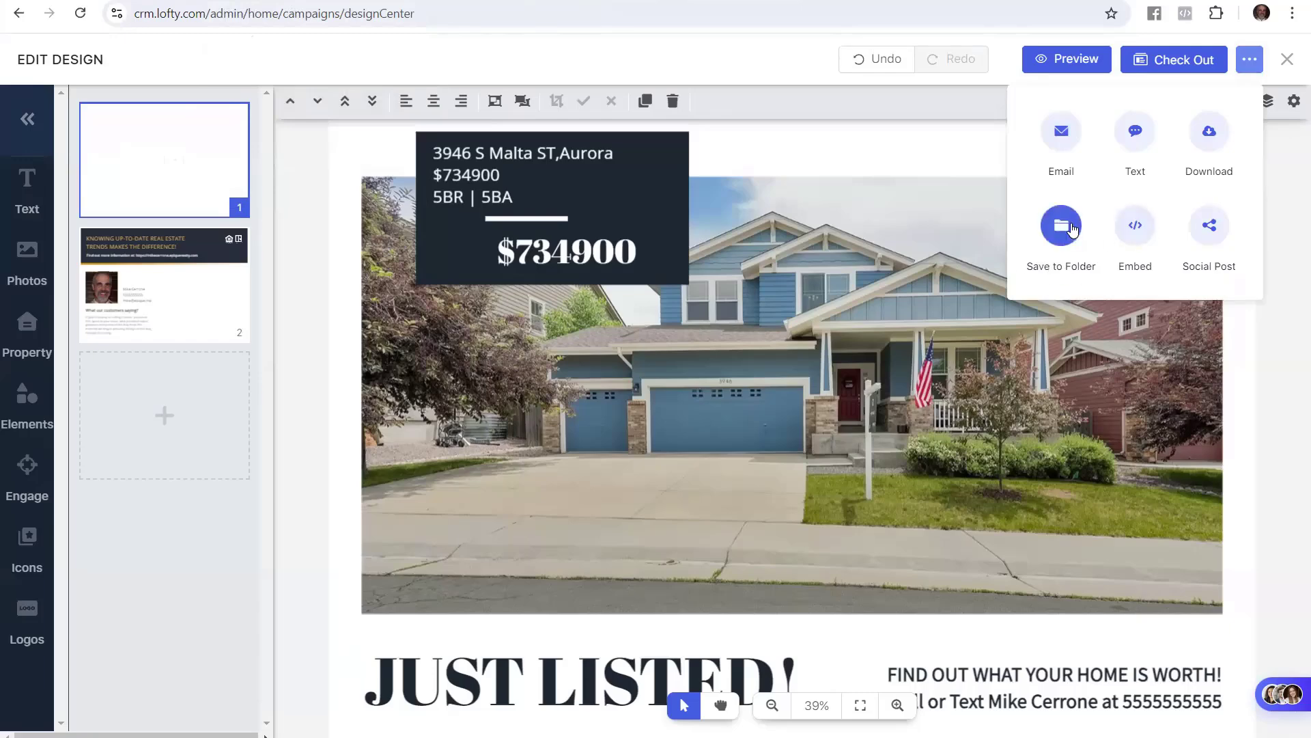
pyautogui.click(1069, 228)
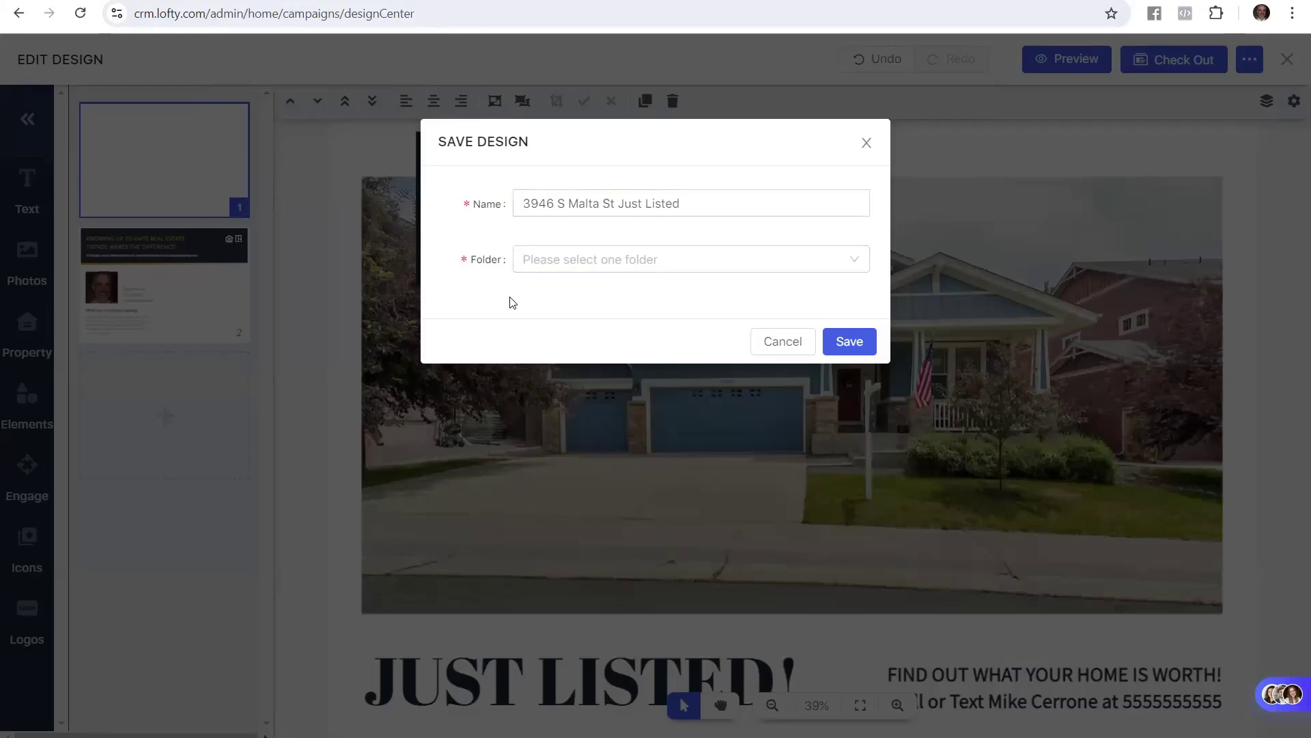
pyautogui.click(672, 266)
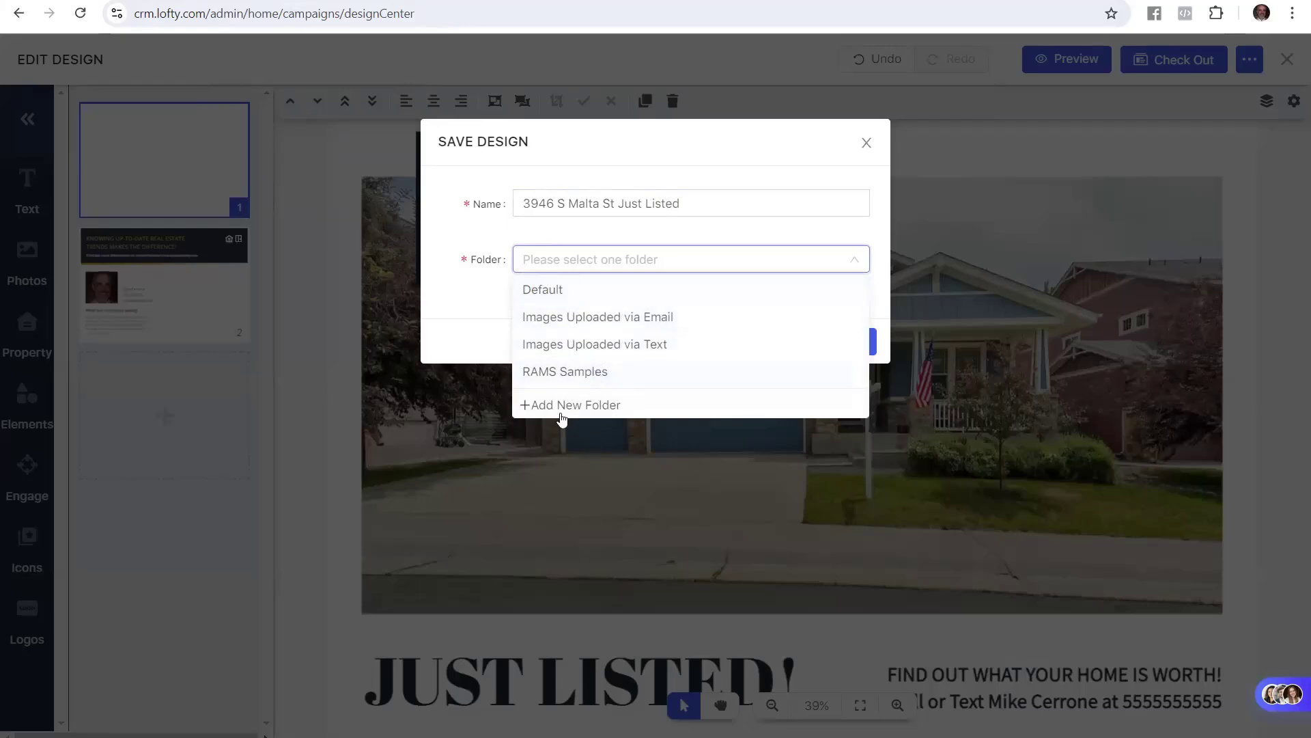
pyautogui.click(598, 408)
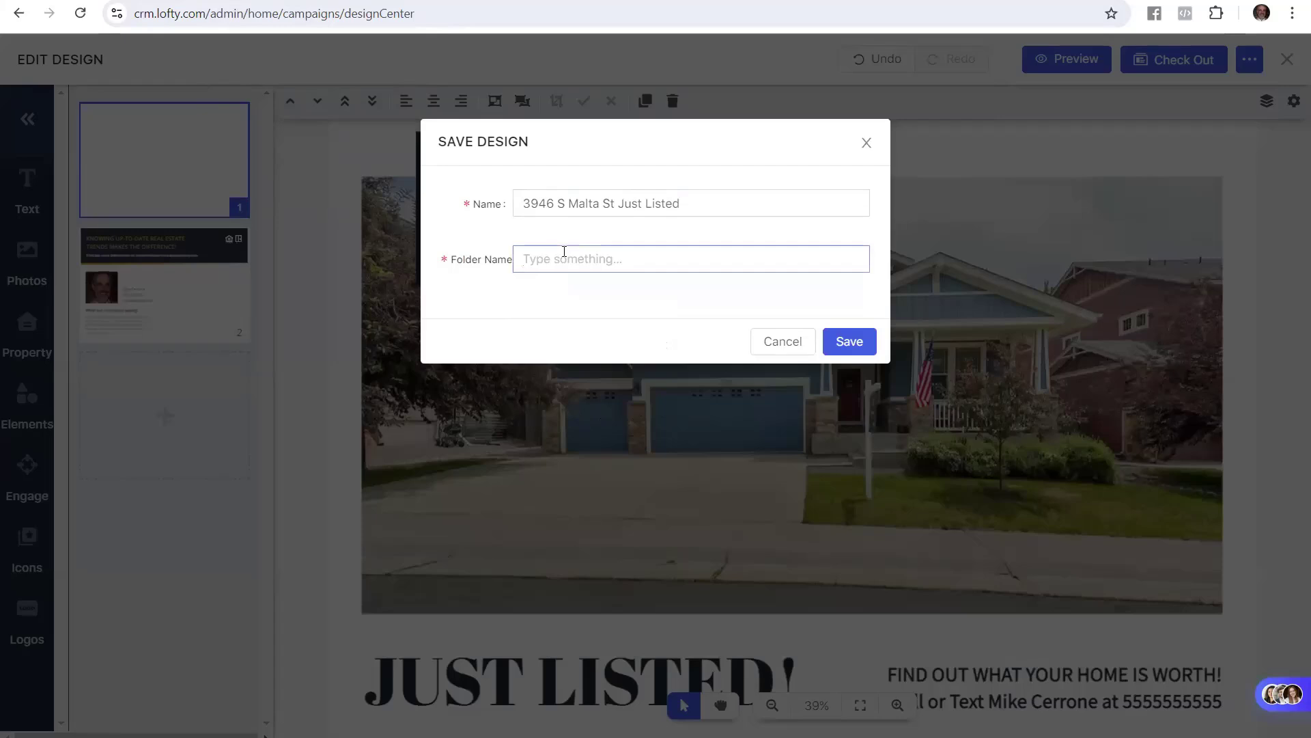
pyautogui.write('Mike Designs')
# Save the design into the new Designs folder, then reopen it from My Designs for editing
pyautogui.click(848, 342)
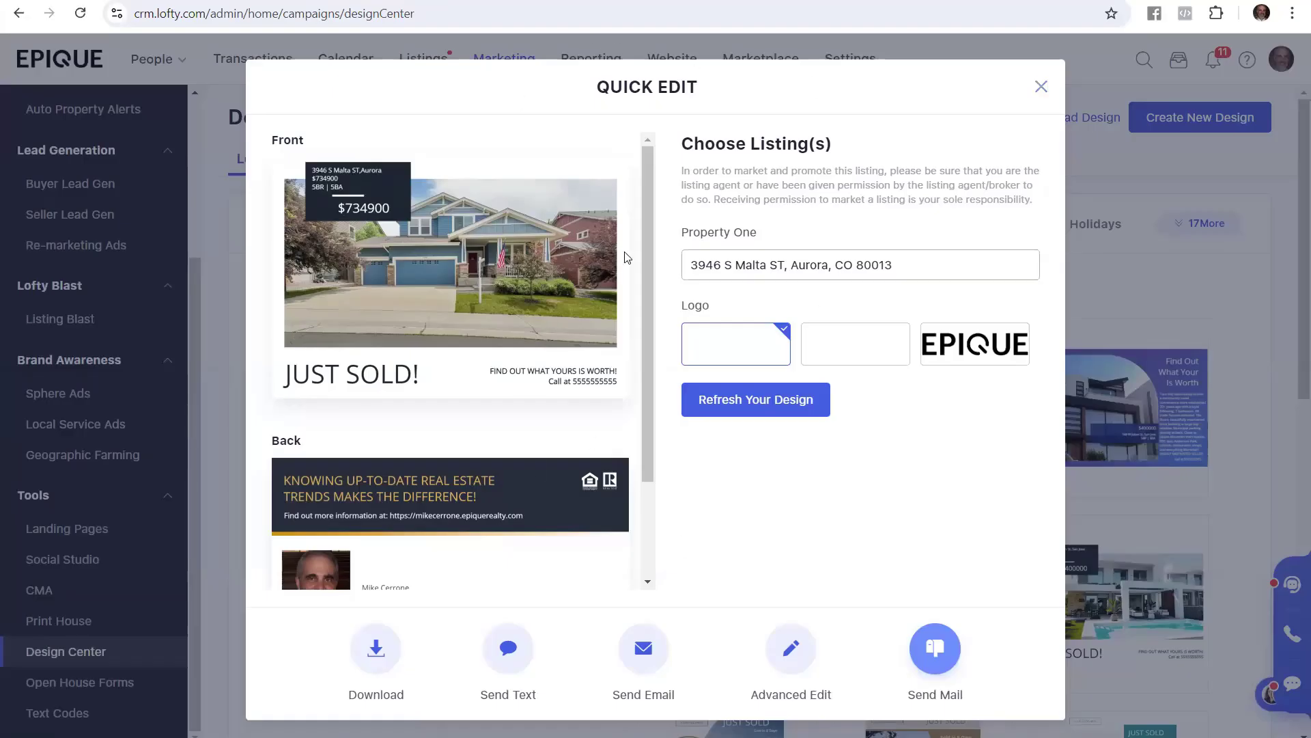
pyautogui.click(1041, 86)
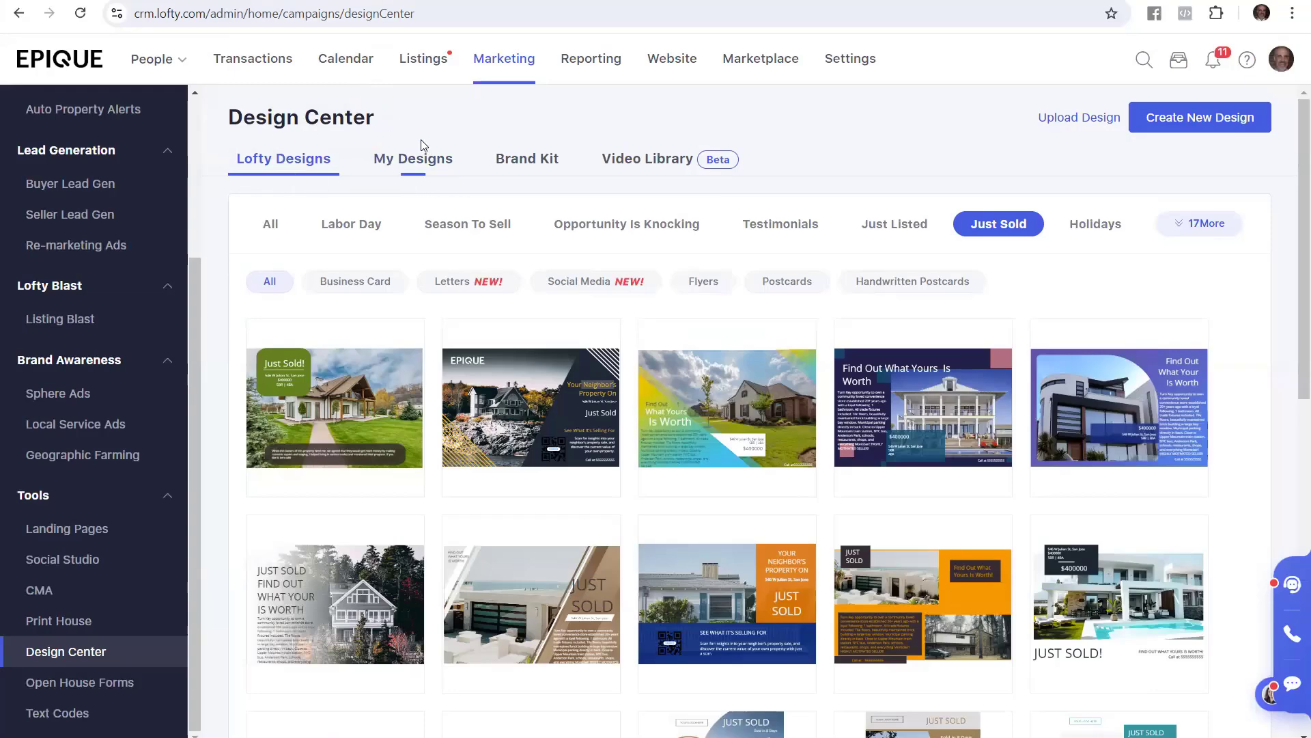
pyautogui.click(411, 159)
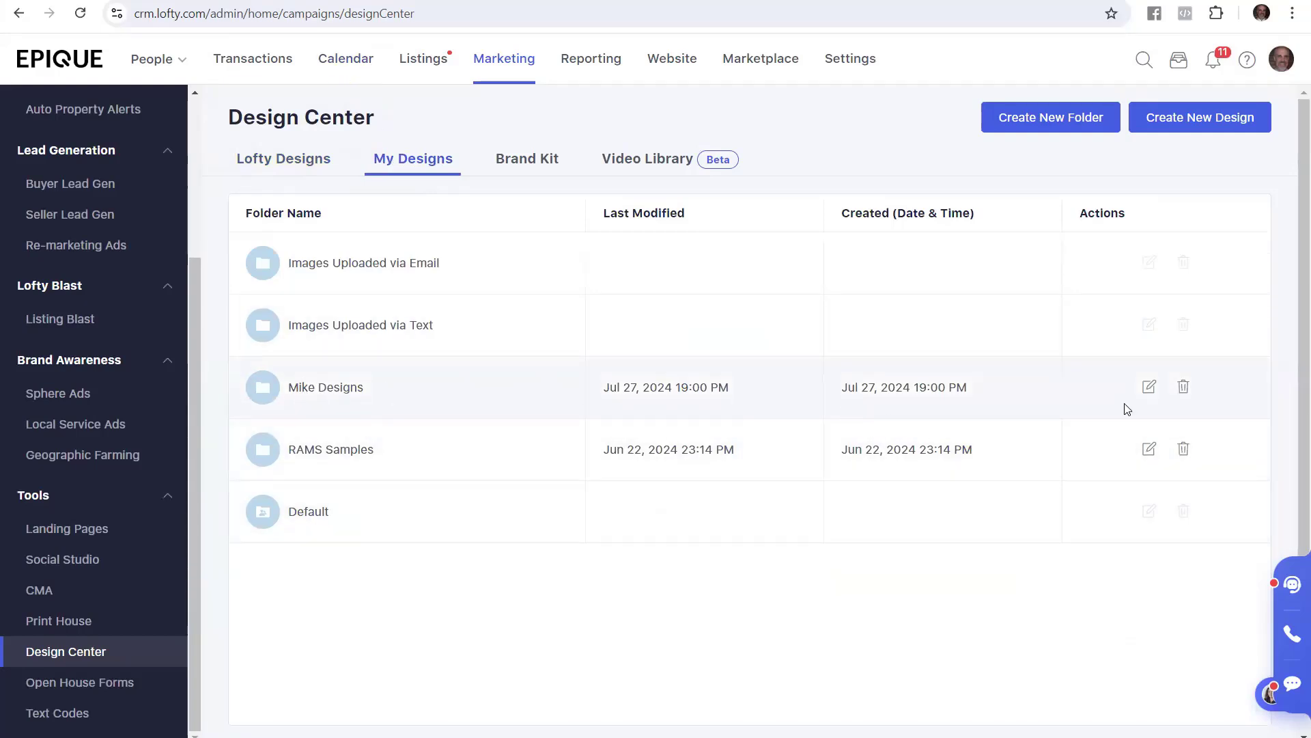
pyautogui.click(309, 396)
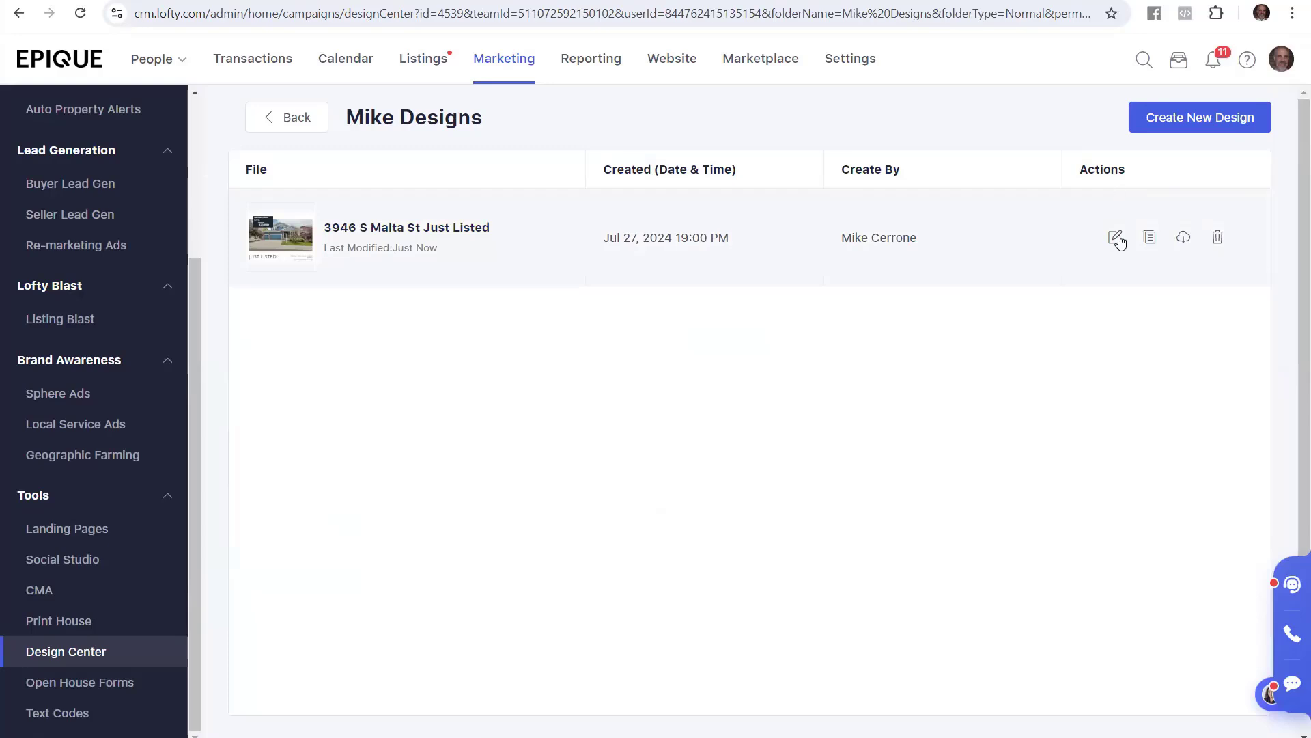
pyautogui.click(430, 230)
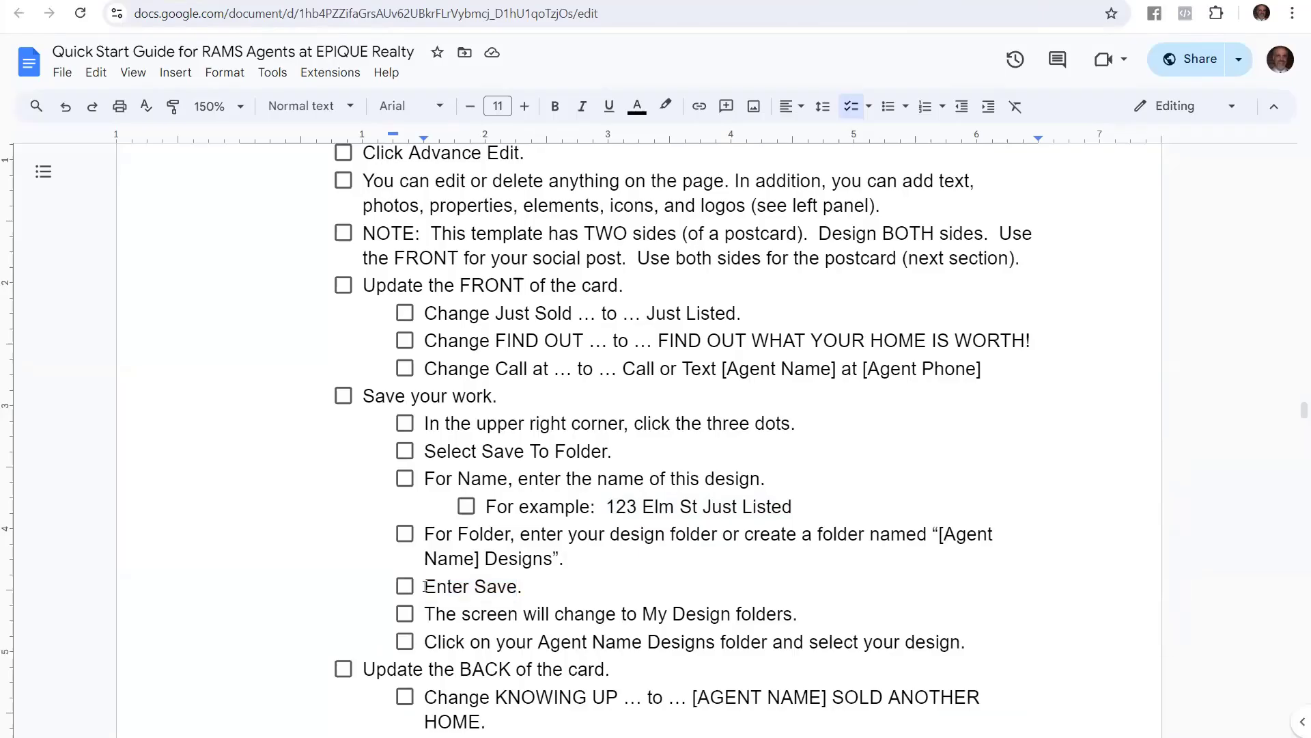
# Read the guide's save checklist and the replacement headline wording for the card back
pyautogui.moveTo(424, 586); pyautogui.dragTo(517, 587)
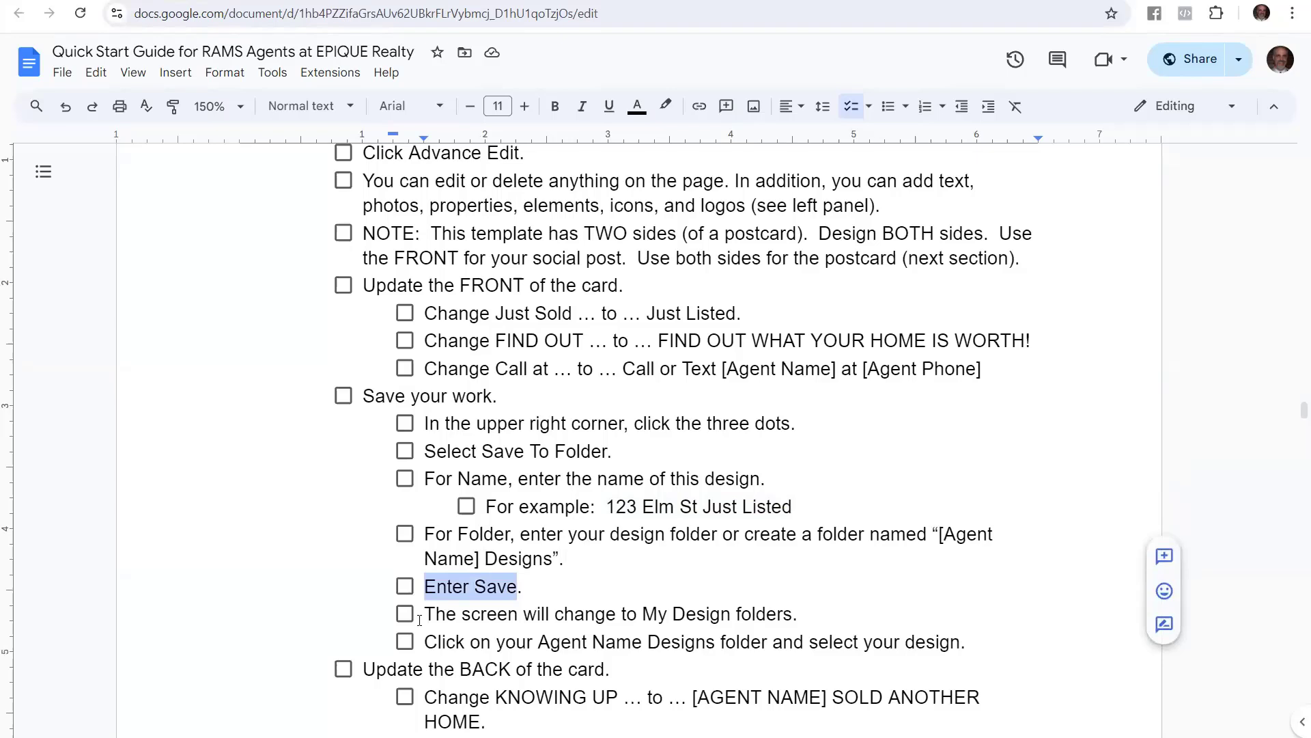
pyautogui.moveTo(419, 619); pyautogui.dragTo(802, 621)
pyautogui.moveTo(419, 642); pyautogui.dragTo(964, 637)
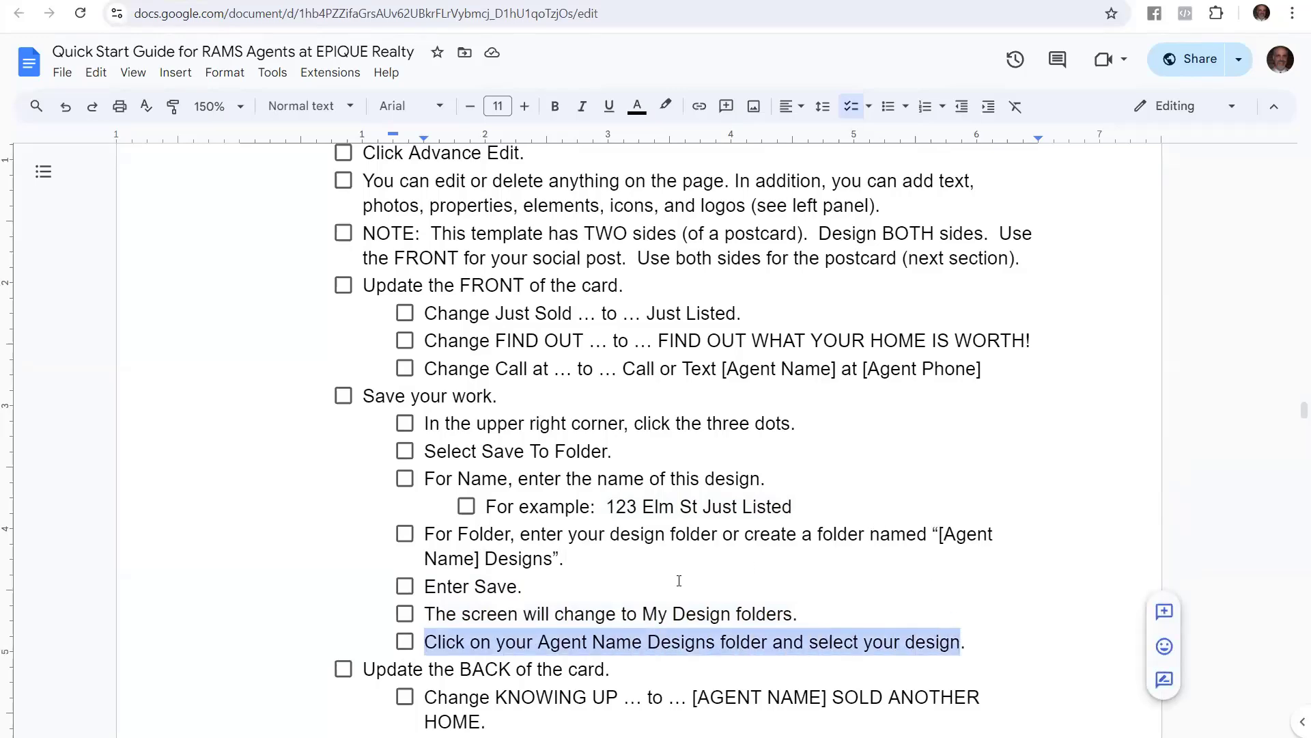
pyautogui.scroll(-6, 540, 508)
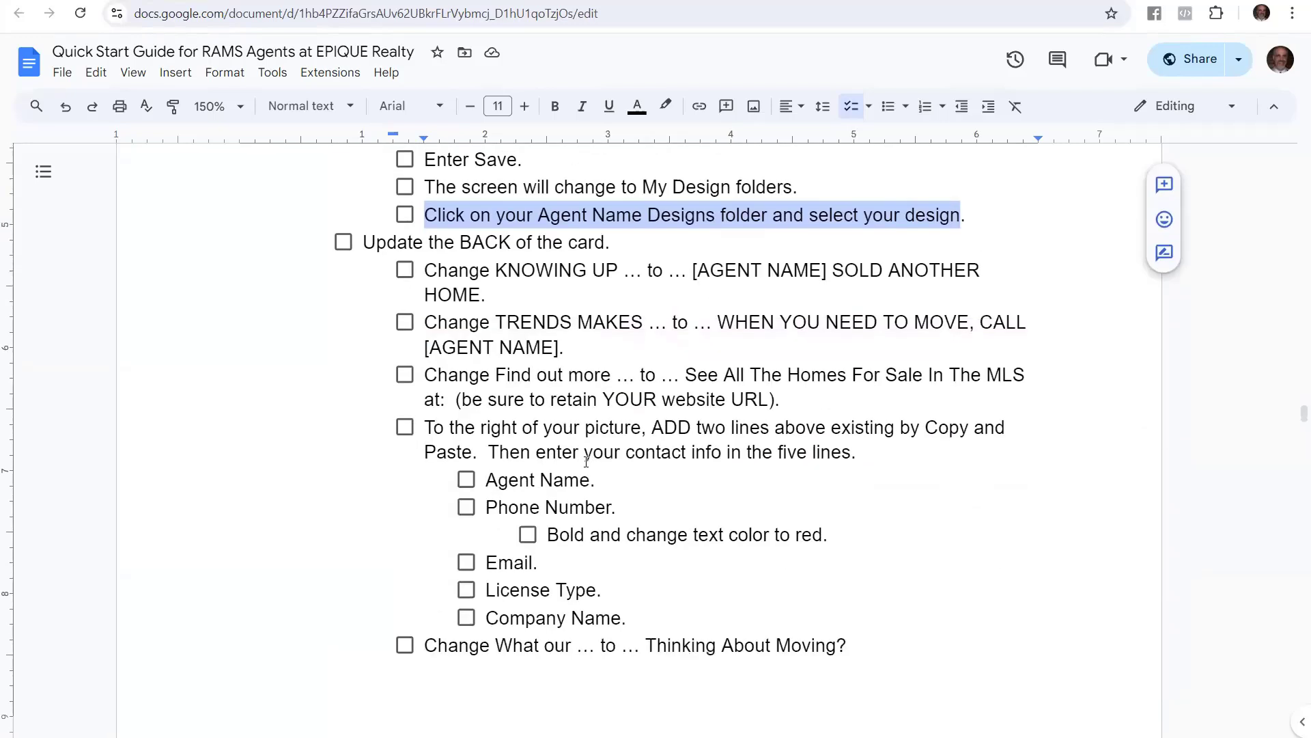
pyautogui.moveTo(388, 241); pyautogui.dragTo(614, 241)
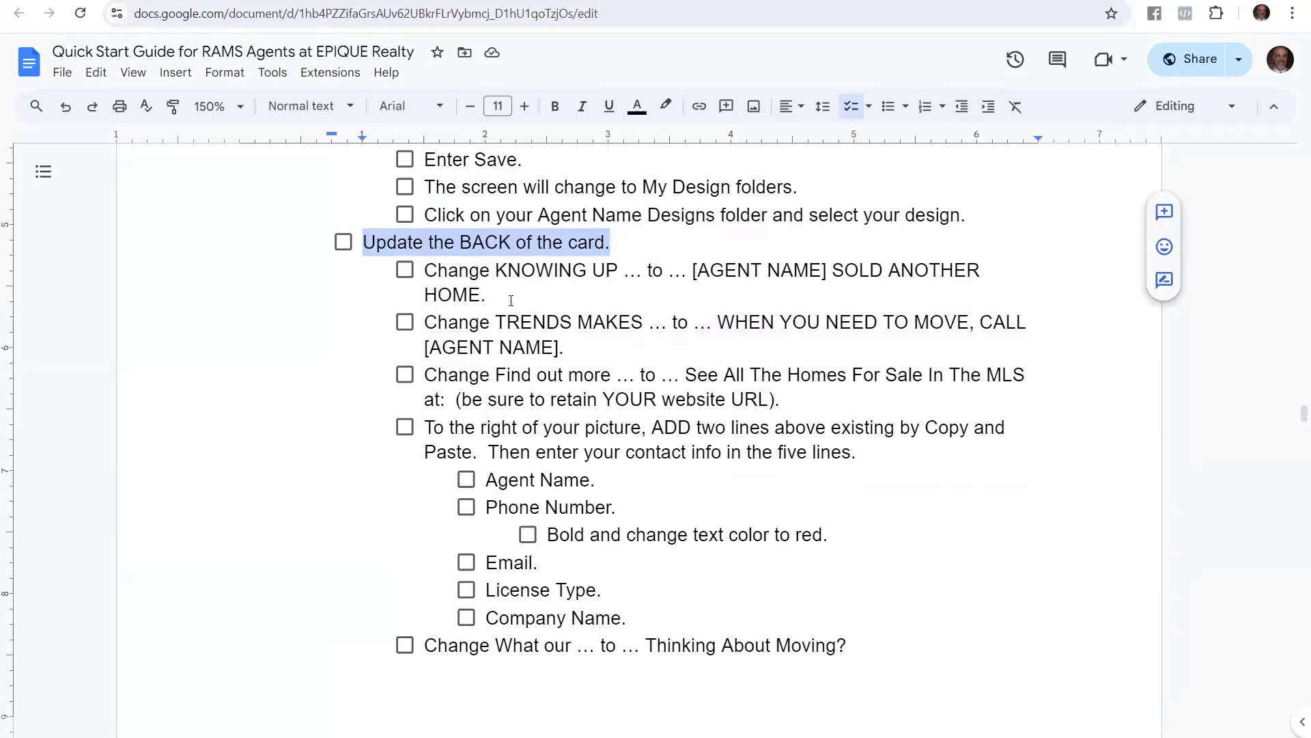
pyautogui.moveTo(495, 270); pyautogui.dragTo(622, 282)
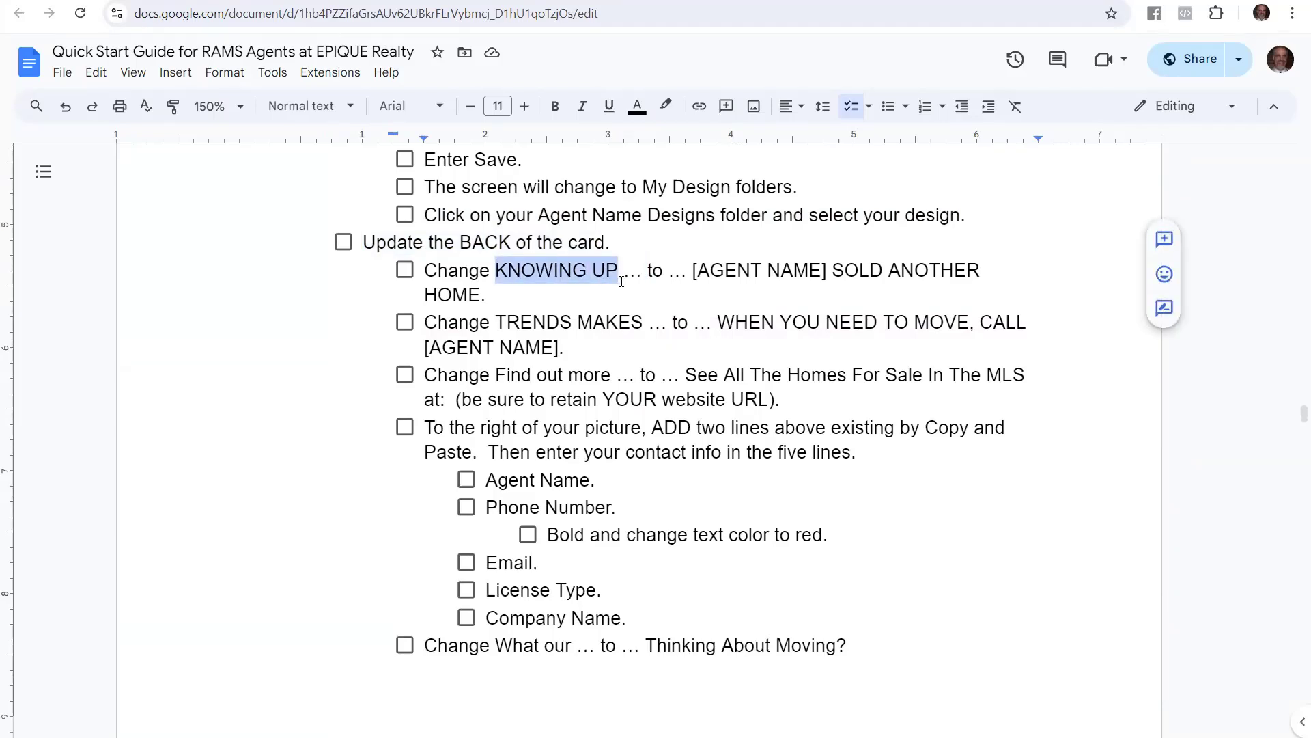
pyautogui.click(729, 277)
pyautogui.moveTo(692, 272); pyautogui.dragTo(1007, 289)
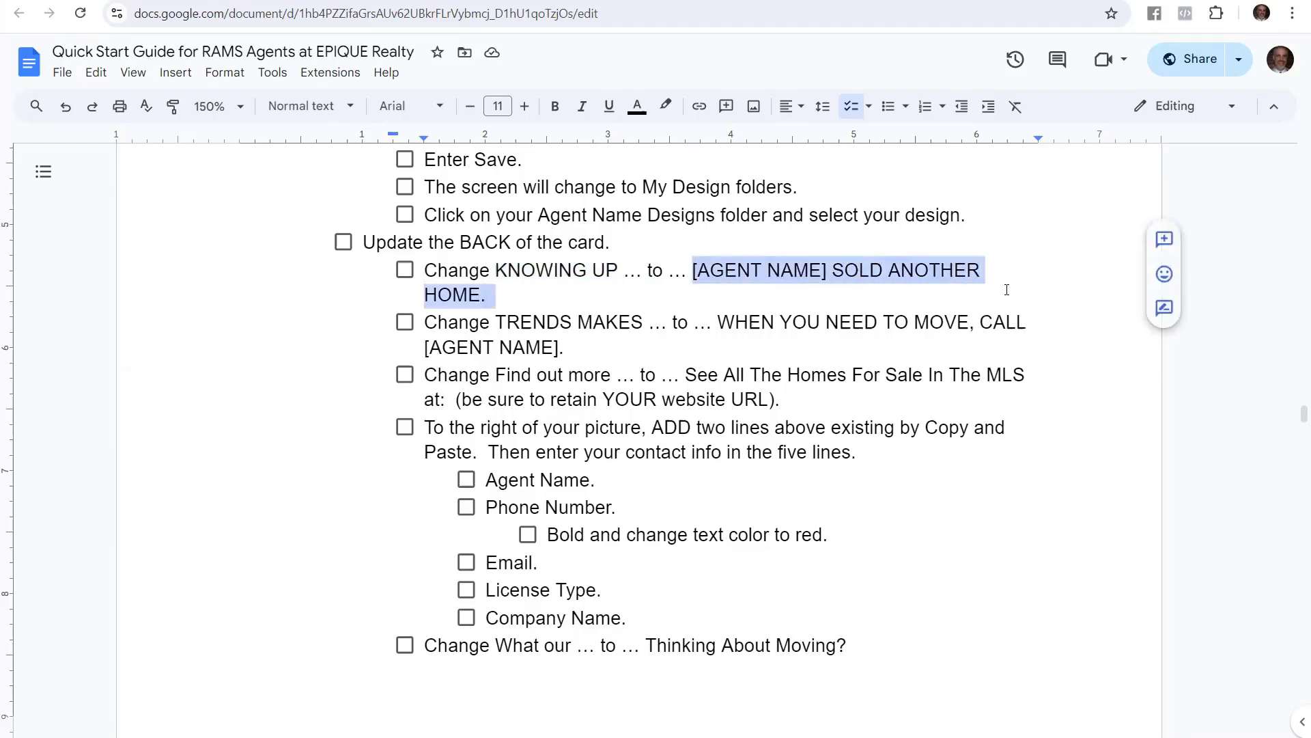
pyautogui.click(287, 2)
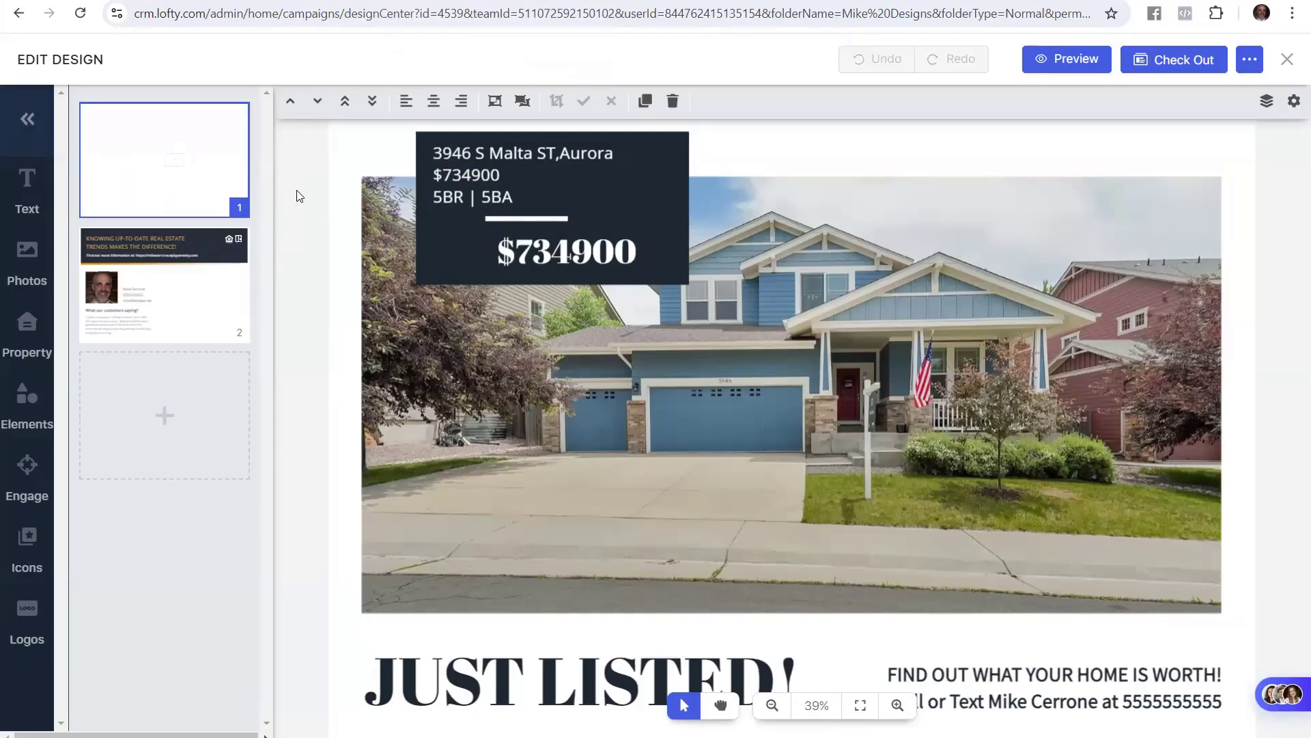
# On page 2, replace the headline's first line with the agent's name and 'SOLD ANOTHER HOME.'
pyautogui.click(215, 324)
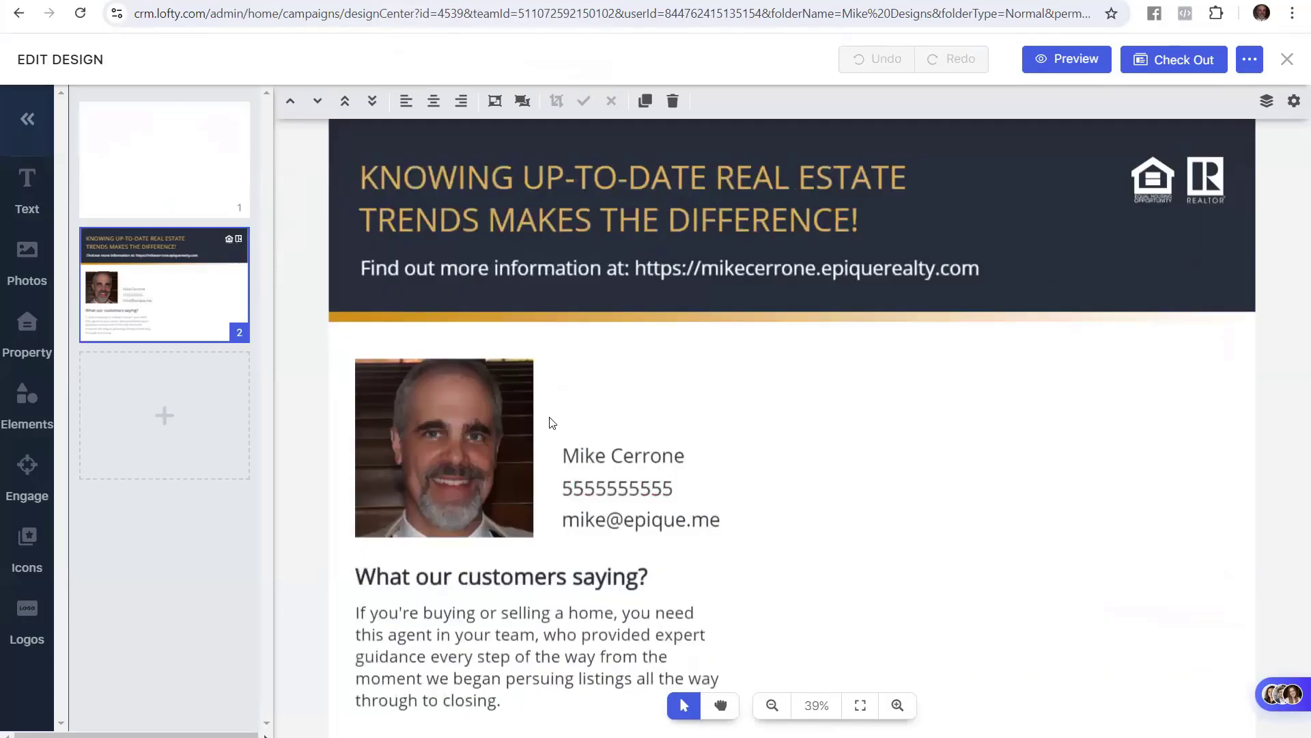
pyautogui.click(519, 167)
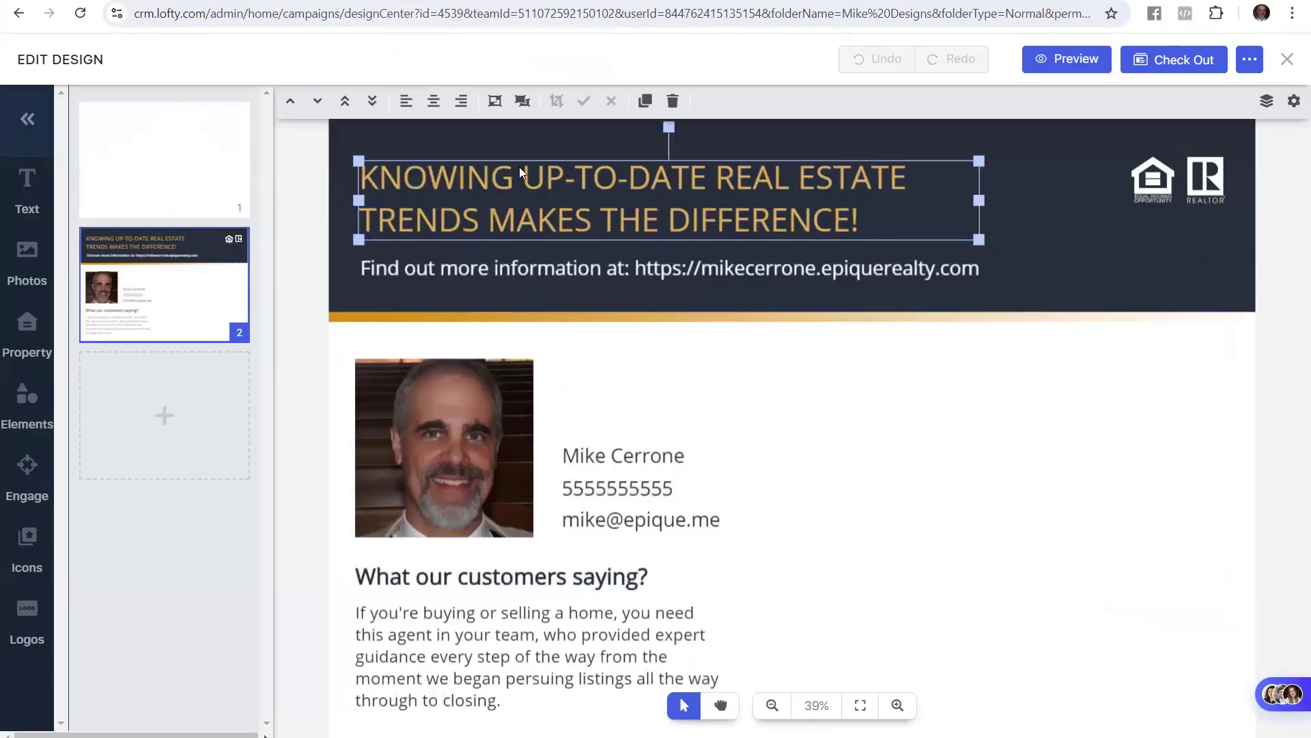
pyautogui.click(835, 177)
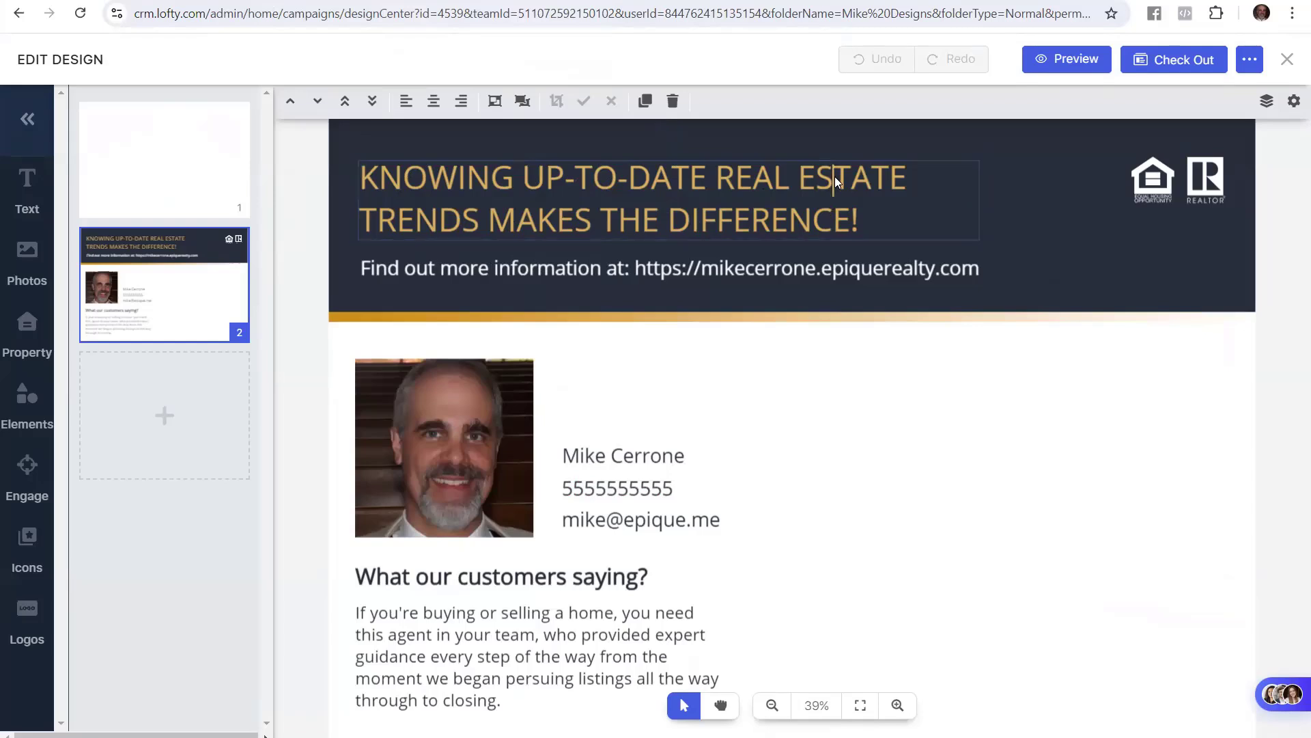
pyautogui.moveTo(913, 173); pyautogui.dragTo(356, 183)
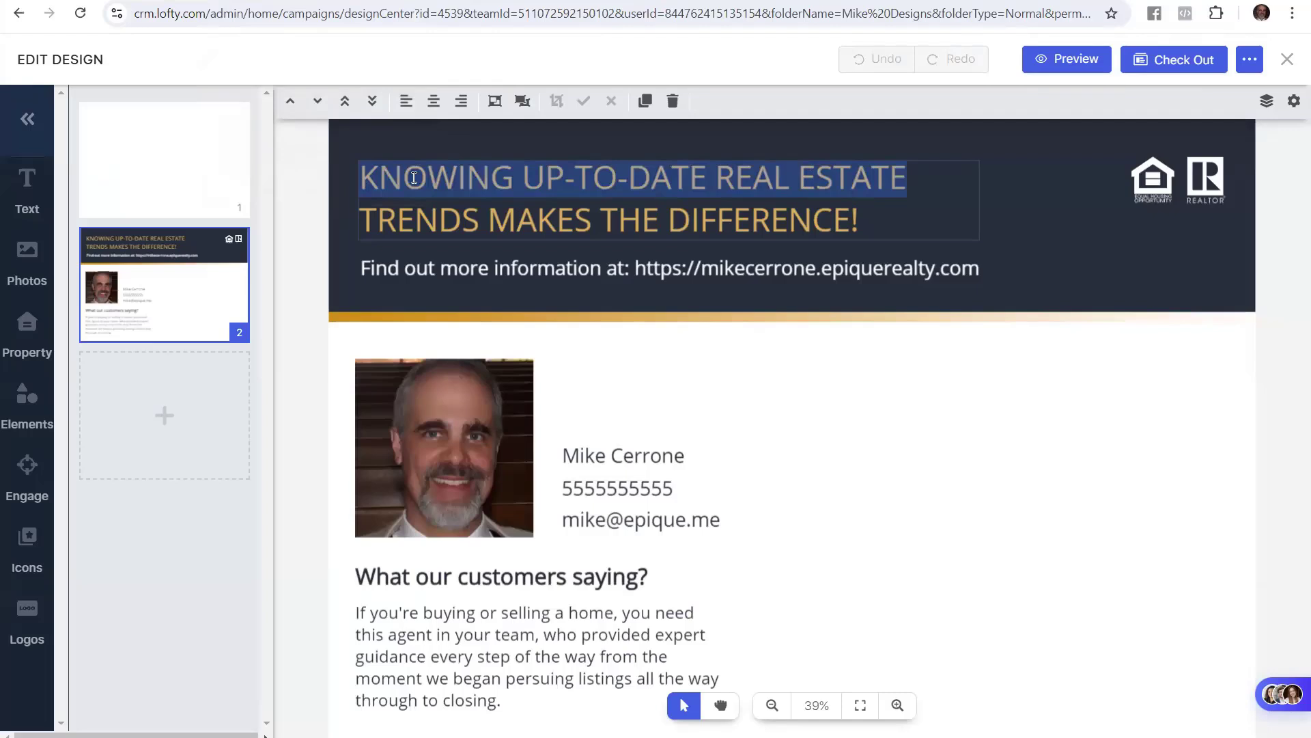
pyautogui.write('MIKE')
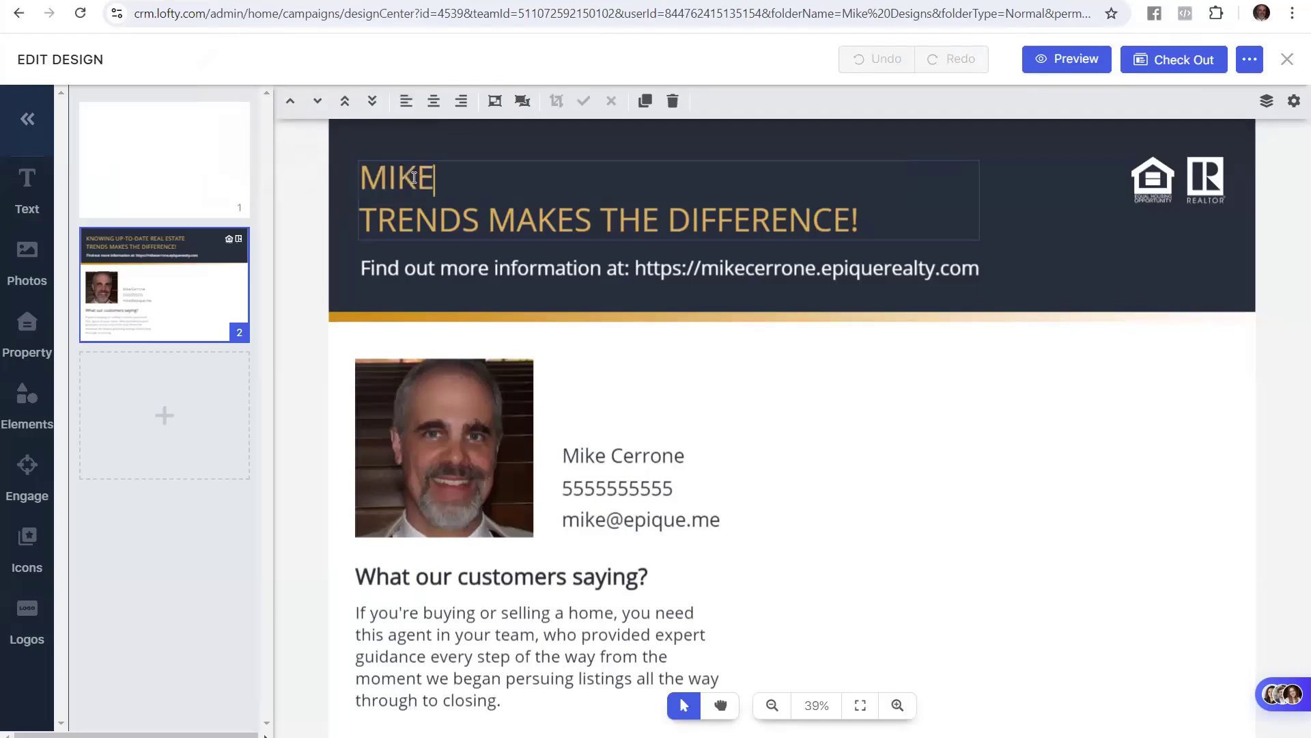
pyautogui.write(' SOLD A')
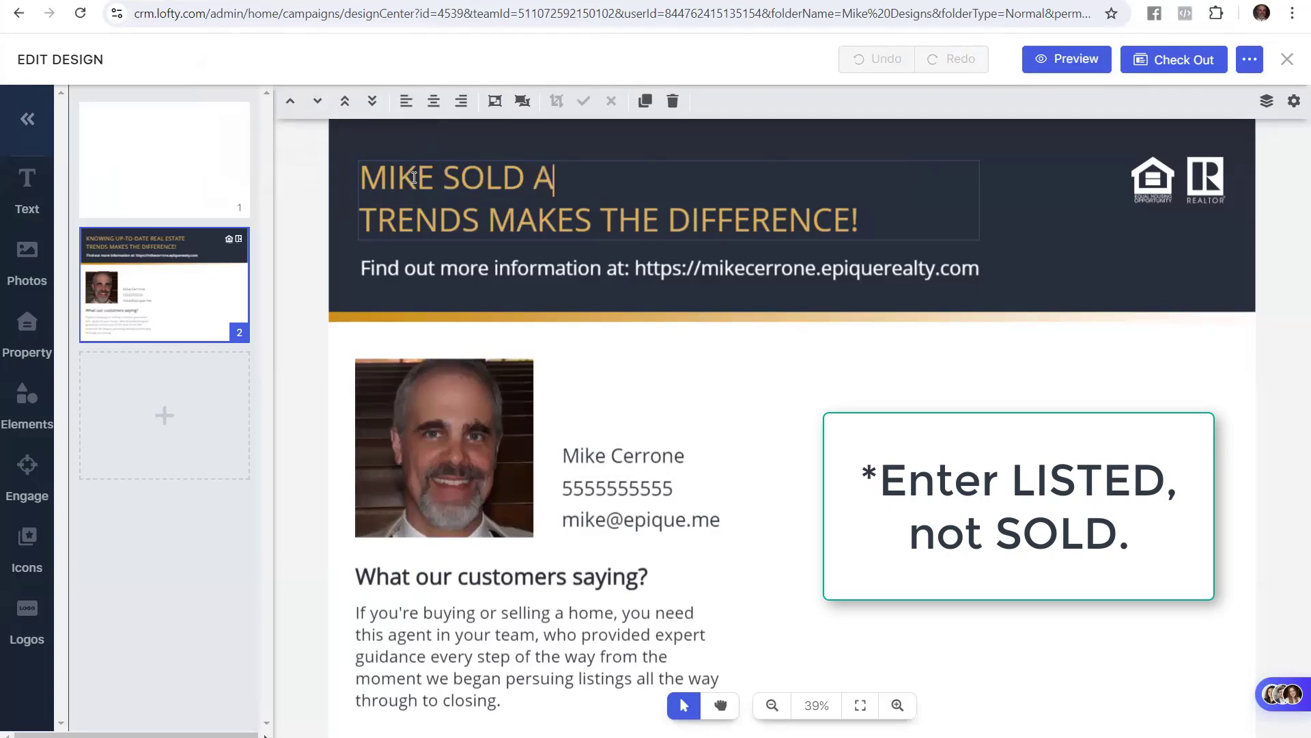
pyautogui.write('NOTHER HO')
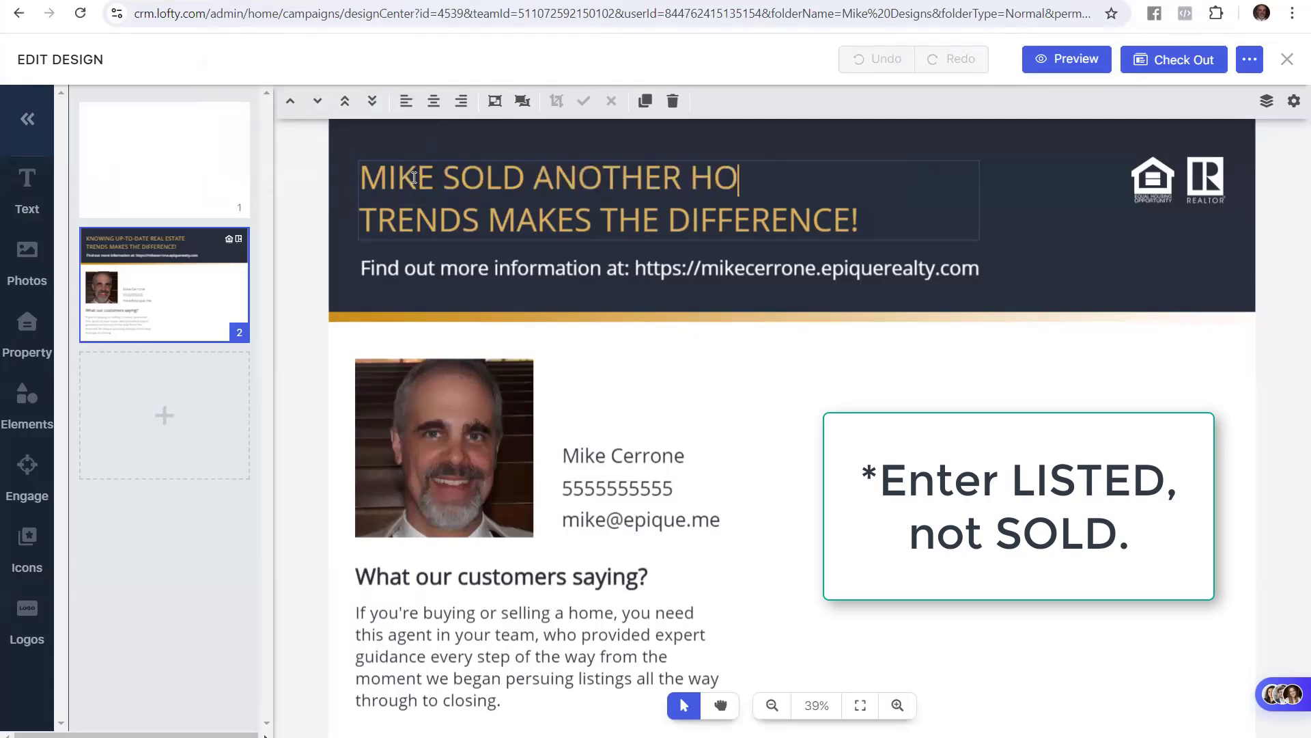
pyautogui.write('ME.')
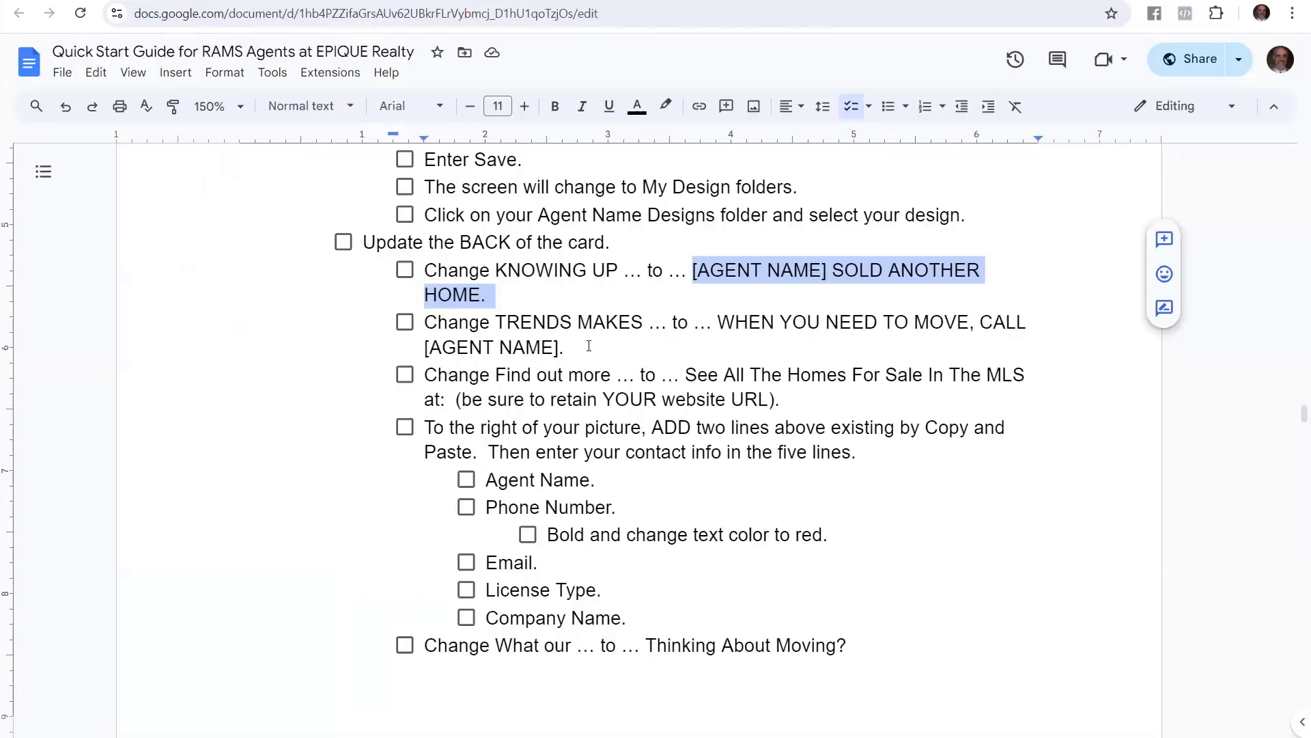
pyautogui.click(588, 346)
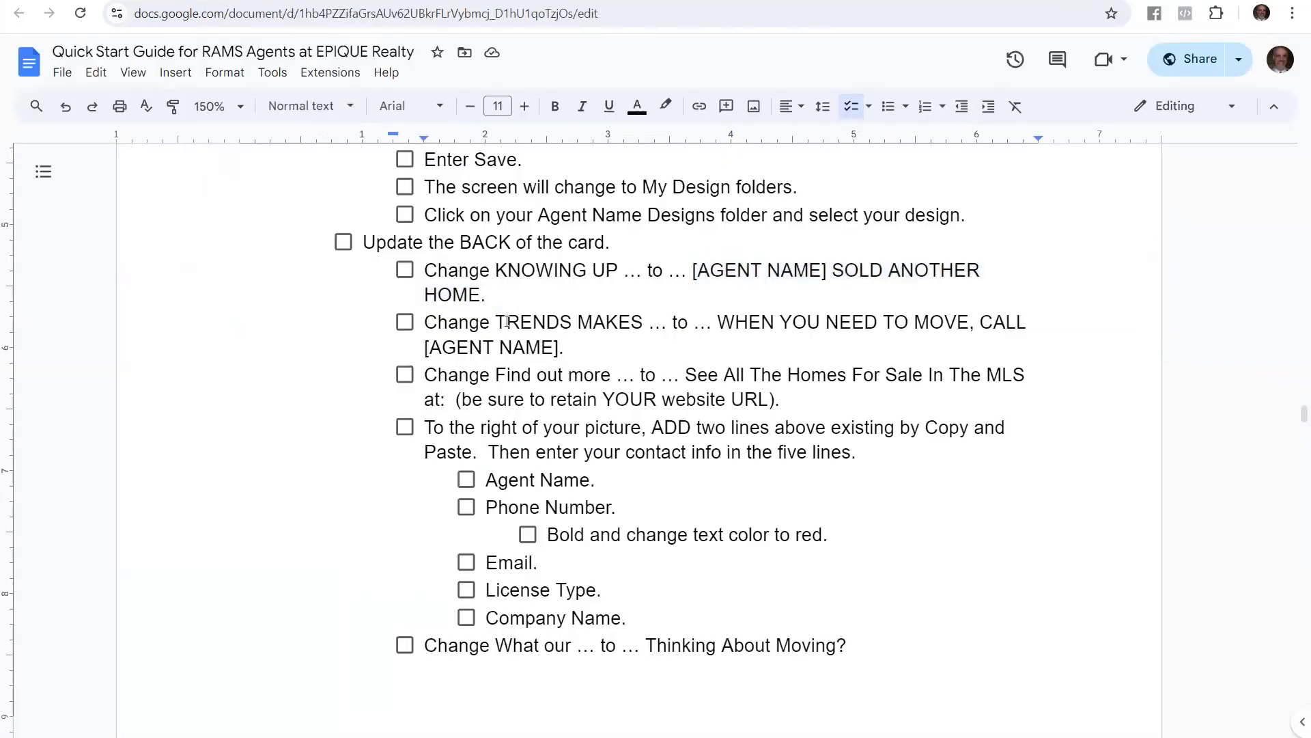
# Check the guide's new wording, then select 'MAKES THE DIFFERENCE!' in the headline
pyautogui.moveTo(492, 320); pyautogui.dragTo(643, 355)
pyautogui.click(715, 322)
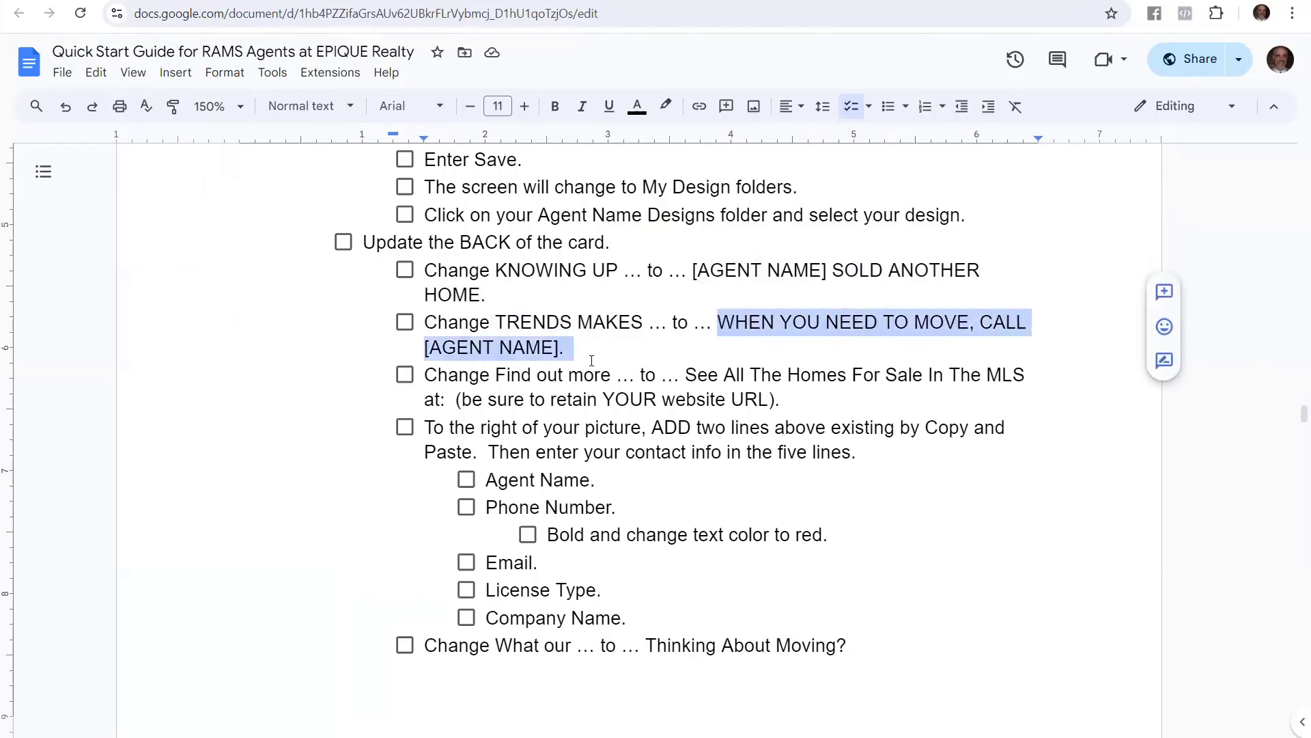
pyautogui.click(329, 2)
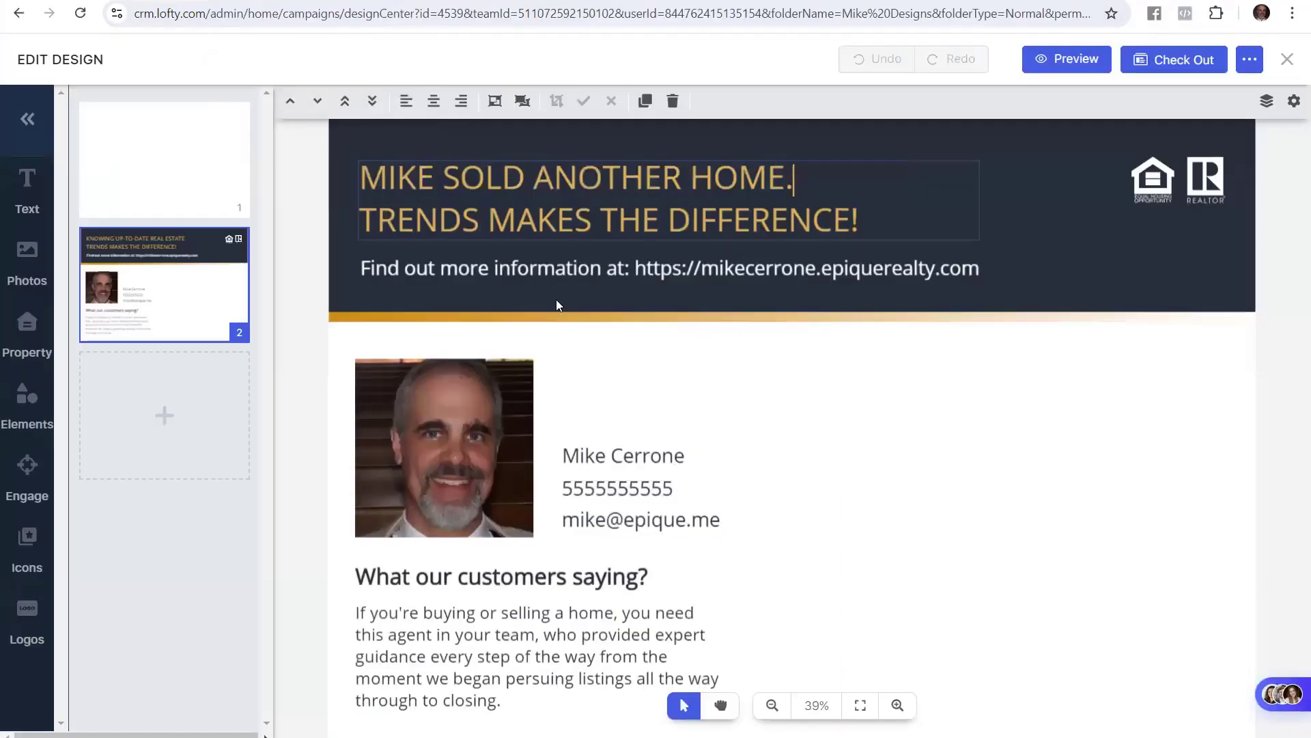
pyautogui.doubleClick(593, 226)
pyautogui.click(831, 232)
pyautogui.moveTo(869, 222); pyautogui.dragTo(357, 234)
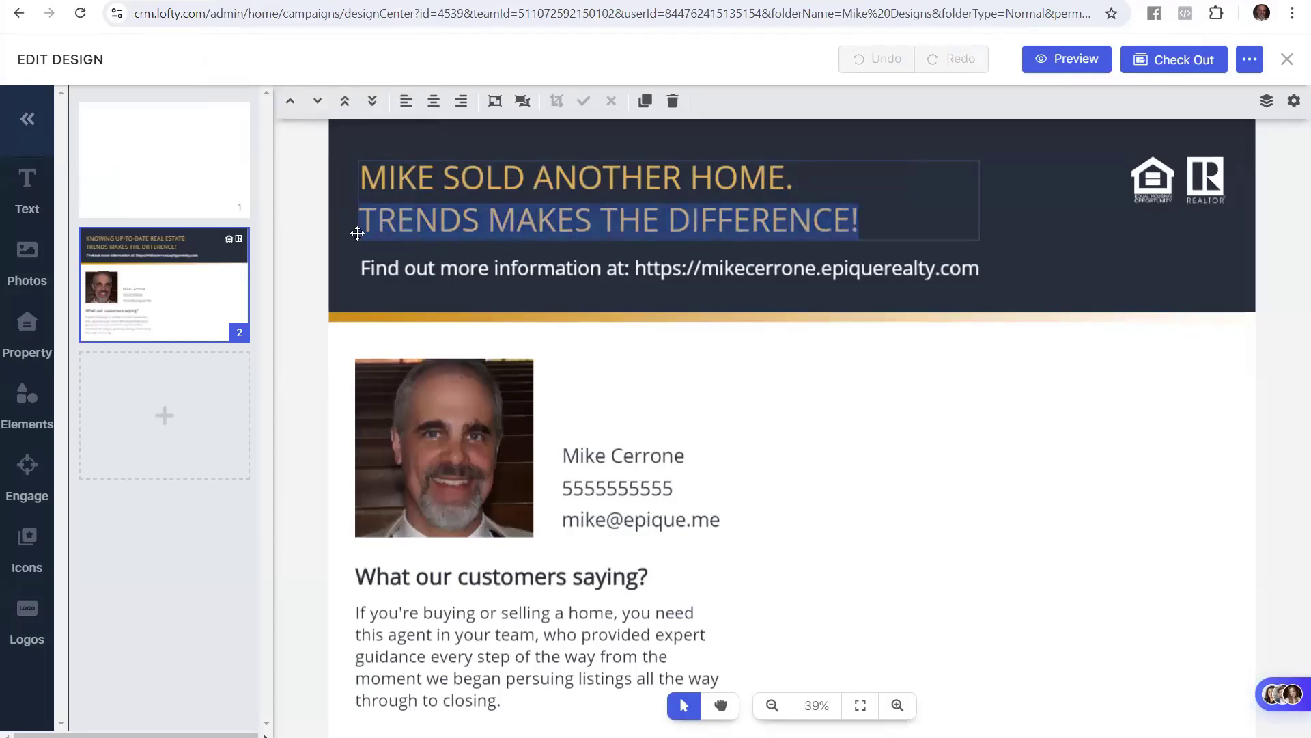
# Type 'WHEN YOU NEED TO MOVE, CALL' plus the agent's name, fixing typos and adding a period
pyautogui.write('WNE')
pyautogui.press('BackSpace')
pyautogui.press('BackSpace')
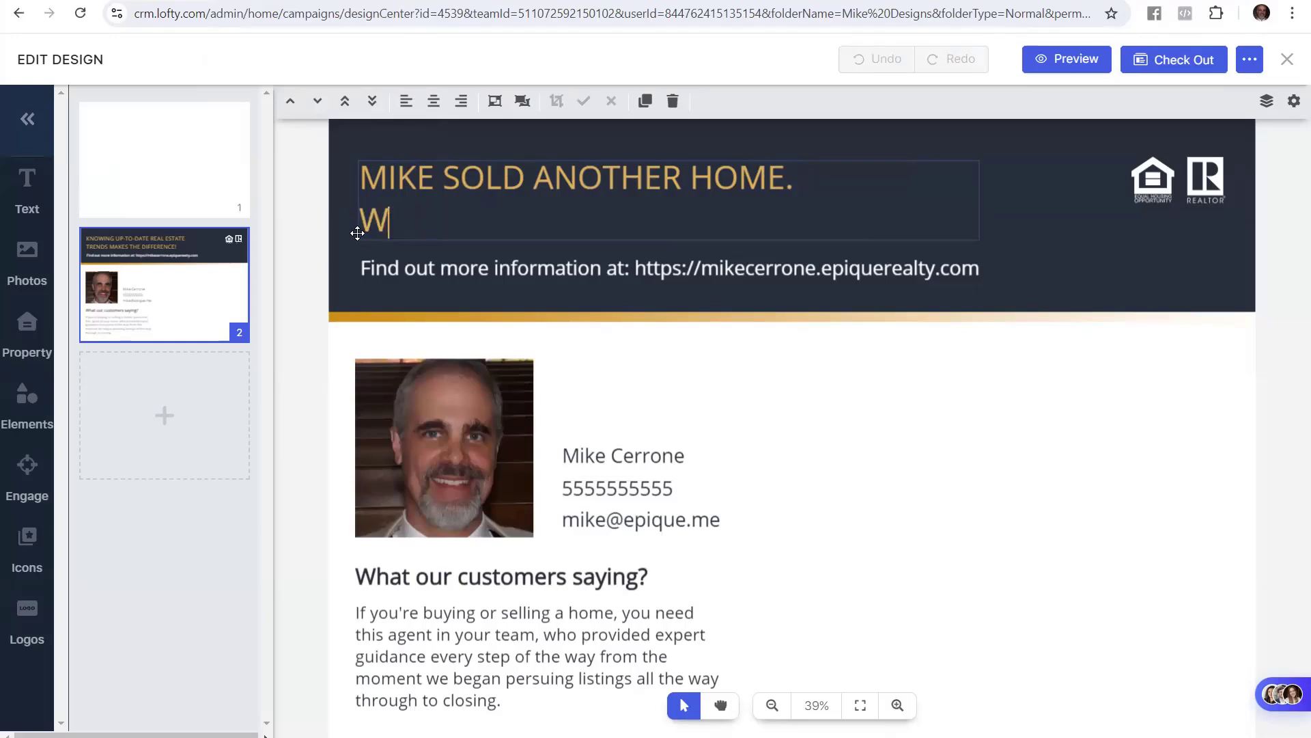
pyautogui.write('HEN YOU NEED ')
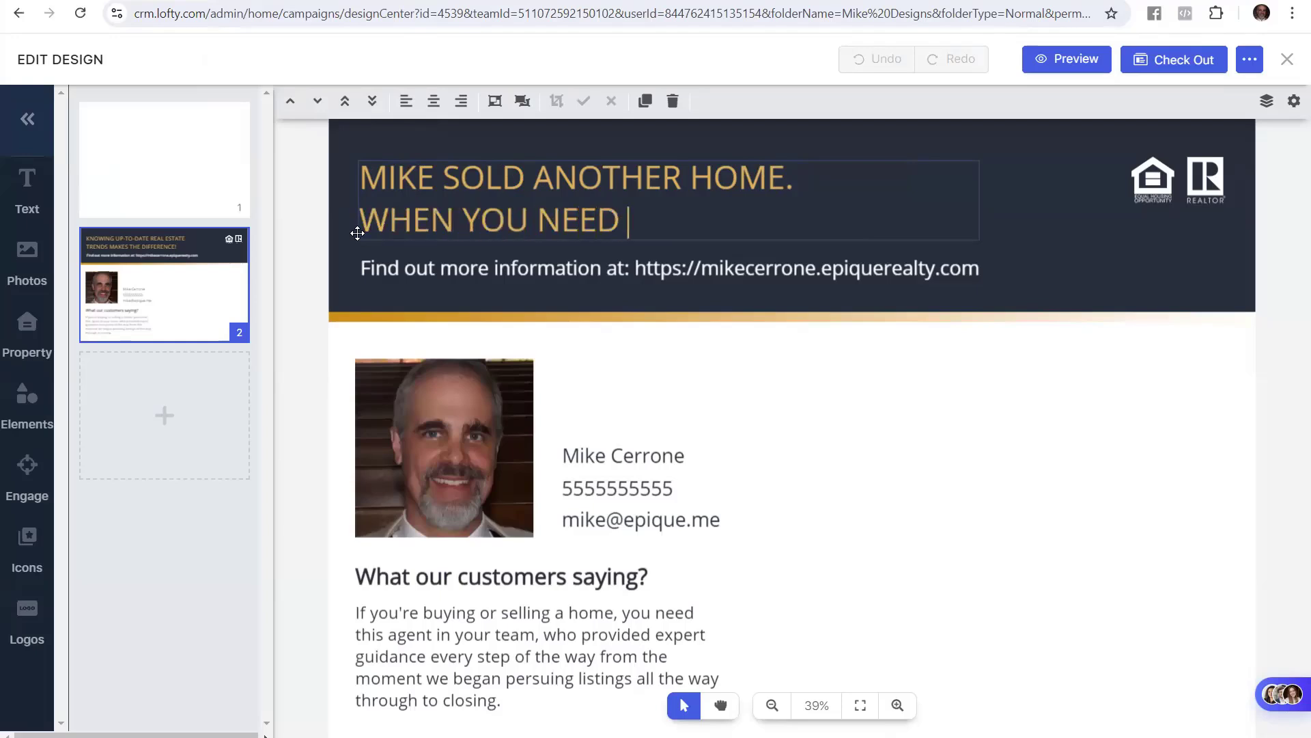
pyautogui.write('TO MOVE< C')
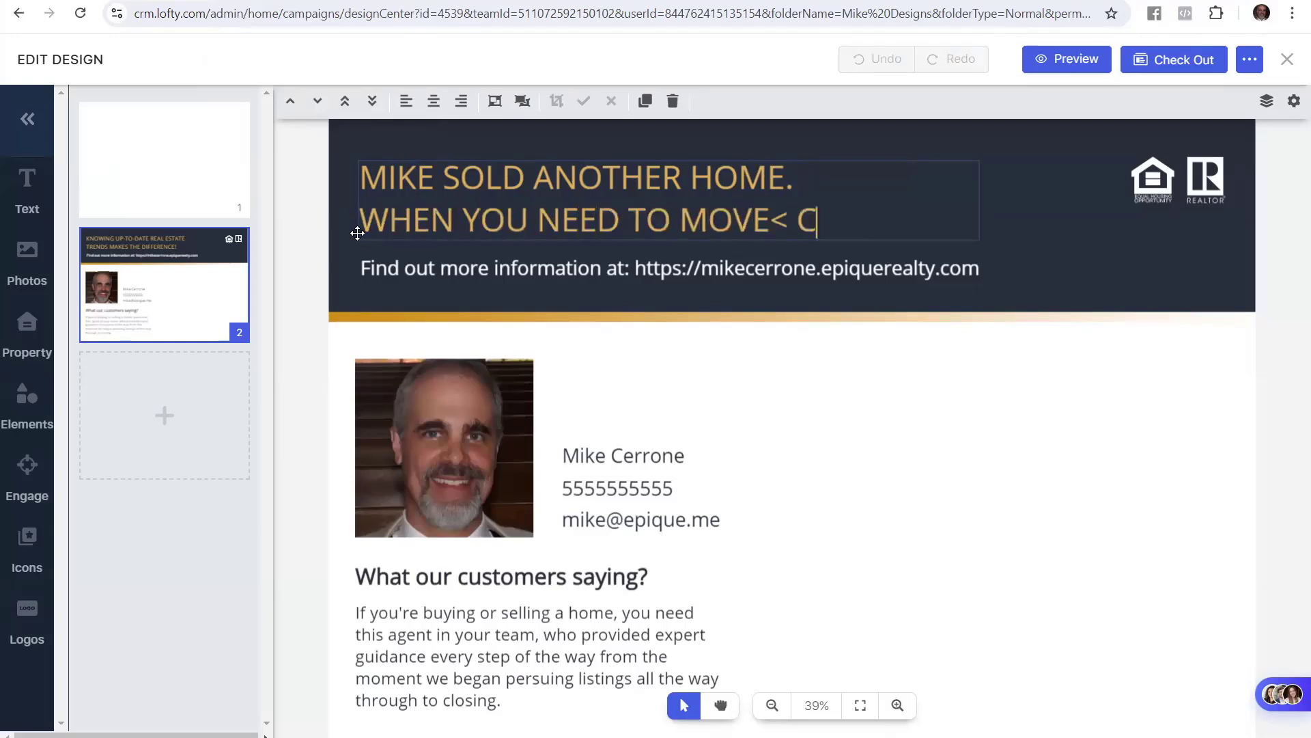
pyautogui.write('ALL MIKE')
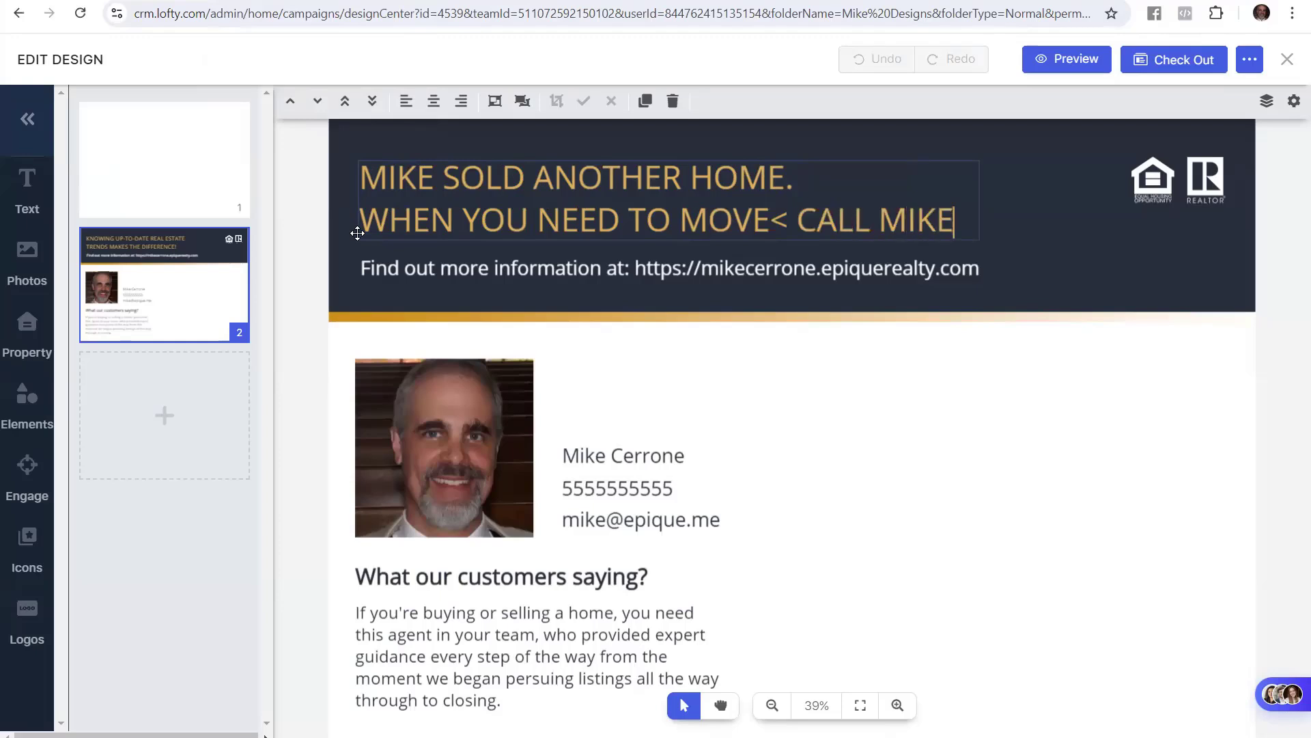
pyautogui.press('Left')
pyautogui.press('Left')
pyautogui.press('Left')
pyautogui.press('Left')
pyautogui.press('Left')
pyautogui.press('Left')
pyautogui.press('Left')
pyautogui.press('Left')
pyautogui.press('Left')
pyautogui.press('Left')
pyautogui.press('Left')
pyautogui.write(',')
pyautogui.press('Delete')
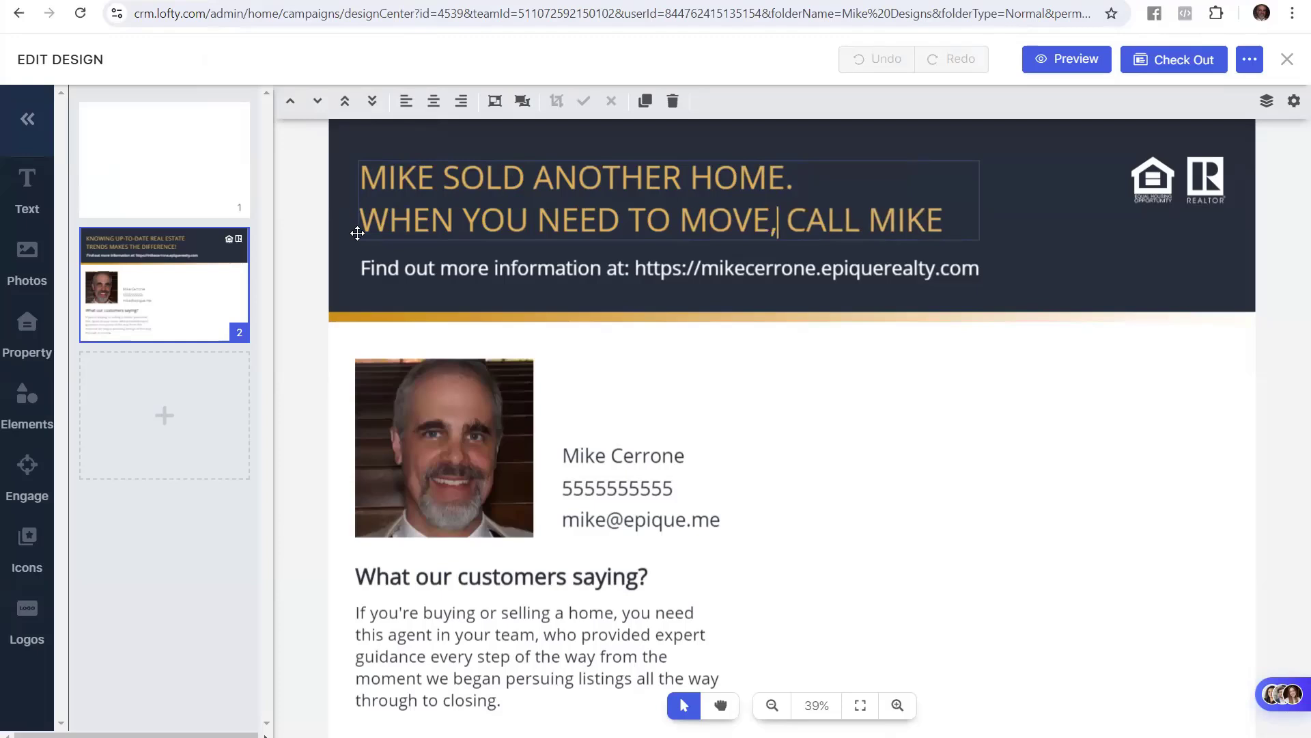
pyautogui.press('Up')
pyautogui.press('Down')
pyautogui.press('End')
pyautogui.write('.')
pyautogui.click(311, 238)
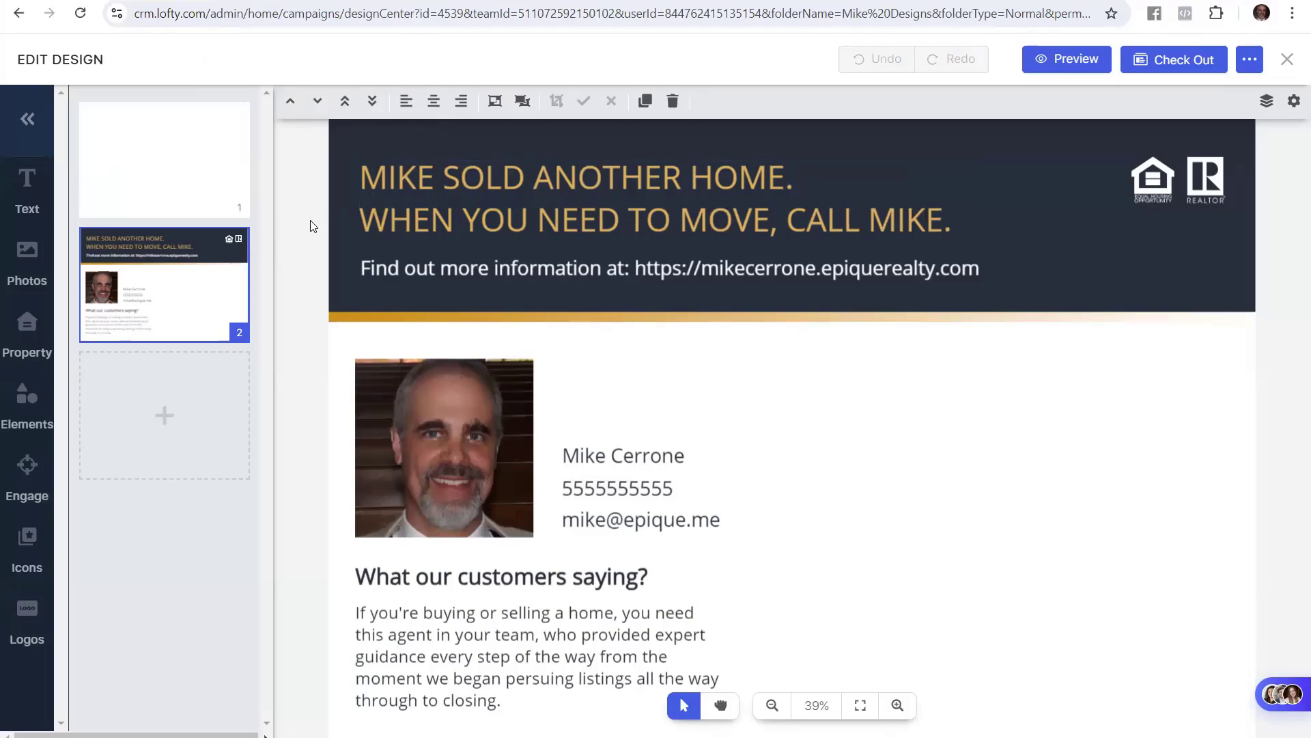
pyautogui.hotkey('alt', 'Tab')
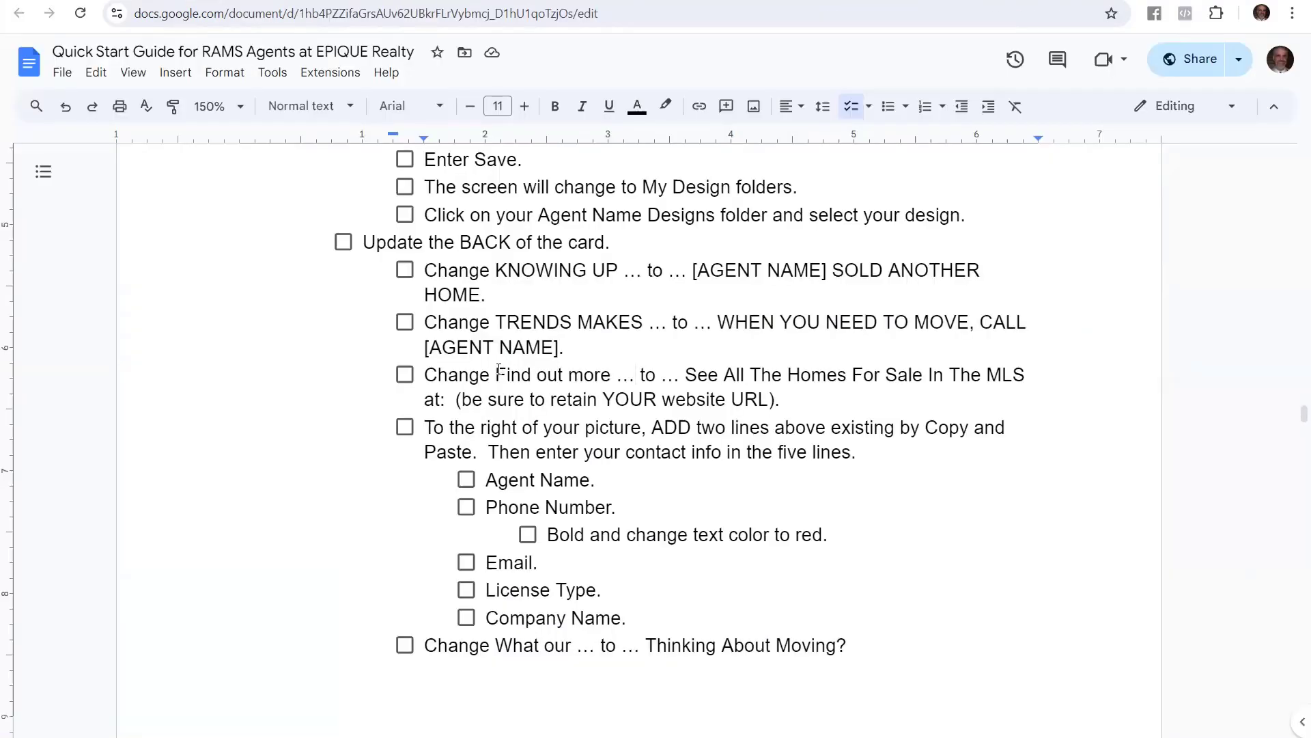
# Select the guide's replacement line 'See All The Homes For Sale In The MLS at:'
pyautogui.moveTo(496, 374); pyautogui.dragTo(1027, 375)
pyautogui.click(752, 374)
pyautogui.click(564, 347)
pyautogui.moveTo(1027, 374); pyautogui.dragTo(451, 400)
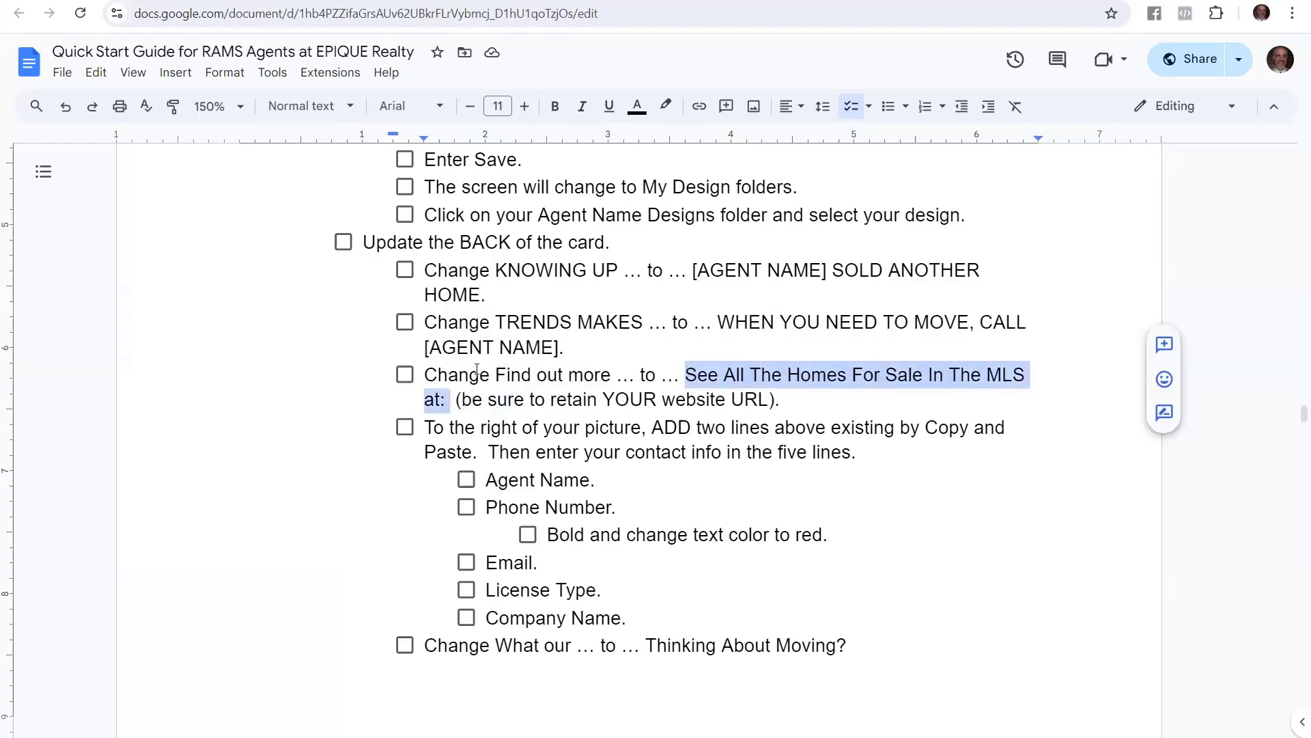
pyautogui.hotkey('alt', 'Tab')
pyautogui.doubleClick(504, 270)
# Replace 'Find out more information at' with 'See All Homes For Sale In The MLA at', fixing typos
pyautogui.click(551, 264)
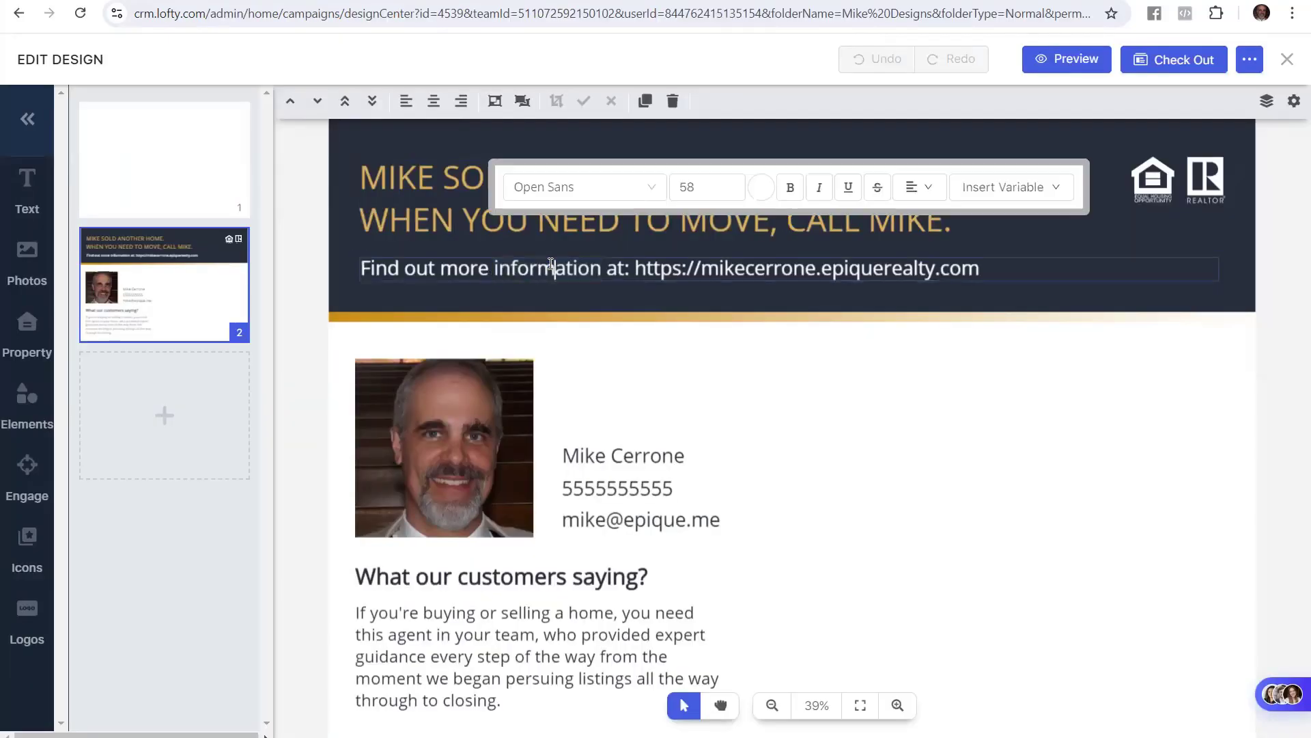
pyautogui.moveTo(625, 270); pyautogui.dragTo(360, 270)
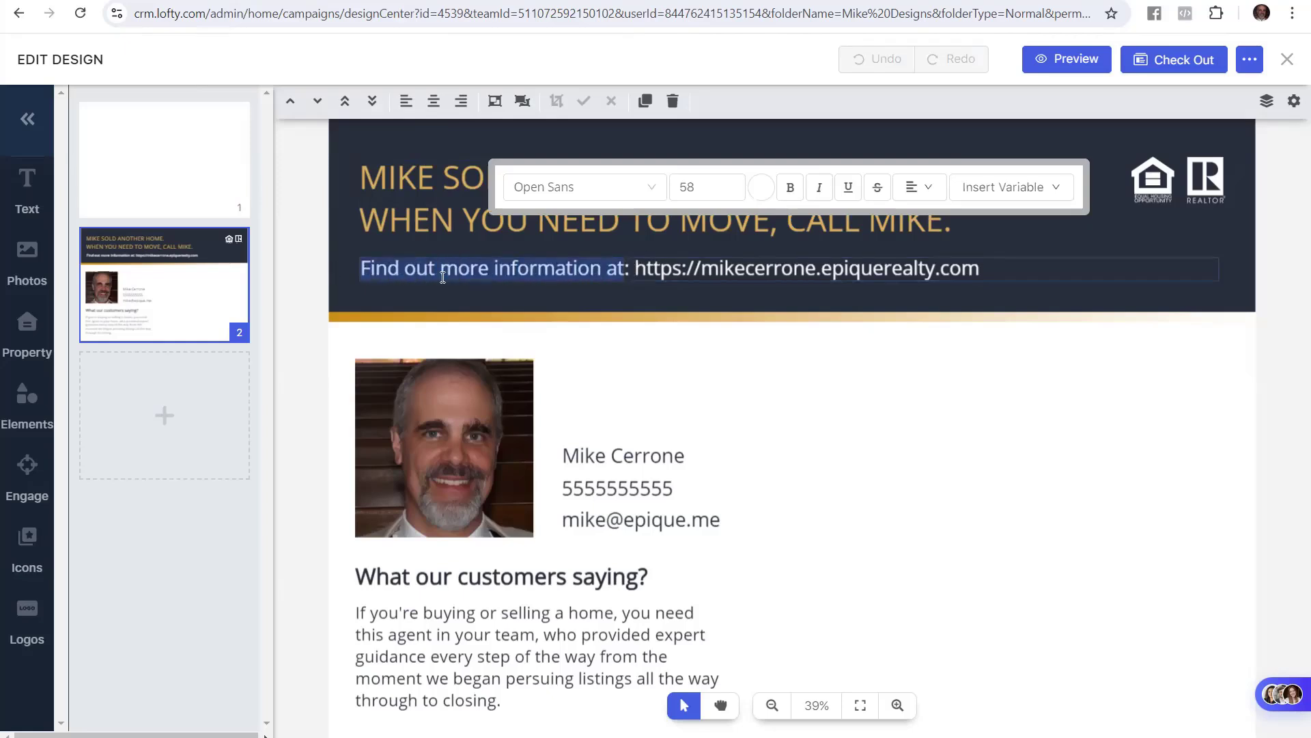
pyautogui.write('See All')
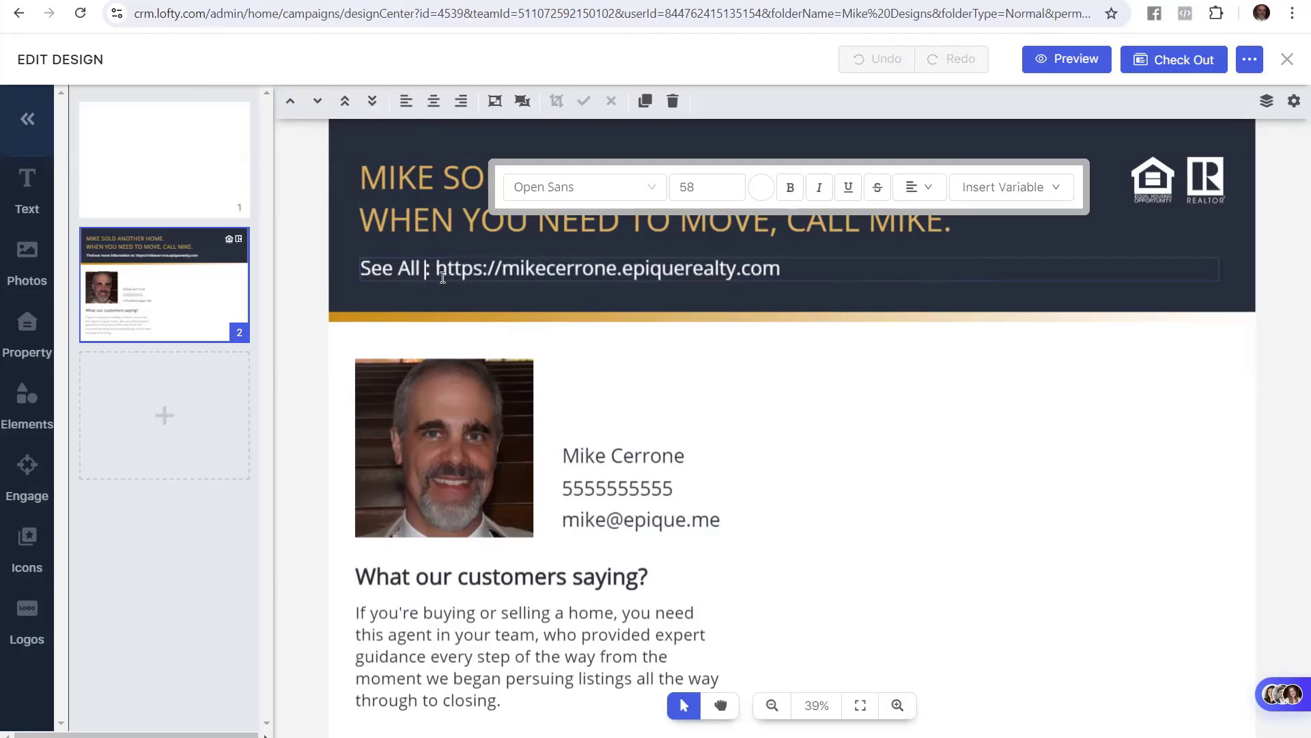
pyautogui.write(' Homes For')
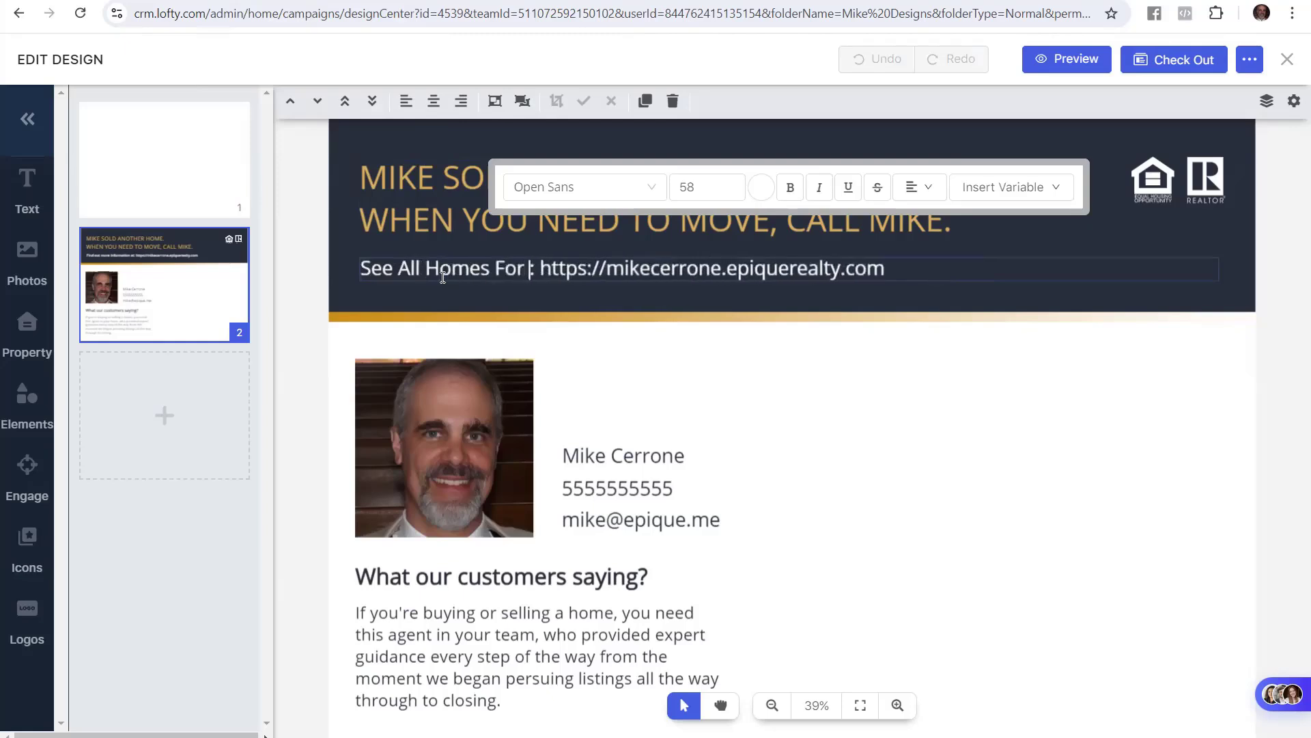
pyautogui.write(' Sale In the')
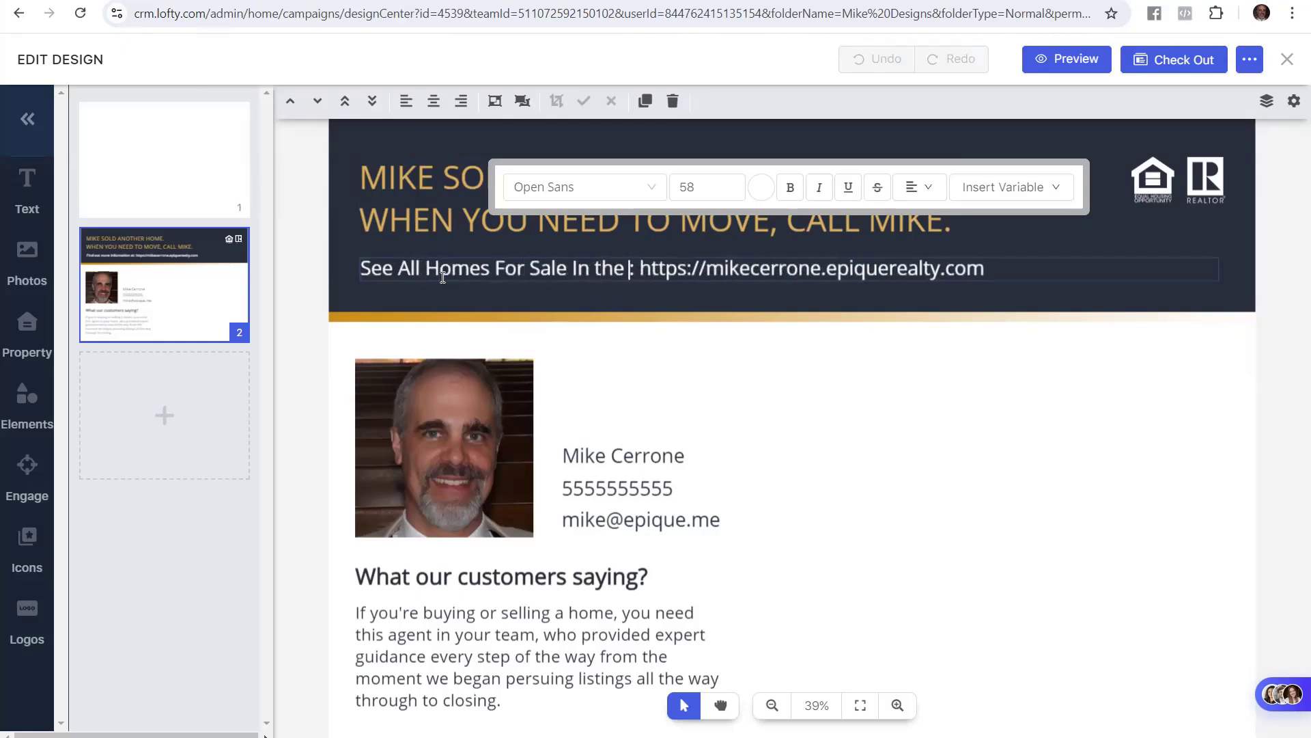
pyautogui.write(' MLA as')
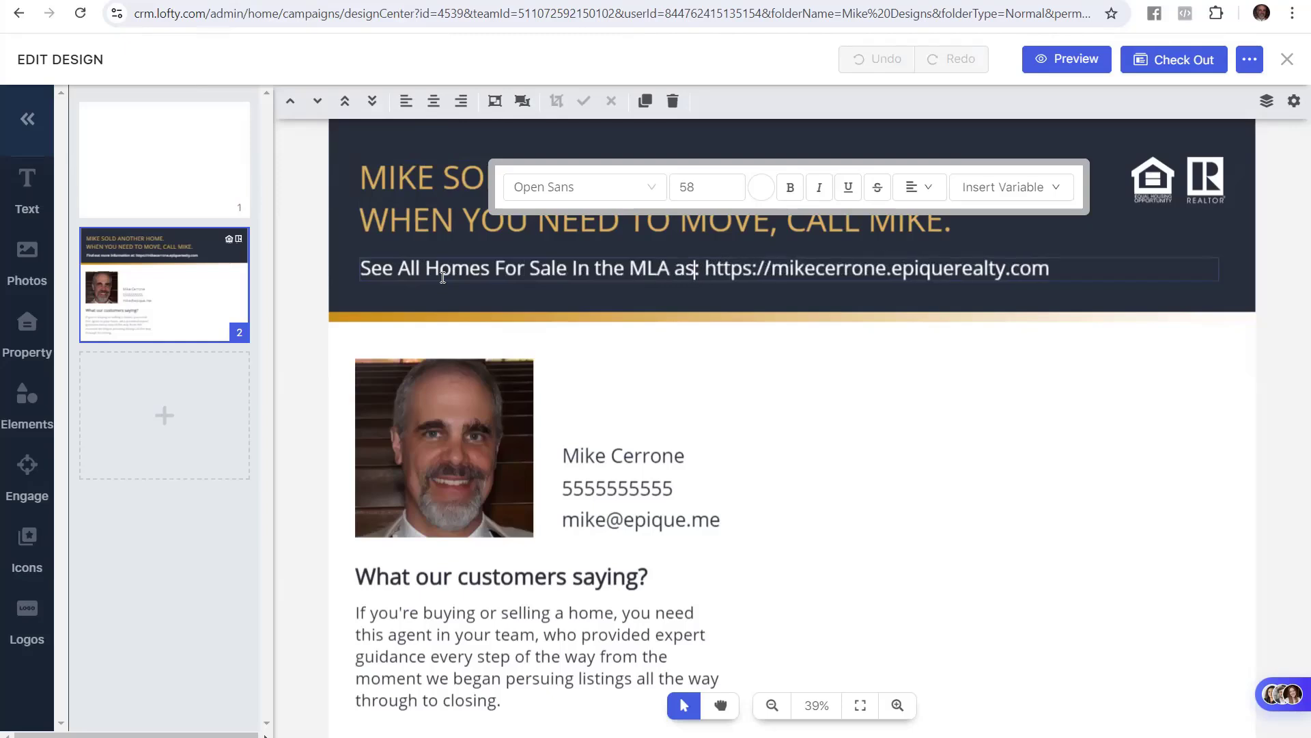
pyautogui.press('BackSpace')
pyautogui.write('t')
pyautogui.hotkey('ctrl', 'Left')
pyautogui.hotkey('ctrl', 'Left')
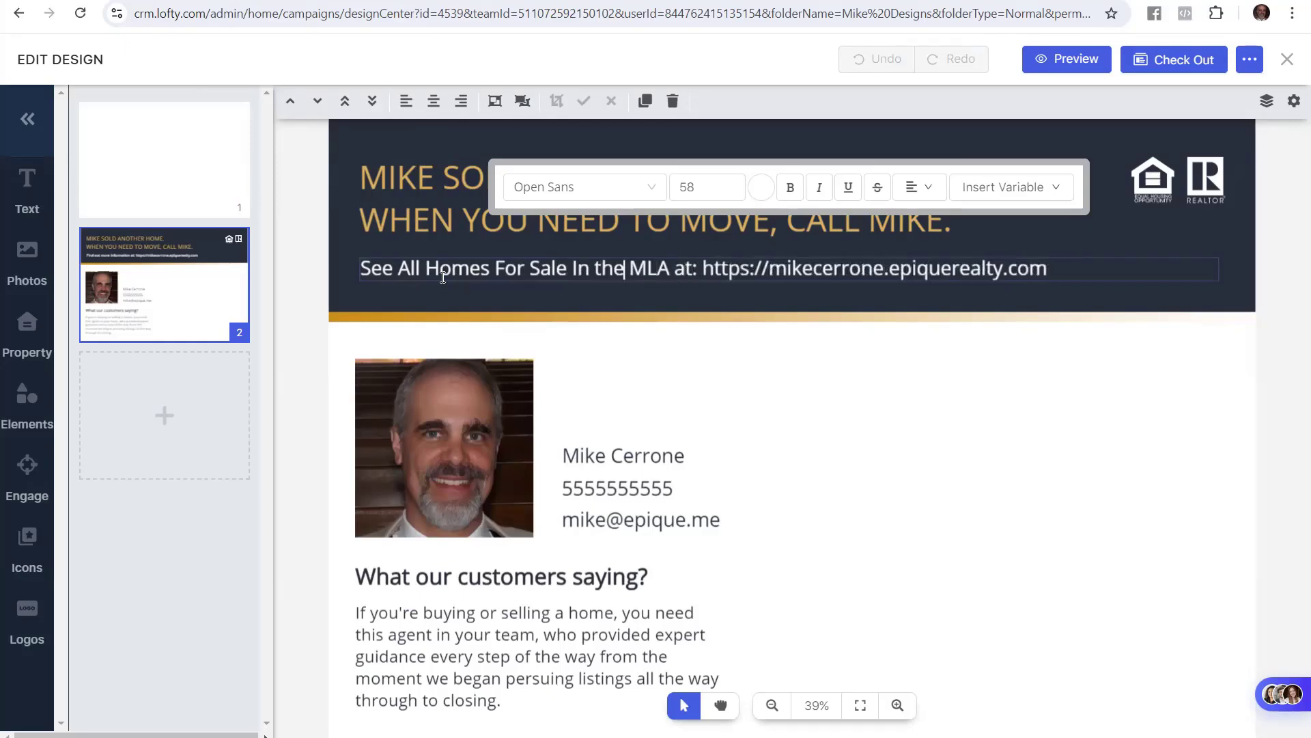
pyautogui.hotkey('ctrl', 'Left')
pyautogui.press('Delete')
pyautogui.write('T')
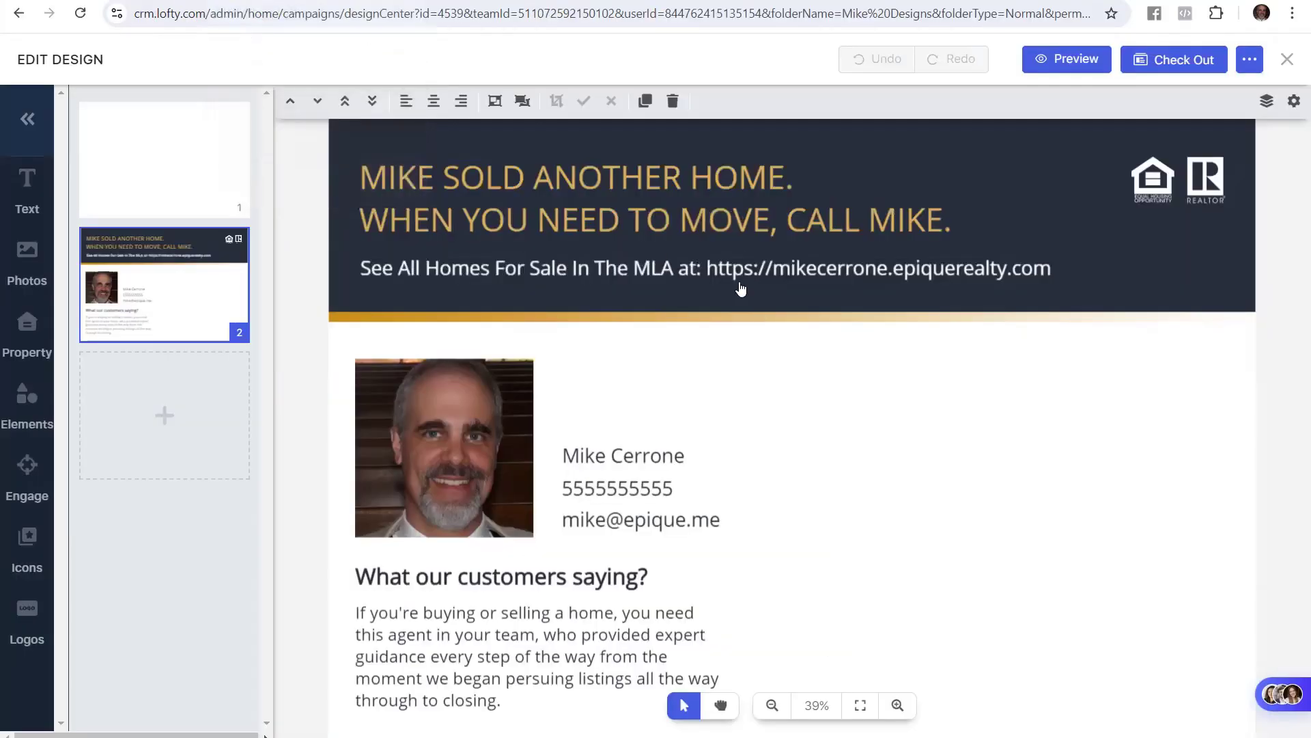
# Finish the banner edit and select the site name in the website address line
pyautogui.click(731, 270)
pyautogui.click(729, 270)
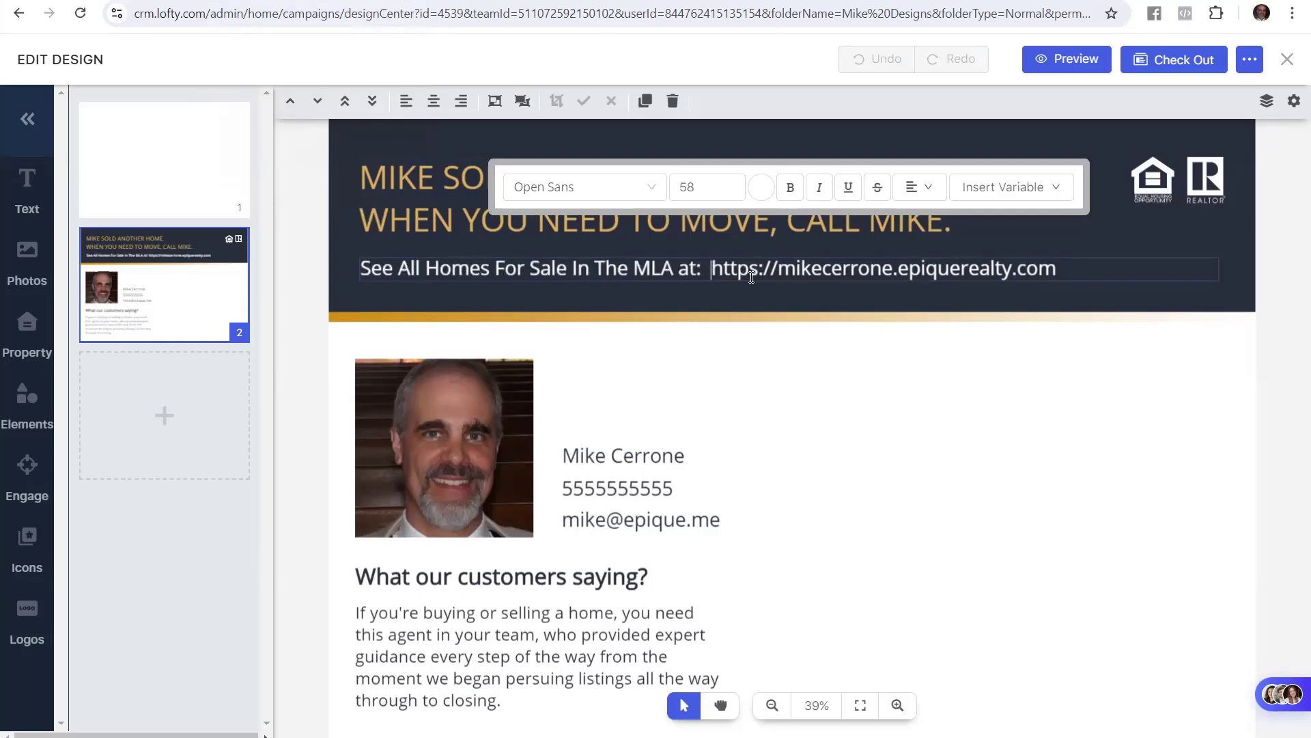
pyautogui.click(317, 275)
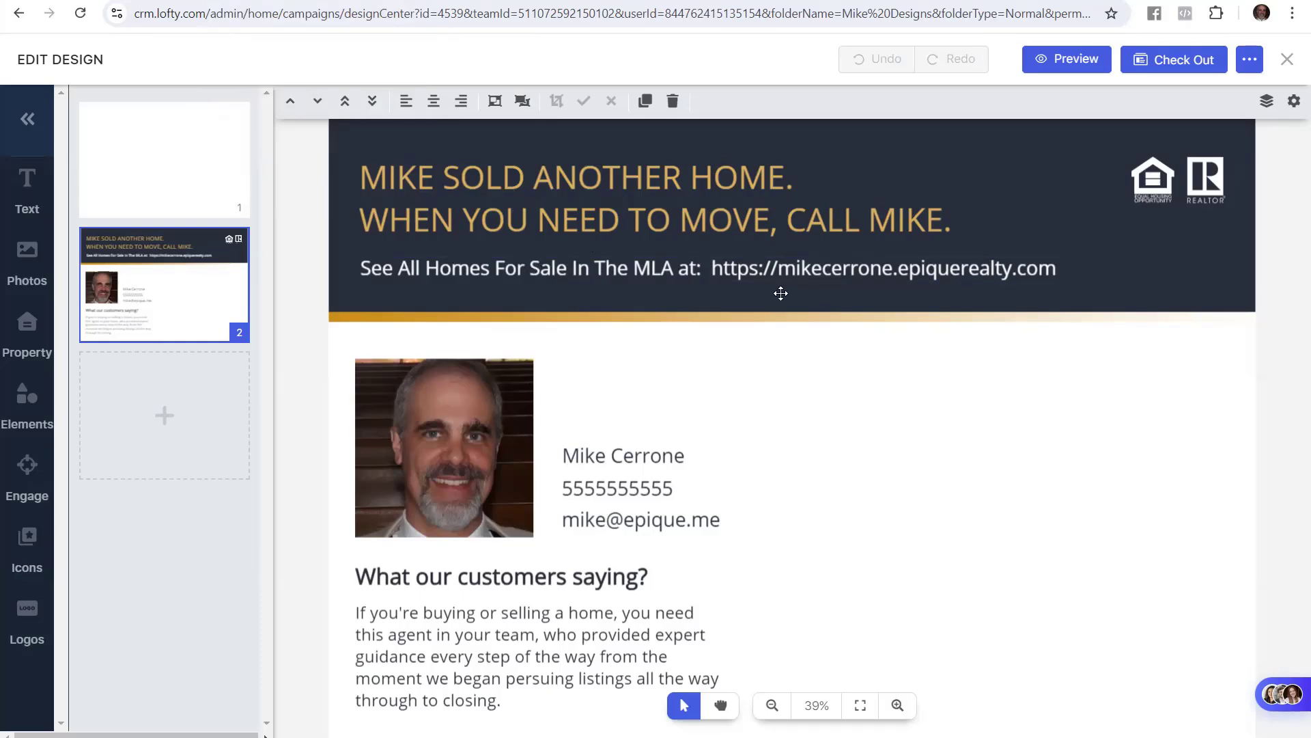
pyautogui.doubleClick(785, 262)
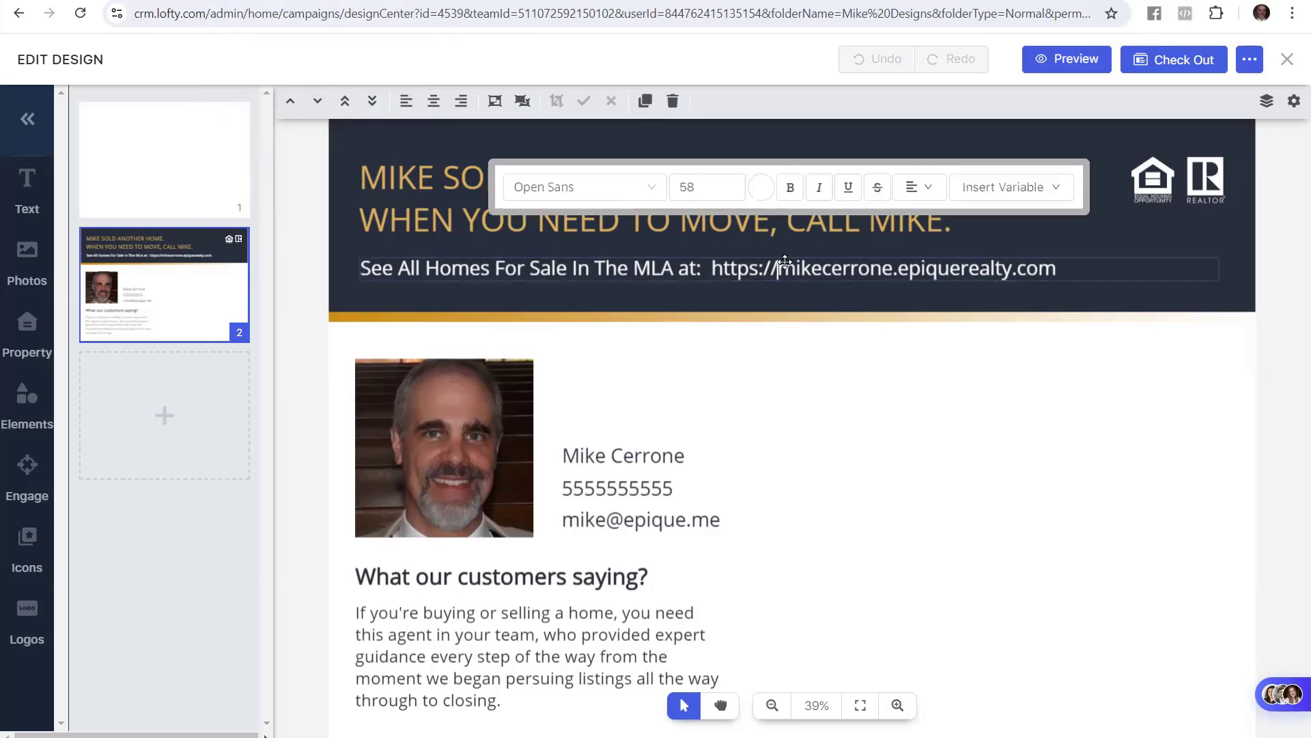
pyautogui.moveTo(785, 262); pyautogui.dragTo(894, 267)
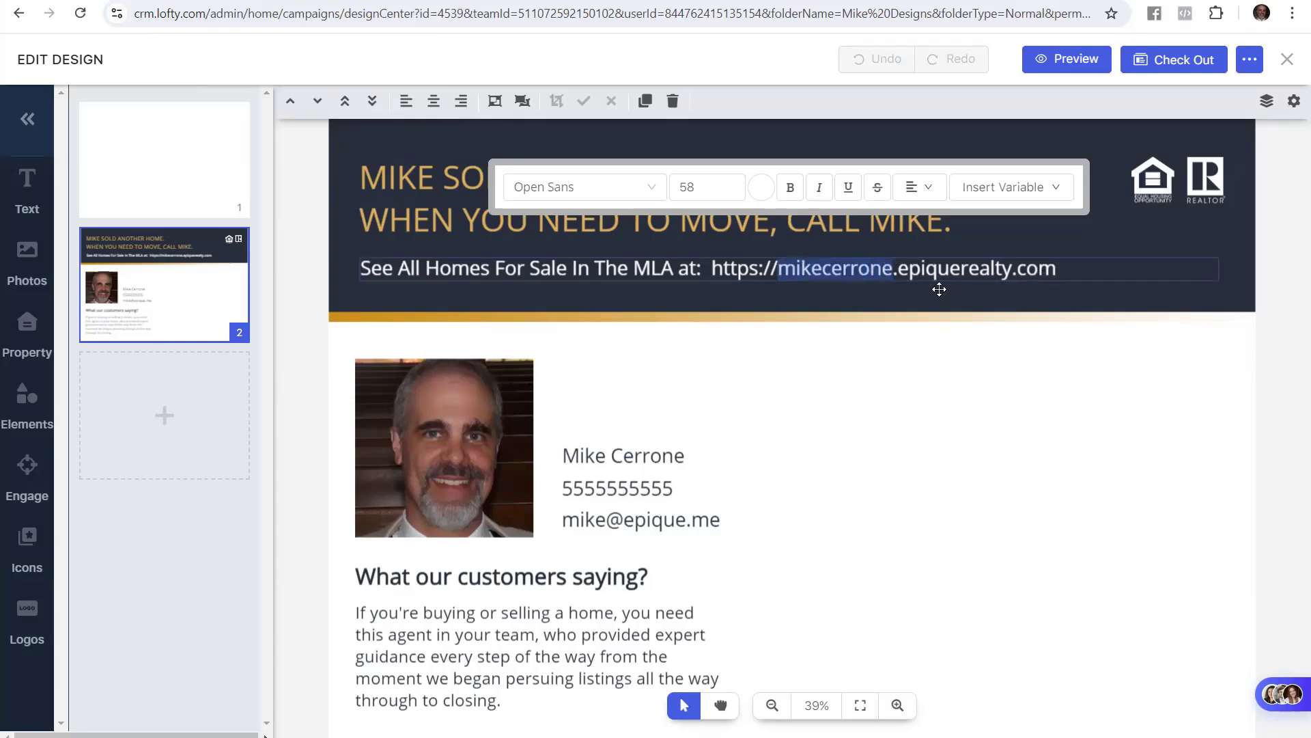
pyautogui.click(289, 348)
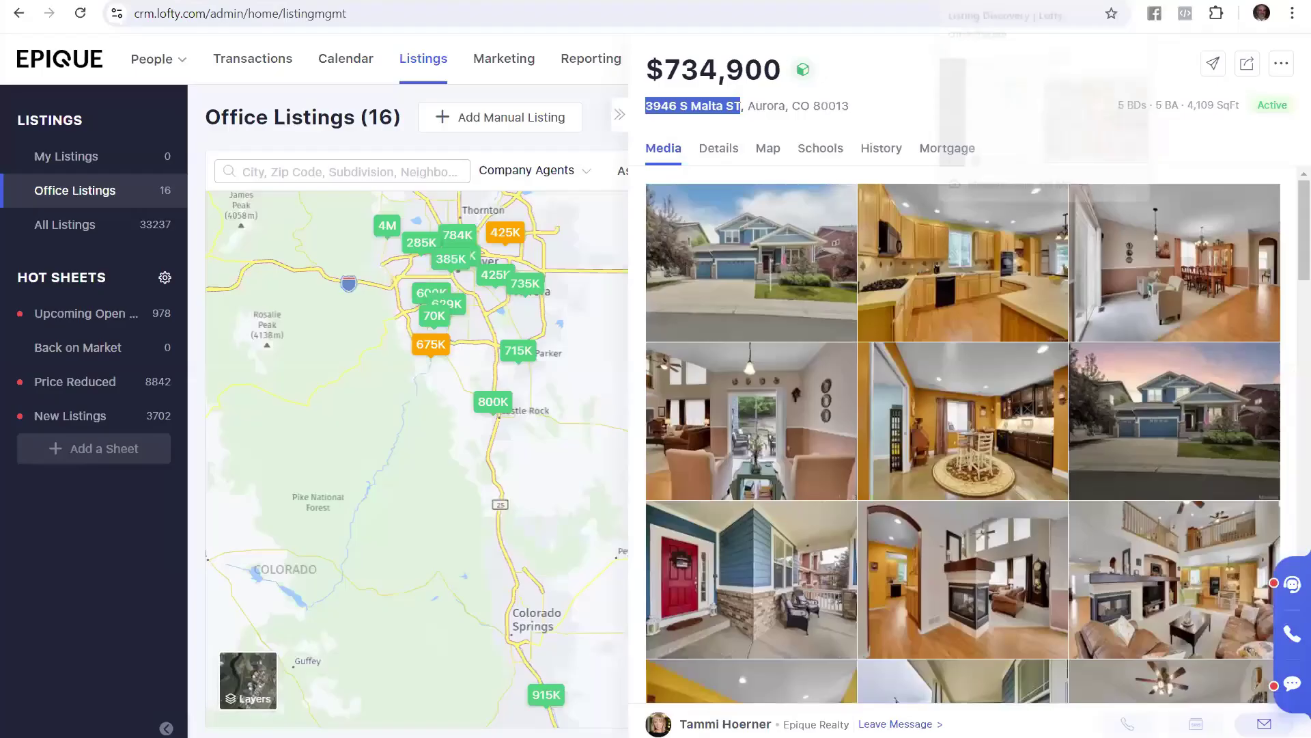
# Open the CRM's Website CMS overview and check the site address shown there
pyautogui.click(56, 58)
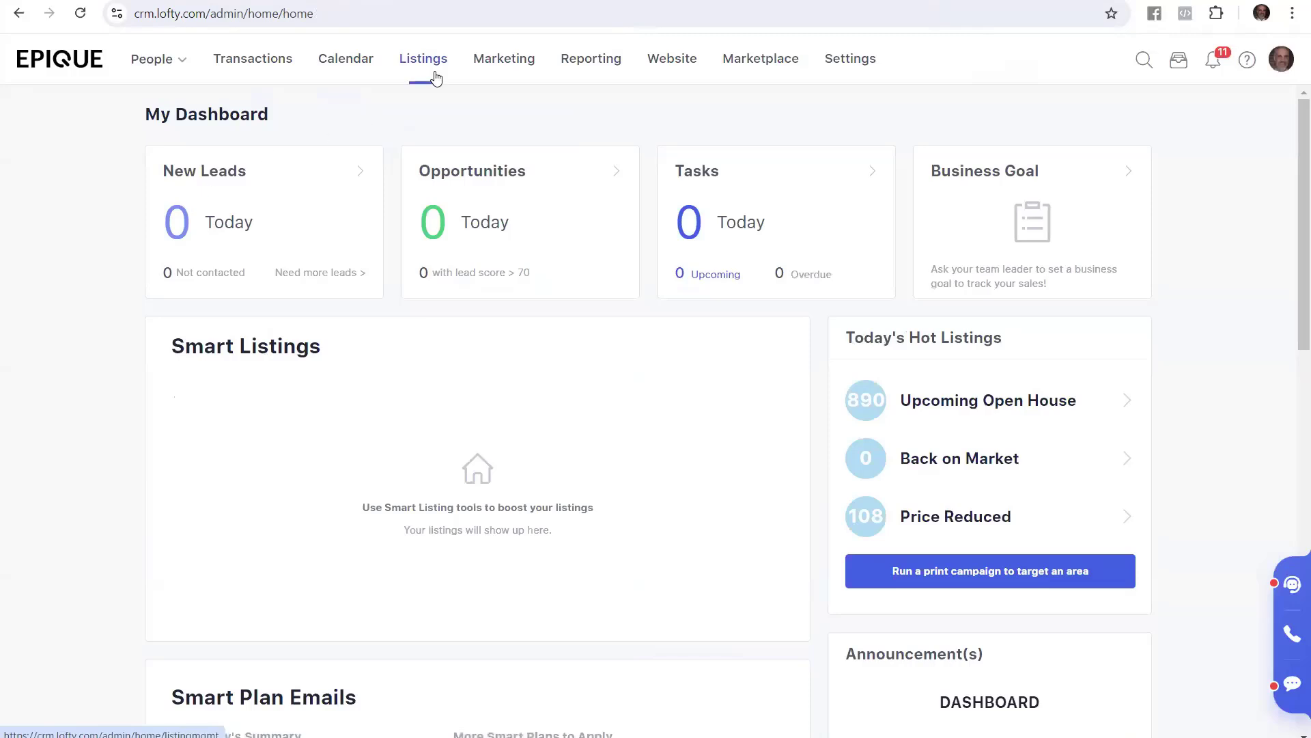
pyautogui.click(678, 59)
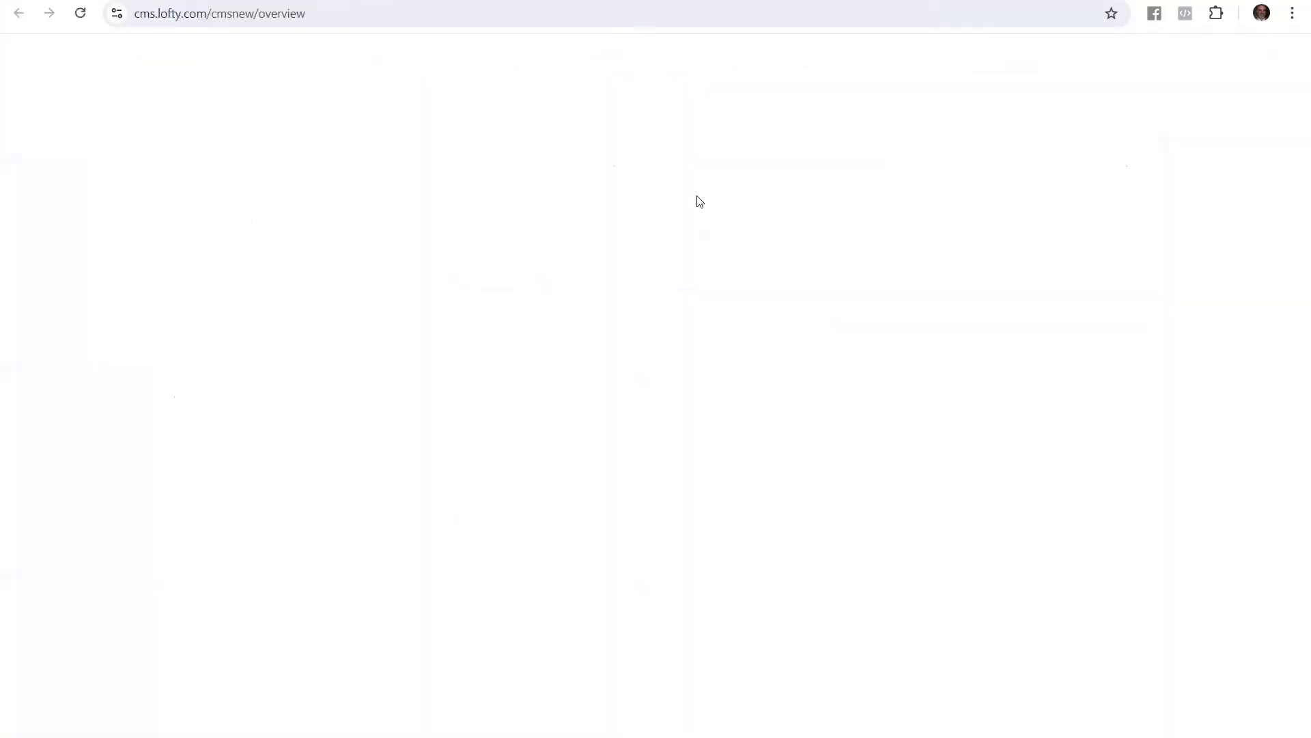
pyautogui.moveTo(649, 183); pyautogui.dragTo(330, 183)
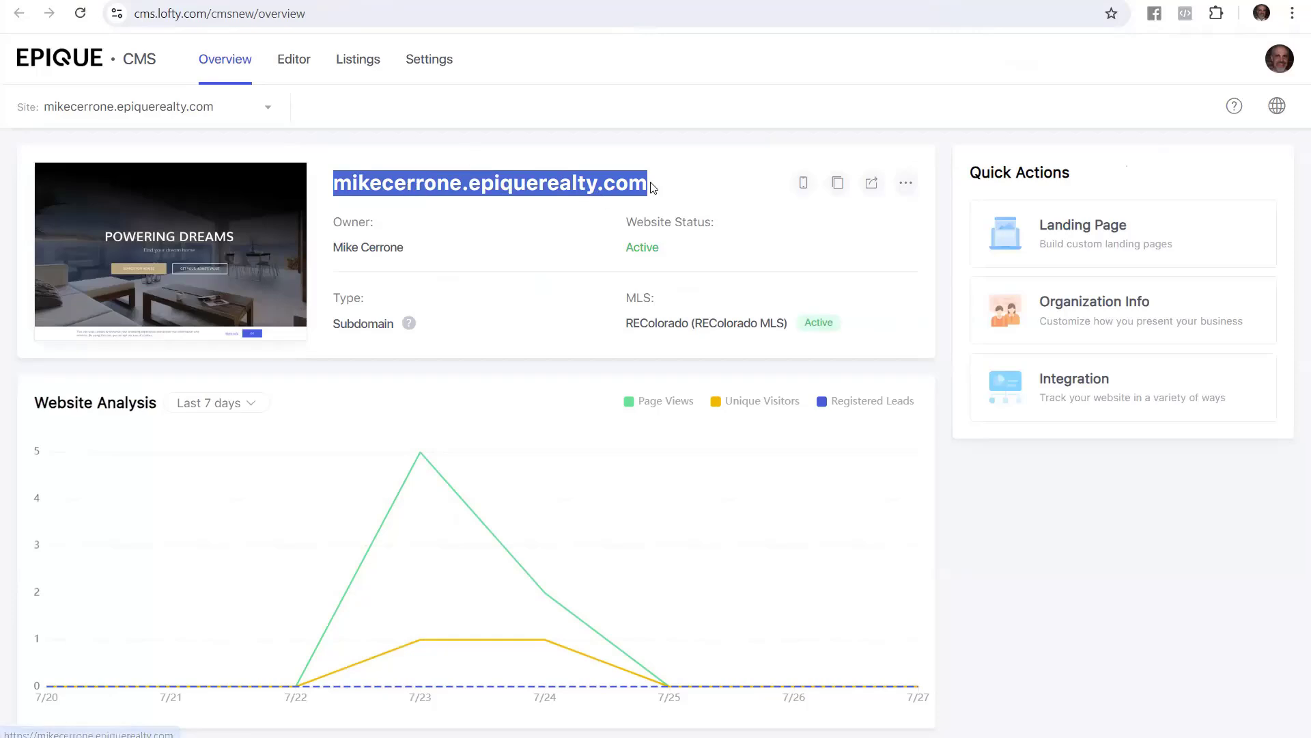
pyautogui.click(546, 115)
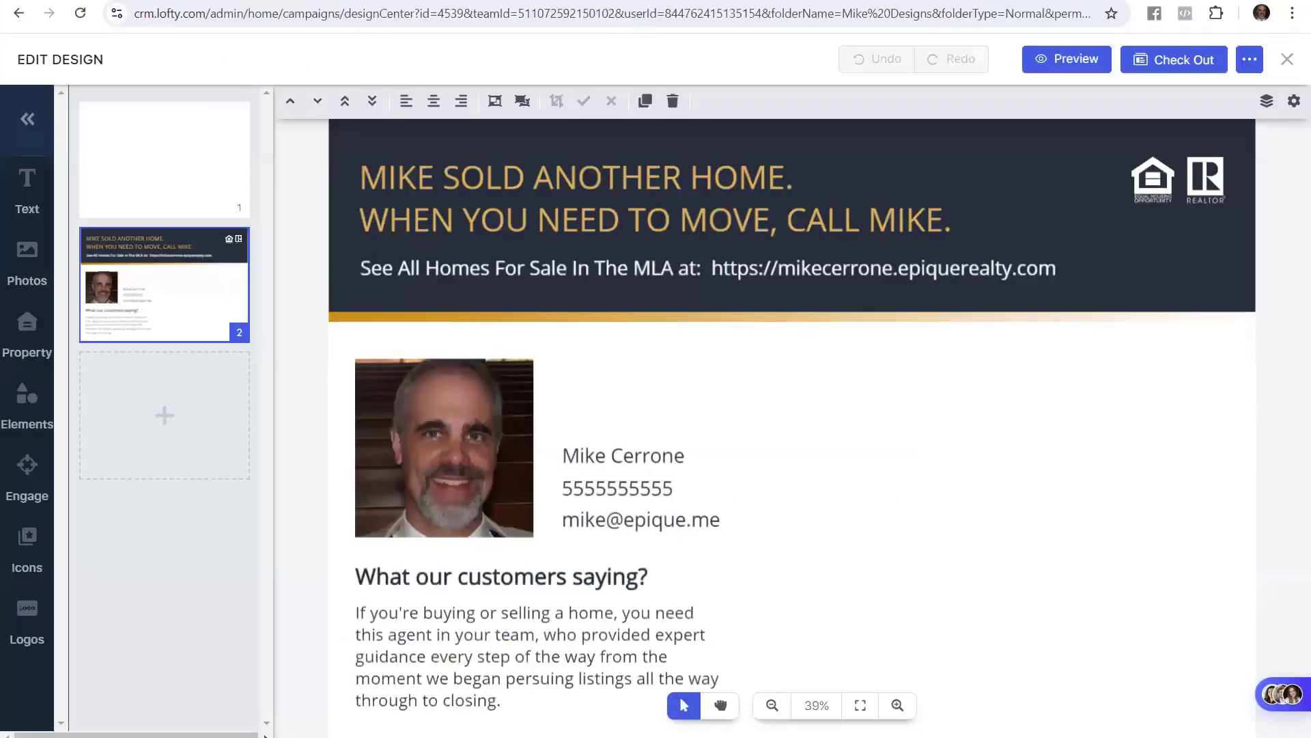
# Change the banner subtitle to 'See All The Homes For Sale In The MLS at:', keeping the website address
pyautogui.moveTo(1088, 266); pyautogui.dragTo(1071, 260)
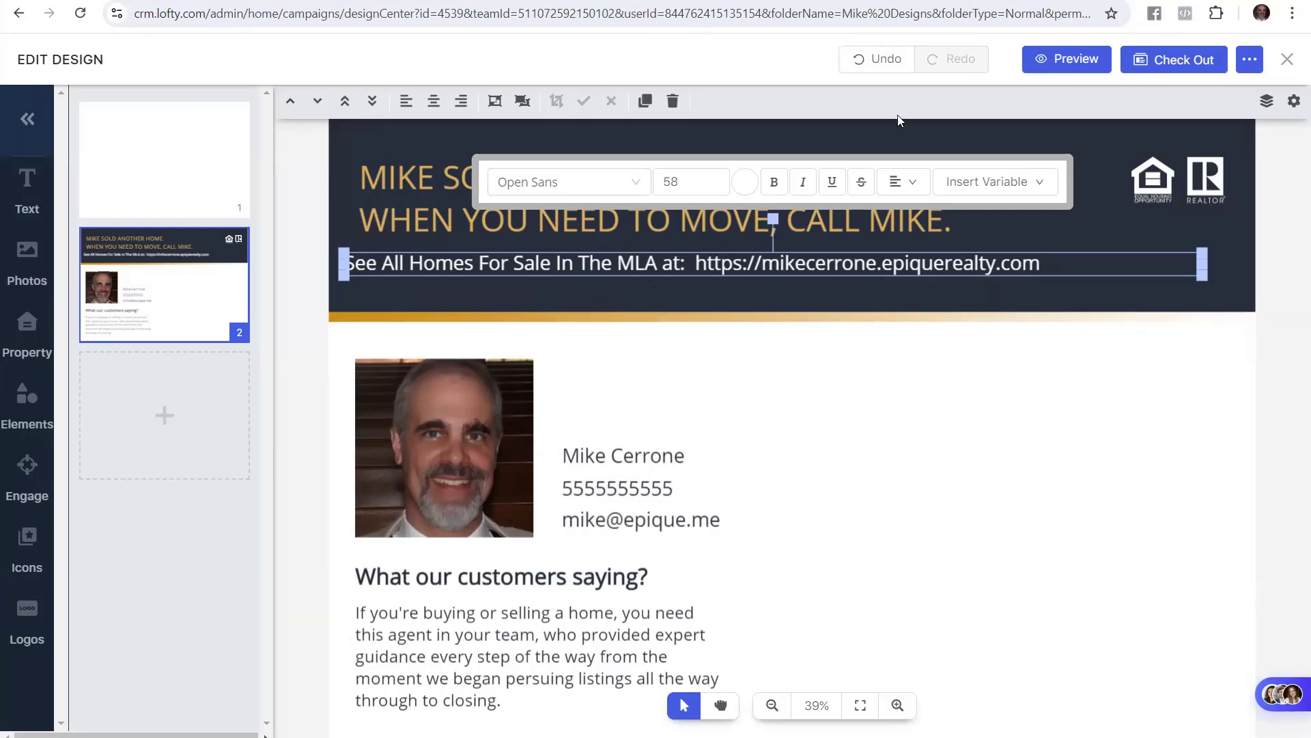
pyautogui.click(871, 61)
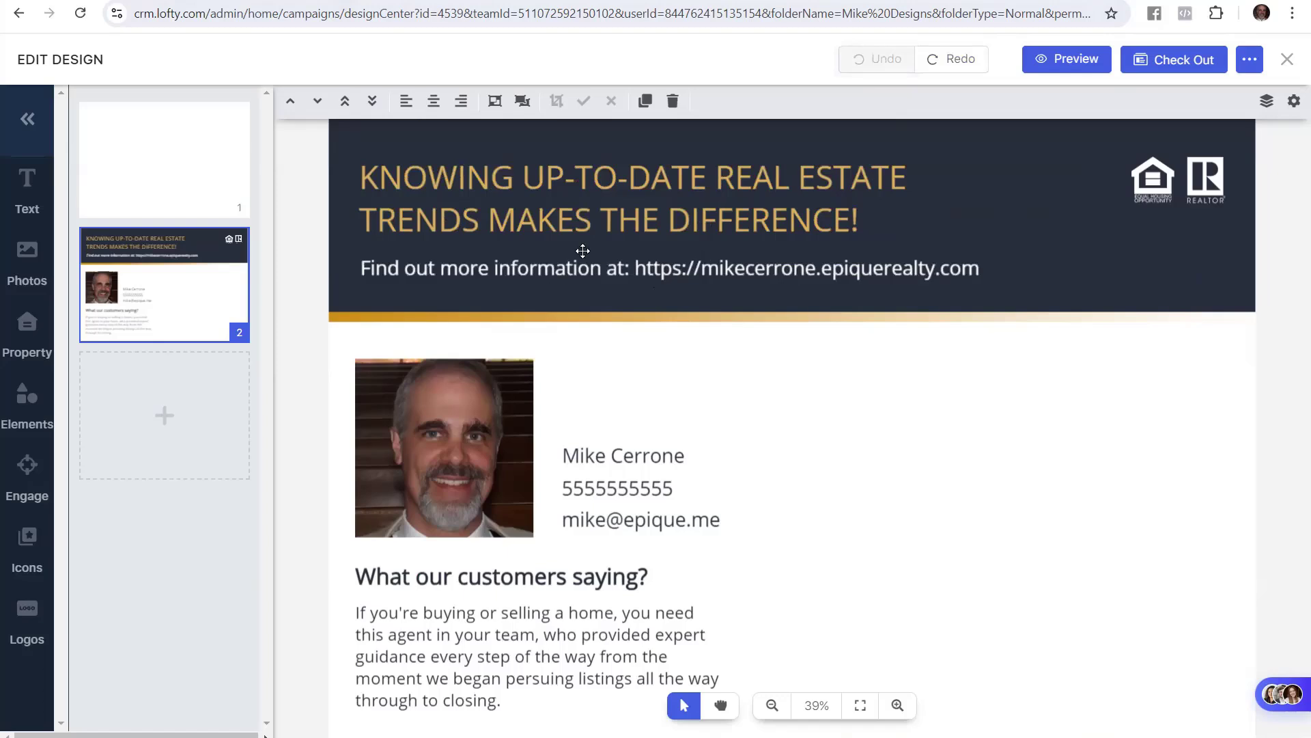
pyautogui.doubleClick(401, 275)
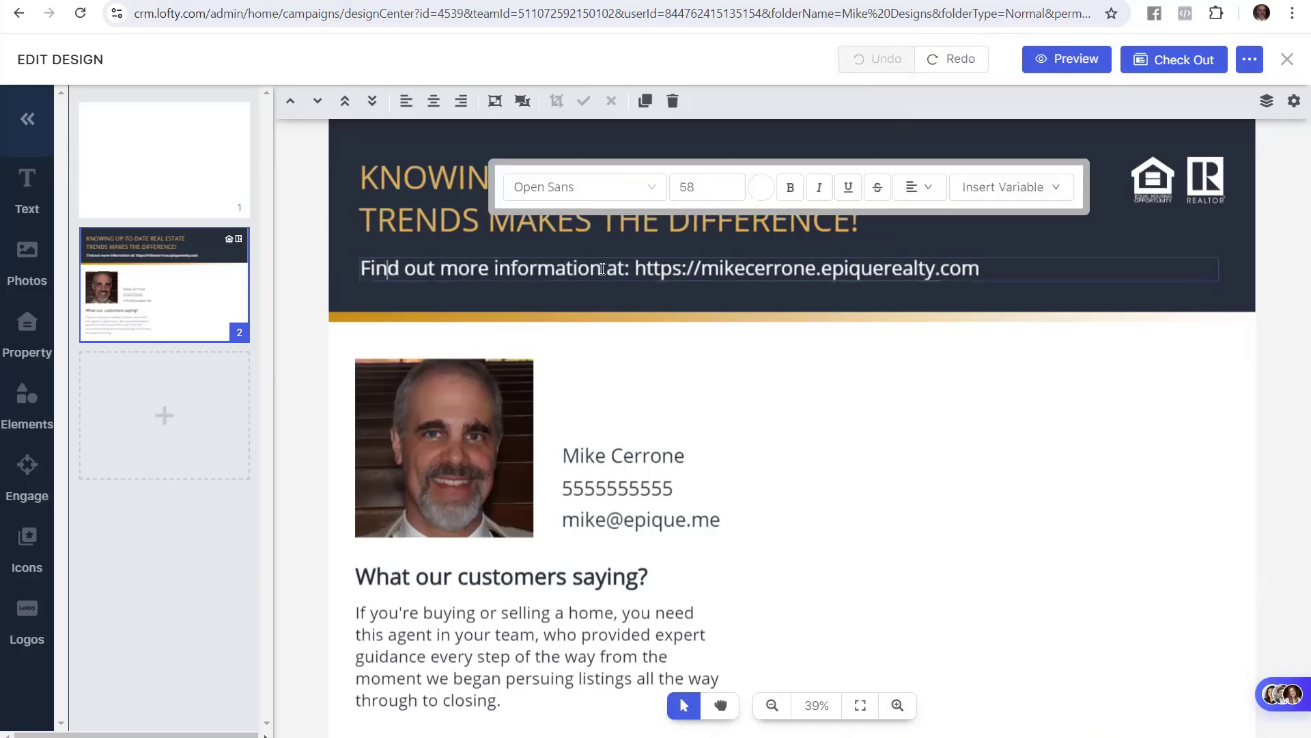
pyautogui.moveTo(604, 268); pyautogui.dragTo(348, 273)
pyautogui.write('See A')
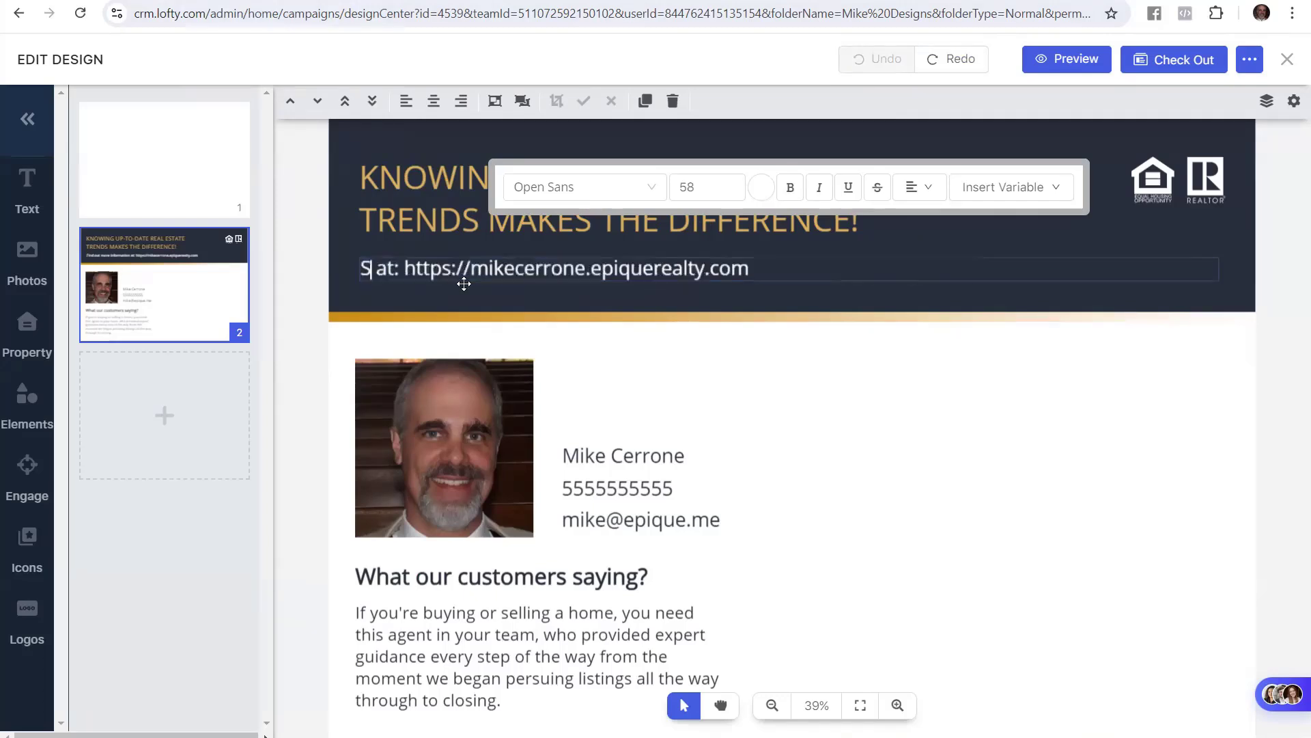
pyautogui.write('ll The')
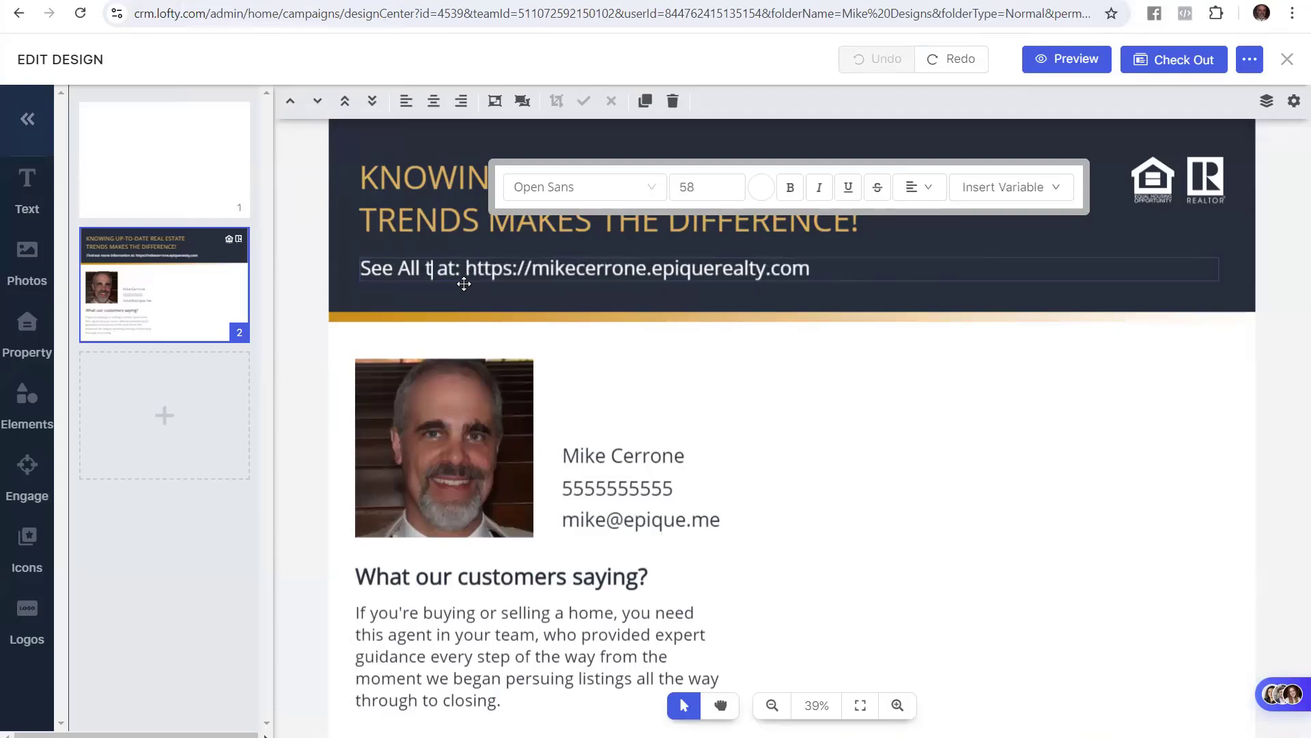
pyautogui.write(' Homes For S')
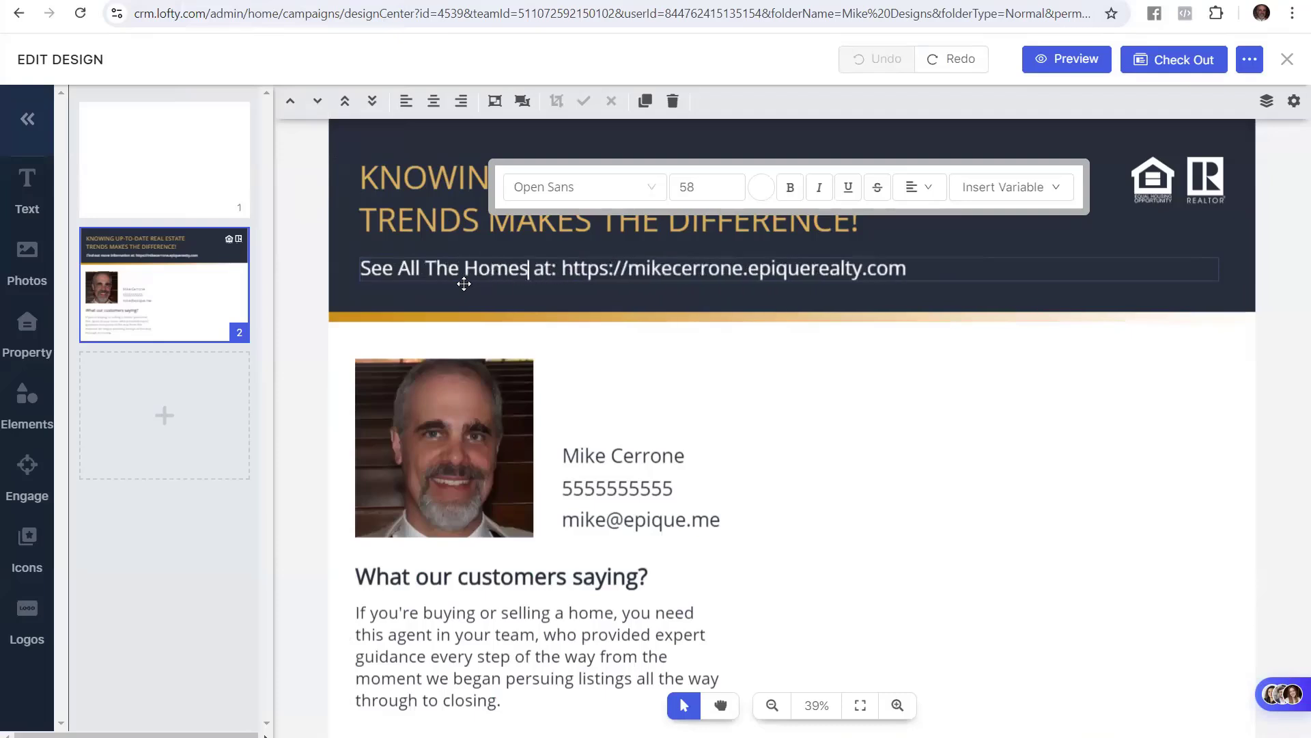
pyautogui.write('ale In')
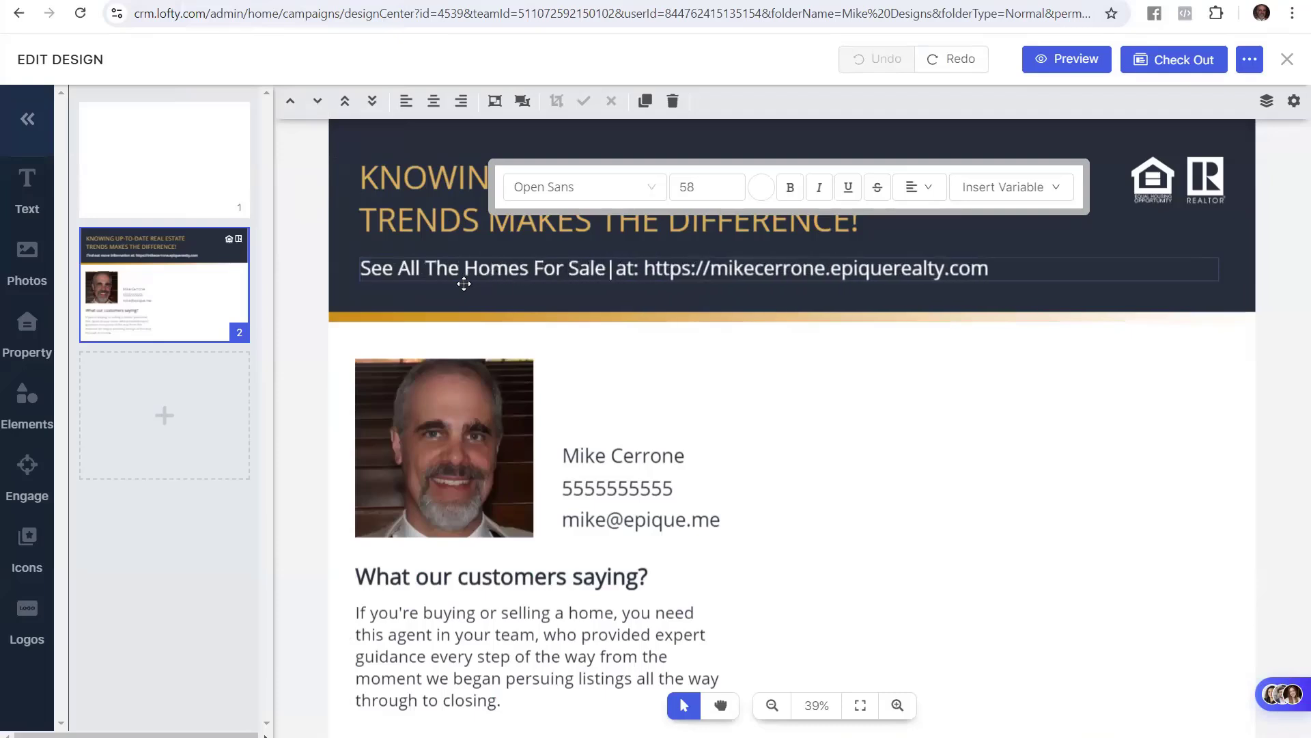
pyautogui.write(' The MLS')
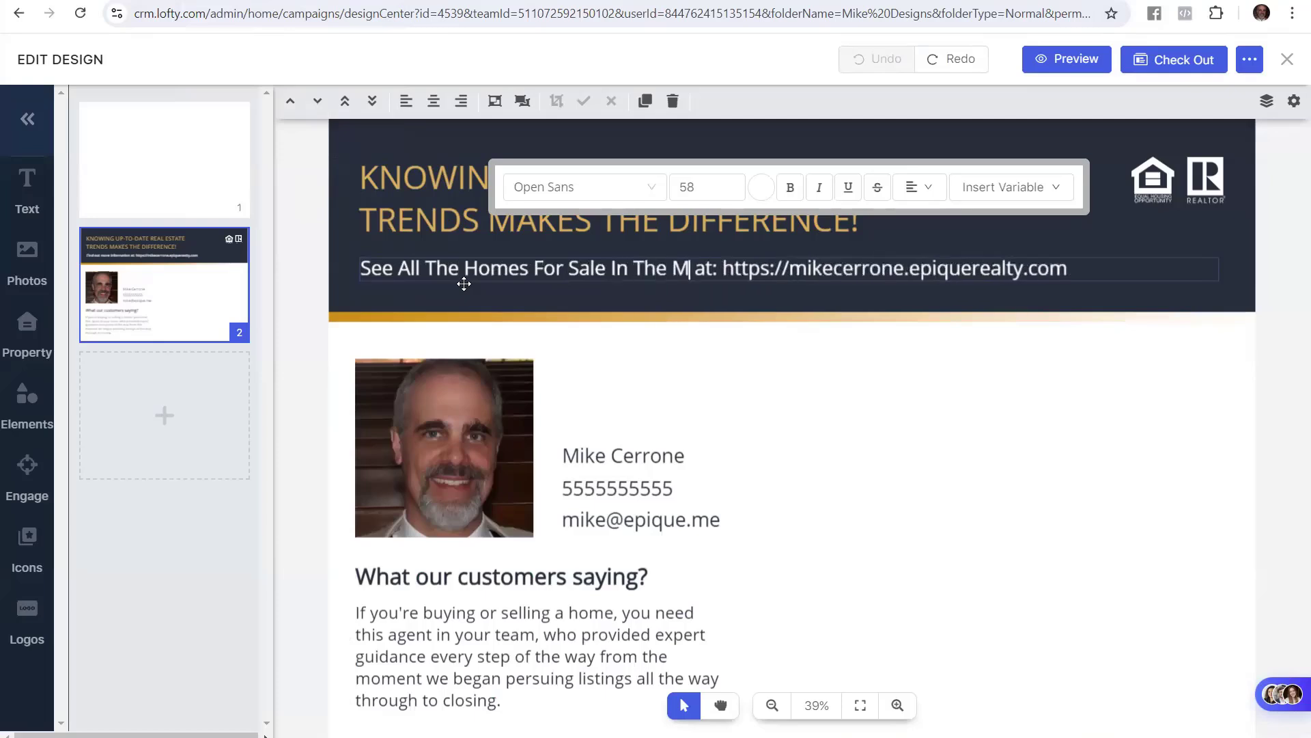
pyautogui.click(294, 279)
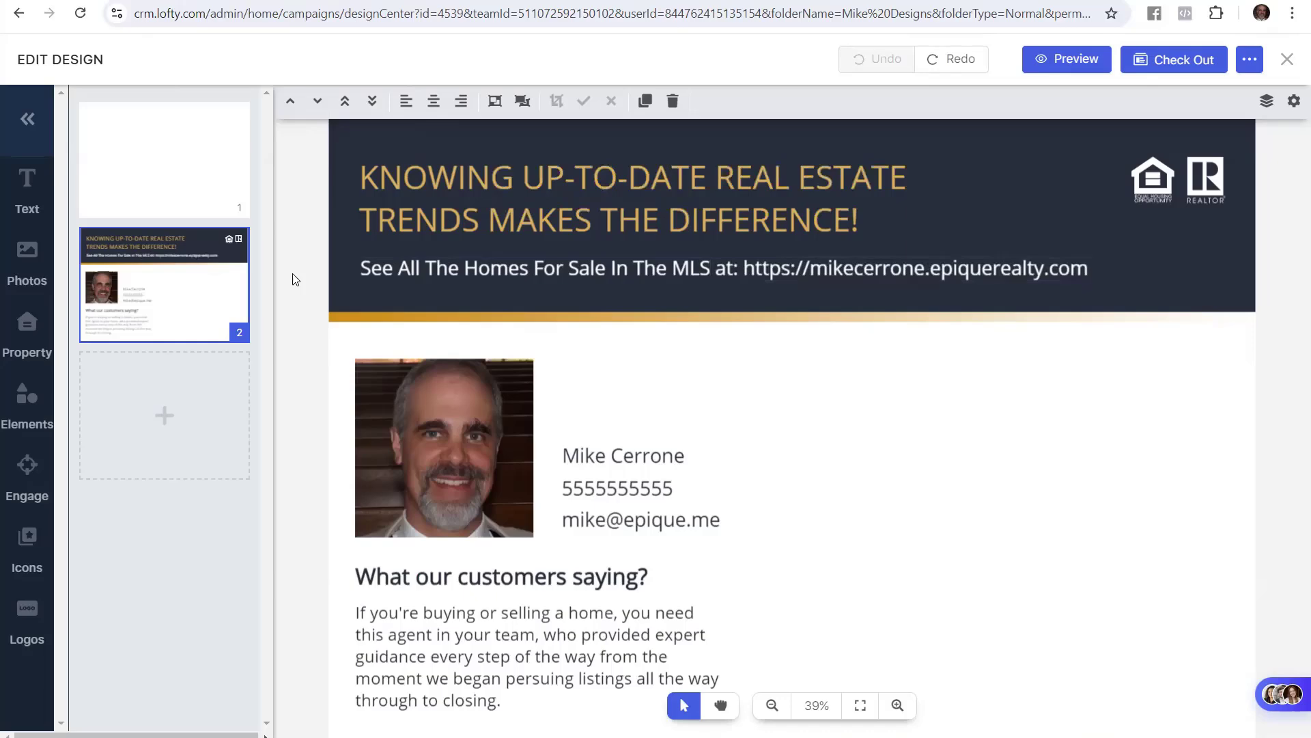
pyautogui.hotkey('alt', 'Tab')
# Highlight the guide's step about adding two contact lines to the right of the picture
pyautogui.click(553, 428)
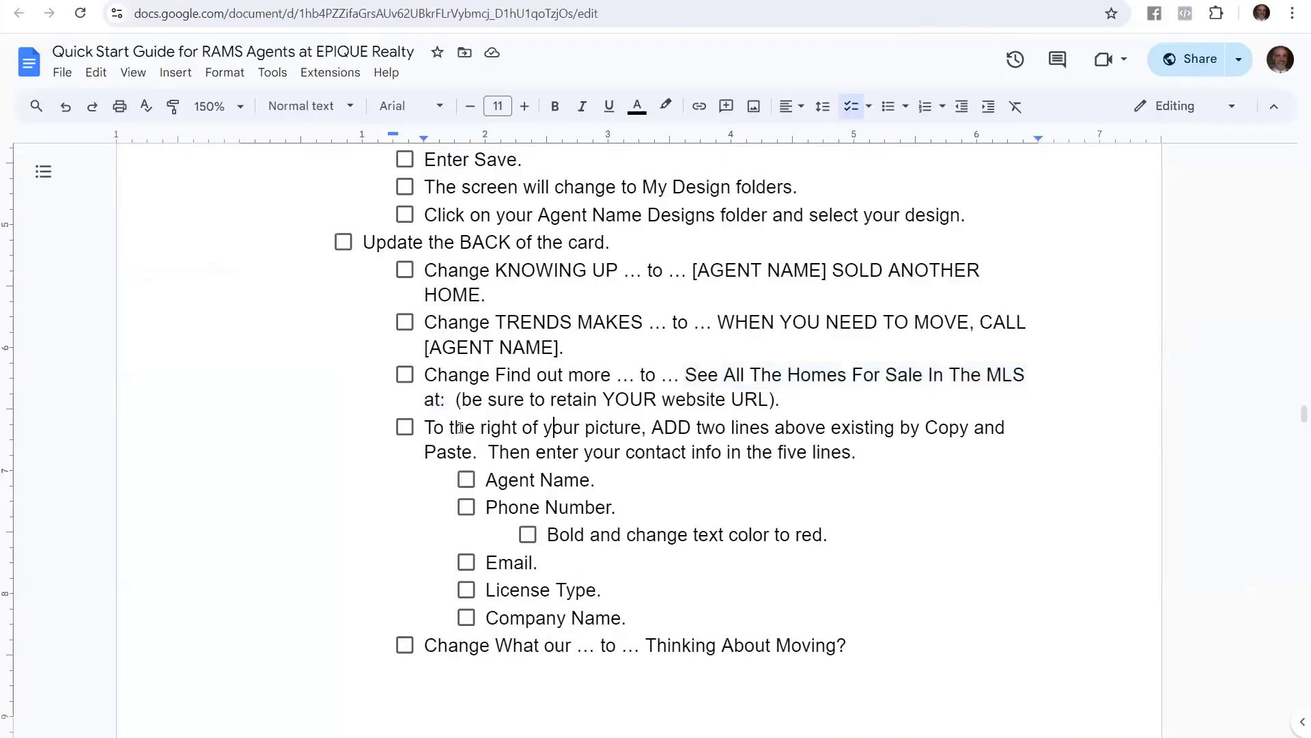
pyautogui.moveTo(425, 427); pyautogui.dragTo(947, 443)
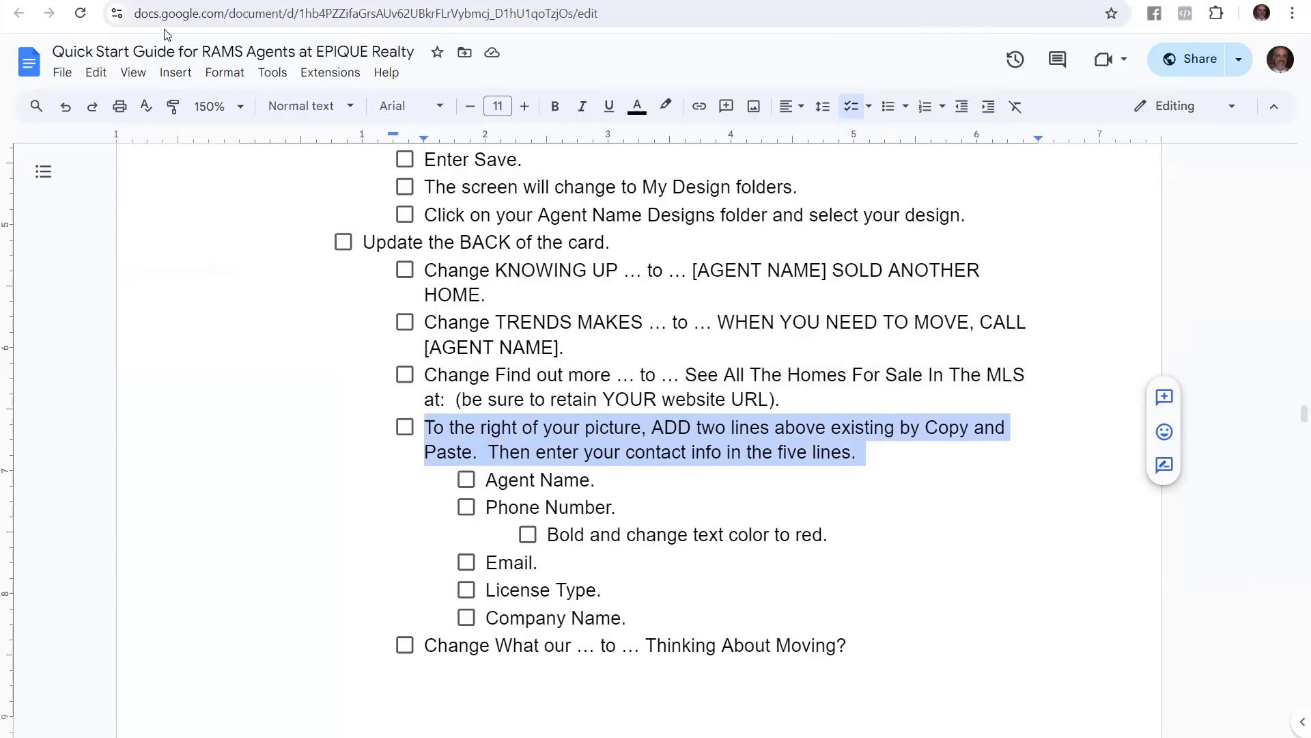
pyautogui.hotkey('ctrl', 'Tab')
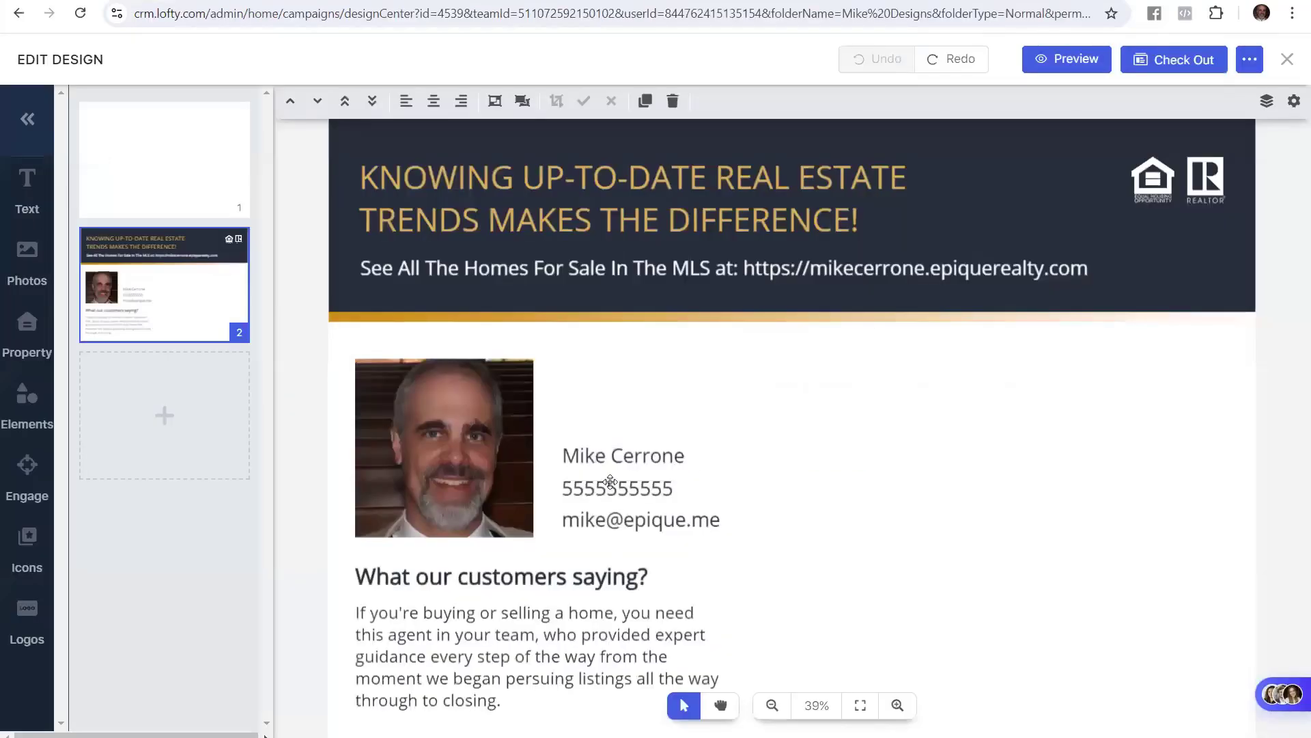
# Select the agent's name and phone number lines together and duplicate them
pyautogui.click(610, 482)
pyautogui.click(680, 524)
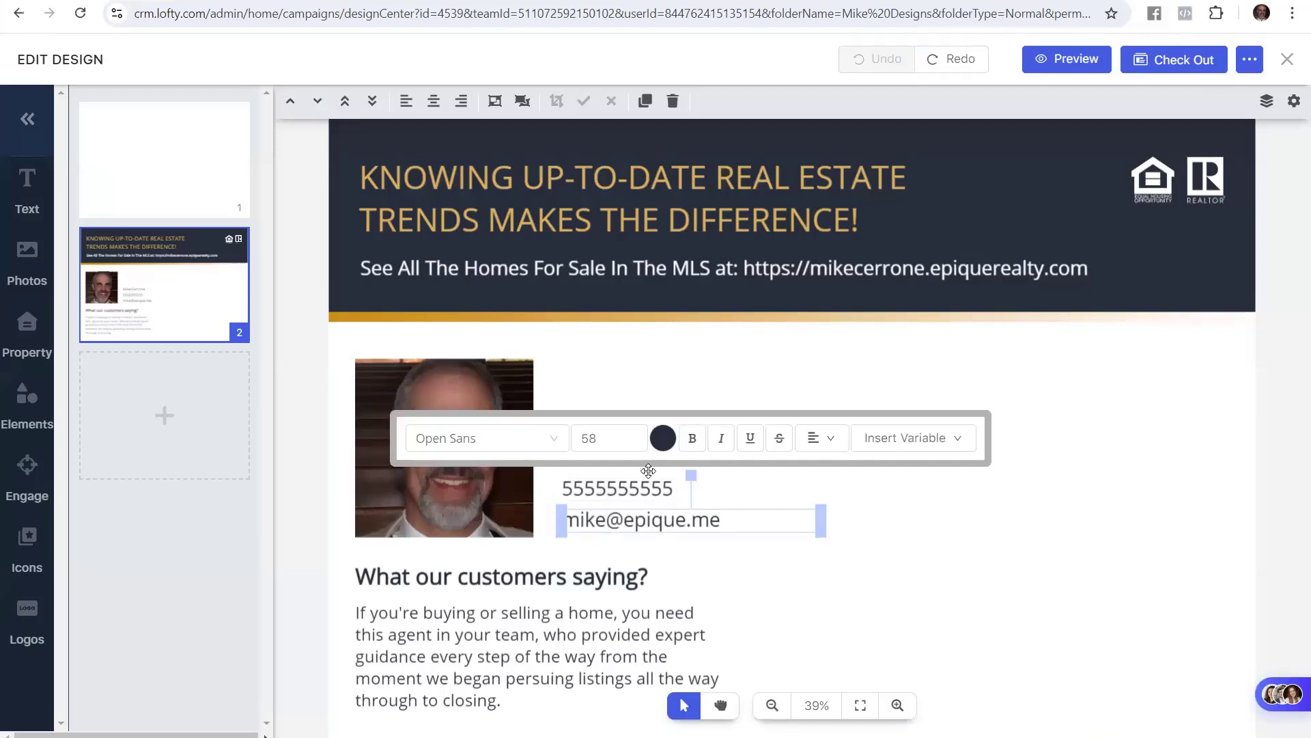
pyautogui.click(637, 486)
pyautogui.click(639, 461)
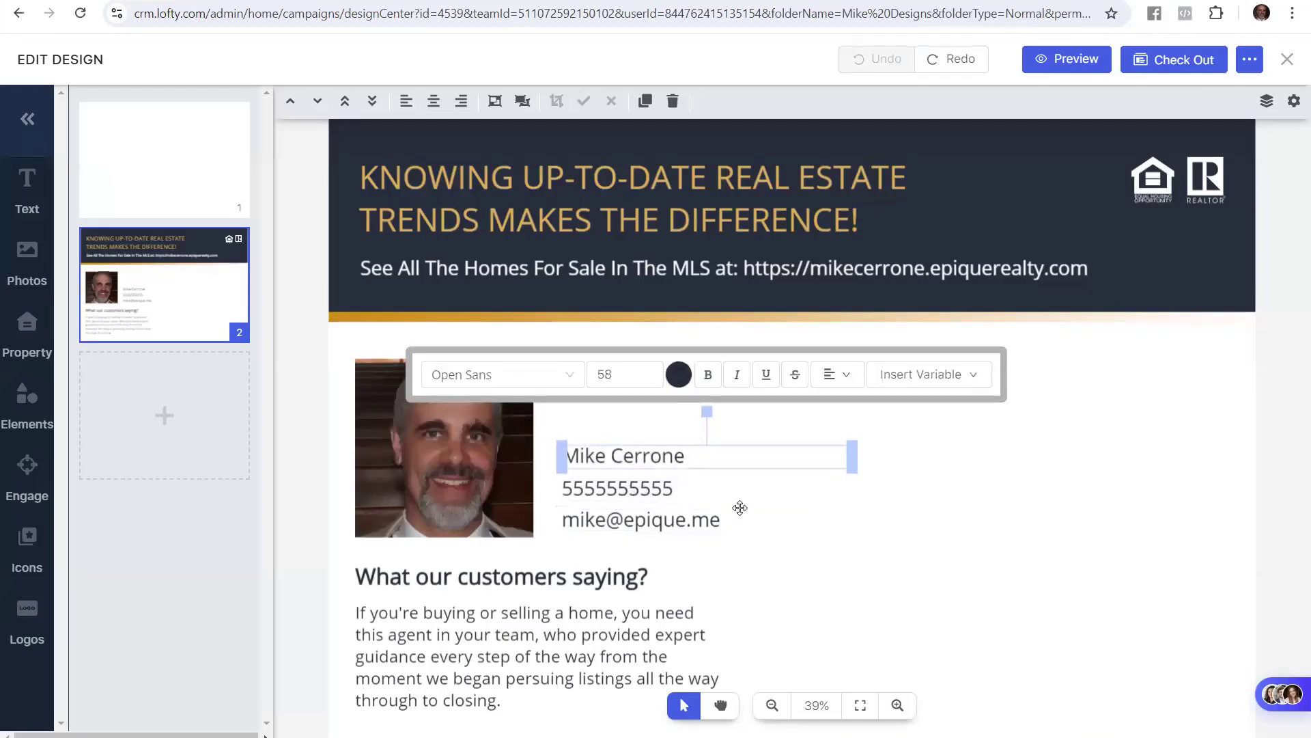
pyautogui.keyDown('shift'); pyautogui.click(661, 489); pyautogui.keyUp('shift')
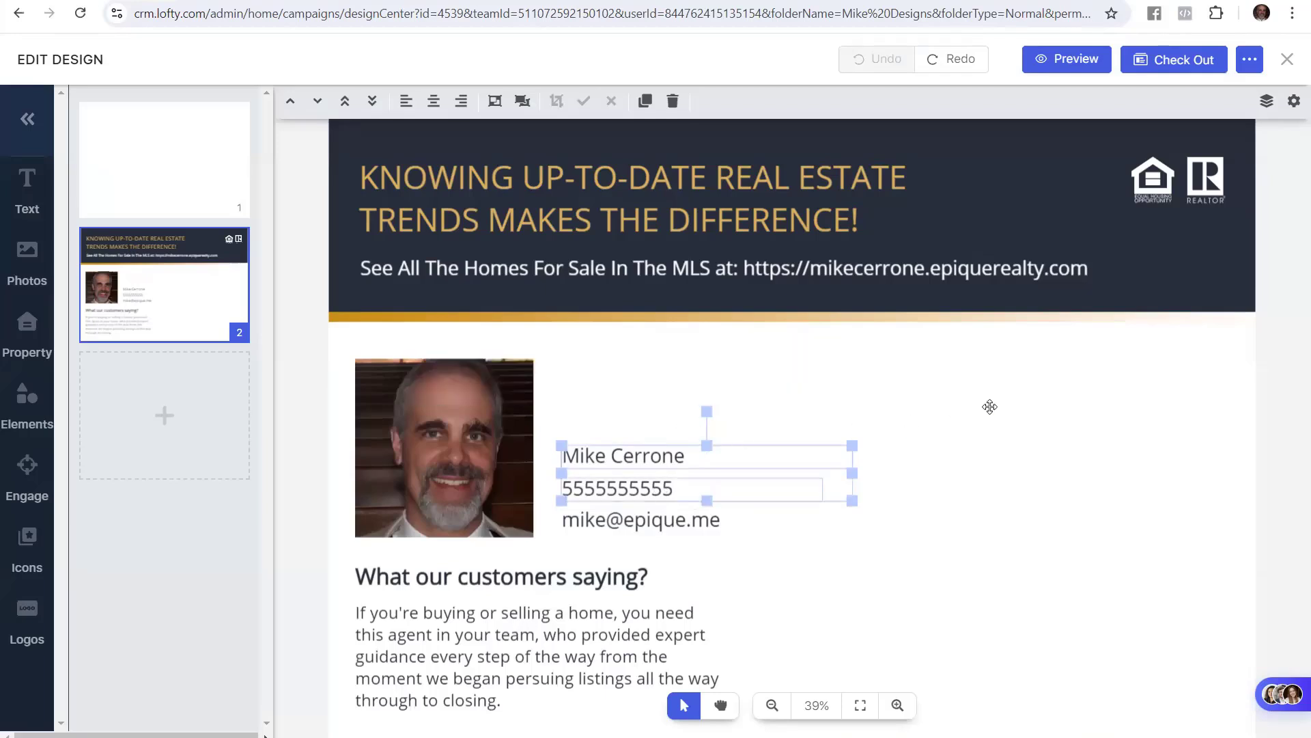
pyautogui.click(887, 434)
pyautogui.click(649, 459)
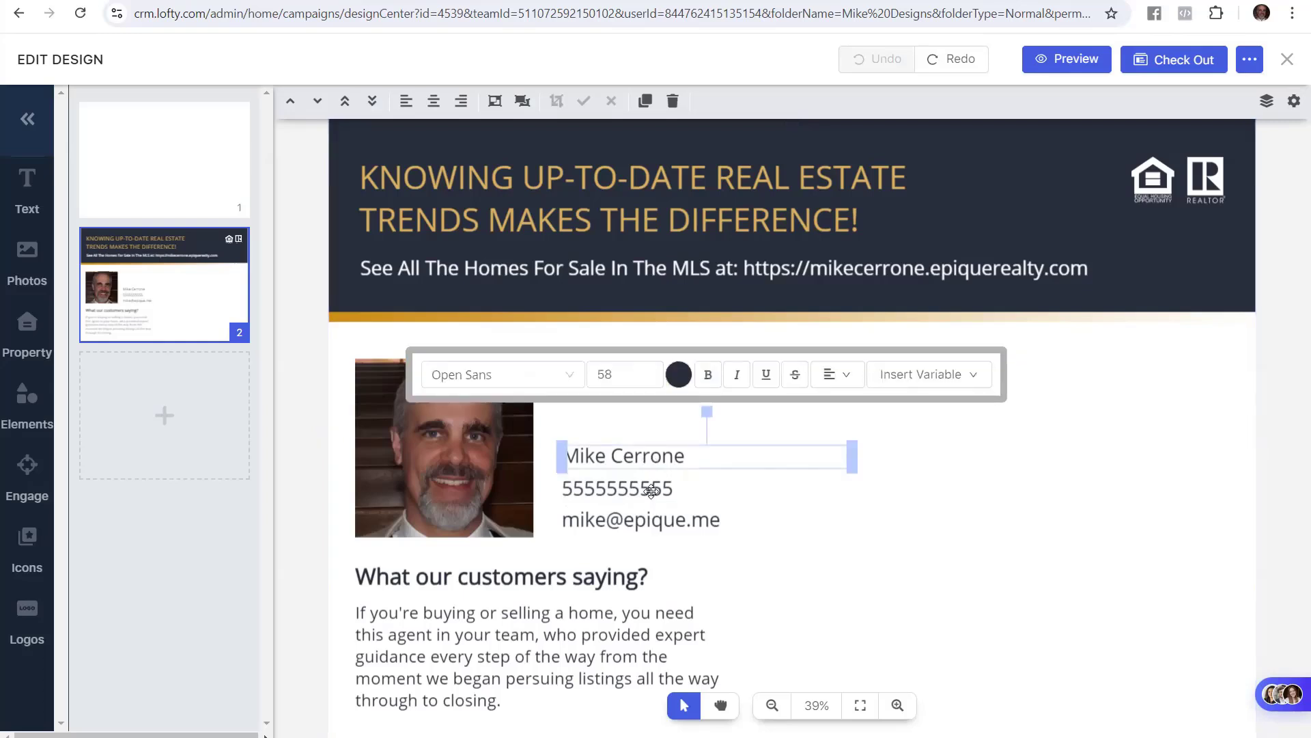
pyautogui.keyDown('shift'); pyautogui.click(651, 490); pyautogui.keyUp('shift')
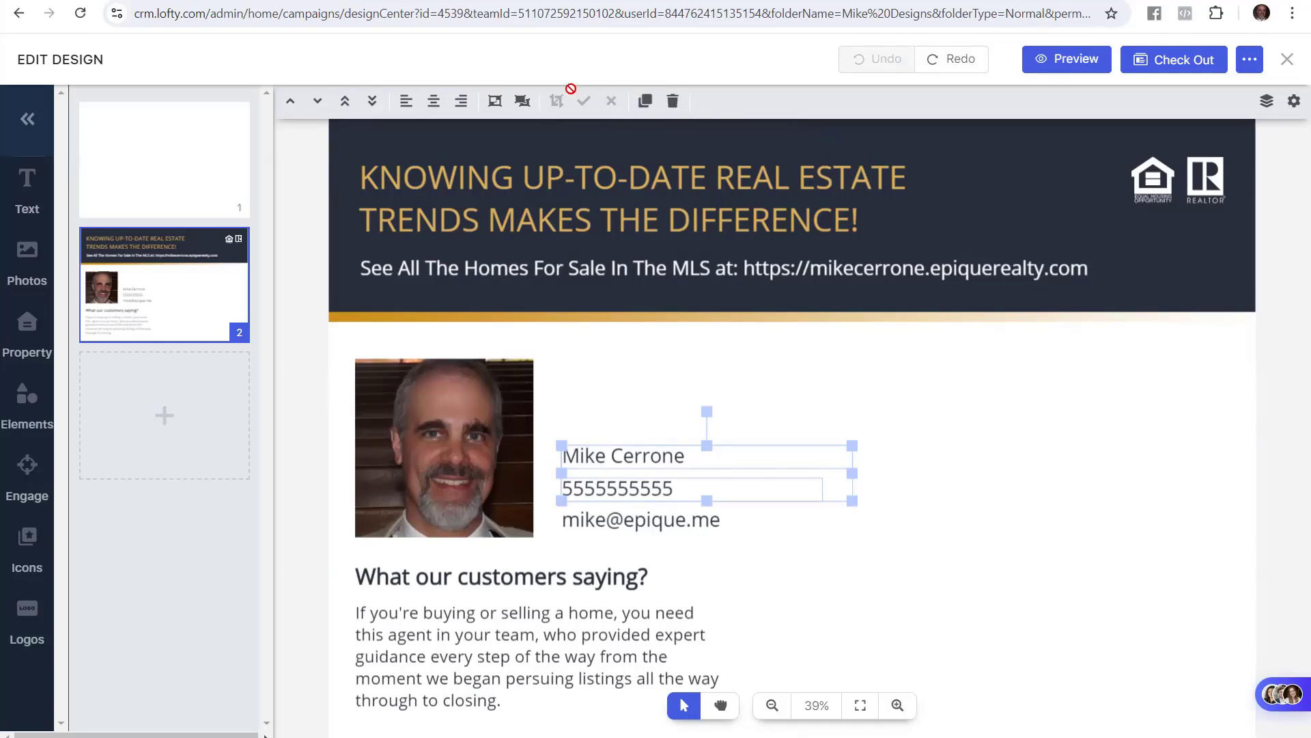
pyautogui.click(647, 102)
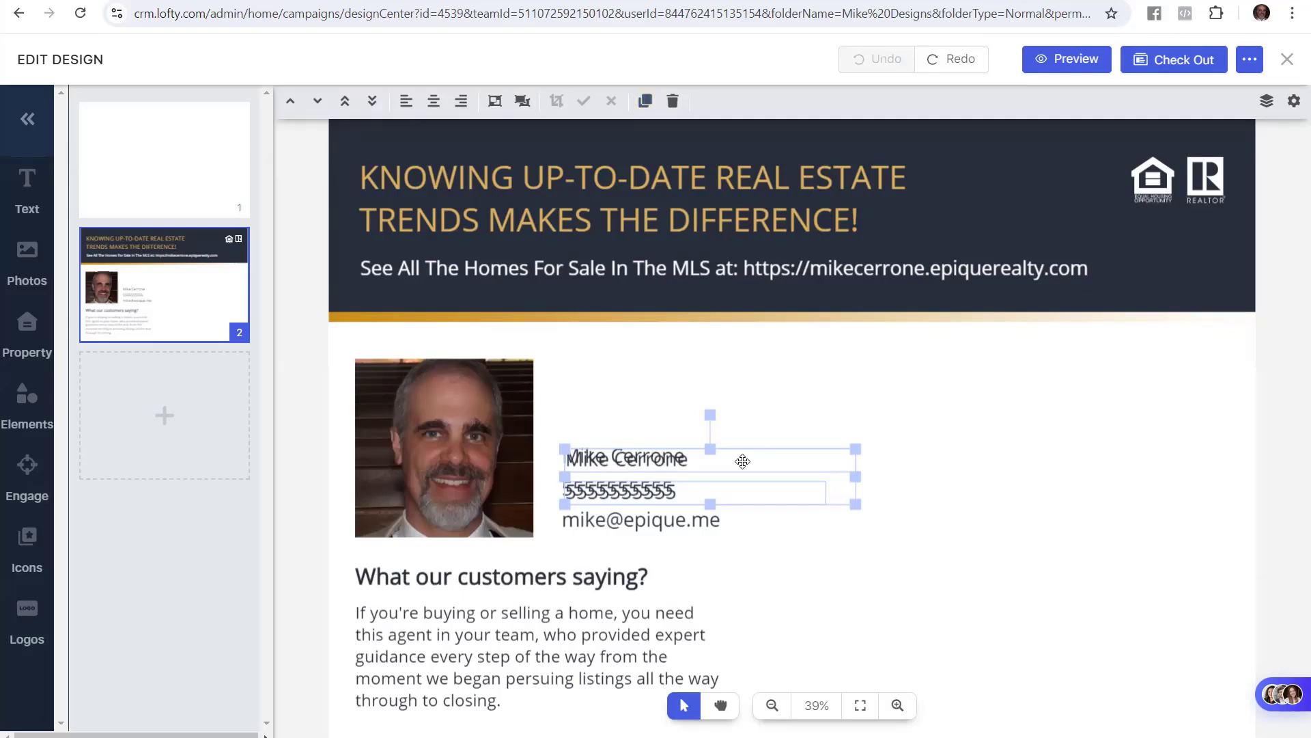
# Move the duplicated name and phone lines up to sit directly above the originals
pyautogui.moveTo(744, 445); pyautogui.dragTo(739, 390)
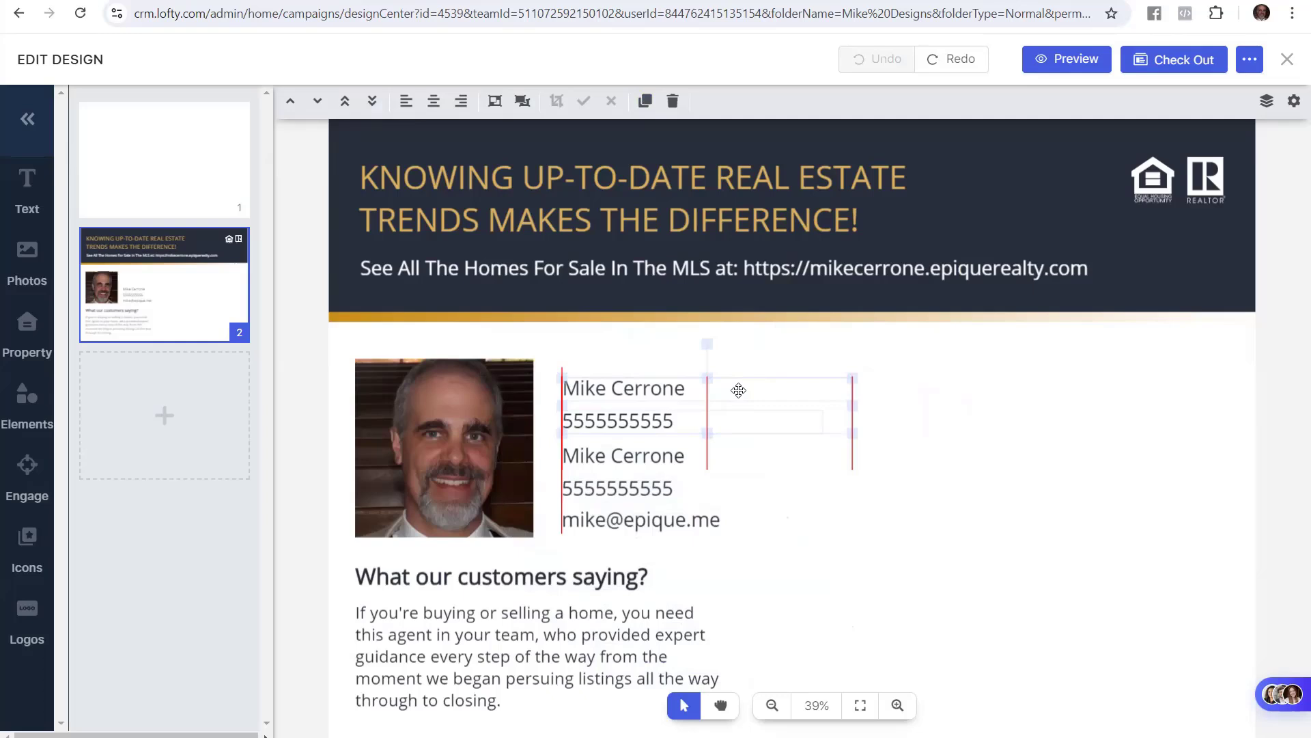
pyautogui.moveTo(739, 390); pyautogui.dragTo(739, 390)
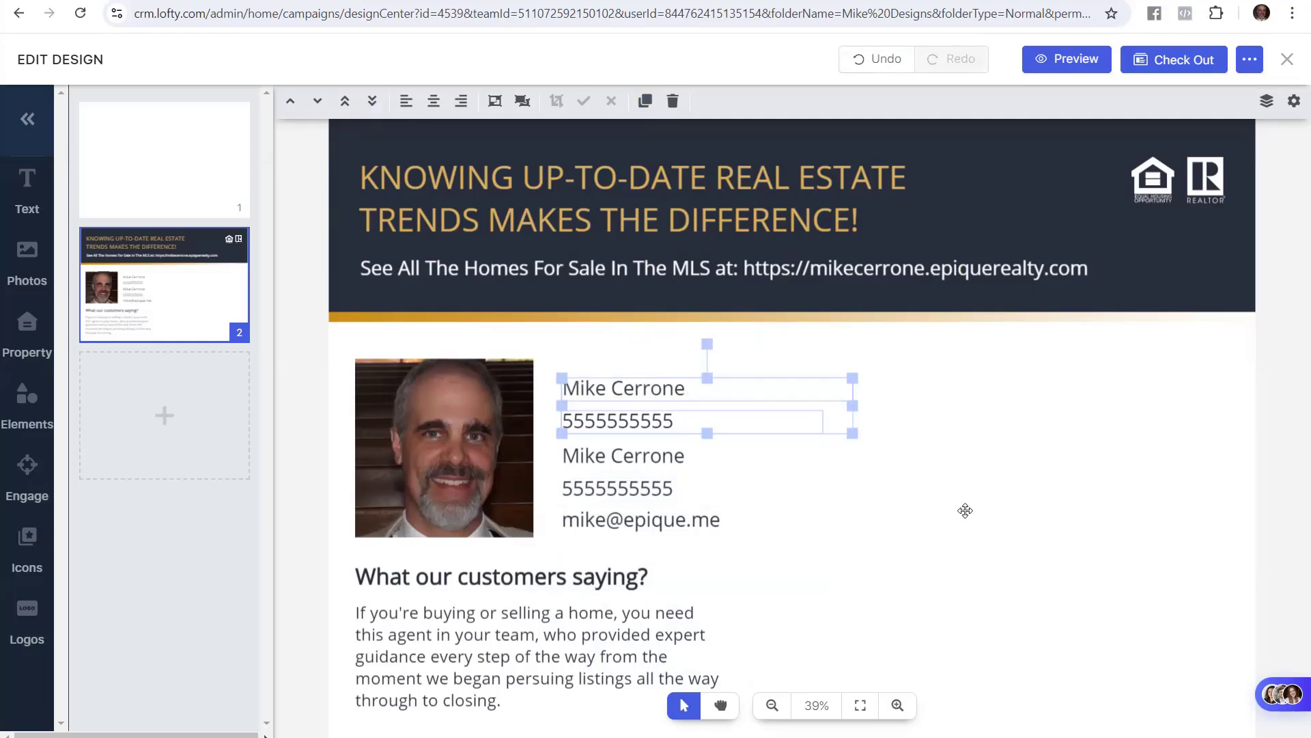
pyautogui.click(1068, 487)
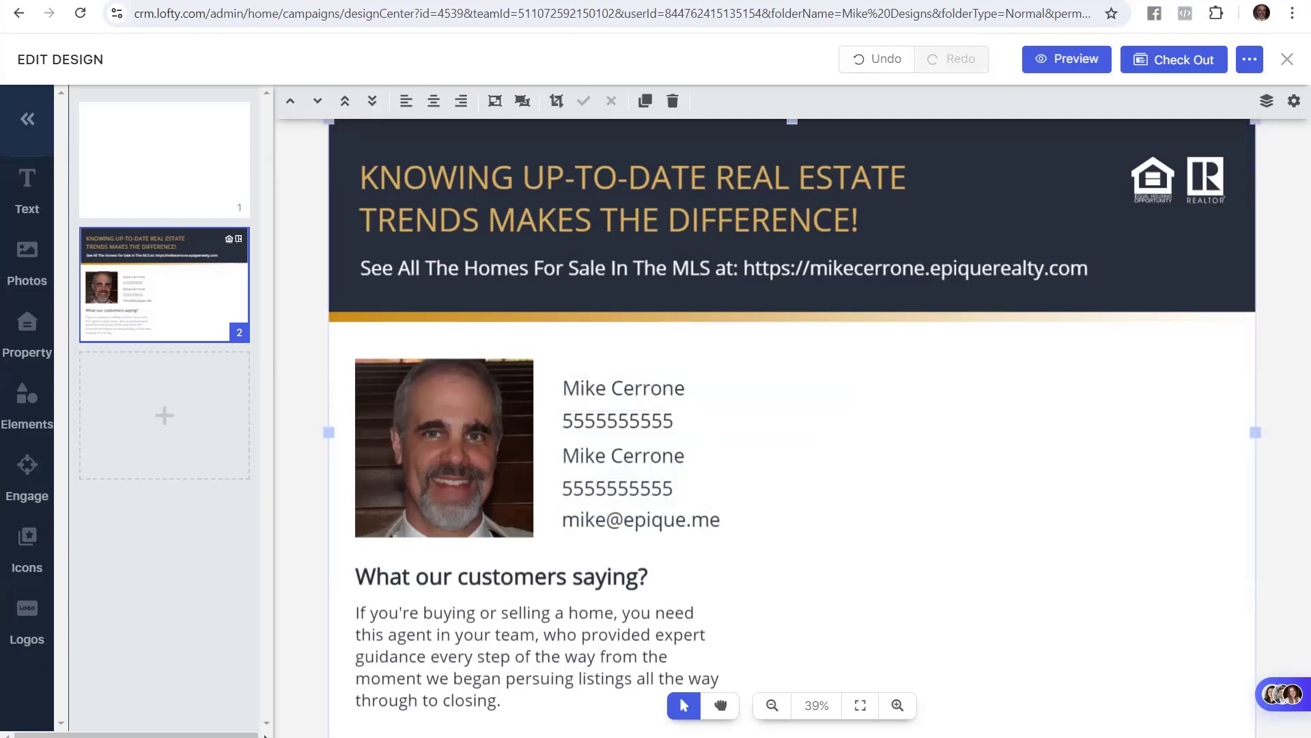
# Highlight the guide's Agent Name step and its bold, red phone number step
pyautogui.click(124, 0)
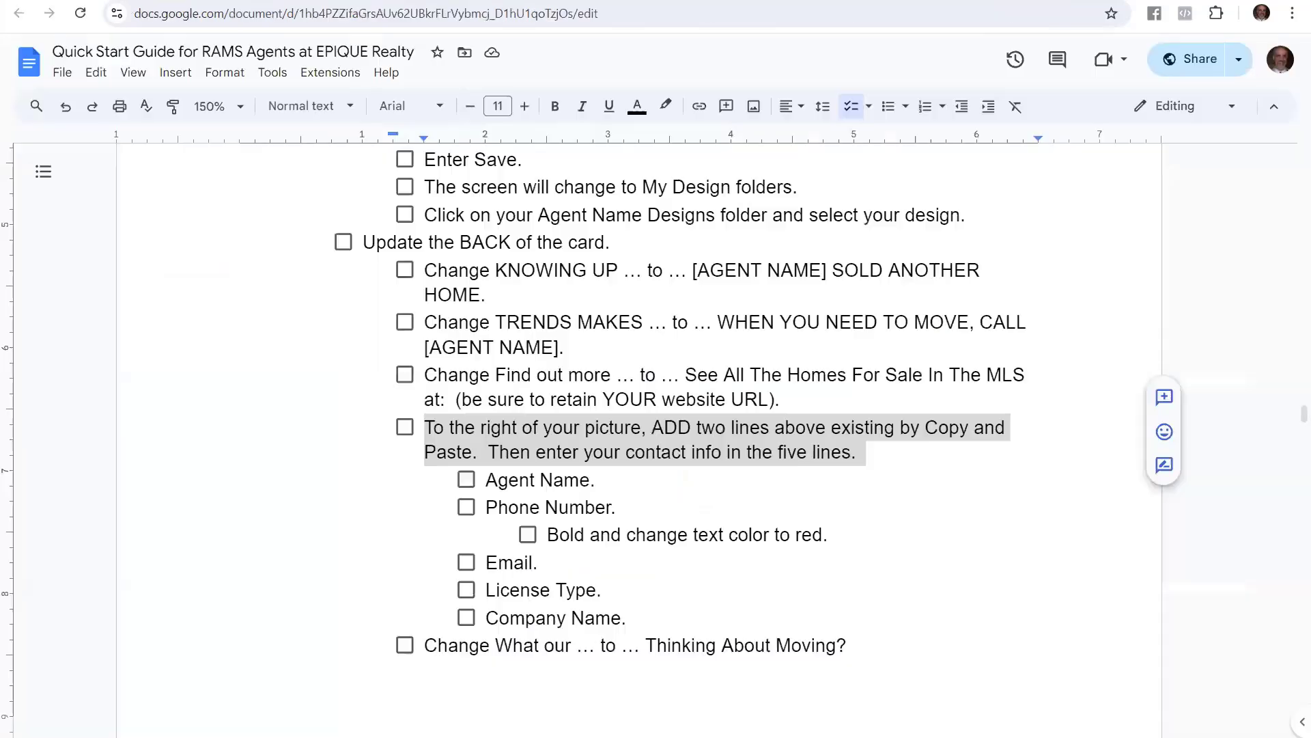
pyautogui.click(536, 473)
pyautogui.moveTo(493, 479); pyautogui.dragTo(611, 510)
pyautogui.moveTo(550, 539); pyautogui.dragTo(829, 536)
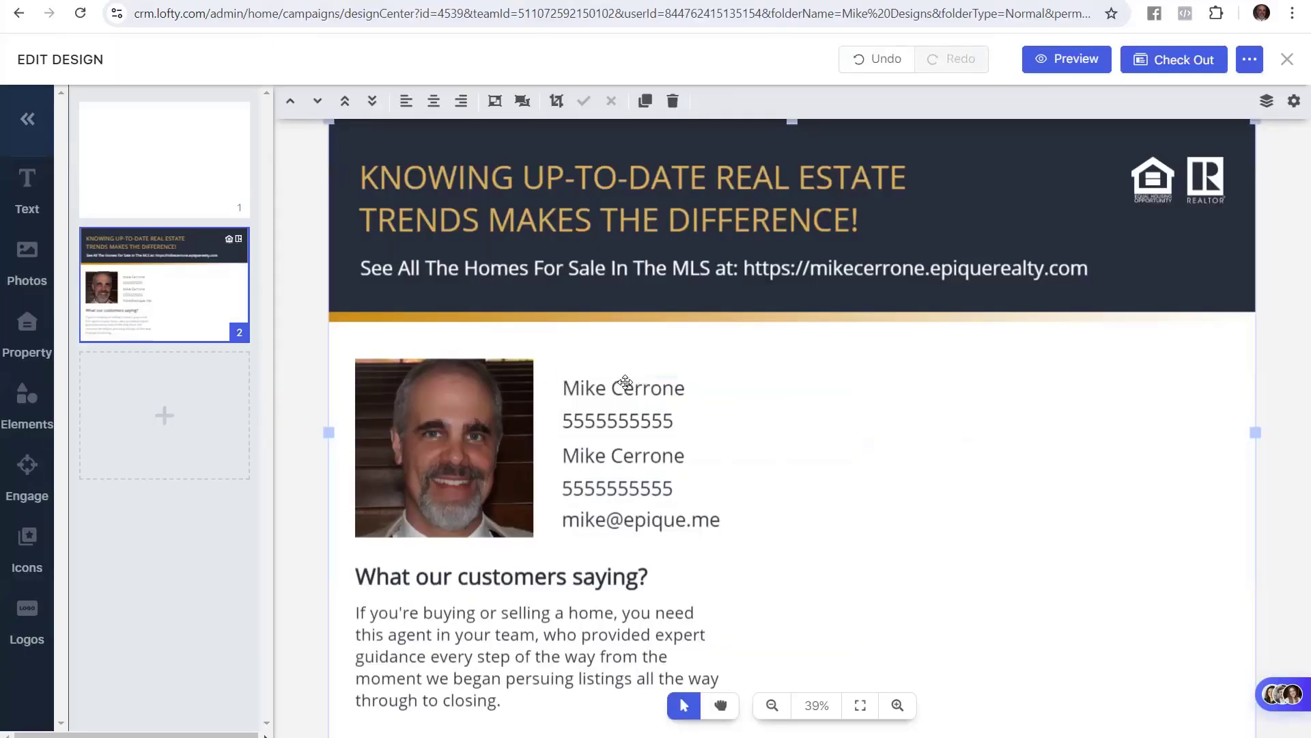
# Insert dashes between the digit groups of the upper phone number
pyautogui.click(626, 381)
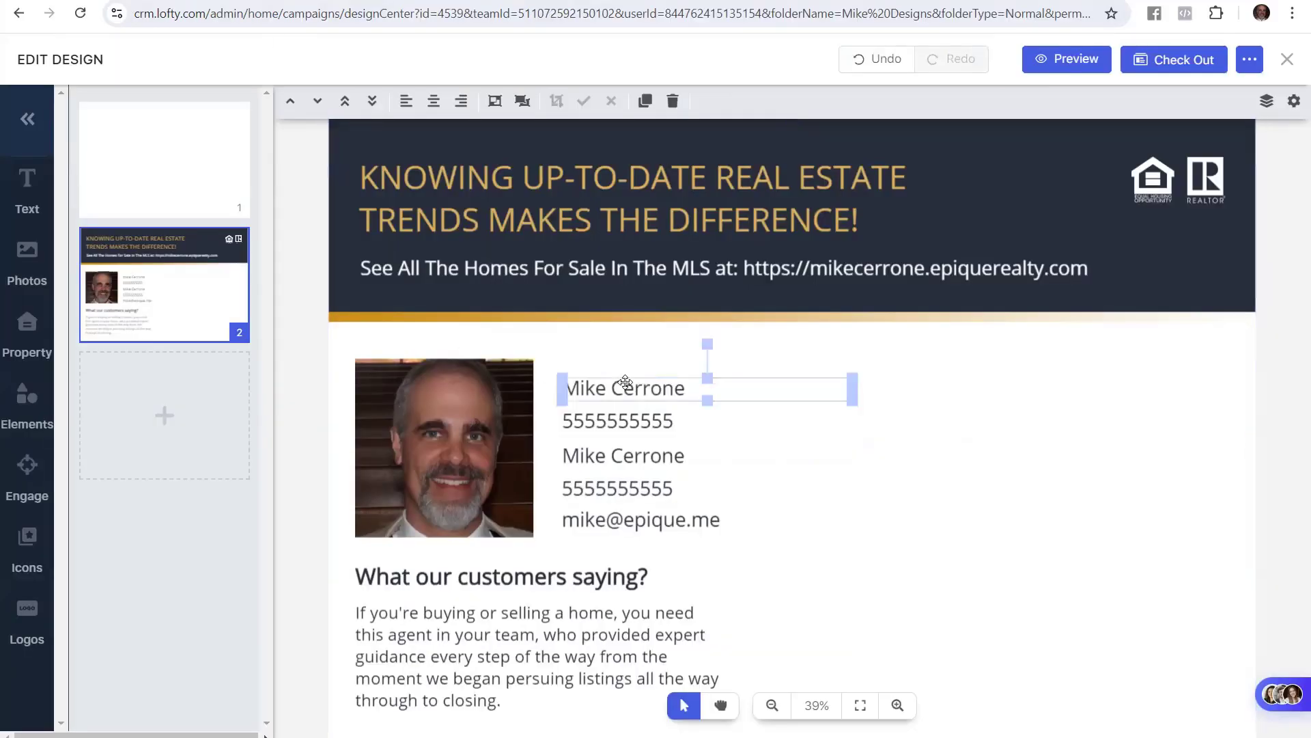
pyautogui.click(590, 382)
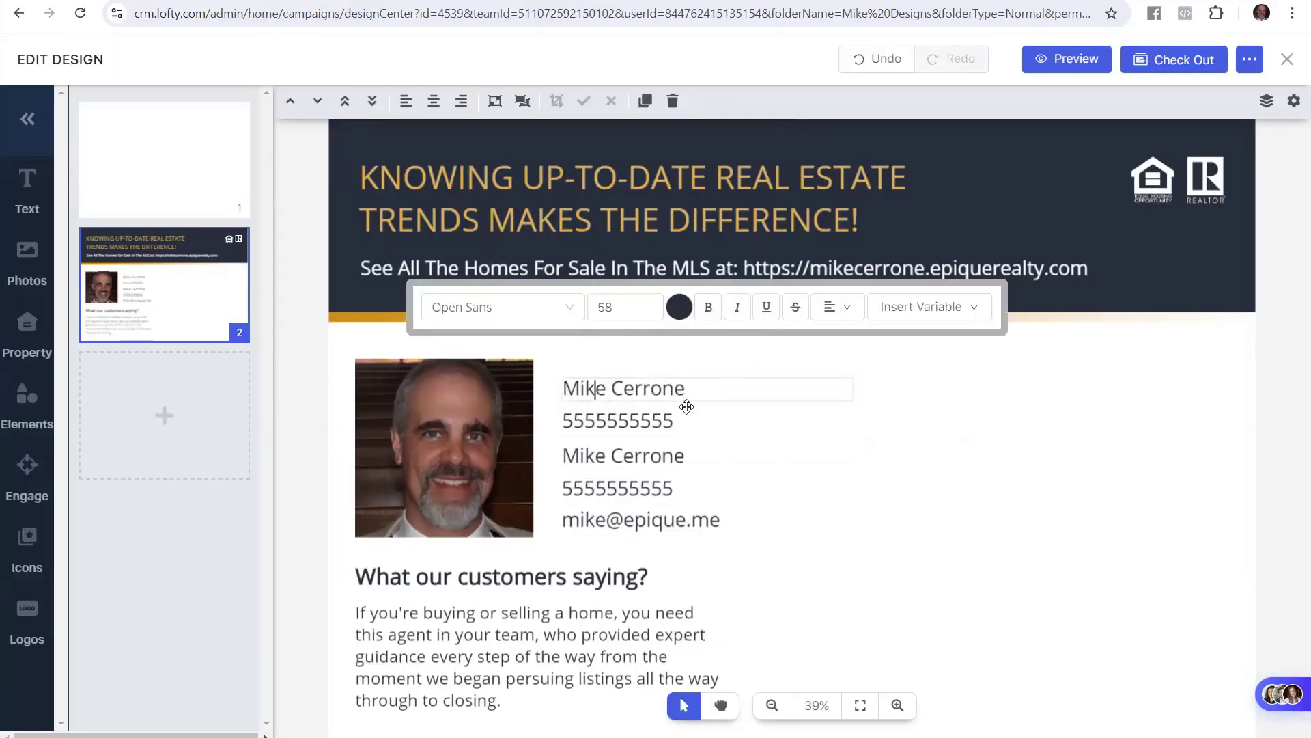
pyautogui.click(611, 427)
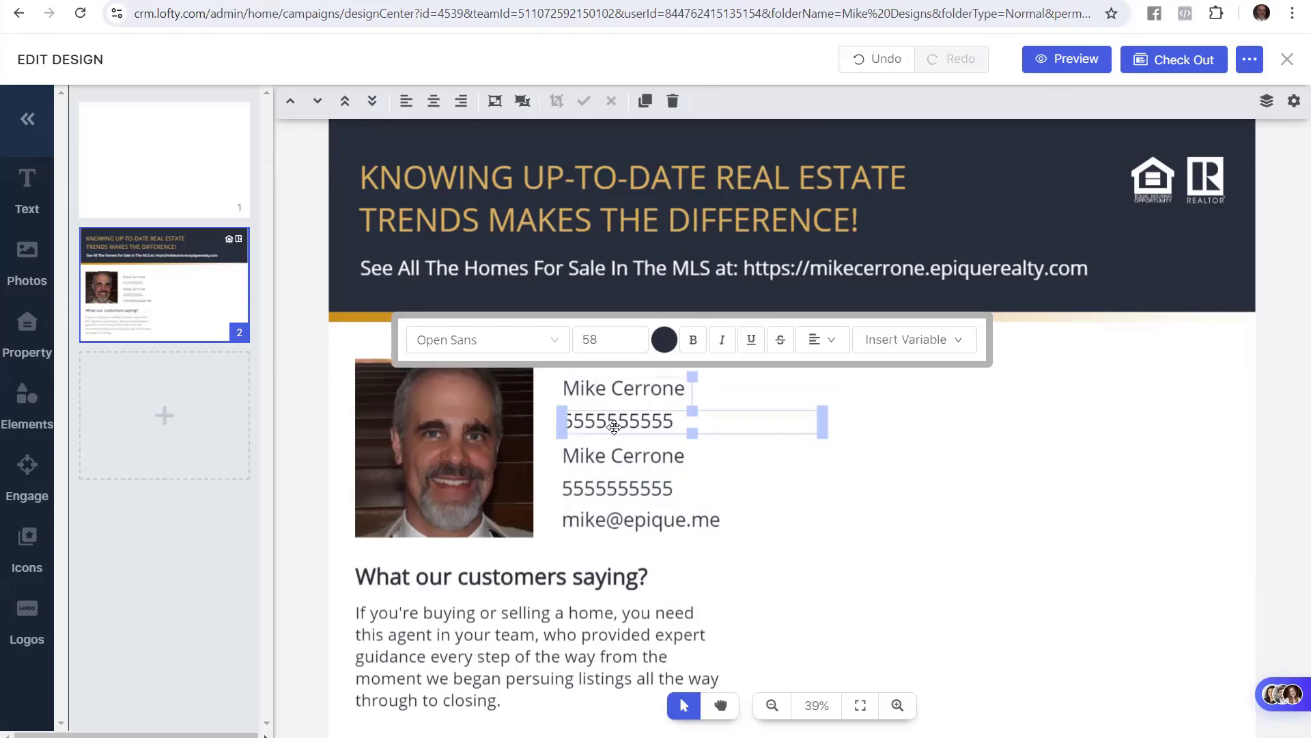
pyautogui.click(615, 425)
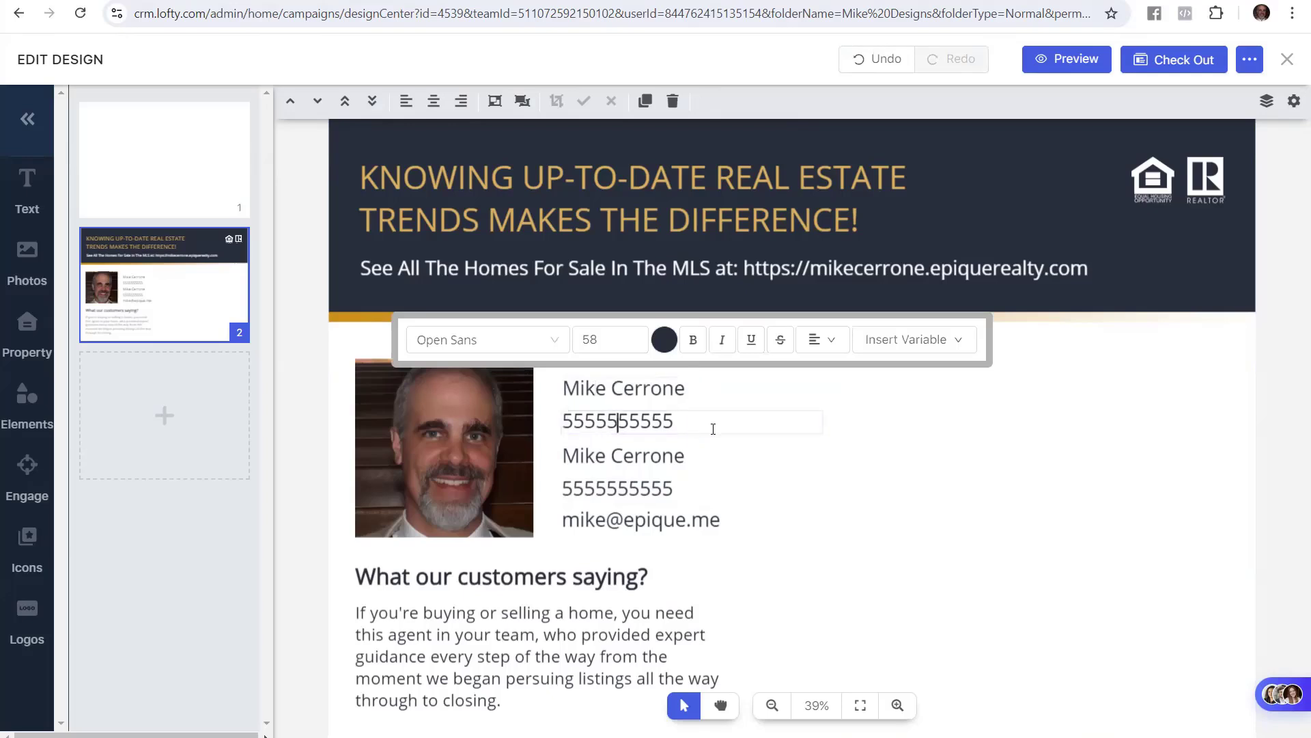
pyautogui.press('Left')
pyautogui.press('Left')
pyautogui.write('-')
pyautogui.press('Right')
pyautogui.press('Right')
pyautogui.press('Right')
pyautogui.write('-')
# Make the upper phone number bold and red
pyautogui.moveTo(690, 421); pyautogui.dragTo(560, 421)
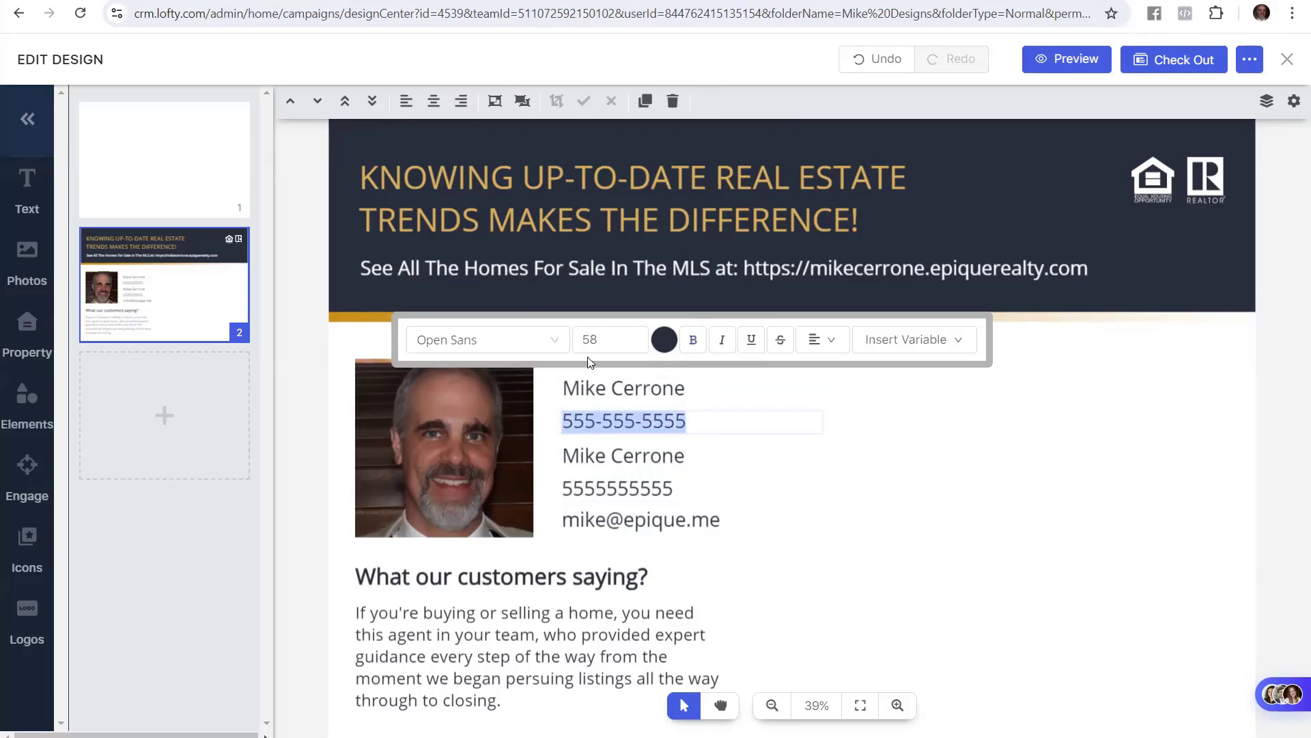
pyautogui.click(693, 339)
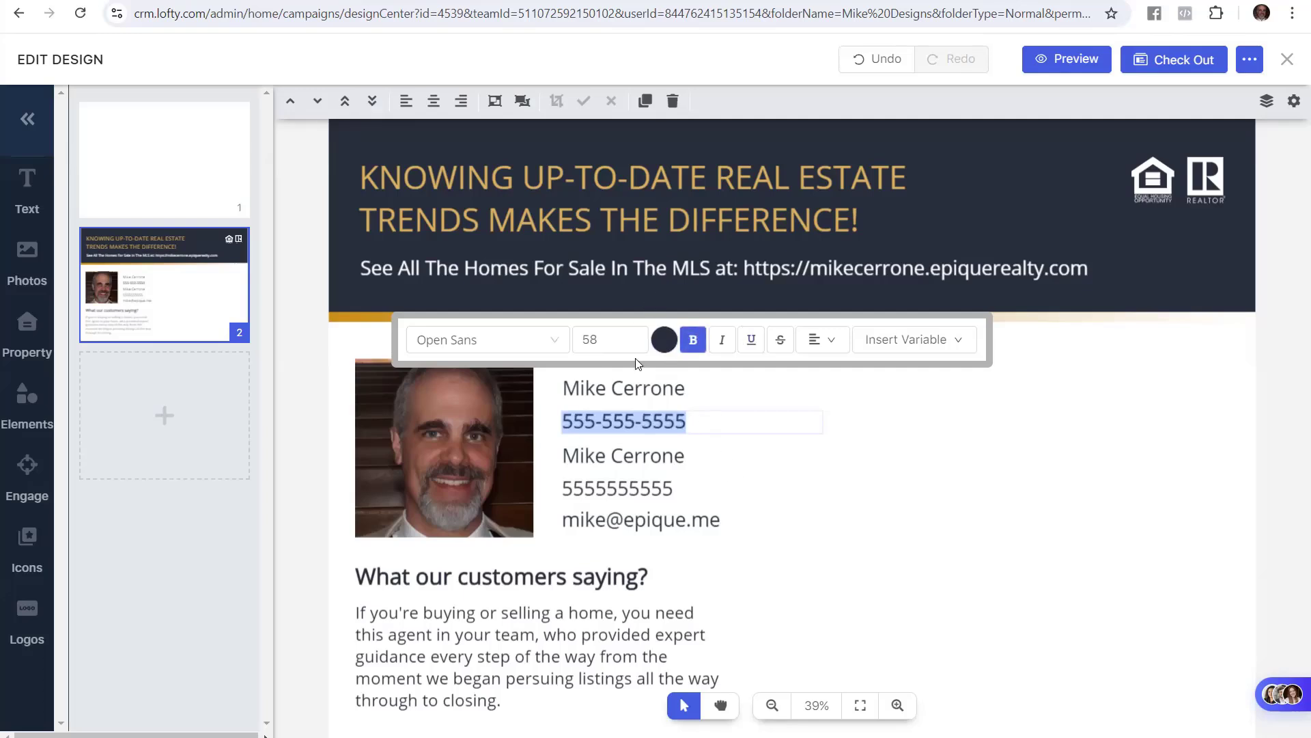
pyautogui.click(669, 347)
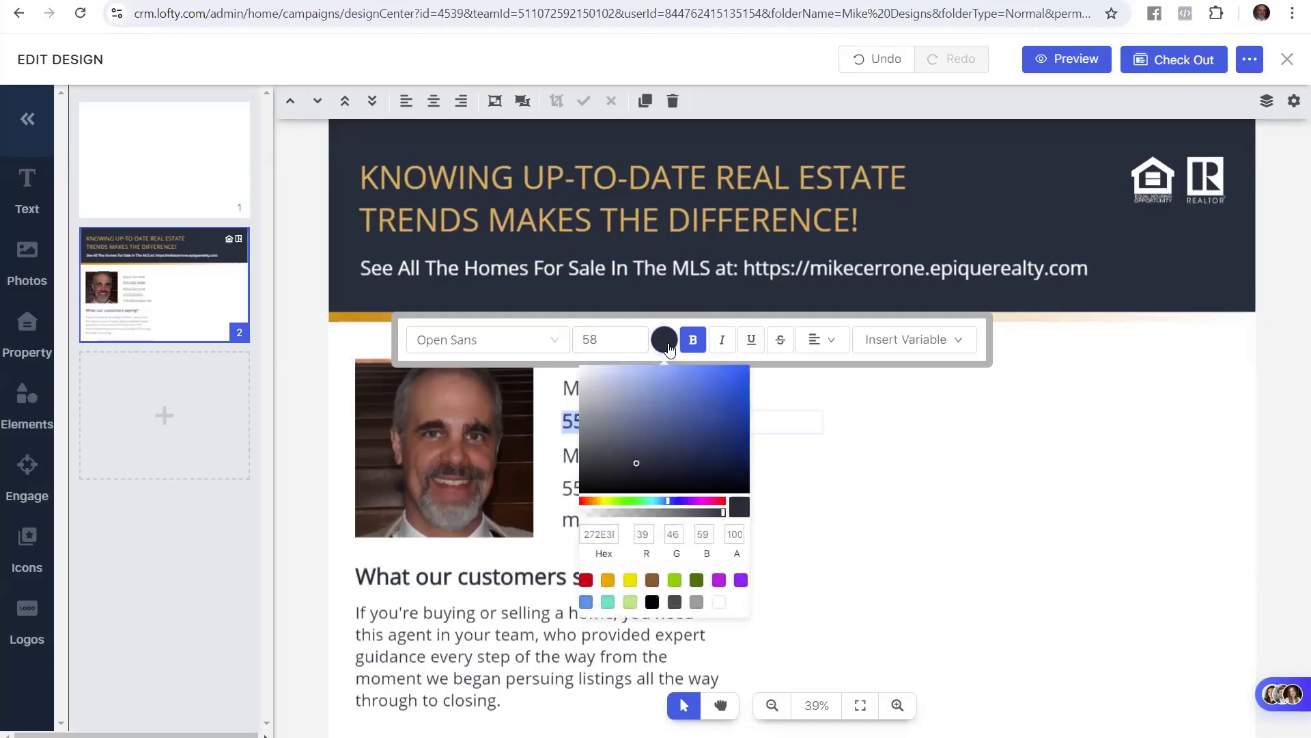
pyautogui.click(585, 580)
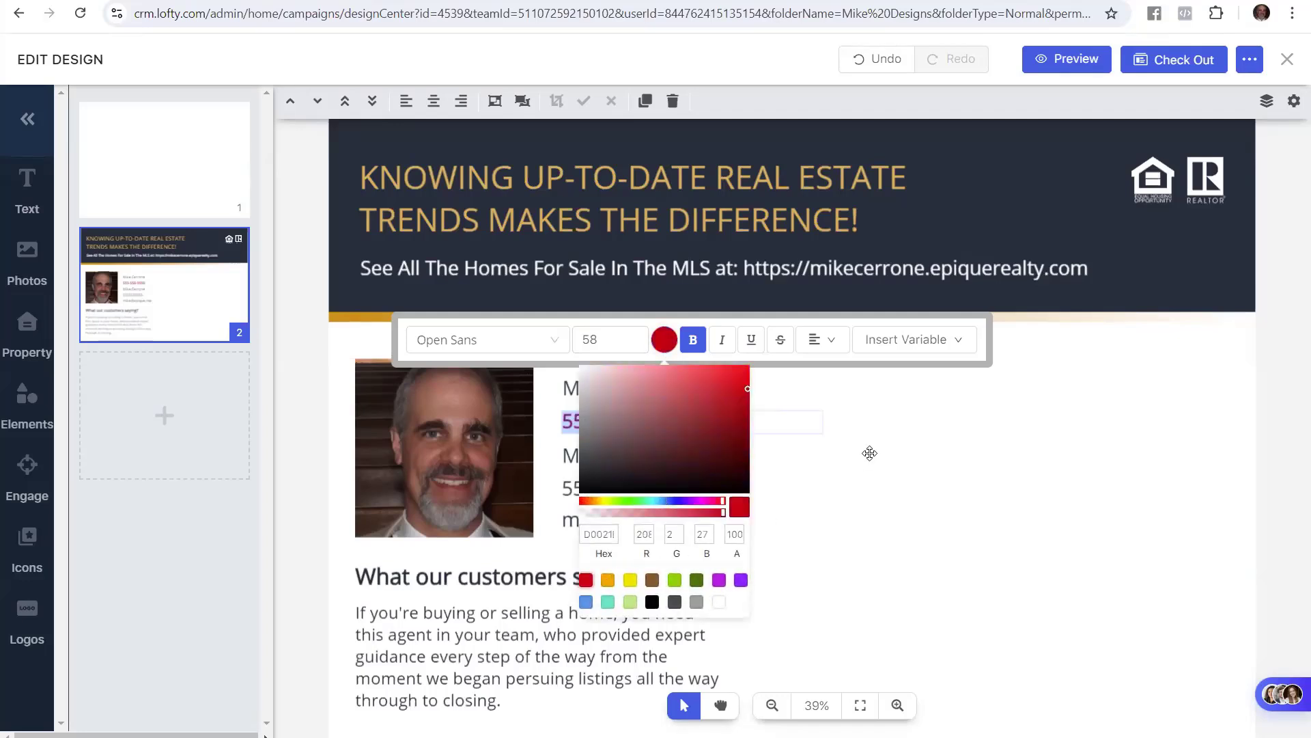
pyautogui.click(1112, 486)
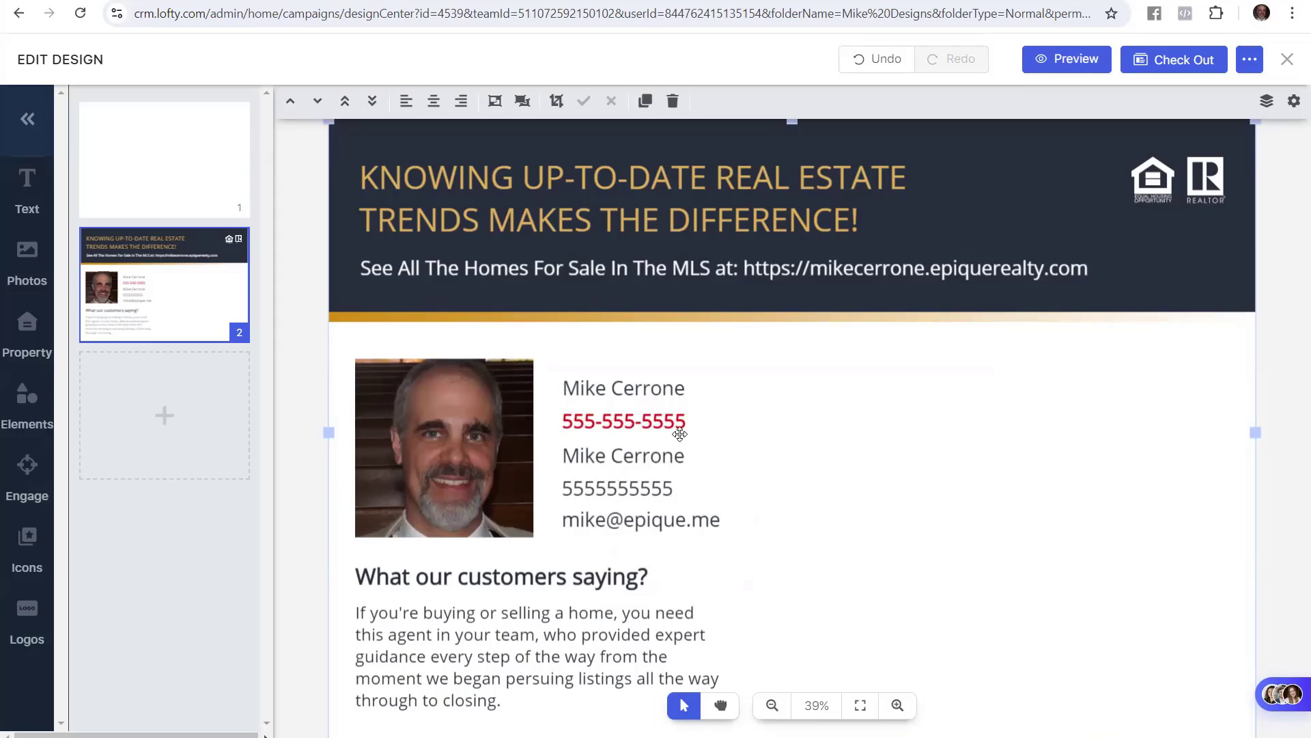
# Highlight the Email step in the Google Docs guide
pyautogui.click(205, 0)
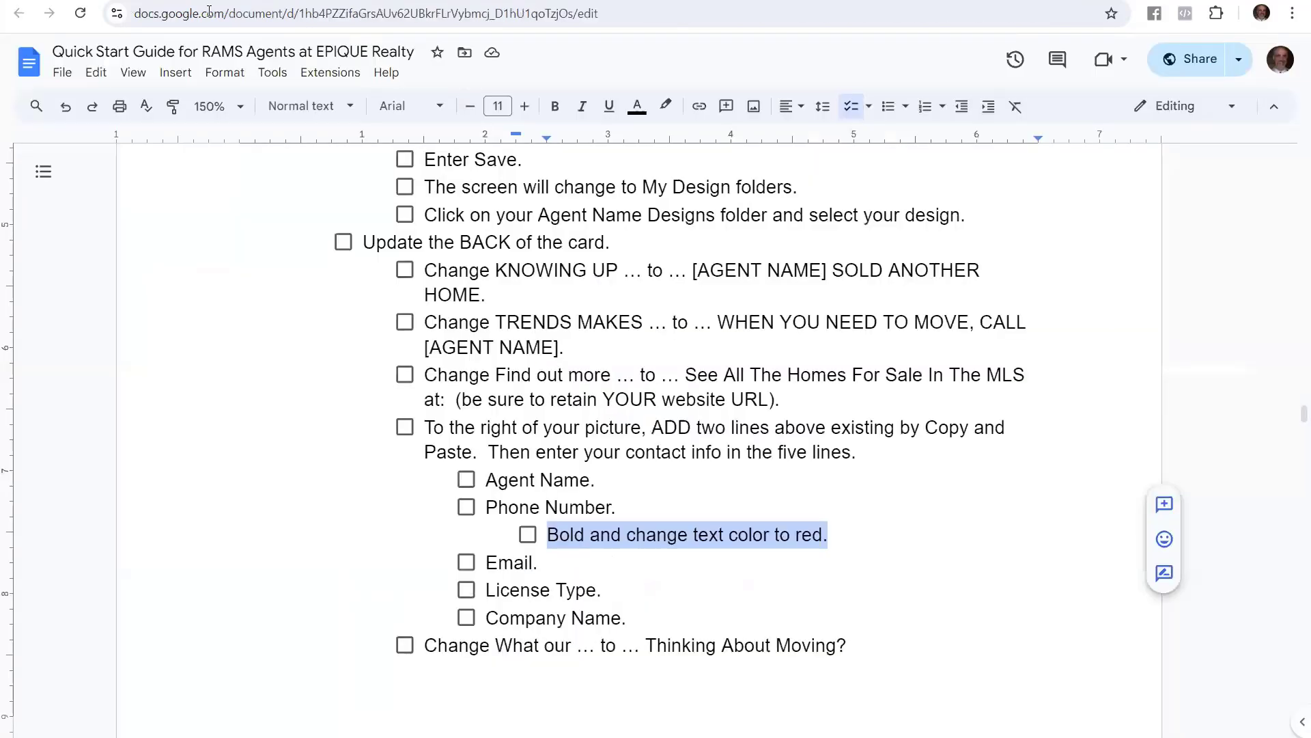
pyautogui.click(483, 562)
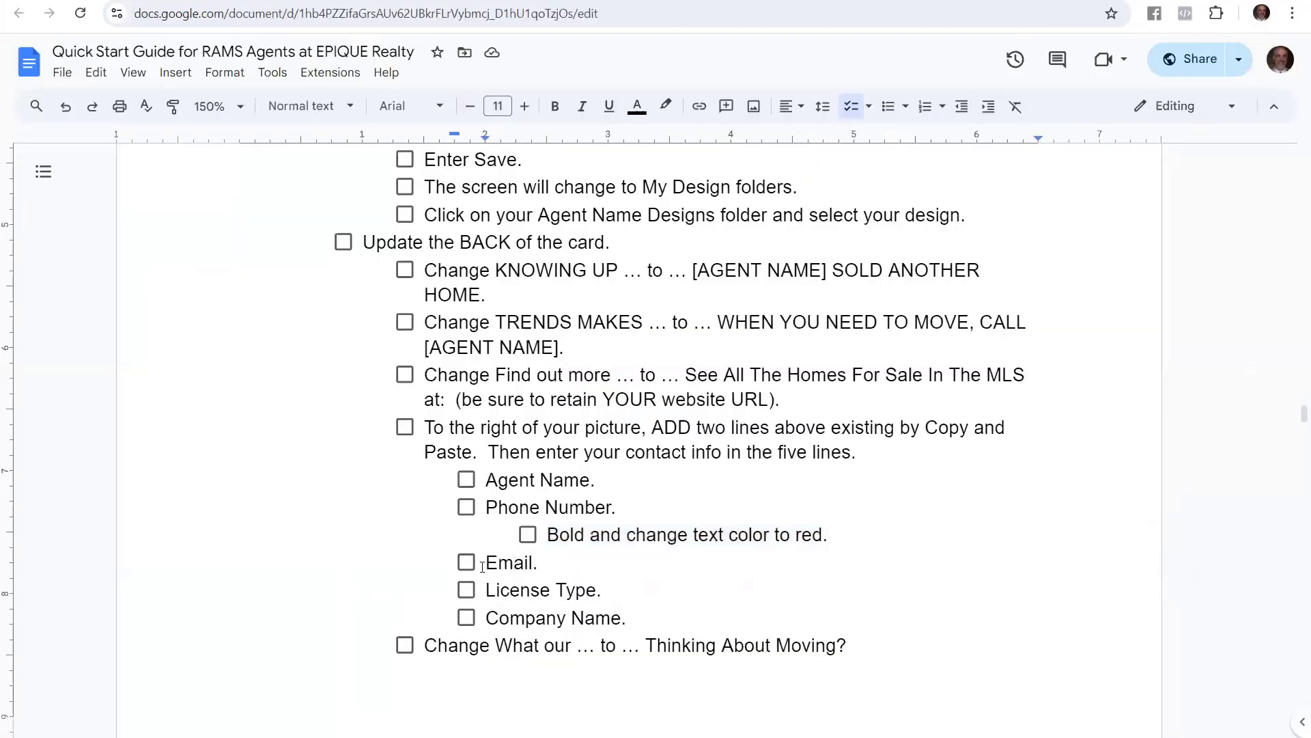
pyautogui.moveTo(485, 562); pyautogui.dragTo(535, 566)
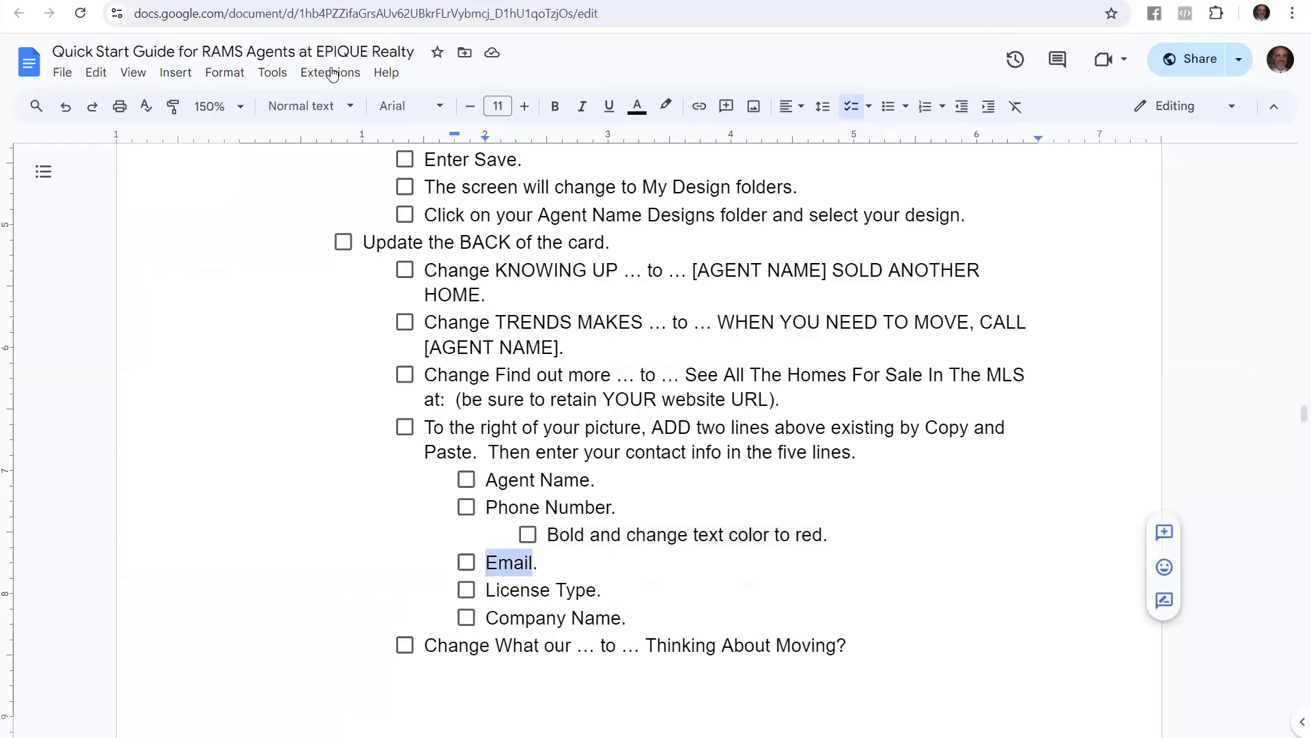
# Overwrite the lower duplicate name line with the agent's email address
pyautogui.click(300, 1)
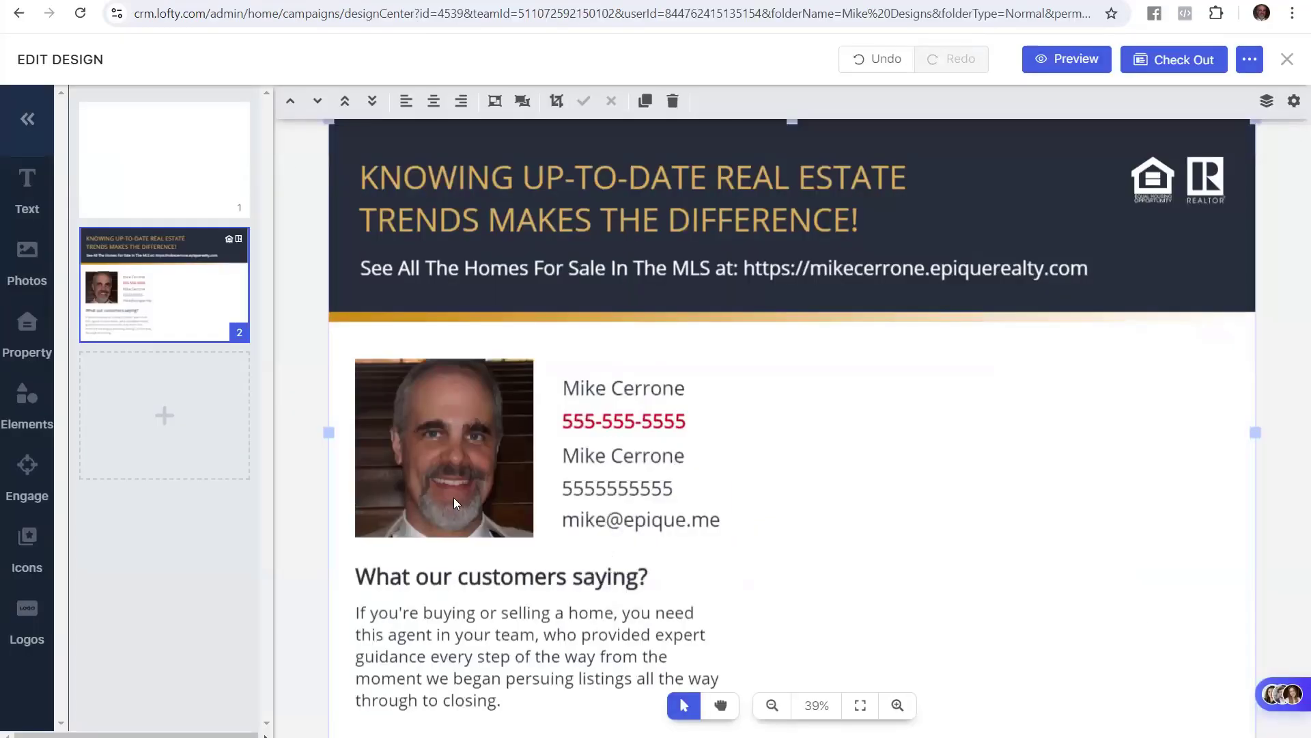
pyautogui.doubleClick(604, 455)
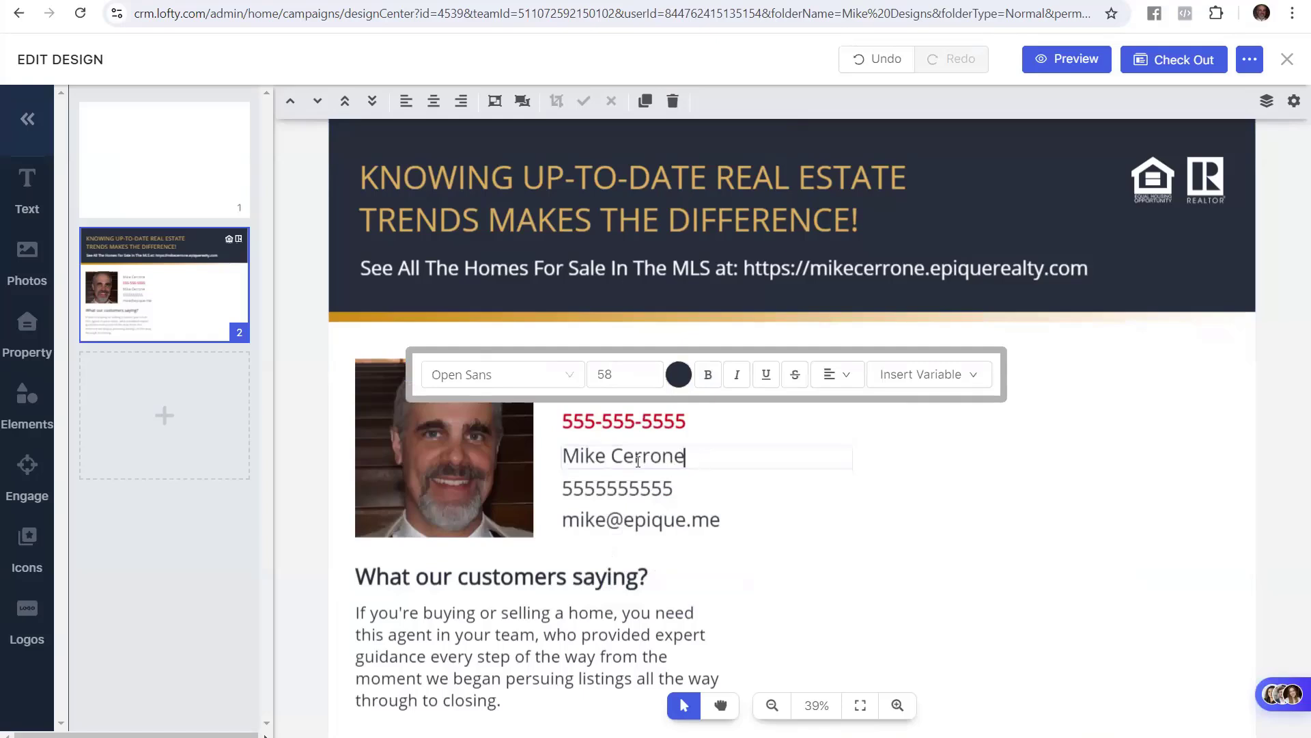
pyautogui.tripleClick(685, 456)
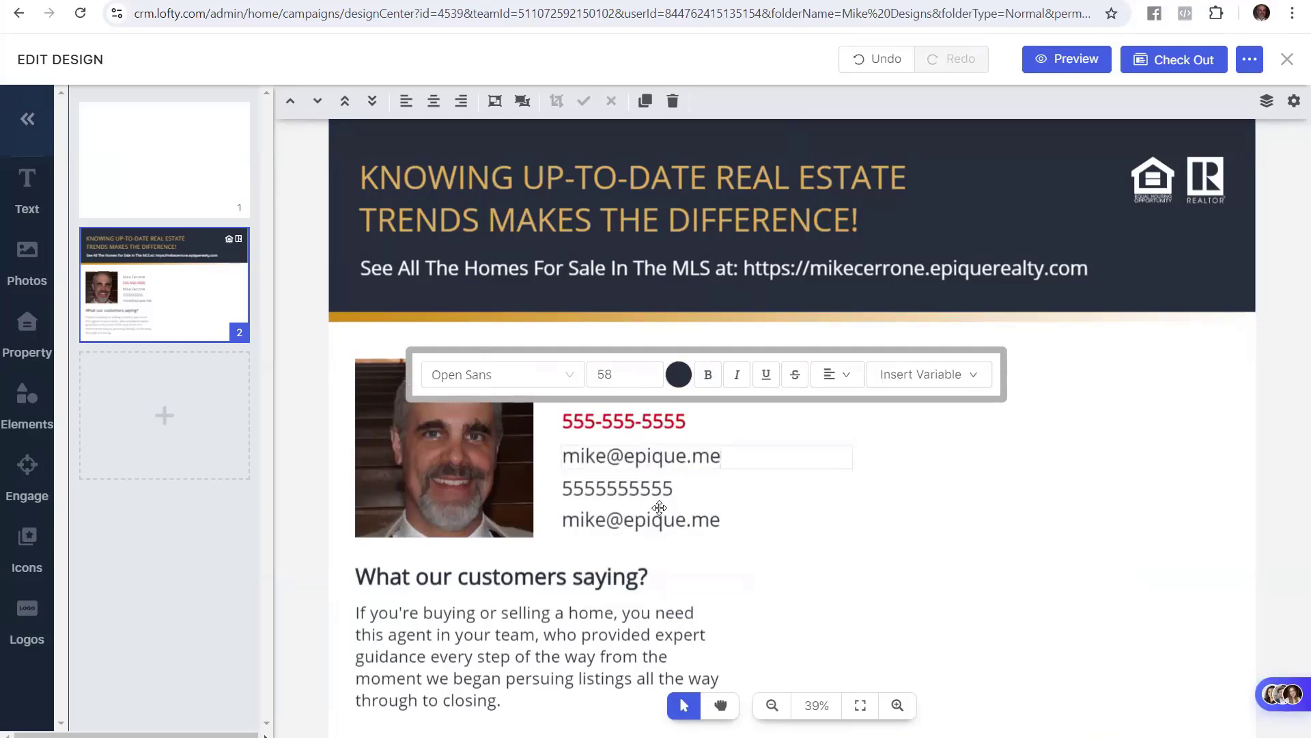
pyautogui.click(604, 496)
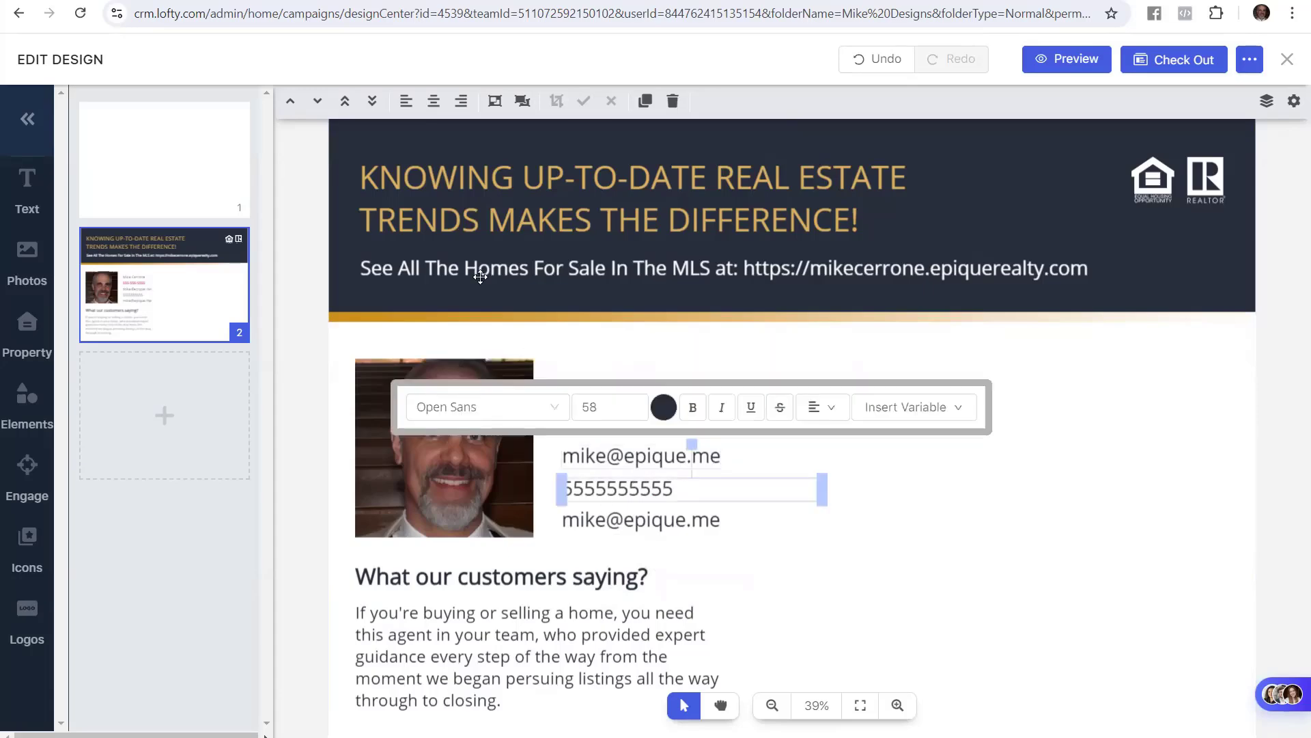
# Mark the License Type item in the setup guide
pyautogui.hotkey('ctrl', 'Tab')
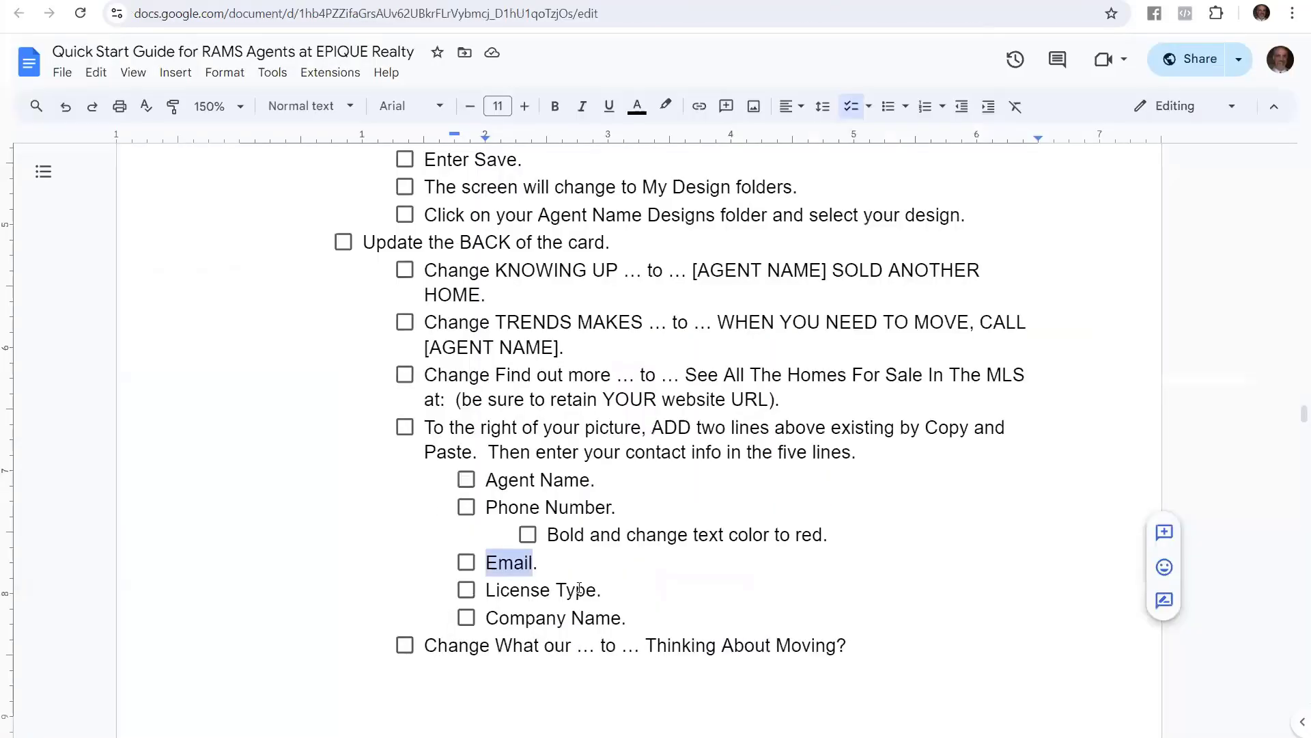
pyautogui.moveTo(598, 592); pyautogui.dragTo(481, 591)
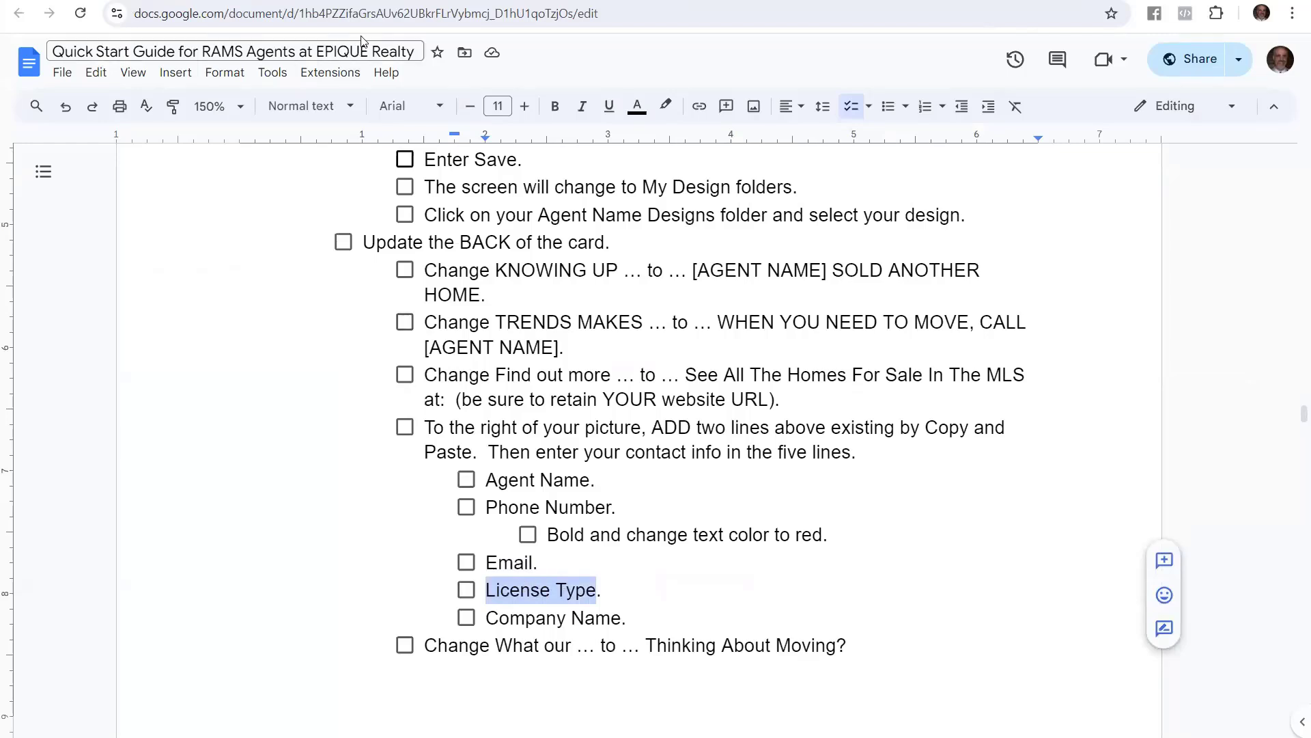
pyautogui.hotkey('ctrl', 'Tab')
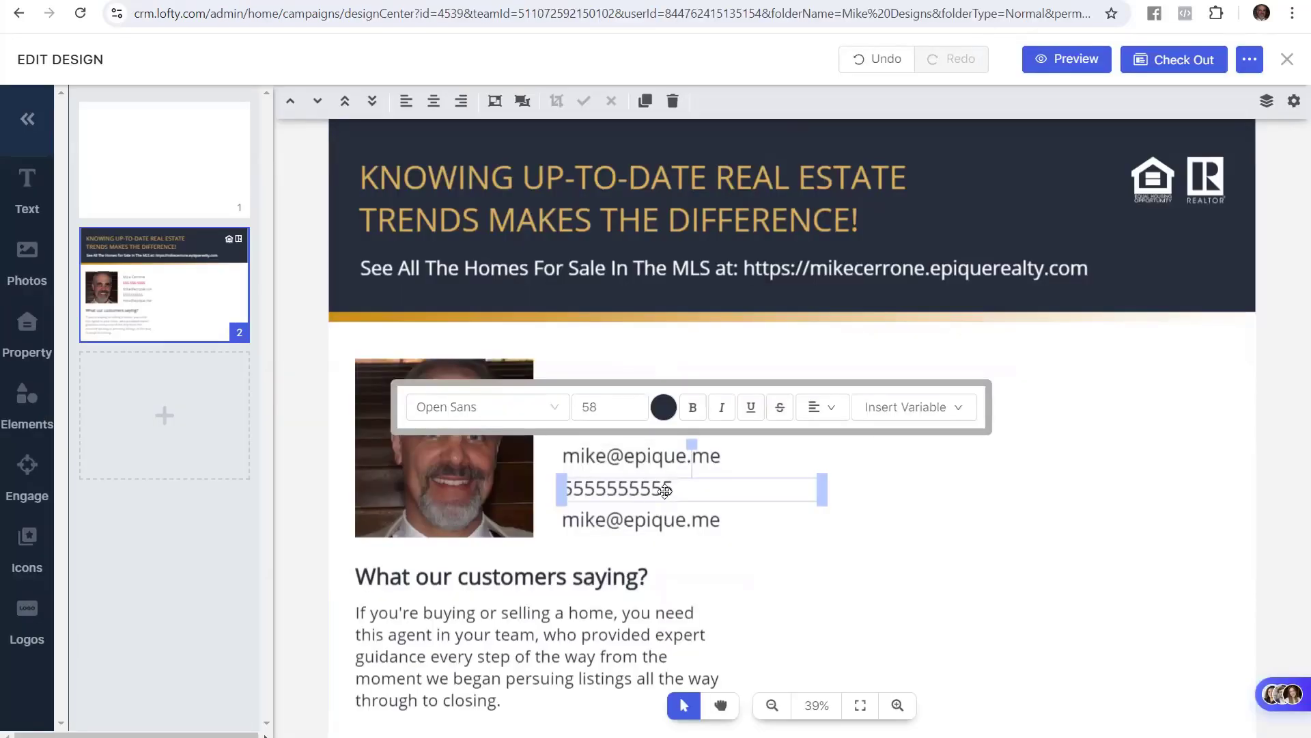
# Replace the extra phone-number line with the license type Broker Associate
pyautogui.click(672, 489)
pyautogui.moveTo(674, 489); pyautogui.dragTo(548, 487)
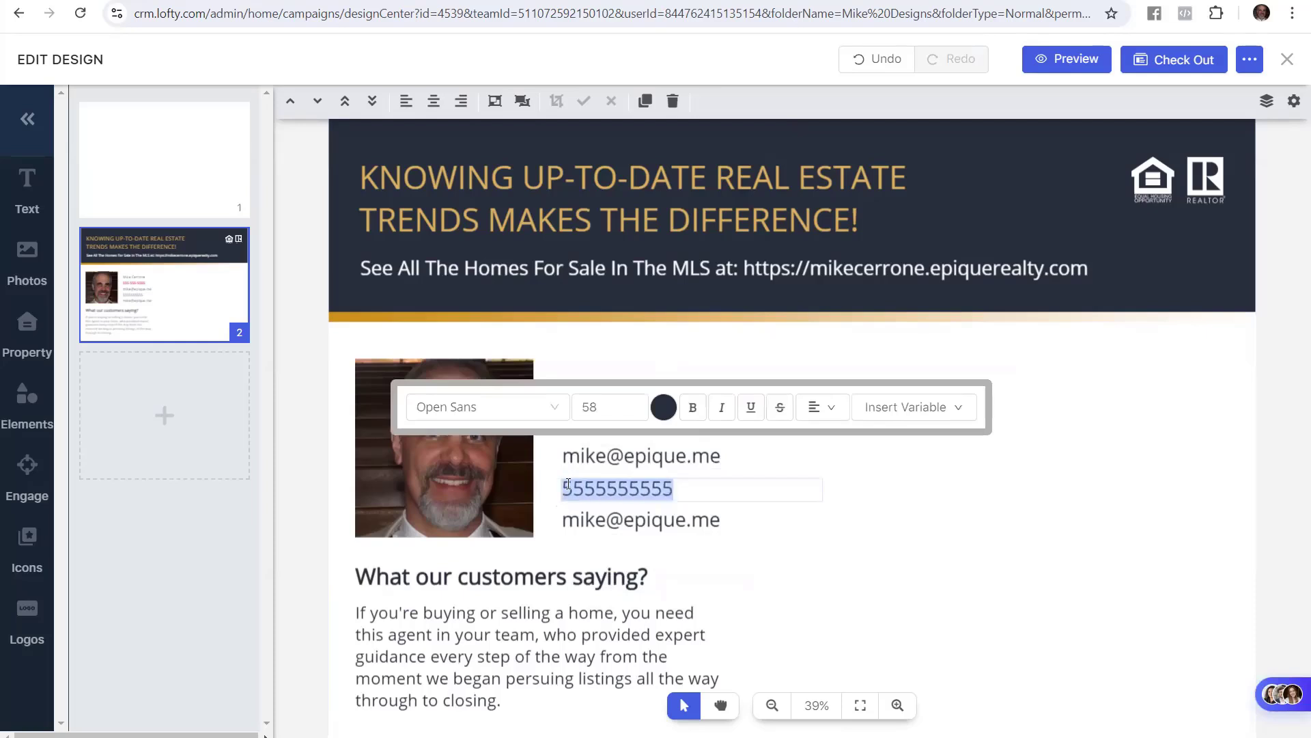
pyautogui.write('Broker A')
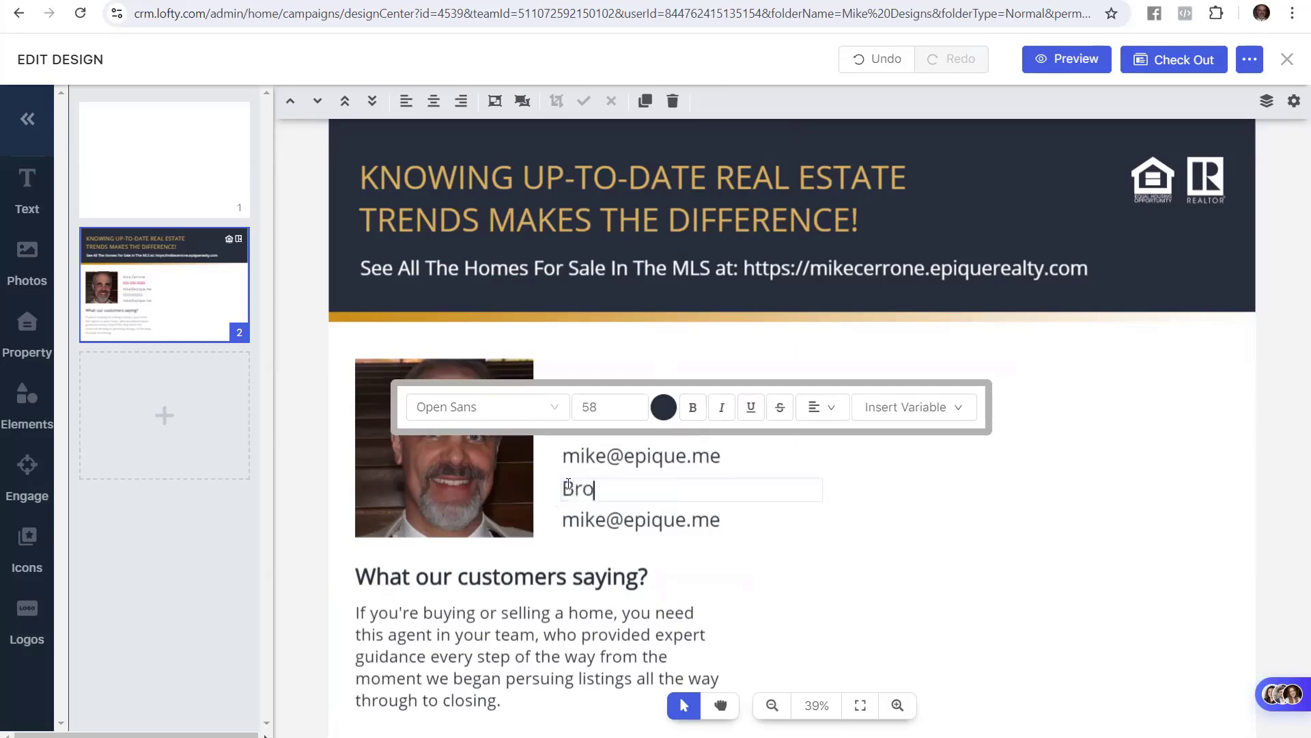
pyautogui.write('s')
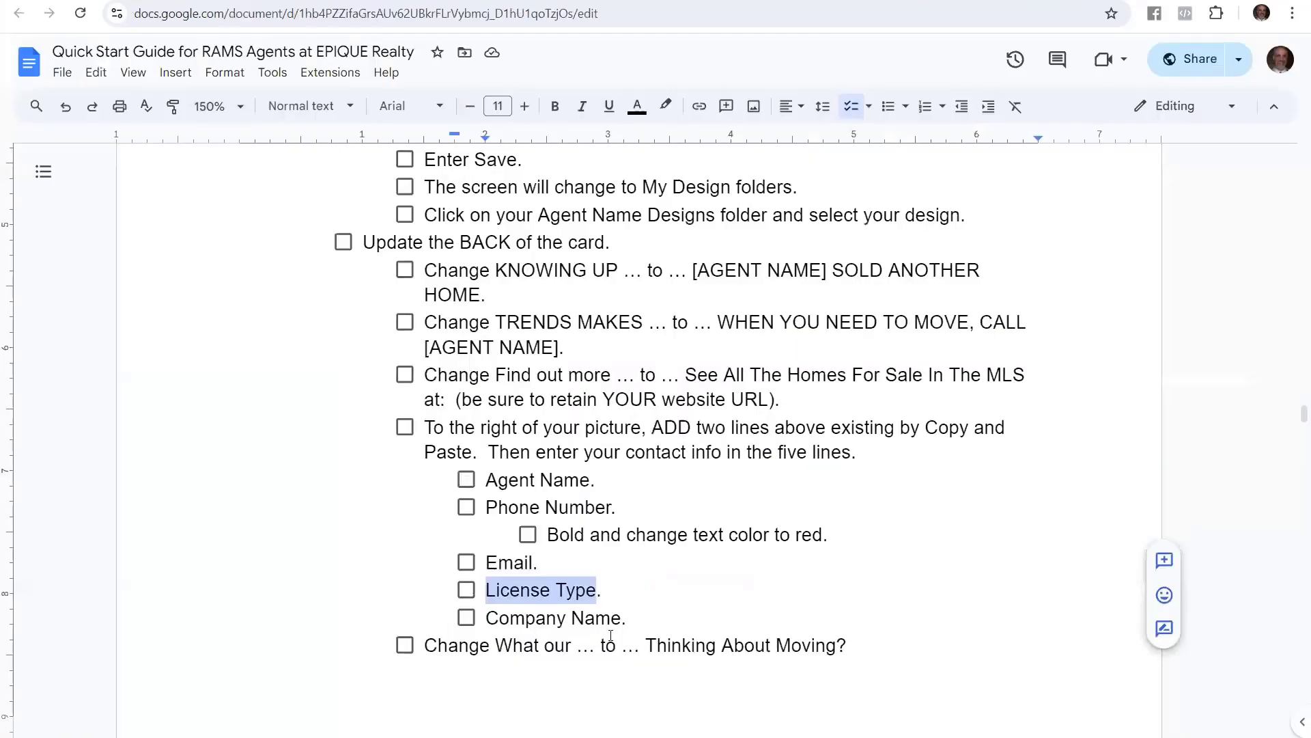
# Highlight the guide's Company Name item and finish editing the contact lines
pyautogui.moveTo(604, 640); pyautogui.dragTo(482, 618)
pyautogui.click(638, 612)
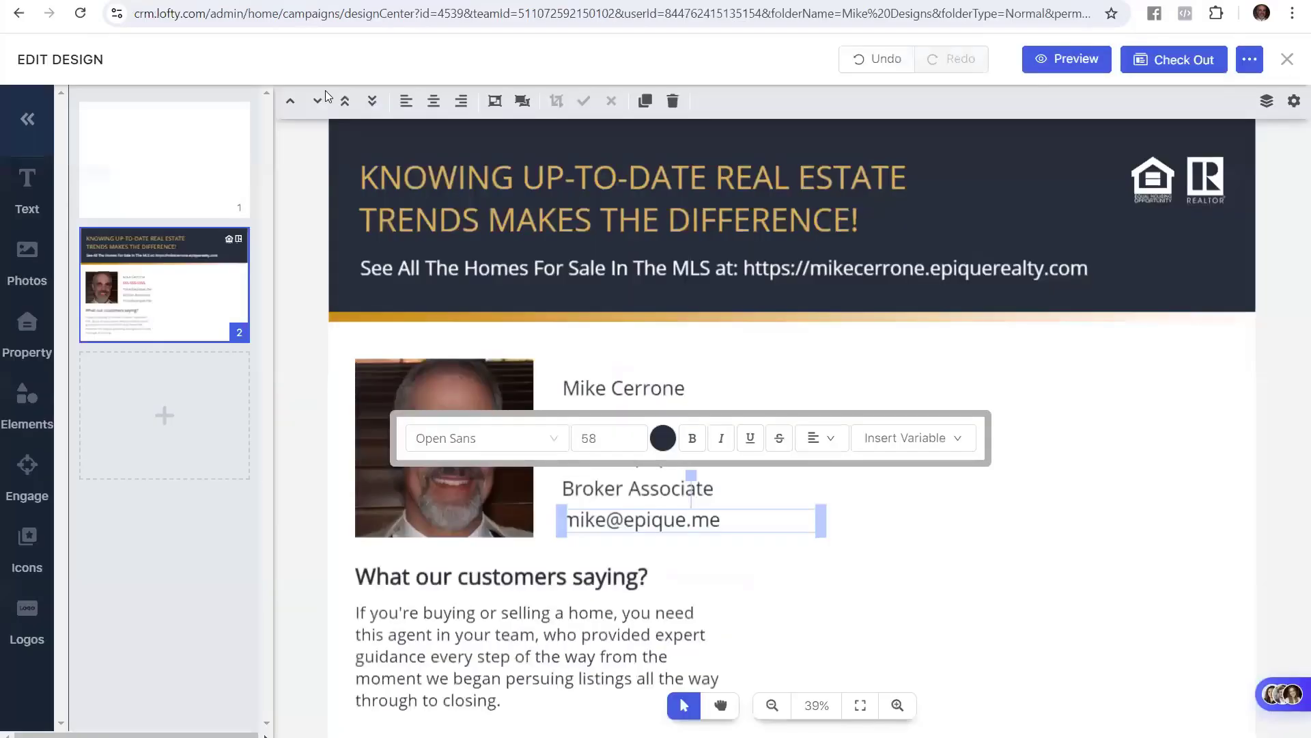
pyautogui.click(924, 542)
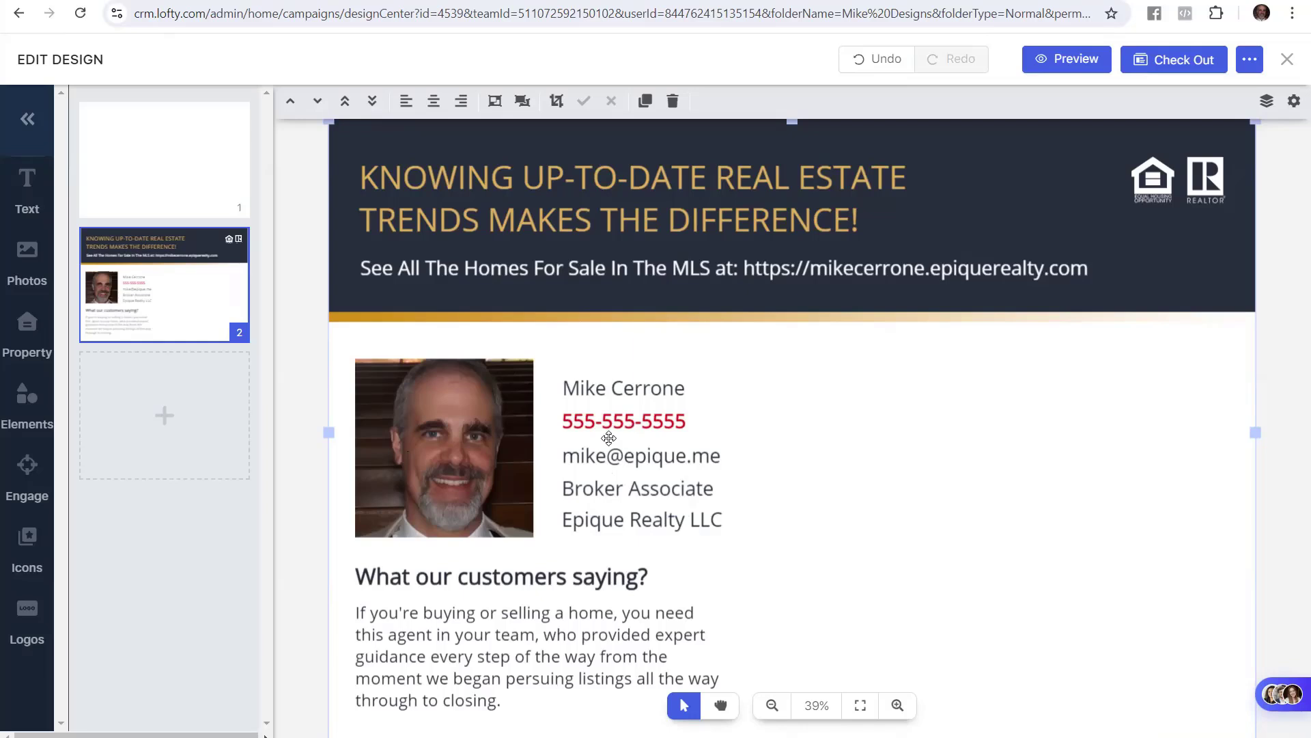
pyautogui.click(495, 442)
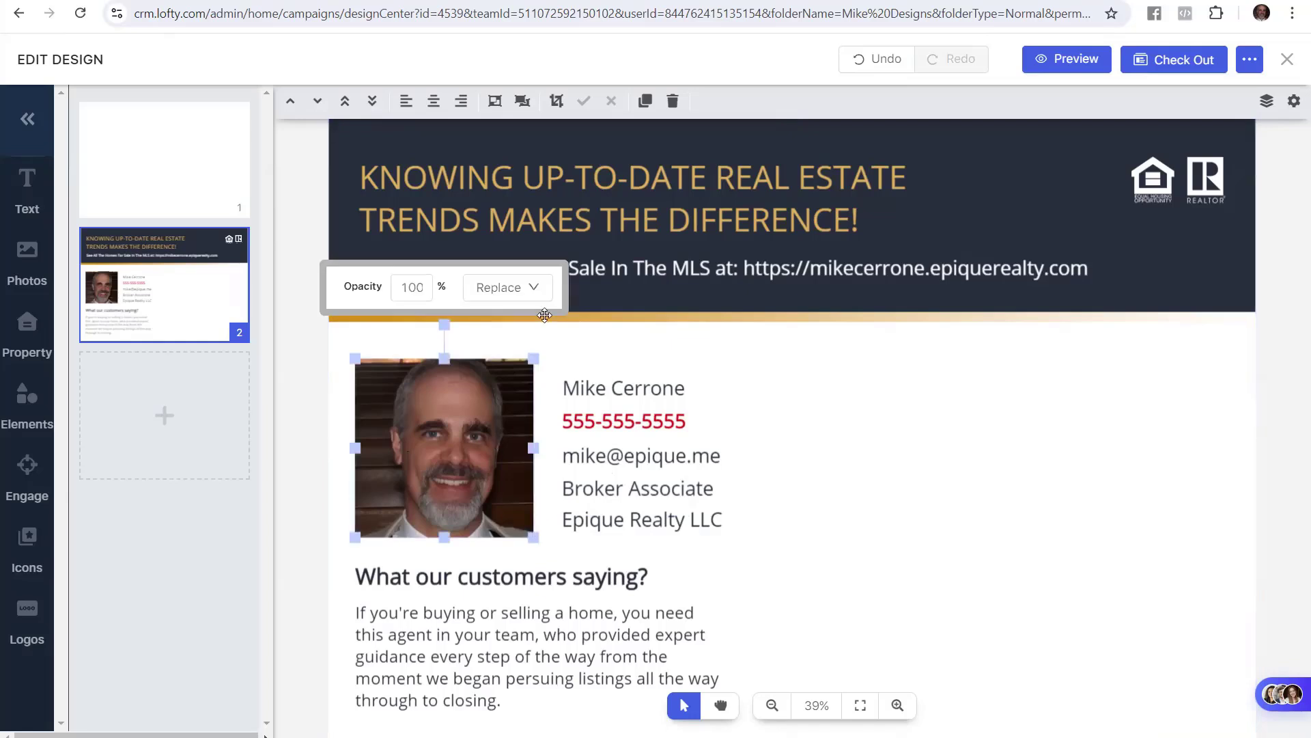
pyautogui.moveTo(529, 300)
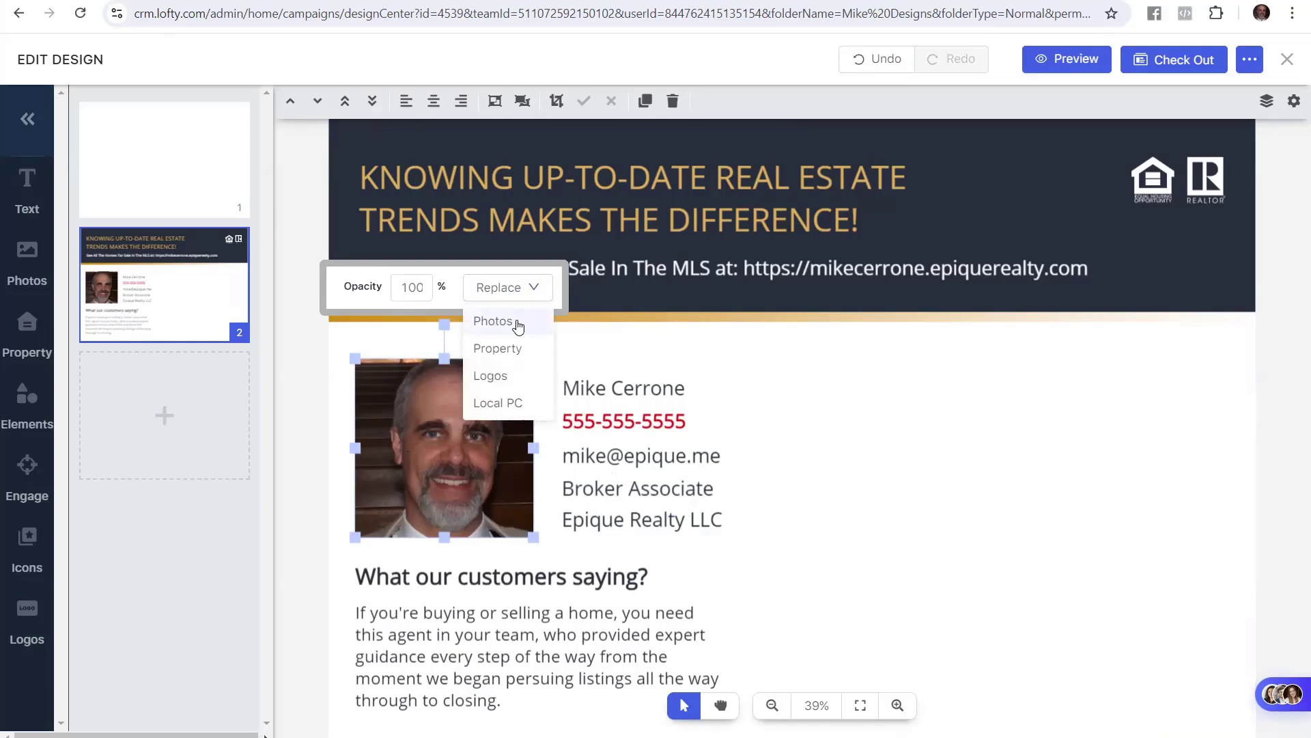
pyautogui.click(963, 478)
pyautogui.scroll(-1, 659, 506)
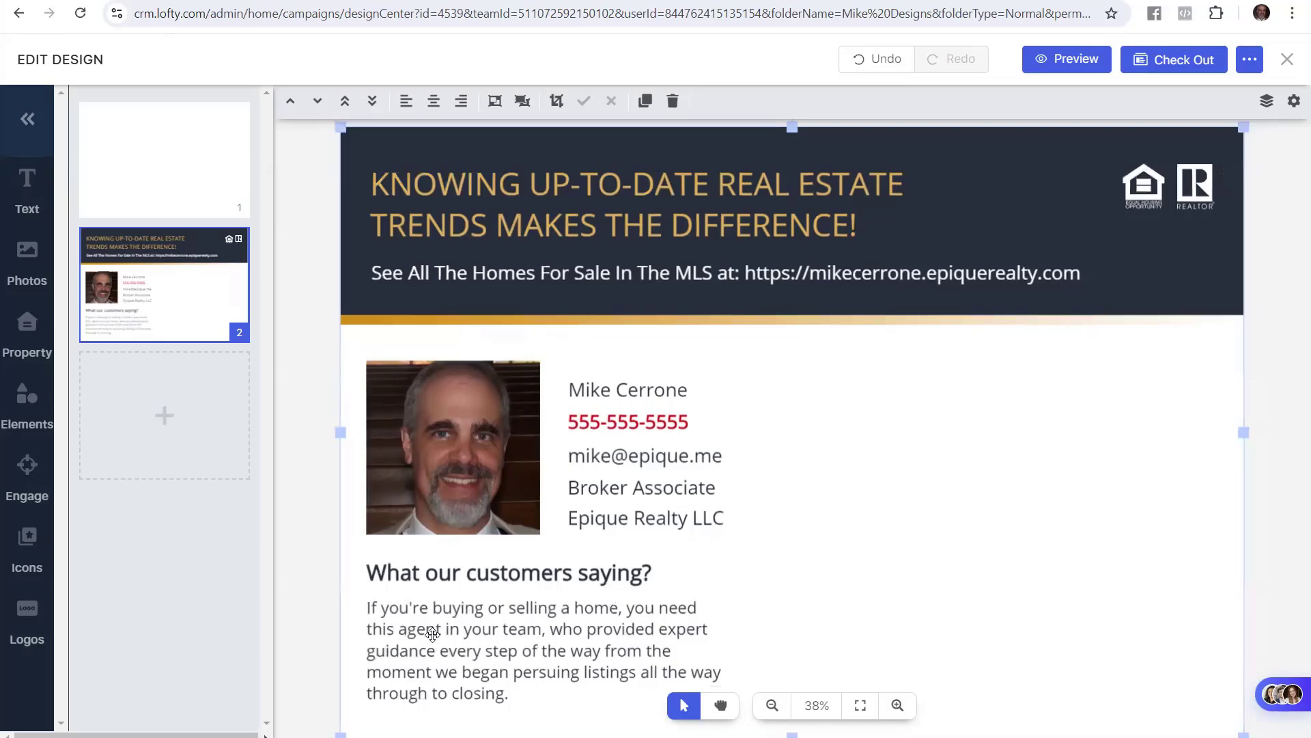
pyautogui.hotkey('alt', 'Tab')
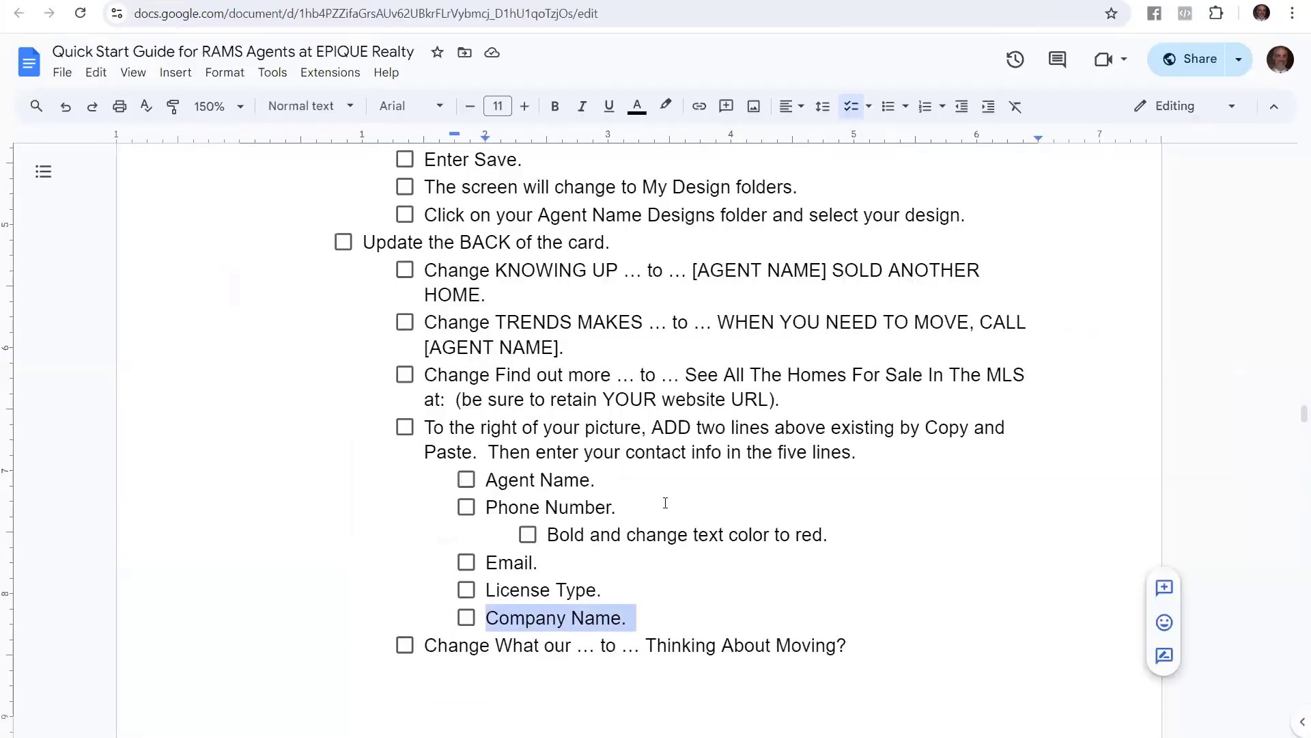
pyautogui.scroll(-6, 667, 502)
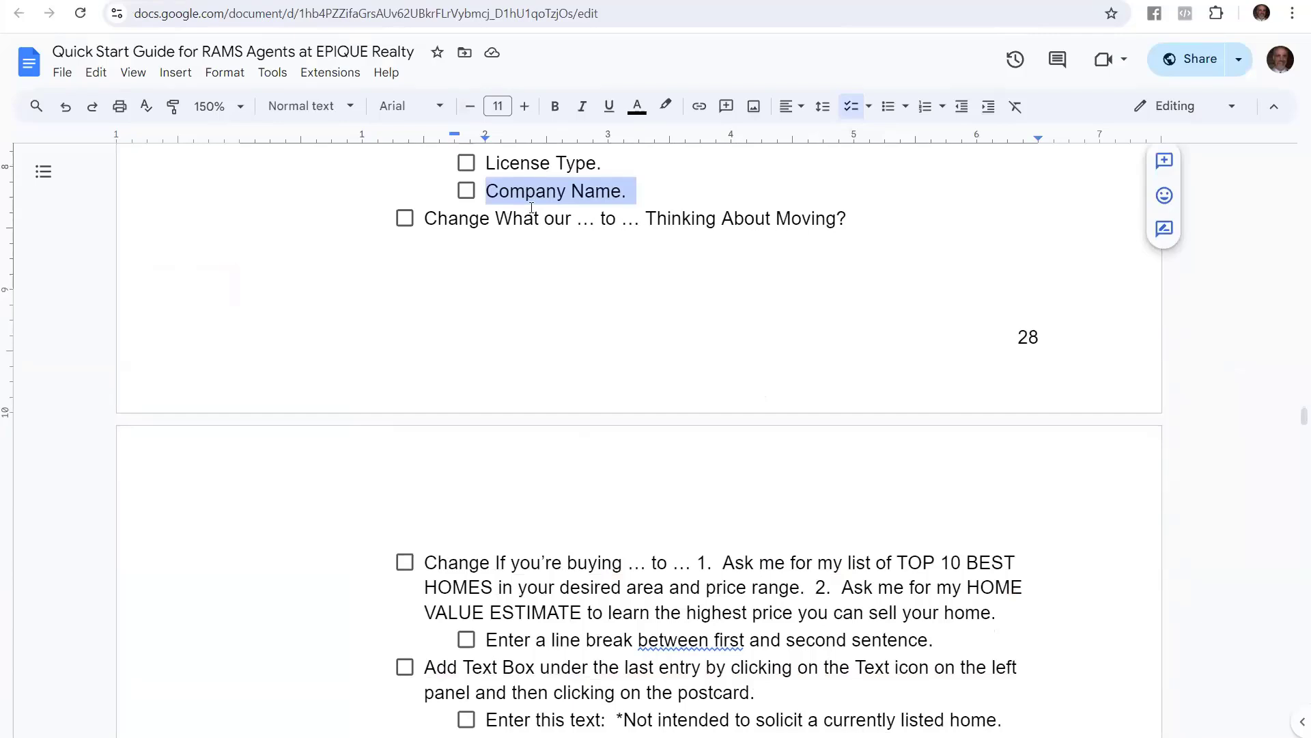
pyautogui.hotkey('alt', 'Tab')
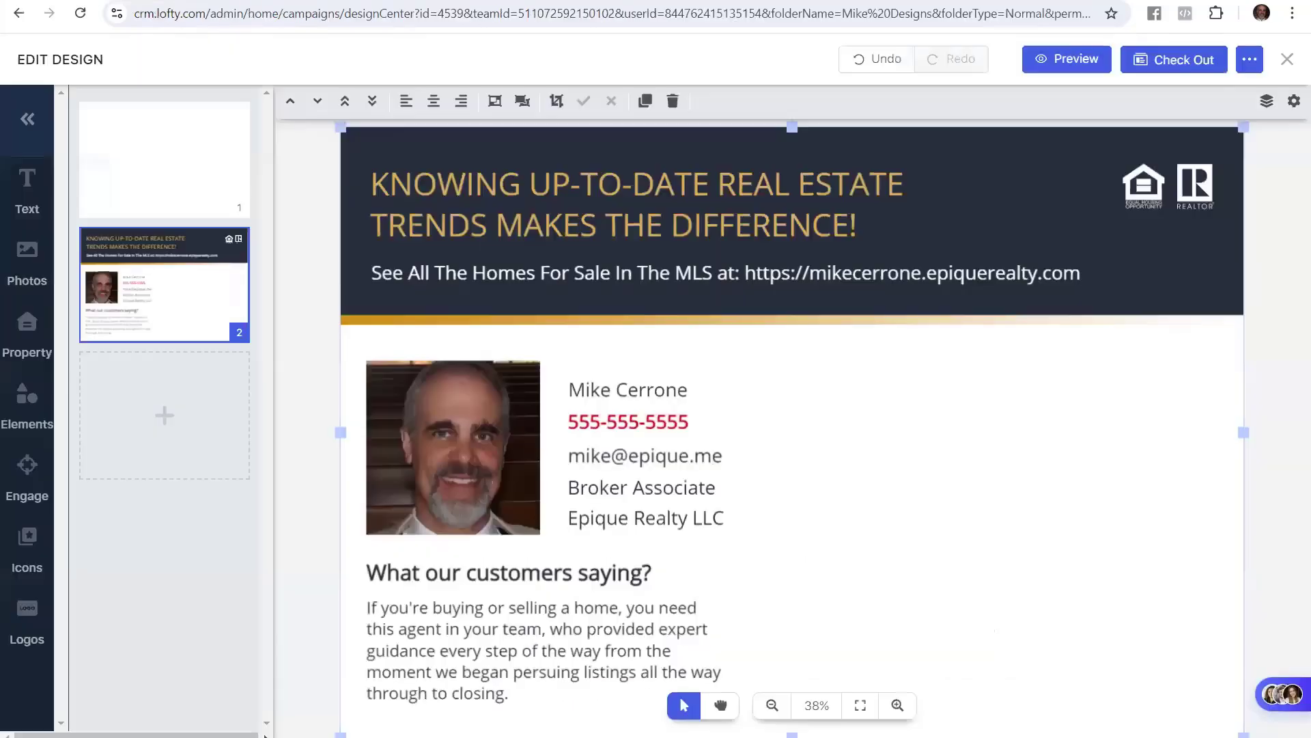
# Replace 'What our customers saying' with 'Thinking About Moving', keeping the question mark
pyautogui.doubleClick(486, 576)
pyautogui.click(577, 572)
pyautogui.moveTo(653, 572); pyautogui.dragTo(501, 572)
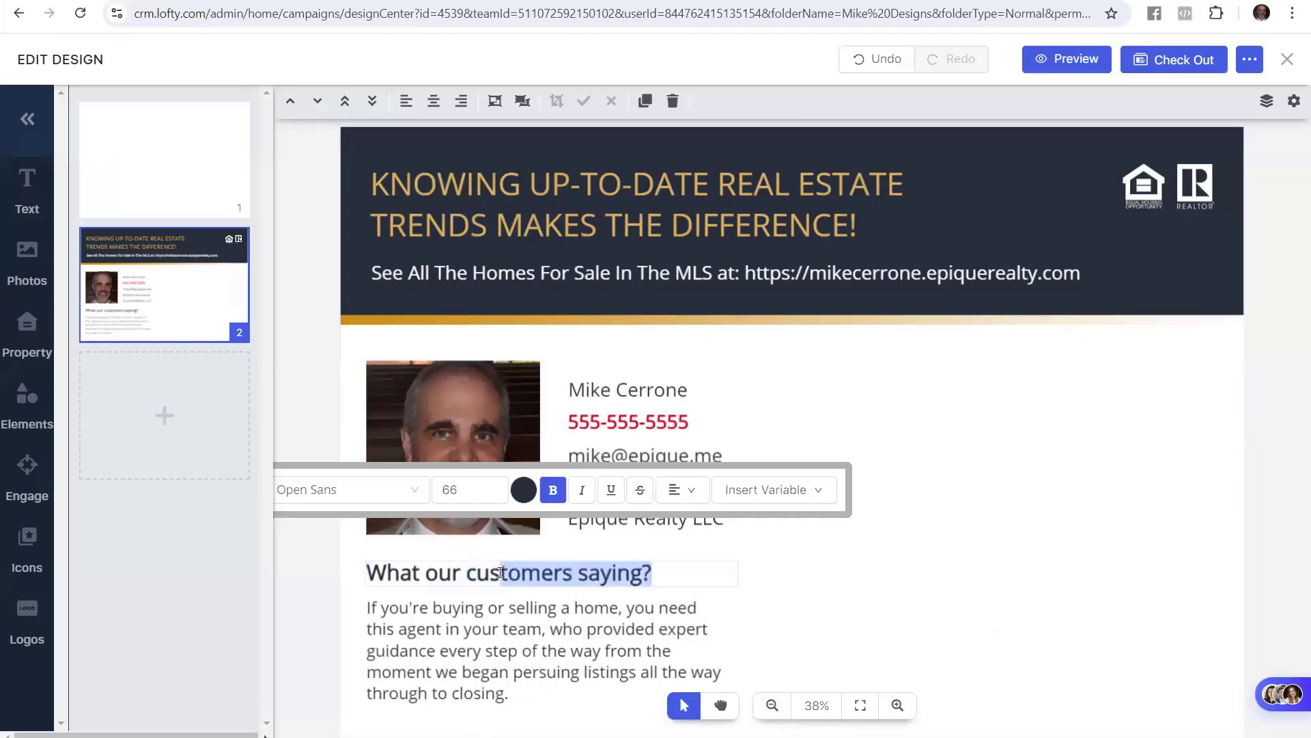
pyautogui.click(601, 572)
pyautogui.moveTo(642, 572); pyautogui.dragTo(366, 575)
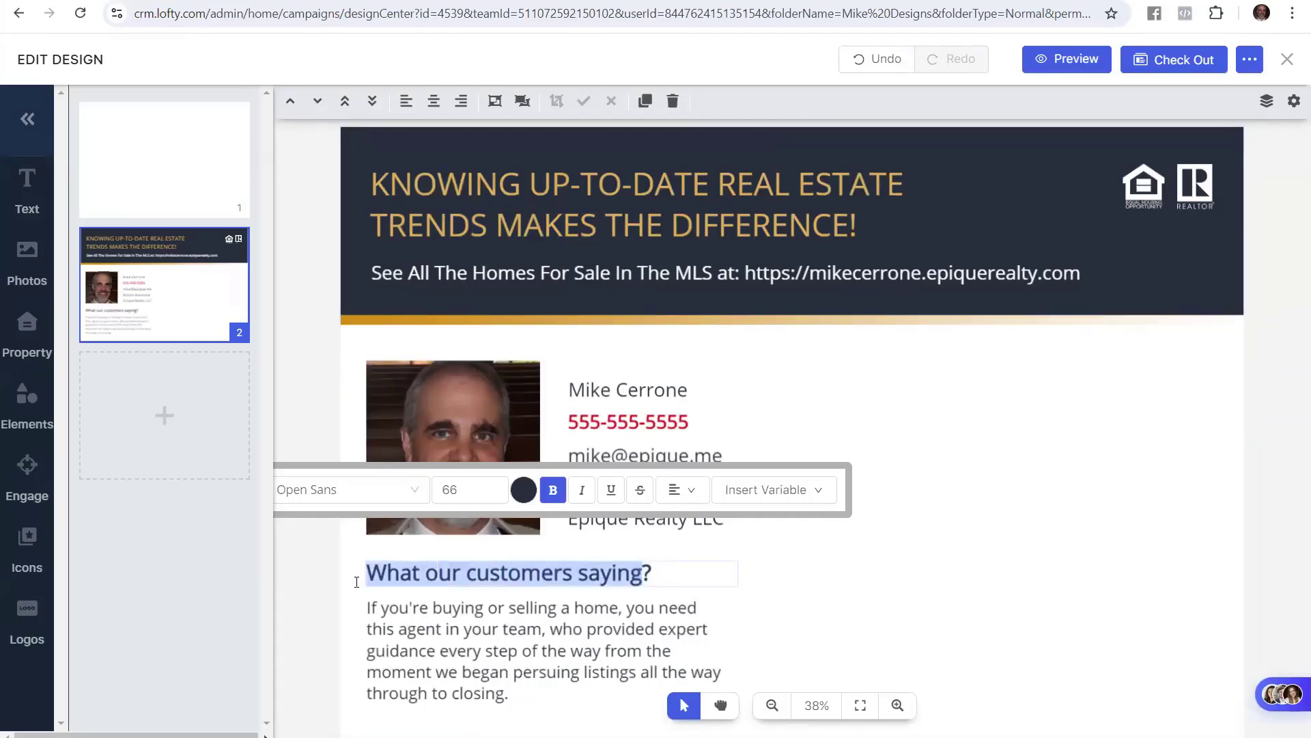
pyautogui.write('Thi')
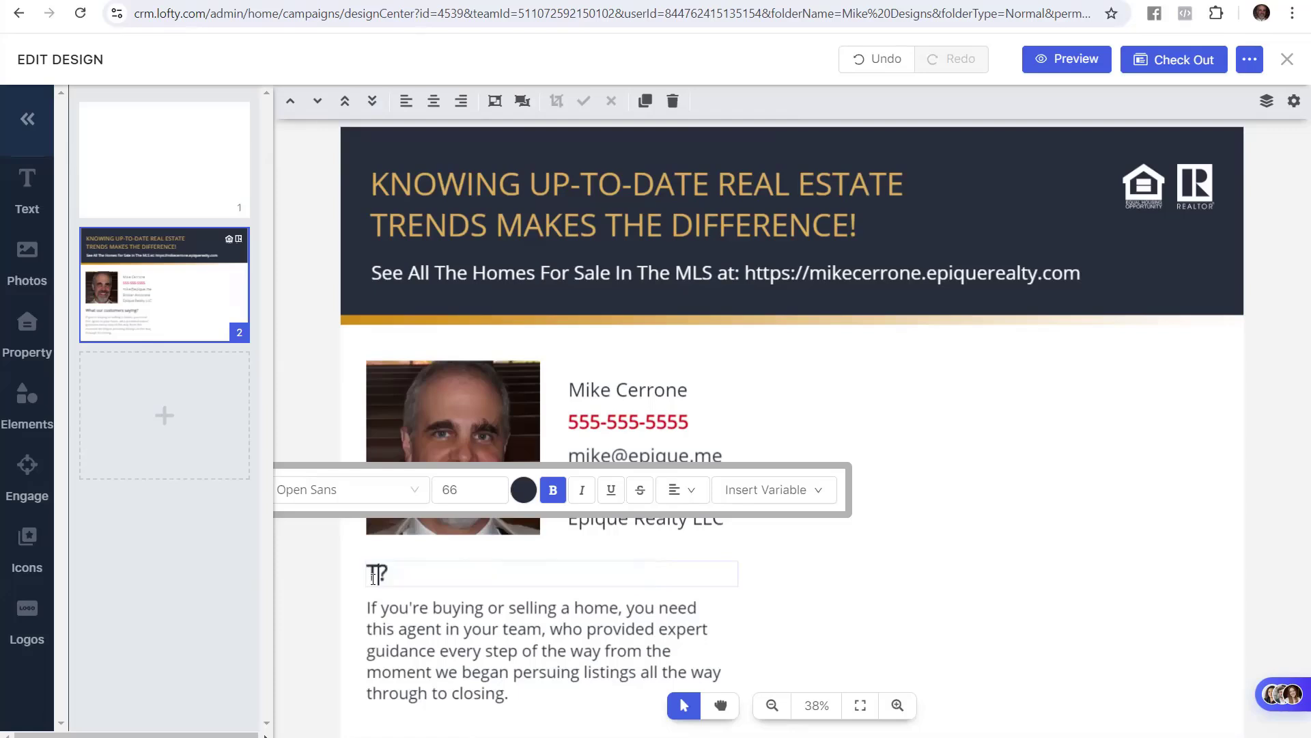
pyautogui.write('nking About Moving')
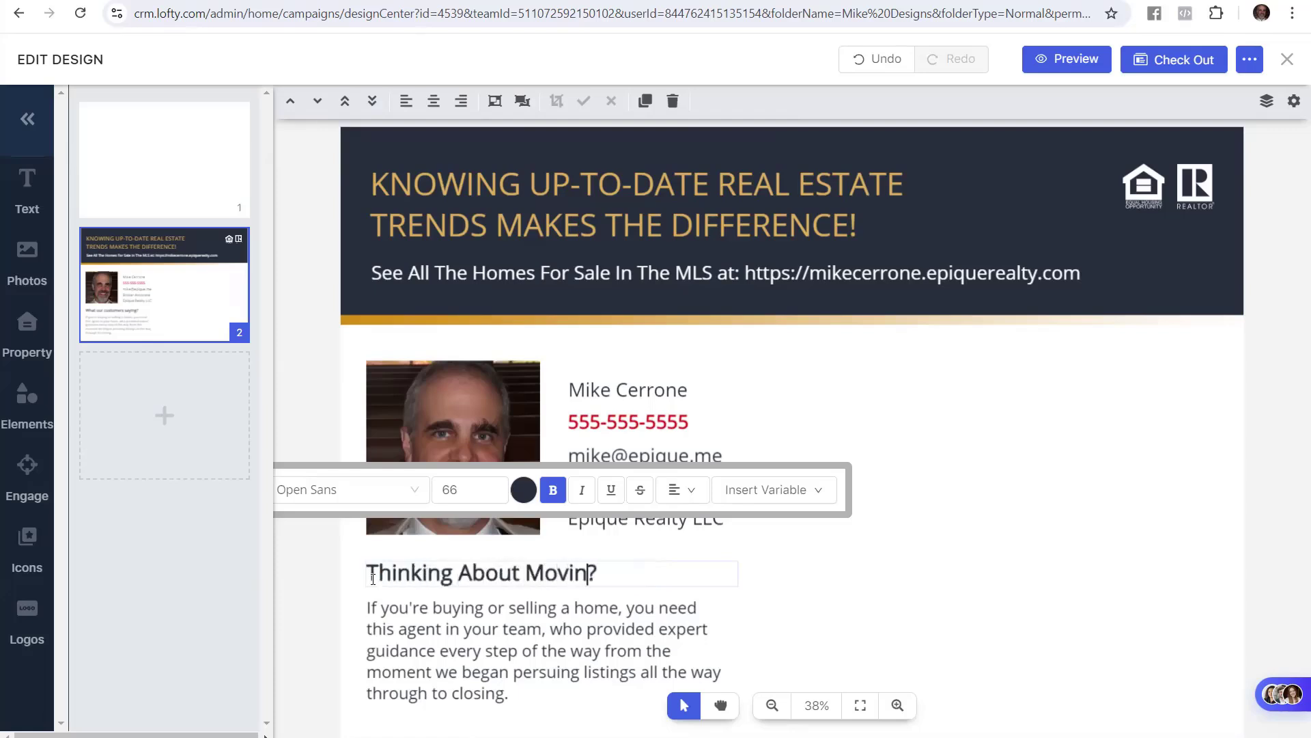
pyautogui.click(414, 672)
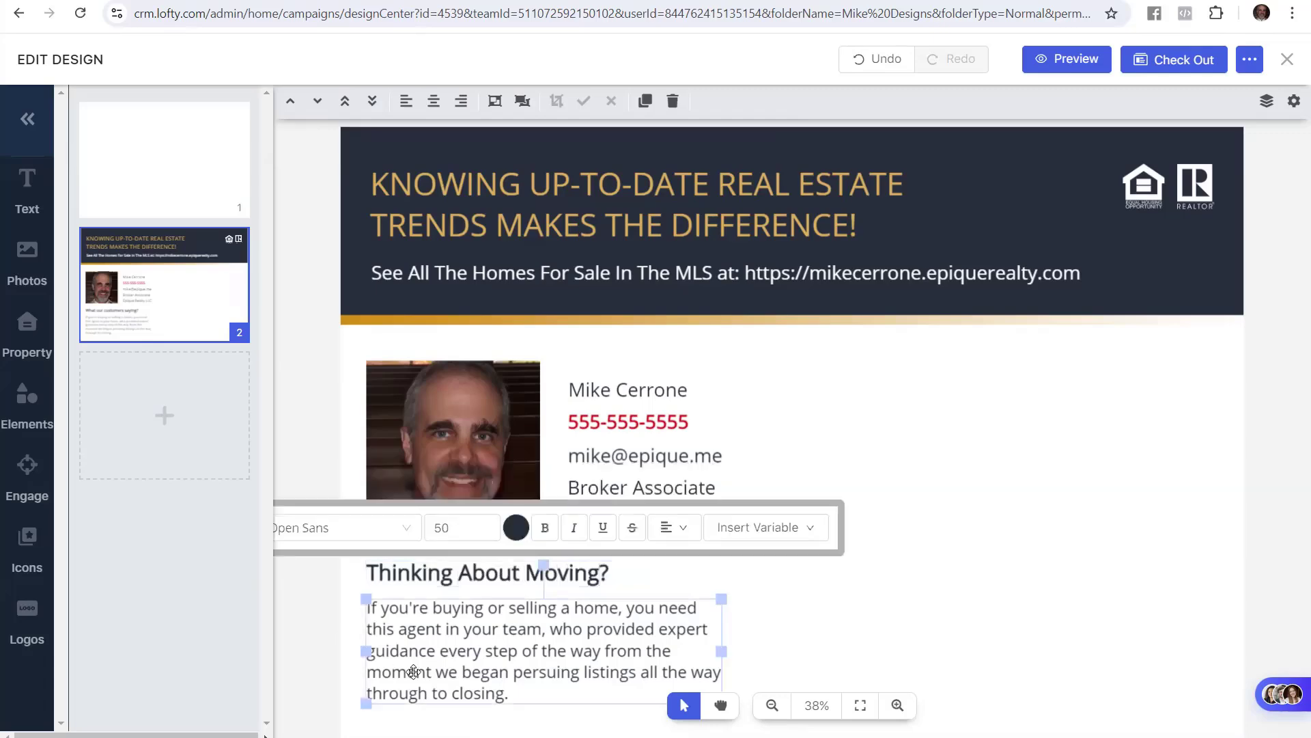
# Copy the two numbered offers from the guide and paste them over the testimonial paragraph
pyautogui.click(264, 736)
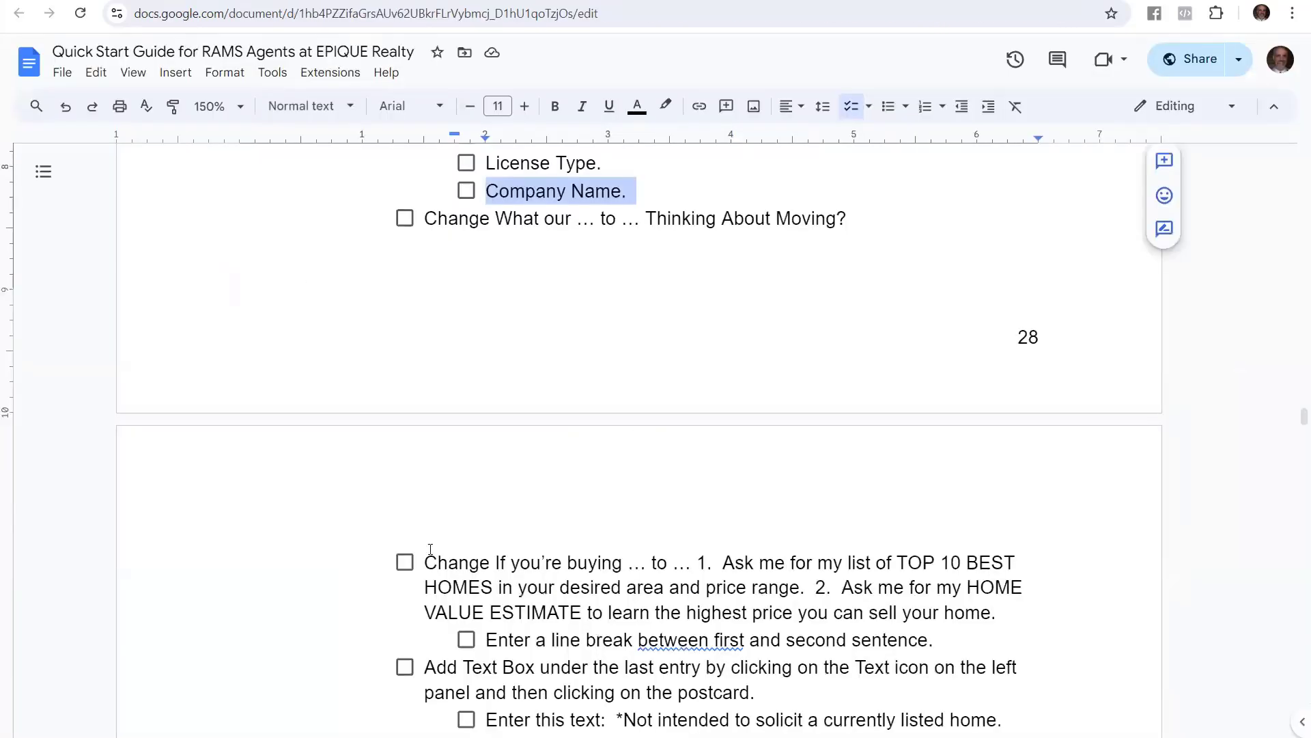
pyautogui.scroll(-3, 624, 502)
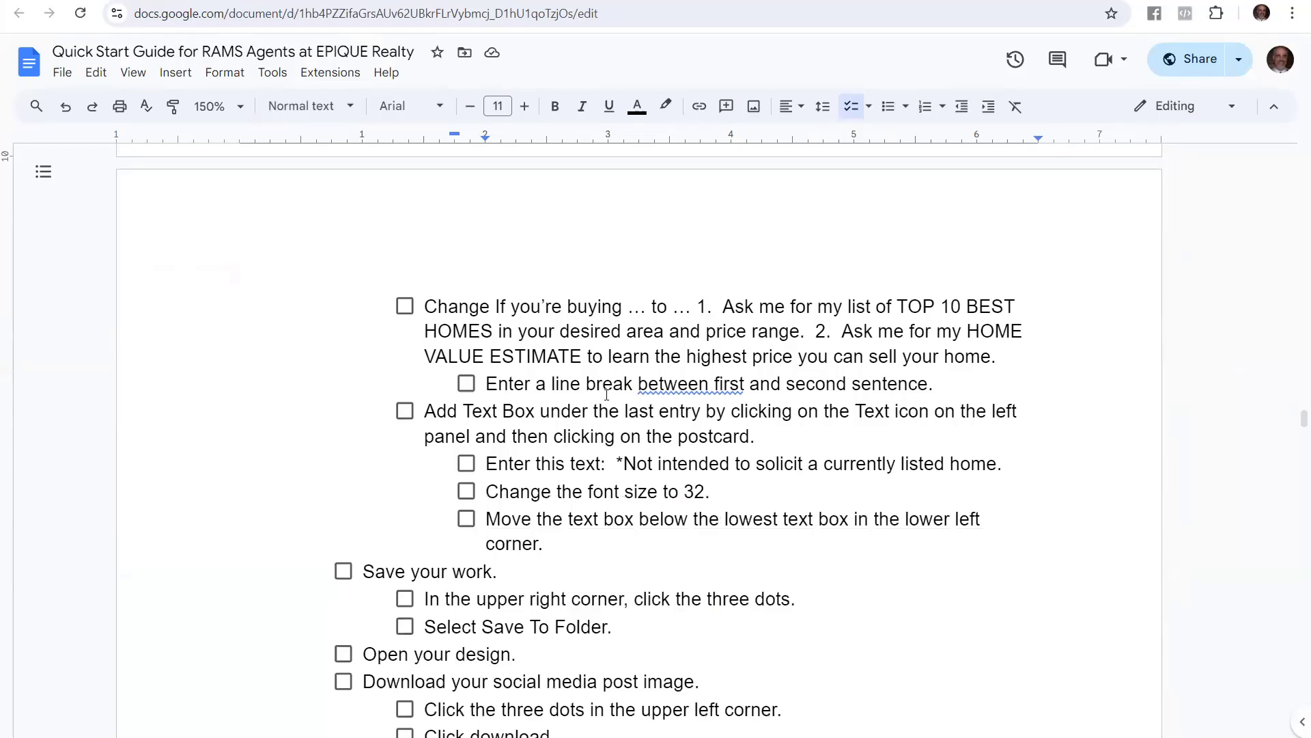
pyautogui.click(647, 333)
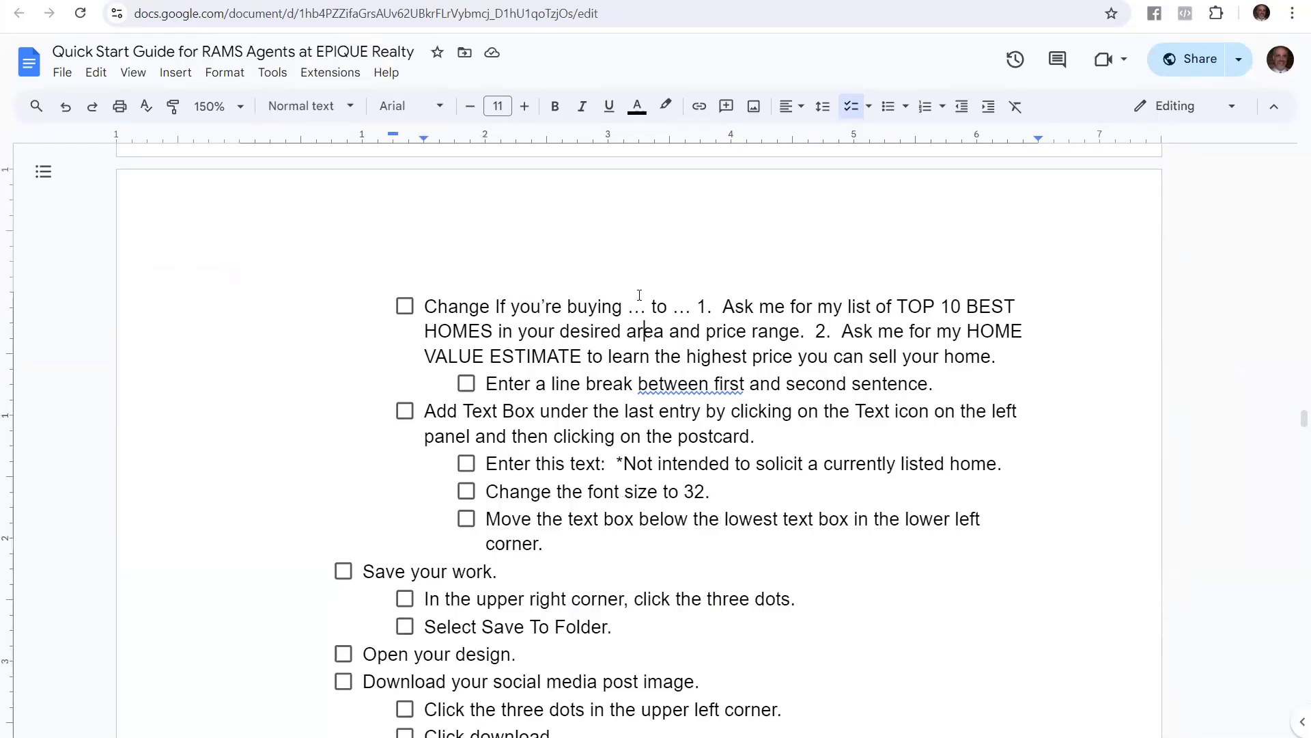
pyautogui.moveTo(698, 301); pyautogui.dragTo(1002, 365)
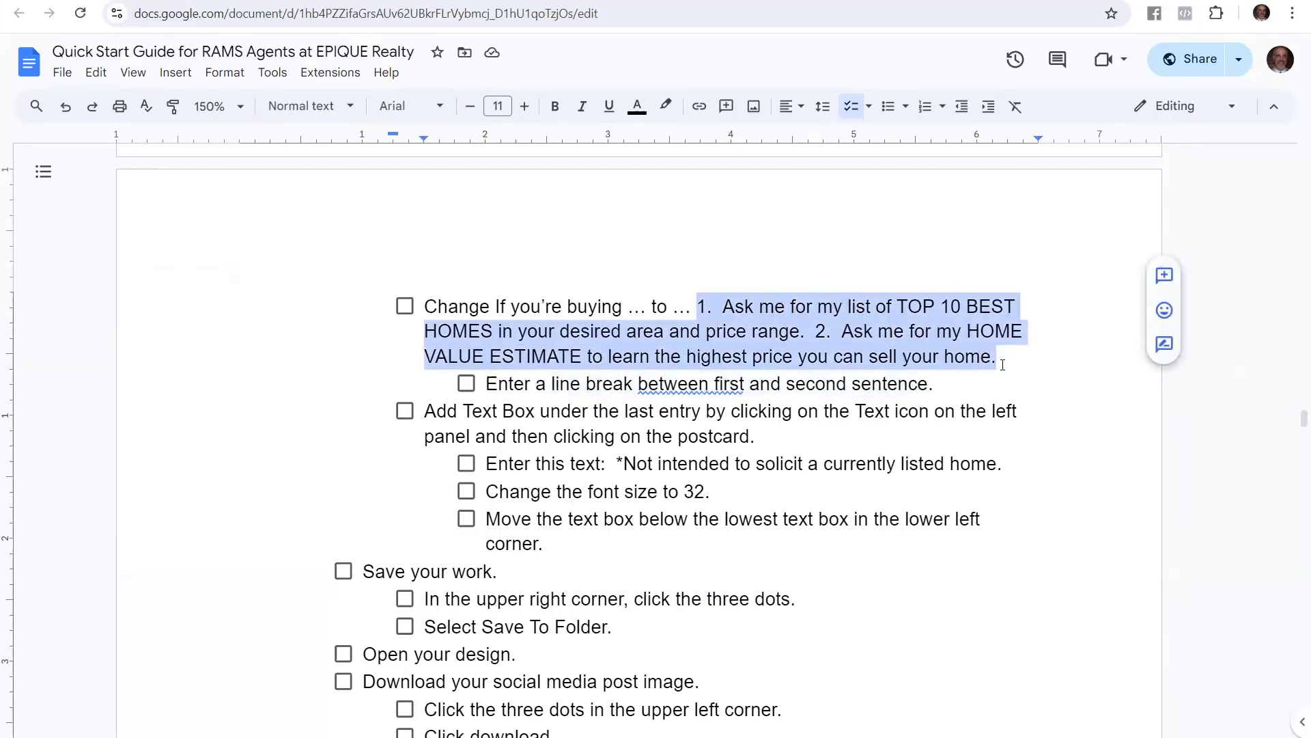
pyautogui.rightClick(782, 335)
pyautogui.click(844, 341)
pyautogui.click(409, 1)
pyautogui.moveTo(367, 608); pyautogui.dragTo(502, 703)
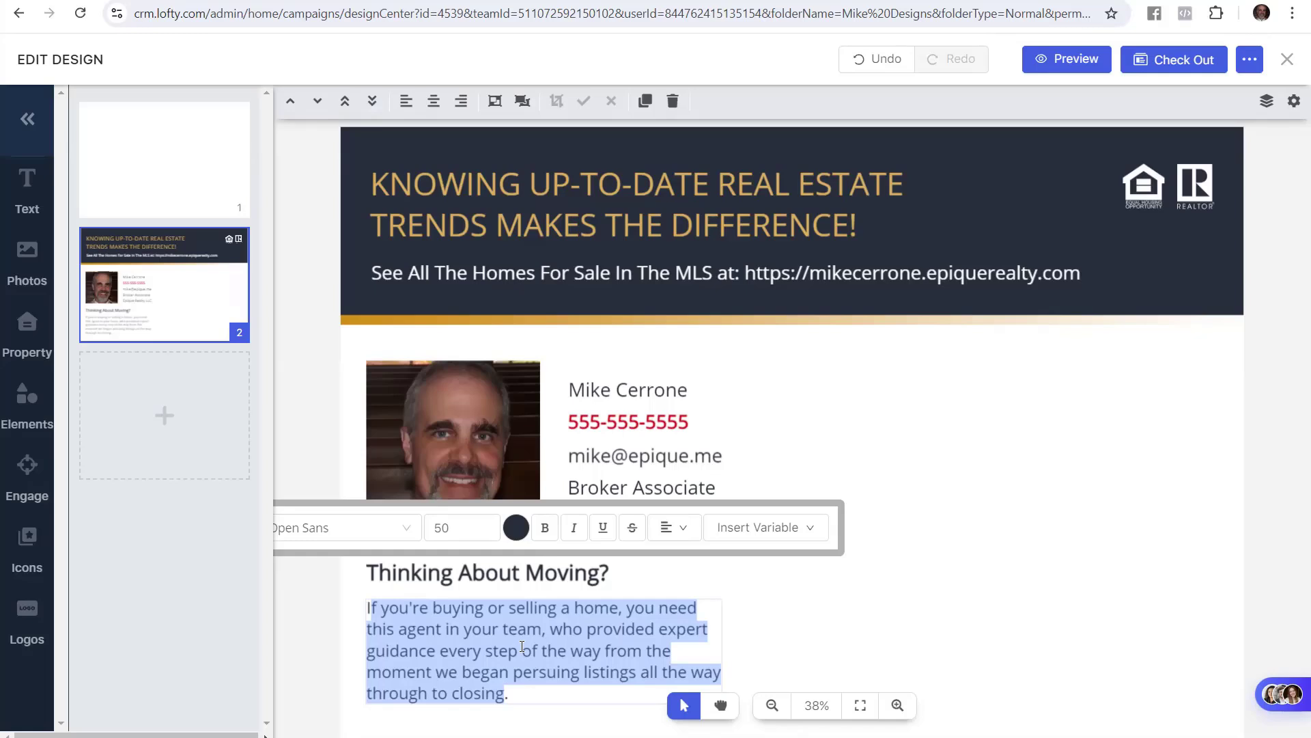
pyautogui.hotkey('ctrl', 'v')
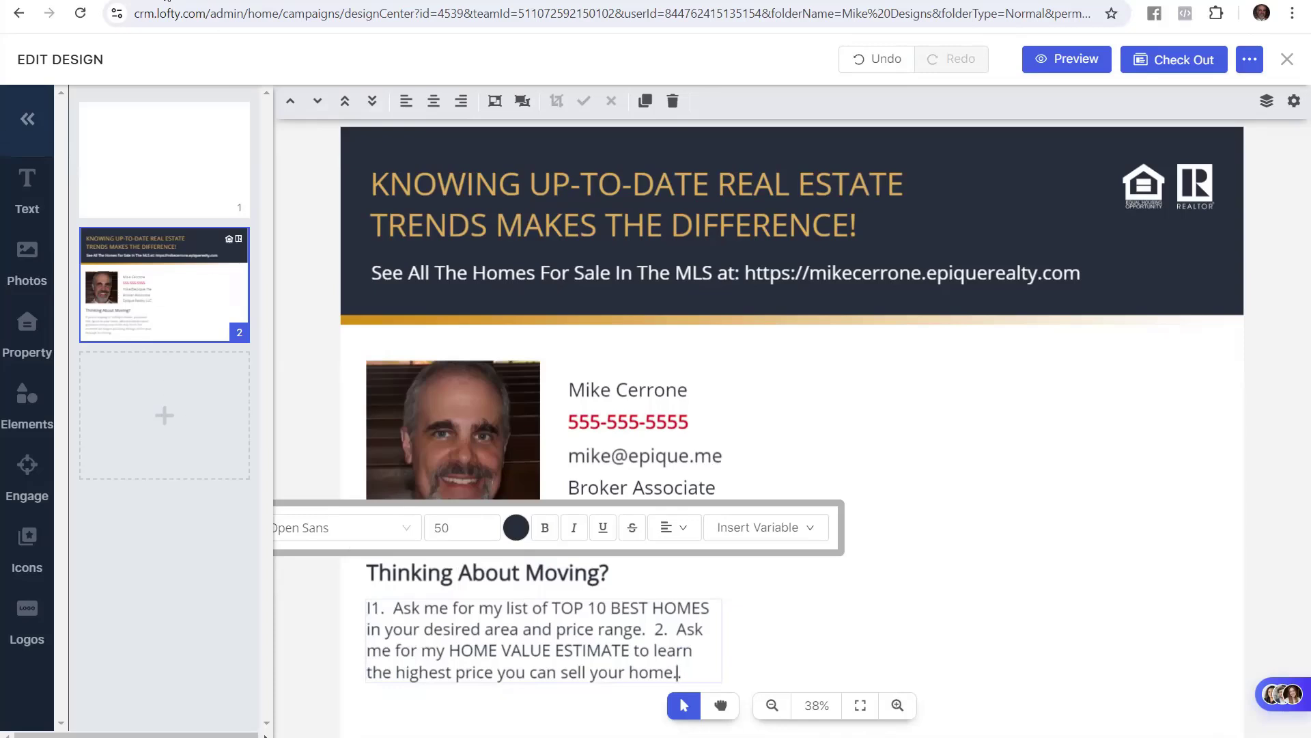
# Copy the two-offer text from the guide again
pyautogui.click(171, 1)
pyautogui.click(755, 310)
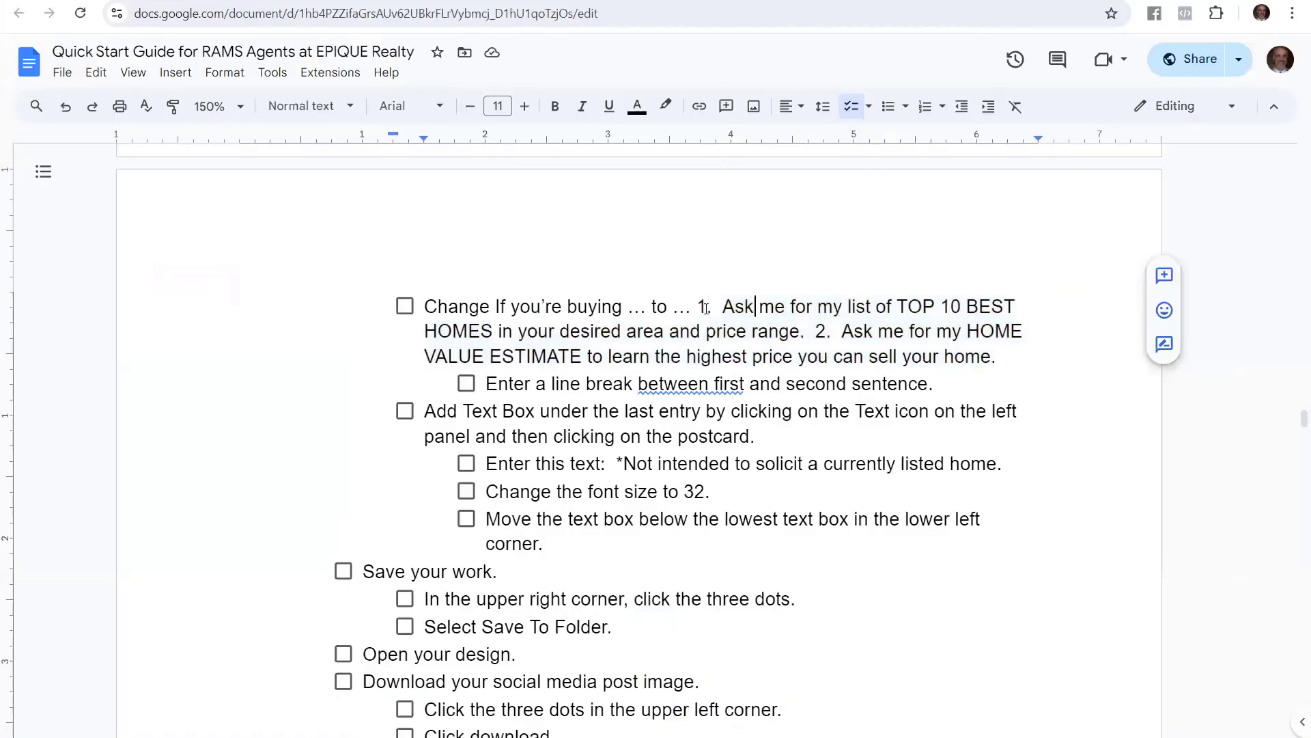
pyautogui.moveTo(698, 306); pyautogui.dragTo(999, 360)
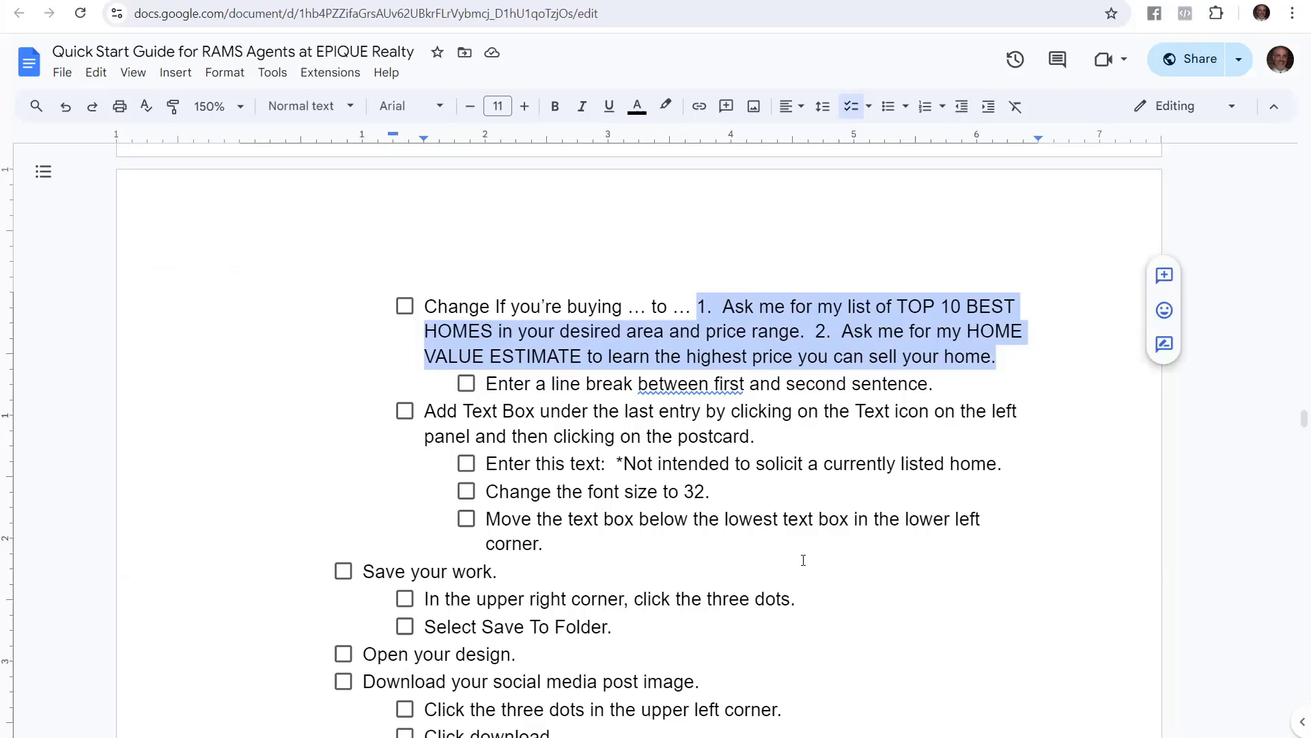
pyautogui.rightClick(780, 360)
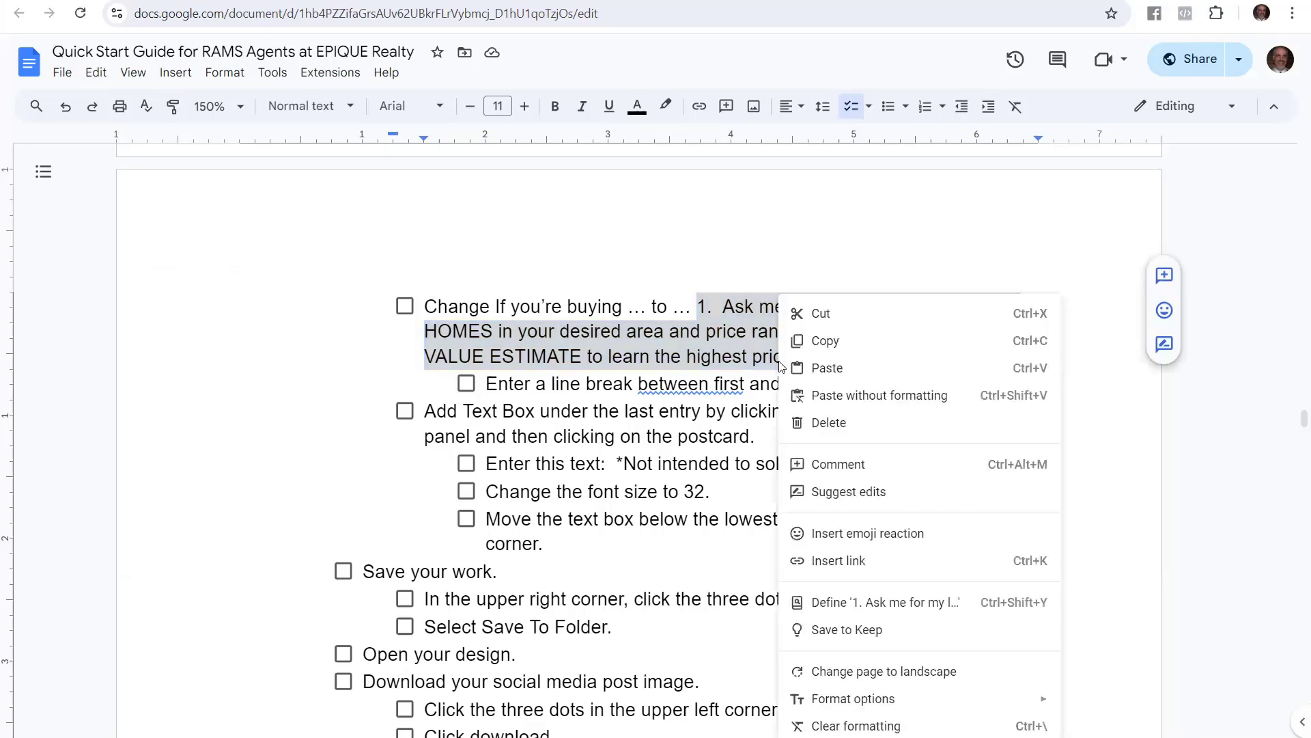
pyautogui.click(845, 341)
pyautogui.click(732, 330)
pyautogui.moveTo(698, 307); pyautogui.dragTo(998, 362)
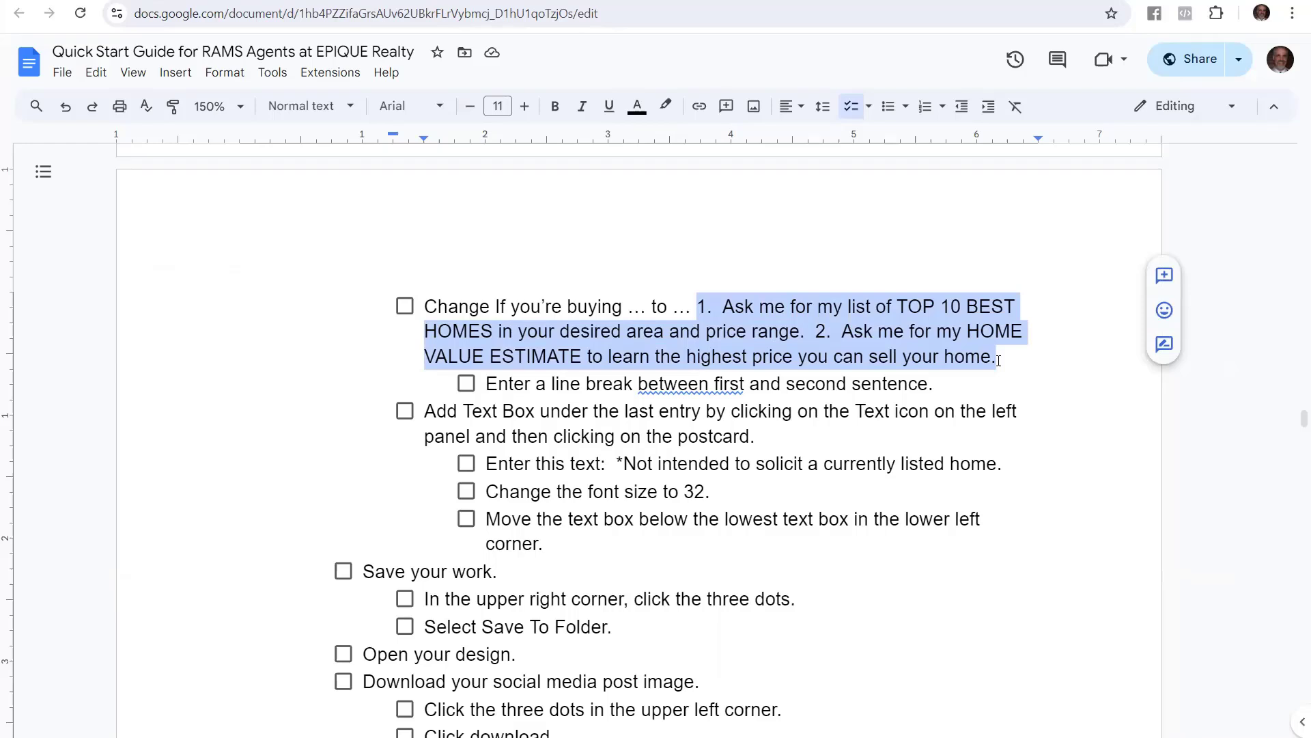
# Select the pasted numbered paragraph to check its wording
pyautogui.click(307, 1)
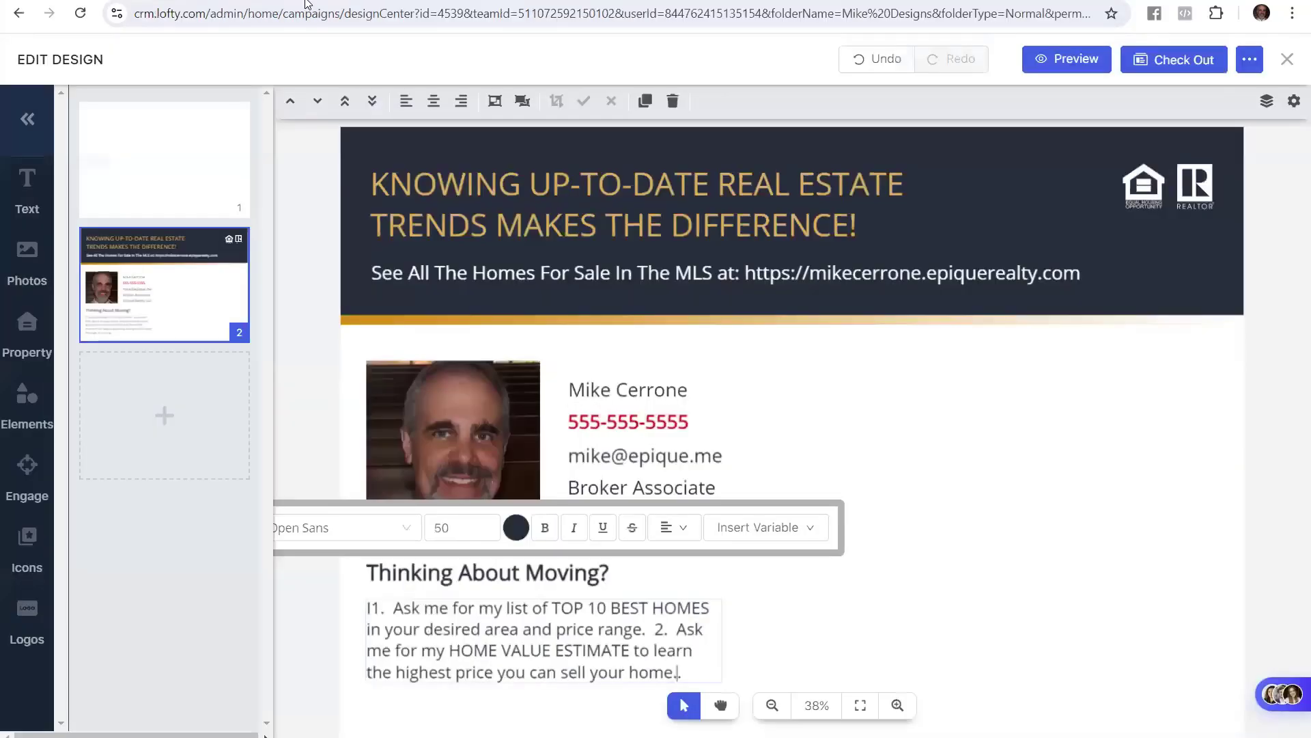
pyautogui.click(494, 624)
pyautogui.moveTo(369, 608); pyautogui.dragTo(689, 670)
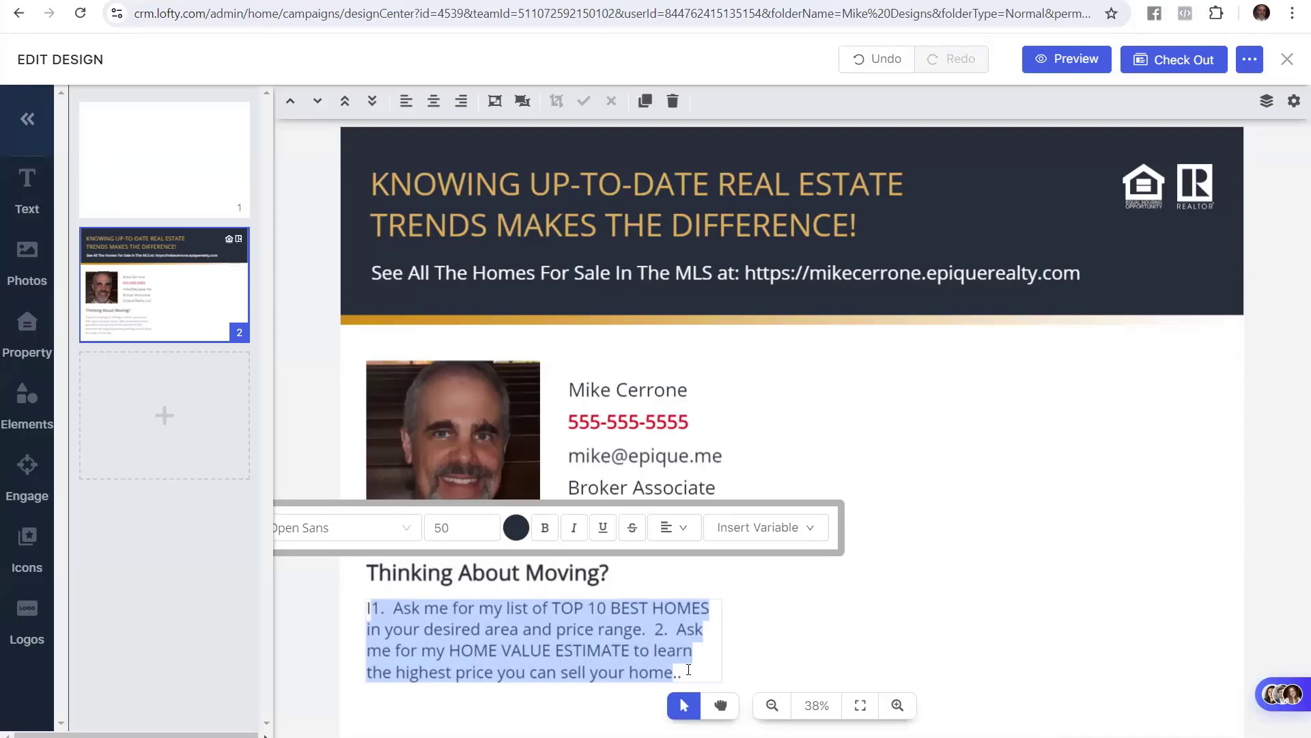
pyautogui.click(689, 670)
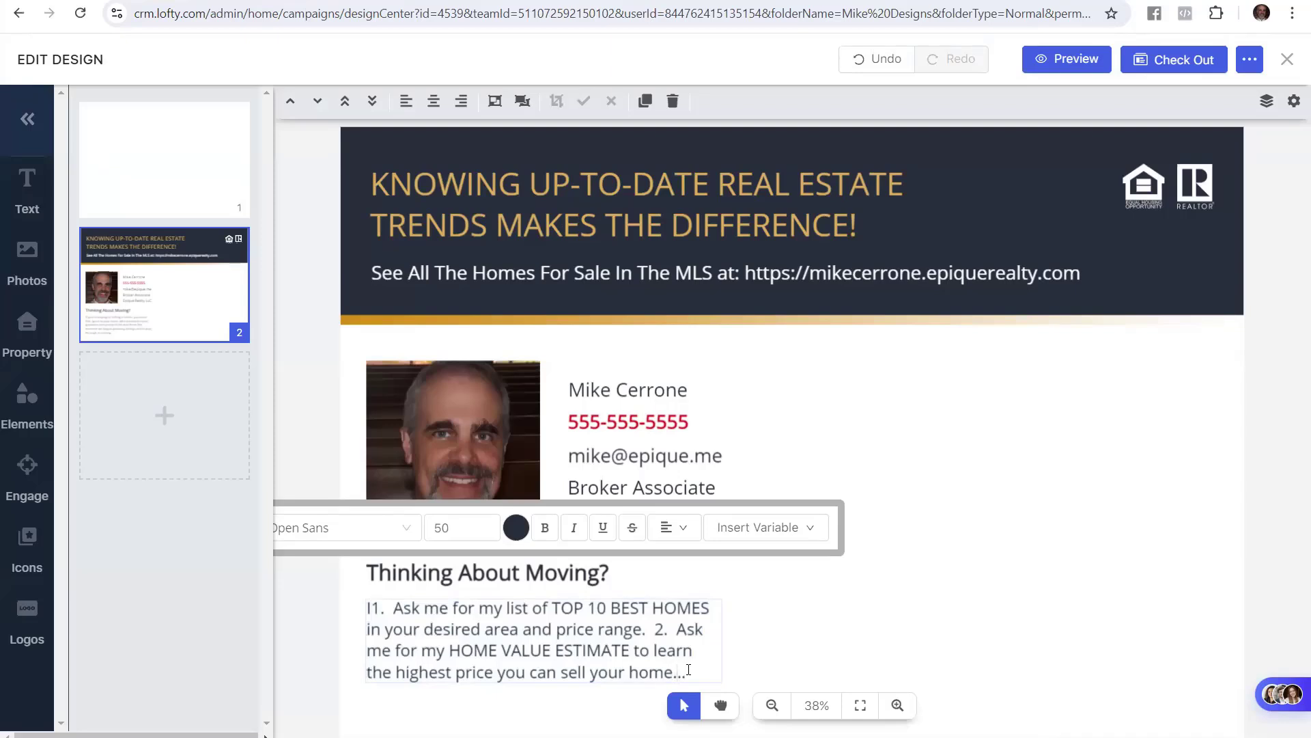
# Remove the stray spaces and move offer 2 onto its own paragraph
pyautogui.press('Up')
pyautogui.press('Up')
pyautogui.press('Up')
pyautogui.press('Left')
pyautogui.press('Left')
pyautogui.press('Left')
pyautogui.press('Left')
pyautogui.press('Left')
pyautogui.press('Left')
pyautogui.press('Left')
pyautogui.press('Left')
pyautogui.press('Left')
pyautogui.press('Left')
pyautogui.press('Left')
pyautogui.press('Left')
pyautogui.press('Left')
pyautogui.press('Left')
pyautogui.press('Left')
pyautogui.press('Left')
pyautogui.press('Left')
pyautogui.press('Left')
pyautogui.press('Left')
pyautogui.press('Left')
pyautogui.press('Left')
pyautogui.press('Left')
pyautogui.press('Left')
pyautogui.press('BackSpace')
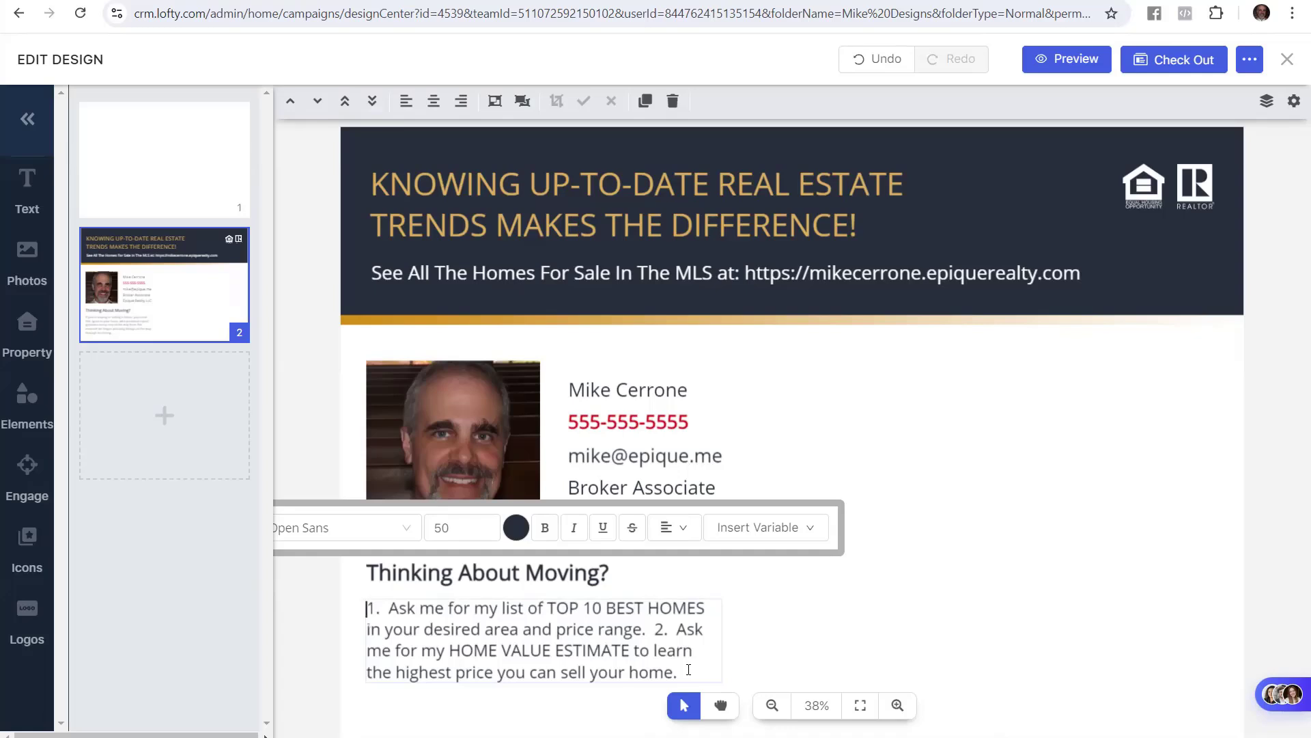
pyautogui.press('Down')
pyautogui.hotkey('ctrl', 'Right')
pyautogui.hotkey('ctrl', 'Right')
pyautogui.hotkey('ctrl', 'Right')
pyautogui.hotkey('ctrl', 'Right')
pyautogui.hotkey('ctrl', 'Right')
pyautogui.hotkey('ctrl', 'Right')
pyautogui.hotkey('ctrl', 'Right')
pyautogui.hotkey('ctrl', 'Right')
pyautogui.press('BackSpace')
pyautogui.press('BackSpace')
pyautogui.press('Return')
pyautogui.press('Return')
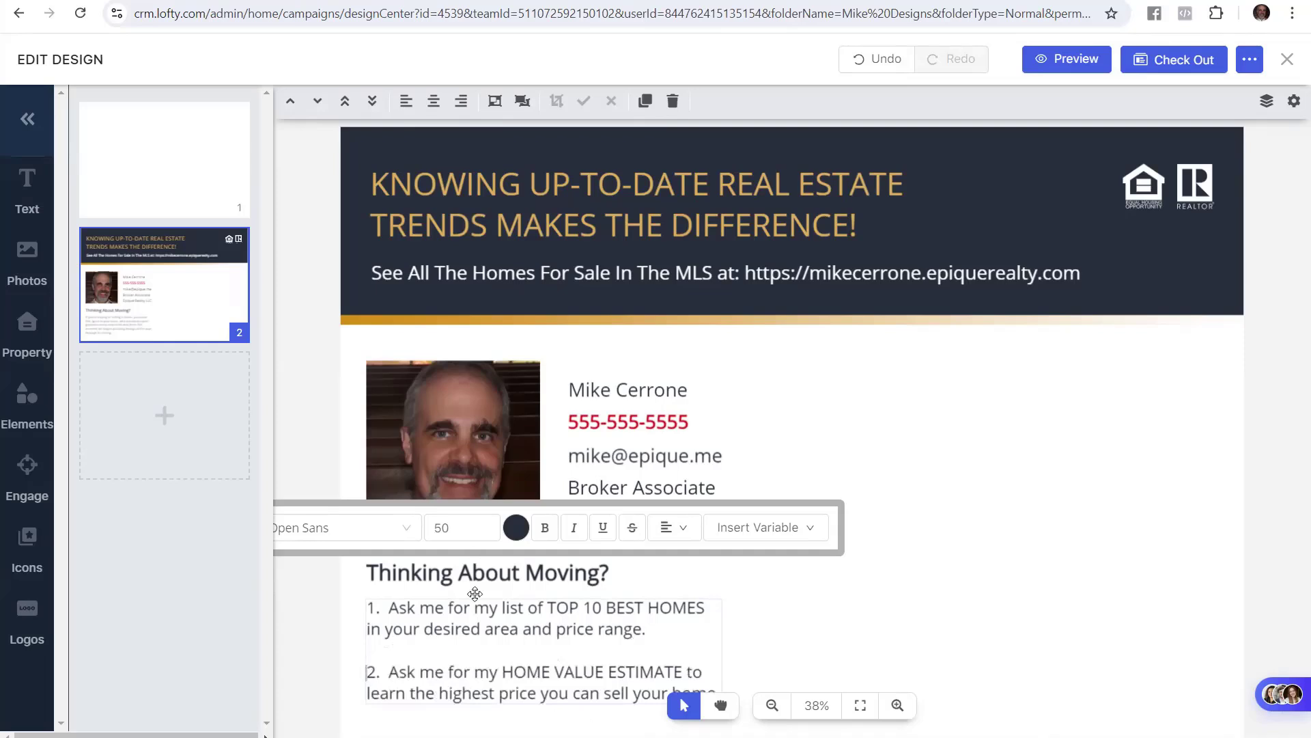
pyautogui.click(320, 627)
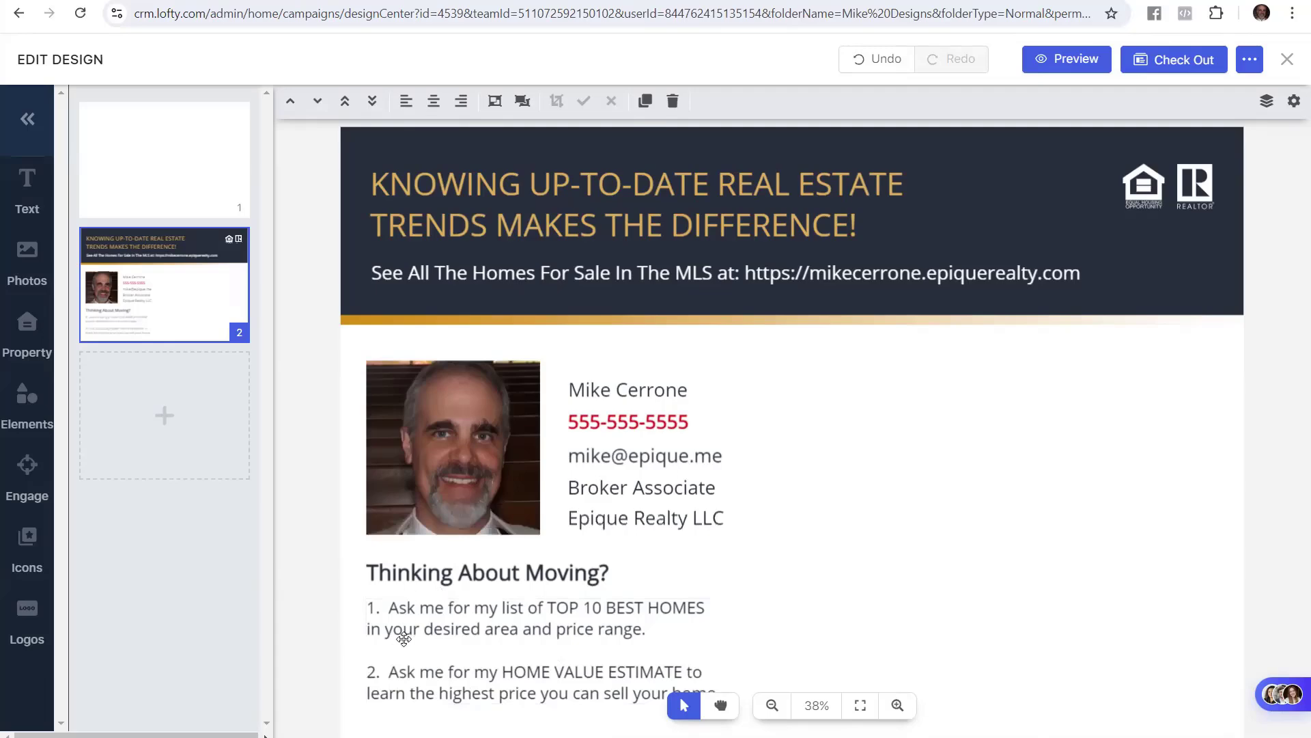
pyautogui.hotkey('alt', 'Tab')
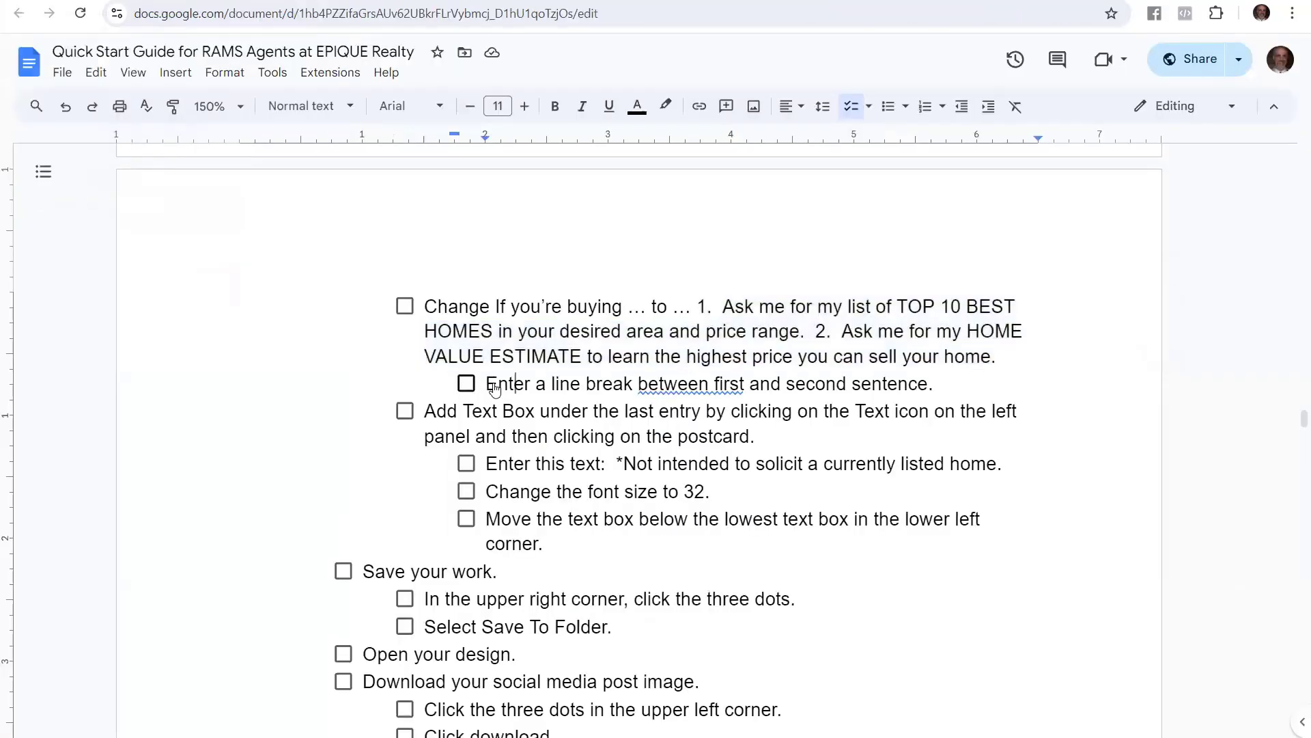
# Review the guide's line-break step and select the numbered text box on the postcard
pyautogui.moveTo(487, 384); pyautogui.dragTo(863, 401)
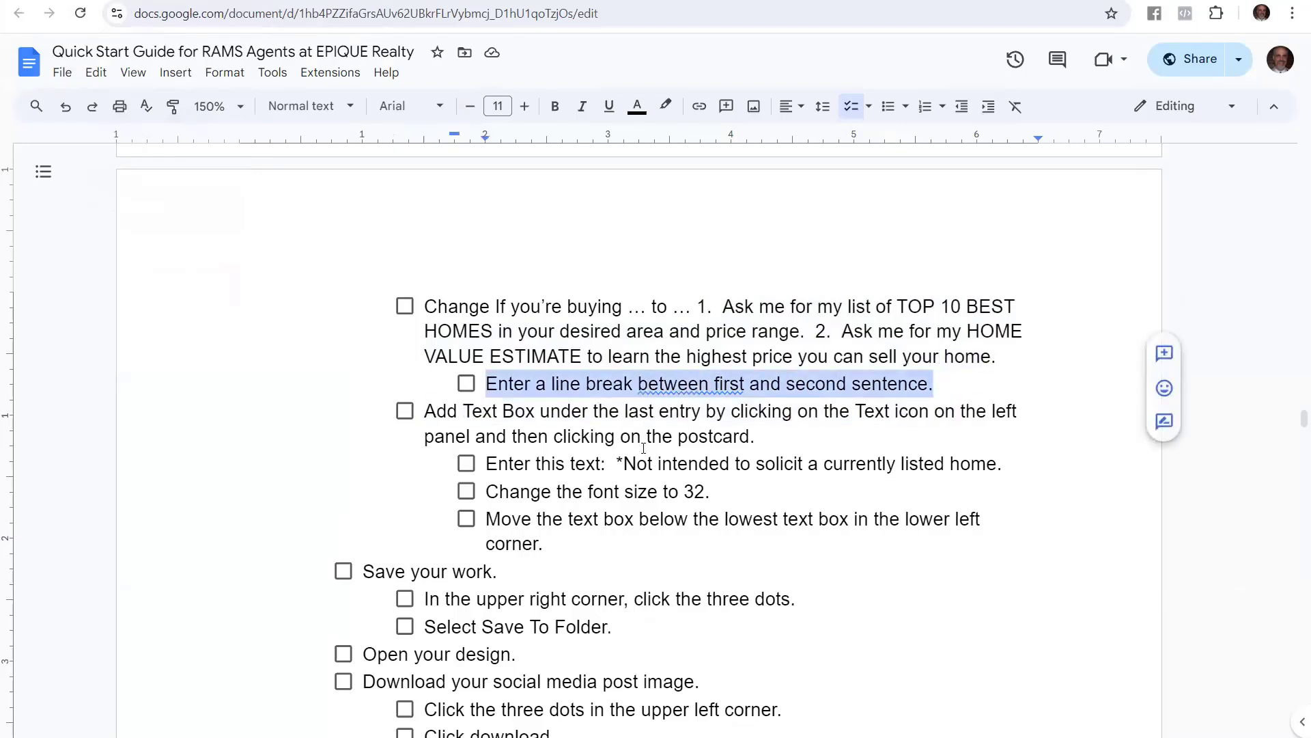
pyautogui.click(198, 1)
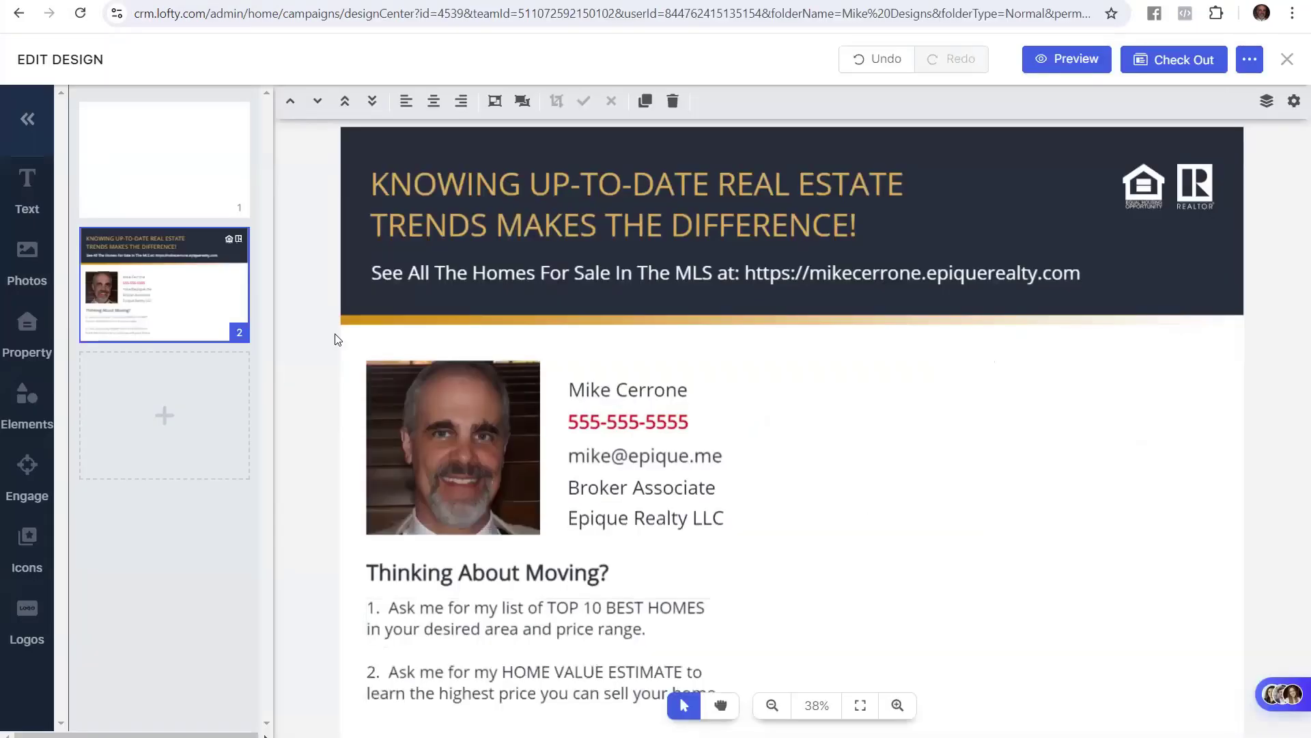
pyautogui.click(405, 649)
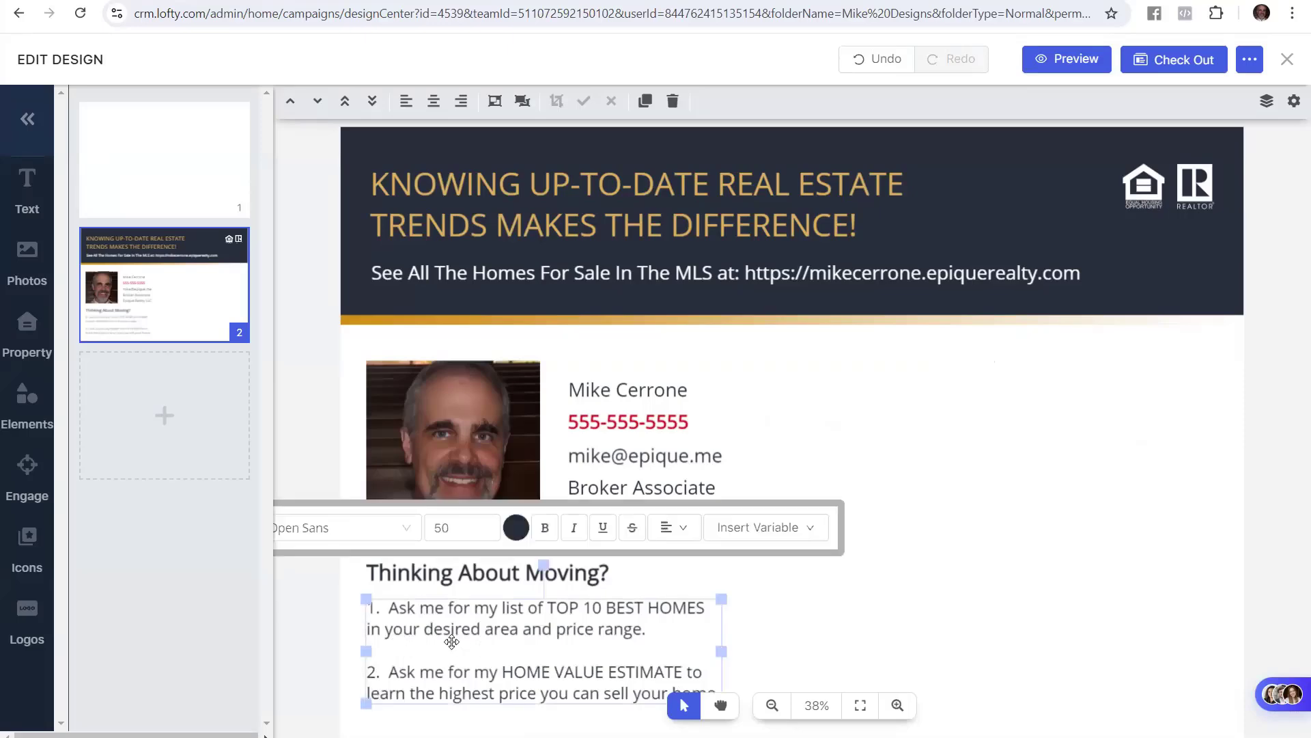
pyautogui.click(570, 733)
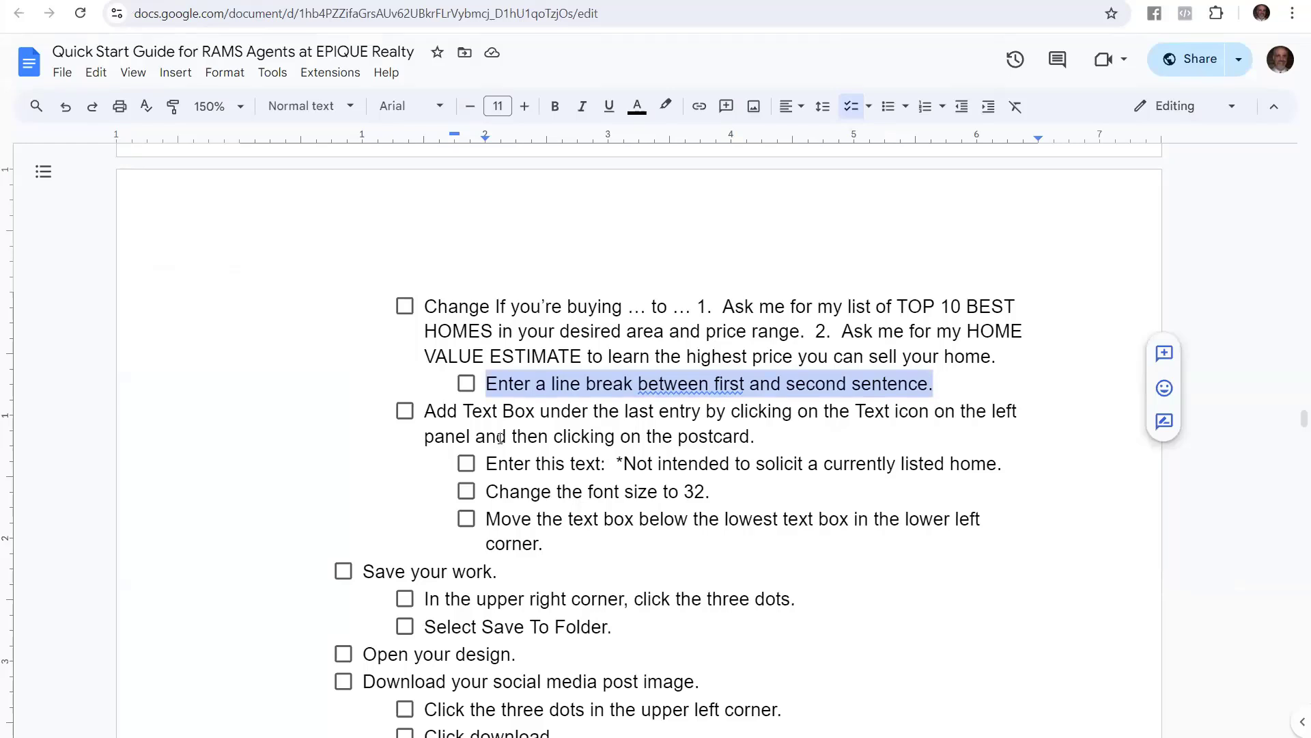
# Copy the guide's disclaimer sentence '*Not intended to solicit a currently listed home.'
pyautogui.moveTo(756, 437); pyautogui.dragTo(422, 415)
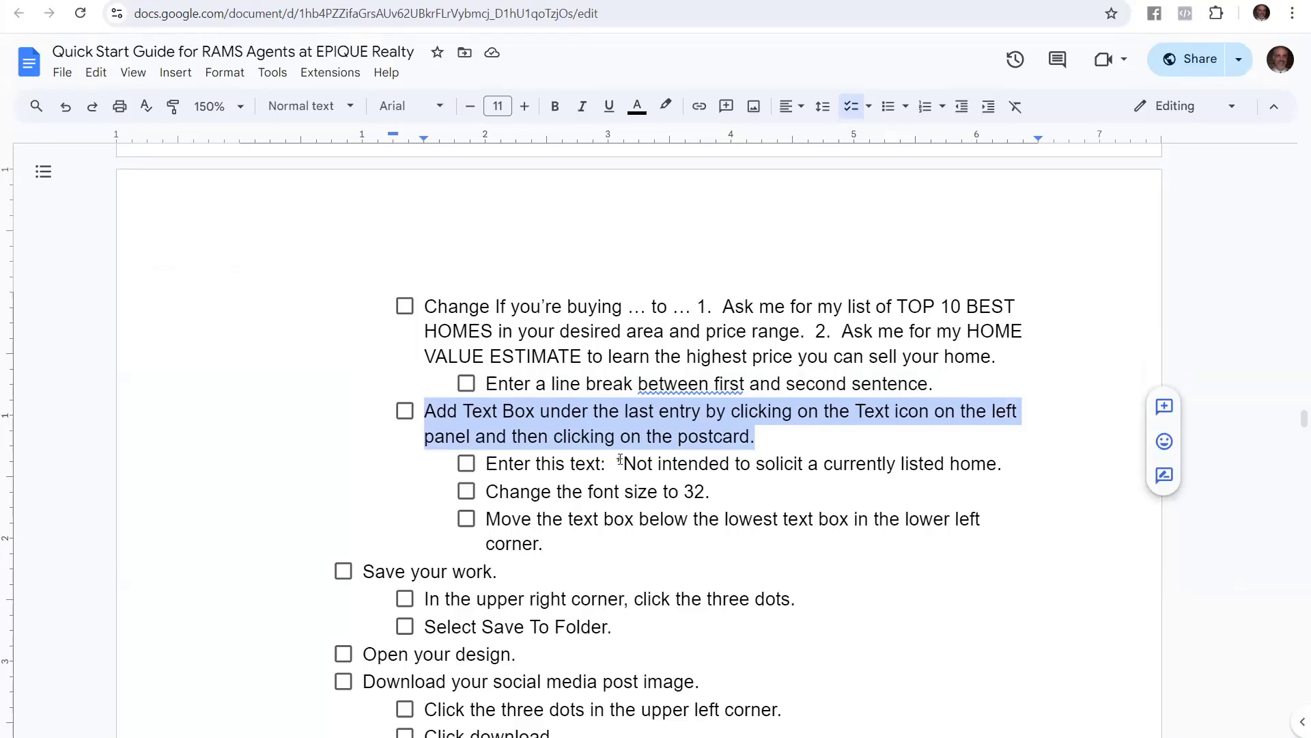
pyautogui.moveTo(617, 461); pyautogui.dragTo(1002, 464)
pyautogui.hotkey('ctrl', 'c')
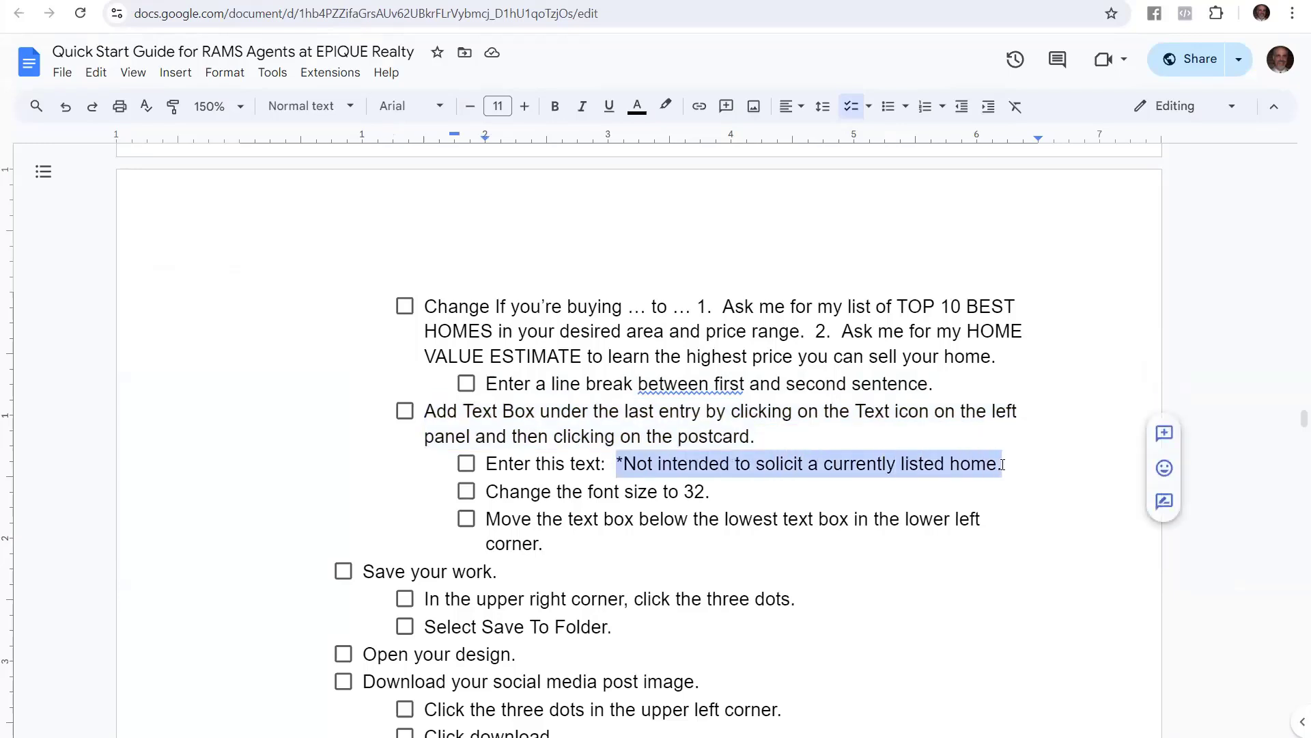
pyautogui.click(273, 1)
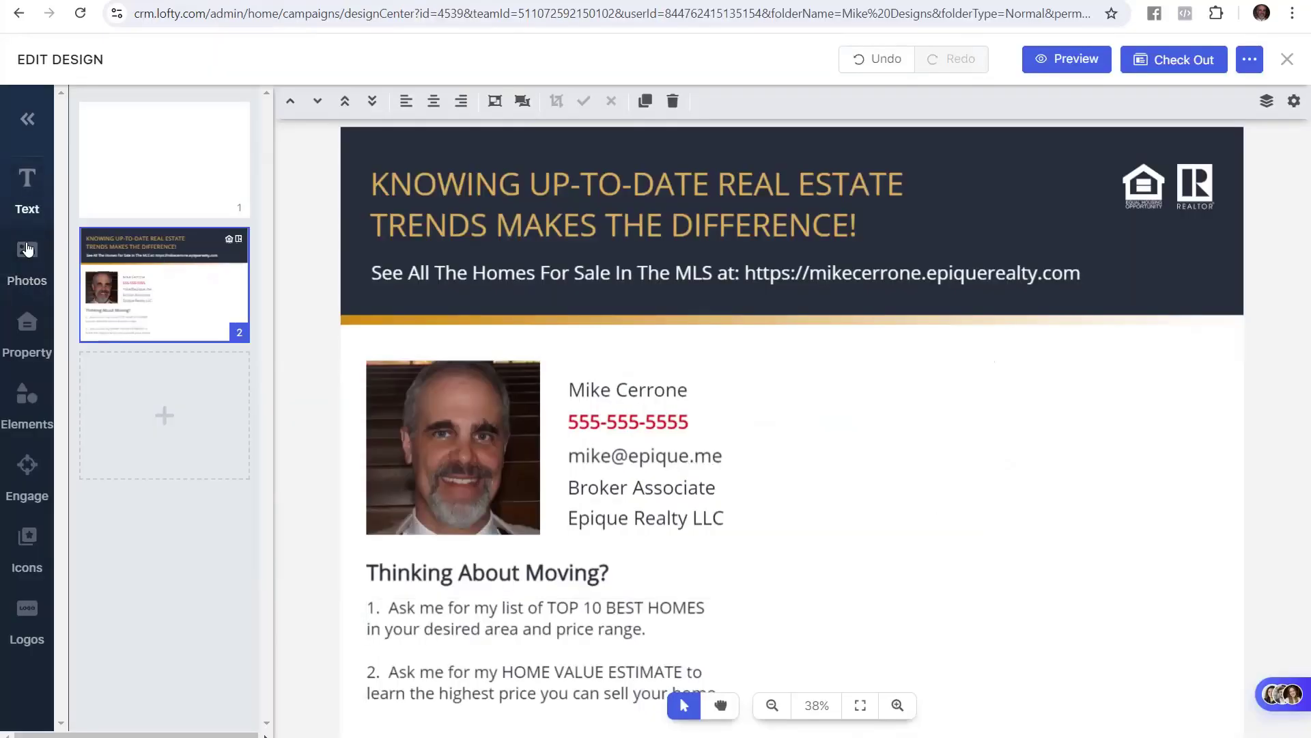
# Add a body text box and paste the disclaimer over its placeholder text
pyautogui.click(19, 193)
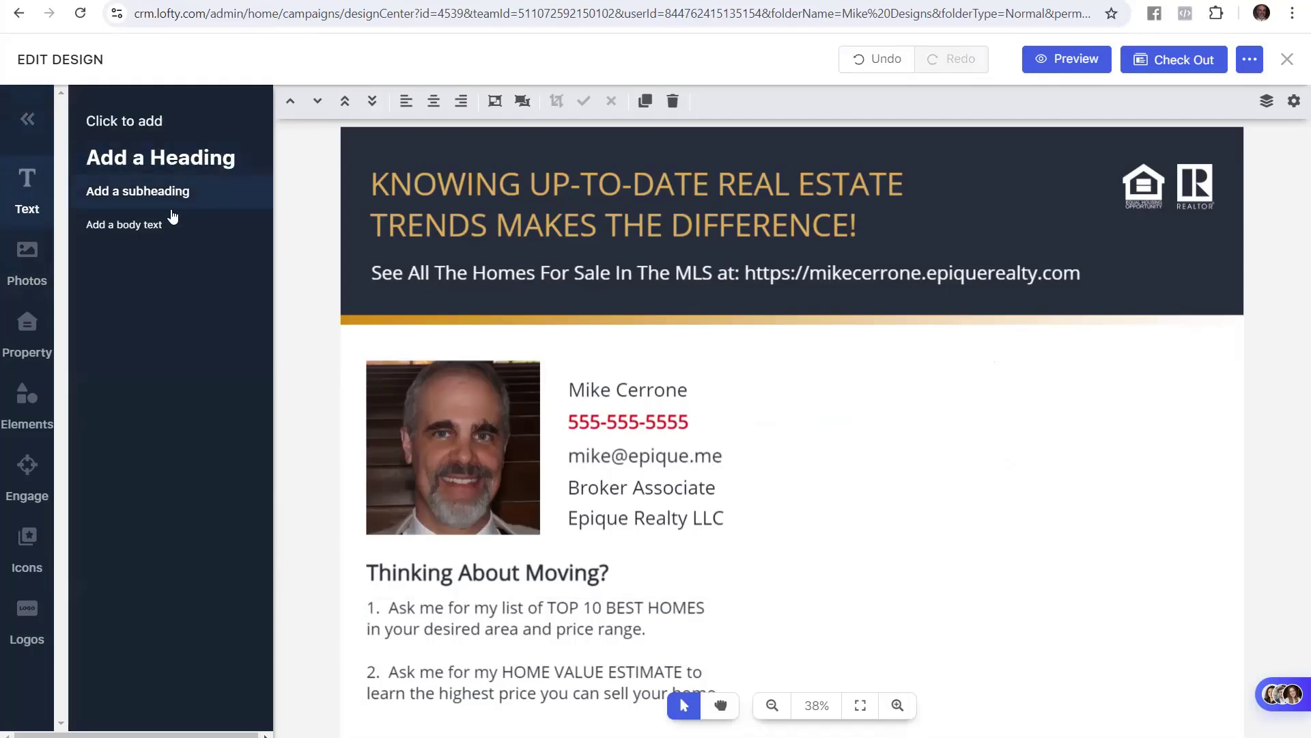
pyautogui.click(143, 234)
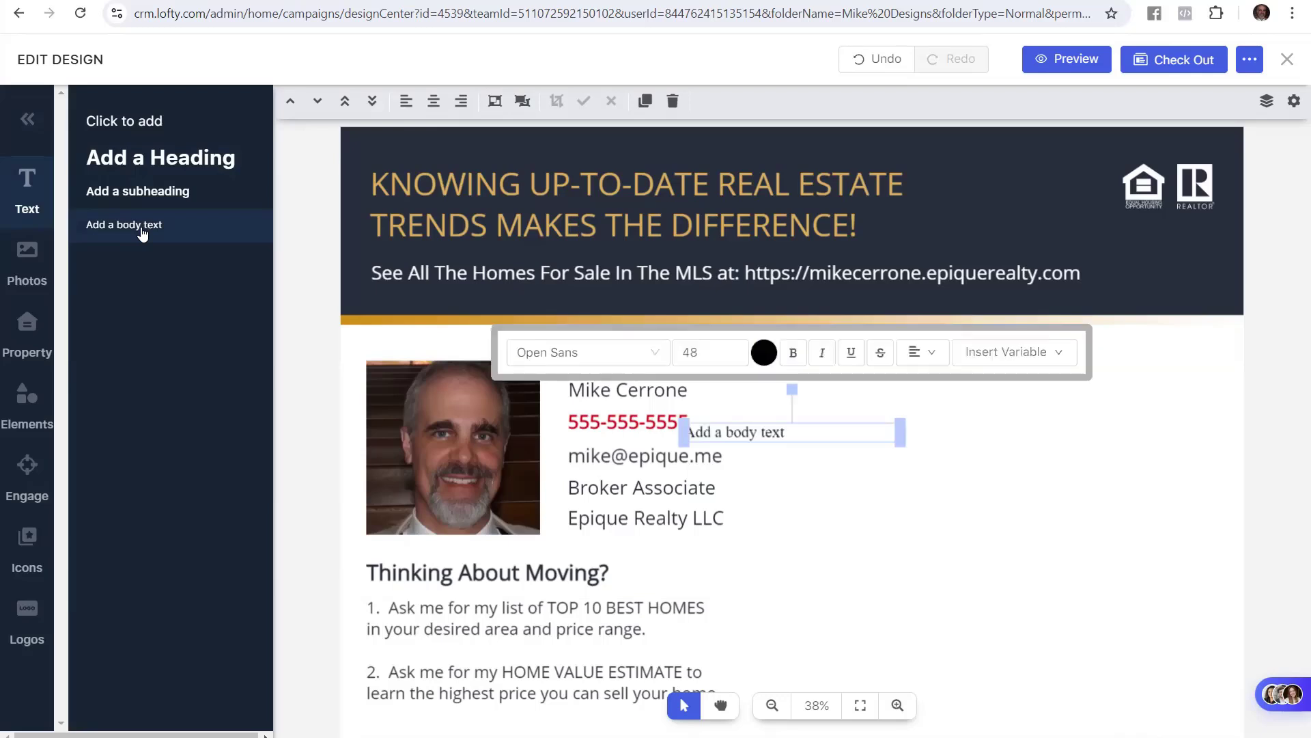
pyautogui.click(772, 437)
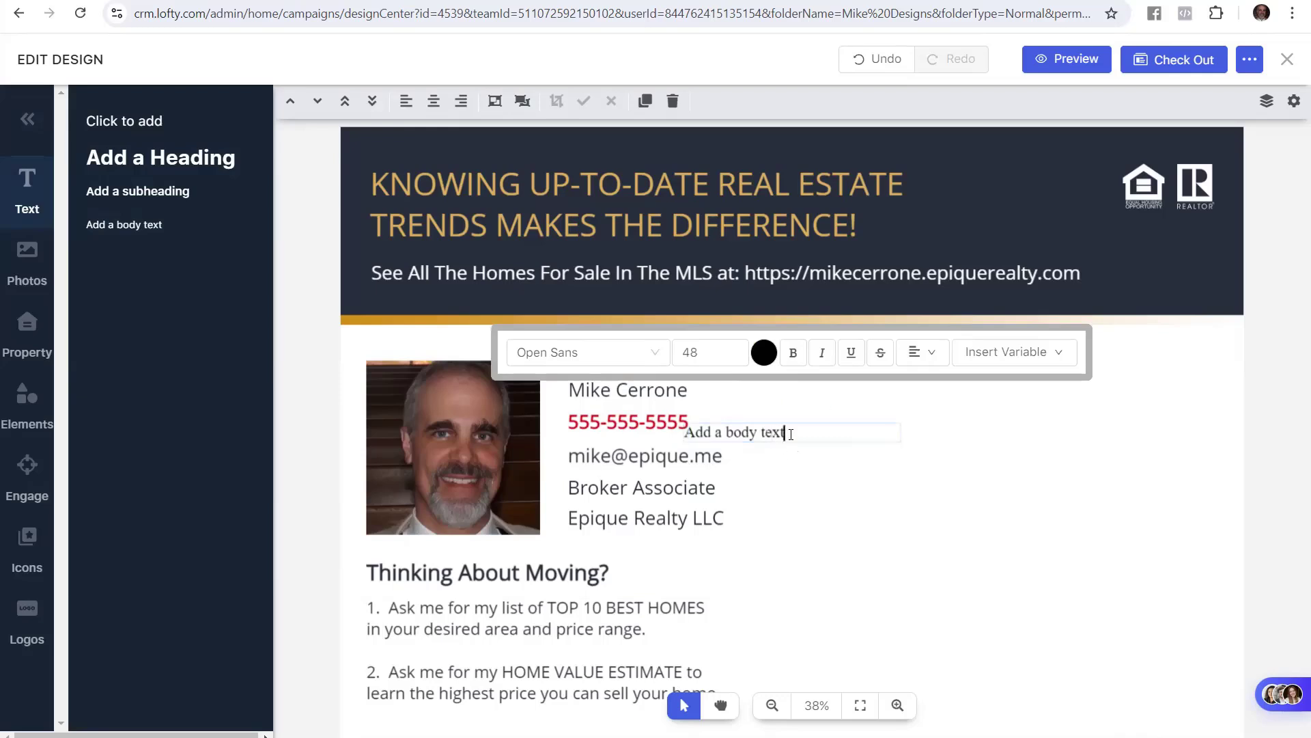
pyautogui.moveTo(787, 432); pyautogui.dragTo(683, 433)
pyautogui.hotkey('ctrl', 'v')
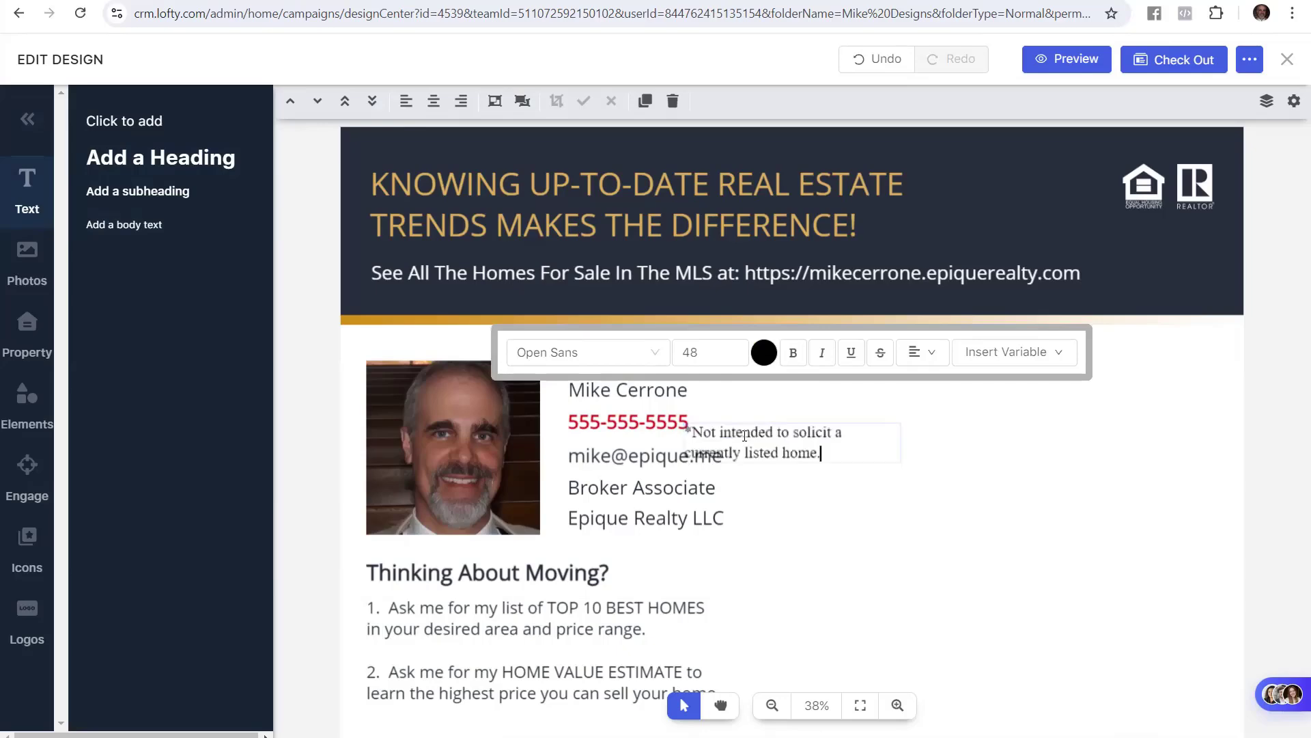
# Reselect the full disclaimer sentence in the Google Docs guide
pyautogui.click(129, 1)
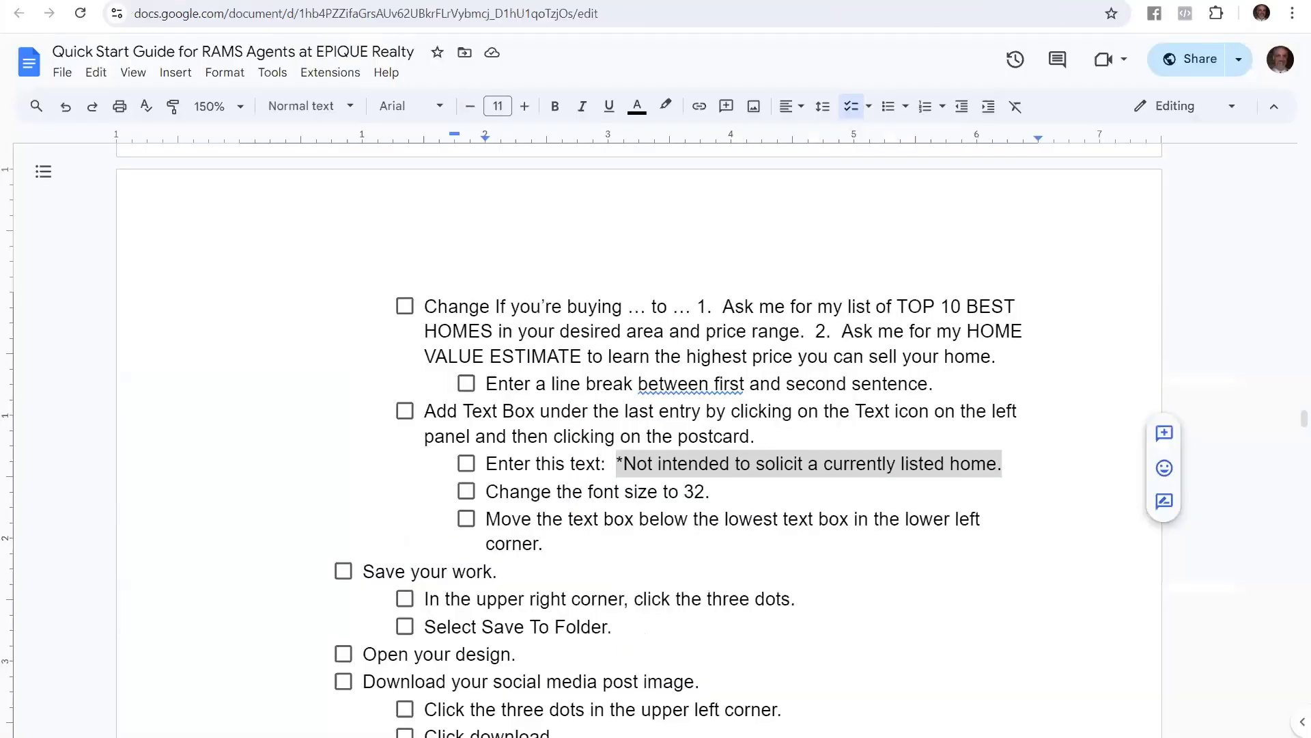
pyautogui.click(732, 508)
pyautogui.moveTo(1004, 464); pyautogui.dragTo(617, 463)
pyautogui.hotkey('ctrl', 'c')
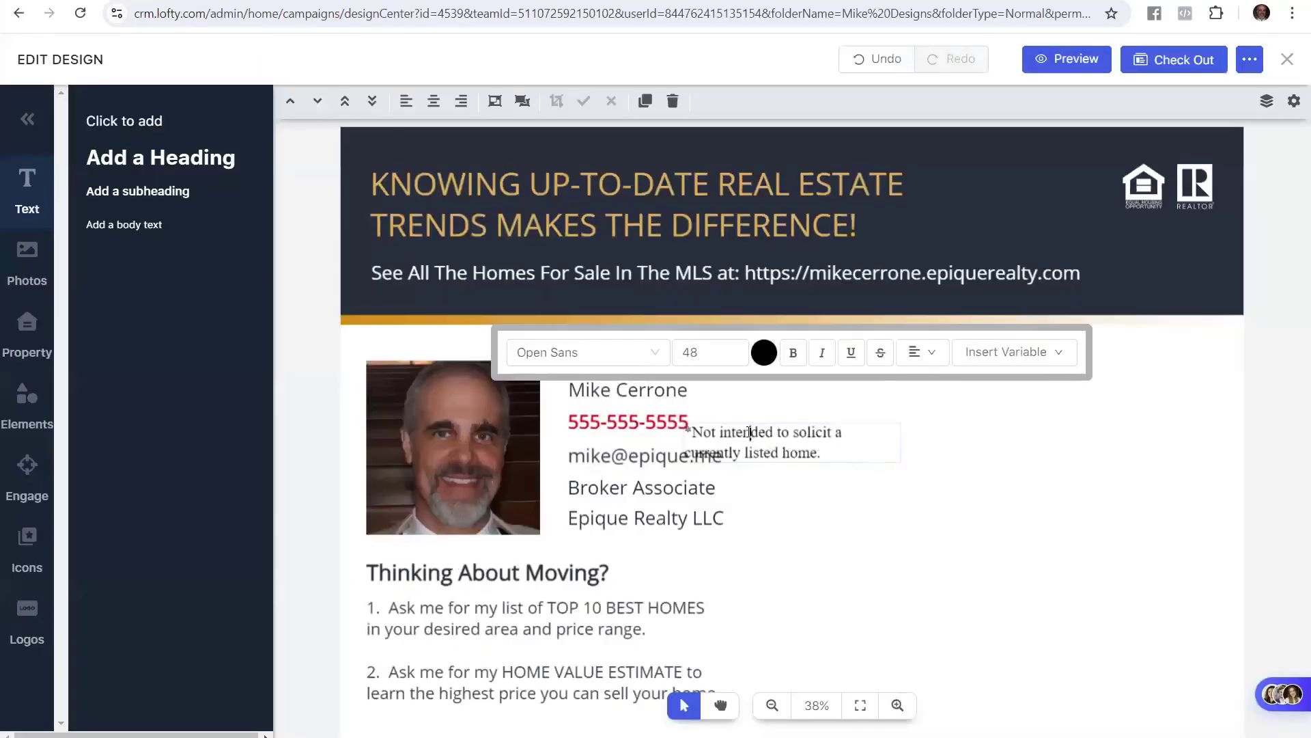
# Re-paste the full disclaimer into the box and delete the doubled leading asterisk
pyautogui.click(750, 432)
pyautogui.moveTo(819, 453); pyautogui.dragTo(695, 432)
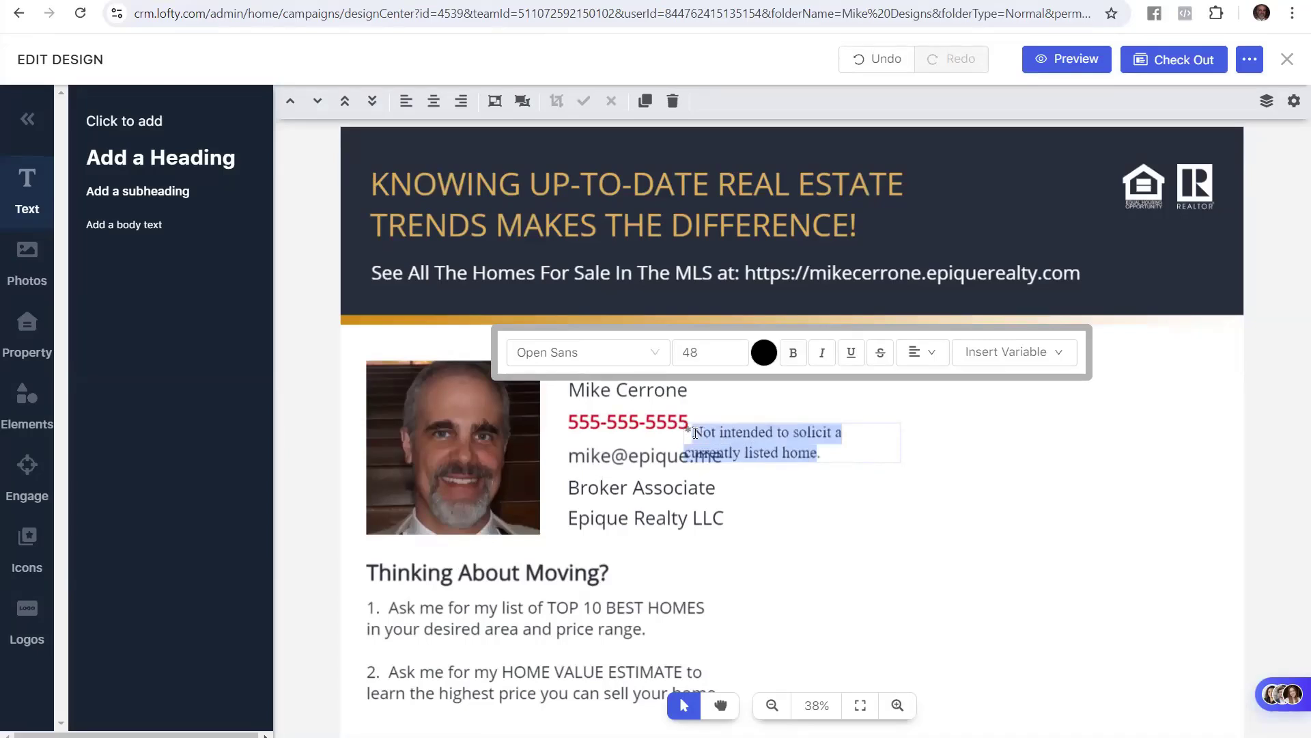
pyautogui.hotkey('ctrl', 'v')
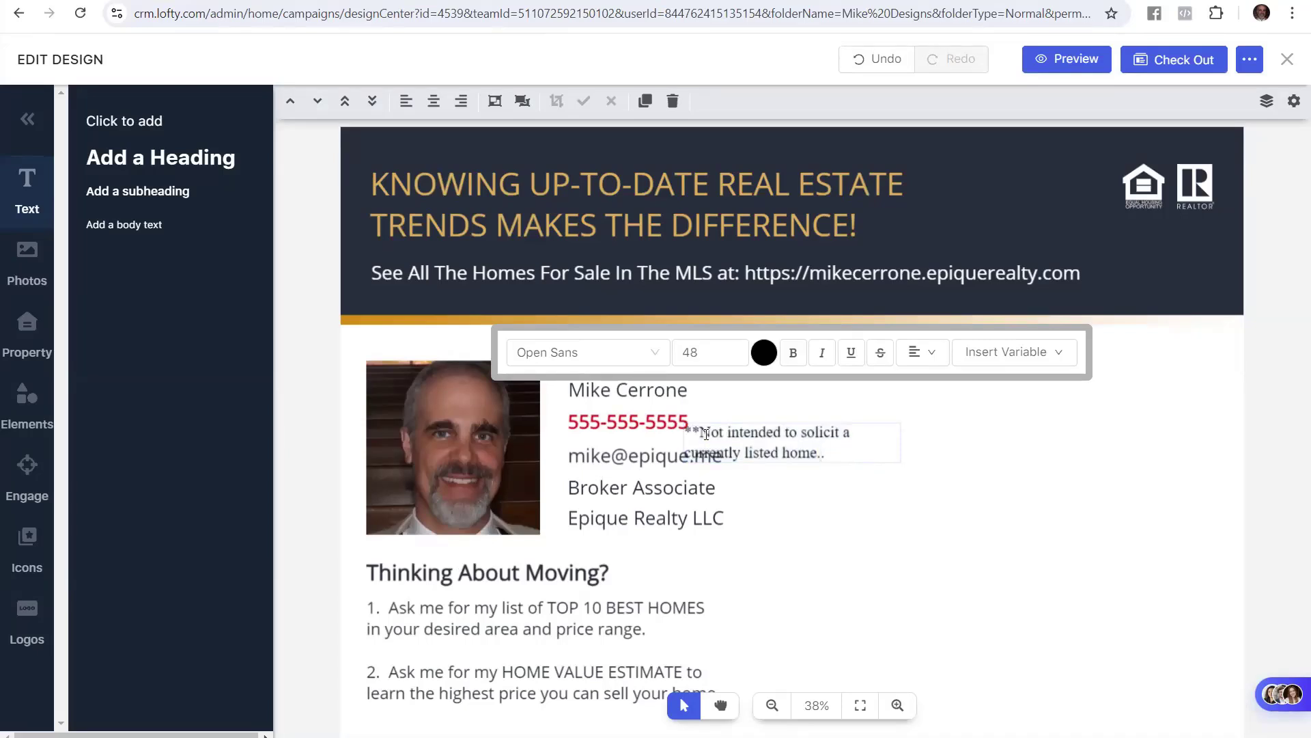
pyautogui.press('Up')
pyautogui.press('Left')
pyautogui.press('Left')
pyautogui.press('Left')
pyautogui.press('Left')
pyautogui.press('Left')
pyautogui.press('Left')
pyautogui.press('Left')
pyautogui.press('Left')
pyautogui.press('Left')
pyautogui.press('Left')
pyautogui.press('Left')
pyautogui.press('Left')
pyautogui.press('Left')
pyautogui.press('Left')
pyautogui.press('Left')
pyautogui.press('Left')
pyautogui.press('Left')
pyautogui.press('Left')
pyautogui.press('Left')
pyautogui.press('Left')
pyautogui.press('Delete')
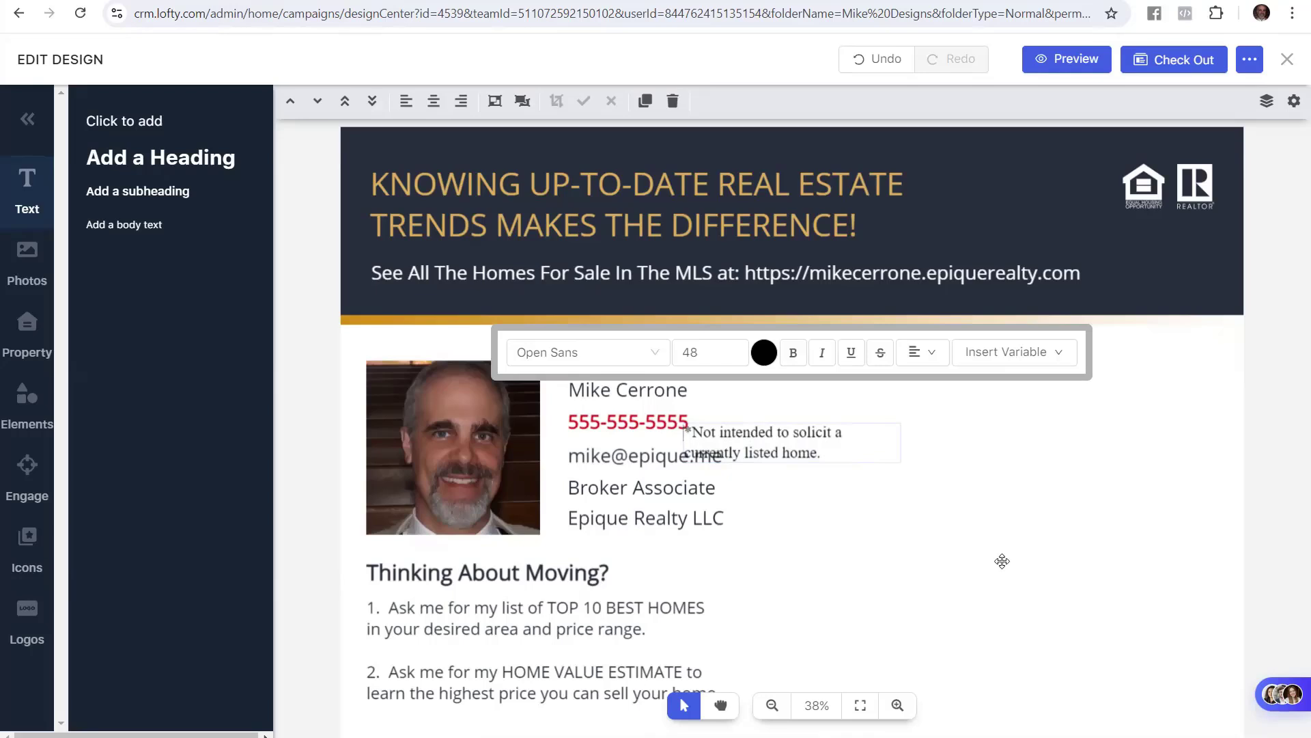
# Move the disclaimer box right, clear of the contact lines, and select its text
pyautogui.click(818, 446)
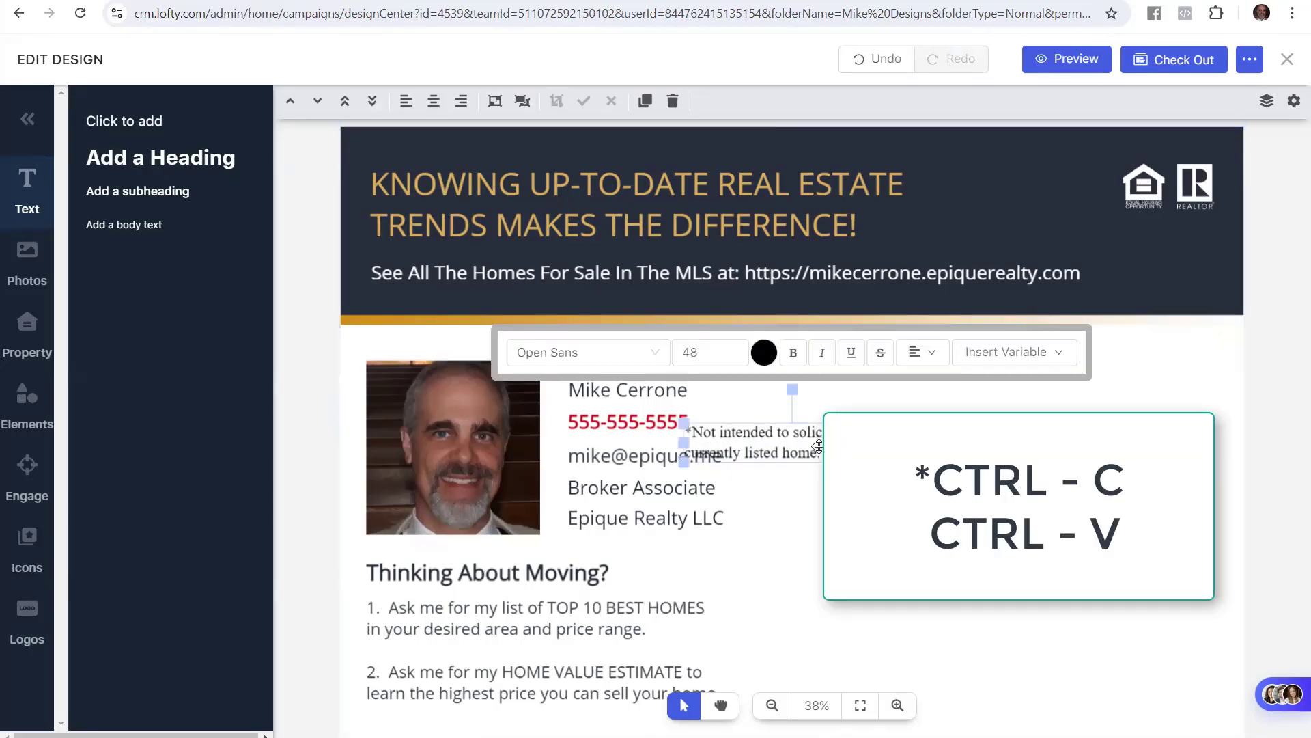
pyautogui.moveTo(817, 447); pyautogui.dragTo(956, 446)
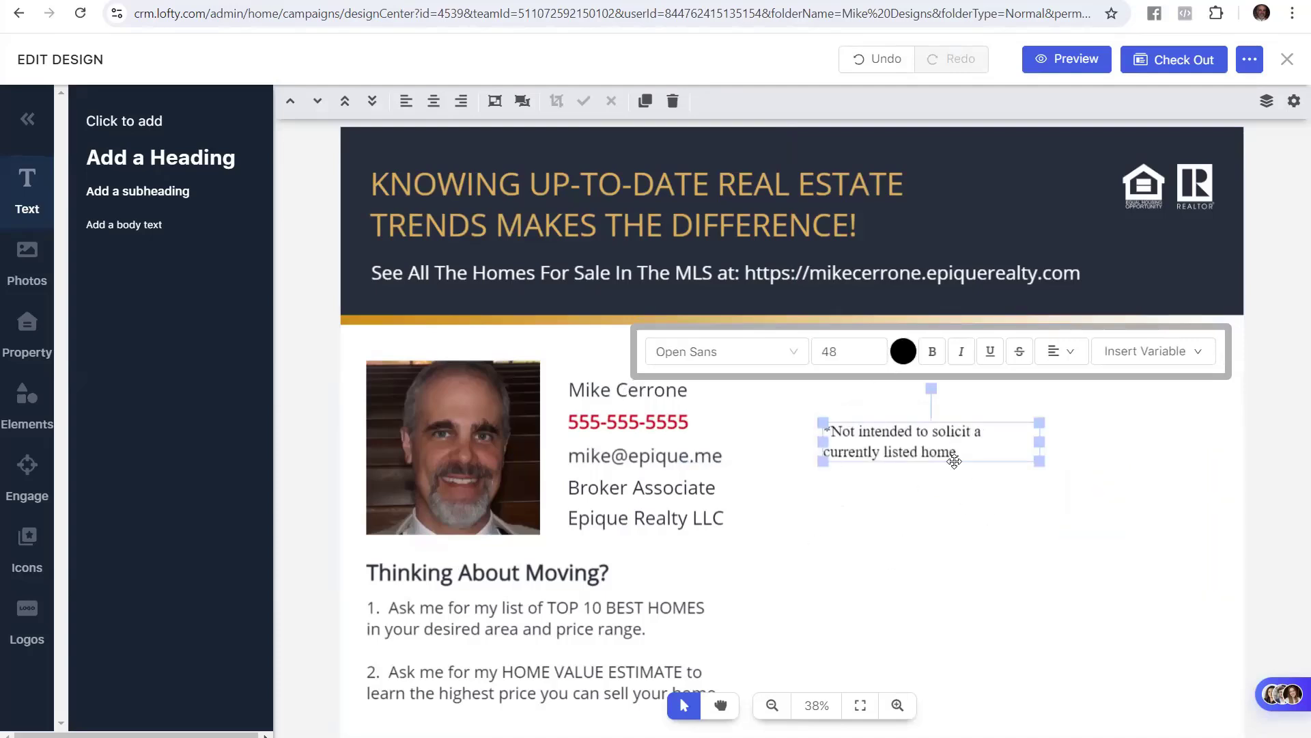
pyautogui.doubleClick(912, 436)
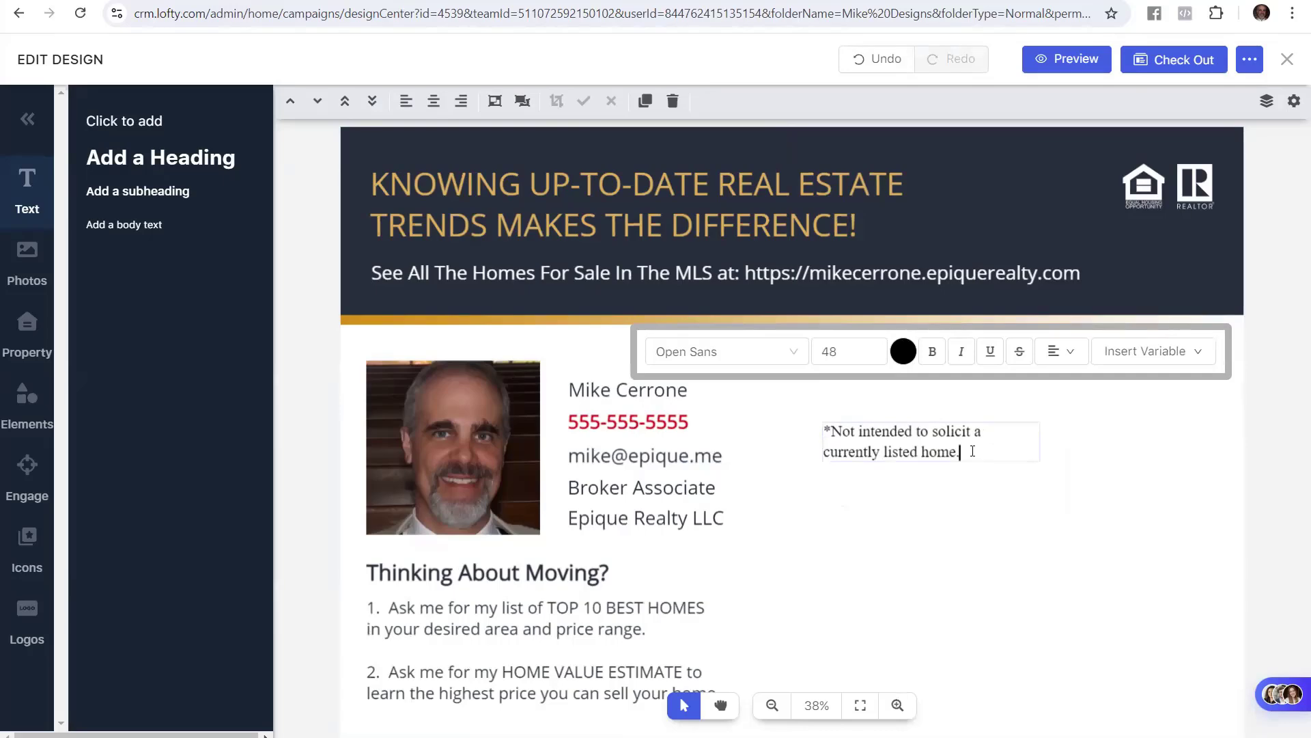
pyautogui.moveTo(963, 453); pyautogui.dragTo(817, 443)
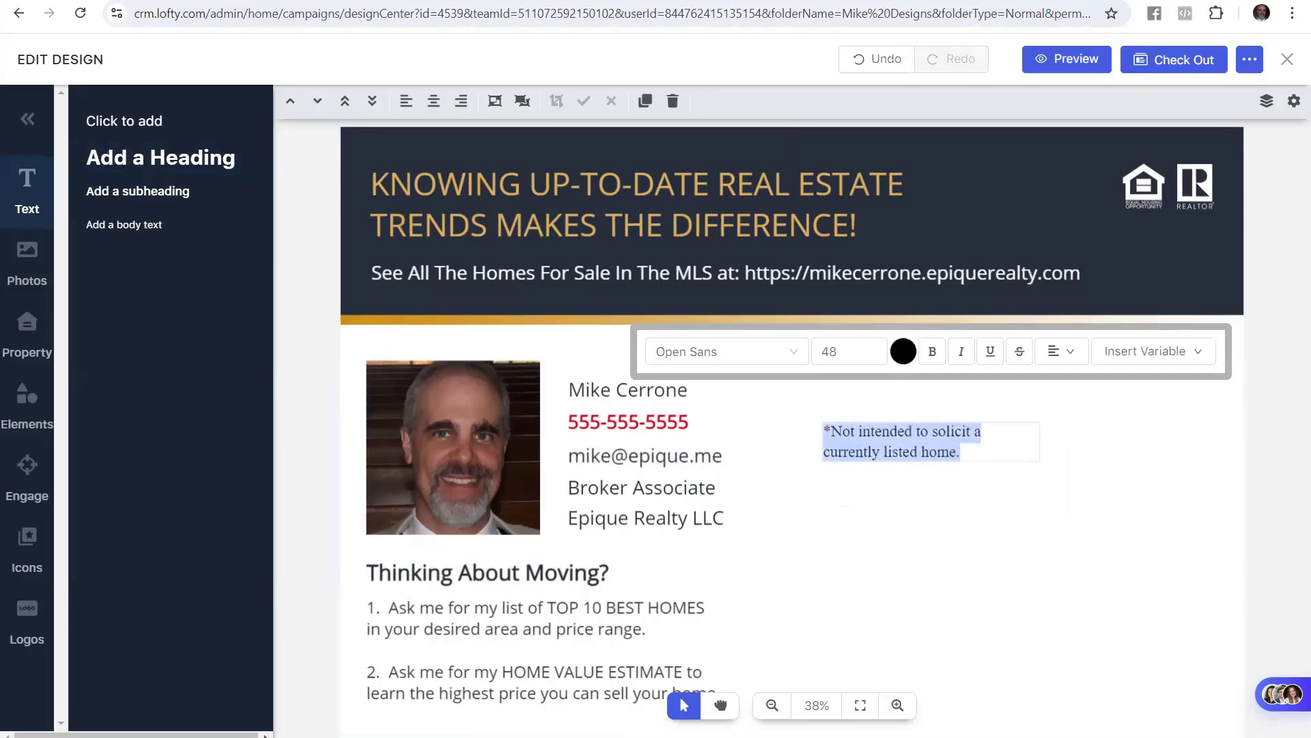
pyautogui.click(117, 1)
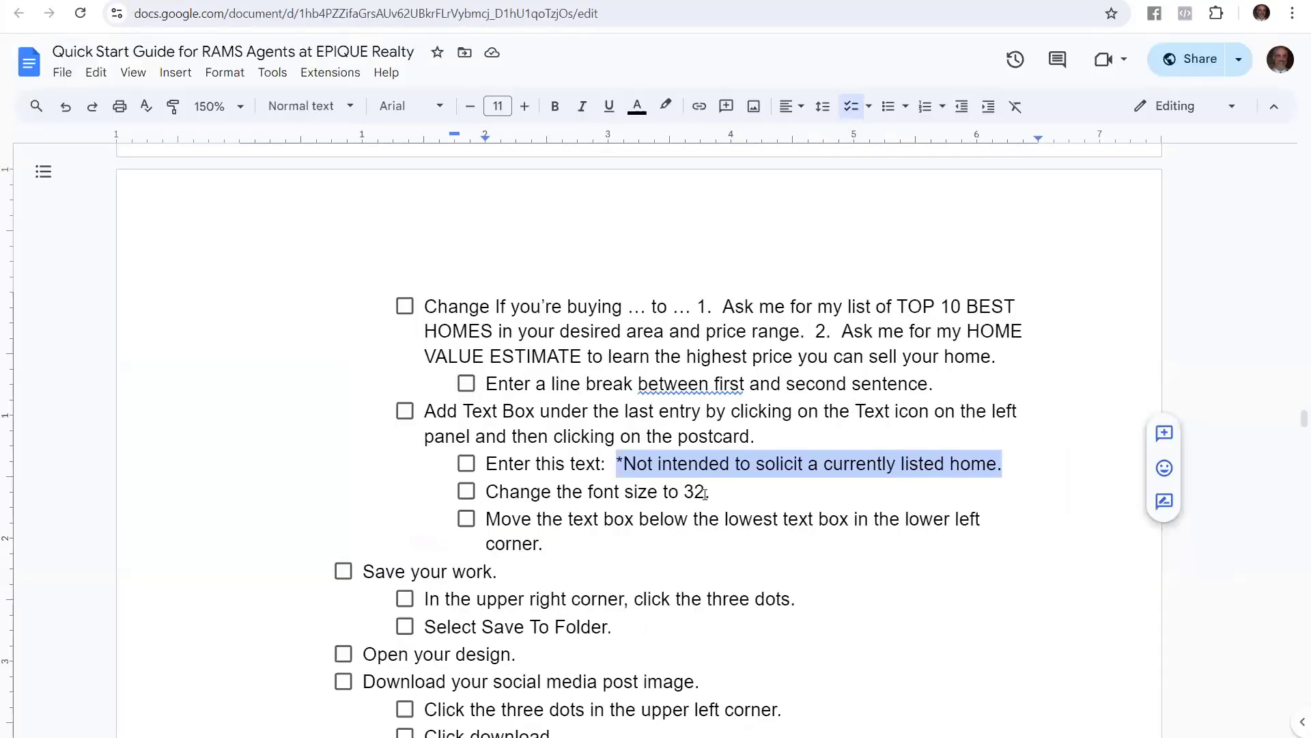
# Step the disclaimer's font size down to 32, checking the guide's font-size instruction
pyautogui.moveTo(704, 493); pyautogui.dragTo(623, 492)
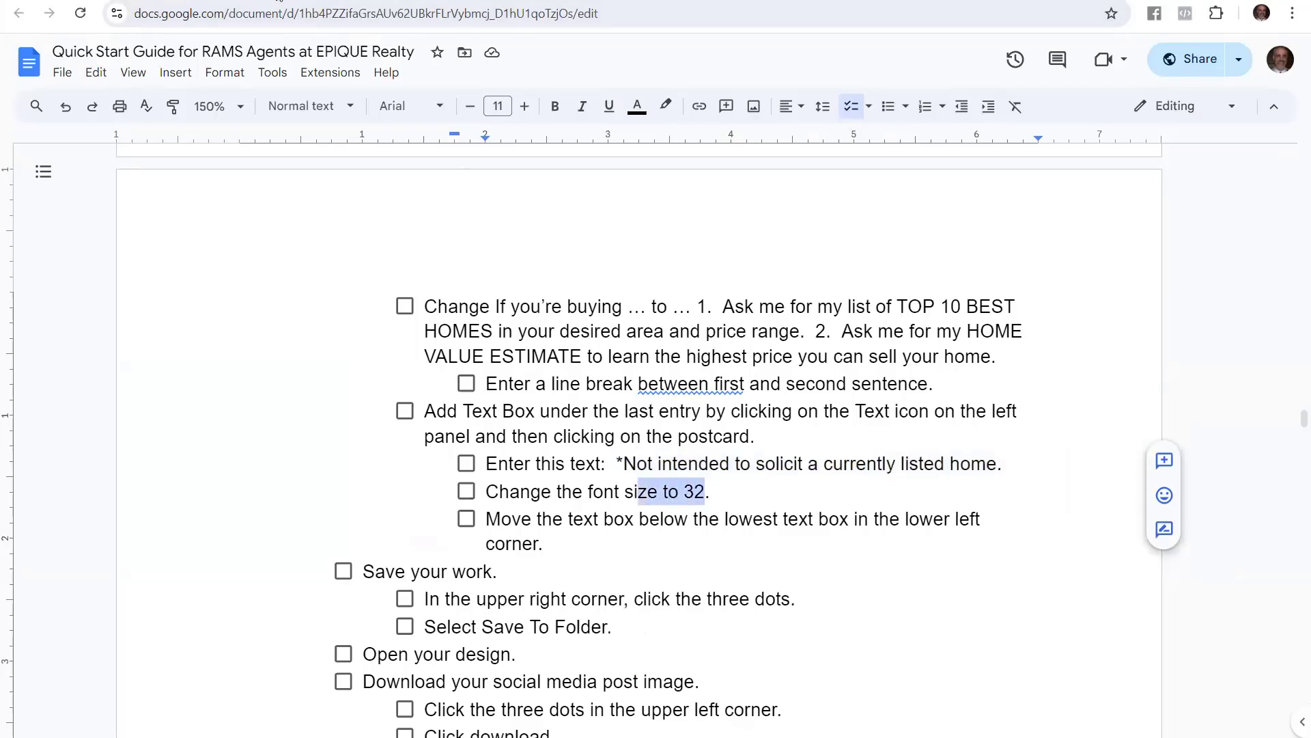
pyautogui.click(279, 2)
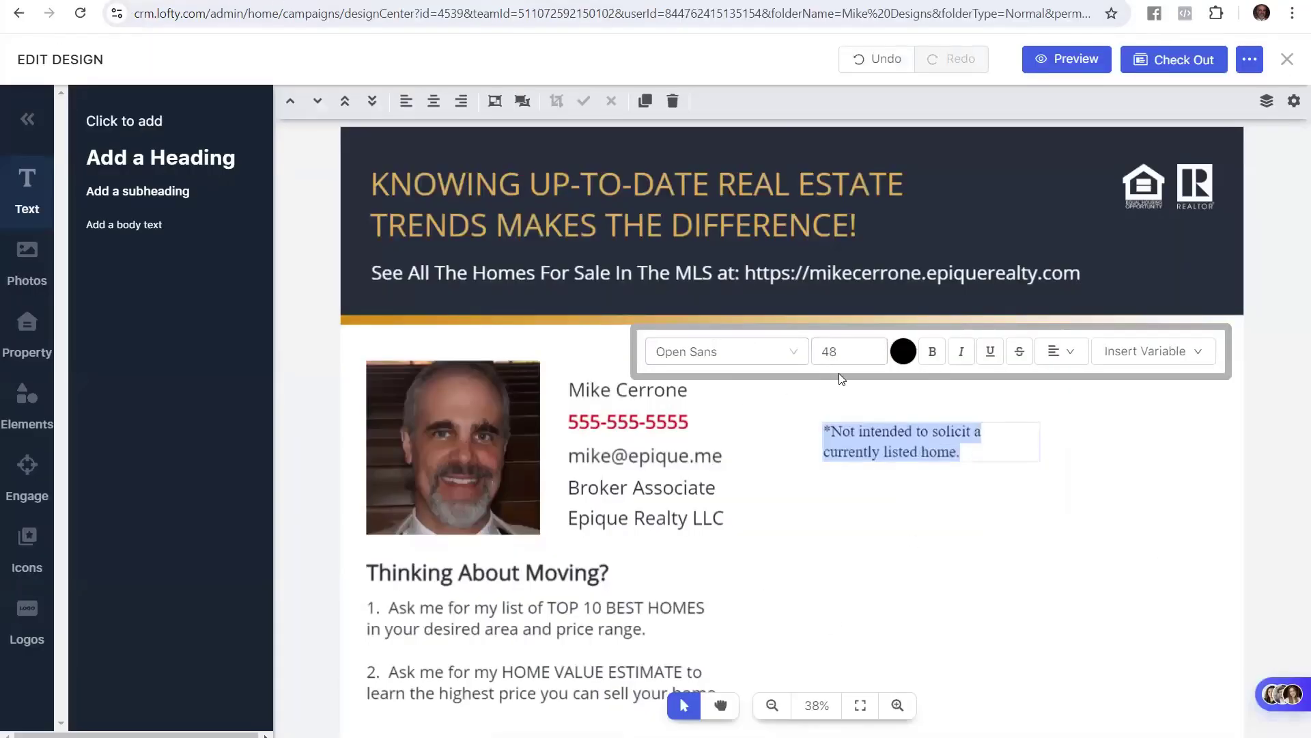
pyautogui.click(878, 346)
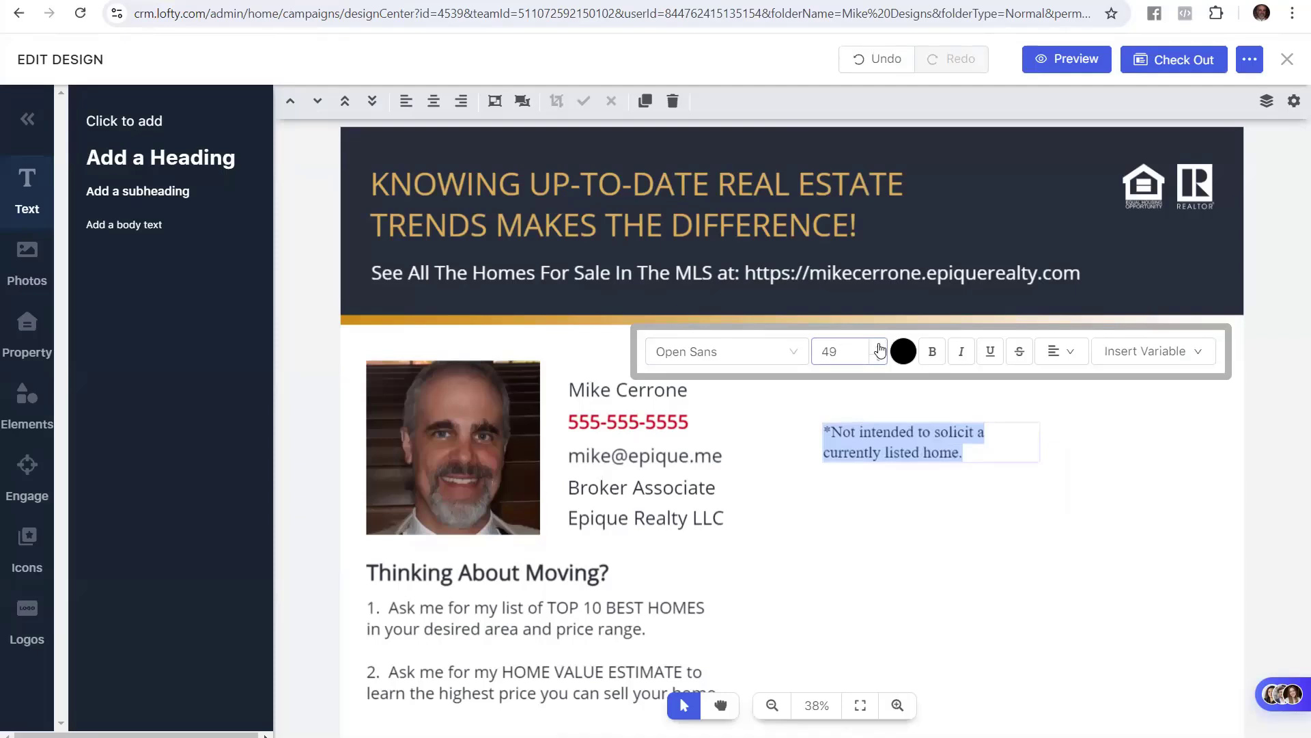
pyautogui.click(879, 357)
pyautogui.click(879, 357)
pyautogui.click(878, 356)
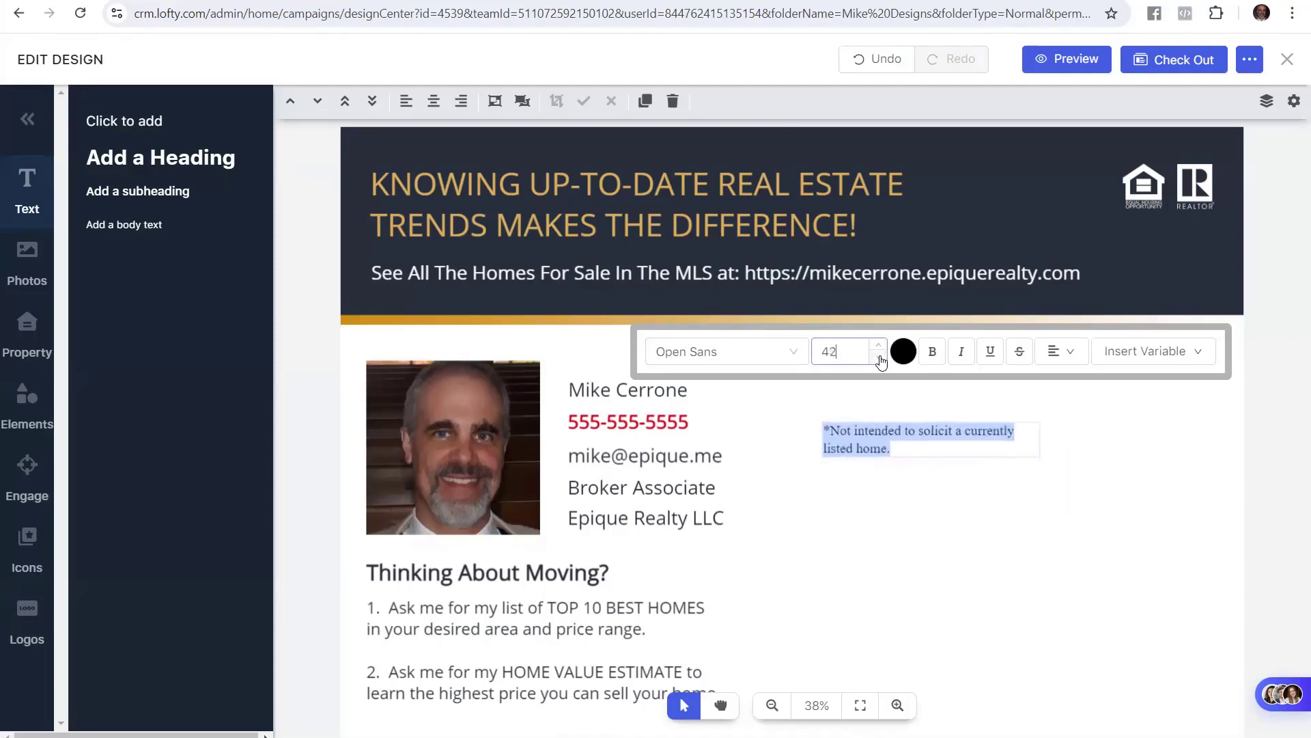
pyautogui.click(878, 356)
pyautogui.click(878, 356)
pyautogui.click(878, 356)
pyautogui.click(878, 357)
pyautogui.click(878, 356)
pyautogui.click(878, 356)
pyautogui.click(878, 357)
pyautogui.click(878, 356)
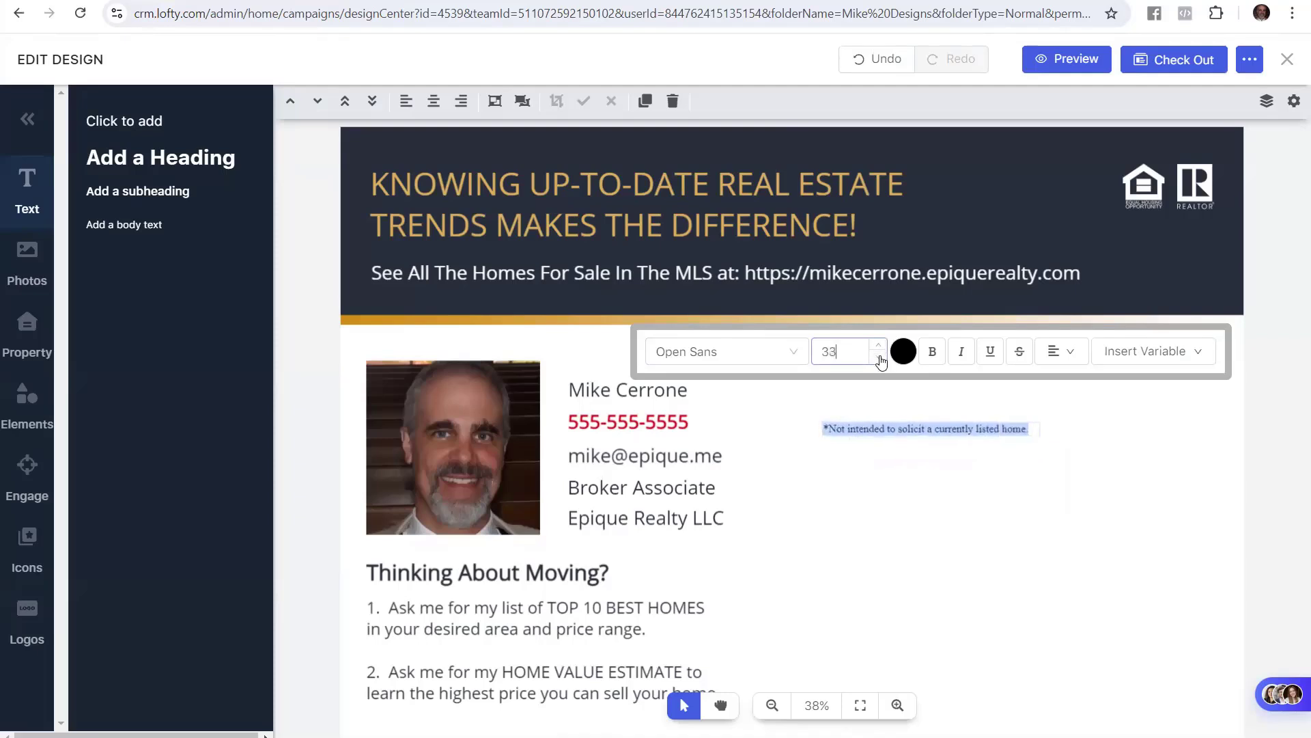
pyautogui.click(879, 356)
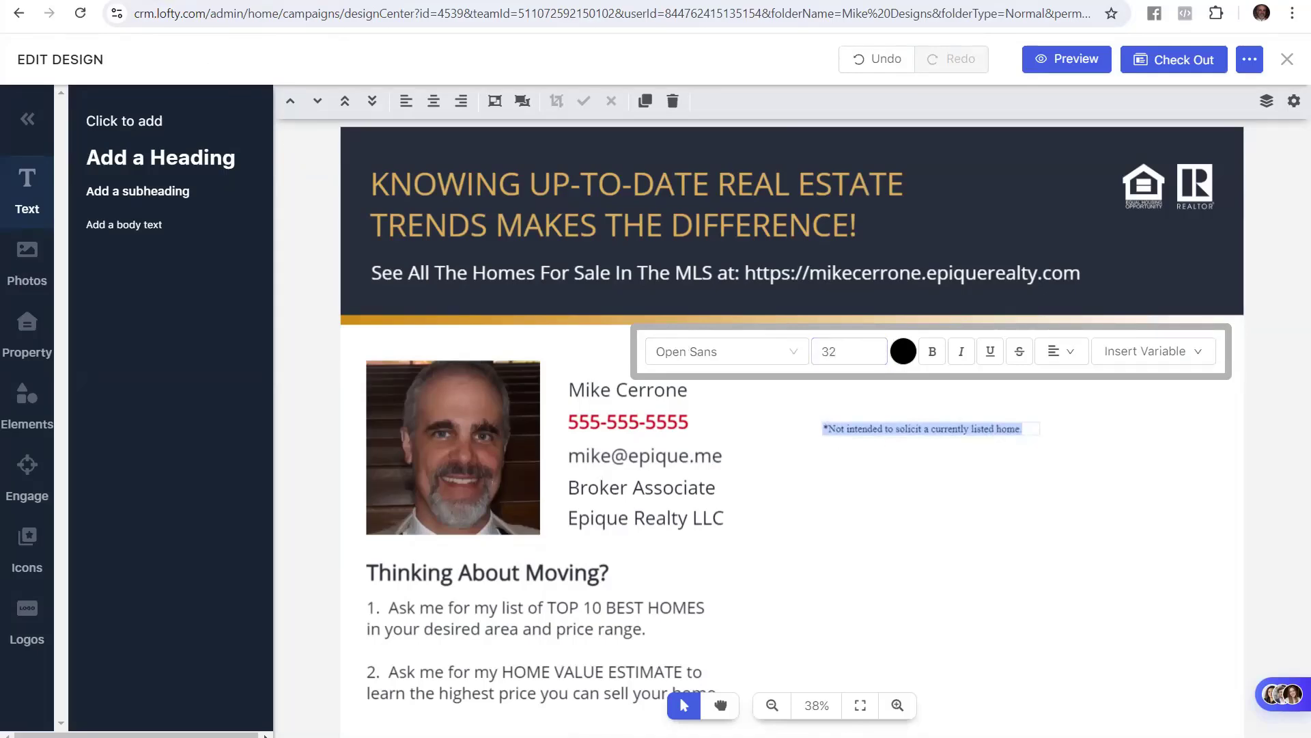
pyautogui.hotkey('alt', 'Tab')
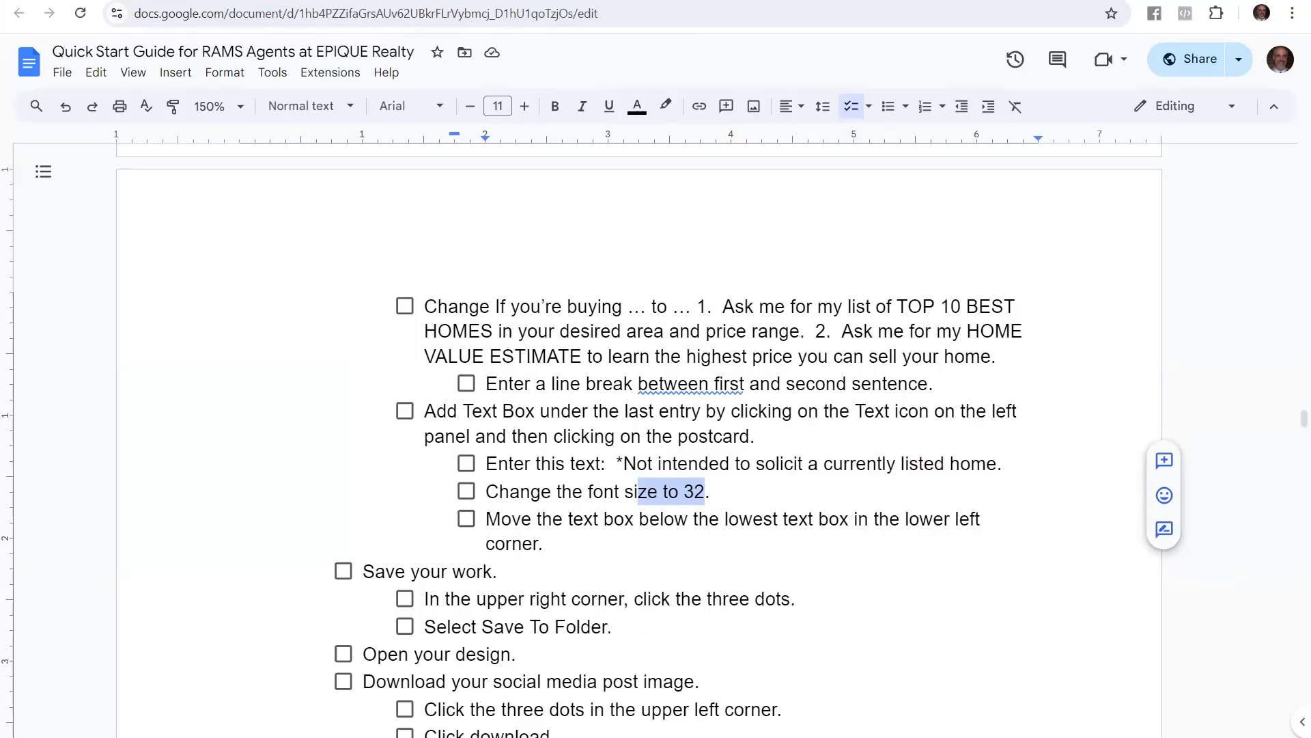
pyautogui.hotkey('alt', 'Tab')
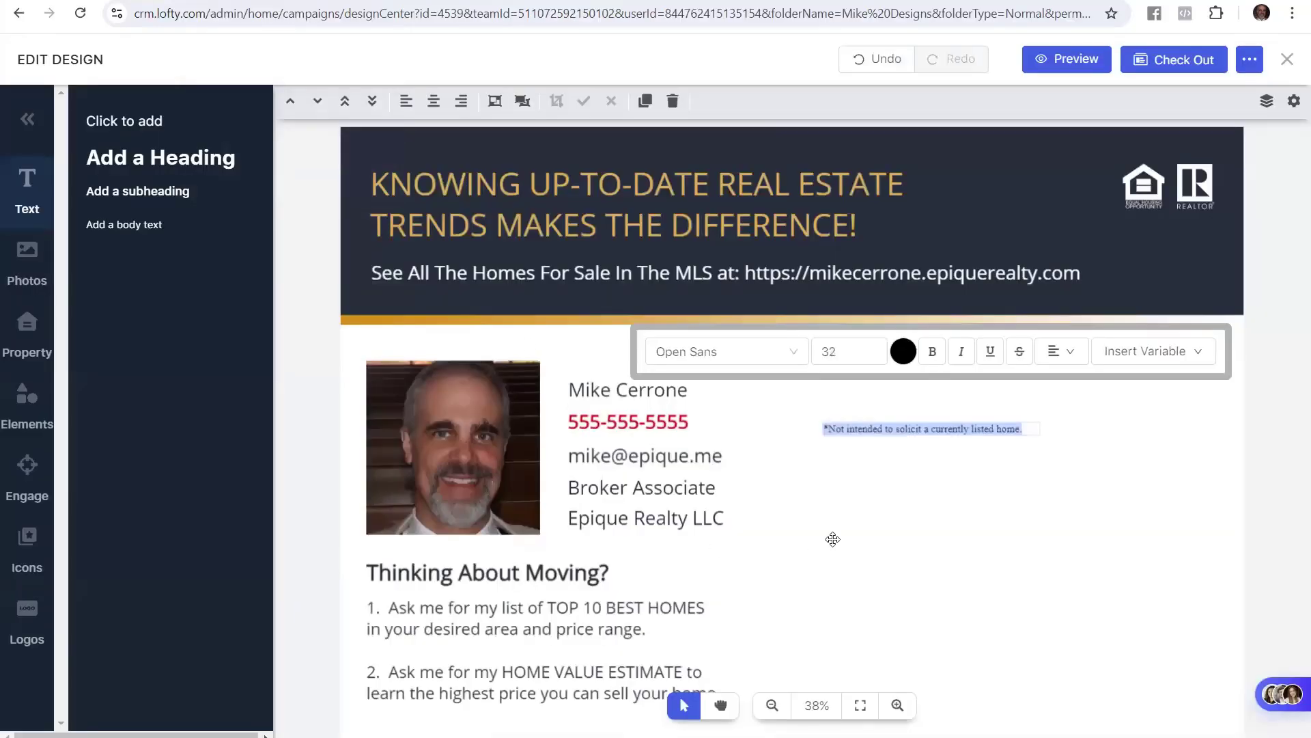
# Drag the disclaimer box to the bottom-left corner beneath the second numbered offer, then deselect
pyautogui.click(878, 491)
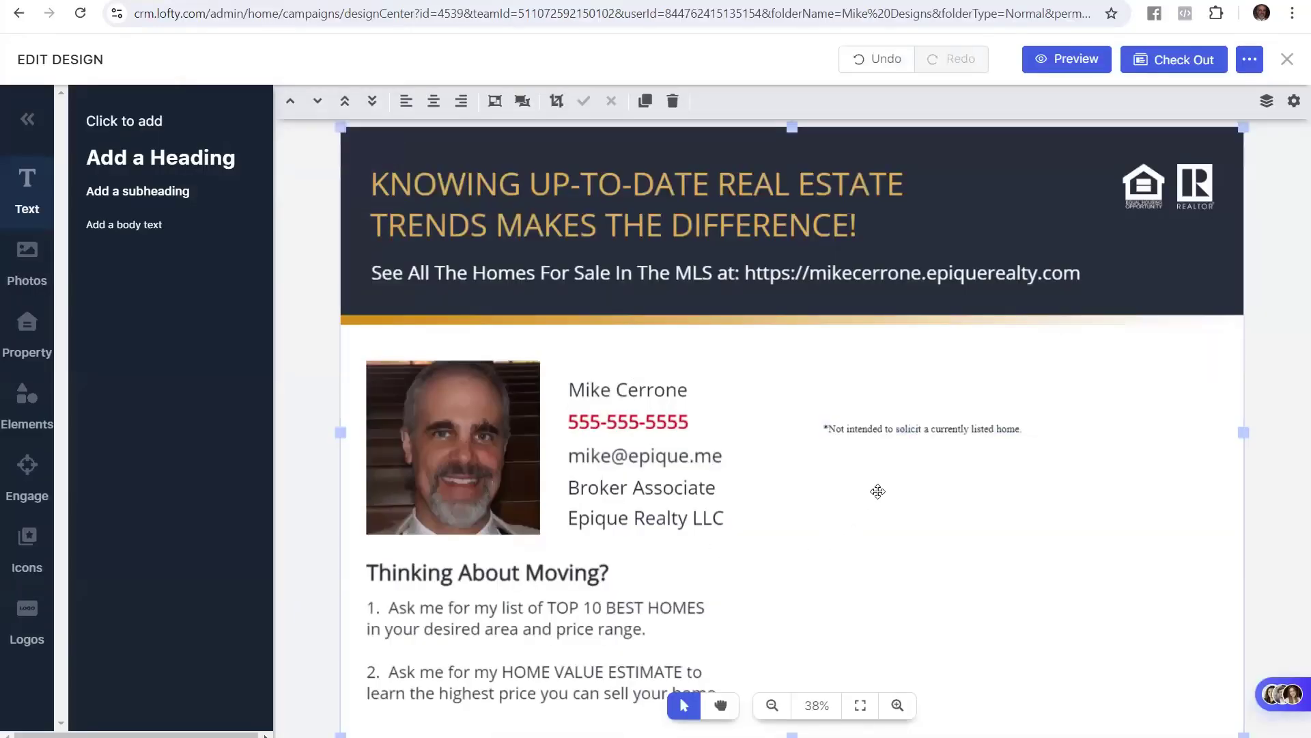
pyautogui.click(935, 427)
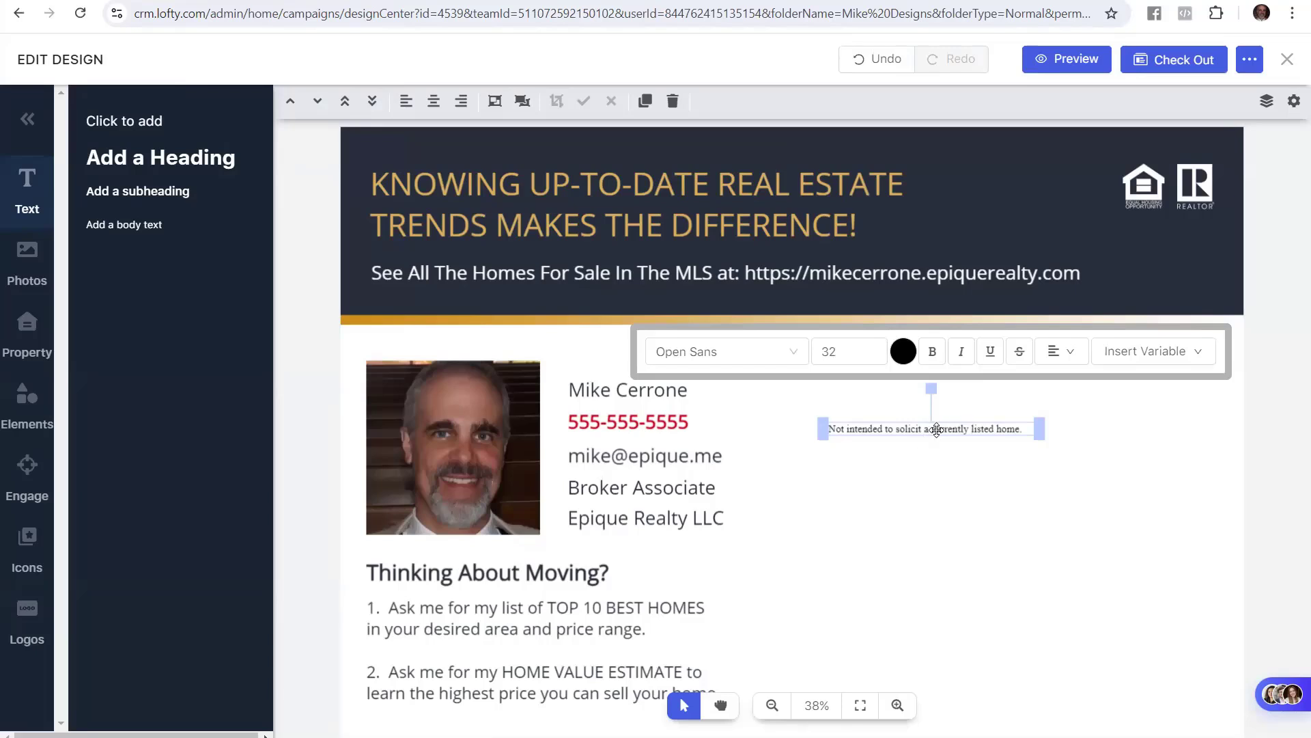
pyautogui.moveTo(937, 428); pyautogui.dragTo(898, 504)
pyautogui.moveTo(859, 559); pyautogui.dragTo(484, 721)
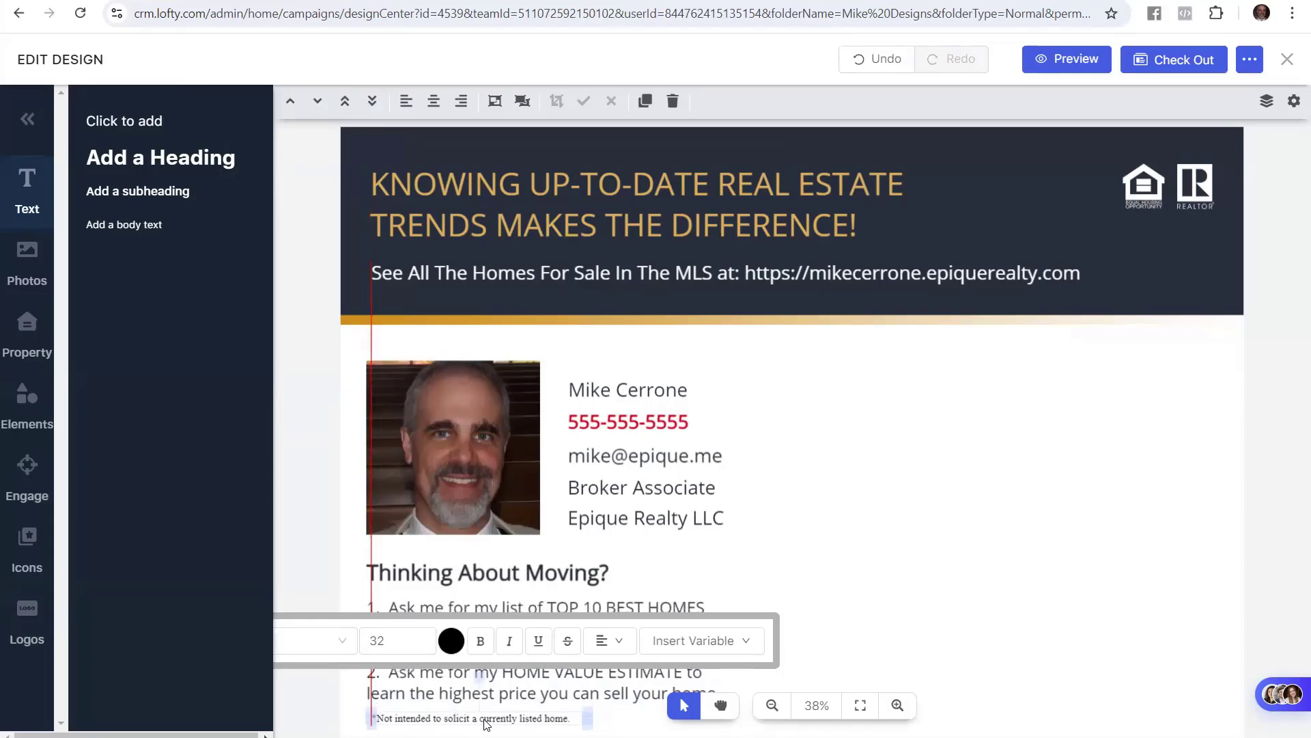
pyautogui.moveTo(486, 724); pyautogui.dragTo(481, 720)
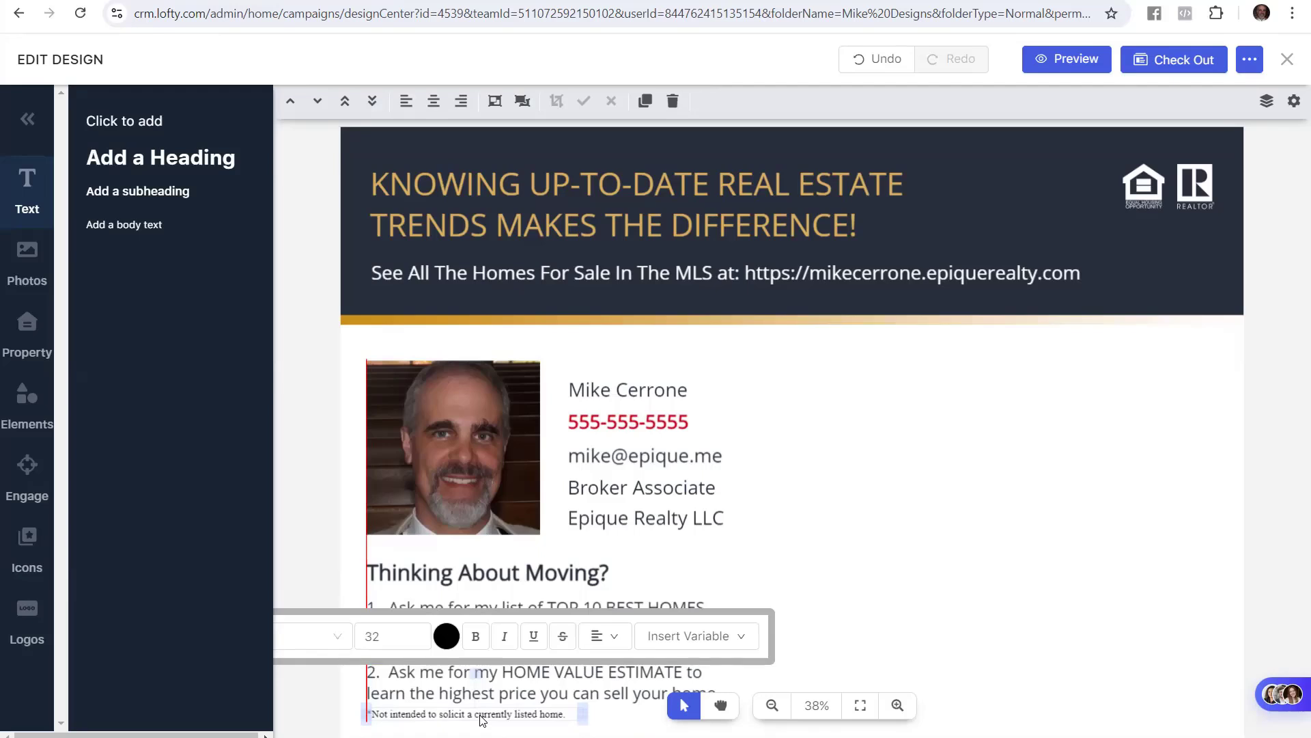
pyautogui.moveTo(480, 715); pyautogui.dragTo(480, 715)
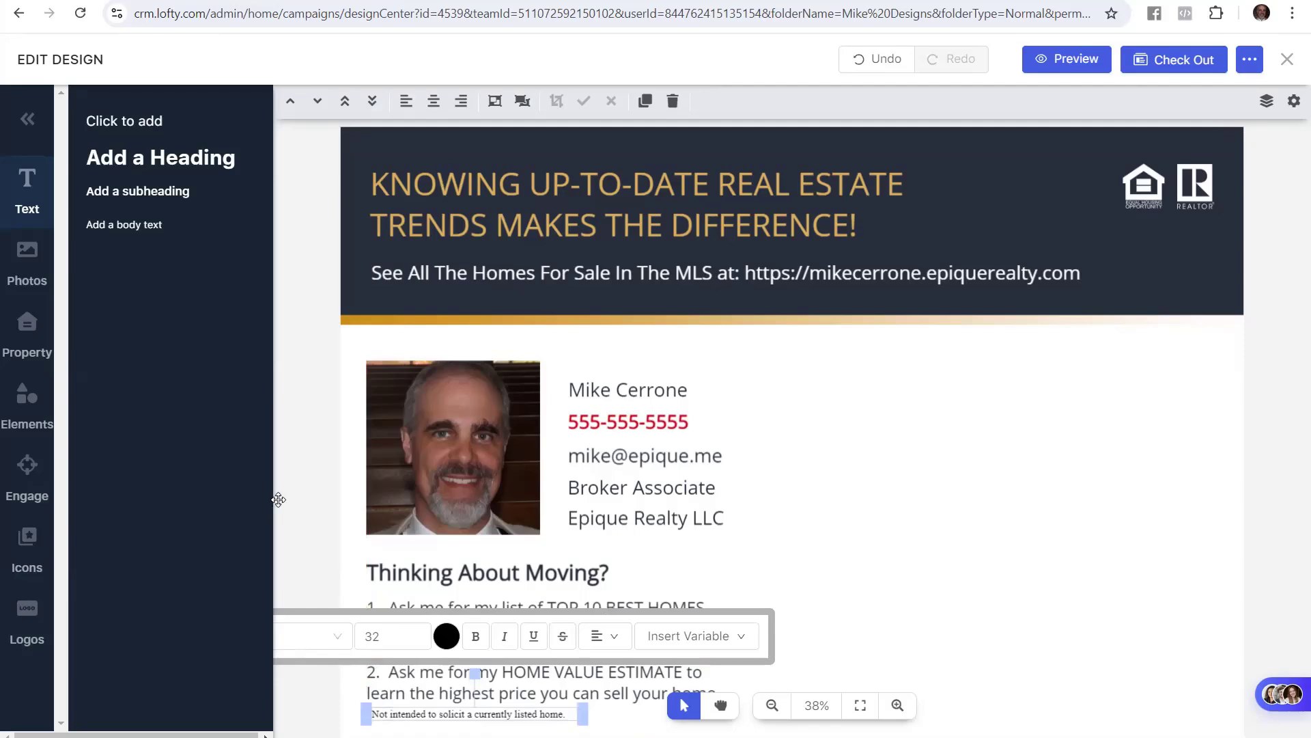
pyautogui.click(315, 503)
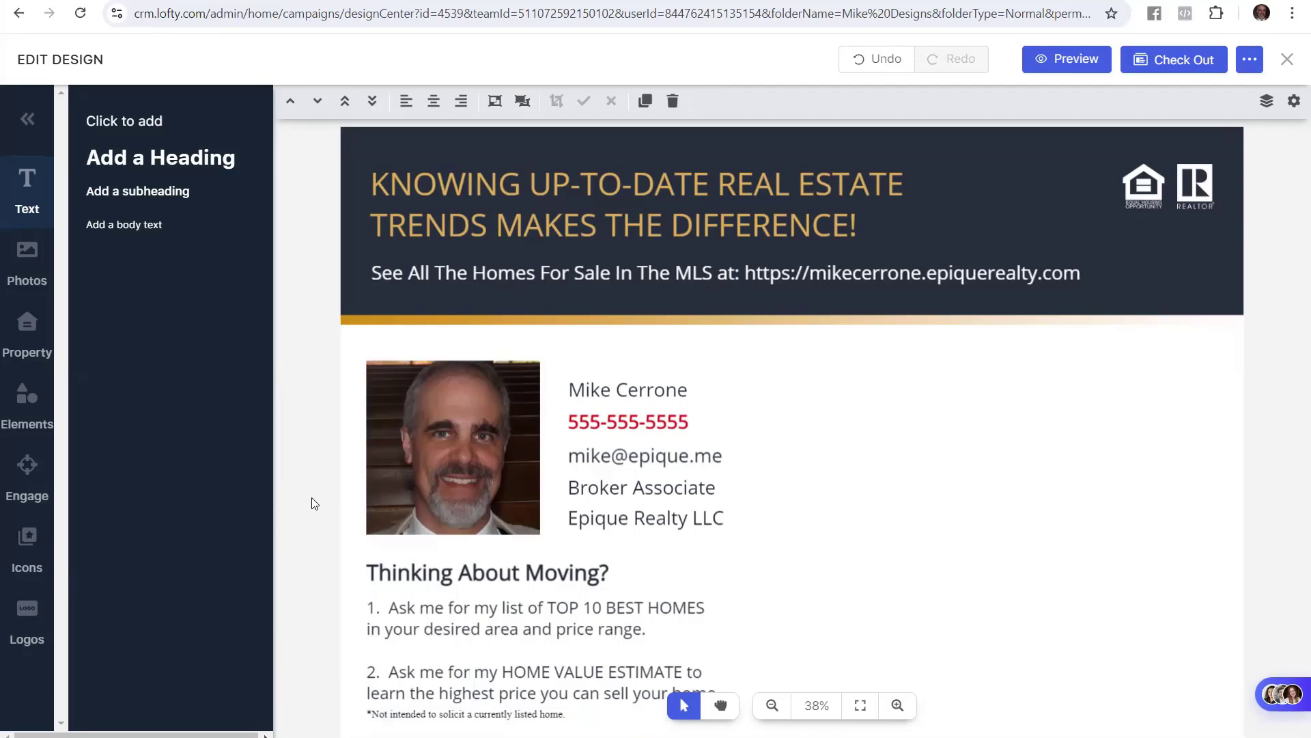
# Review the guide's save steps: Save your work, the three dots, Save To Folder
pyautogui.click(122, 2)
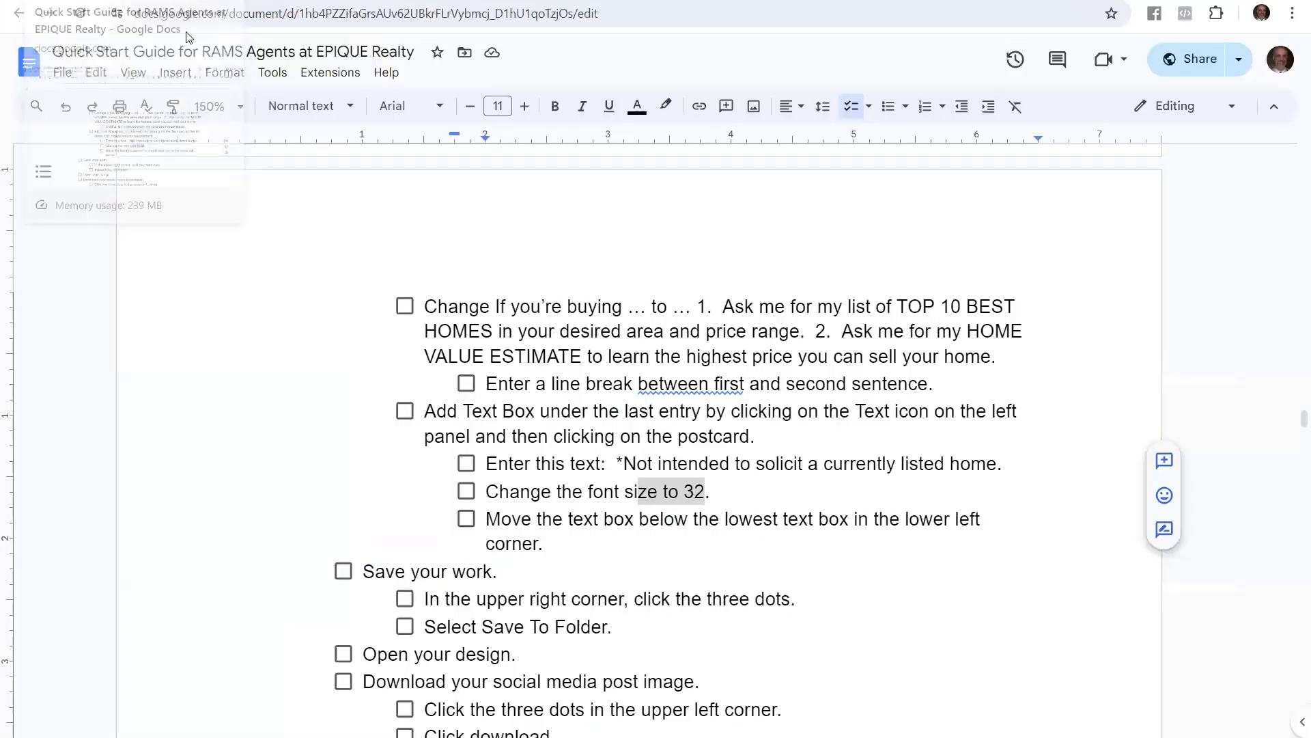
pyautogui.click(545, 544)
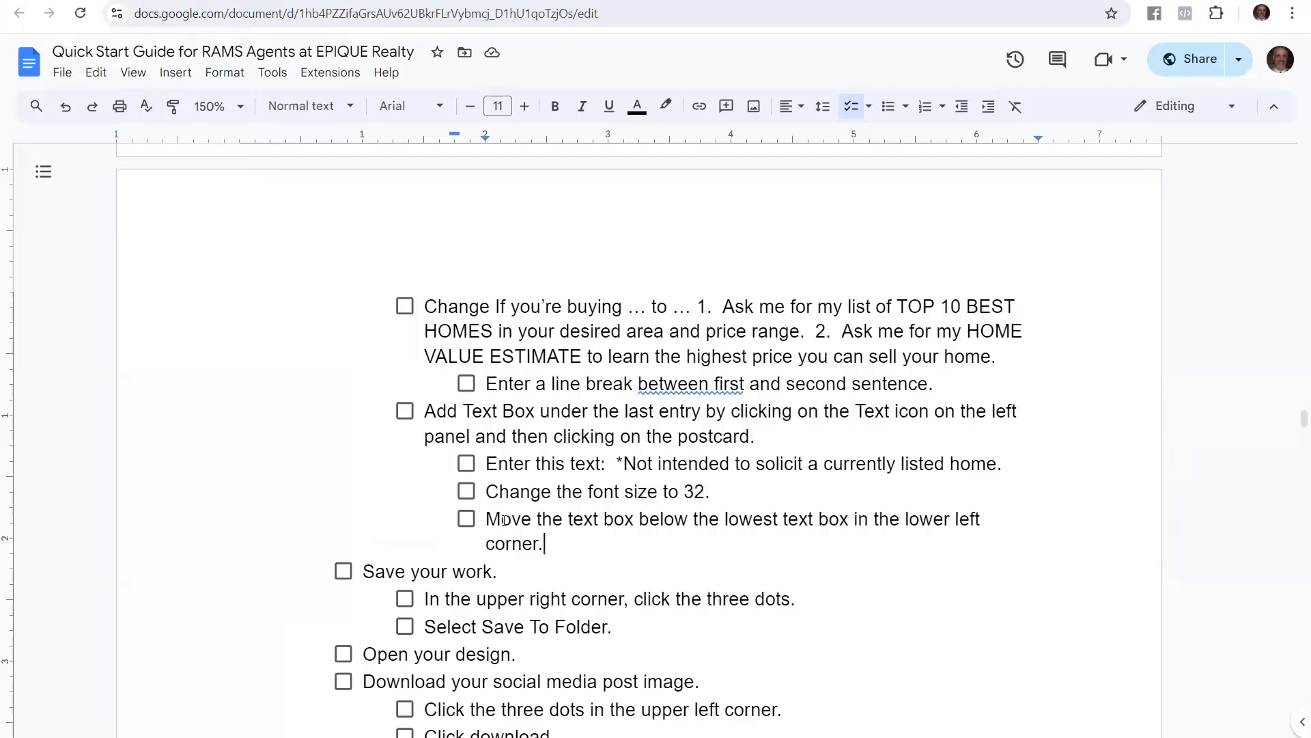
pyautogui.moveTo(498, 571); pyautogui.dragTo(359, 569)
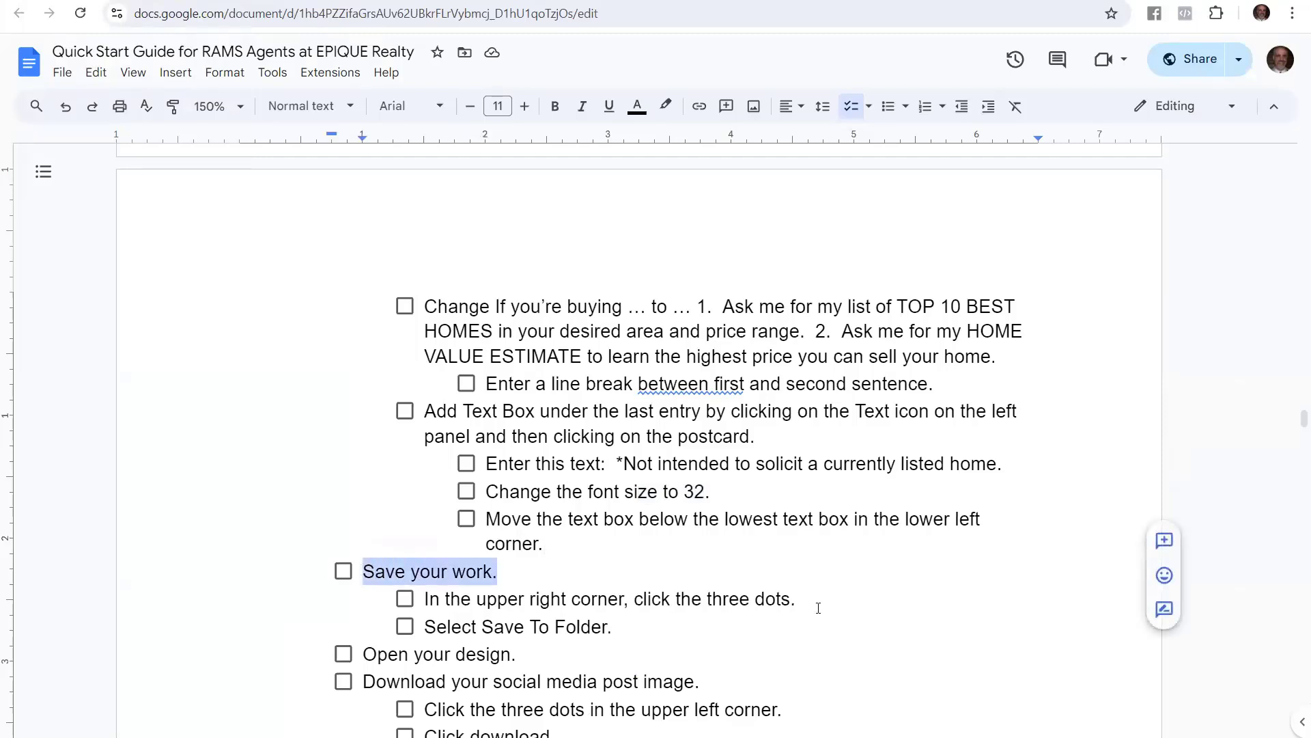
pyautogui.moveTo(818, 607); pyautogui.dragTo(408, 601)
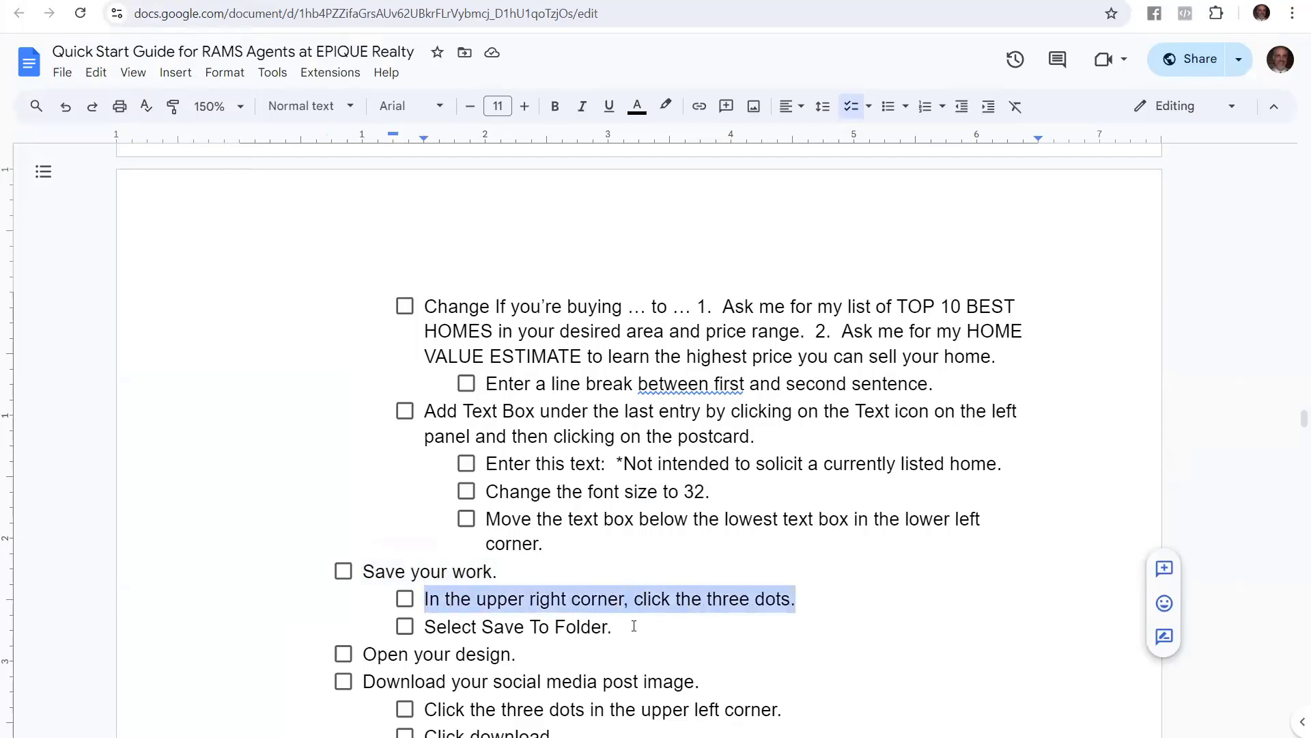
pyautogui.moveTo(634, 625); pyautogui.dragTo(424, 626)
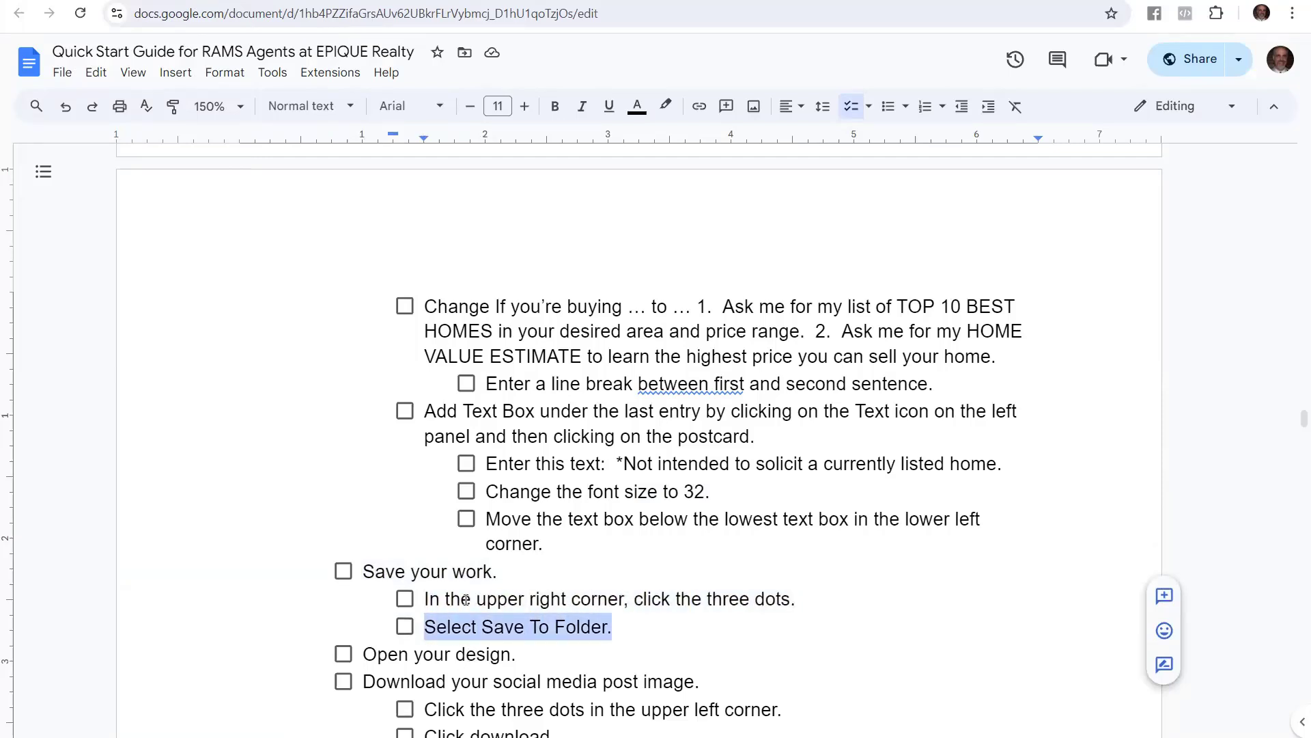
# Save the postcard with Save to Folder from the three-dots menu
pyautogui.click(253, 1)
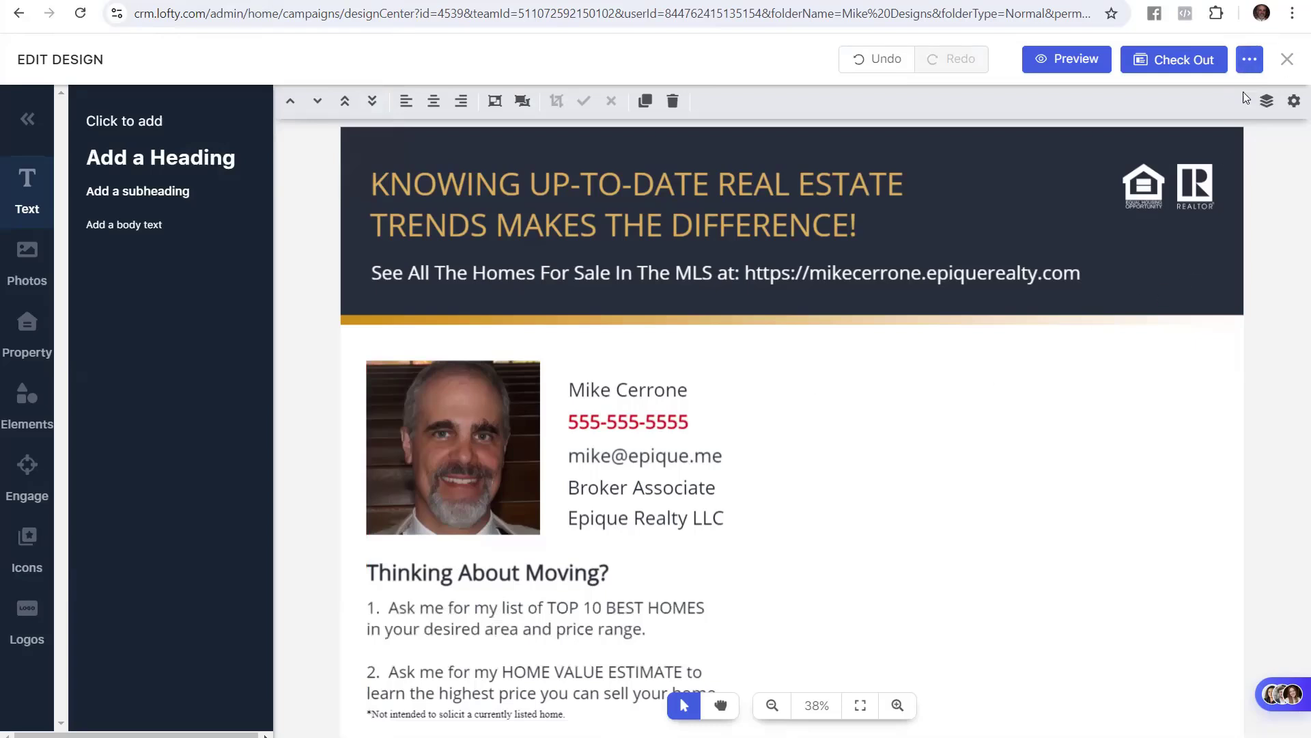
pyautogui.click(1250, 65)
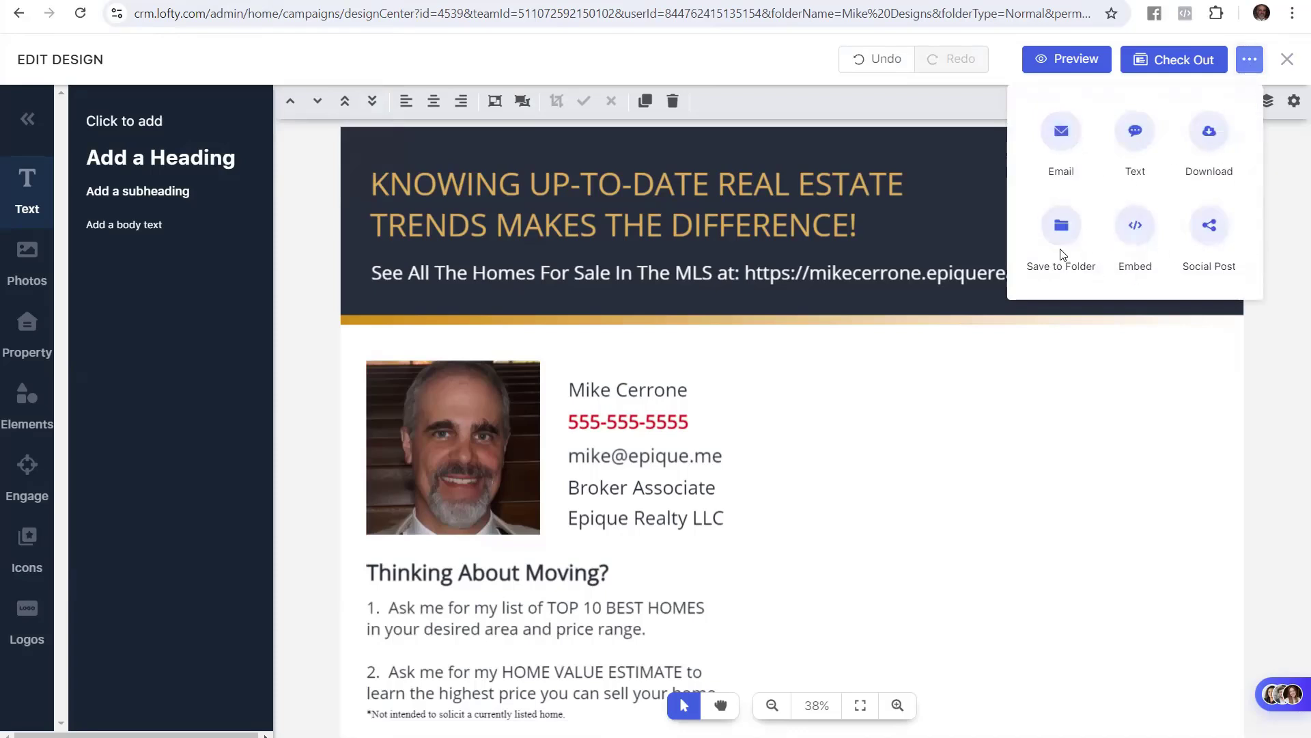
pyautogui.click(1069, 220)
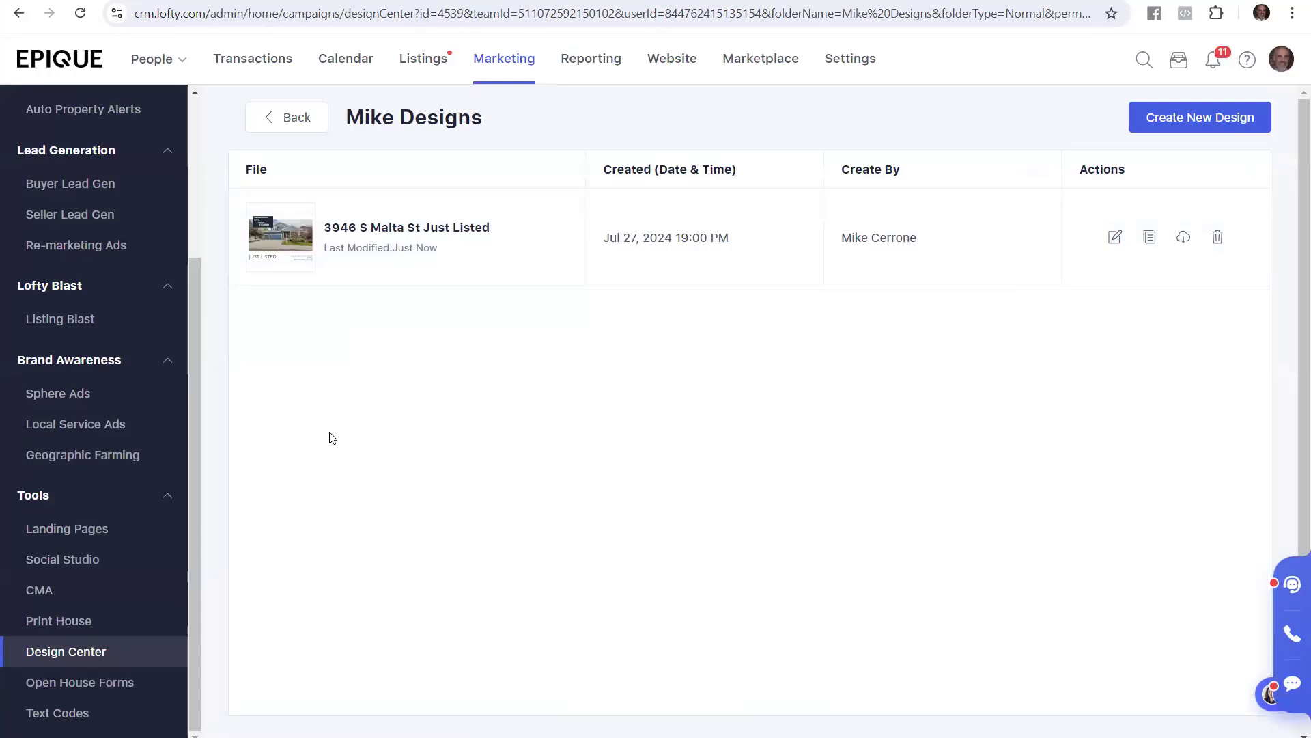
# Following the guide's Open your design step, open the Just Listed design from the Designs folder
pyautogui.click(68, 1)
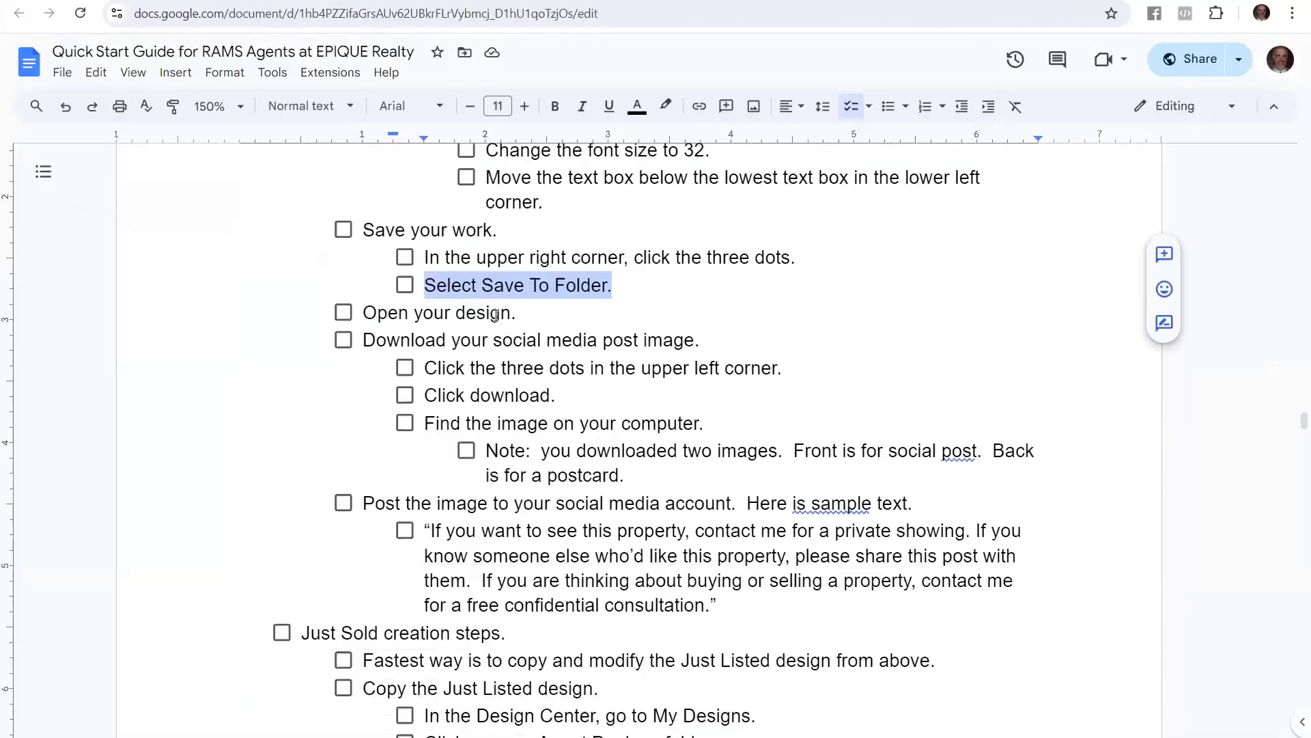
pyautogui.moveTo(511, 314); pyautogui.dragTo(362, 314)
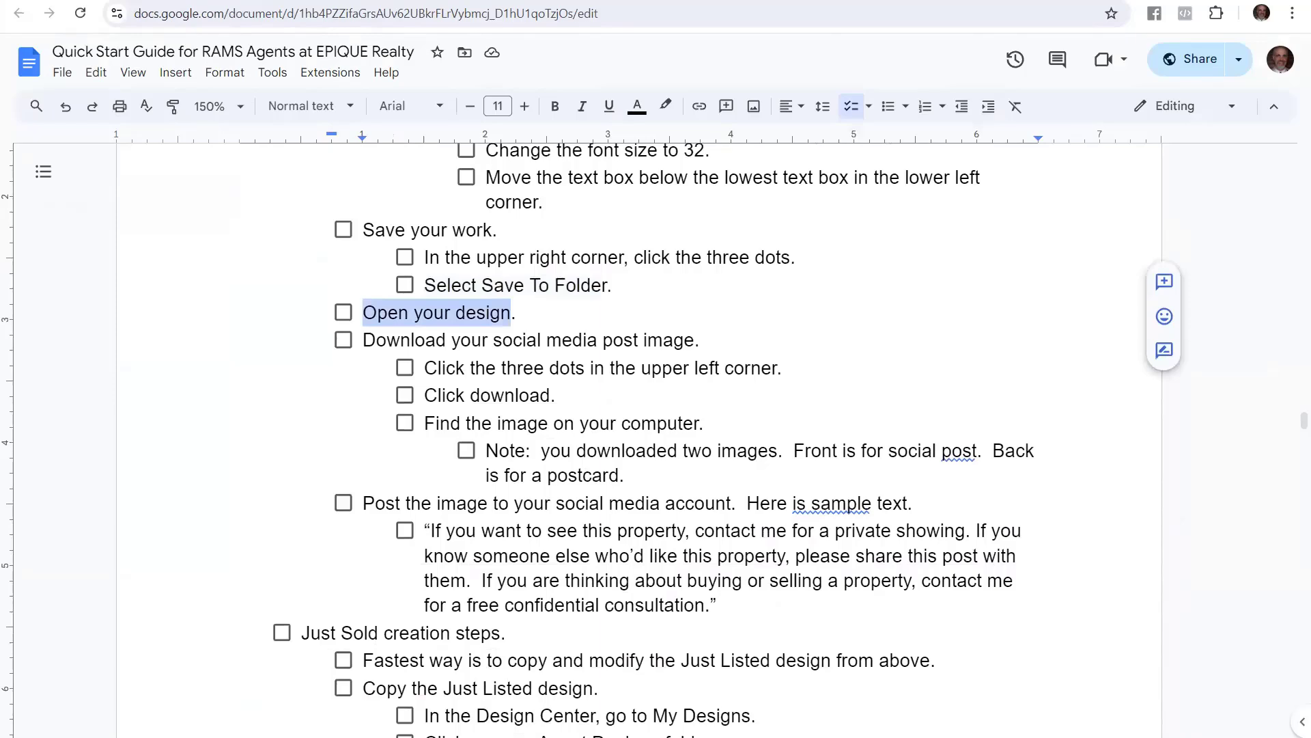
pyautogui.click(259, 1)
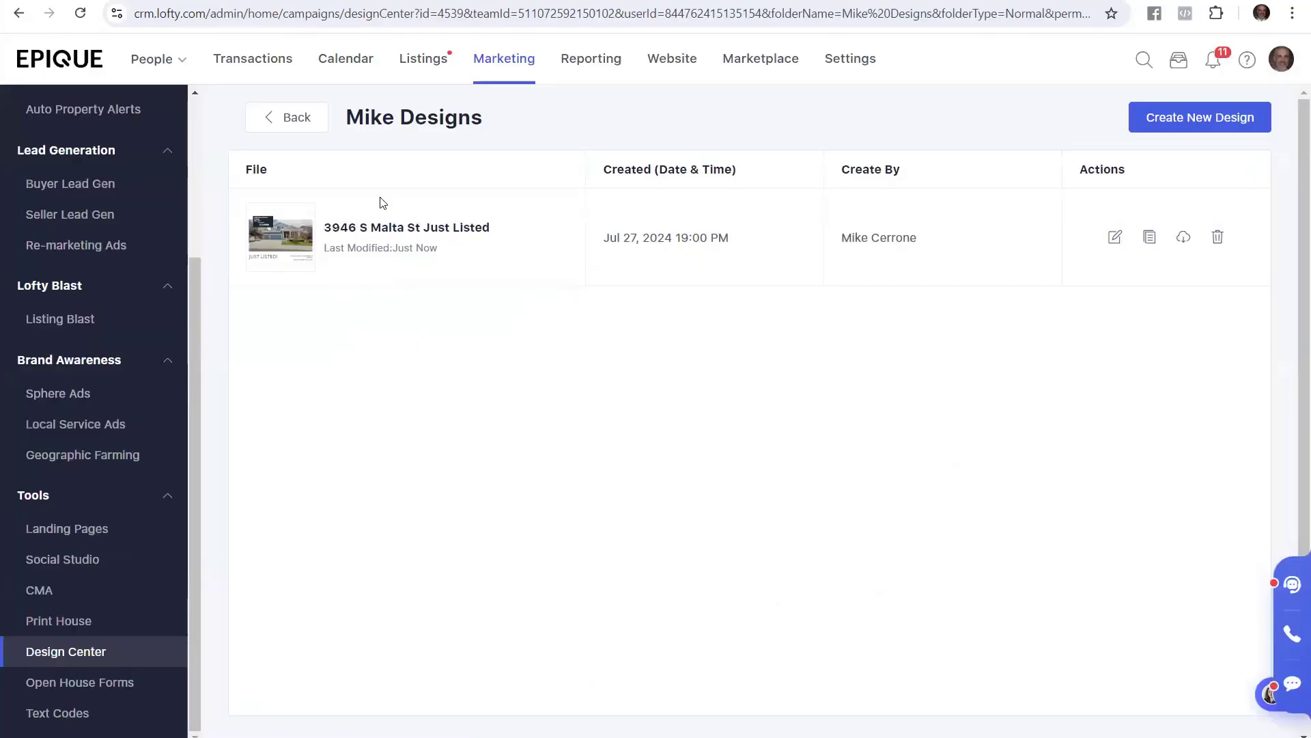
pyautogui.click(427, 231)
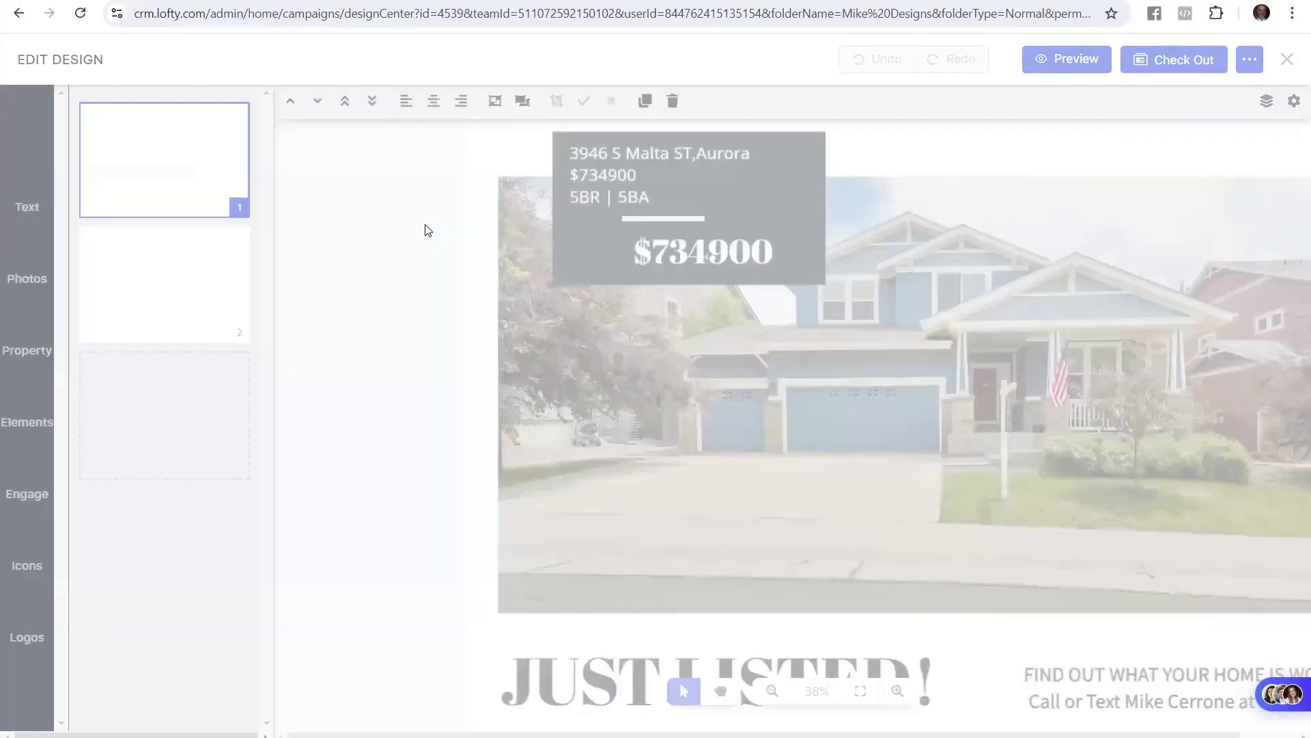
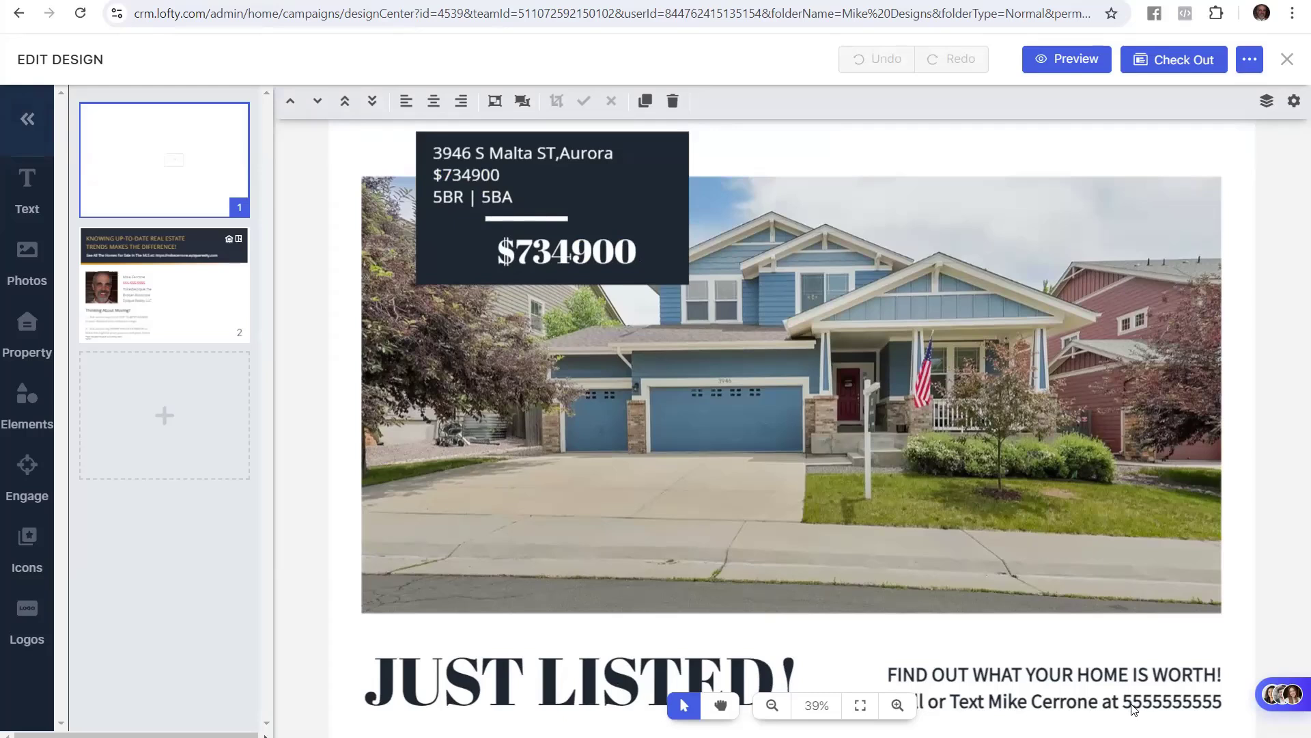
# Add dashes to the front phone number, then show the postcard's back page
pyautogui.click(1084, 681)
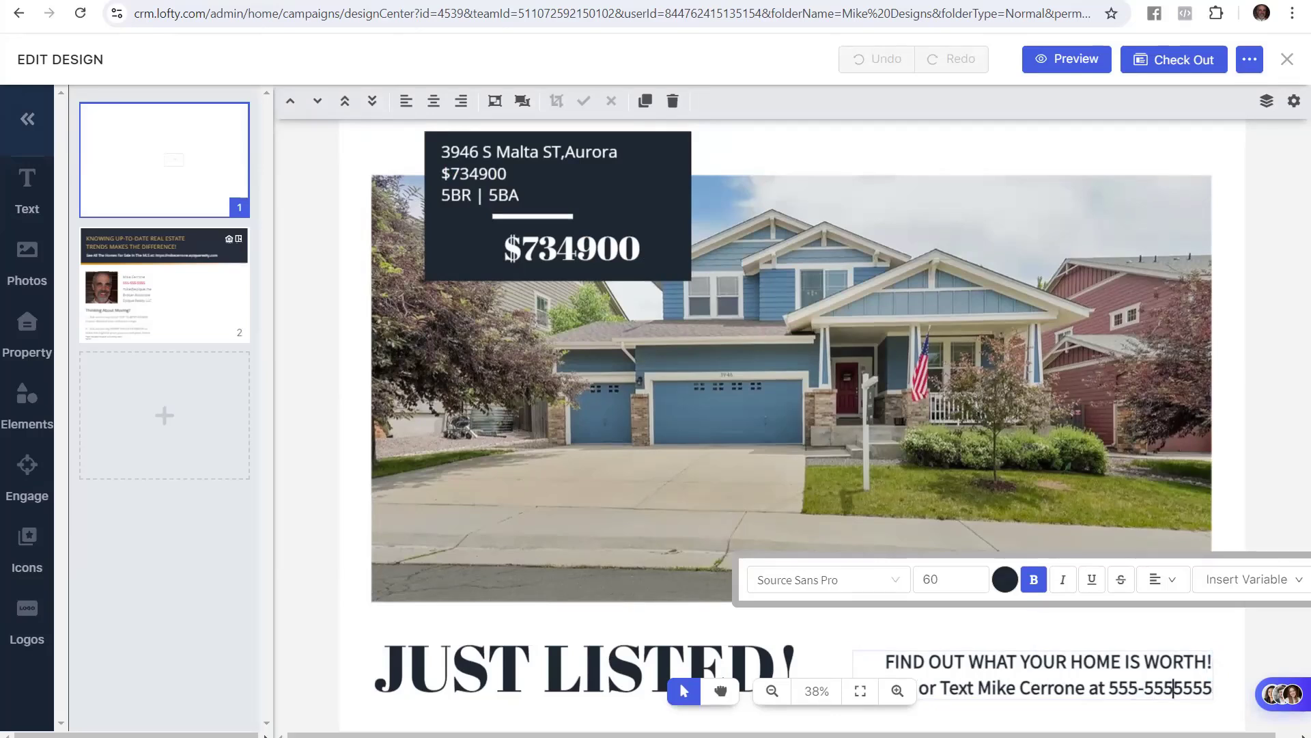
pyautogui.write('-')
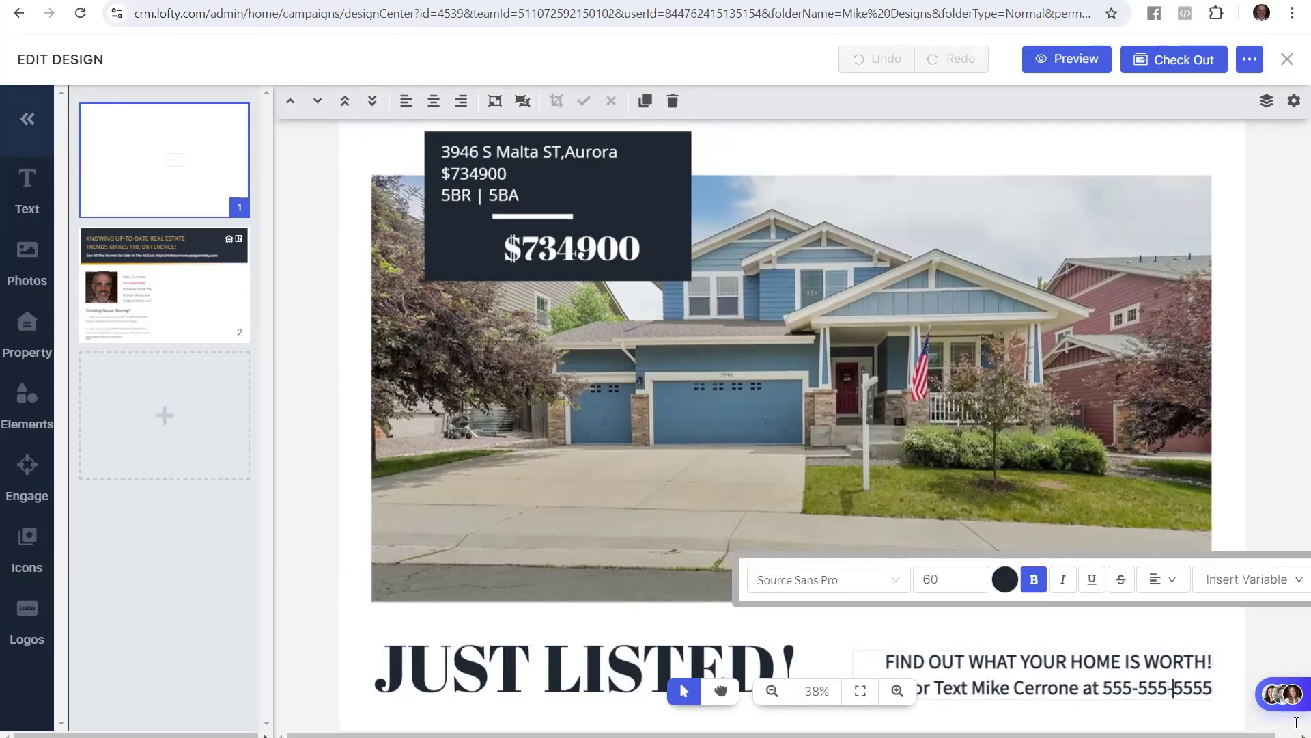
pyautogui.click(1268, 660)
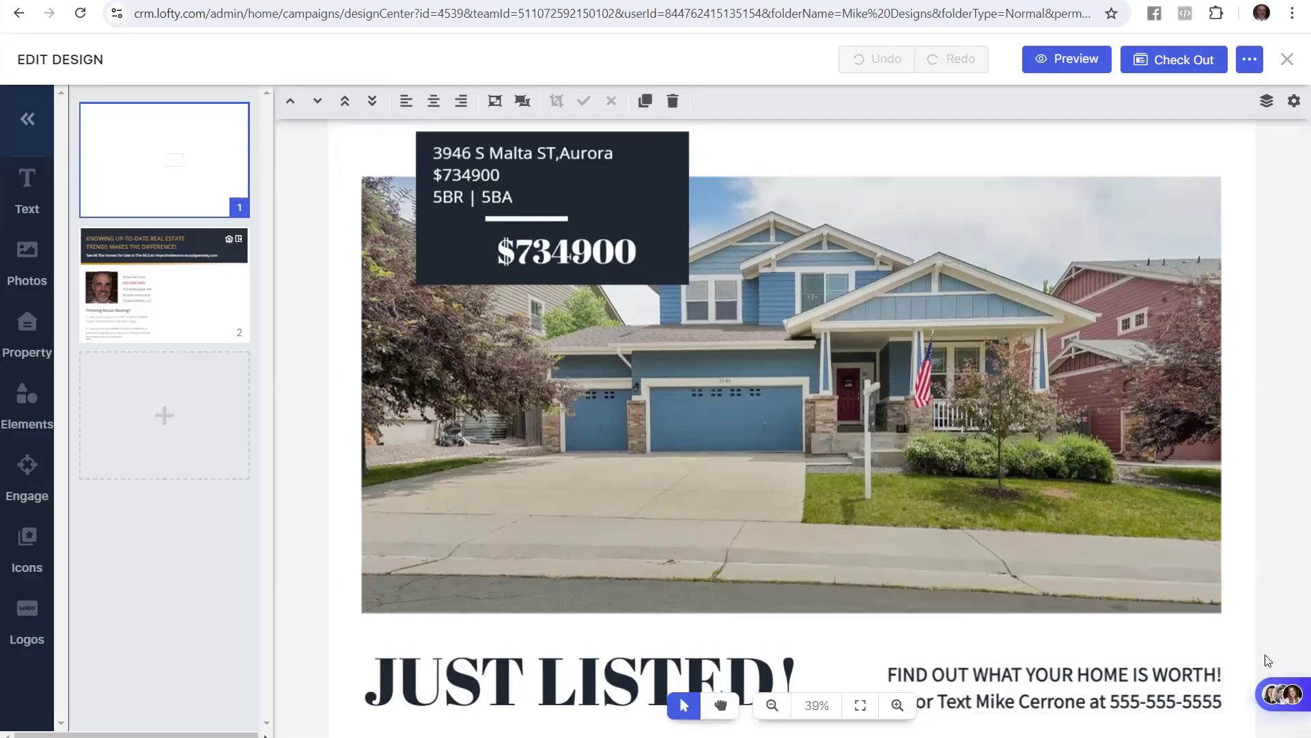
pyautogui.click(222, 274)
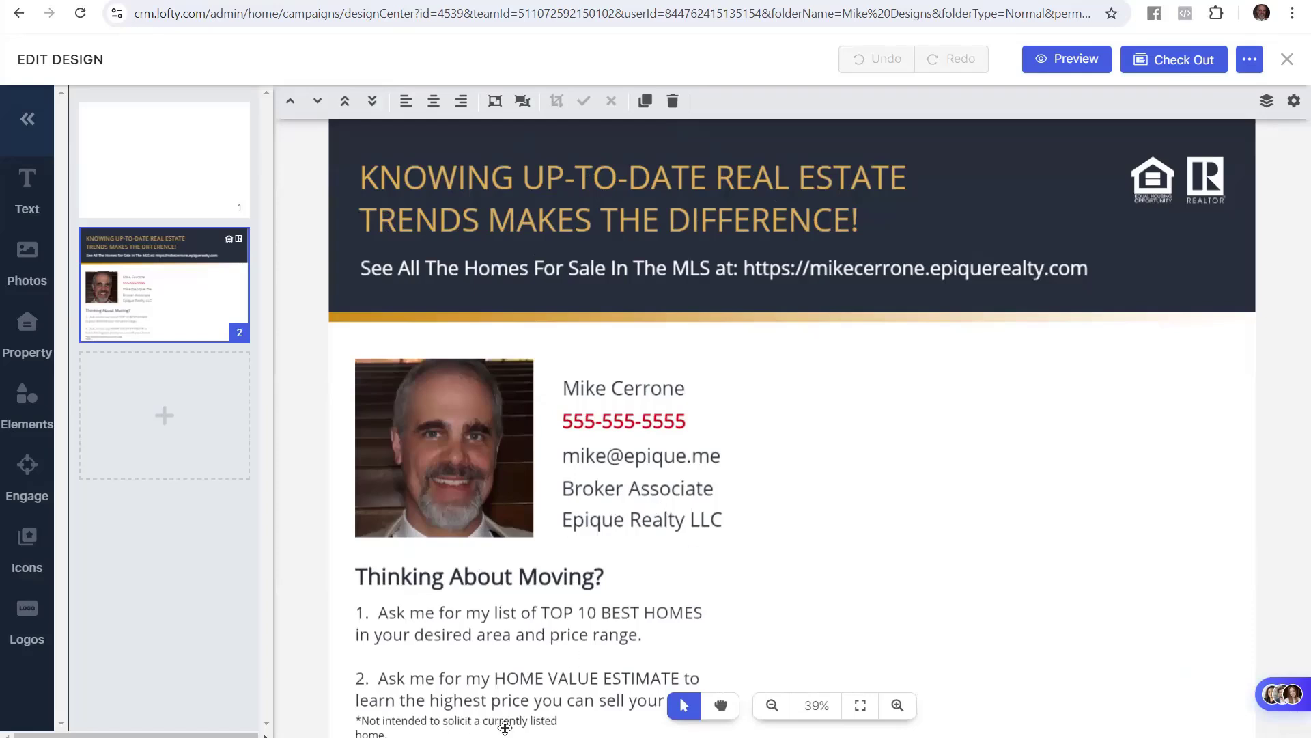
# Widen the back-page disclaimer text box so its text fits on one line
pyautogui.click(519, 203)
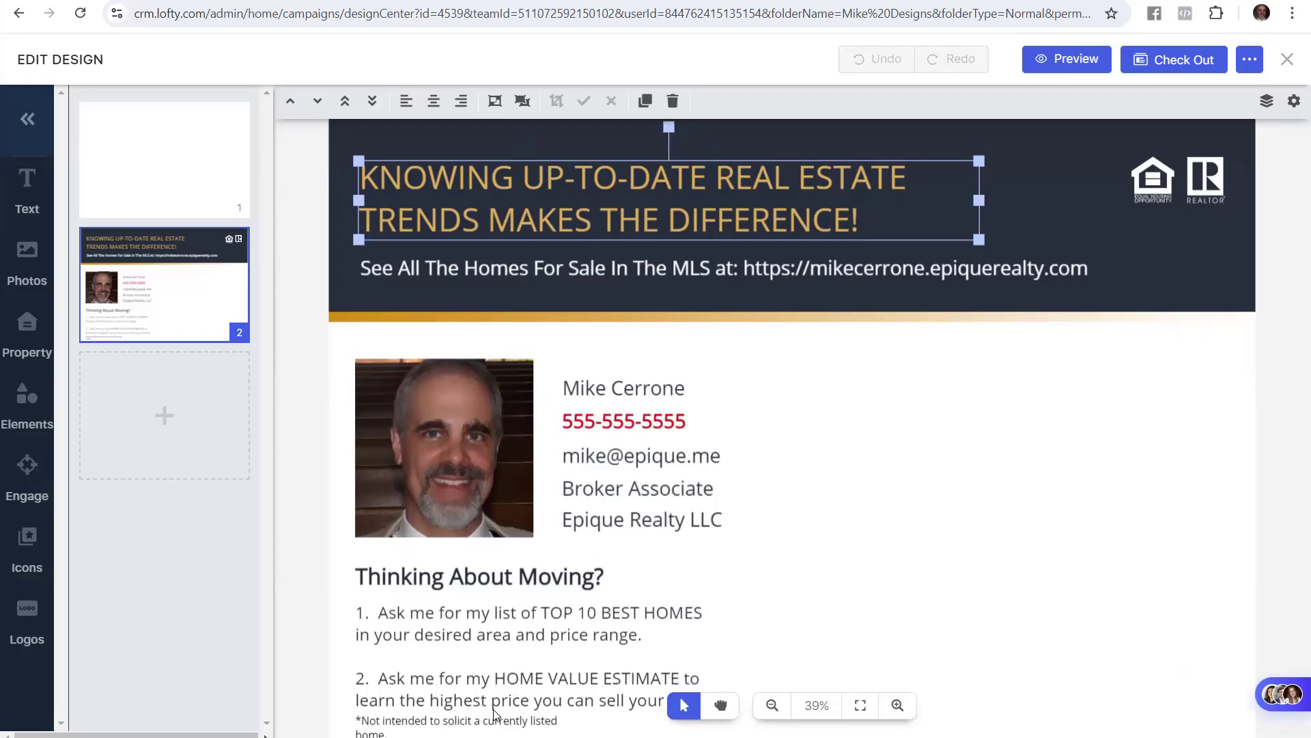
pyautogui.click(537, 723)
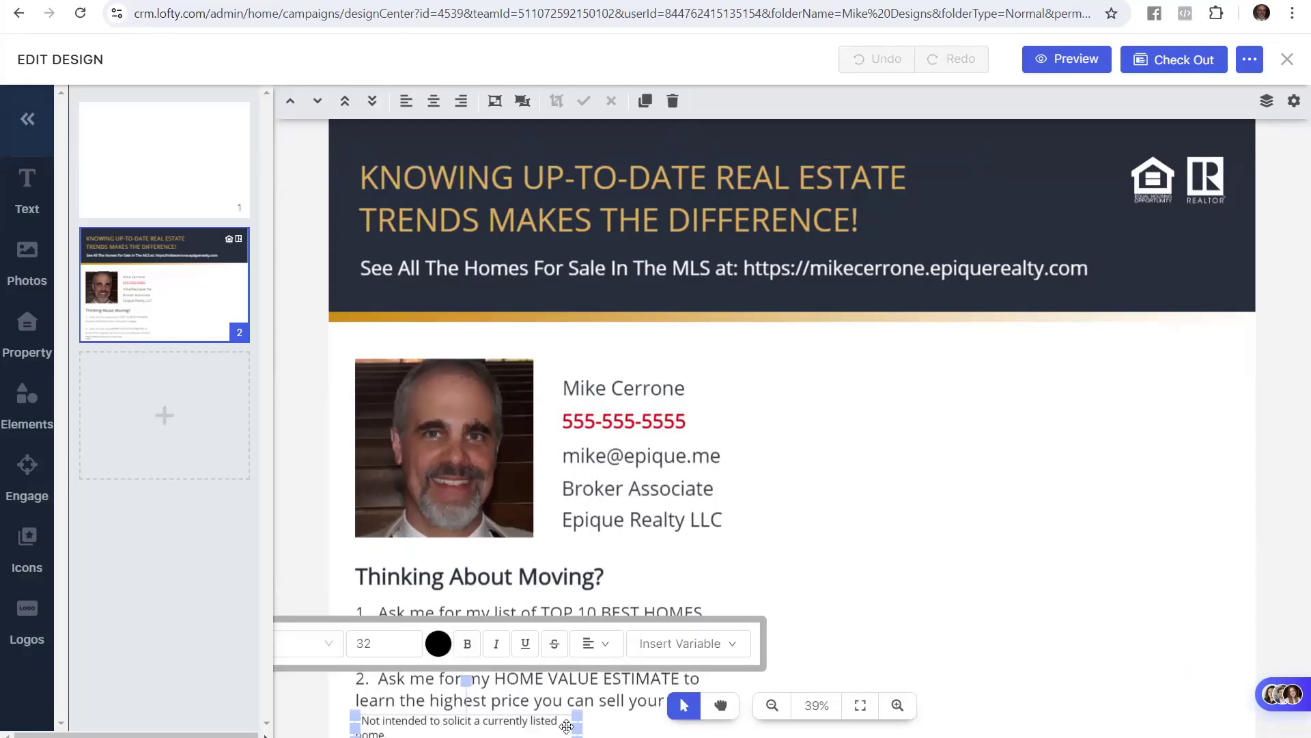
pyautogui.moveTo(581, 729); pyautogui.dragTo(606, 724)
pyautogui.click(543, 184)
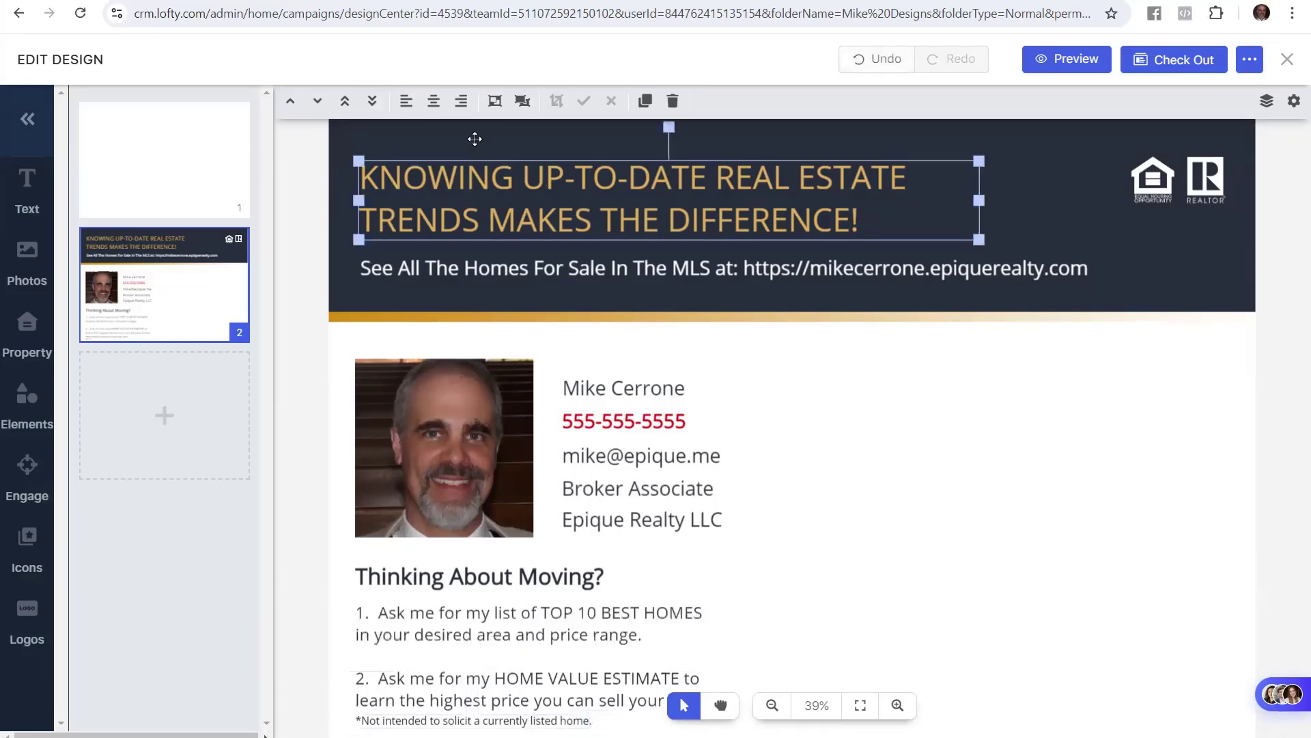
pyautogui.click(273, 2)
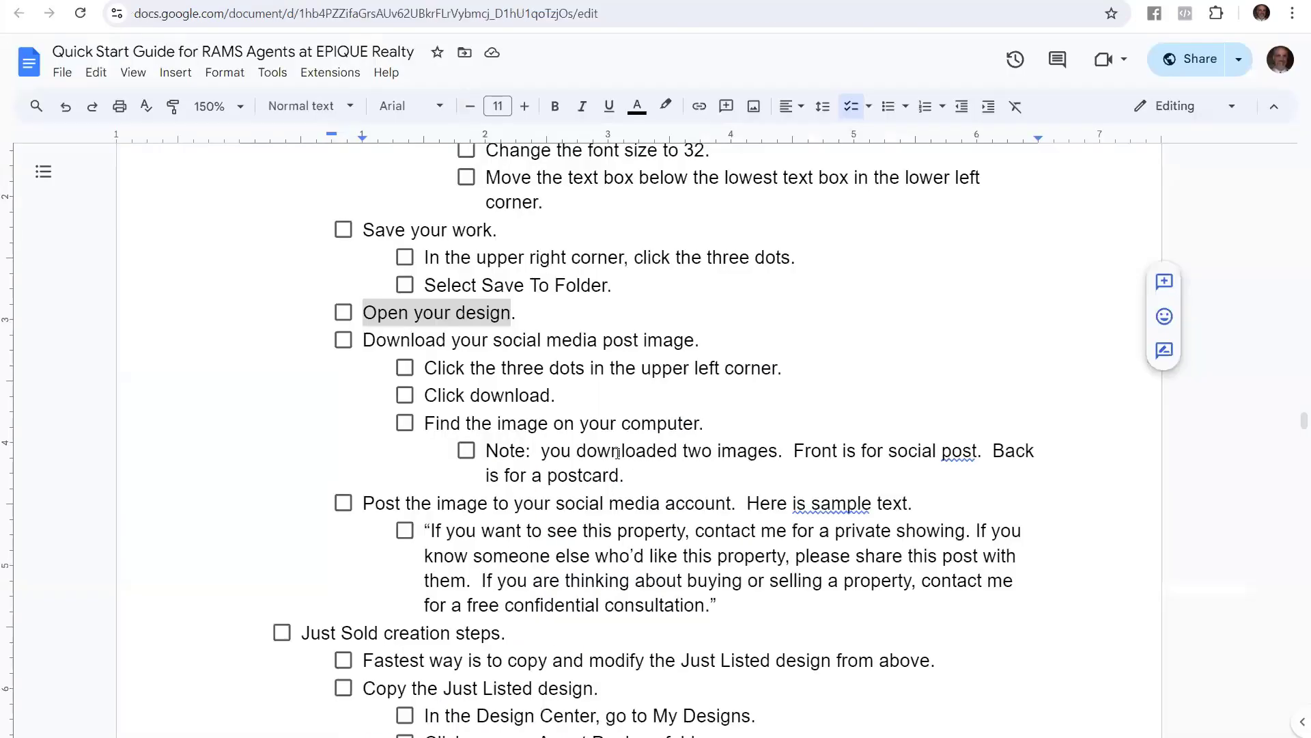
# Copy '[AGENT NAME] SOLD ANOTHER HOME' from the guide's Update the BACK of the card section
pyautogui.scroll(7, 616, 452)
pyautogui.scroll(10, 619, 454)
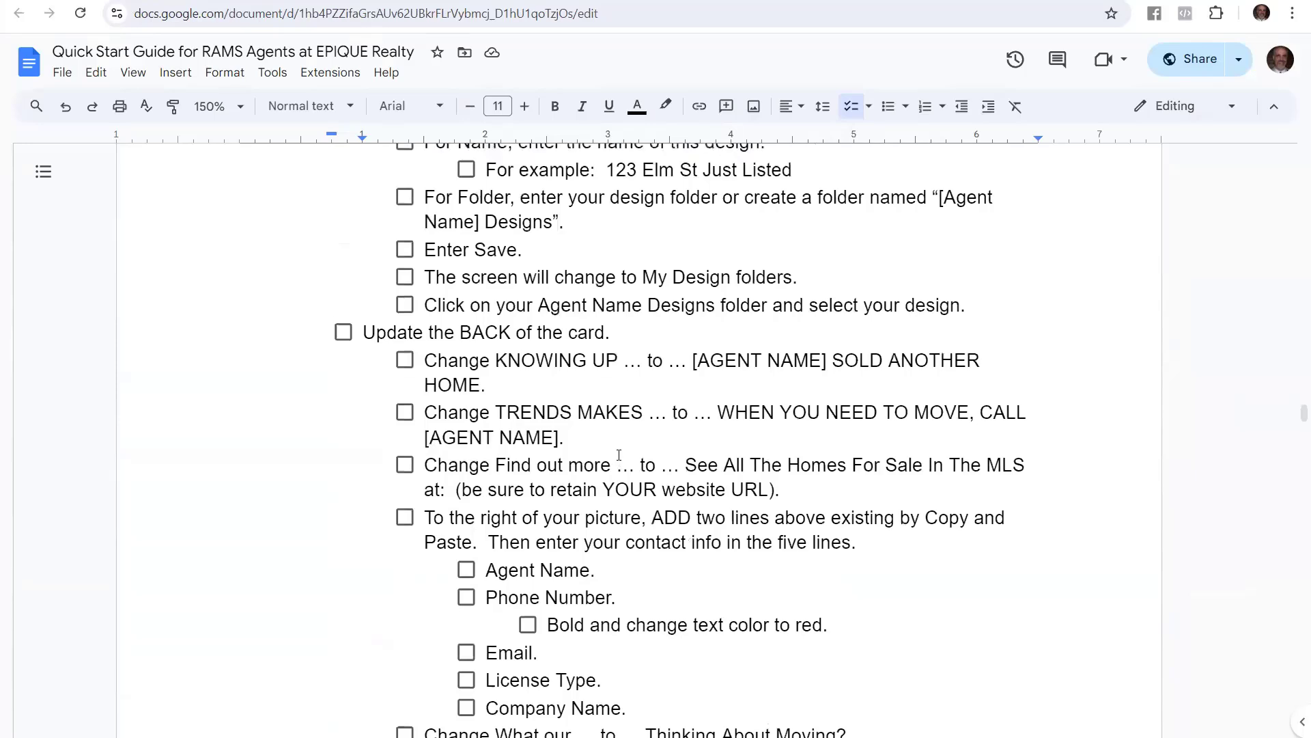
pyautogui.scroll(3, 619, 455)
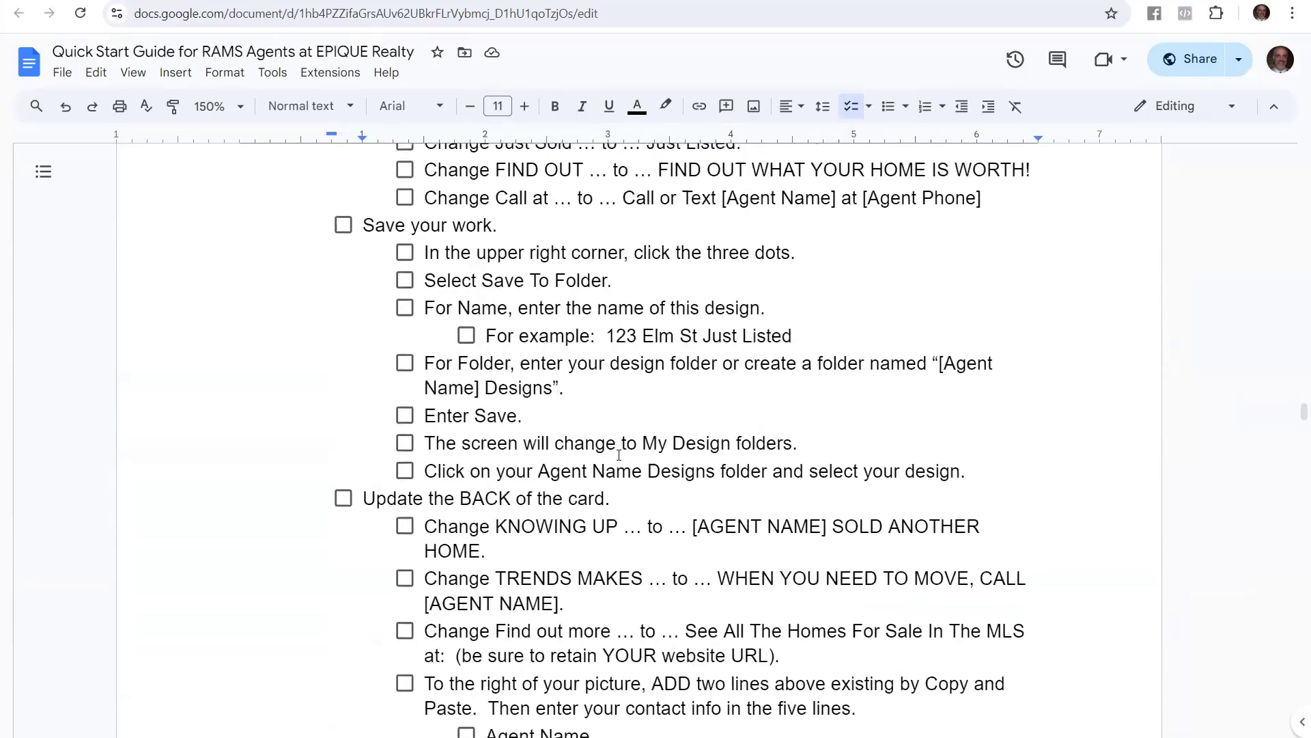
pyautogui.scroll(-4, 619, 454)
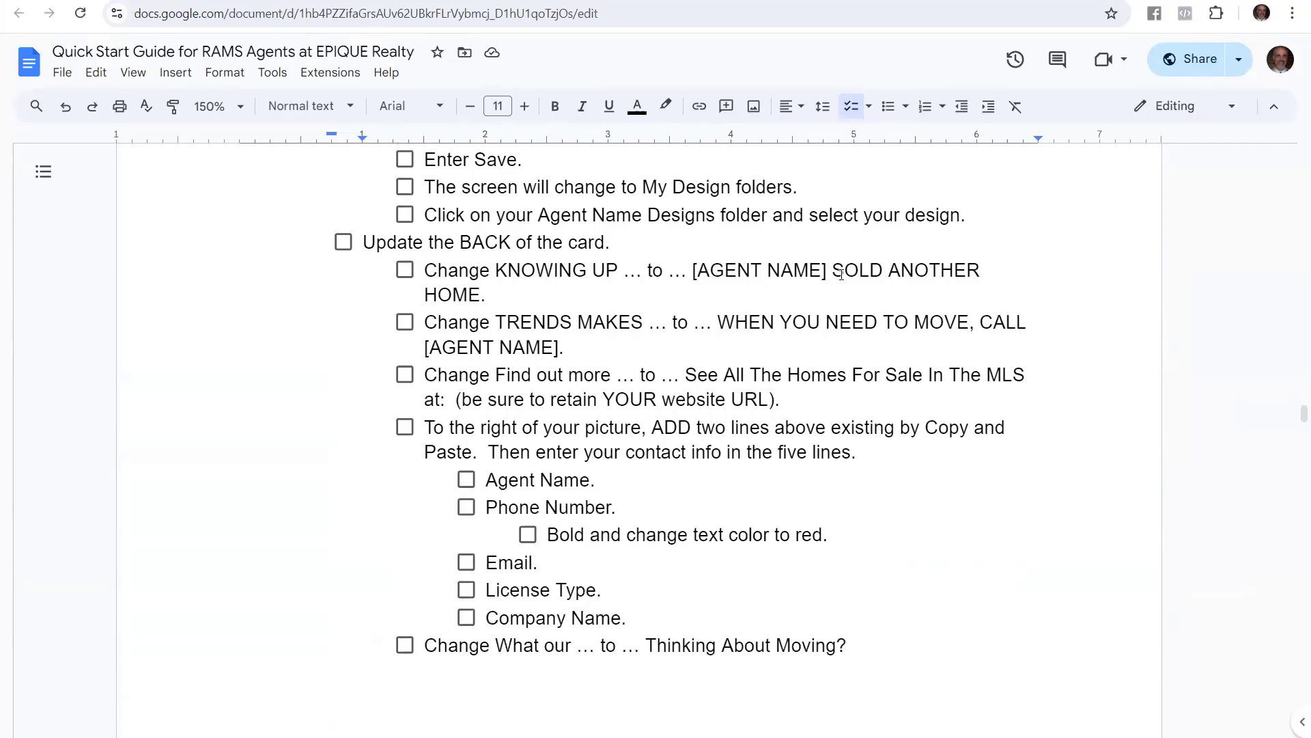
pyautogui.moveTo(693, 269); pyautogui.dragTo(484, 308)
pyautogui.hotkey('ctrl', 'c')
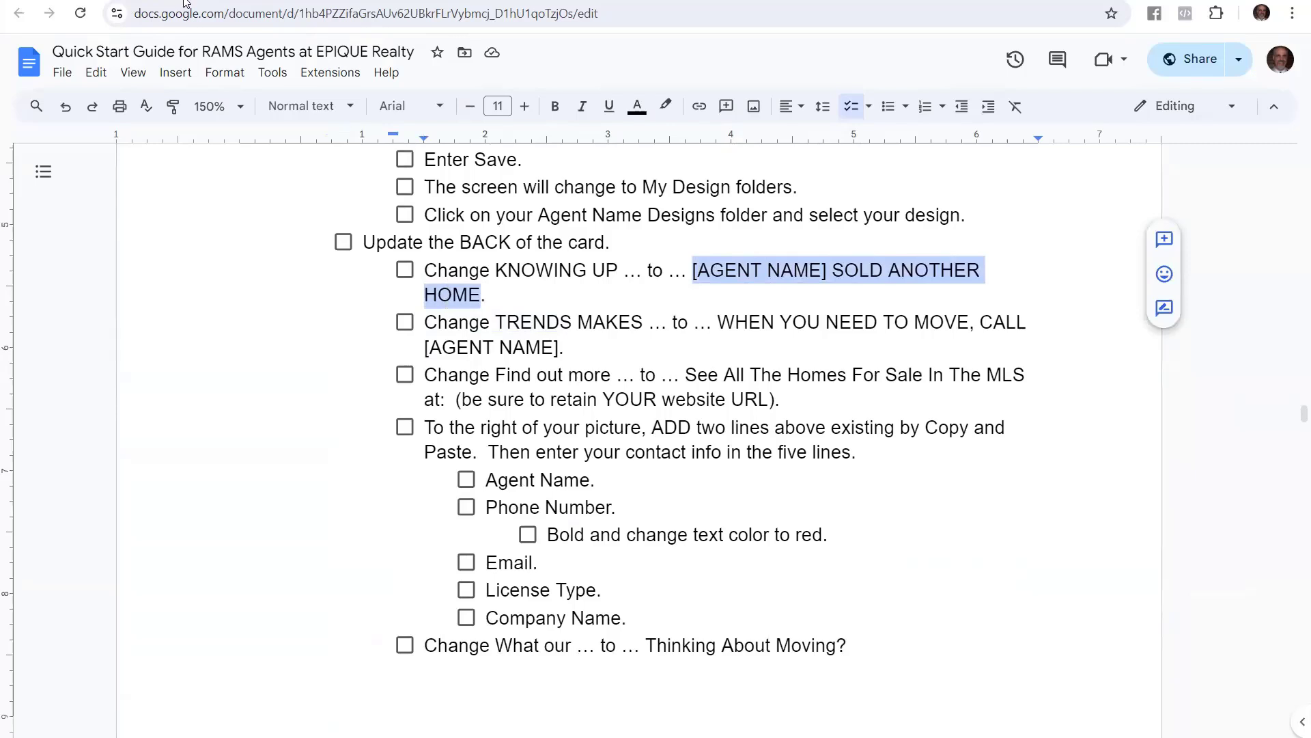
# Replace the first back-headline line with the agent's name plus 'SOLD ANOTHER HOME.'
pyautogui.hotkey('alt', 'Tab')
pyautogui.doubleClick(411, 170)
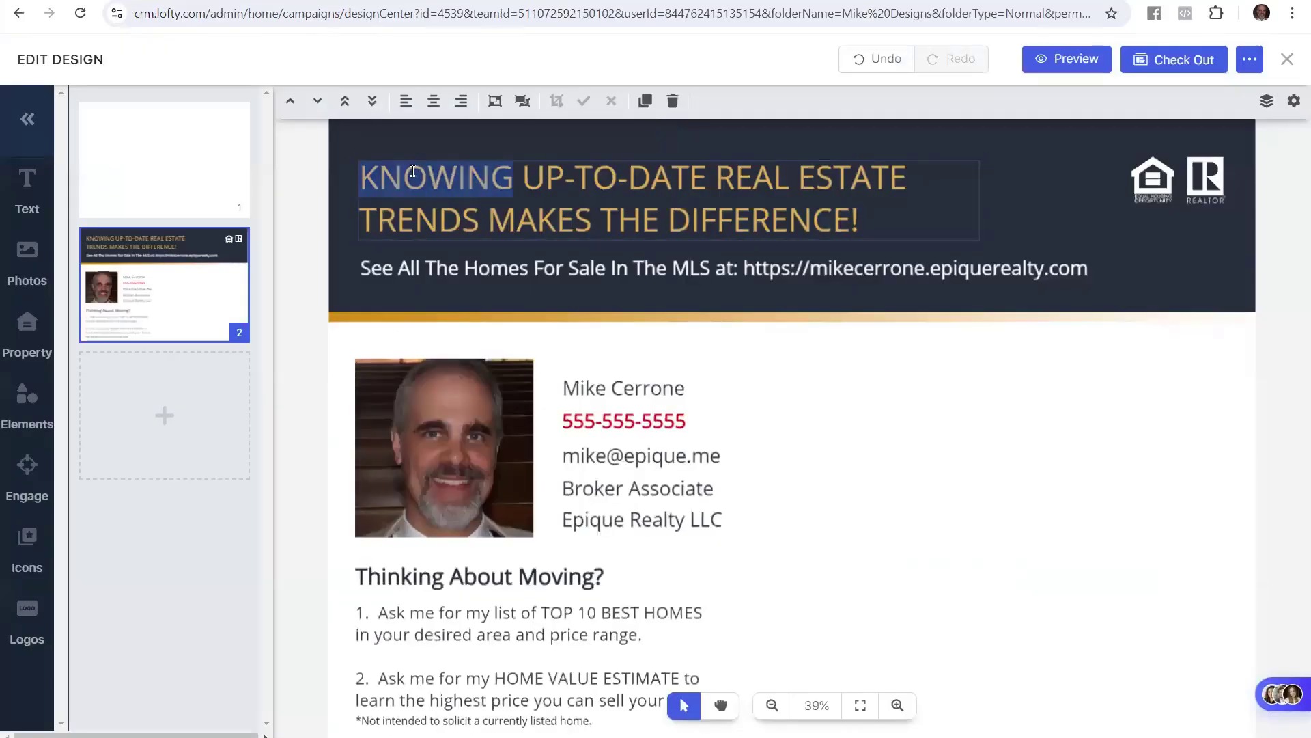
pyautogui.click(396, 177)
pyautogui.moveTo(380, 178); pyautogui.dragTo(884, 168)
pyautogui.hotkey('ctrl', 'v')
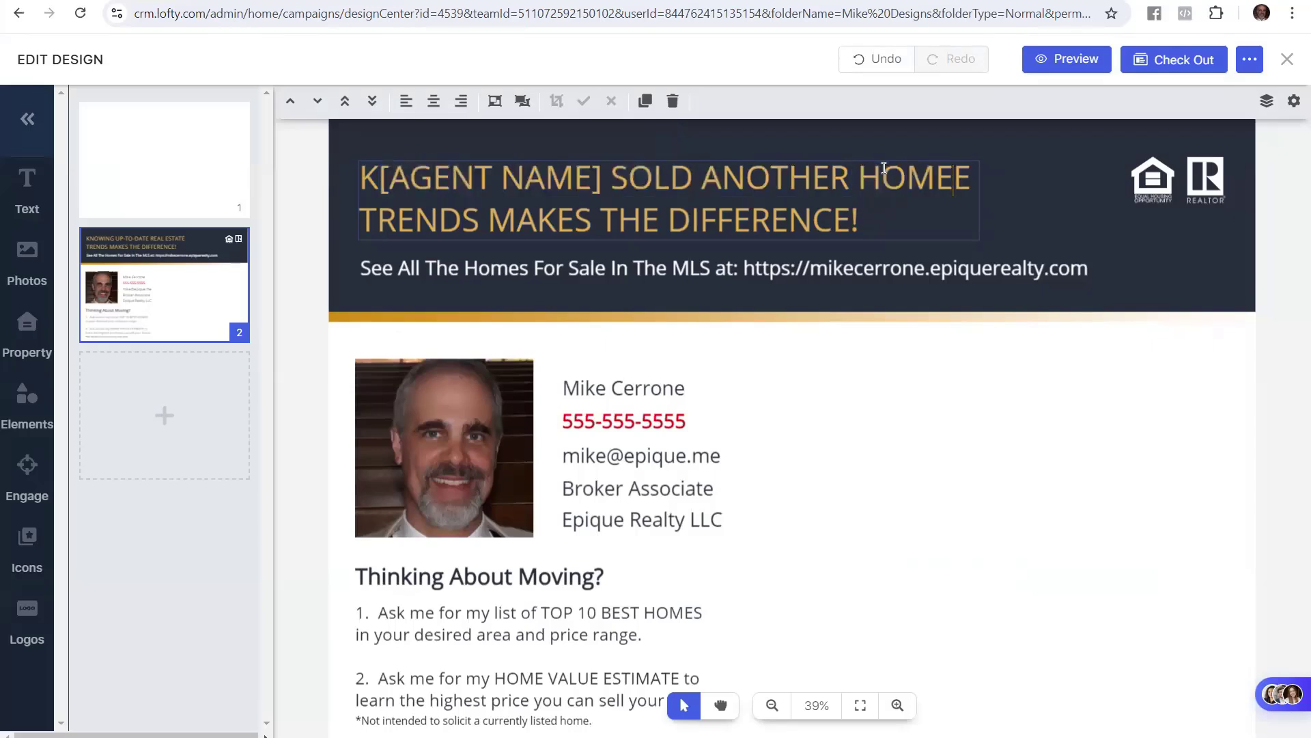
pyautogui.press('Delete')
pyautogui.write('.')
pyautogui.hotkey('ctrl', 'Left')
pyautogui.hotkey('ctrl', 'Left')
pyautogui.hotkey('ctrl', 'Left')
pyautogui.press('Left')
pyautogui.press('BackSpace')
pyautogui.press('BackSpace')
pyautogui.press('BackSpace')
pyautogui.press('BackSpace')
pyautogui.press('BackSpace')
pyautogui.press('BackSpace')
pyautogui.press('BackSpace')
pyautogui.press('BackSpace')
pyautogui.press('BackSpace')
pyautogui.press('BackSpace')
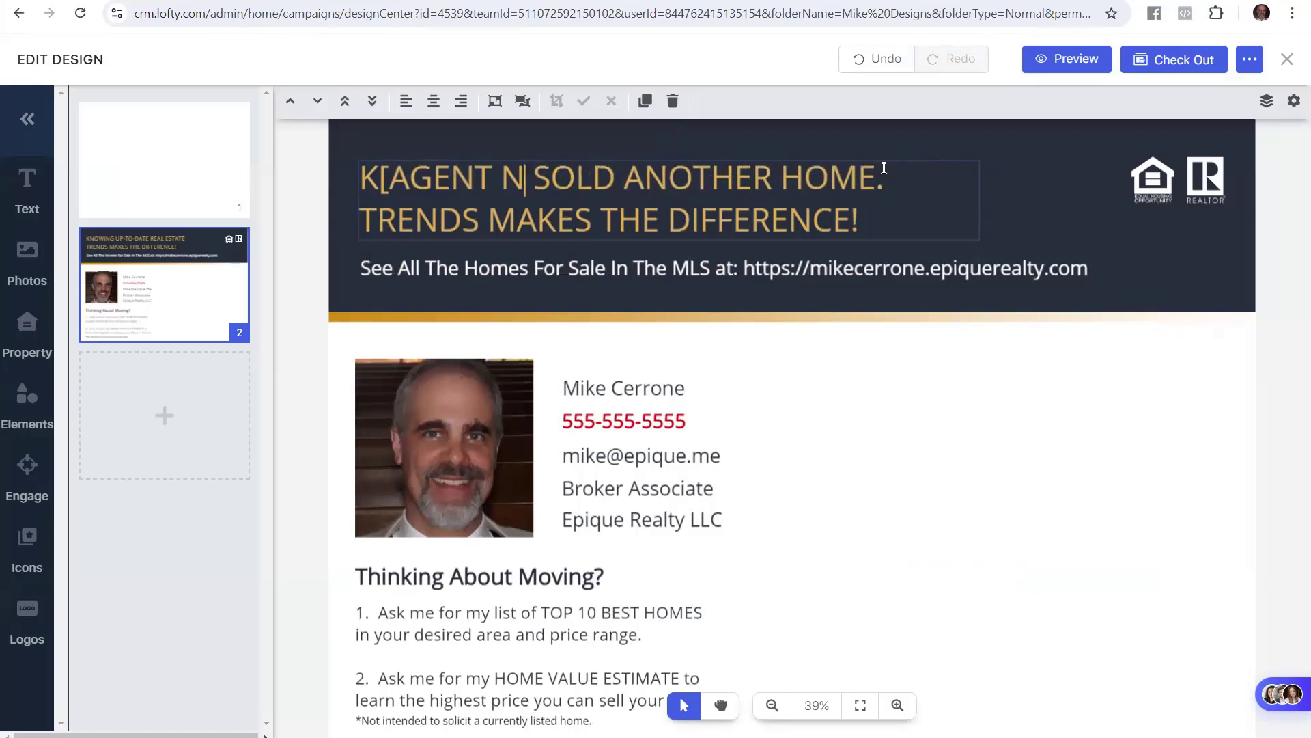
pyautogui.press('BackSpace')
pyautogui.press('BackSpace')
pyautogui.press('BackSpace')
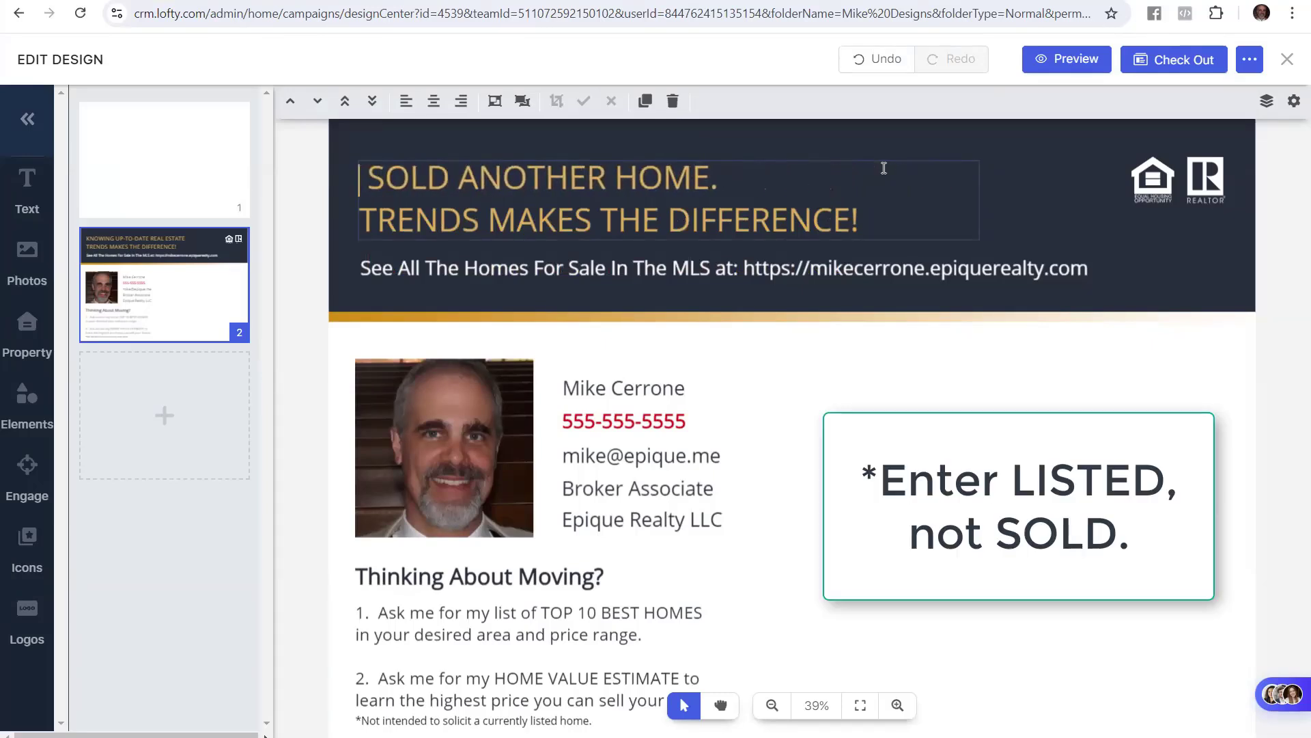
pyautogui.write('MIKE')
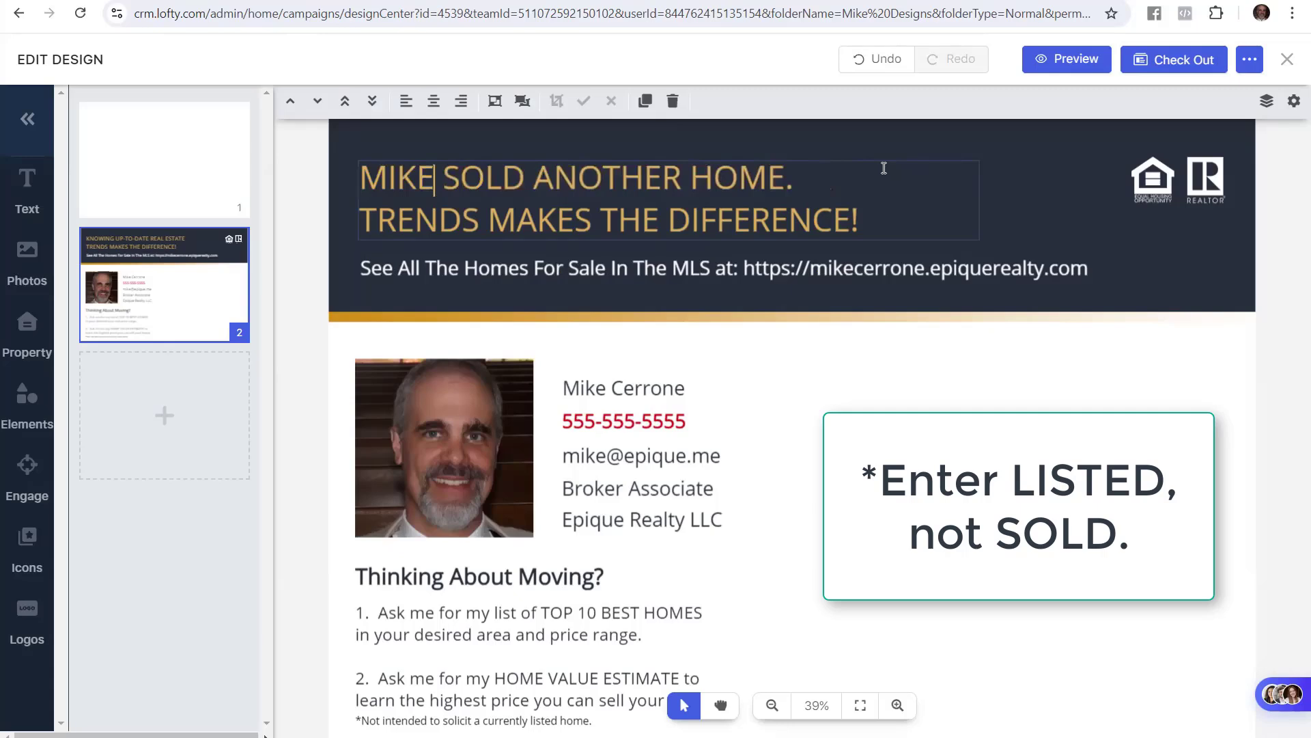
# Paste 'WHEN YOU NEED TO MOVE, CALL [AGENT NAME].' from the guide as the second headline line
pyautogui.click(591, 220)
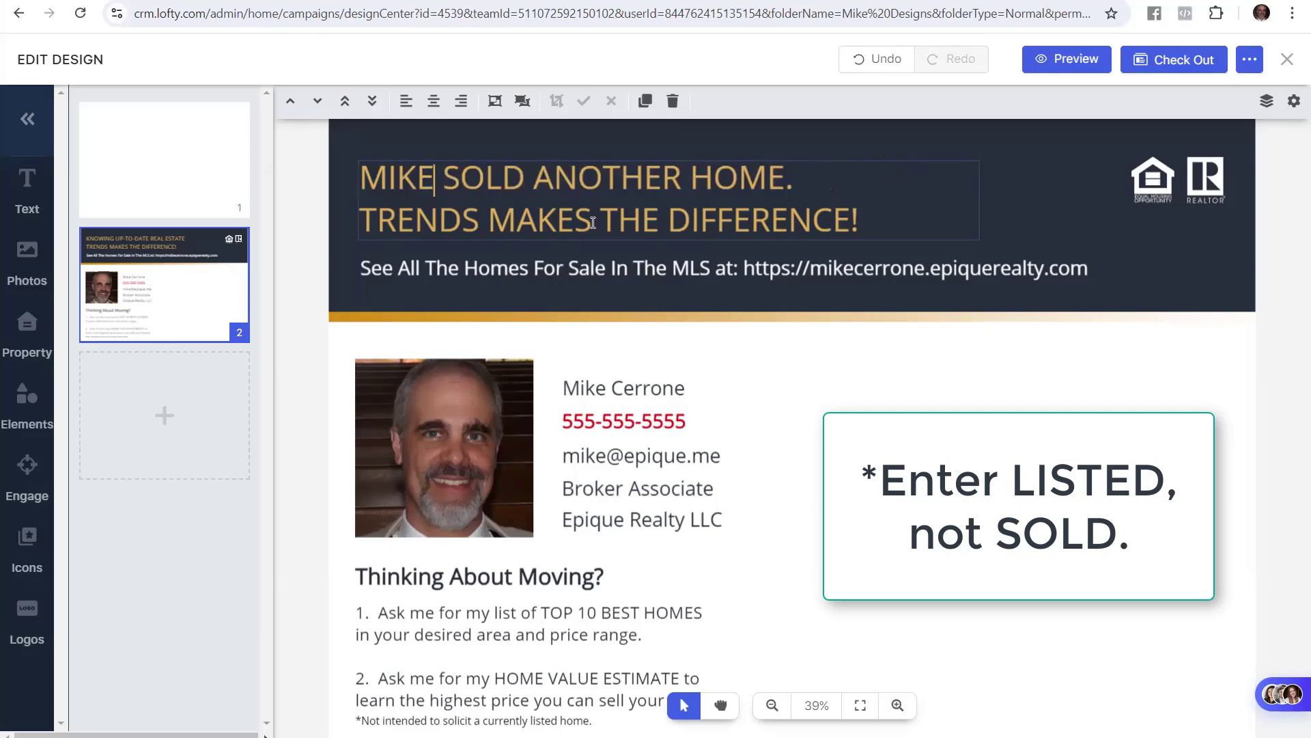
pyautogui.click(101, 0)
pyautogui.click(531, 323)
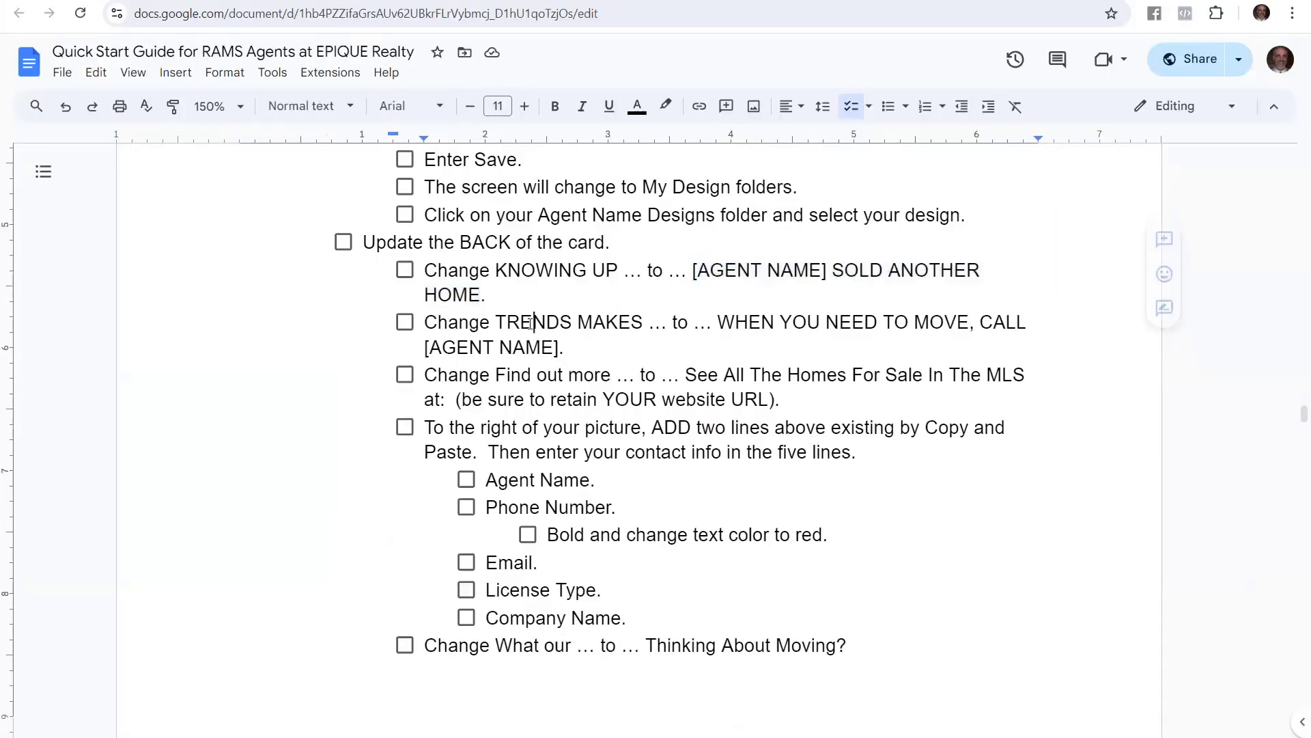
pyautogui.moveTo(718, 322); pyautogui.dragTo(568, 340)
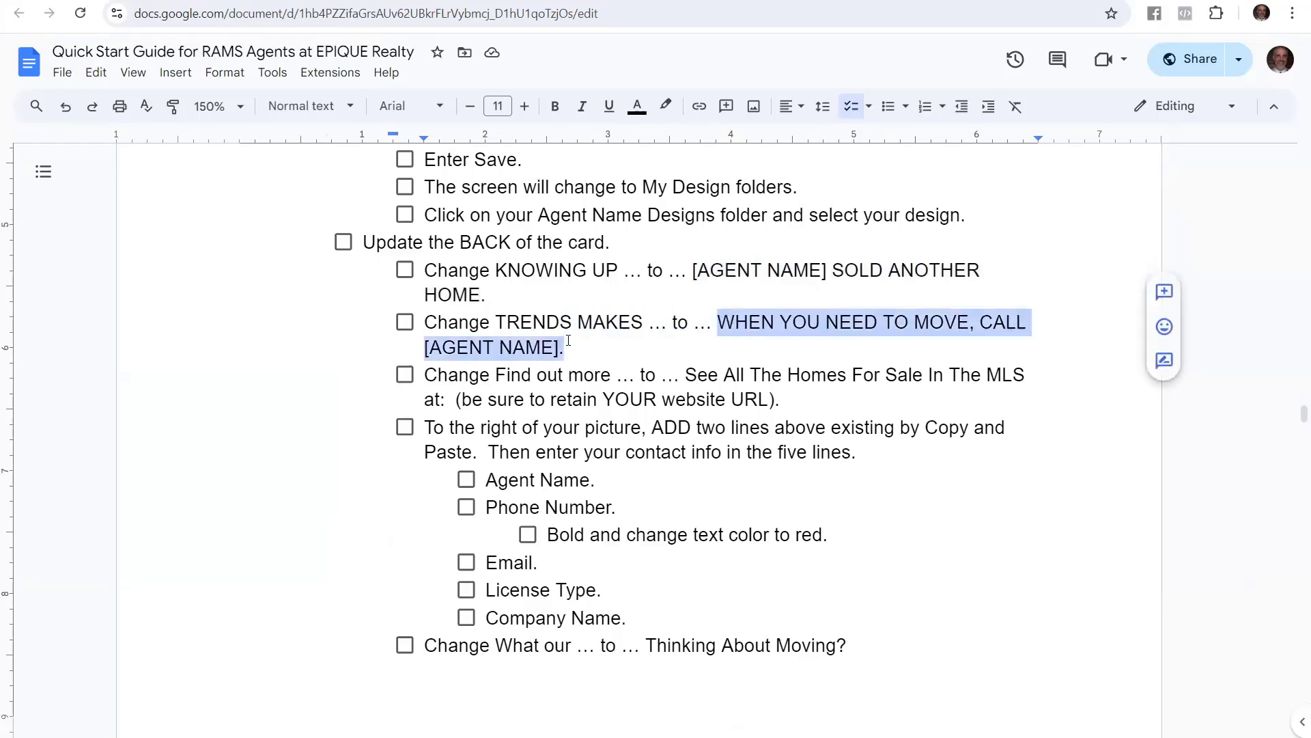
pyautogui.rightClick(759, 326)
pyautogui.click(825, 345)
pyautogui.hotkey('alt', 'Tab')
pyautogui.moveTo(377, 220); pyautogui.dragTo(845, 220)
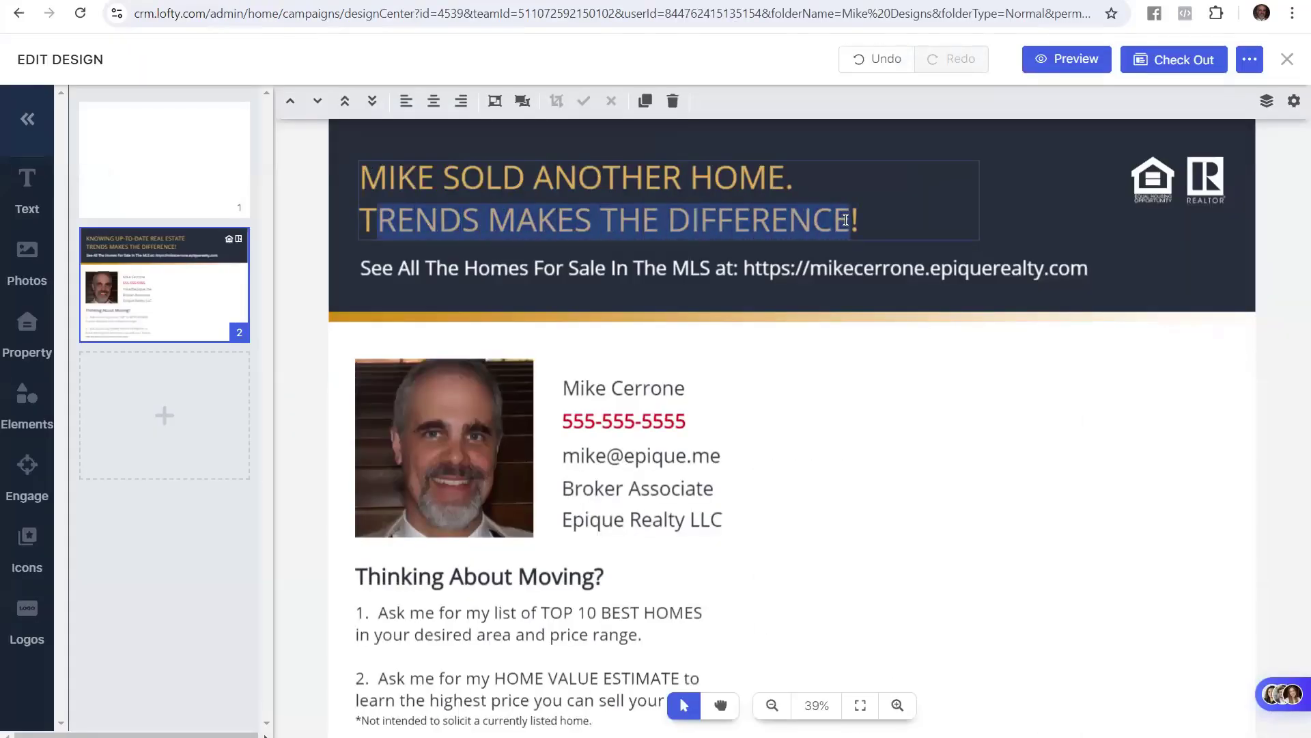
pyautogui.hotkey('ctrl', 'v')
pyautogui.click(286, 393)
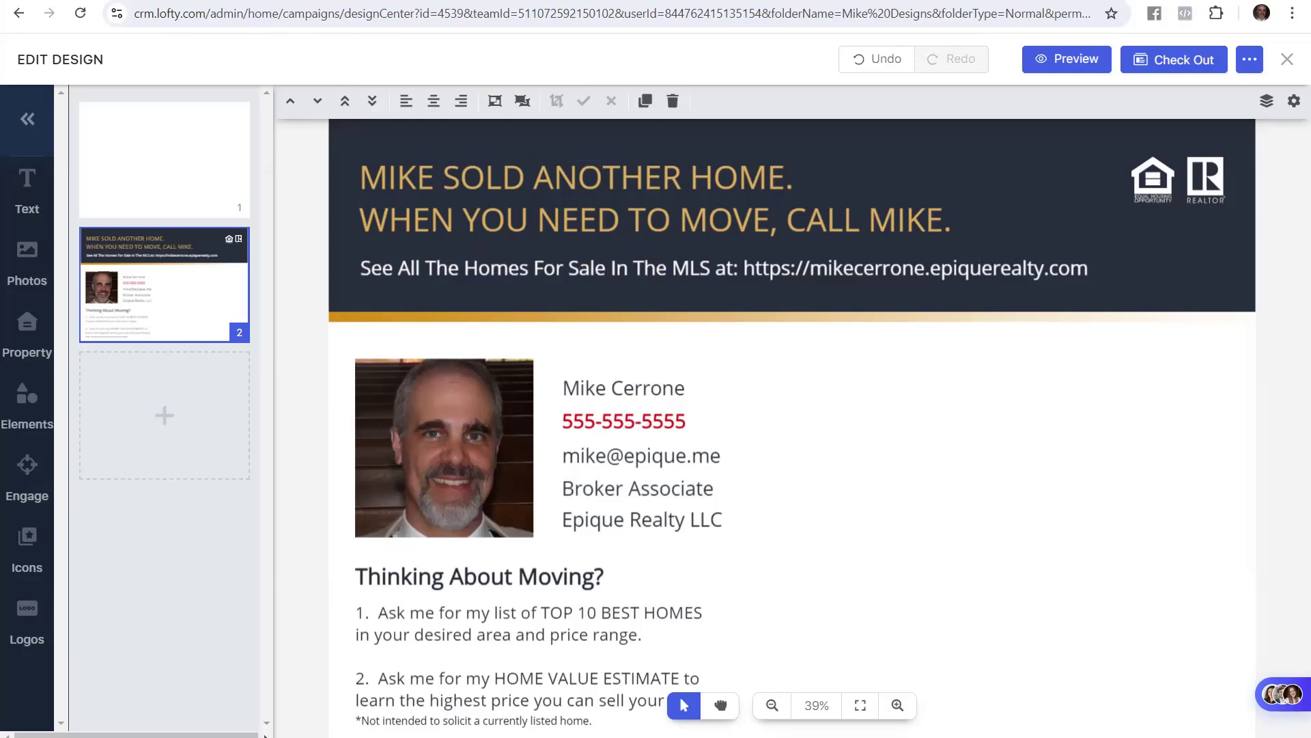
pyautogui.hotkey('alt', 'Tab')
# Review the guide's Open your design and Download your social media post image steps
pyautogui.moveTo(355, 317); pyautogui.dragTo(353, 317)
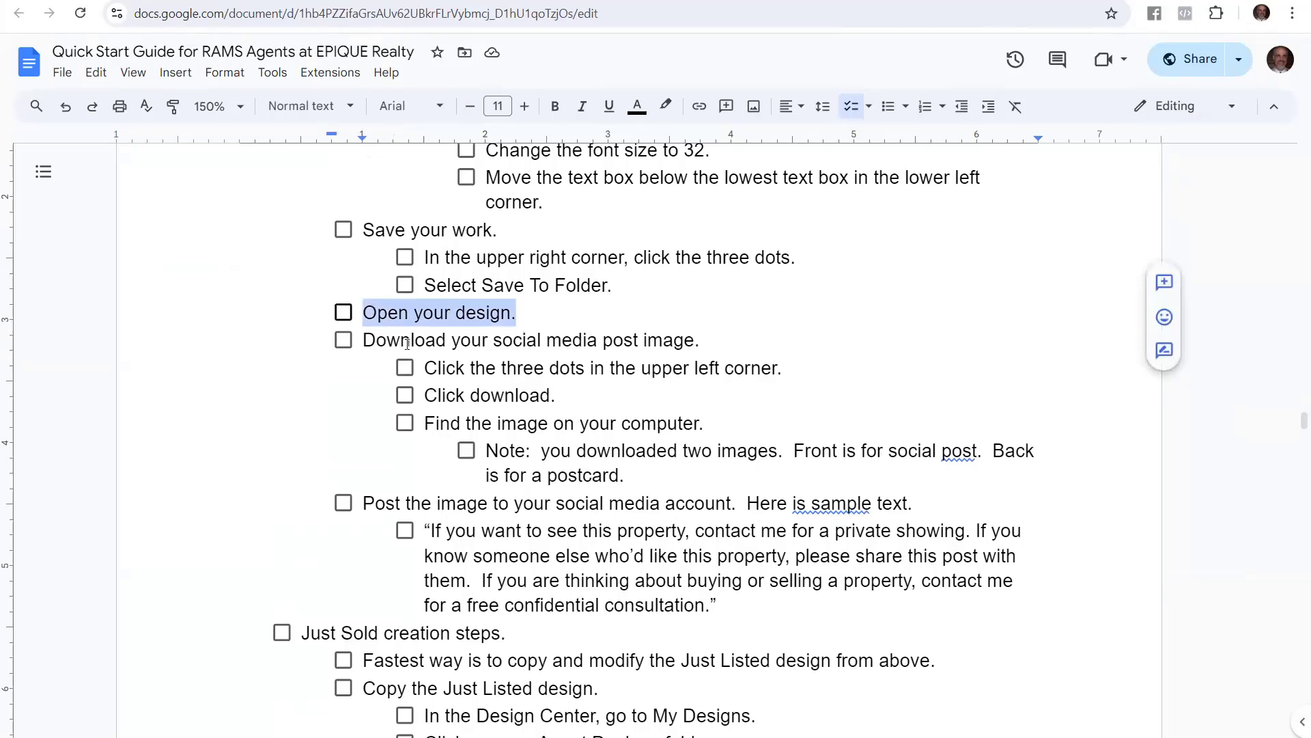
pyautogui.click(366, 345)
pyautogui.moveTo(376, 345); pyautogui.dragTo(697, 335)
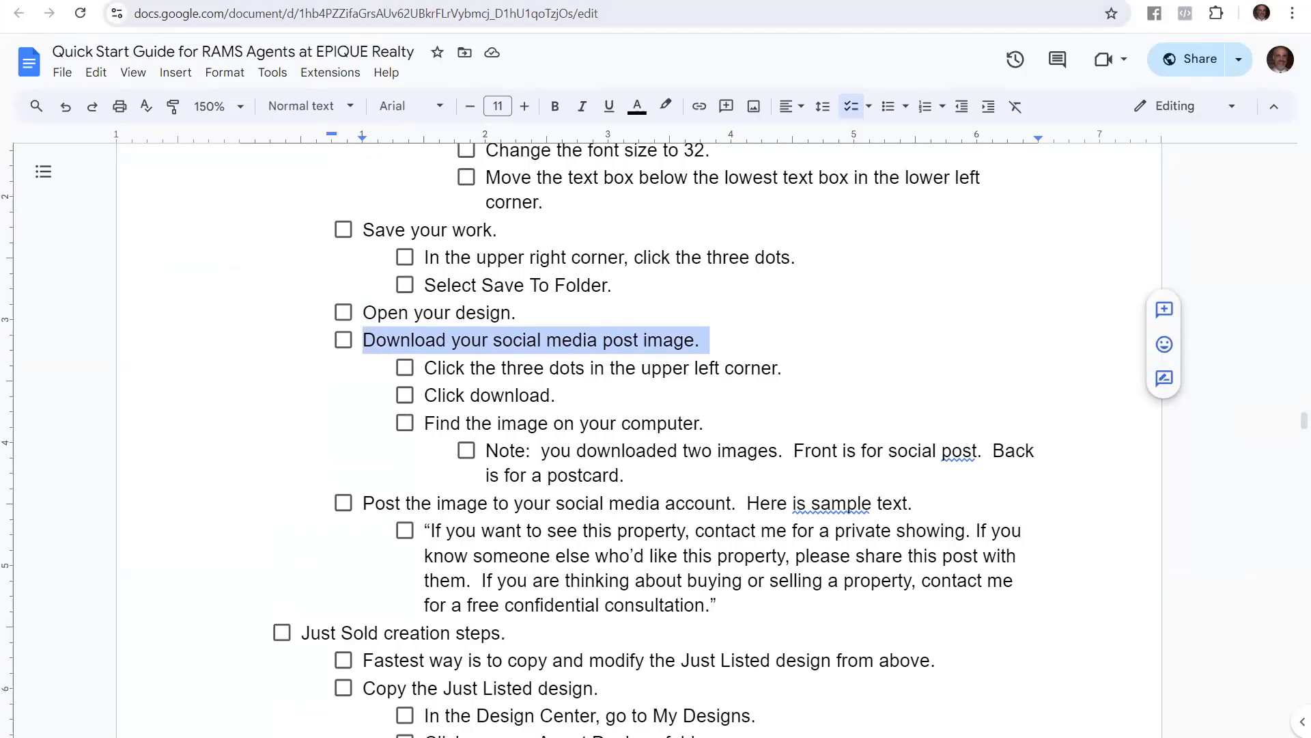
pyautogui.hotkey('ctrl', 'Tab')
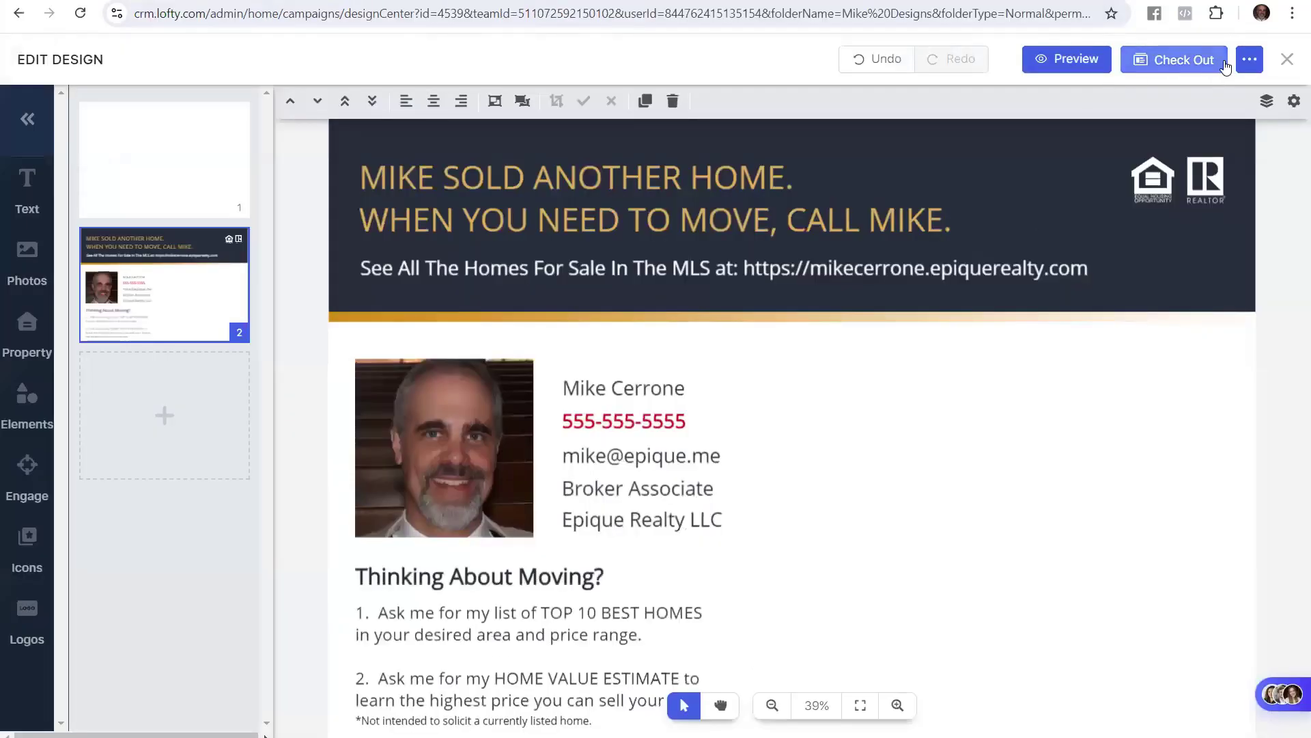
# Open the postcard's Download options and switch the format from PDF to JPG
pyautogui.click(1257, 56)
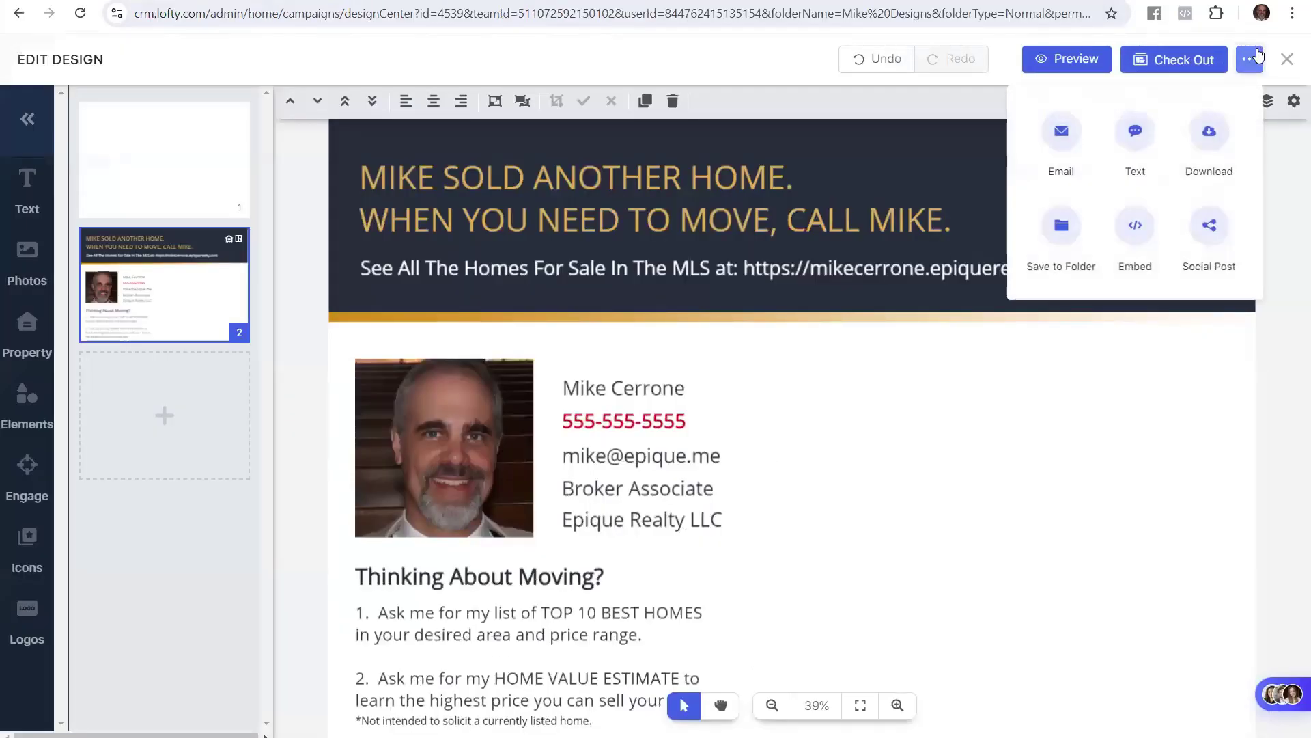
pyautogui.click(1220, 131)
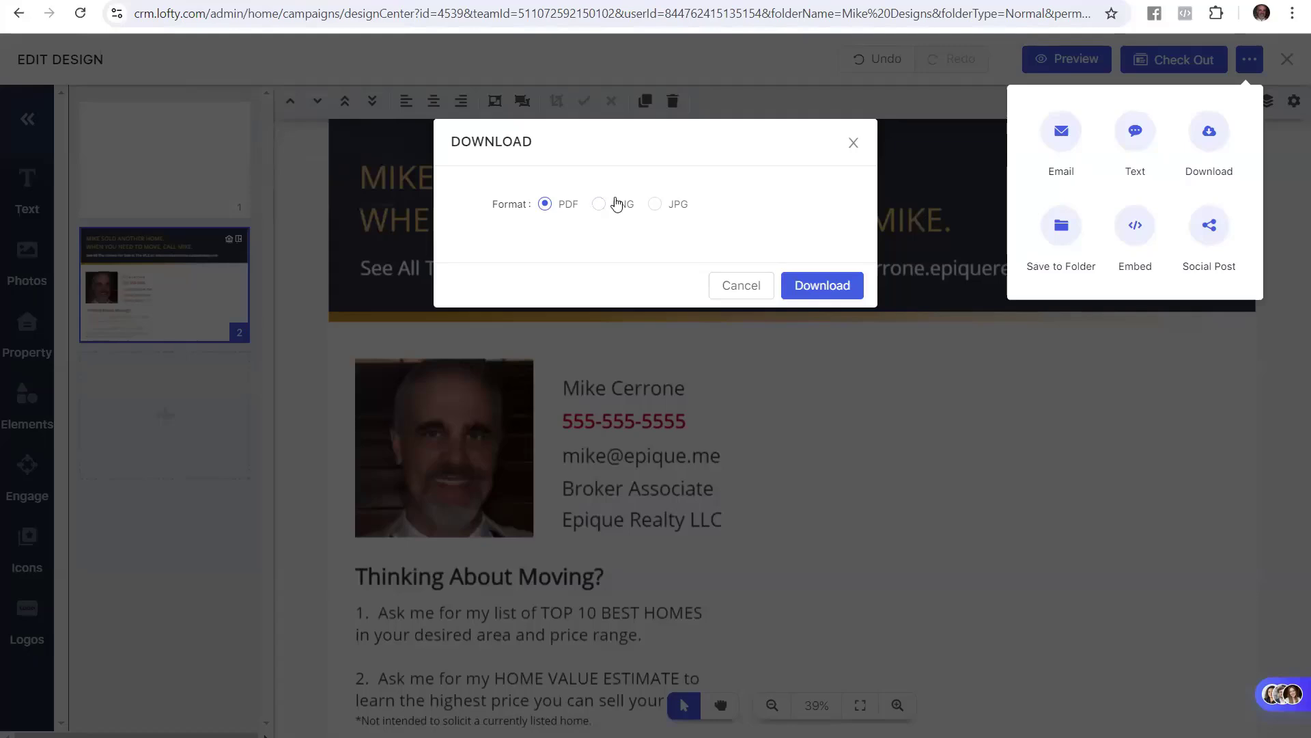
pyautogui.click(597, 205)
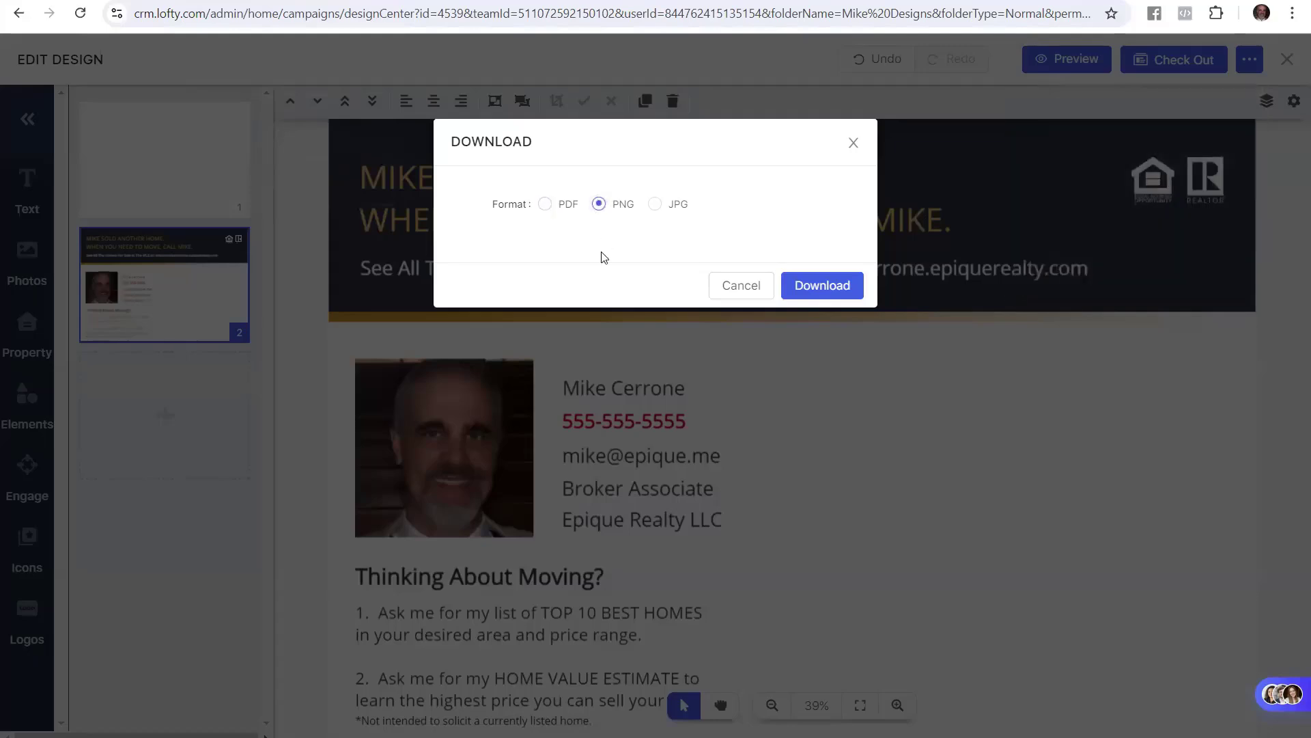
pyautogui.click(654, 203)
# Download the design as JPG and bring up the Downloads folder holding the image zip
pyautogui.click(601, 205)
pyautogui.click(655, 205)
pyautogui.click(822, 283)
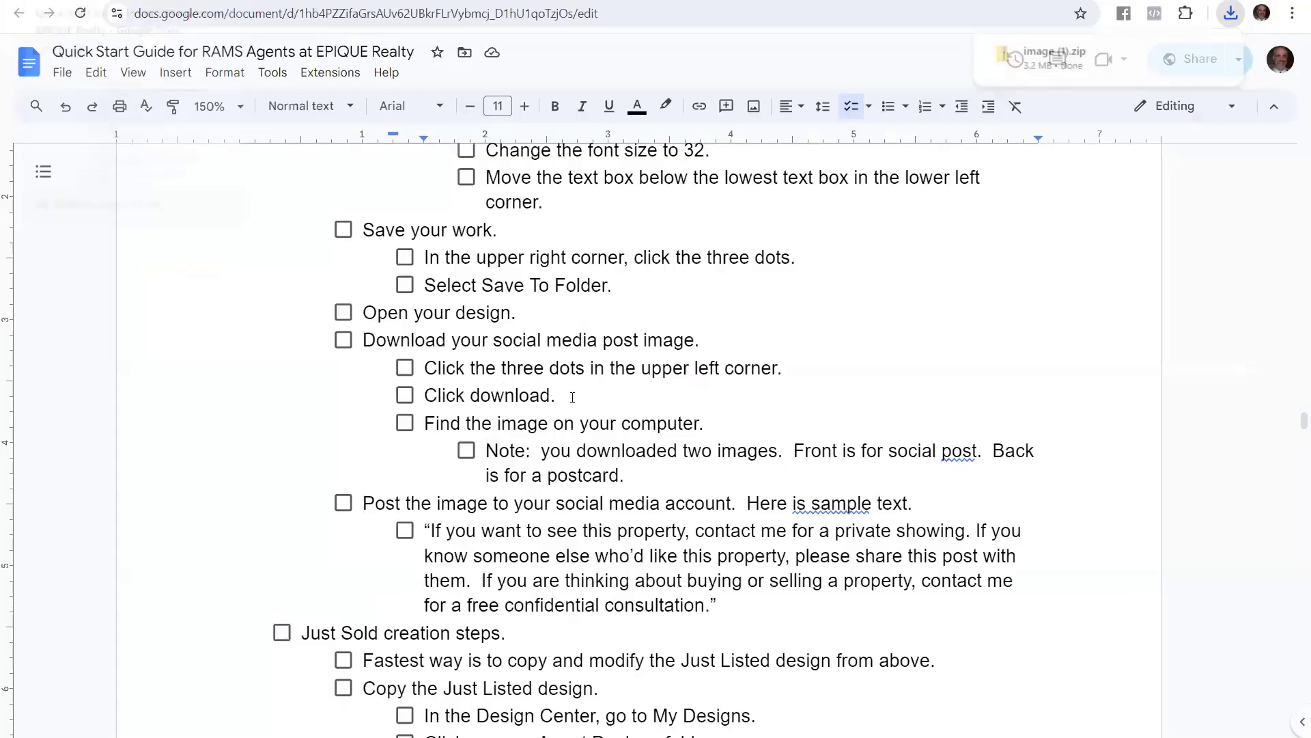
pyautogui.moveTo(424, 424); pyautogui.dragTo(700, 429)
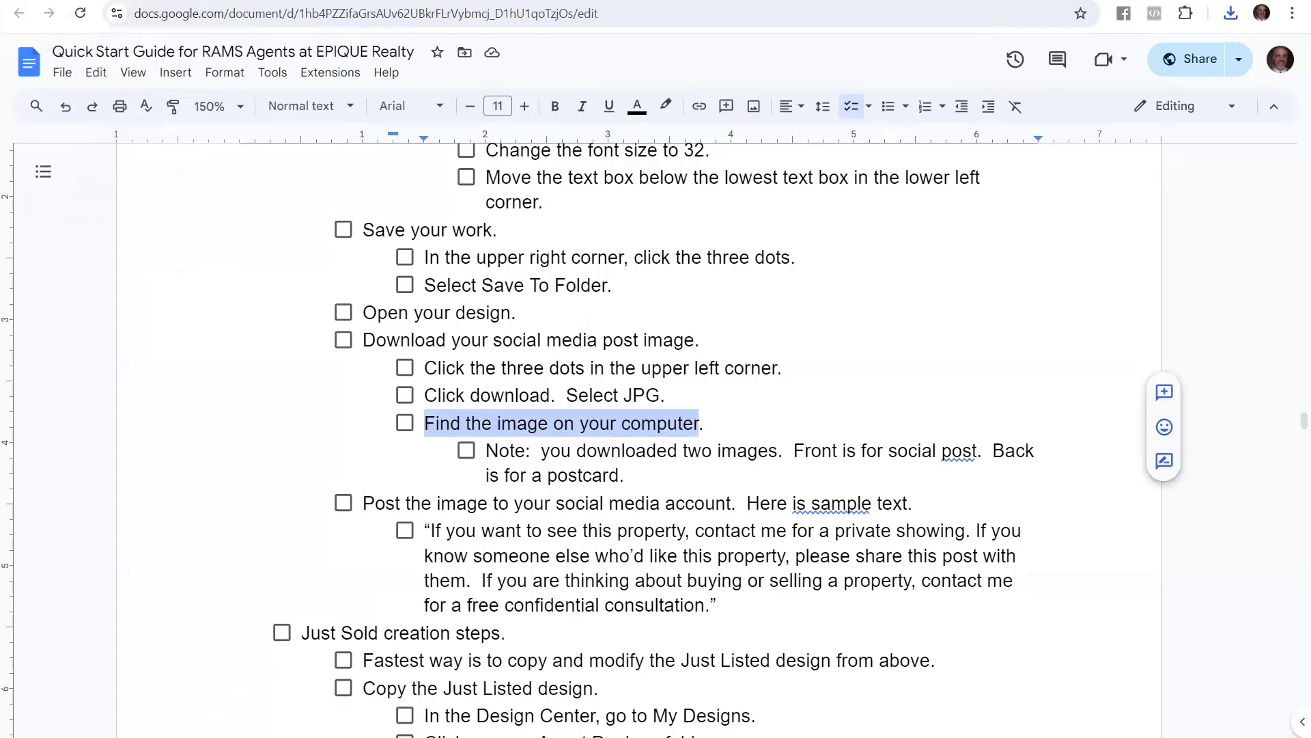
pyautogui.hotkey('alt', 'Tab')
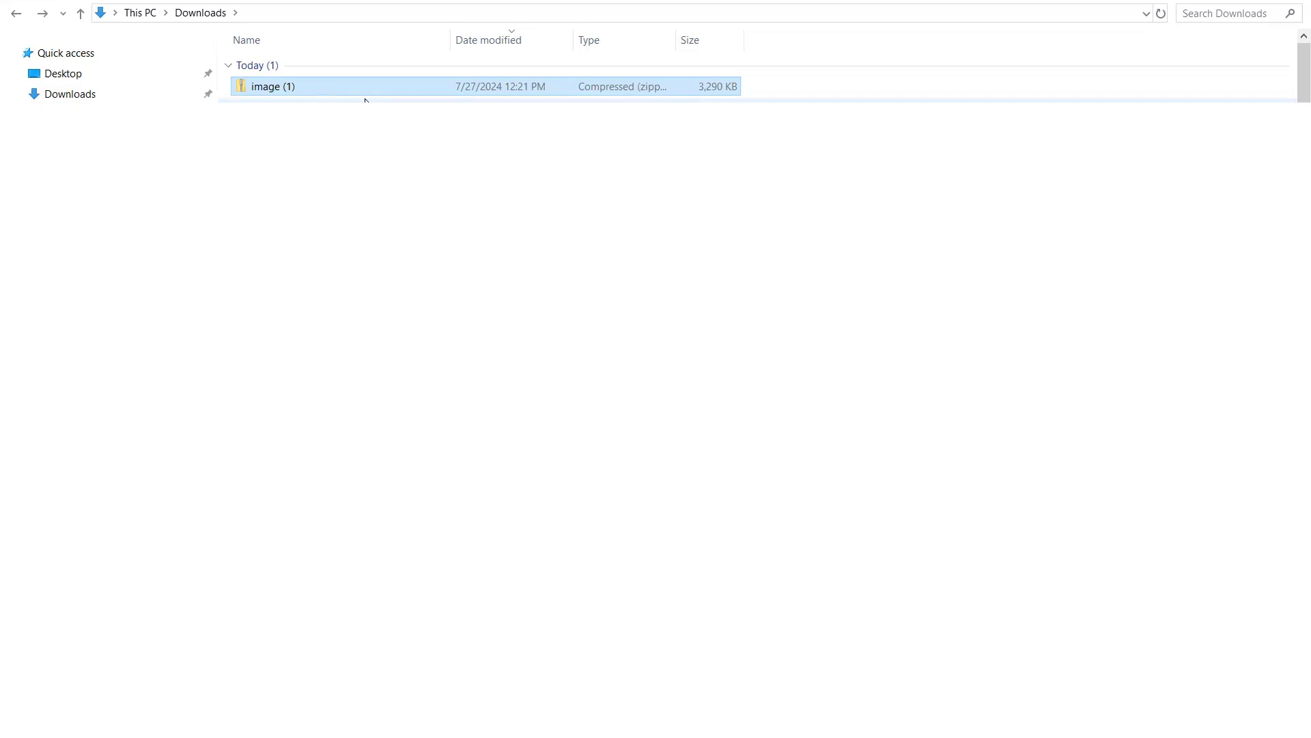
# Rename the image zip to the copied listing name, open it, and view its first JPG
pyautogui.click(297, 86)
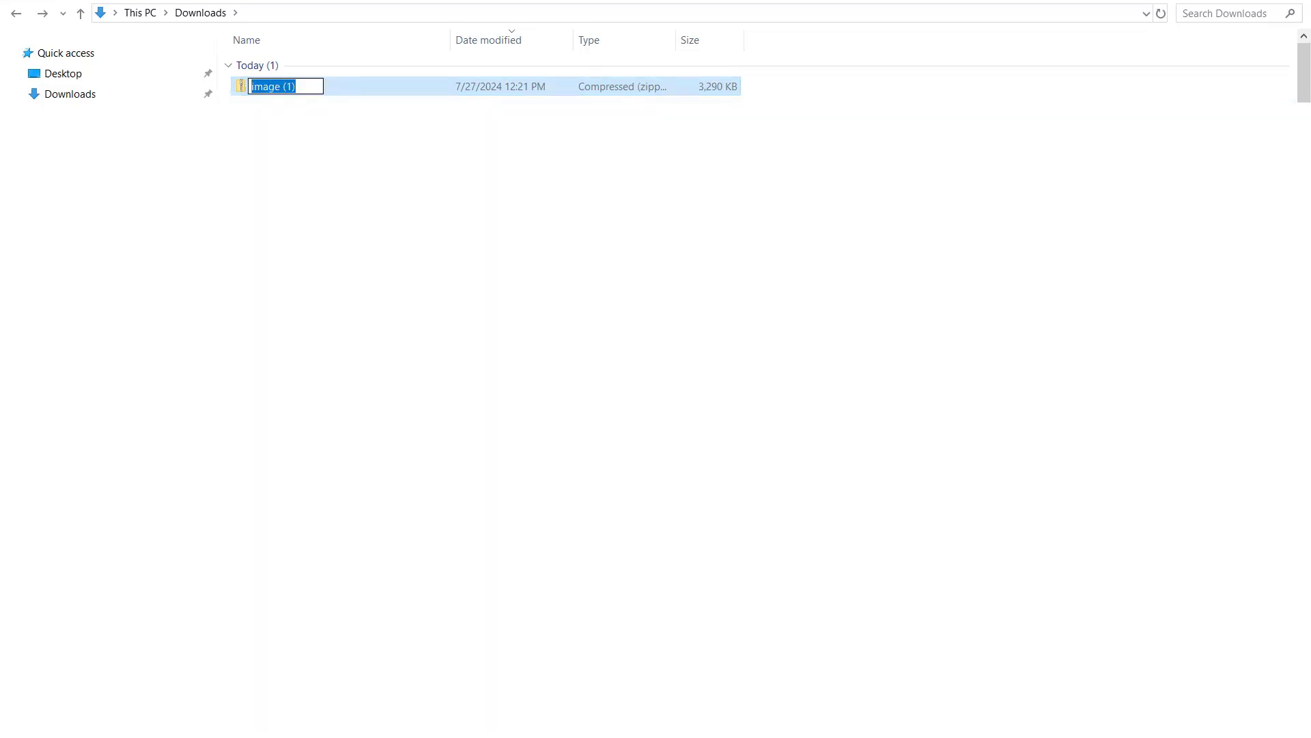
pyautogui.hotkey('ctrl', 'v')
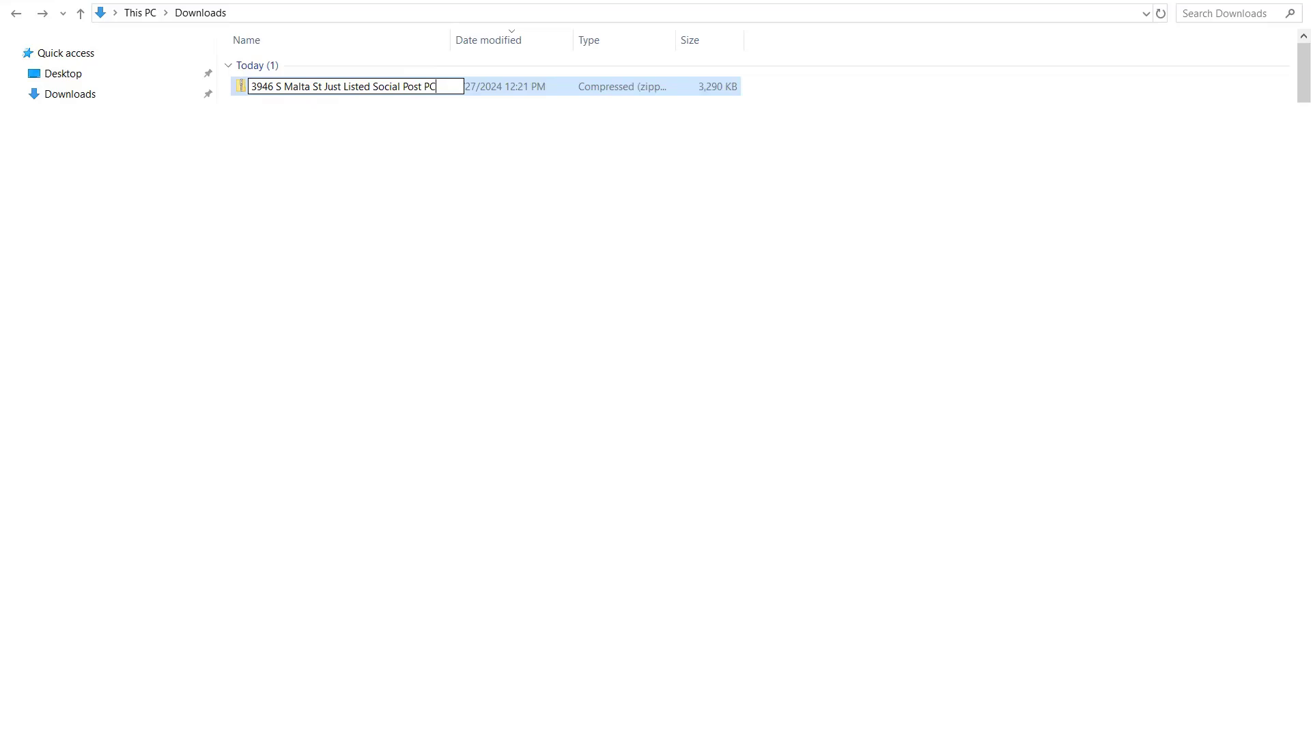
pyautogui.press('Return')
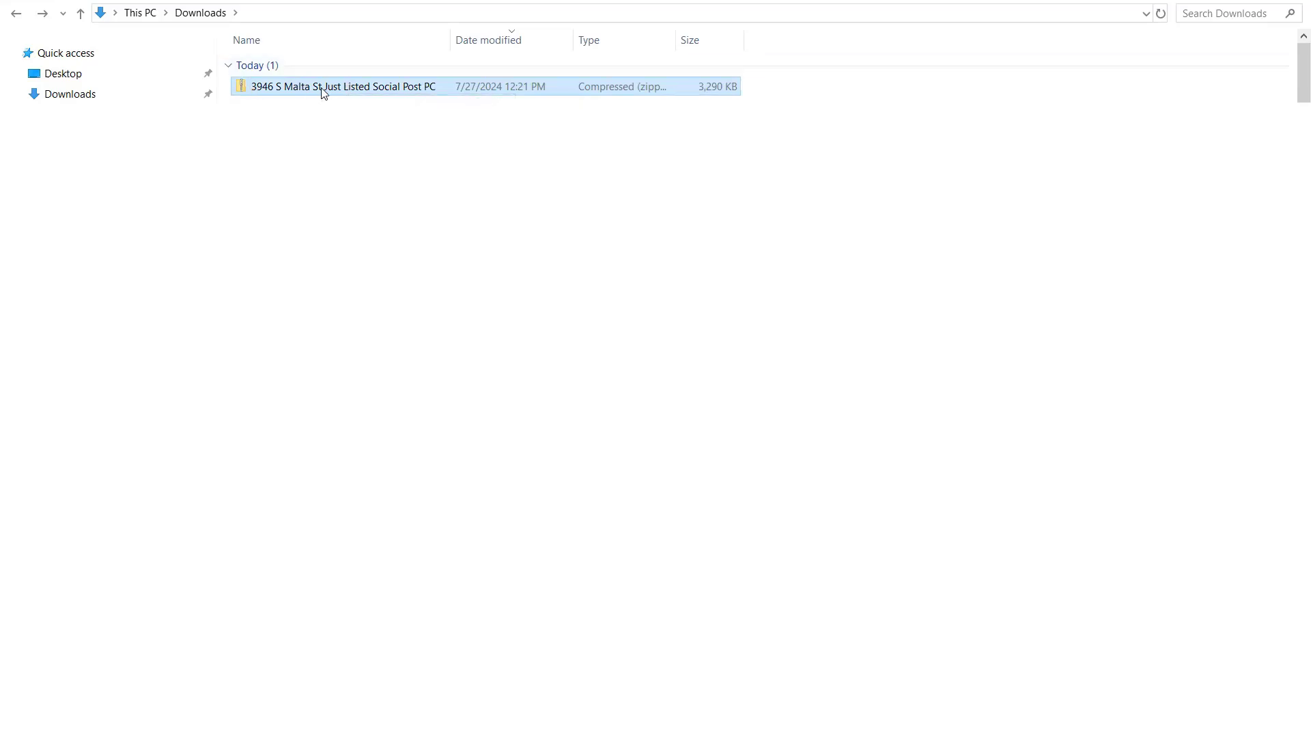
pyautogui.doubleClick(321, 87)
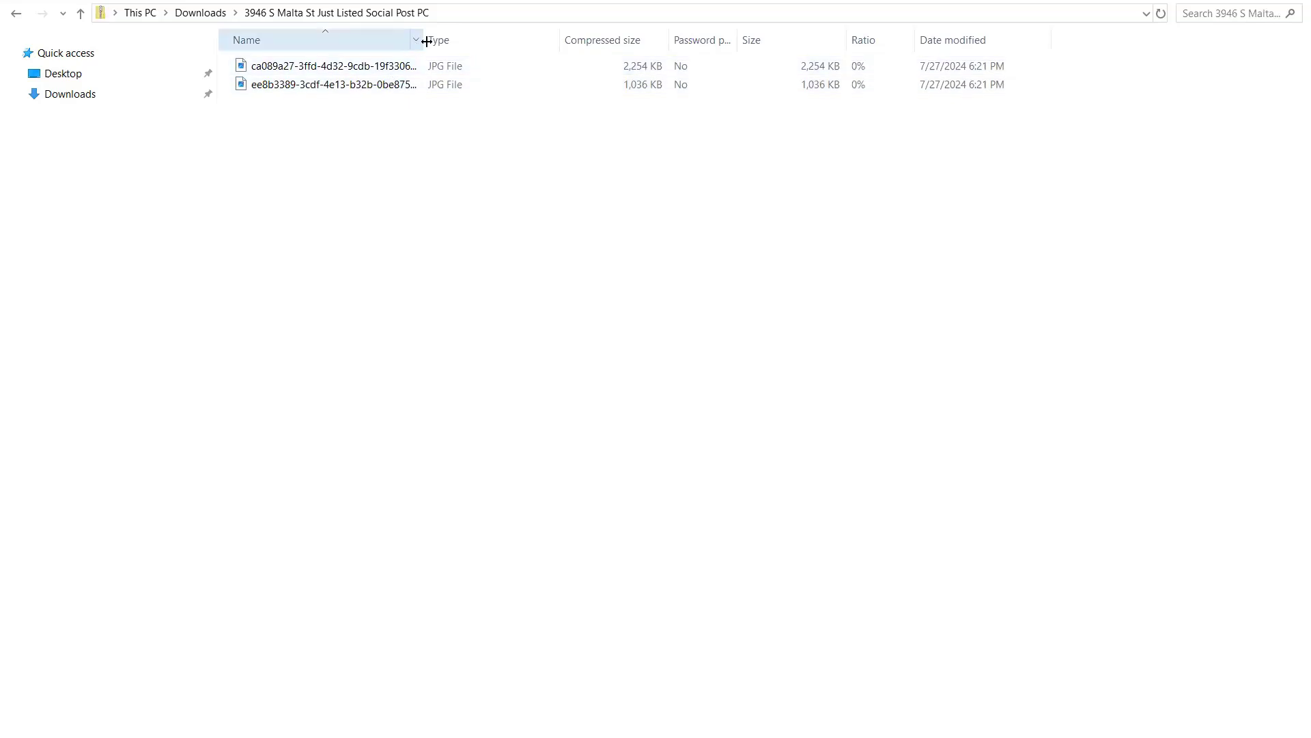
pyautogui.moveTo(423, 39); pyautogui.dragTo(529, 34)
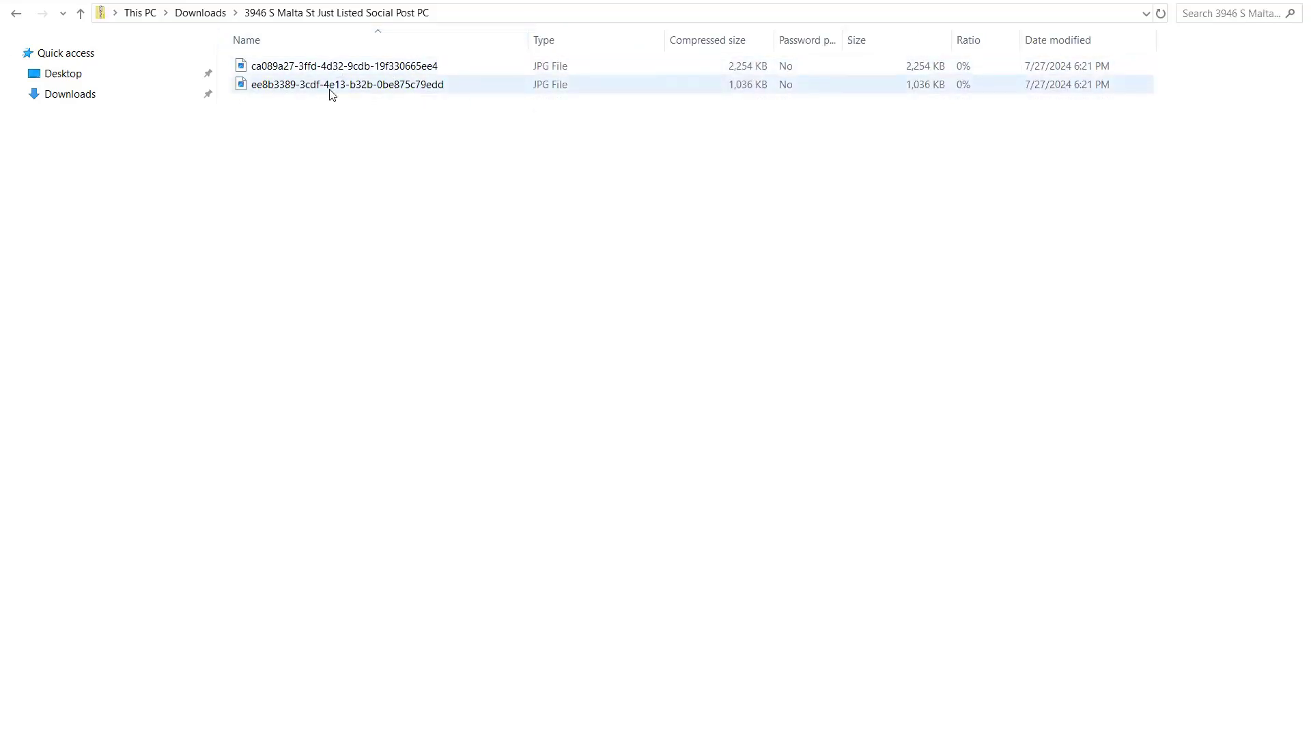
pyautogui.doubleClick(377, 68)
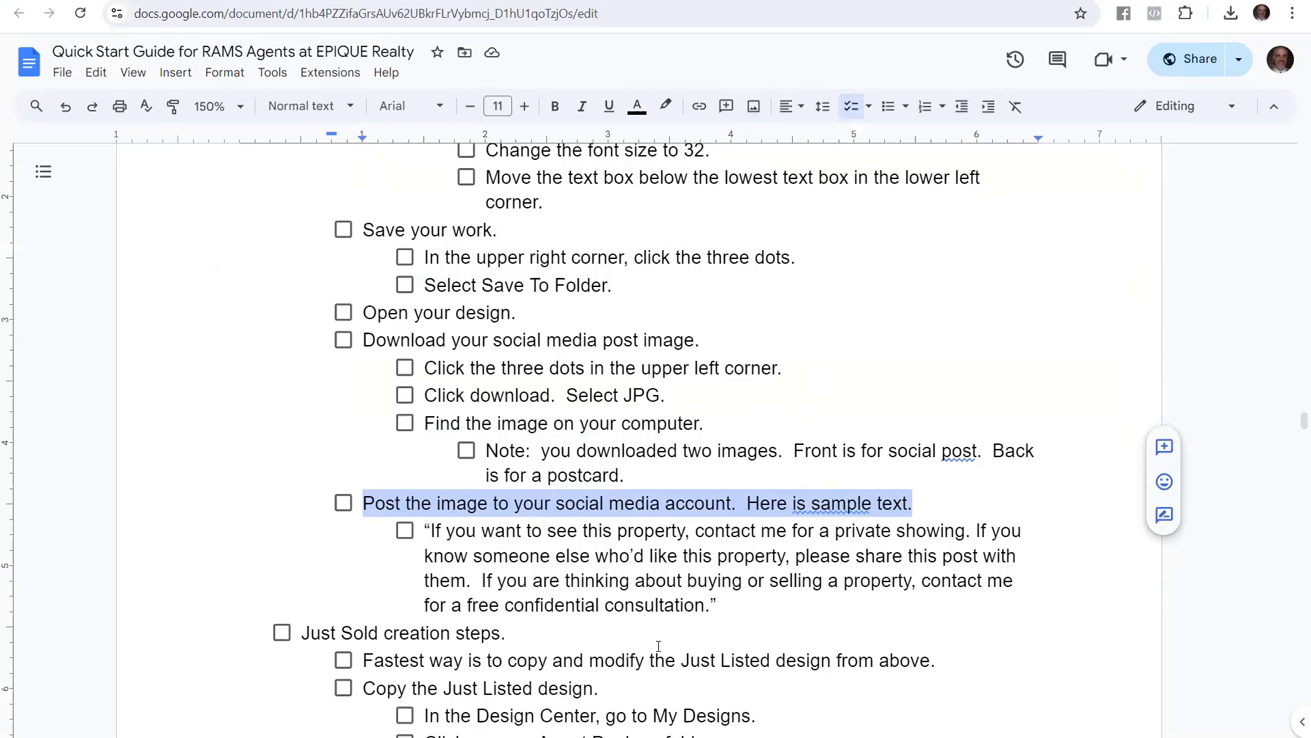
# Read the guide's sample social post text and the creation steps heading below it
pyautogui.moveTo(718, 605); pyautogui.dragTo(424, 531)
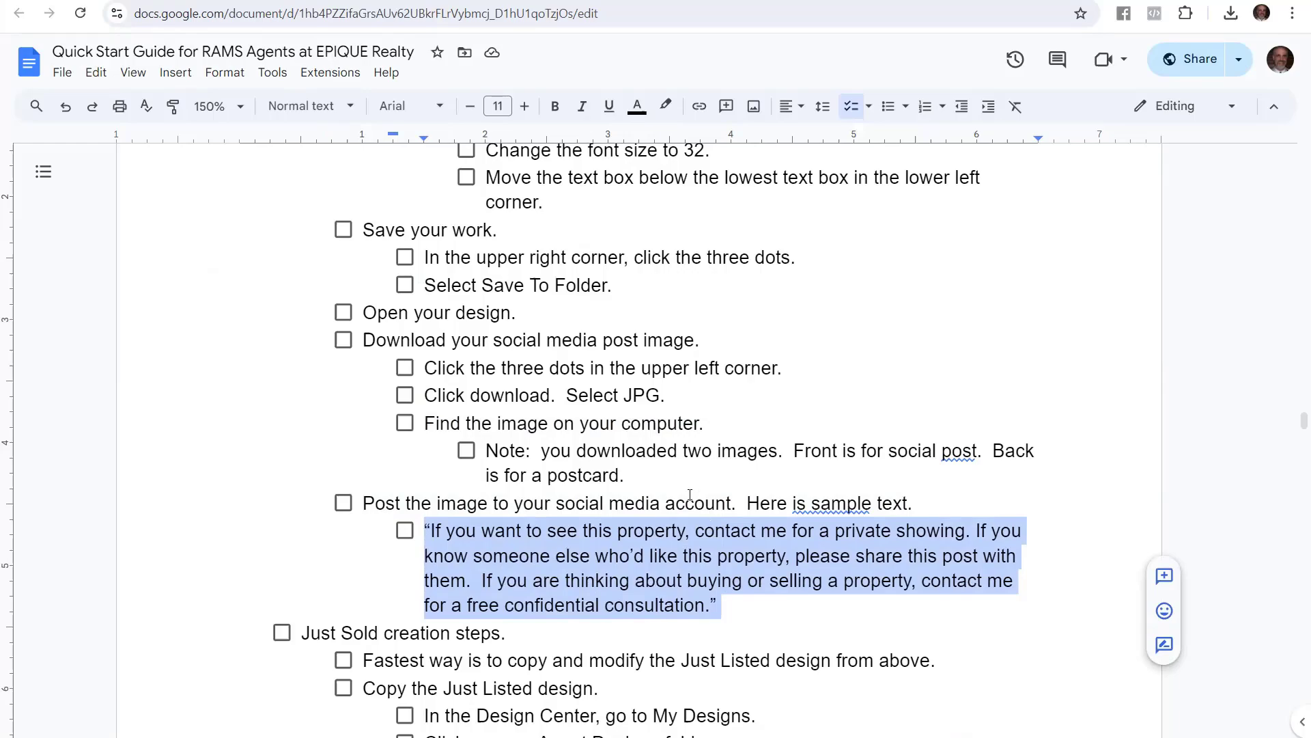
pyautogui.scroll(15, 708, 513)
pyautogui.scroll(16, 531, 441)
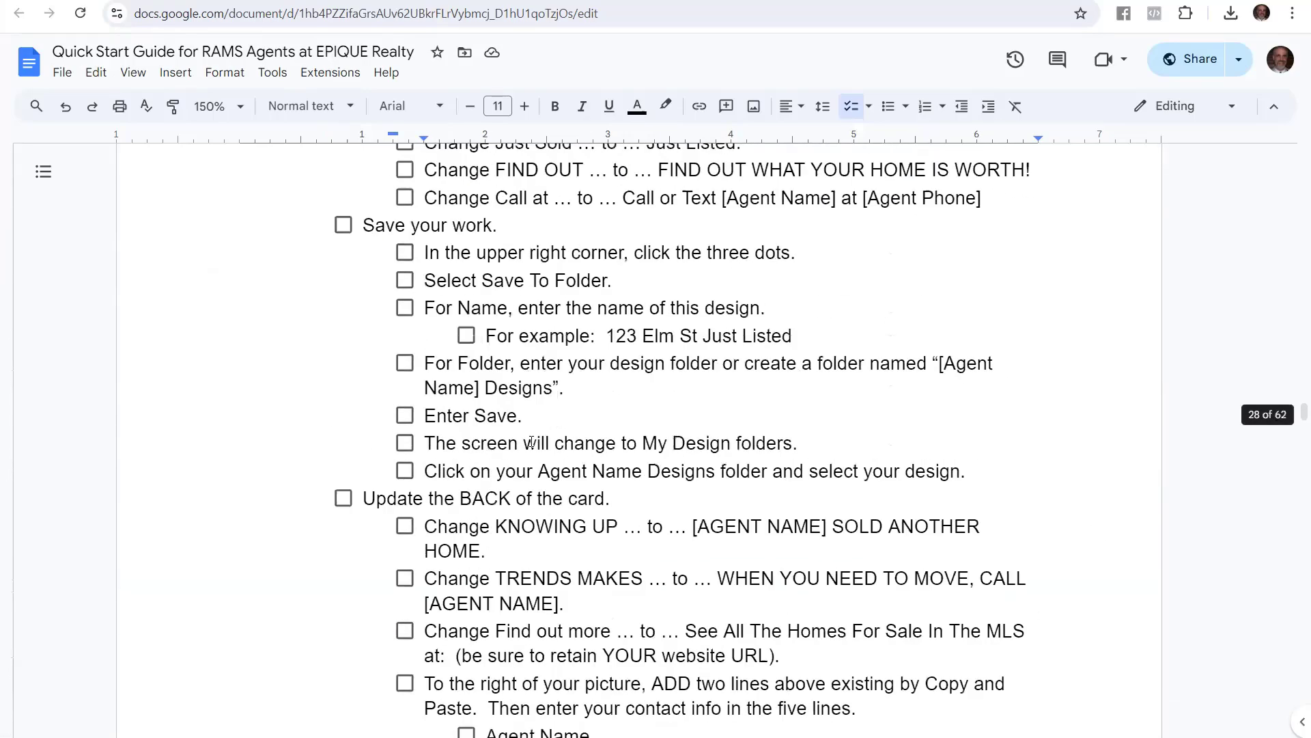
pyautogui.scroll(6, 534, 430)
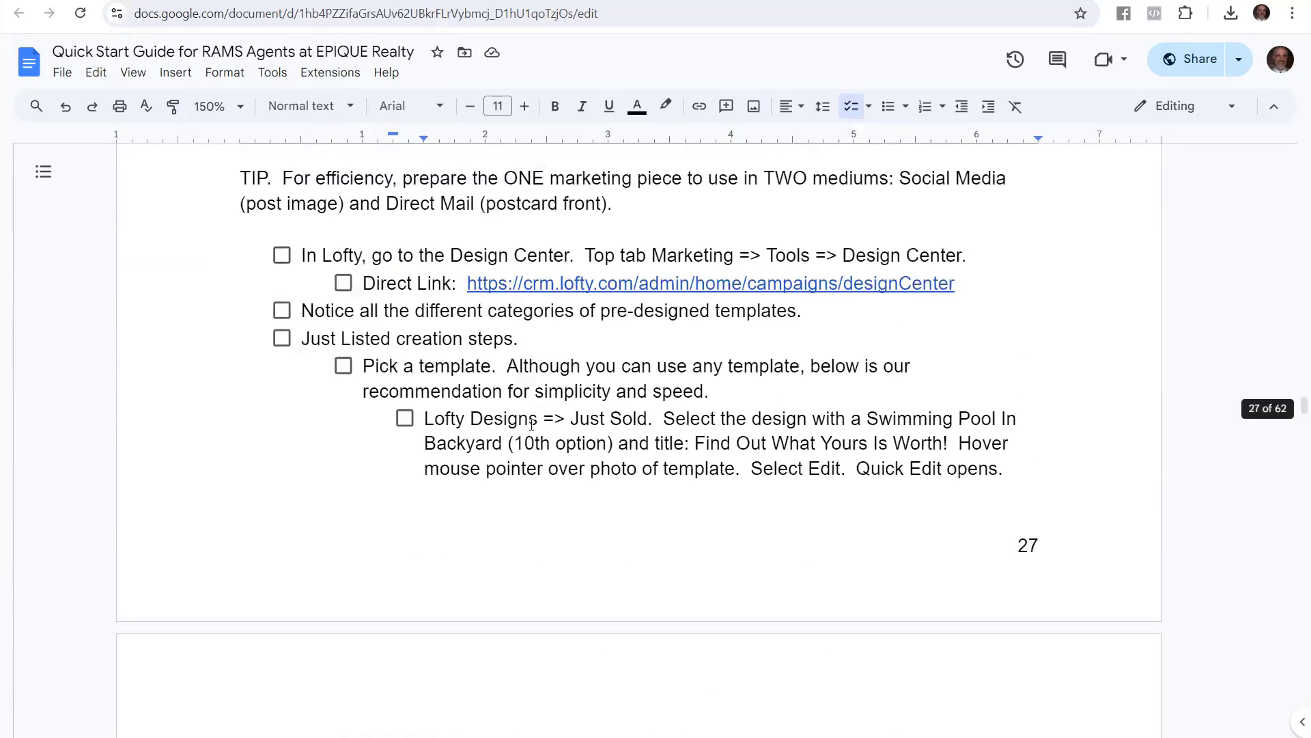
pyautogui.scroll(-3, 464, 342)
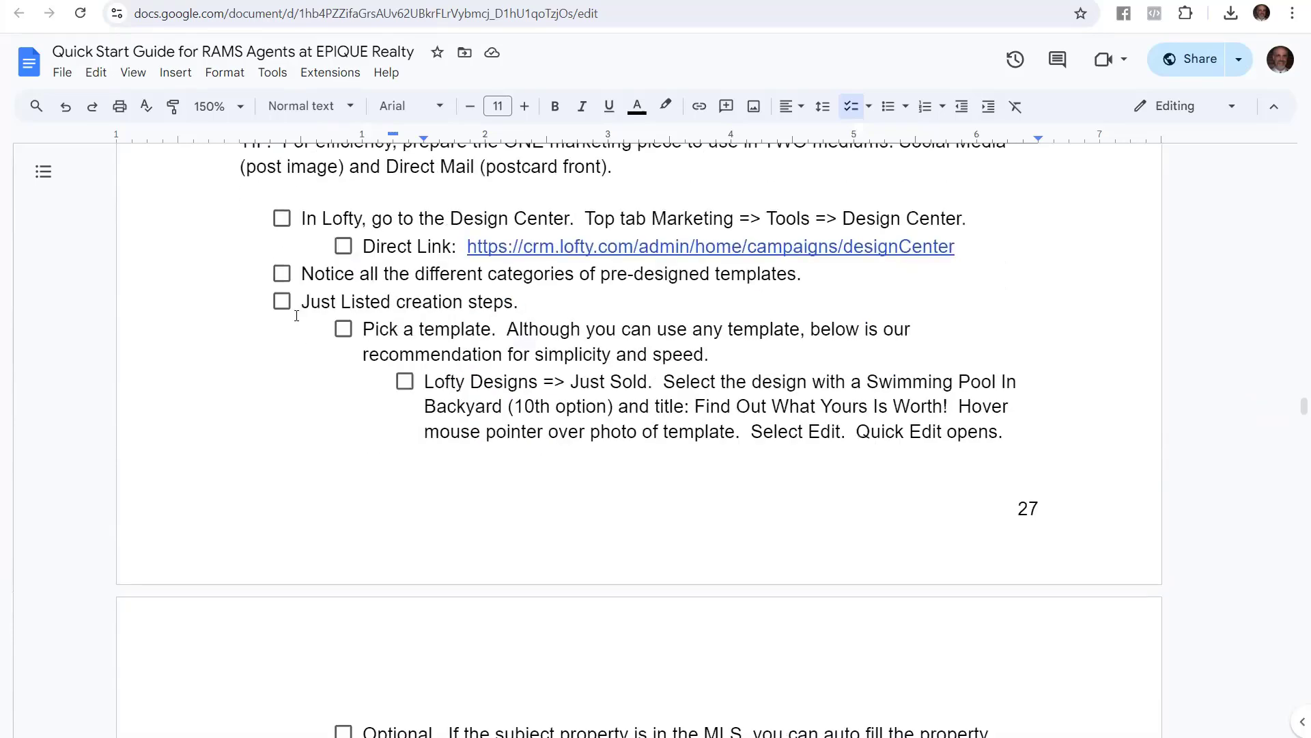
pyautogui.moveTo(302, 309); pyautogui.dragTo(511, 309)
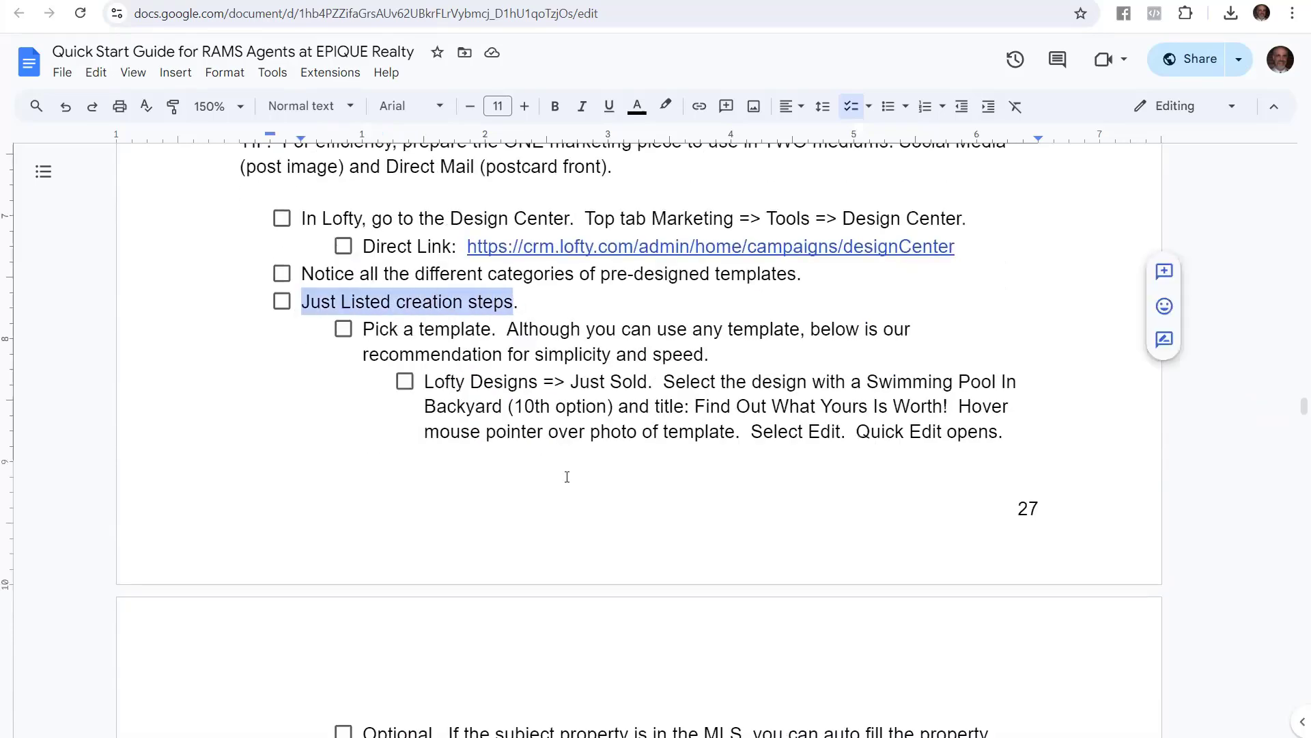
pyautogui.scroll(-14, 567, 477)
pyautogui.moveTo(302, 292); pyautogui.dragTo(497, 305)
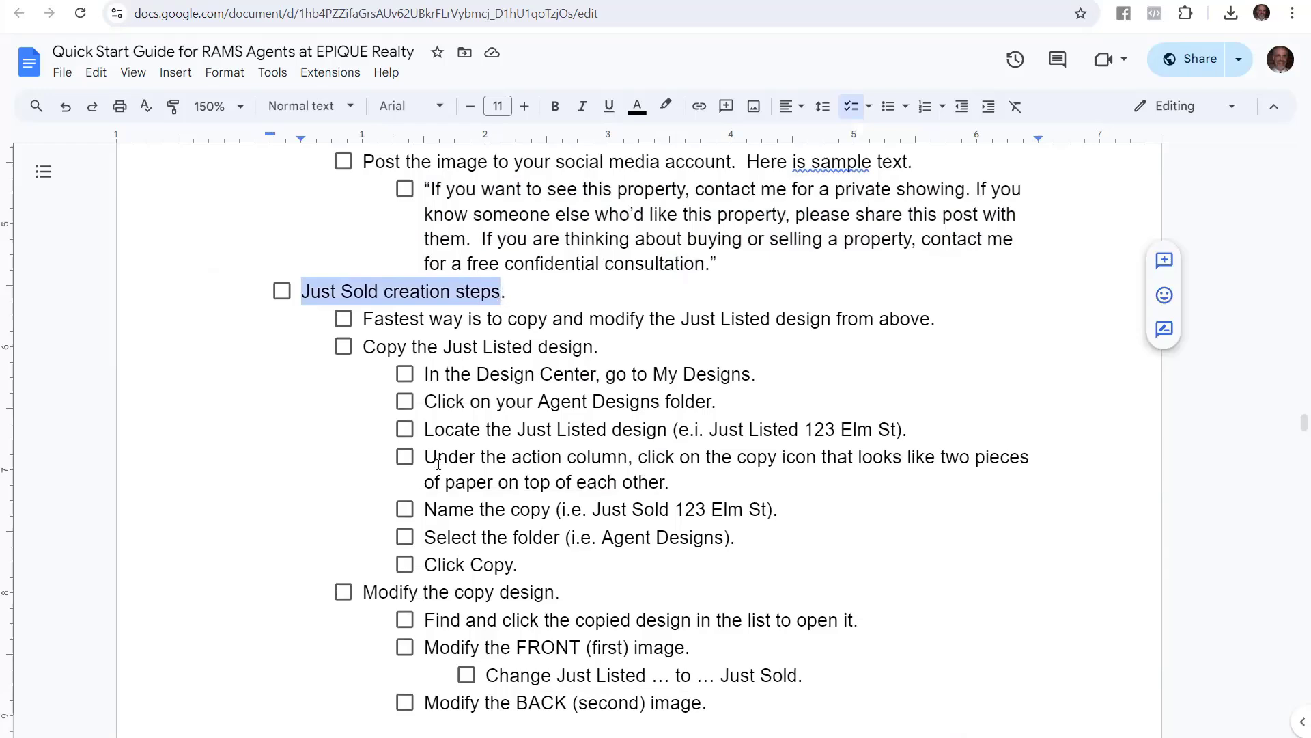
pyautogui.scroll(-1, 459, 448)
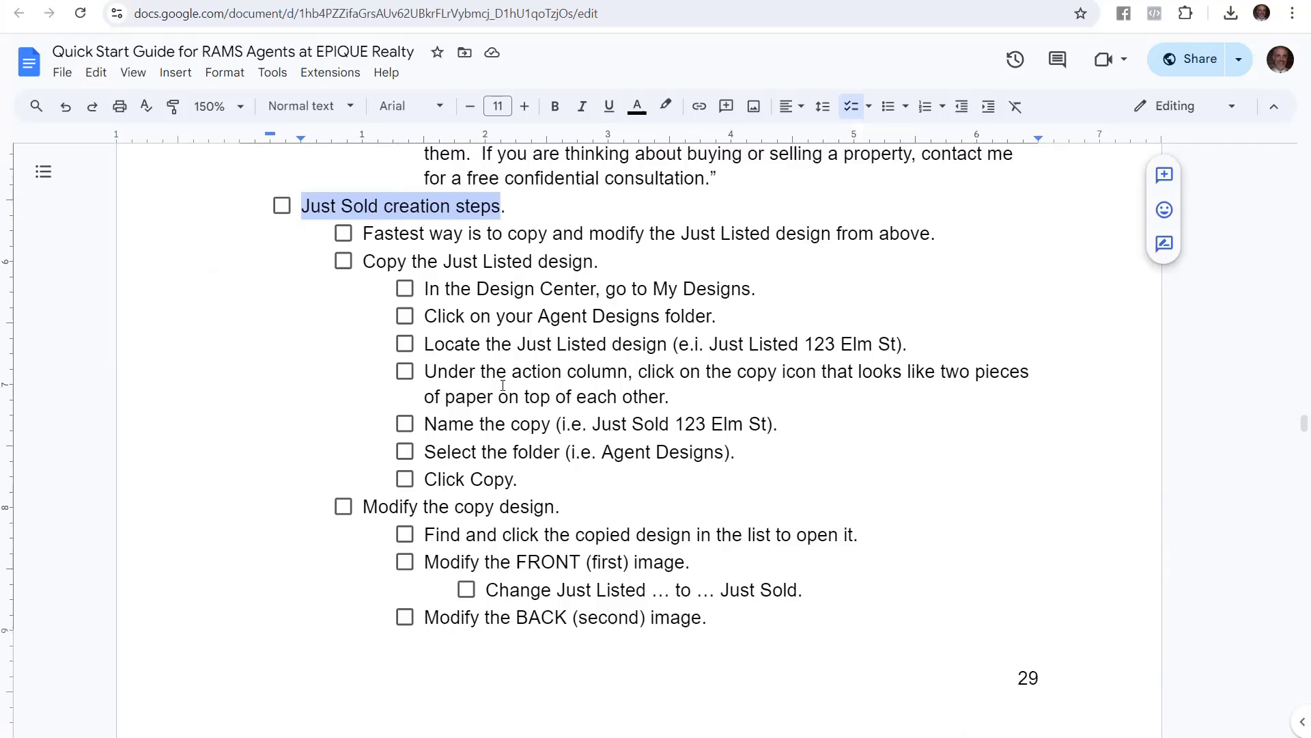
# Go over the Just Sold steps: copy the Just Listed design via My Designs and Agent Designs folder
pyautogui.click(367, 233)
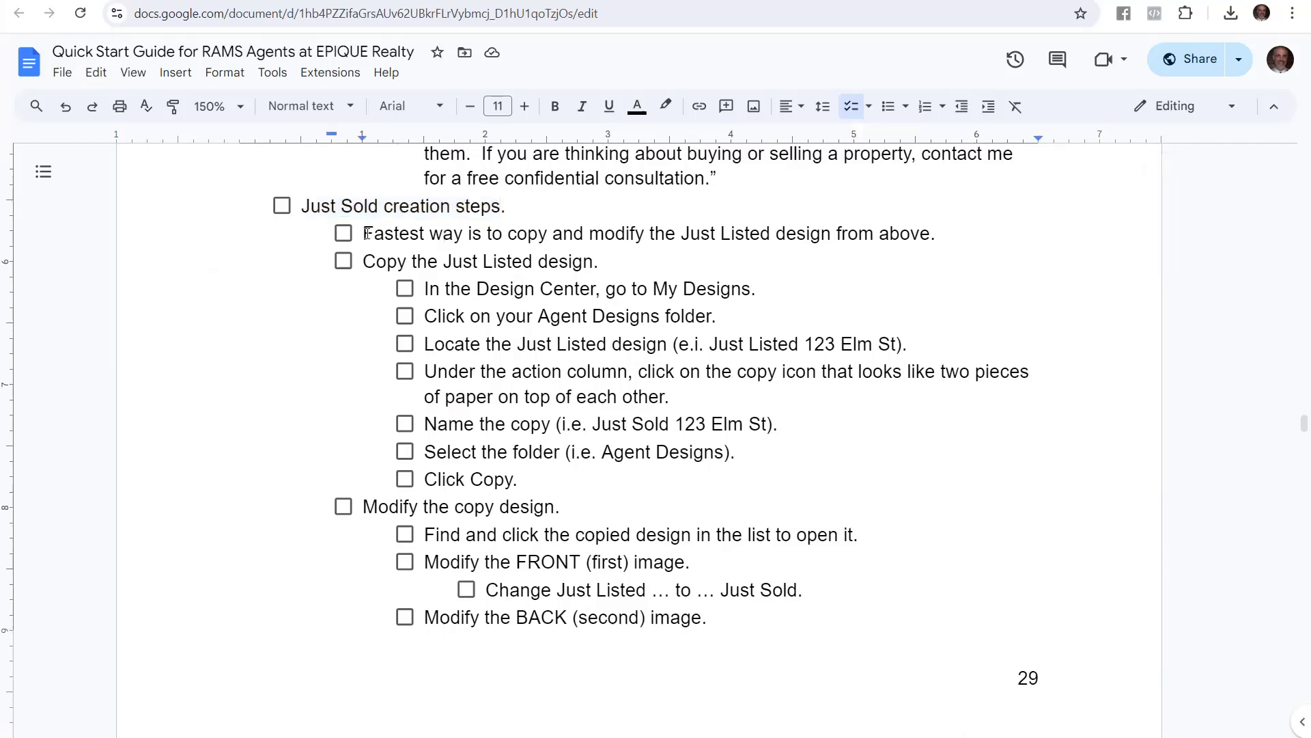
pyautogui.moveTo(367, 234); pyautogui.dragTo(933, 245)
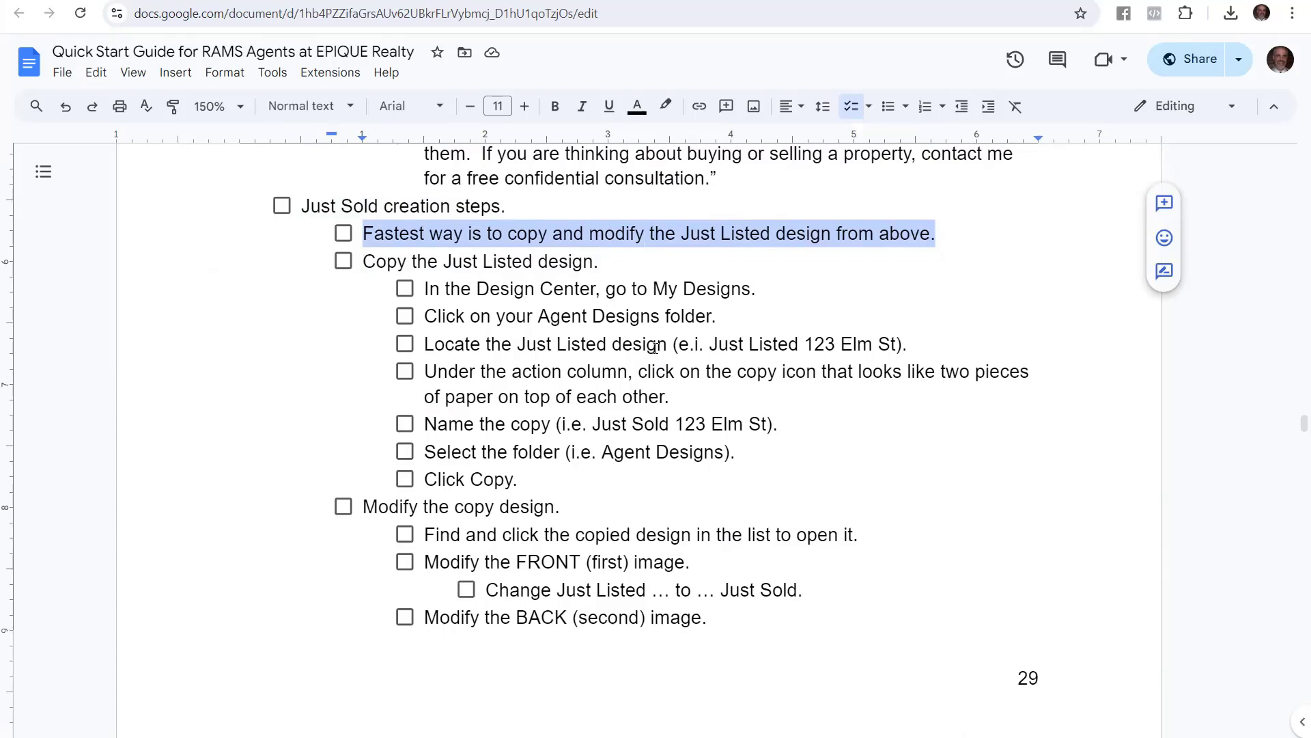
pyautogui.moveTo(600, 261); pyautogui.dragTo(342, 270)
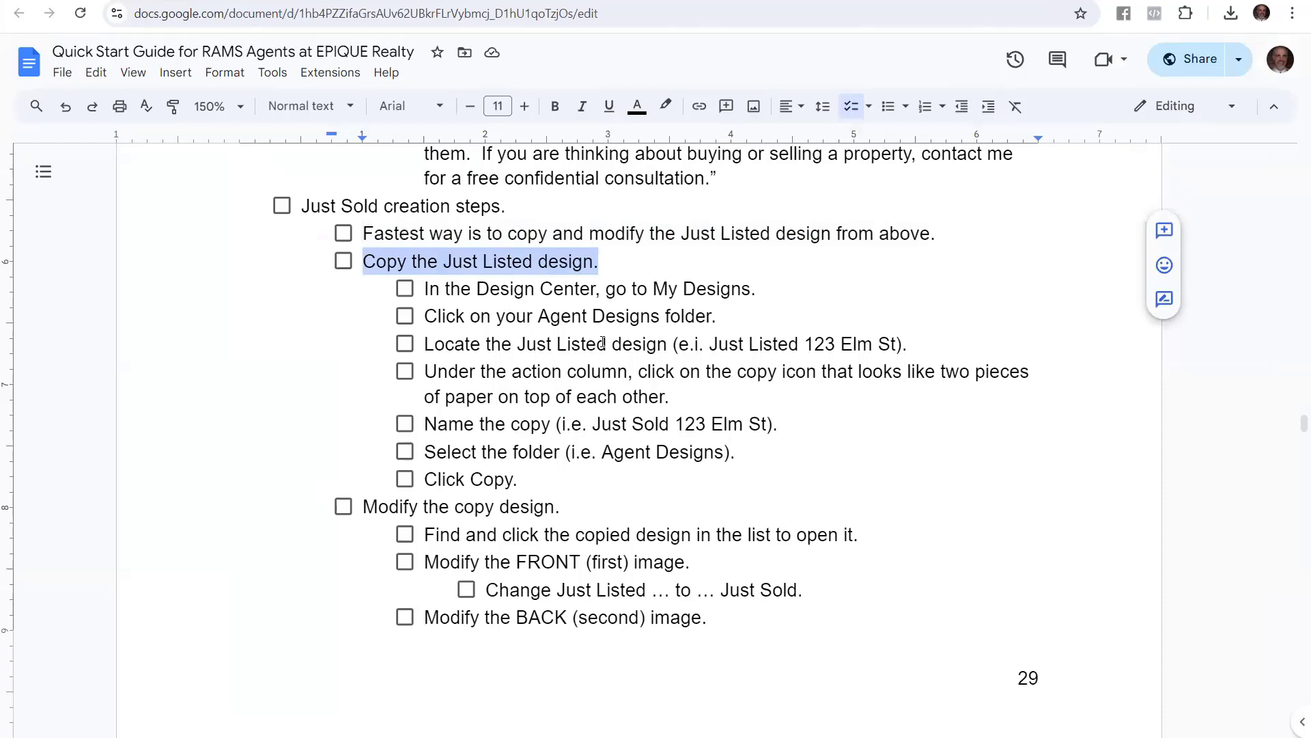
pyautogui.click(668, 272)
pyautogui.moveTo(751, 290); pyautogui.dragTo(406, 295)
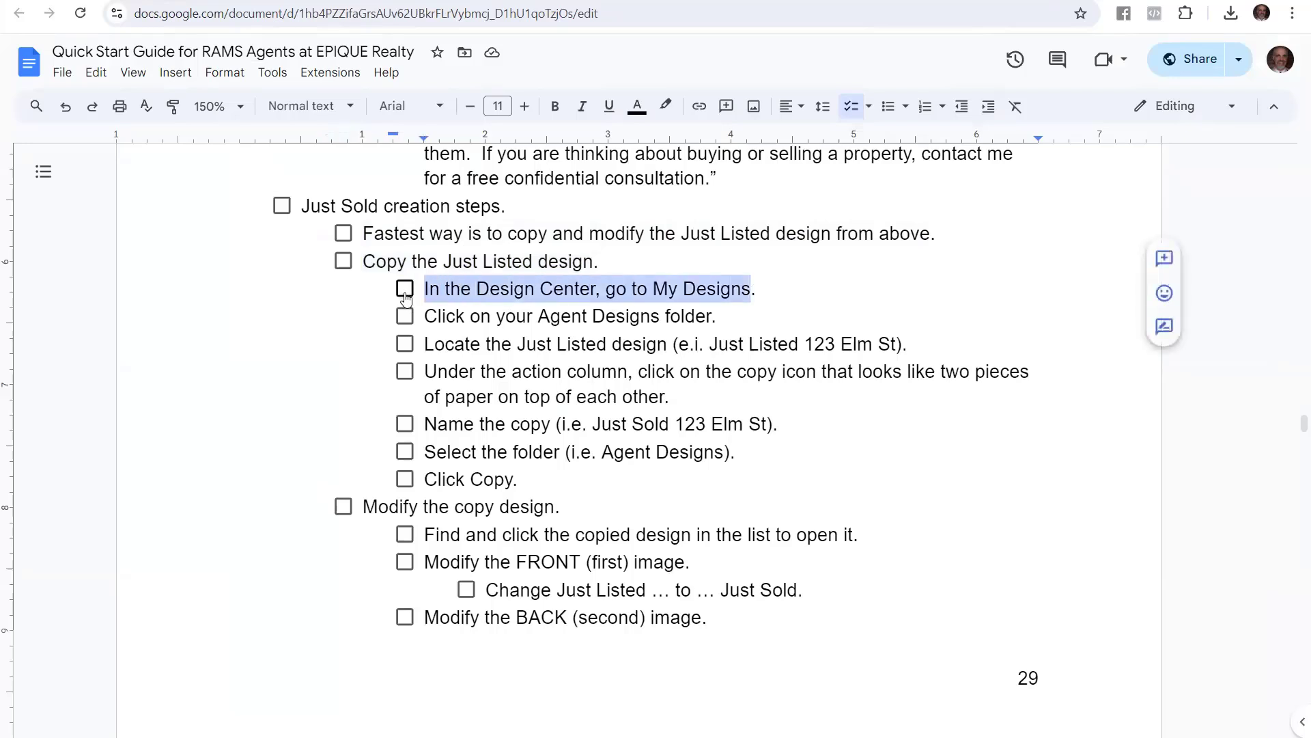
pyautogui.moveTo(738, 318); pyautogui.dragTo(422, 322)
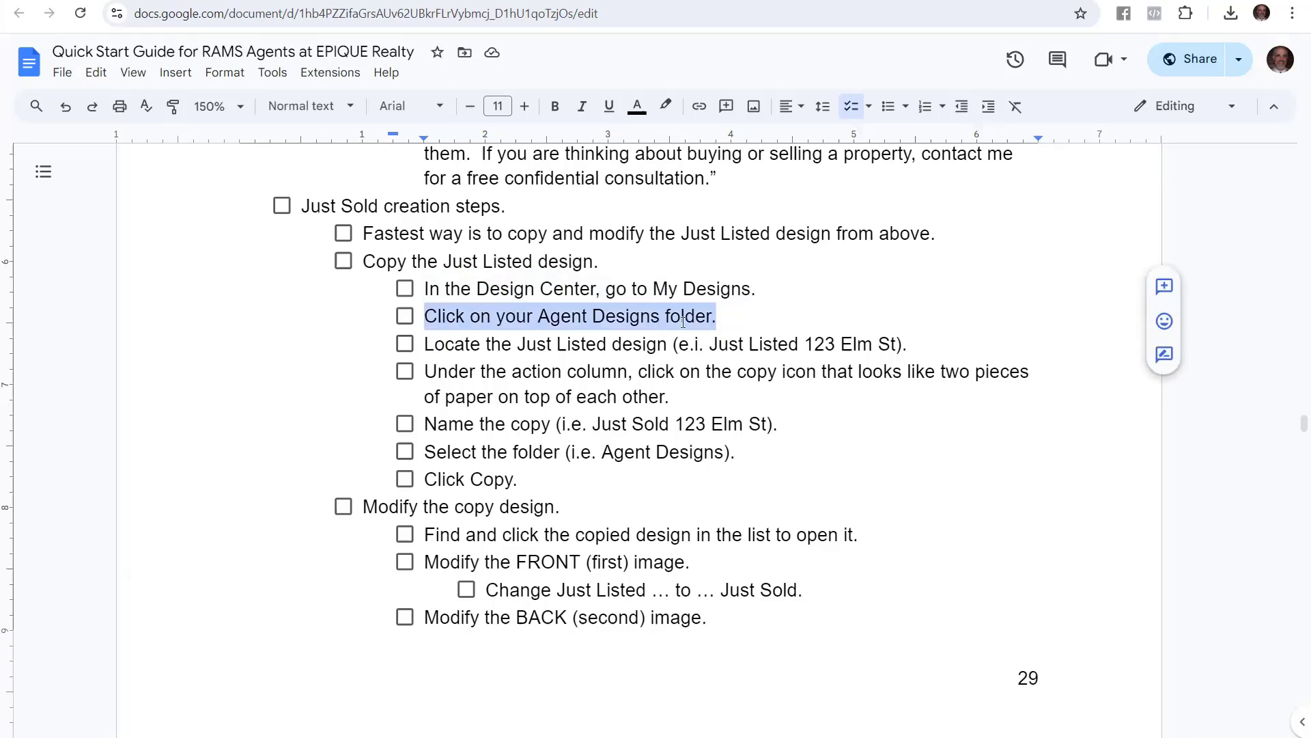
pyautogui.hotkey('ctrl', 'Tab')
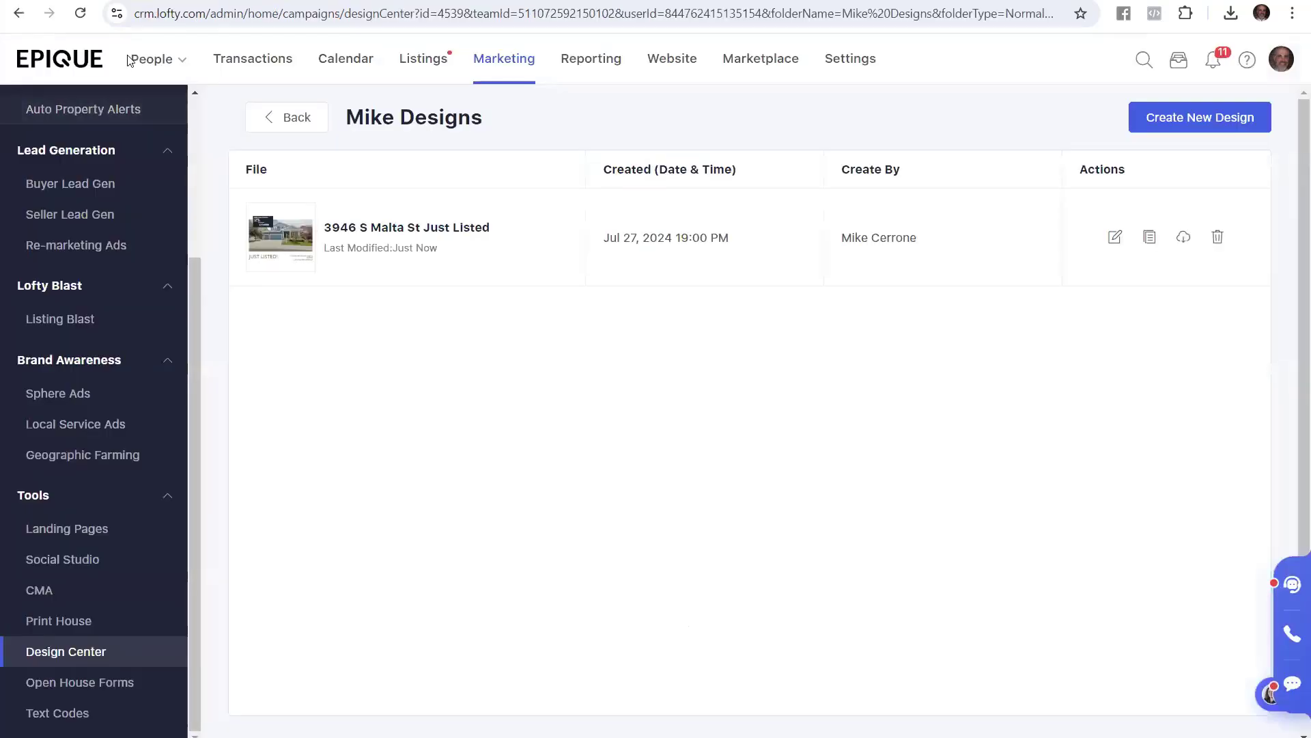
# Go to Marketing, Design Center, My Designs, open the agent's folder, and copy the Just Listed design
pyautogui.click(67, 60)
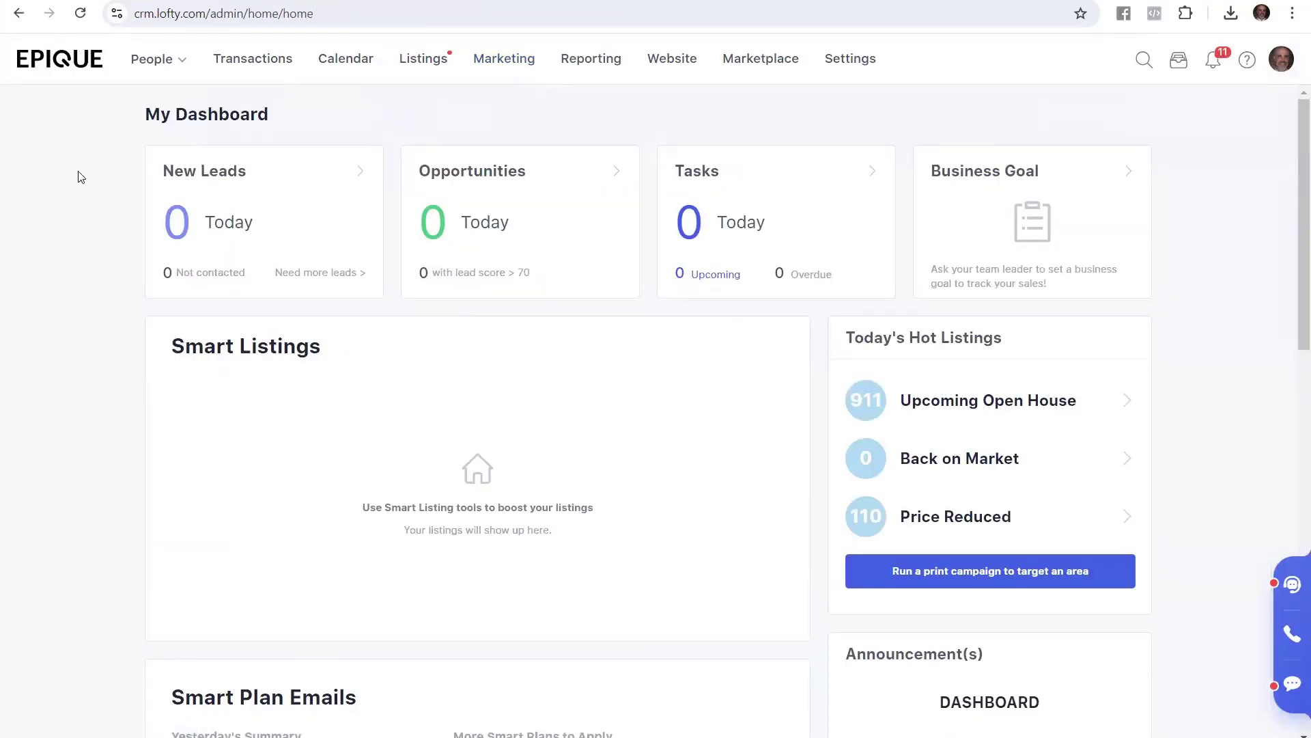
pyautogui.click(506, 55)
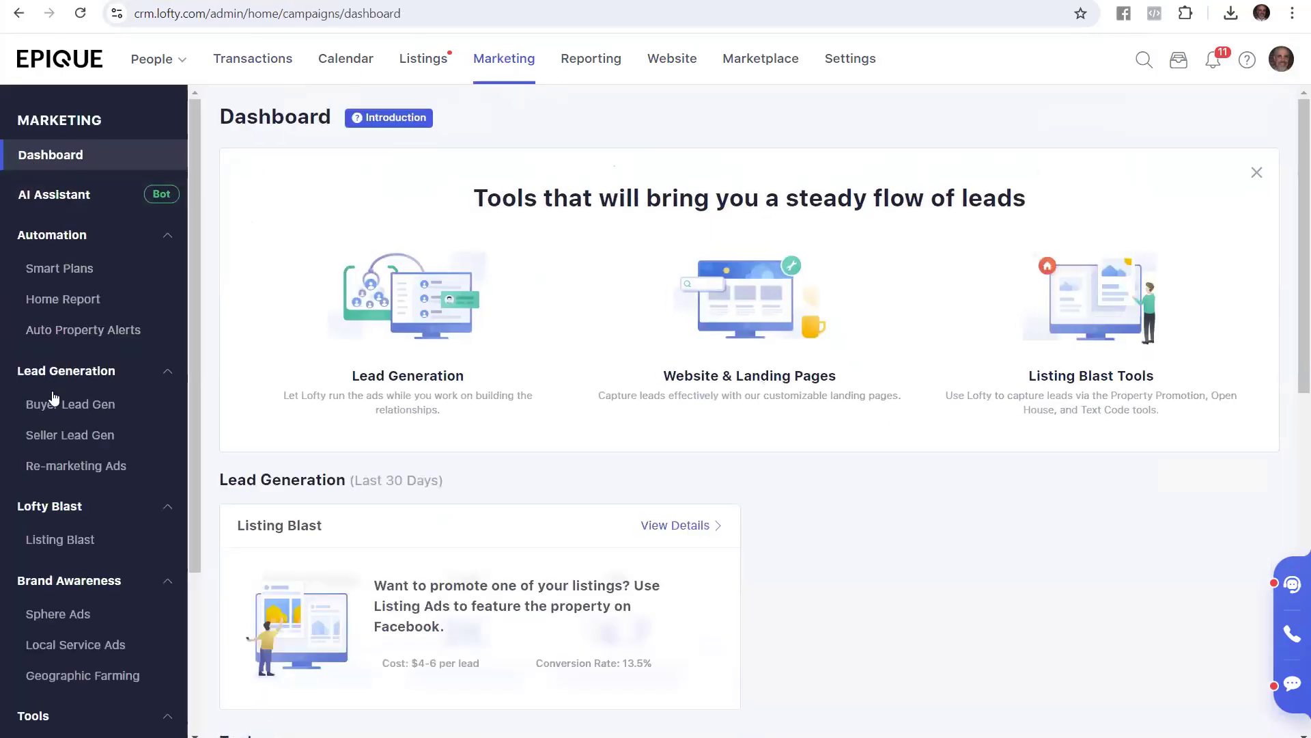
pyautogui.scroll(-3, 81, 423)
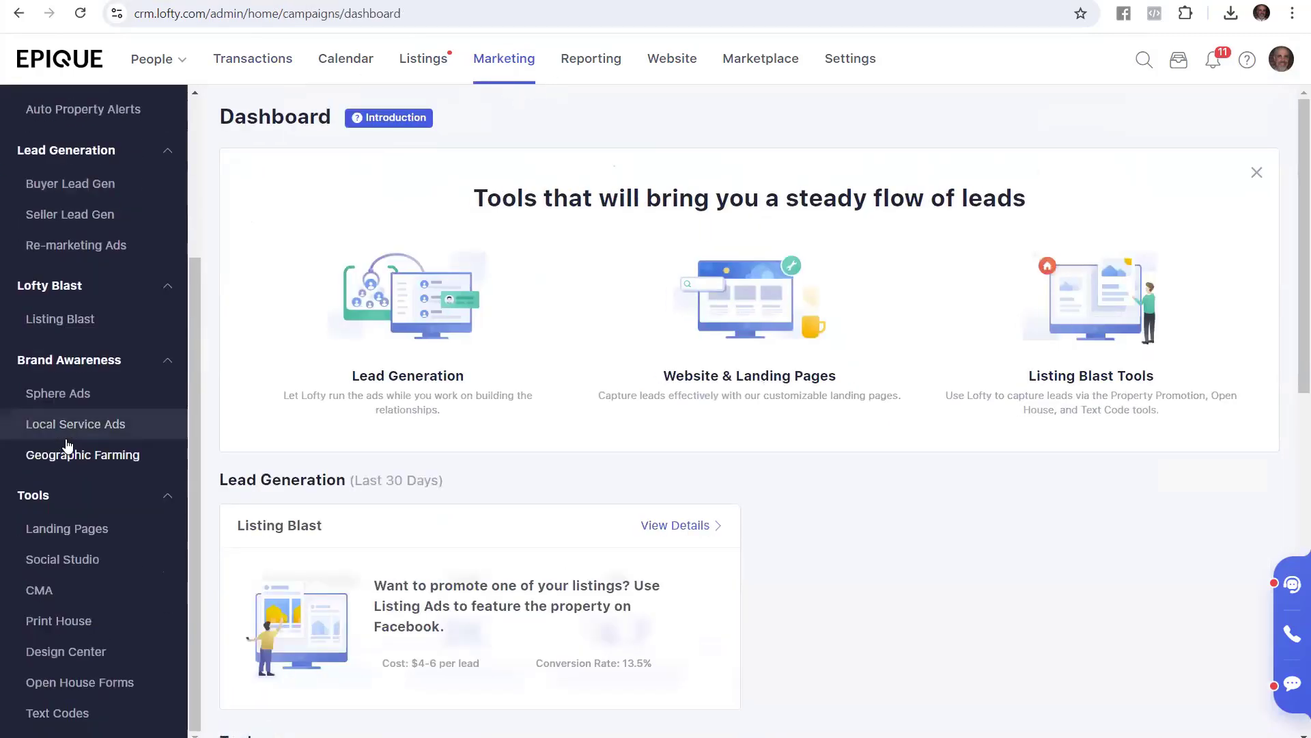
pyautogui.click(99, 655)
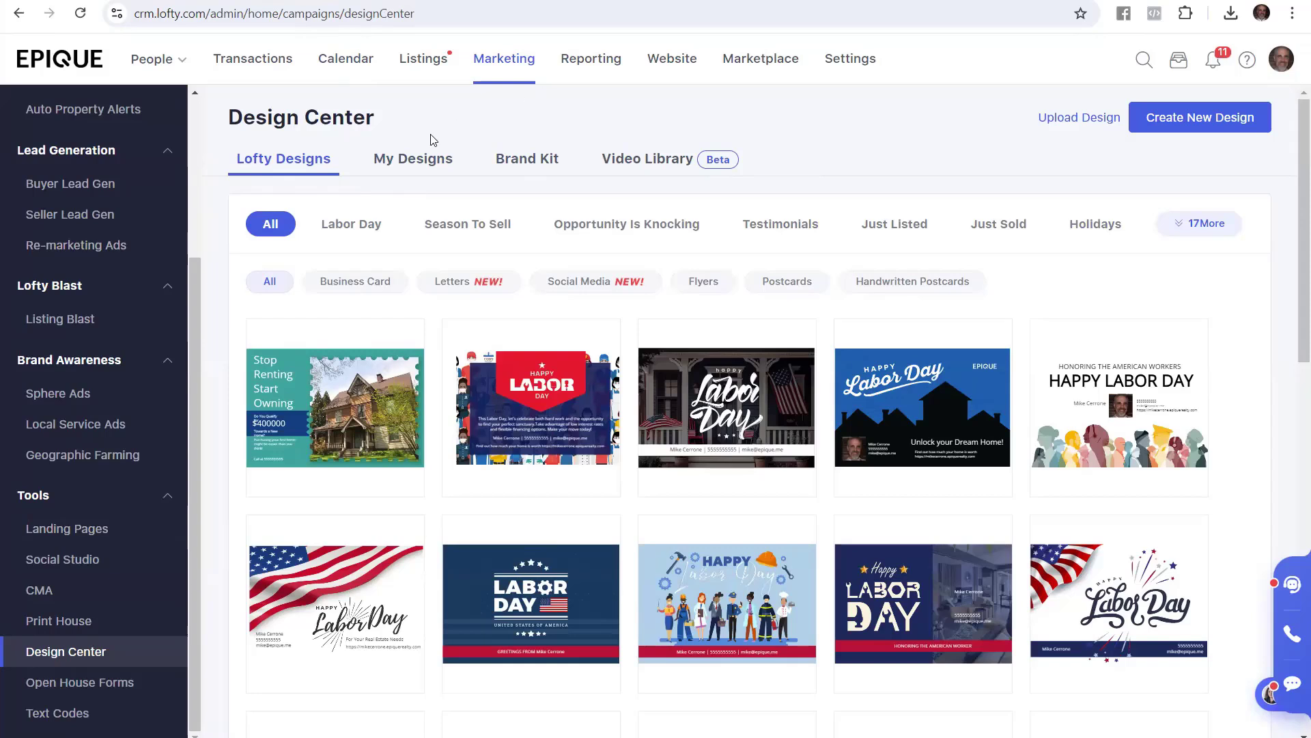
pyautogui.click(422, 164)
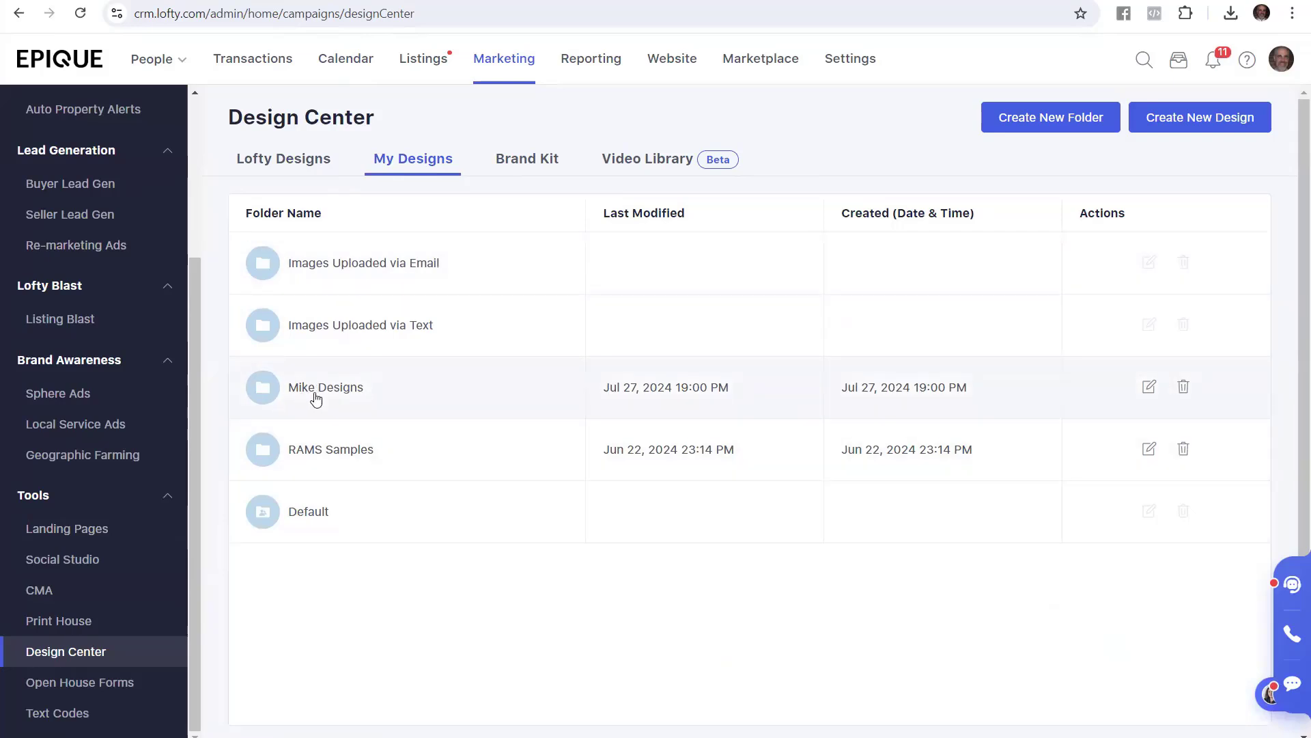
pyautogui.click(349, 388)
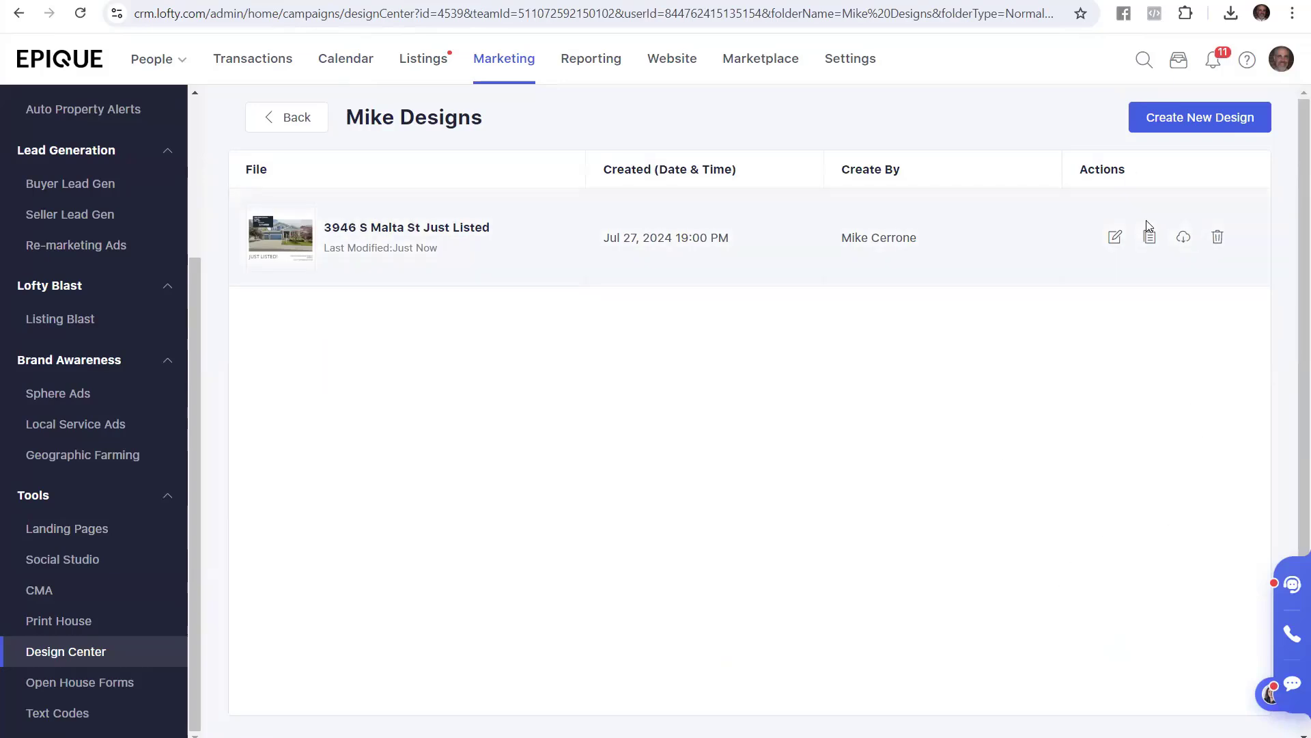
pyautogui.moveTo(1135, 178); pyautogui.dragTo(1076, 179)
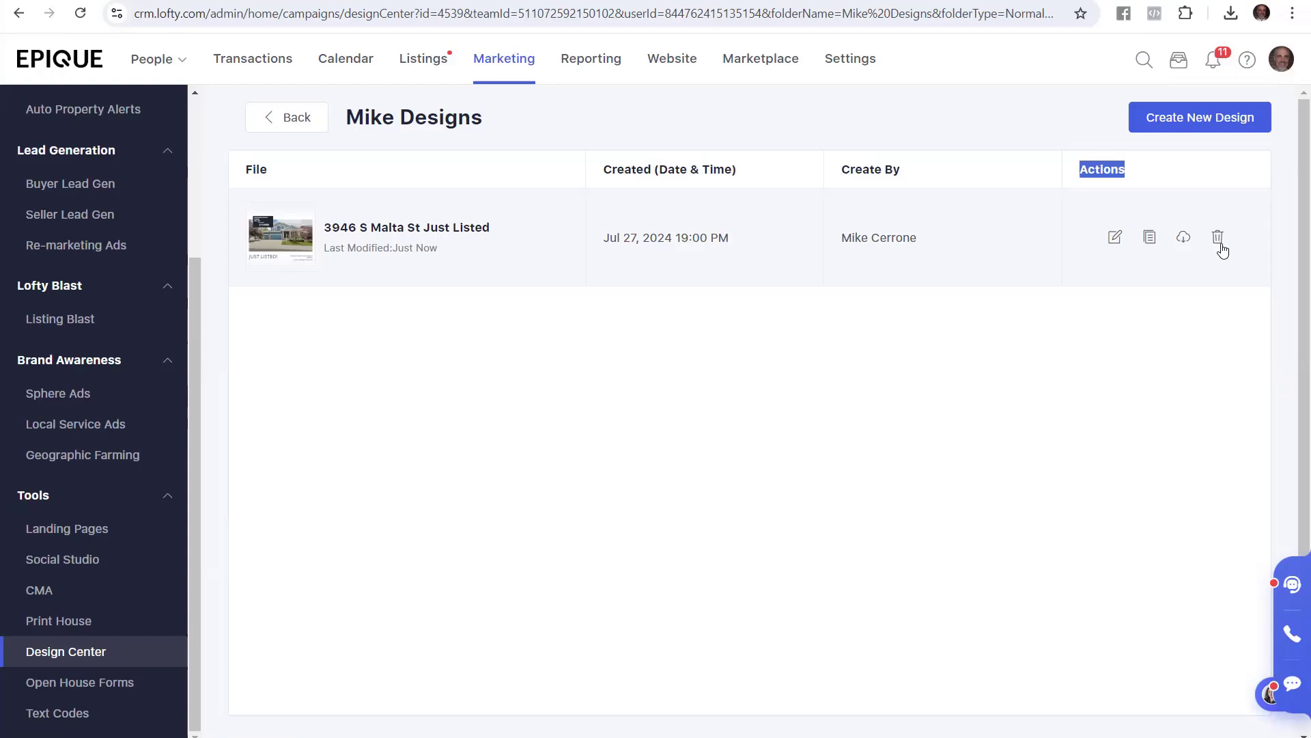
pyautogui.click(1150, 238)
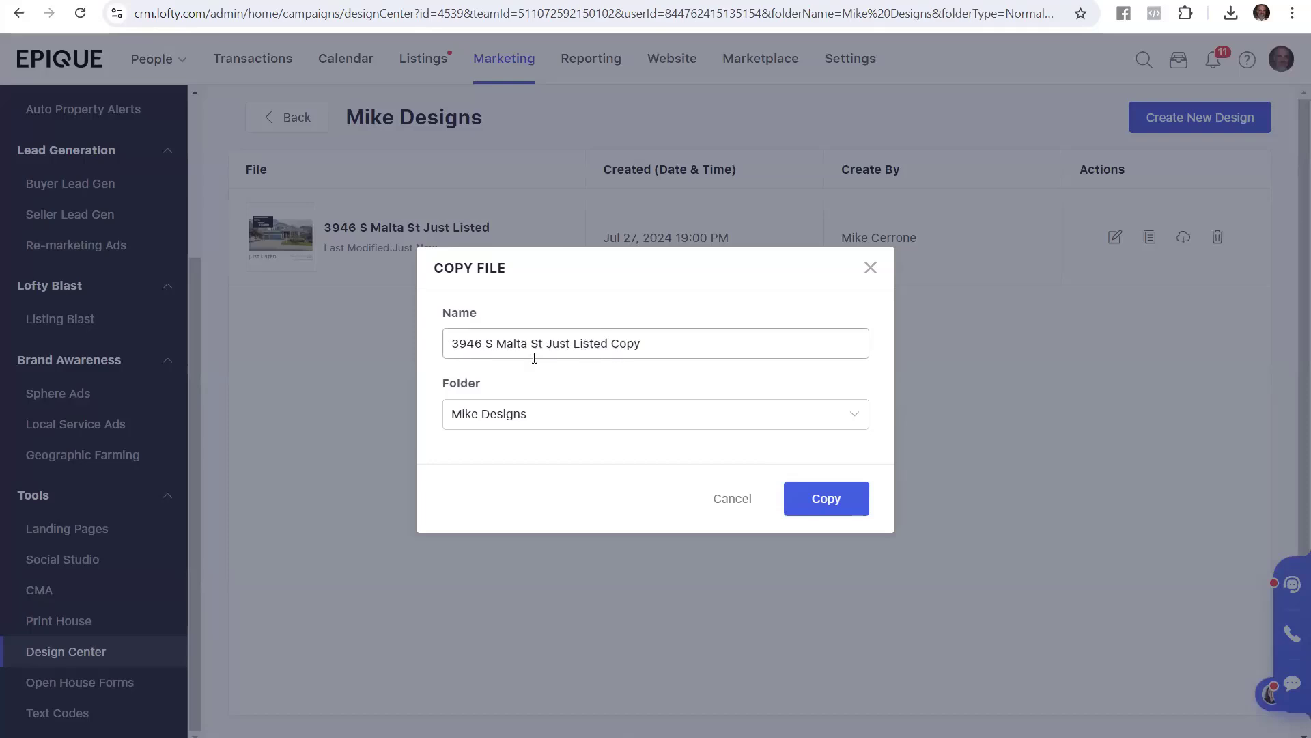
pyautogui.moveTo(657, 340); pyautogui.dragTo(611, 344)
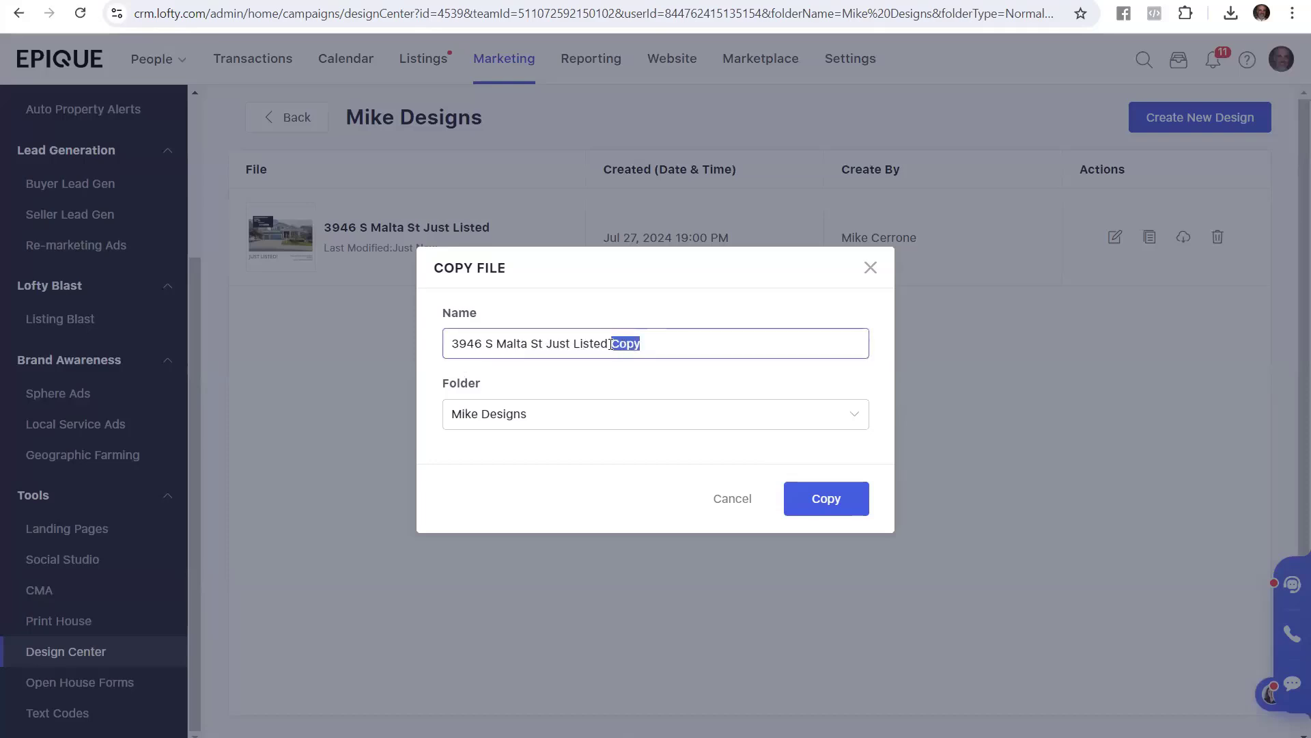
pyautogui.click(577, 354)
pyautogui.moveTo(573, 345); pyautogui.dragTo(677, 340)
pyautogui.write('Sold')
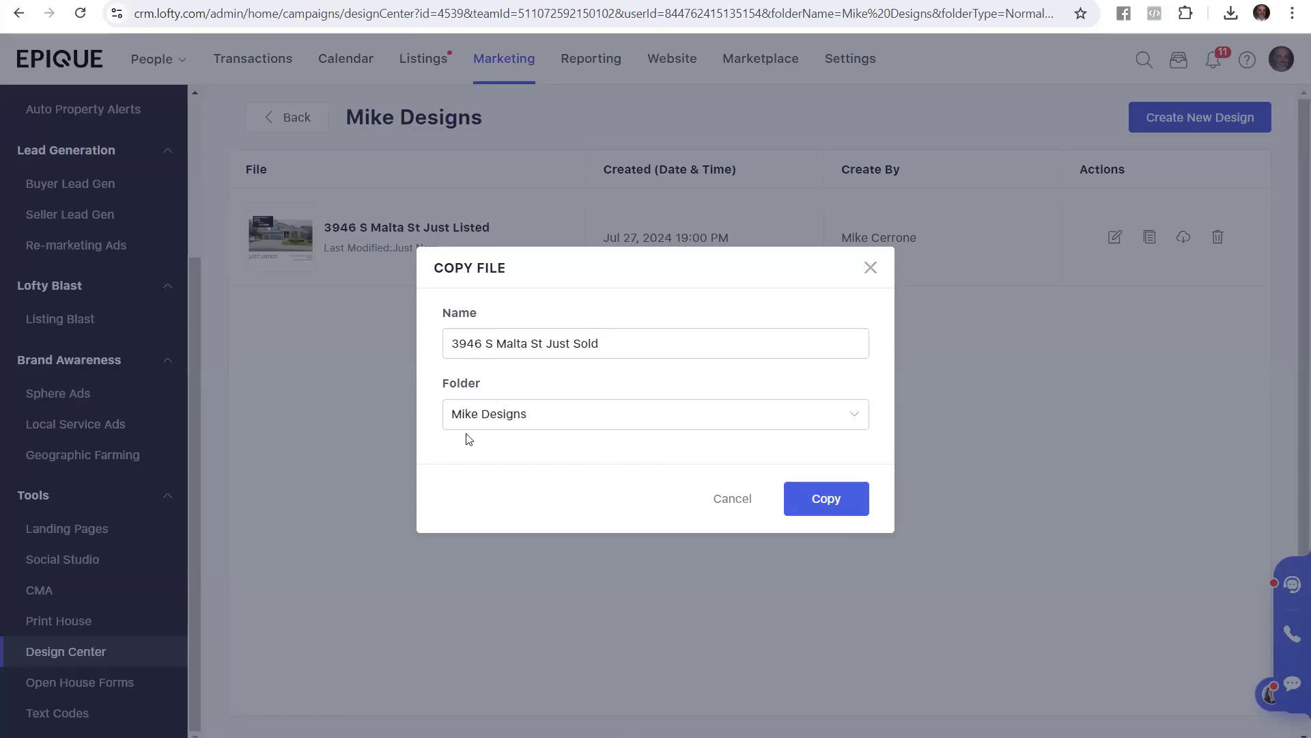
pyautogui.click(842, 494)
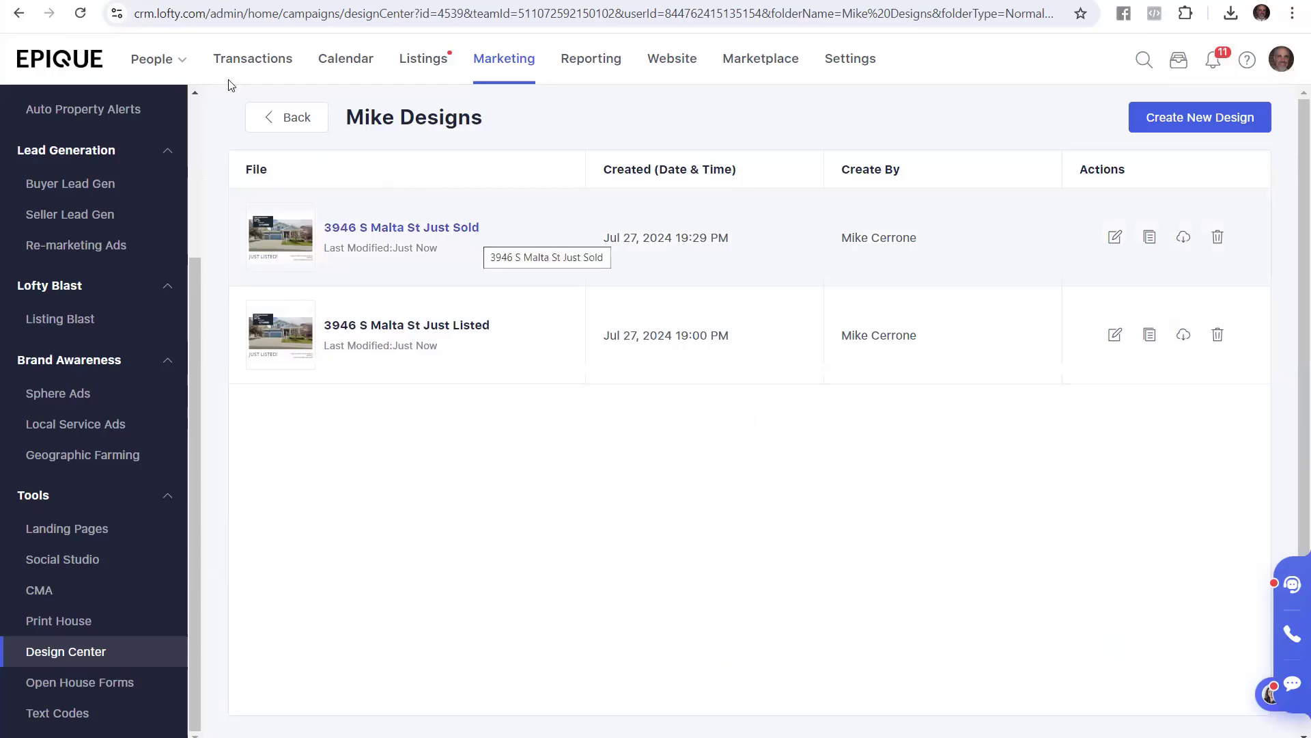
pyautogui.hotkey('alt', 'Tab')
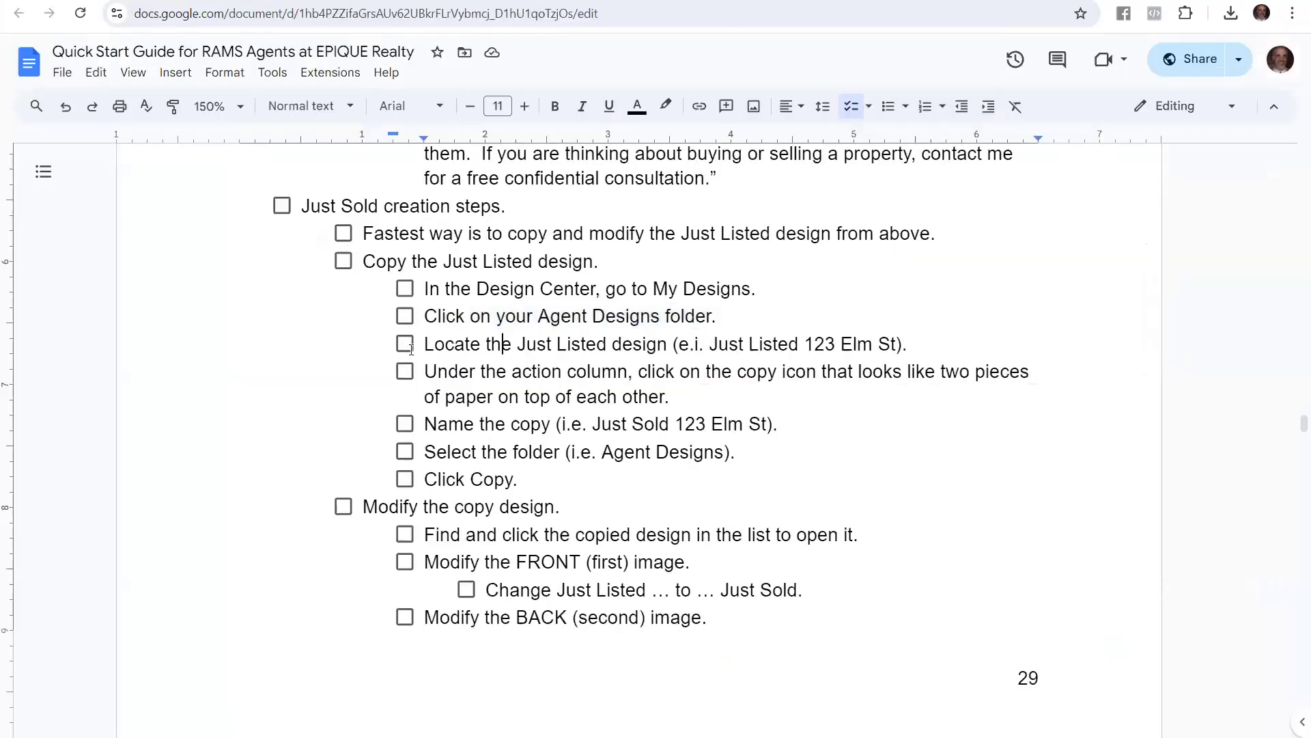
pyautogui.moveTo(411, 349); pyautogui.dragTo(868, 346)
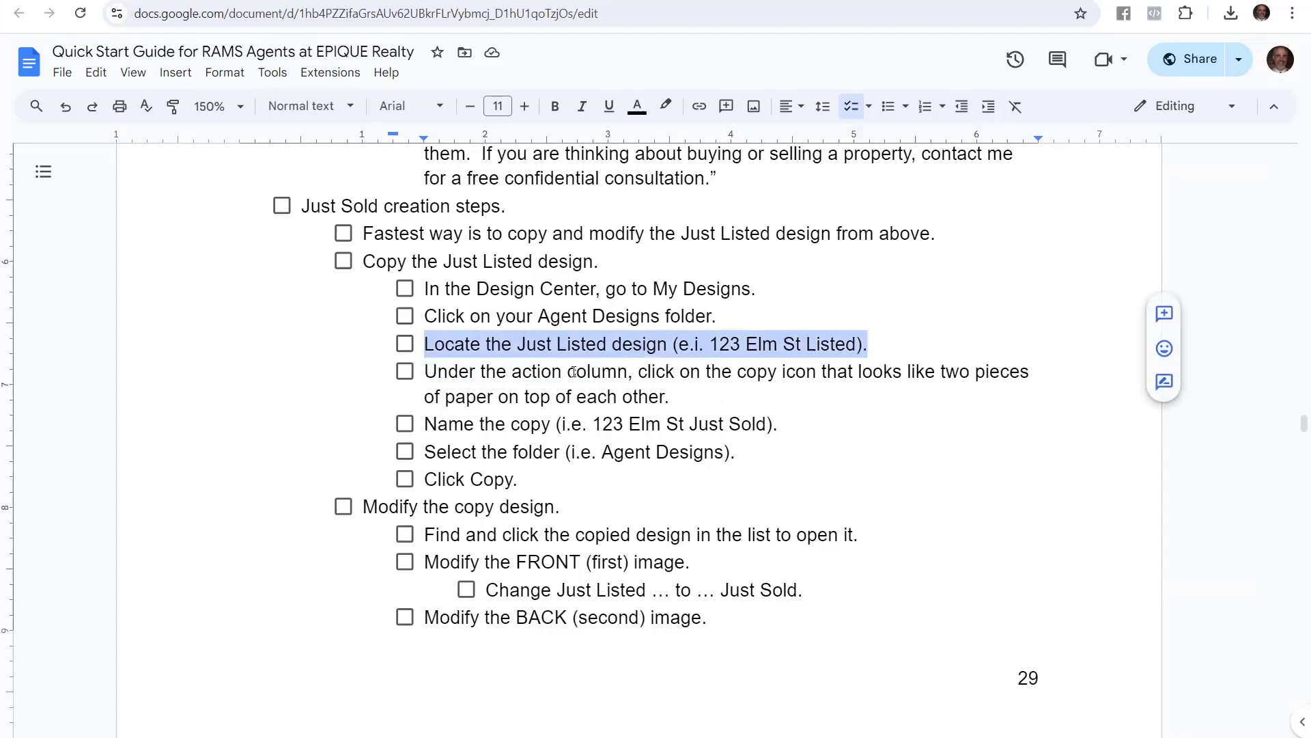
pyautogui.moveTo(482, 381); pyautogui.dragTo(970, 391)
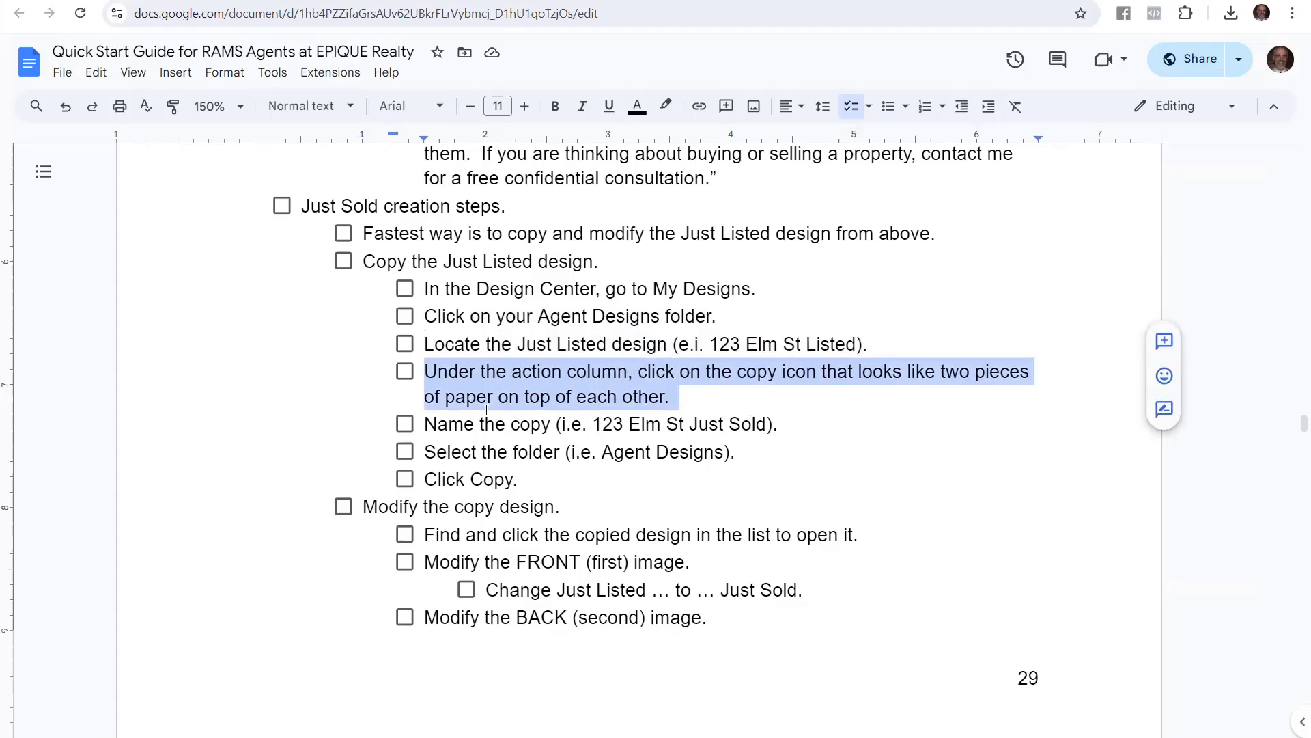
pyautogui.moveTo(437, 429); pyautogui.dragTo(767, 424)
pyautogui.click(760, 426)
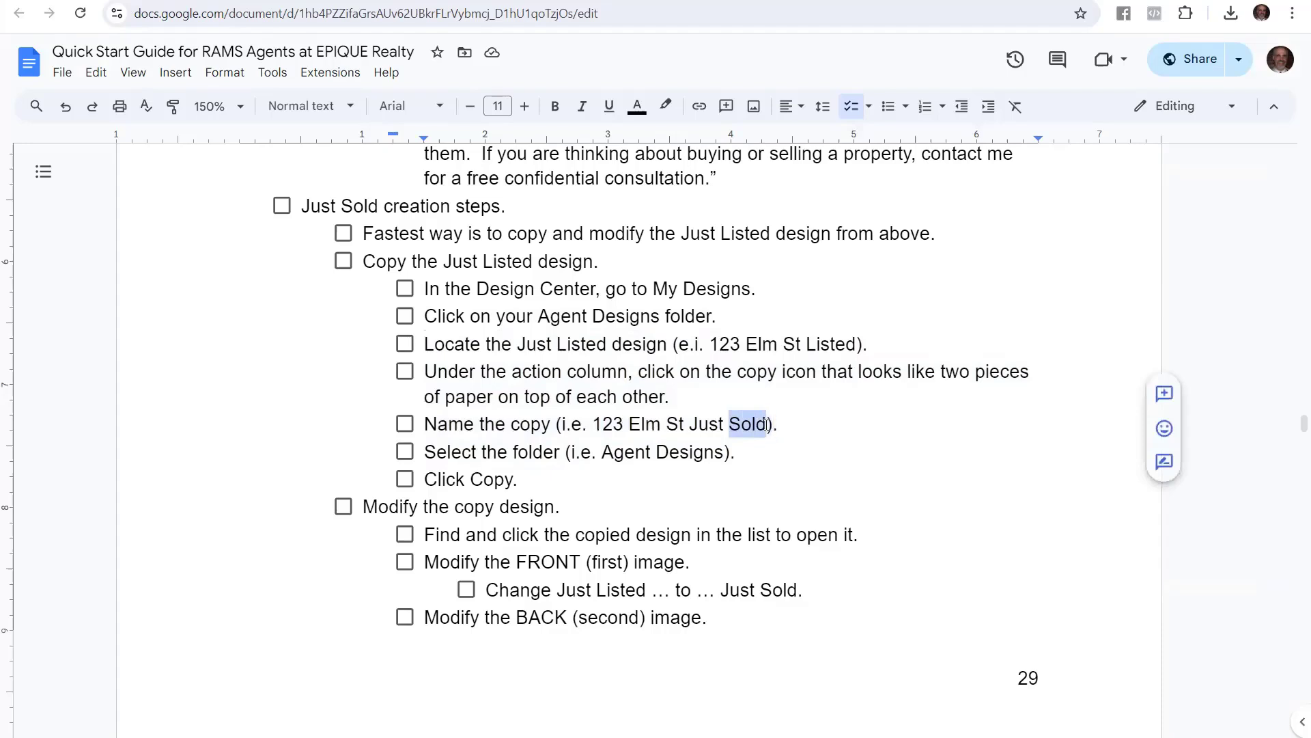
pyautogui.click(453, 451)
pyautogui.moveTo(424, 451); pyautogui.dragTo(734, 443)
pyautogui.moveTo(513, 478); pyautogui.dragTo(424, 479)
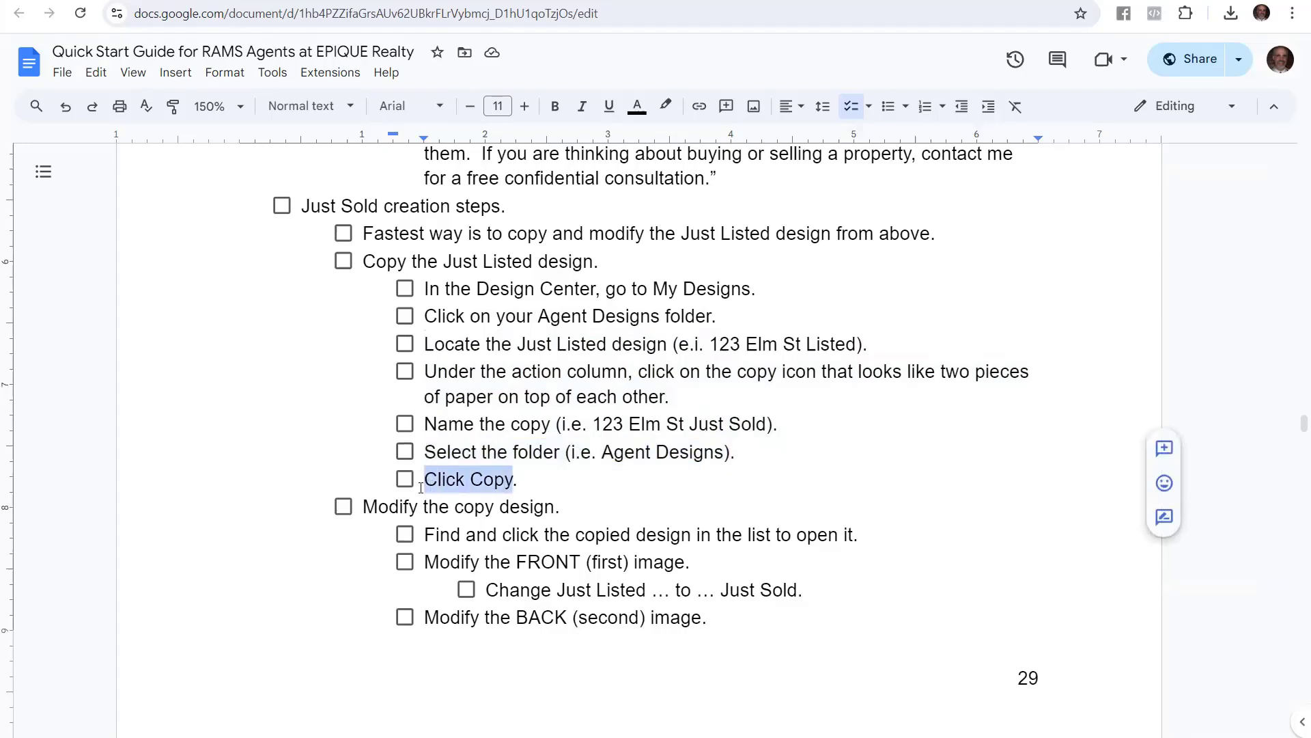
pyautogui.click(438, 507)
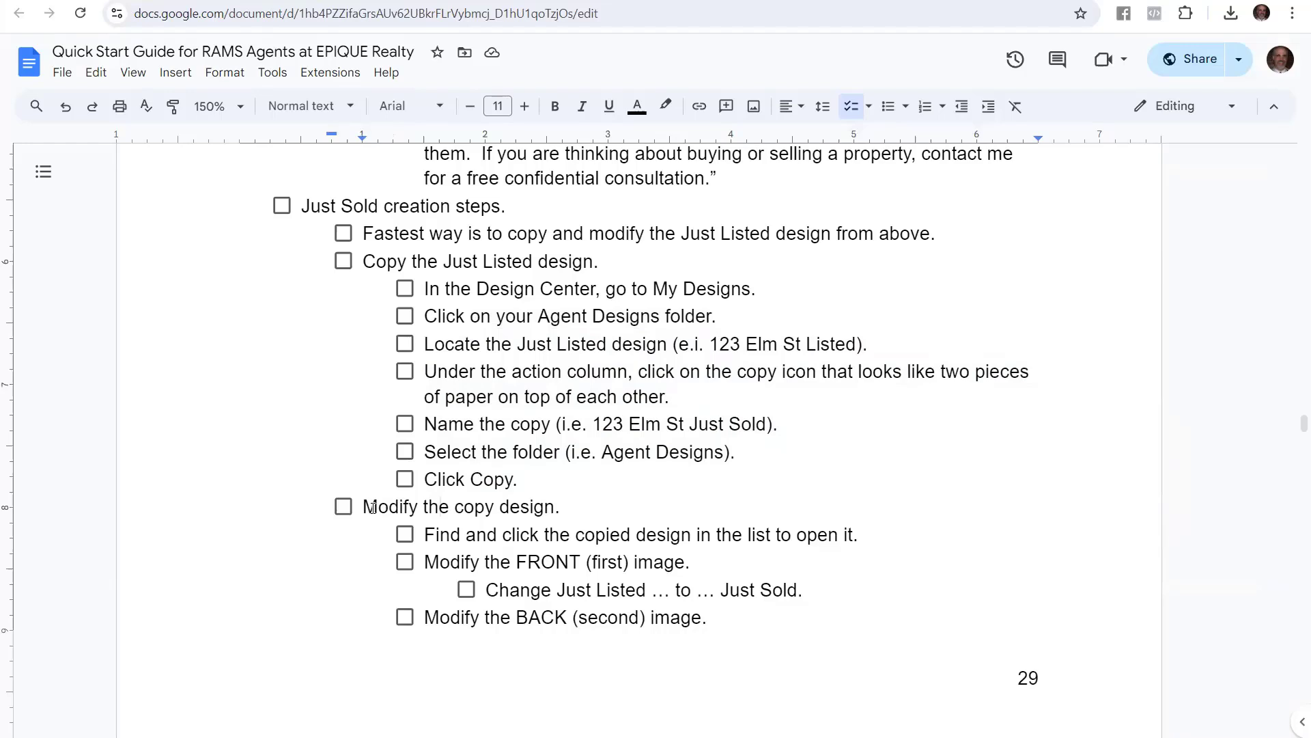
pyautogui.moveTo(373, 506); pyautogui.dragTo(539, 510)
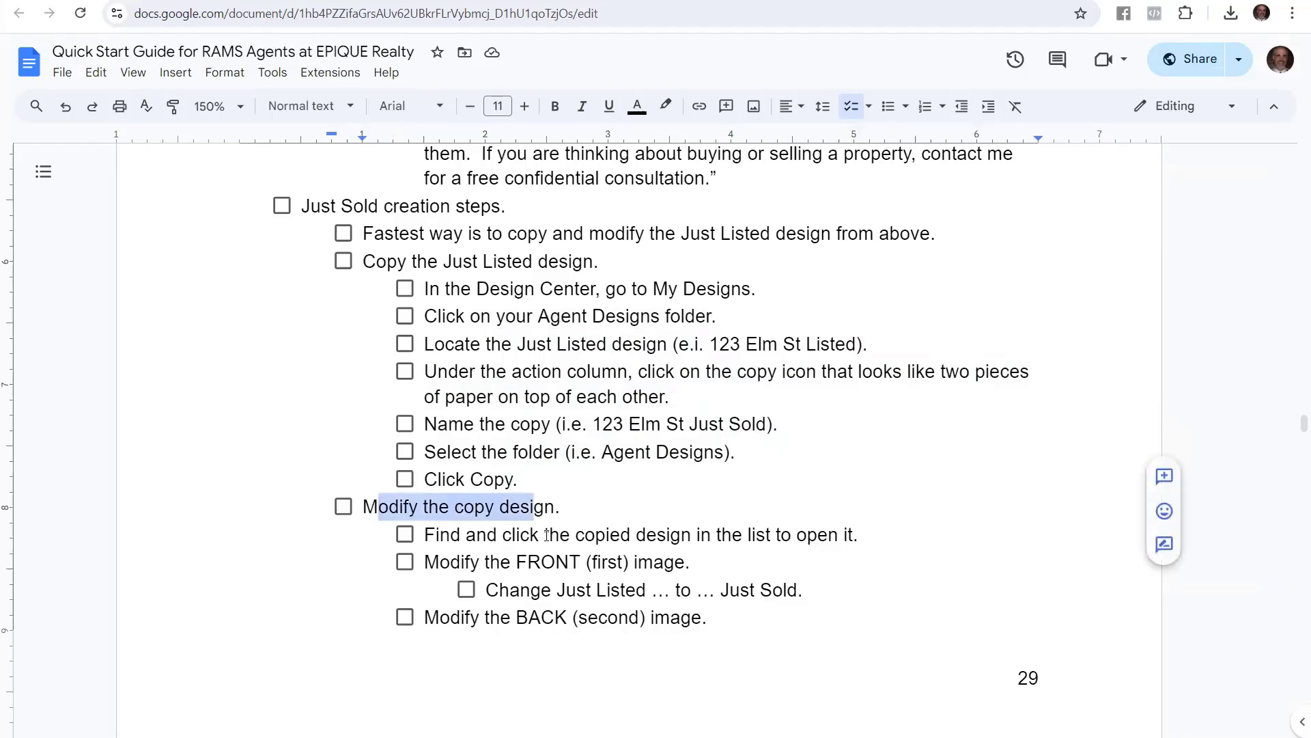
pyautogui.click(547, 534)
pyautogui.click(435, 536)
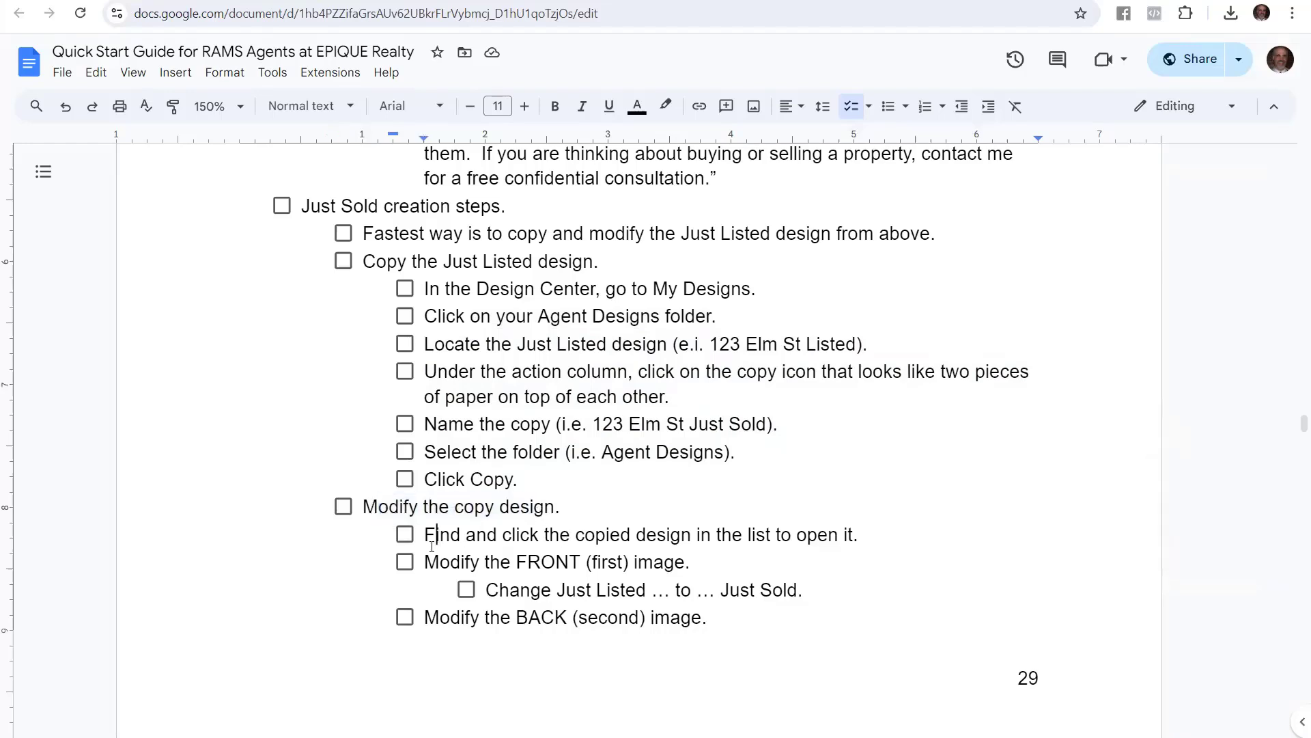
pyautogui.moveTo(426, 536); pyautogui.dragTo(853, 531)
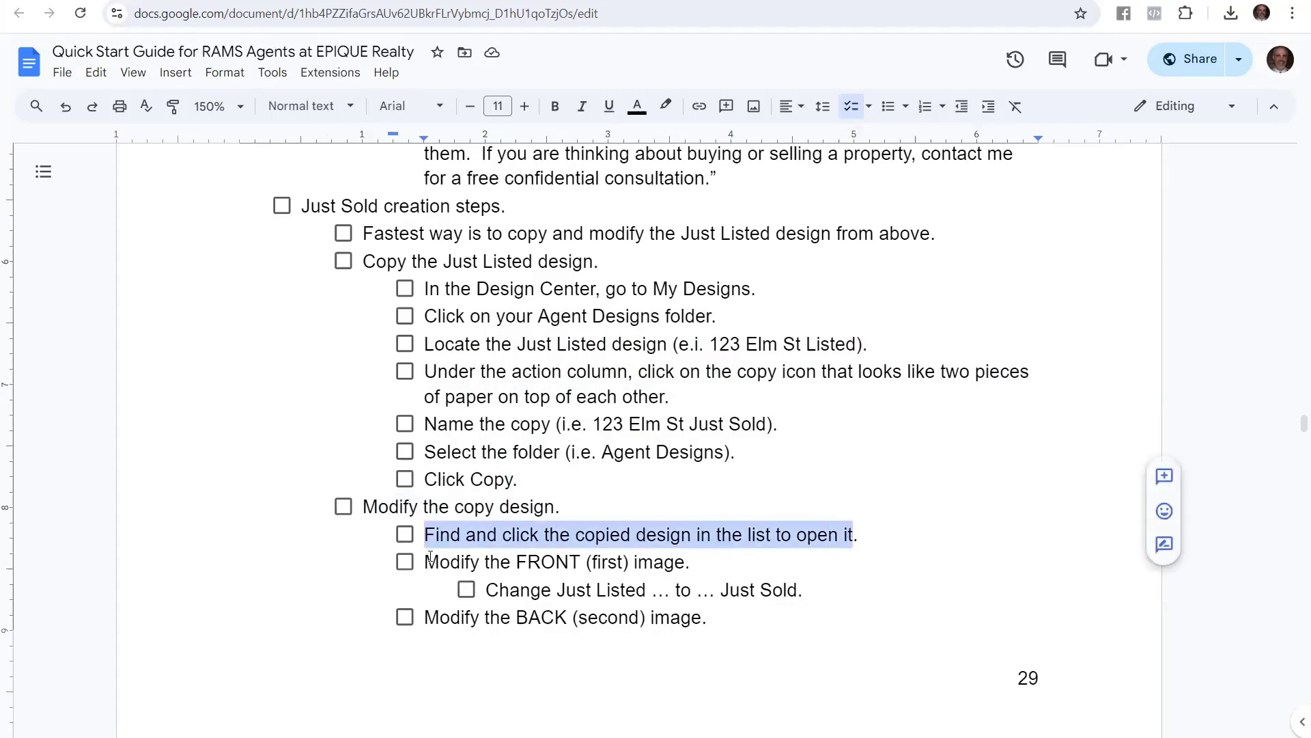
pyautogui.moveTo(430, 556); pyautogui.dragTo(684, 560)
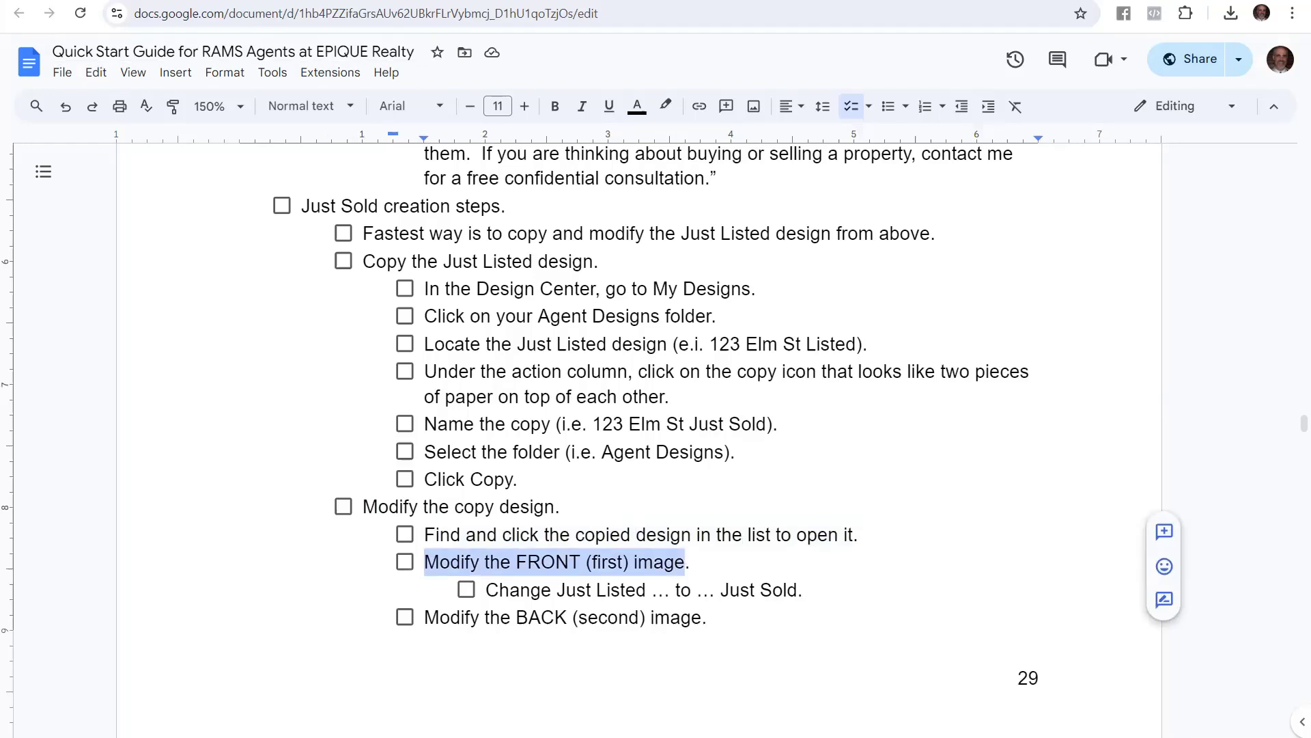
pyautogui.hotkey('ctrl', 'Tab')
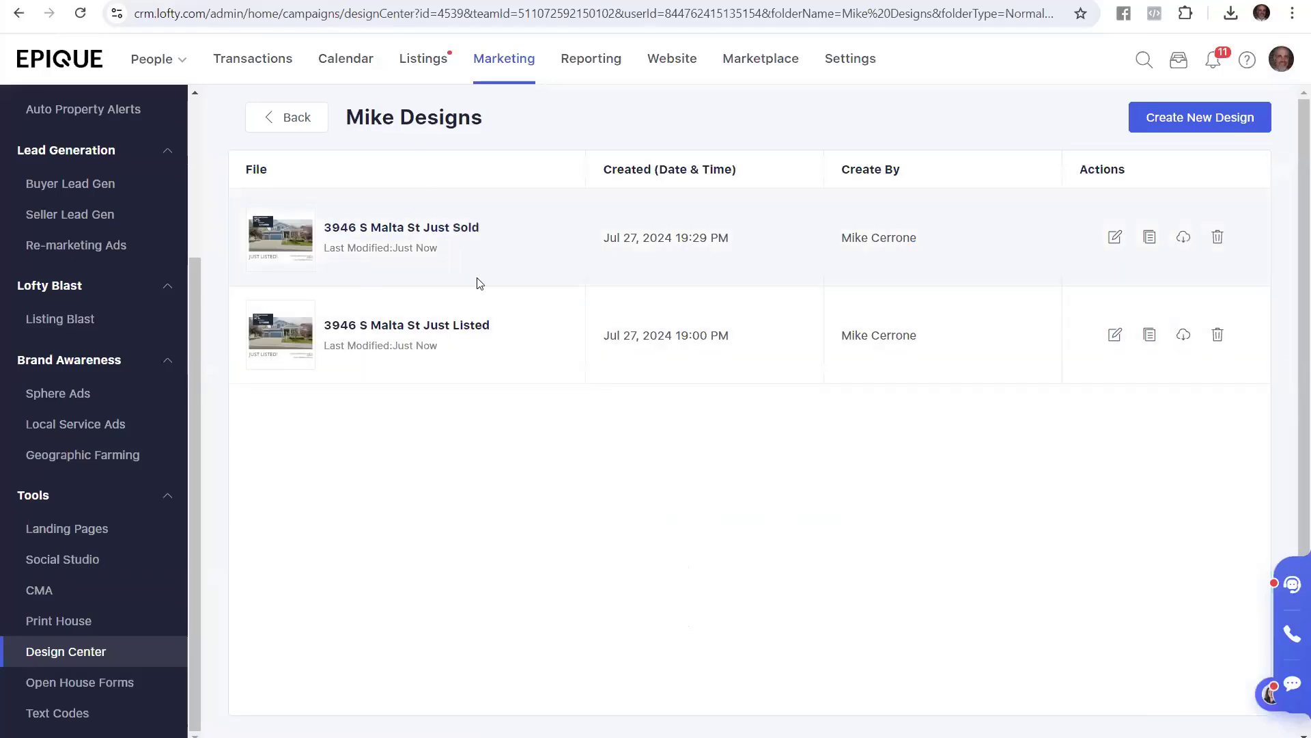
pyautogui.click(444, 227)
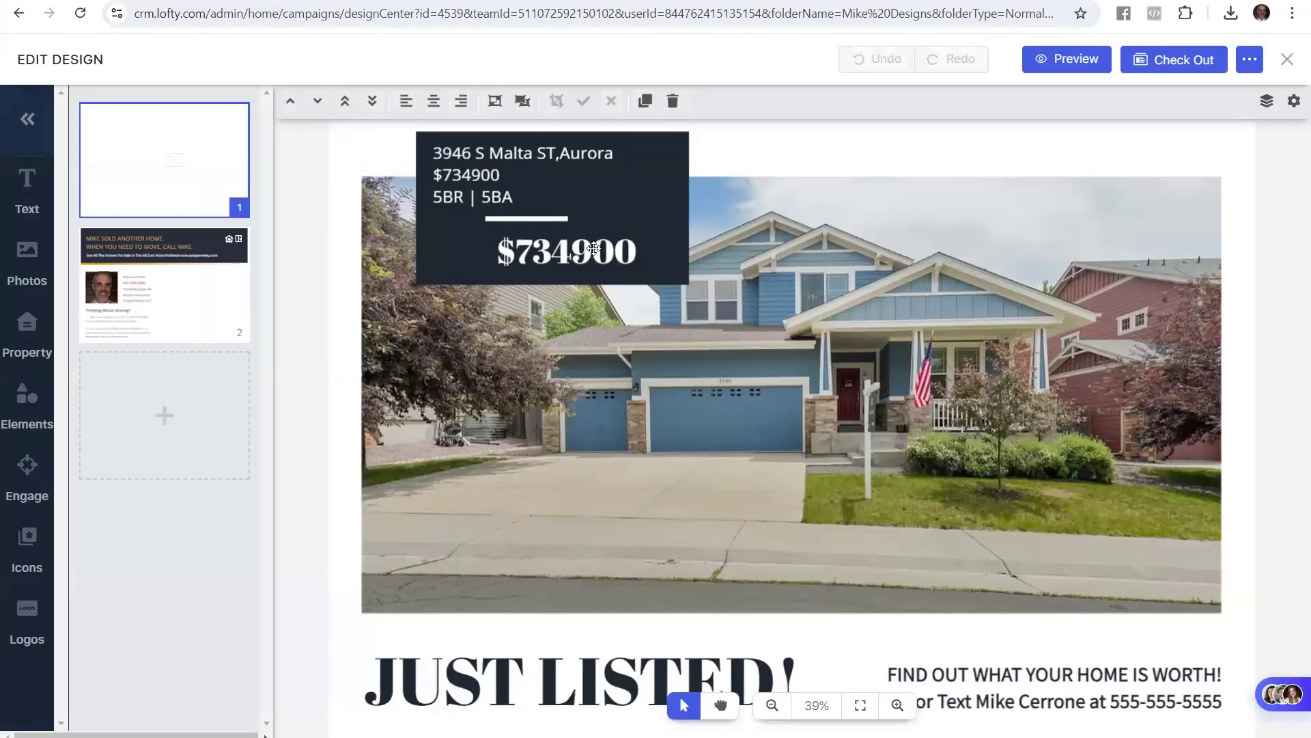
pyautogui.click(558, 679)
pyautogui.click(558, 680)
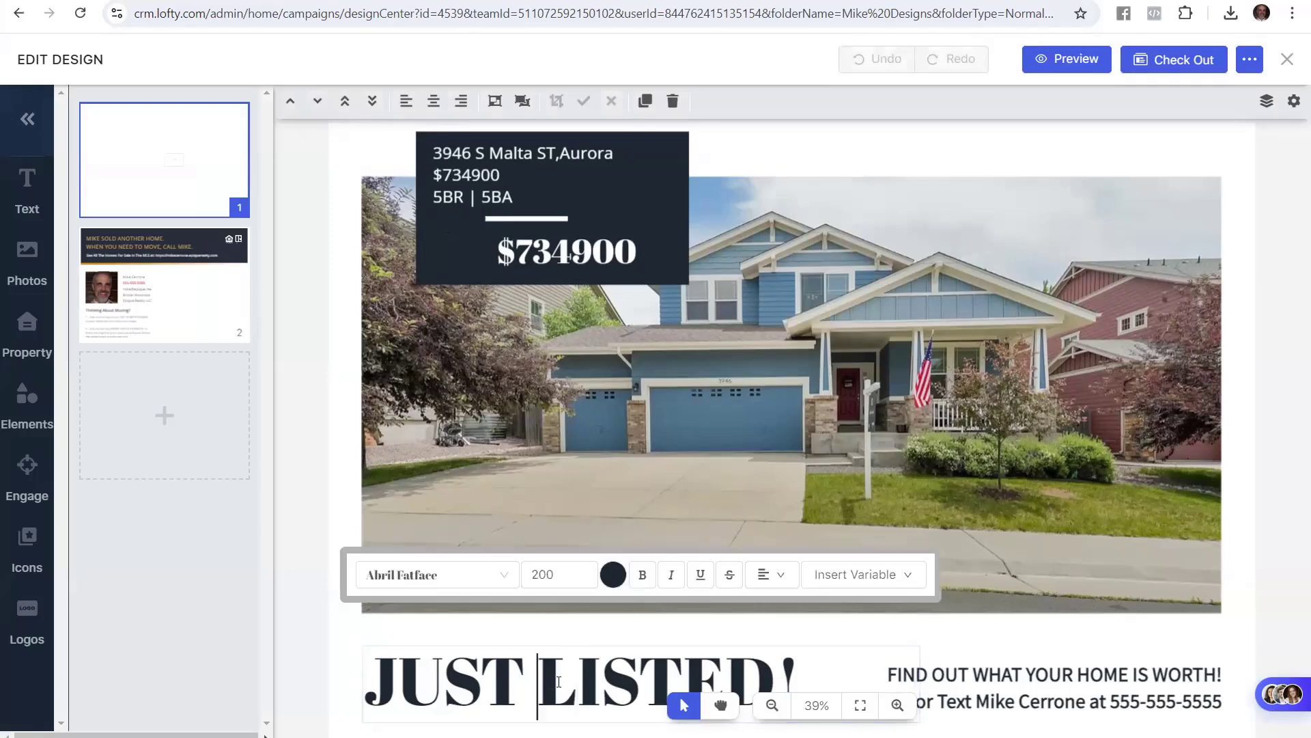
pyautogui.write('SOLD')
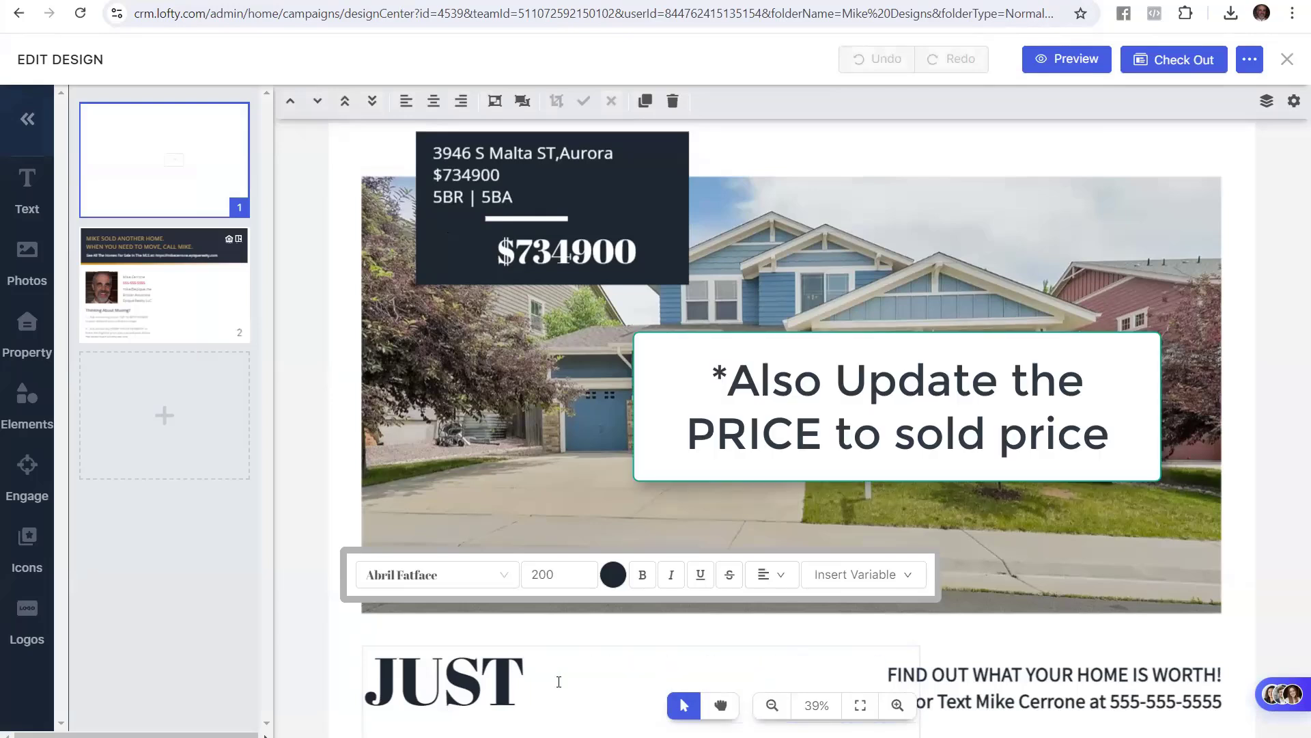
pyautogui.press('Delete')
pyautogui.press('Delete')
pyautogui.press('Delete')
pyautogui.press('Delete')
pyautogui.press('Delete')
pyautogui.press('Delete')
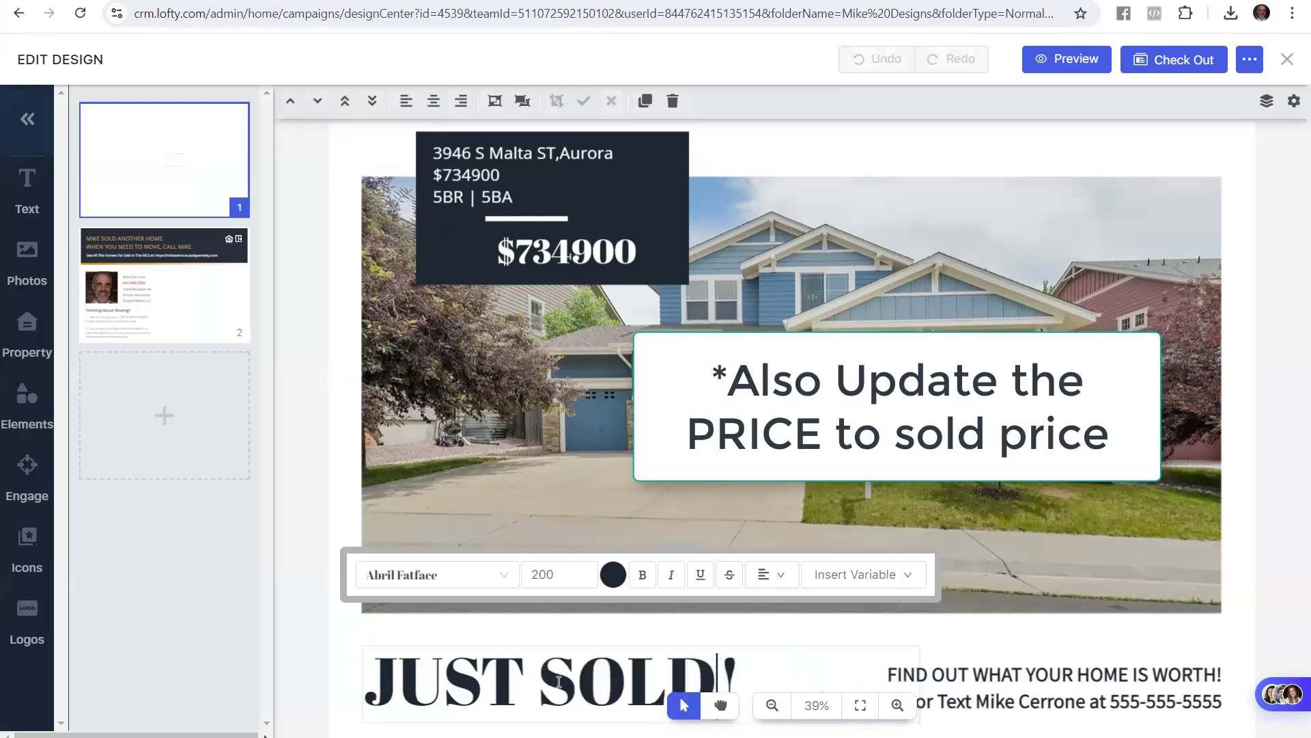
pyautogui.click(321, 656)
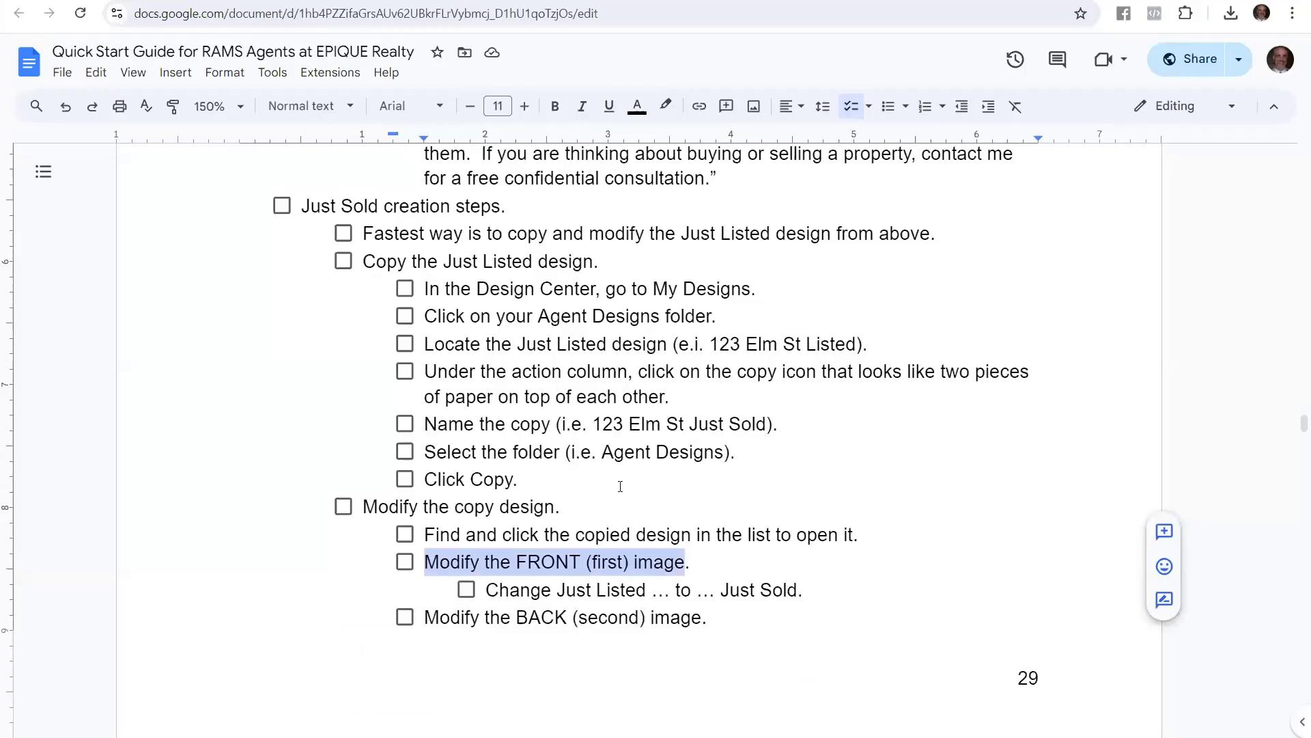
# Review the guide's back-image steps, including changing AGENT LISTED to AGENT SOLD, then return to the editor
pyautogui.scroll(-4, 630, 523)
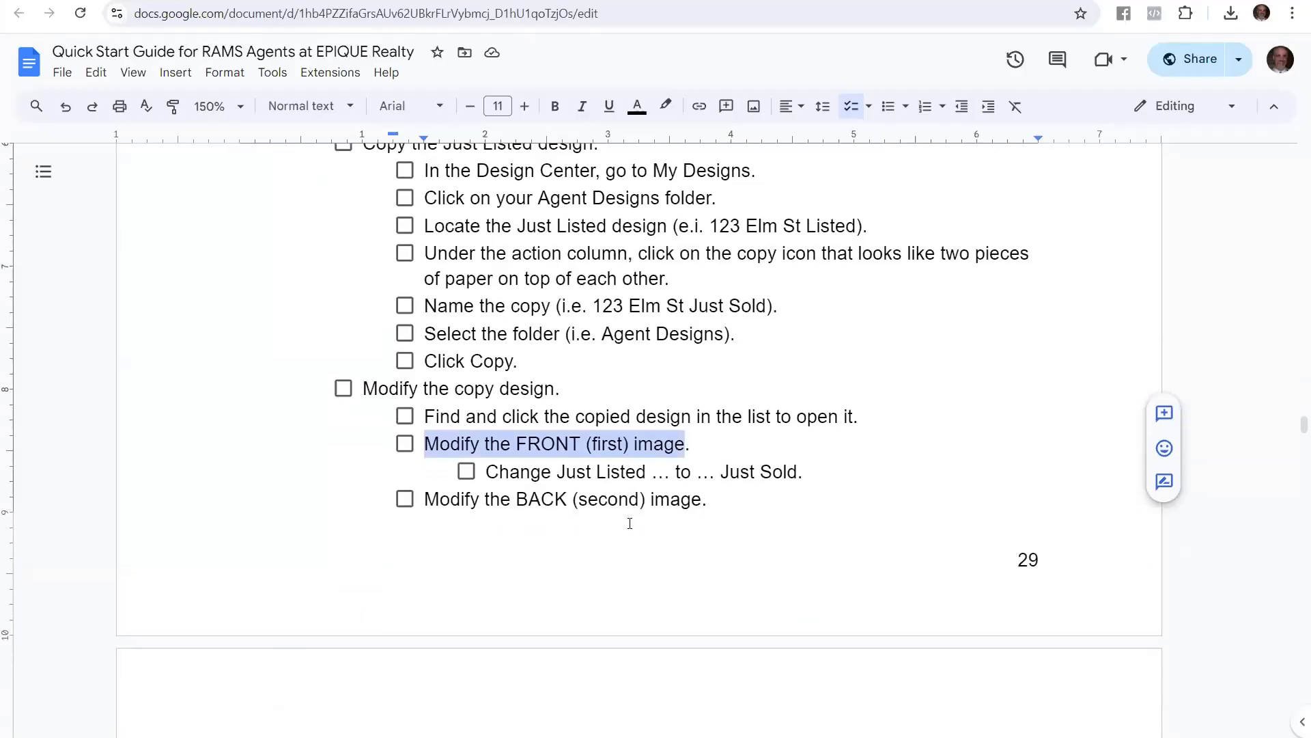
pyautogui.scroll(-1, 630, 524)
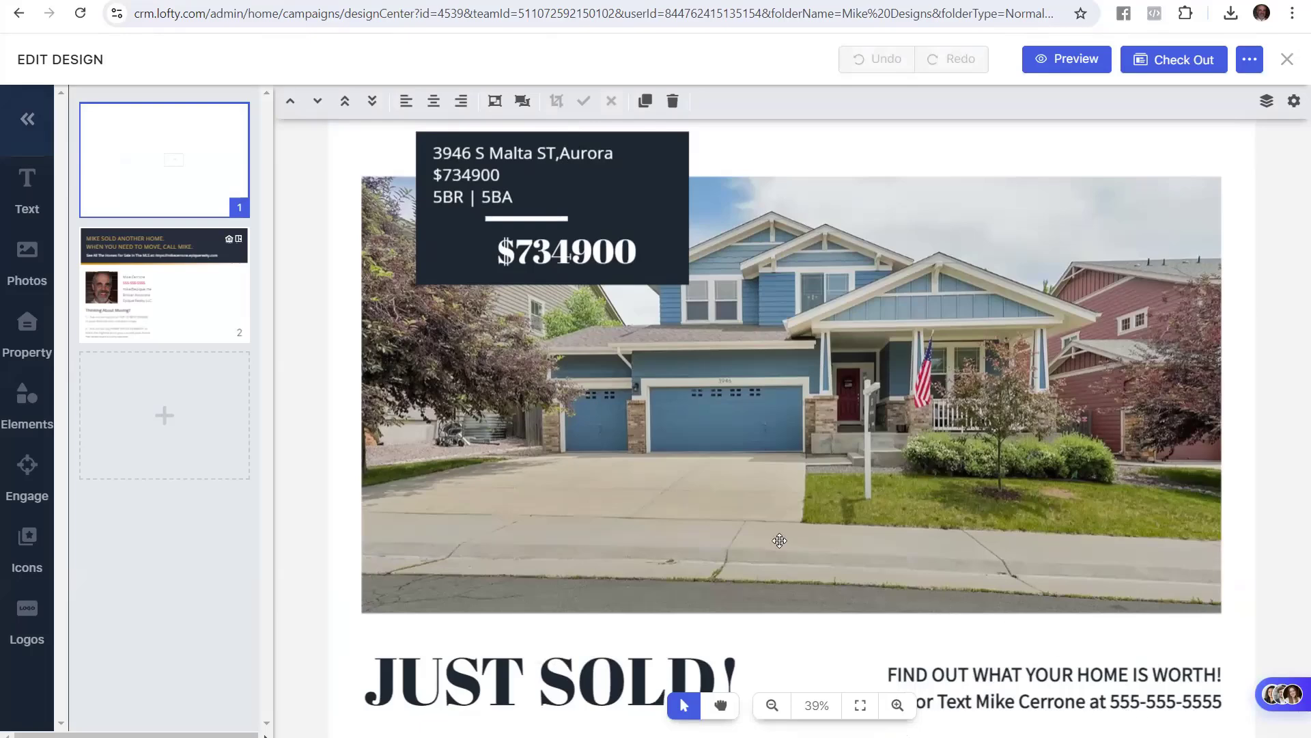
pyautogui.scroll(-1, 649, 436)
pyautogui.scroll(-1, 649, 437)
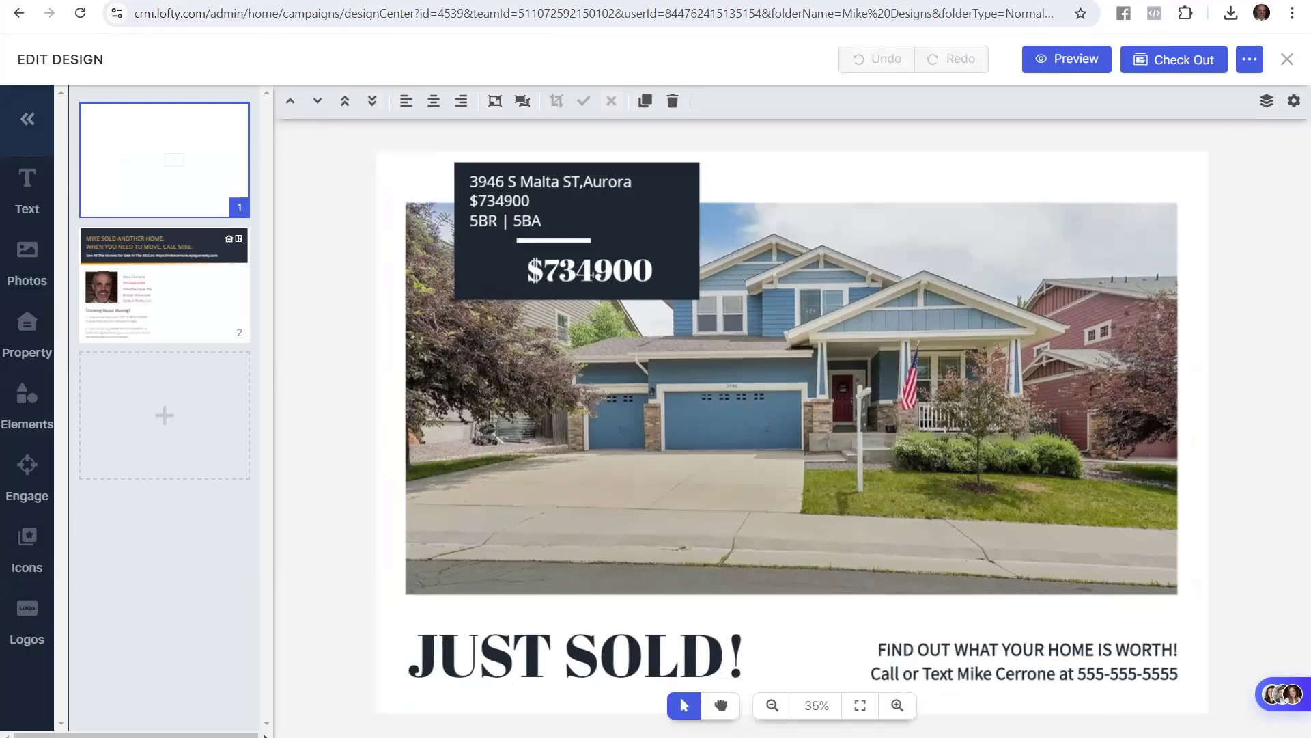
pyautogui.click(171, 1)
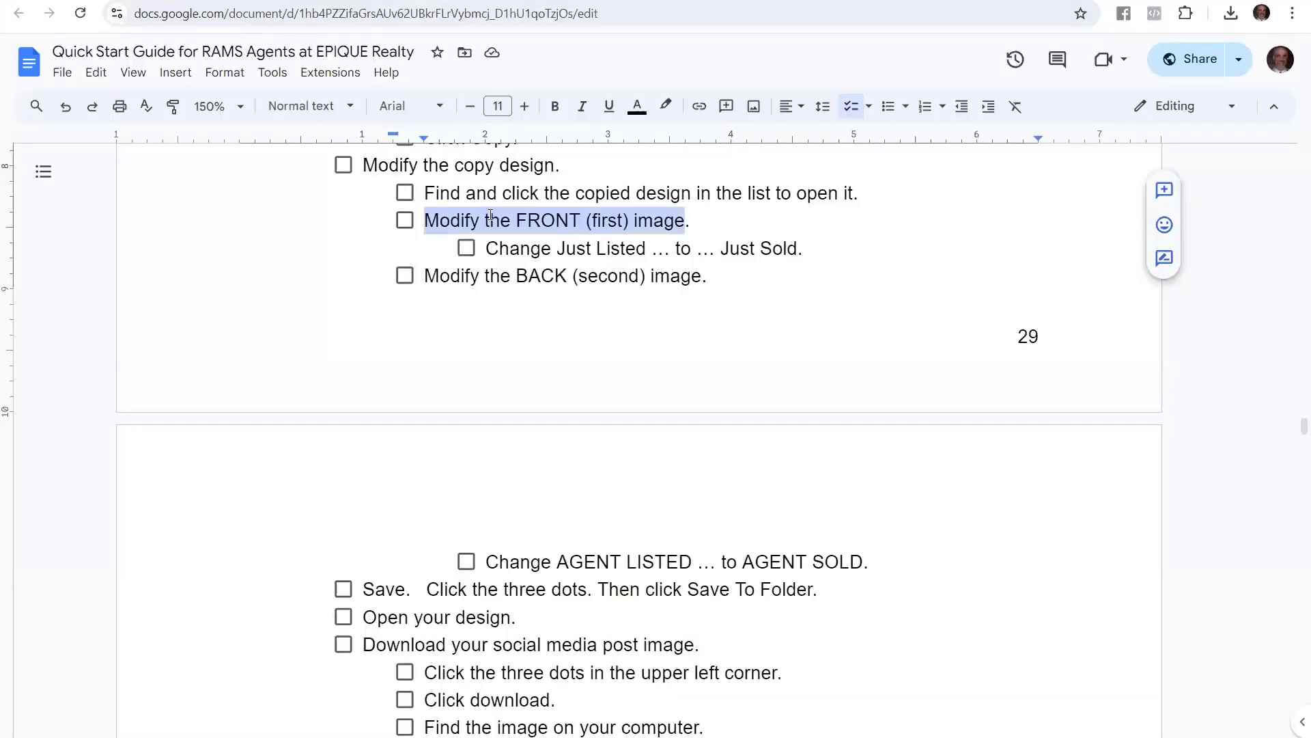
pyautogui.moveTo(428, 273); pyautogui.dragTo(678, 285)
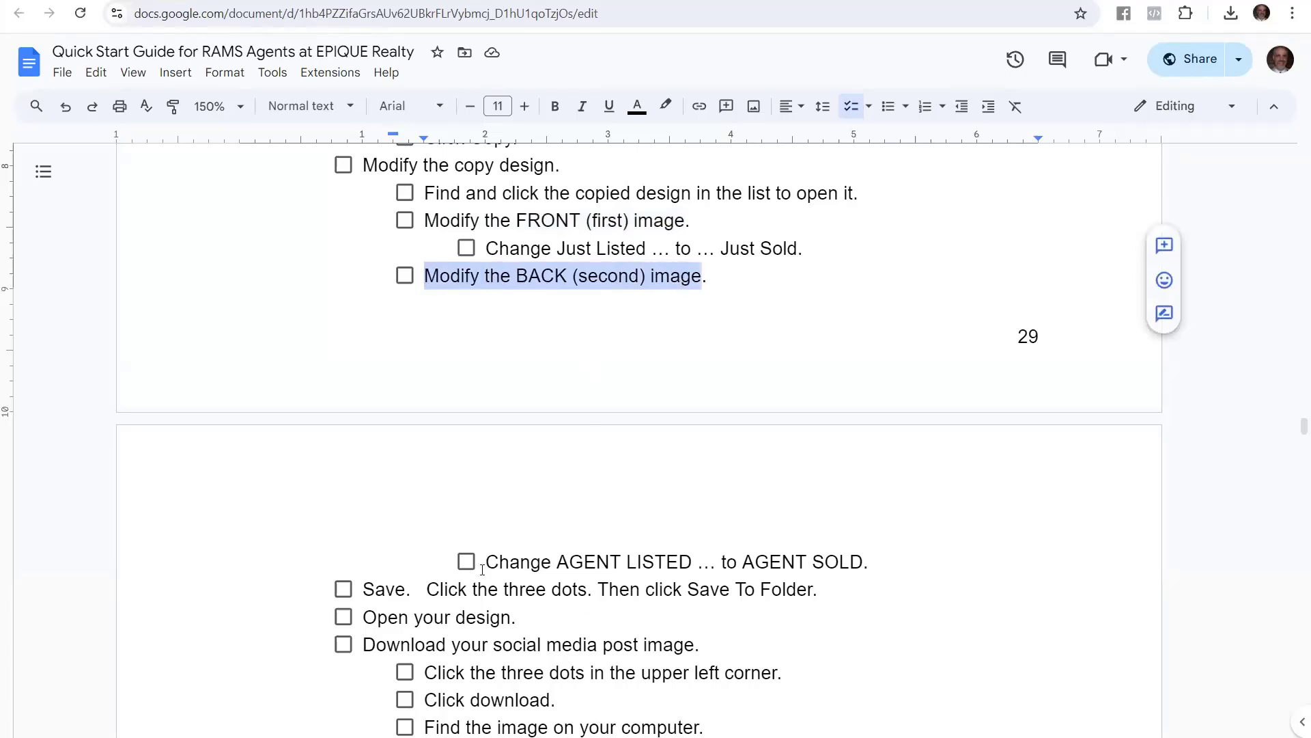
pyautogui.moveTo(484, 562); pyautogui.dragTo(864, 564)
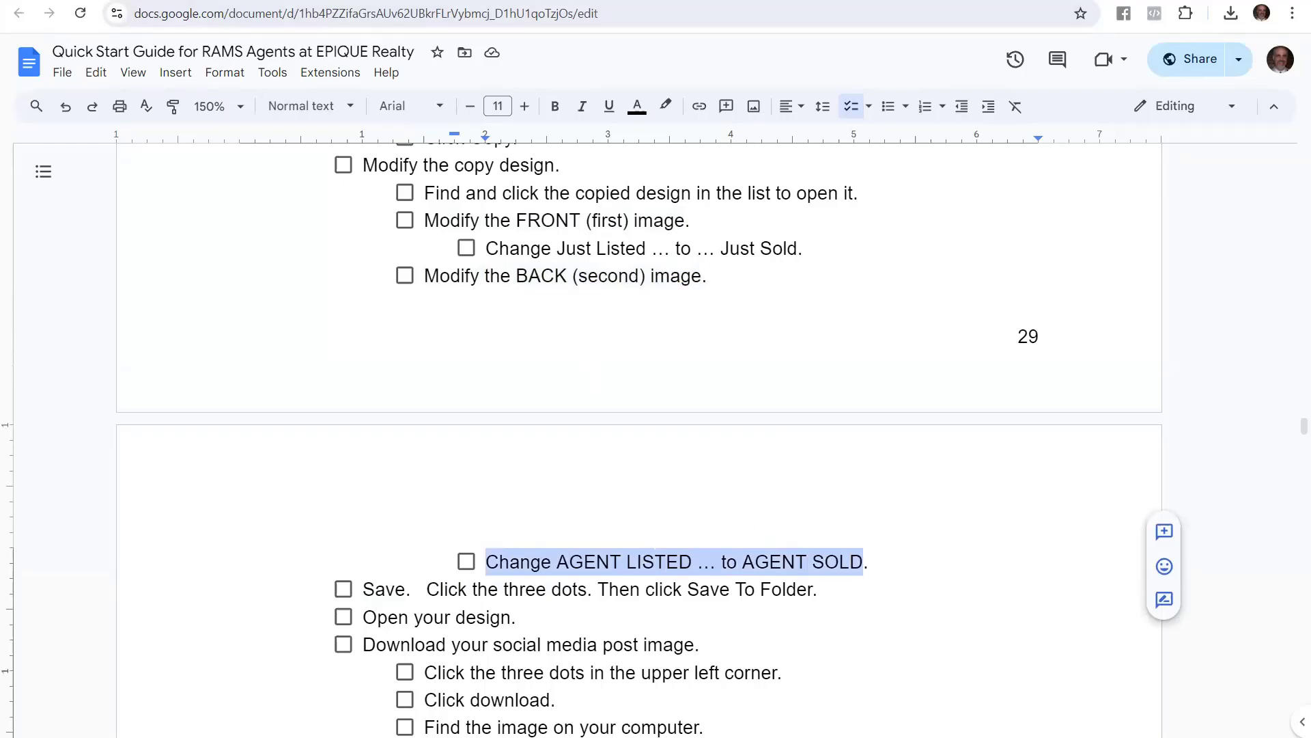
pyautogui.hotkey('ctrl', 'Tab')
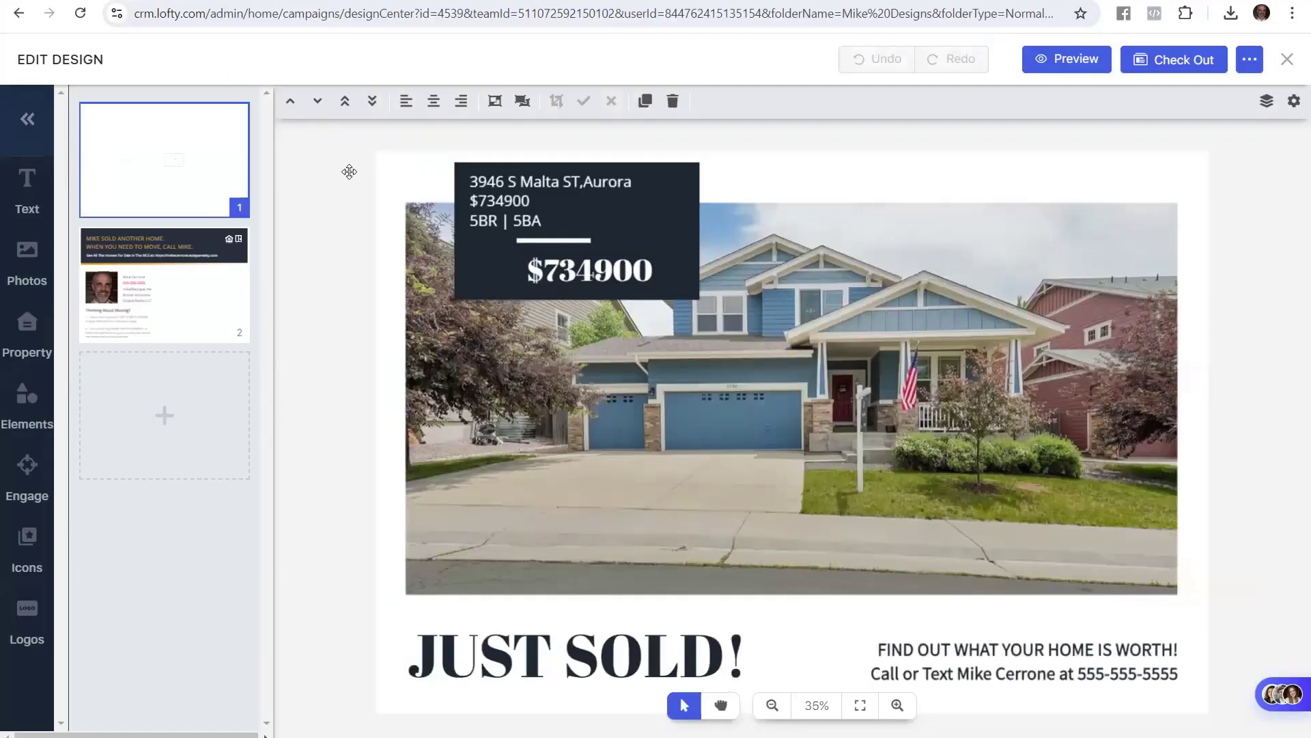
# Show the postcard's back side and edit its top headline
pyautogui.click(216, 328)
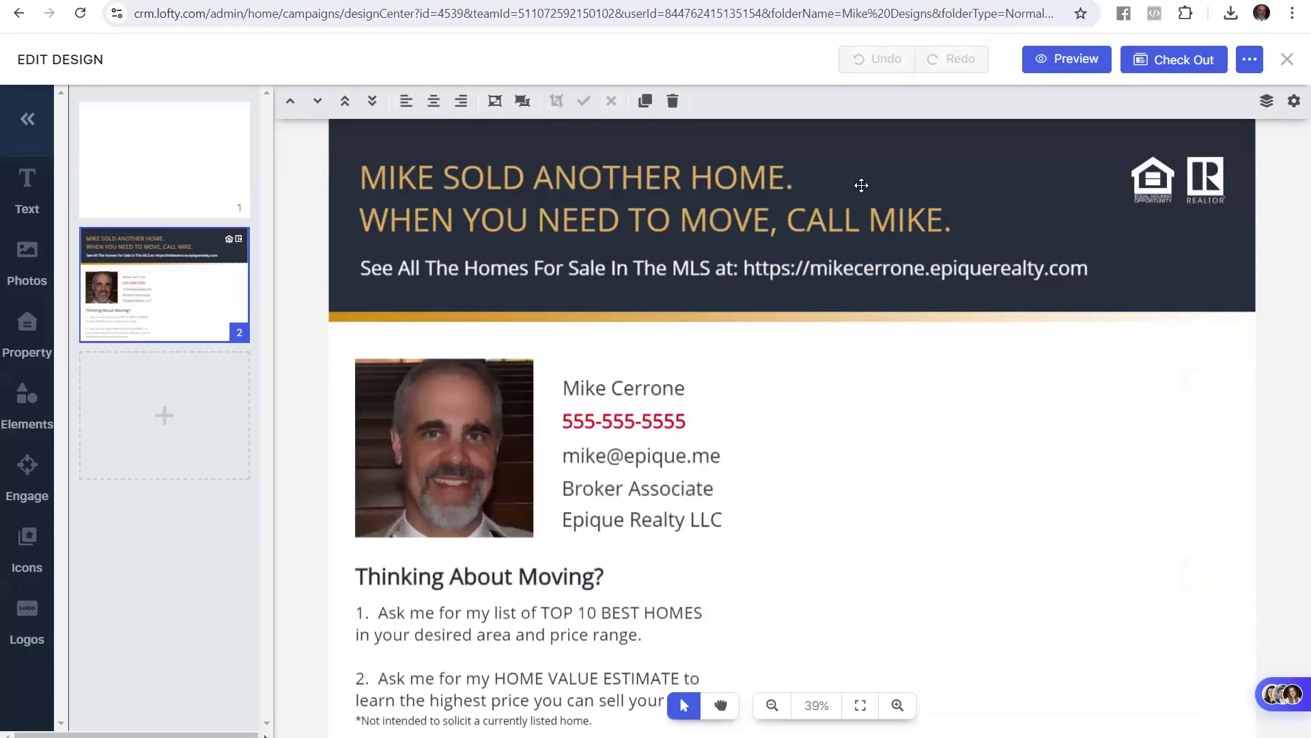
pyautogui.click(483, 179)
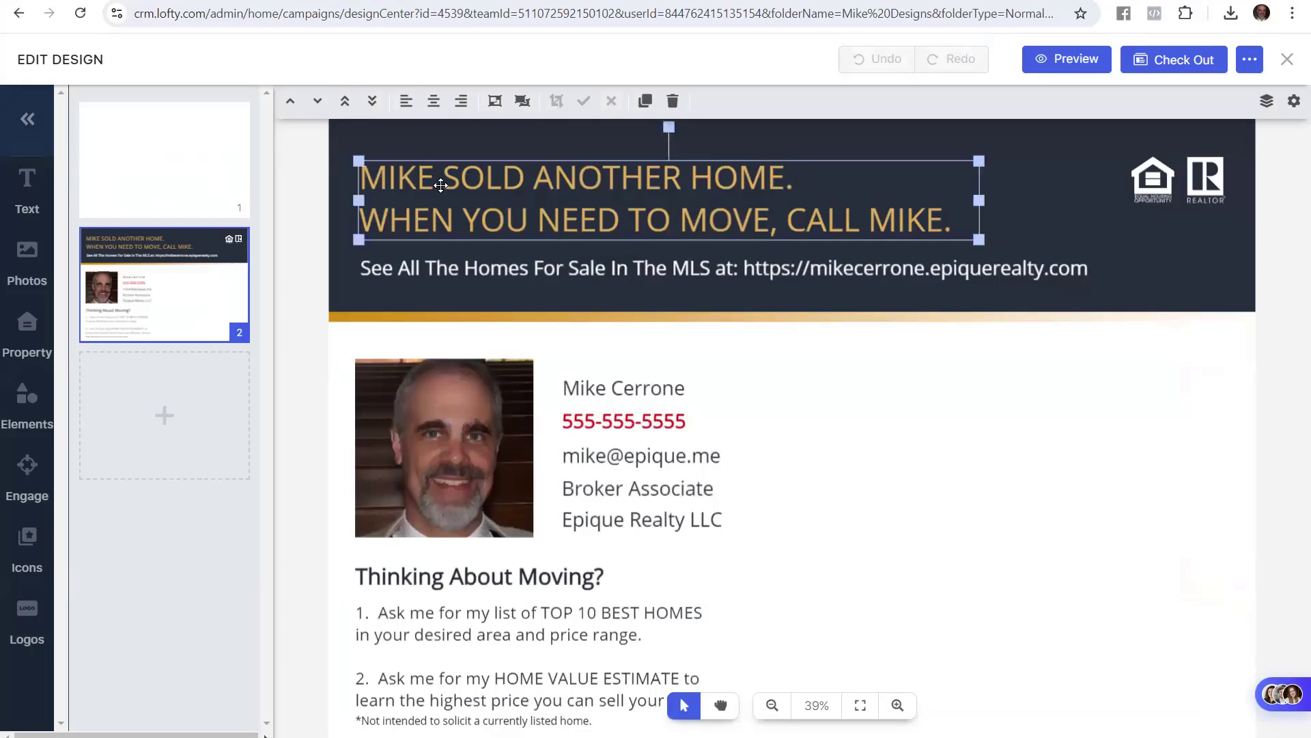
pyautogui.click(440, 185)
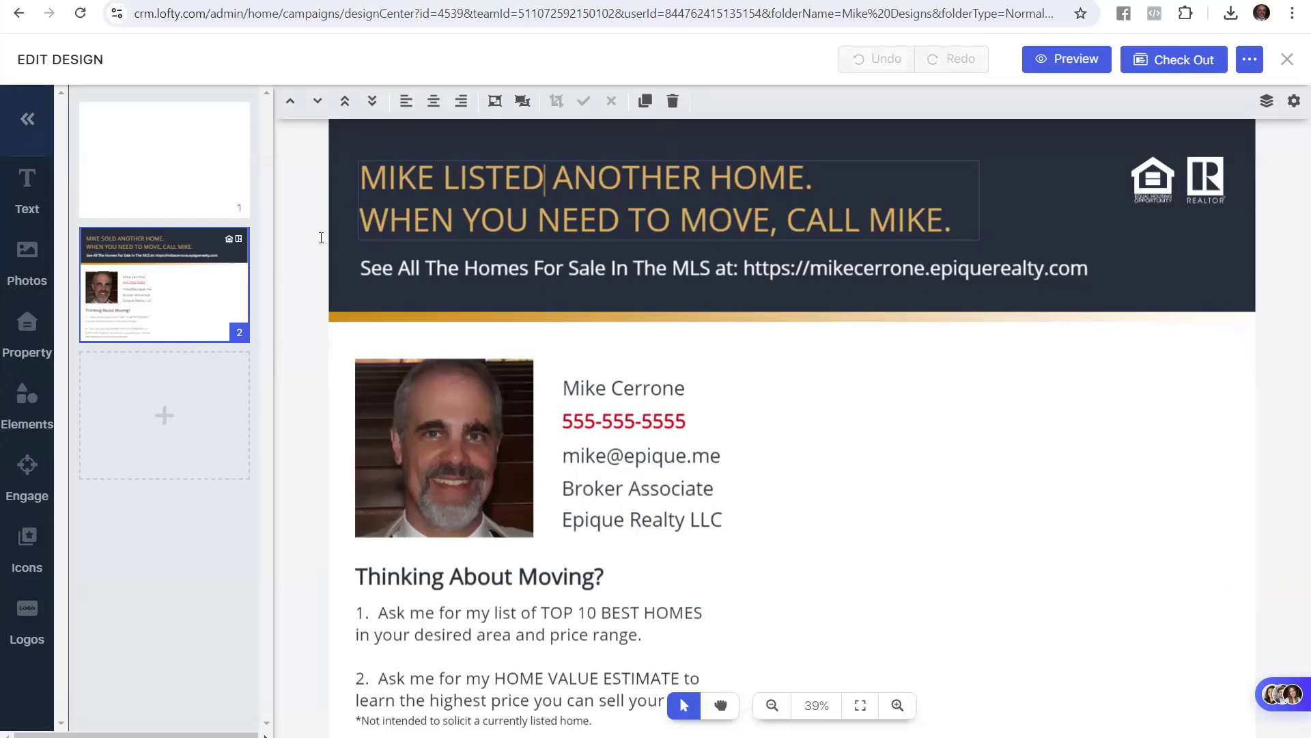
pyautogui.click(321, 244)
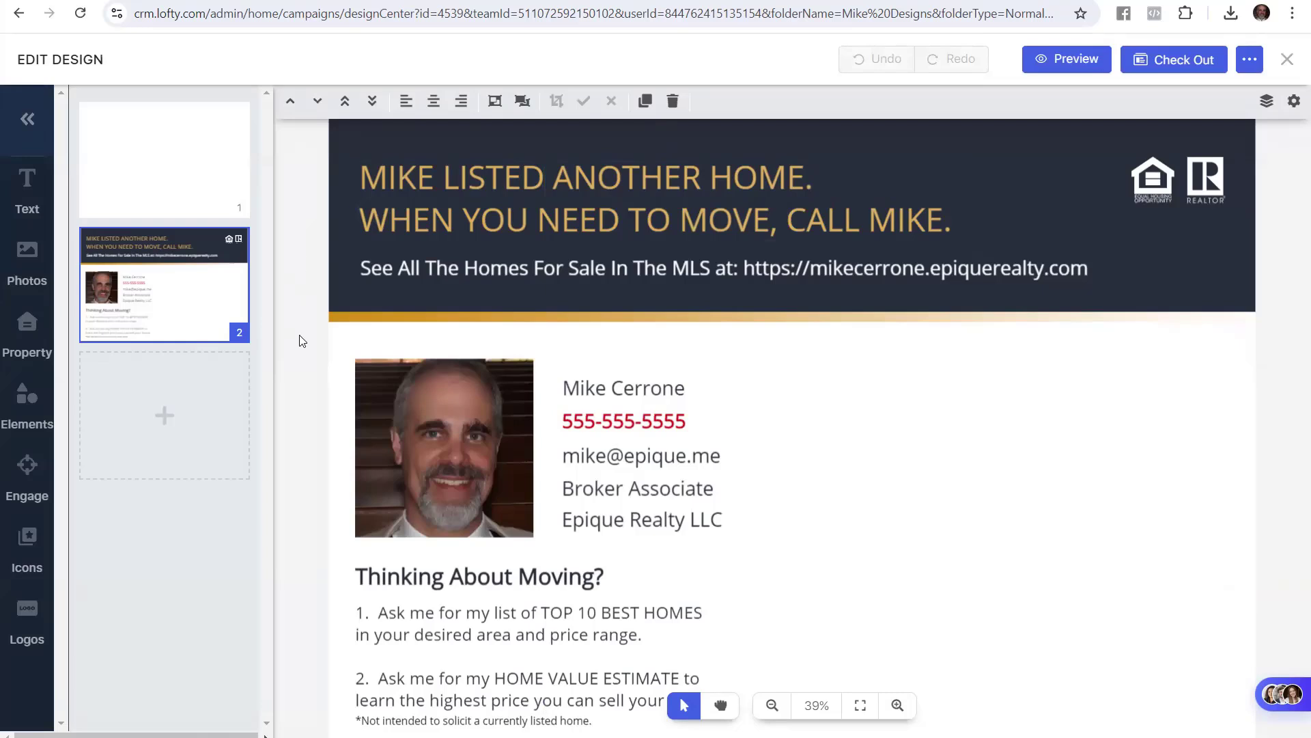
# Recheck the back headline, then save the design to its folder
pyautogui.click(448, 185)
pyautogui.click(449, 184)
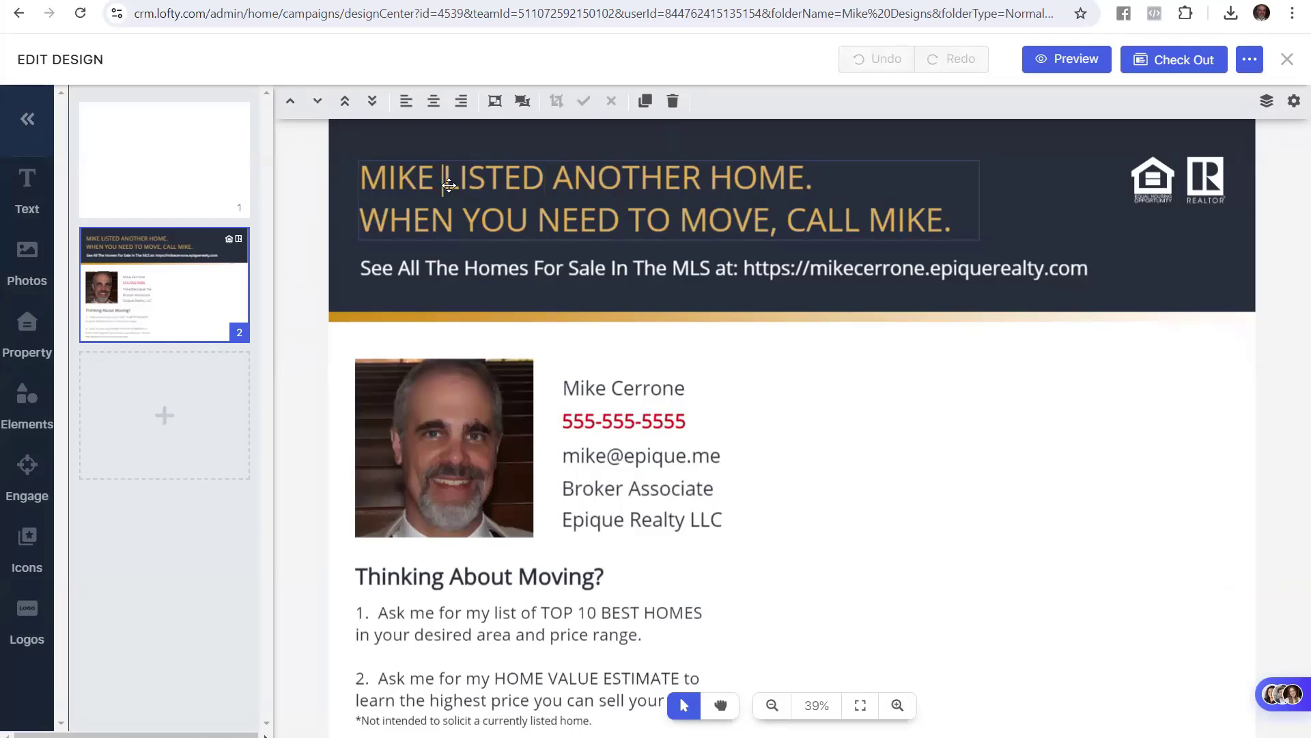
pyautogui.click(316, 229)
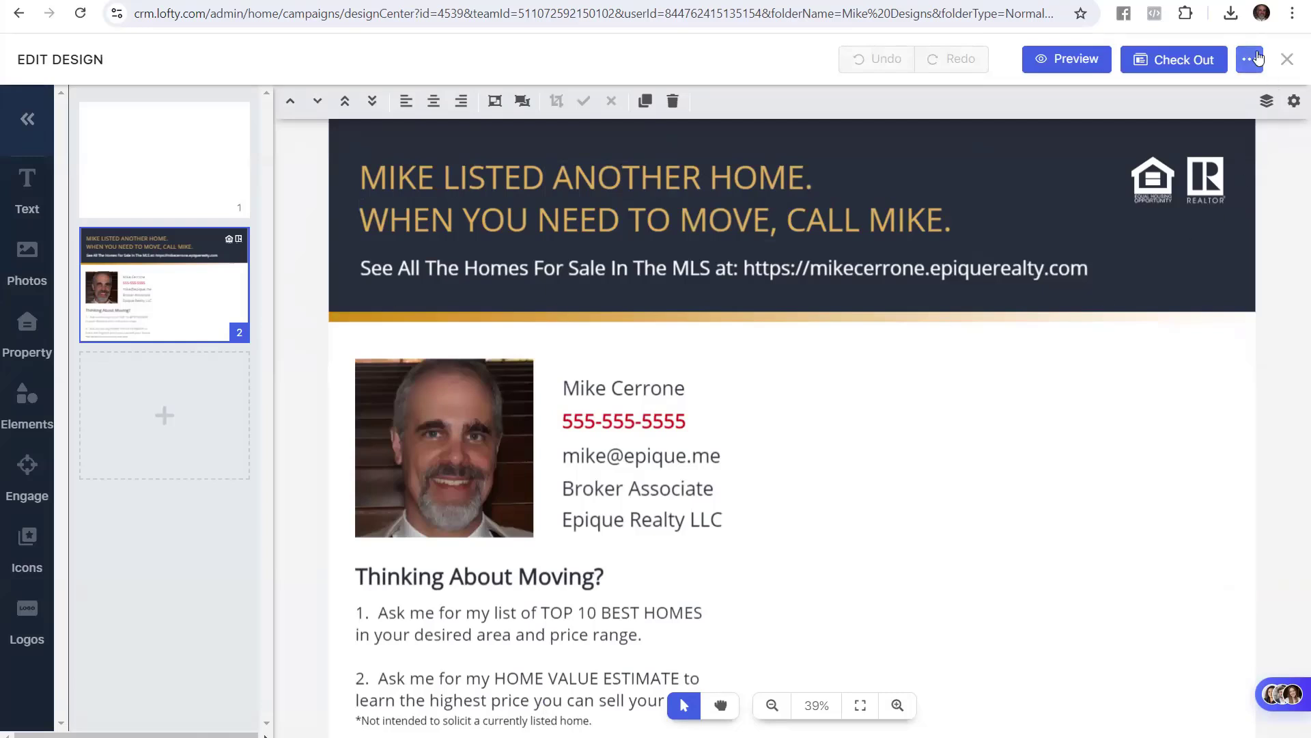
pyautogui.click(1256, 59)
pyautogui.click(1063, 234)
# Download the Just Sold postcard as a JPG
pyautogui.click(1249, 61)
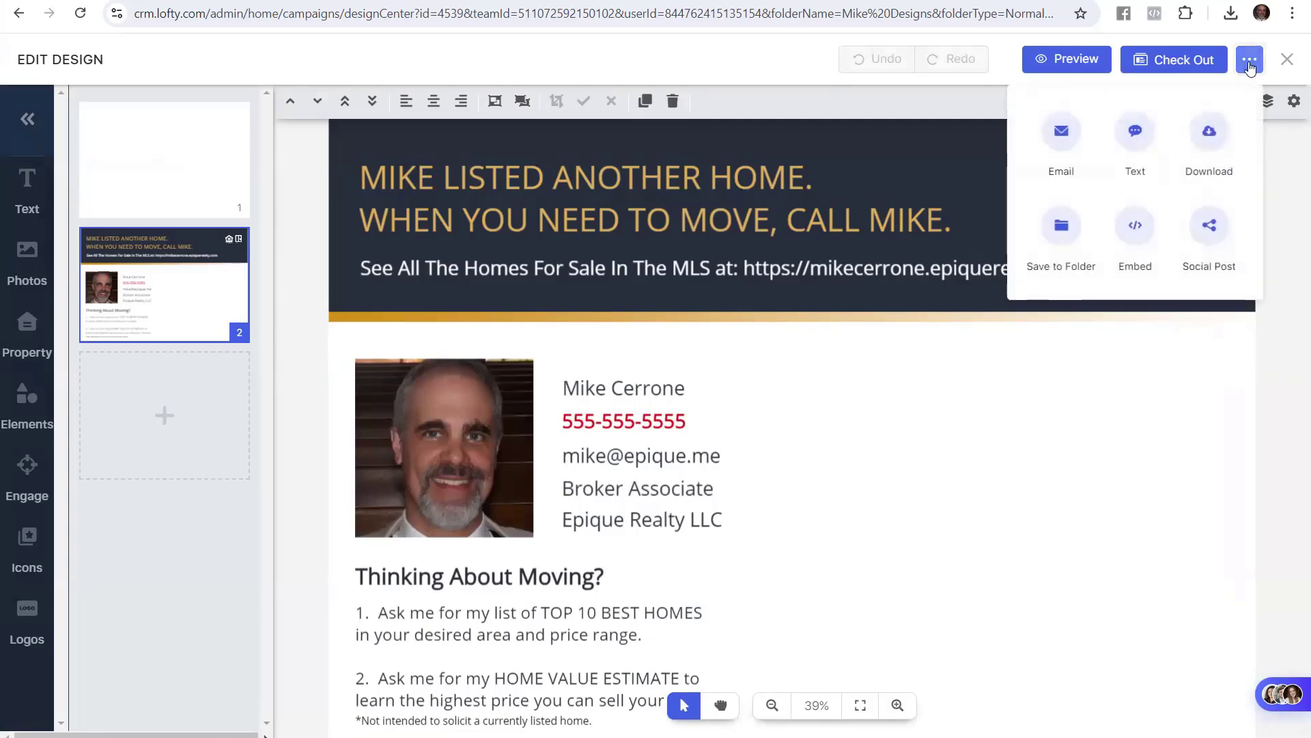
pyautogui.click(1210, 130)
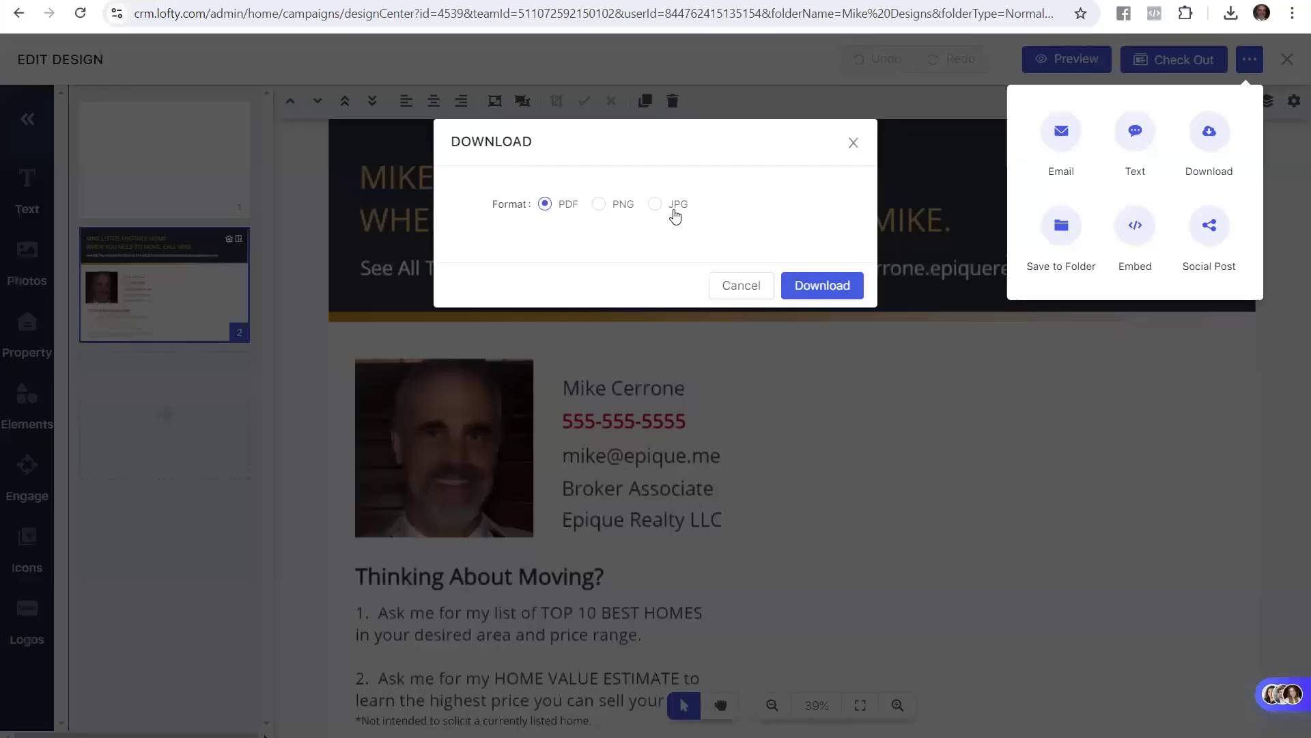
pyautogui.click(675, 205)
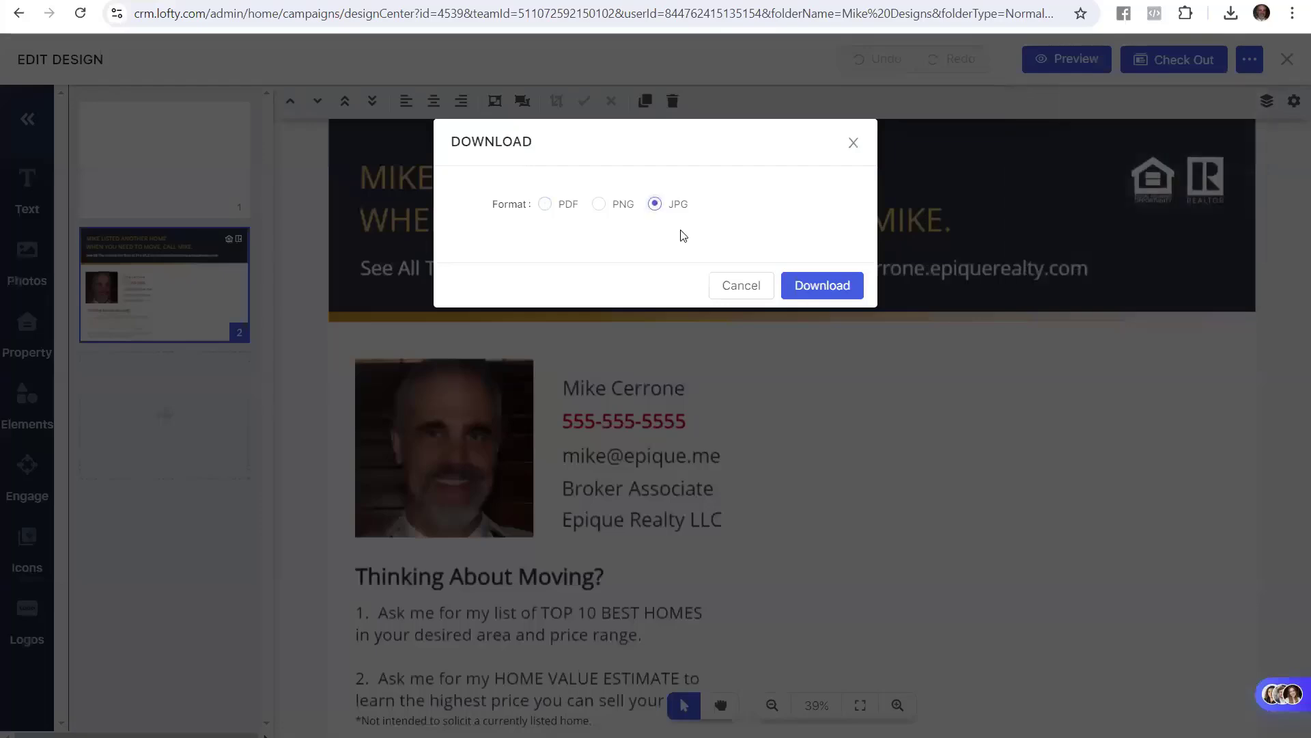
pyautogui.click(819, 287)
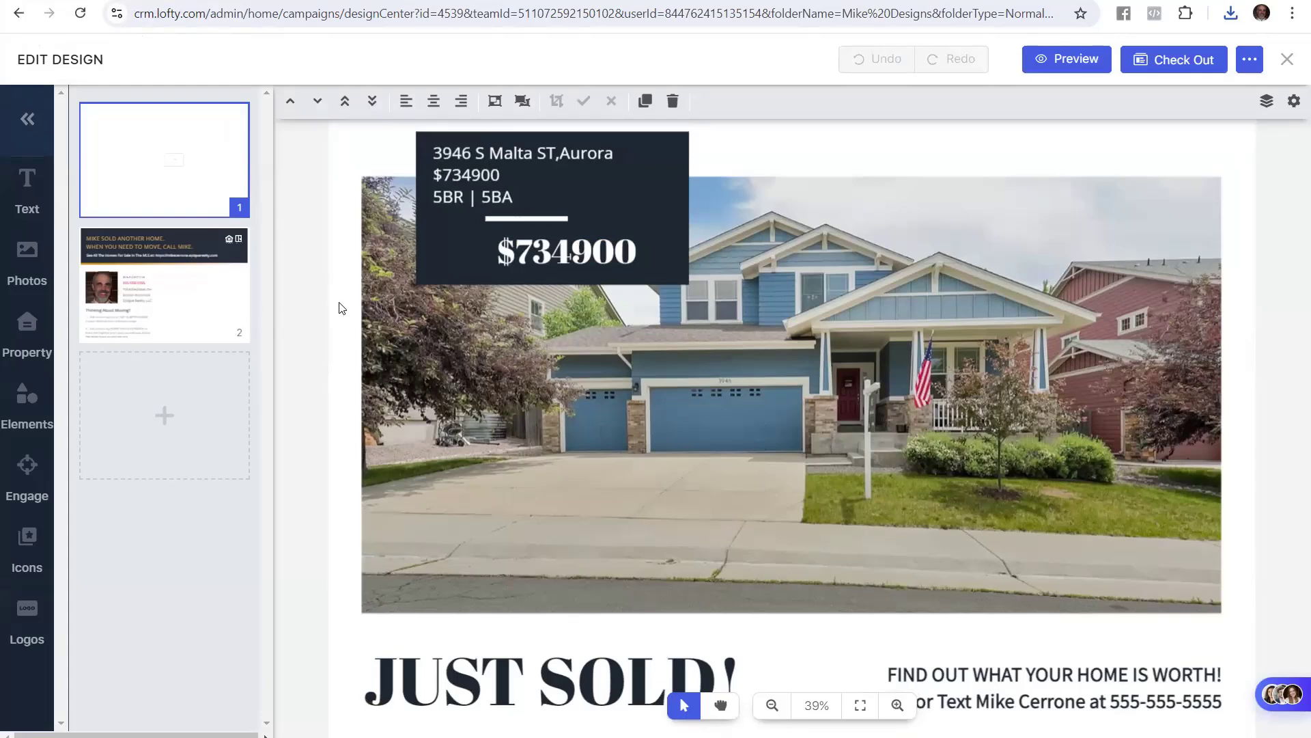
# Check both postcard pages and bring up the sharing options again
pyautogui.click(232, 296)
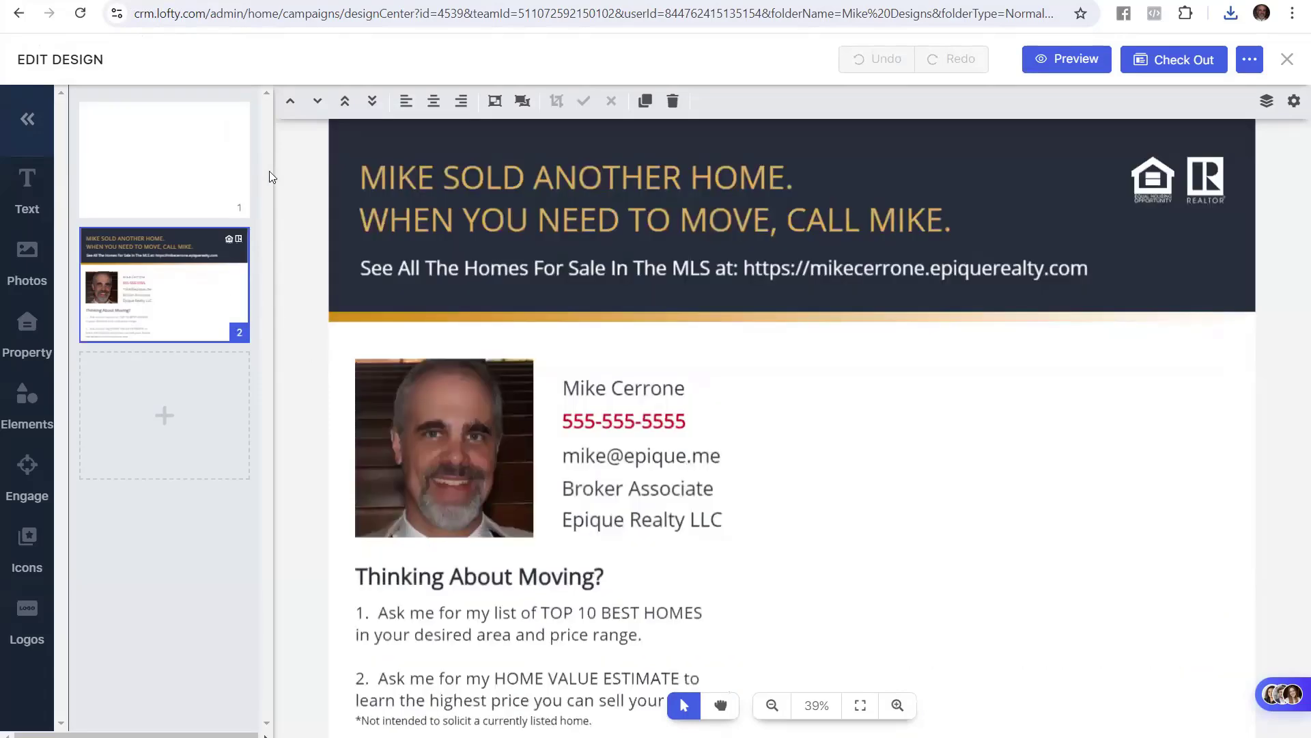
pyautogui.click(245, 176)
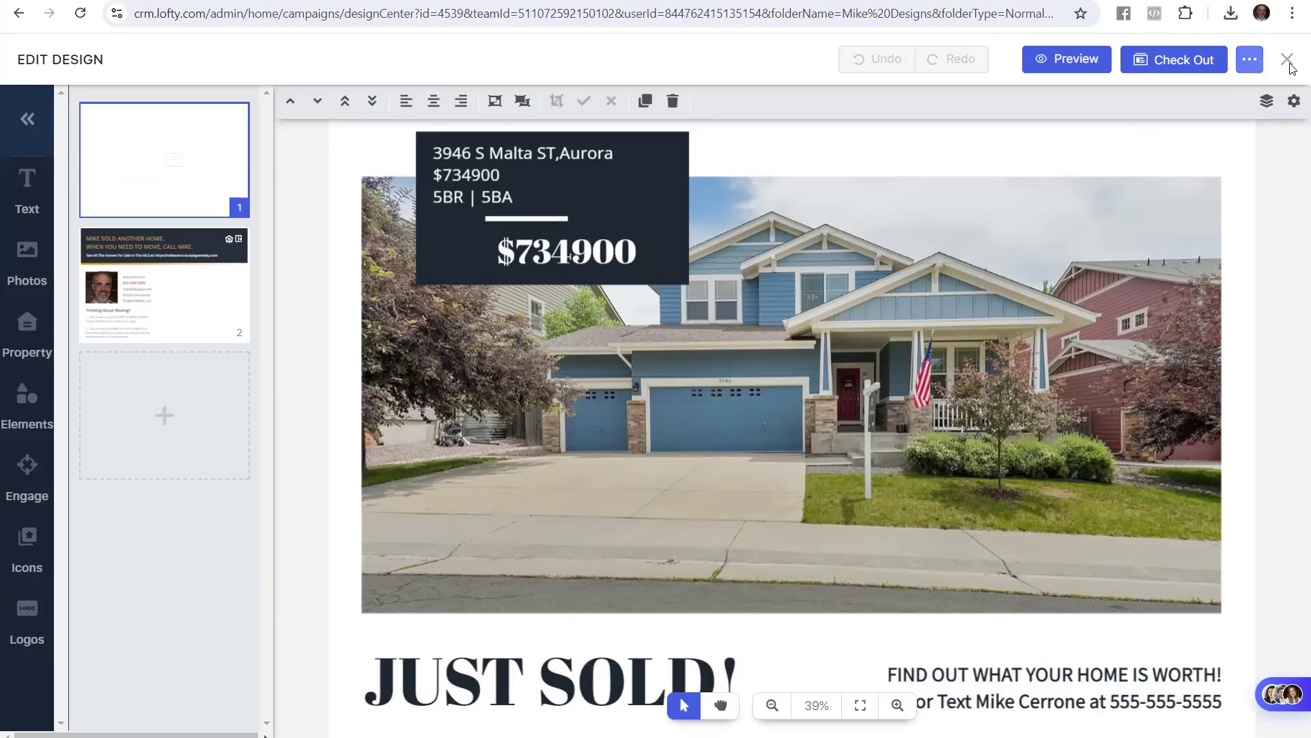
pyautogui.click(1250, 63)
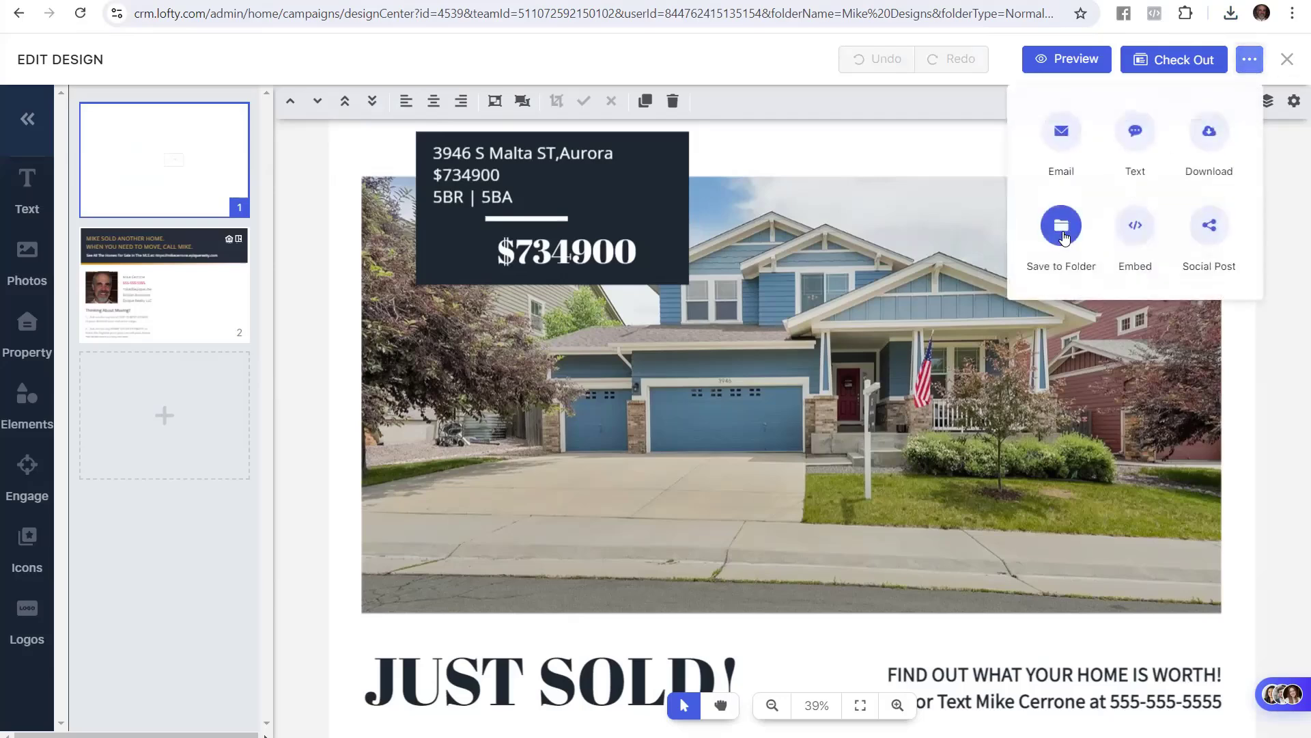
pyautogui.click(1062, 229)
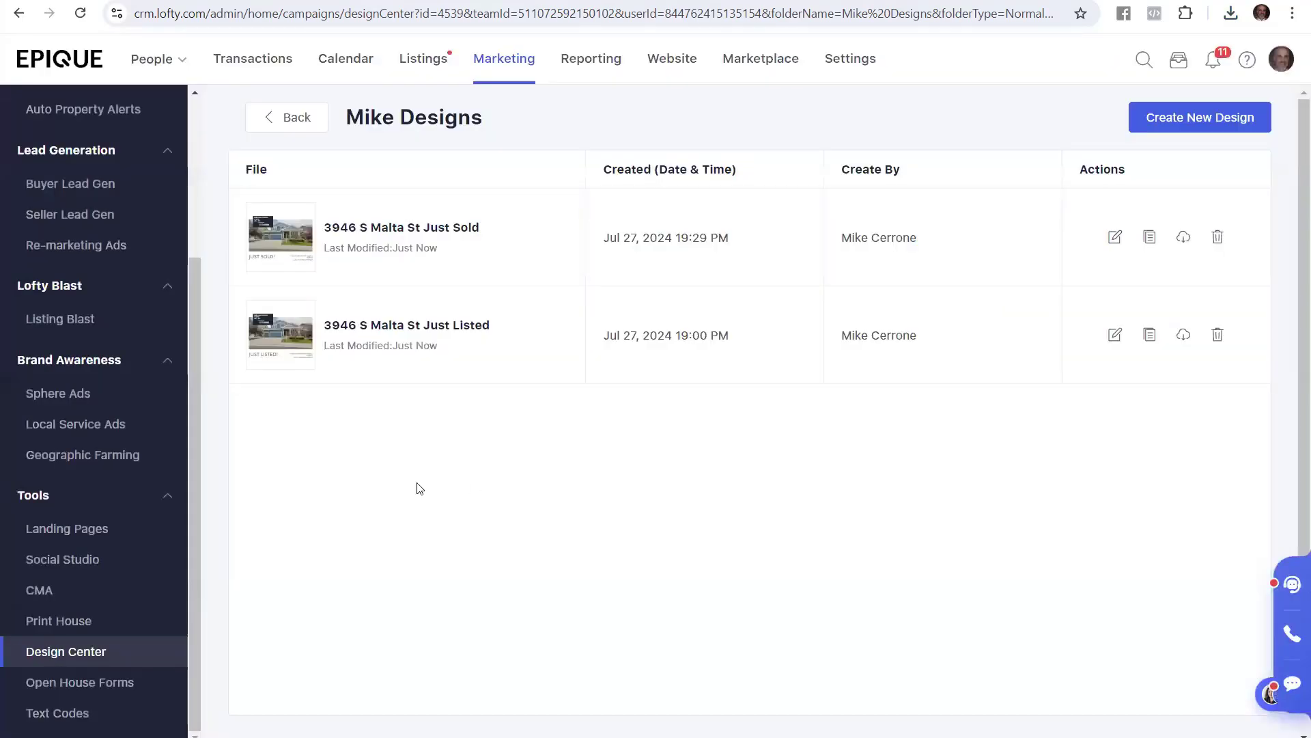
pyautogui.click(441, 228)
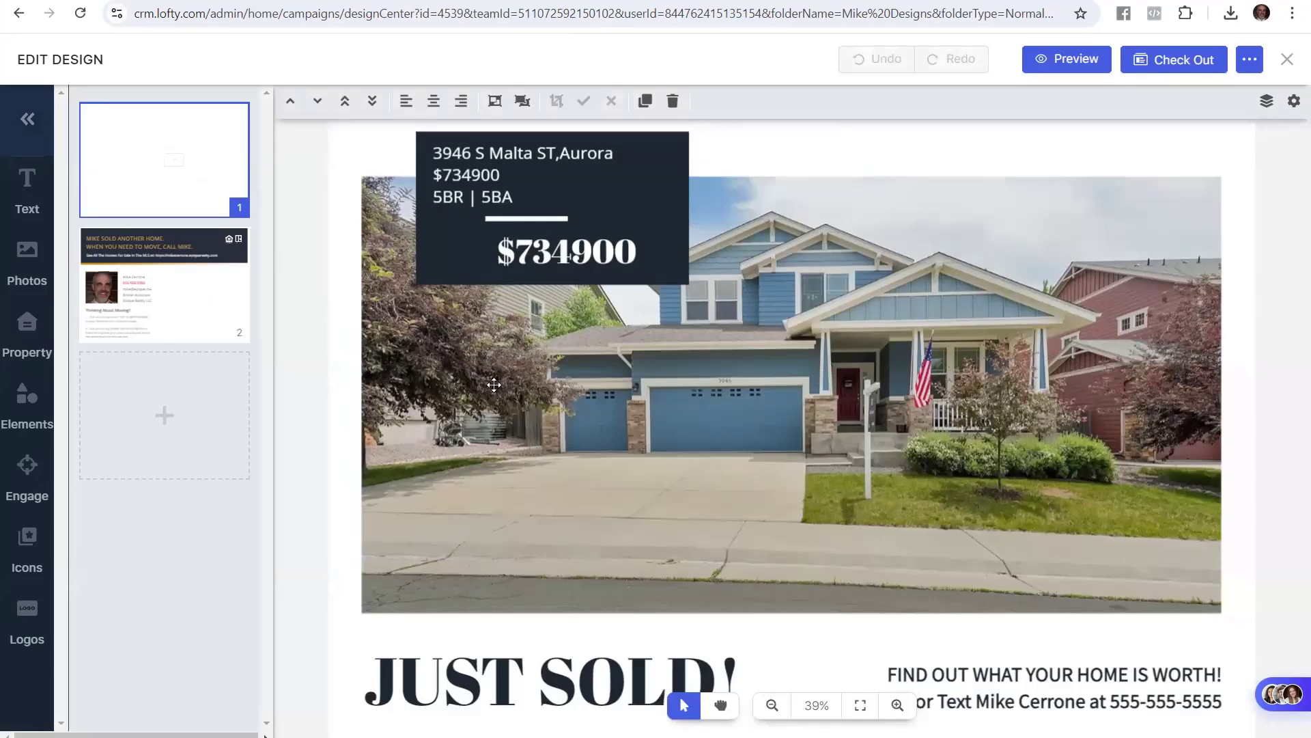
pyautogui.click(151, 2)
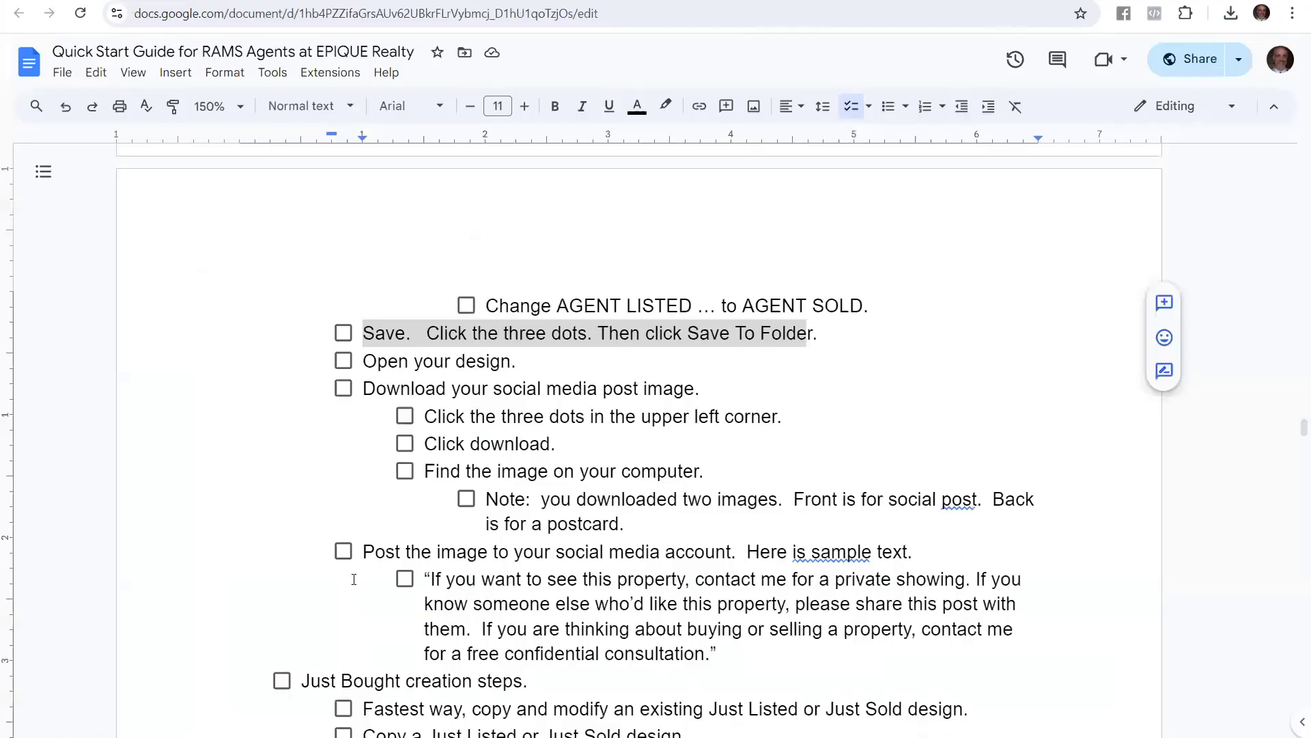
pyautogui.click(418, 392)
pyautogui.moveTo(516, 362); pyautogui.dragTo(721, 380)
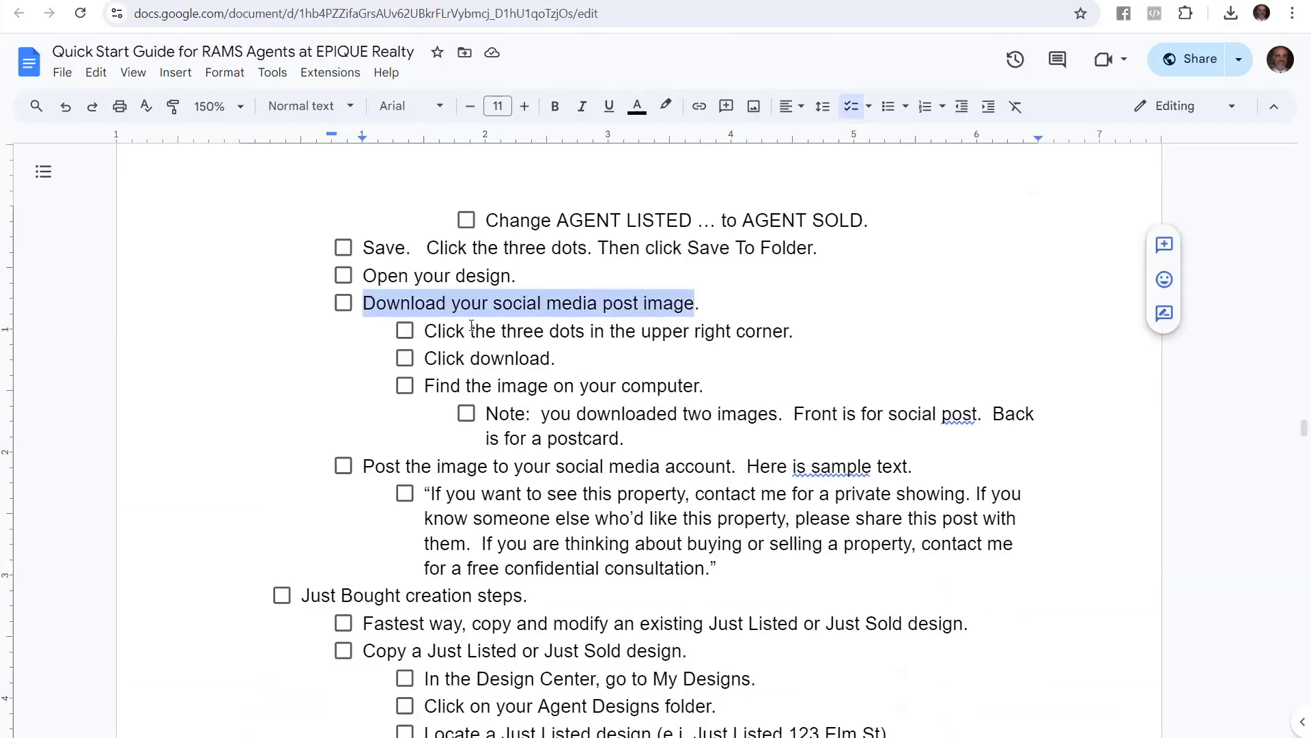
pyautogui.moveTo(425, 331); pyautogui.dragTo(799, 329)
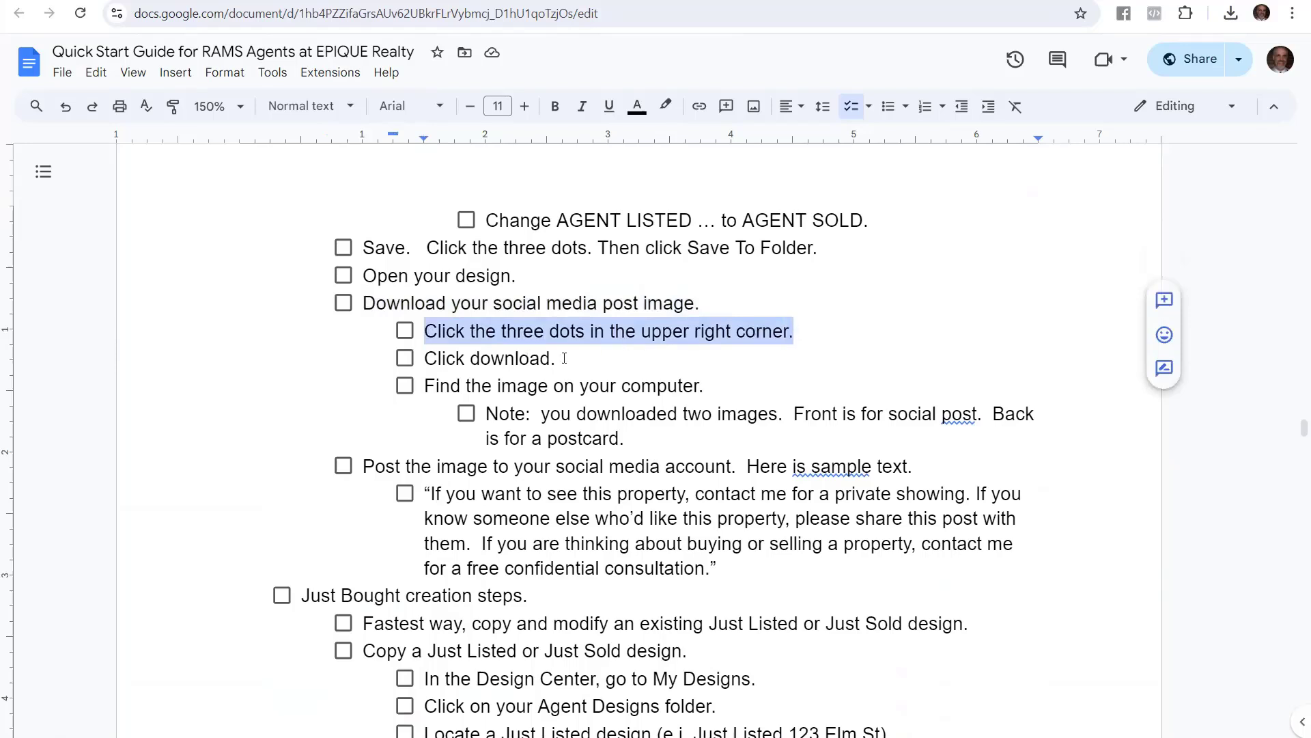
pyautogui.moveTo(564, 358); pyautogui.dragTo(424, 358)
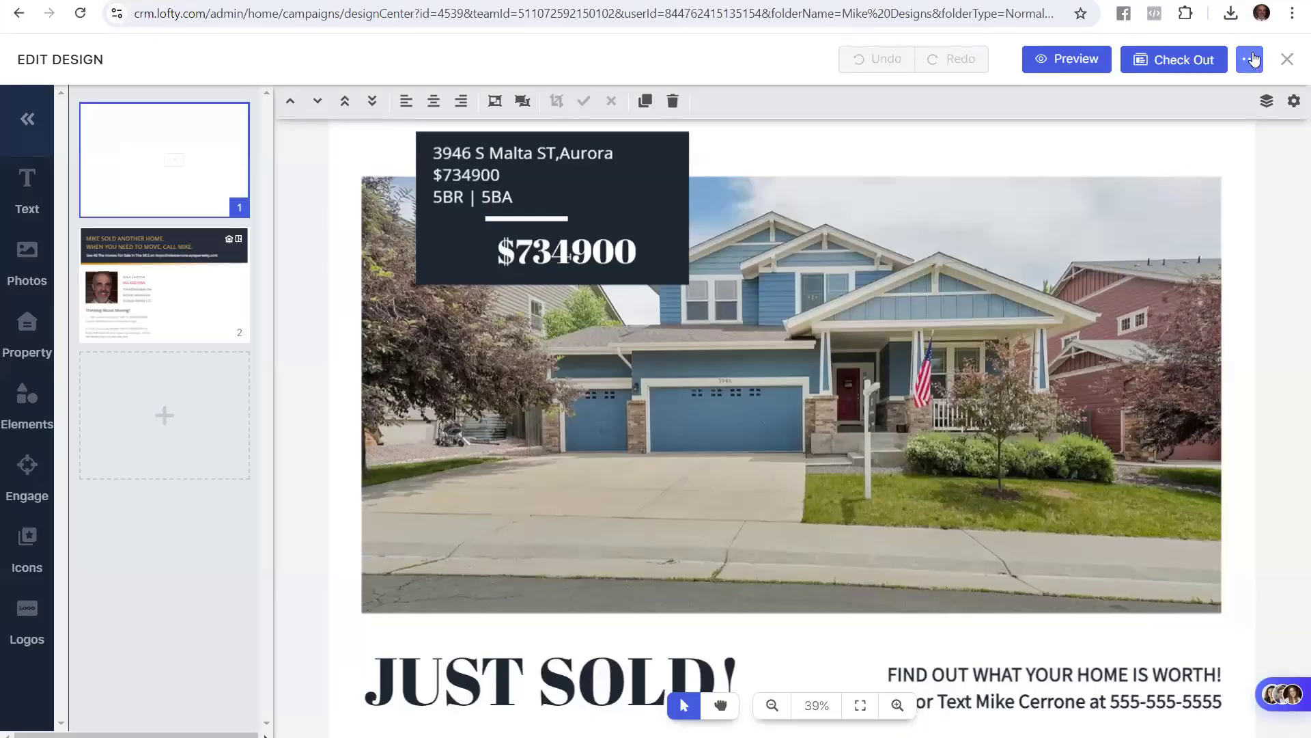
# Download the Just Sold postcard as JPG images, received as image (2).zip
pyautogui.click(1251, 59)
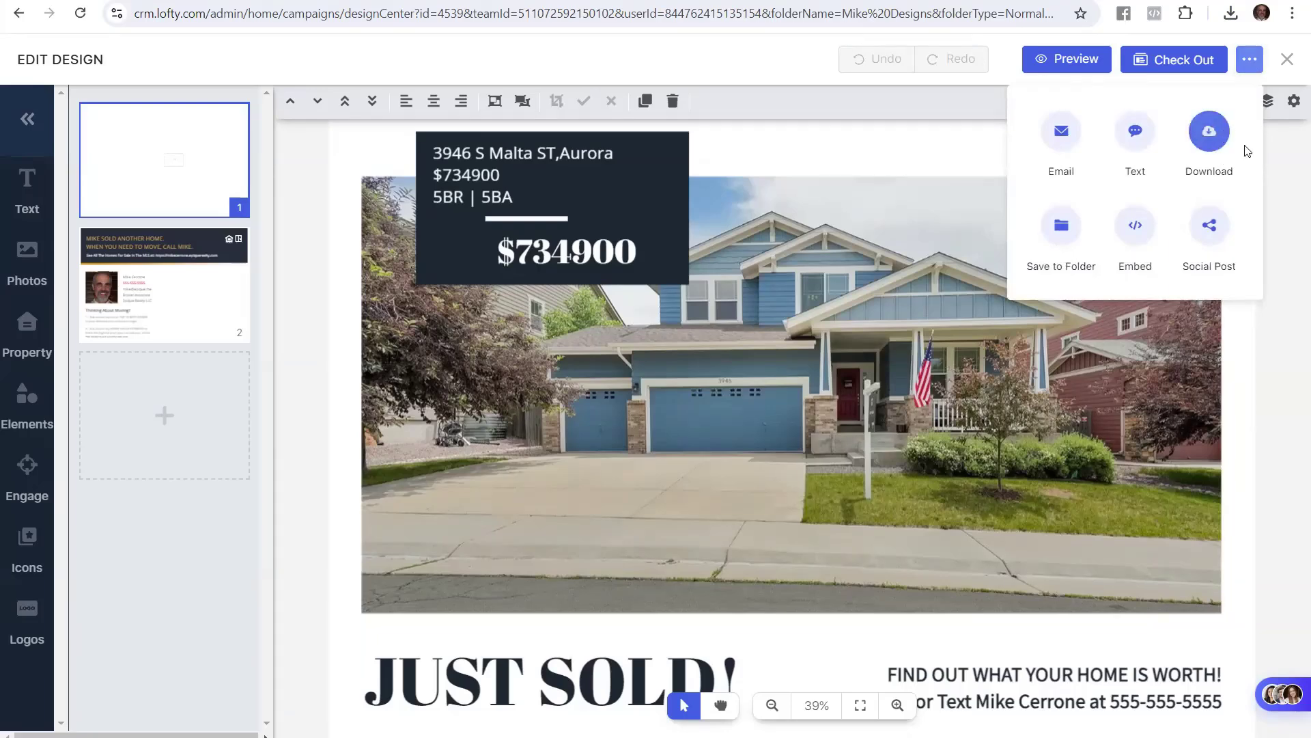
pyautogui.click(1210, 131)
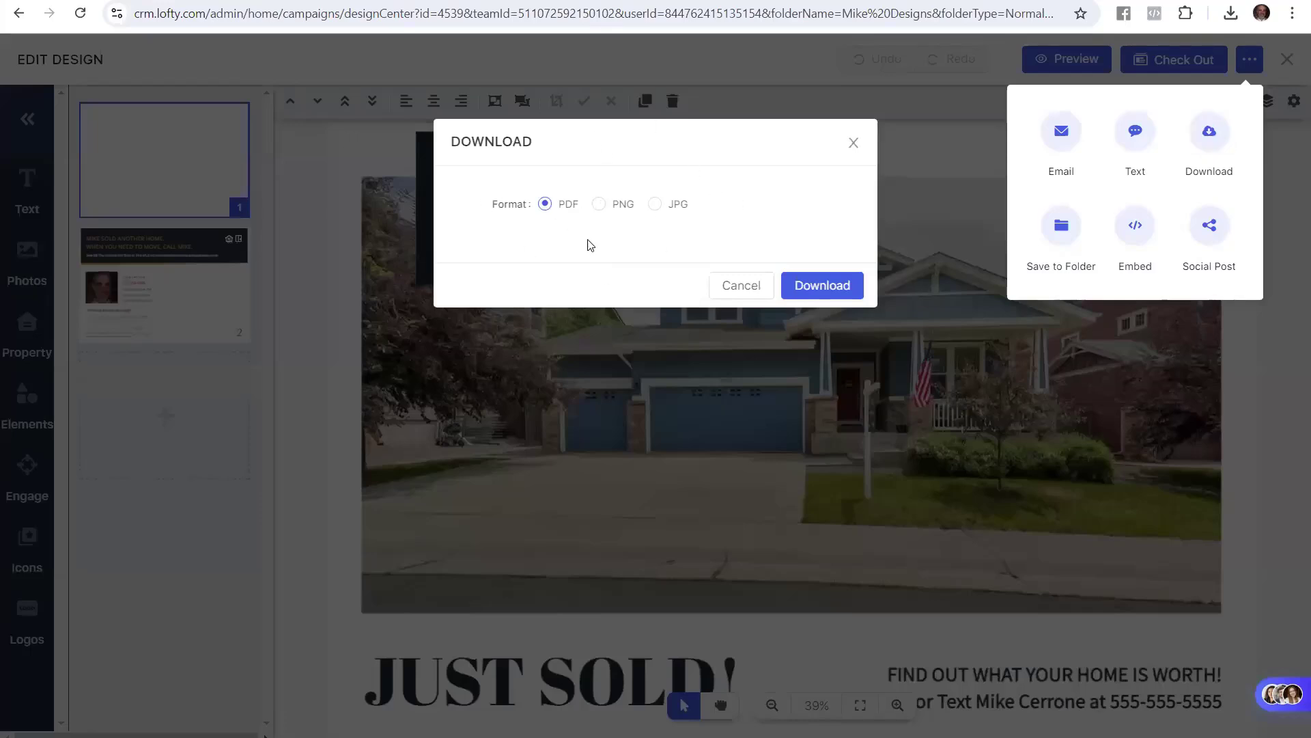
pyautogui.click(655, 204)
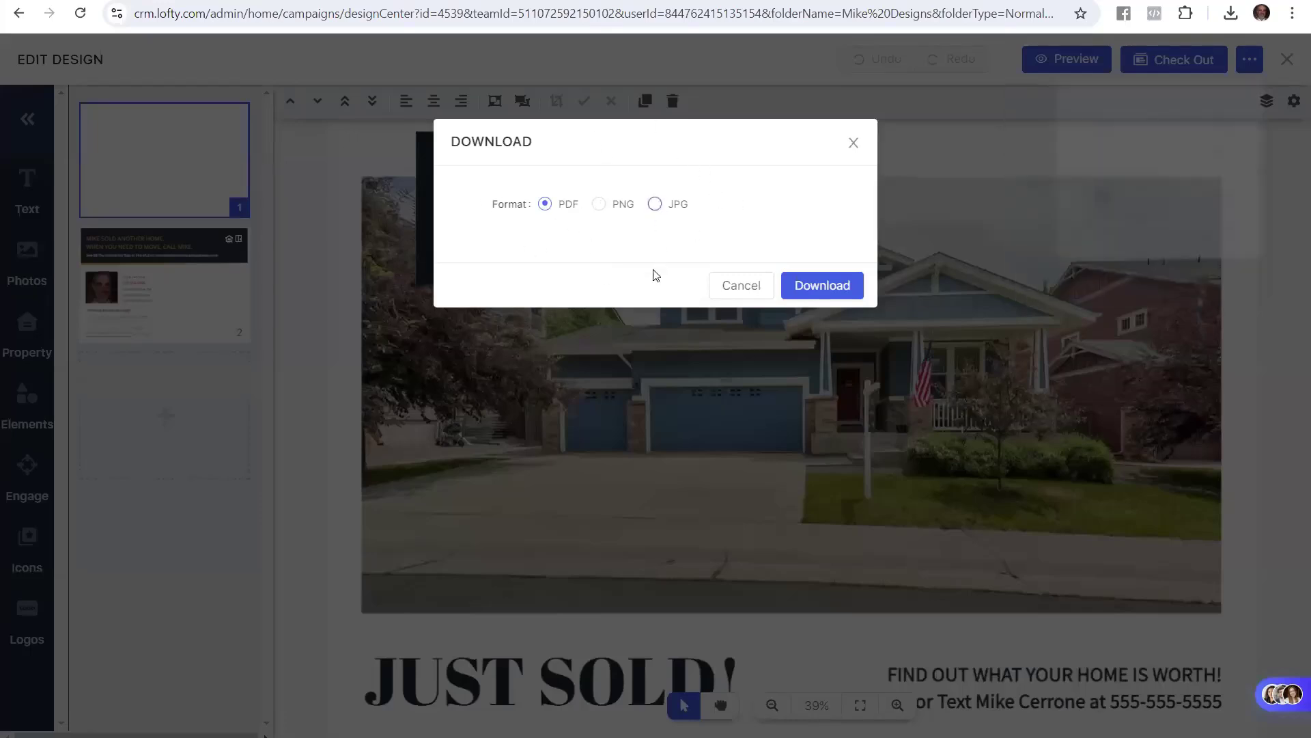
pyautogui.click(839, 288)
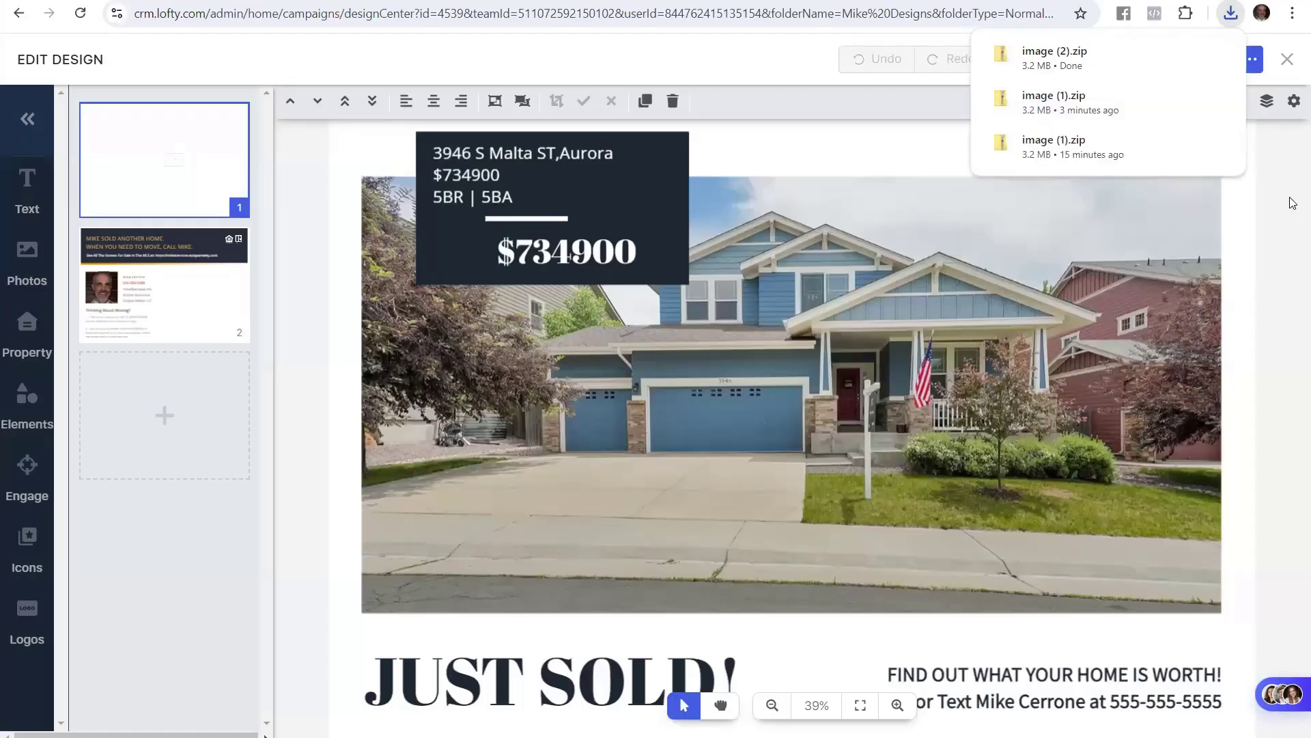
# Review the guide's 'Find the image on your computer.' step and position the caret in the Note line
pyautogui.hotkey('ctrl', 'Tab')
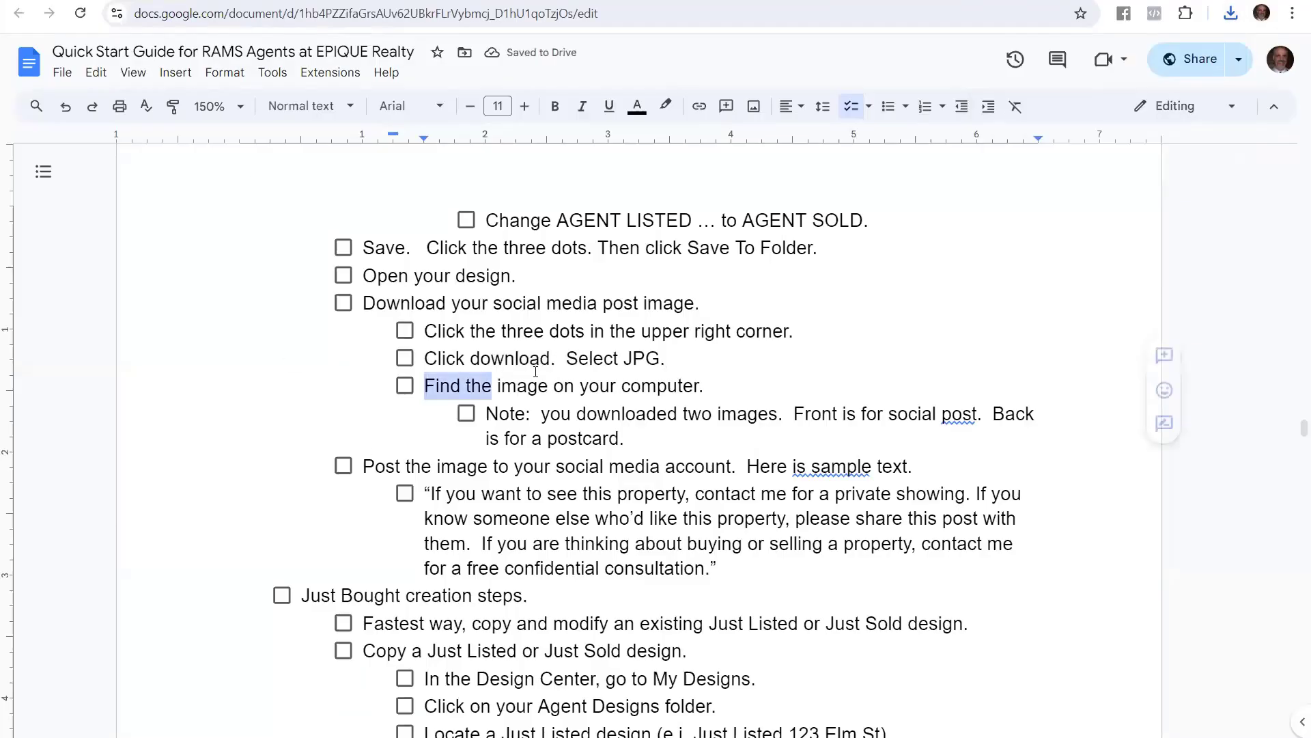
pyautogui.moveTo(492, 386); pyautogui.dragTo(724, 380)
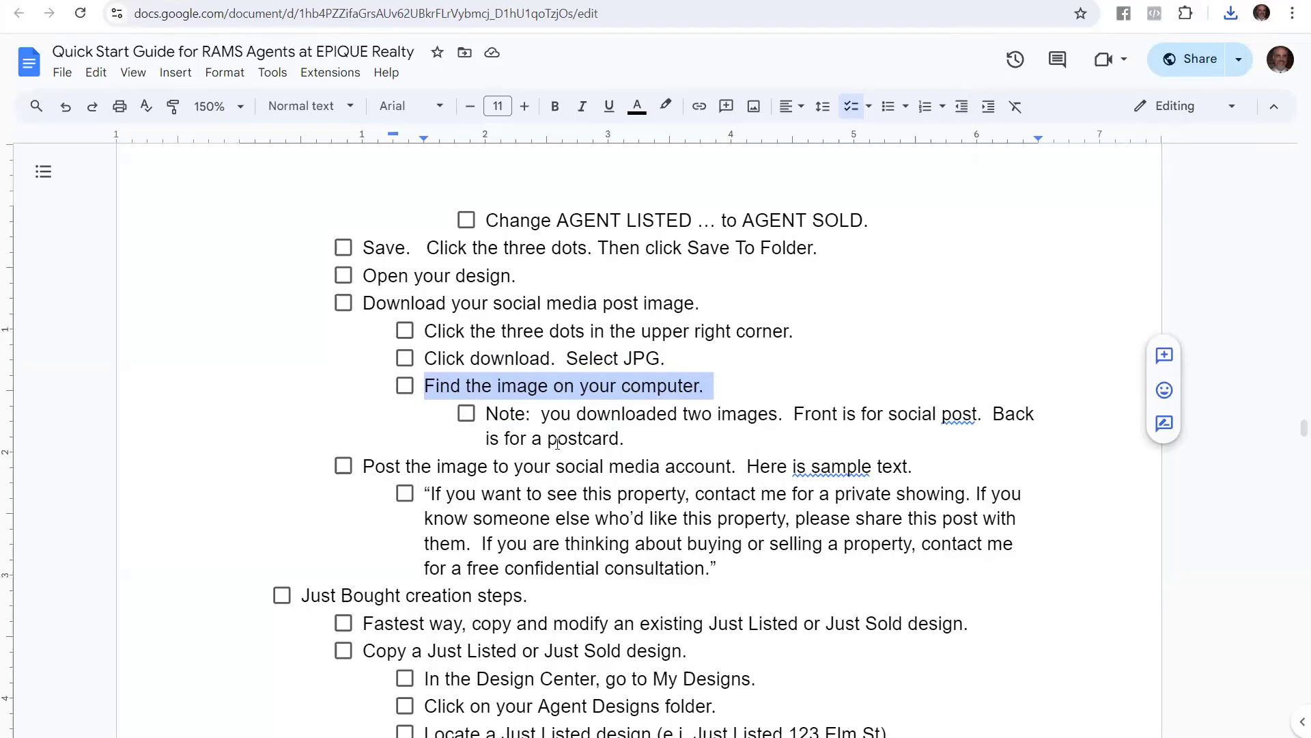
pyautogui.moveTo(619, 449); pyautogui.dragTo(493, 442)
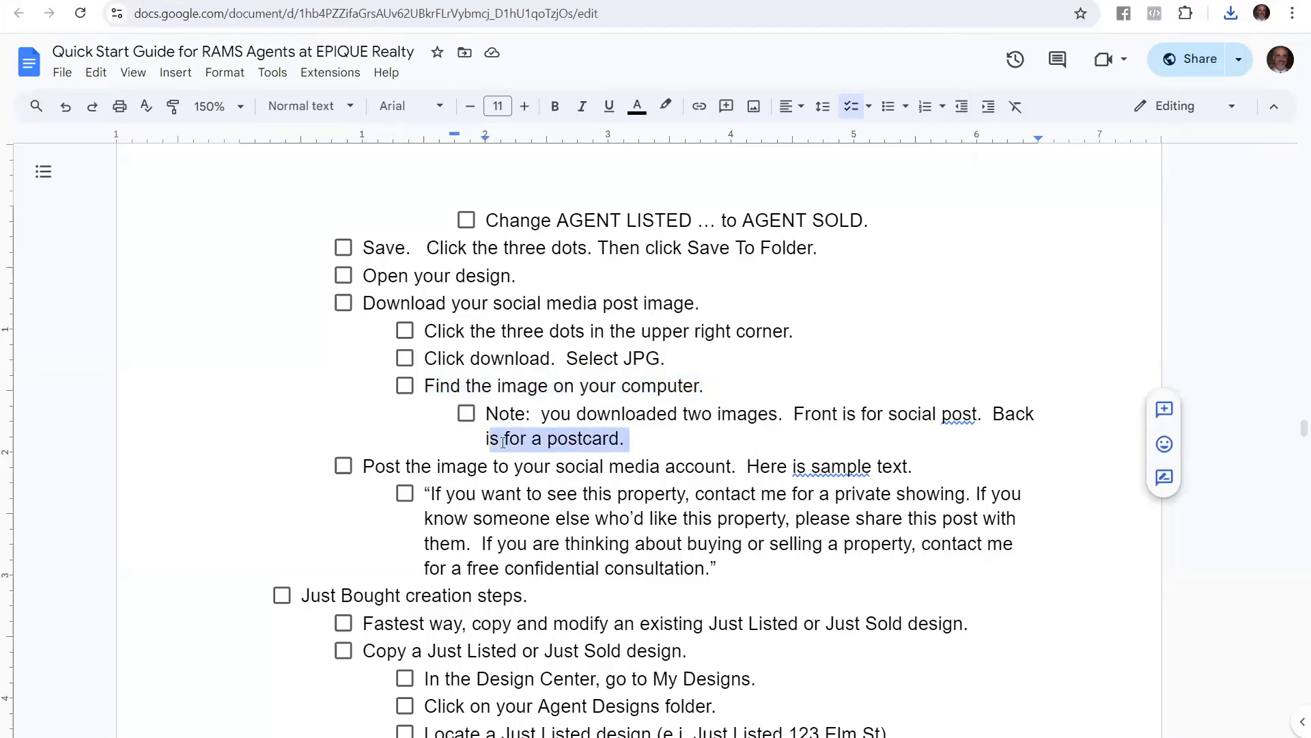
pyautogui.click(614, 414)
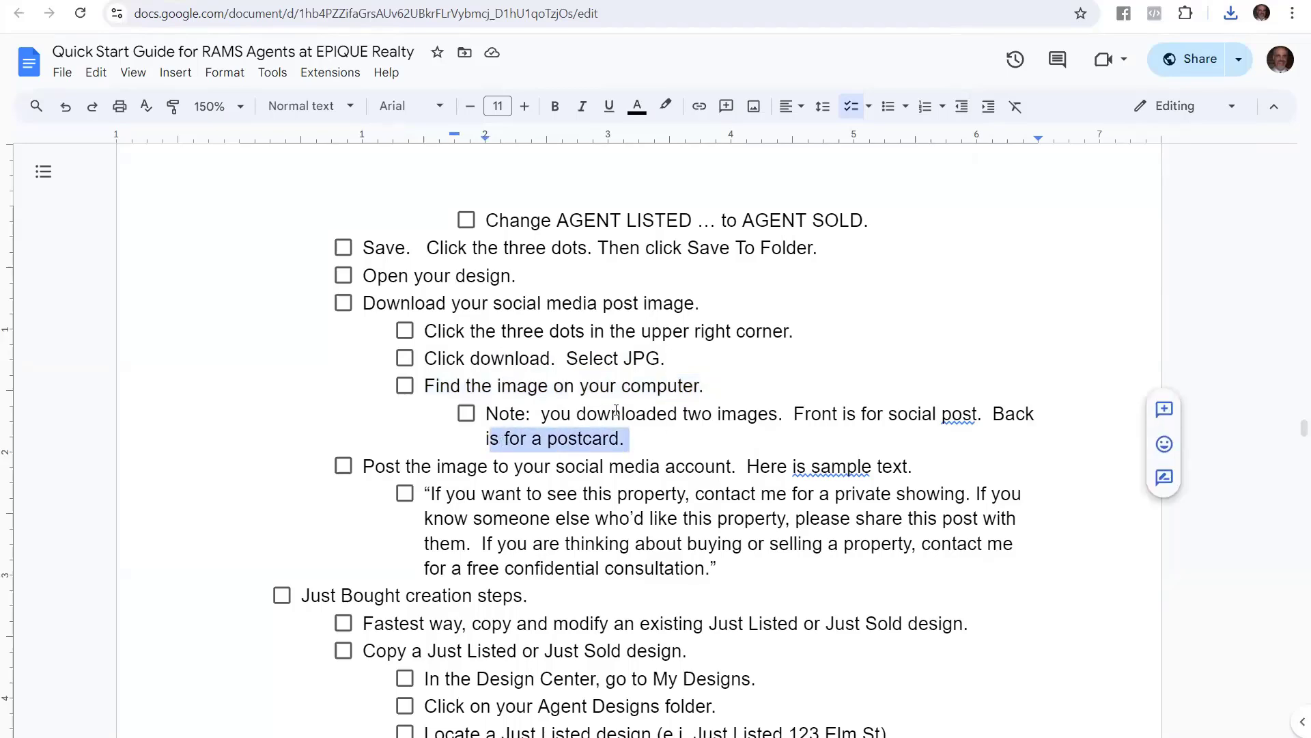
pyautogui.click(722, 414)
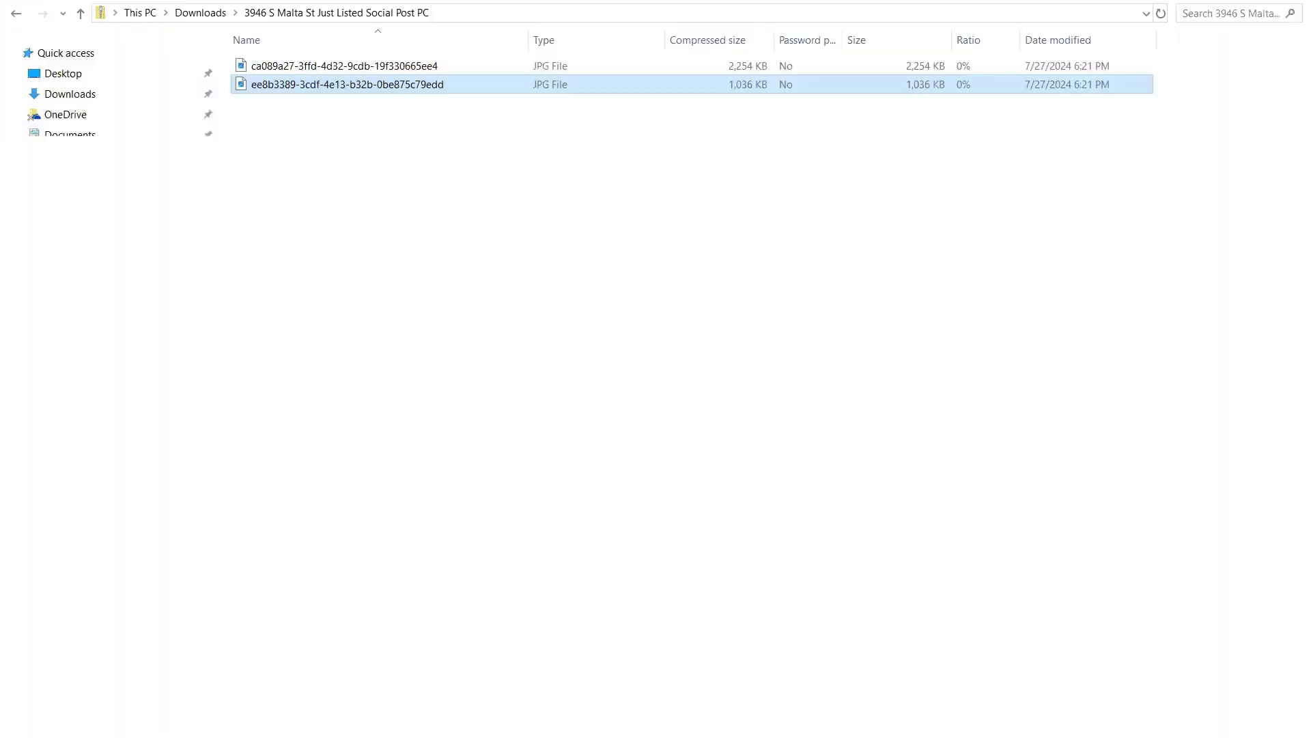
# Rename the downloaded image (1) zip to the Just Sold social post name and open its first JPG
pyautogui.click(81, 14)
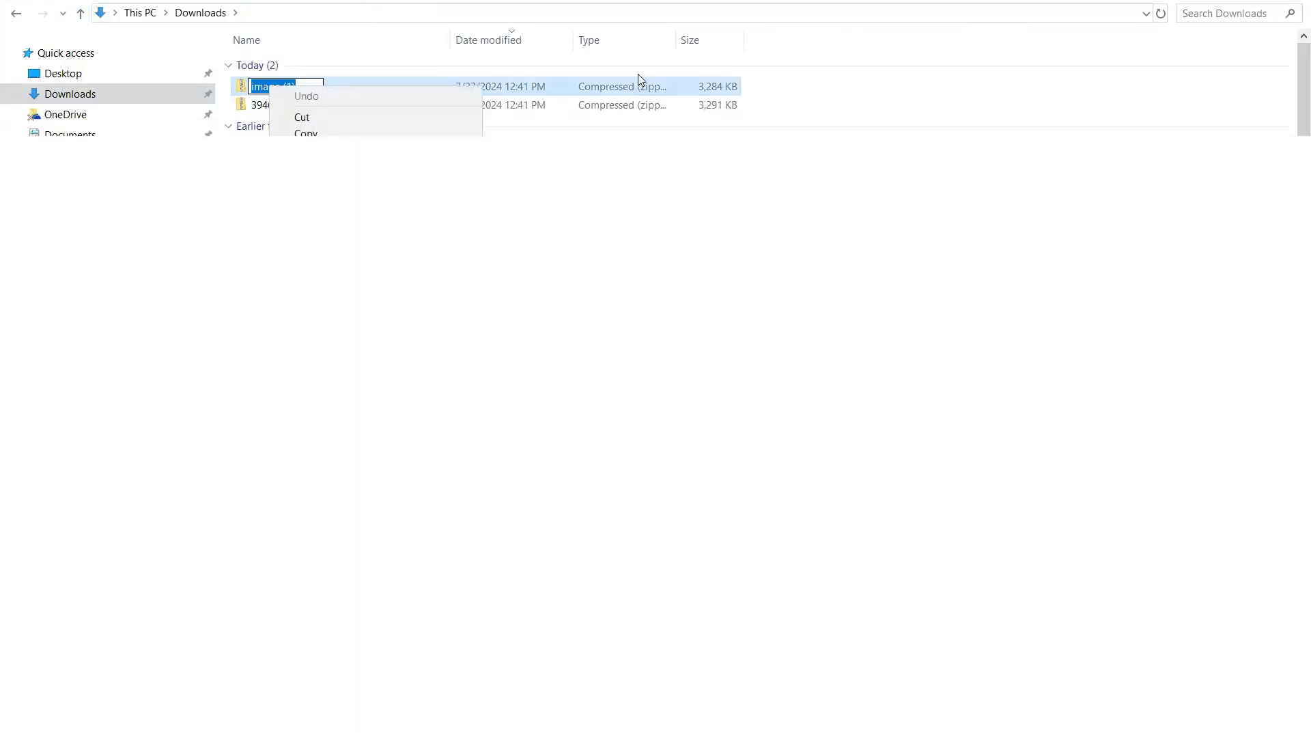
pyautogui.click(635, 105)
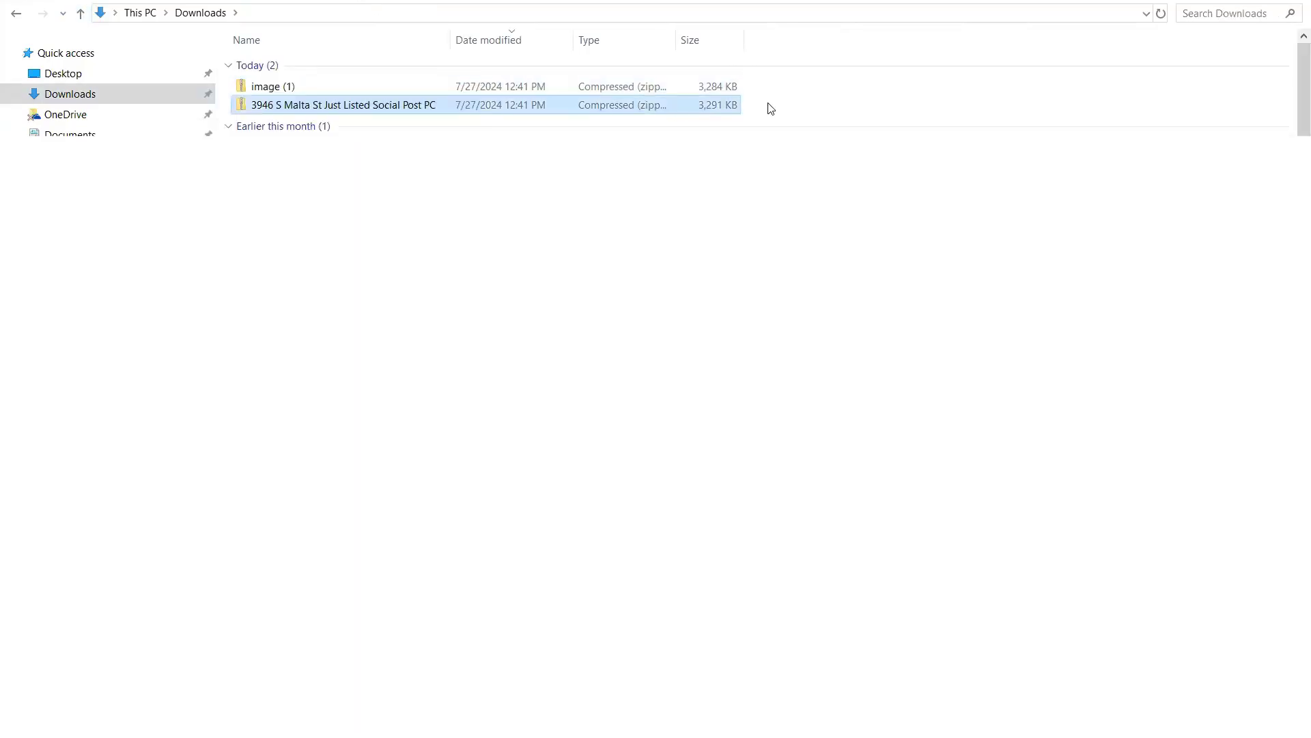
pyautogui.click(272, 90)
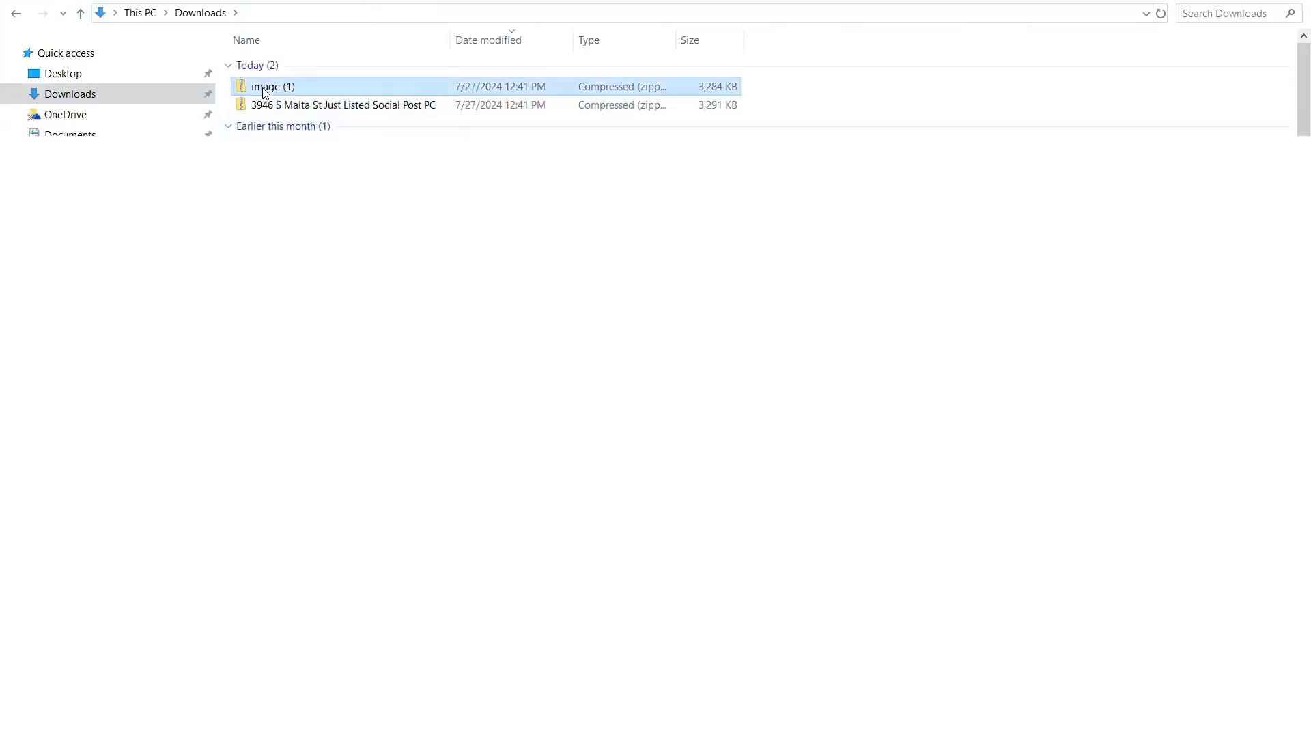
pyautogui.click(270, 87)
pyautogui.rightClick(270, 88)
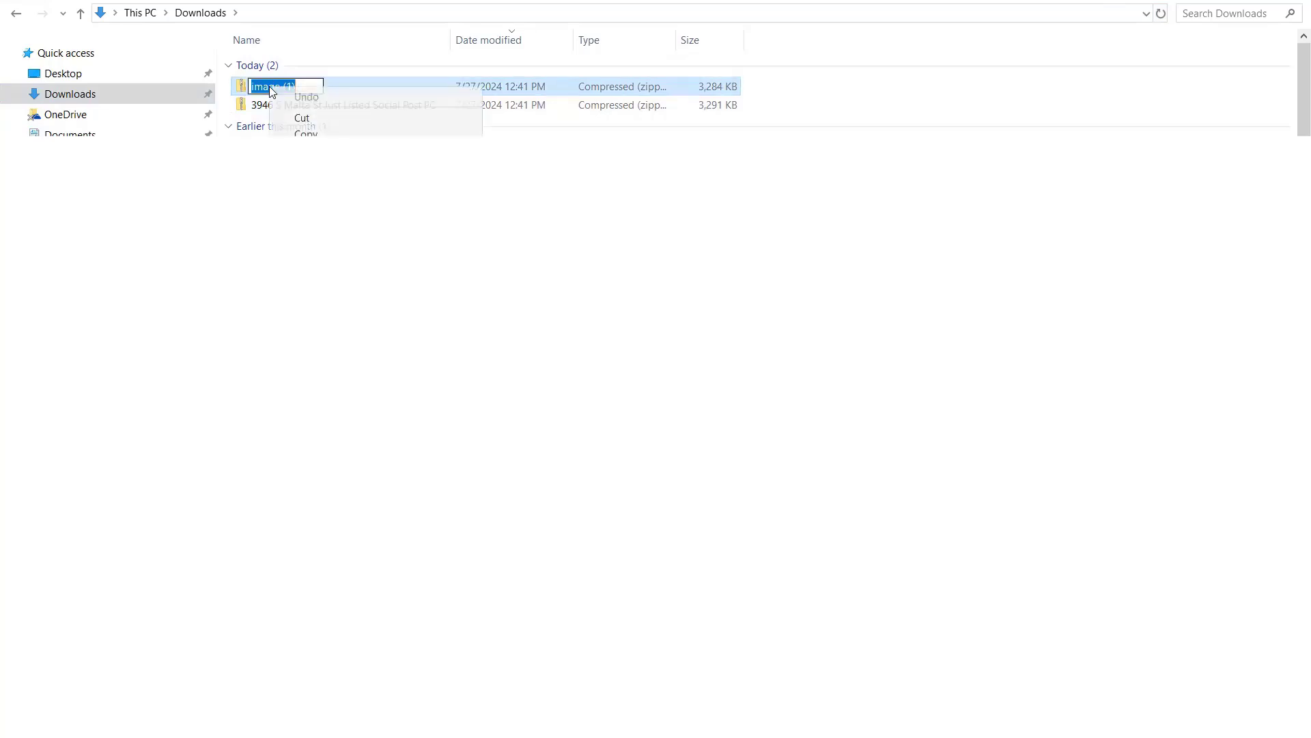
pyautogui.click(301, 149)
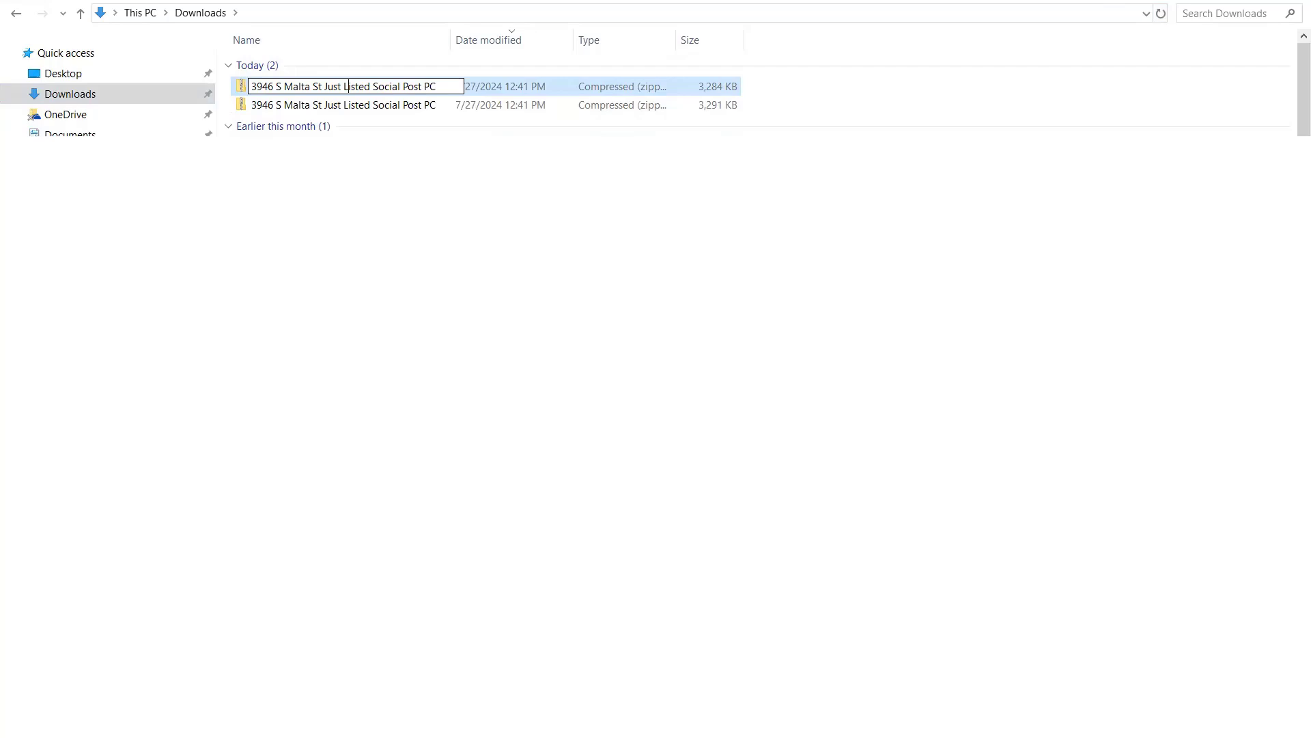
pyautogui.write('Sold')
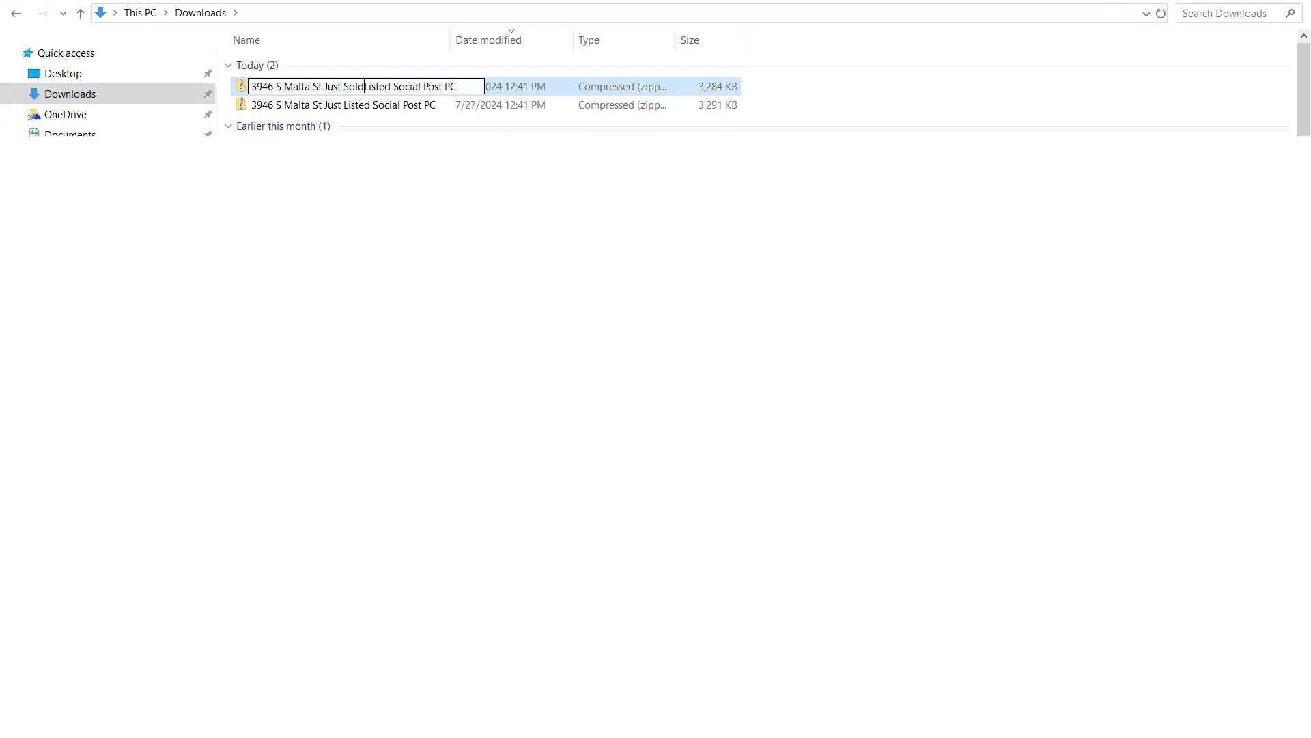
pyautogui.press('Delete')
pyautogui.press('Delete')
pyautogui.press('Delete')
pyautogui.press('Delete')
pyautogui.press('Delete')
pyautogui.press('Delete')
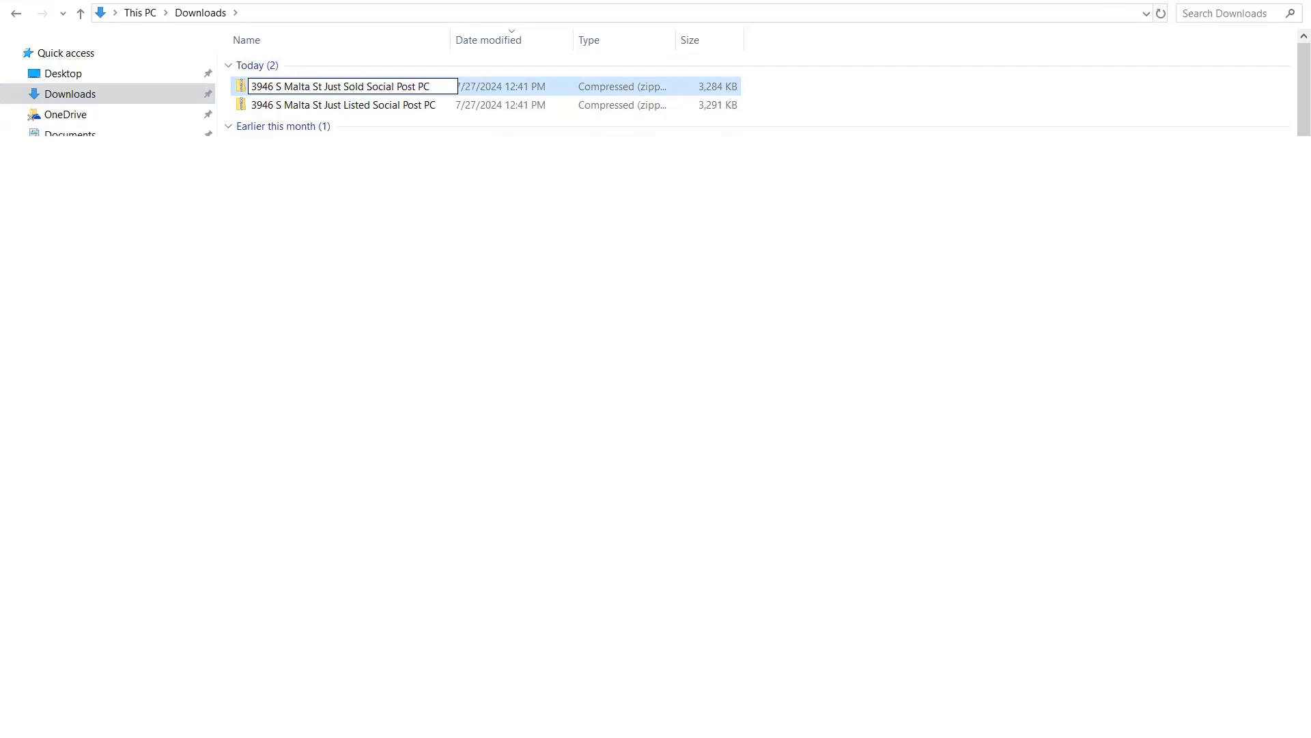
pyautogui.click(345, 106)
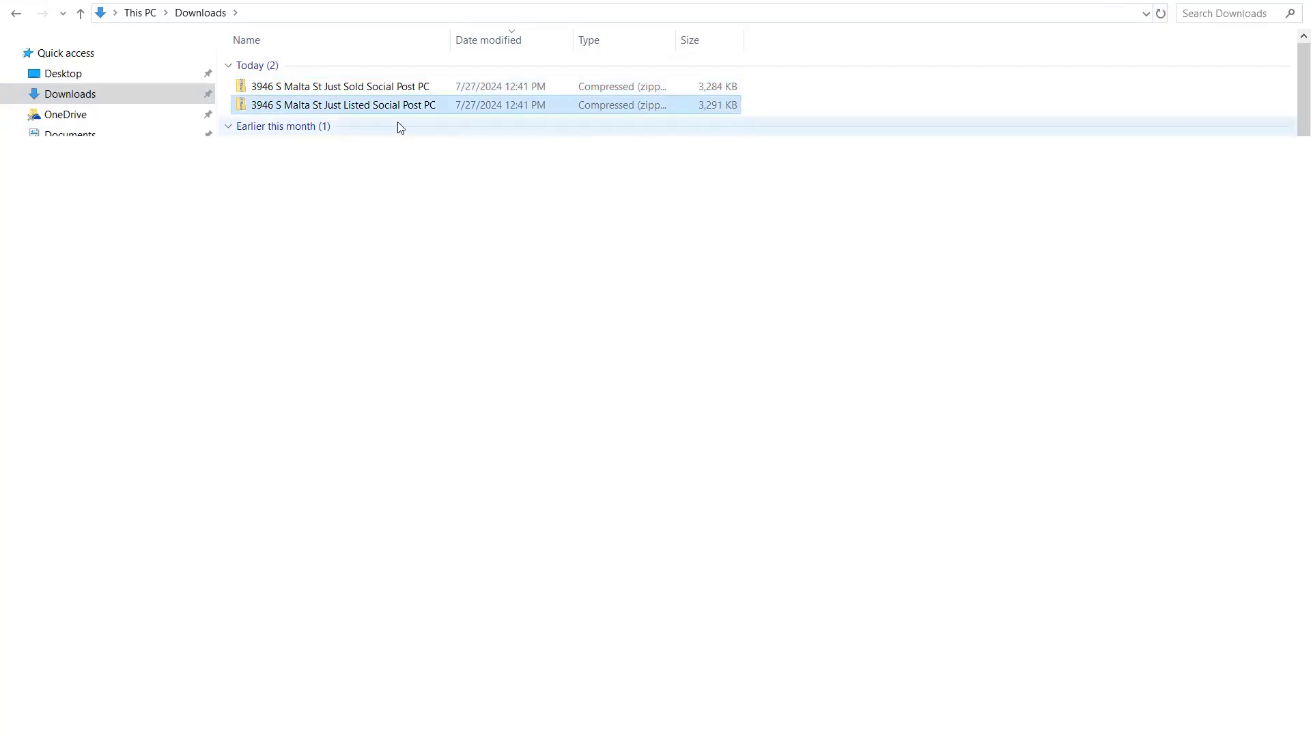
pyautogui.doubleClick(347, 88)
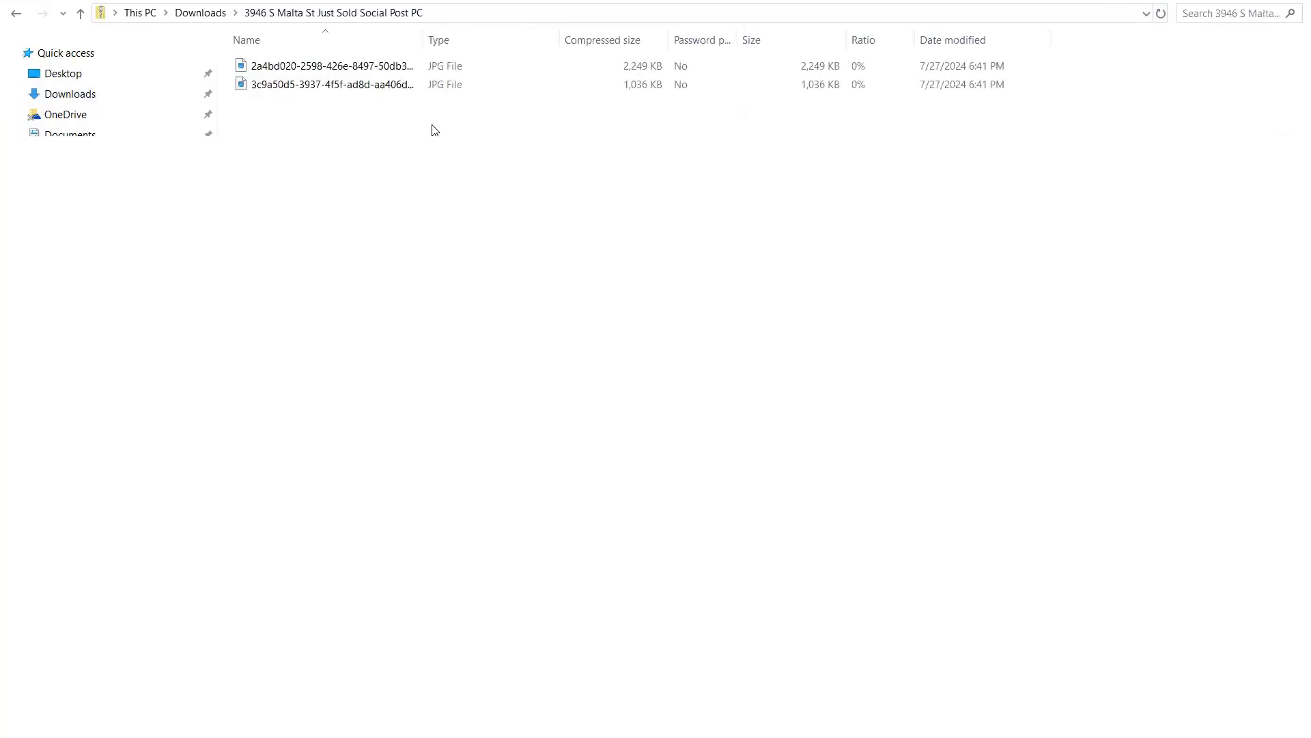
pyautogui.doubleClick(383, 77)
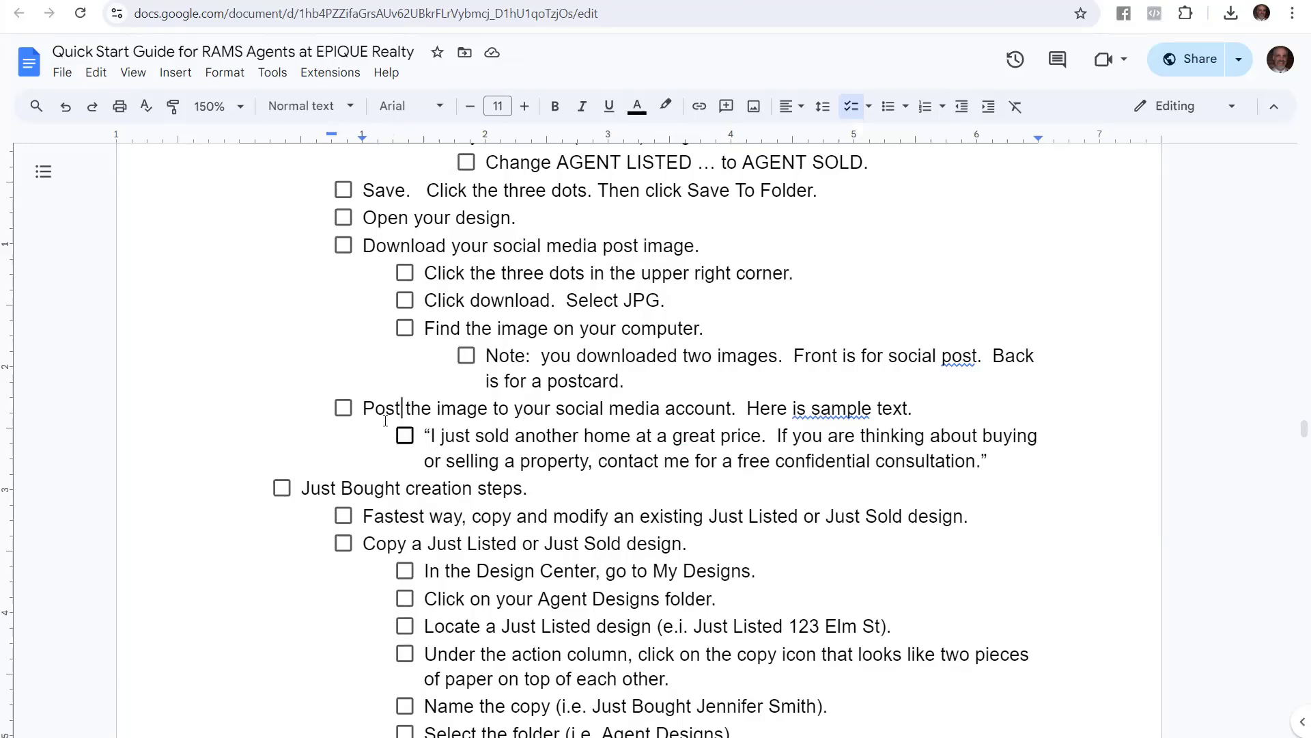
# Highlight the guide's post-the-image step and its sample text 'I just sold another home at a great price.'
pyautogui.moveTo(362, 405); pyautogui.dragTo(908, 409)
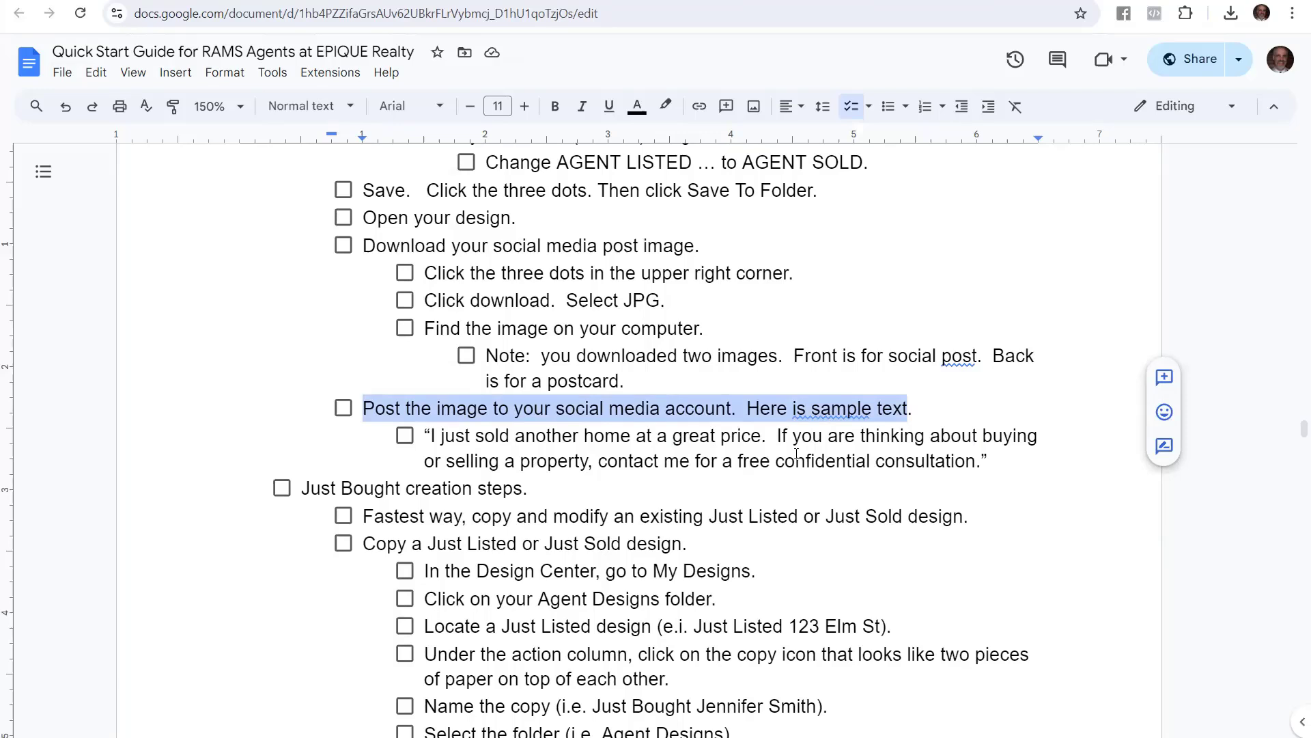
pyautogui.moveTo(991, 461); pyautogui.dragTo(416, 439)
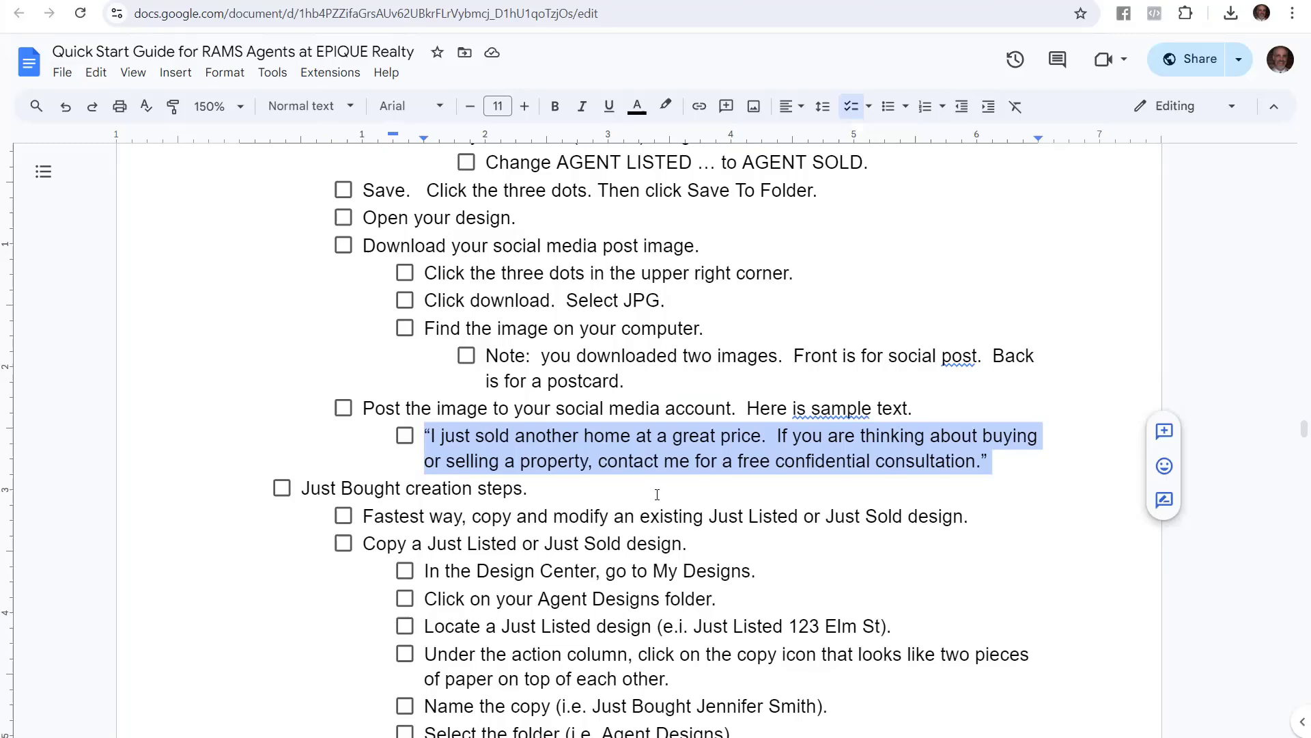
# Scroll the guide and highlight the Just Sold and Just Bought creation headings
pyautogui.scroll(14, 273, 434)
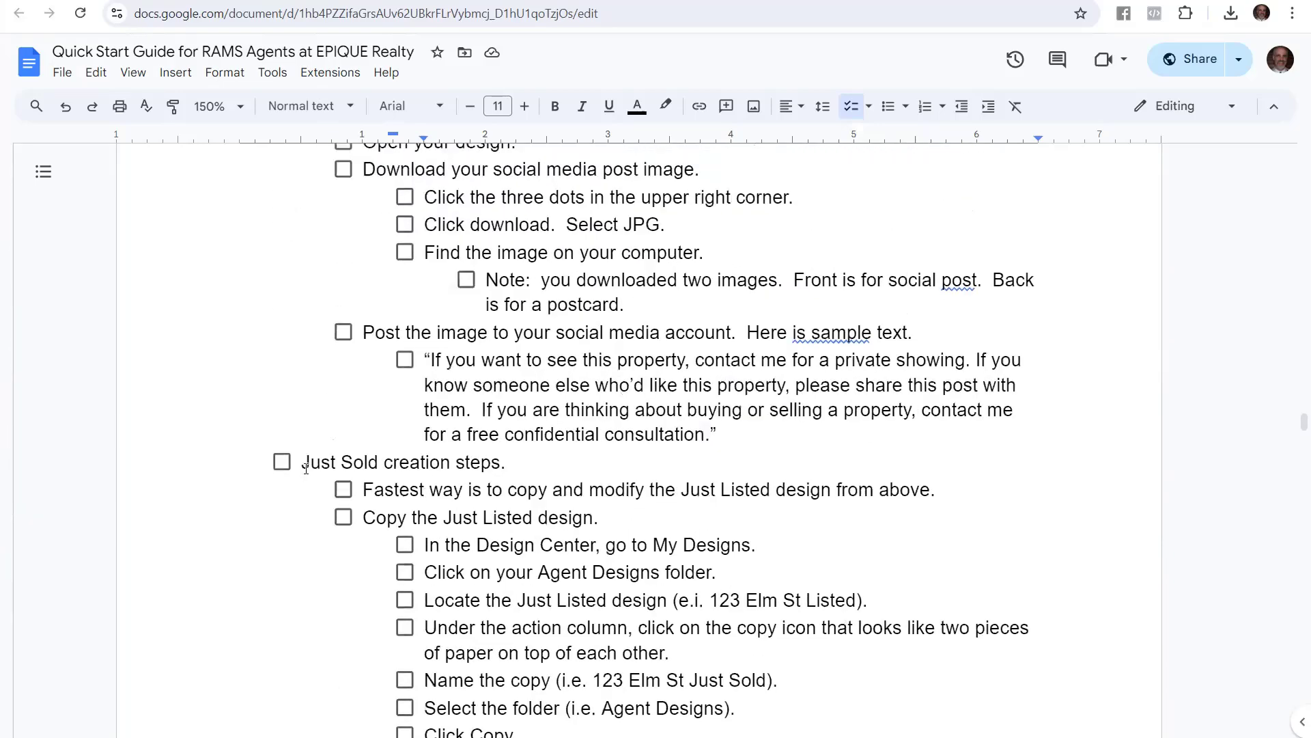
pyautogui.moveTo(305, 467); pyautogui.dragTo(508, 462)
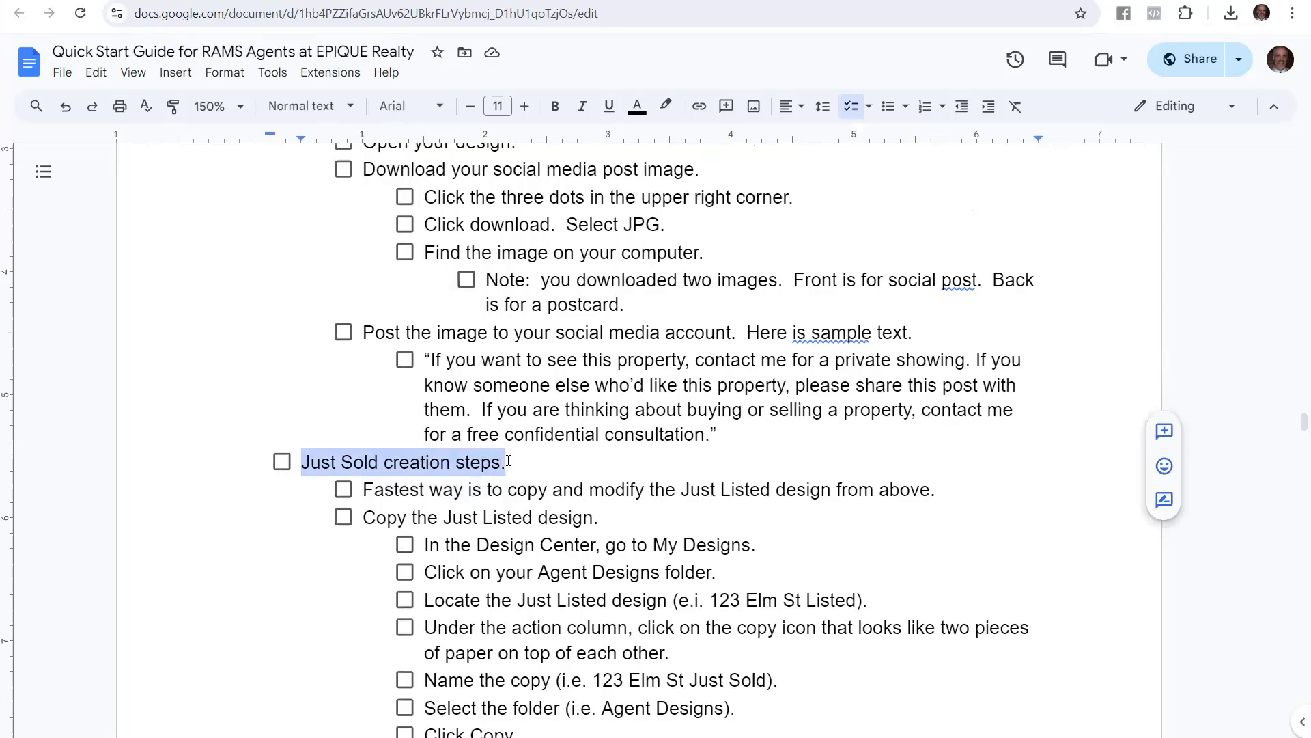
pyautogui.scroll(-14, 509, 462)
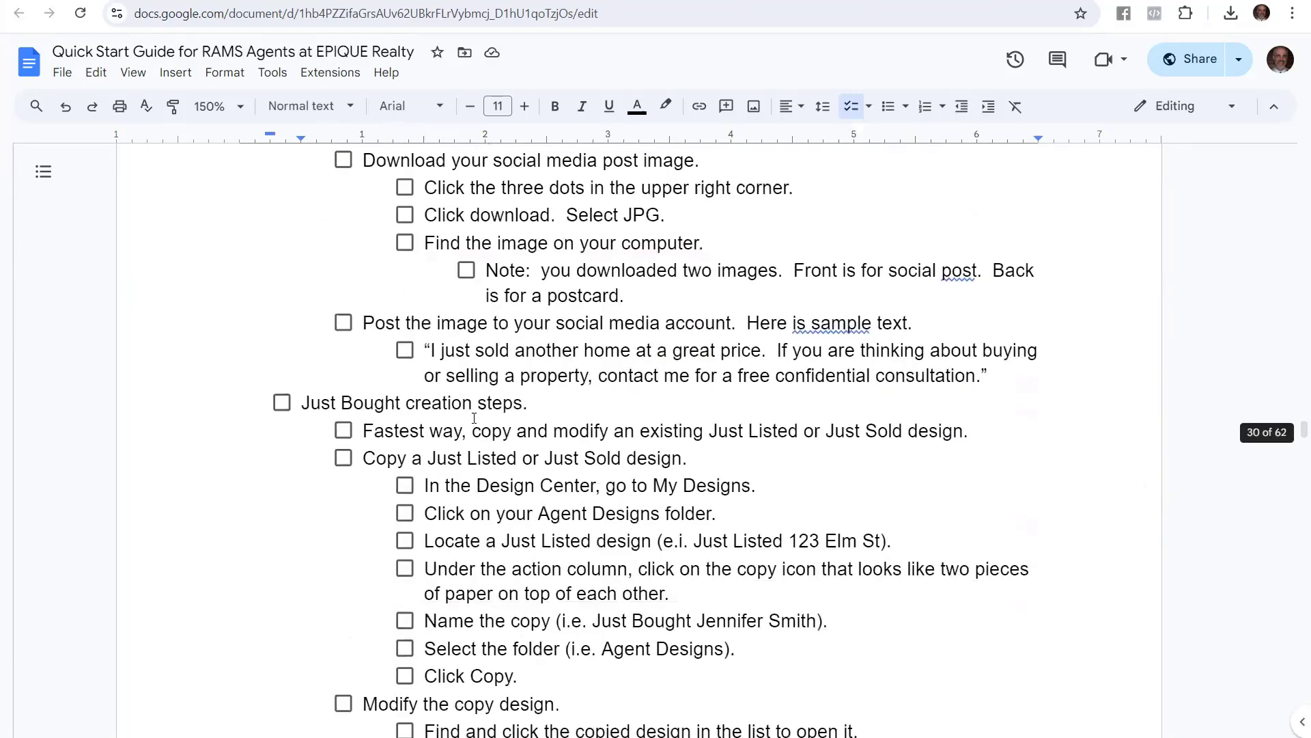
pyautogui.moveTo(309, 397); pyautogui.dragTo(526, 403)
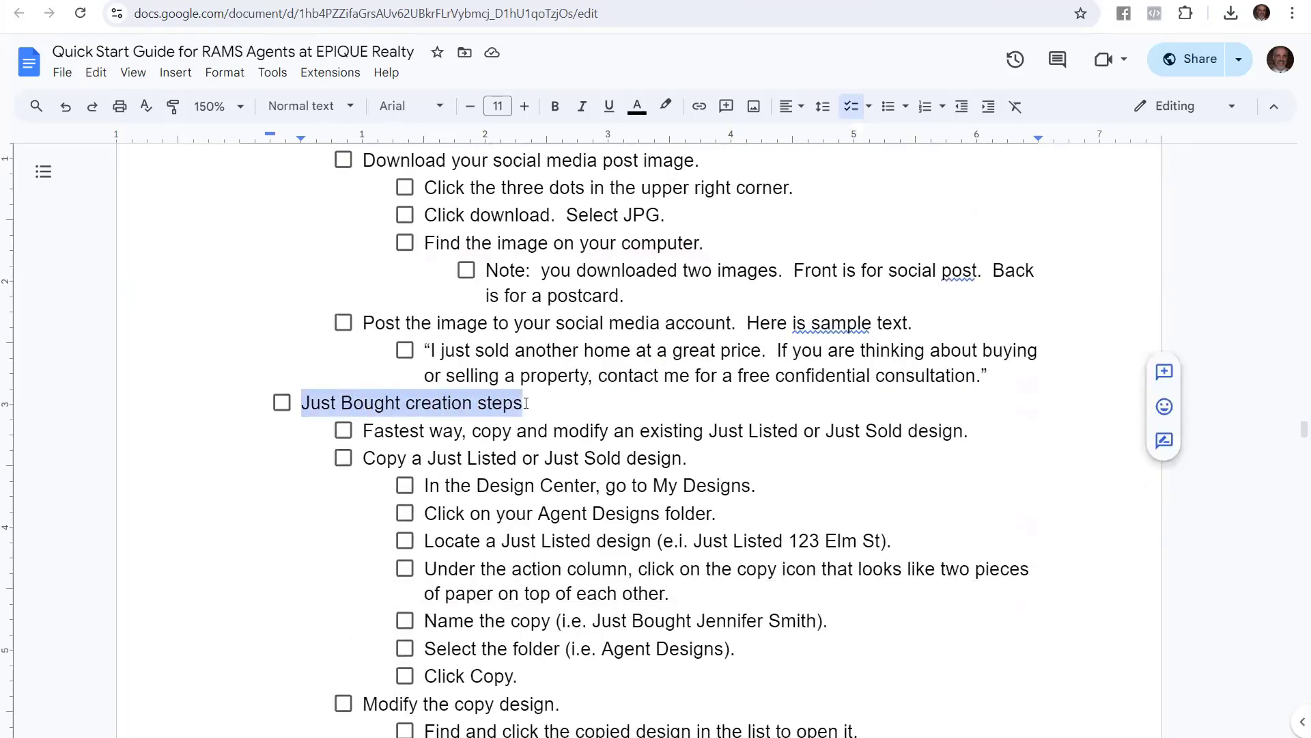
pyautogui.scroll(-3, 636, 535)
pyautogui.moveTo(303, 231); pyautogui.dragTo(537, 231)
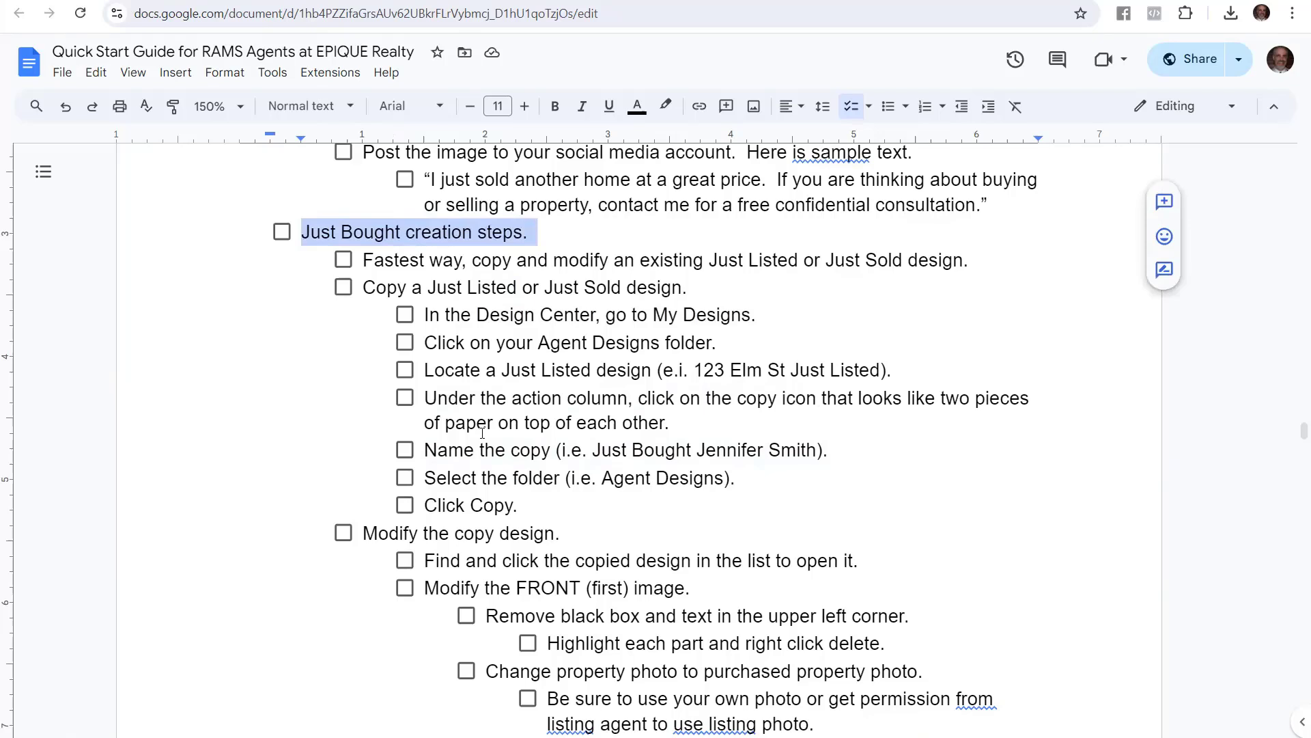
pyautogui.click(431, 260)
# Read the Fastest way, copy-existing-design and My Designs steps, then copy the Just Sold design
pyautogui.moveTo(362, 254); pyautogui.dragTo(971, 251)
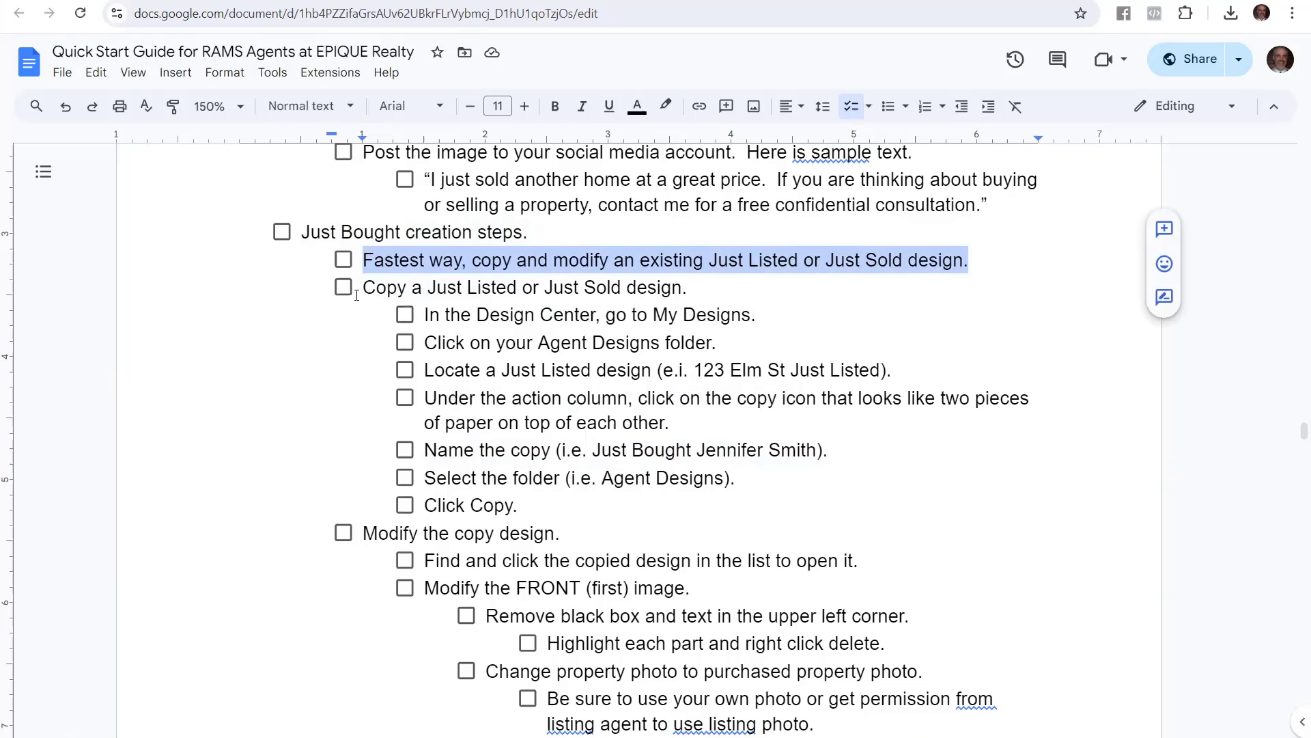
pyautogui.moveTo(362, 287); pyautogui.dragTo(681, 282)
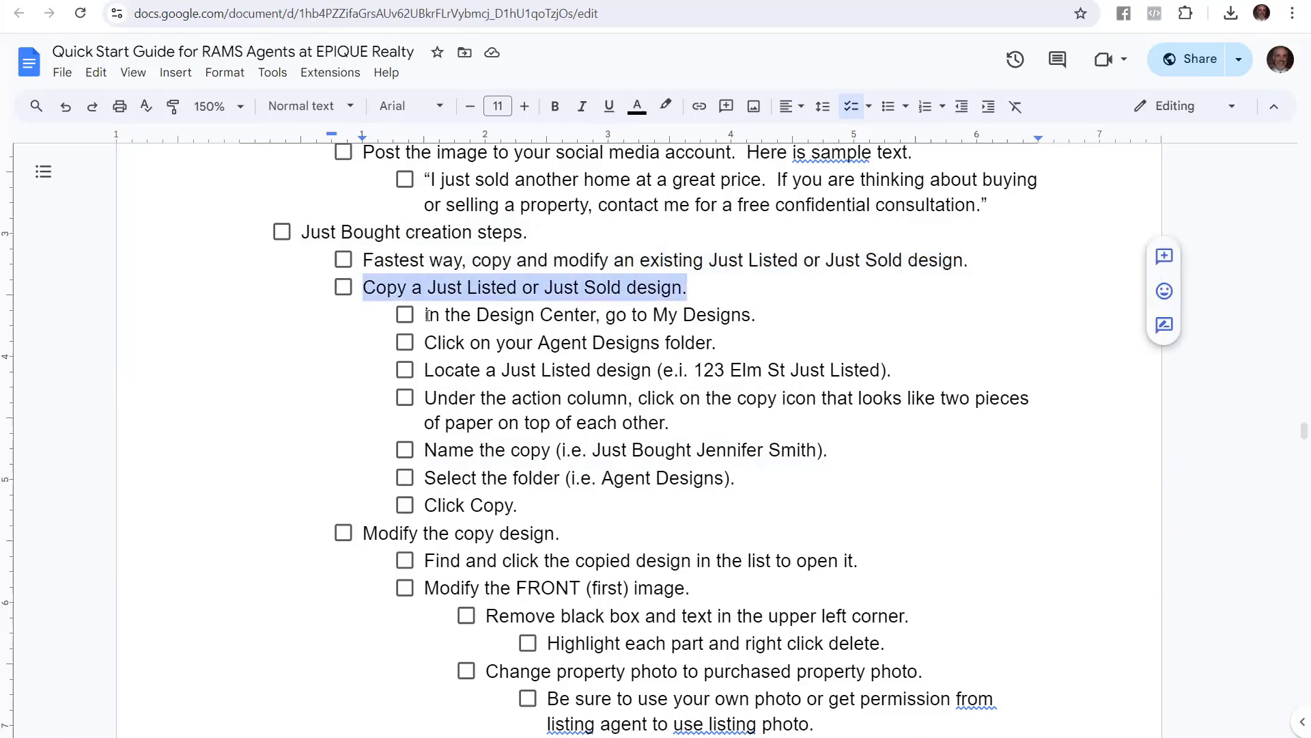
pyautogui.moveTo(428, 315); pyautogui.dragTo(757, 311)
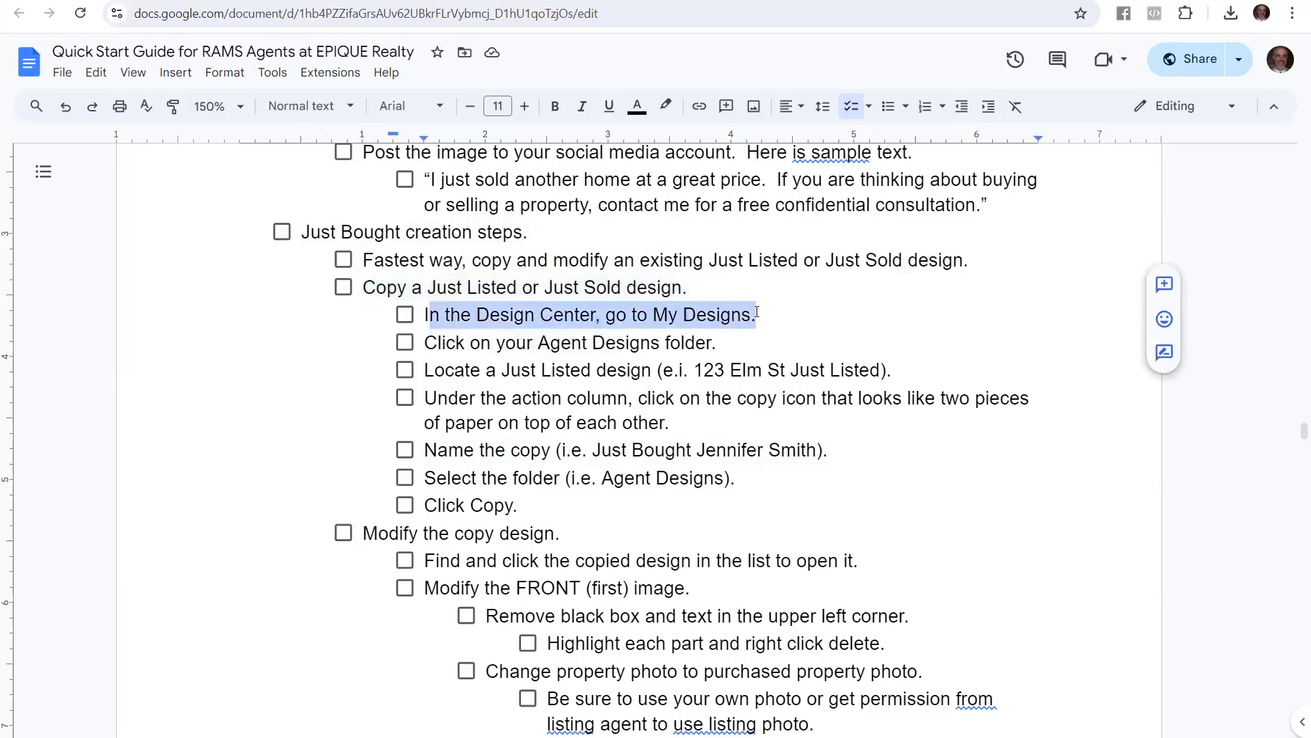
pyautogui.click(539, 335)
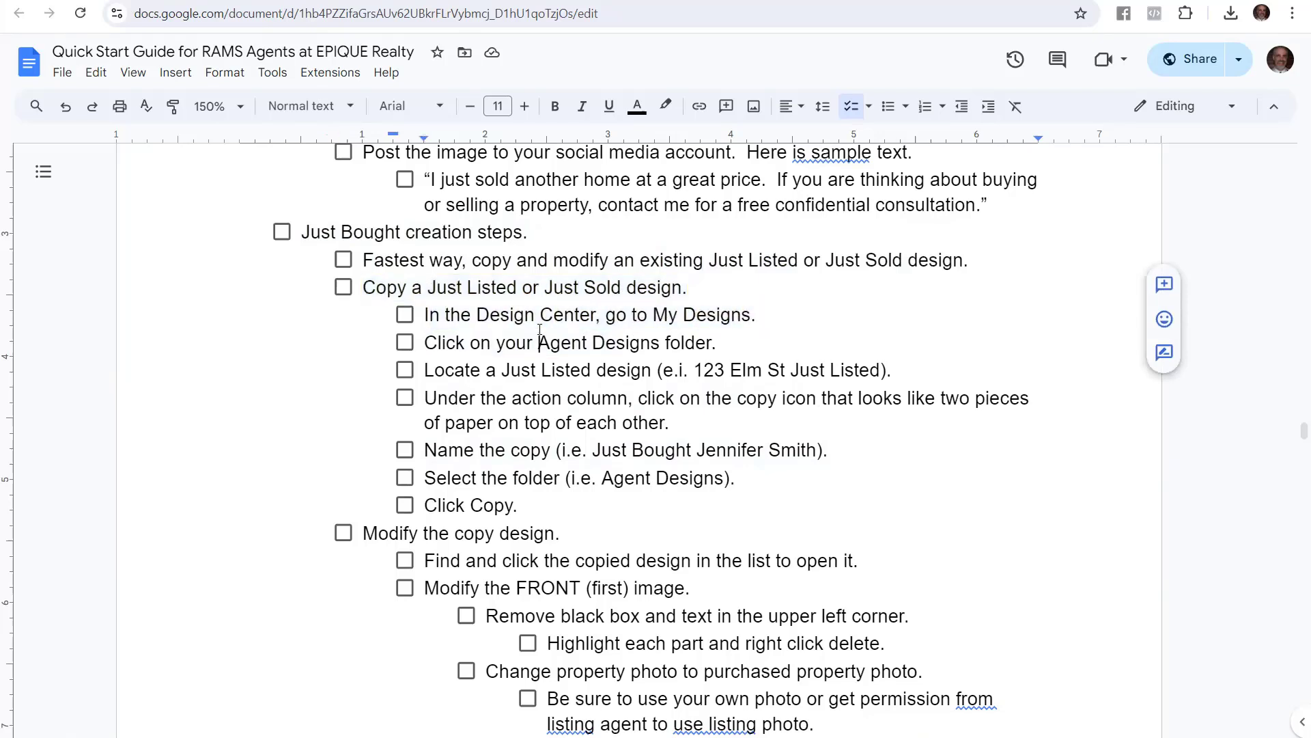
pyautogui.tripleClick(442, 317)
pyautogui.click(307, 2)
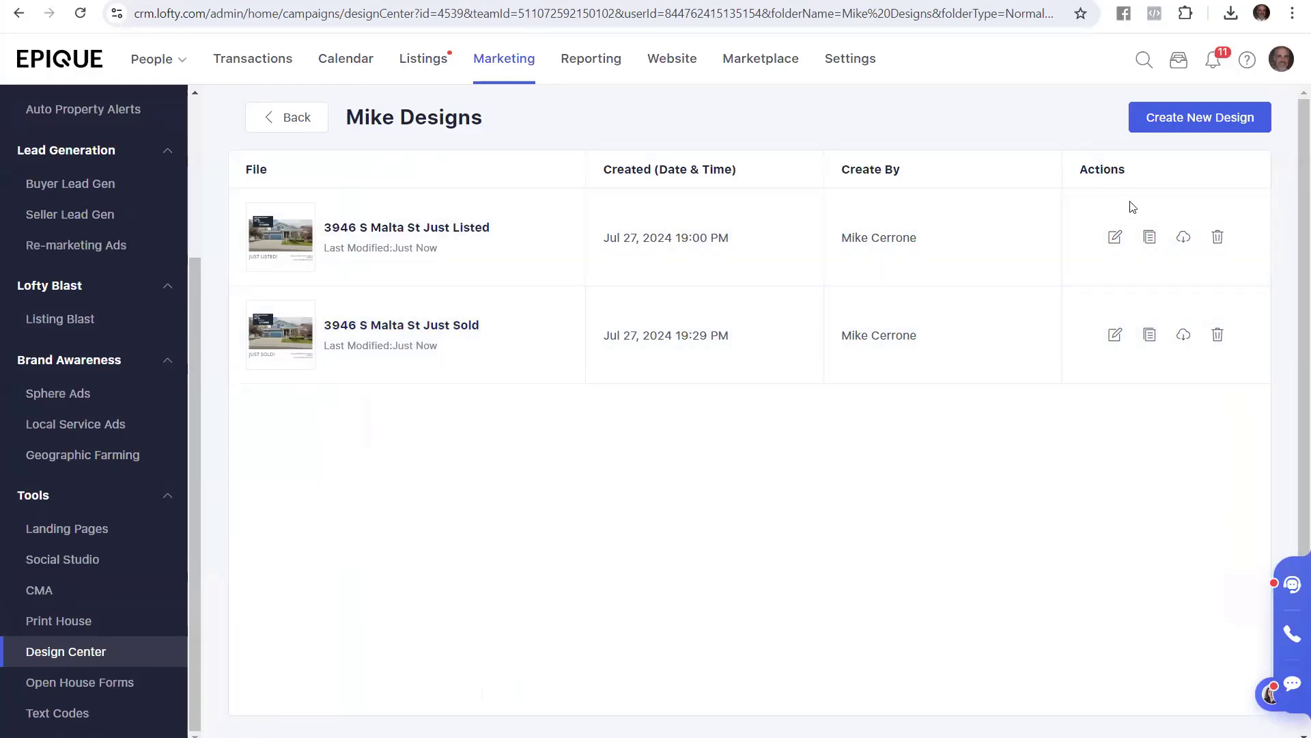
pyautogui.click(1150, 335)
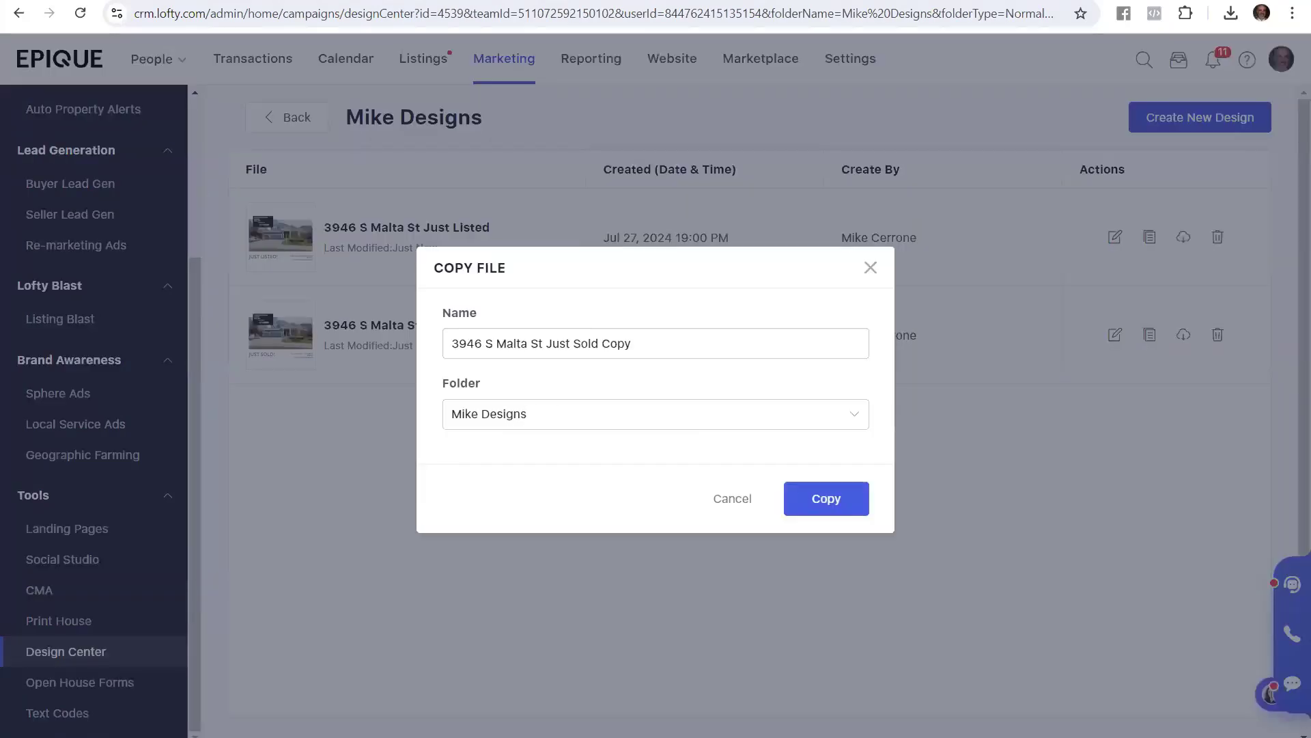
# Highlight the guide's Agent Designs folder, locate Just Listed design, and copy action steps
pyautogui.click(96, 1)
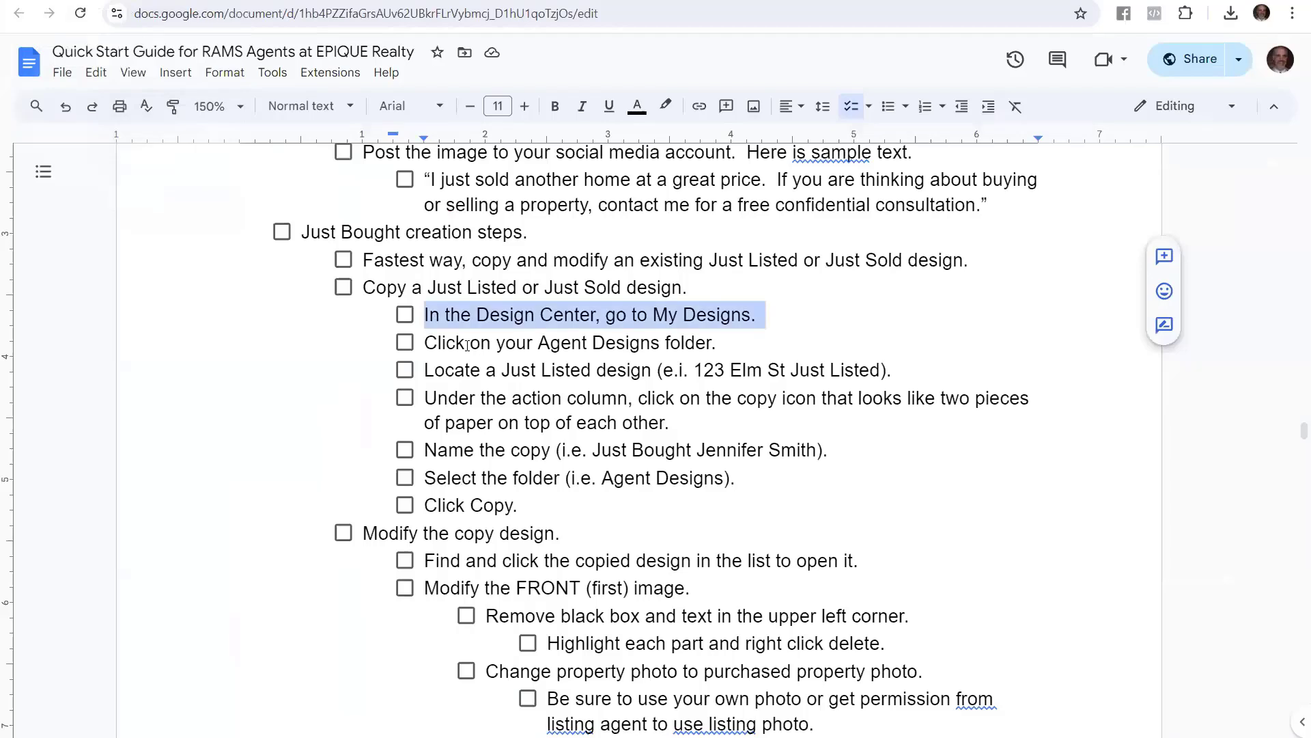
pyautogui.moveTo(729, 345); pyautogui.dragTo(413, 345)
pyautogui.moveTo(916, 380); pyautogui.dragTo(427, 381)
pyautogui.moveTo(671, 424); pyautogui.dragTo(418, 398)
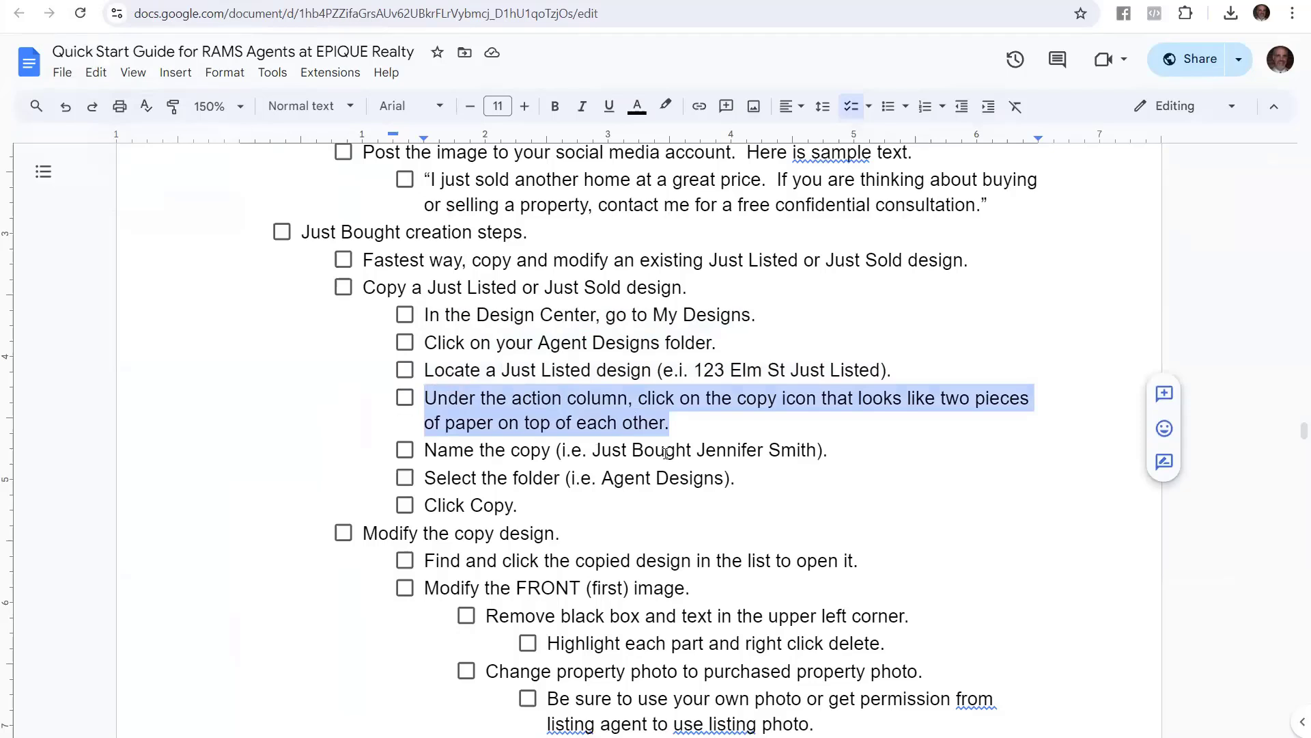
# Reword the naming example so the buyer's name comes before 'Just Bought'
pyautogui.moveTo(834, 452)
pyautogui.mouseDown()
pyautogui.moveTo(424, 449)
pyautogui.moveTo(830, 451)
pyautogui.mouseUp()
pyautogui.hotkey('ctrl', 'v')
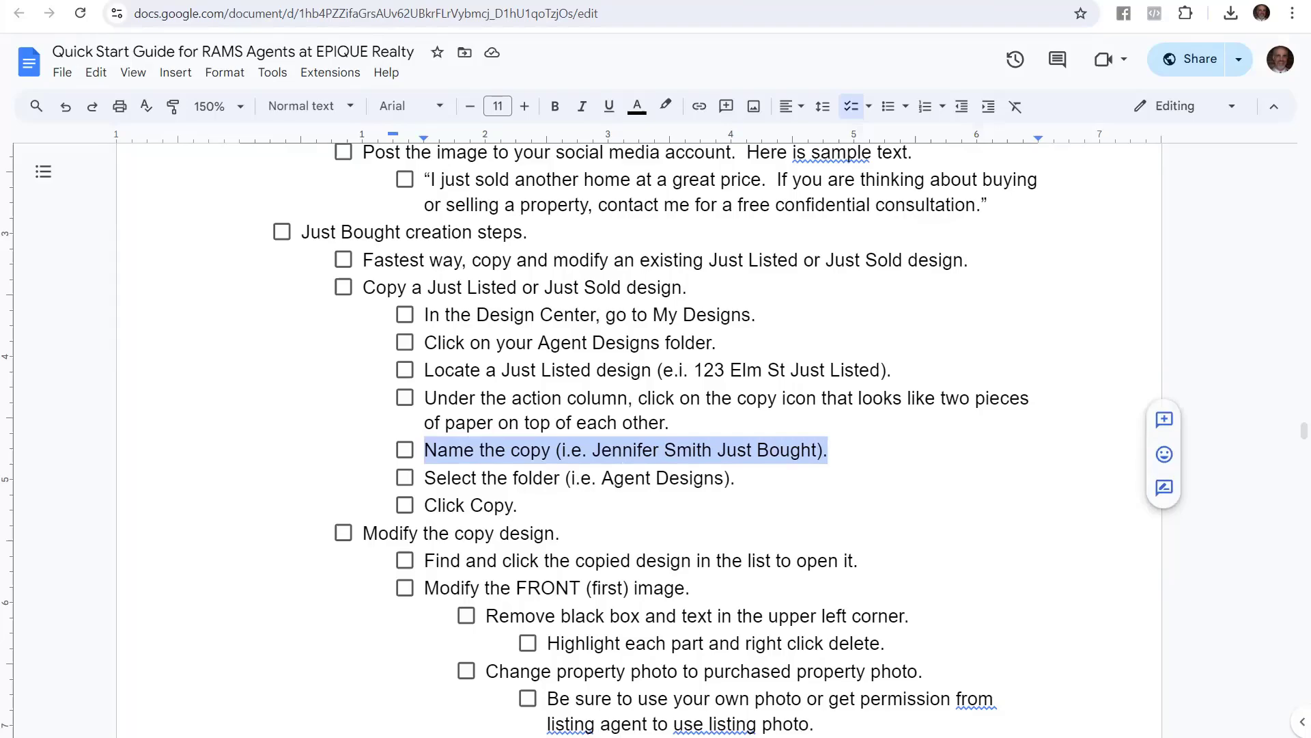
pyautogui.click(273, 0)
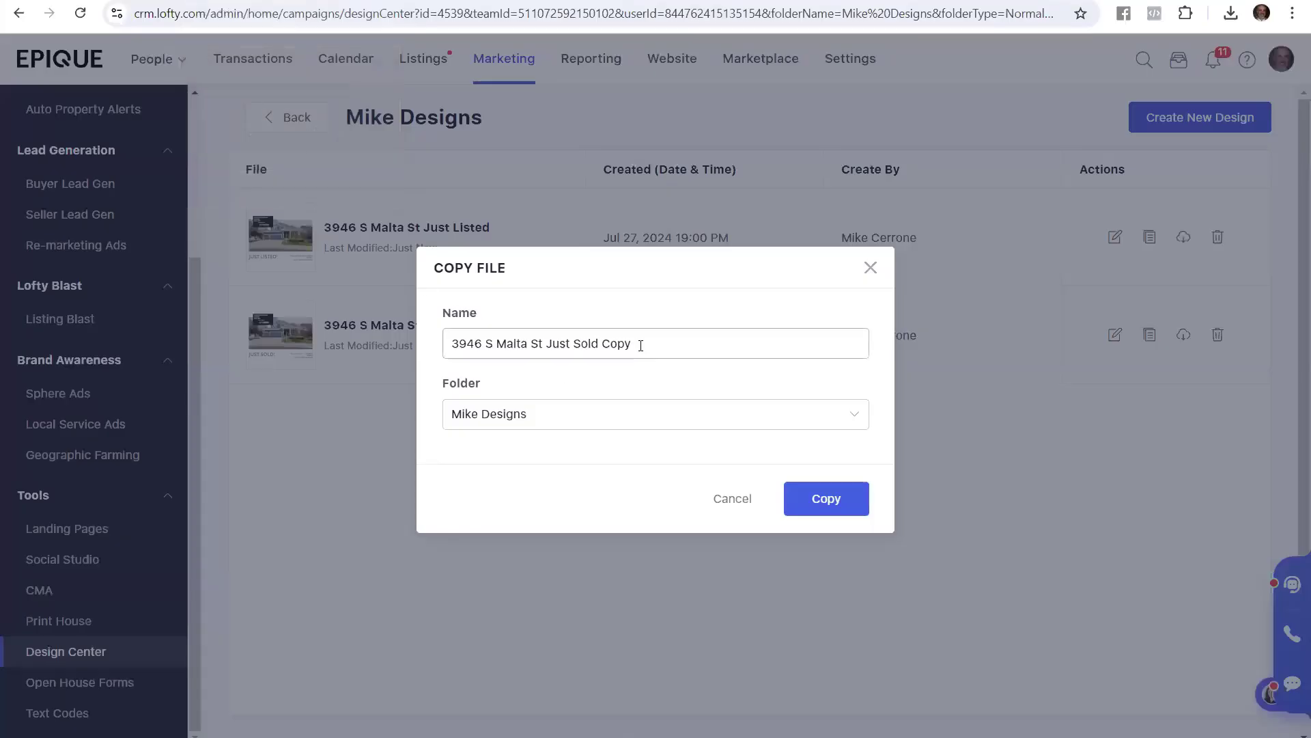
# Replace the suggested copy name with the buyer's full name followed by 'Just Bought'
pyautogui.moveTo(641, 346); pyautogui.dragTo(398, 359)
pyautogui.press('BackSpace')
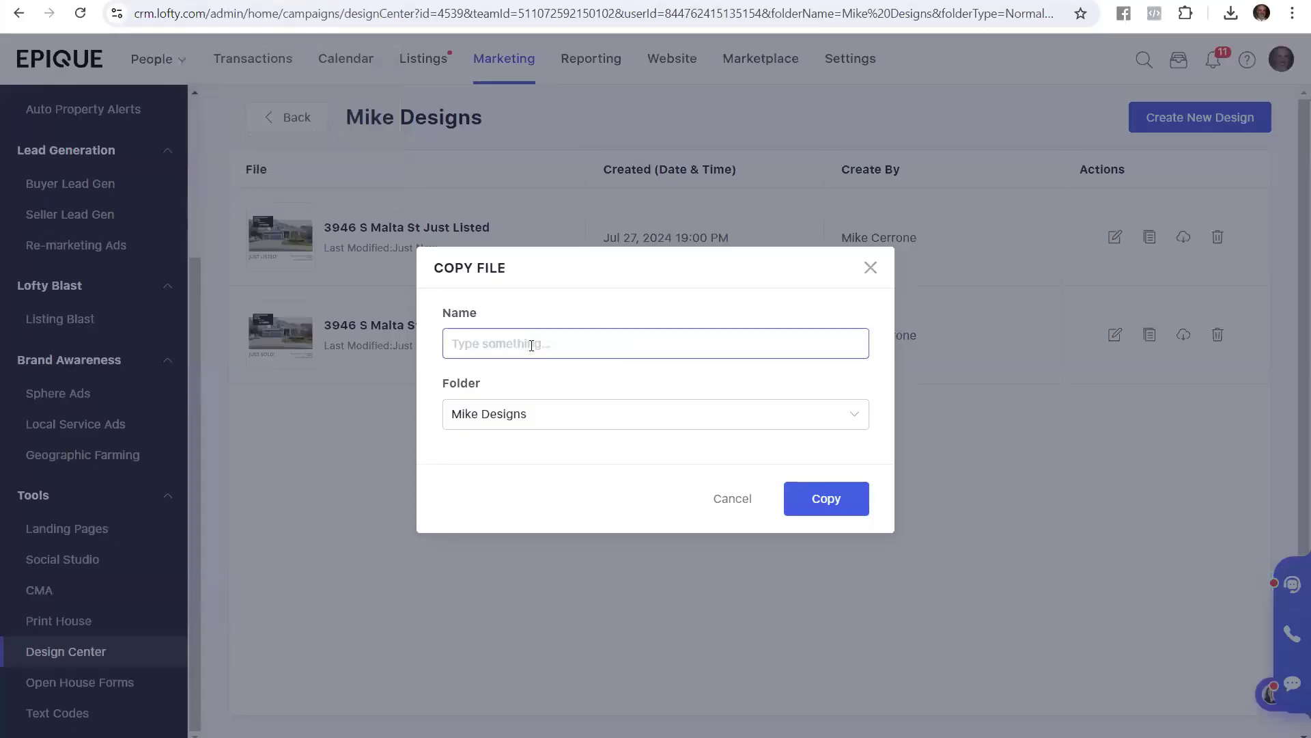
pyautogui.click(531, 391)
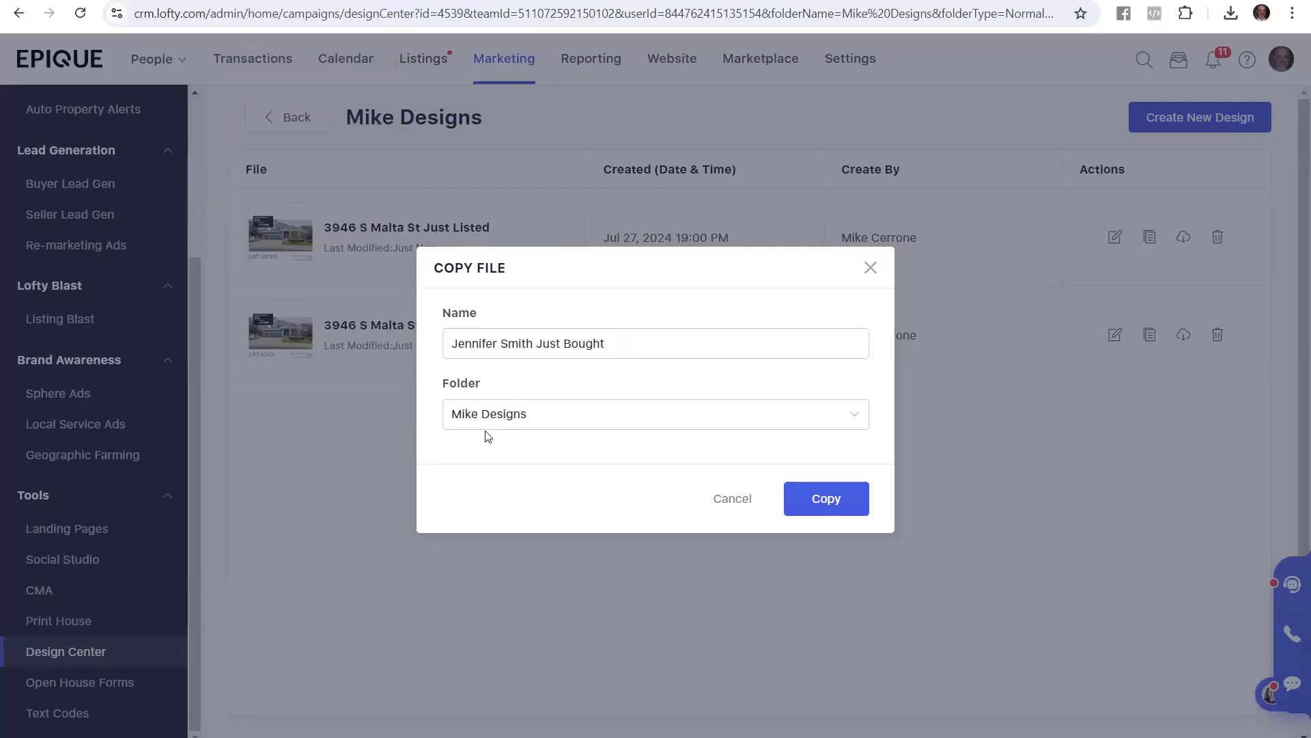
# Check the guide's folder and Click Copy steps, then create the renamed copy
pyautogui.hotkey('alt', 'Tab')
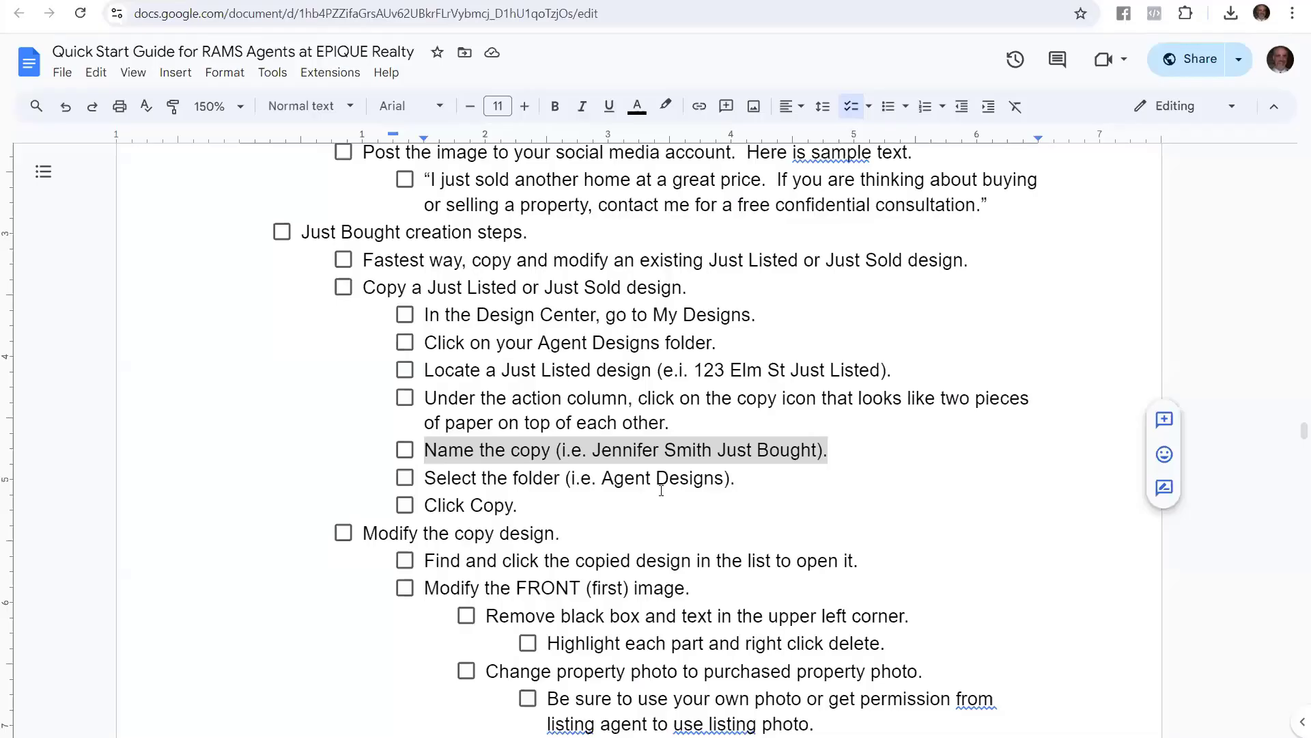
pyautogui.moveTo(736, 478); pyautogui.dragTo(413, 481)
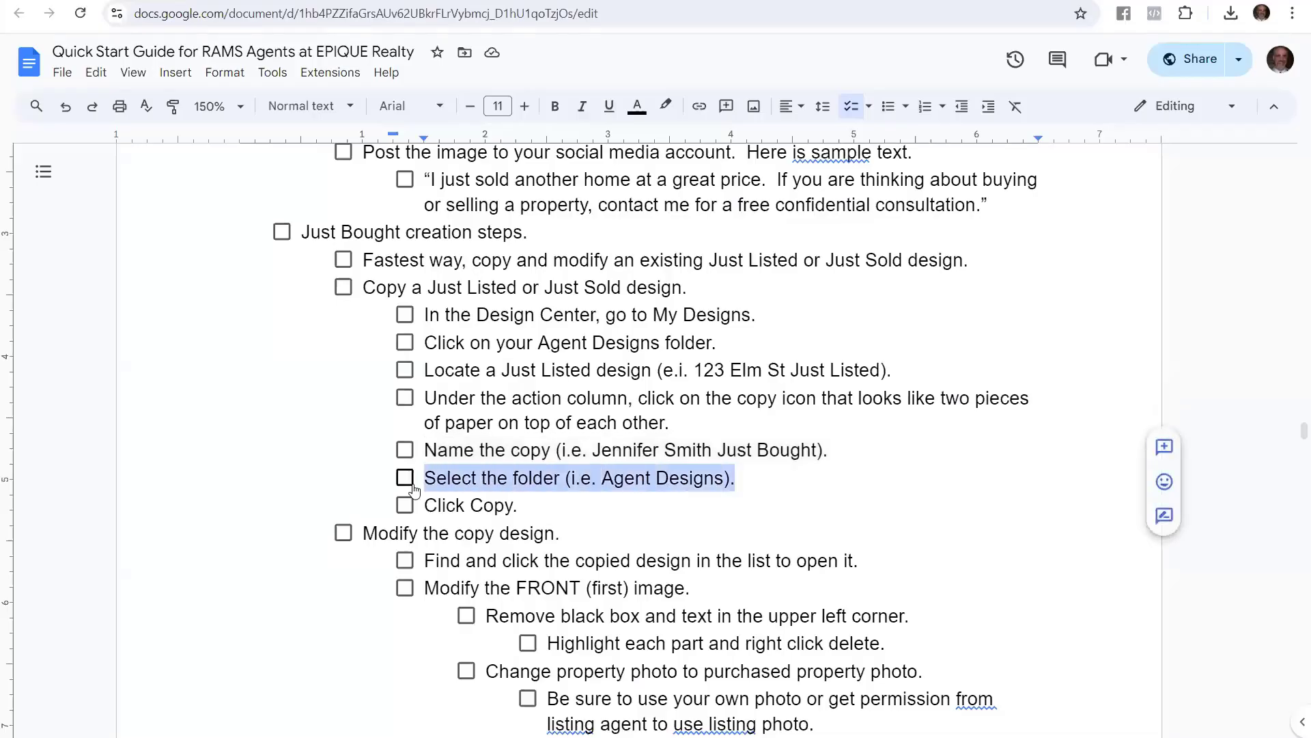
pyautogui.moveTo(519, 506); pyautogui.dragTo(409, 519)
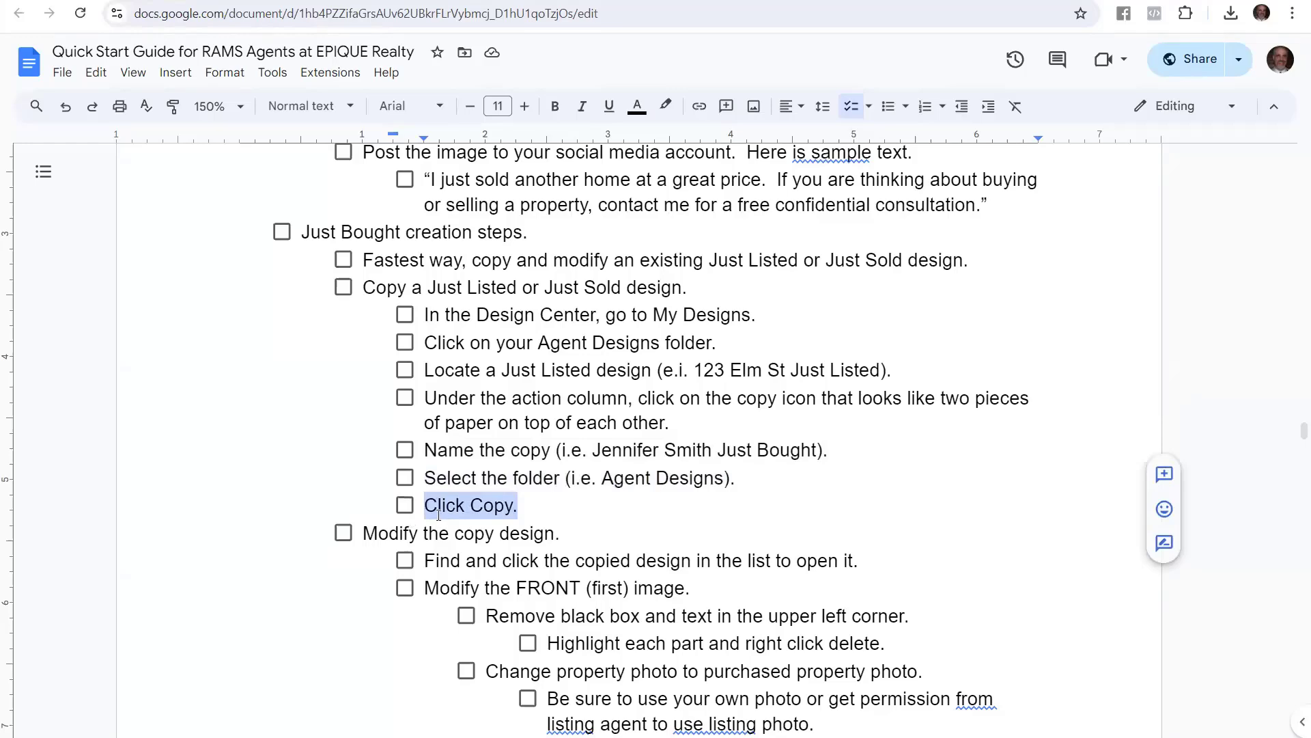
pyautogui.hotkey('alt', 'Tab')
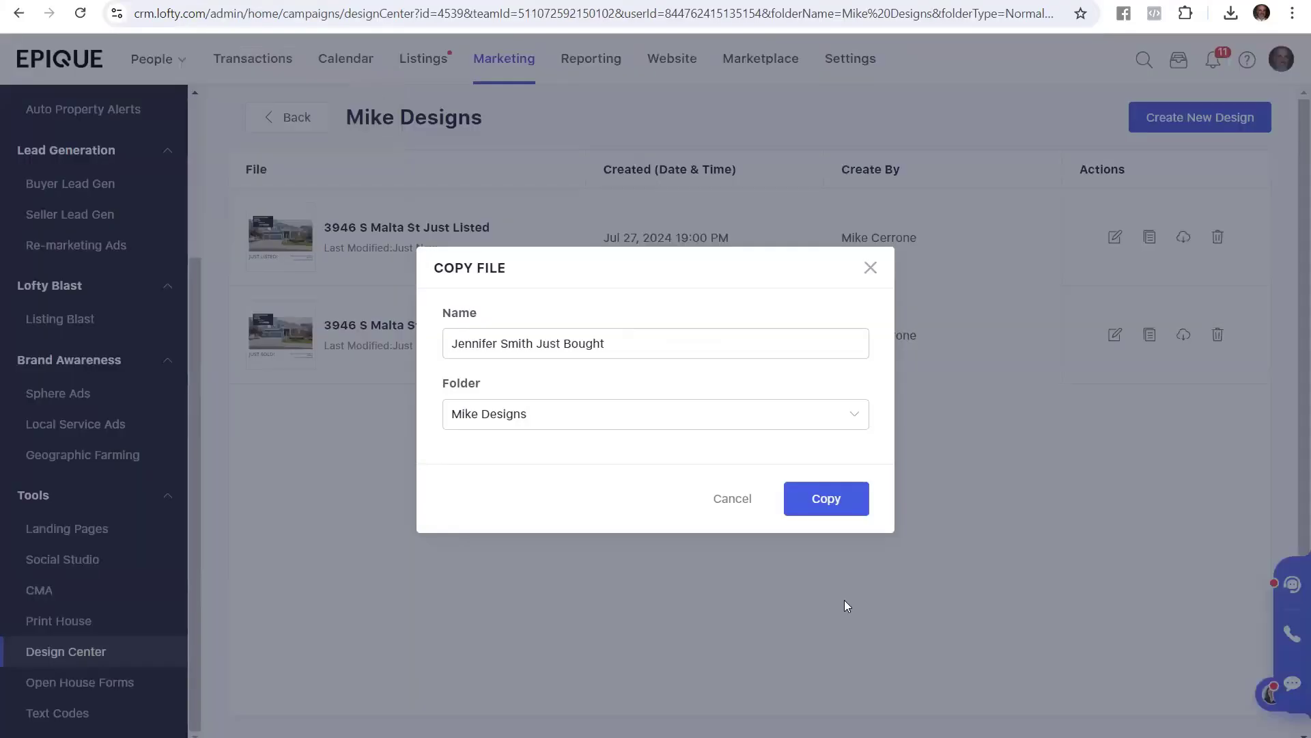
pyautogui.click(844, 502)
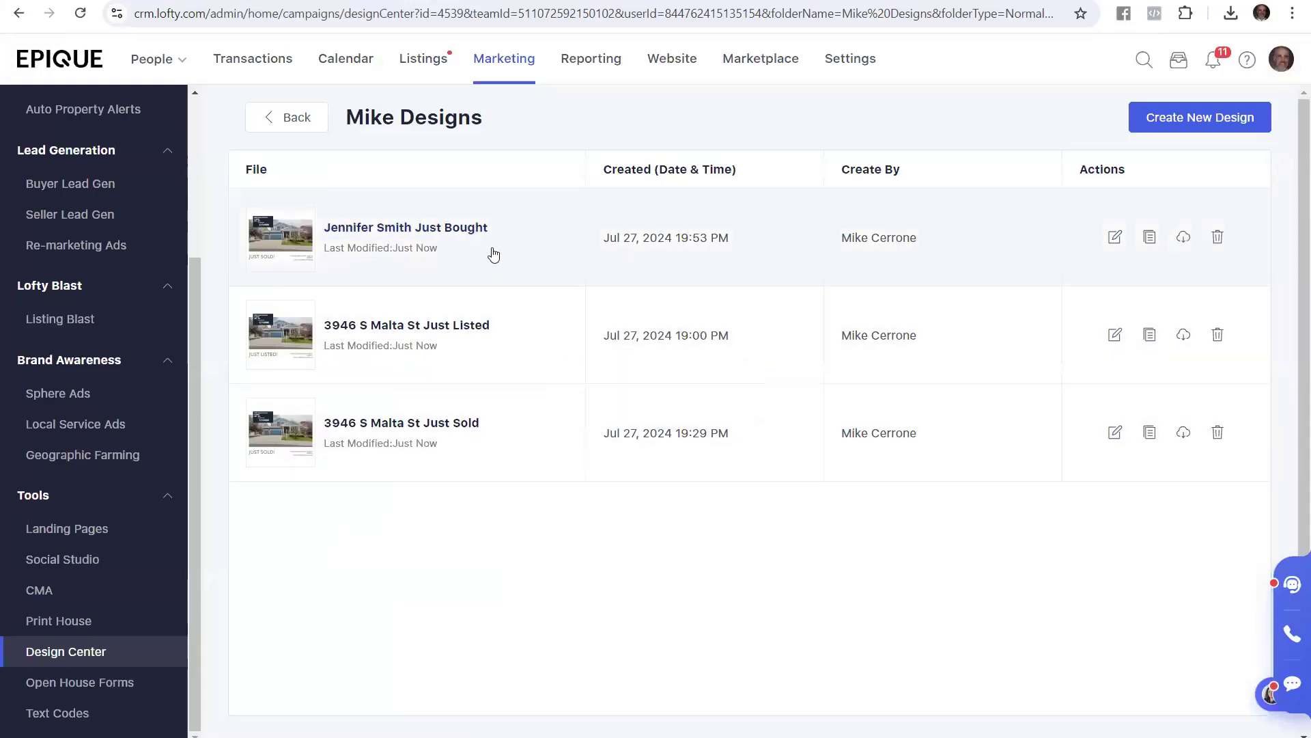
# Highlight the modify and open-copied-design steps, then open the new Just Bought design
pyautogui.hotkey('alt', 'Tab')
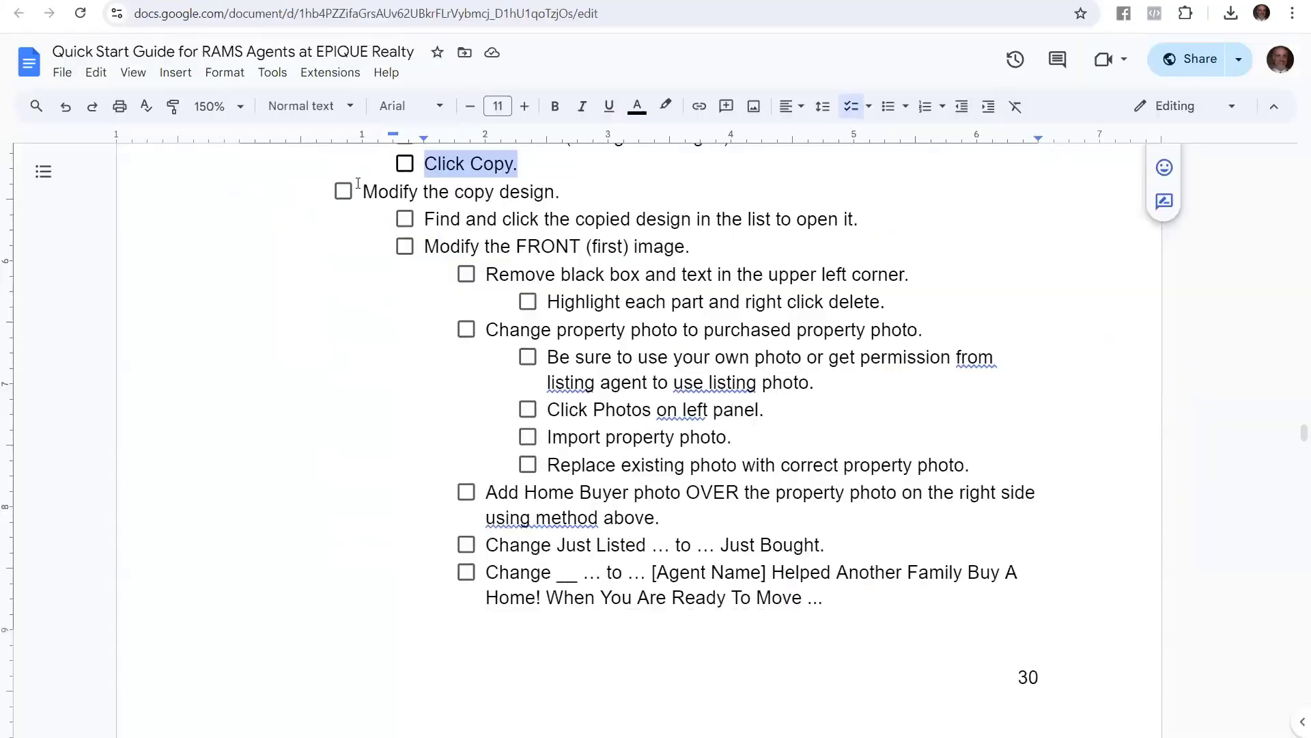
pyautogui.moveTo(362, 191); pyautogui.dragTo(559, 193)
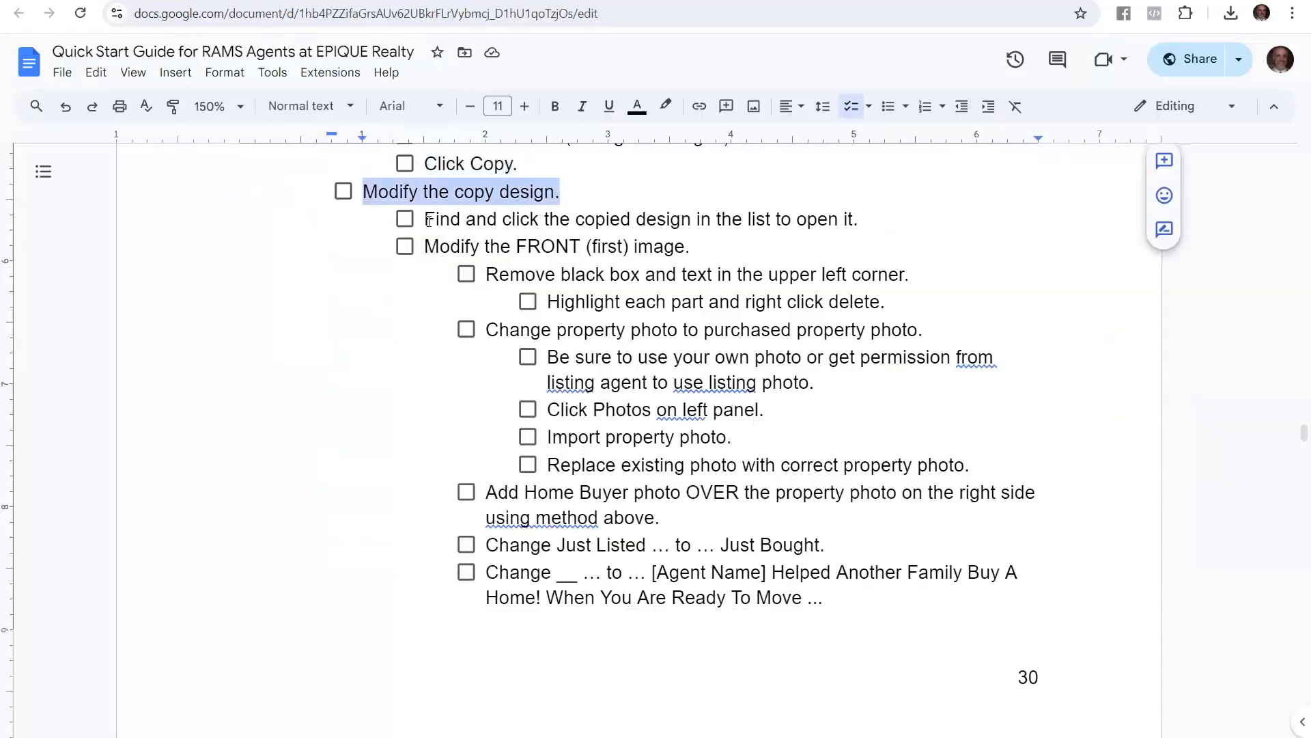
pyautogui.moveTo(425, 218); pyautogui.dragTo(867, 219)
pyautogui.hotkey('alt', 'Tab')
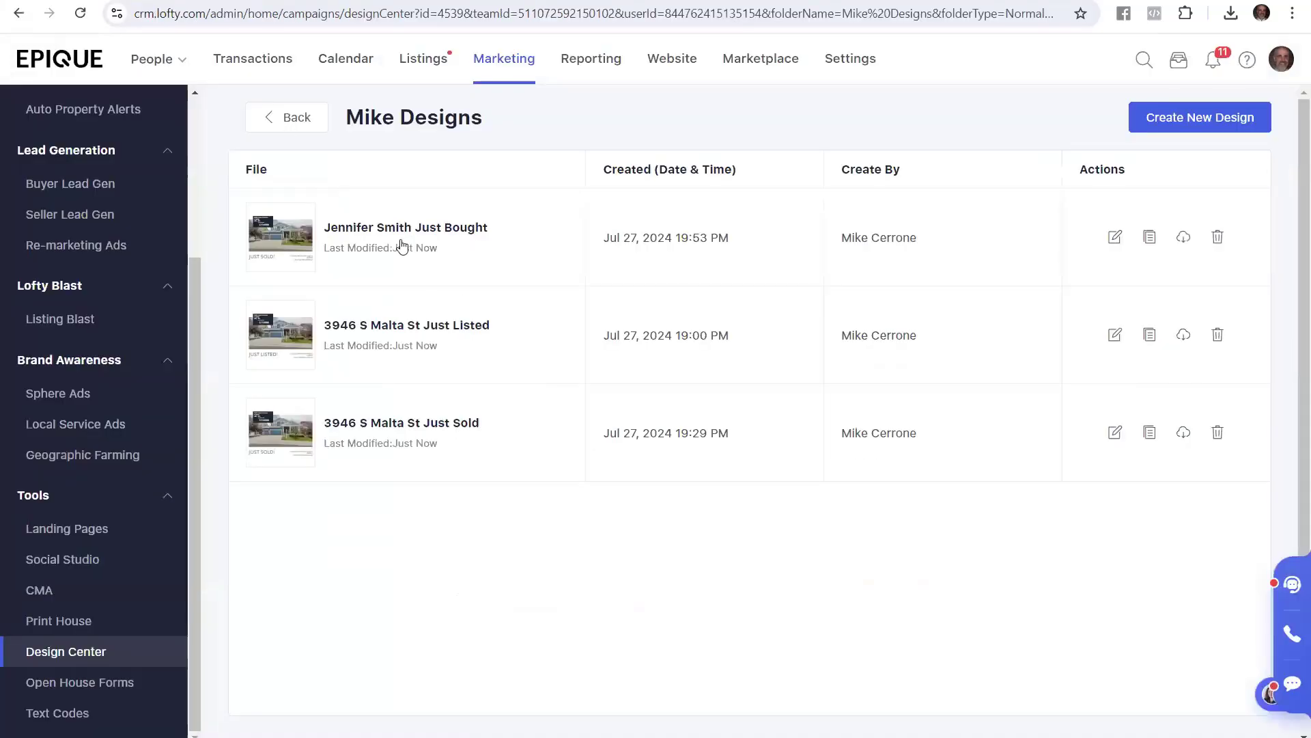
pyautogui.click(445, 231)
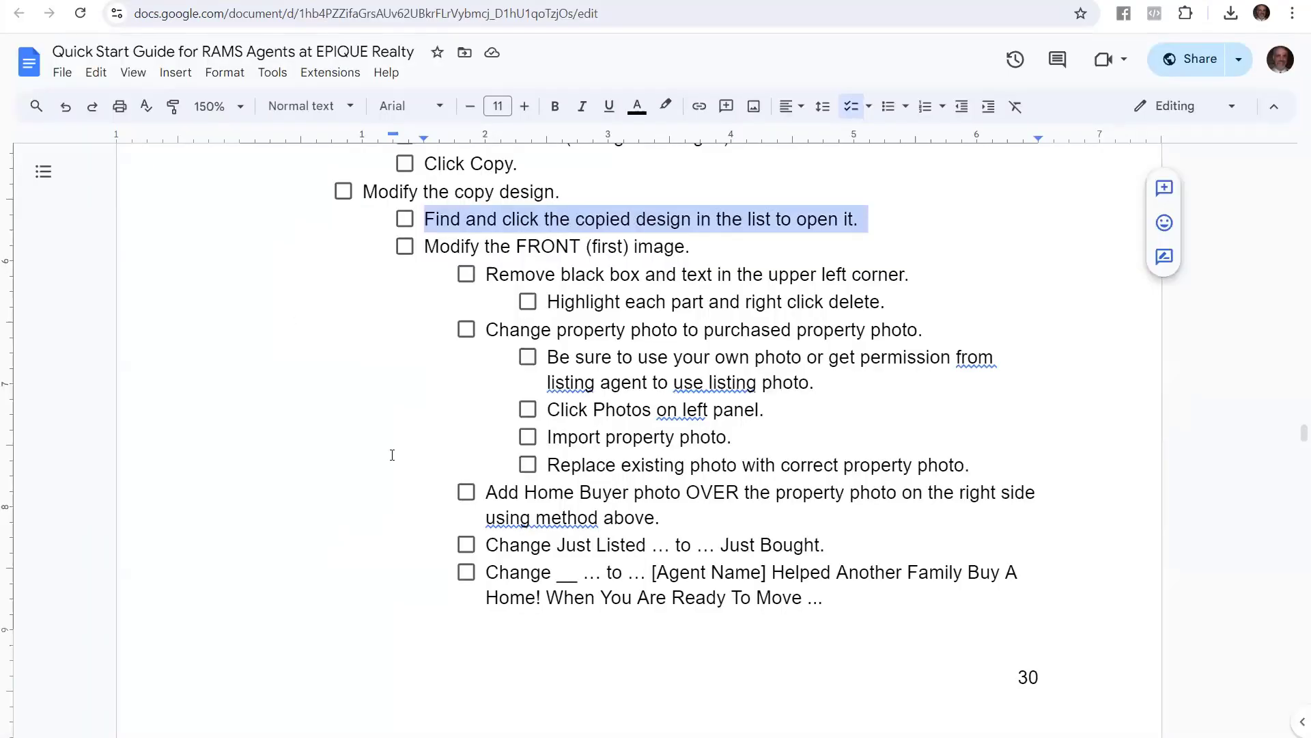
# Highlight the Modify the FRONT image, remove black box, and delete each part steps
pyautogui.click(529, 246)
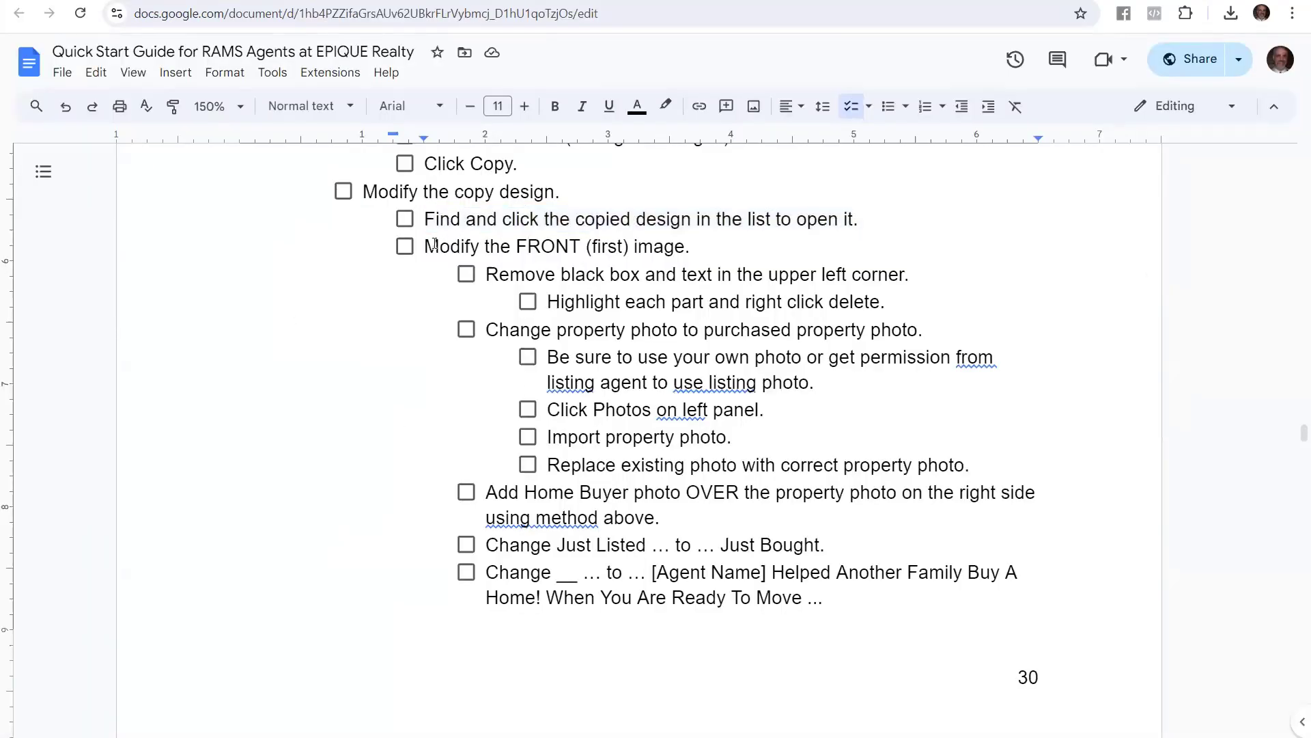
pyautogui.moveTo(428, 245); pyautogui.dragTo(700, 247)
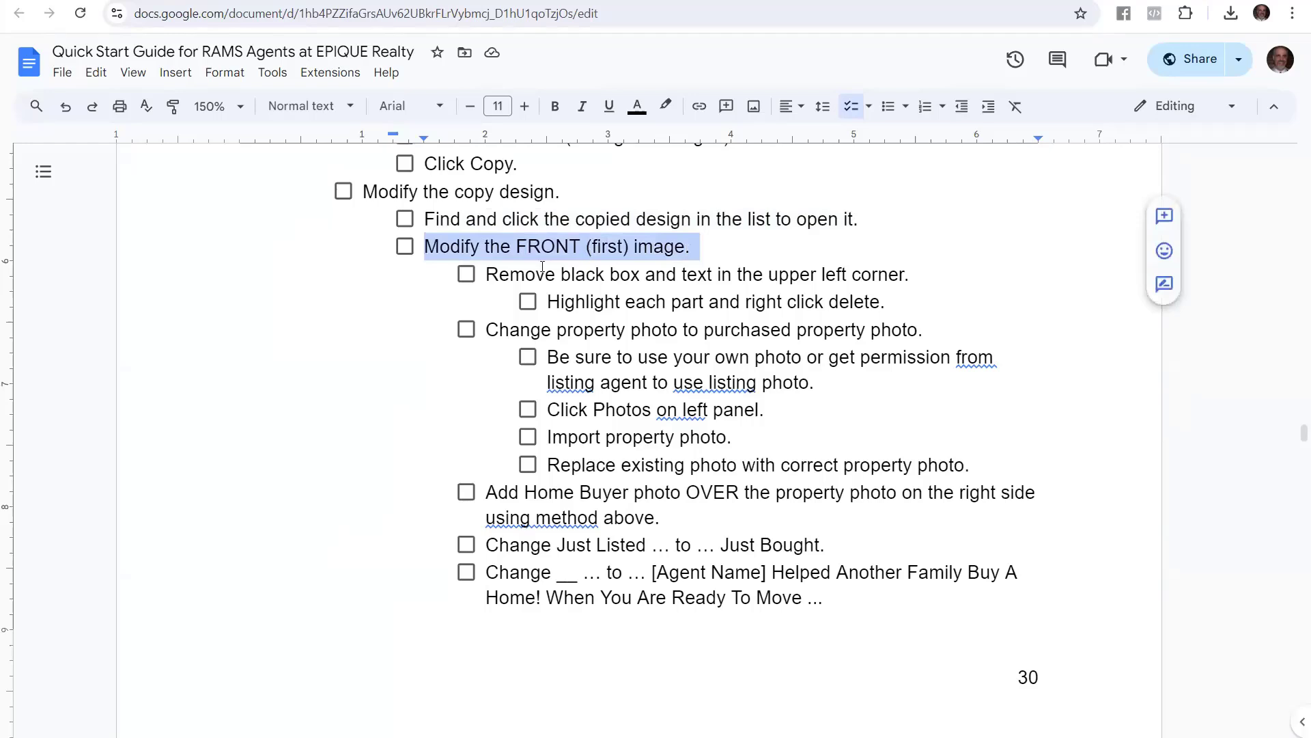
pyautogui.moveTo(486, 274); pyautogui.dragTo(922, 269)
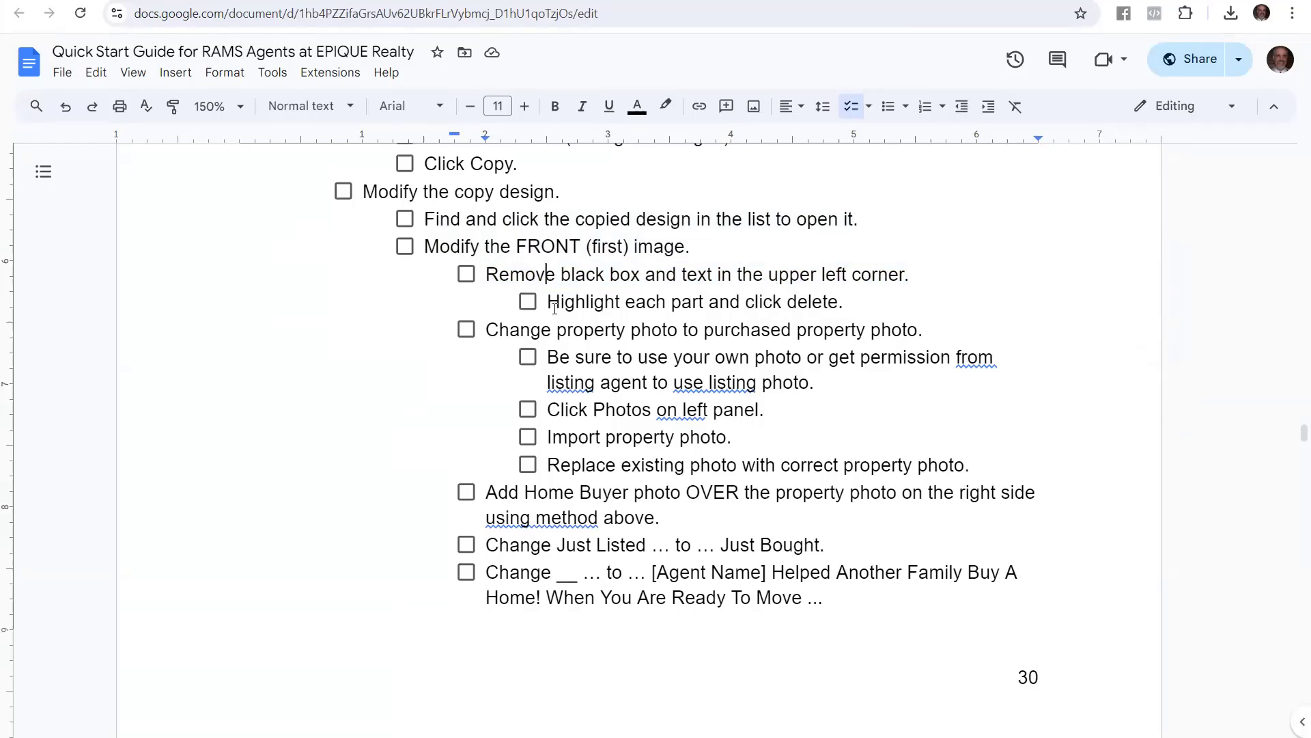
pyautogui.moveTo(549, 303); pyautogui.dragTo(855, 302)
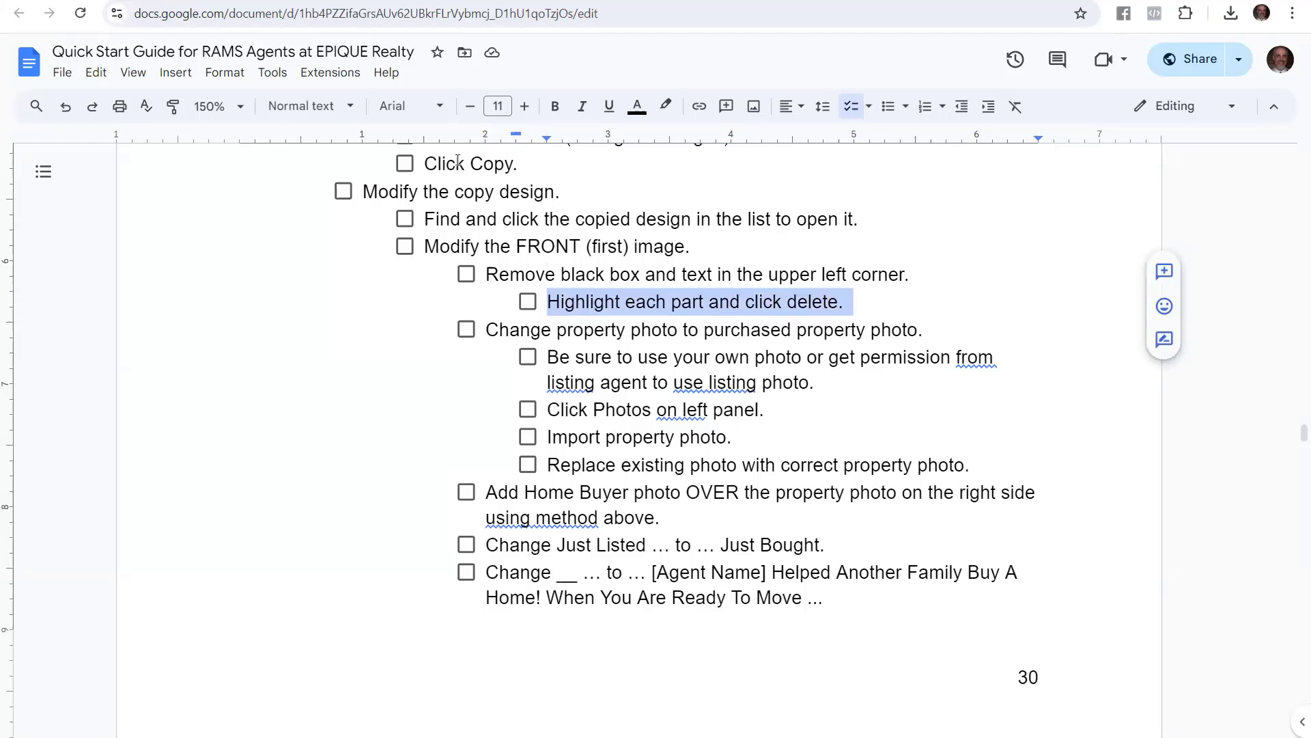
pyautogui.hotkey('ctrl', 'Tab')
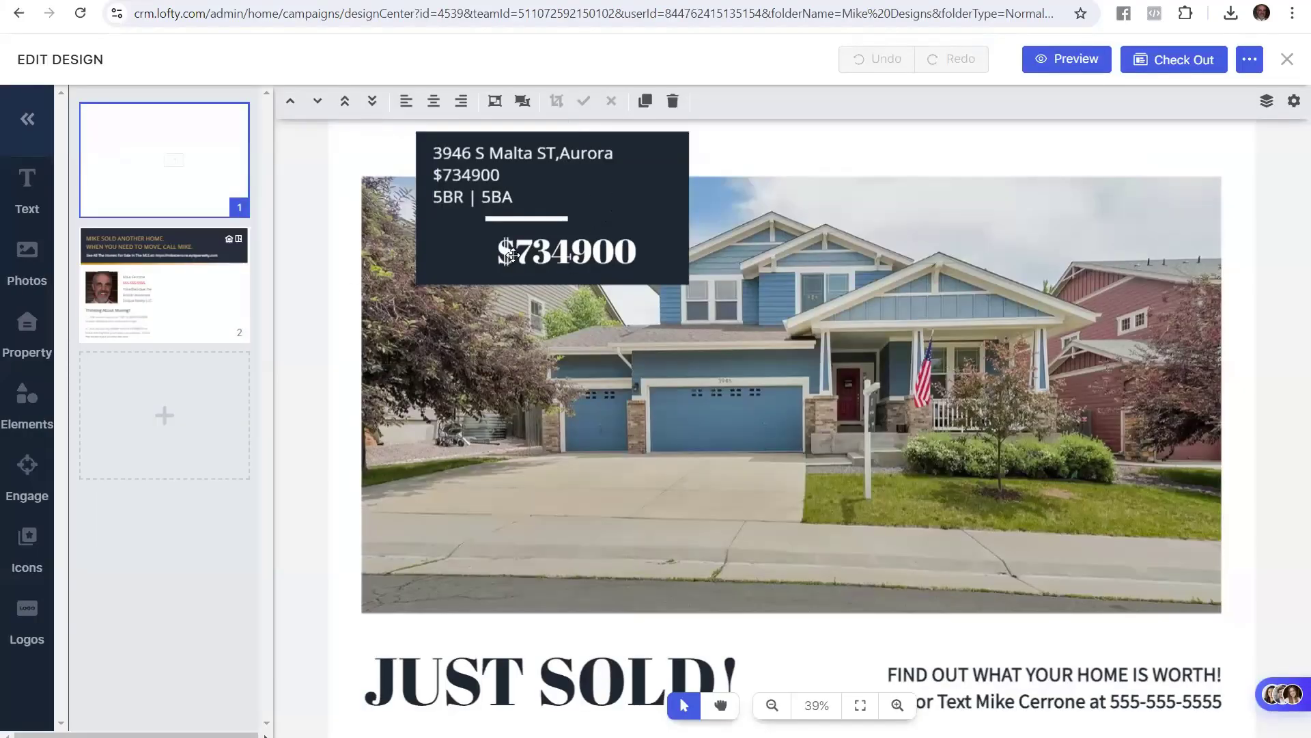
# Delete the address text, white divider line, price text and dark background box from the front photo
pyautogui.click(642, 171)
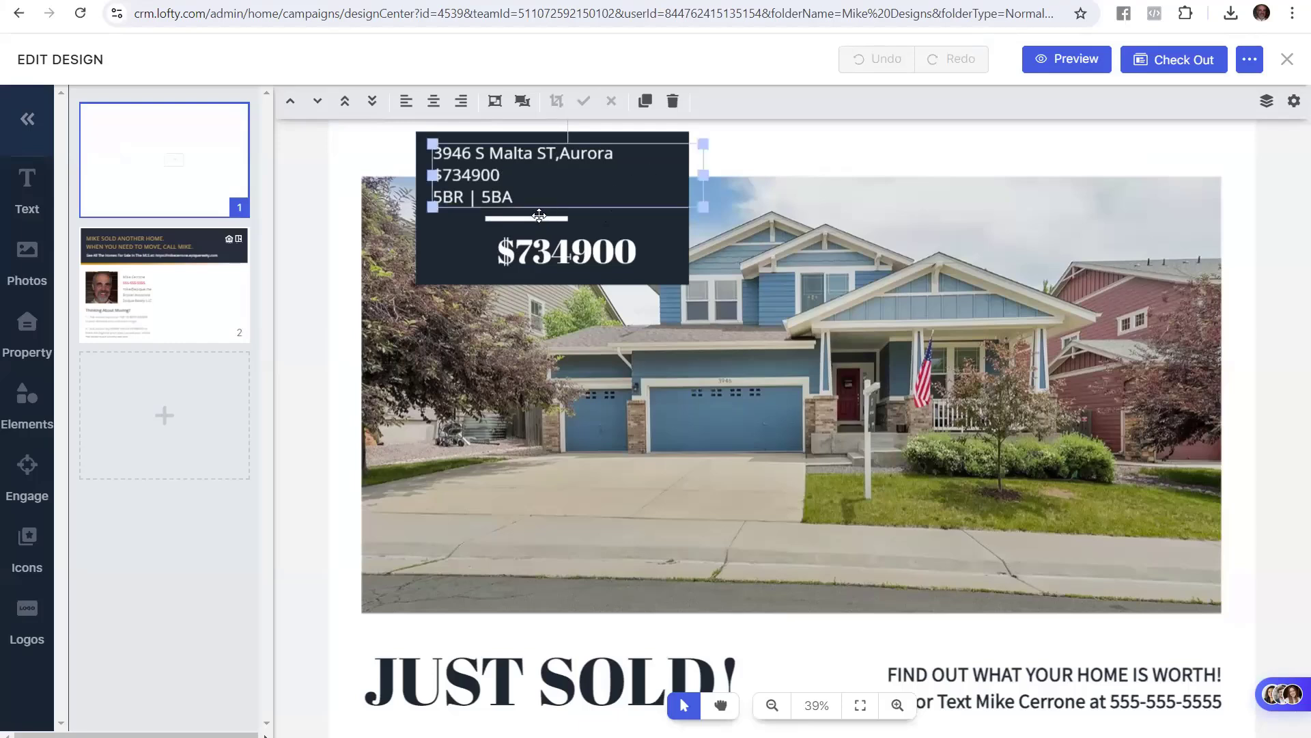
pyautogui.click(454, 235)
pyautogui.click(314, 239)
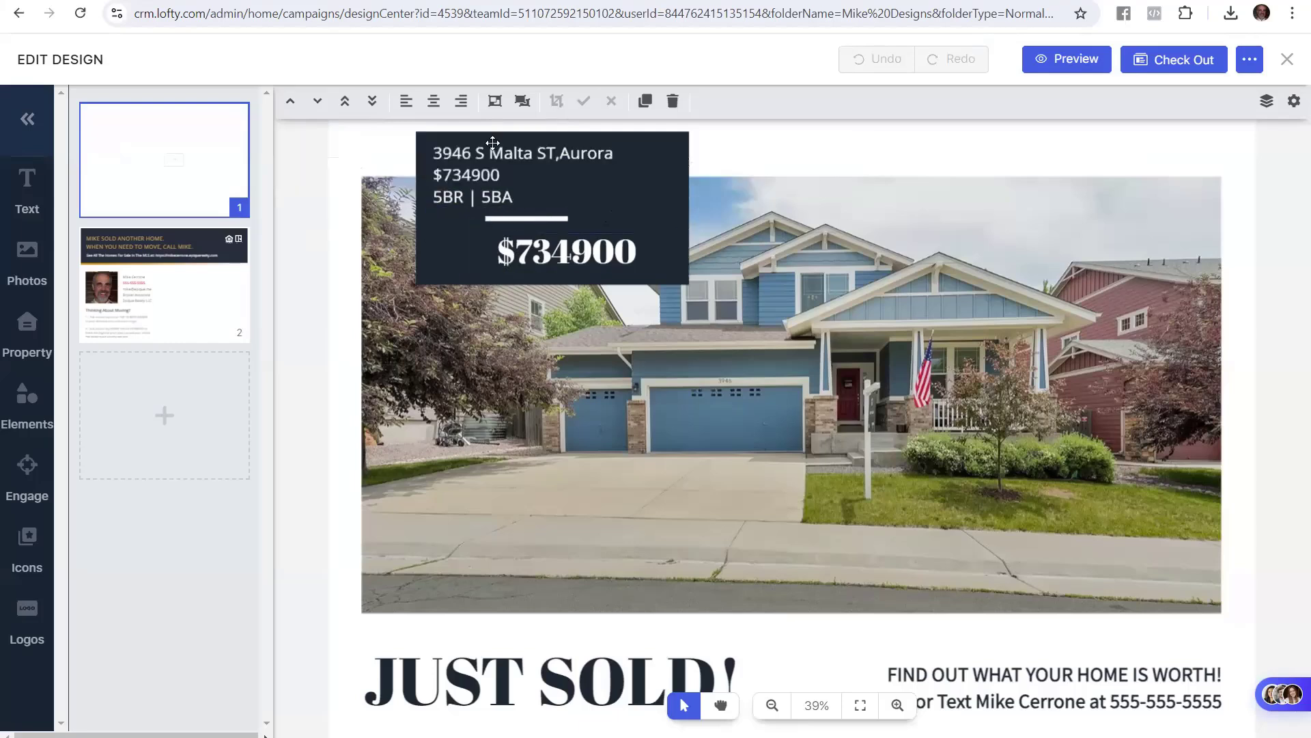
pyautogui.click(482, 158)
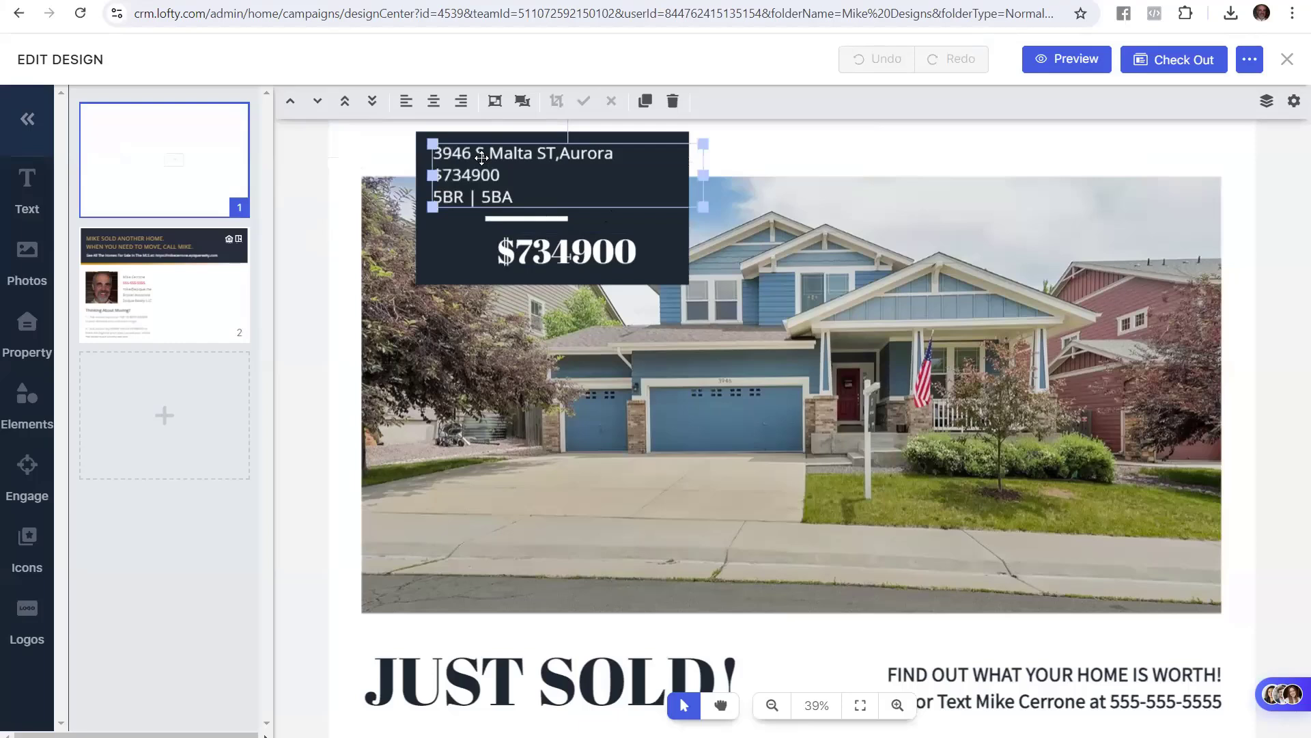
pyautogui.click(673, 101)
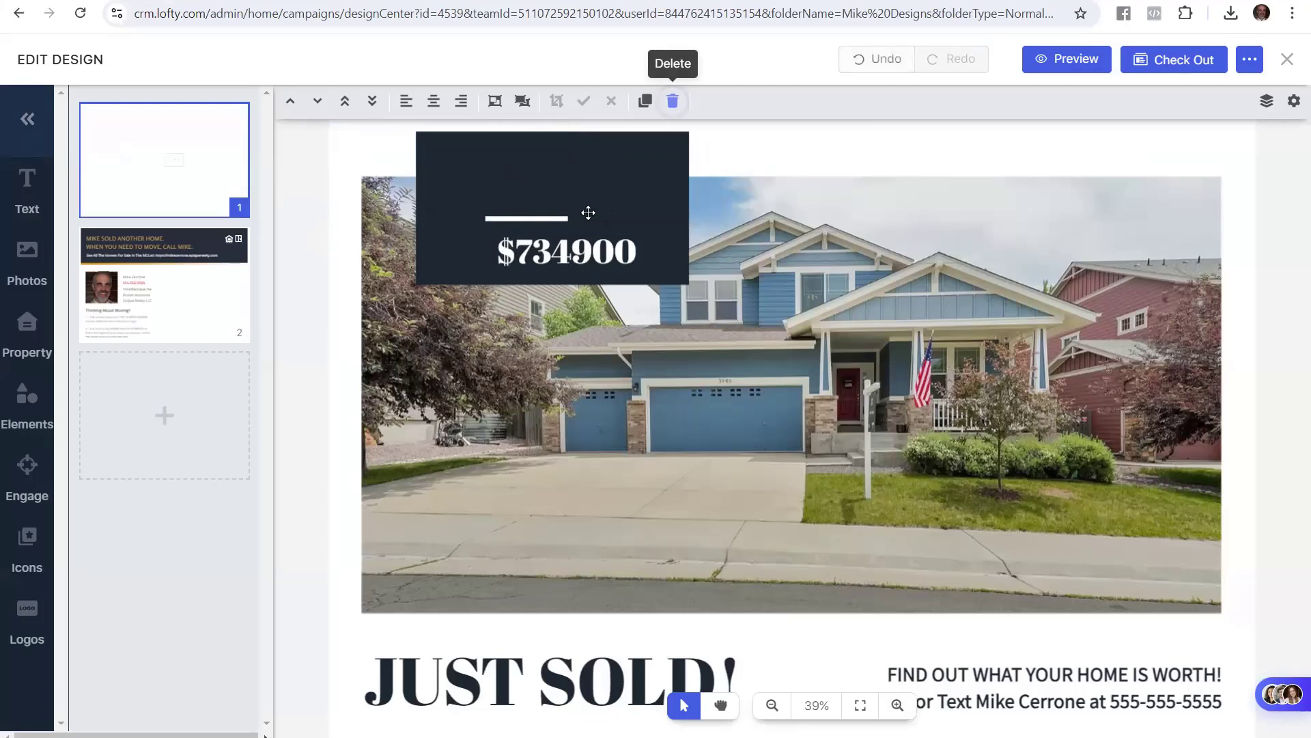
pyautogui.click(552, 216)
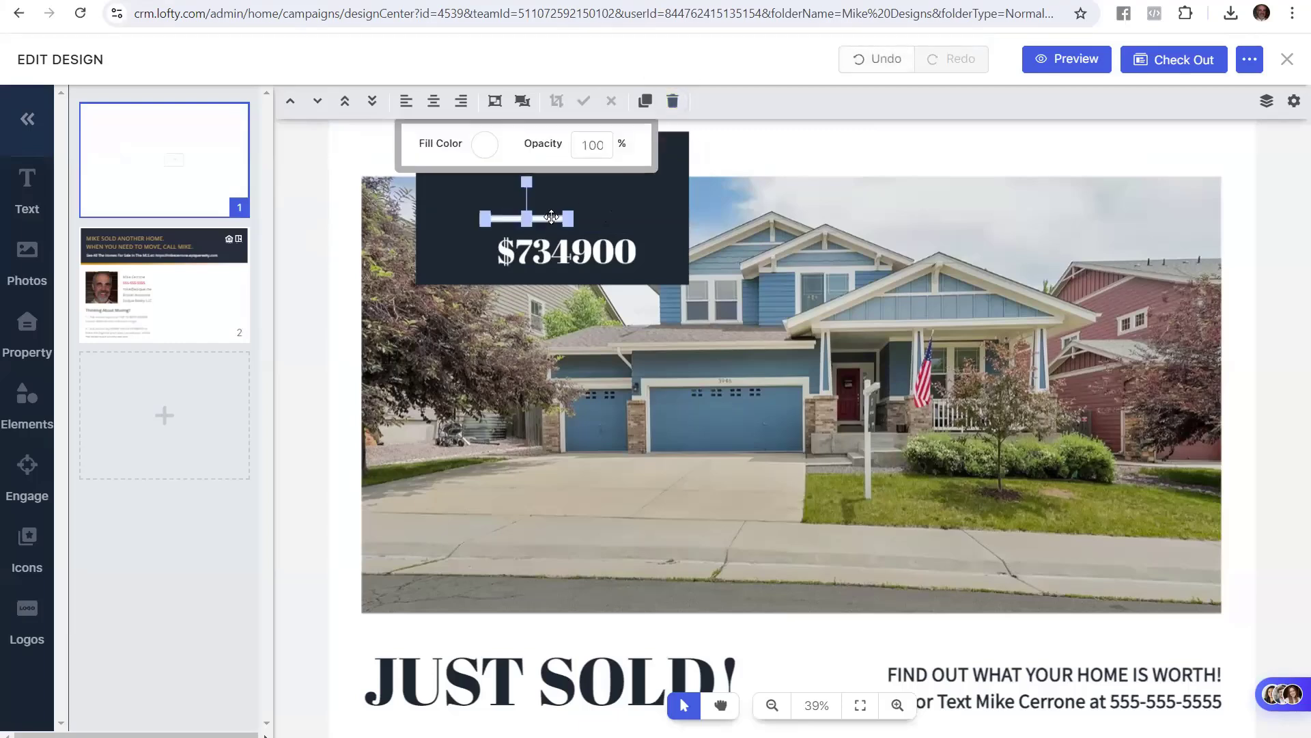
pyautogui.click(673, 102)
pyautogui.click(616, 257)
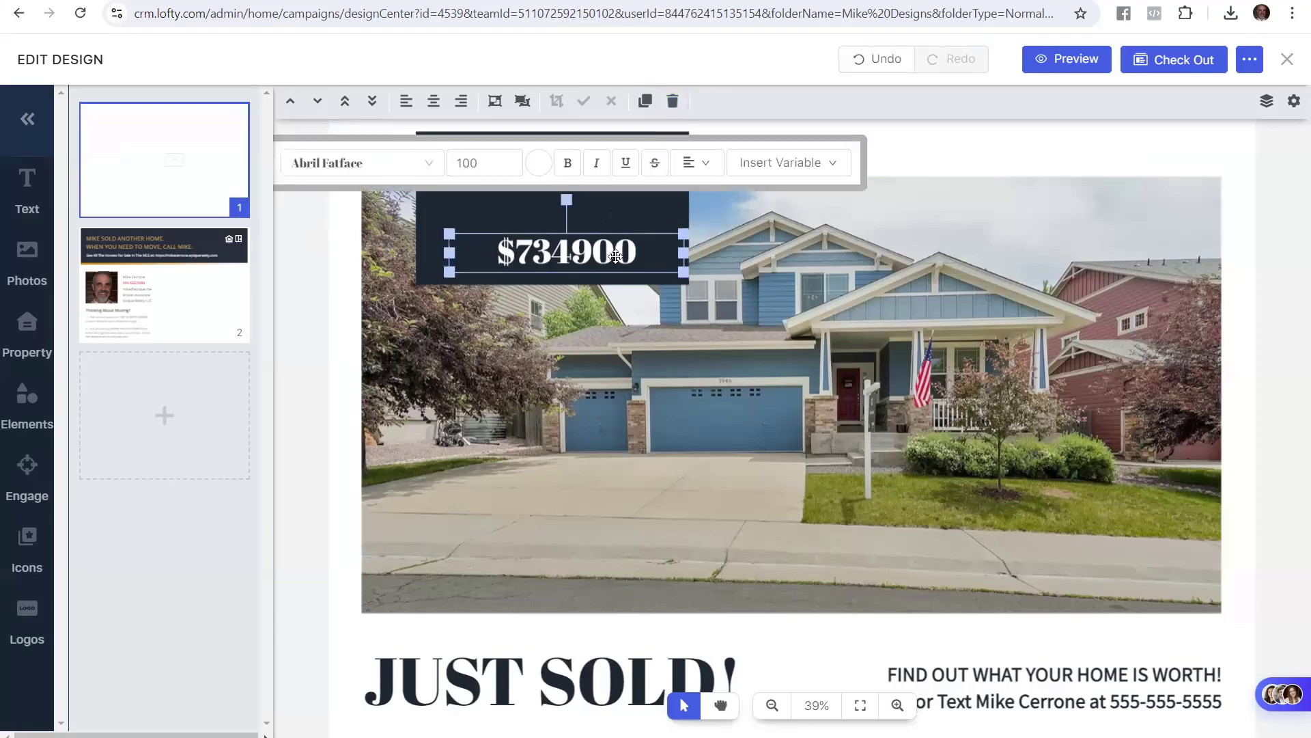
pyautogui.click(672, 101)
pyautogui.click(676, 199)
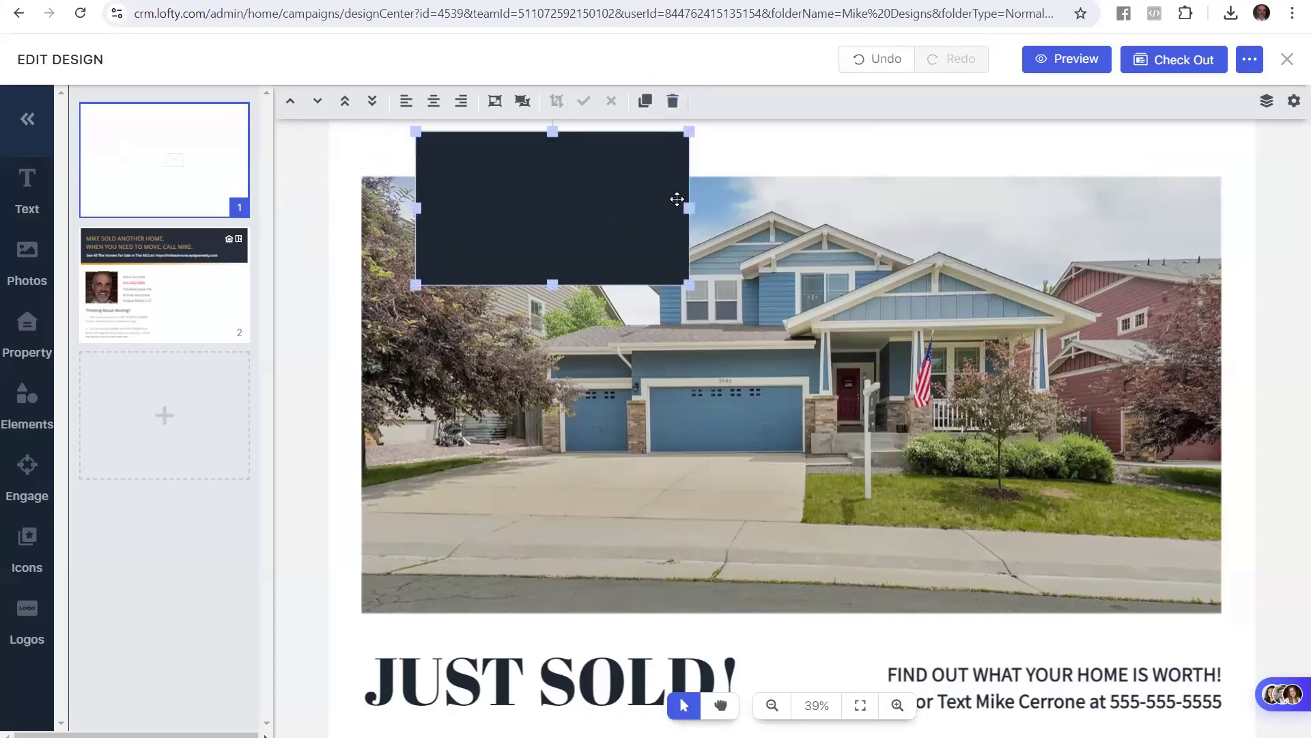
pyautogui.click(673, 101)
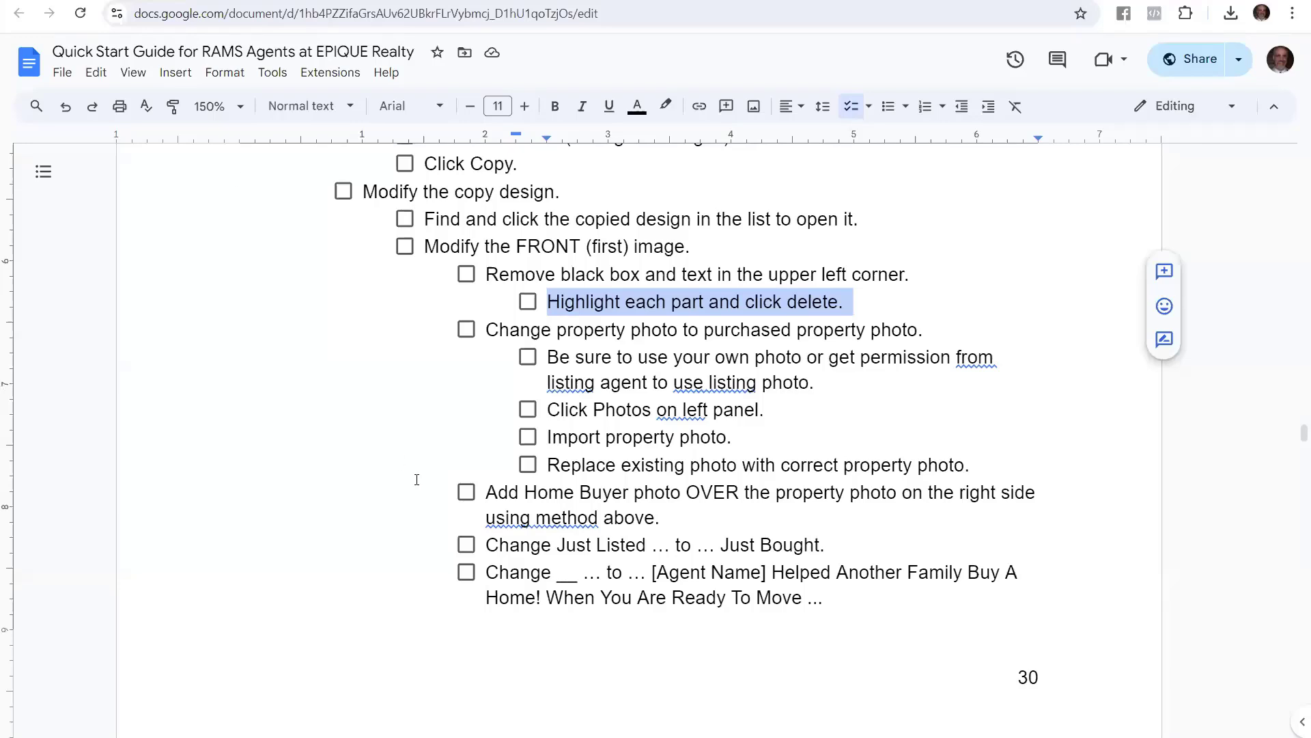
# Highlight the change property photo step and its permission reminder in the guide
pyautogui.click(541, 330)
pyautogui.moveTo(484, 335); pyautogui.dragTo(926, 326)
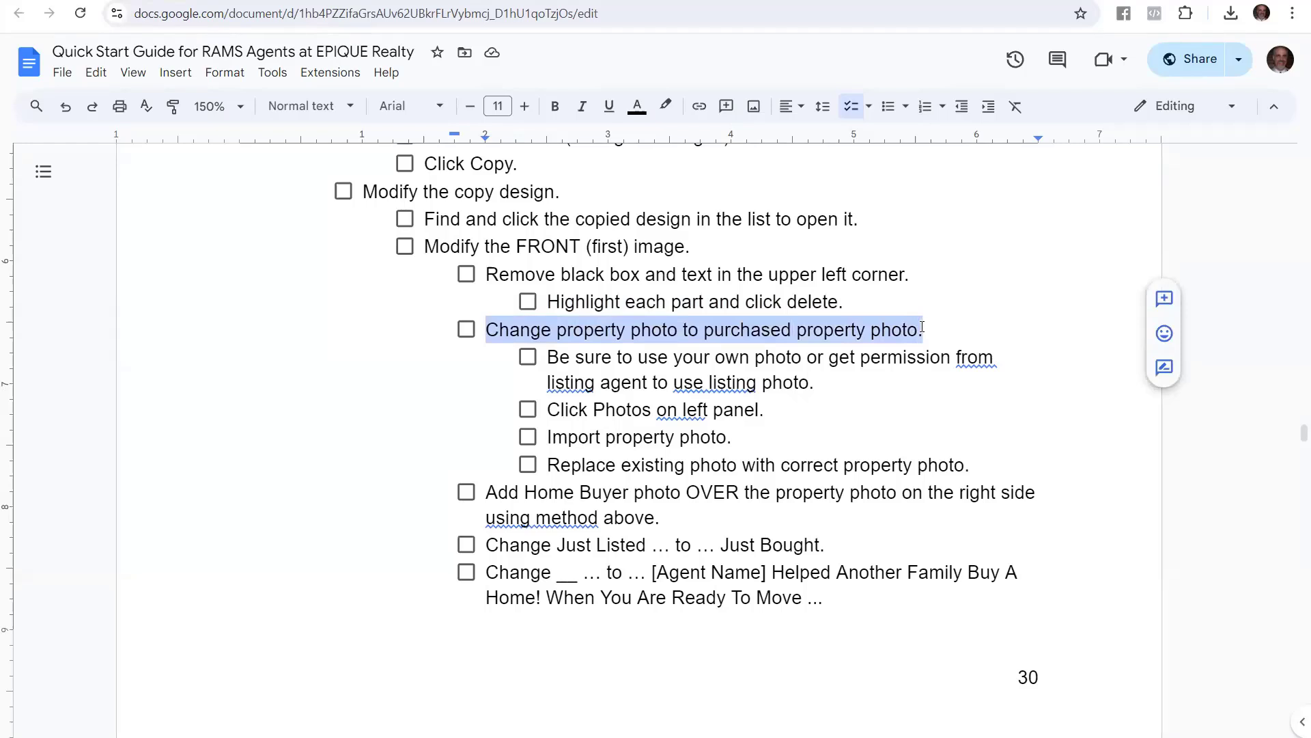
pyautogui.click(612, 356)
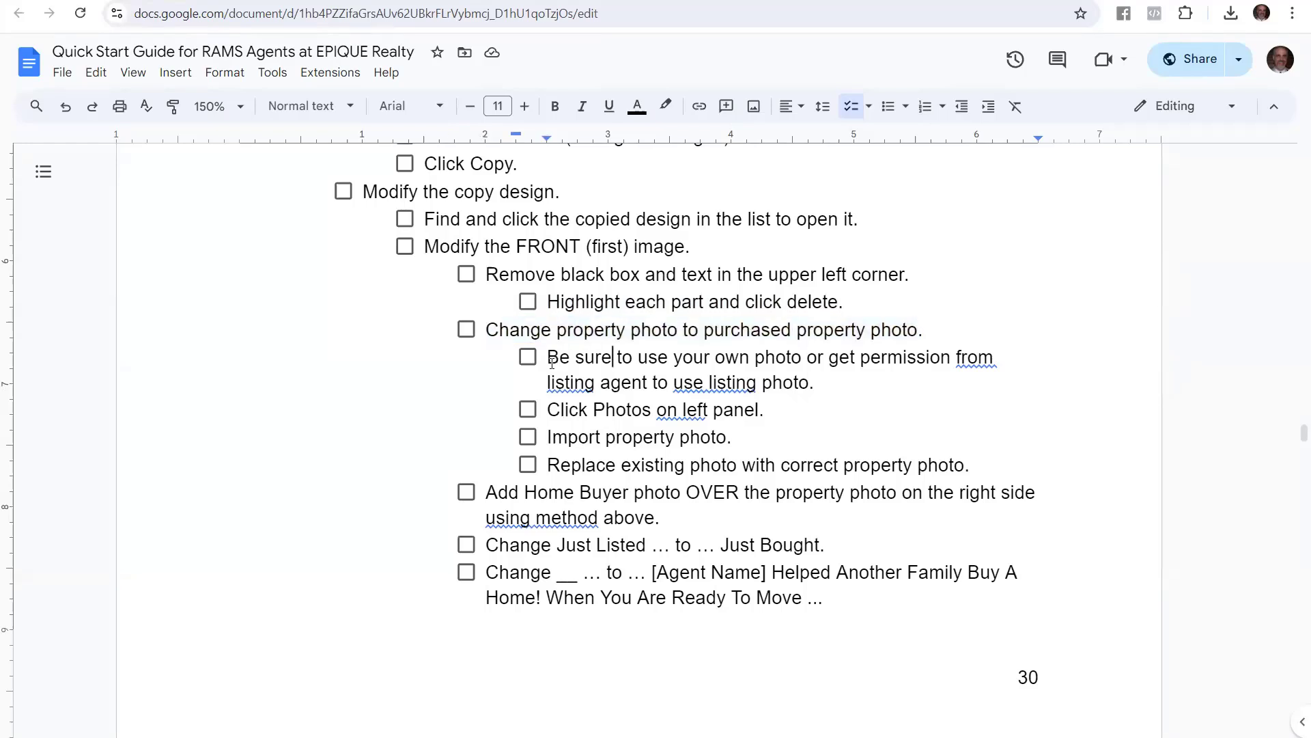
pyautogui.moveTo(548, 362); pyautogui.dragTo(813, 392)
pyautogui.rightClick(813, 391)
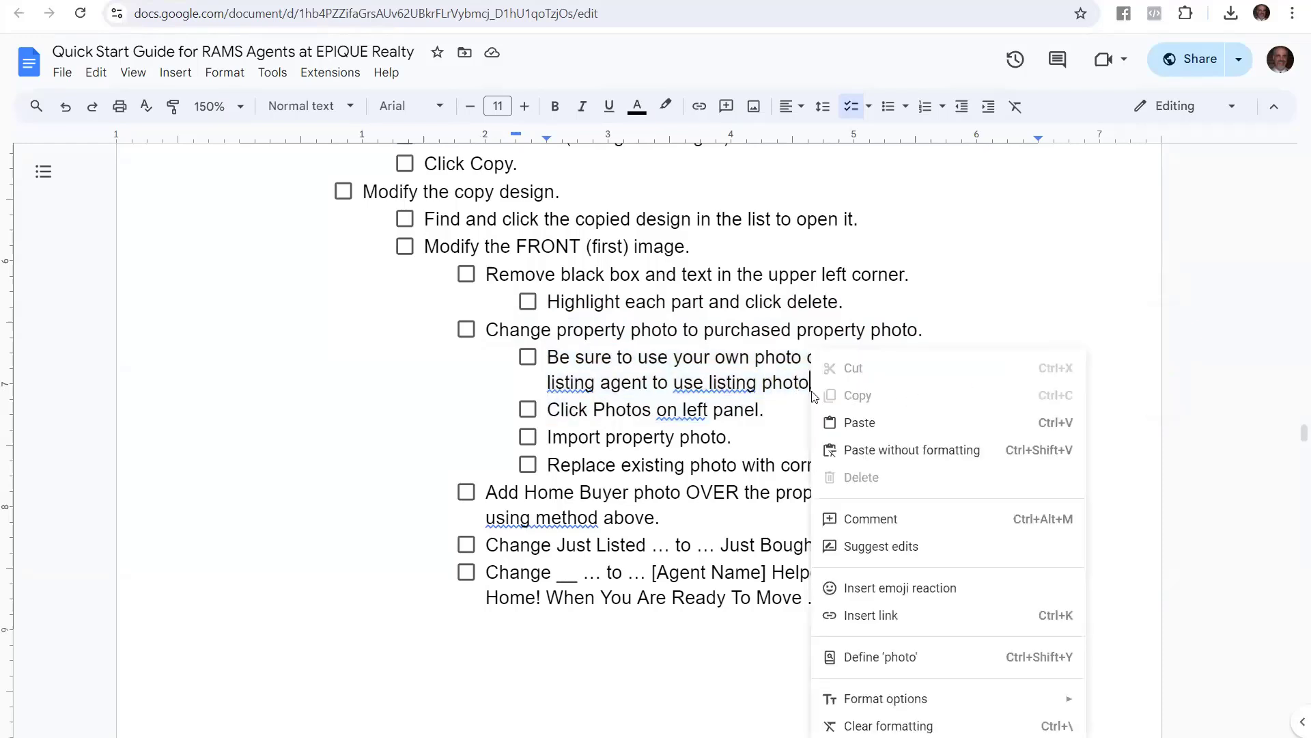
pyautogui.click(812, 392)
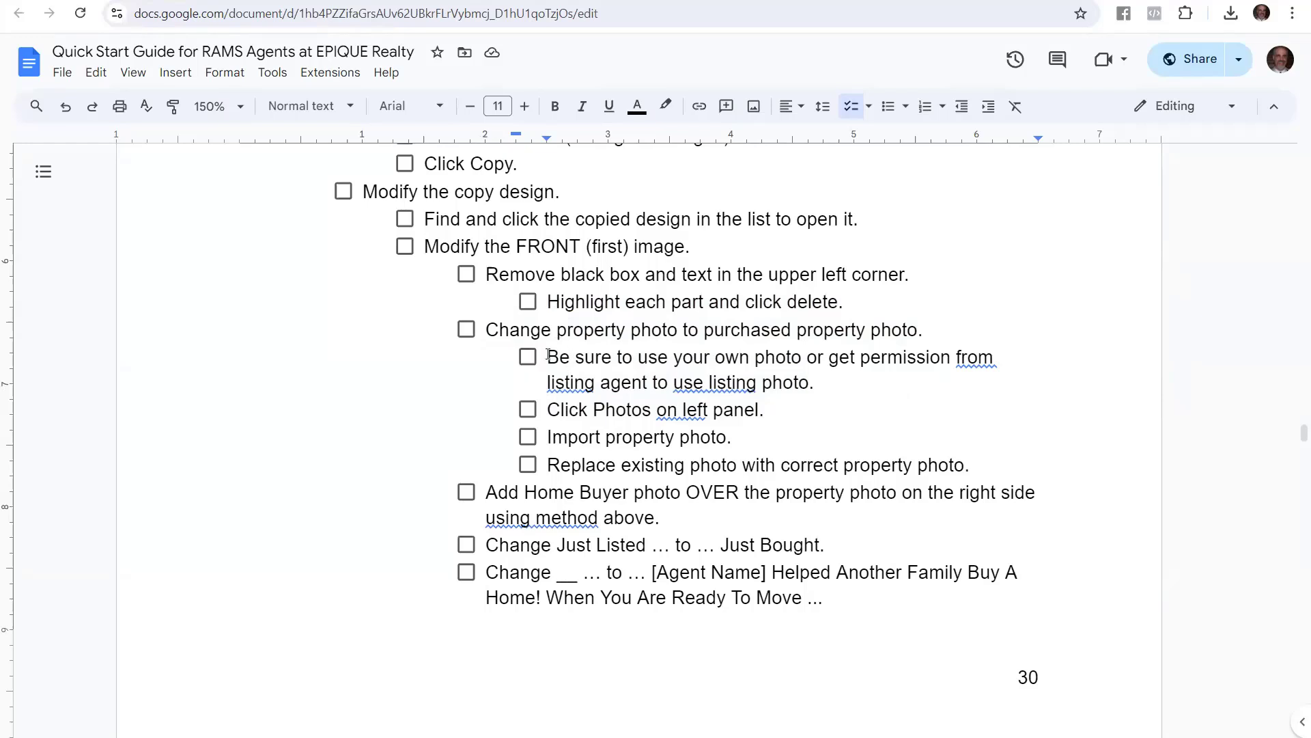
pyautogui.moveTo(548, 356); pyautogui.dragTo(829, 389)
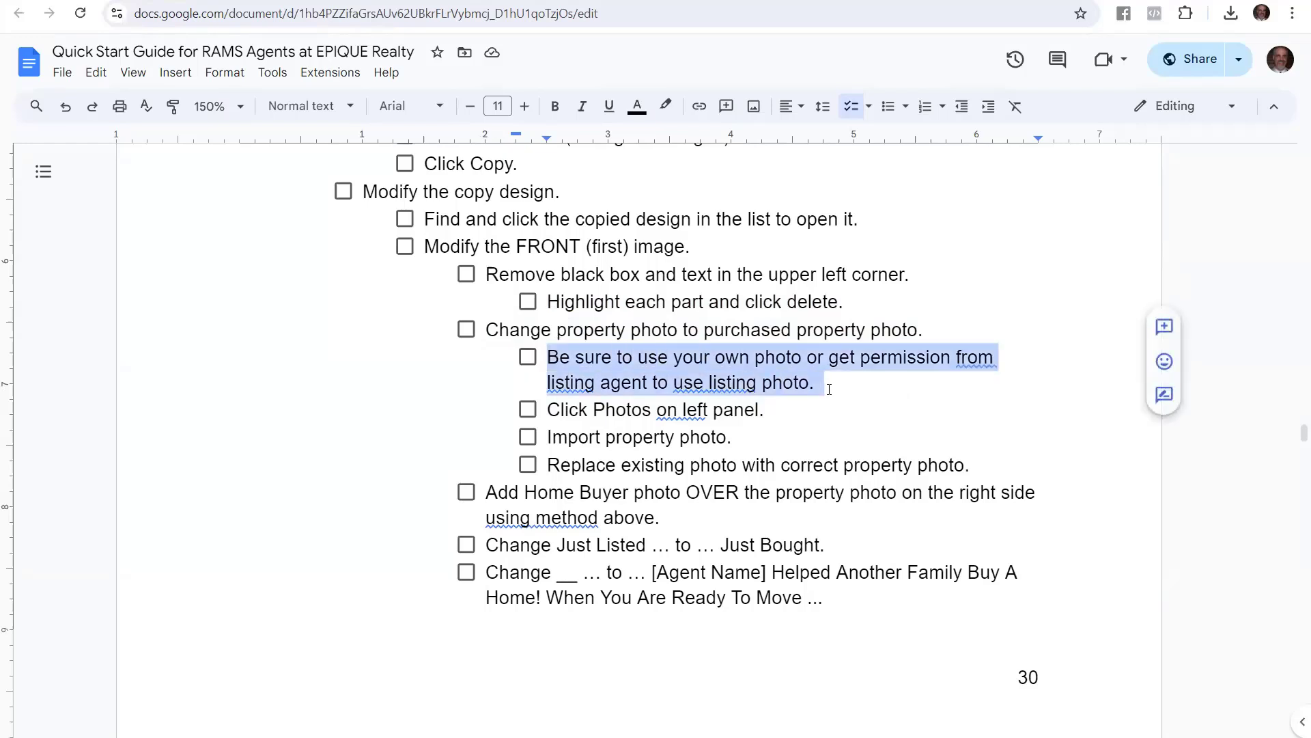
# Highlight the Click Photos, Import property photo and replace existing photo steps
pyautogui.click(628, 418)
pyautogui.moveTo(551, 409); pyautogui.dragTo(776, 406)
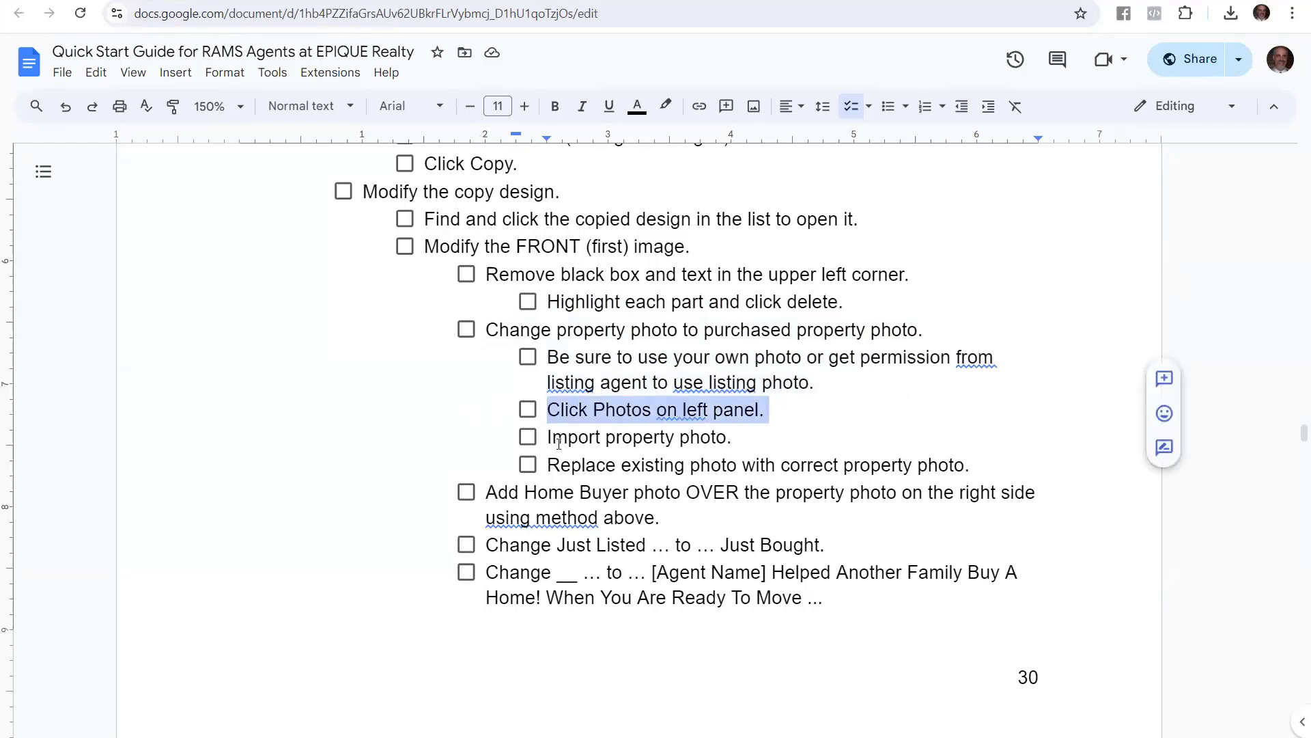
pyautogui.moveTo(779, 410); pyautogui.dragTo(735, 418)
pyautogui.moveTo(549, 437); pyautogui.dragTo(732, 435)
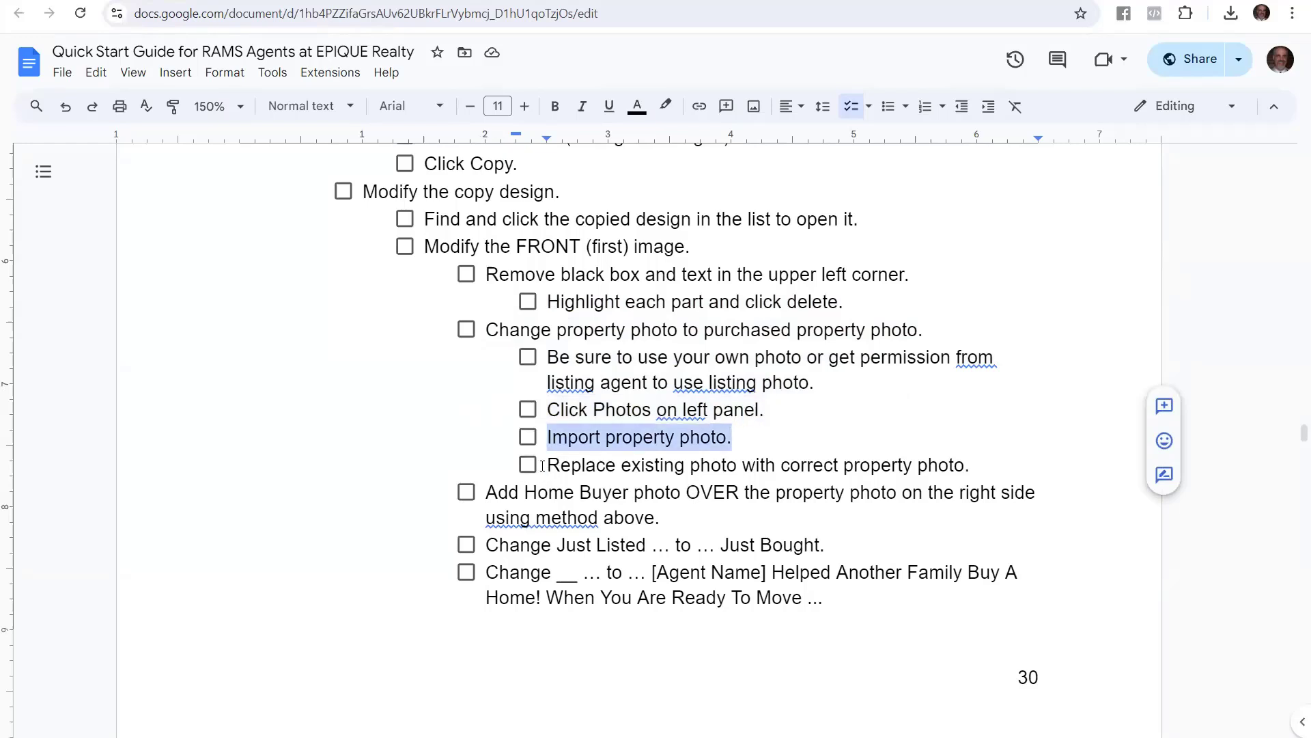
pyautogui.moveTo(550, 465); pyautogui.dragTo(975, 467)
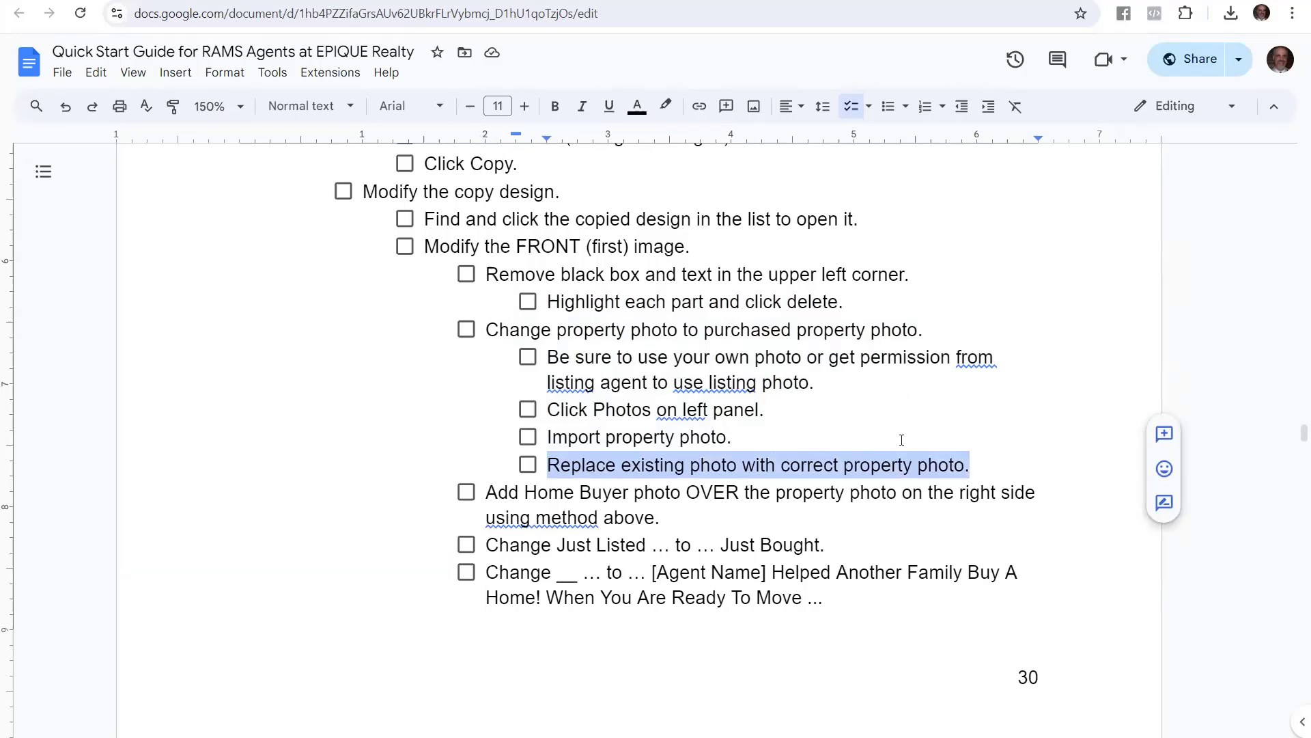
pyautogui.hotkey('ctrl', 'Tab')
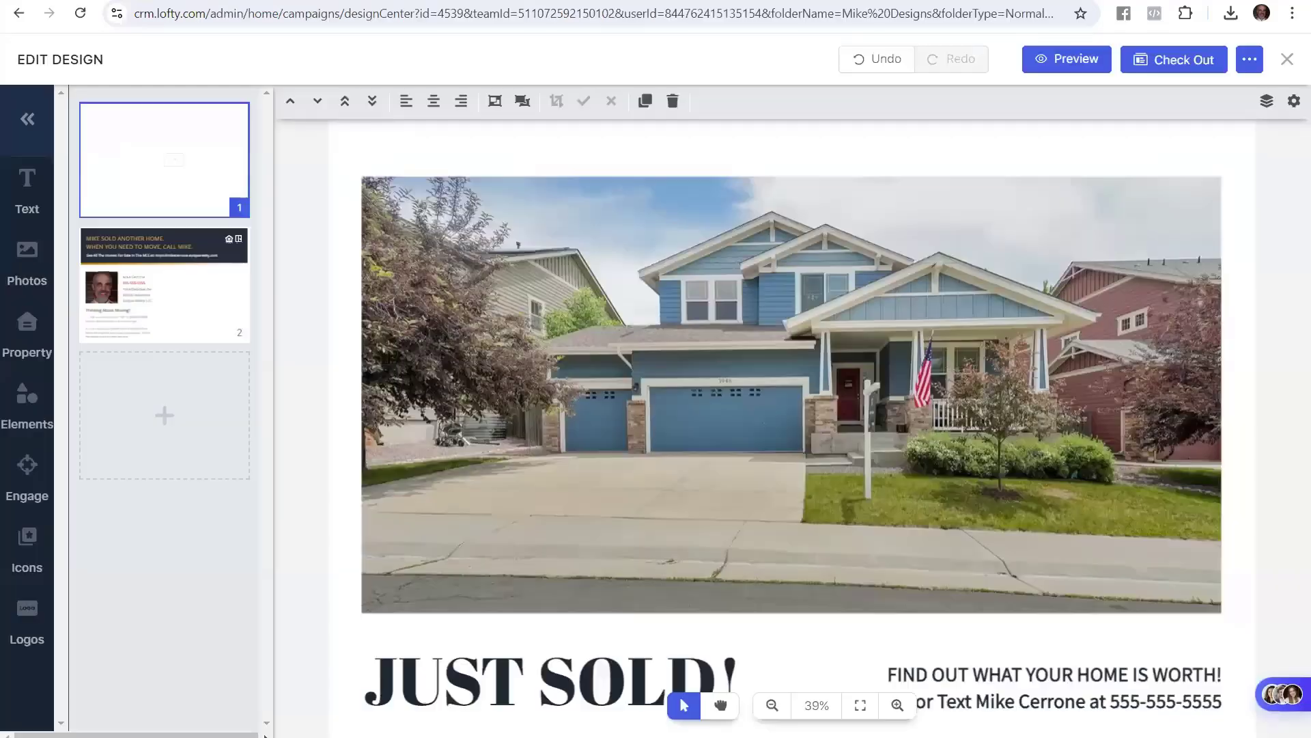
pyautogui.click(812, 405)
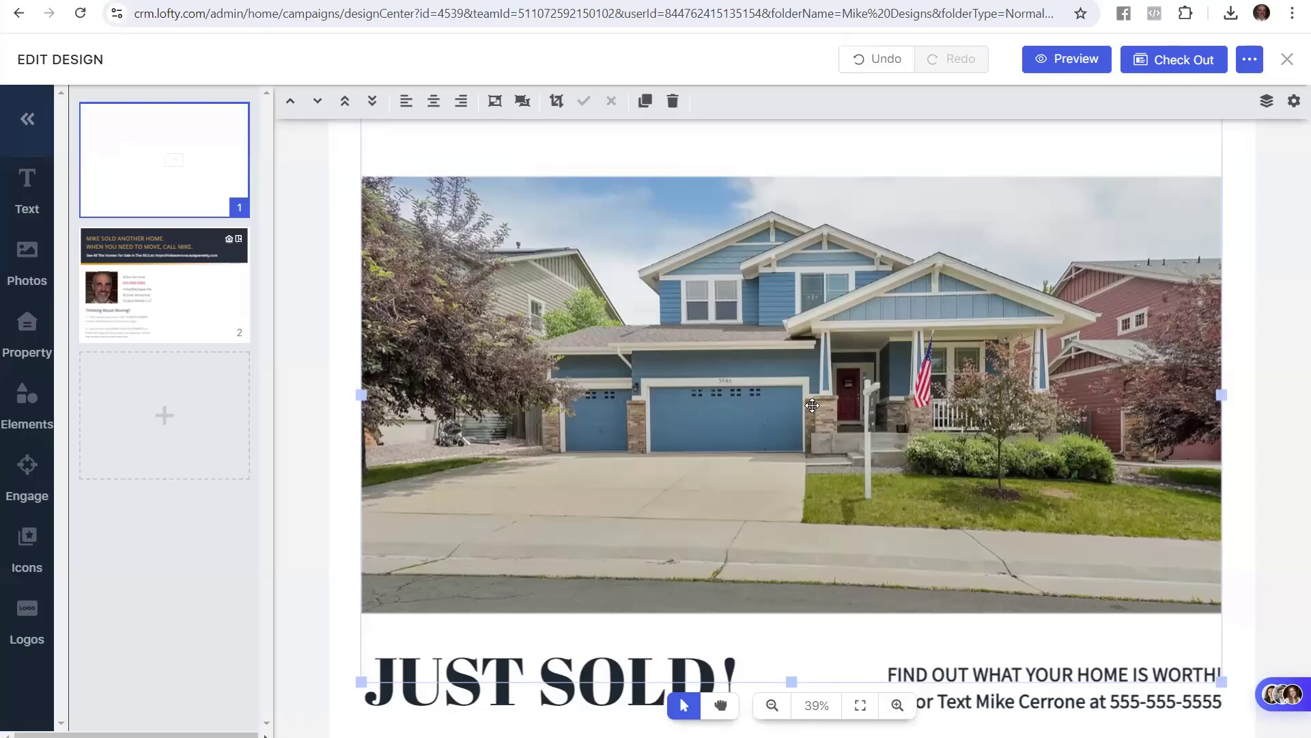
pyautogui.scroll(-3, 812, 406)
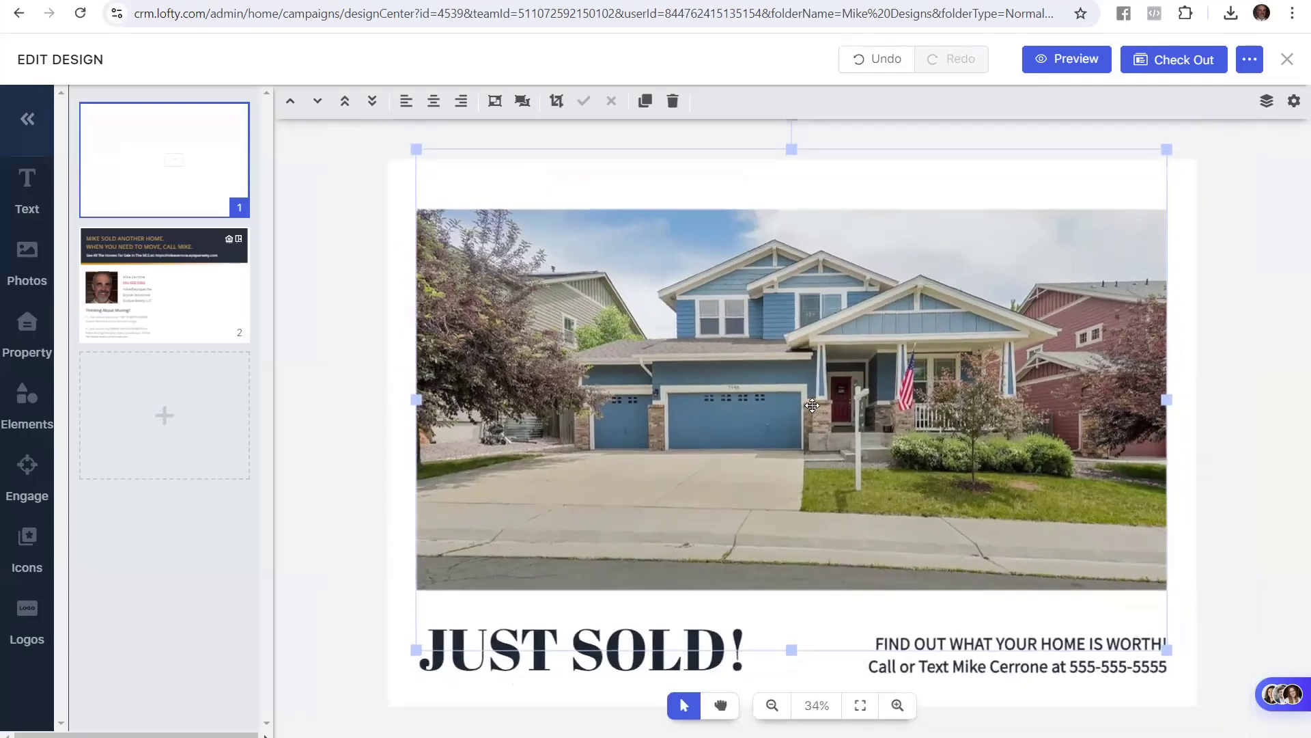
pyautogui.scroll(-1, 812, 406)
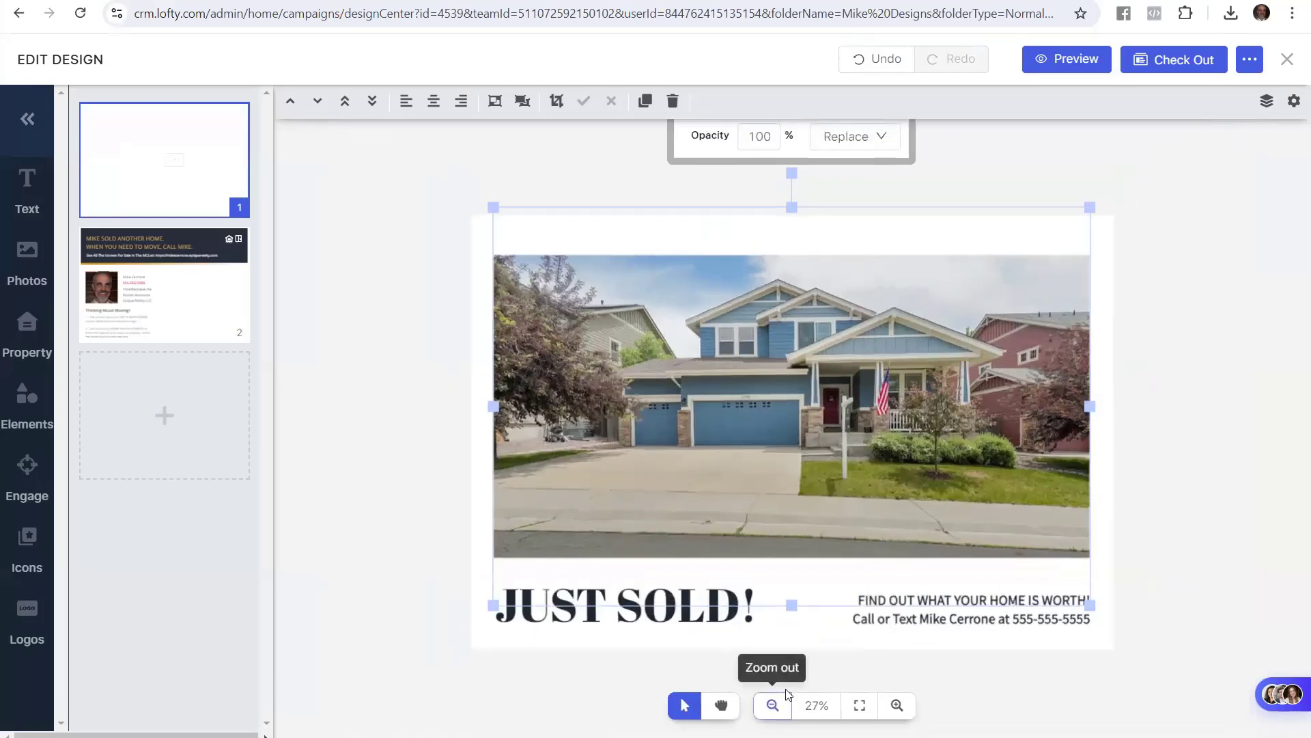
pyautogui.click(772, 705)
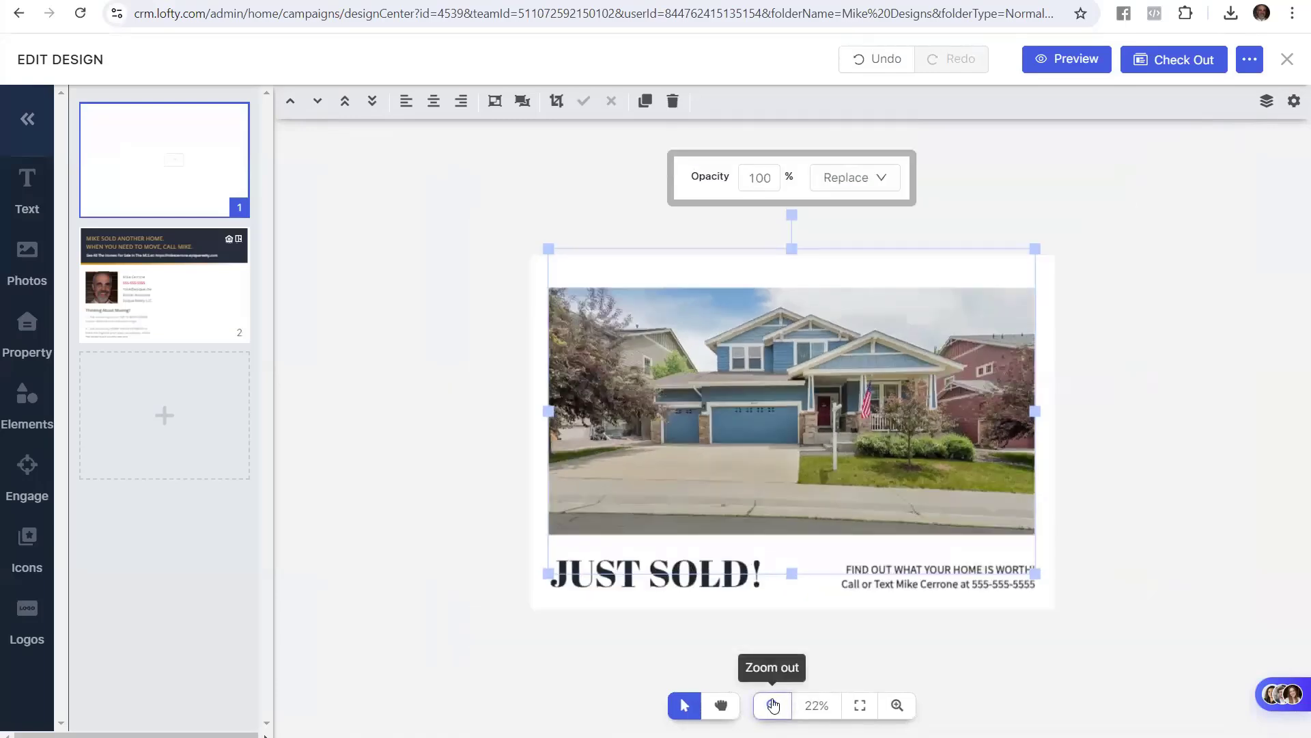
pyautogui.click(897, 704)
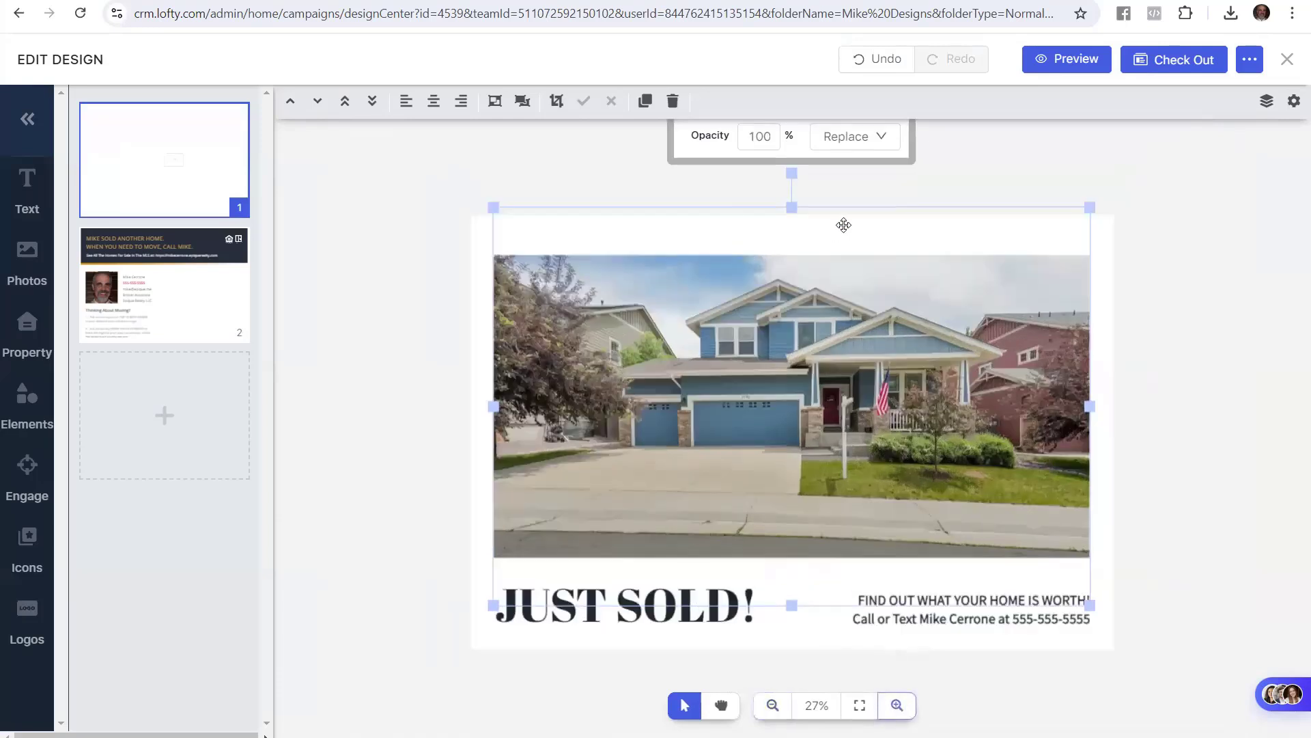
pyautogui.click(845, 145)
pyautogui.click(734, 256)
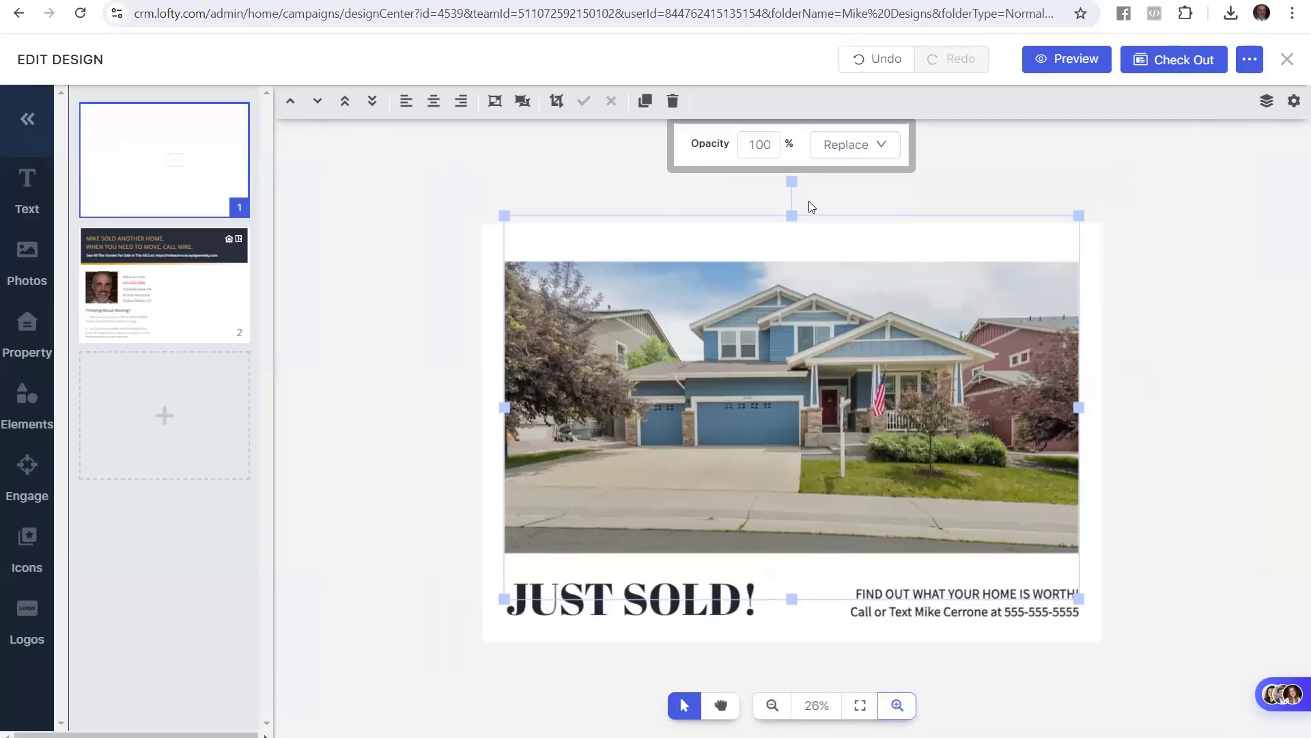
pyautogui.click(421, 364)
pyautogui.click(737, 408)
pyautogui.click(893, 146)
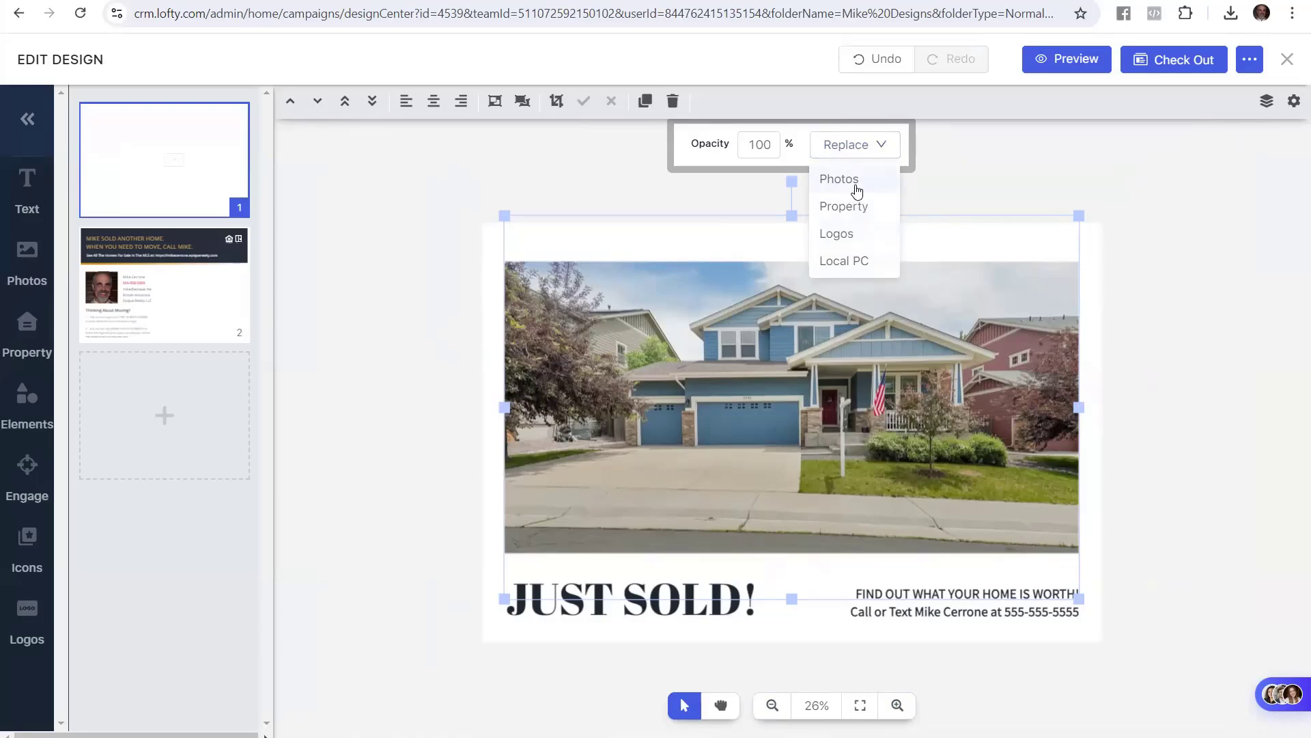
pyautogui.click(856, 188)
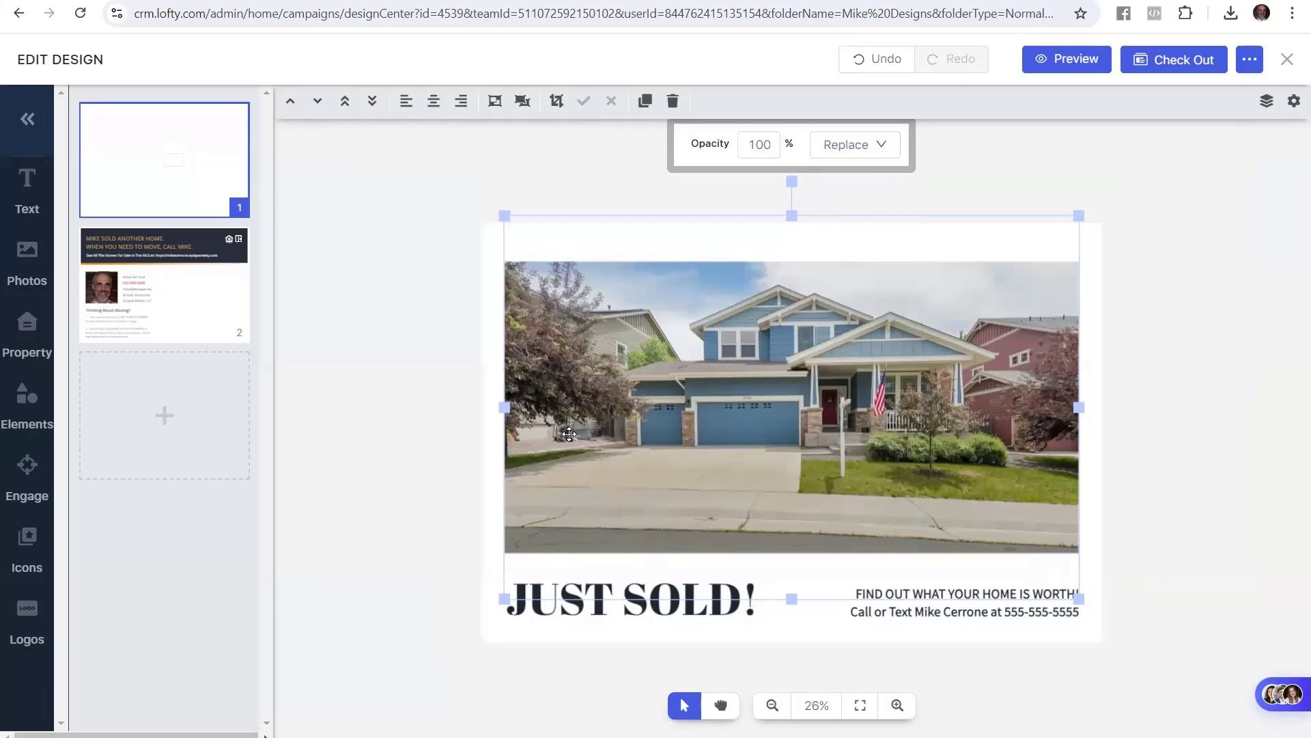
pyautogui.click(420, 391)
pyautogui.hotkey('alt', 'Tab')
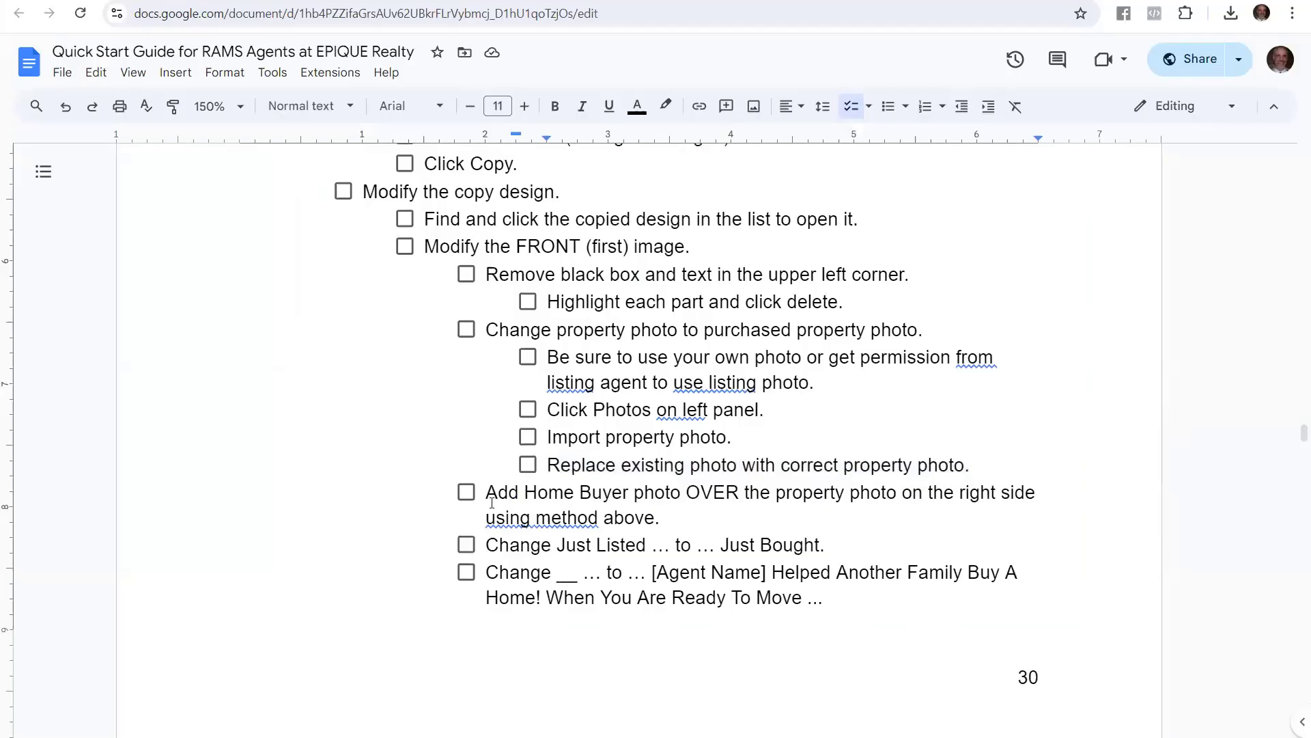
pyautogui.moveTo(487, 497); pyautogui.dragTo(661, 523)
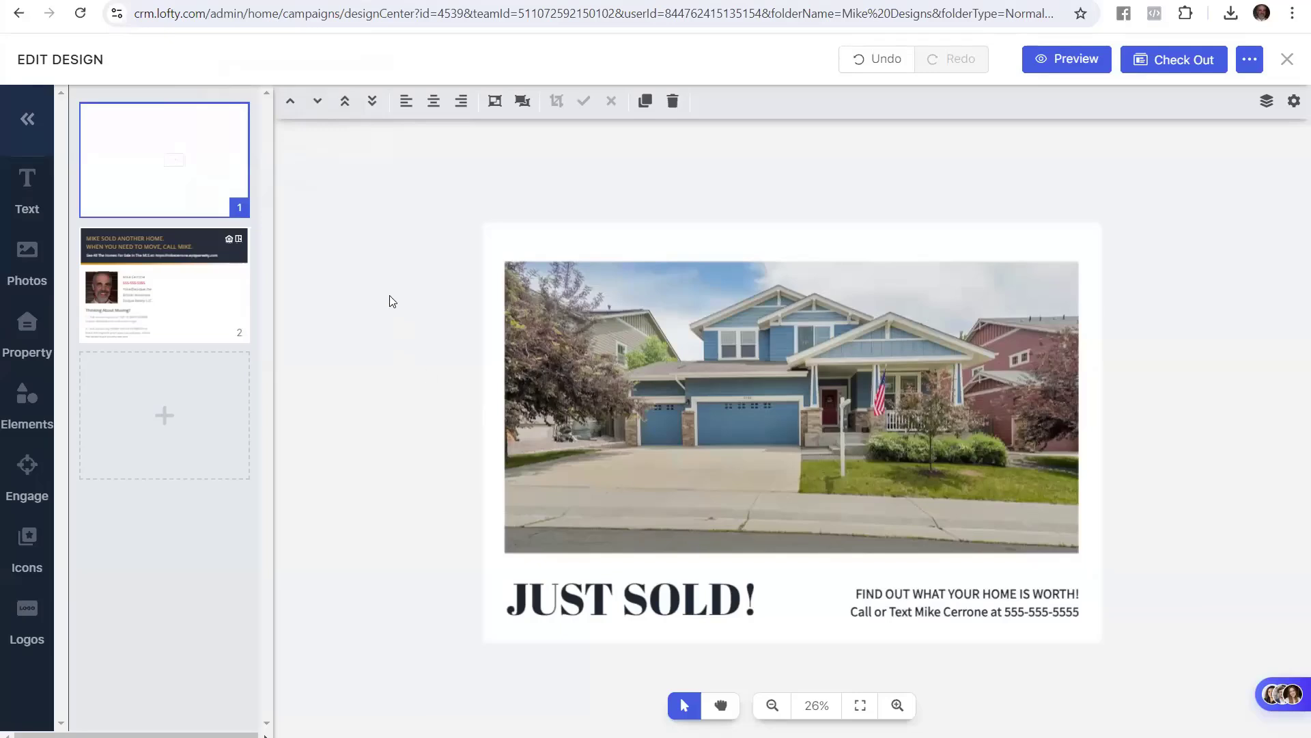
# Show the Recent Images photo library and briefly start an image upload
pyautogui.click(26, 270)
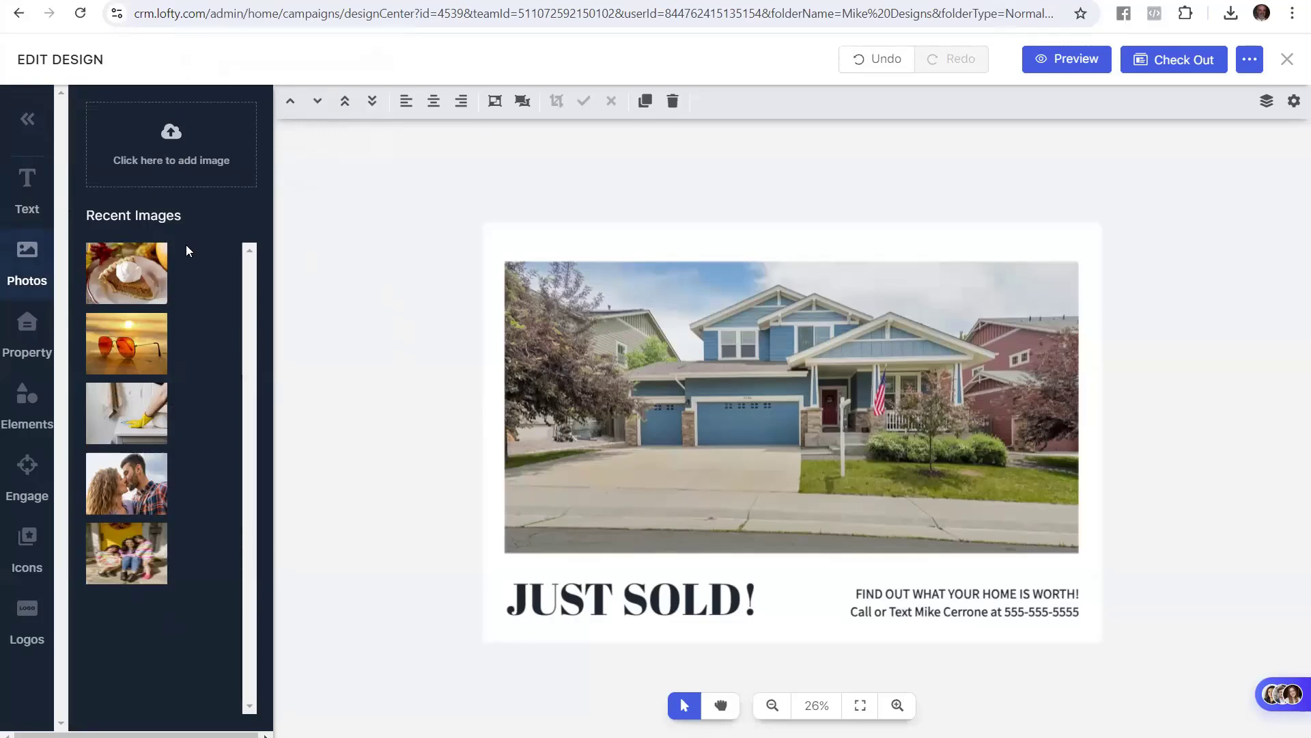
pyautogui.click(175, 130)
# Add the mother-and-daughters photo to the card front and shrink it to the front photo's height
pyautogui.click(130, 544)
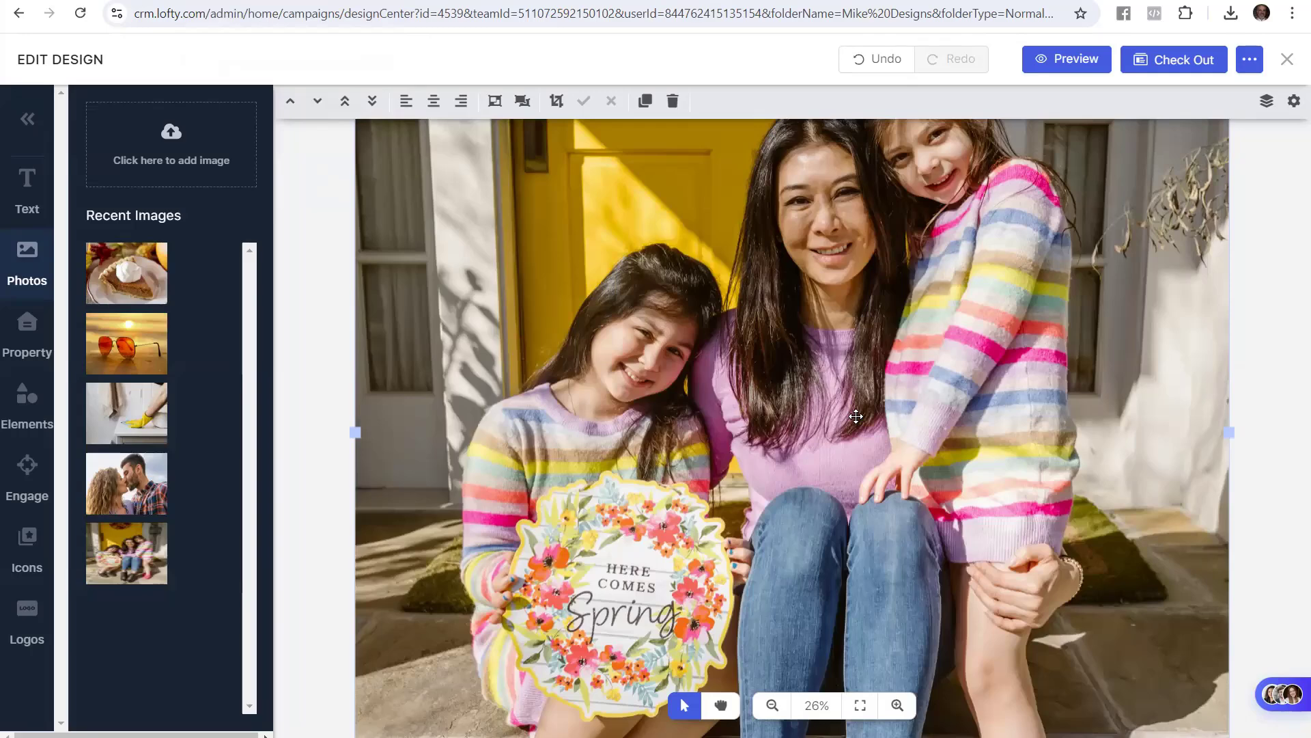
pyautogui.scroll(-5, 857, 416)
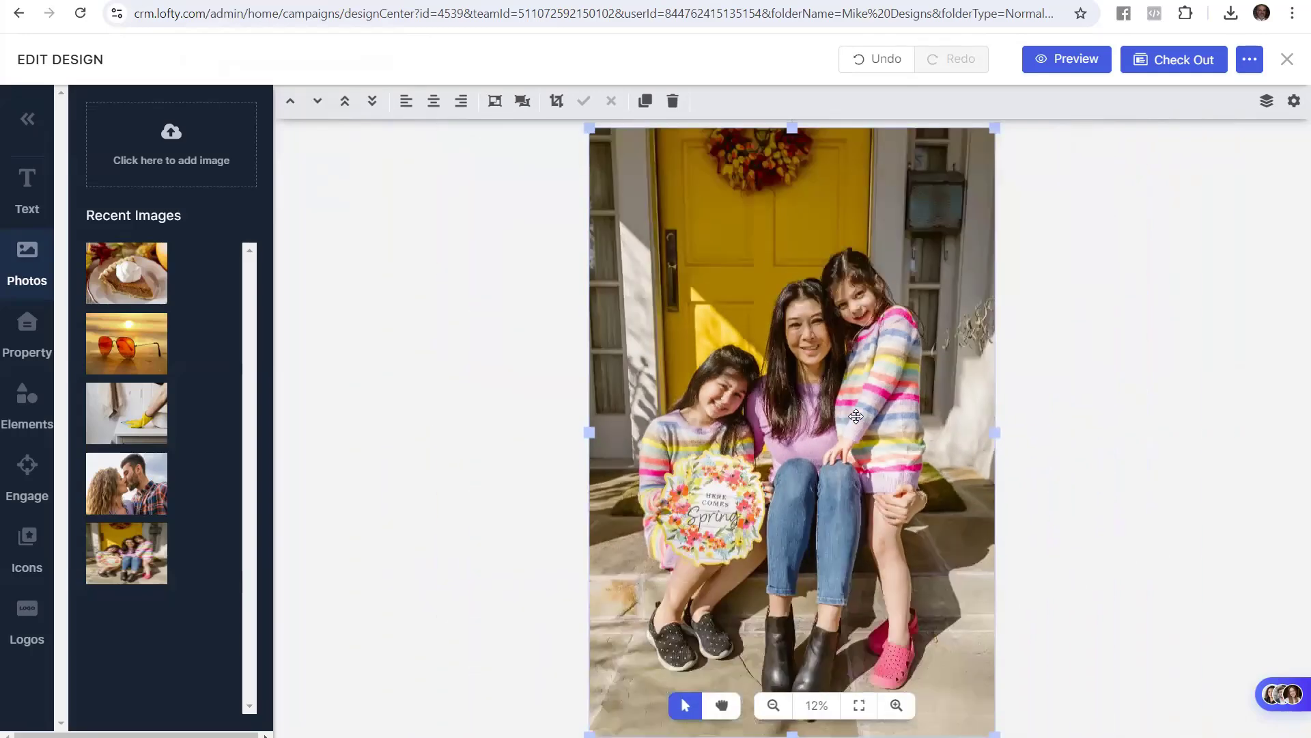
pyautogui.scroll(-1, 856, 416)
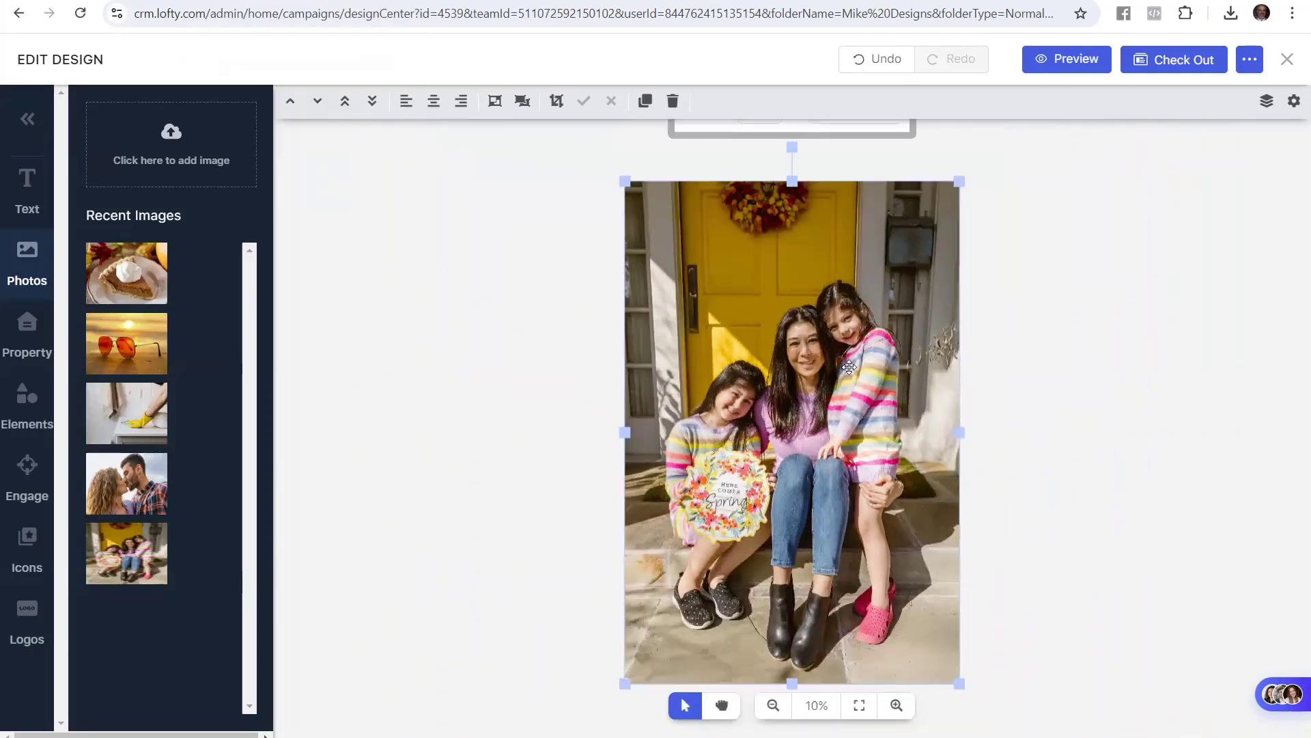
pyautogui.click(734, 282)
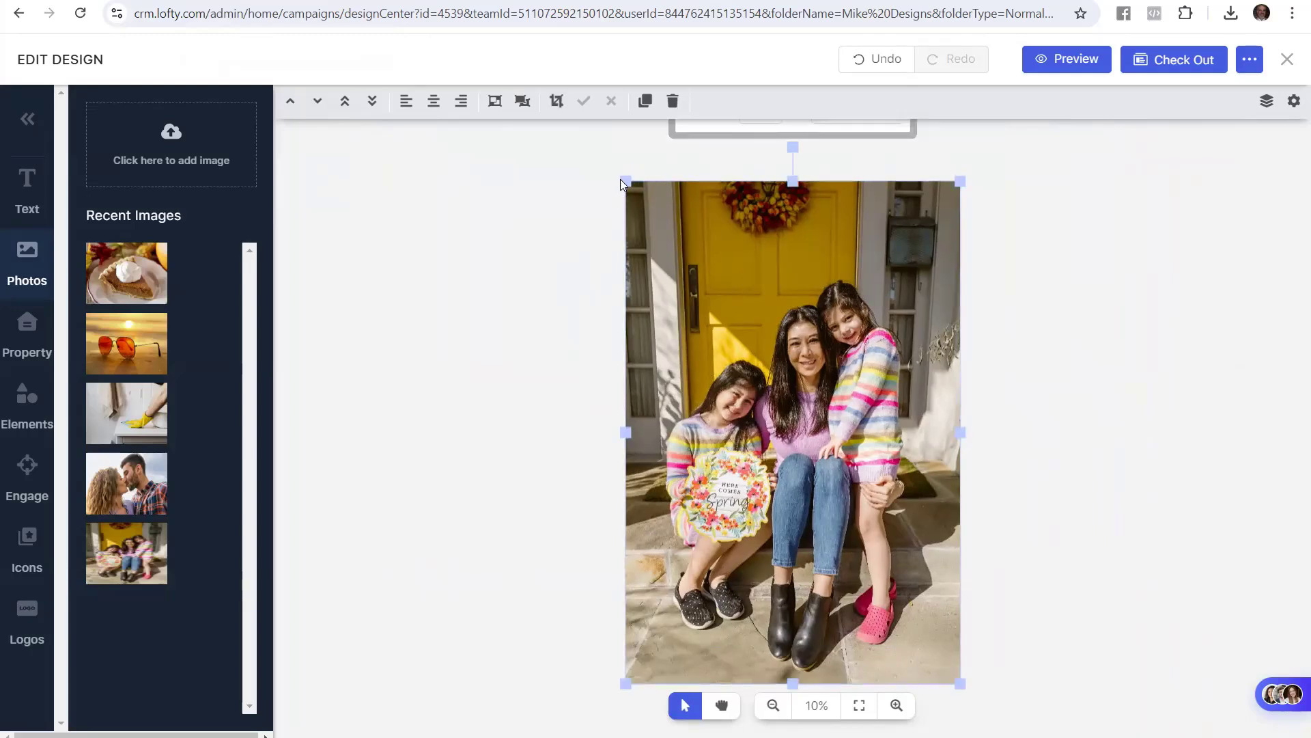
pyautogui.moveTo(626, 179); pyautogui.dragTo(685, 266)
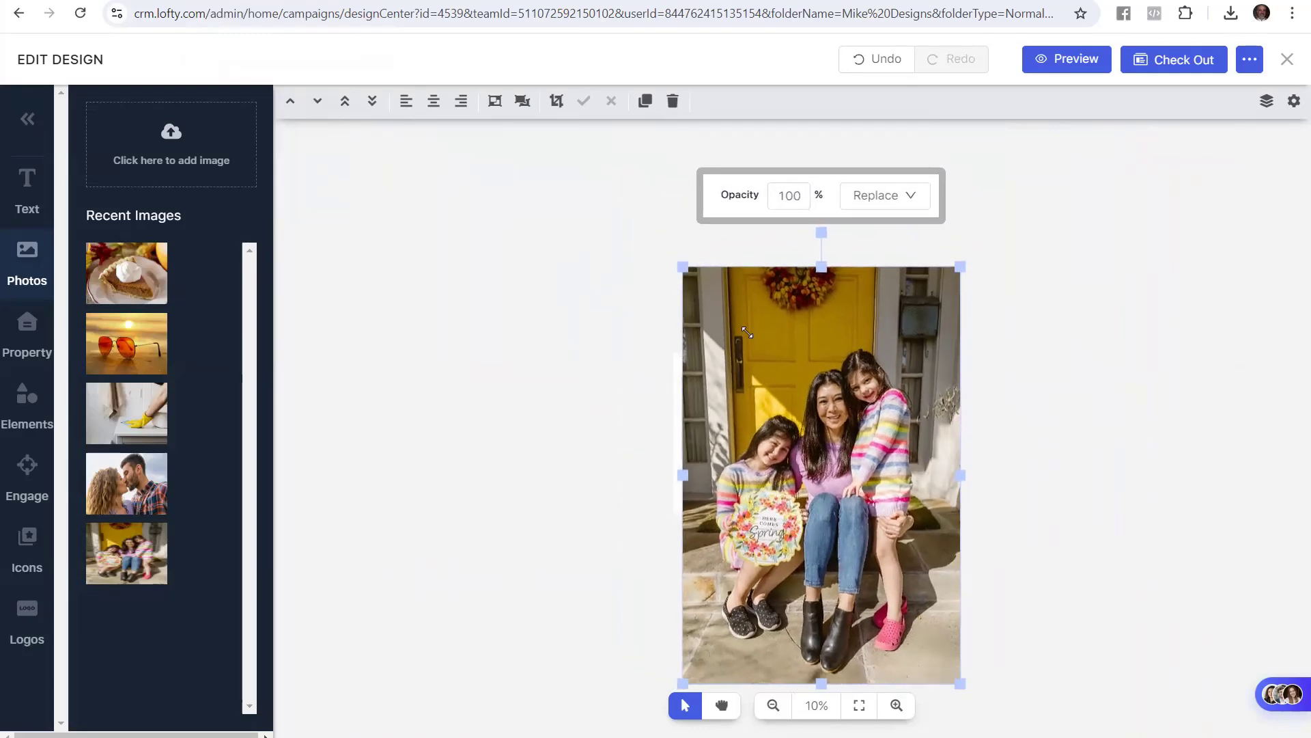
pyautogui.moveTo(748, 332); pyautogui.dragTo(747, 333)
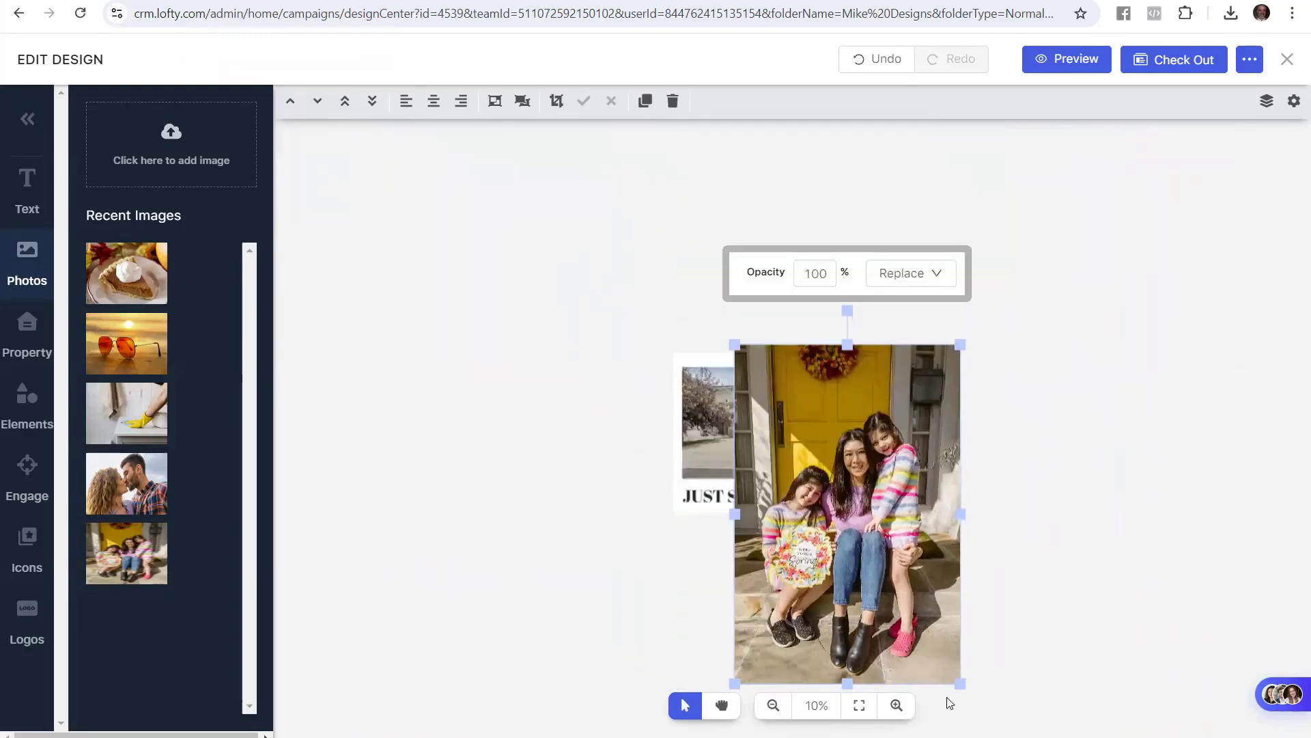
pyautogui.moveTo(959, 685); pyautogui.dragTo(822, 474)
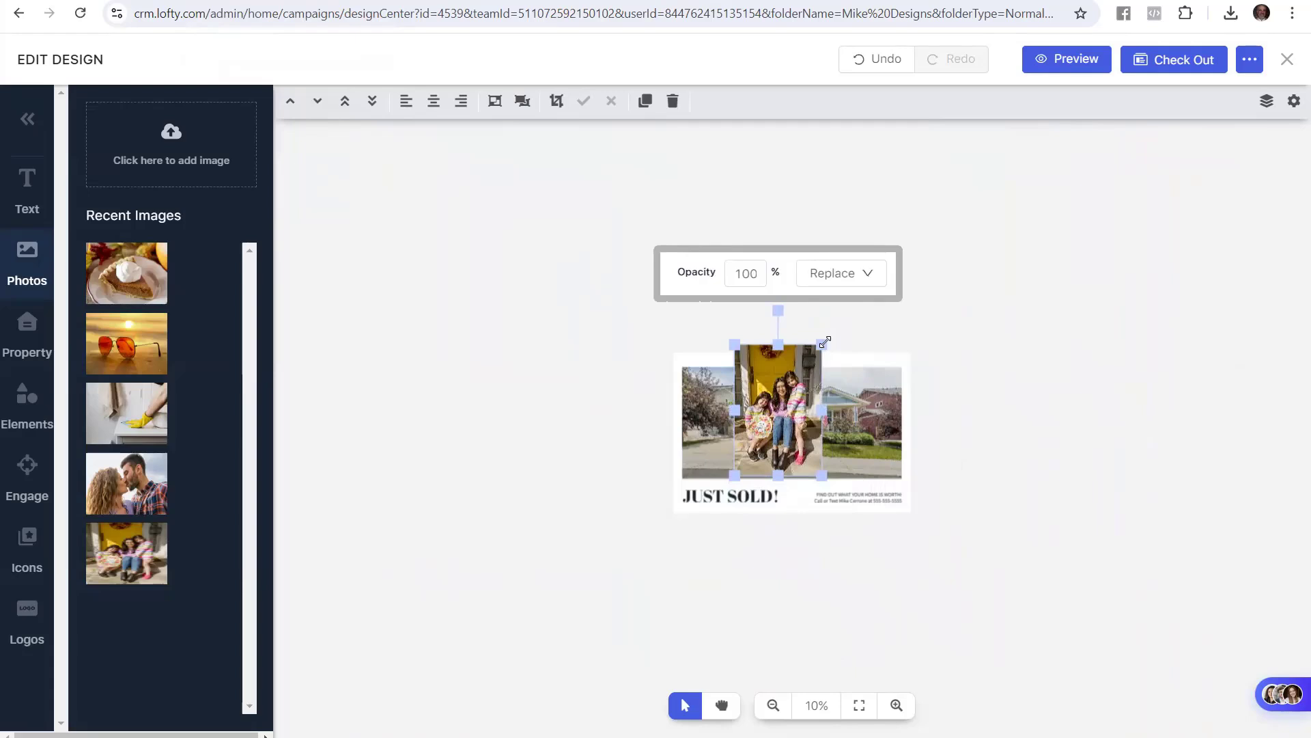
pyautogui.moveTo(823, 346); pyautogui.dragTo(798, 356)
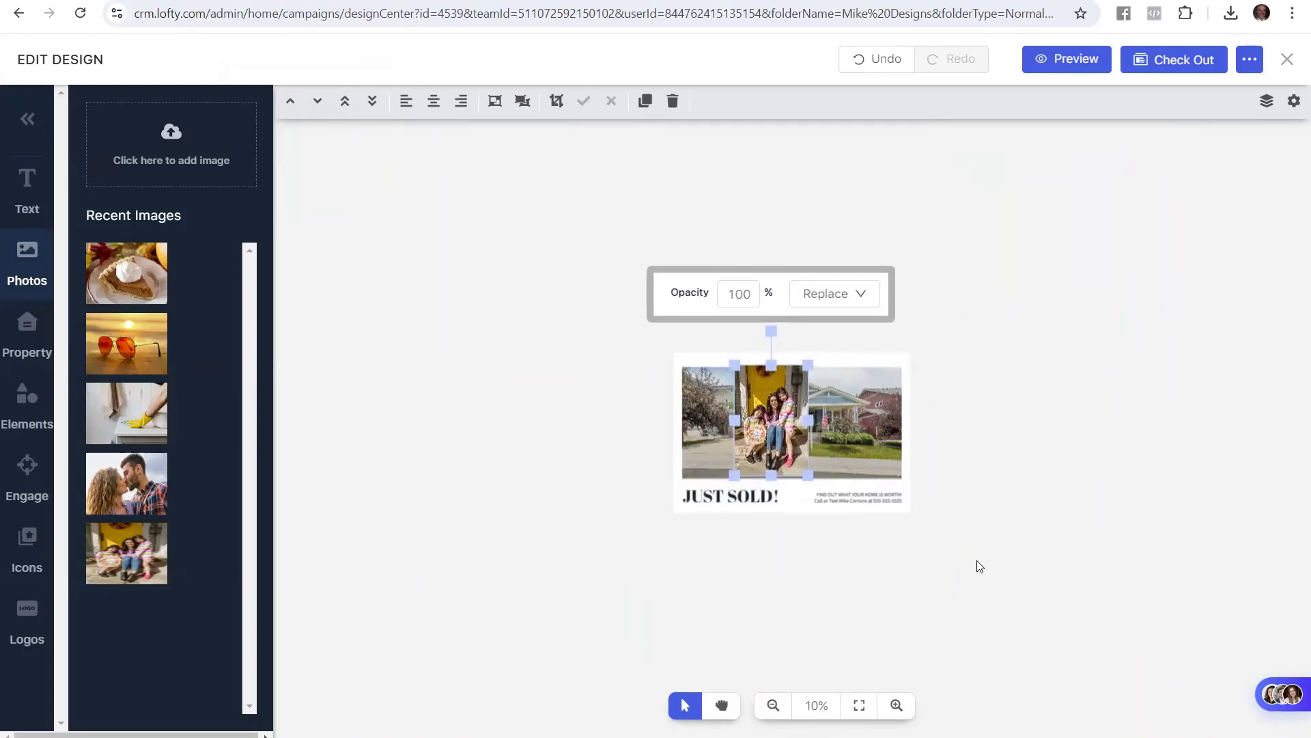
pyautogui.scroll(2, 979, 566)
pyautogui.scroll(3, 1059, 553)
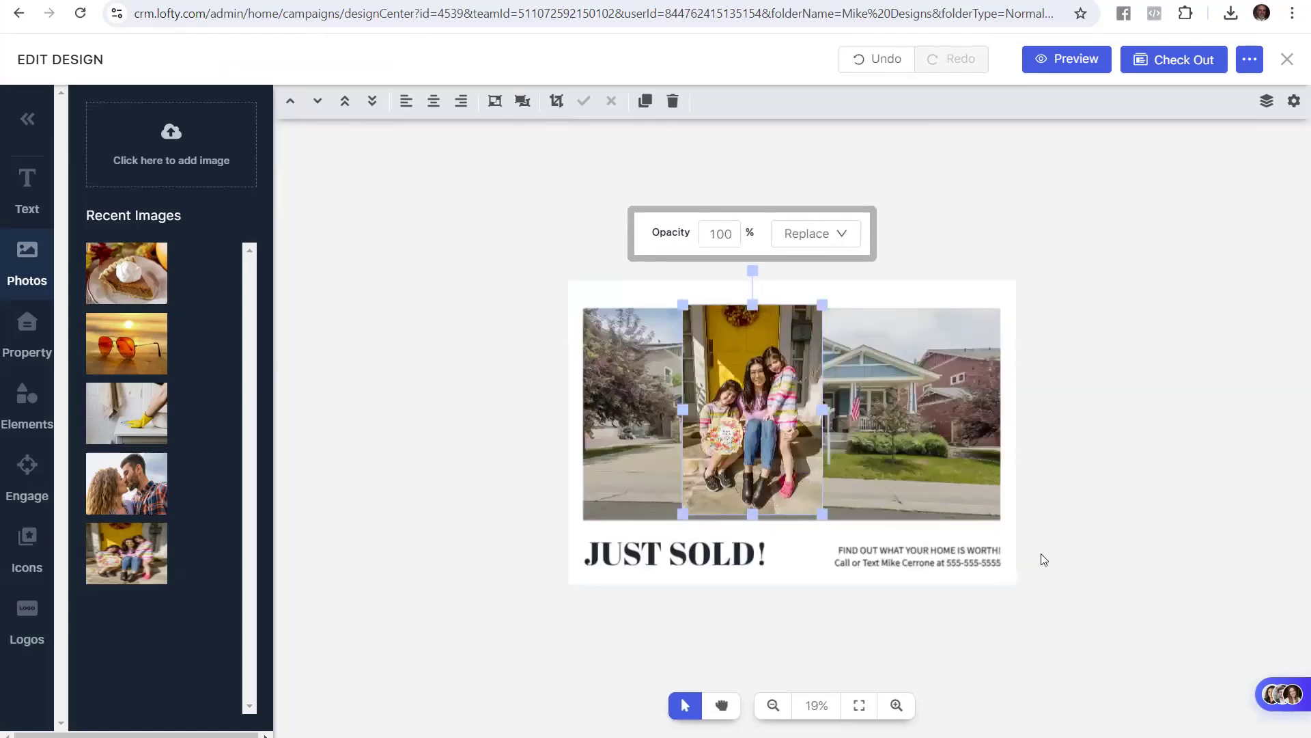
pyautogui.scroll(2, 1121, 518)
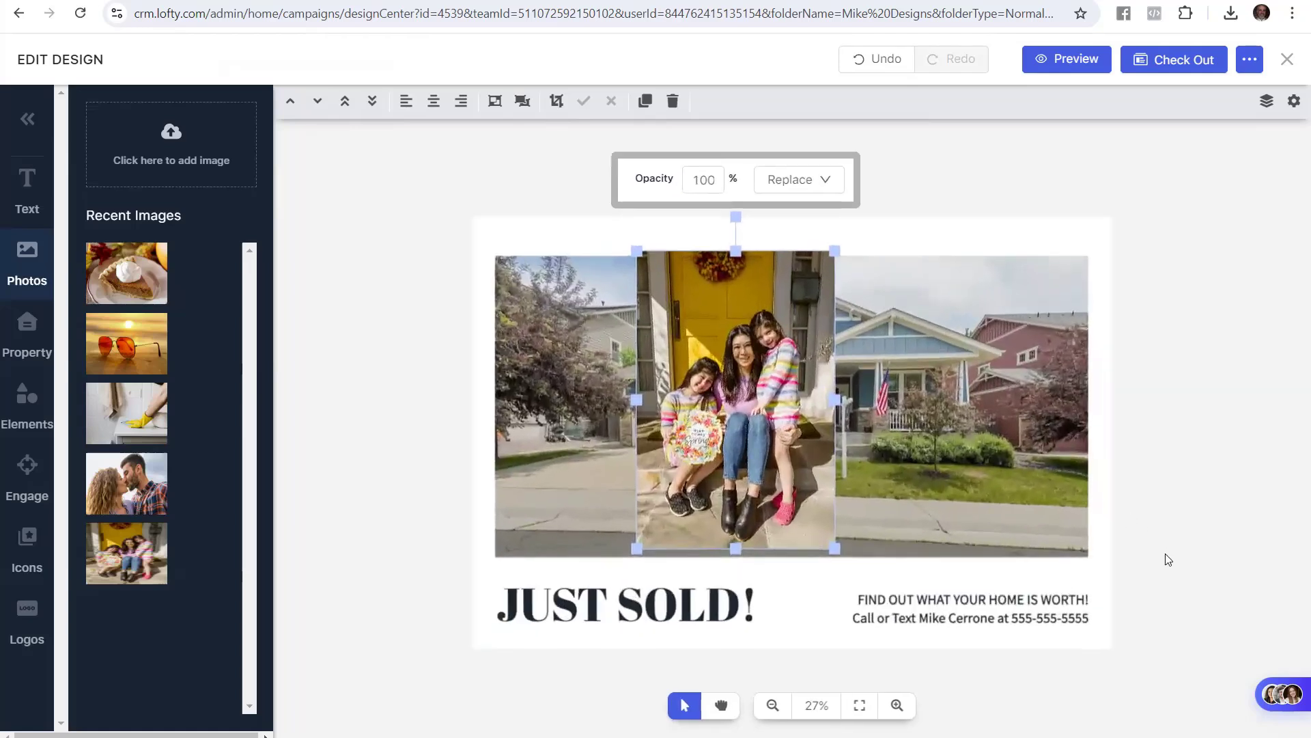
pyautogui.scroll(1, 1168, 558)
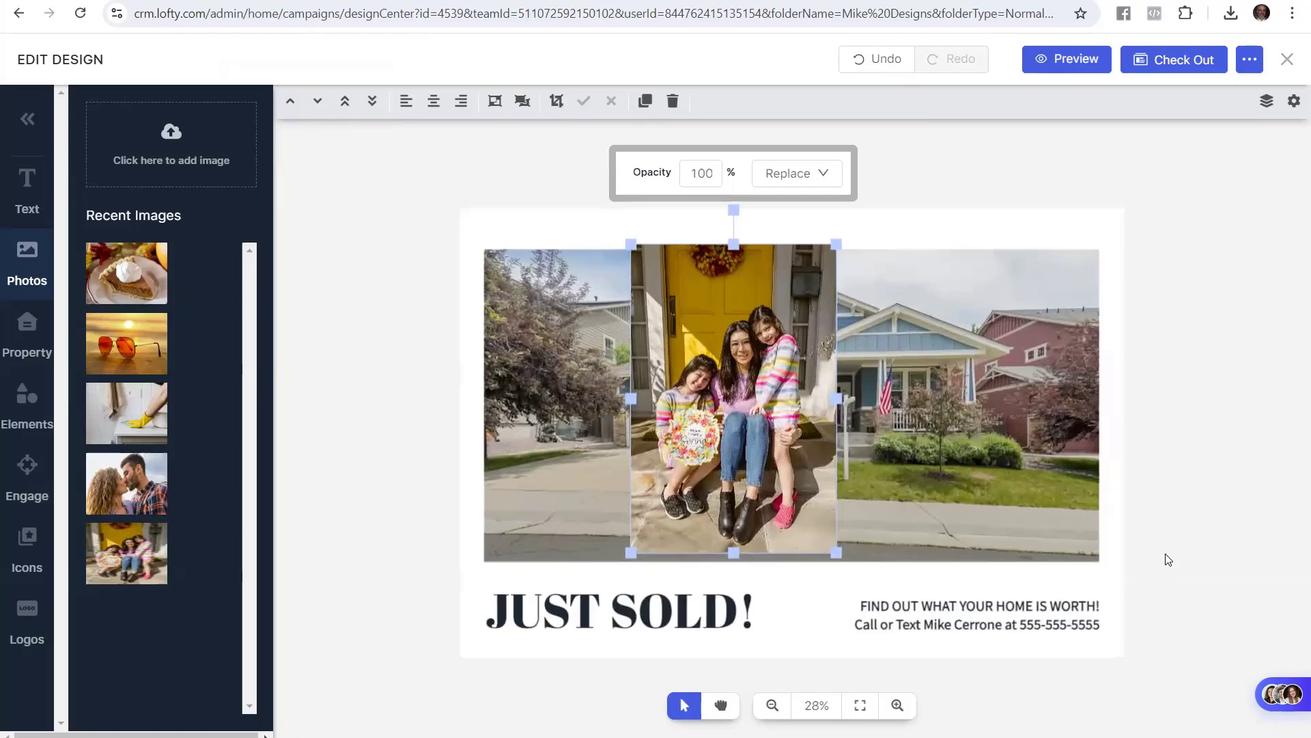
# Move the family photo to the card's right side and enlarge it slightly
pyautogui.click(897, 705)
pyautogui.click(770, 705)
pyautogui.moveTo(741, 354); pyautogui.dragTo(1008, 363)
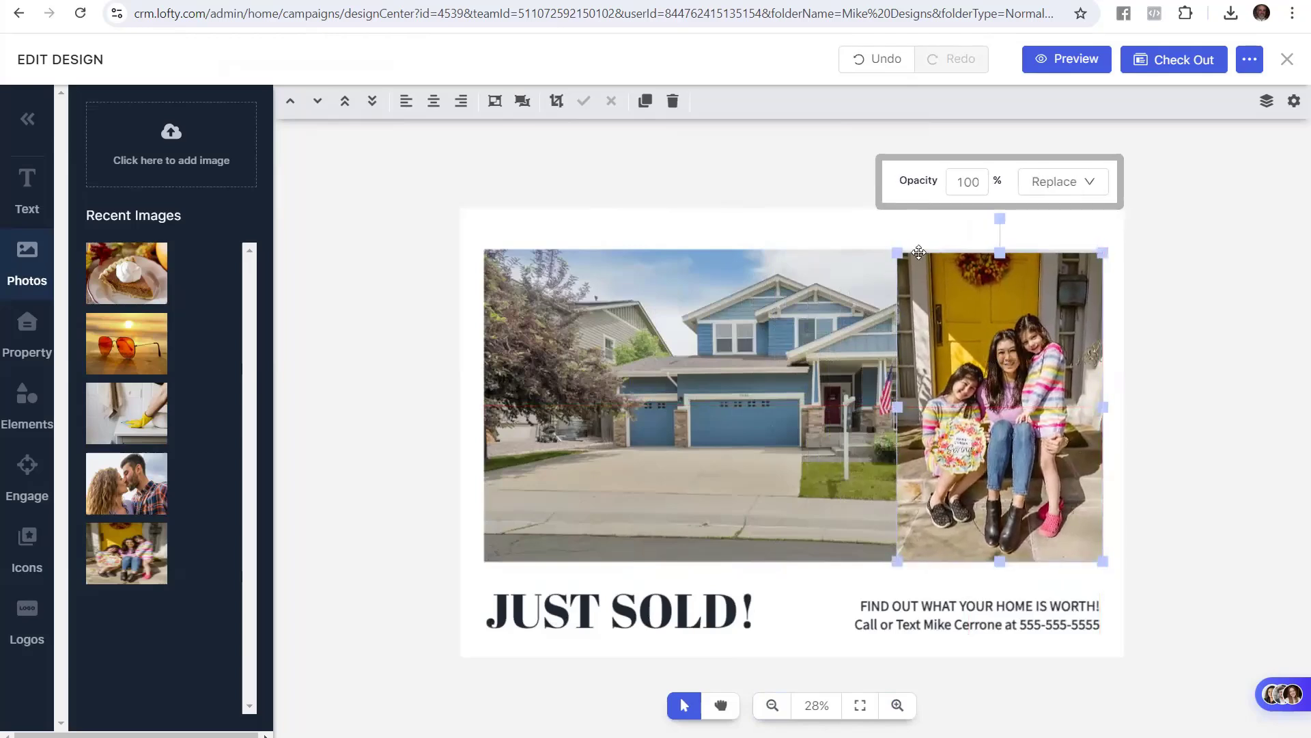
pyautogui.moveTo(896, 254); pyautogui.dragTo(894, 252)
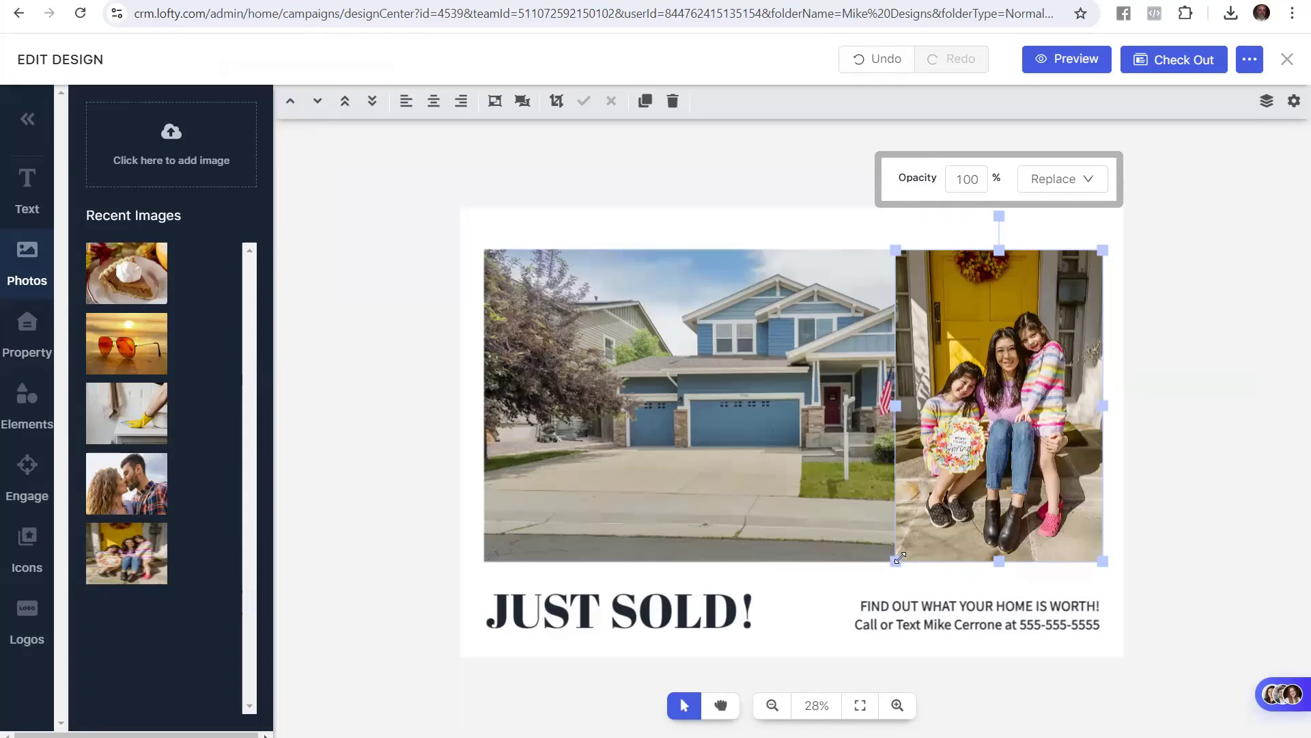
pyautogui.moveTo(894, 562); pyautogui.dragTo(873, 573)
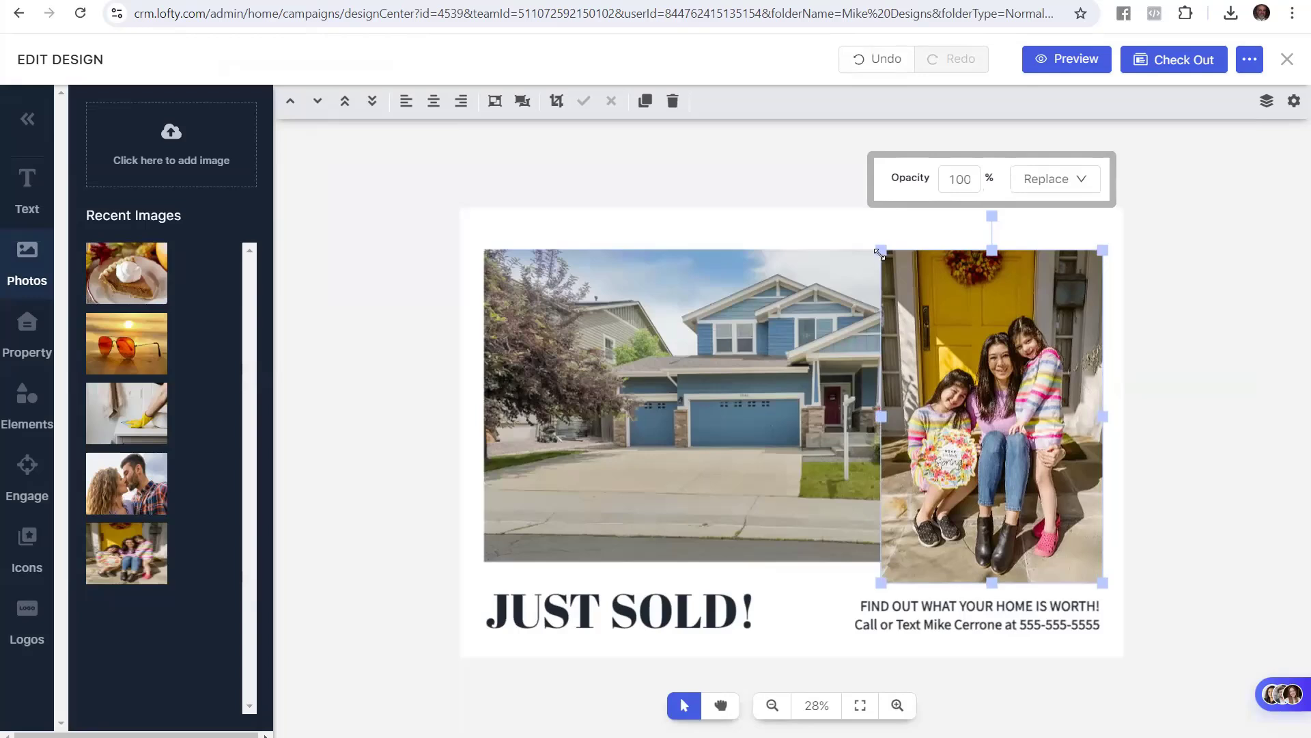
pyautogui.moveTo(879, 252)
pyautogui.mouseDown()
pyautogui.moveTo(858, 228)
pyautogui.moveTo(857, 239)
pyautogui.mouseUp()
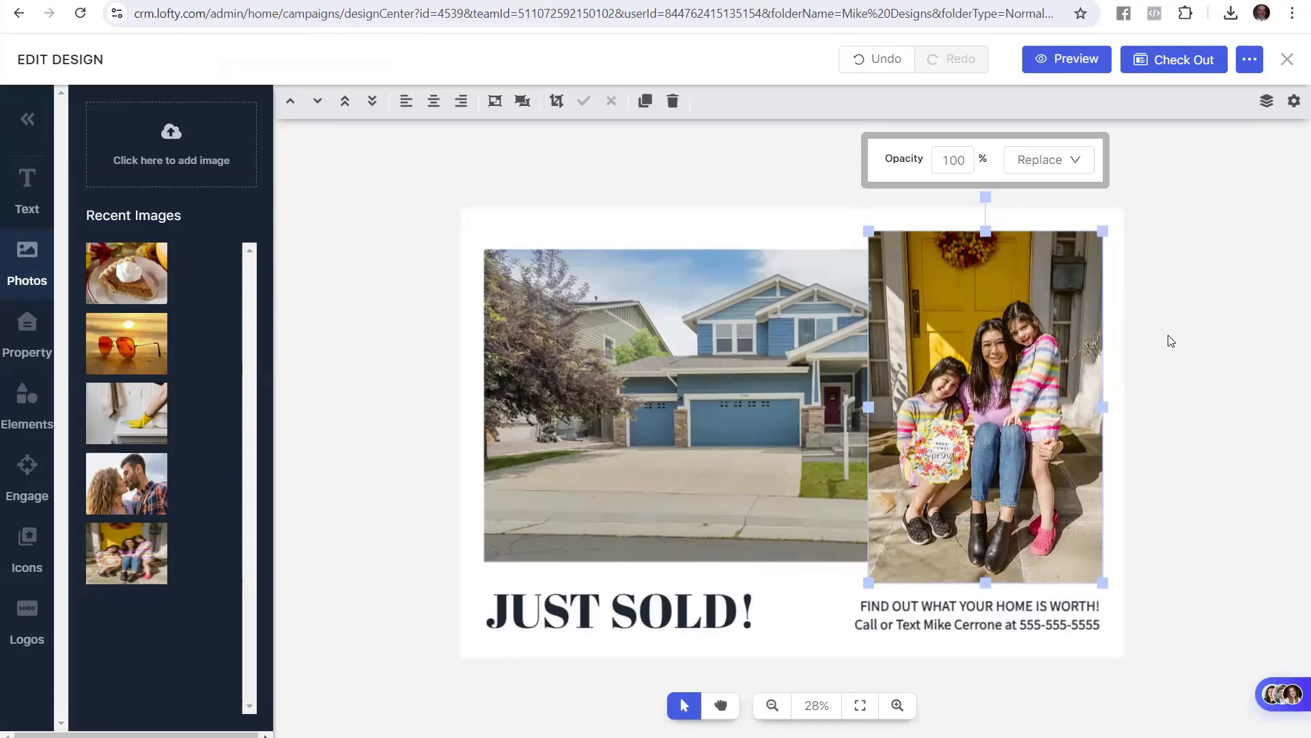
pyautogui.click(1237, 360)
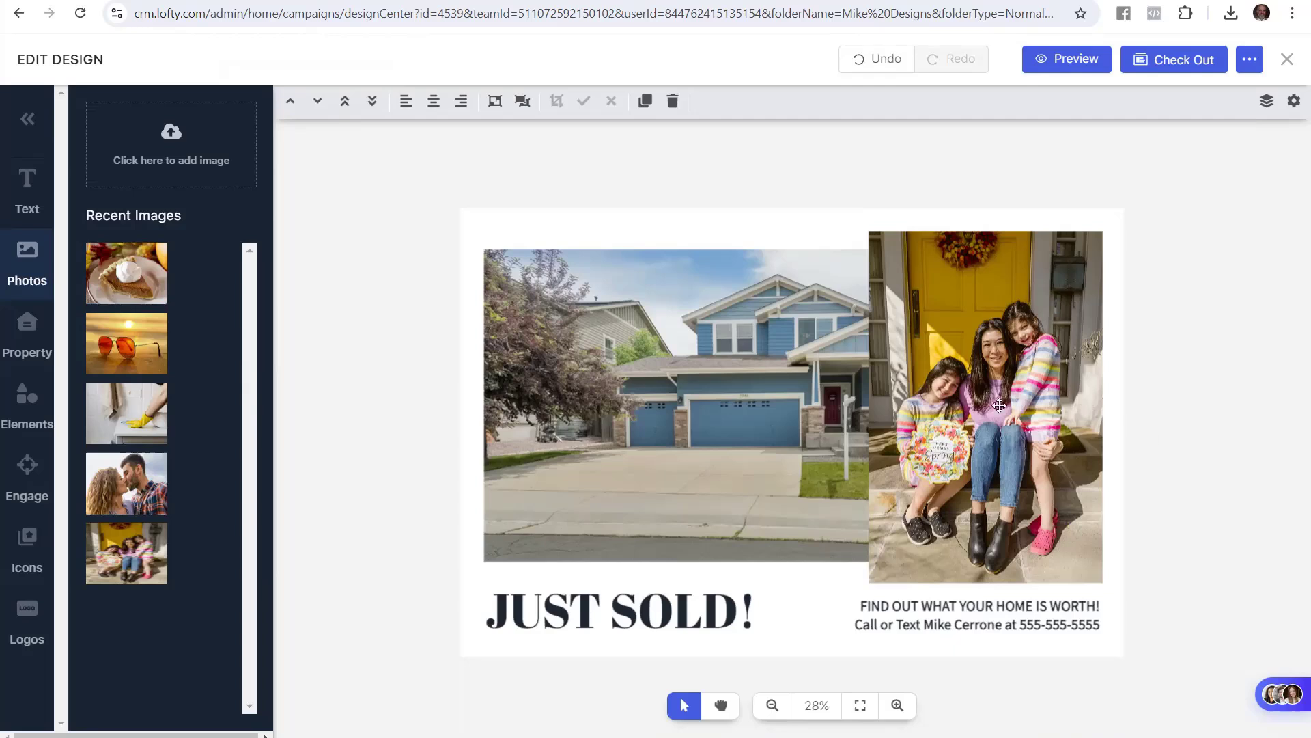
# Snap the family photo to the card's left edge and lower it slightly into place
pyautogui.moveTo(999, 405); pyautogui.dragTo(617, 393)
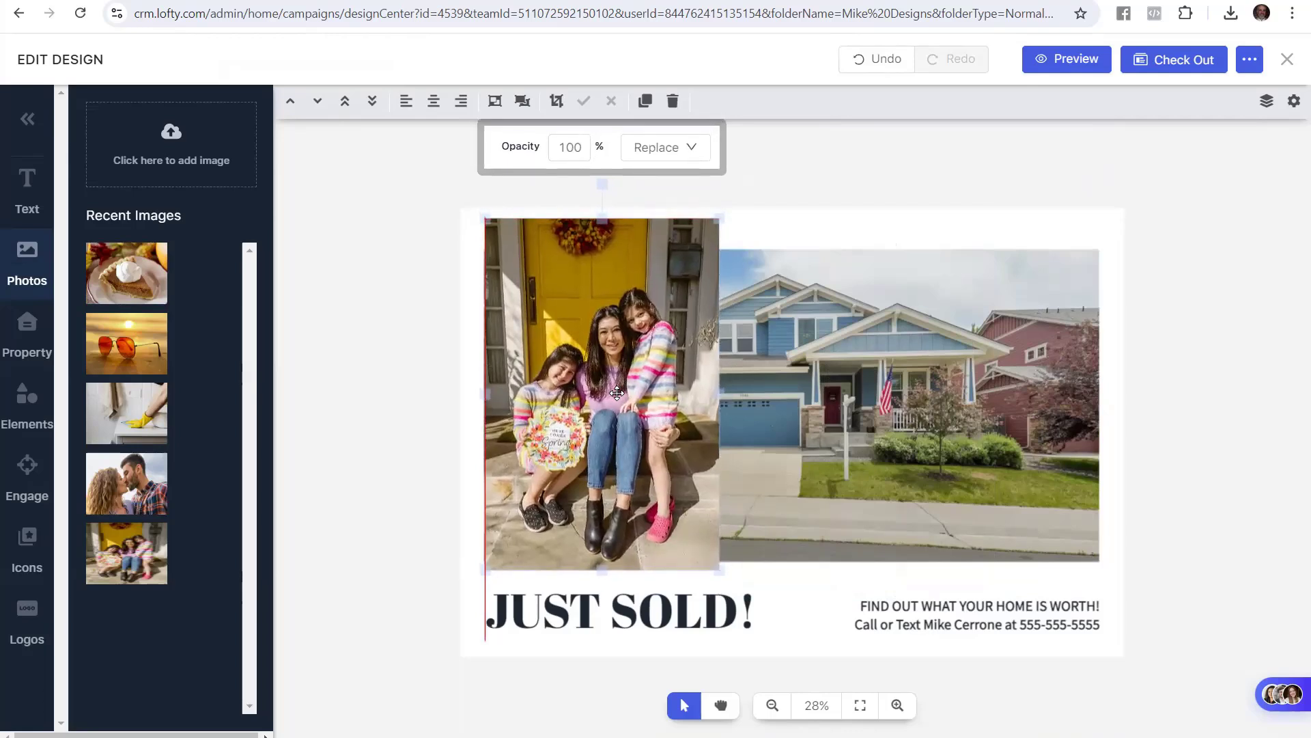
pyautogui.moveTo(617, 392)
pyautogui.mouseDown()
pyautogui.moveTo(633, 404)
pyautogui.moveTo(614, 404)
pyautogui.mouseUp()
pyautogui.click(431, 393)
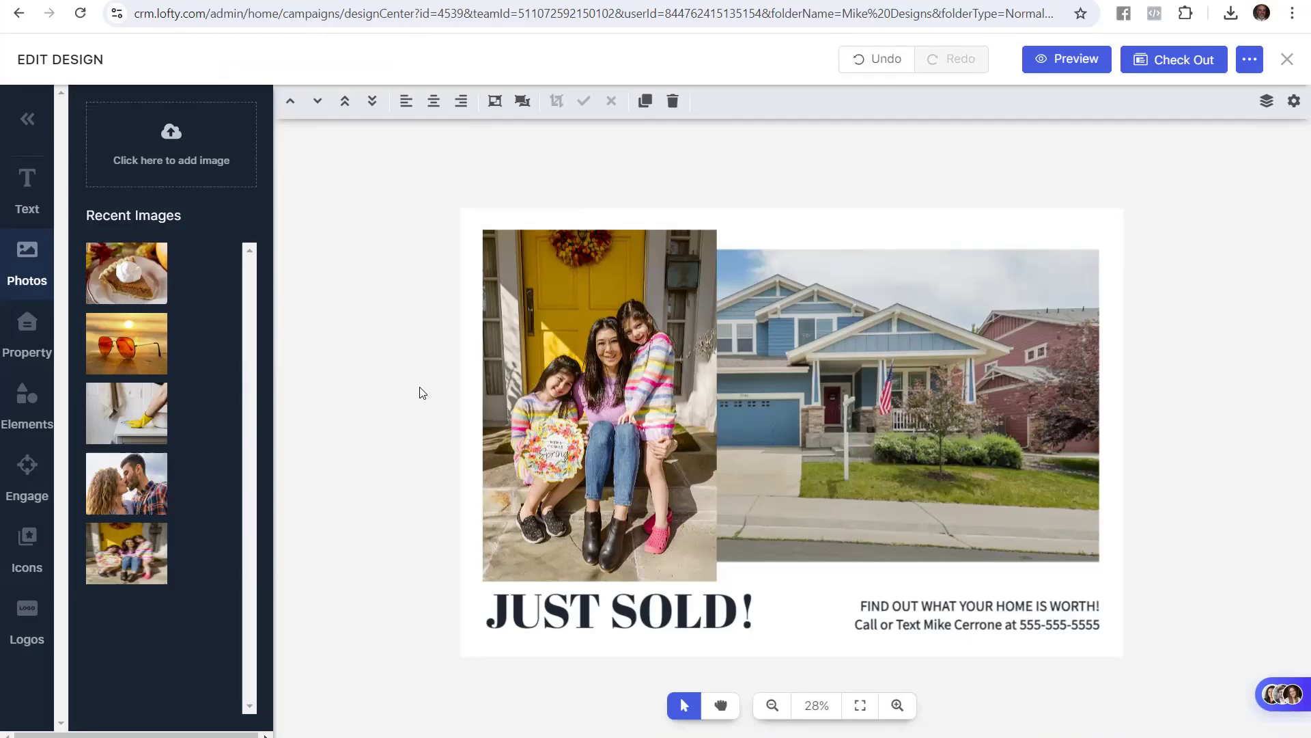
# Check the guide's step for changing the headline to Just Bought
pyautogui.click(102, 1)
pyautogui.moveTo(832, 542); pyautogui.dragTo(561, 545)
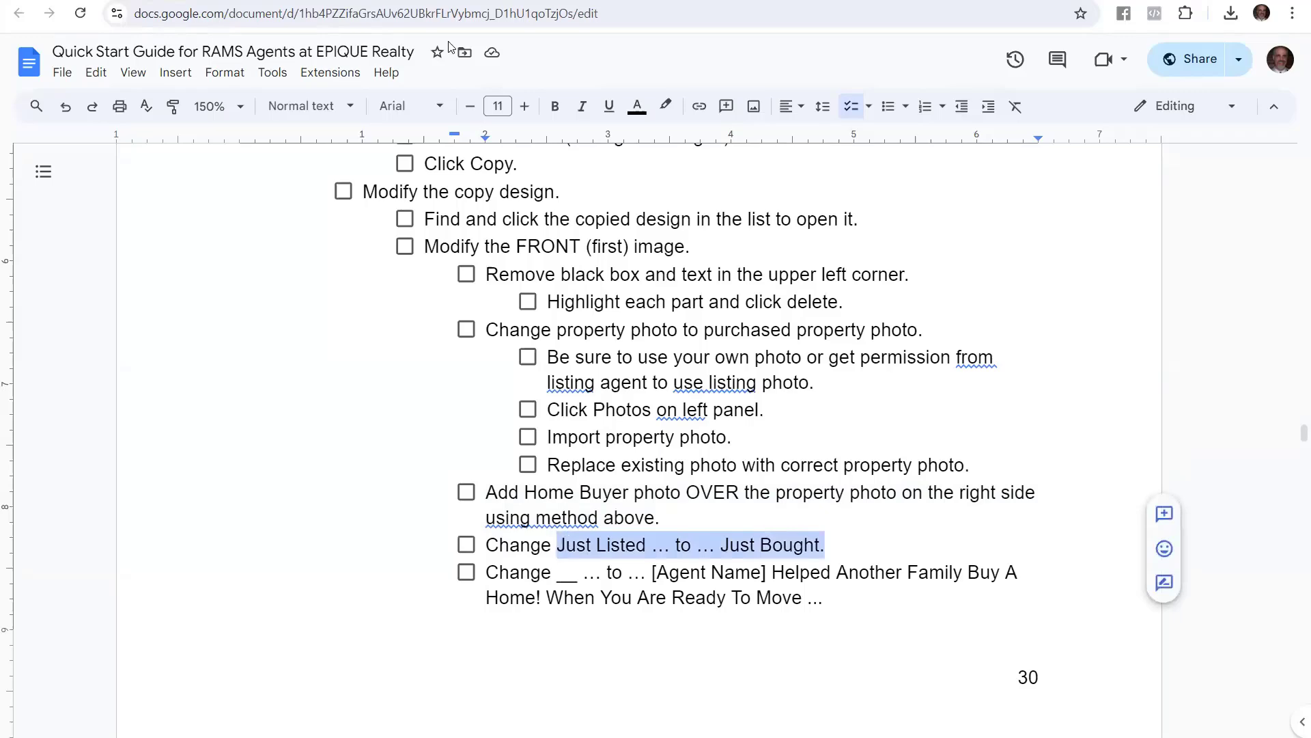
pyautogui.click(252, 1)
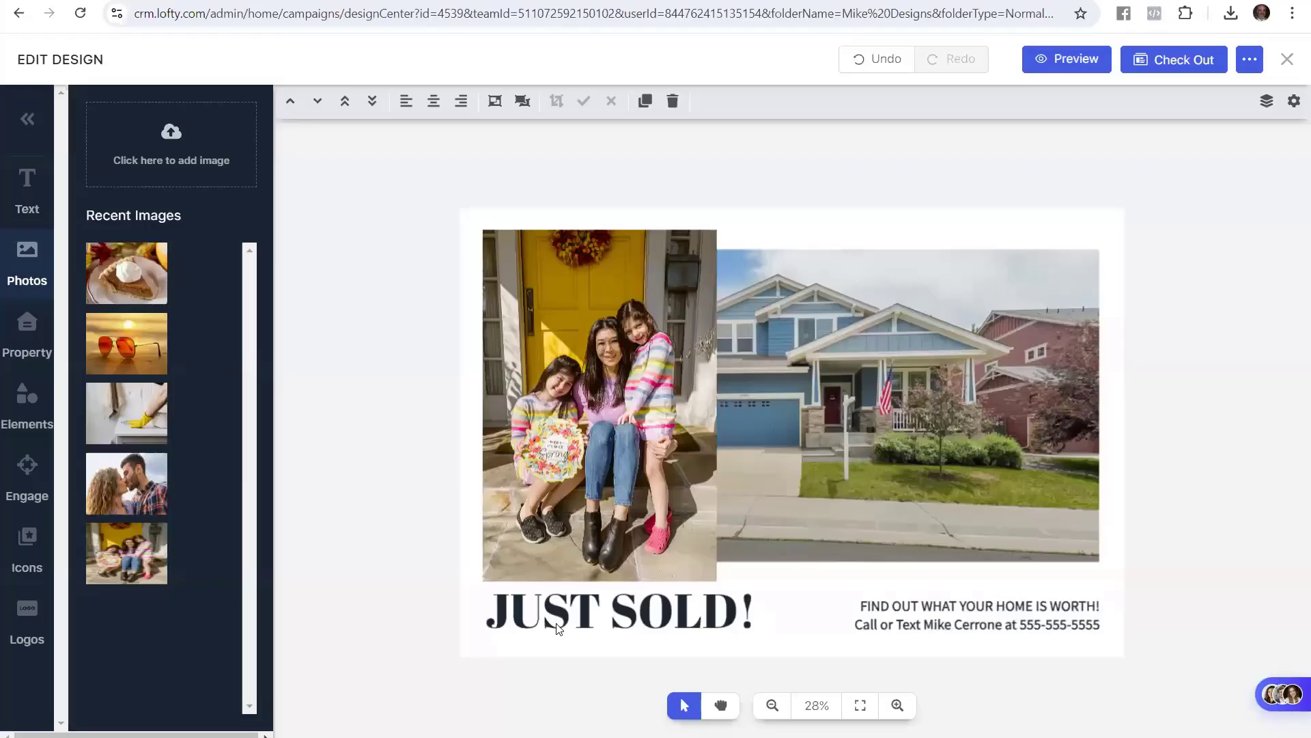
# Change the front headline's SOLD to BOUGHT so it reads JUST BOUGHT!
pyautogui.doubleClick(600, 618)
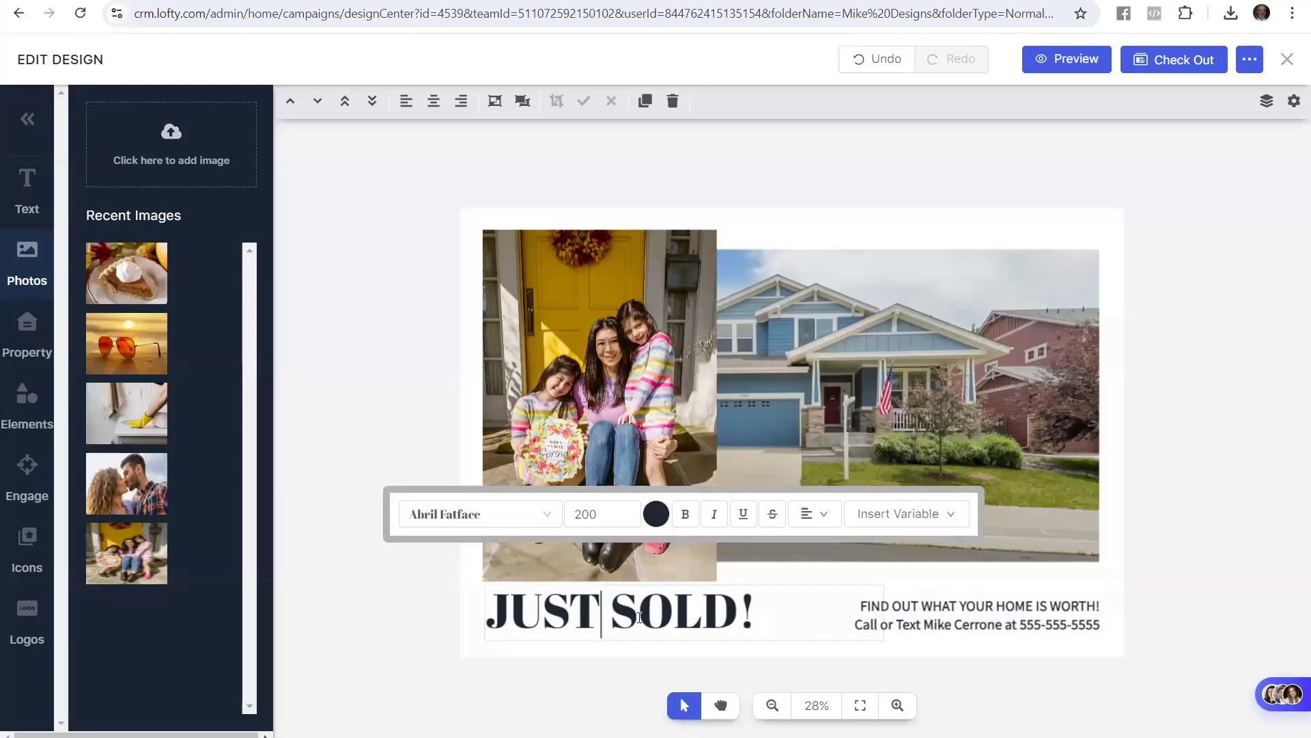
pyautogui.moveTo(612, 618); pyautogui.dragTo(727, 615)
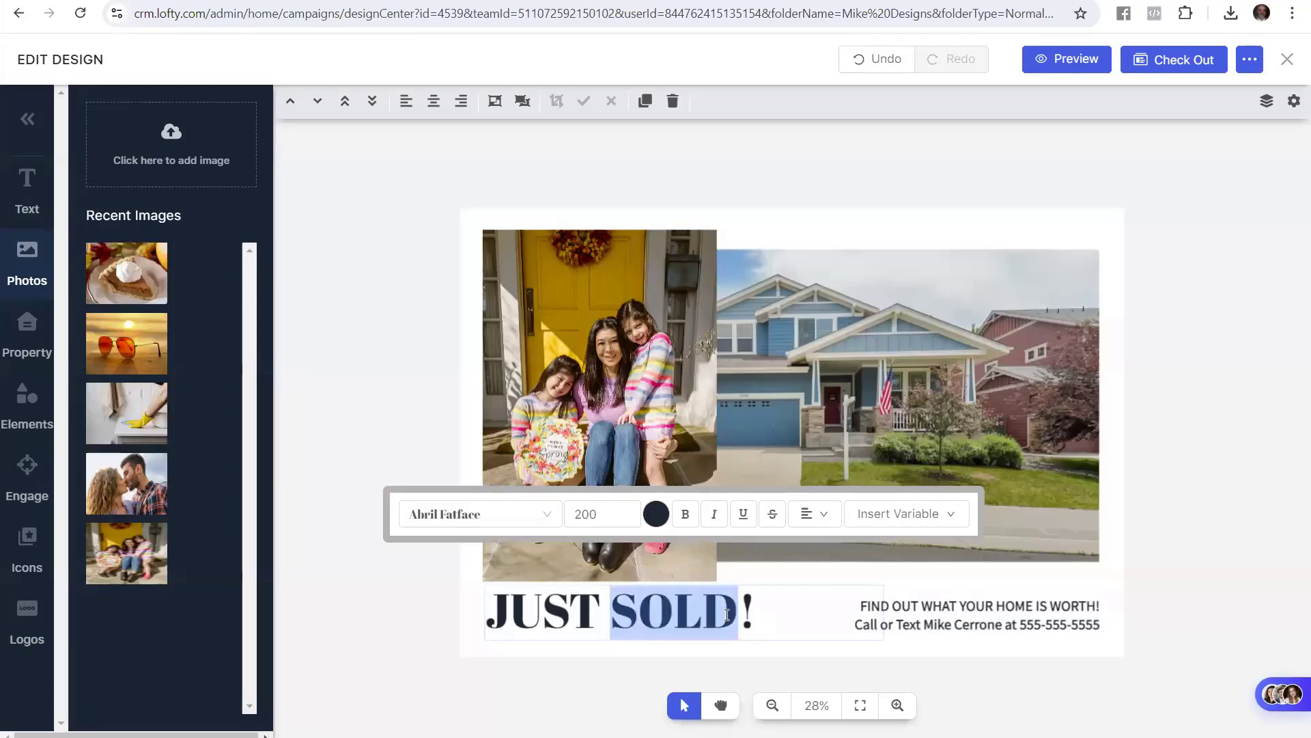
pyautogui.write('BP')
pyautogui.press('BackSpace')
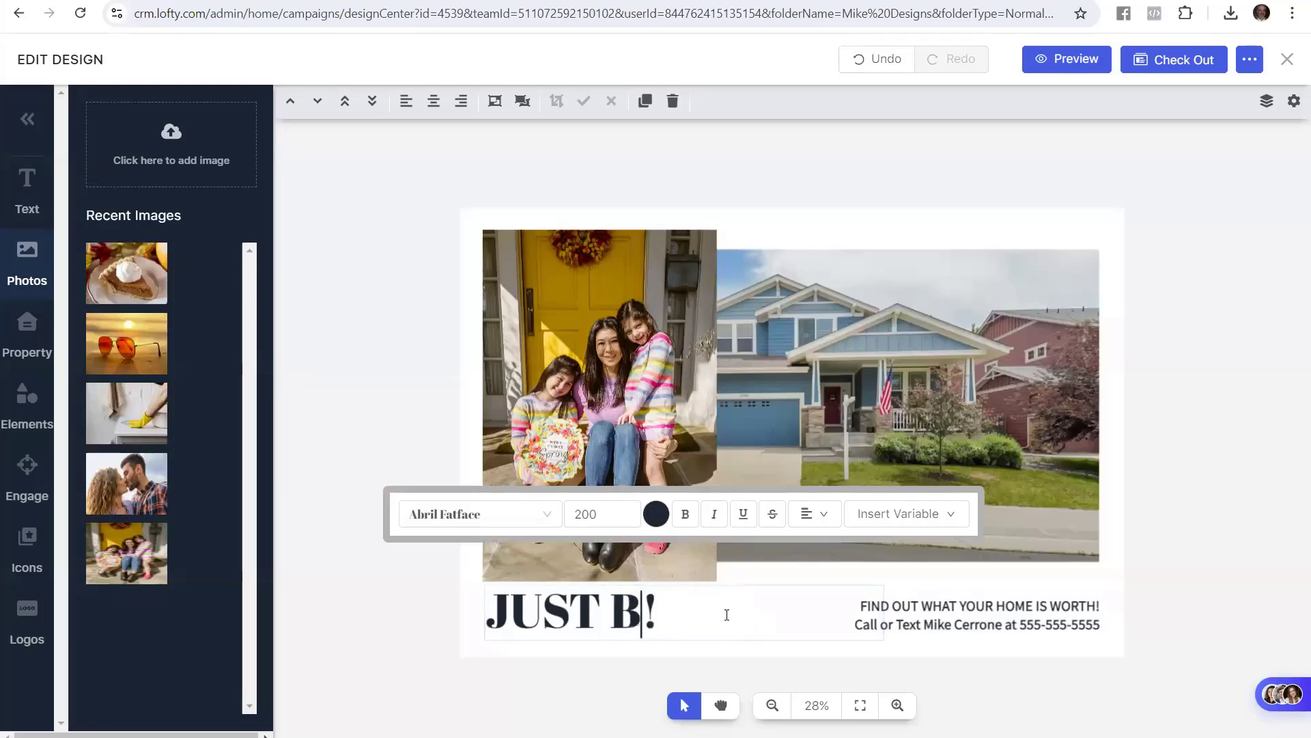
pyautogui.write('OUGHT')
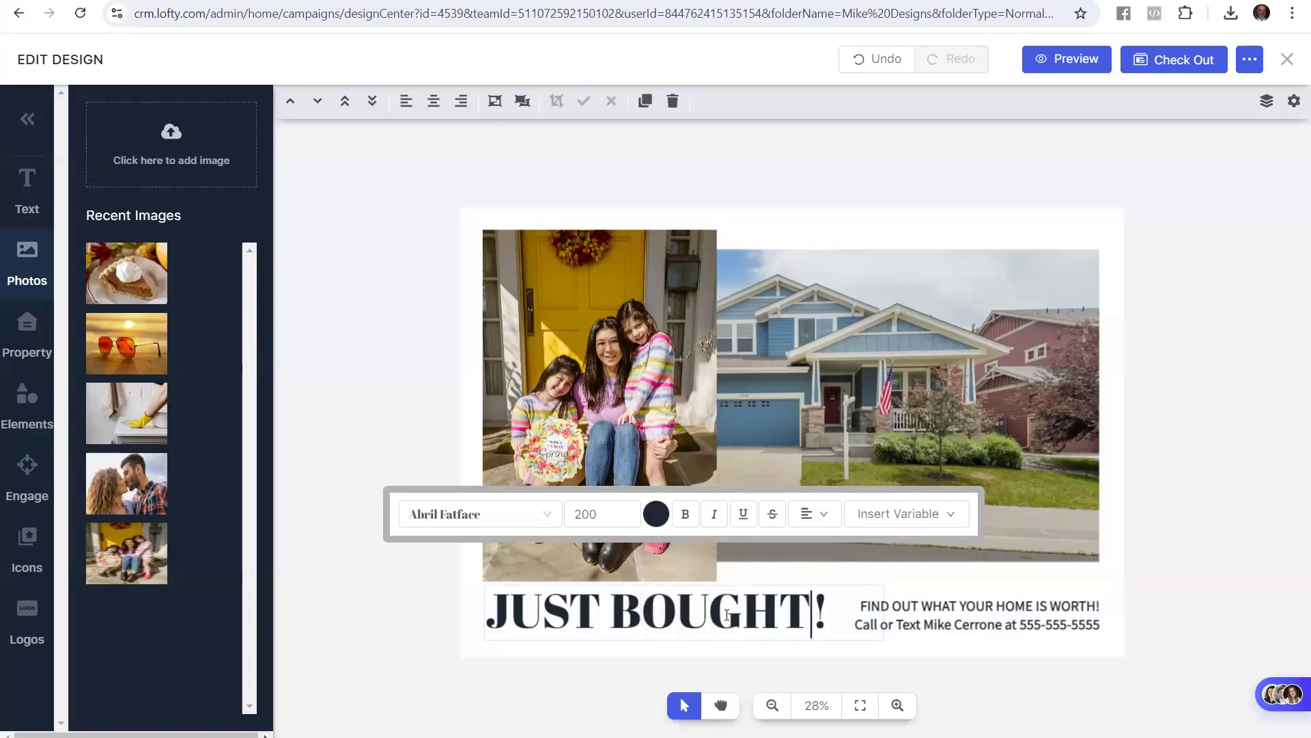
pyautogui.click(396, 597)
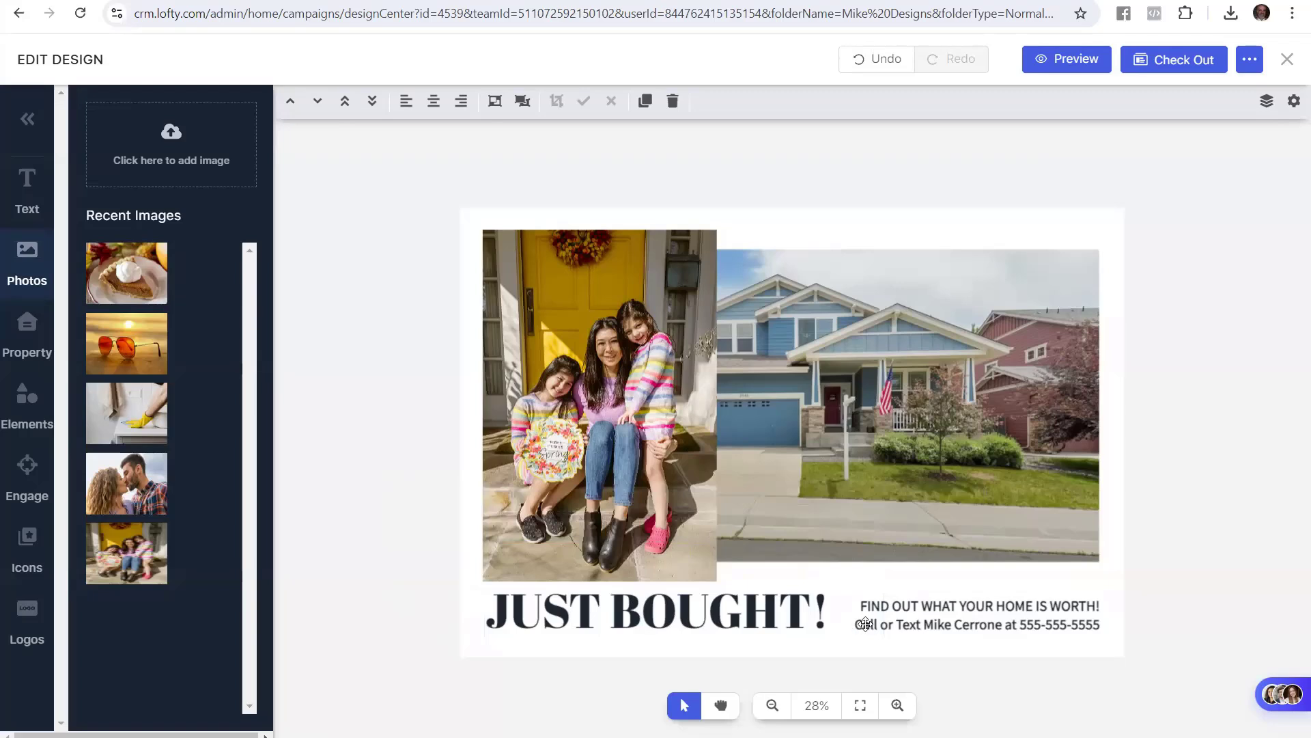
pyautogui.click(910, 622)
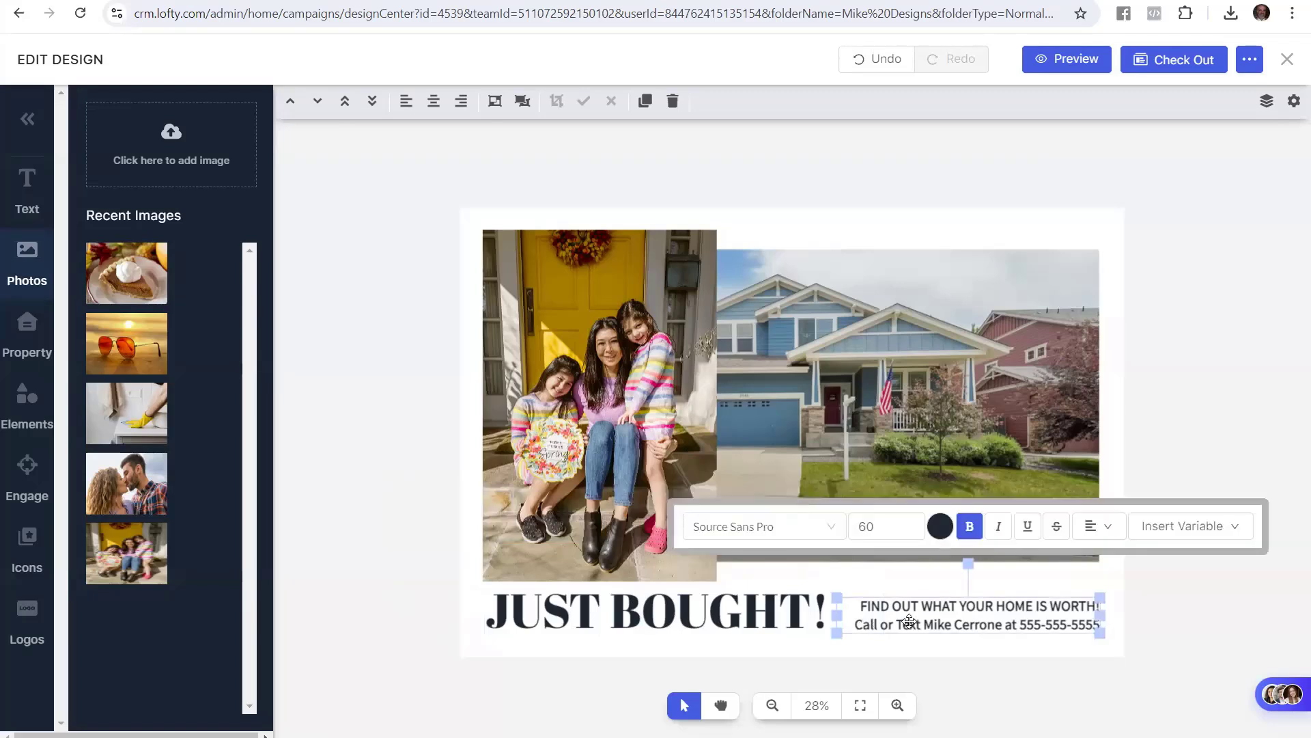
# Copy the guide's '[Agent Name] Helped Another Family Buy A Home!' message
pyautogui.click(114, 0)
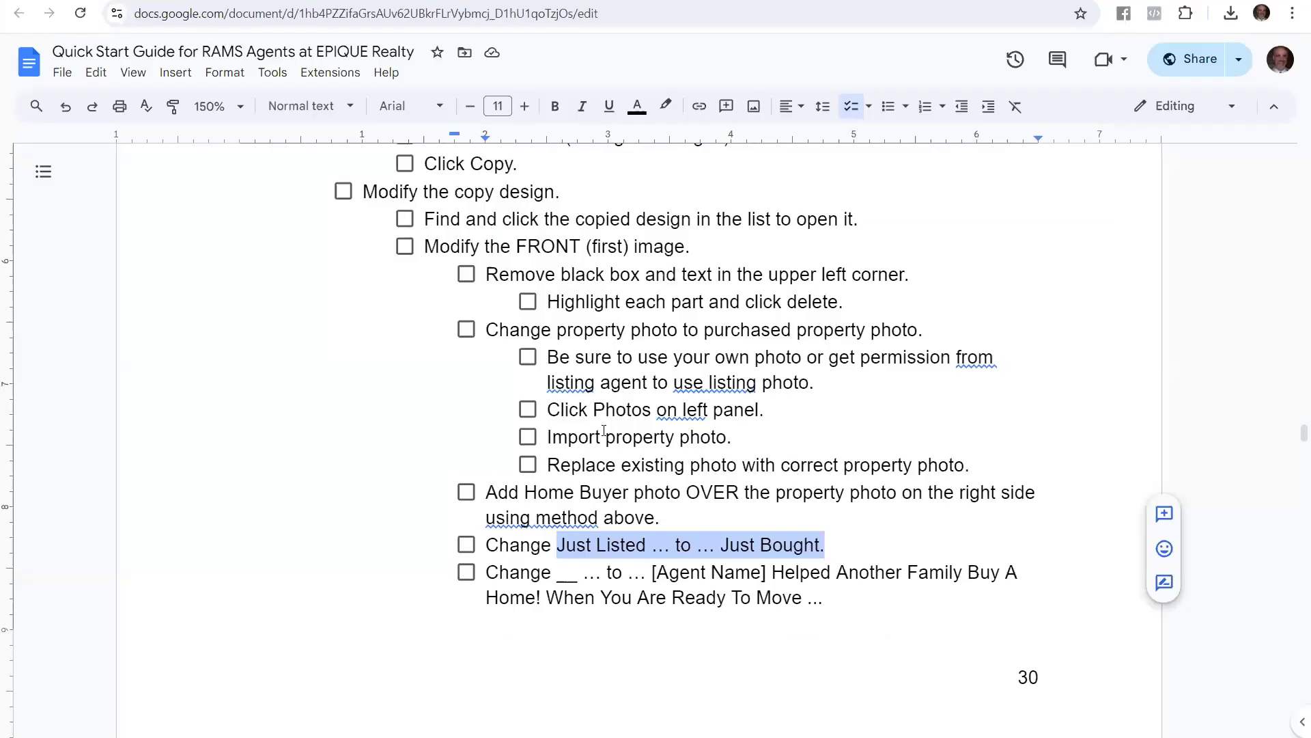
pyautogui.click(577, 574)
pyautogui.scroll(-1, 546, 532)
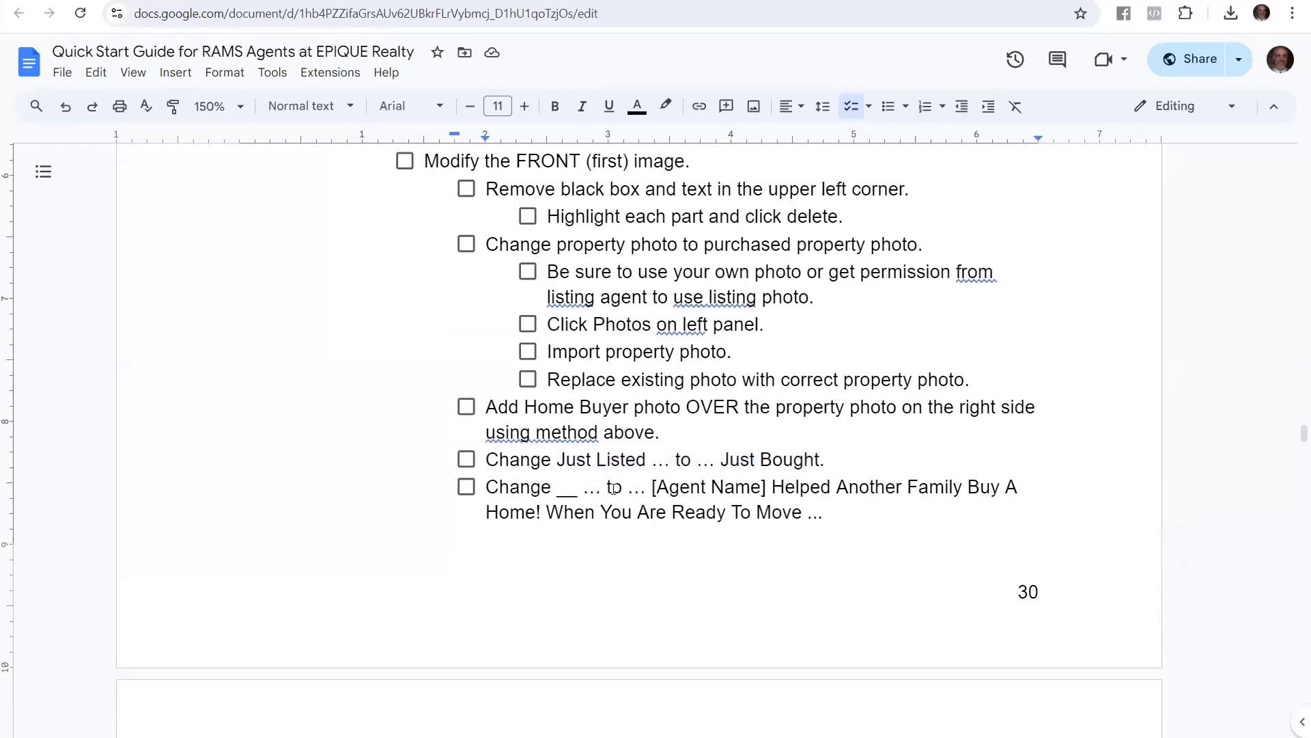
pyautogui.moveTo(608, 488); pyautogui.dragTo(828, 519)
pyautogui.hotkey('ctrl', 'c')
pyautogui.click(728, 487)
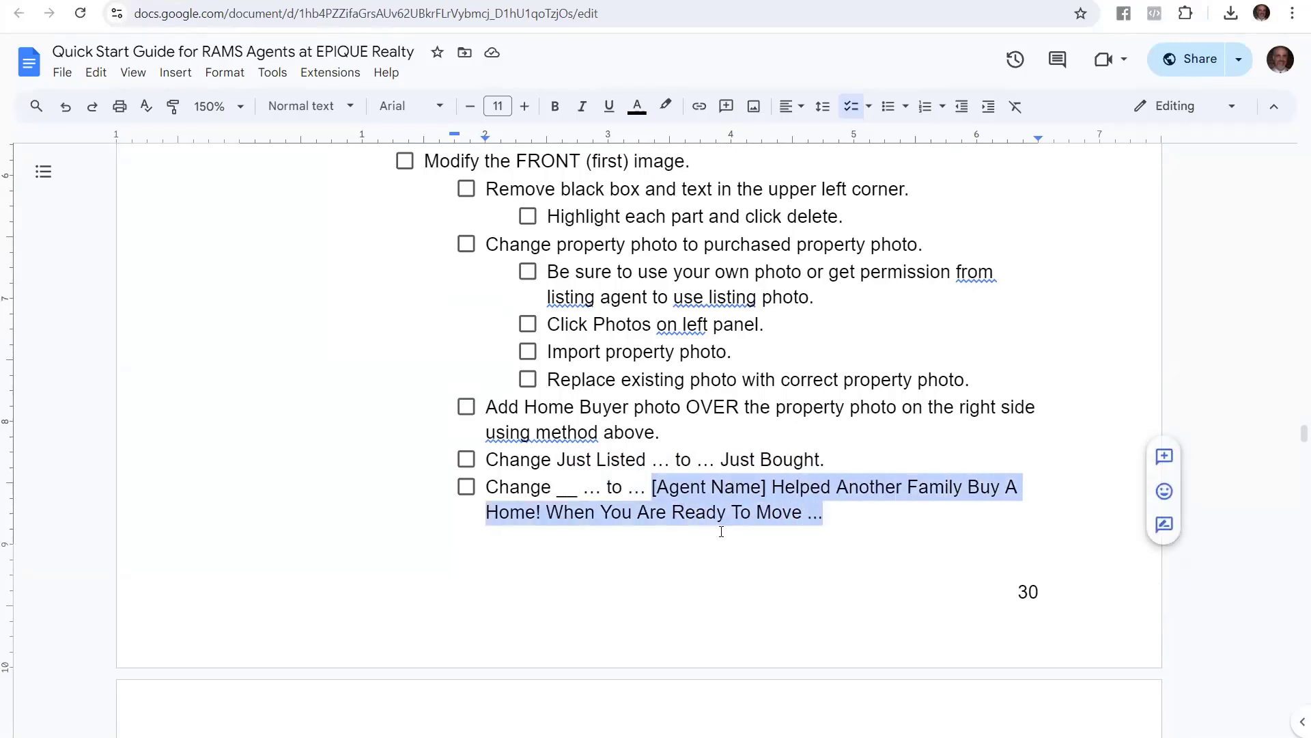
pyautogui.scroll(-3, 406, 529)
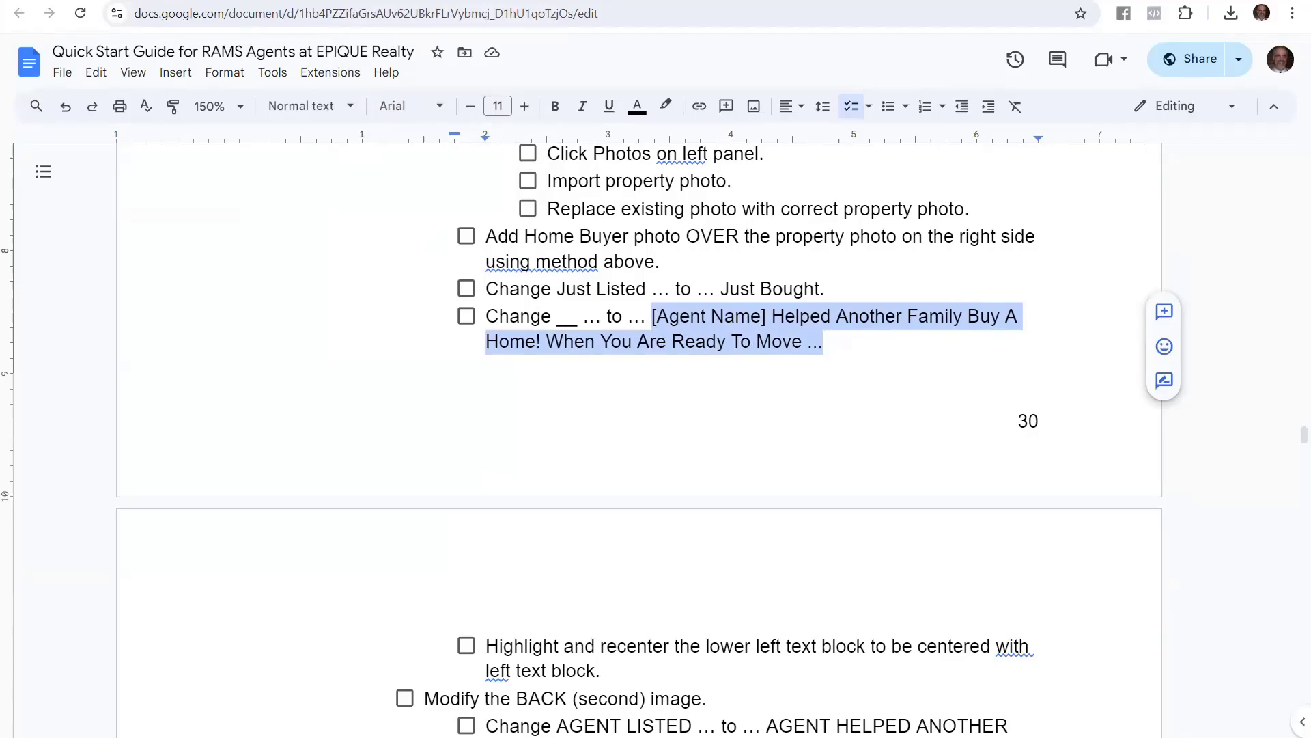
pyautogui.hotkey('ctrl', 'Tab')
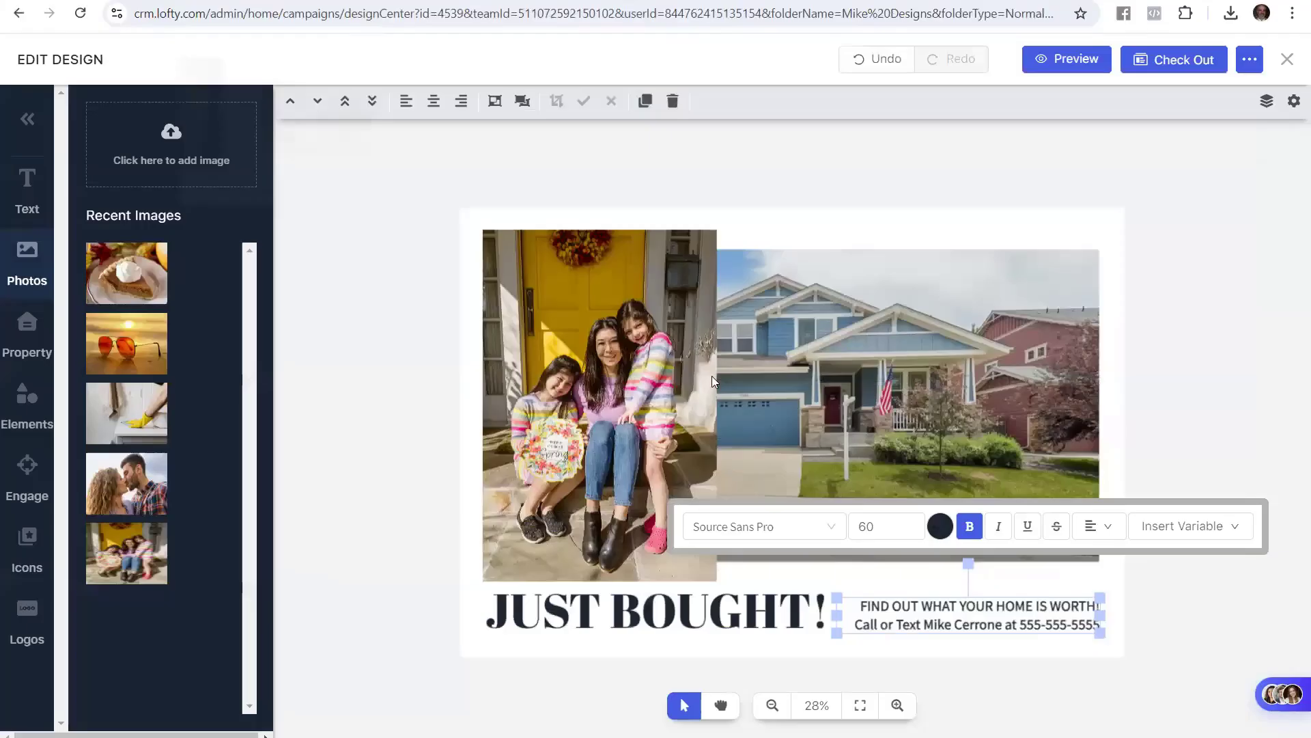
# Paste the copied message over the FIND OUT WHAT YOUR HOME IS WORTH line
pyautogui.click(909, 613)
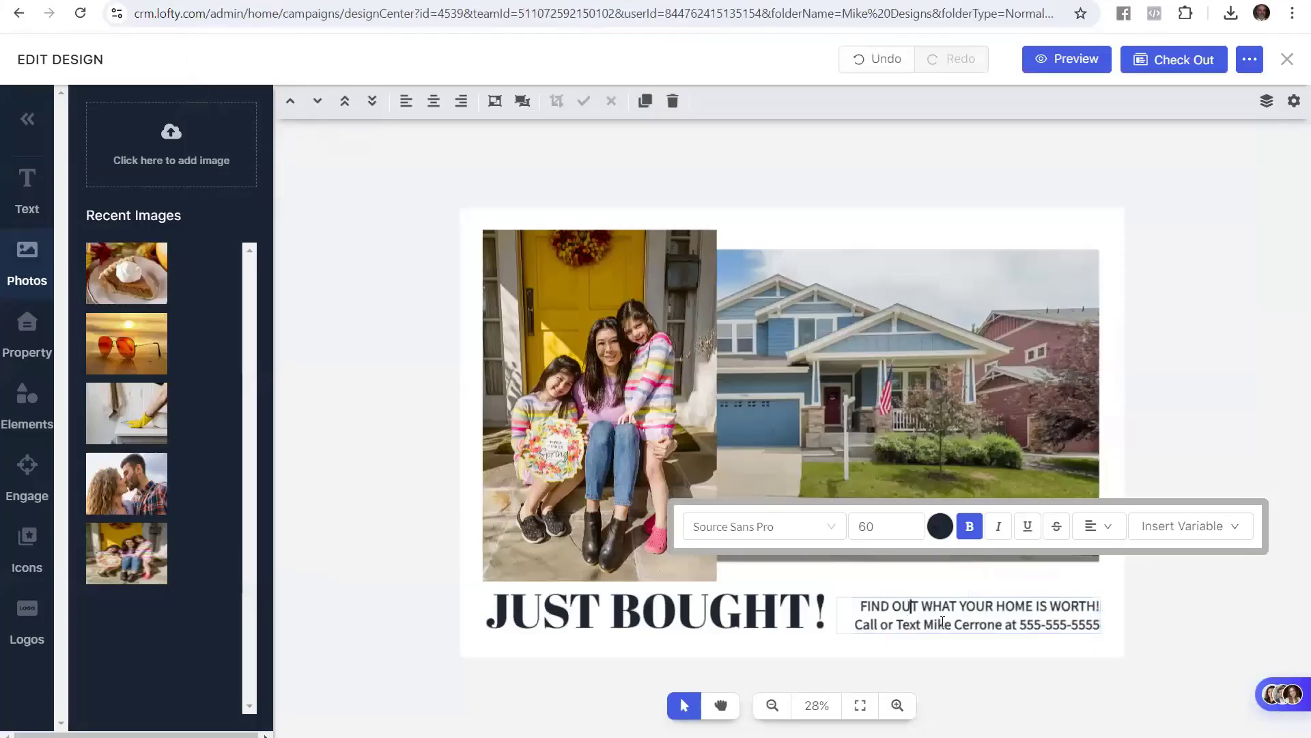
pyautogui.click(896, 710)
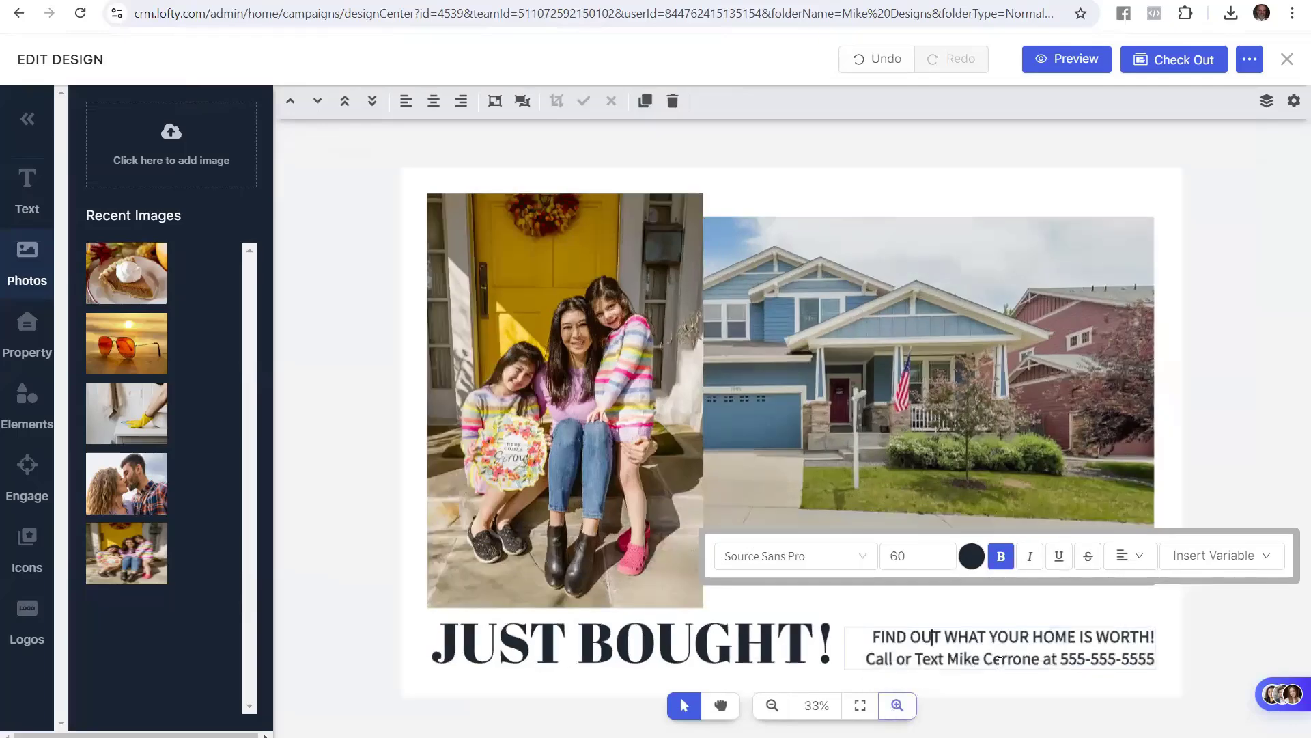
pyautogui.click(873, 636)
pyautogui.moveTo(876, 636); pyautogui.dragTo(1162, 639)
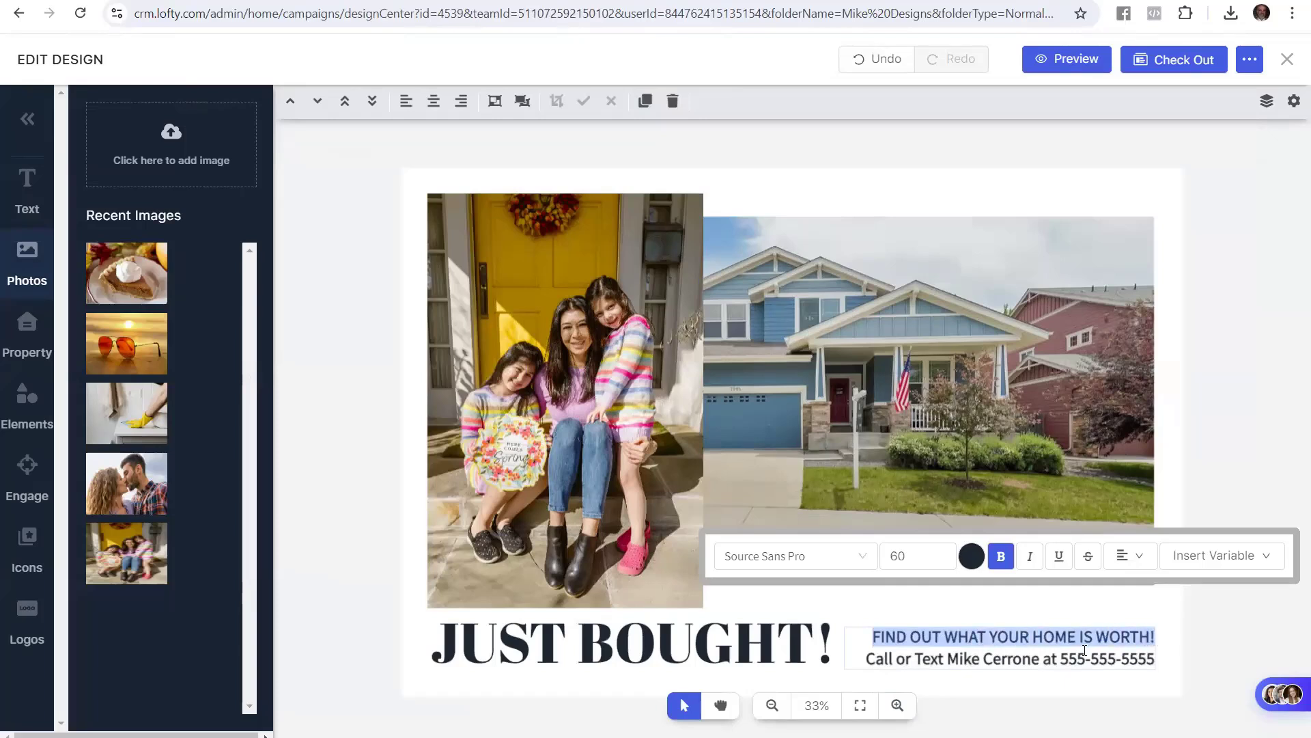
pyautogui.moveTo(881, 637); pyautogui.dragTo(1147, 637)
pyautogui.hotkey('ctrl', 'v')
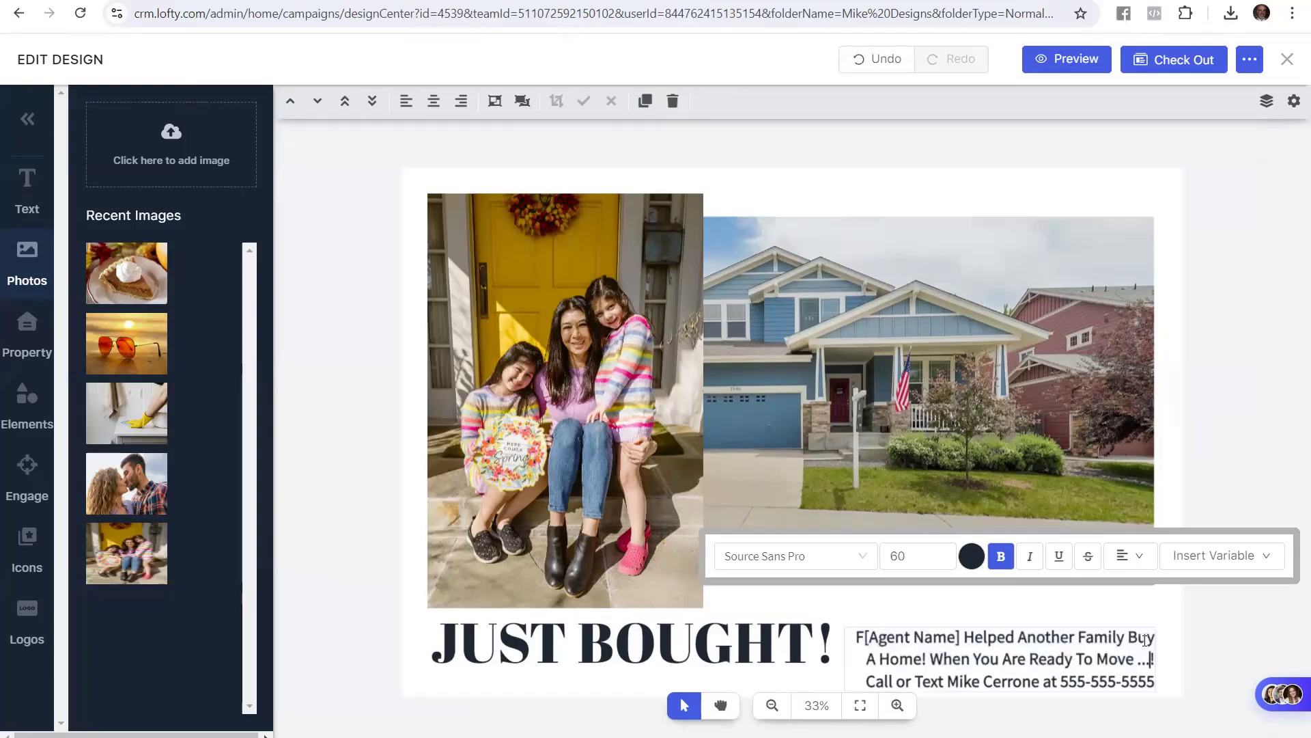
# Remove the stray exclamation mark and replace [Agent Name] with the agent's first name
pyautogui.press('Delete')
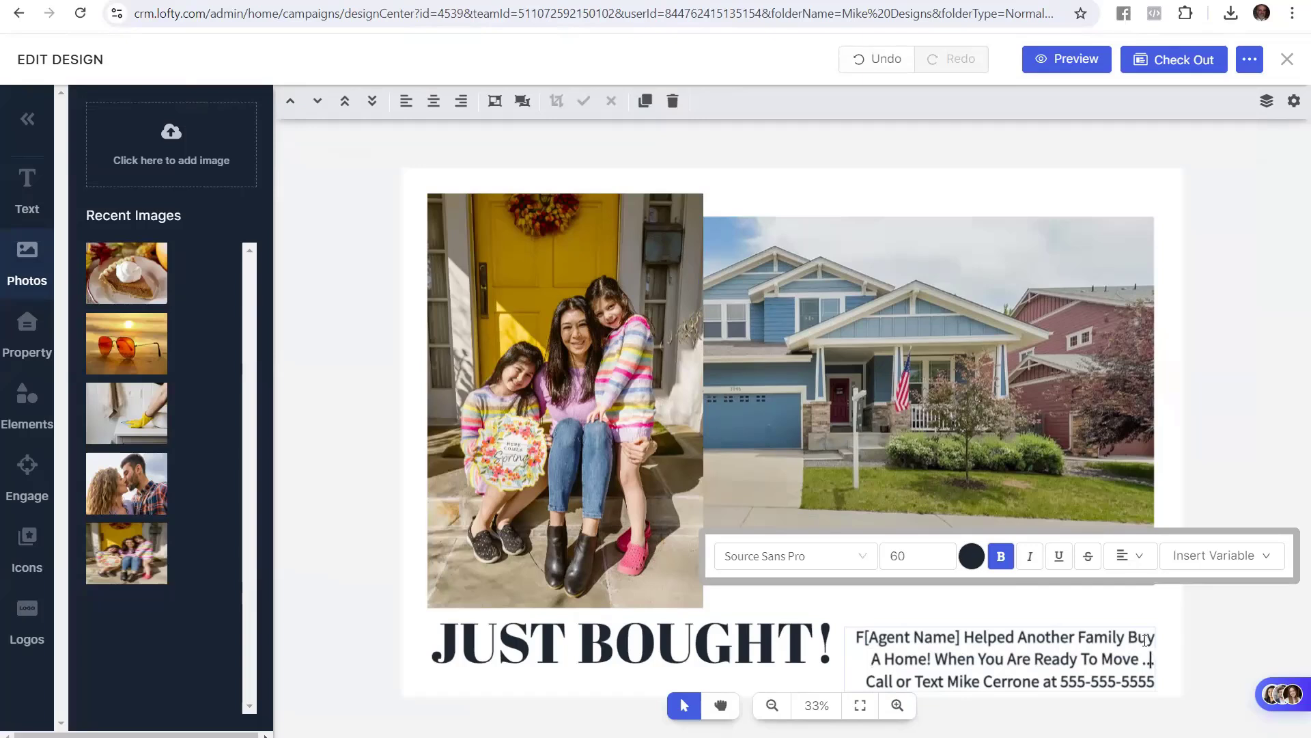
pyautogui.press('Left')
pyautogui.press('Left')
pyautogui.press('Left')
pyautogui.press('Left')
pyautogui.press('Left')
pyautogui.press('Left')
pyautogui.press('Left')
pyautogui.press('Left')
pyautogui.press('Left')
pyautogui.press('Left')
pyautogui.press('Left')
pyautogui.press('Left')
pyautogui.press('Left')
pyautogui.press('Left')
pyautogui.press('Left')
pyautogui.press('Left')
pyautogui.press('Left')
pyautogui.press('Left')
pyautogui.press('Left')
pyautogui.press('Left')
pyautogui.press('Left')
pyautogui.press('Left')
pyautogui.press('Left')
pyautogui.press('Up')
pyautogui.press('Left')
pyautogui.press('Left')
pyautogui.press('Left')
pyautogui.press('Left')
pyautogui.press('Left')
pyautogui.press('Left')
pyautogui.press('Left')
pyautogui.press('Left')
pyautogui.press('Left')
pyautogui.write('Mike')
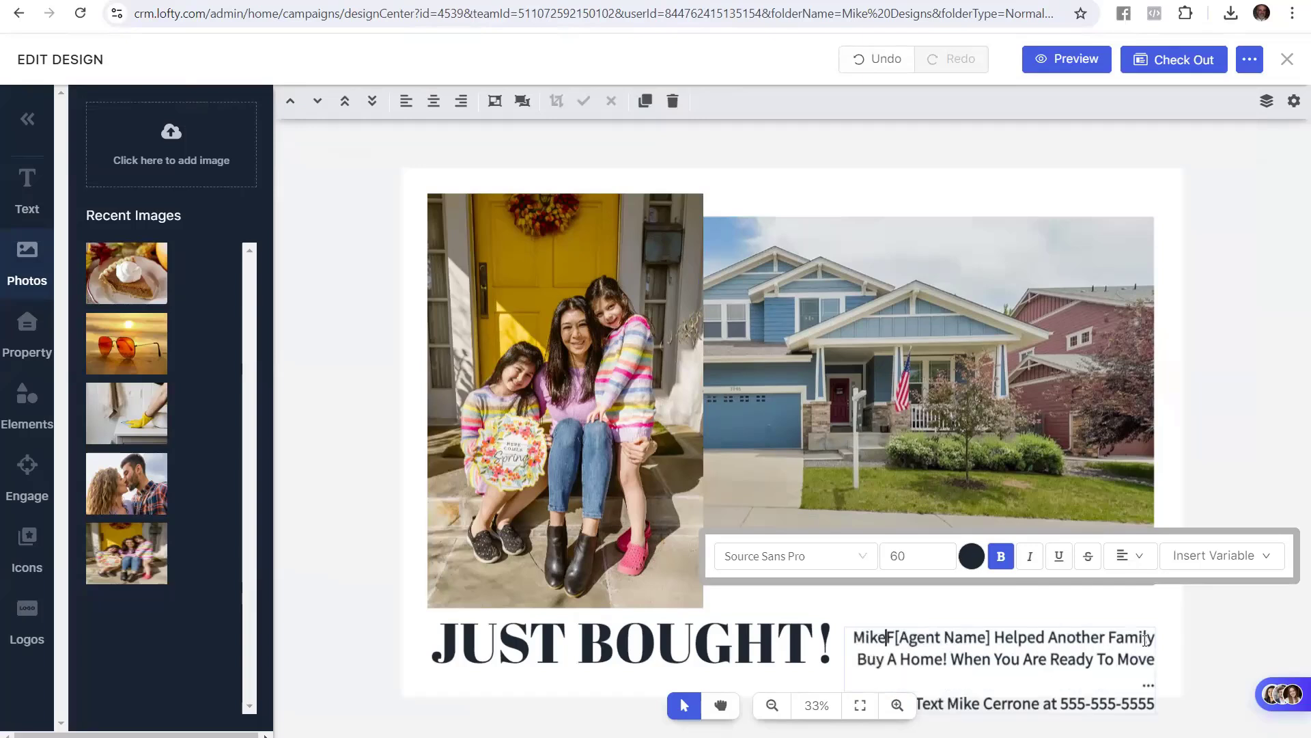
pyautogui.press('Delete')
pyautogui.press('Delete')
pyautogui.press('Delete')
pyautogui.press('Delete')
pyautogui.press('Delete')
pyautogui.press('Delete')
pyautogui.press('Delete')
pyautogui.press('Delete')
pyautogui.press('Delete')
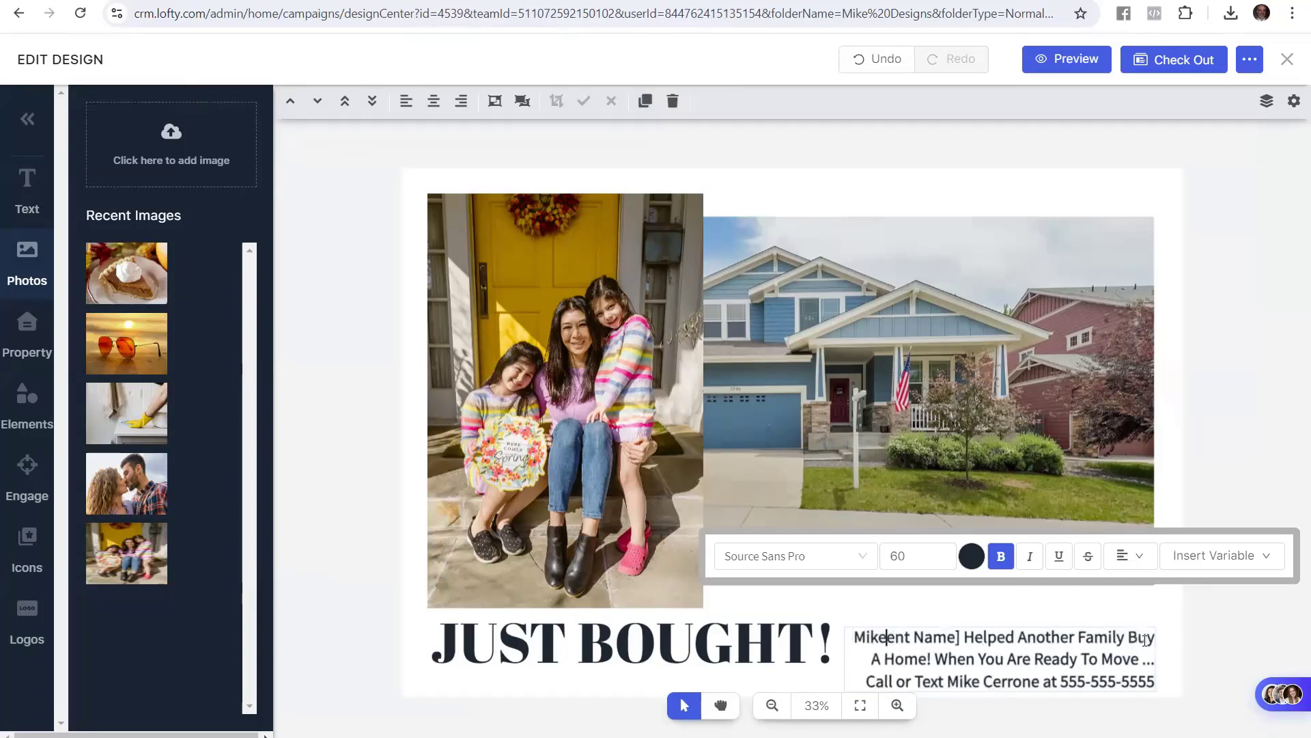
pyautogui.press('Delete')
pyautogui.press('Delete')
pyautogui.press('Delete')
pyautogui.press('Delete')
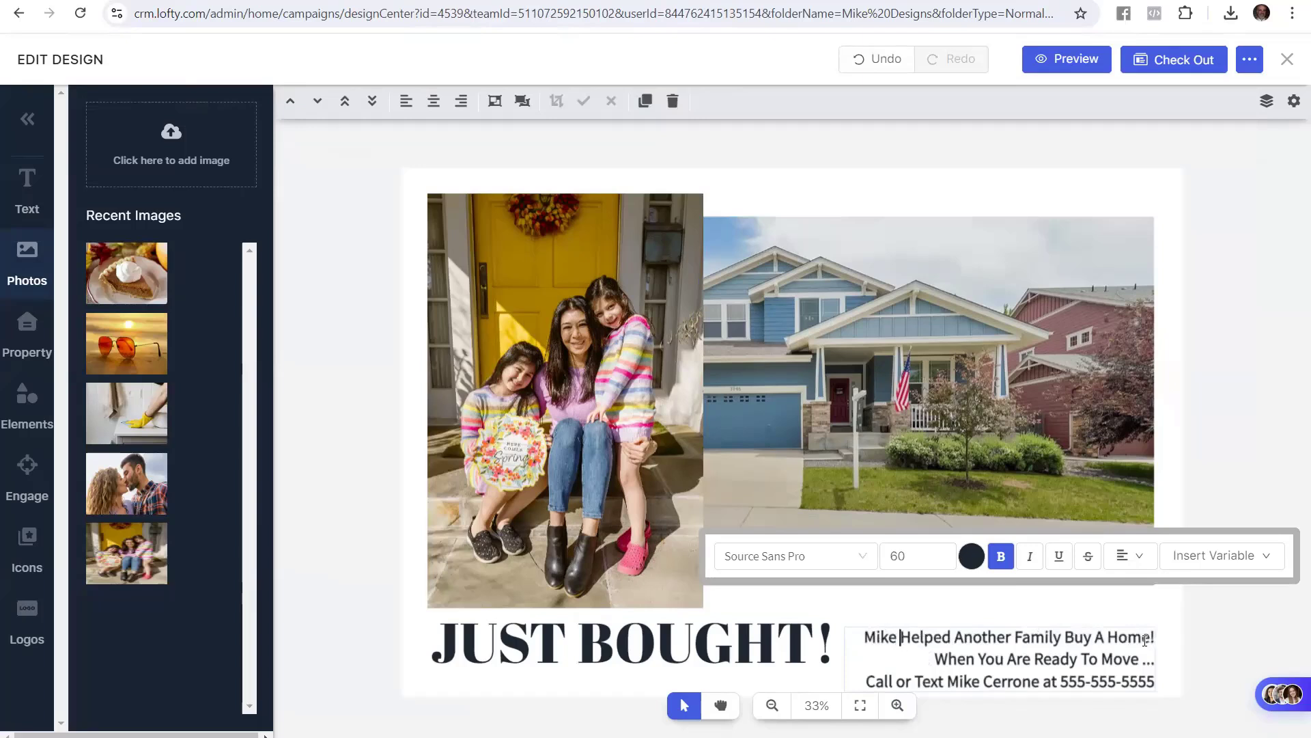
pyautogui.press('Right')
pyautogui.press('Right')
pyautogui.press('Right')
pyautogui.press('Right')
pyautogui.press('Right')
pyautogui.press('Right')
pyautogui.press('Right')
pyautogui.press('Right')
pyautogui.press('Right')
pyautogui.press('Right')
pyautogui.press('Right')
pyautogui.press('Right')
pyautogui.press('Right')
pyautogui.press('Right')
pyautogui.press('Right')
pyautogui.press('Right')
pyautogui.press('Right')
pyautogui.press('Right')
pyautogui.press('Right')
pyautogui.press('Right')
pyautogui.press('Right')
pyautogui.press('Right')
pyautogui.press('Right')
pyautogui.press('Right')
pyautogui.press('Right')
pyautogui.press('Right')
pyautogui.press('Right')
pyautogui.press('Right')
pyautogui.press('Right')
pyautogui.press('Right')
pyautogui.press('Right')
pyautogui.press('Right')
pyautogui.press('Right')
pyautogui.press('Right')
pyautogui.press('Right')
pyautogui.press('Down')
# Drag the lower-right text block until it snaps into alignment with the JUST BOUGHT! headline
pyautogui.click(1067, 657)
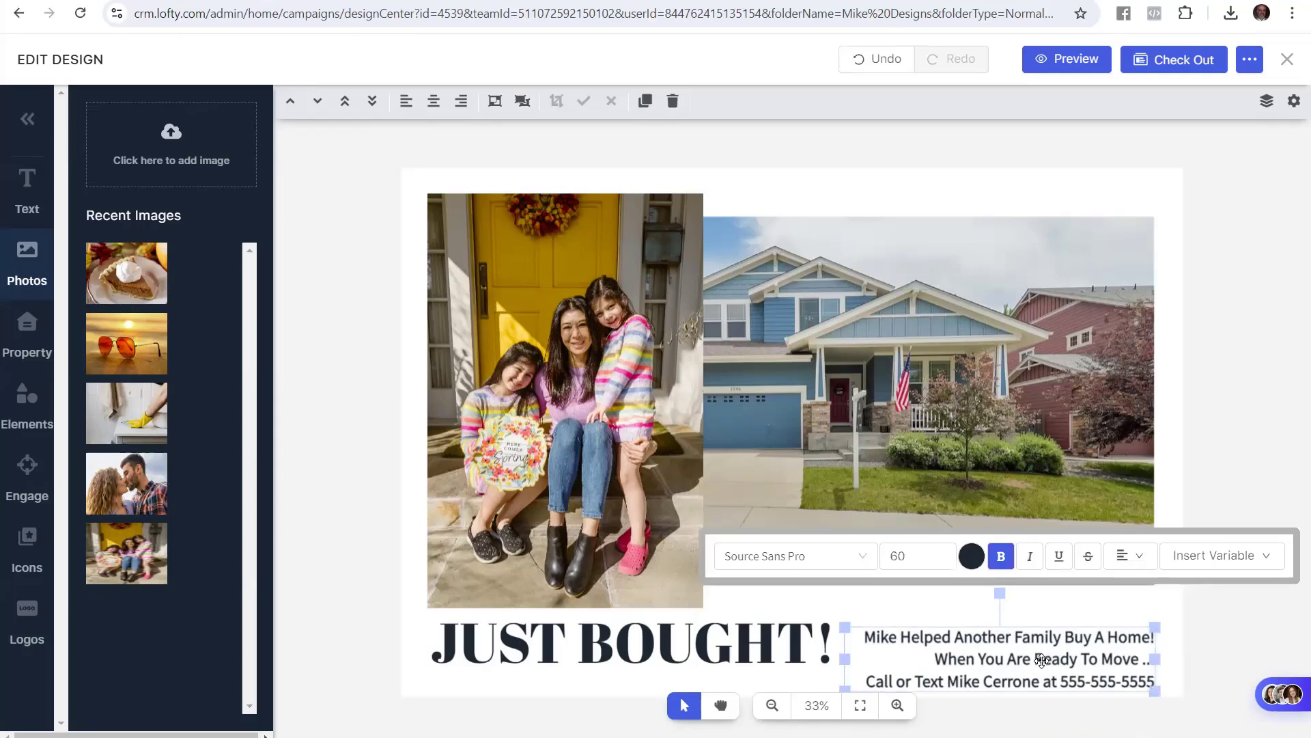
pyautogui.moveTo(1041, 659); pyautogui.dragTo(1041, 643)
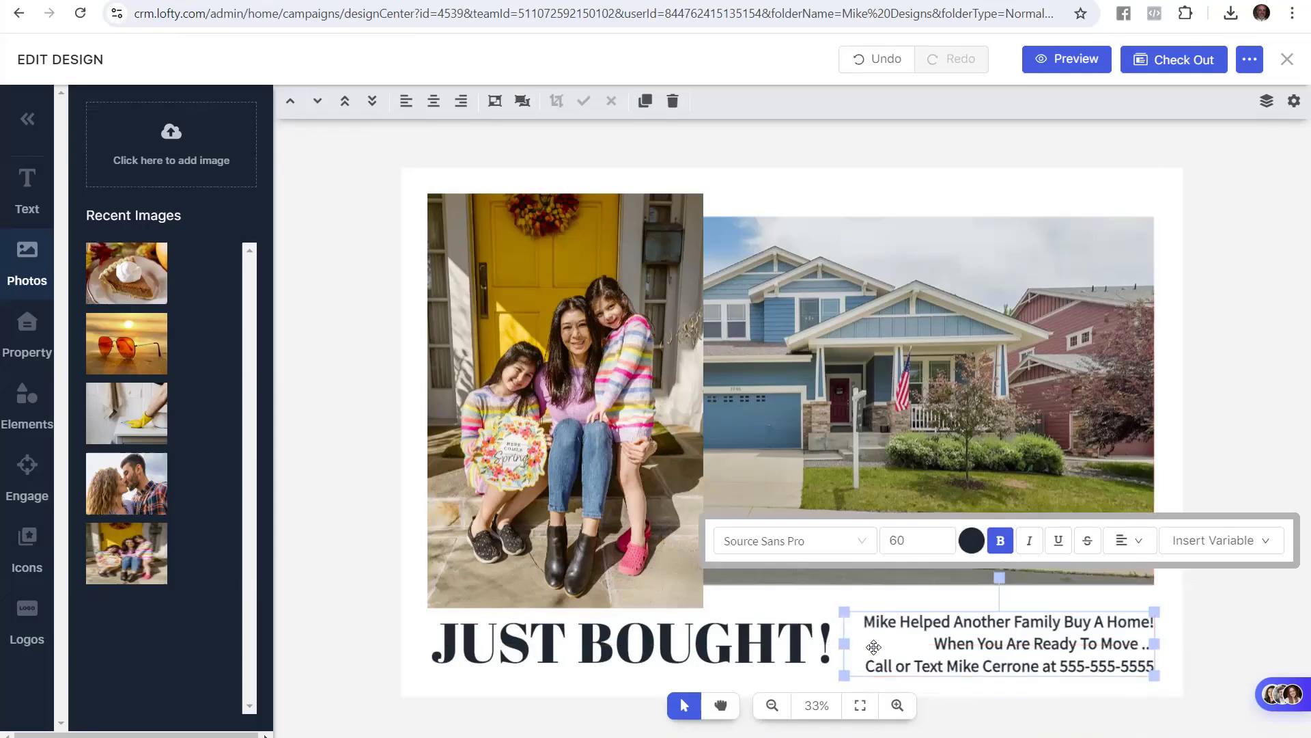
pyautogui.moveTo(977, 640); pyautogui.dragTo(979, 640)
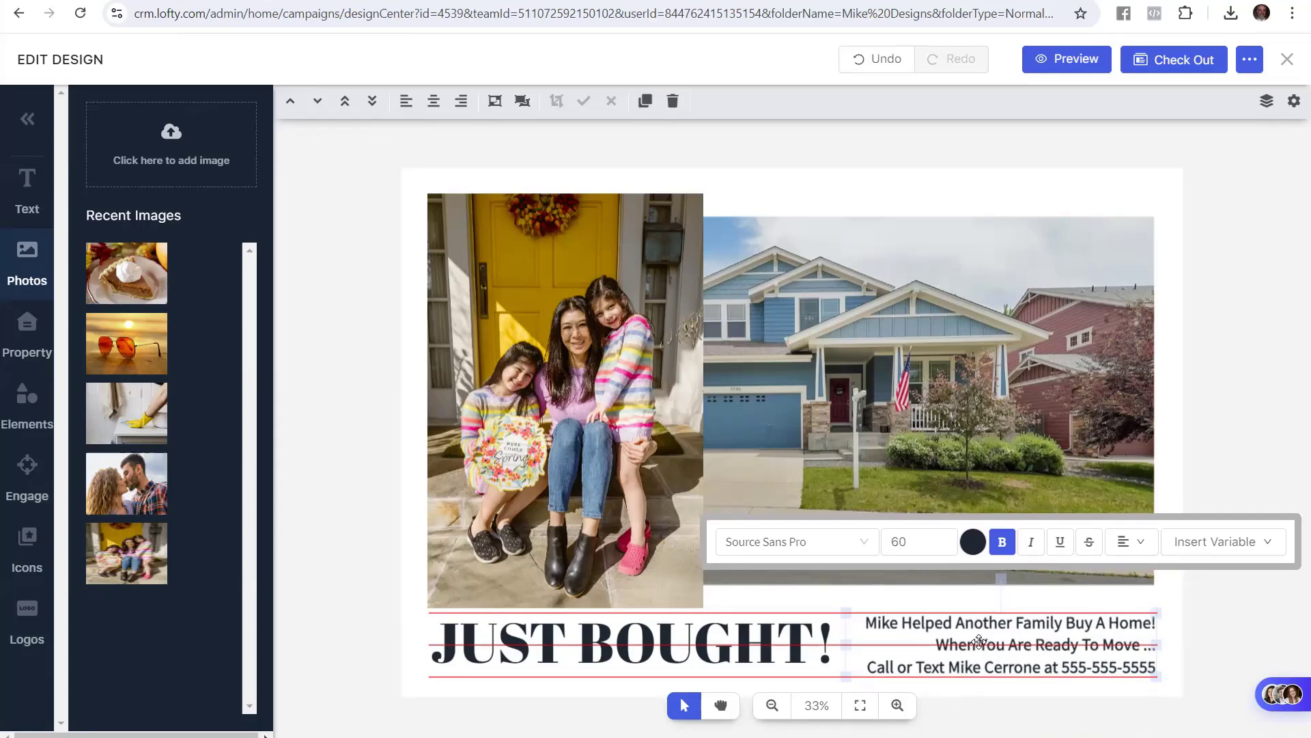
pyautogui.moveTo(979, 641); pyautogui.dragTo(978, 641)
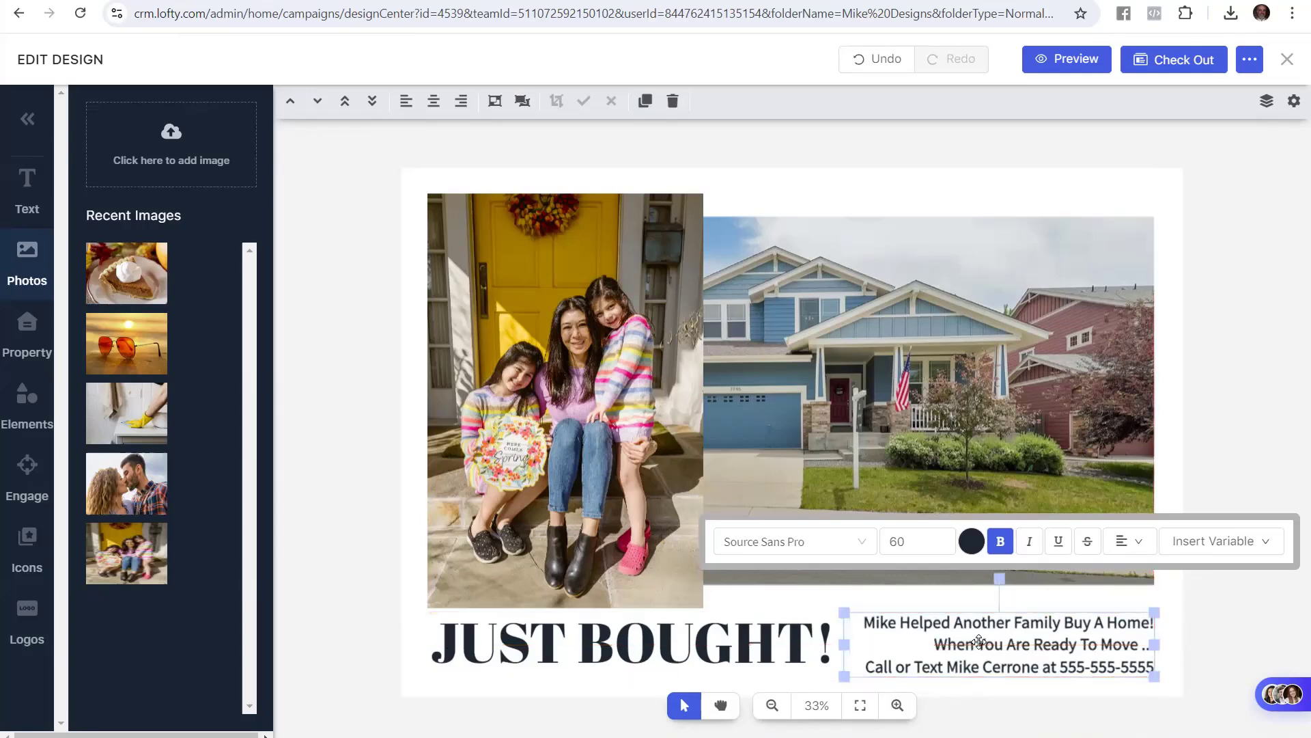
pyautogui.click(1233, 625)
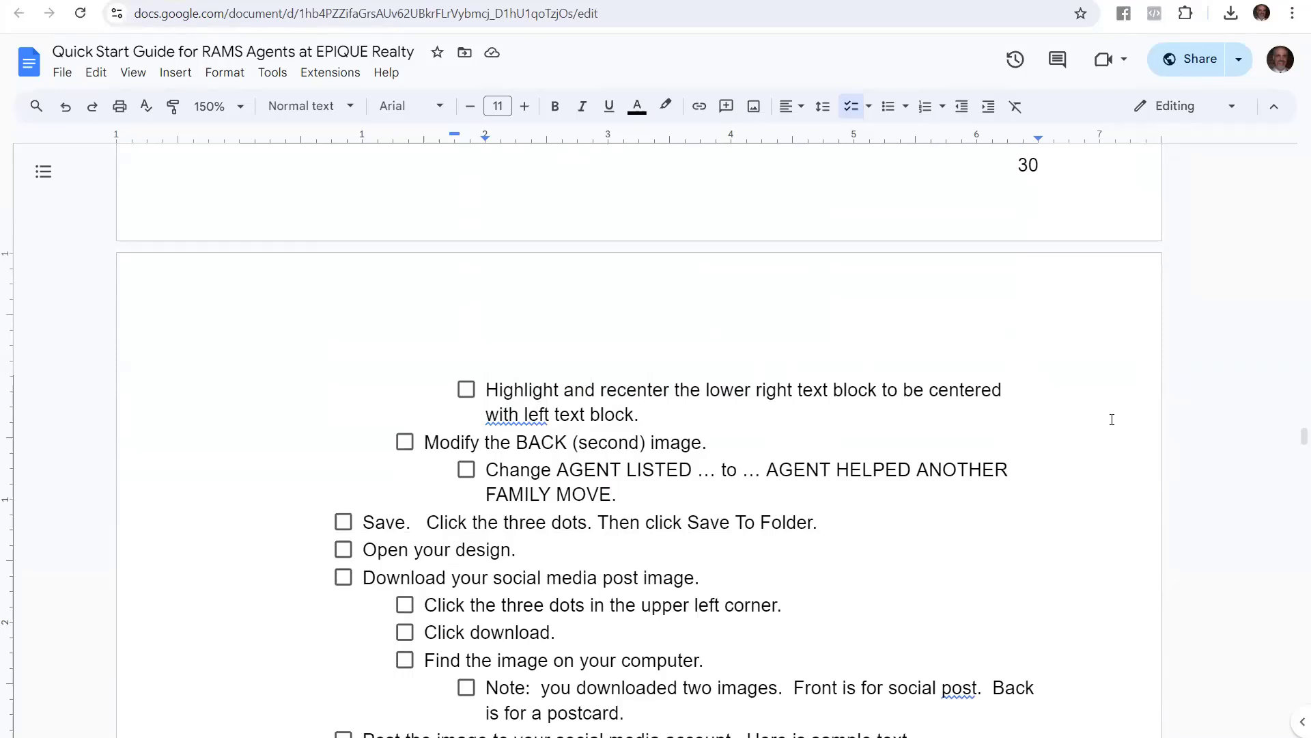
# Highlight the guide's 'Modify the BACK (second) image' step
pyautogui.click(450, 446)
pyautogui.moveTo(429, 445); pyautogui.dragTo(700, 453)
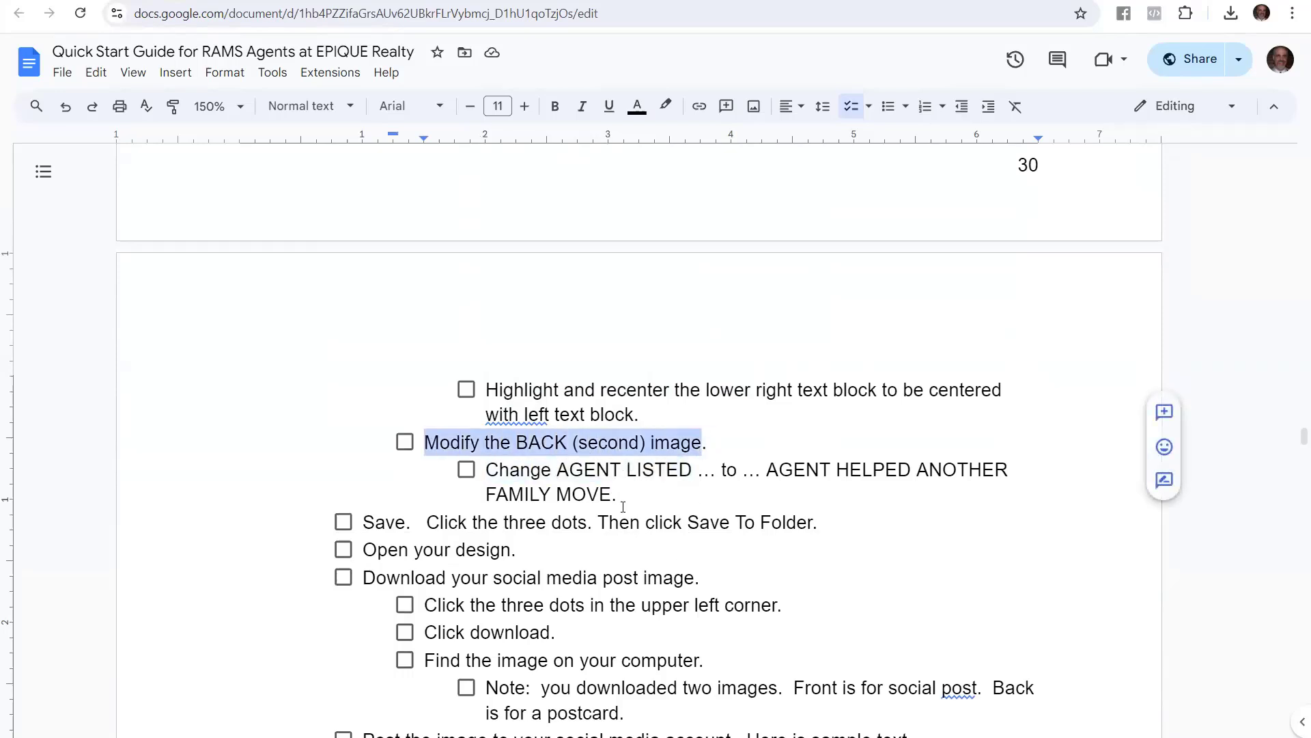
pyautogui.click(251, 1)
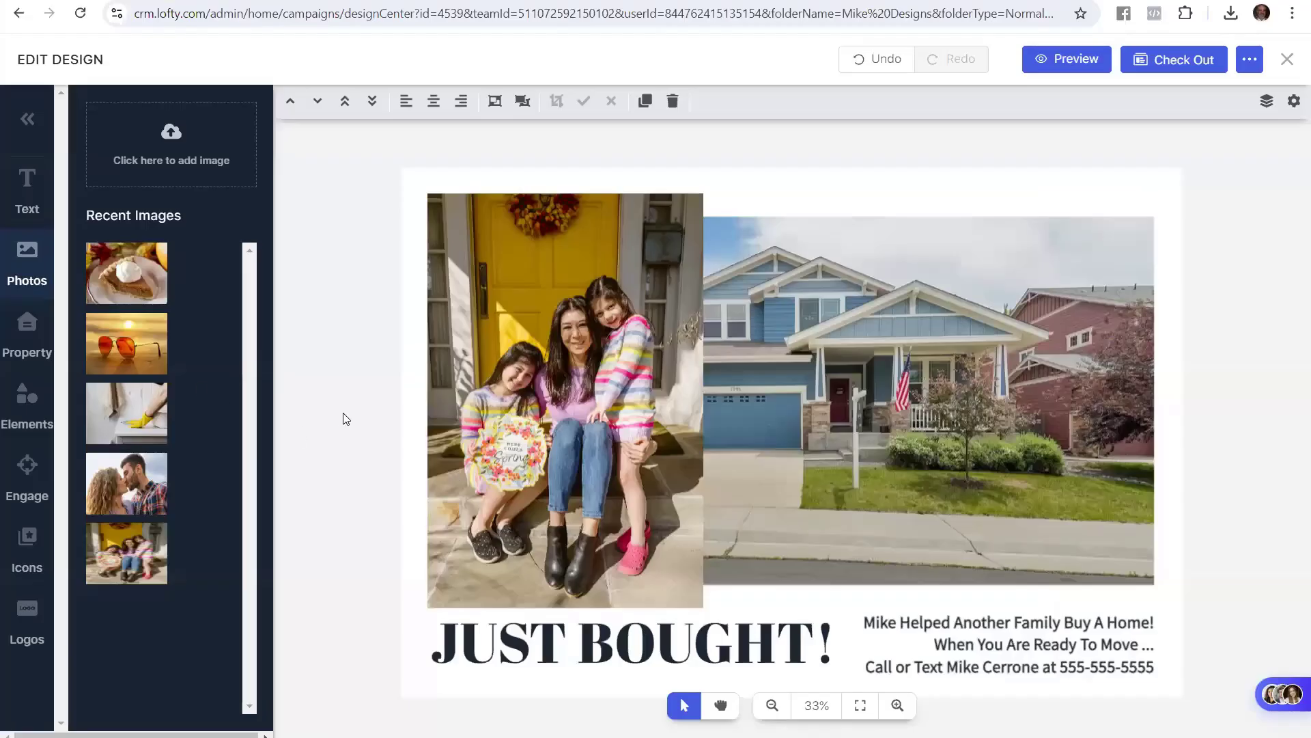
# Switch to page 2, the back side with the dark SOLD ANOTHER HOME banner
pyautogui.click(28, 123)
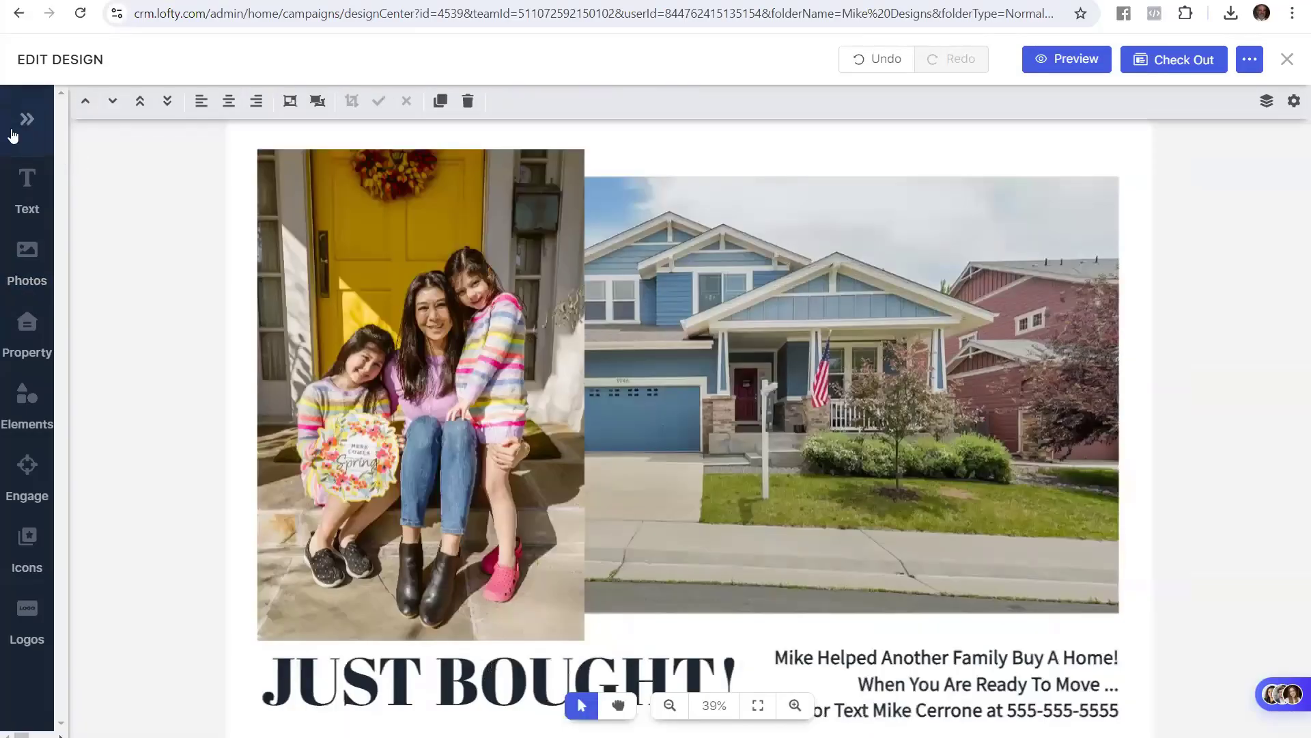
pyautogui.click(28, 121)
pyautogui.moveTo(235, 316)
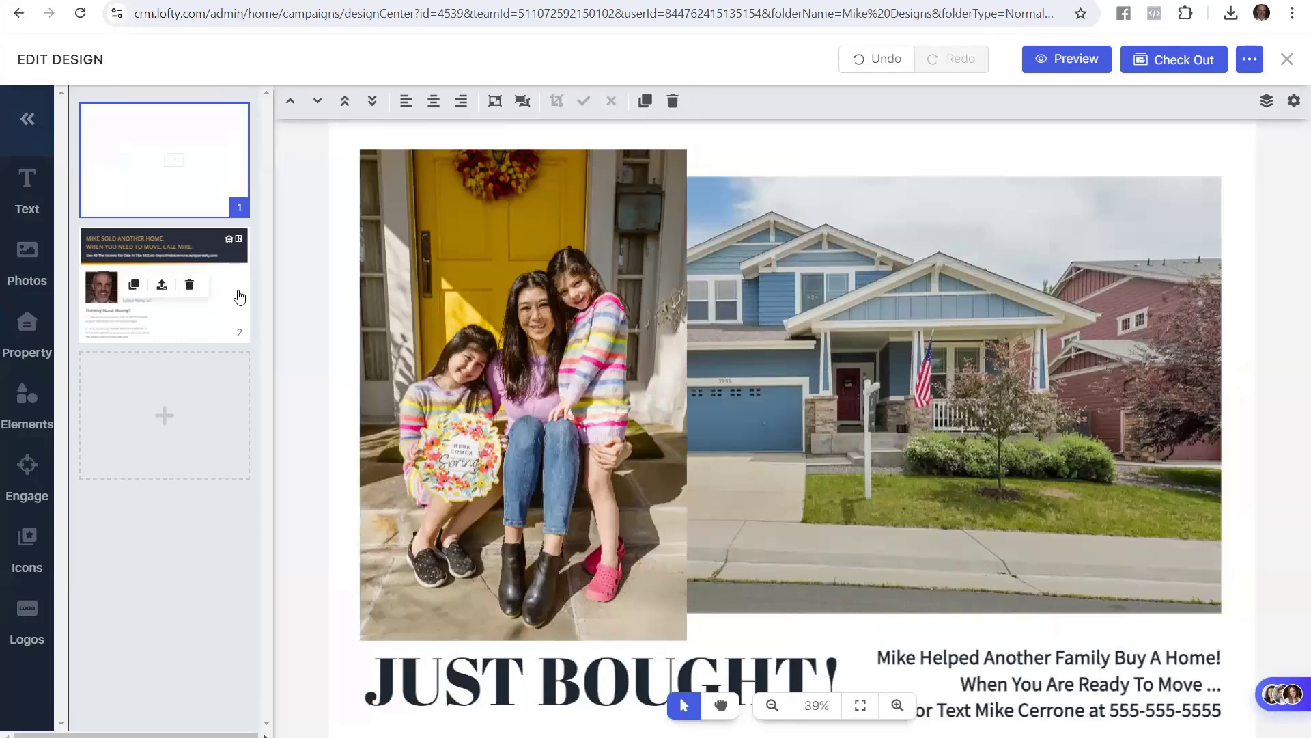
pyautogui.click(239, 296)
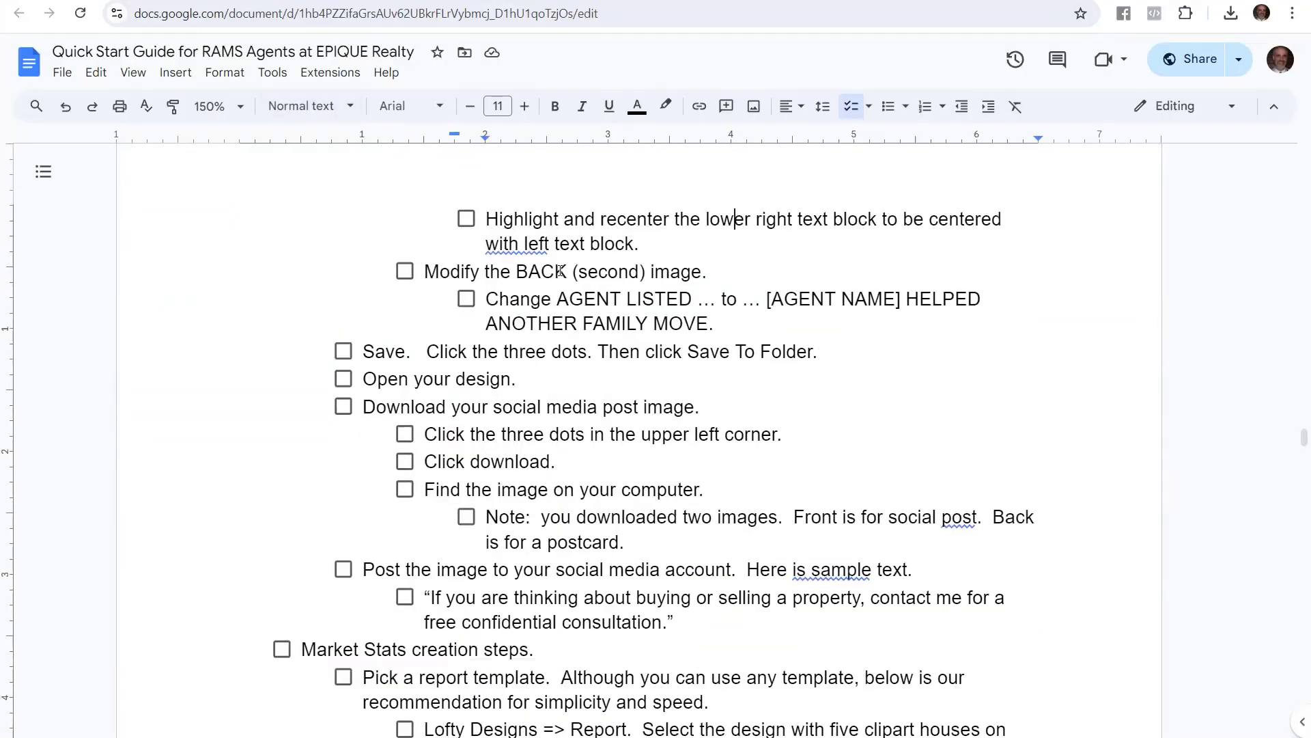
# Copy '[AGENT NAME] HELPED ANOTHER FAMILY MOVE' from the guide's AGENT LISTED line
pyautogui.press('Down')
pyautogui.moveTo(556, 298); pyautogui.dragTo(707, 325)
pyautogui.hotkey('ctrl', 'c')
pyautogui.click(767, 298)
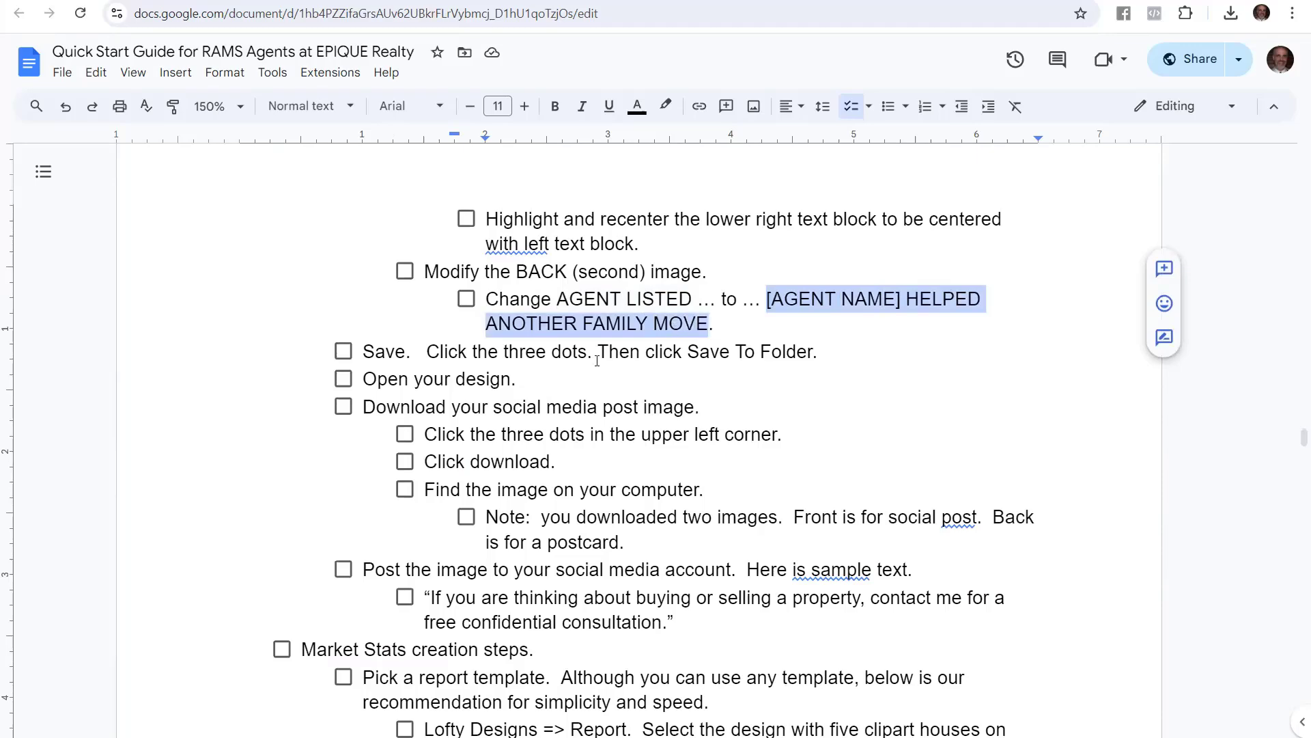
# Paste '[AGENT NAME] HELPED ANOTHER FAMILY MOVE' over the back headline's SOLD ANOTHER HOME wording
pyautogui.click(183, 1)
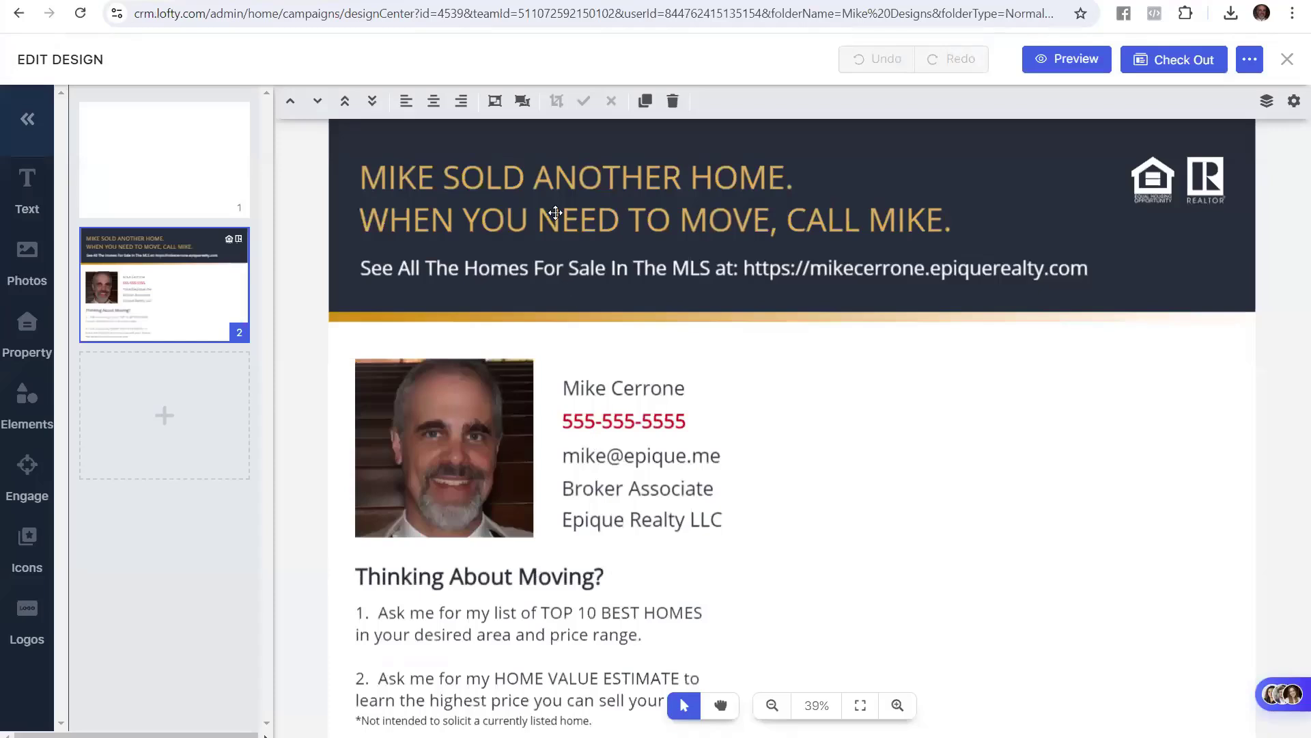
pyautogui.click(560, 172)
pyautogui.click(560, 172)
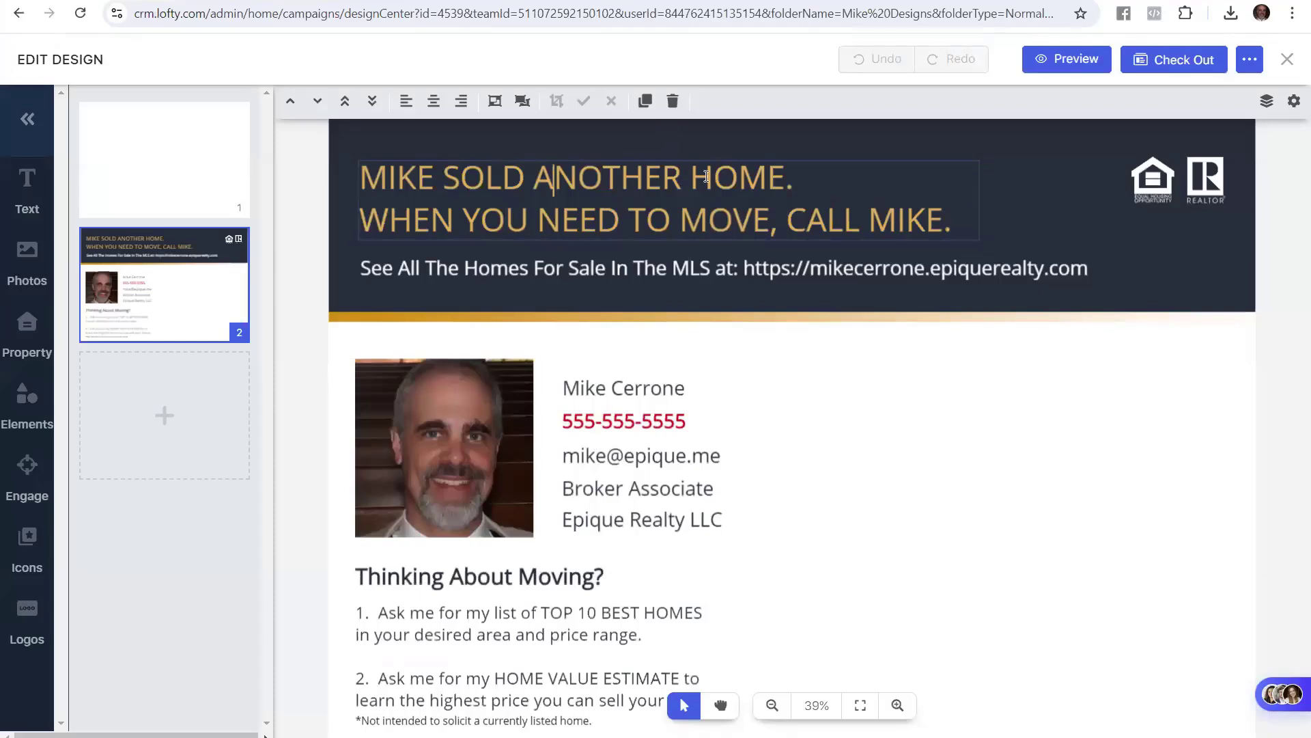
pyautogui.click(738, 178)
pyautogui.moveTo(785, 177)
pyautogui.mouseDown()
pyautogui.moveTo(353, 176)
pyautogui.moveTo(766, 181)
pyautogui.mouseUp()
pyautogui.click(418, 176)
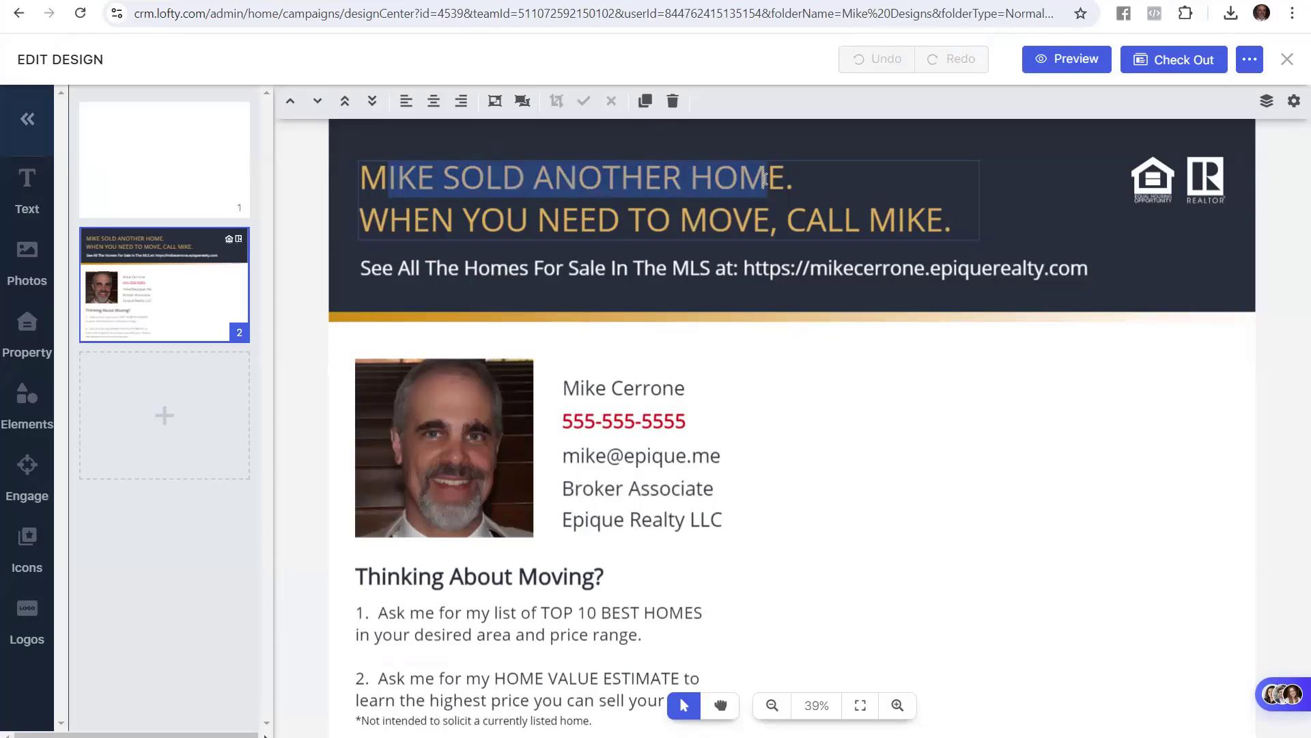
pyautogui.hotkey('ctrl', 'v')
# Remove the doubled E and replace [AGENT NAME] with the agent's first name
pyautogui.press('Delete')
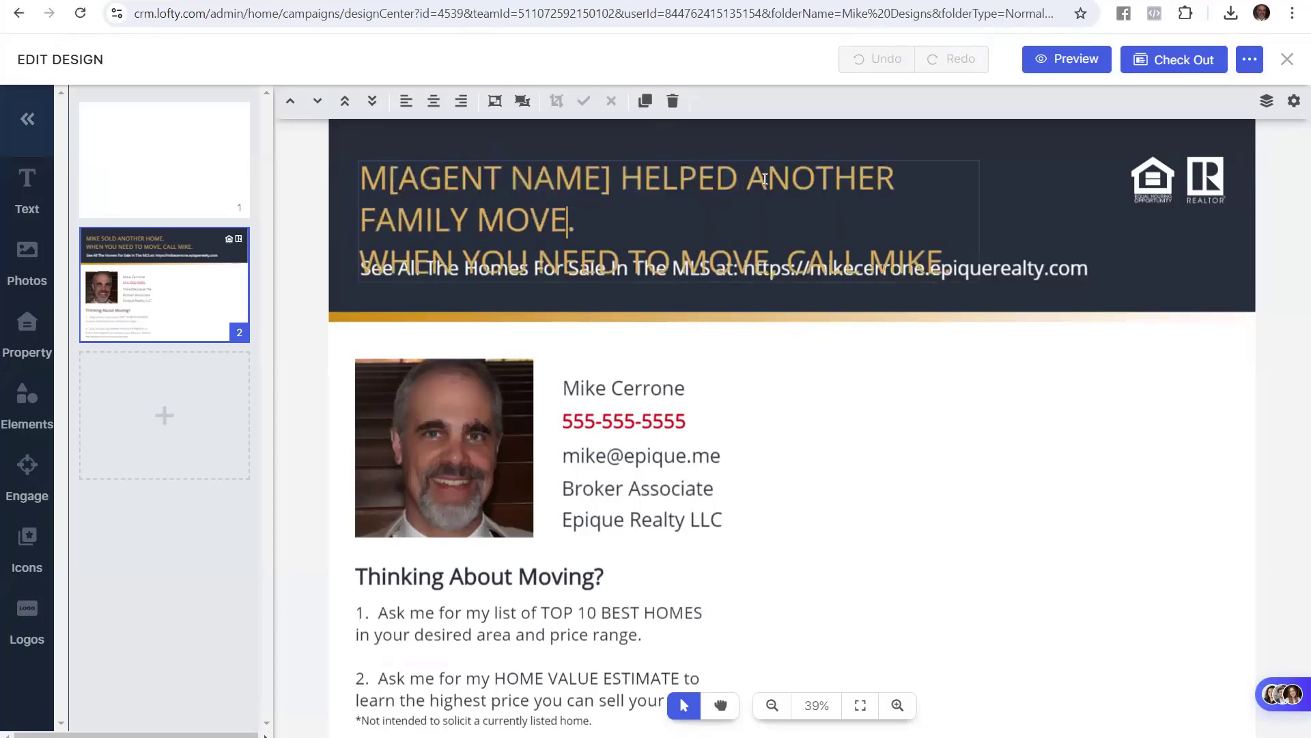
pyautogui.press('Up')
pyautogui.press('Left')
pyautogui.press('Left')
pyautogui.press('Left')
pyautogui.press('Left')
pyautogui.press('Left')
pyautogui.press('Left')
pyautogui.press('Left')
pyautogui.press('Left')
pyautogui.press('Left')
pyautogui.write('IKE')
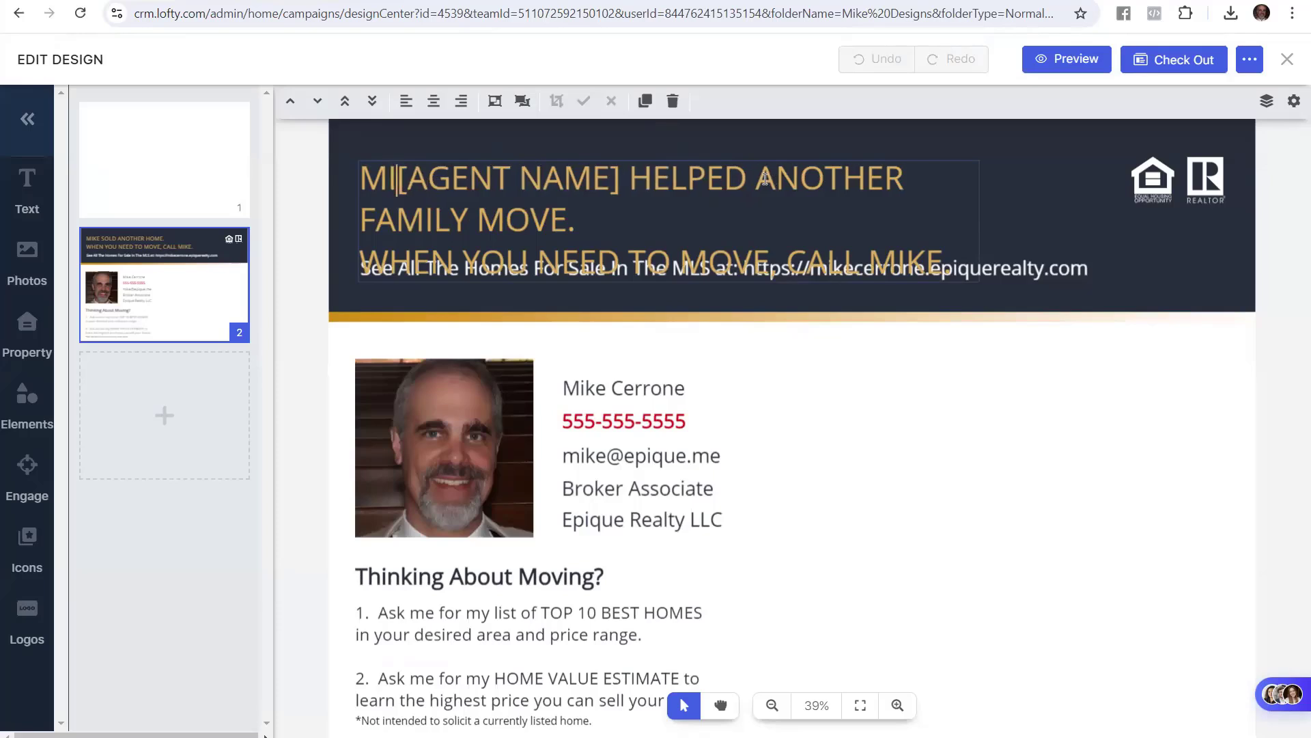
pyautogui.press('Delete')
pyautogui.press('Delete')
pyautogui.press('Delete')
pyautogui.press('Delete')
pyautogui.press('Delete')
pyautogui.press('Delete')
pyautogui.press('Delete')
pyautogui.press('Delete')
pyautogui.press('Delete')
pyautogui.press('Delete')
pyautogui.press('Delete')
pyautogui.press('Delete')
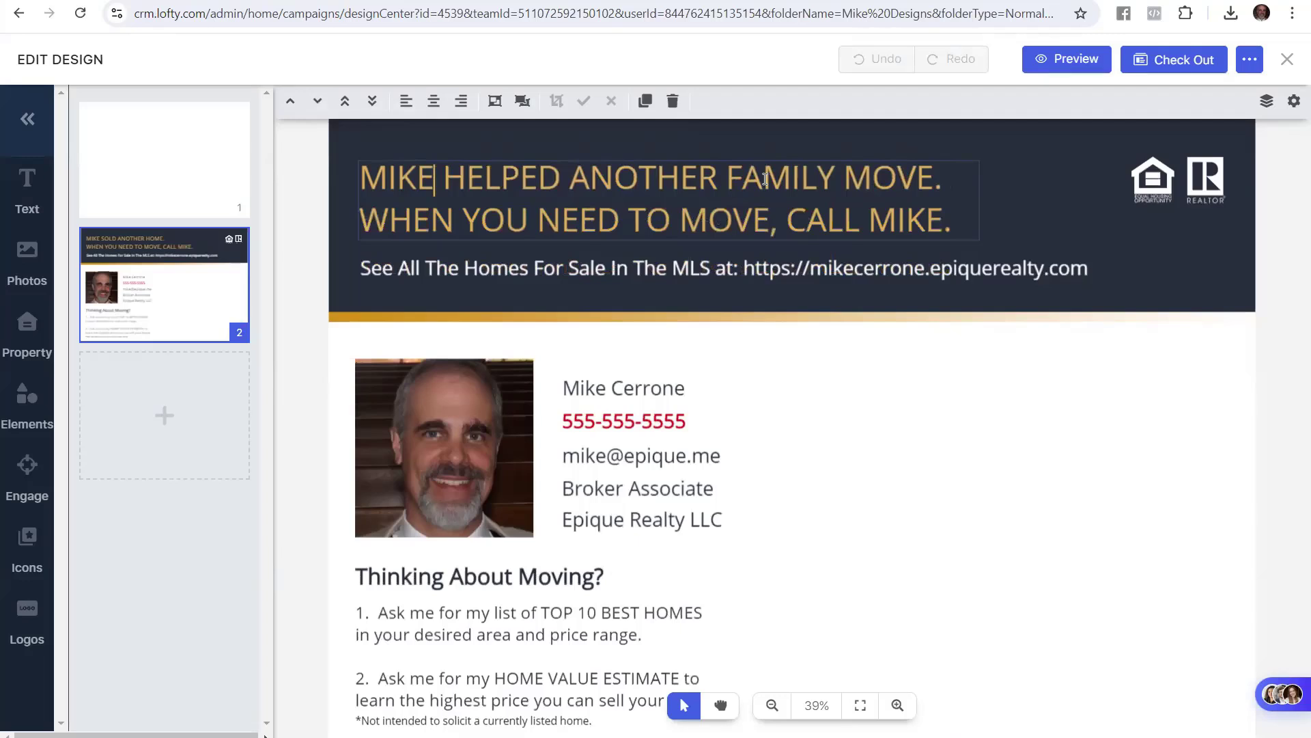
pyautogui.click(318, 203)
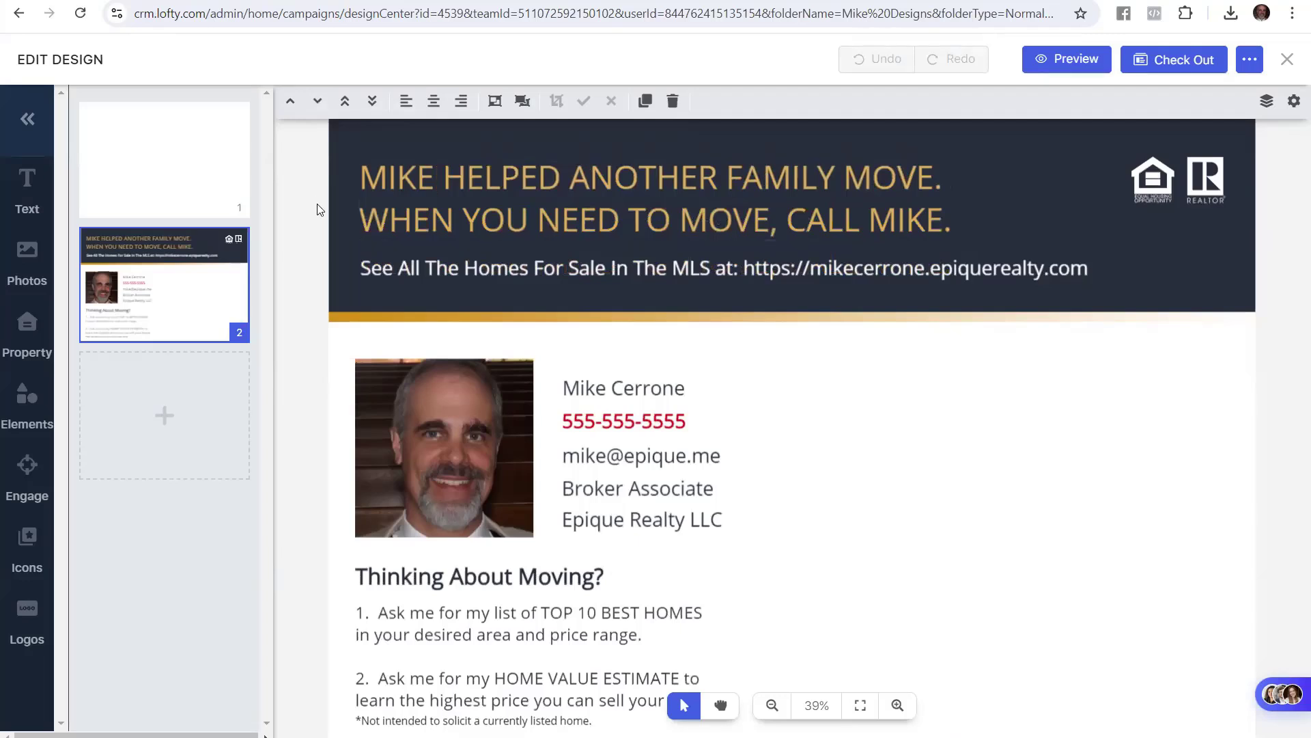
# Highlight the guide's next step about saving the design to a folder
pyautogui.click(273, 1)
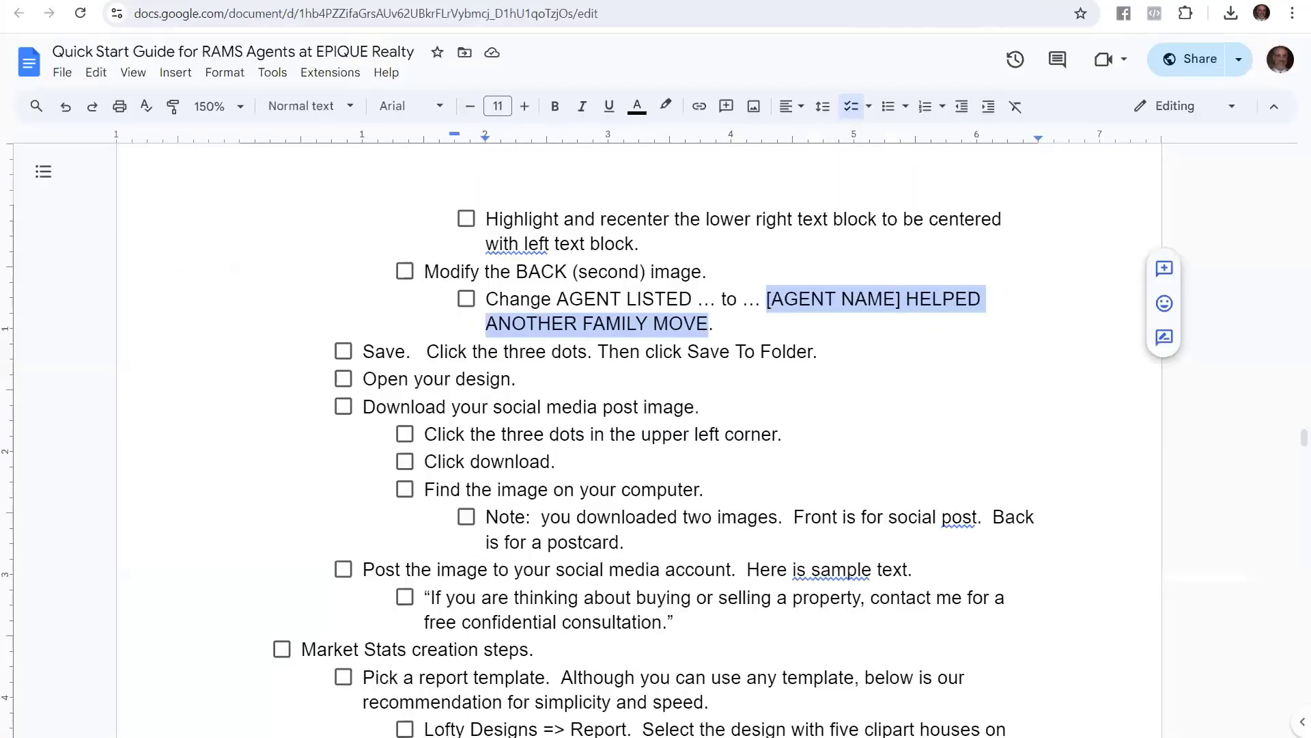
pyautogui.click(520, 298)
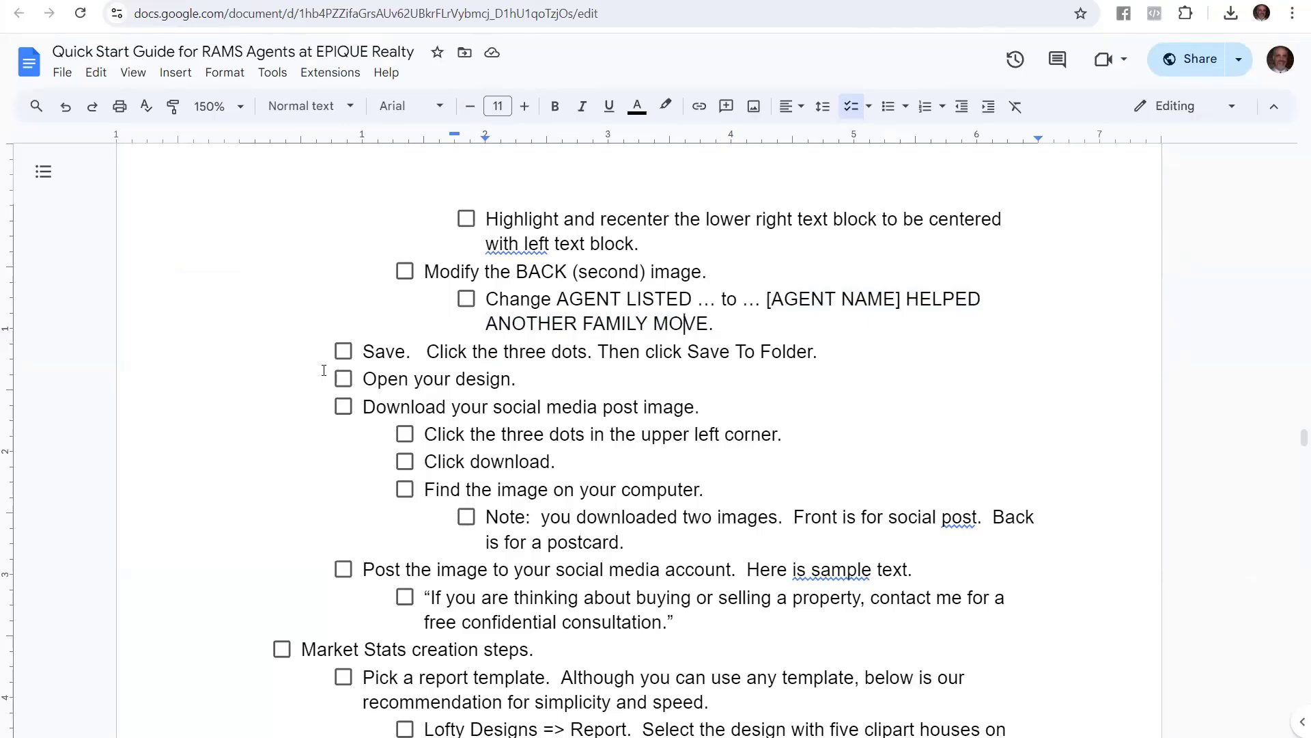
pyautogui.moveTo(363, 352); pyautogui.dragTo(834, 343)
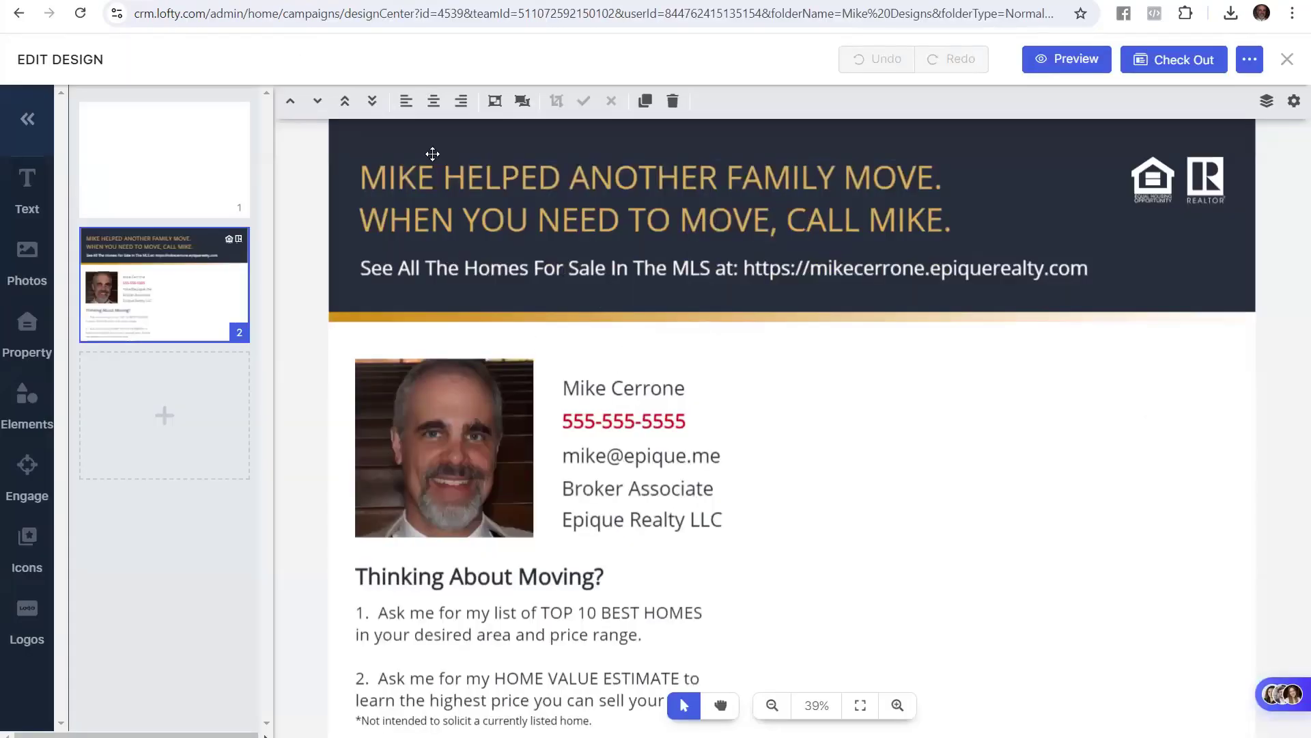
# Save the Just Bought postcard to the designs folder with Save to Folder
pyautogui.click(396, 174)
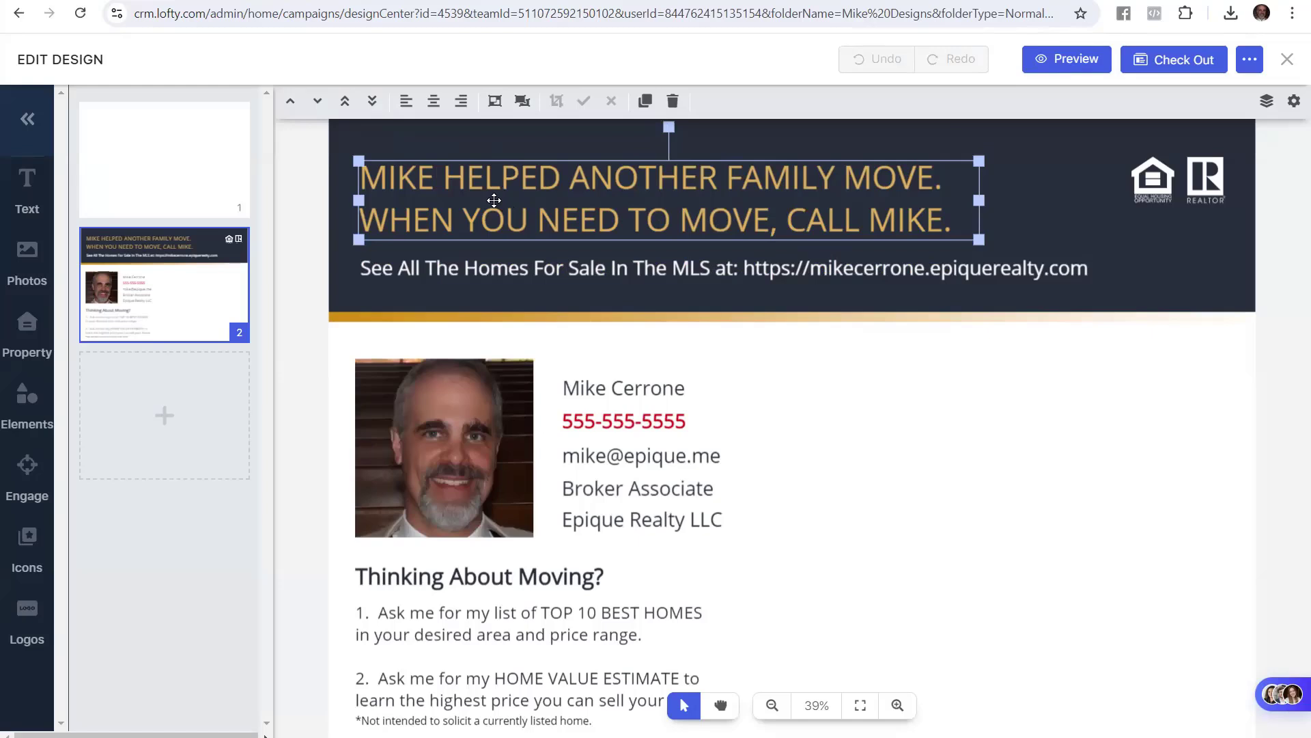
pyautogui.click(324, 269)
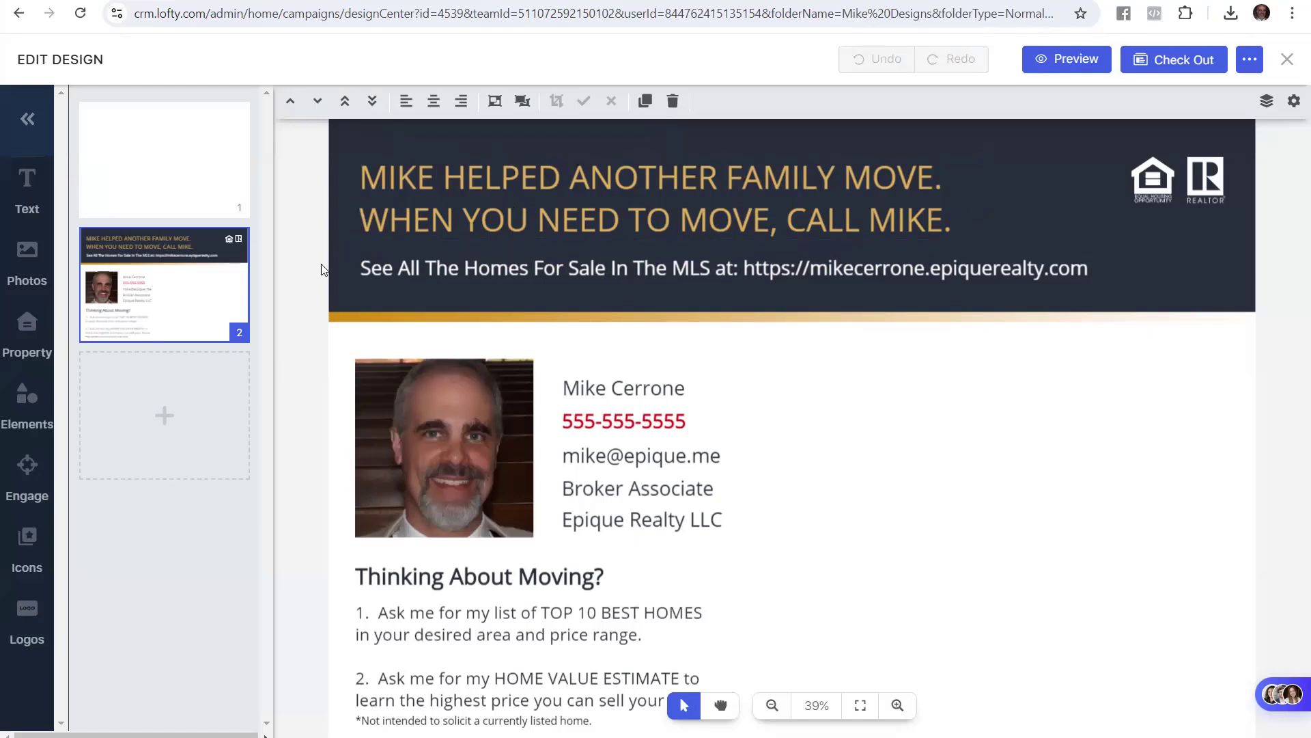
pyautogui.click(1249, 61)
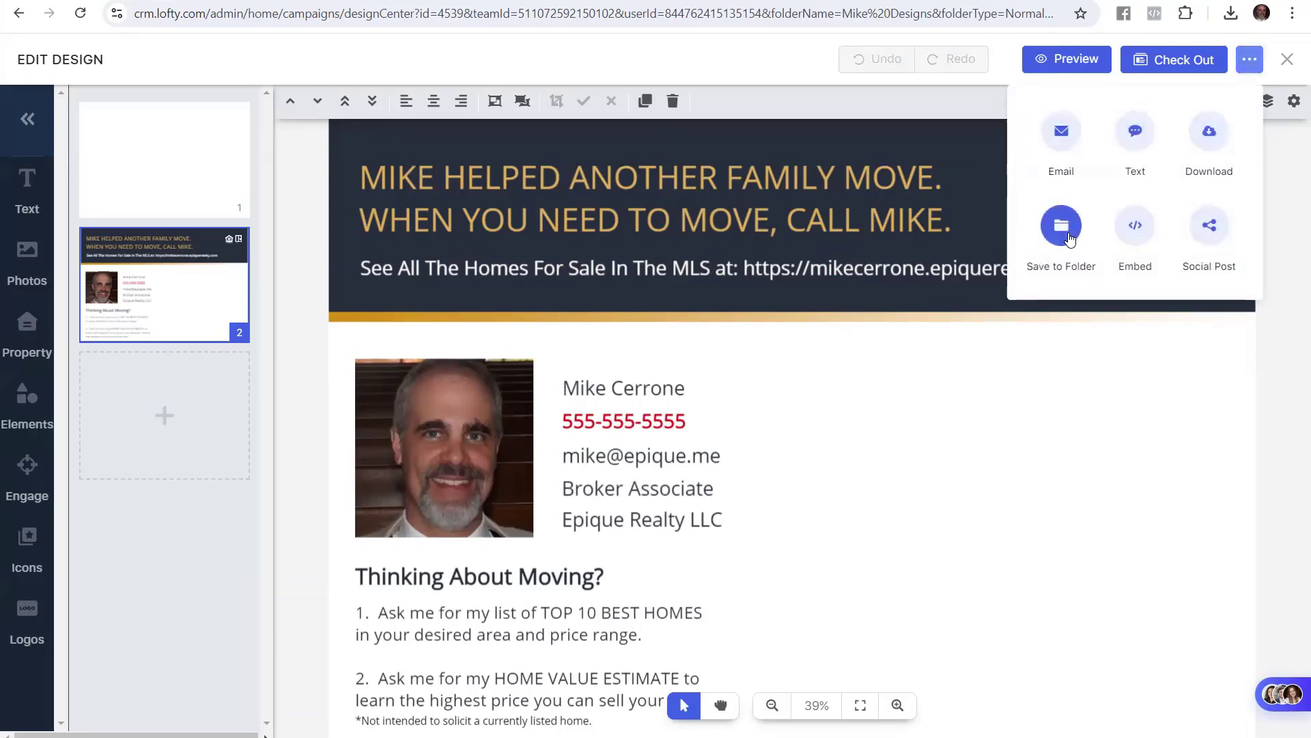
pyautogui.click(1062, 228)
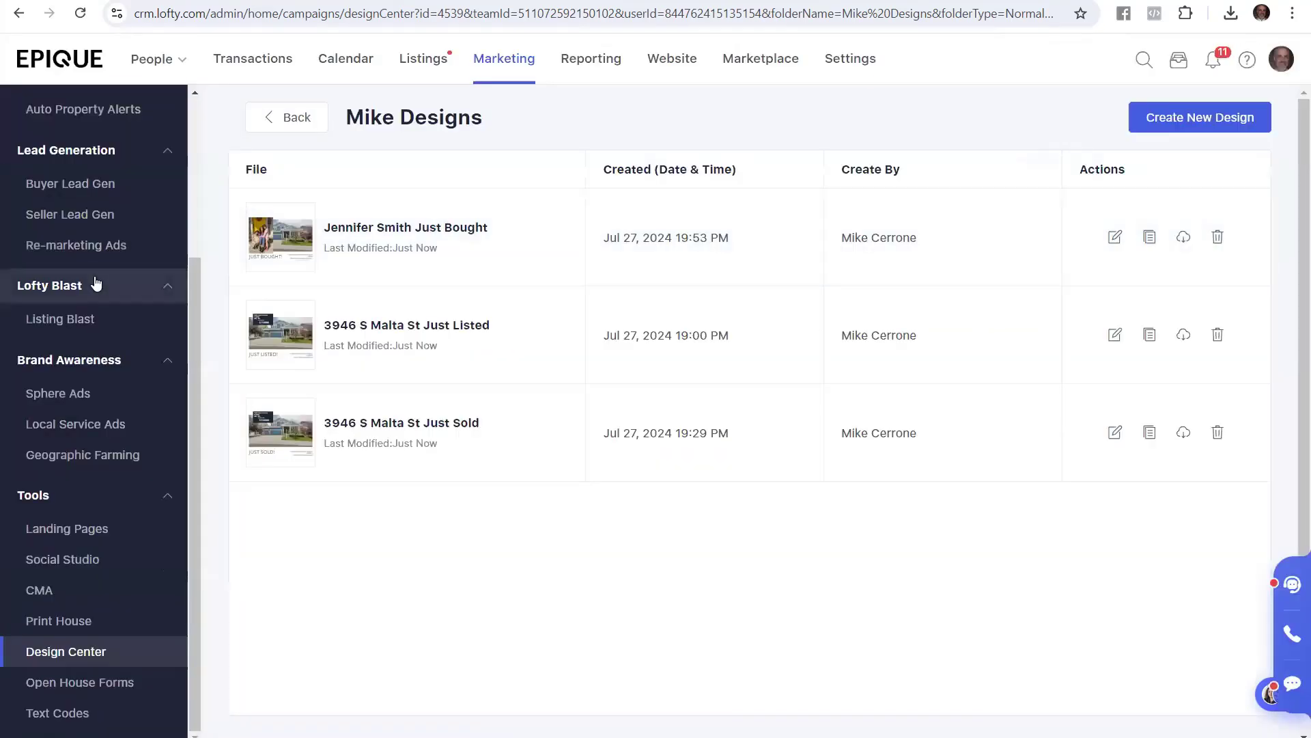
# In the quick start guide, clear the old highlight and mark the step about opening the design
pyautogui.click(42, 1)
pyautogui.click(389, 403)
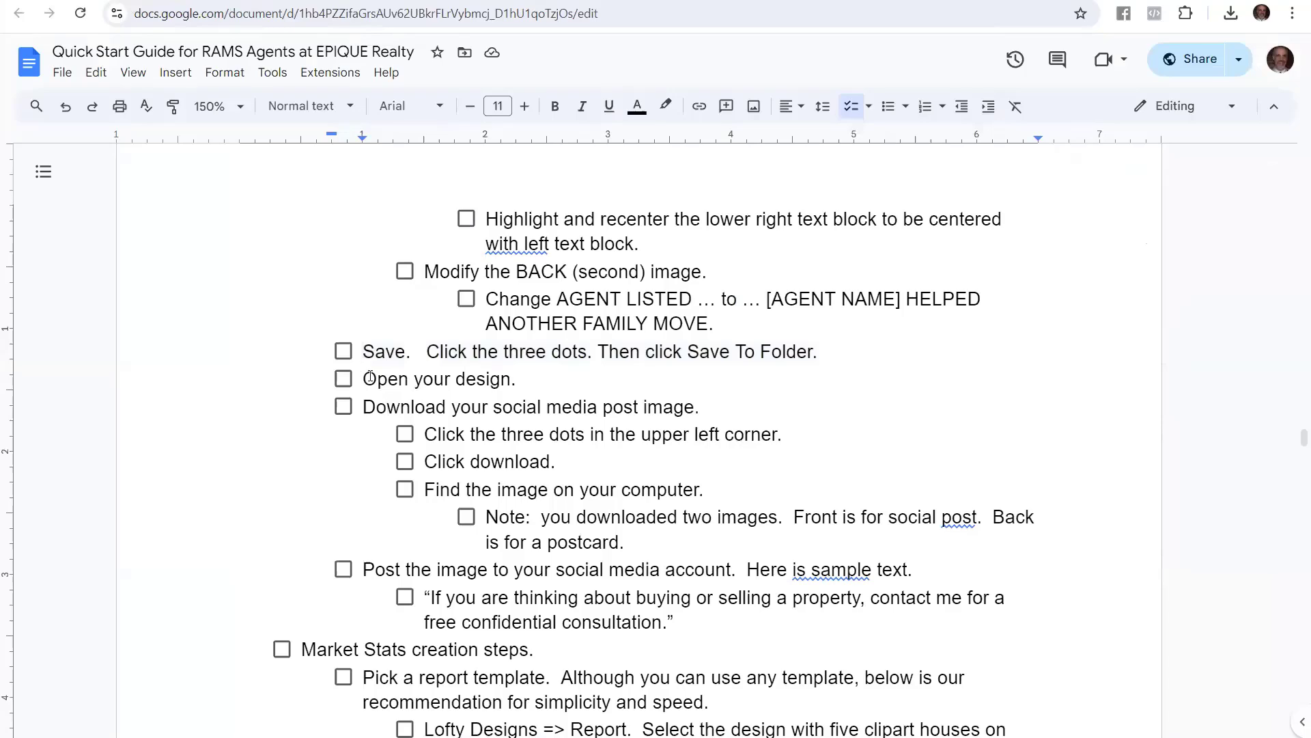
pyautogui.moveTo(360, 377); pyautogui.dragTo(518, 370)
# Open the Just Bought design from the saved designs and show page 2, its back side
pyautogui.click(226, 0)
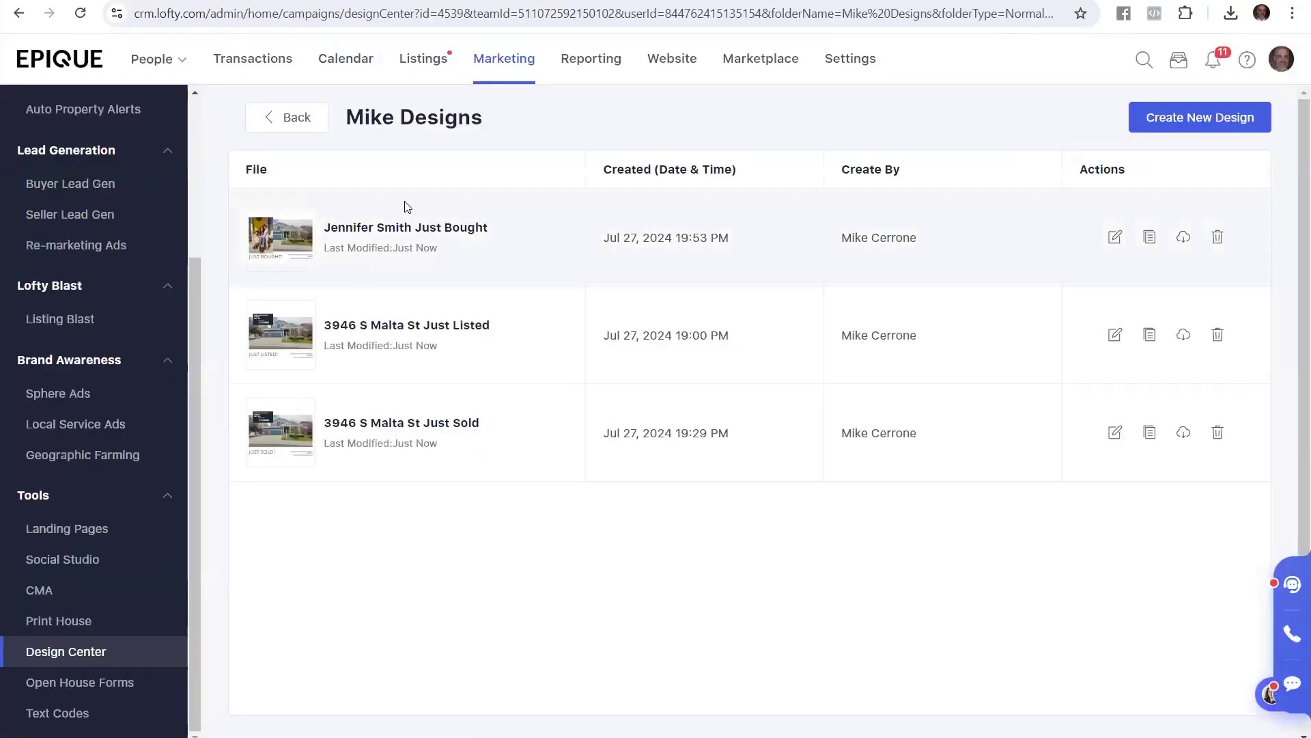
pyautogui.click(448, 229)
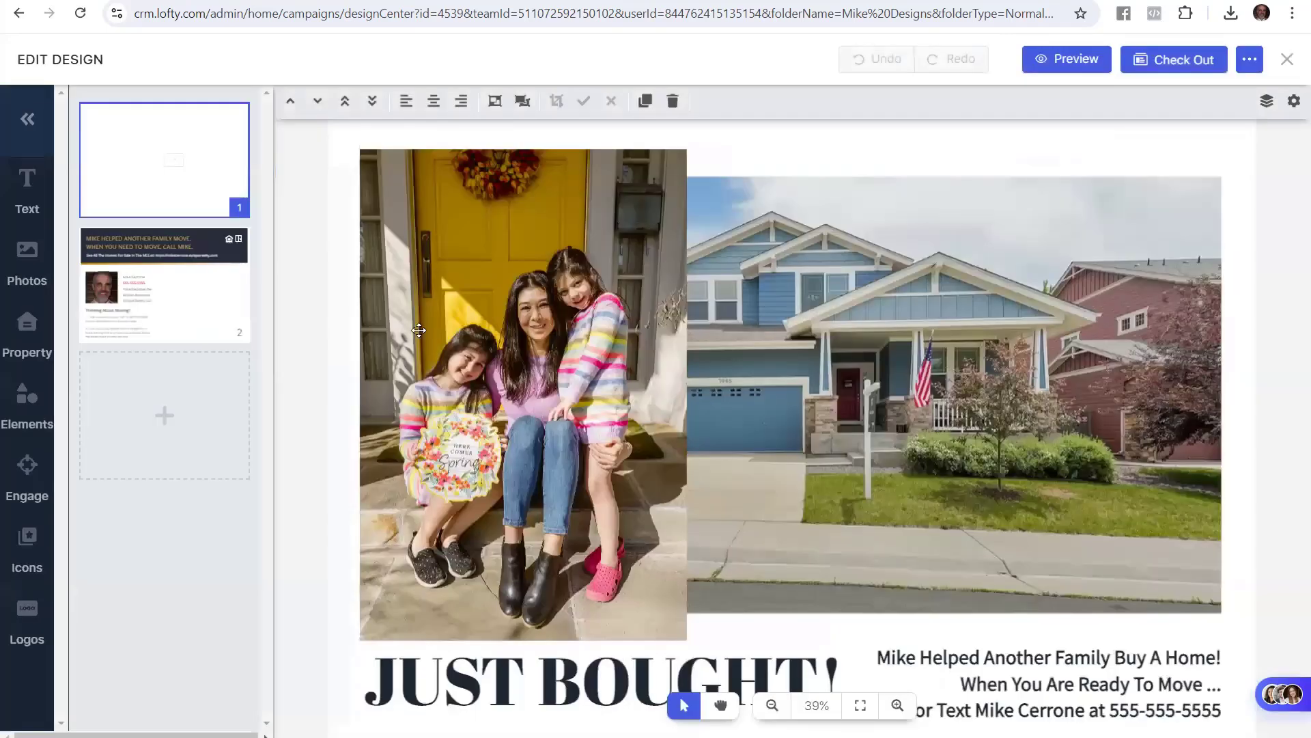
pyautogui.click(225, 295)
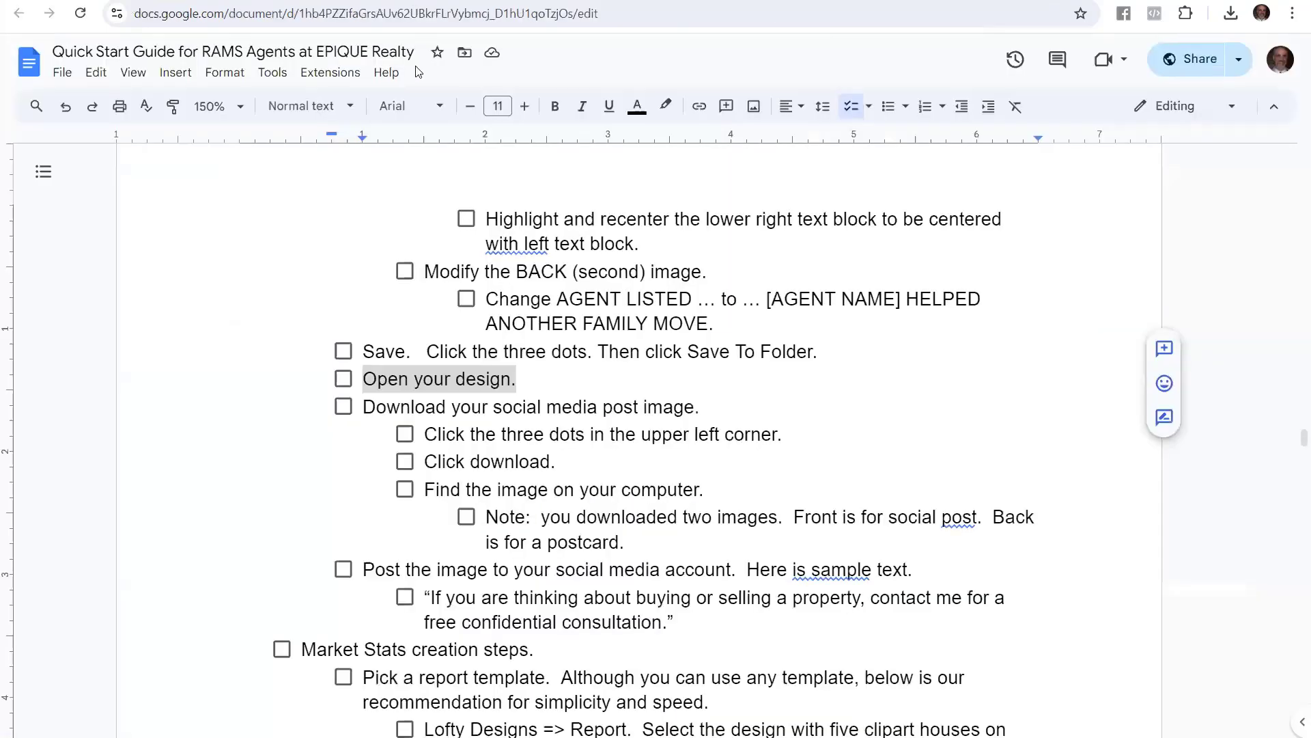
# Highlight the guide's upper right corner, download and find-image steps while reading them
pyautogui.moveTo(366, 416); pyautogui.dragTo(703, 400)
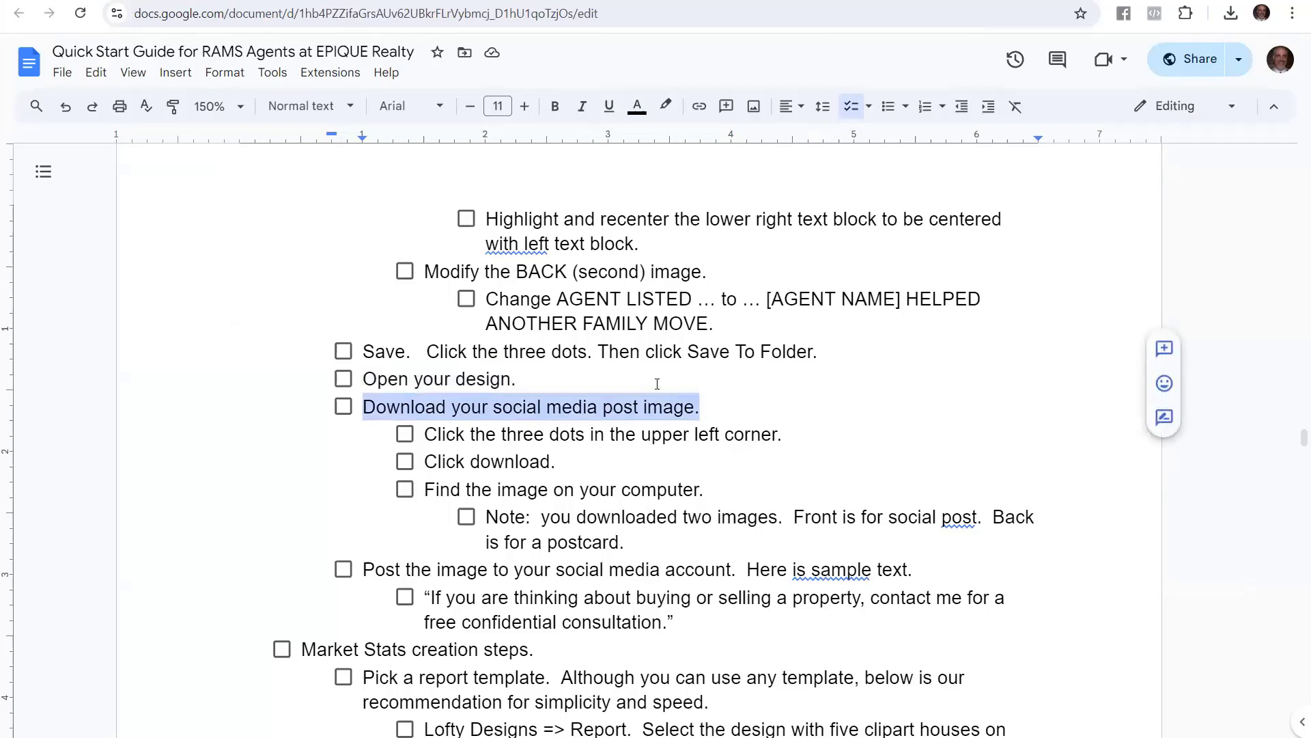
pyautogui.moveTo(424, 434); pyautogui.dragTo(794, 435)
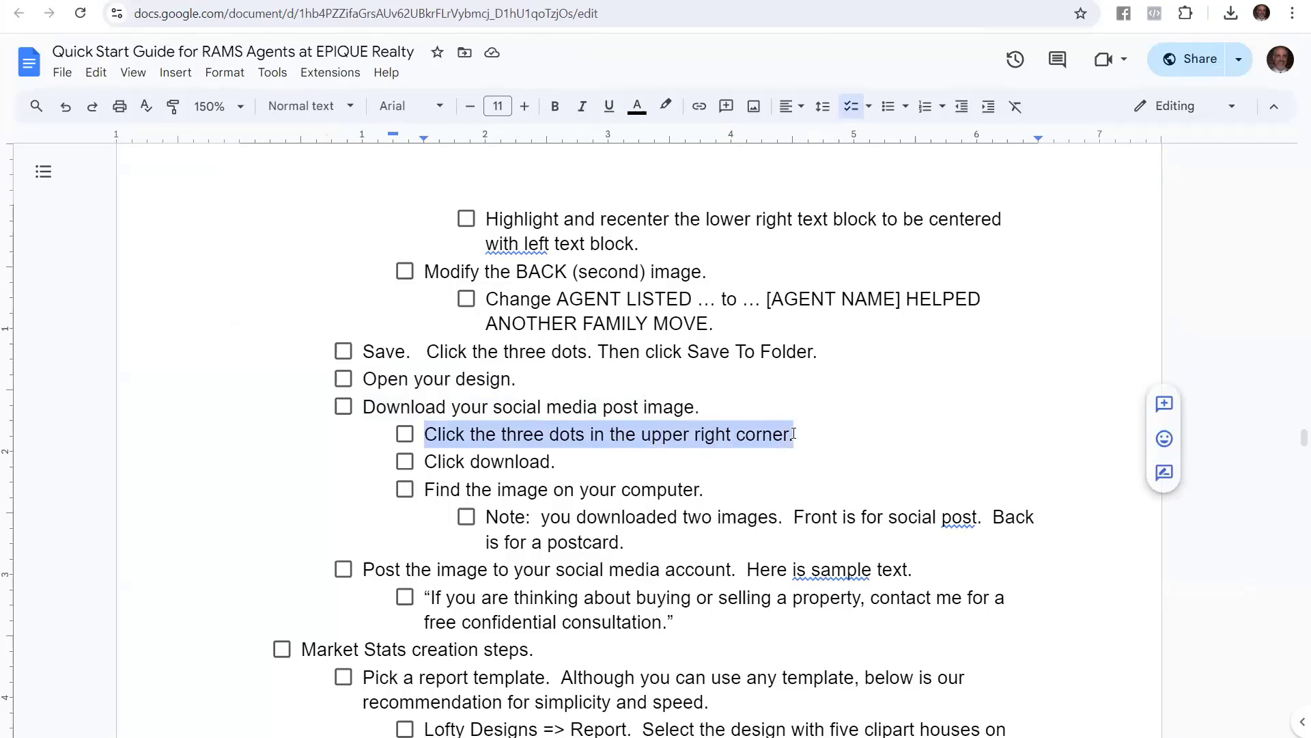
pyautogui.click(489, 462)
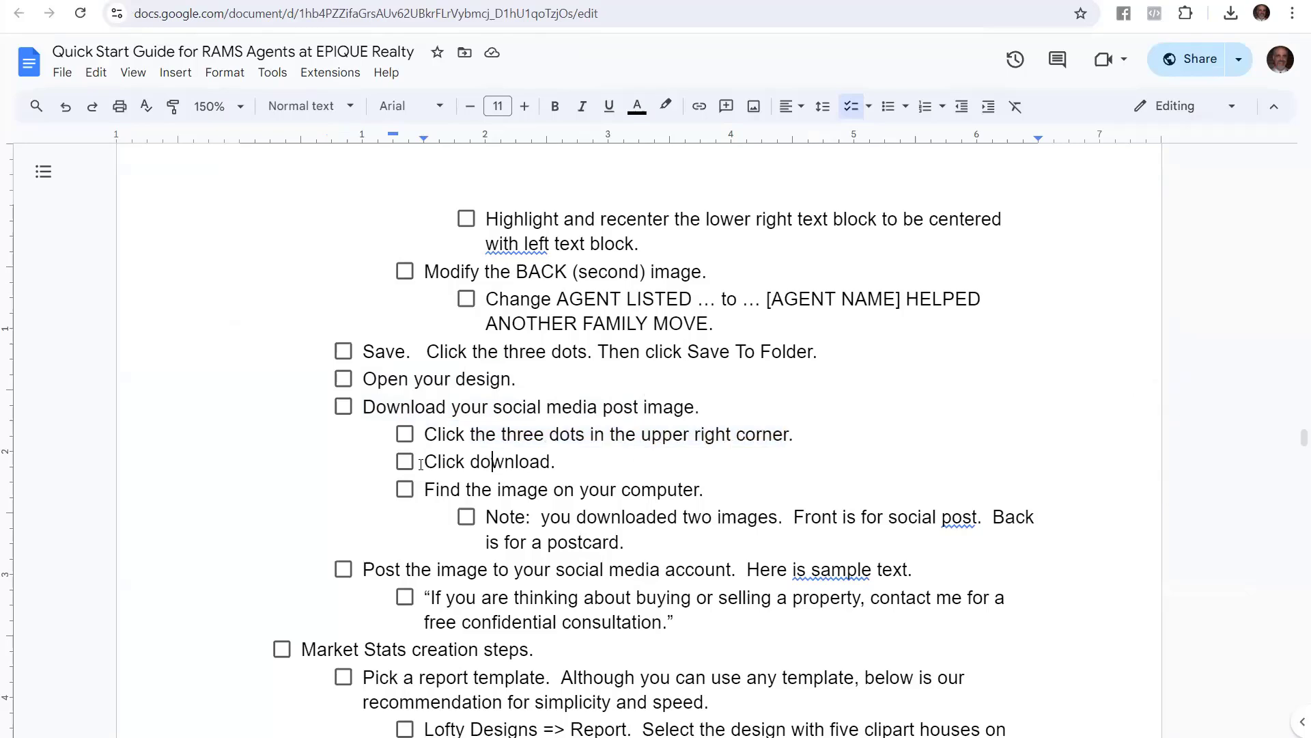
pyautogui.moveTo(424, 461); pyautogui.dragTo(539, 463)
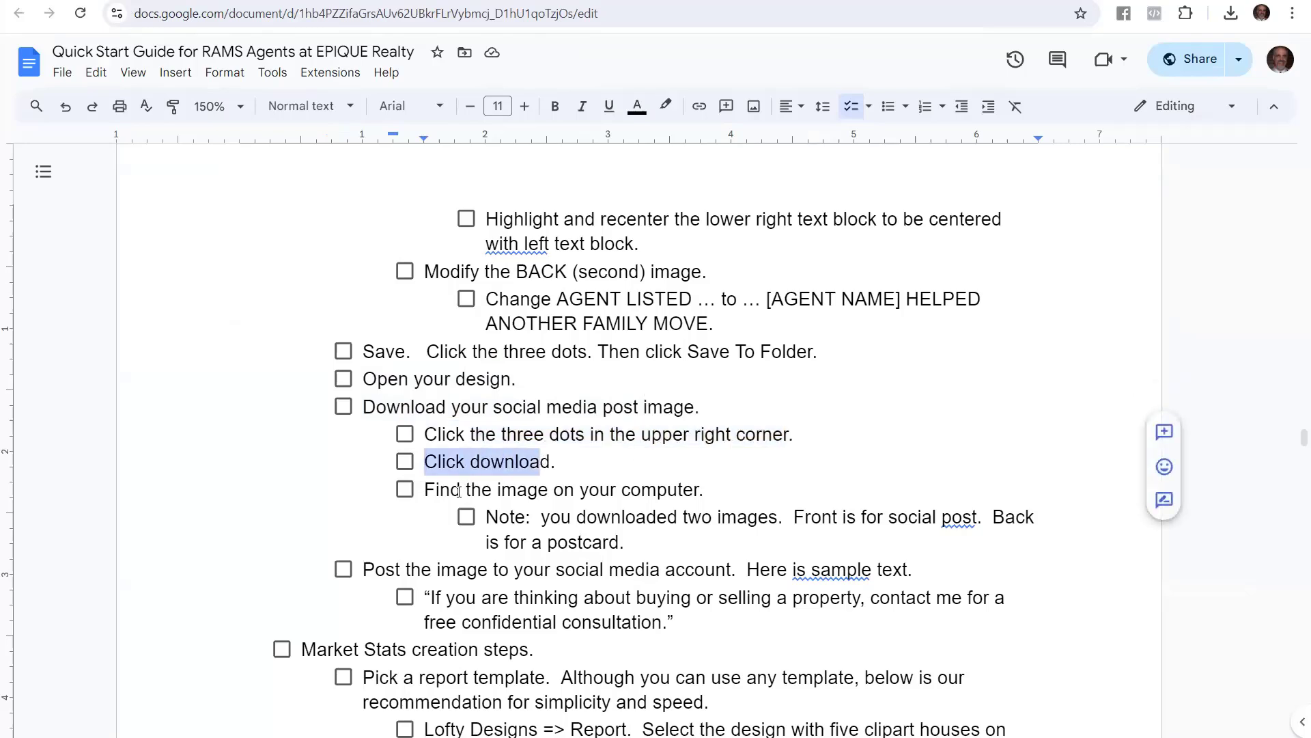
pyautogui.moveTo(422, 497); pyautogui.dragTo(699, 490)
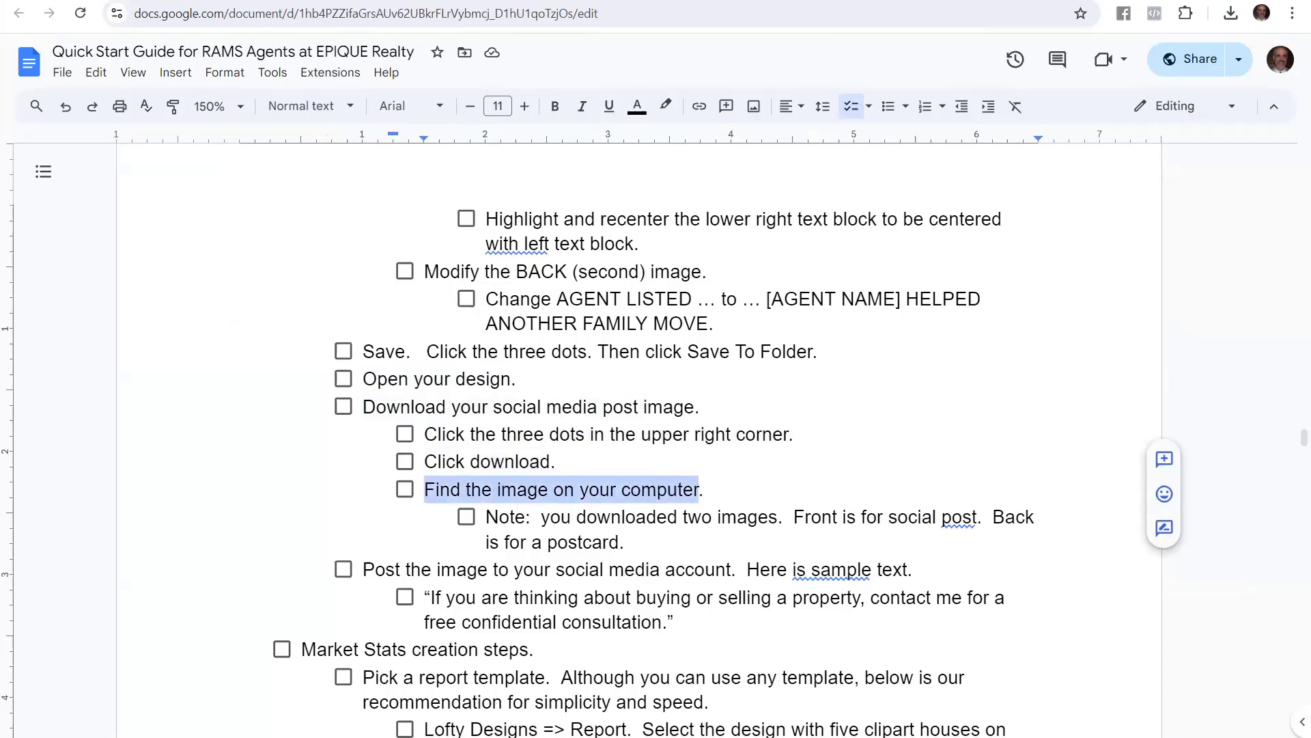
pyautogui.click(239, 1)
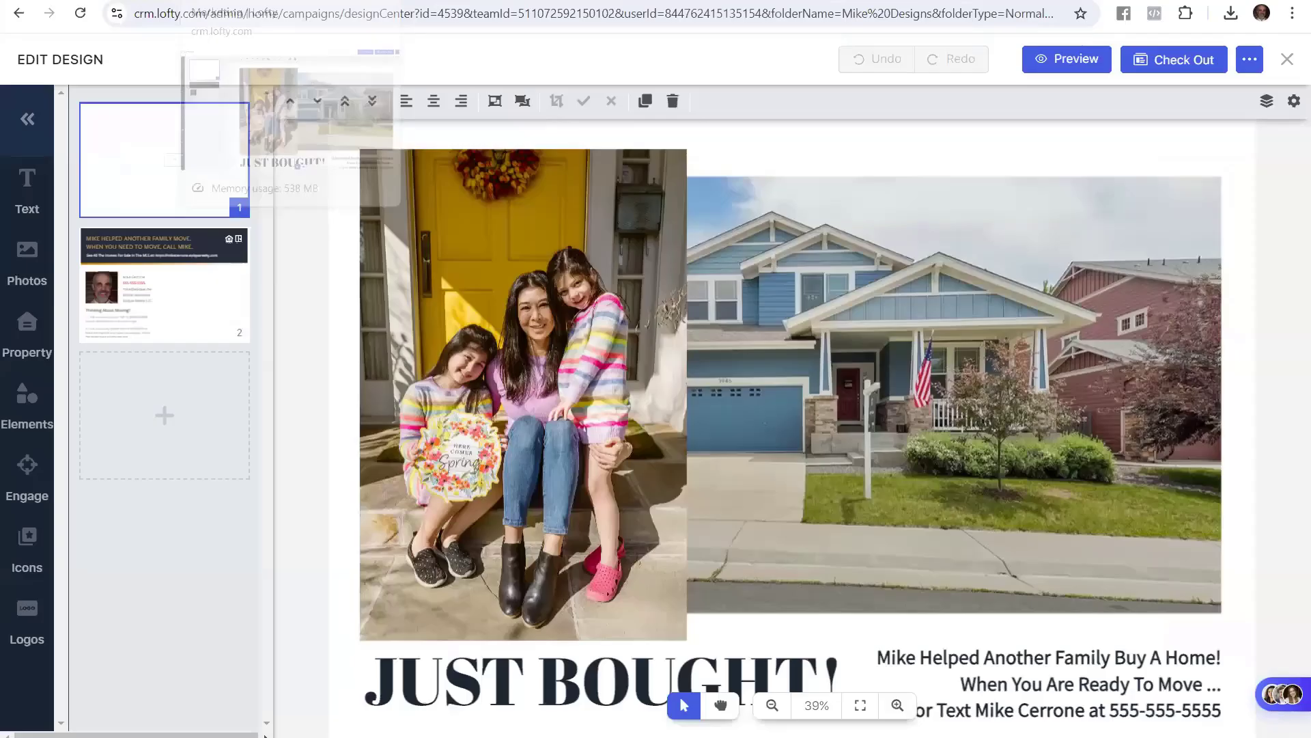
# Download the Just Bought postcard in JPG format from the '...' menu
pyautogui.click(1250, 60)
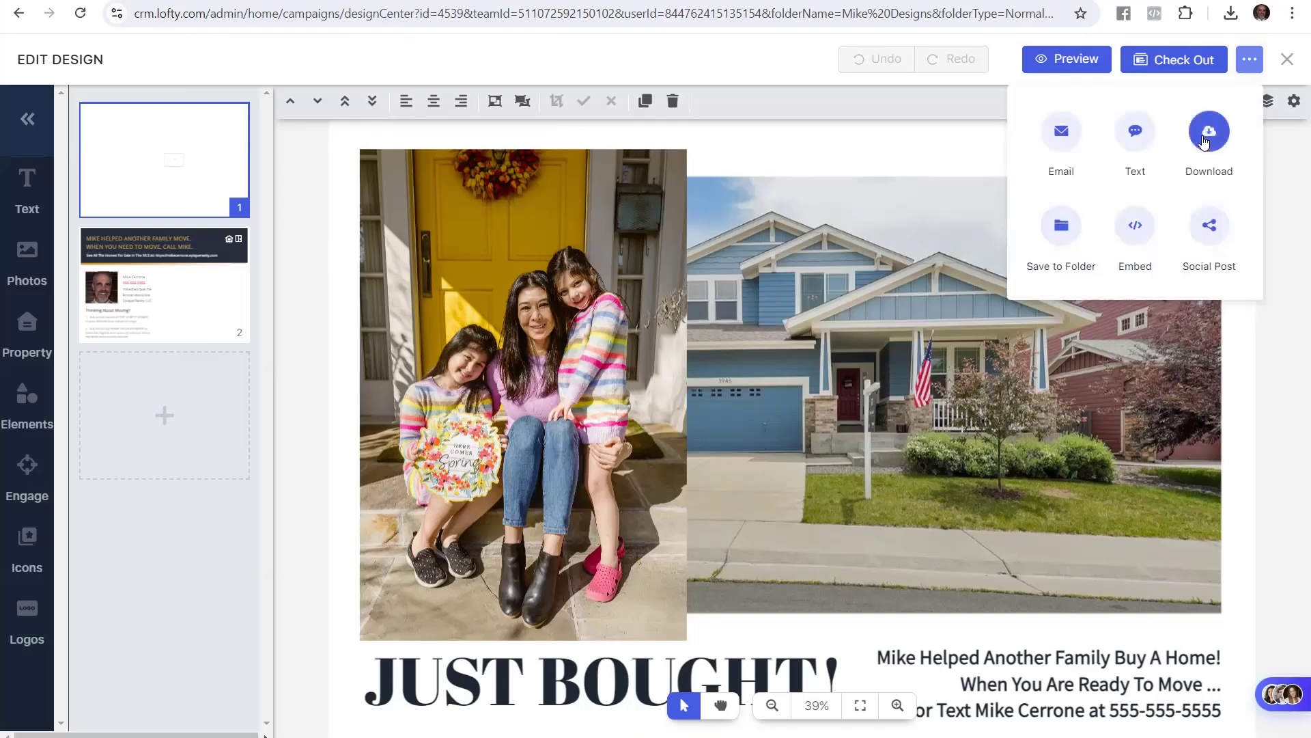
pyautogui.click(1205, 141)
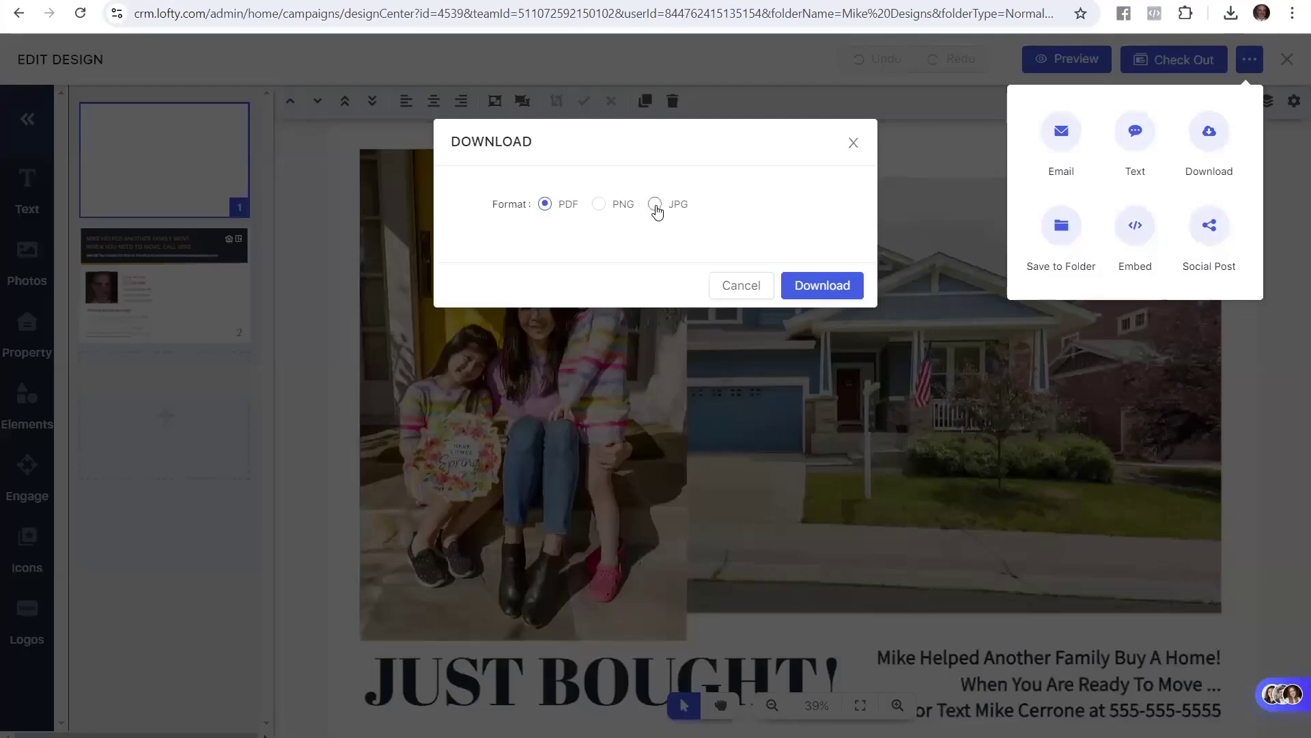
pyautogui.click(655, 205)
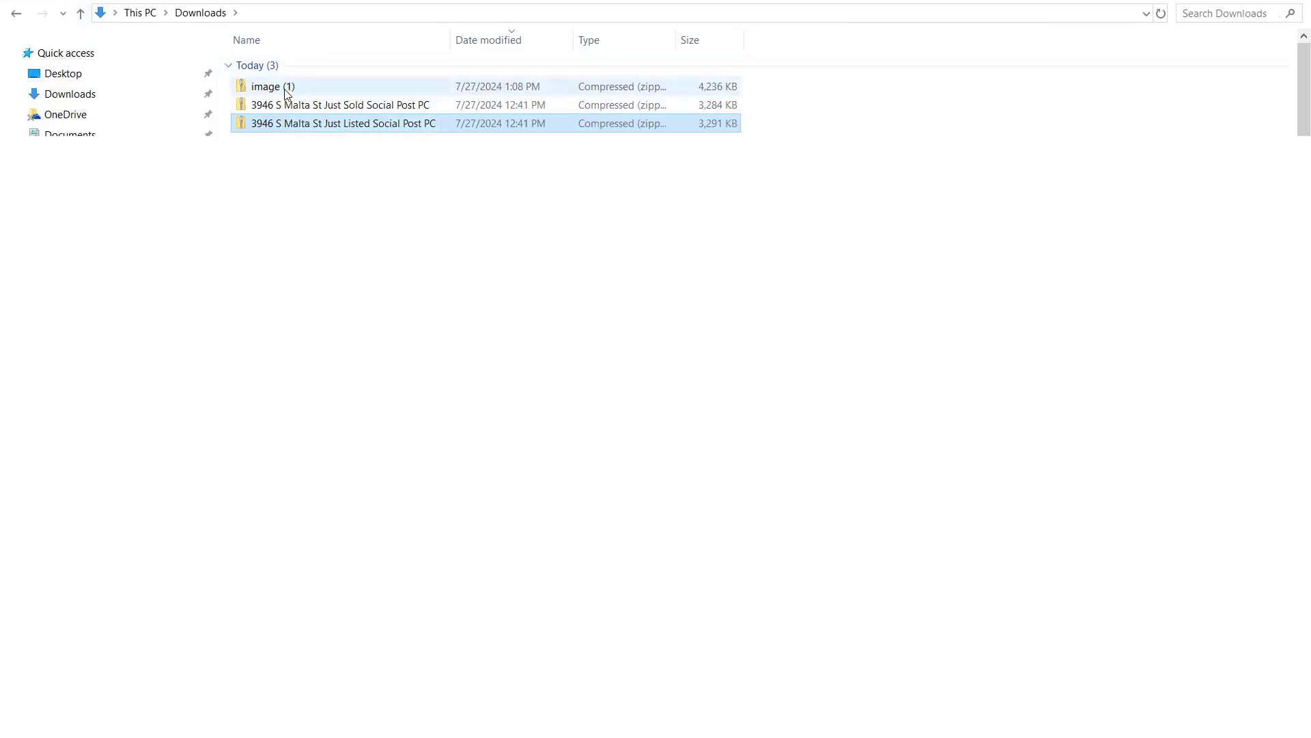
# Rename the downloaded image (1) zip to the buyer's name followed by 'Just Bought'
pyautogui.click(278, 93)
pyautogui.press('F2')
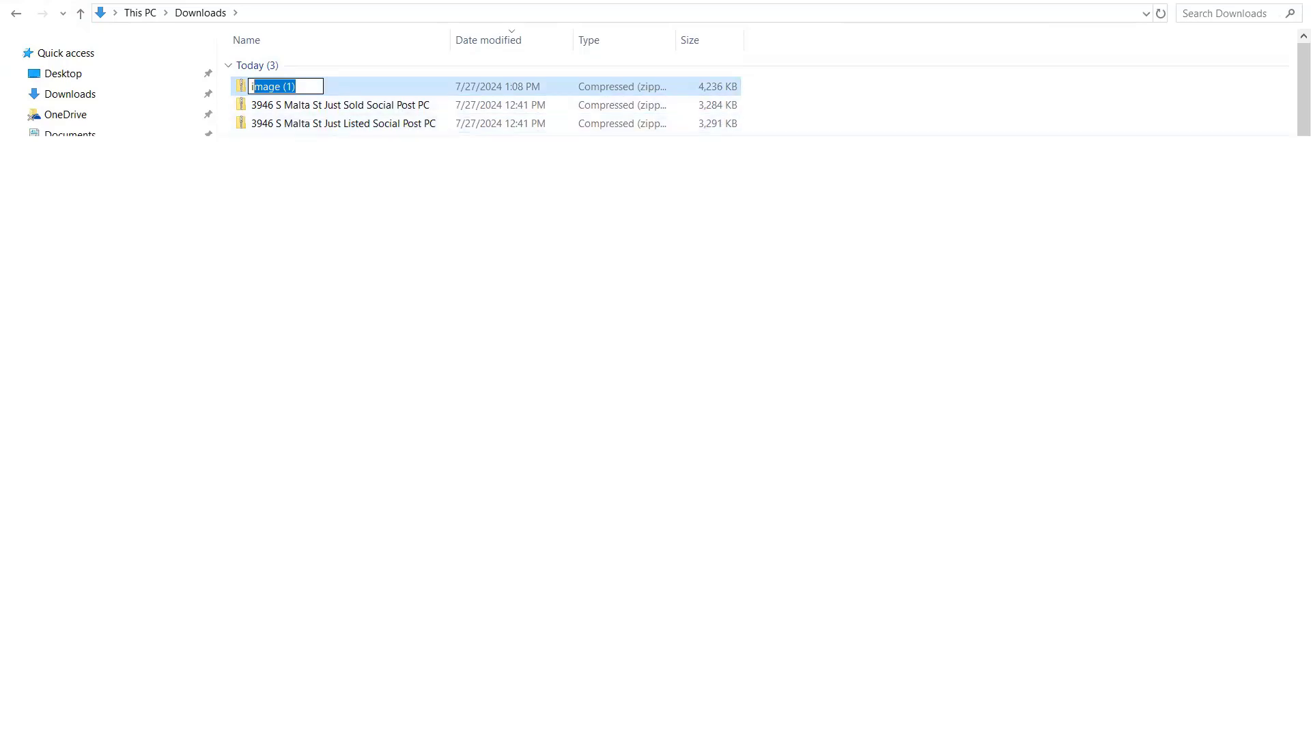
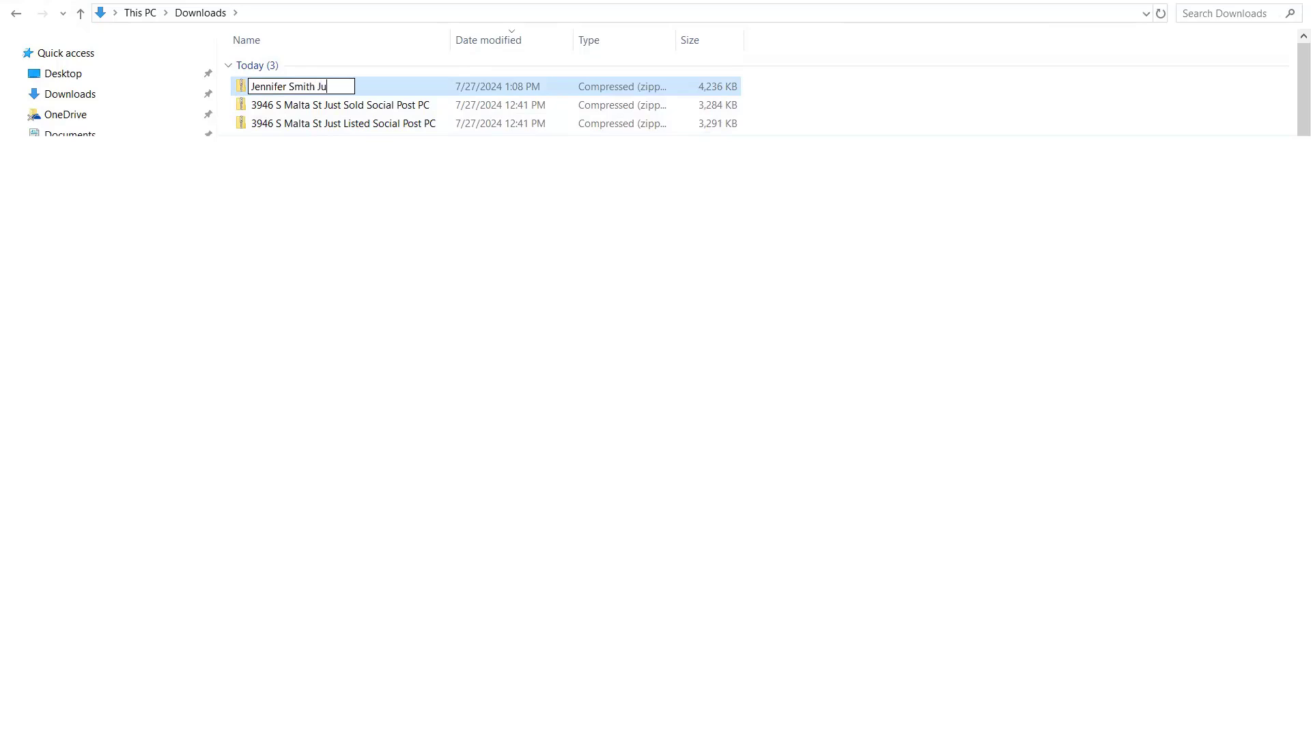
pyautogui.write('st Bought')
pyautogui.click(321, 107)
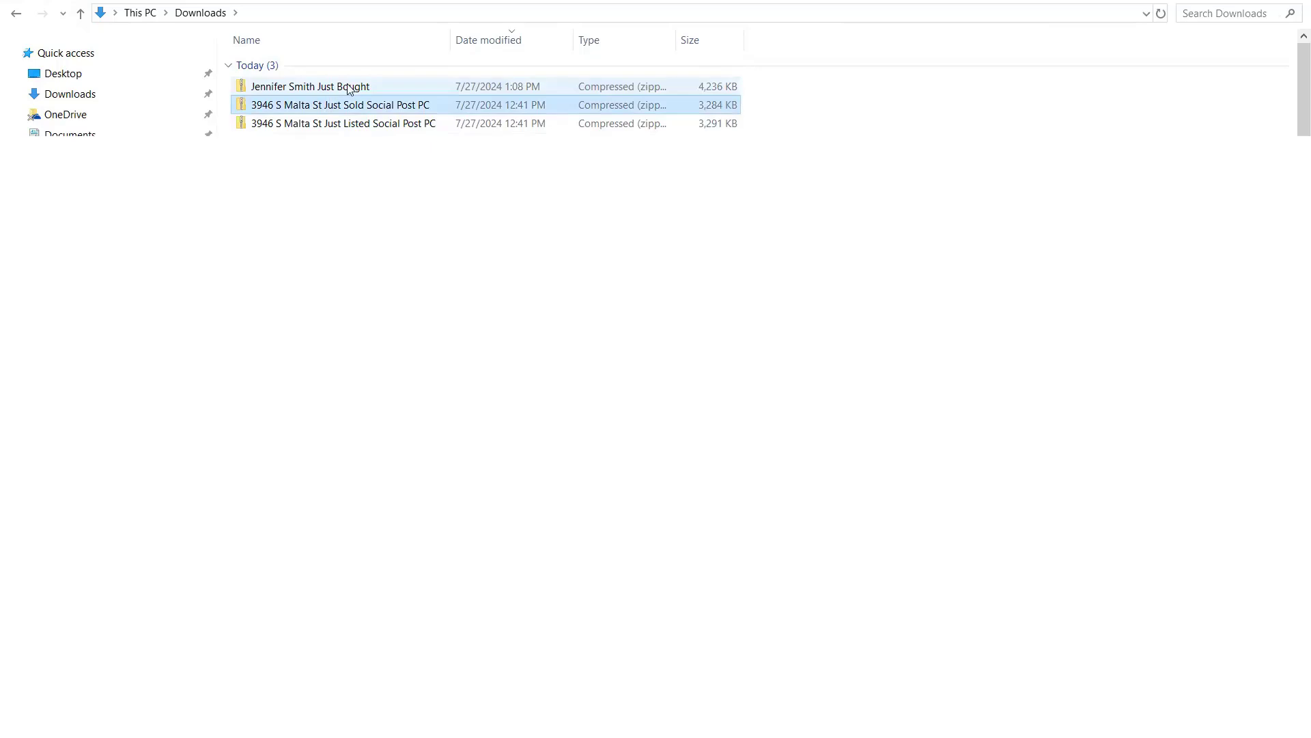
# Open the renamed zip, widen the Name column, and view both postcard JPGs
pyautogui.doubleClick(348, 87)
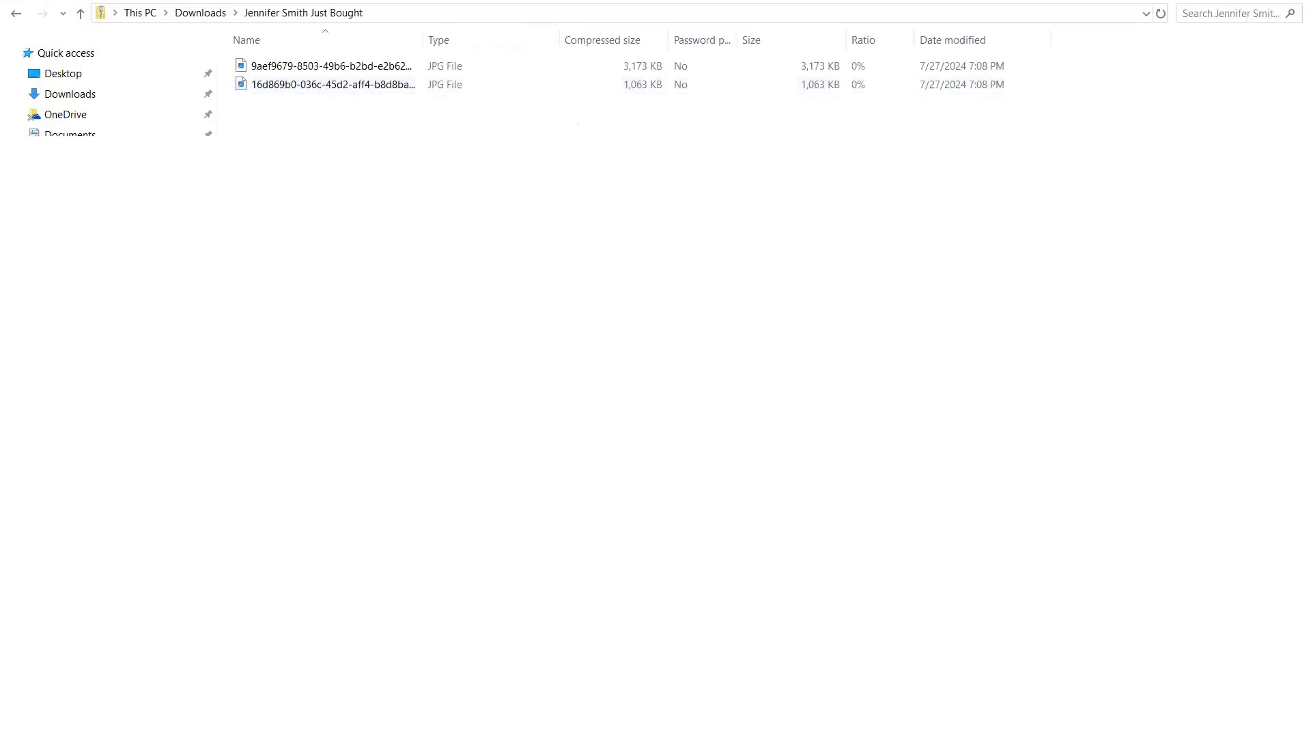
pyautogui.moveTo(421, 41); pyautogui.dragTo(528, 44)
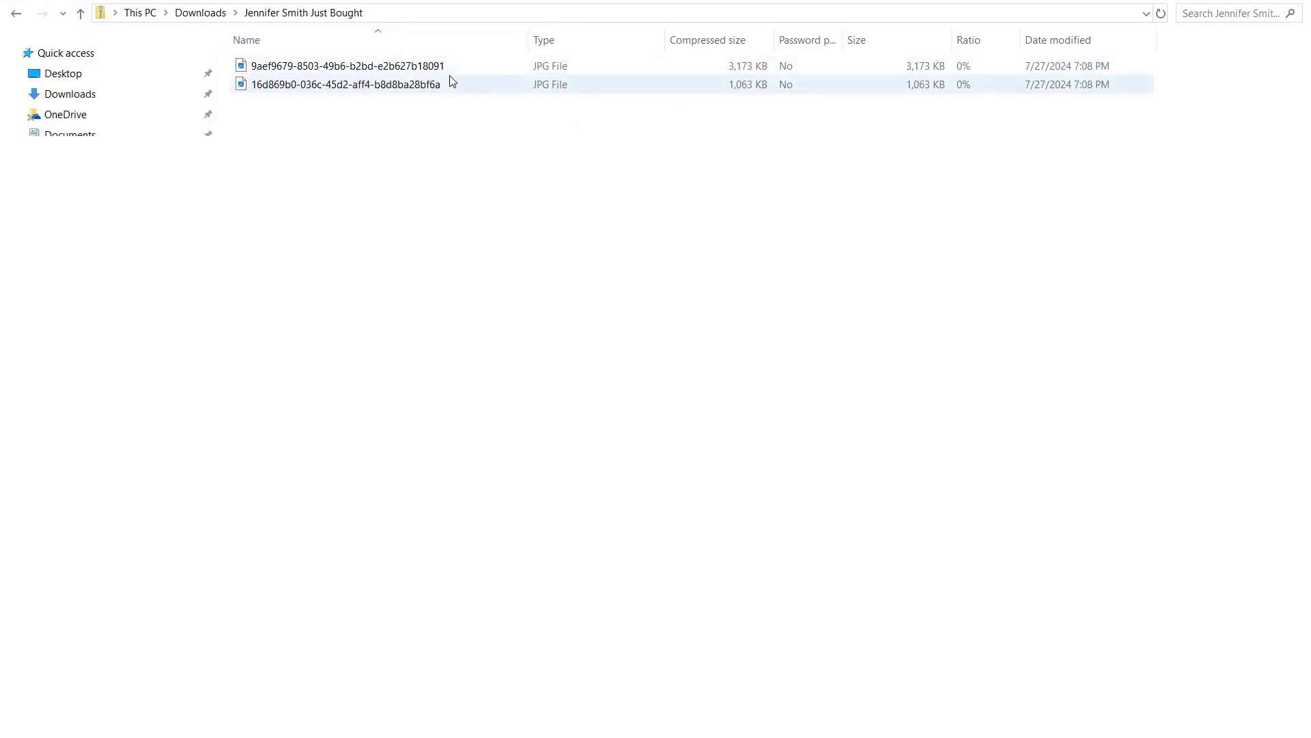
pyautogui.doubleClick(410, 63)
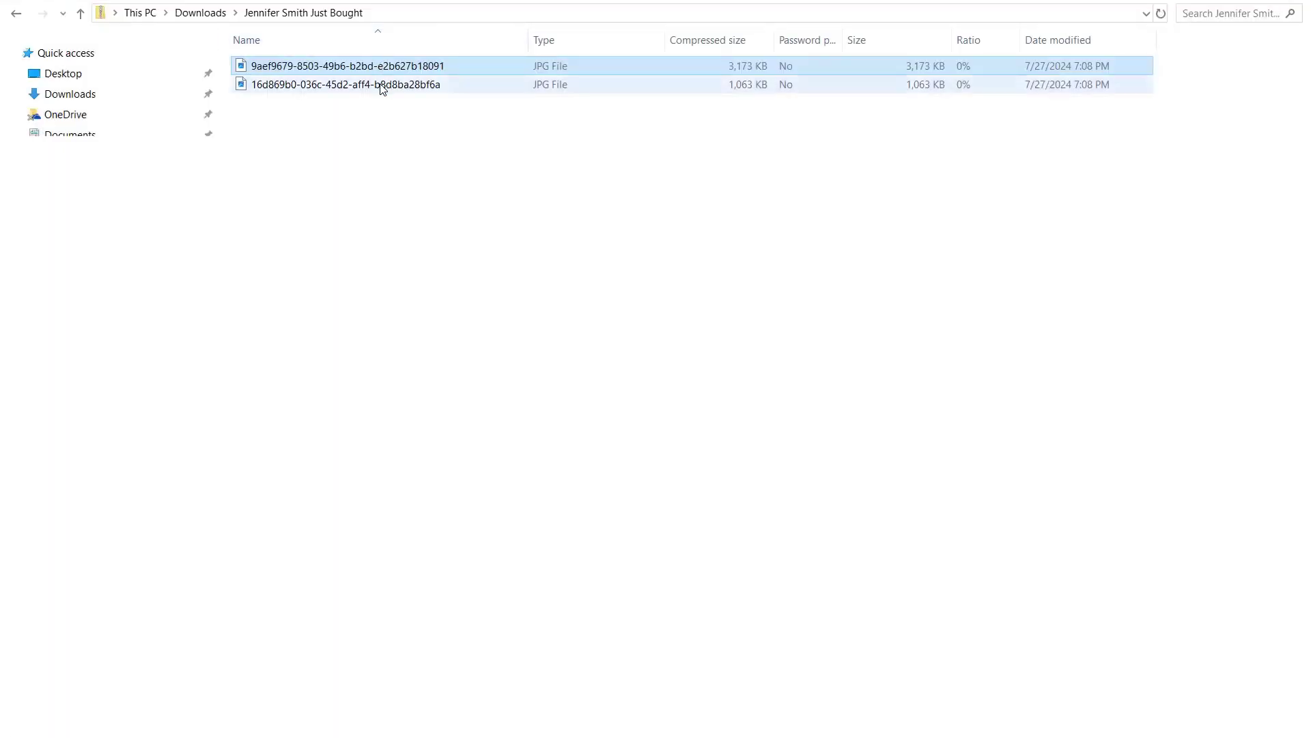
pyautogui.doubleClick(383, 85)
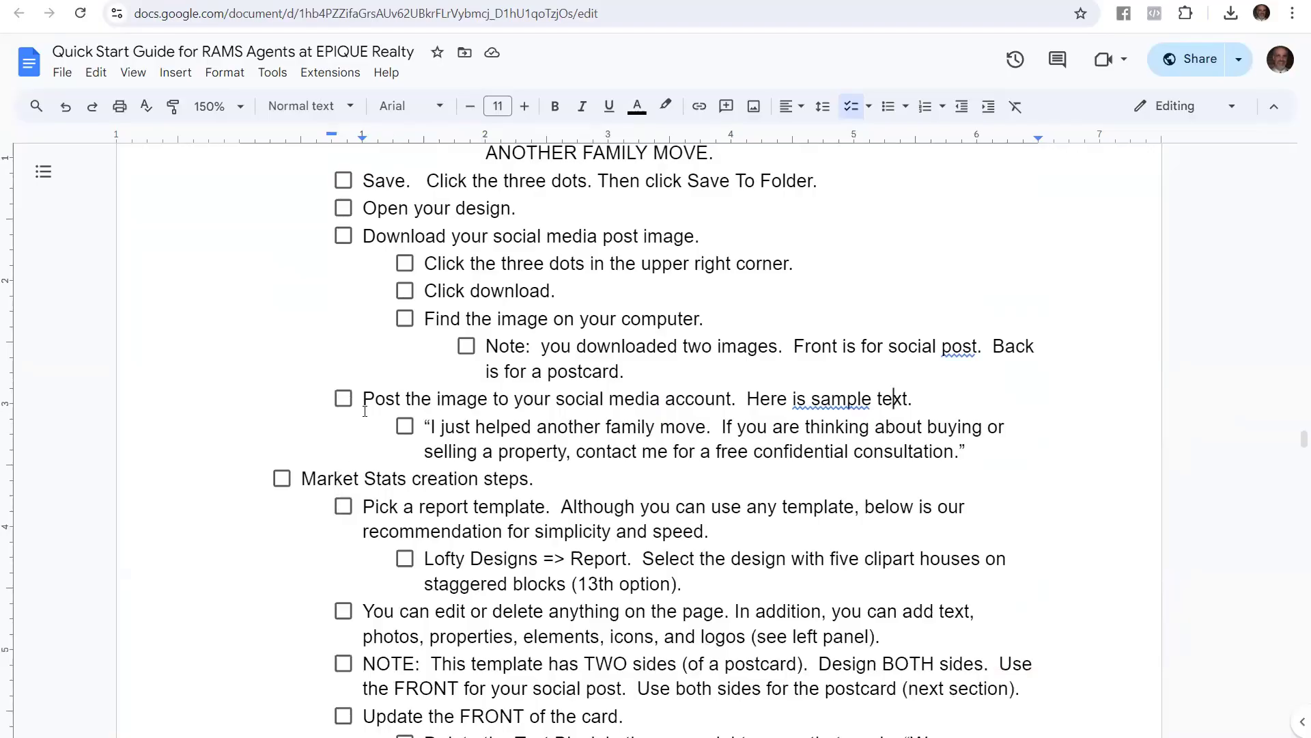
# Highlight the guide's step about posting the image
pyautogui.moveTo(364, 404); pyautogui.dragTo(921, 398)
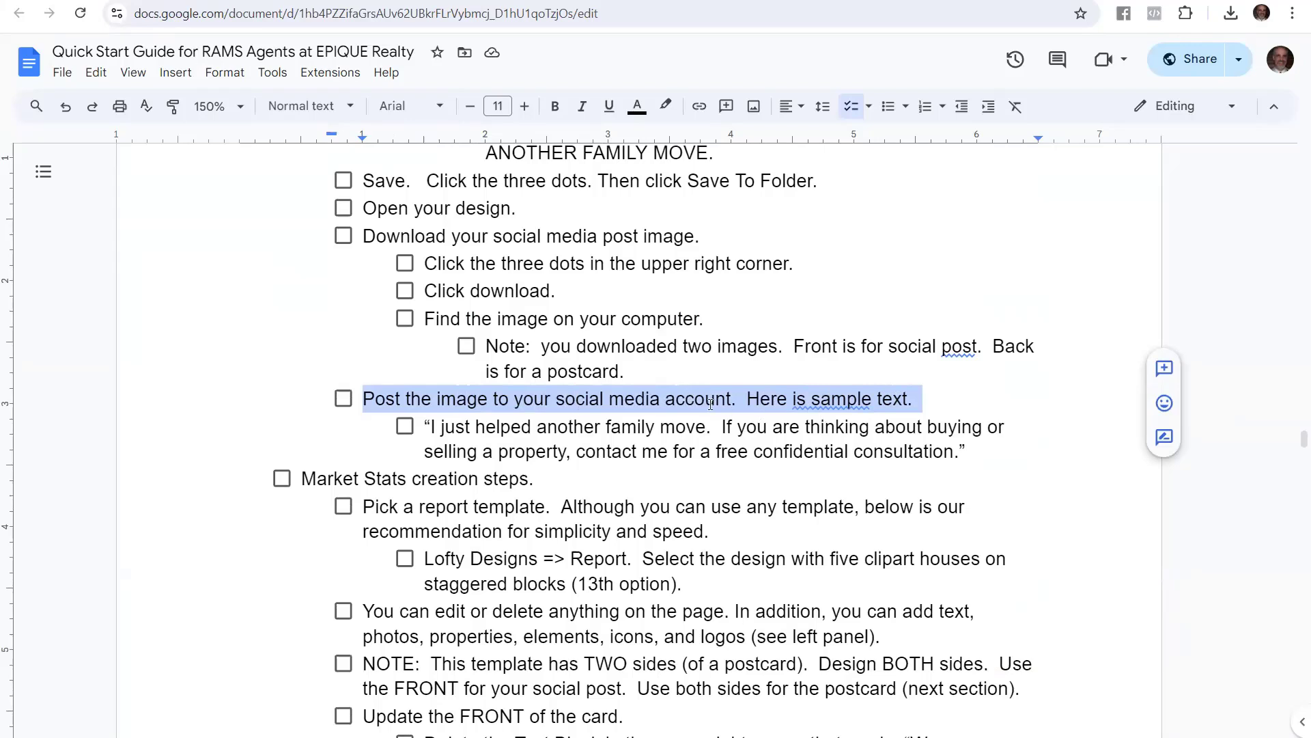
pyautogui.moveTo(995, 449); pyautogui.dragTo(427, 422)
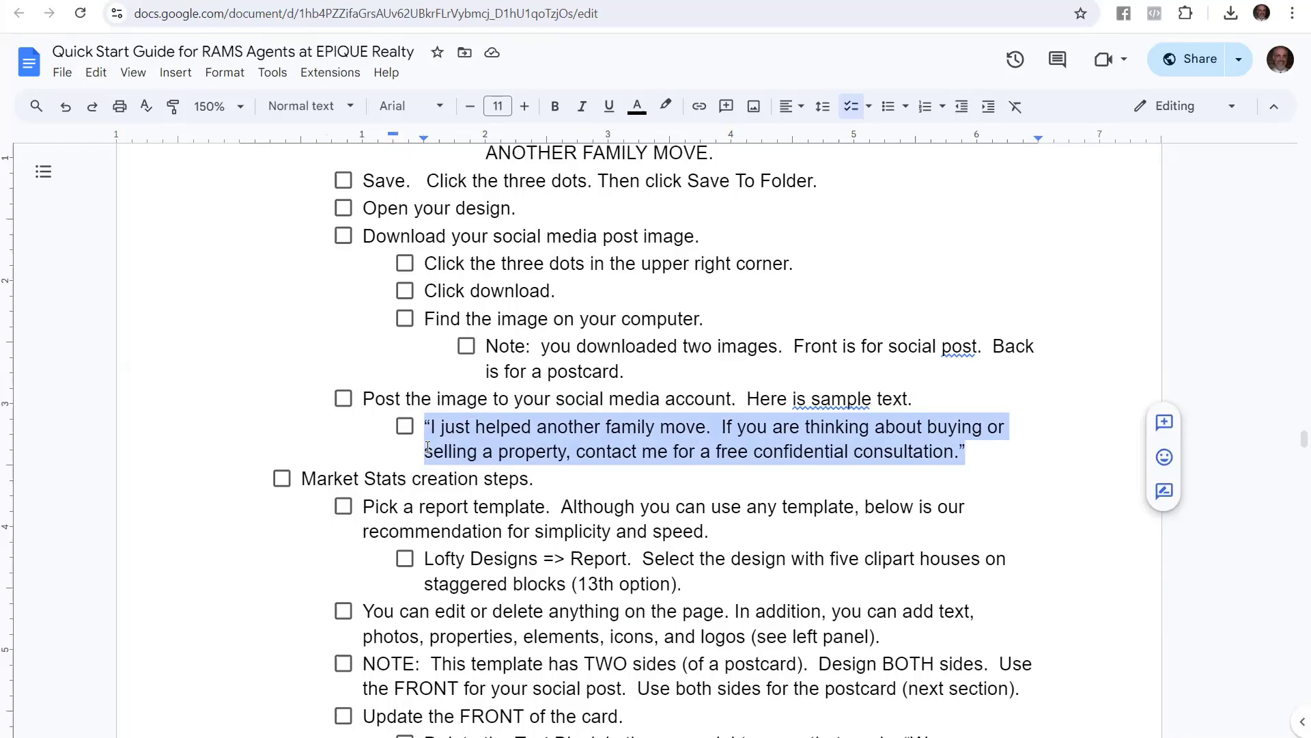
# Scroll through the guide and highlight the Just Bought creation steps heading and the following line
pyautogui.scroll(-5, 437, 444)
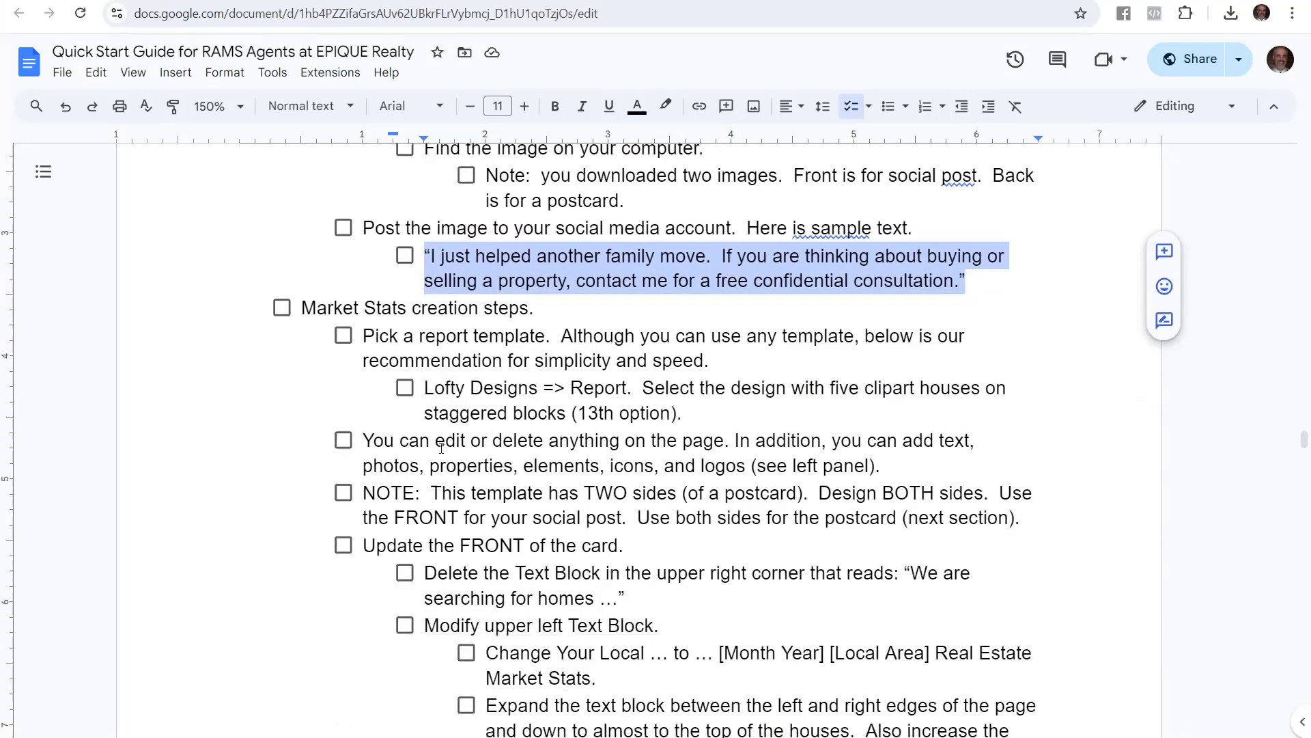
pyautogui.scroll(4, 457, 440)
pyautogui.scroll(20, 464, 439)
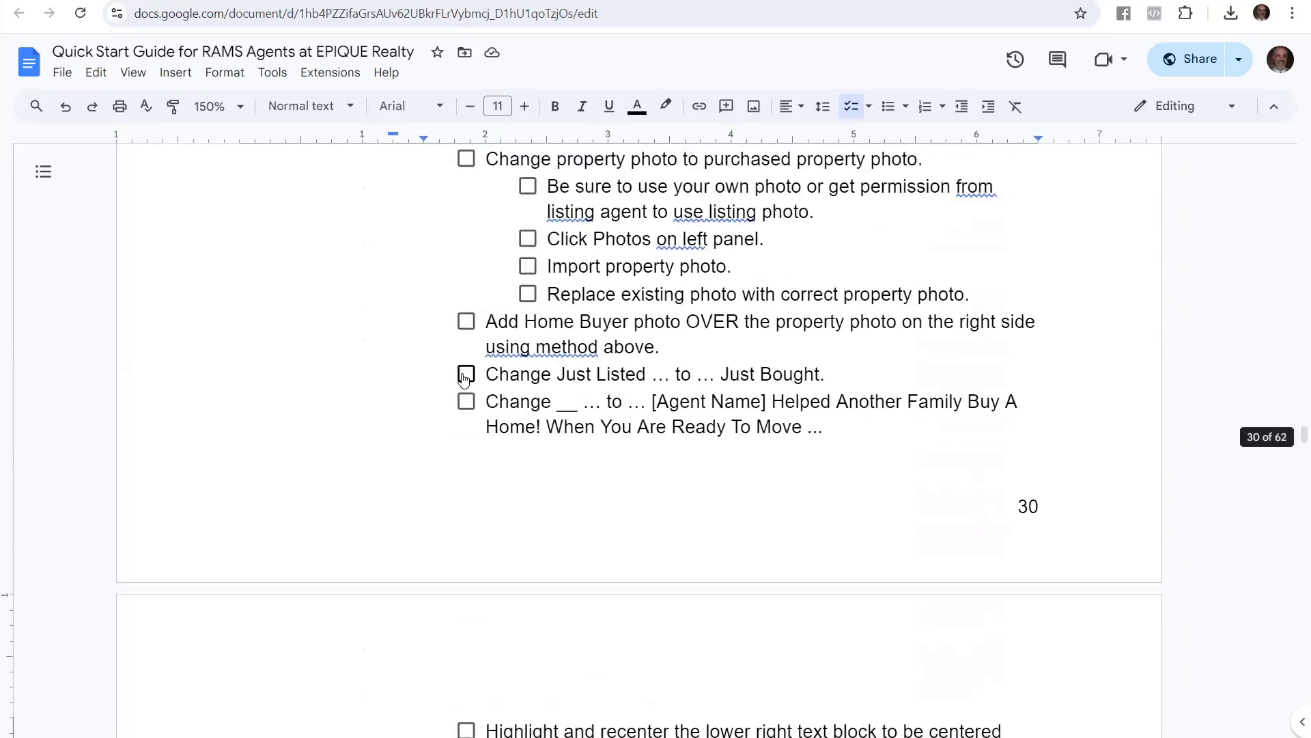
pyautogui.scroll(-4, 435, 358)
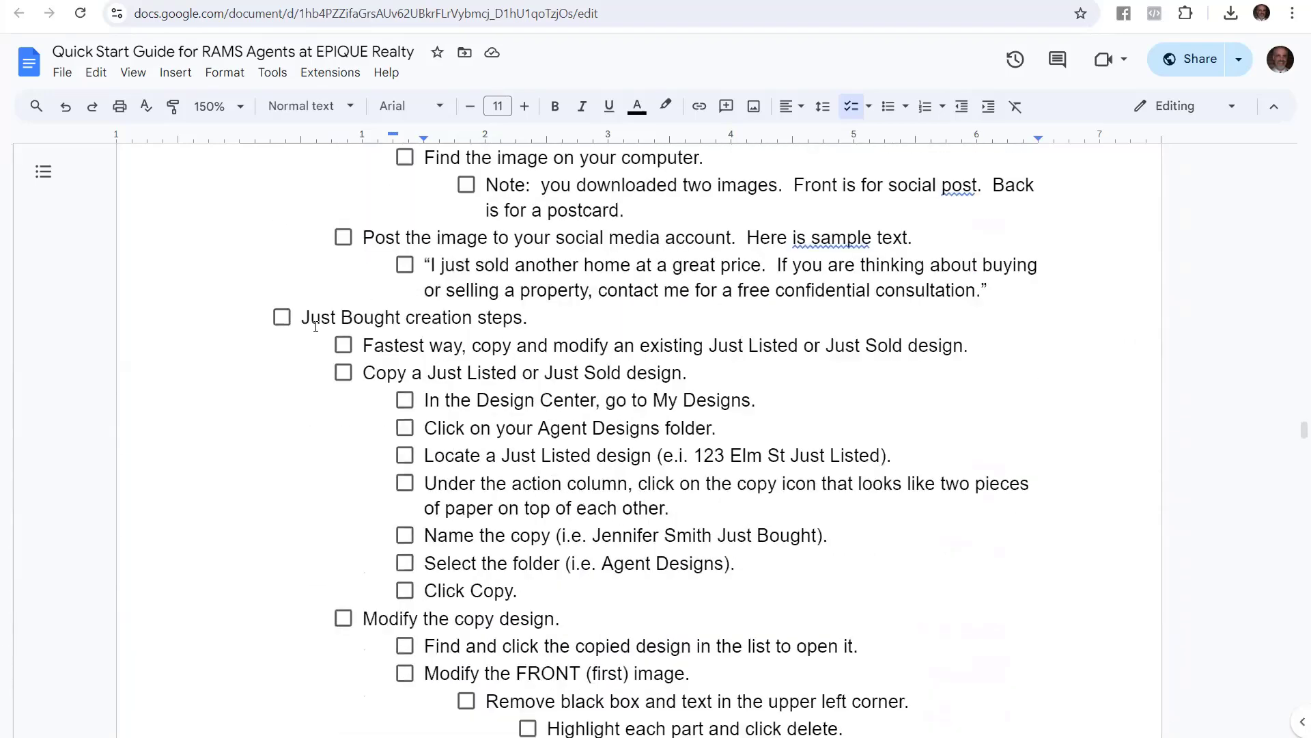
pyautogui.moveTo(301, 311); pyautogui.dragTo(527, 318)
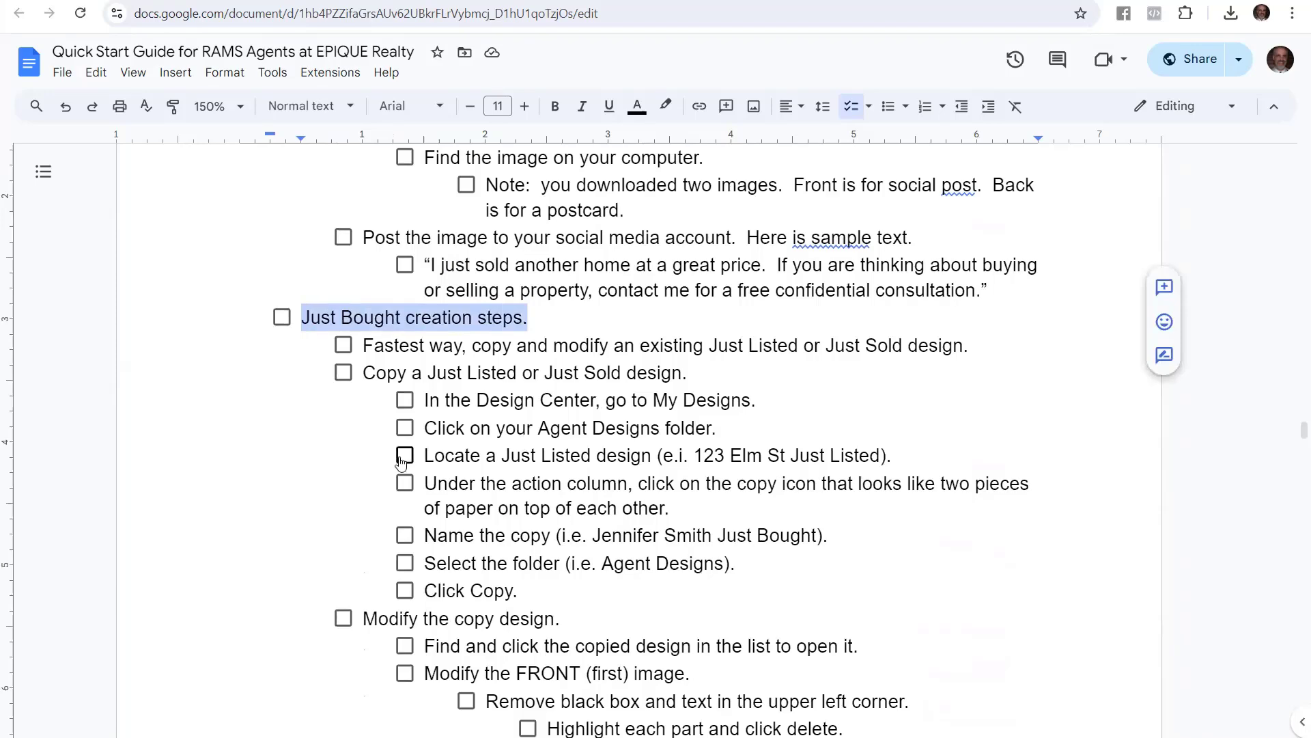
pyautogui.scroll(-18, 400, 454)
pyautogui.scroll(-3, 327, 476)
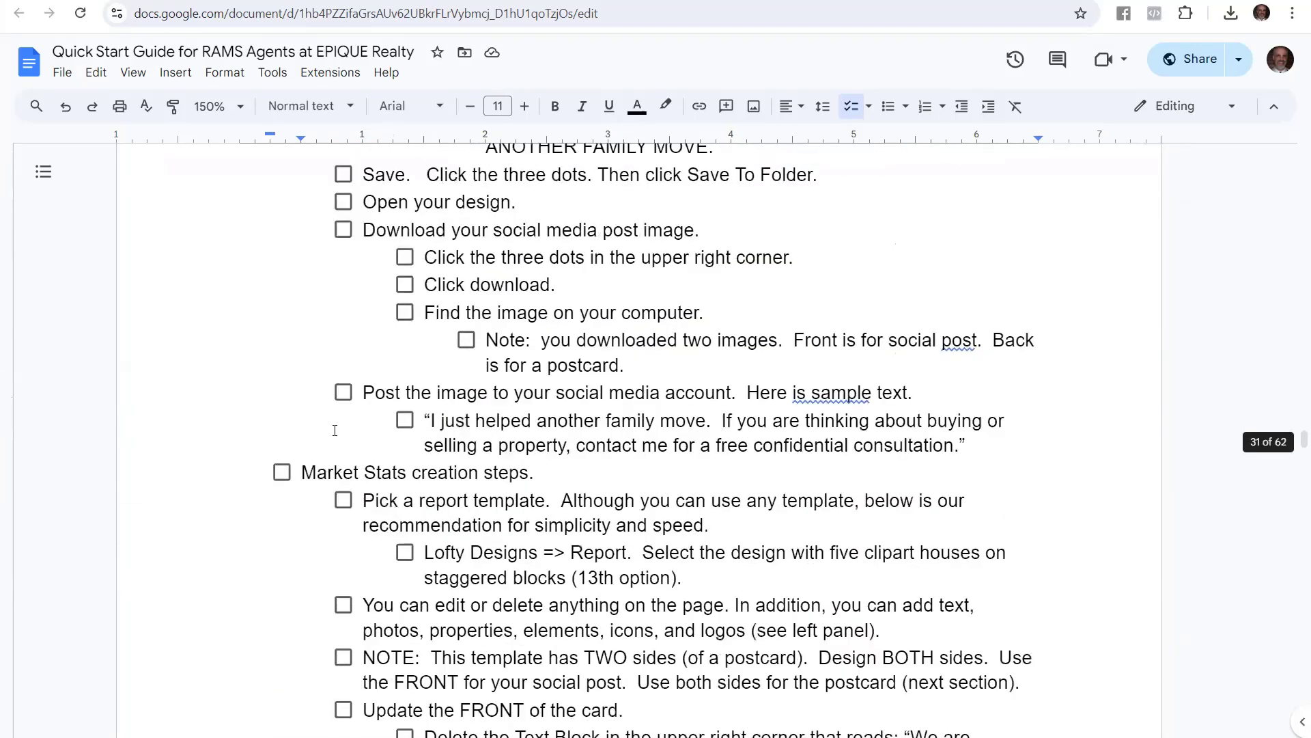
pyautogui.moveTo(303, 393); pyautogui.dragTo(538, 394)
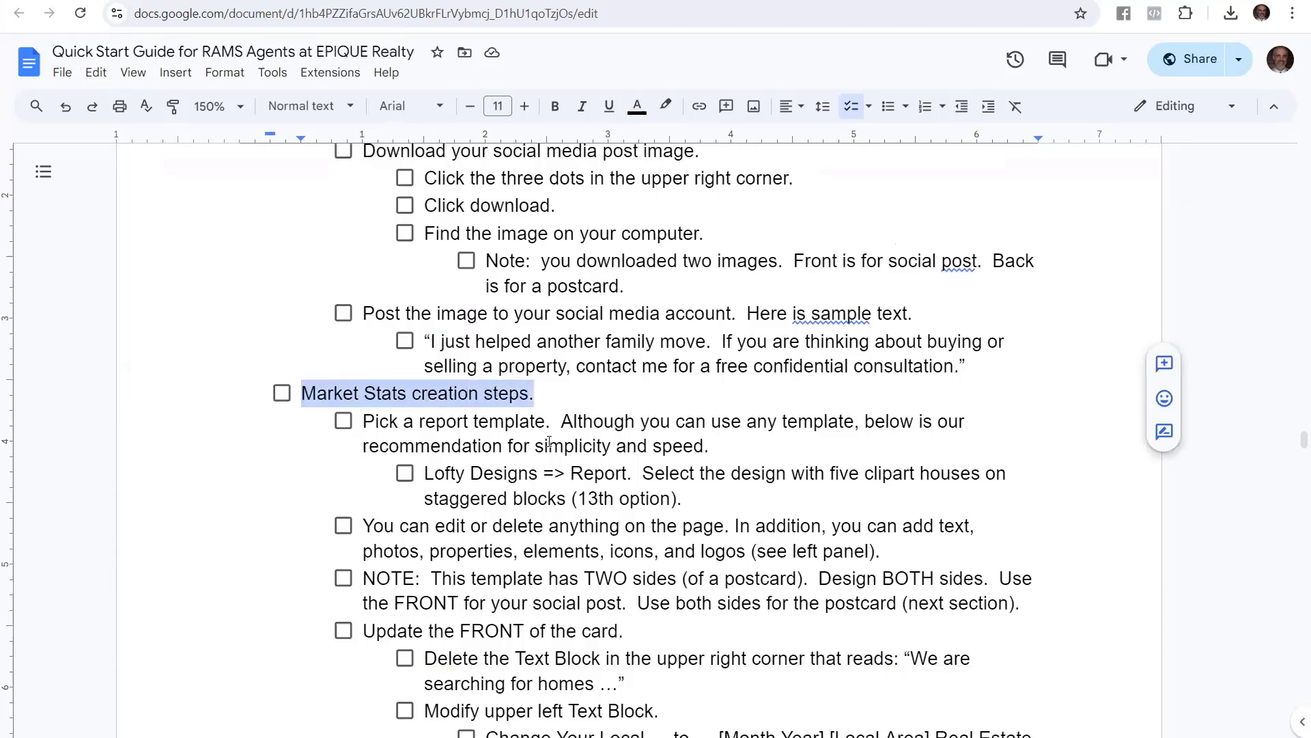
# Highlight the Pick a report template step, 'Lofty Designs => Report', and the pick-the-13th-design instruction
pyautogui.scroll(-3, 574, 350)
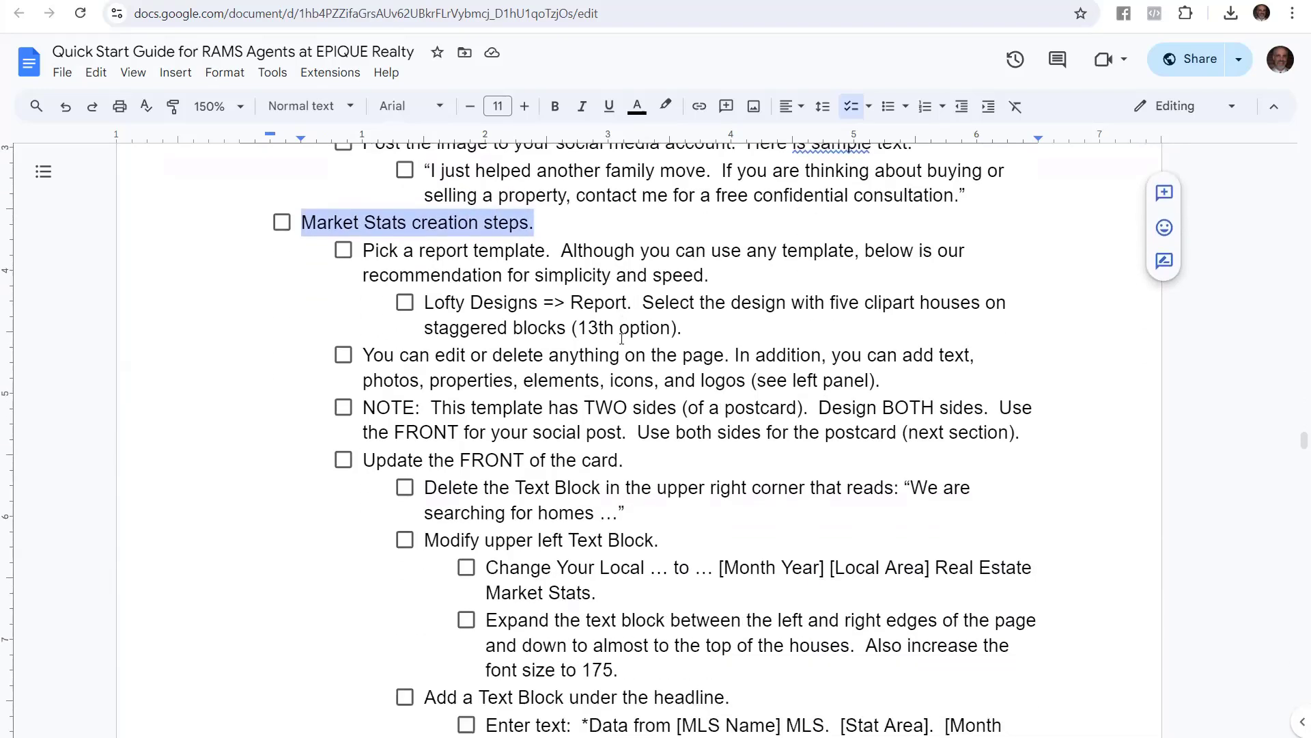
pyautogui.click(435, 249)
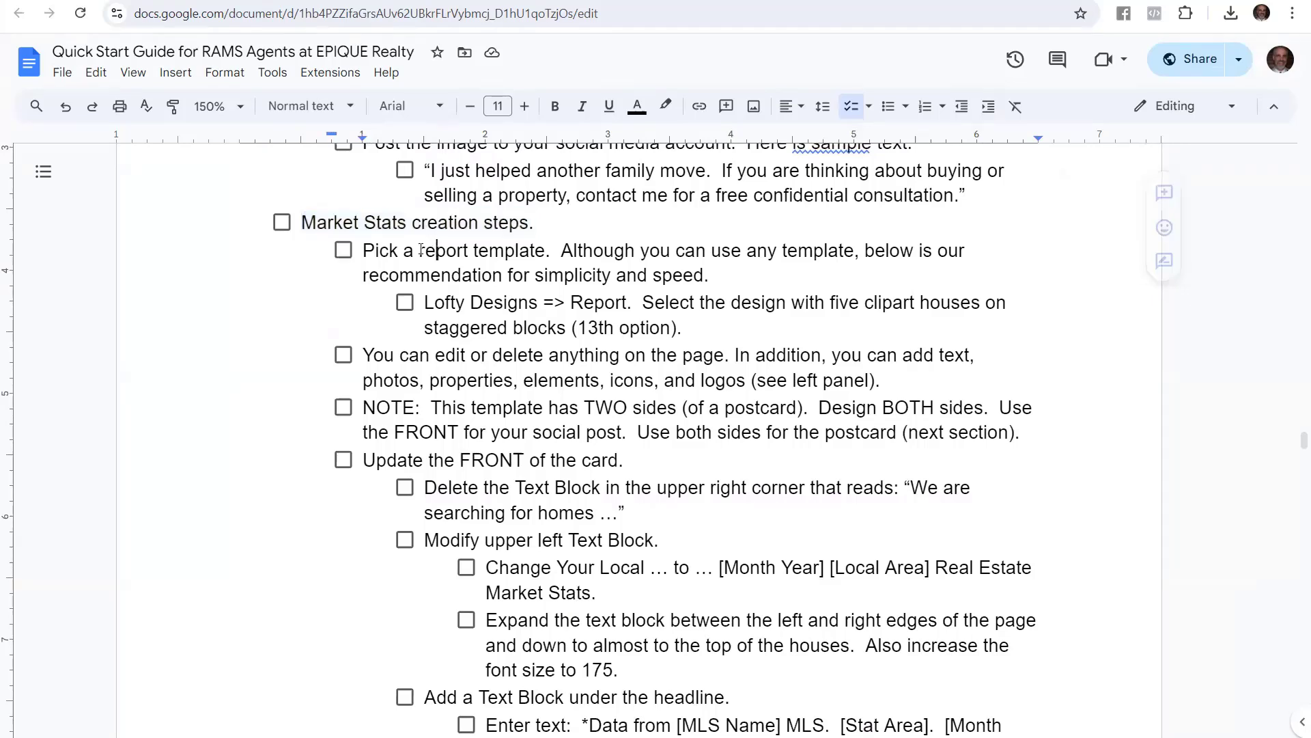
pyautogui.moveTo(364, 250); pyautogui.dragTo(858, 268)
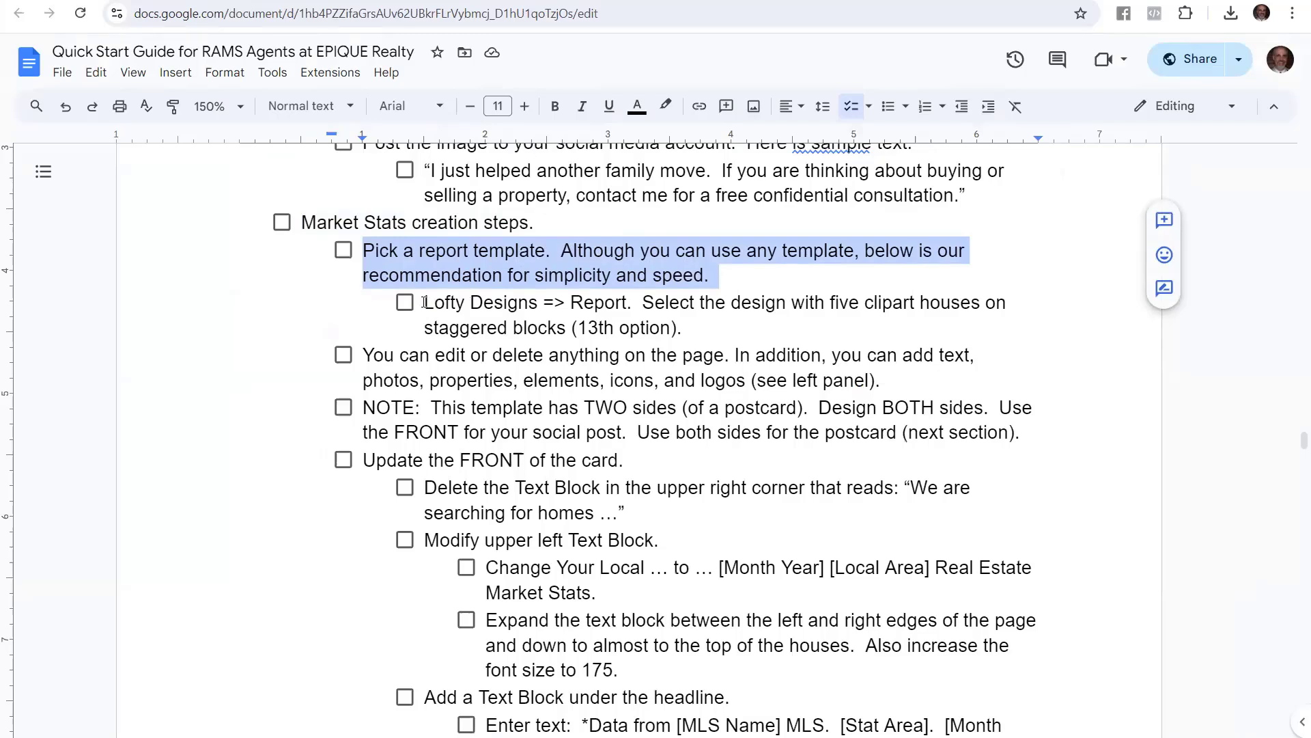
pyautogui.moveTo(425, 302); pyautogui.dragTo(629, 305)
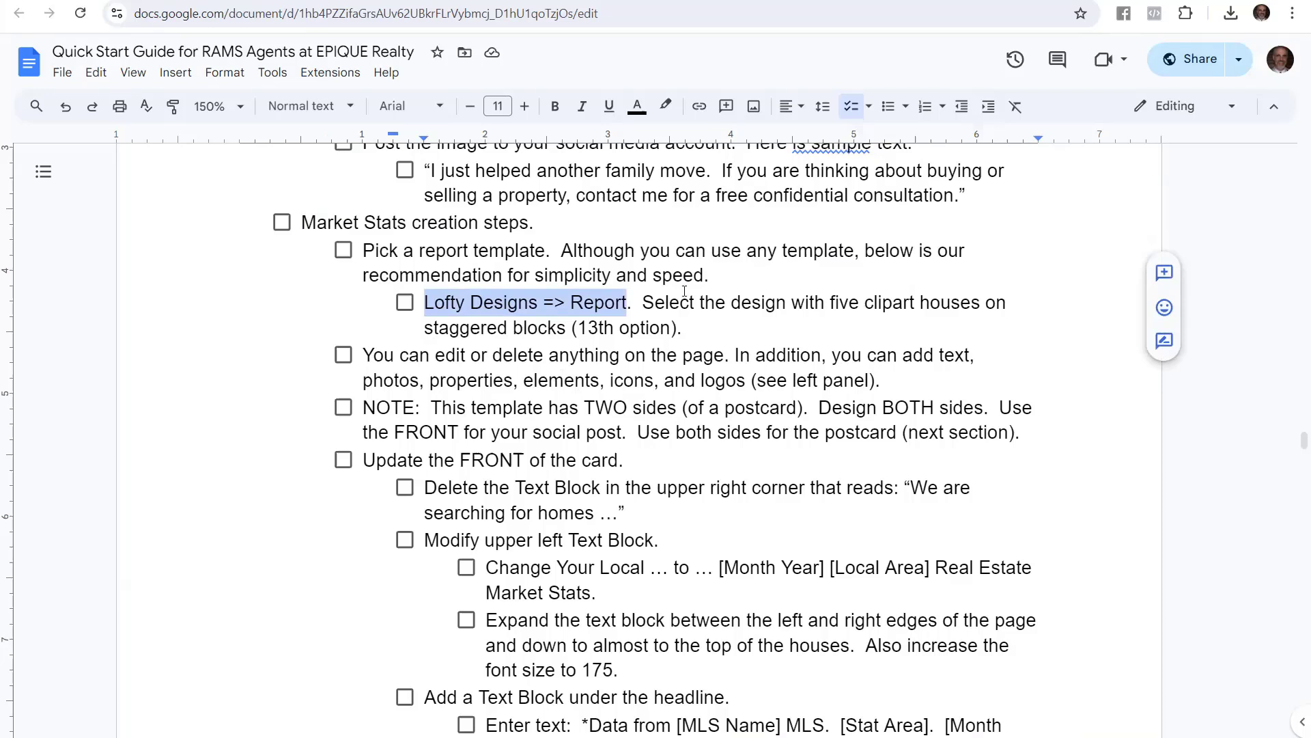
pyautogui.moveTo(643, 302); pyautogui.dragTo(684, 334)
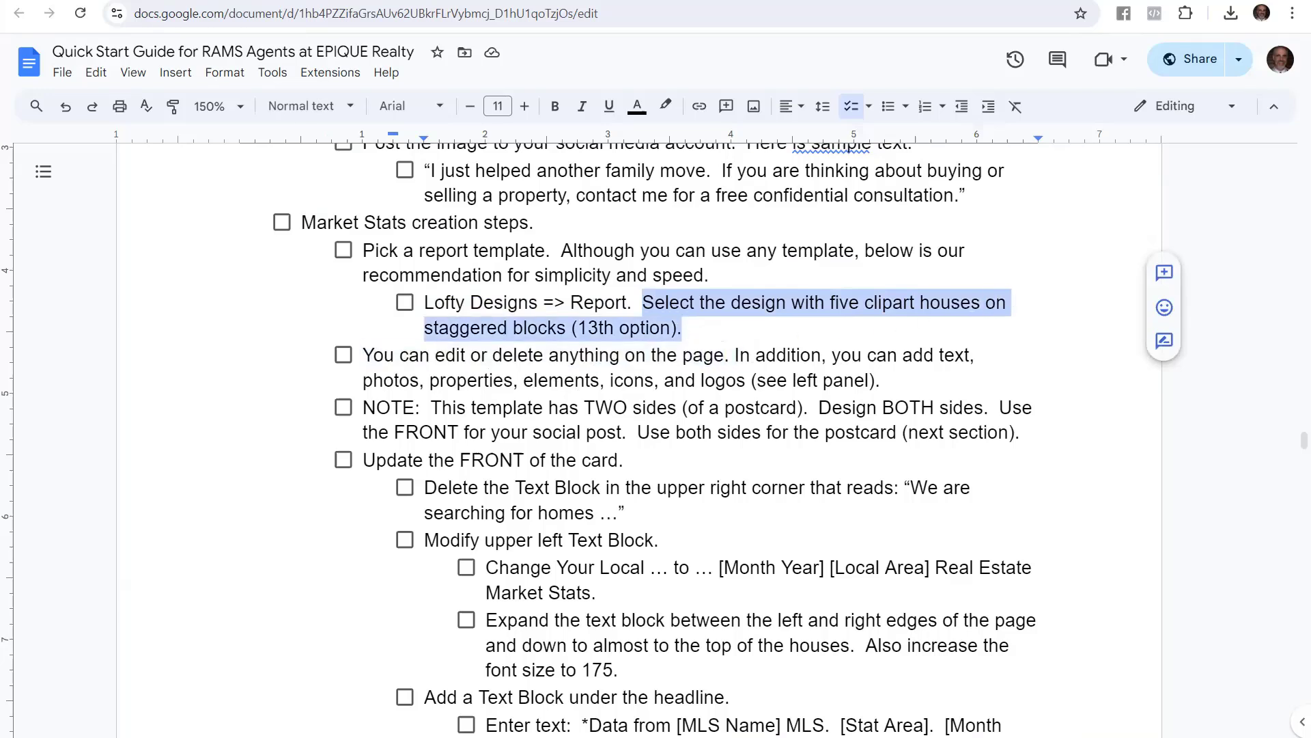
pyautogui.hotkey('ctrl', 'Tab')
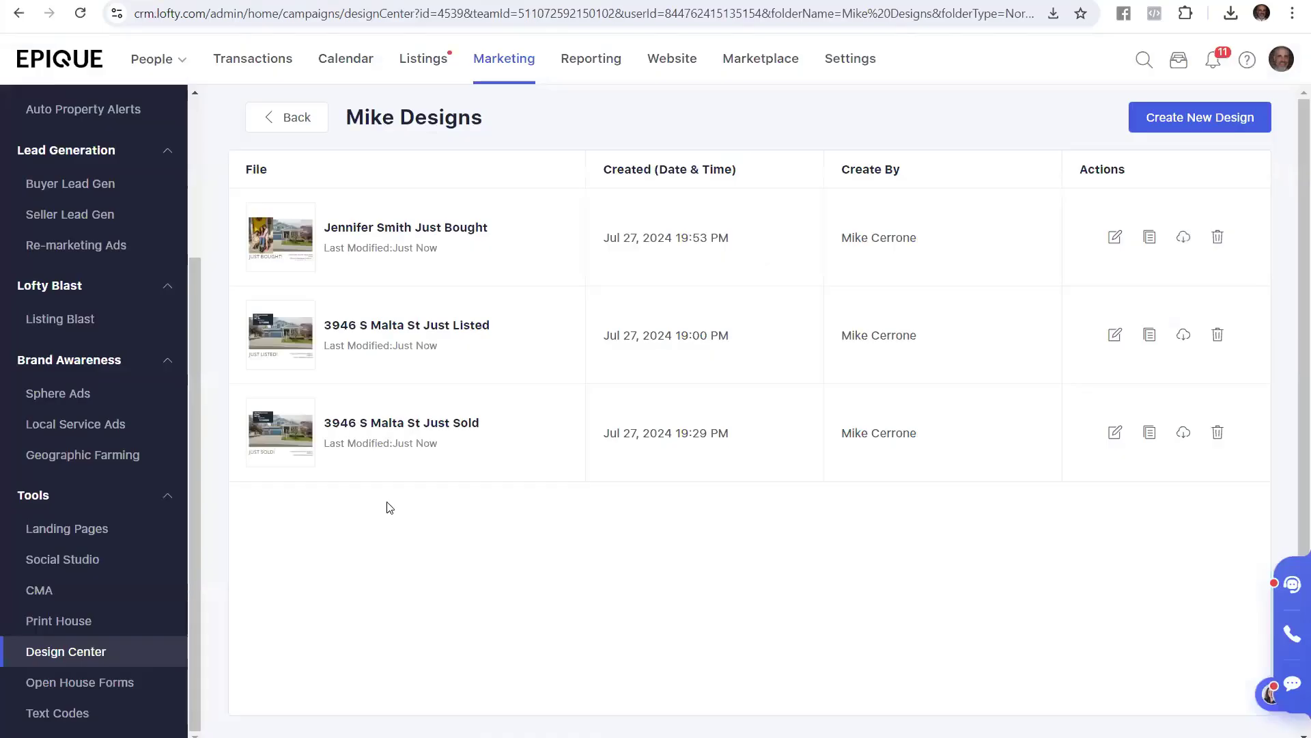
# Go from the saved designs folder to Design Center's Lofty Designs gallery, filtered to Report templates
pyautogui.click(282, 116)
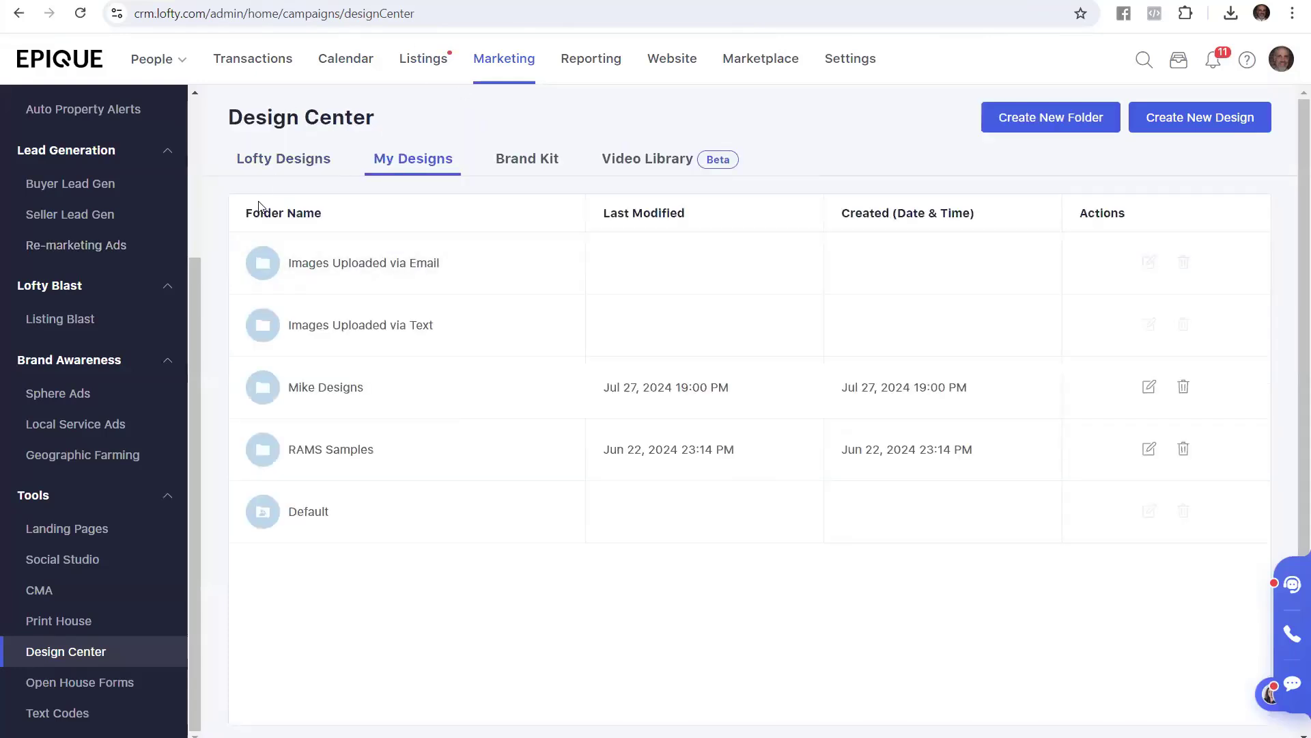
pyautogui.click(515, 65)
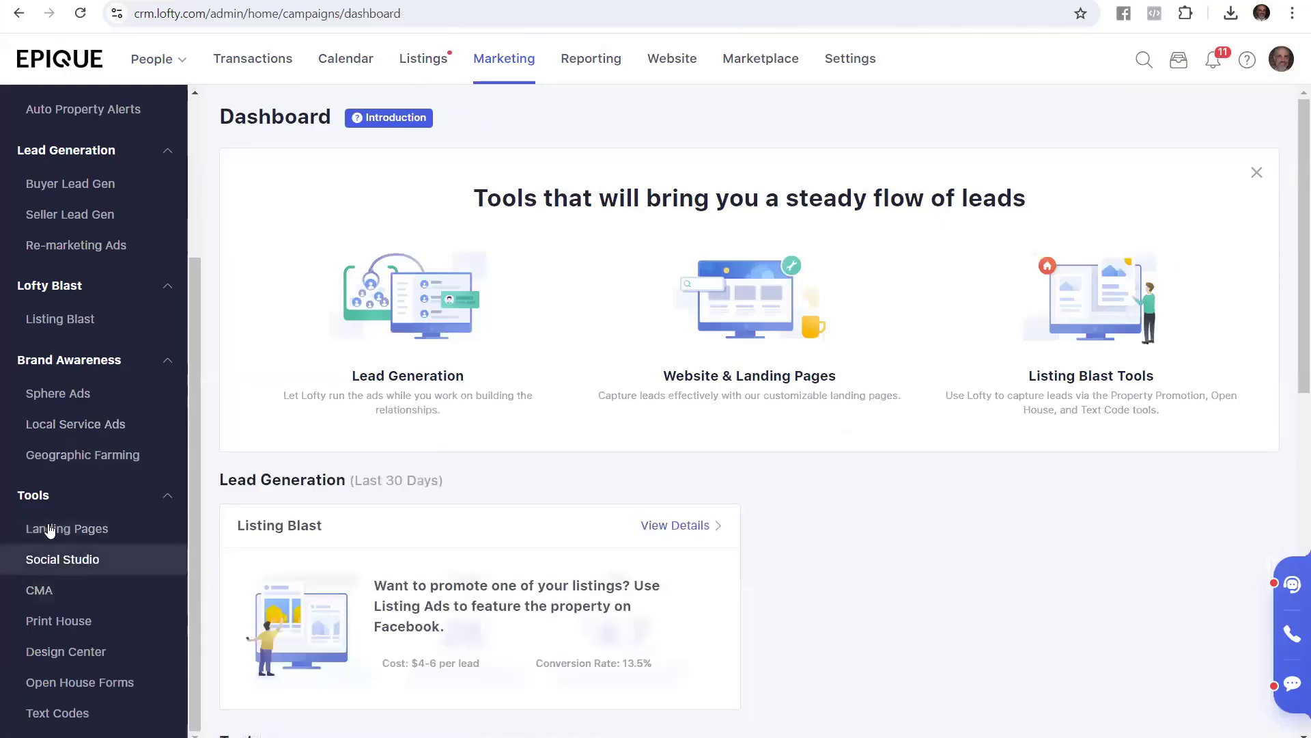
pyautogui.click(65, 653)
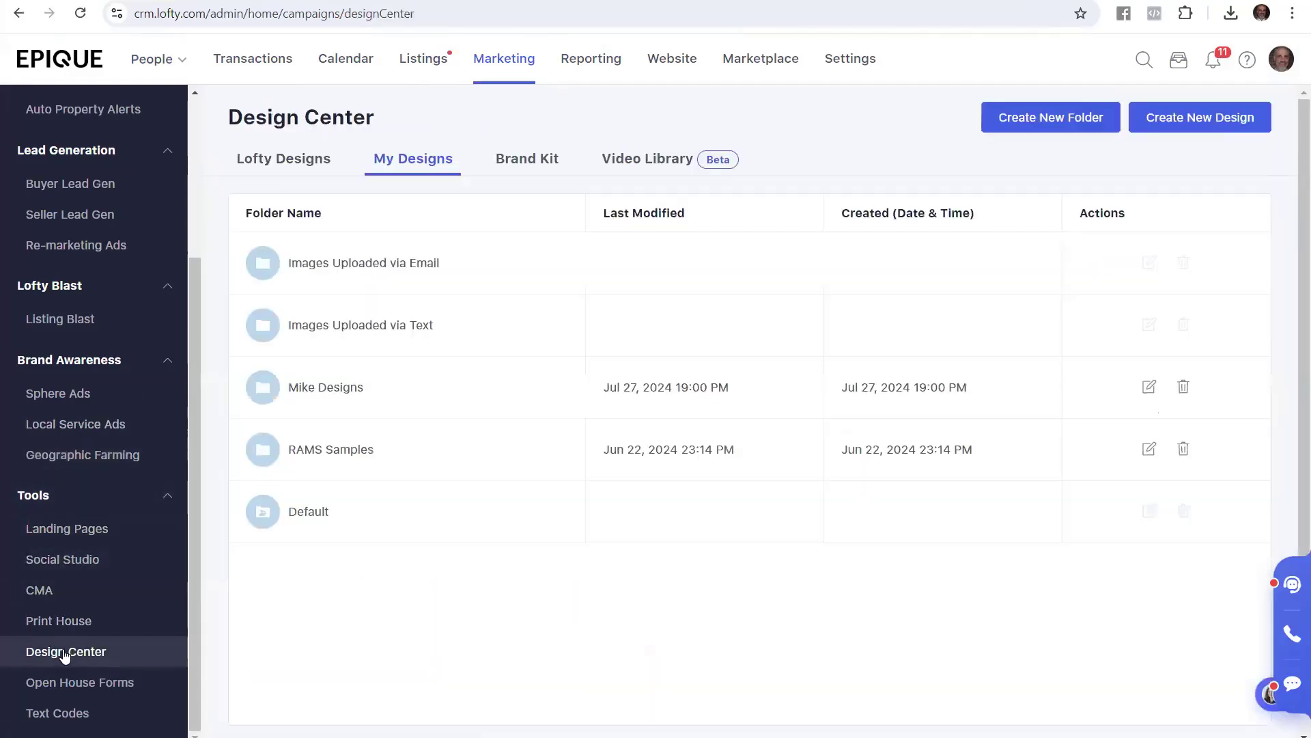
pyautogui.click(292, 161)
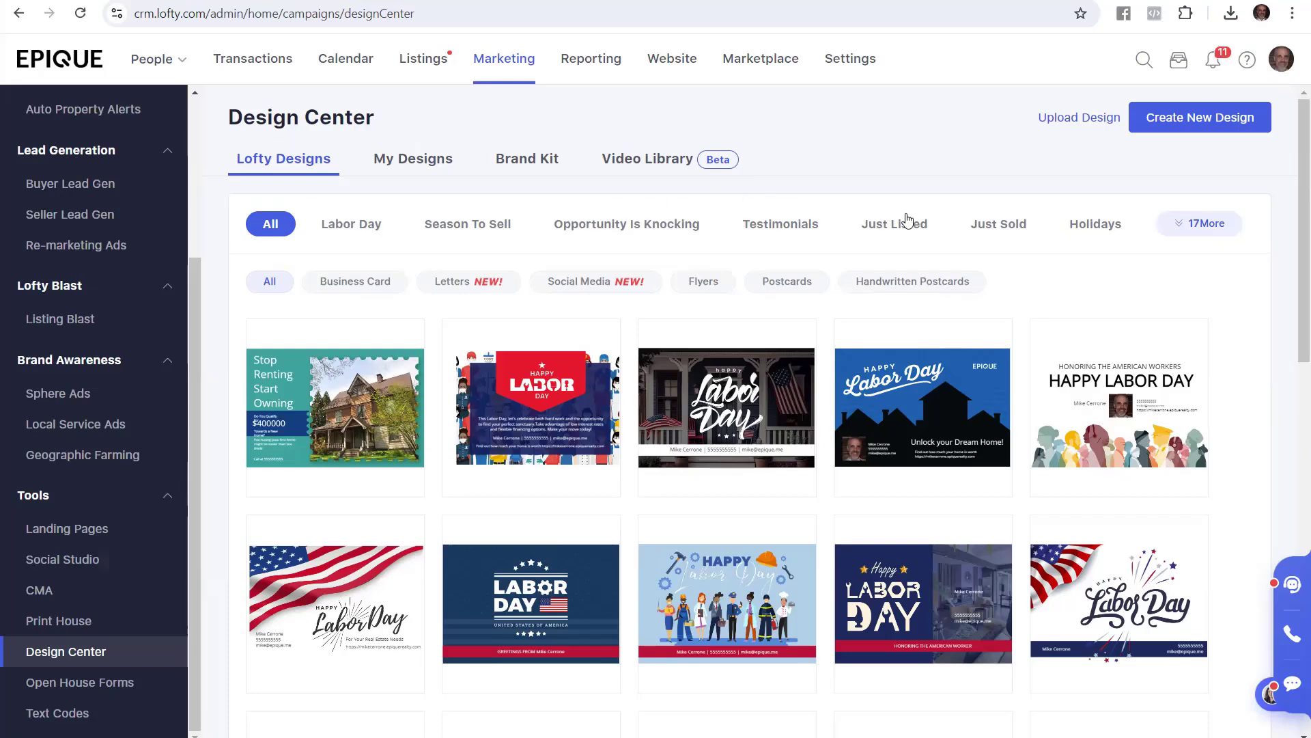
pyautogui.click(1195, 230)
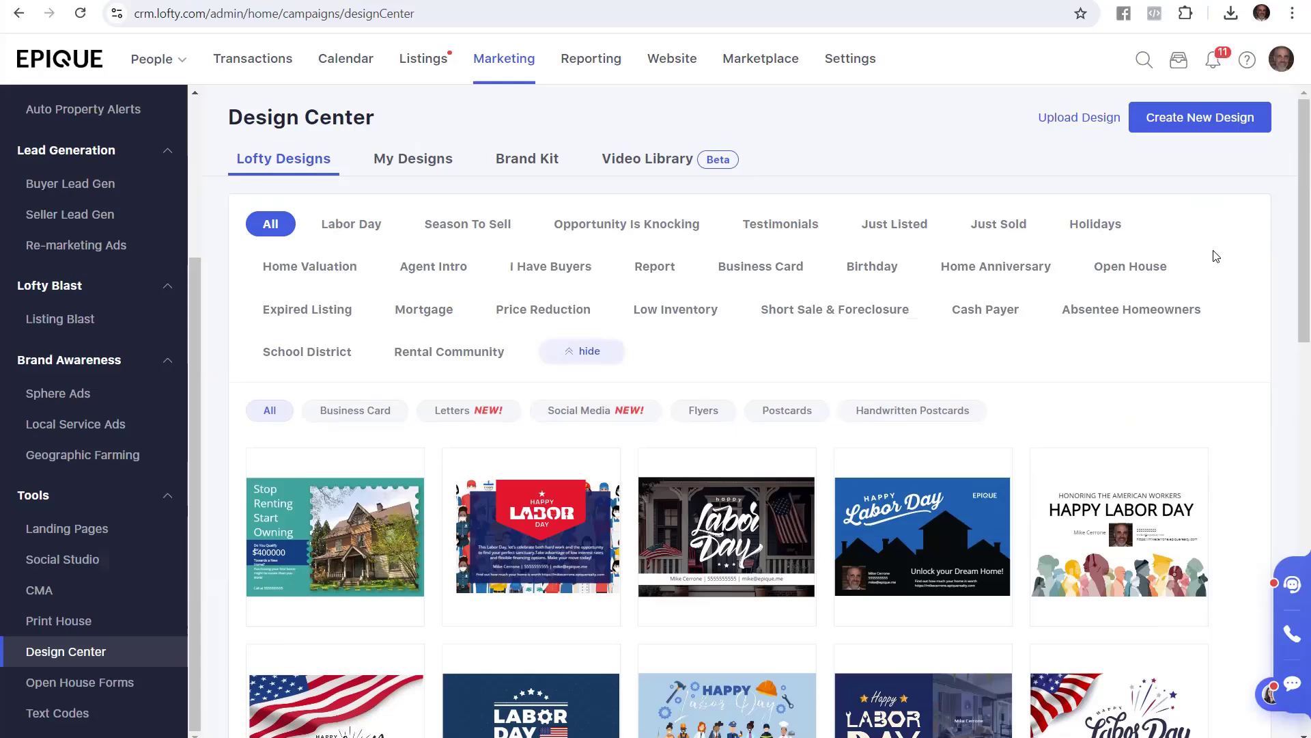
pyautogui.click(654, 272)
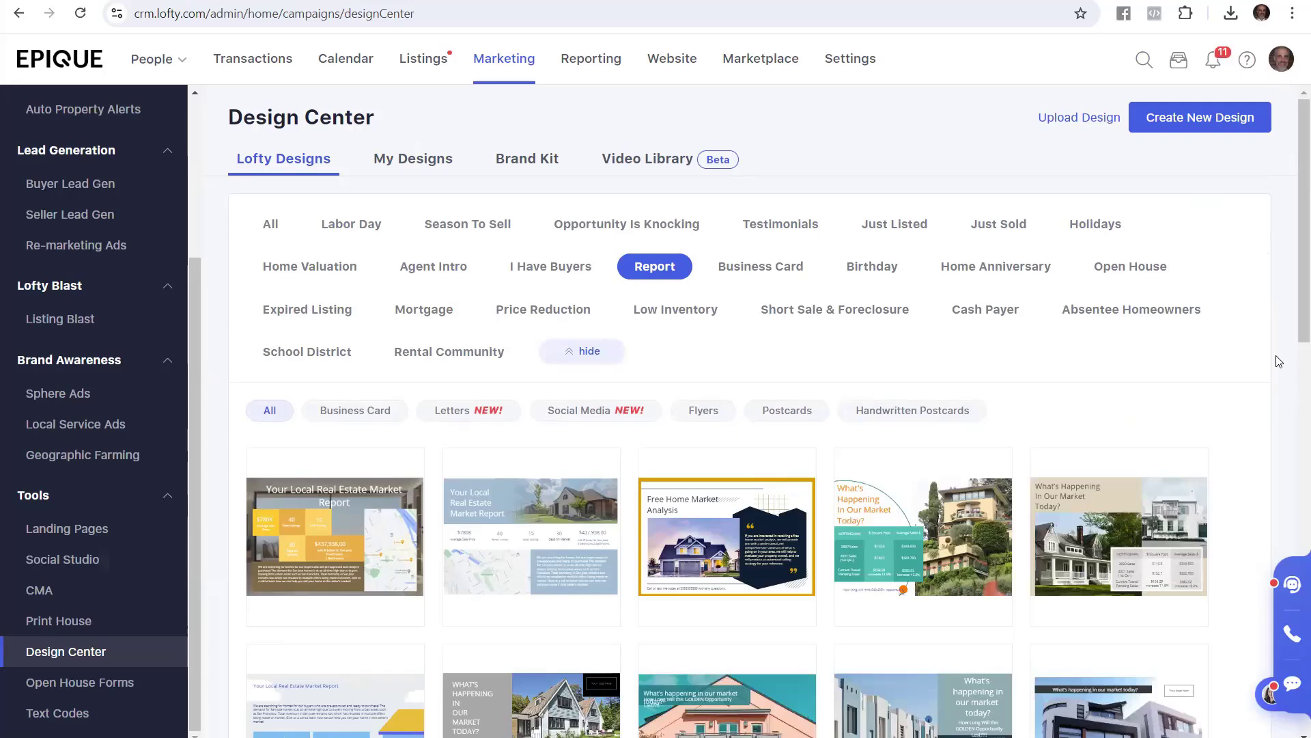
pyautogui.scroll(-5, 1278, 361)
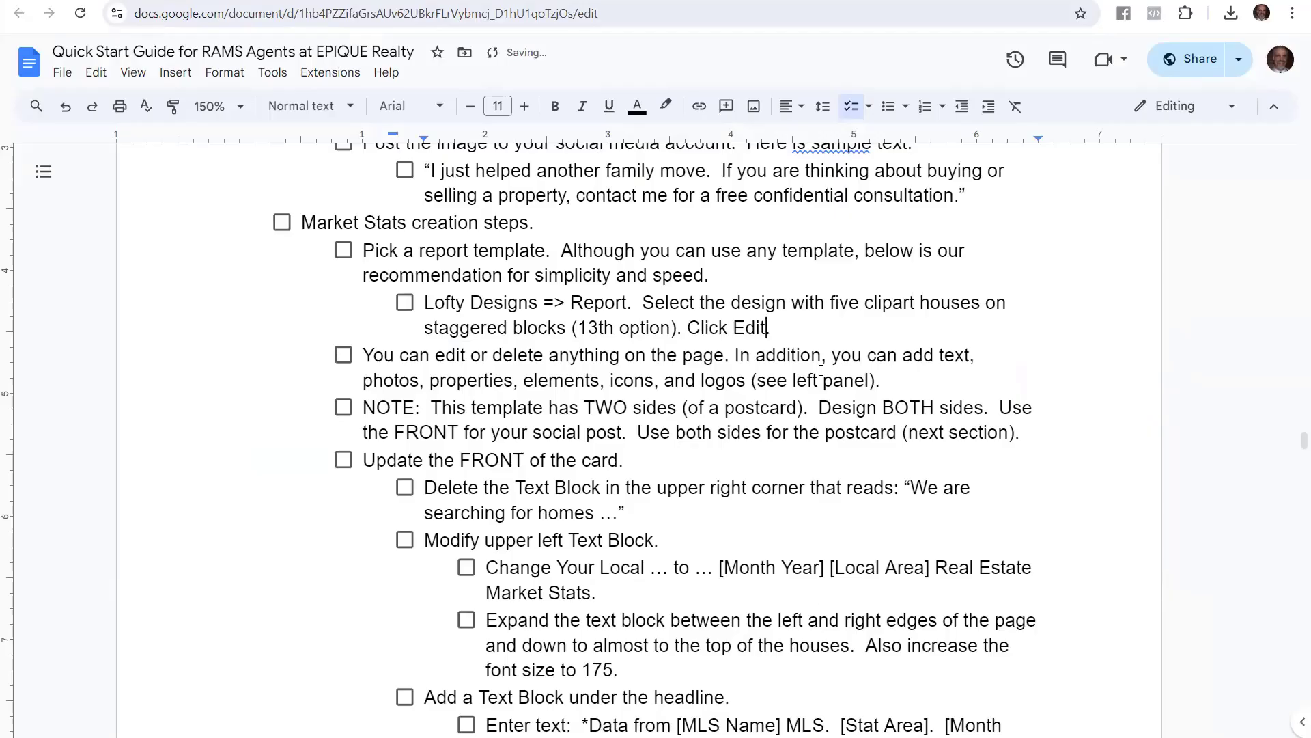
# Add 'Click Edit.' after '(13th option).' in the guide and highlight it
pyautogui.click(737, 413)
pyautogui.moveTo(686, 328); pyautogui.dragTo(770, 328)
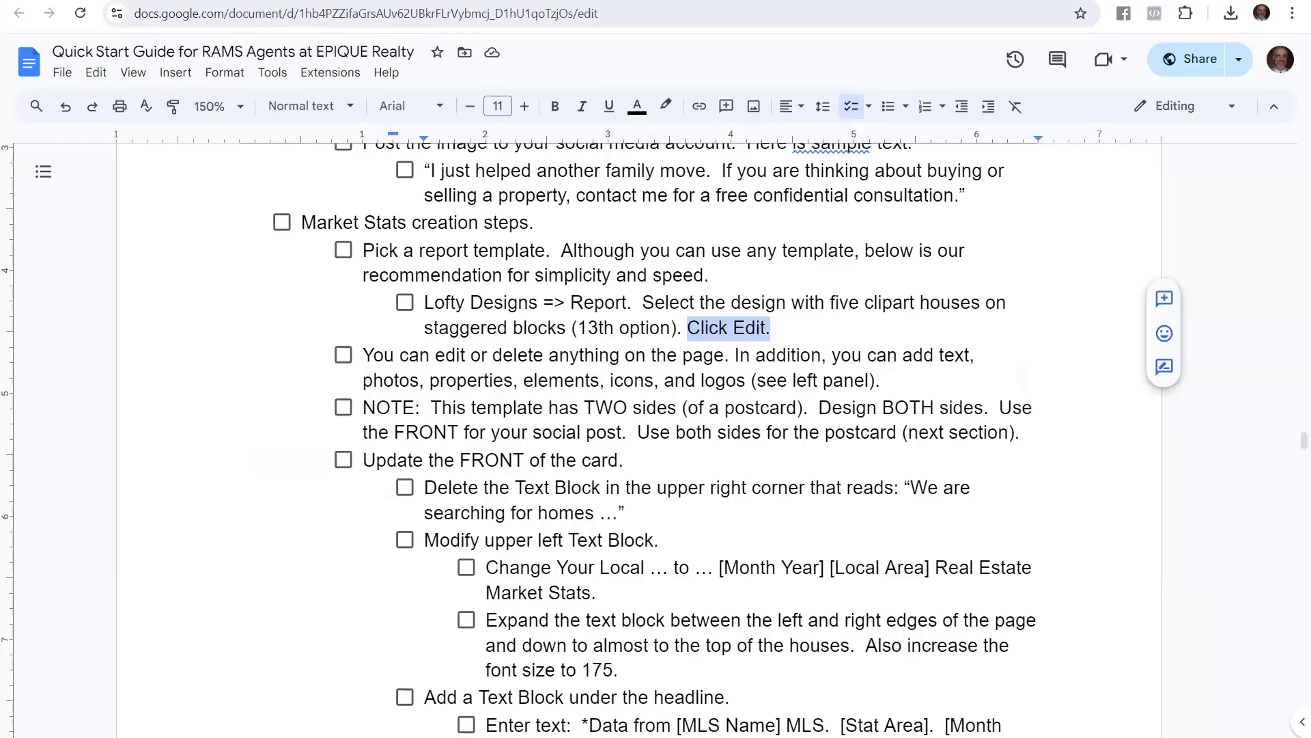
pyautogui.click(205, 1)
# Open the staggered five-houses Report template in the two-page design editor
pyautogui.moveTo(715, 581)
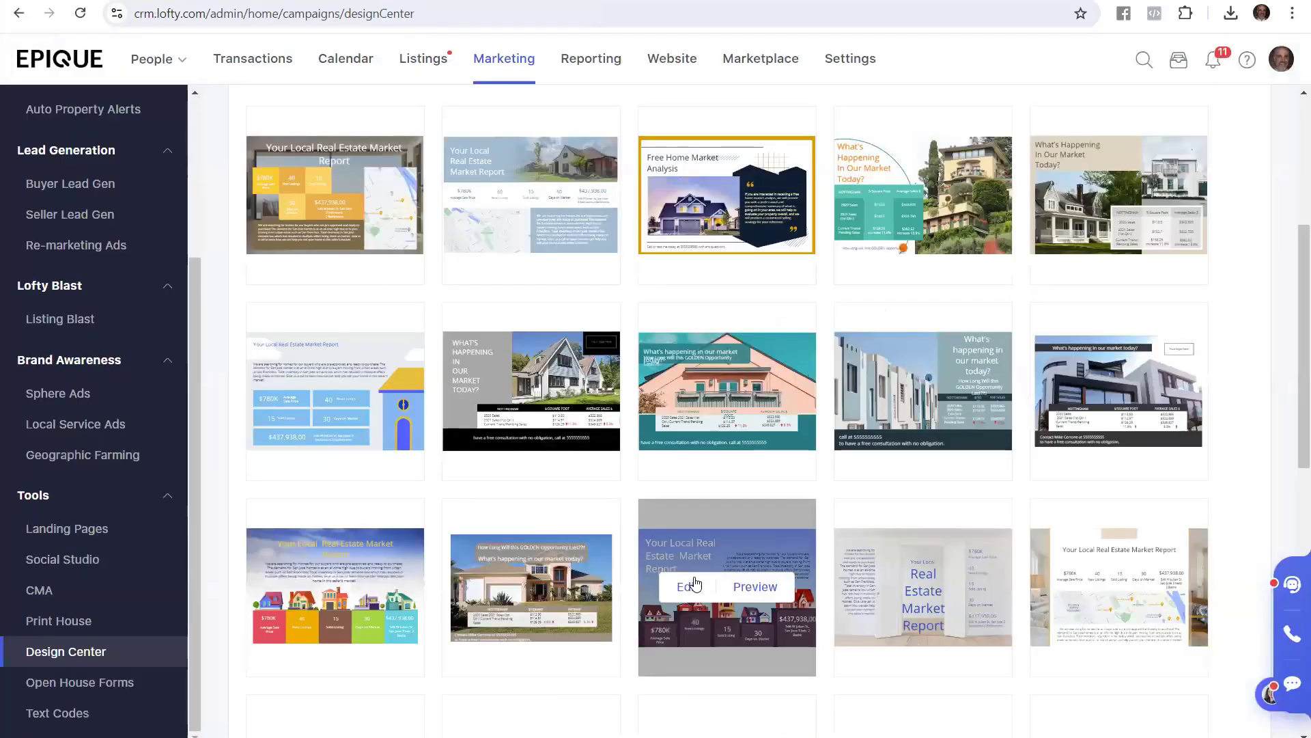
pyautogui.click(685, 588)
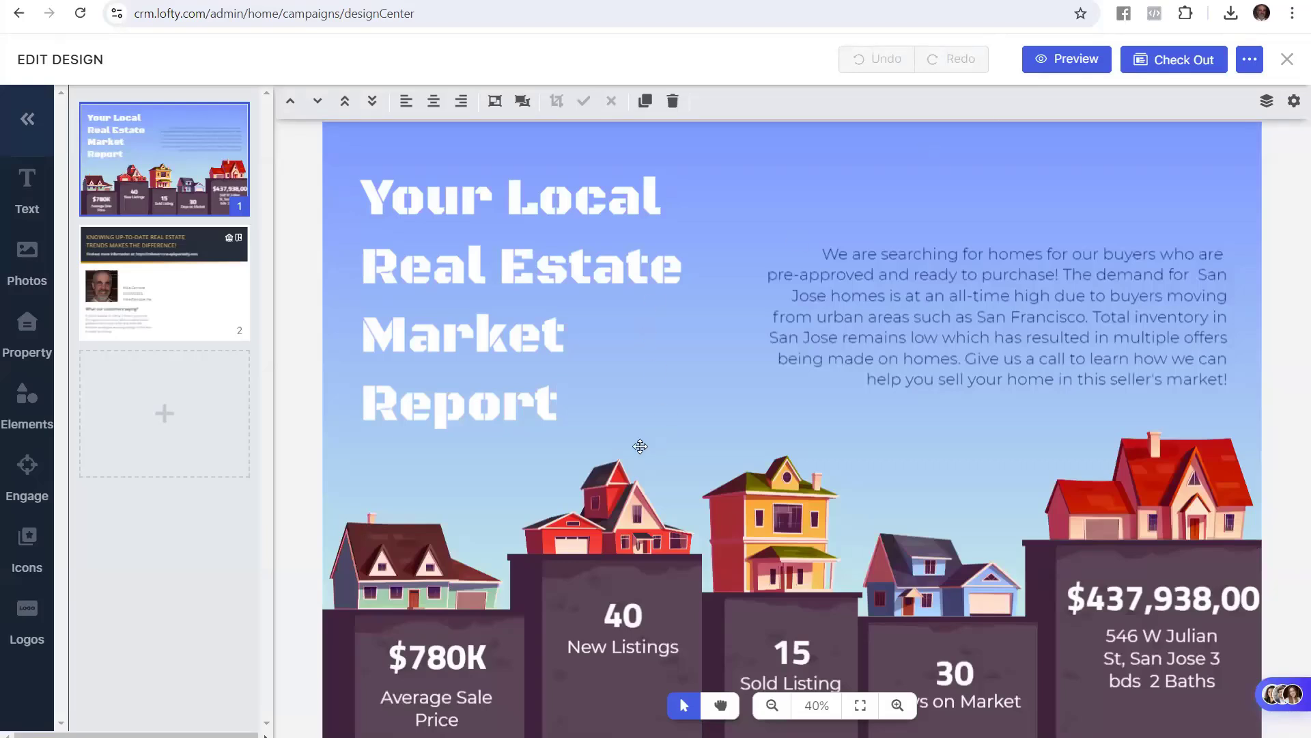
pyautogui.click(125, 0)
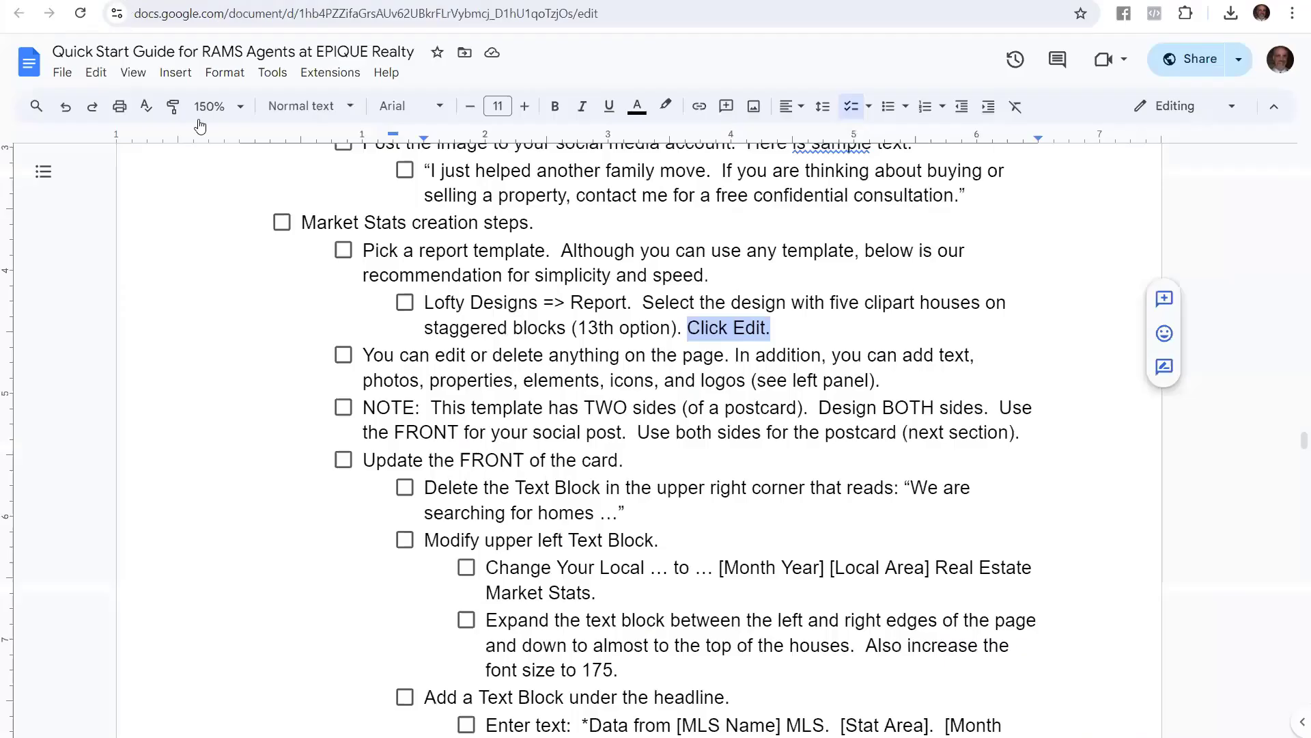
# Highlight the guide's edit-or-delete, Update the FRONT of the card, and delete-upper-right-text-block steps
pyautogui.click(473, 354)
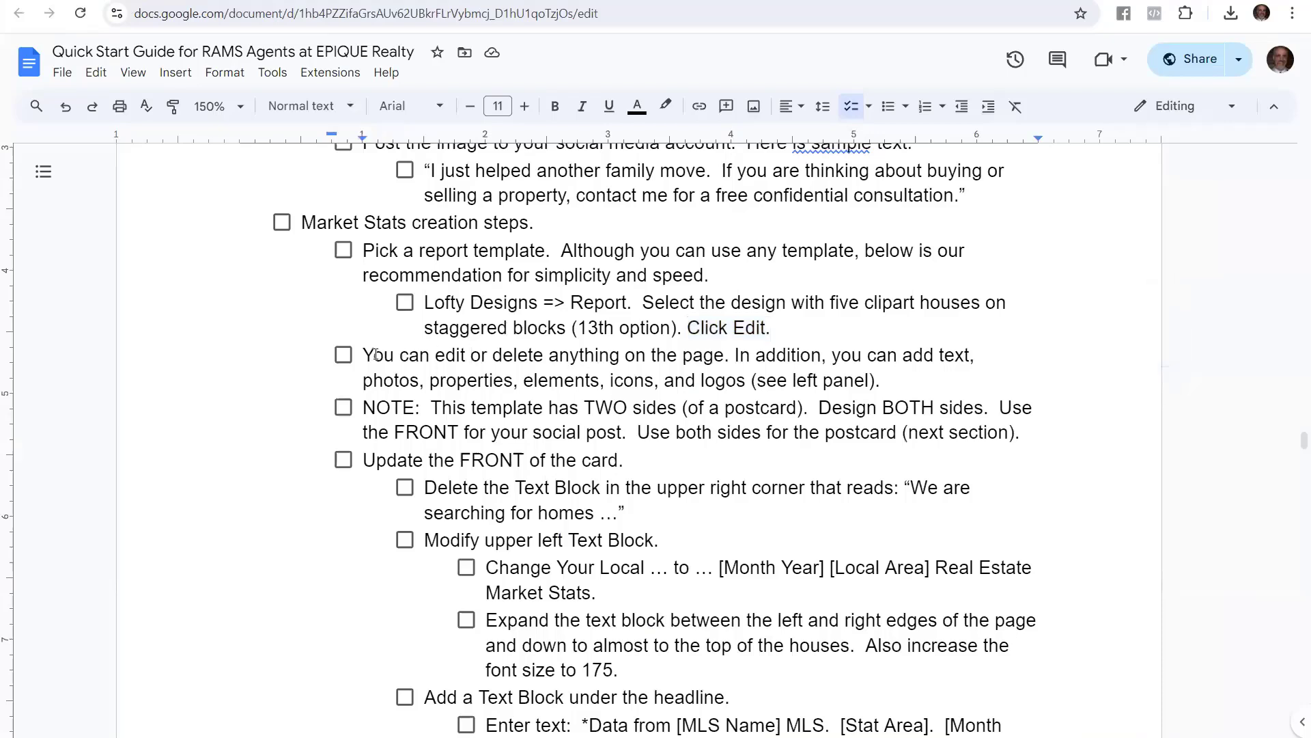
pyautogui.moveTo(363, 354); pyautogui.dragTo(898, 377)
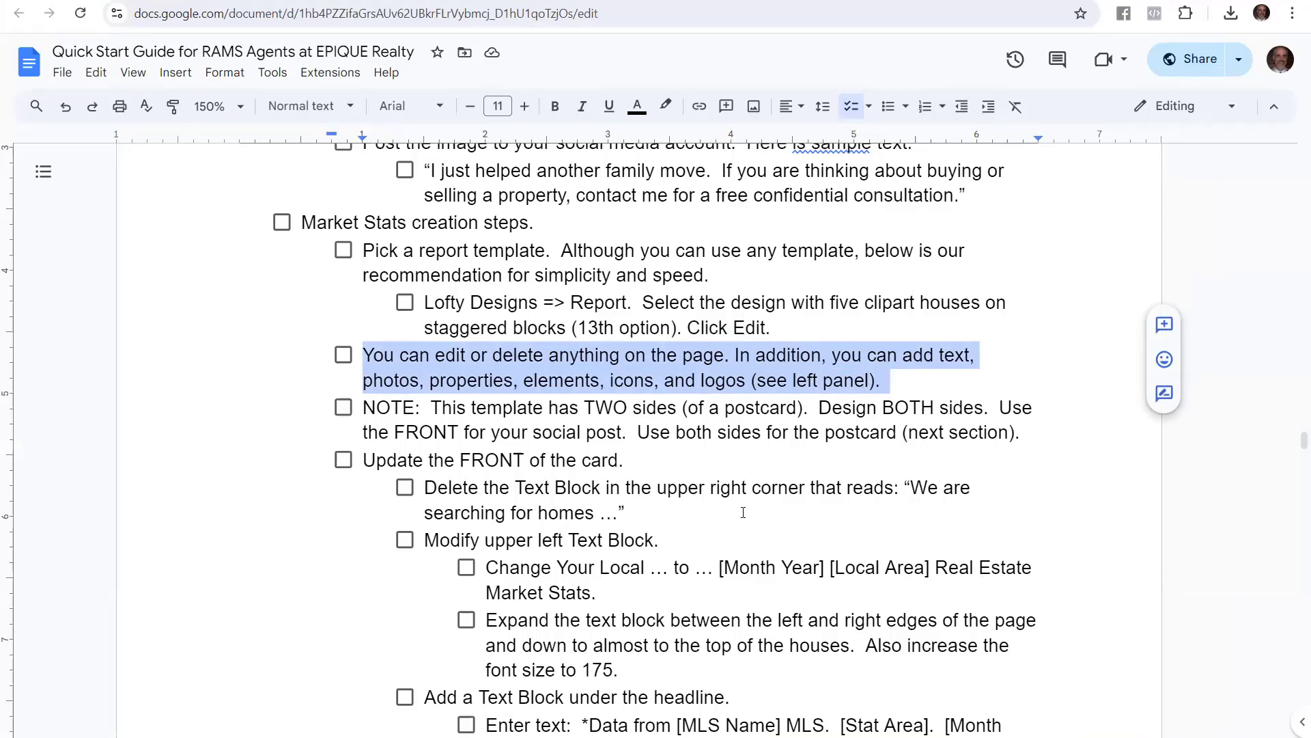
pyautogui.click(617, 408)
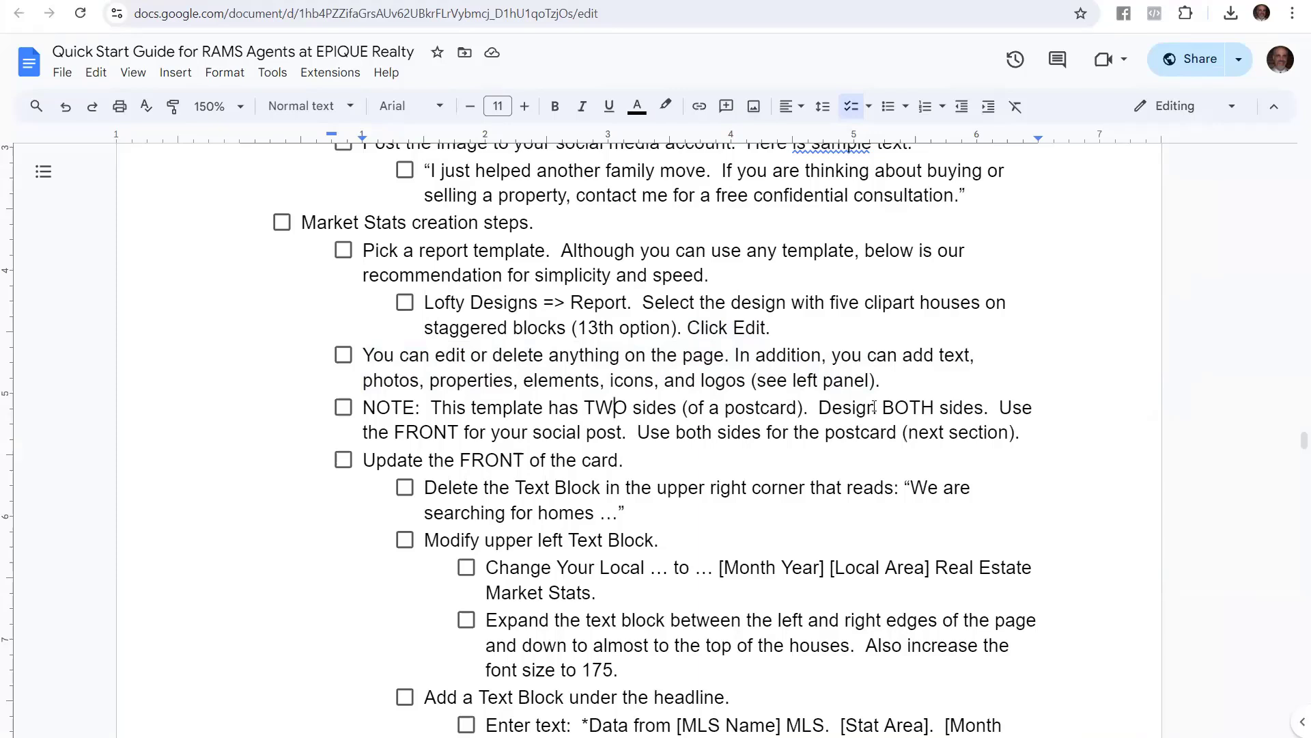
pyautogui.moveTo(364, 459); pyautogui.dragTo(616, 459)
pyautogui.scroll(-4, 621, 440)
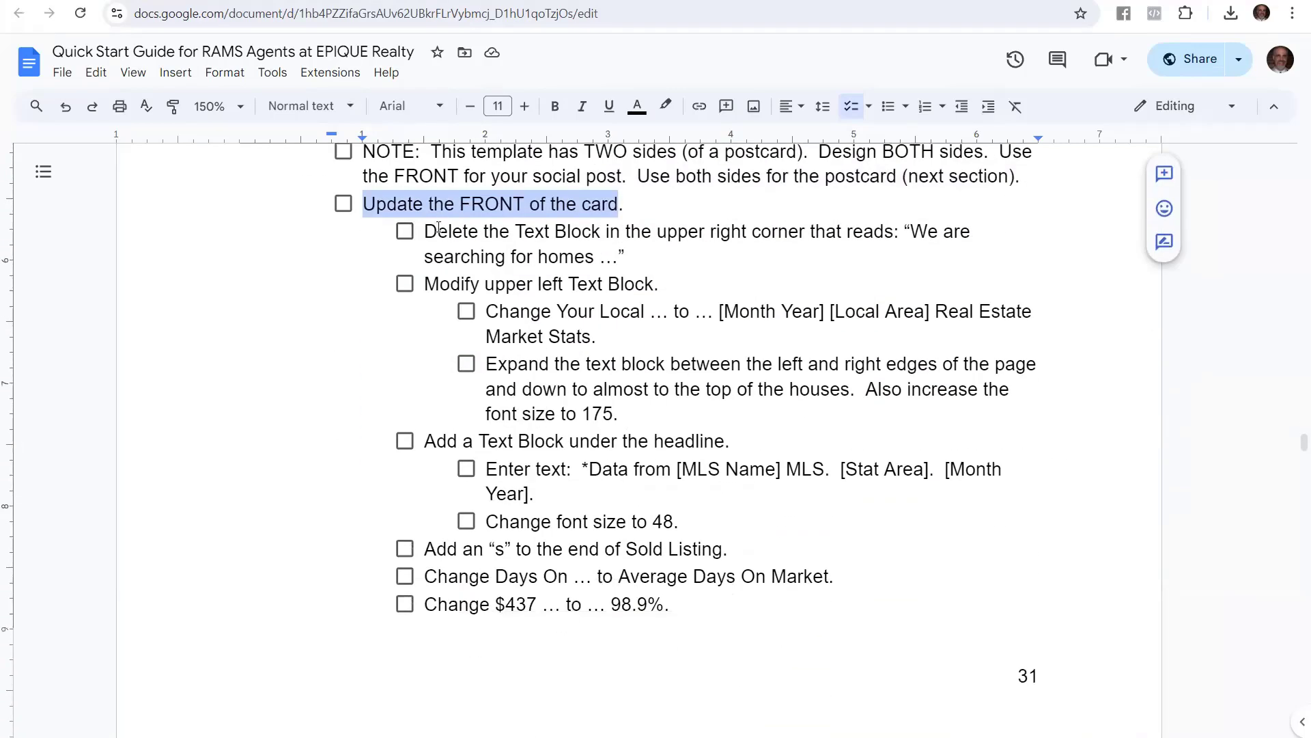
pyautogui.moveTo(424, 233); pyautogui.dragTo(972, 247)
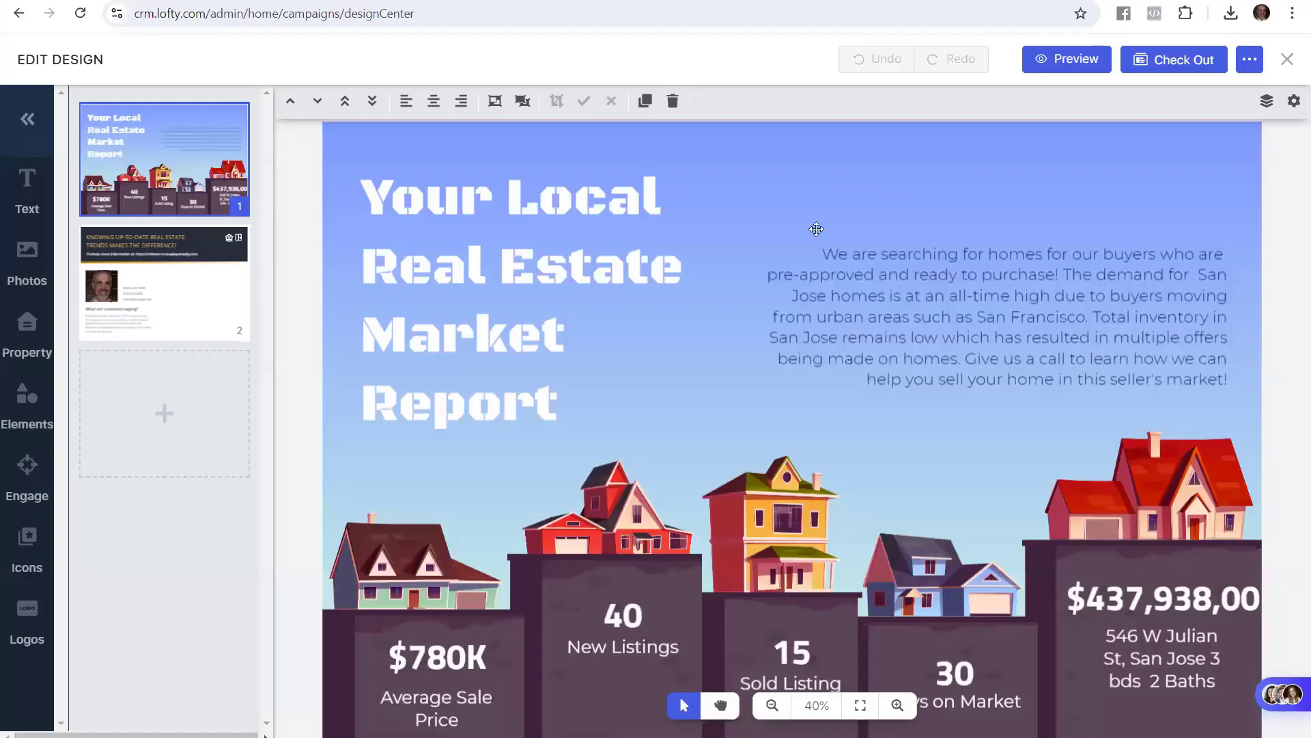
# Delete the 'We are searching for homes' paragraph box from the card's upper right
pyautogui.click(1059, 343)
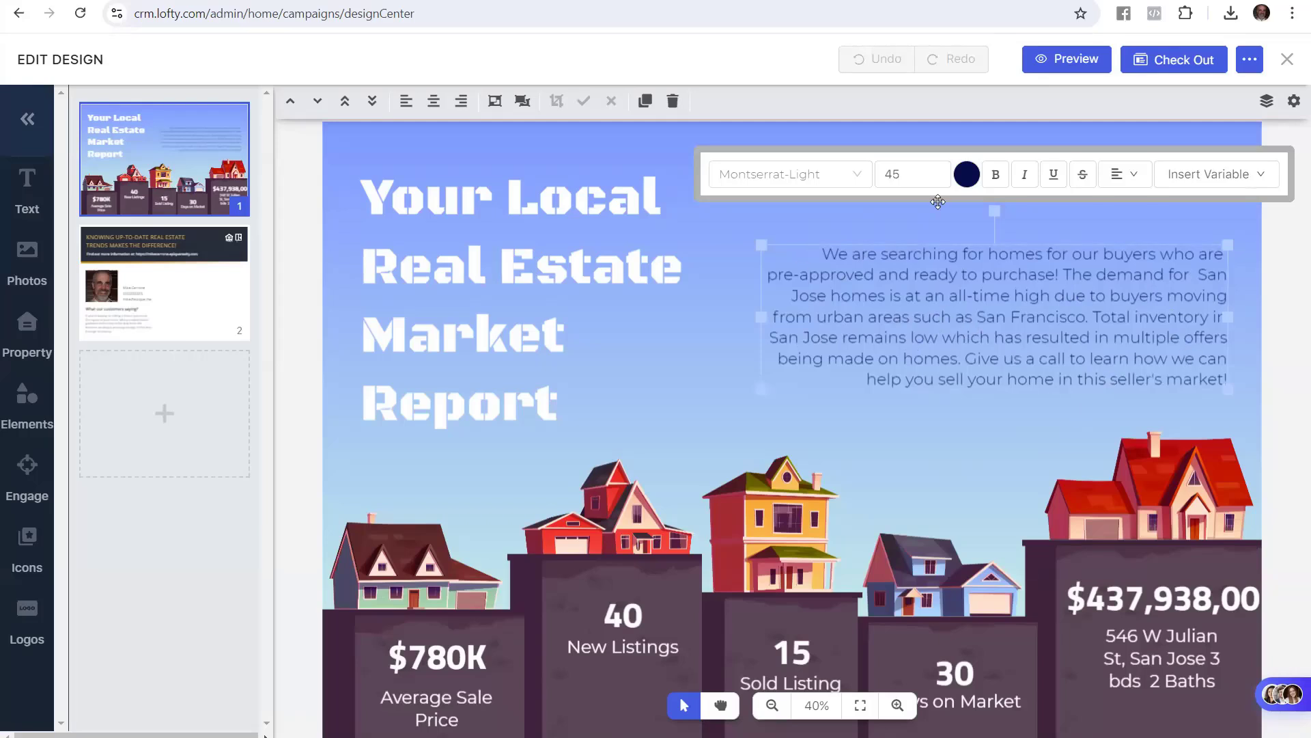
pyautogui.click(672, 101)
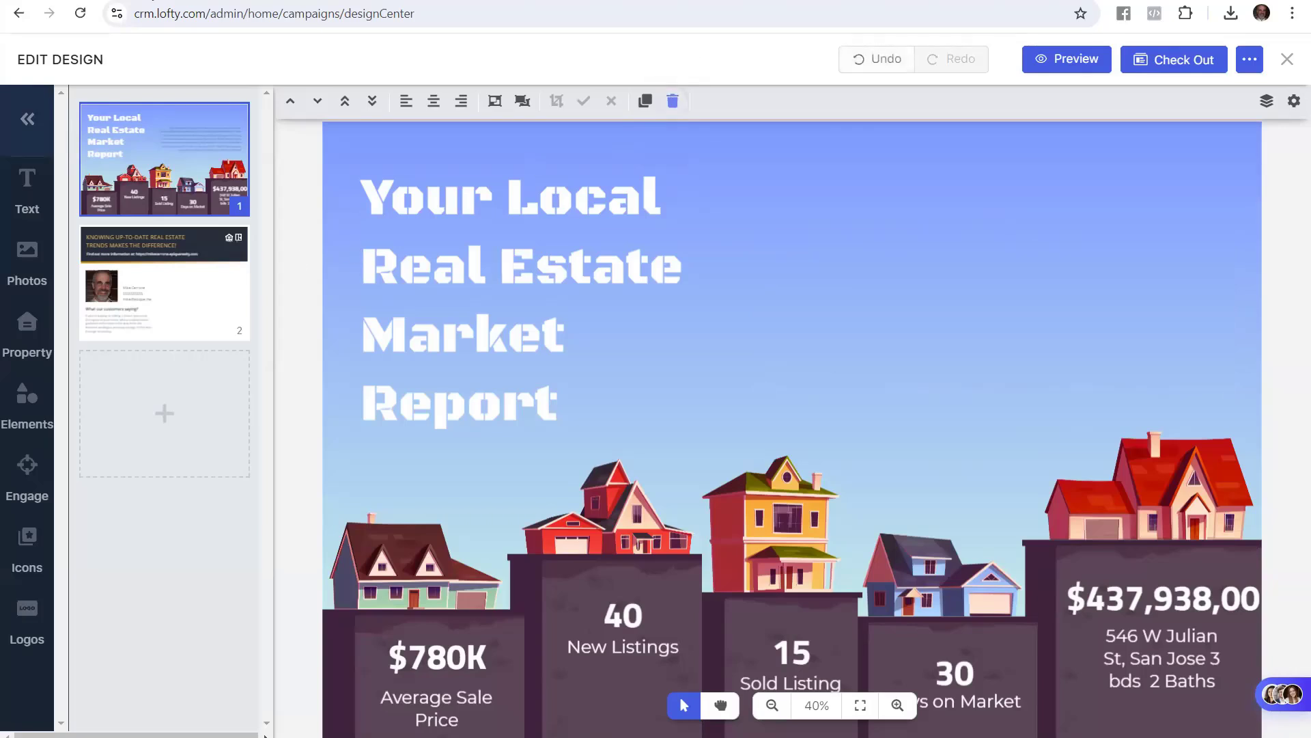
pyautogui.hotkey('alt', 'Tab')
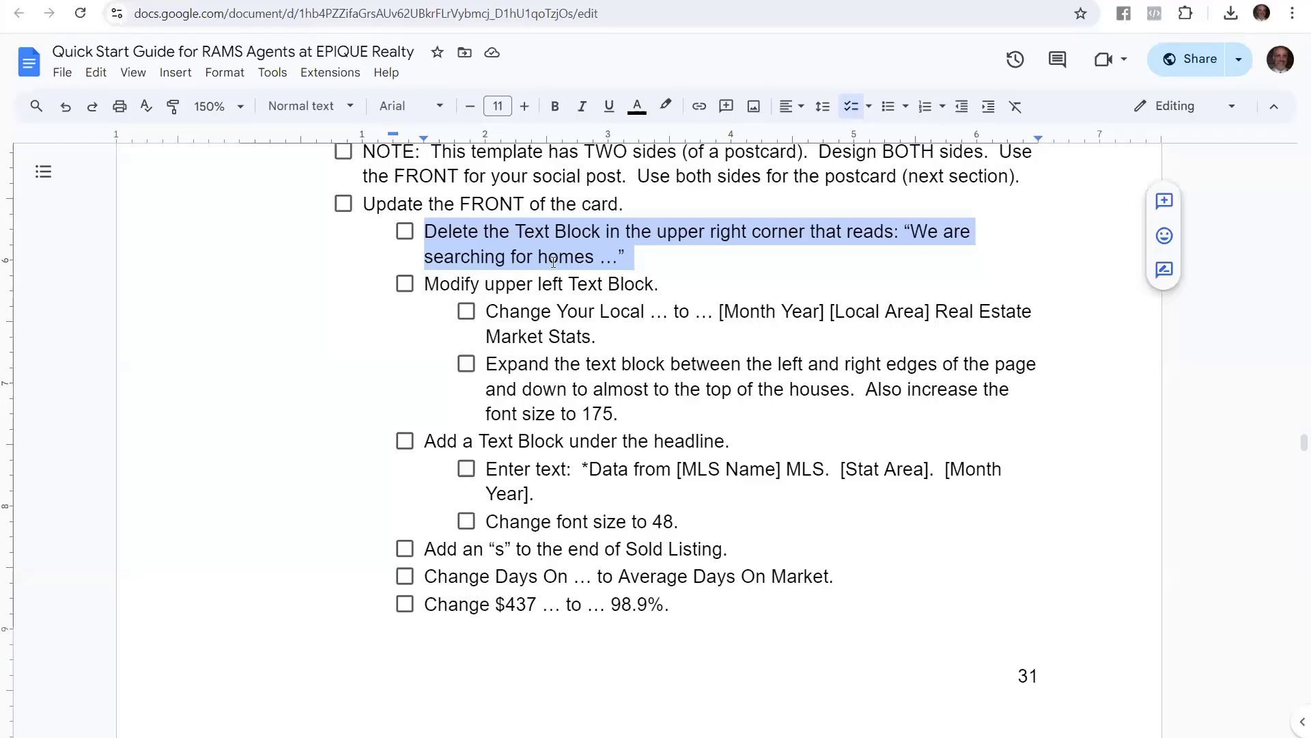
# Highlight the Modify upper left Text Block step and select its '[Month Year] [Local Area] Real Estate Market Stats.' wording
pyautogui.click(532, 301)
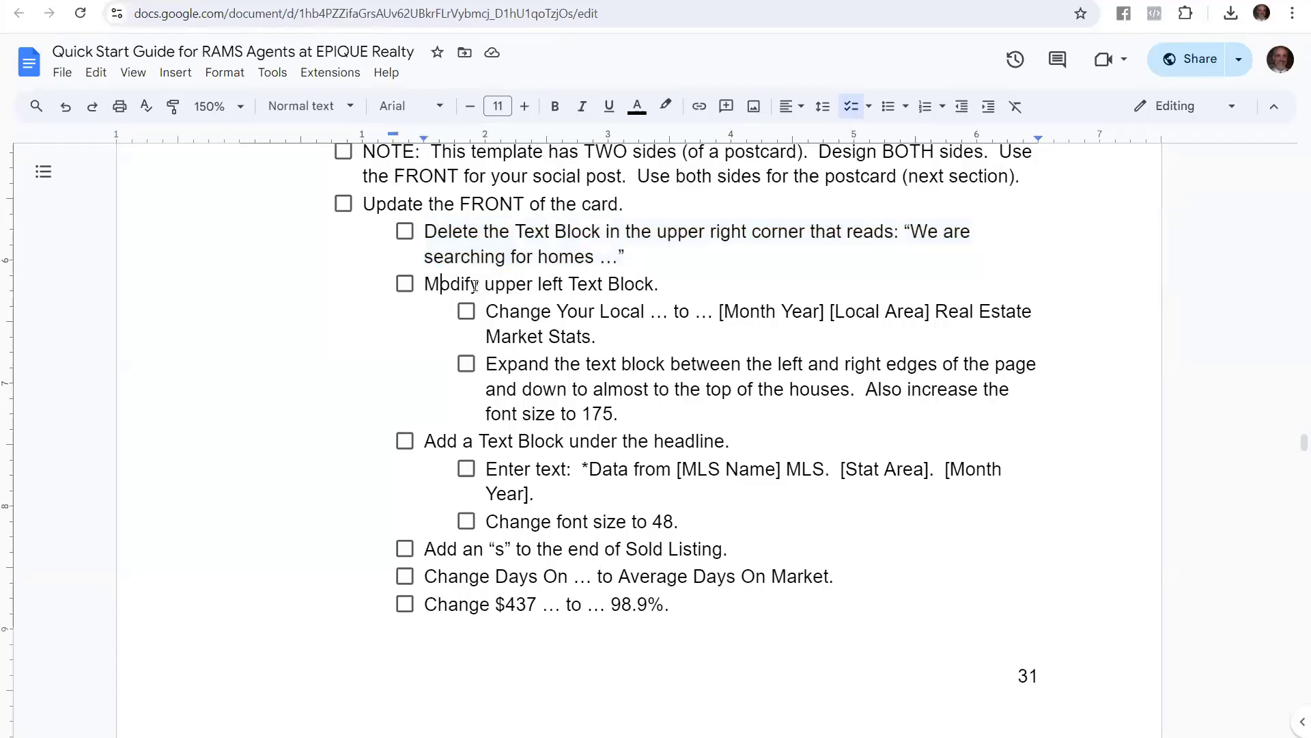
pyautogui.moveTo(438, 283); pyautogui.dragTo(635, 280)
pyautogui.click(601, 336)
pyautogui.moveTo(486, 315); pyautogui.dragTo(611, 331)
pyautogui.hotkey('ctrl', 'c')
pyautogui.click(653, 318)
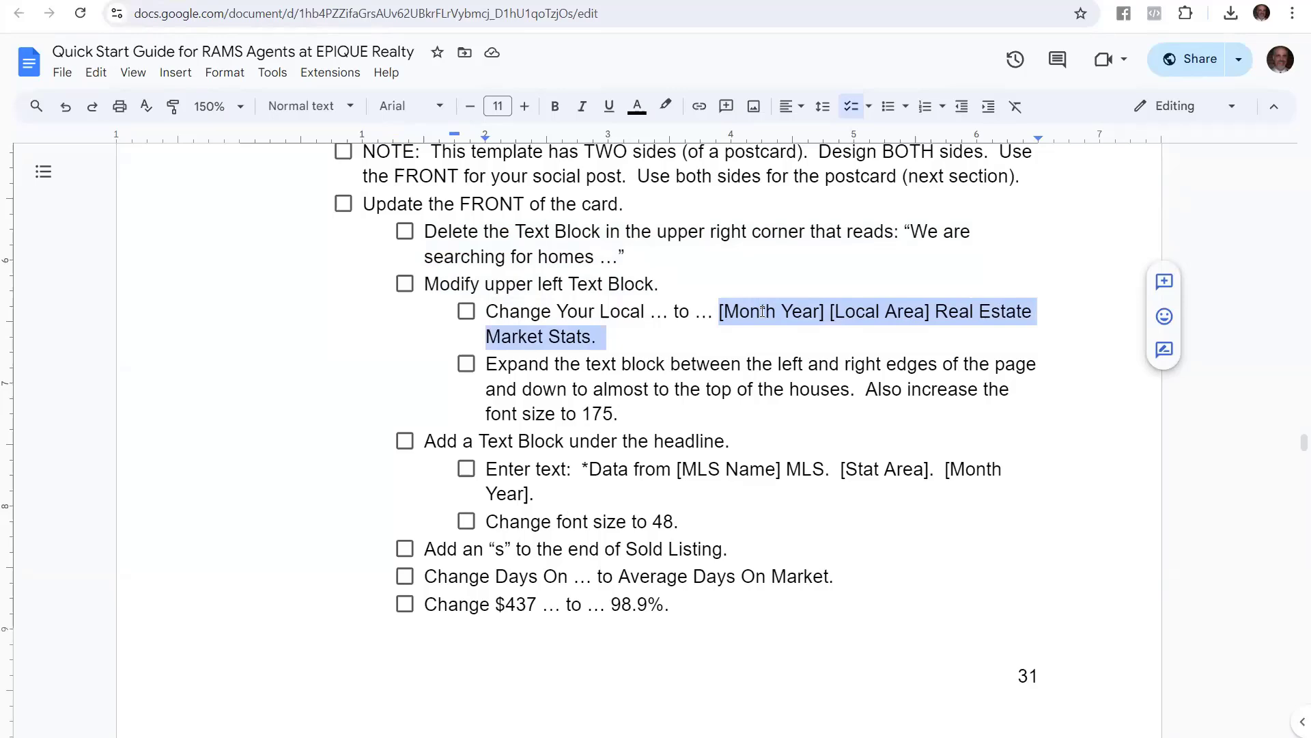
# Paste '[Month Year] [Local Area] Real Estate Market Stats.' over the old headline, removing stray characters
pyautogui.click(250, 1)
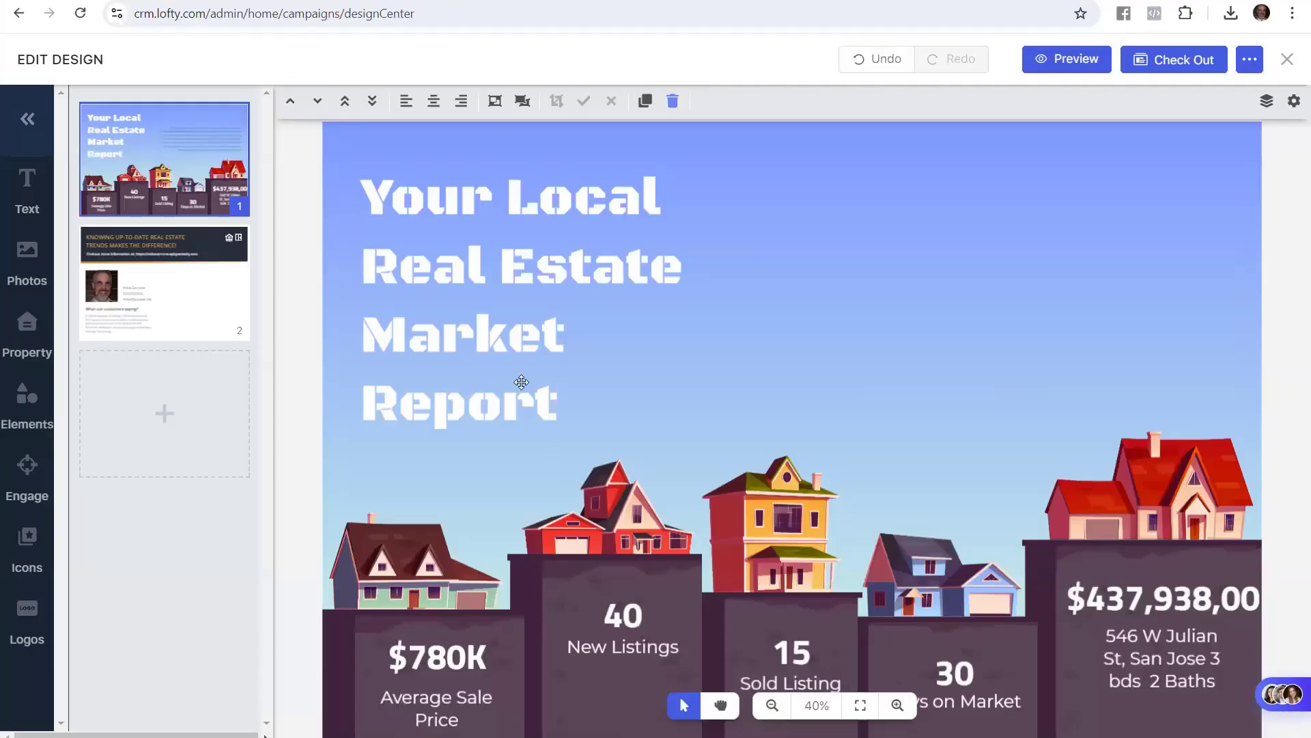
pyautogui.click(484, 305)
pyautogui.doubleClick(368, 202)
pyautogui.moveTo(535, 408); pyautogui.dragTo(388, 215)
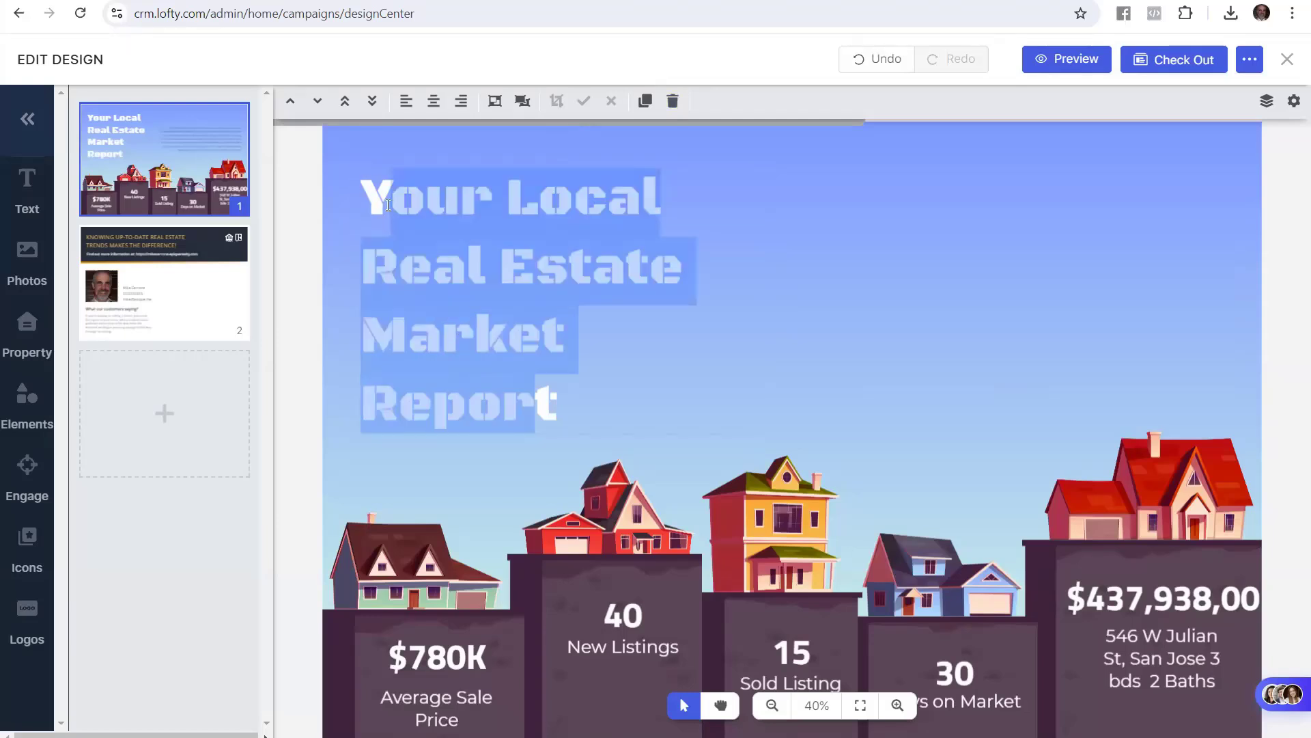
pyautogui.hotkey('ctrl', 'v')
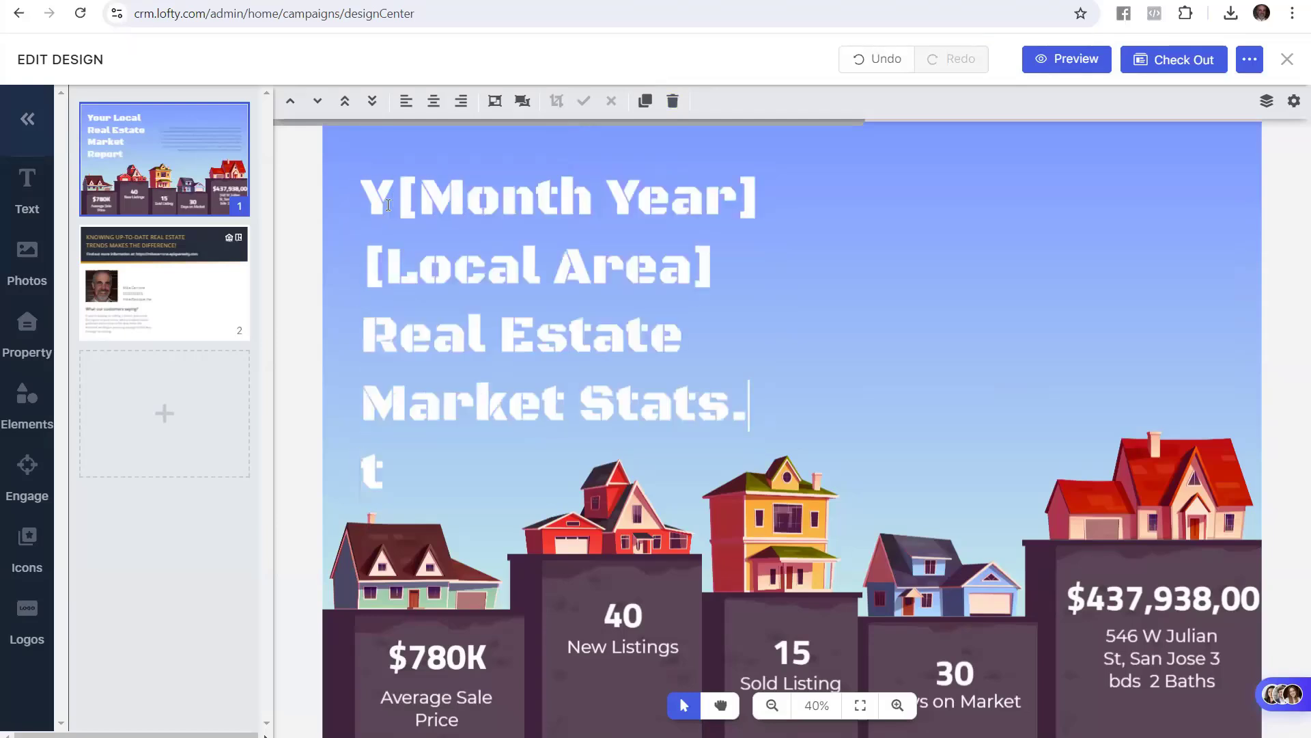
pyautogui.press('Delete')
pyautogui.press('Delete')
pyautogui.click(388, 205)
pyautogui.press('BackSpace')
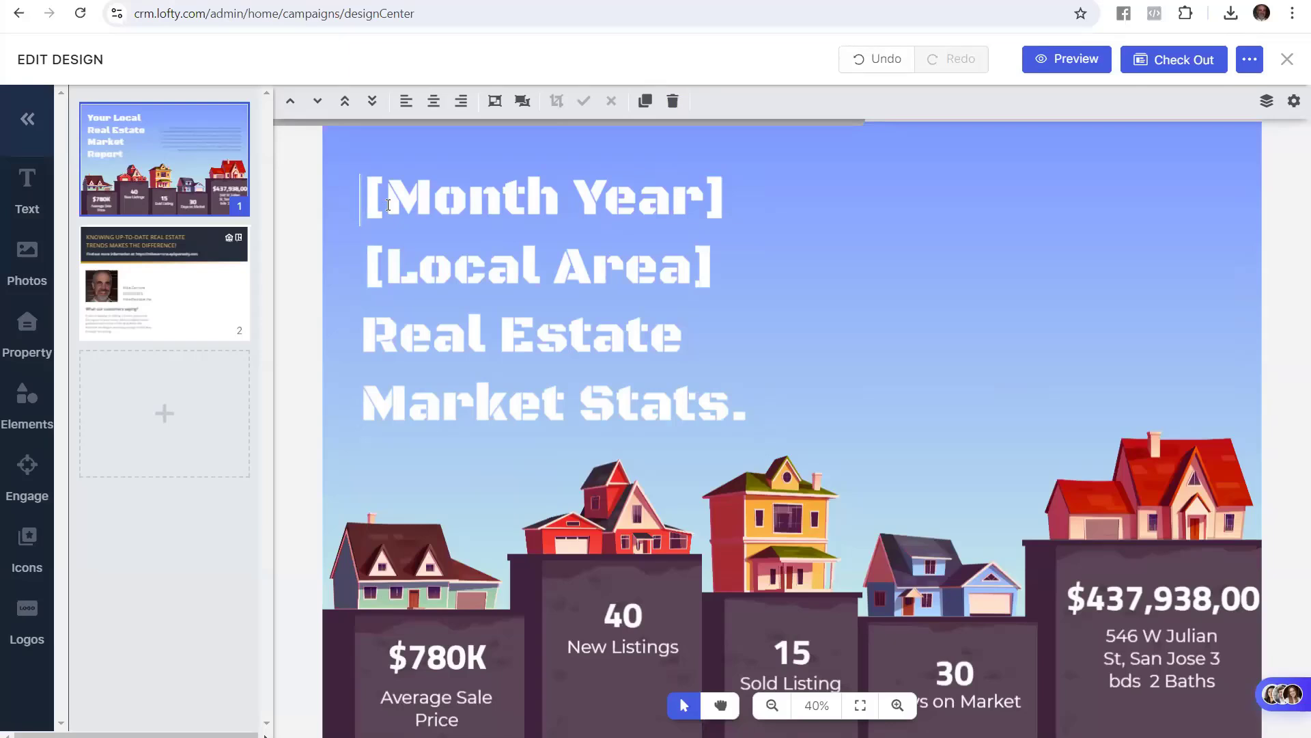
# Replace the headline placeholders with 'August 2024' and 'Metro Denver'
pyautogui.write('Augus')
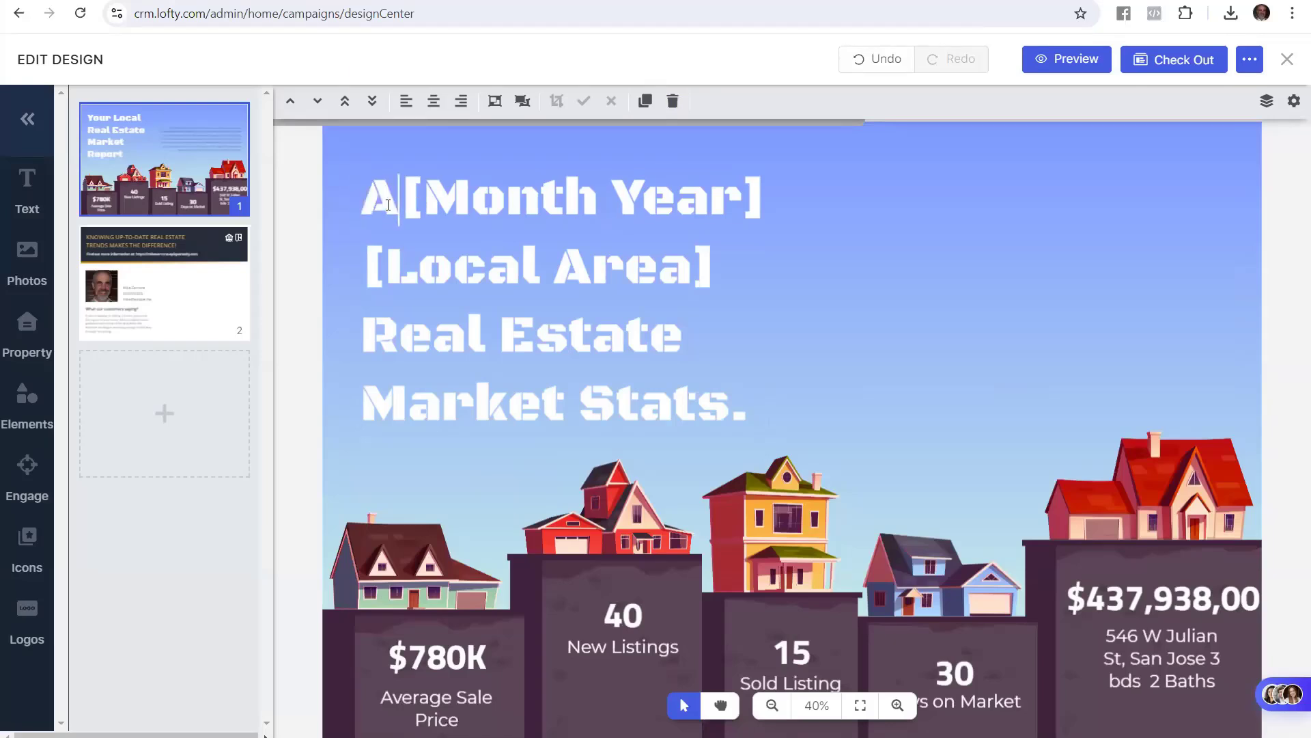
pyautogui.write('t ')
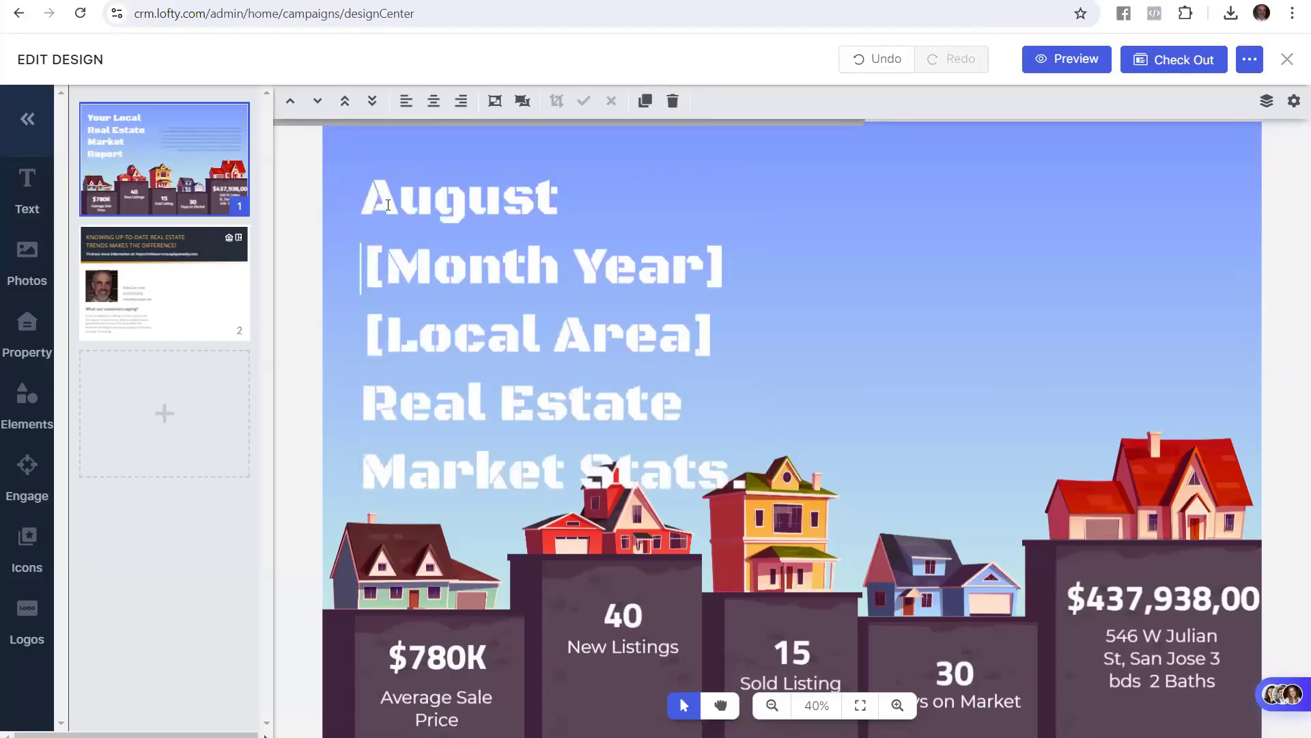
pyautogui.write('2024')
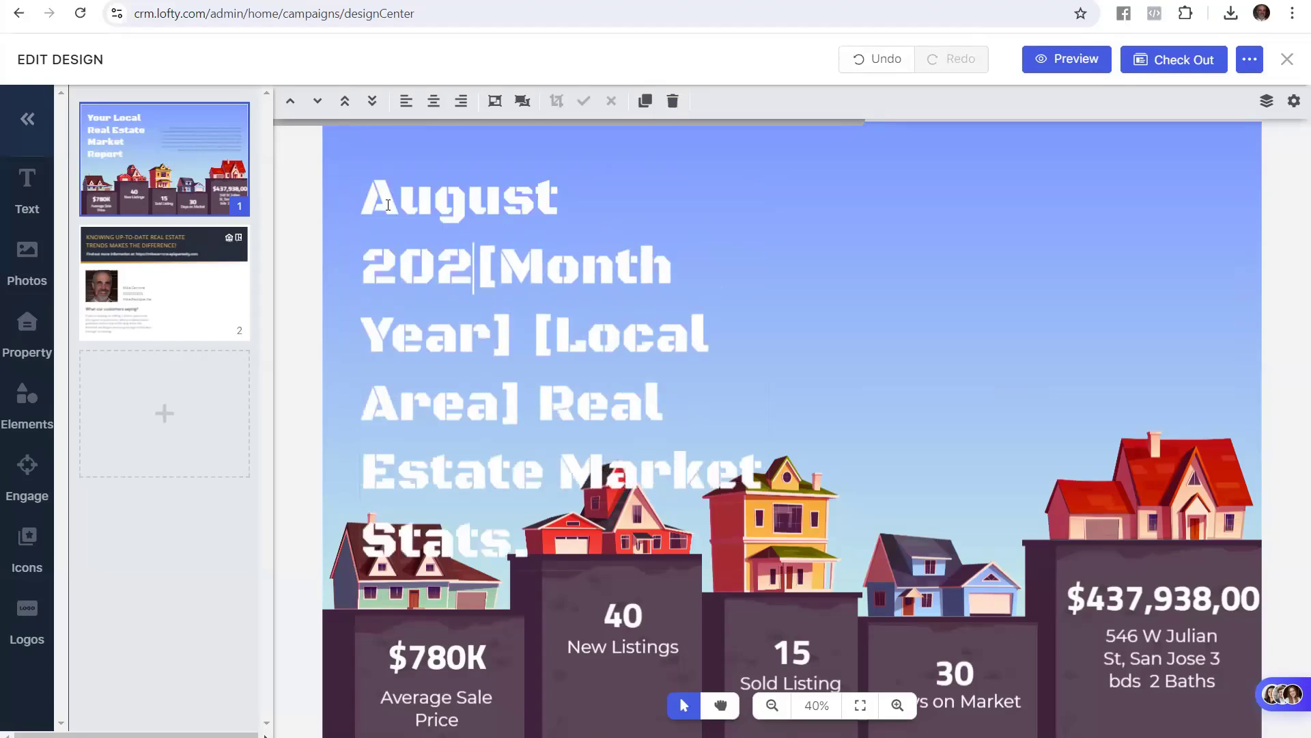
pyautogui.press('Delete')
pyautogui.press('Delete')
pyautogui.press('Delete')
pyautogui.press('Delete')
pyautogui.press('Delete')
pyautogui.press('Delete')
pyautogui.press('Delete')
pyautogui.press('Delete')
pyautogui.press('Delete')
pyautogui.press('Delete')
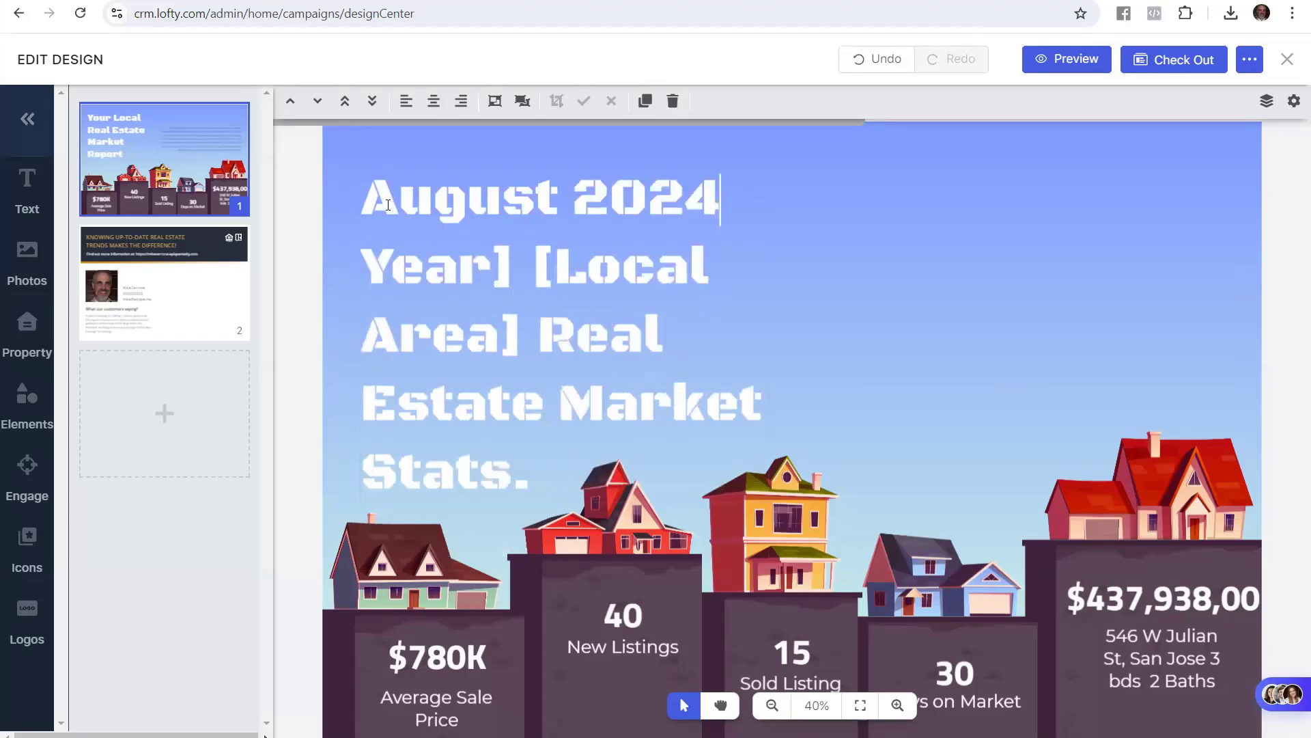
pyautogui.press('Delete')
pyautogui.press('Delete')
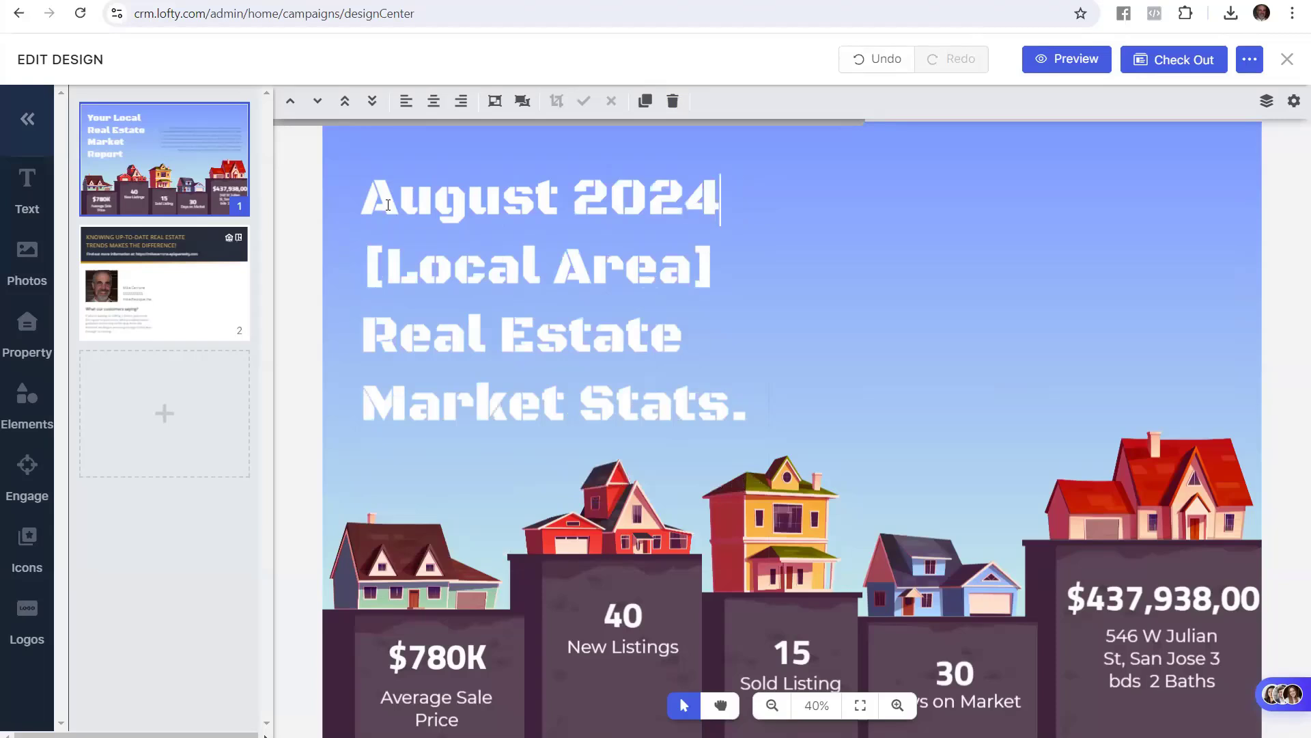
pyautogui.press('Right')
pyautogui.write('Metro D')
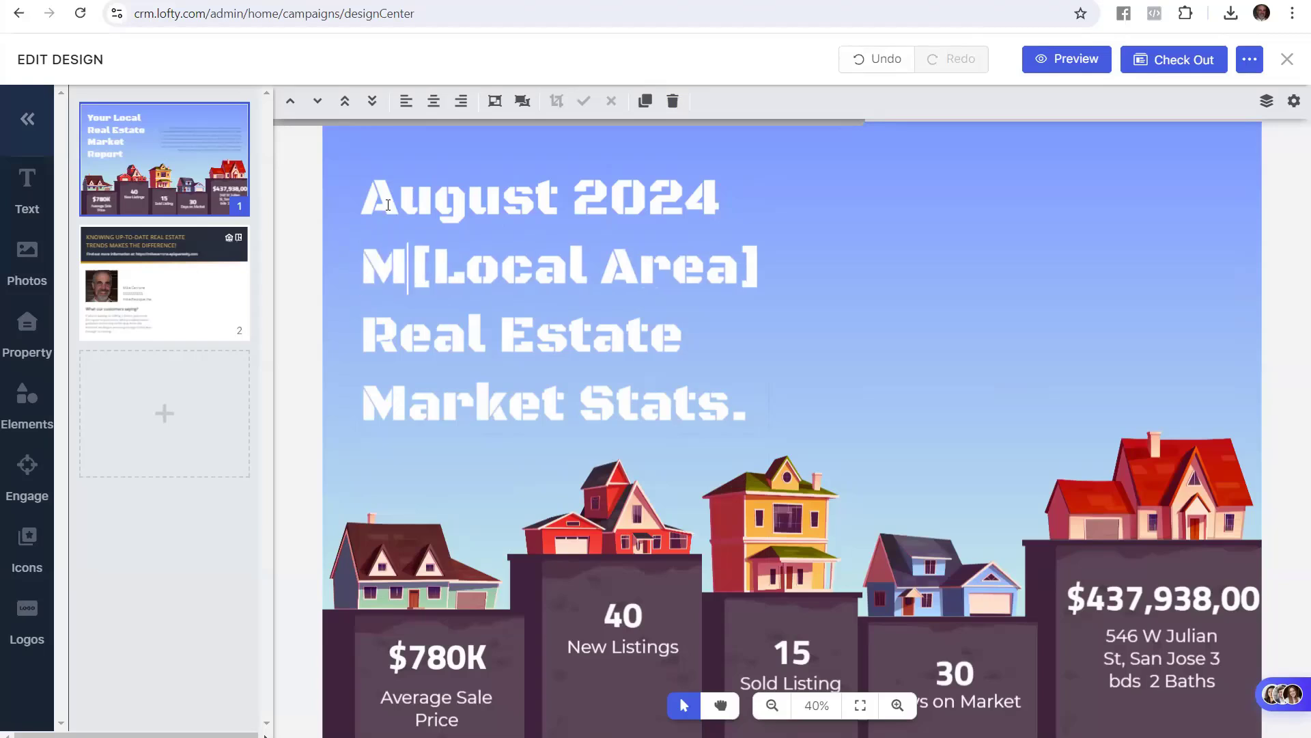
pyautogui.write('enver')
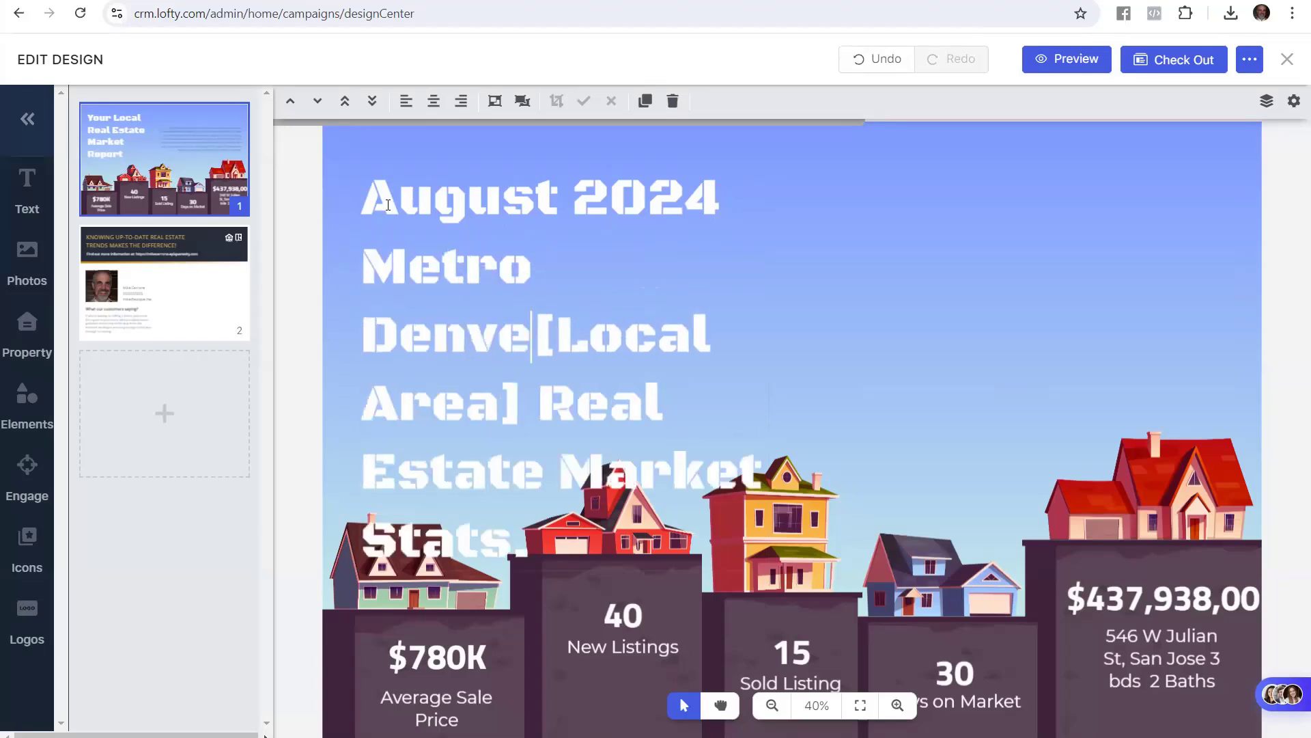
pyautogui.press('Delete')
pyautogui.press('Delete')
pyautogui.press('Delete')
pyautogui.press('Delete')
pyautogui.press('Delete')
pyautogui.press('Delete')
pyautogui.press('Delete')
pyautogui.press('Delete')
pyautogui.press('Delete')
pyautogui.press('Delete')
pyautogui.press('Delete')
pyautogui.press('Delete')
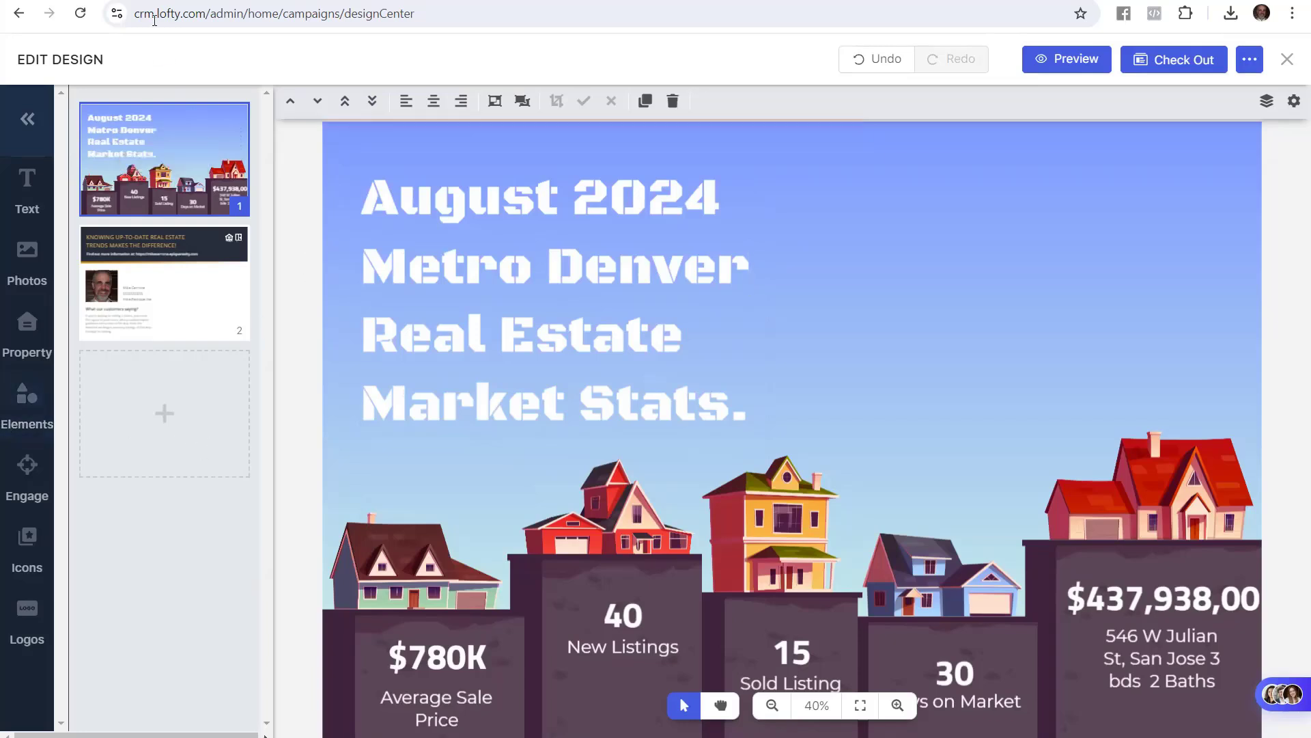
# Highlight the guide's step to expand the headline block edge to edge at font size 175
pyautogui.click(82, 1)
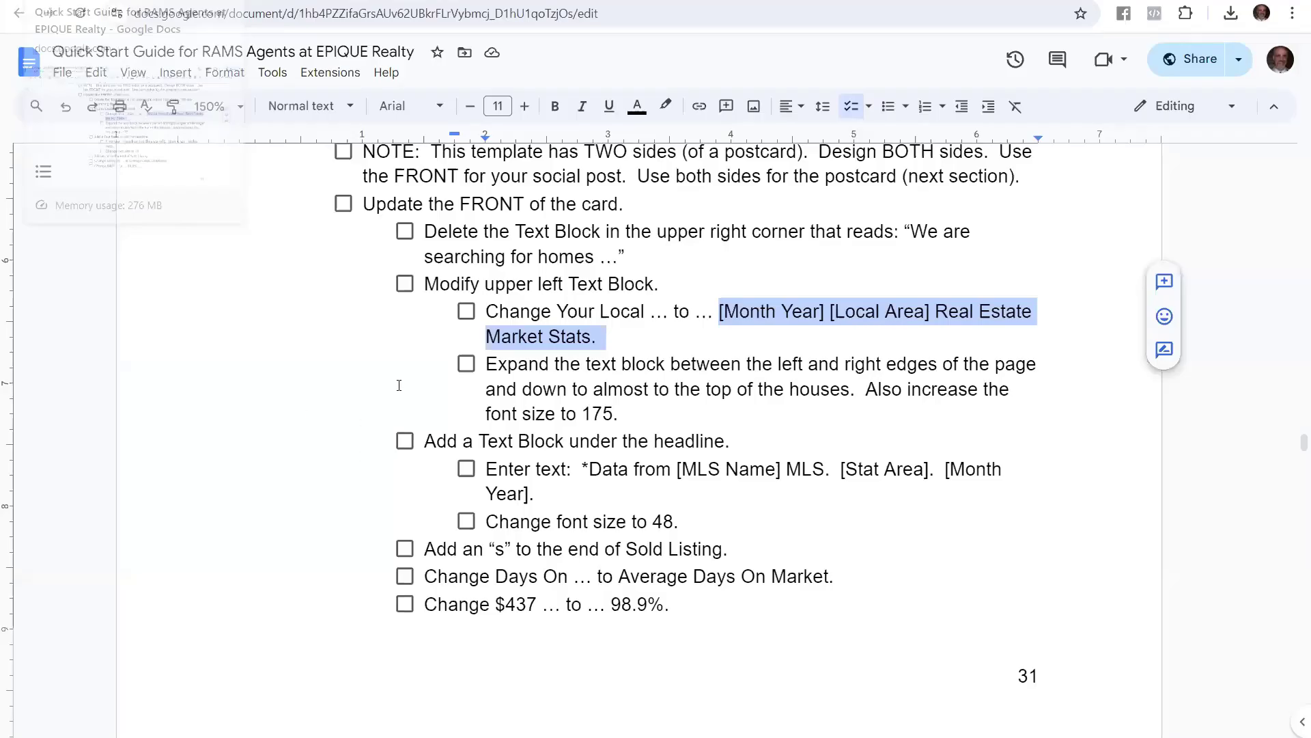
pyautogui.click(559, 389)
pyautogui.moveTo(485, 369); pyautogui.dragTo(740, 414)
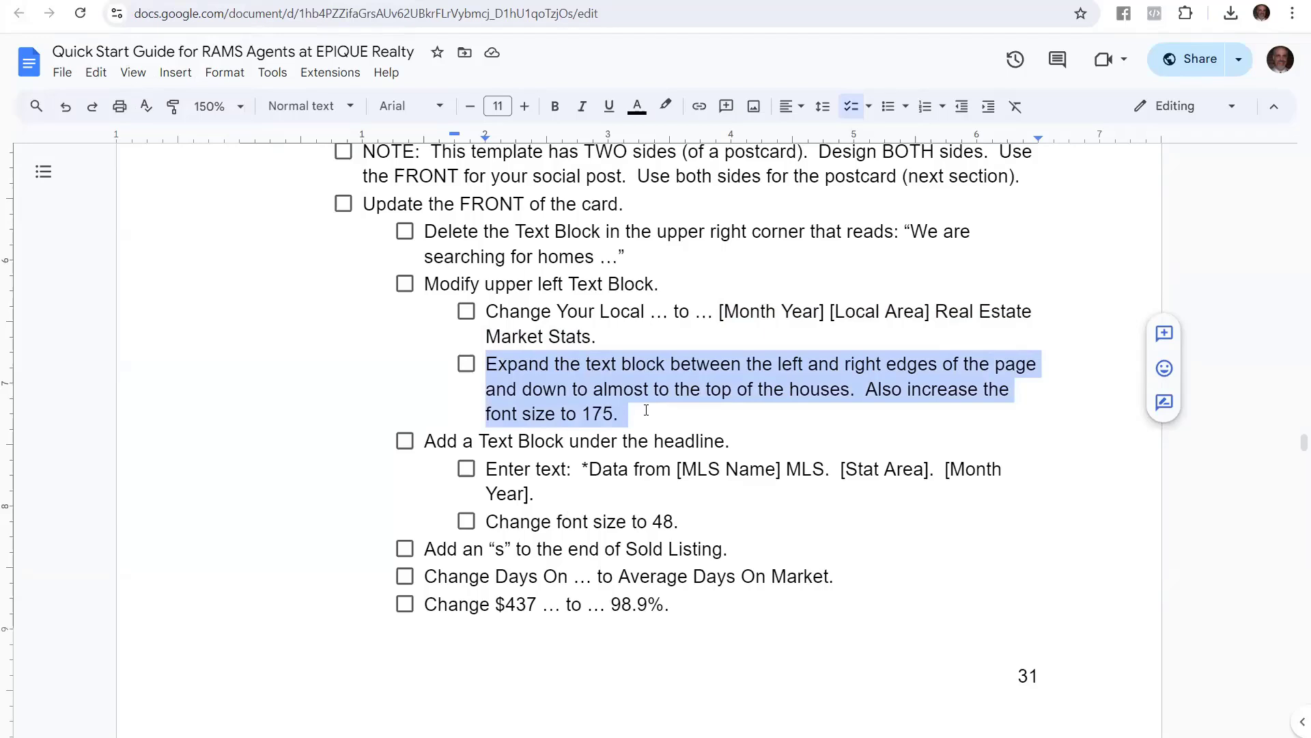
pyautogui.click(602, 342)
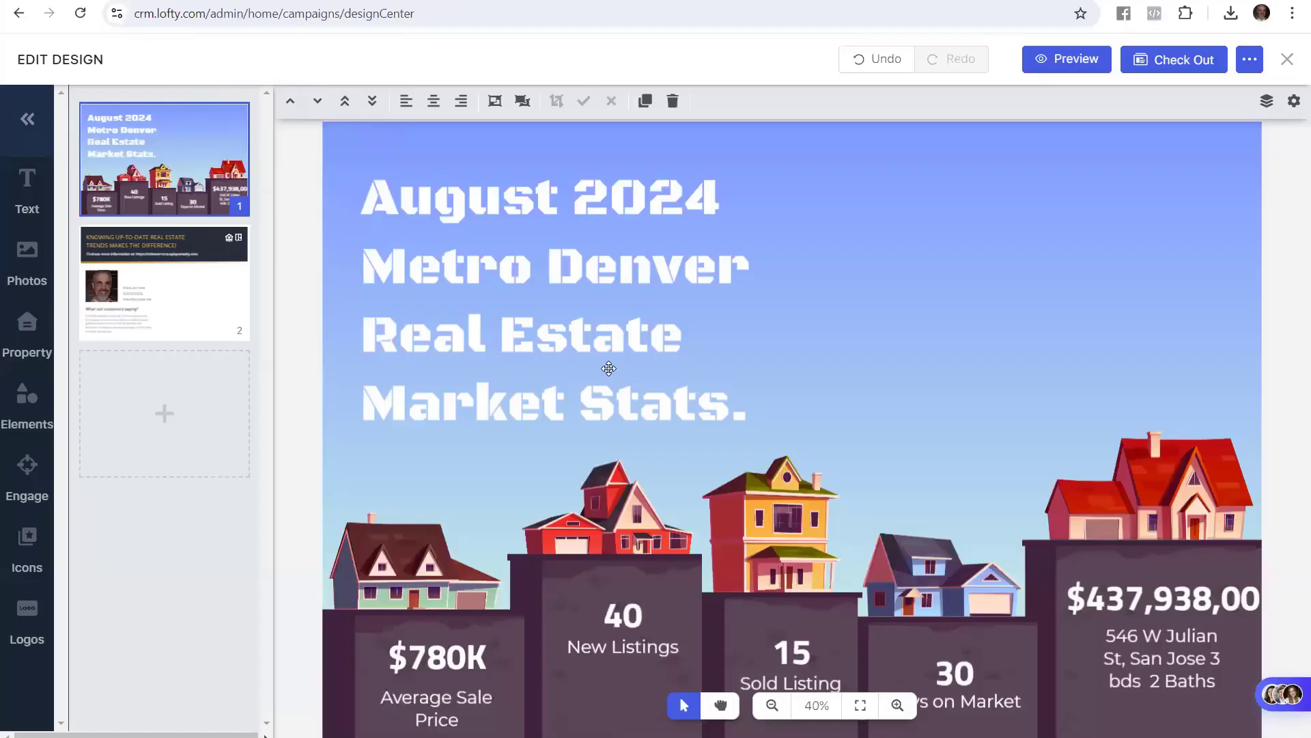
# Widen the headline text box toward the right edge of the card
pyautogui.click(608, 369)
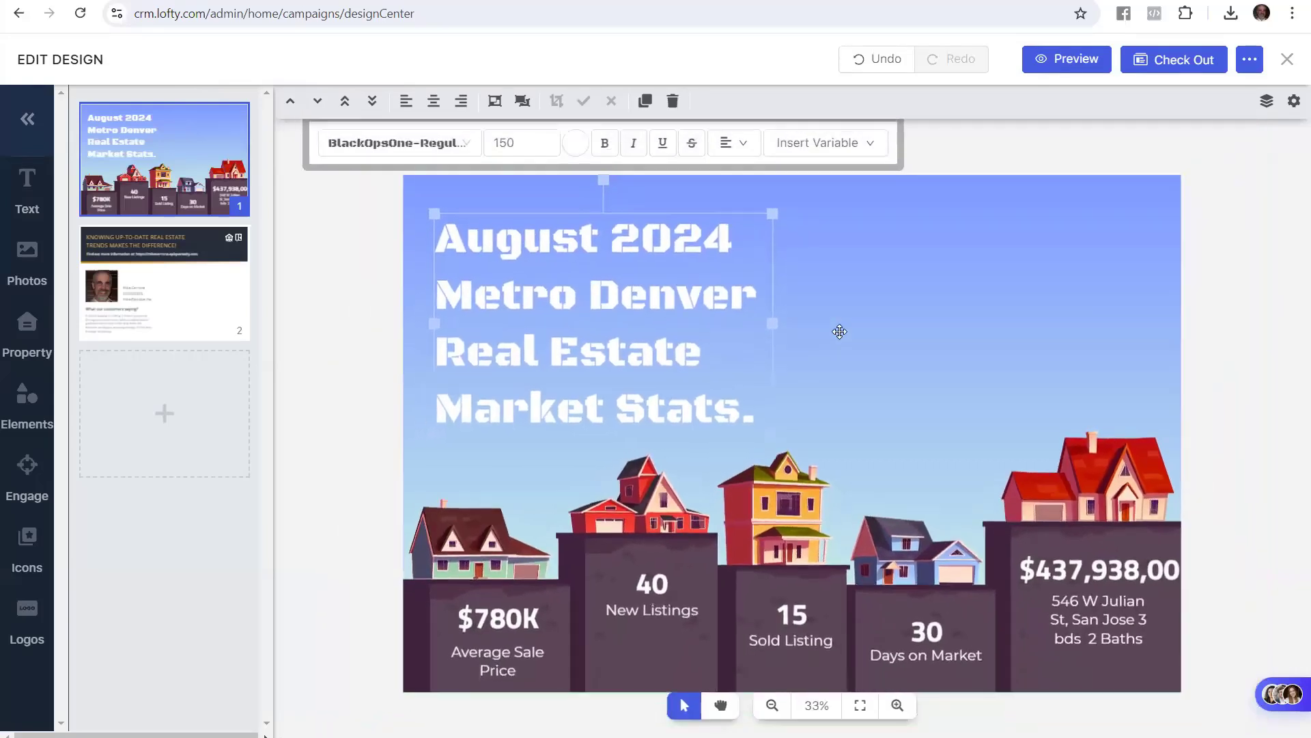
pyautogui.moveTo(772, 322); pyautogui.dragTo(1137, 333)
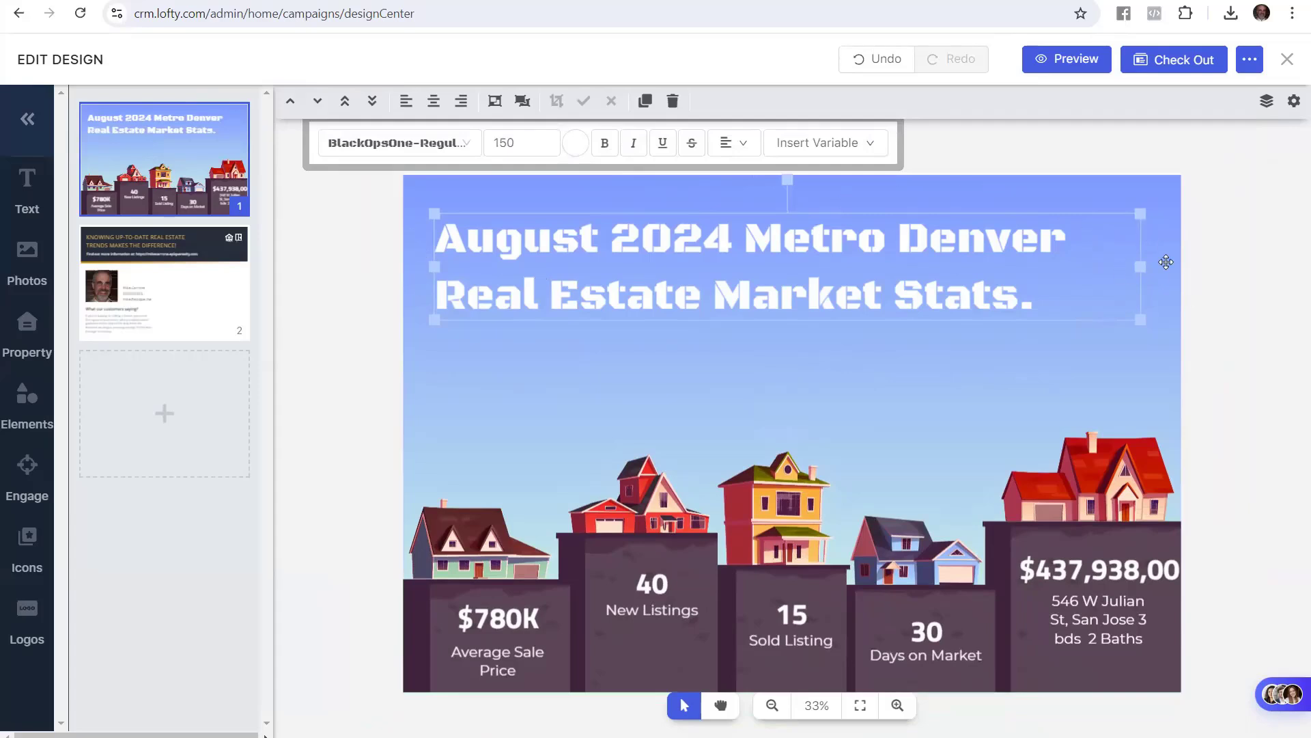
pyautogui.moveTo(1140, 266); pyautogui.dragTo(1152, 269)
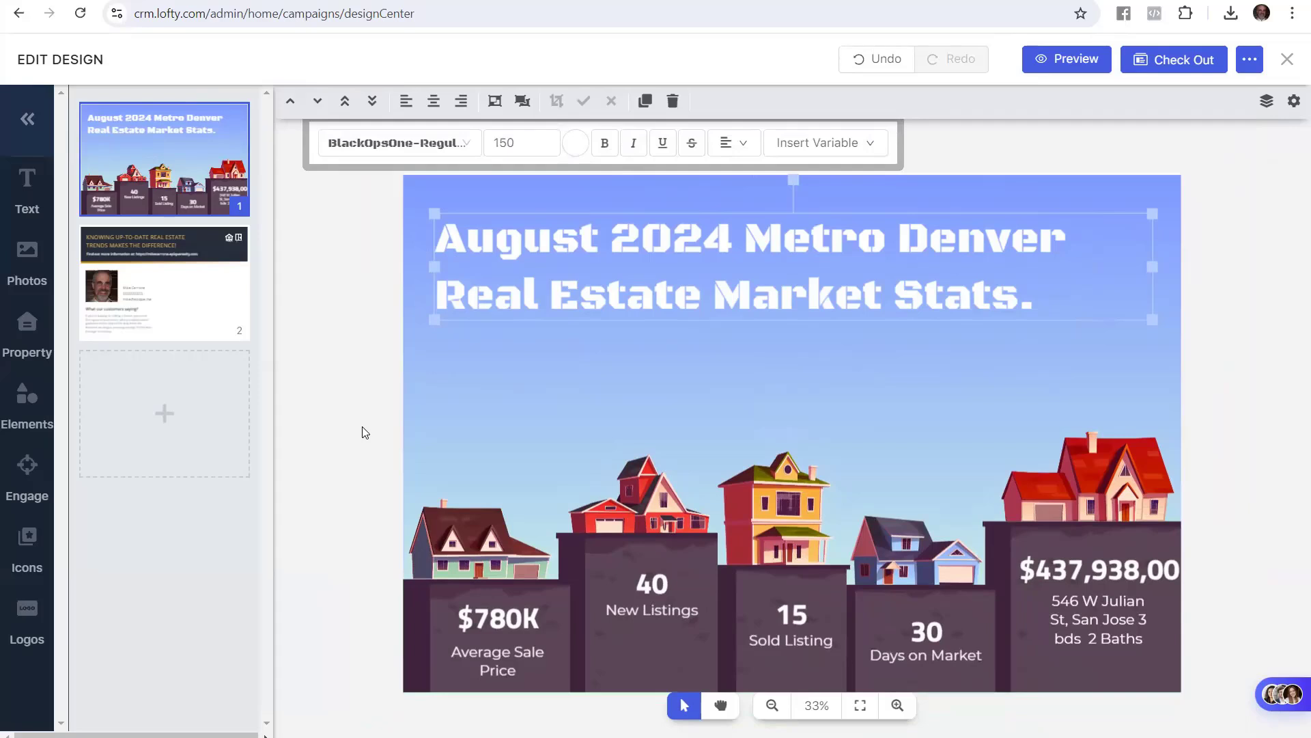
# Set the whole headline to font size 175
pyautogui.doubleClick(514, 272)
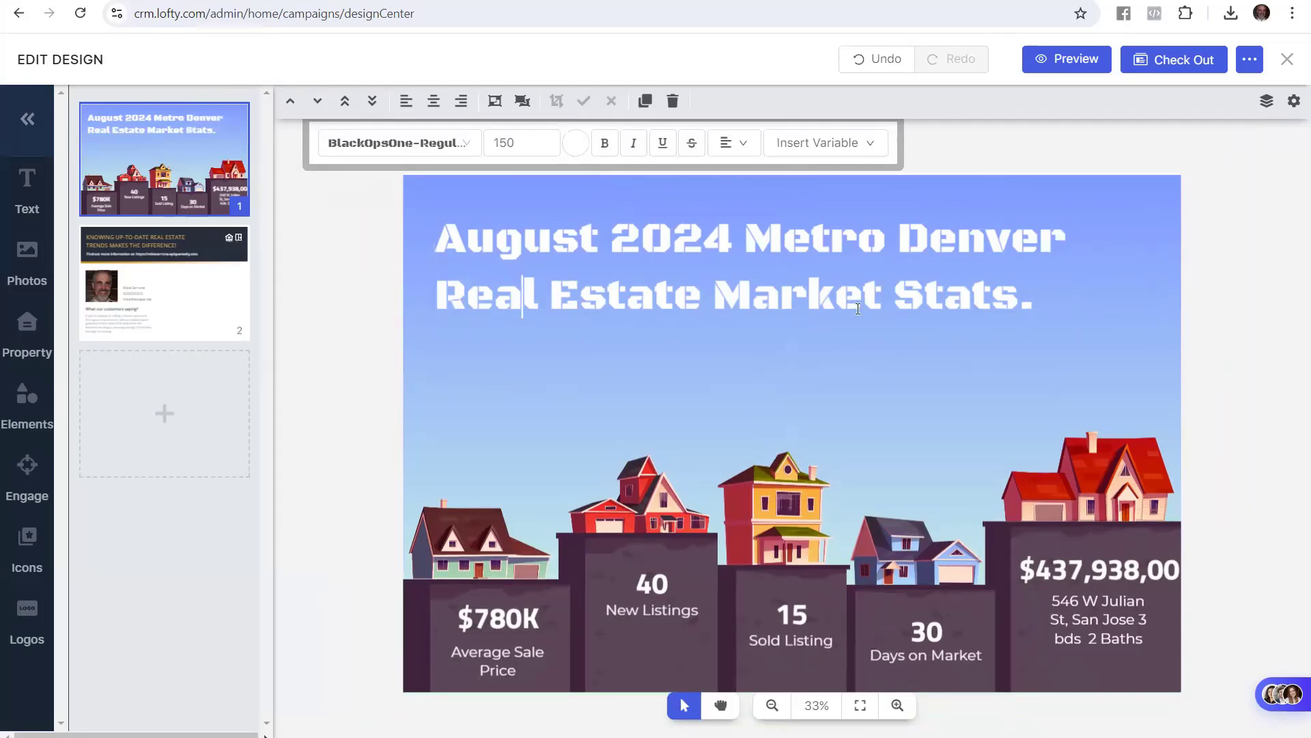
pyautogui.moveTo(1059, 297); pyautogui.dragTo(944, 298)
pyautogui.moveTo(858, 268); pyautogui.dragTo(403, 236)
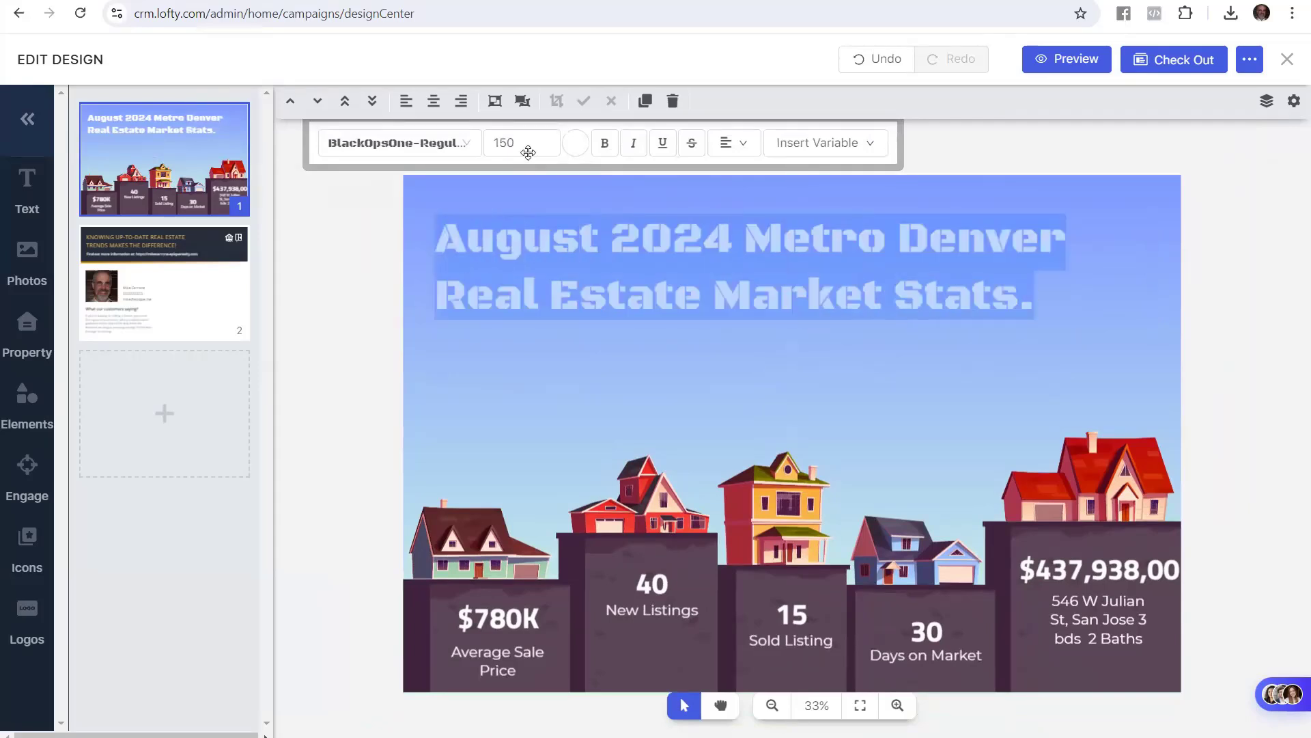
pyautogui.click(550, 140)
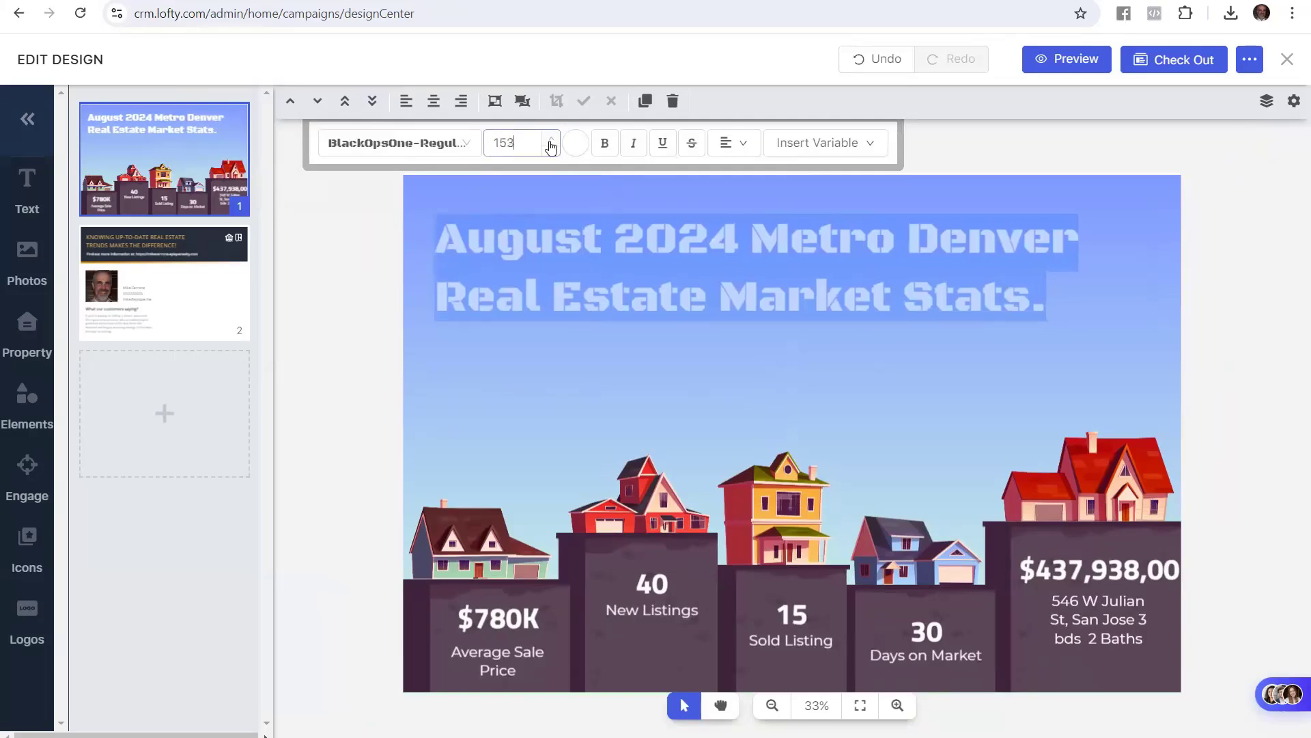
pyautogui.click(550, 140)
pyautogui.click(550, 141)
pyautogui.click(551, 141)
pyautogui.click(550, 140)
pyautogui.click(551, 141)
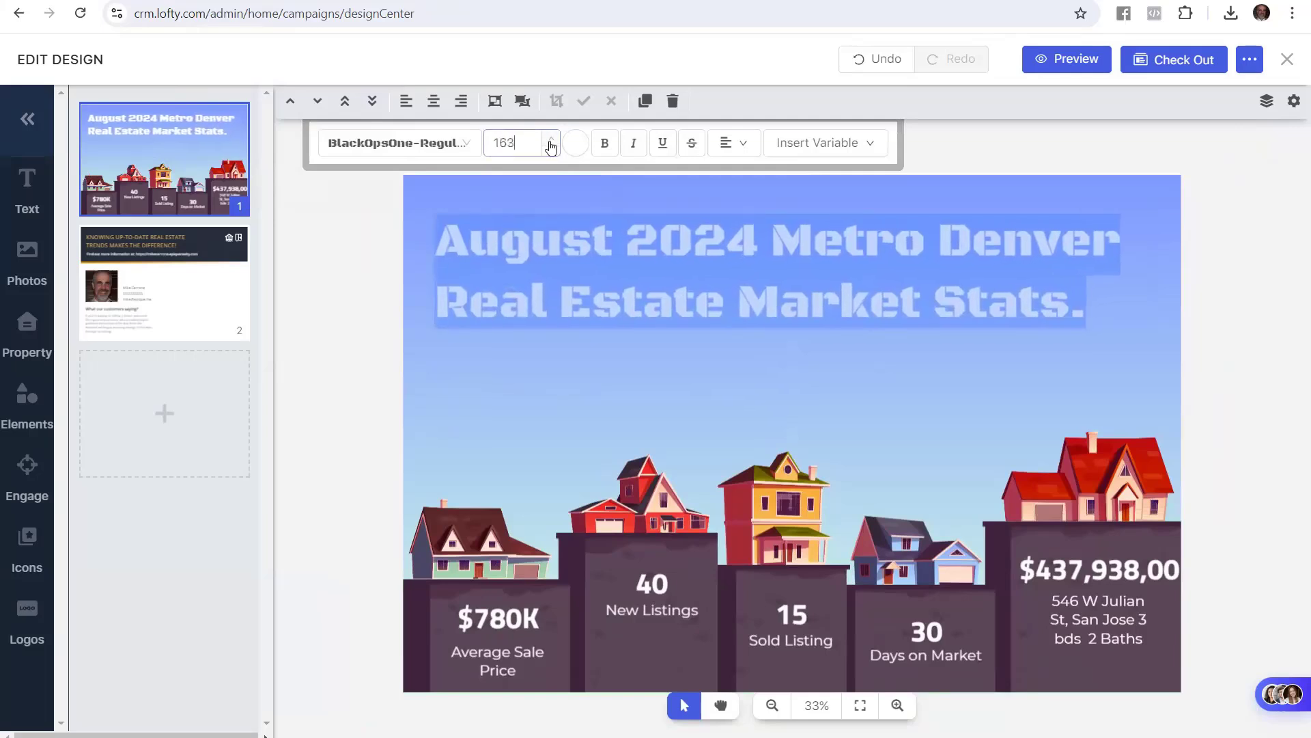
pyautogui.click(550, 141)
pyautogui.click(551, 141)
pyautogui.click(550, 141)
pyautogui.click(550, 141)
pyautogui.click(550, 141)
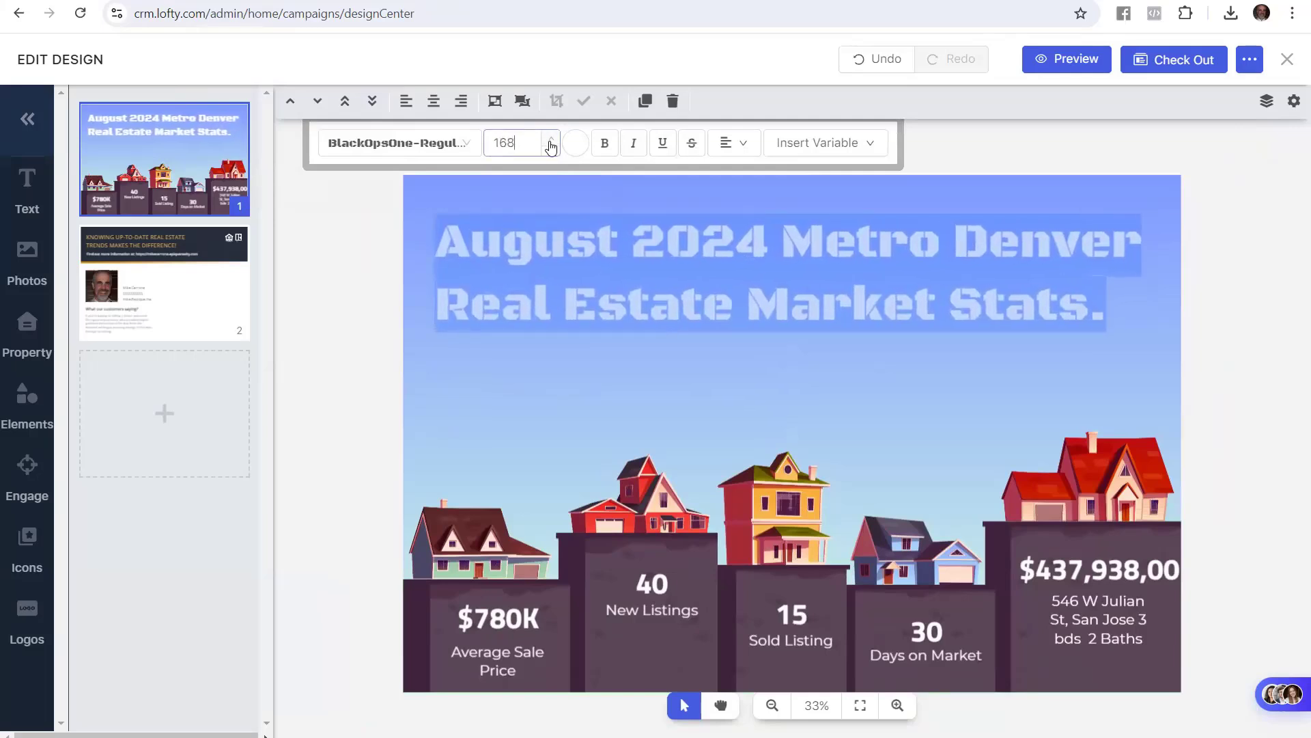
pyautogui.doubleClick(509, 144)
pyautogui.write('175')
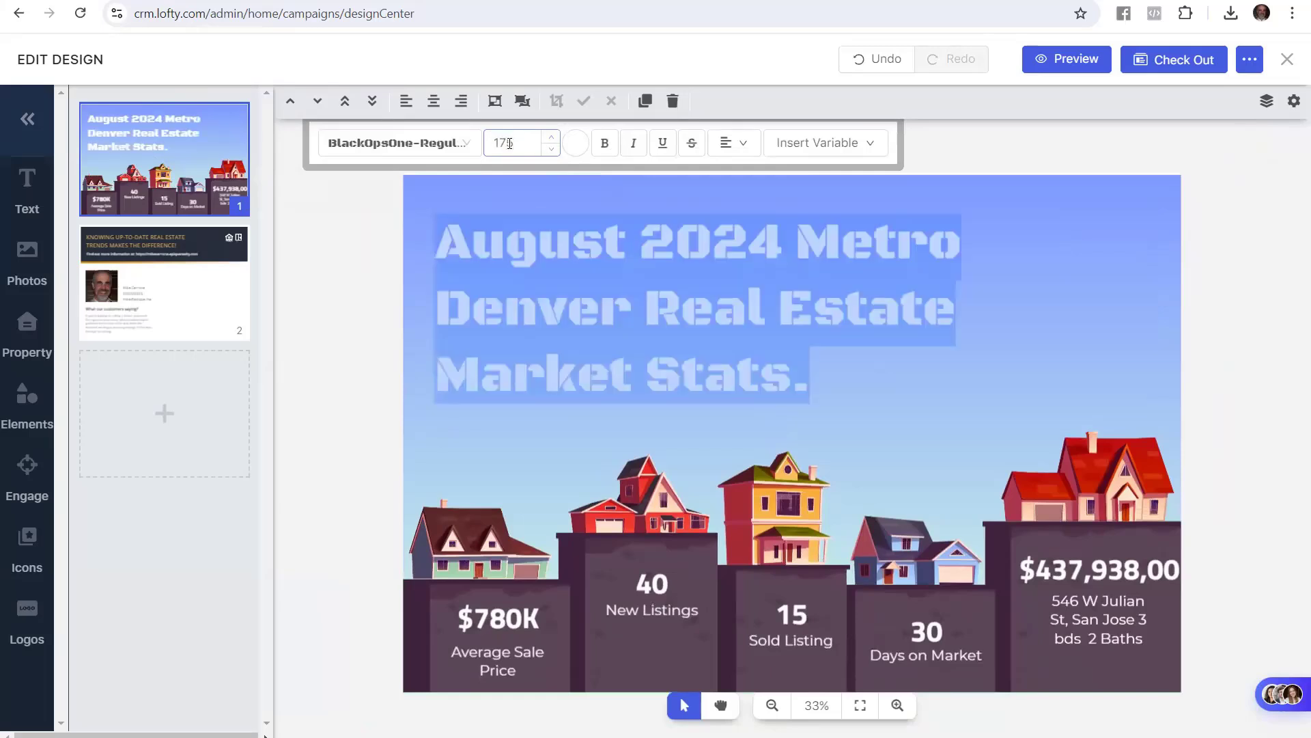
pyautogui.click(385, 330)
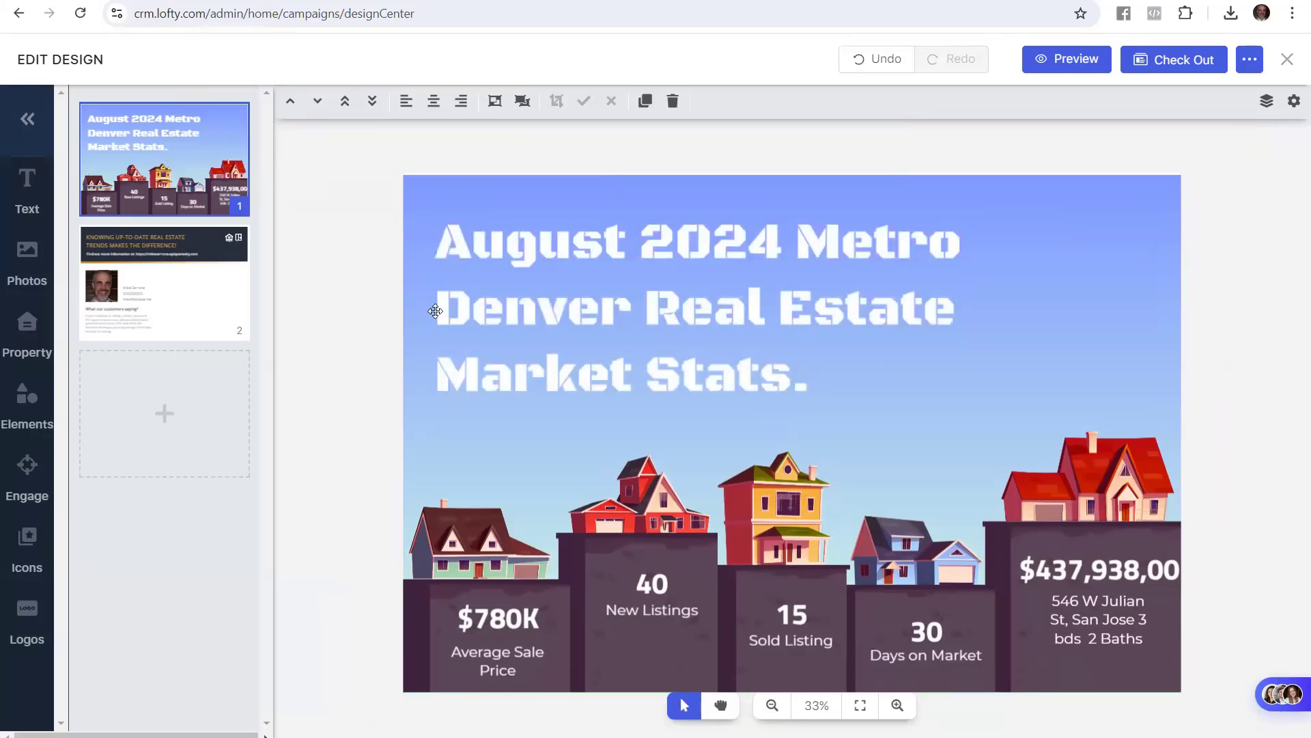
# Break the headline into three lines after '2024' and 'Estate', then remove the final period
pyautogui.click(783, 241)
pyautogui.click(783, 241)
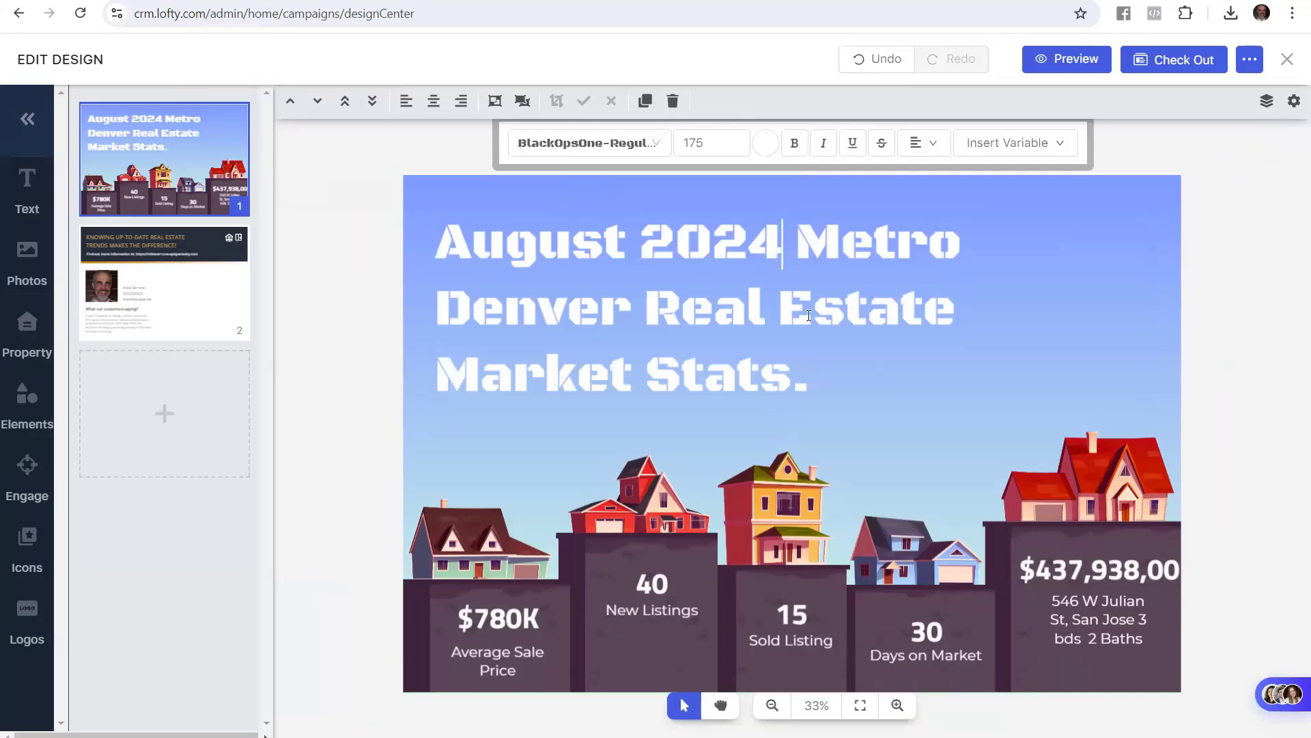
pyautogui.press('Return')
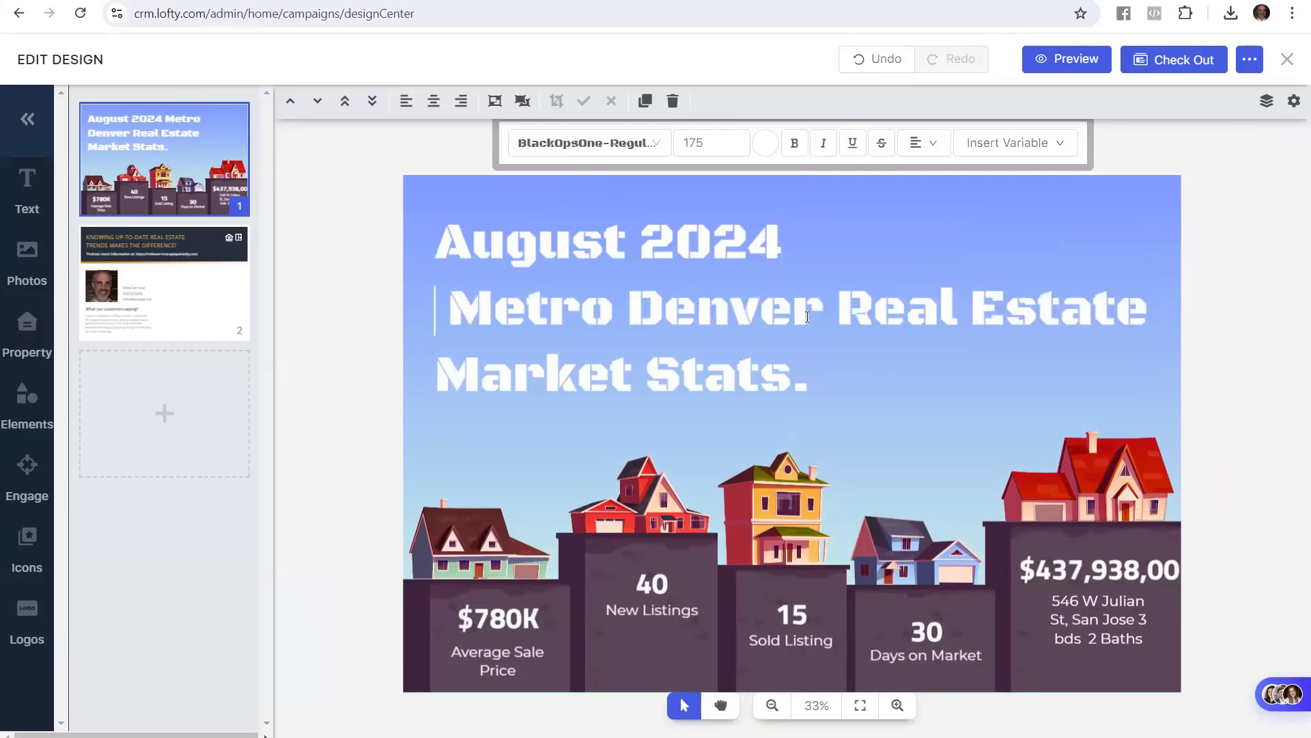
pyautogui.press('Delete')
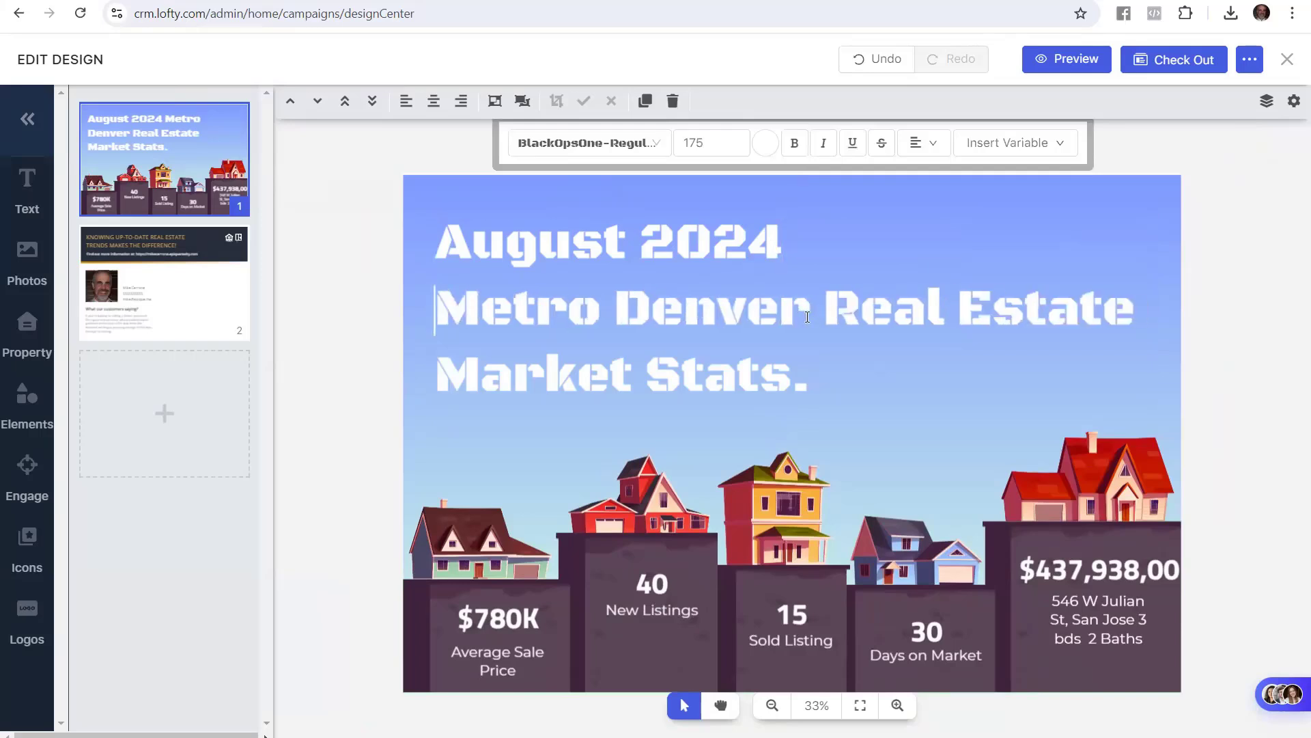
pyautogui.press('Right')
pyautogui.press('Right')
pyautogui.press('Right')
pyautogui.press('Right')
pyautogui.press('Right')
pyautogui.press('Right')
pyautogui.press('Right')
pyautogui.press('Right')
pyautogui.press('Right')
pyautogui.press('Right')
pyautogui.press('Right')
pyautogui.press('Right')
pyautogui.press('Right')
pyautogui.press('Right')
pyautogui.press('Right')
pyautogui.press('Right')
pyautogui.press('Right')
pyautogui.press('Right')
pyautogui.press('Right')
pyautogui.press('Right')
pyautogui.press('Right')
pyautogui.press('Right')
pyautogui.press('Return')
pyautogui.press('Delete')
pyautogui.click(372, 378)
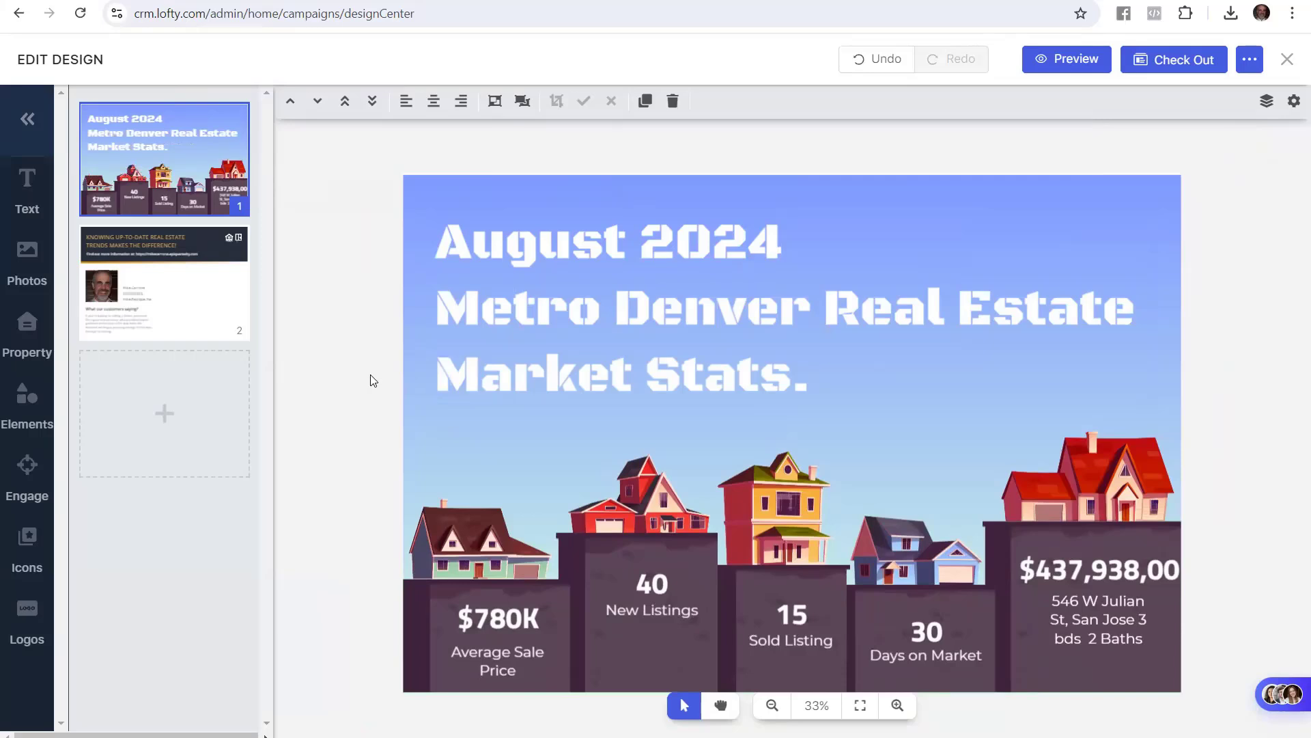
pyautogui.moveTo(810, 400); pyautogui.dragTo(794, 394)
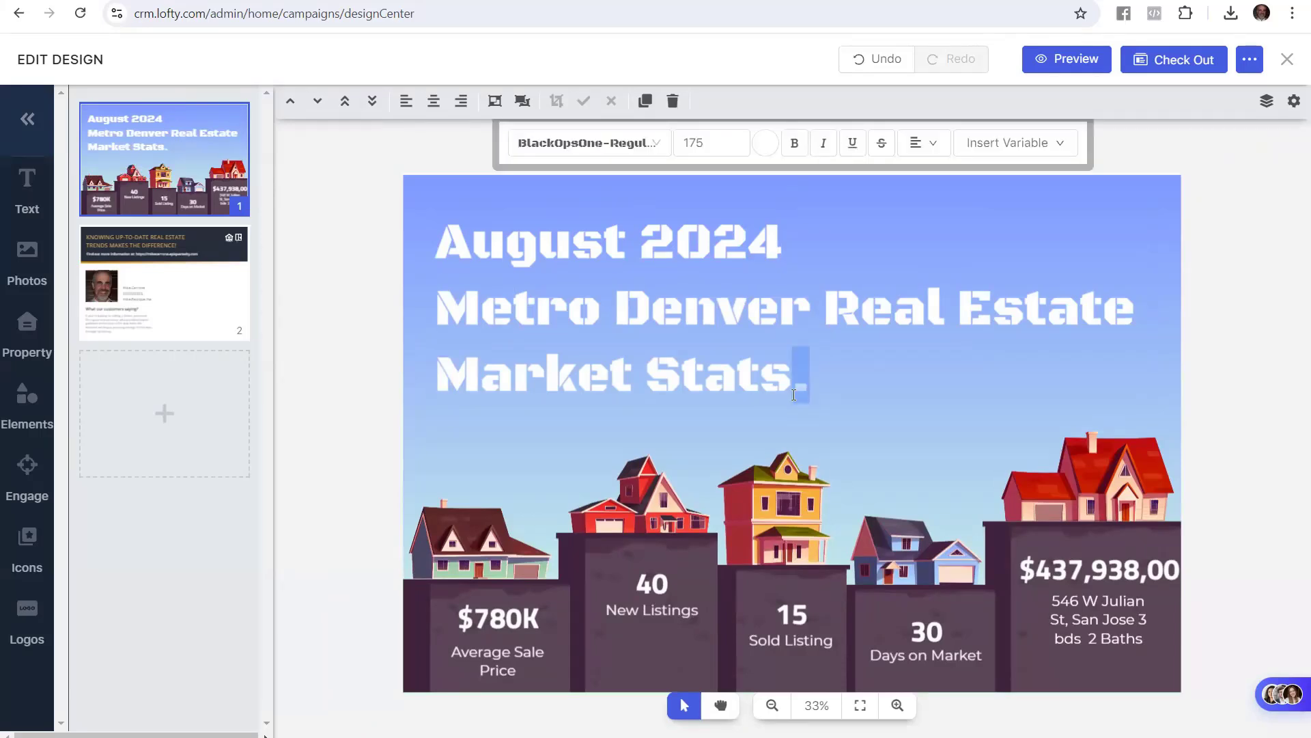
pyautogui.click(794, 395)
pyautogui.hotkey('ctrl', 'Tab')
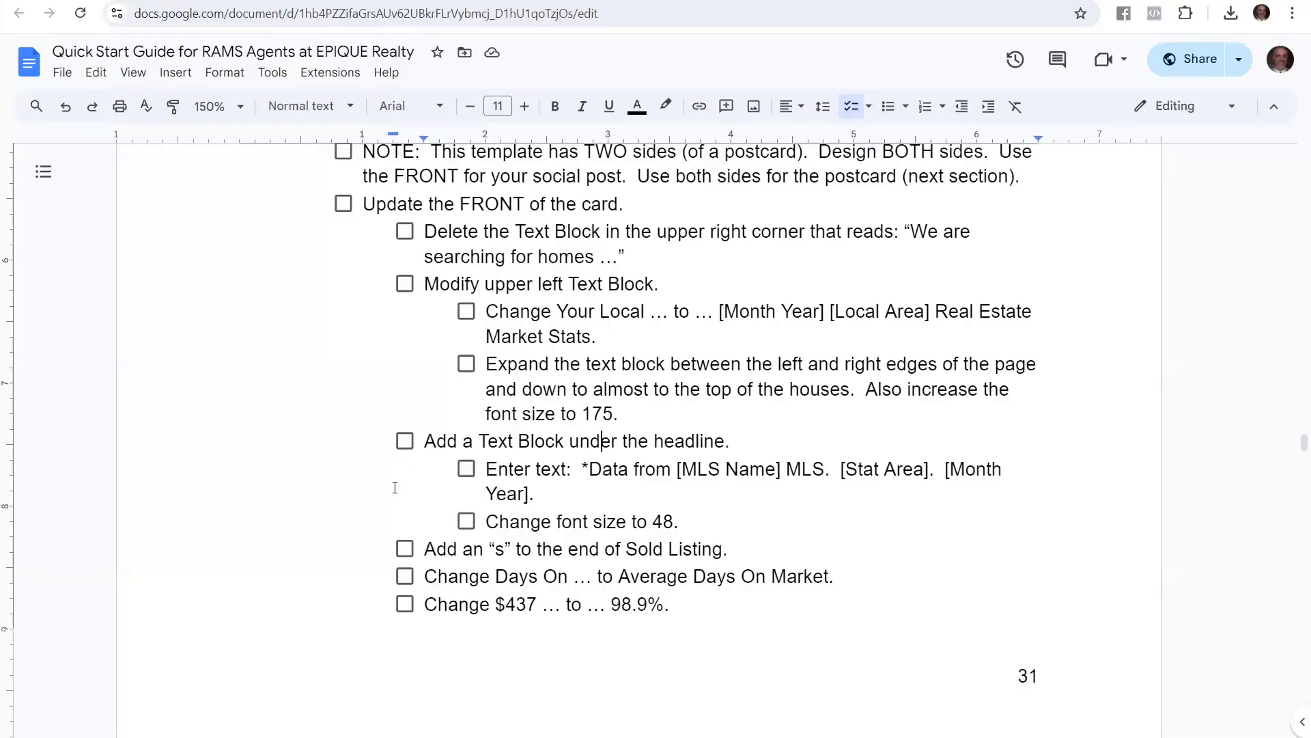
# Copy the guide's '*Data from [MLS Name] MLS…' note text and return to the postcard
pyautogui.moveTo(424, 447); pyautogui.dragTo(730, 442)
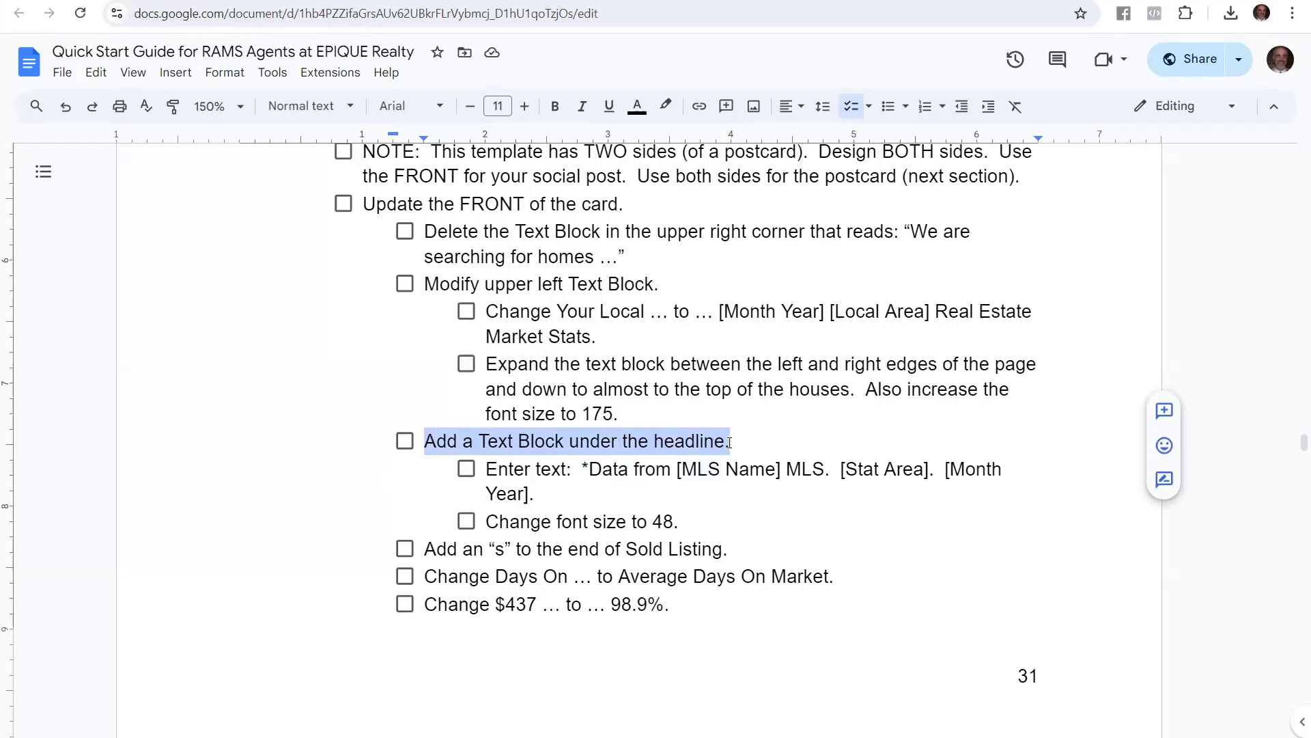
pyautogui.moveTo(582, 468); pyautogui.dragTo(672, 493)
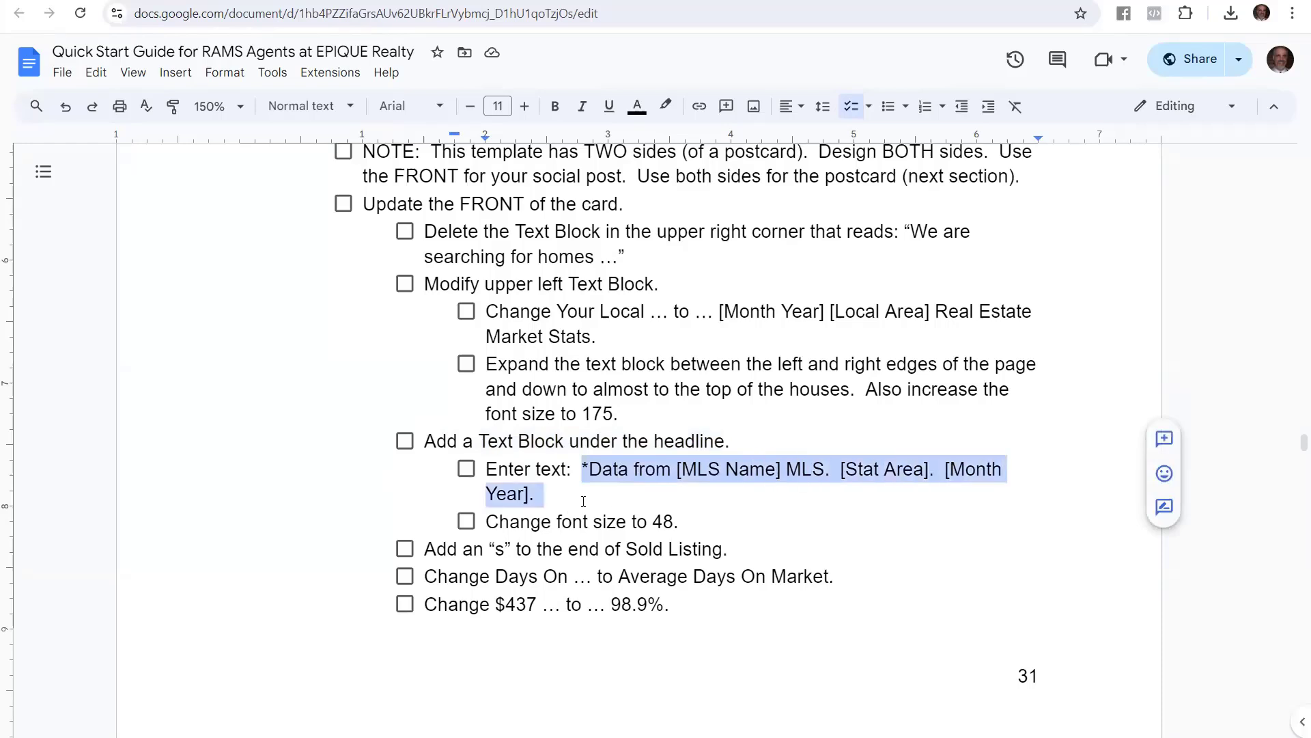
pyautogui.rightClick(656, 476)
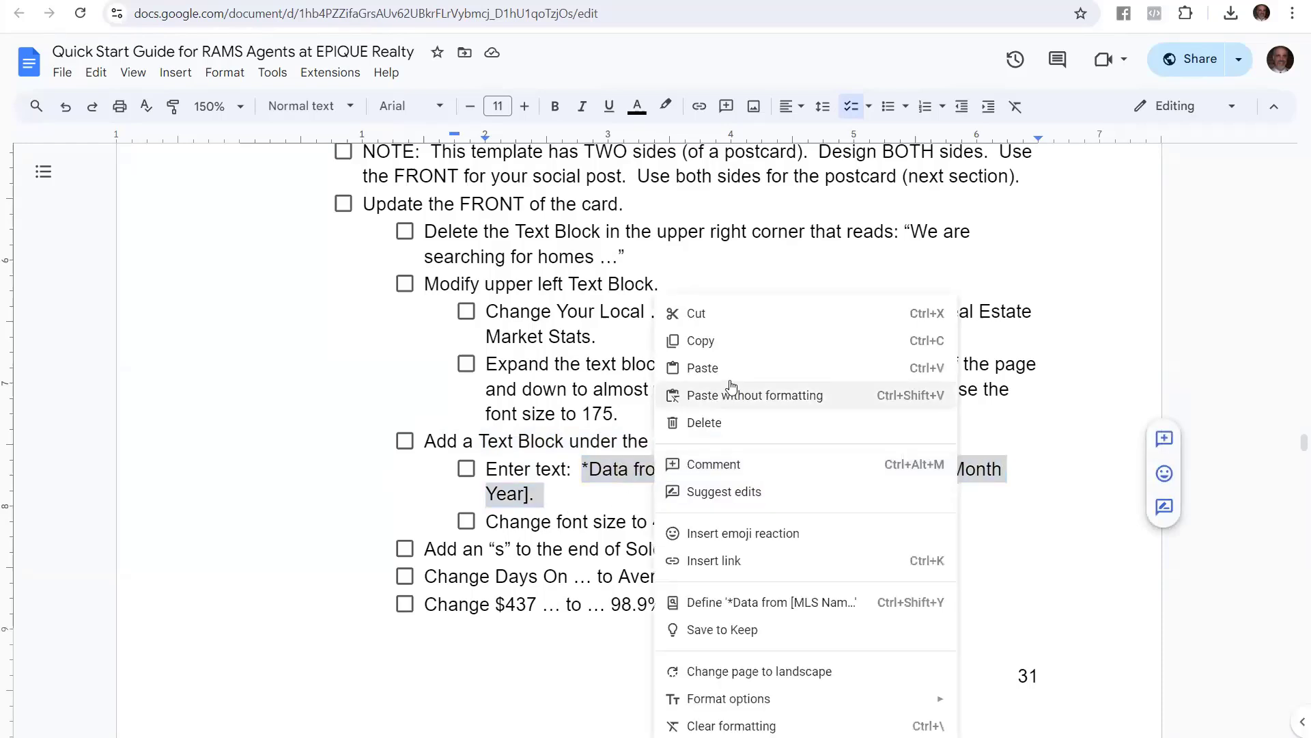
pyautogui.click(730, 341)
pyautogui.click(586, 468)
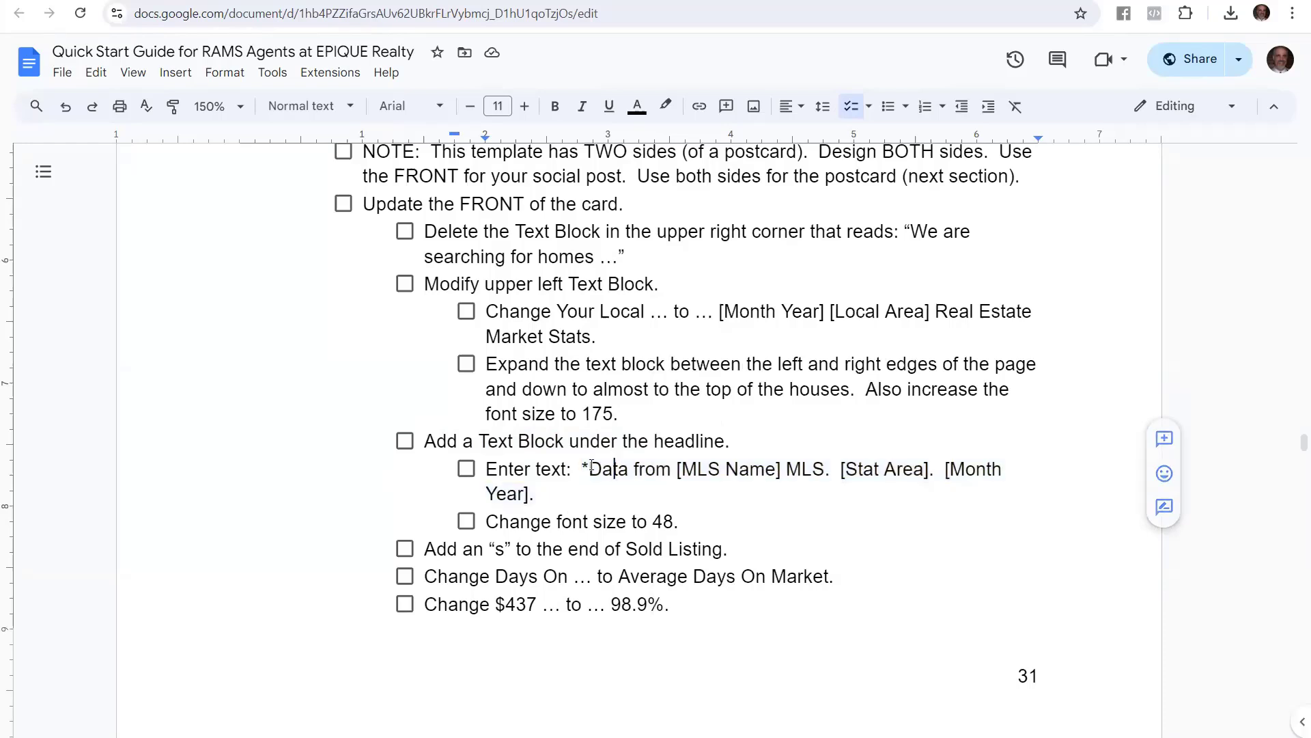
pyautogui.moveTo(581, 468); pyautogui.dragTo(528, 493)
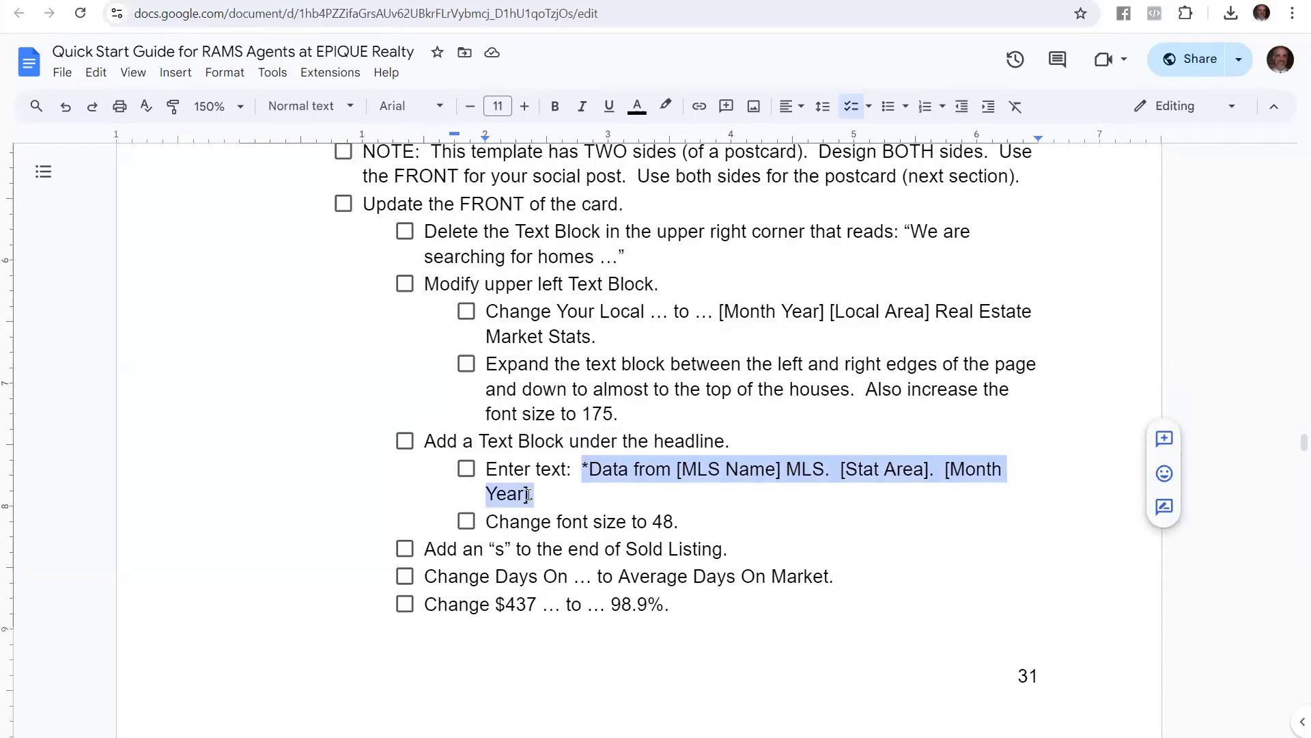
pyautogui.click(501, 441)
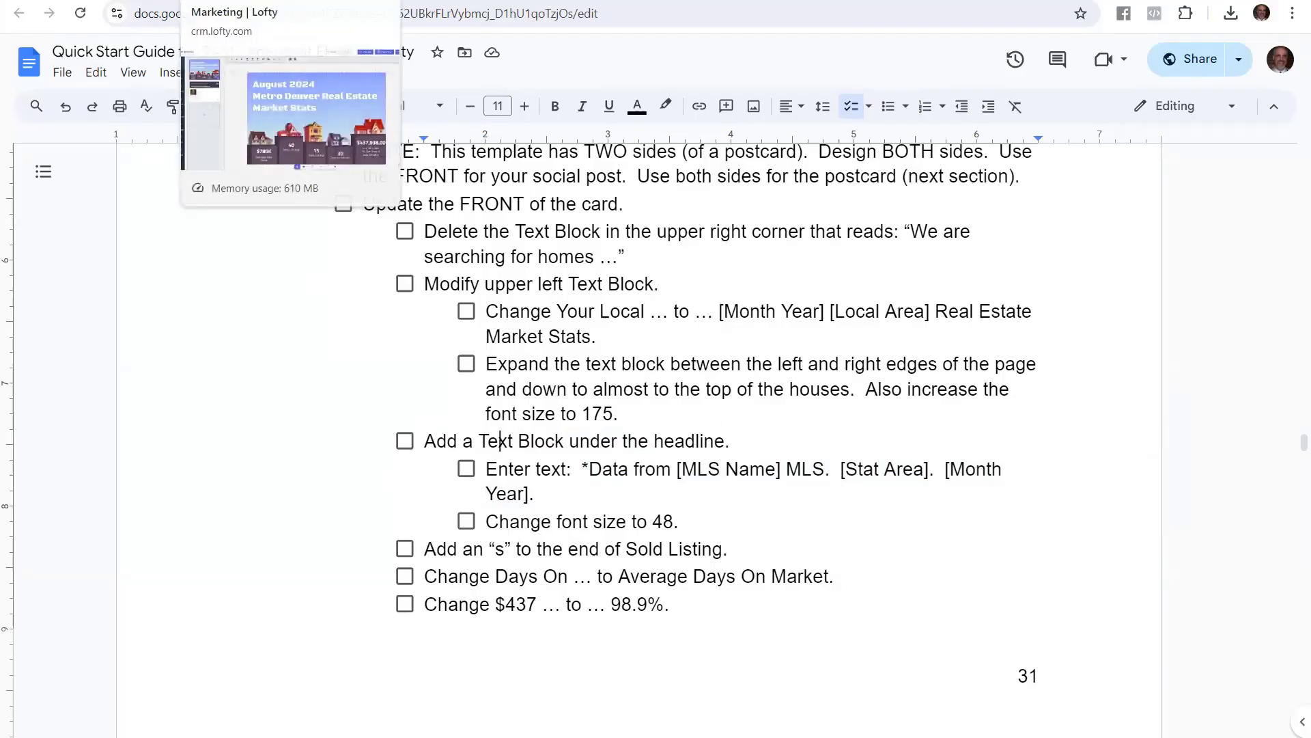
pyautogui.click(232, 1)
pyautogui.click(33, 188)
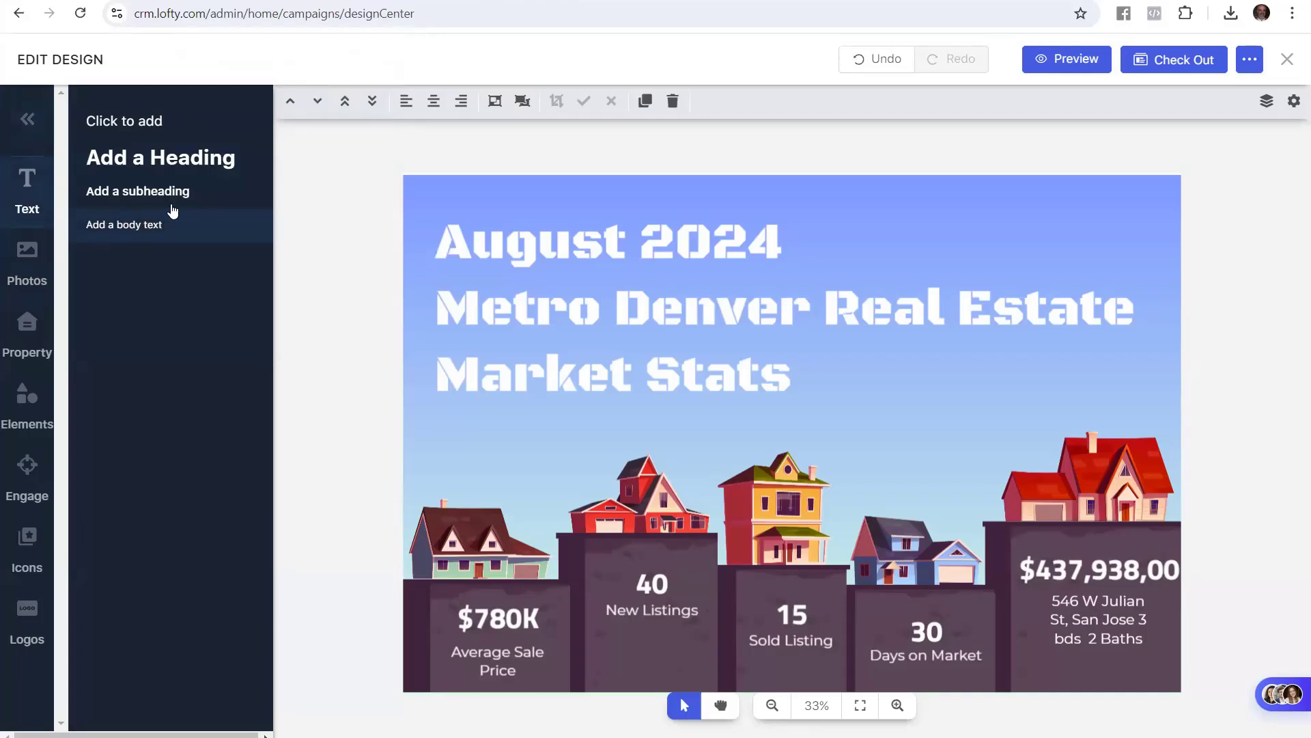
# Add a body text element and paste the data-source note over its placeholder
pyautogui.click(153, 219)
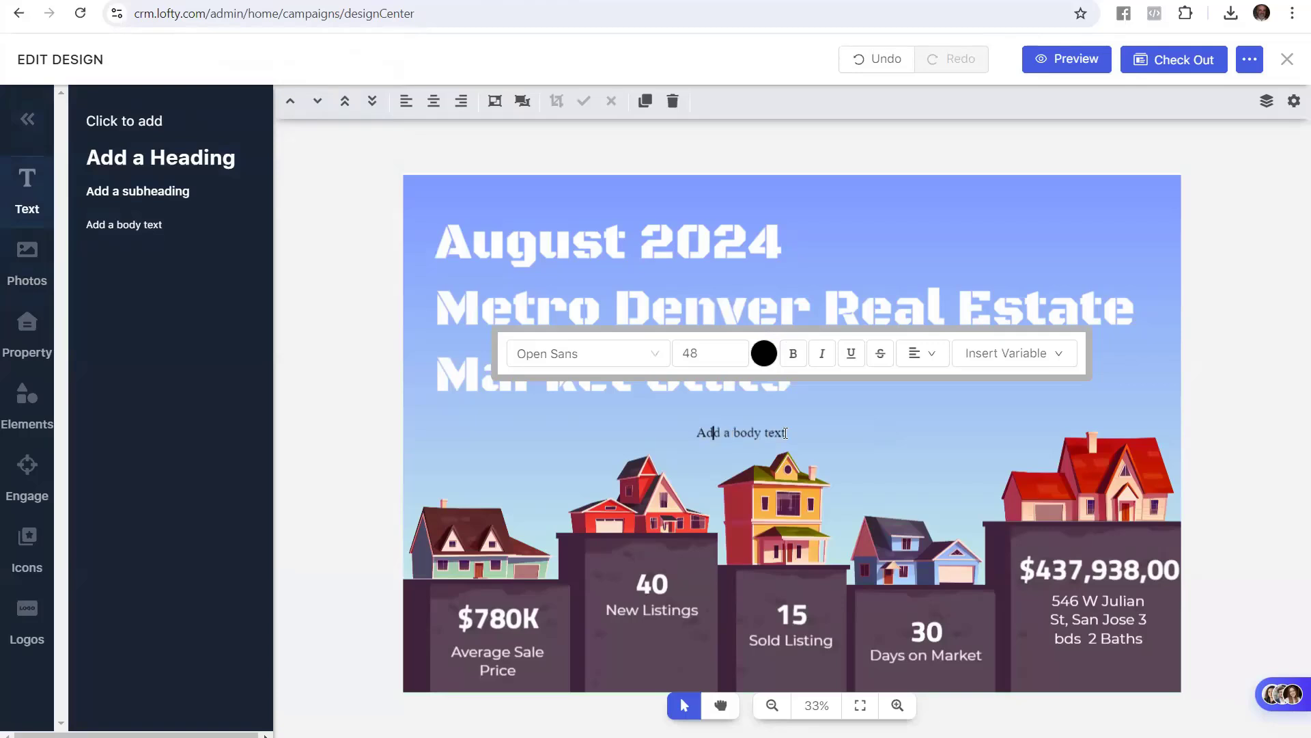
pyautogui.moveTo(786, 433); pyautogui.dragTo(682, 433)
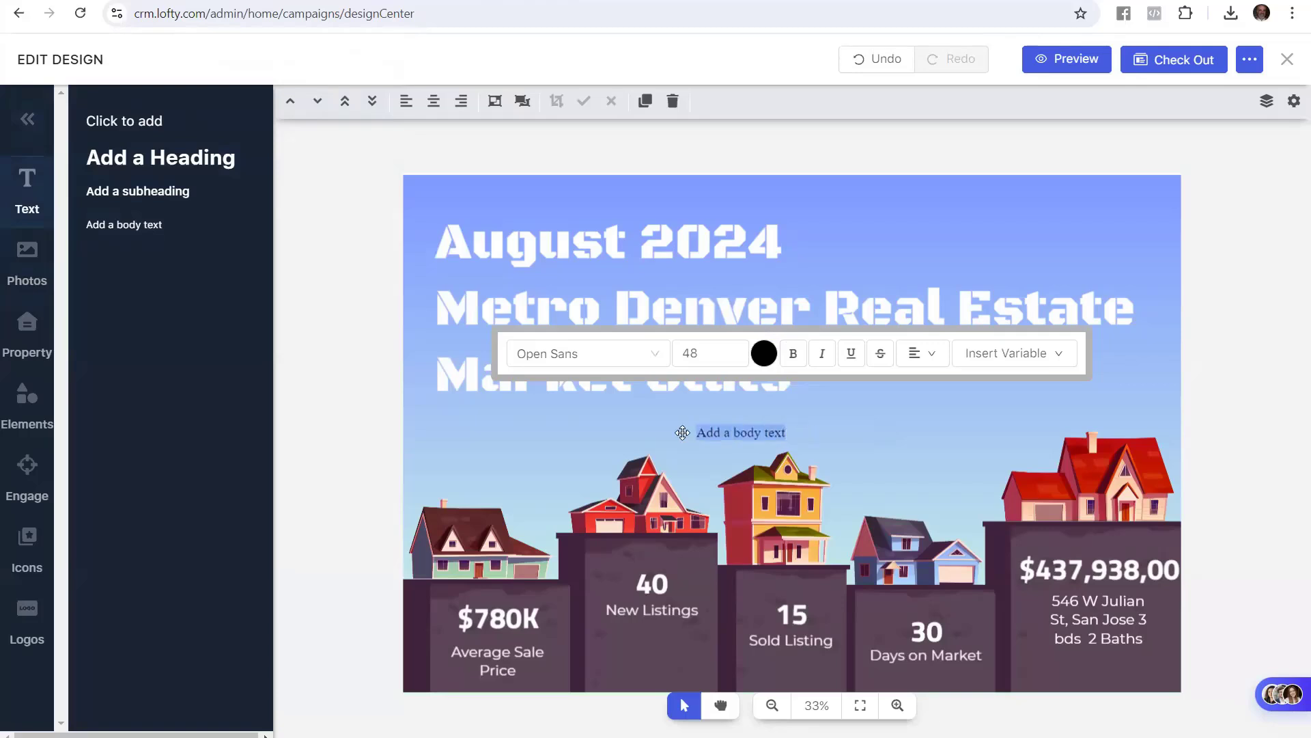
pyautogui.hotkey('ctrl', 'v')
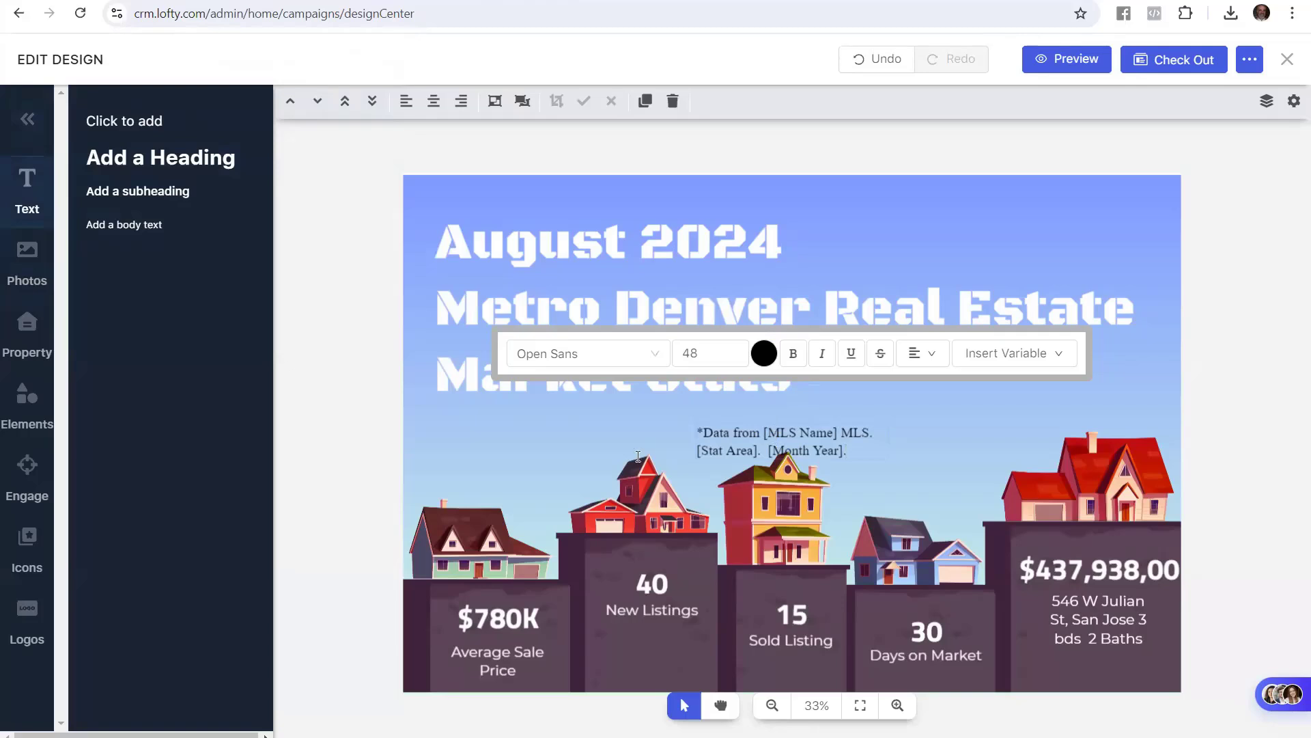
pyautogui.click(375, 403)
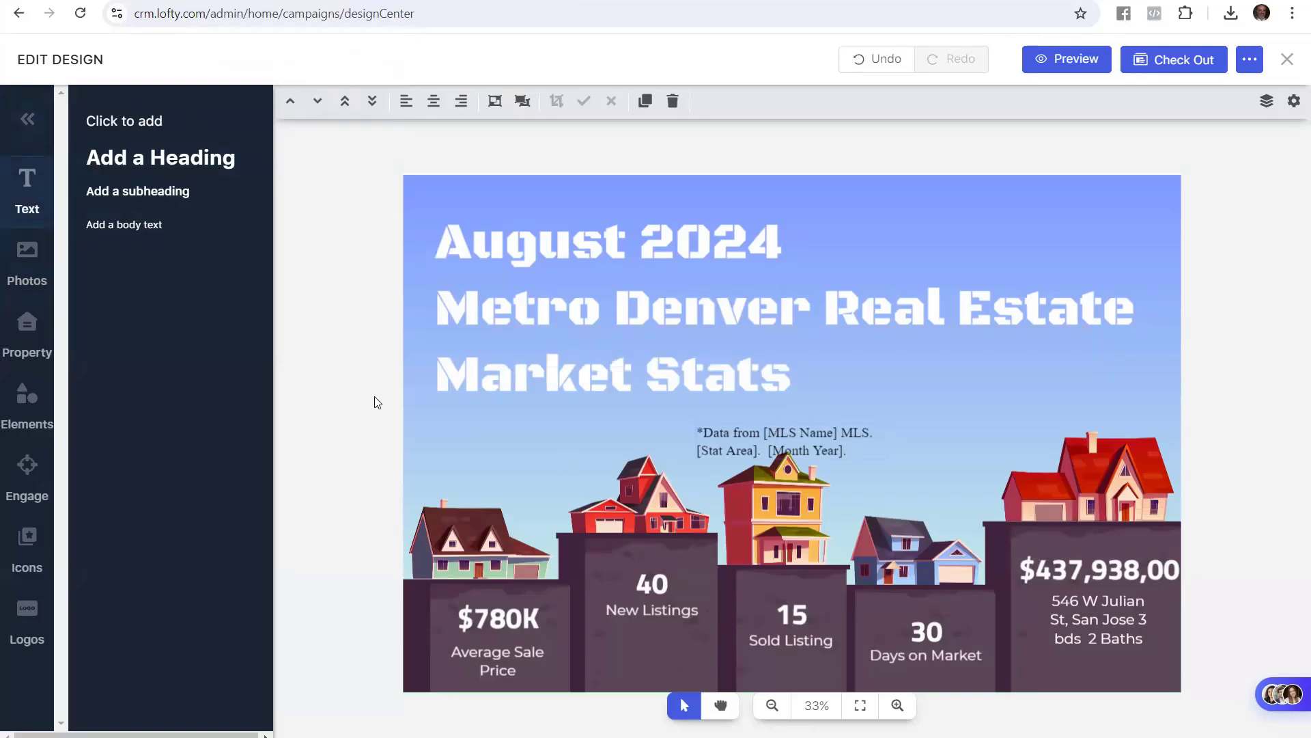
# Move the note beneath the headline and widen it to fit on one line
pyautogui.click(743, 440)
pyautogui.moveTo(743, 439); pyautogui.dragTo(482, 424)
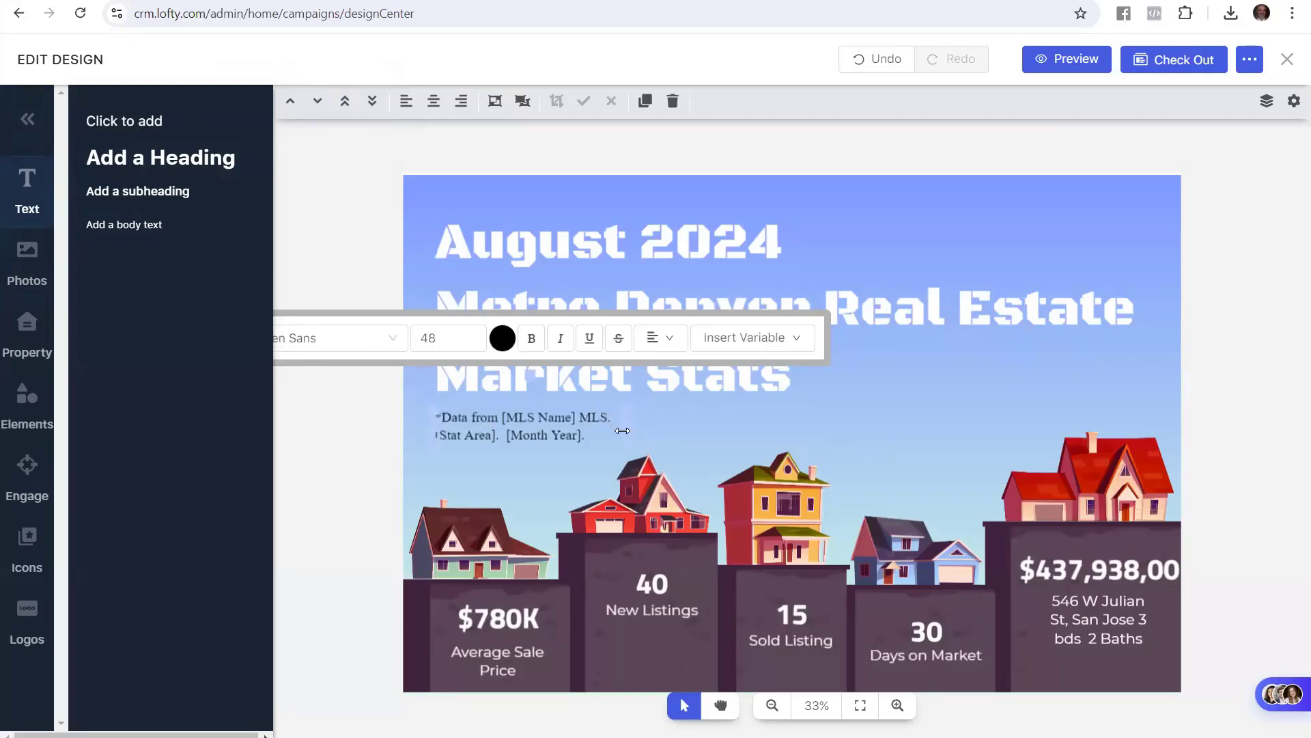
pyautogui.moveTo(625, 428); pyautogui.dragTo(910, 429)
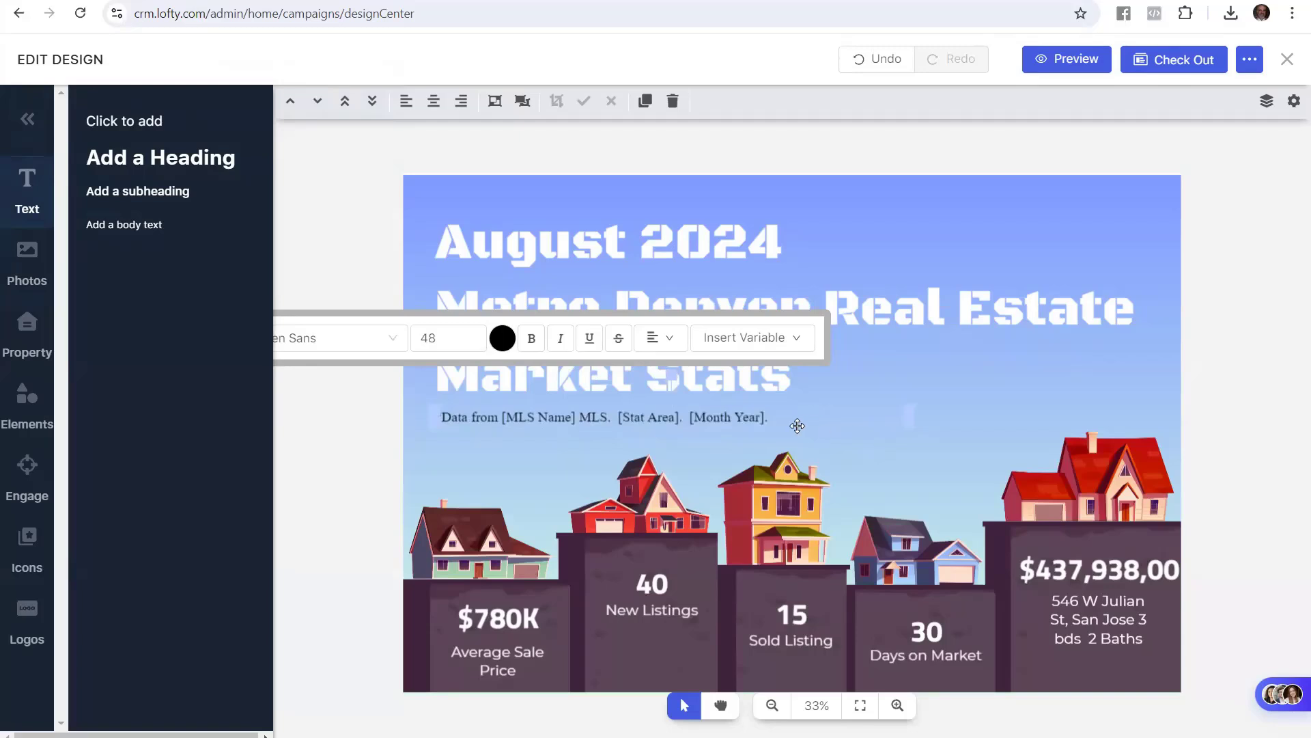
pyautogui.moveTo(778, 419); pyautogui.dragTo(388, 437)
pyautogui.click(100, 0)
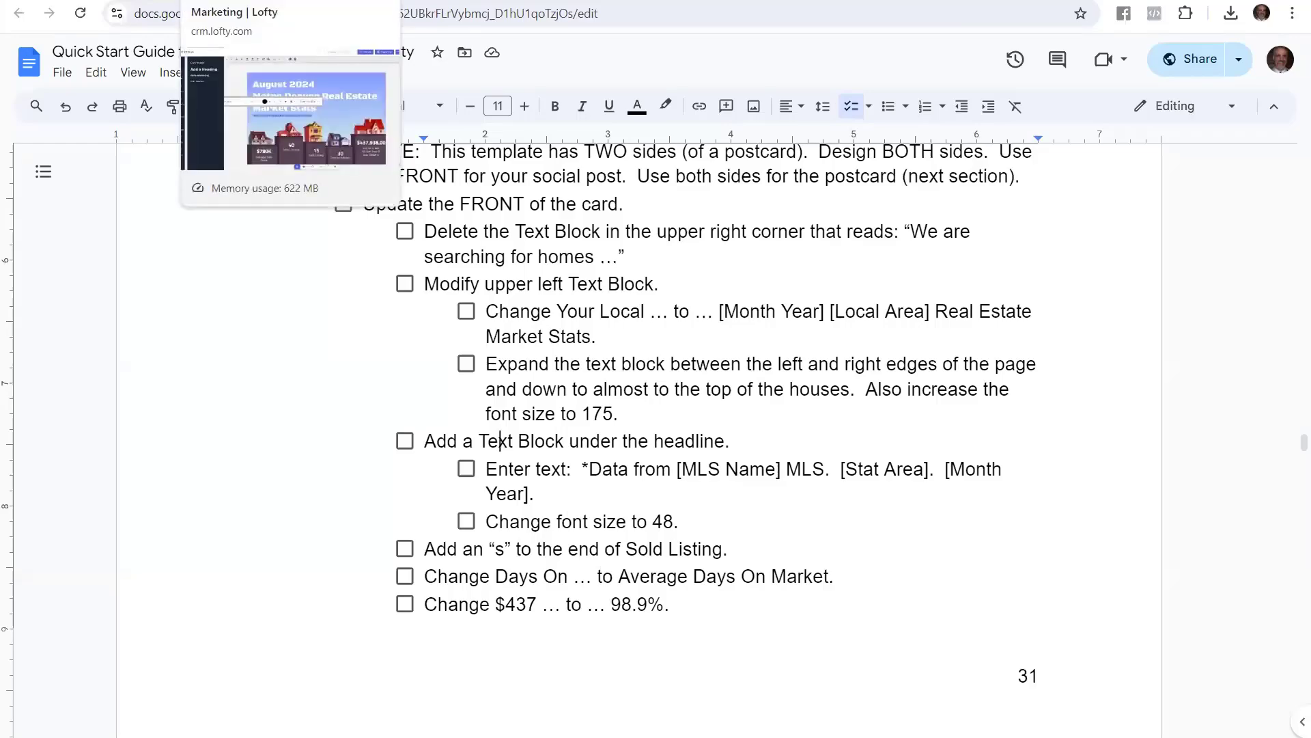
pyautogui.click(232, 2)
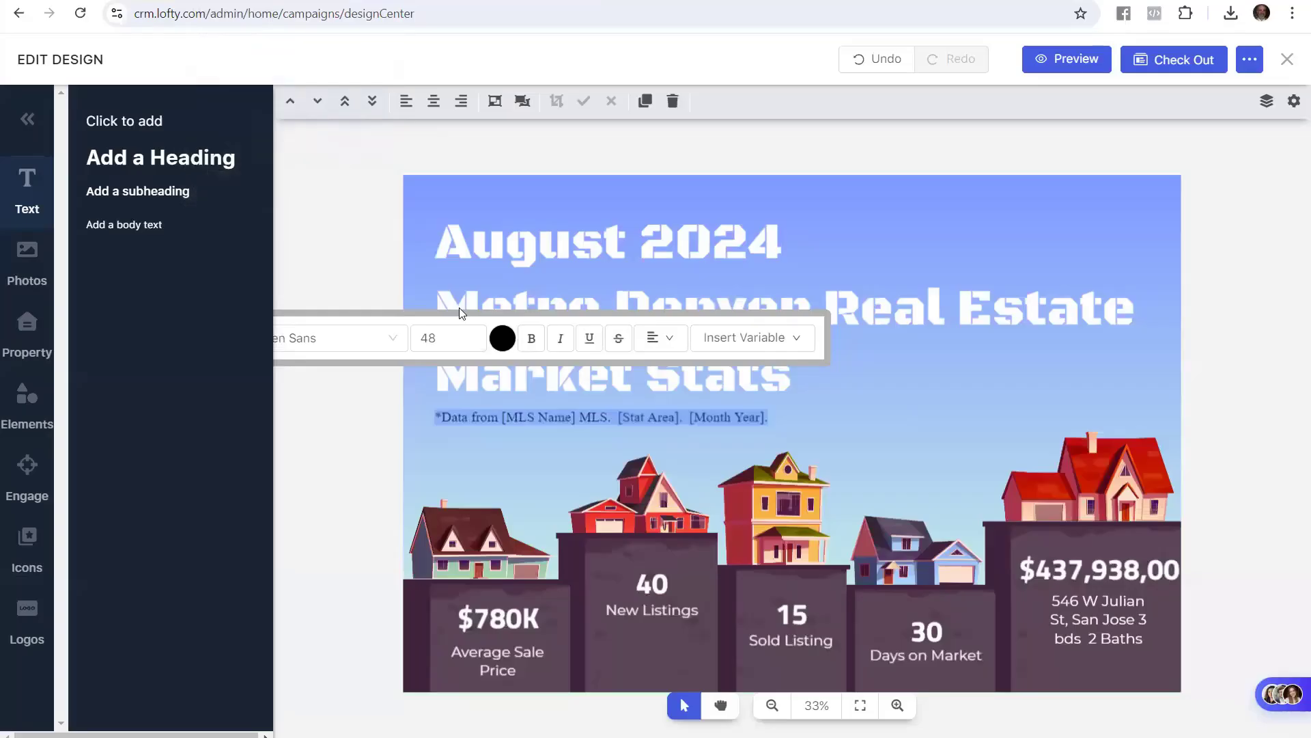
# Replace the [MLS Name] placeholder in the note with REColorado
pyautogui.click(538, 420)
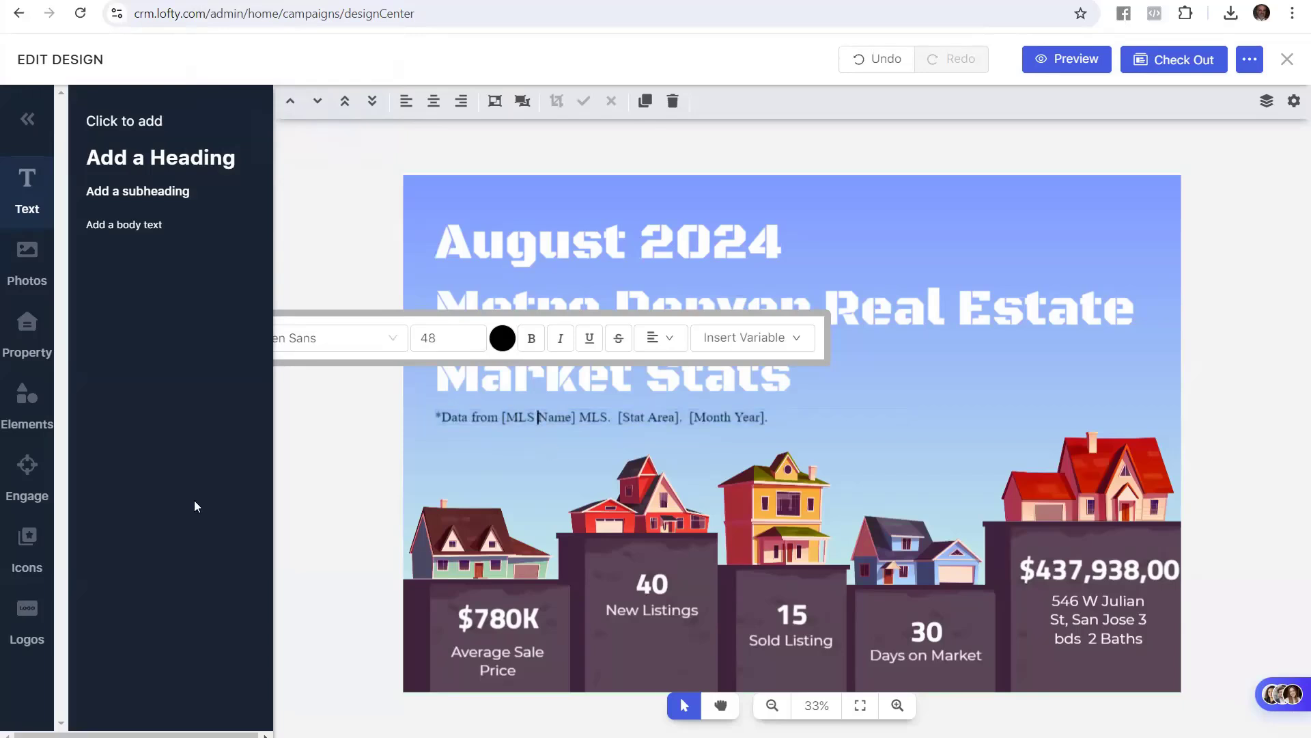
pyautogui.press('Left')
pyautogui.press('Left')
pyautogui.press('Left')
pyautogui.press('Left')
pyautogui.press('Left')
pyautogui.write('RE')
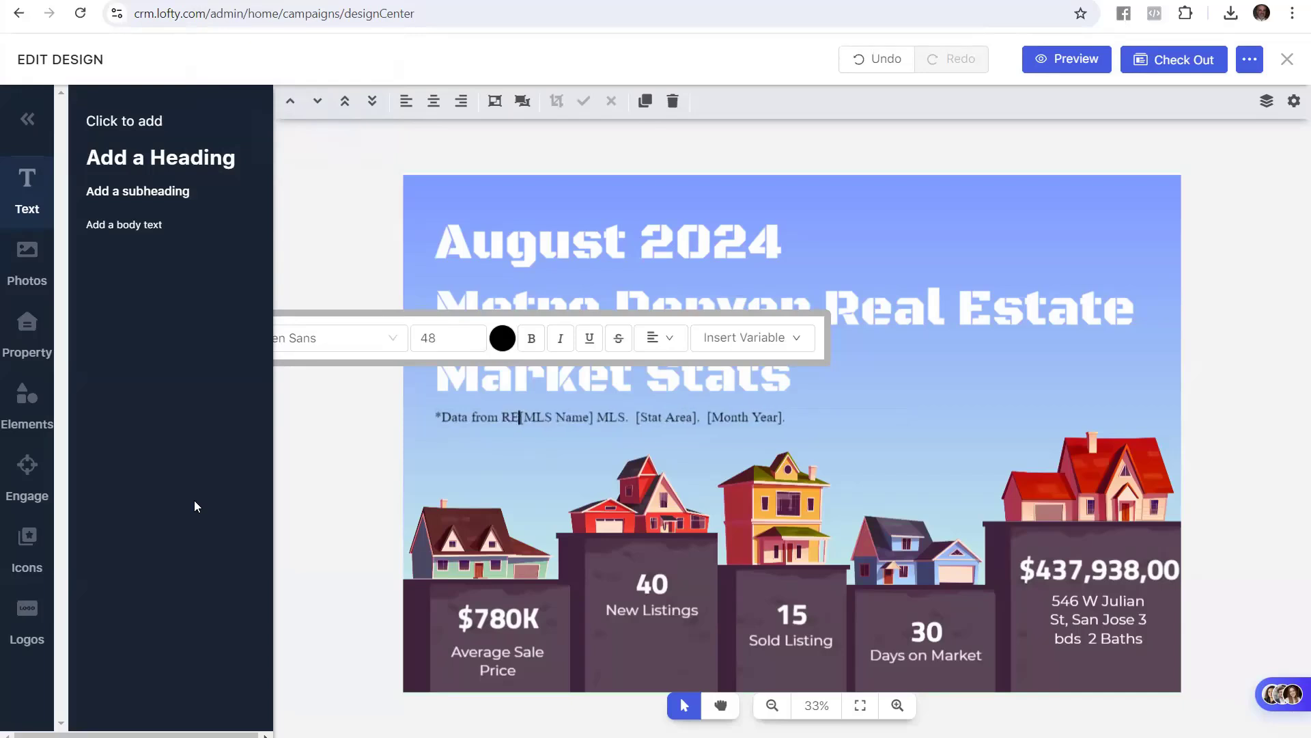
pyautogui.write('Colorado')
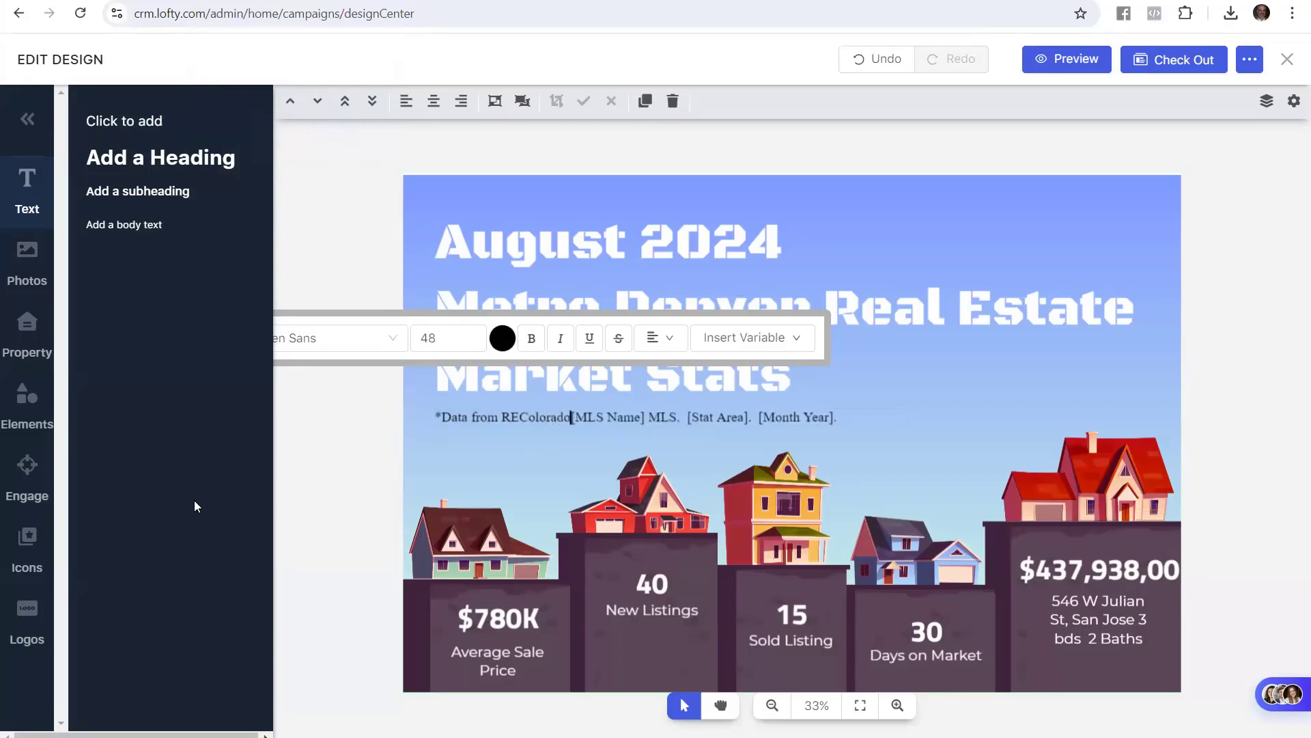
pyautogui.press('Delete')
pyautogui.press('Delete')
pyautogui.press('Delete')
pyautogui.press('Delete')
pyautogui.press('Delete')
pyautogui.press('Delete')
pyautogui.press('Delete')
pyautogui.press('Delete')
pyautogui.press('Delete')
pyautogui.press('Delete')
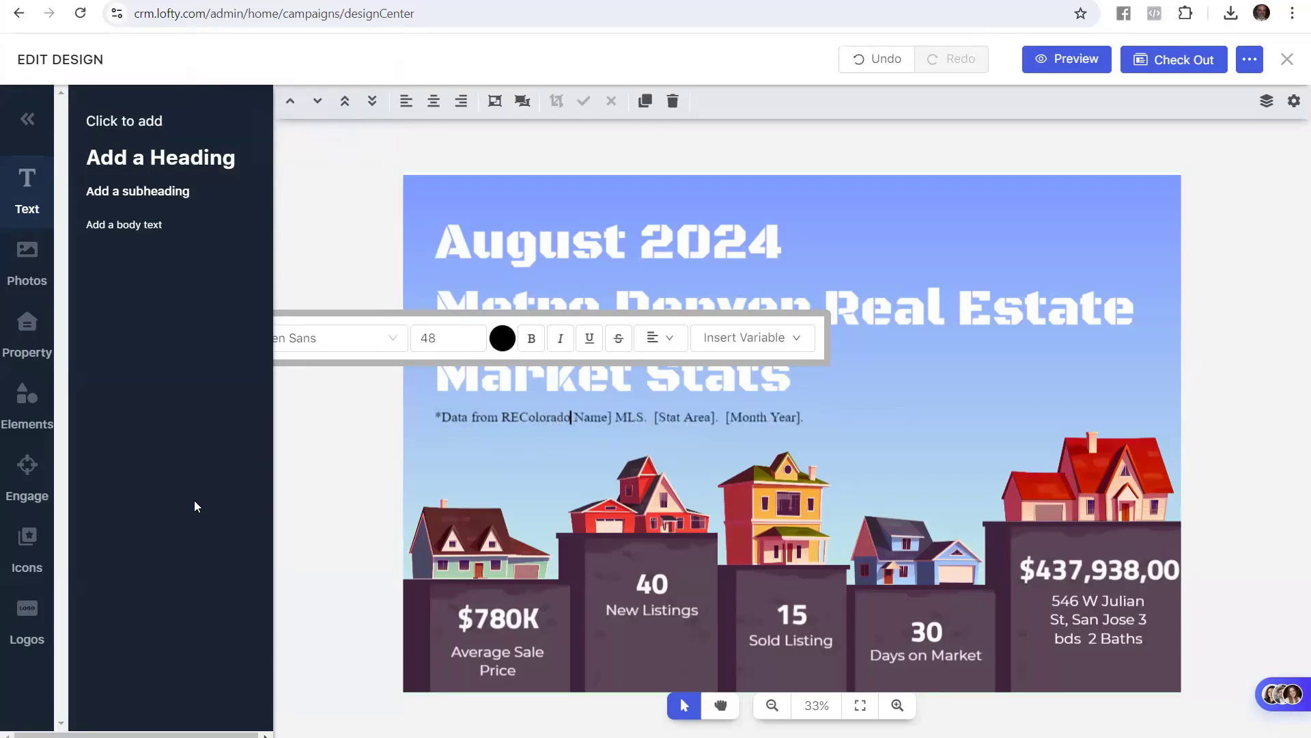
# Replace [Stat Area] and [Month Year] with 'Metro Denver.' and 'July 1-31, 2024'
pyautogui.press('Right')
pyautogui.press('Right')
pyautogui.press('Right')
pyautogui.press('Right')
pyautogui.press('Right')
pyautogui.press('Right')
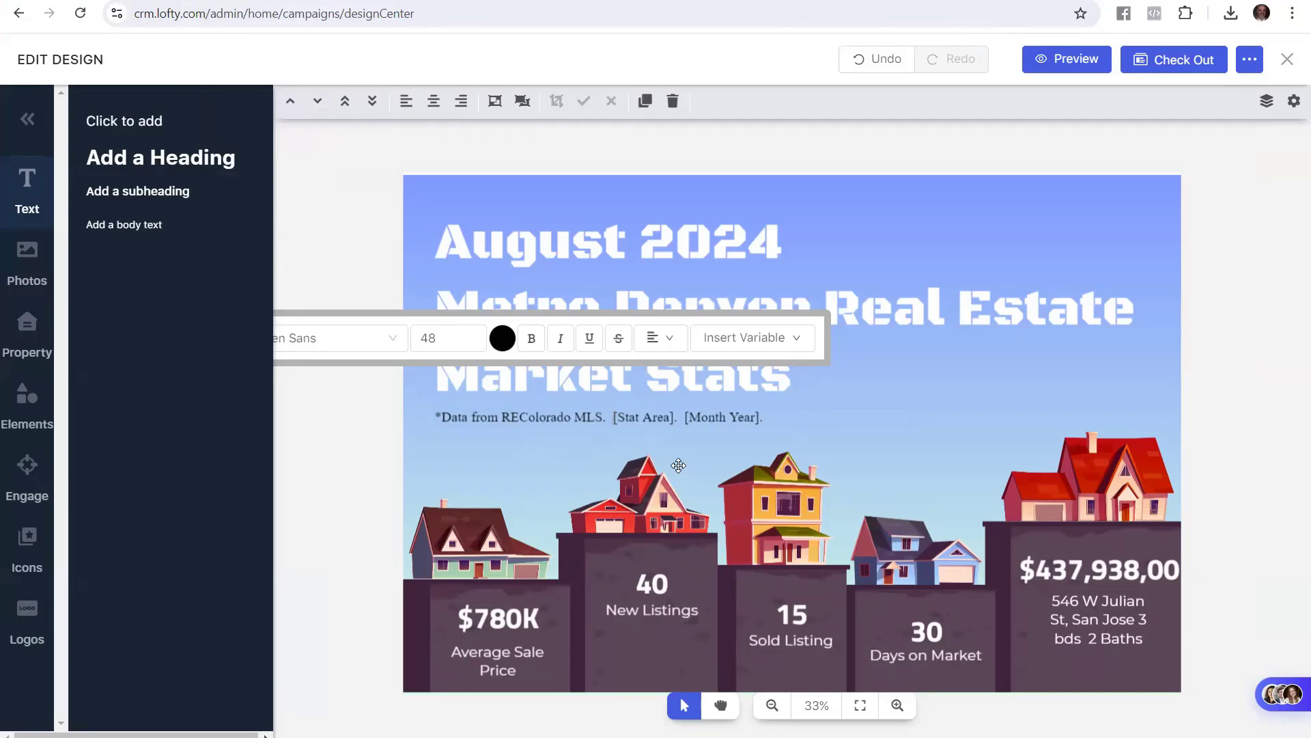
pyautogui.write('Metro Denver')
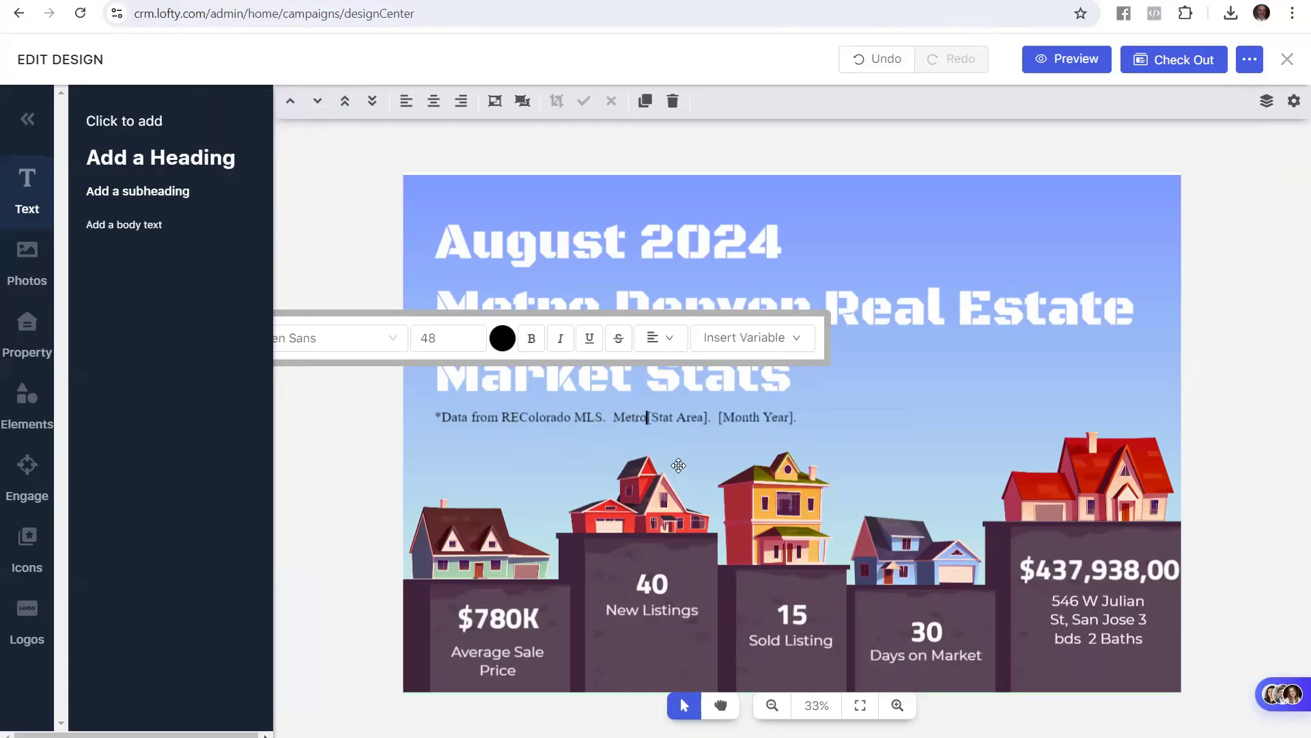
pyautogui.write('.')
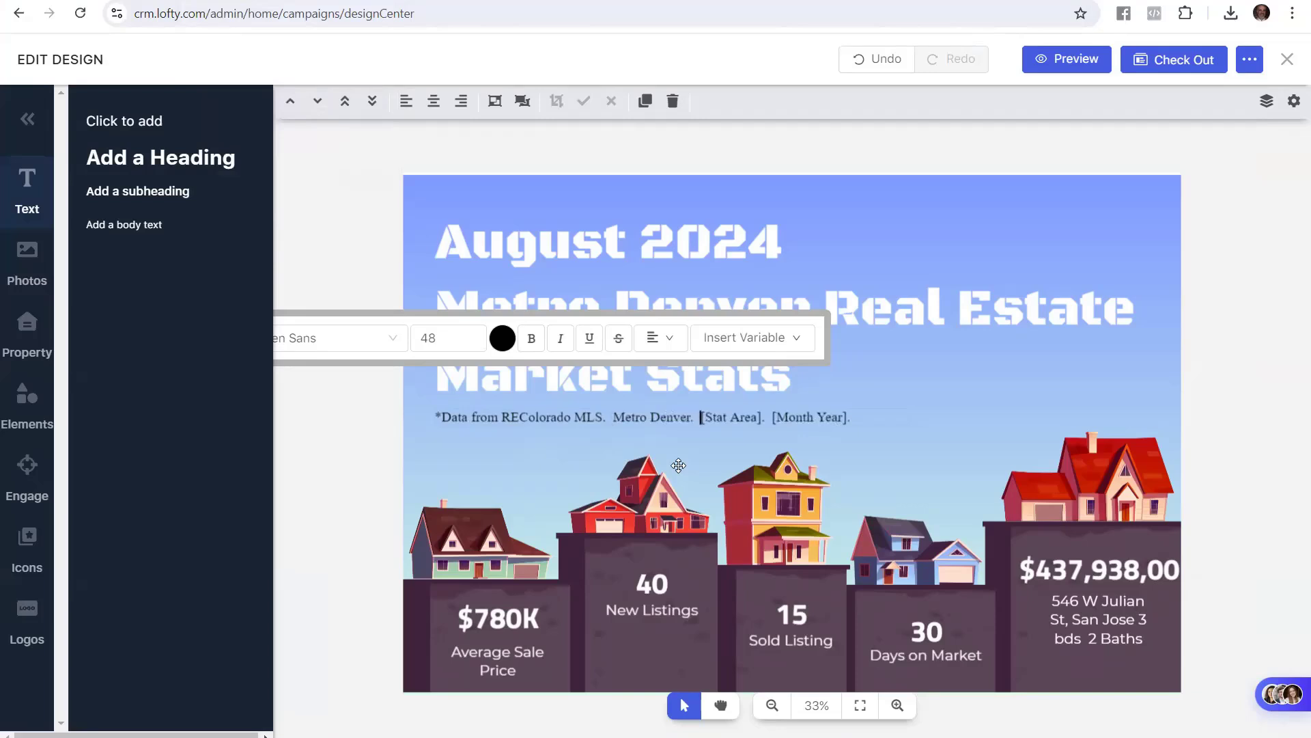
pyautogui.write('J')
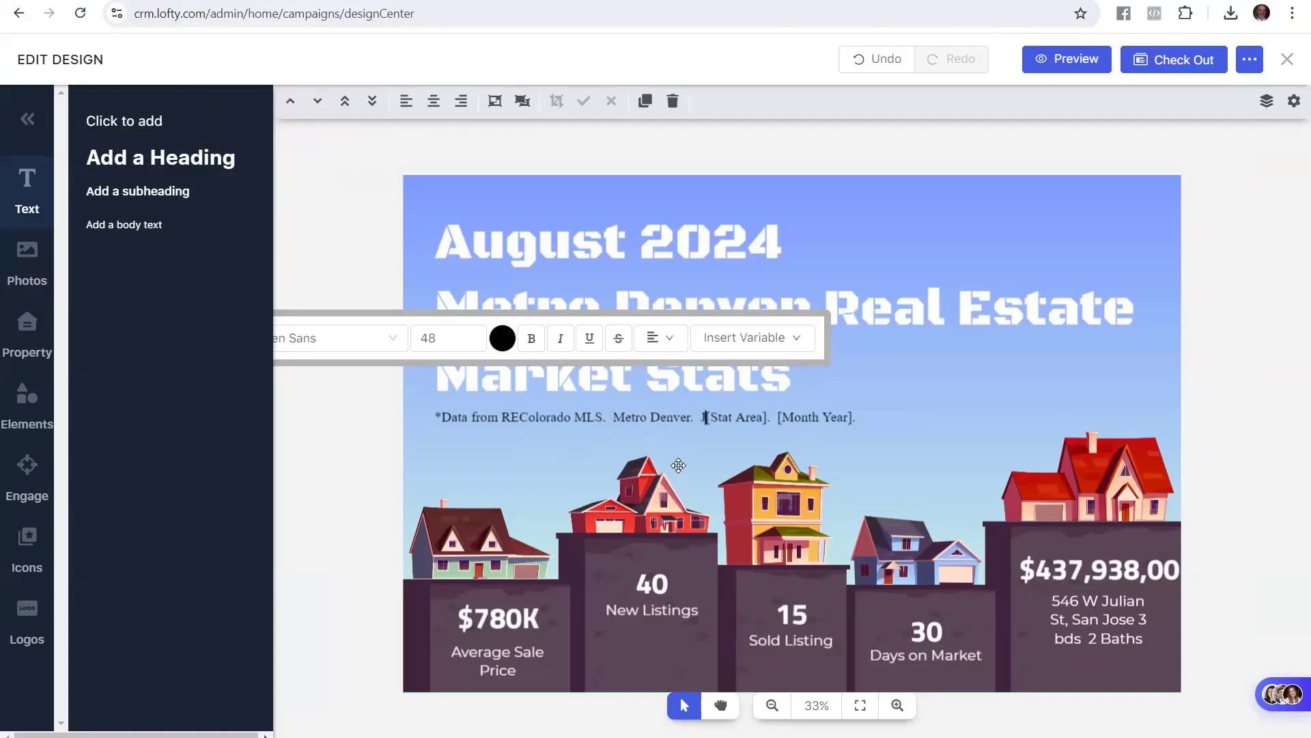
pyautogui.write('uly 1-')
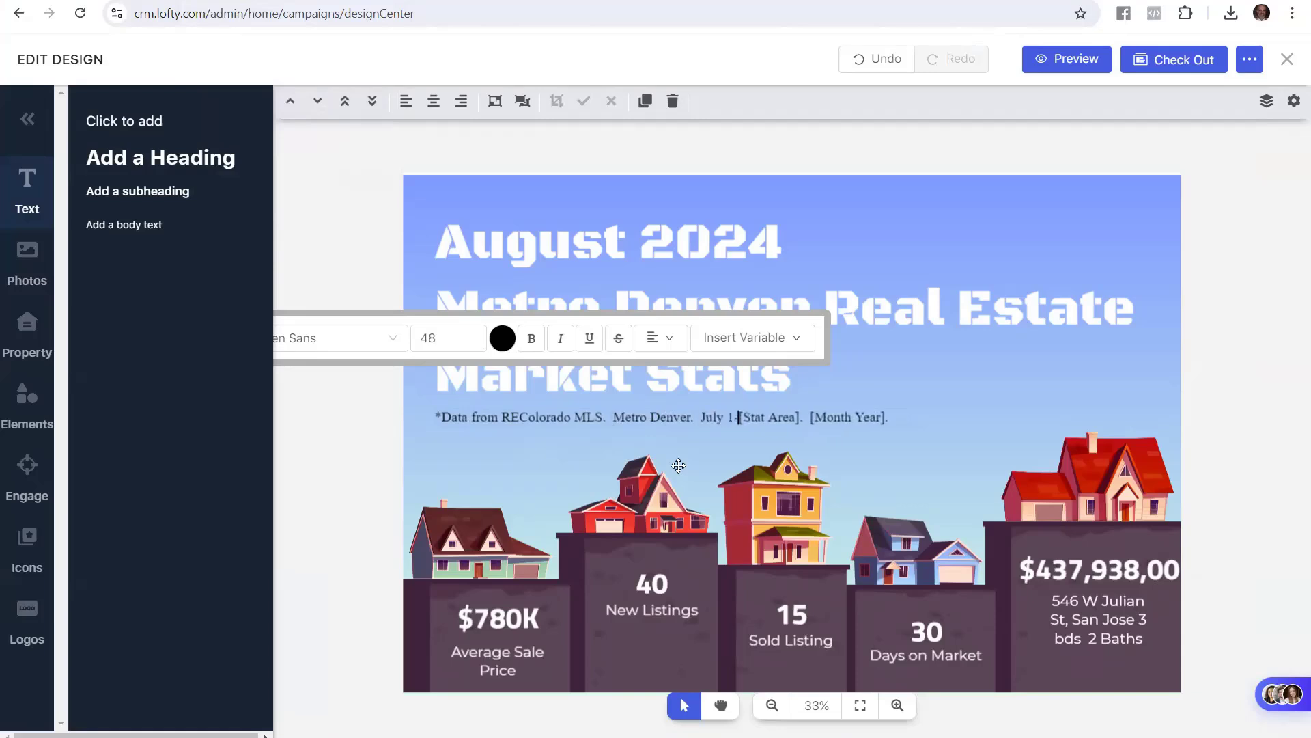
pyautogui.write('31, ')
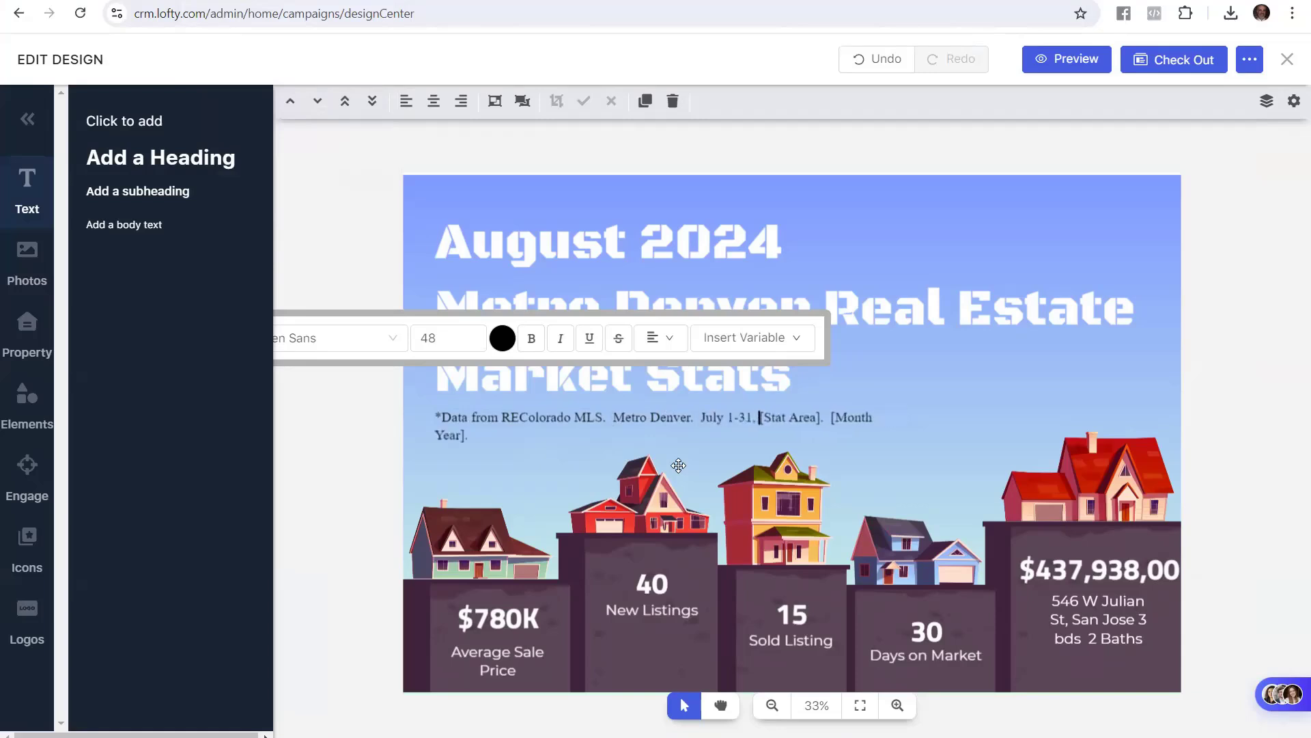
pyautogui.write('2024')
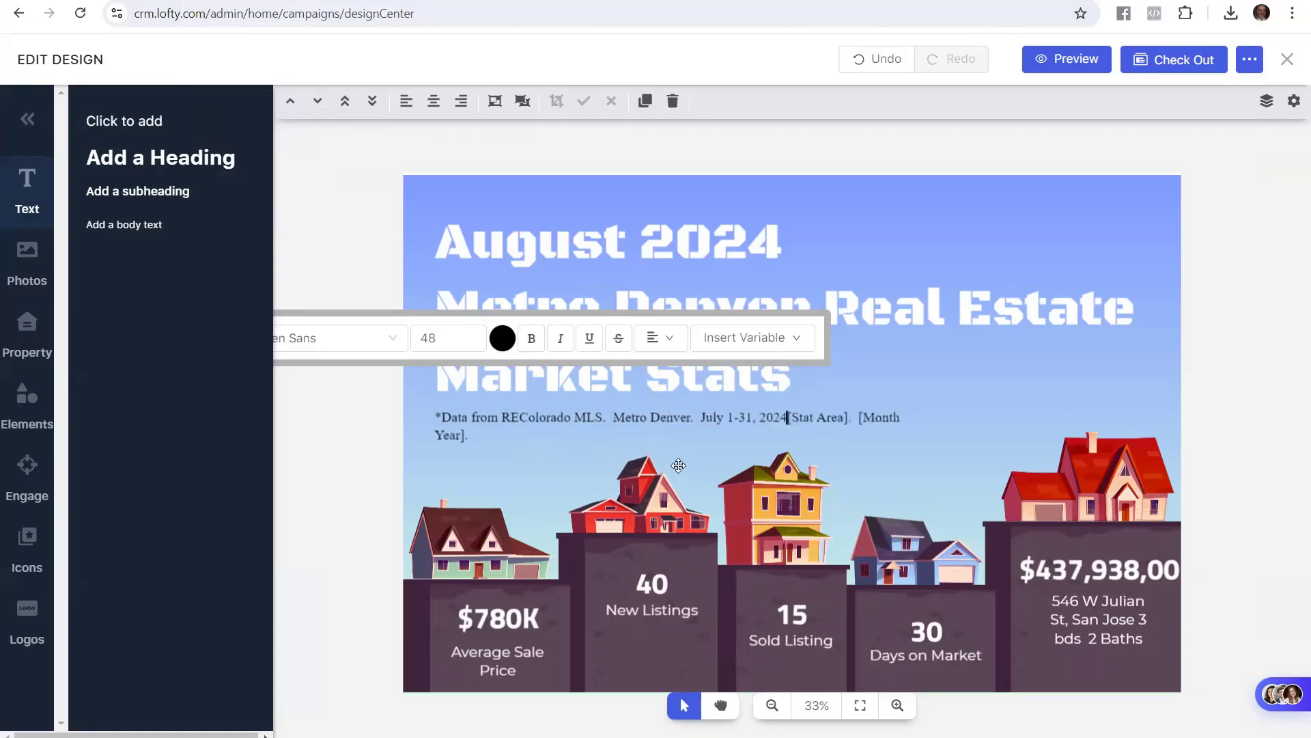
pyautogui.press('Delete')
pyautogui.press('Delete')
pyautogui.press('Delete')
pyautogui.press('Delete')
pyautogui.press('Delete')
pyautogui.press('Delete')
pyautogui.press('Delete')
pyautogui.press('Delete')
pyautogui.press('Delete')
pyautogui.press('Delete')
pyautogui.press('Delete')
pyautogui.press('Delete')
pyautogui.press('Delete')
pyautogui.press('Delete')
pyautogui.press('Delete')
pyautogui.press('Delete')
pyautogui.press('Delete')
pyautogui.press('Delete')
pyautogui.press('Delete')
pyautogui.press('Delete')
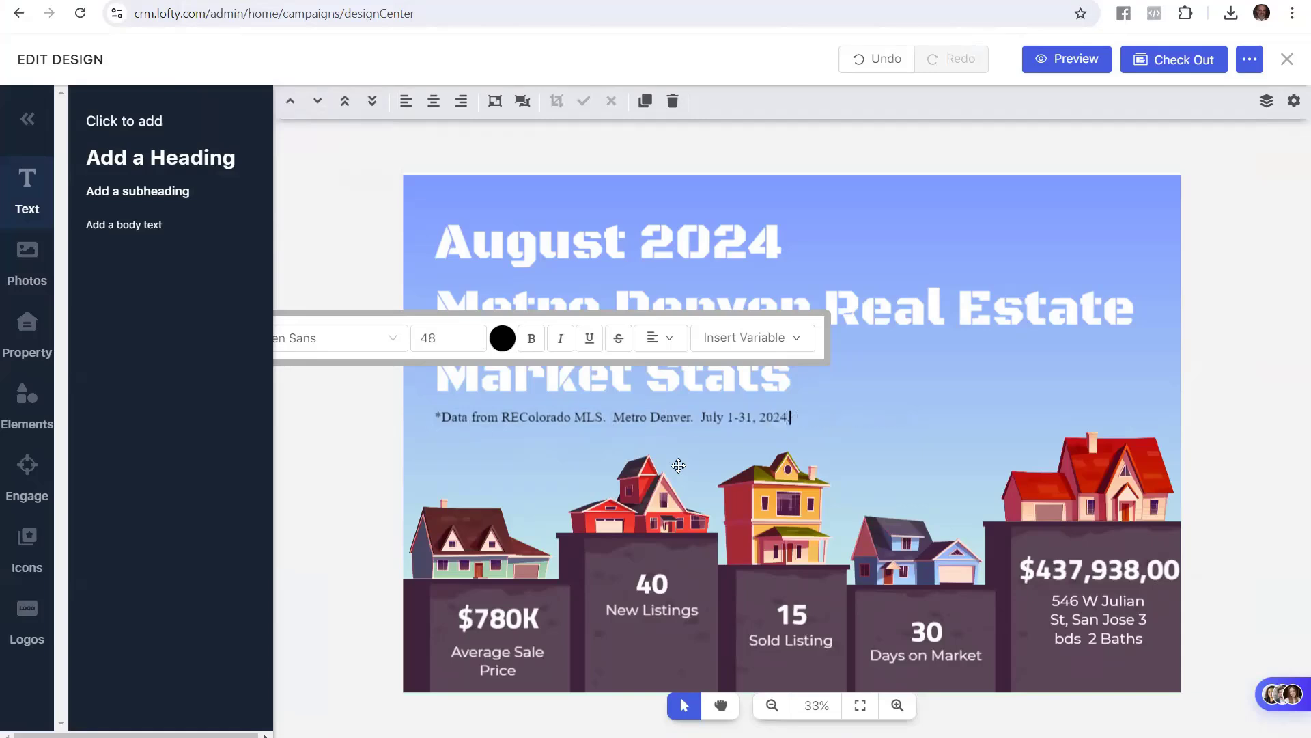
pyautogui.click(350, 437)
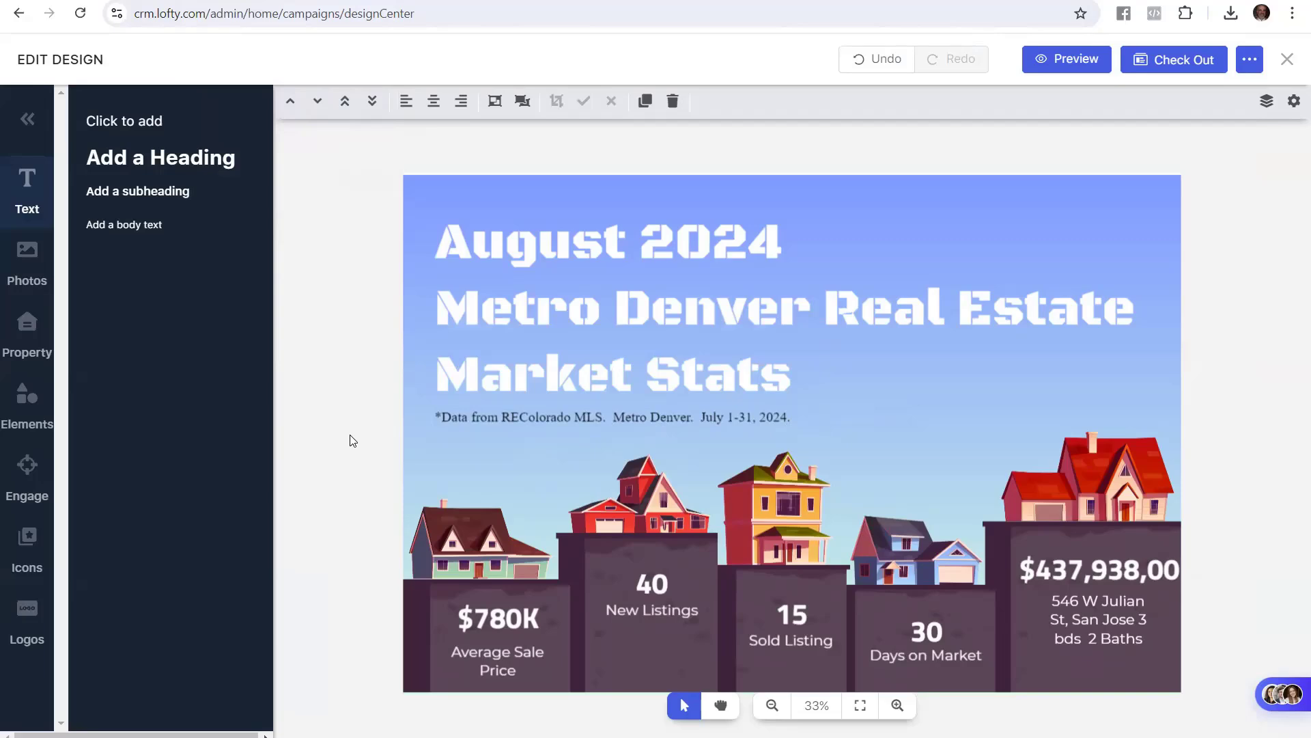
pyautogui.click(153, 0)
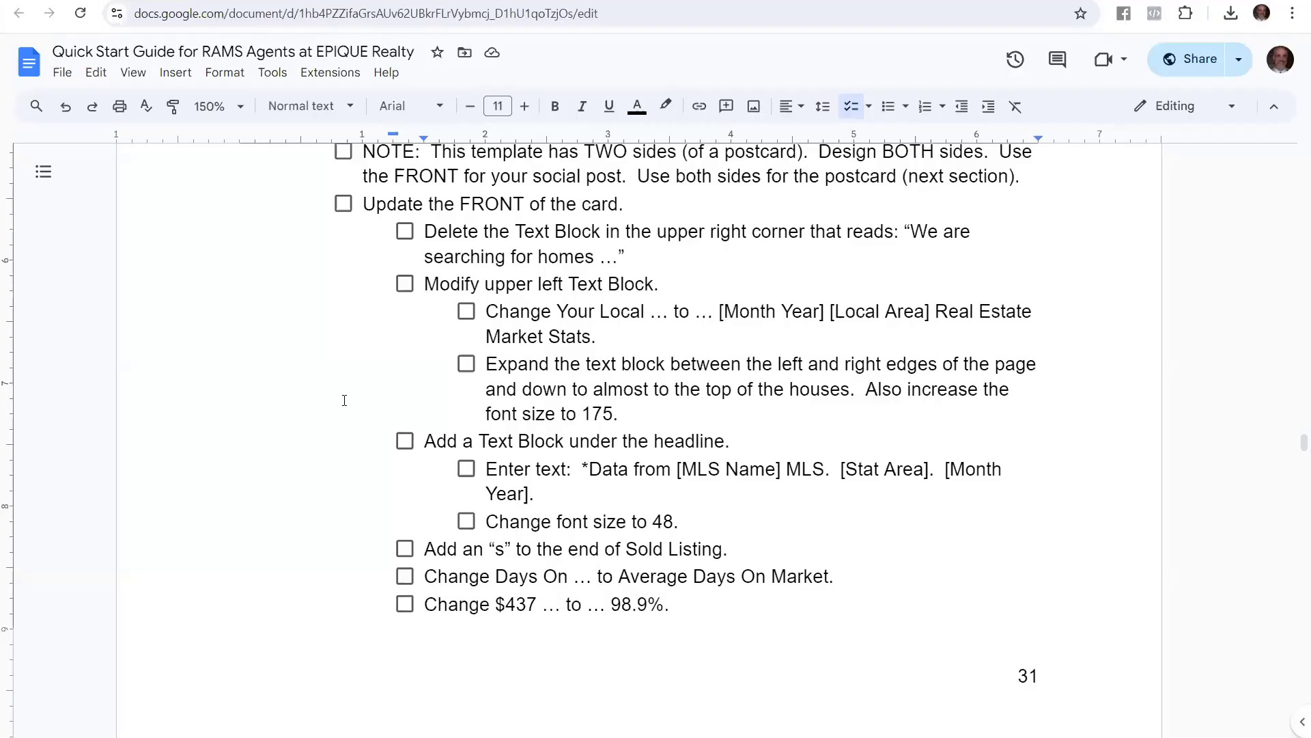
# Change the 'Sold Listing' label to 'Sold Listings'
pyautogui.scroll(-4, 344, 400)
pyautogui.click(448, 292)
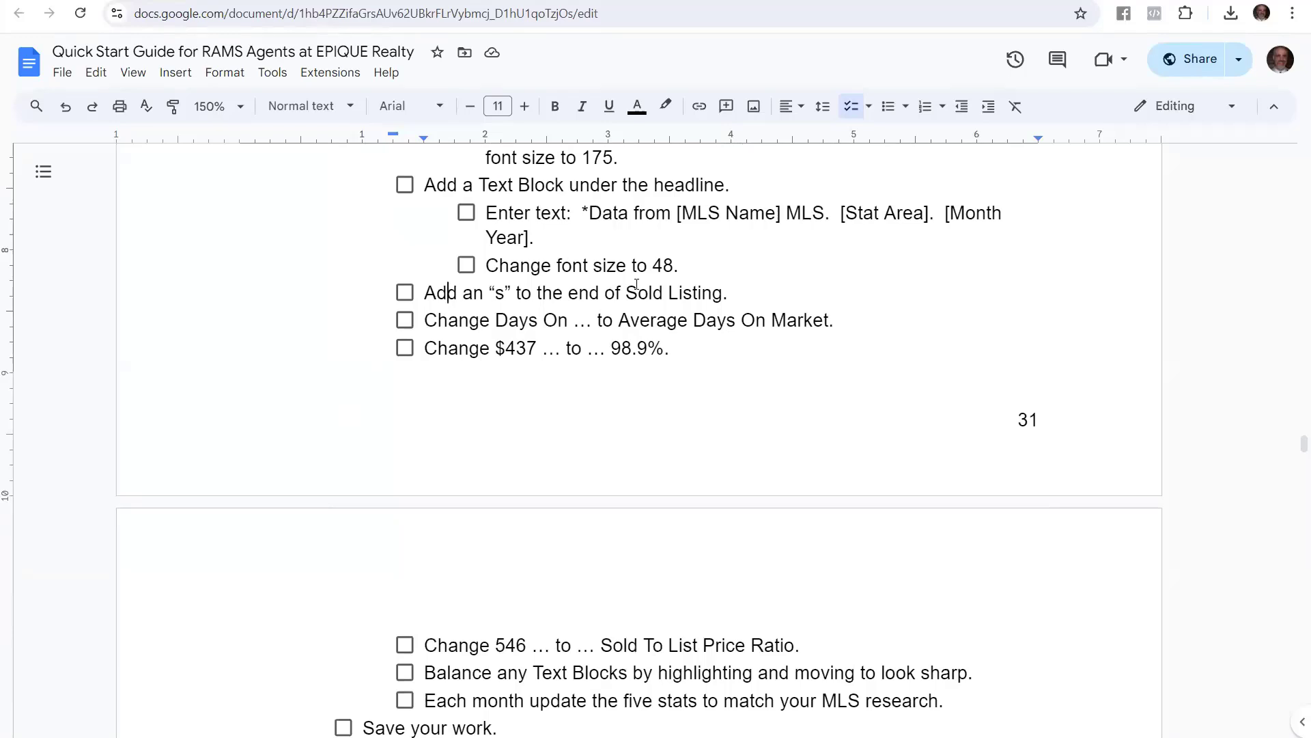
pyautogui.moveTo(730, 290); pyautogui.dragTo(420, 294)
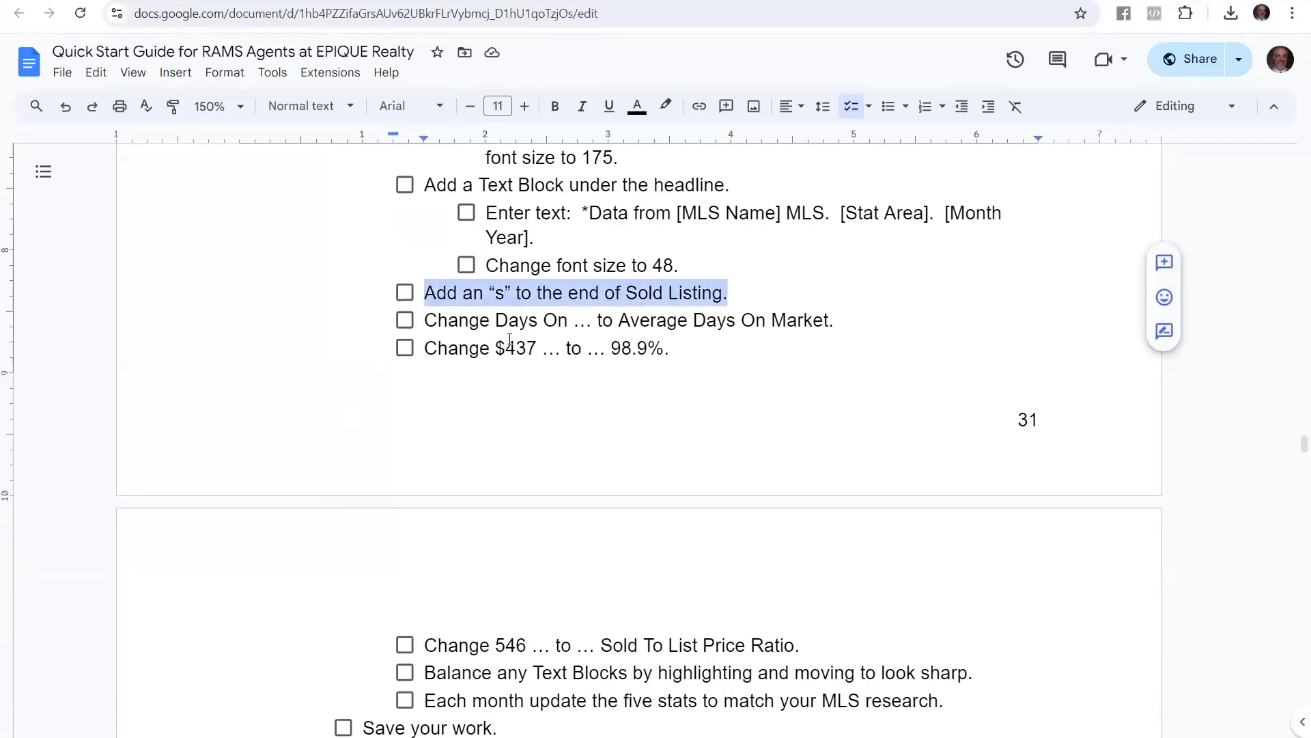
pyautogui.click(379, 0)
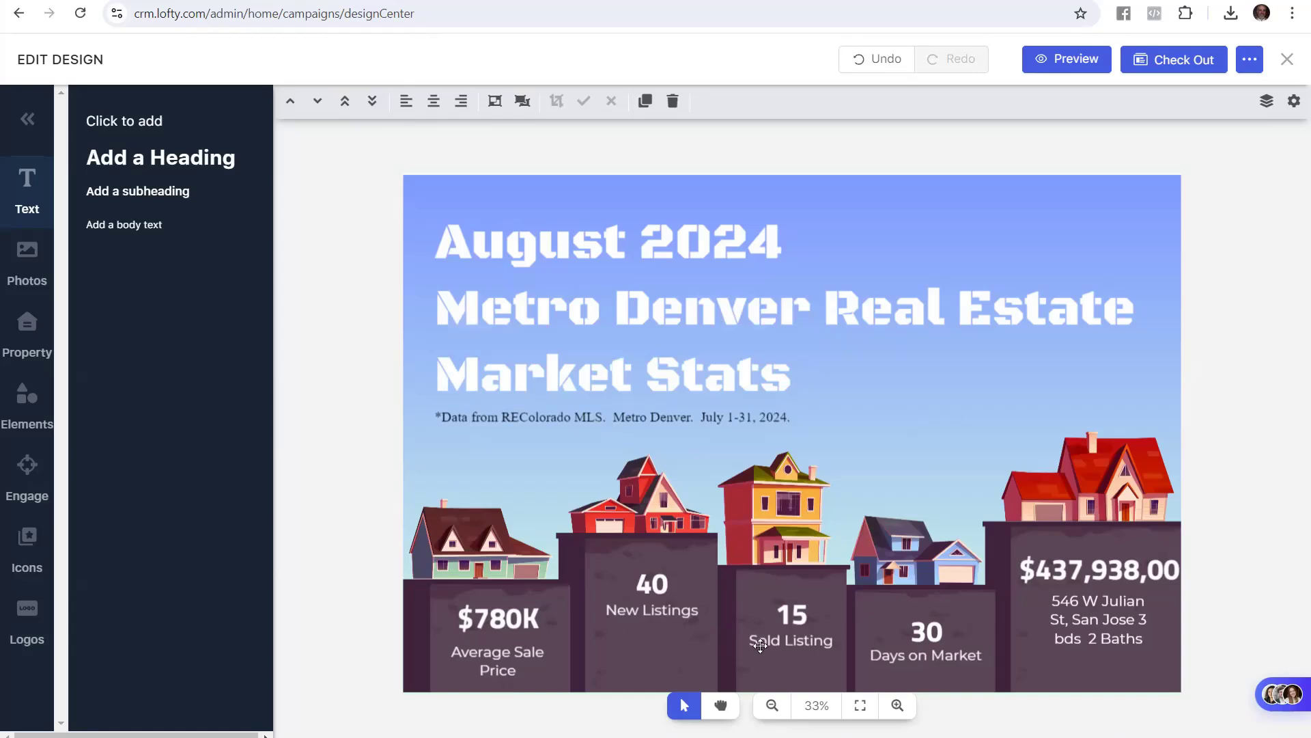
pyautogui.doubleClick(809, 638)
pyautogui.click(828, 641)
pyautogui.click(827, 641)
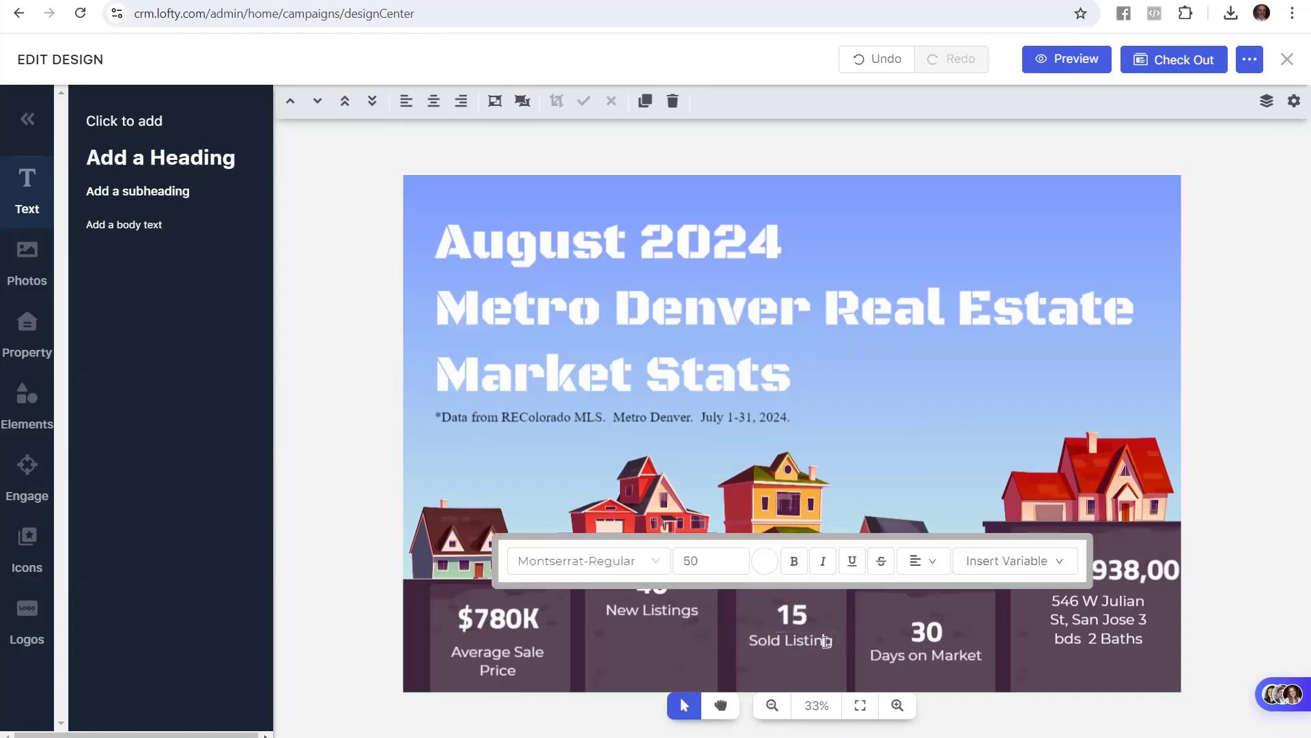
pyautogui.press('Right')
pyautogui.write('s')
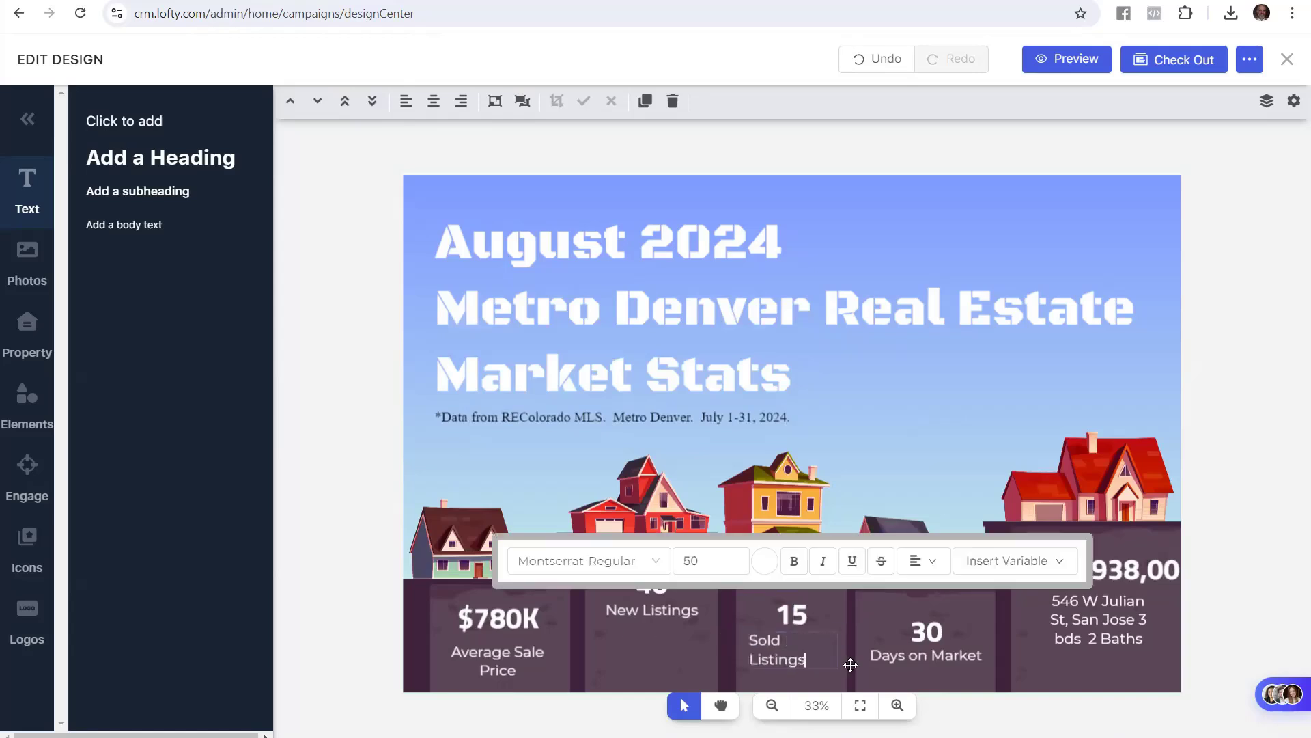
# Add 'Average' before the Days on Market label
pyautogui.hotkey('alt', 'Tab')
pyautogui.click(481, 320)
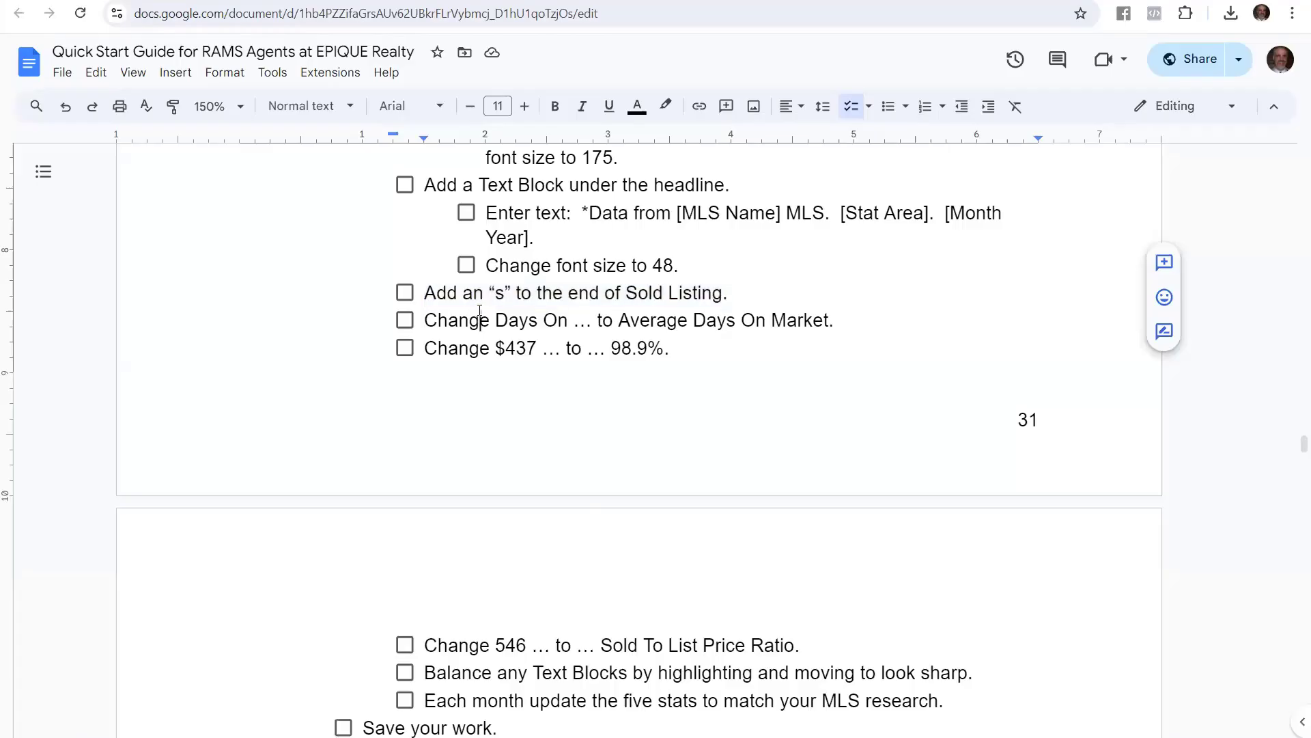
pyautogui.moveTo(424, 311); pyautogui.dragTo(836, 313)
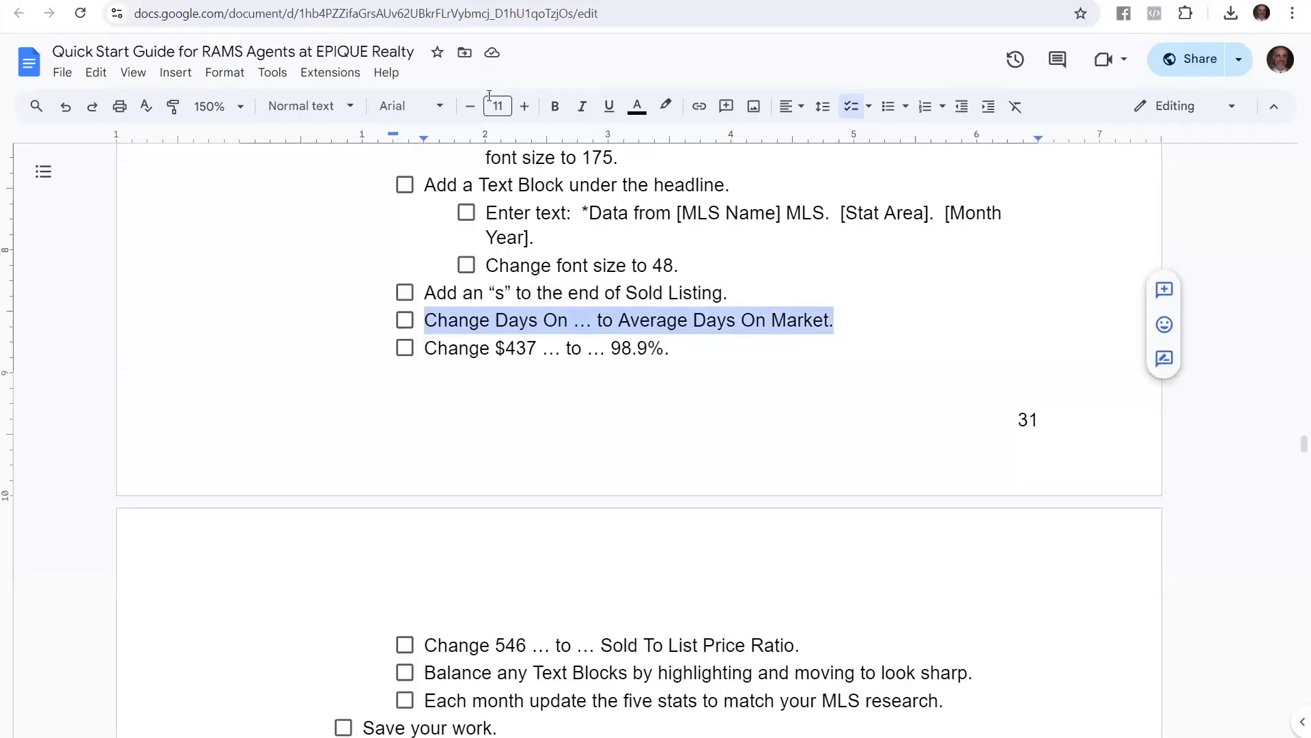
pyautogui.click(409, 1)
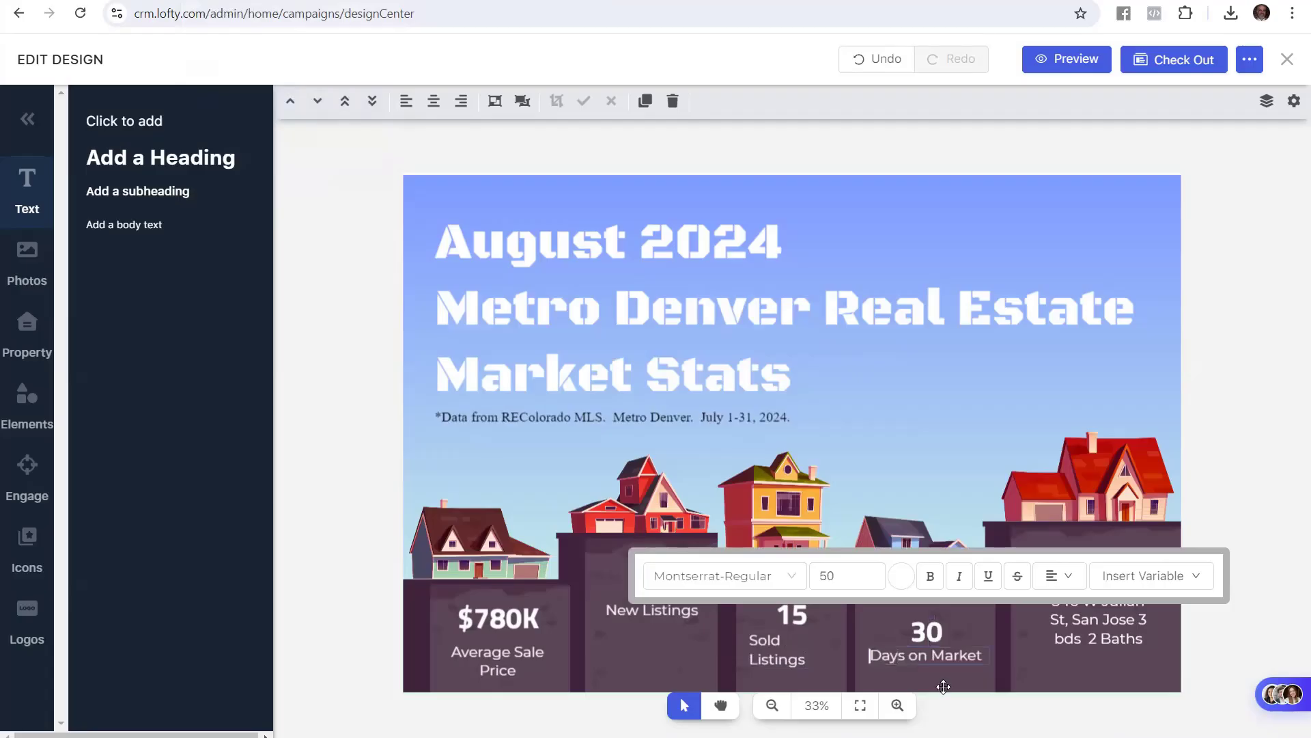
pyautogui.write('Average')
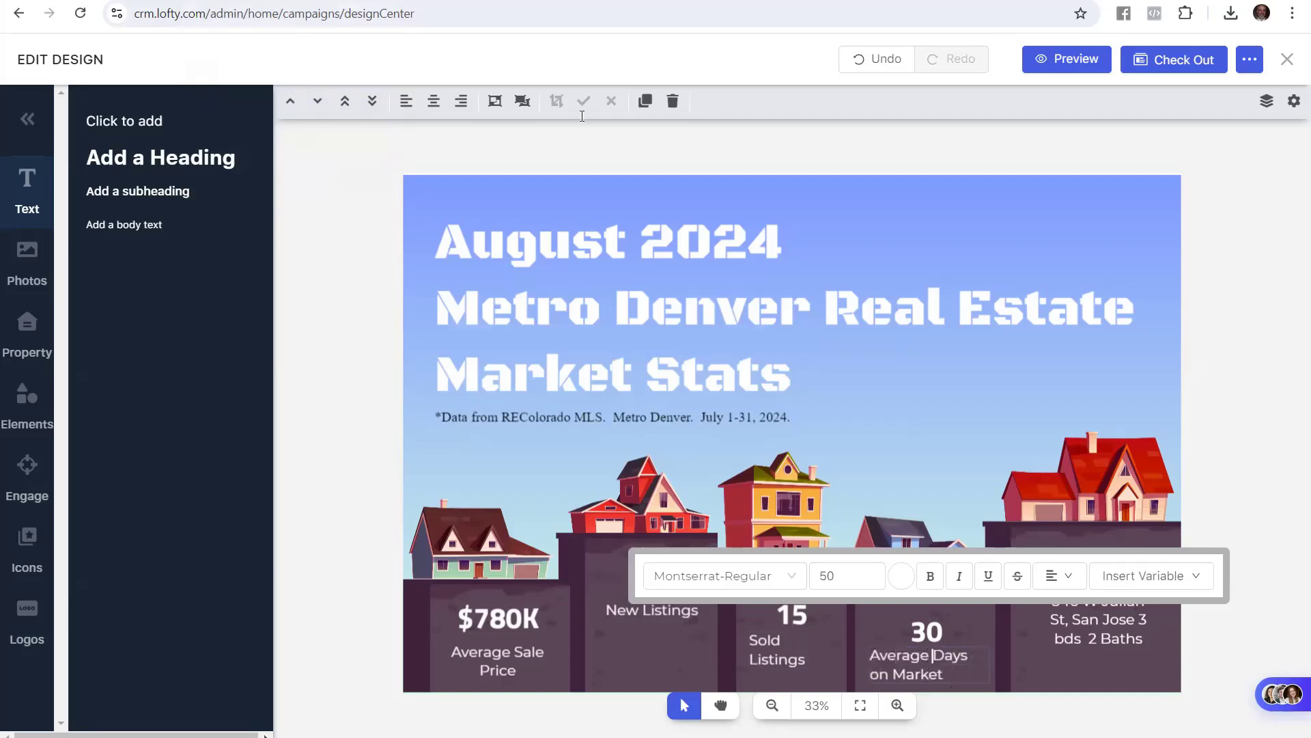
# Review the guide's next step: swap the $437 figure for 98.9%
pyautogui.hotkey('ctrl', 'Tab')
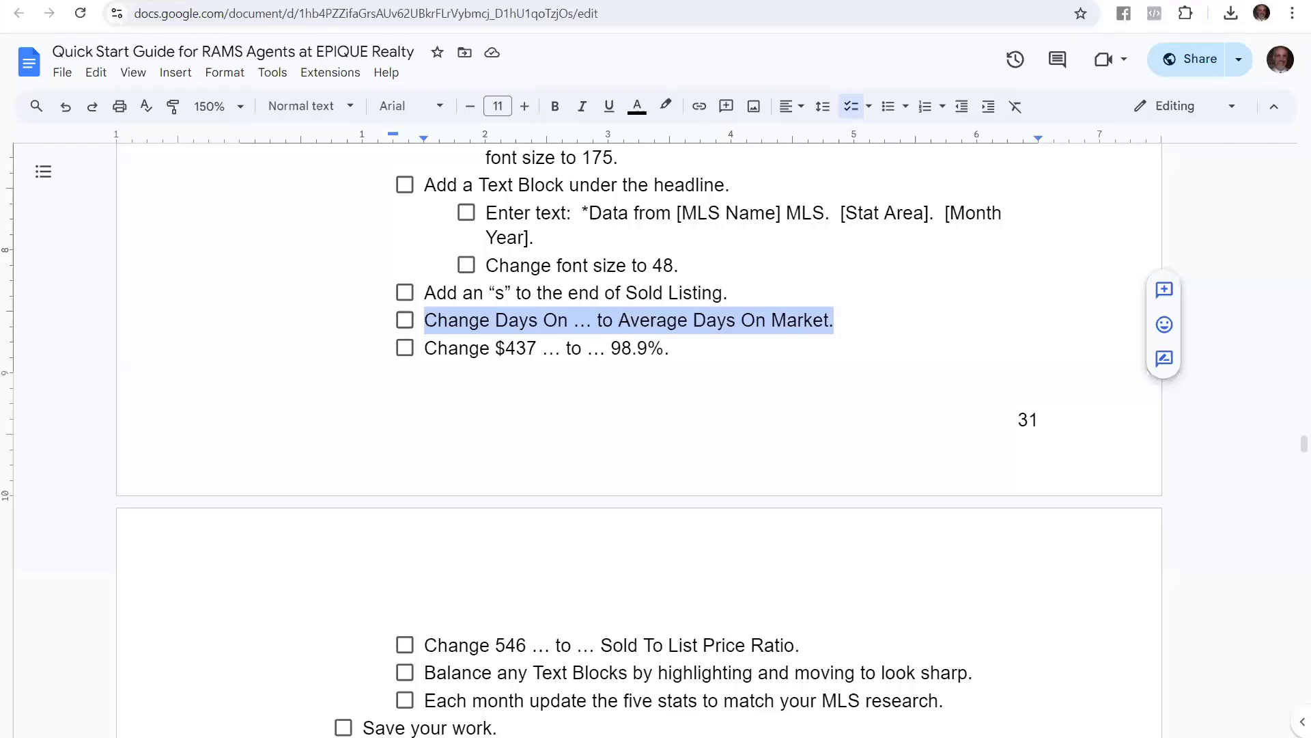
pyautogui.click(479, 350)
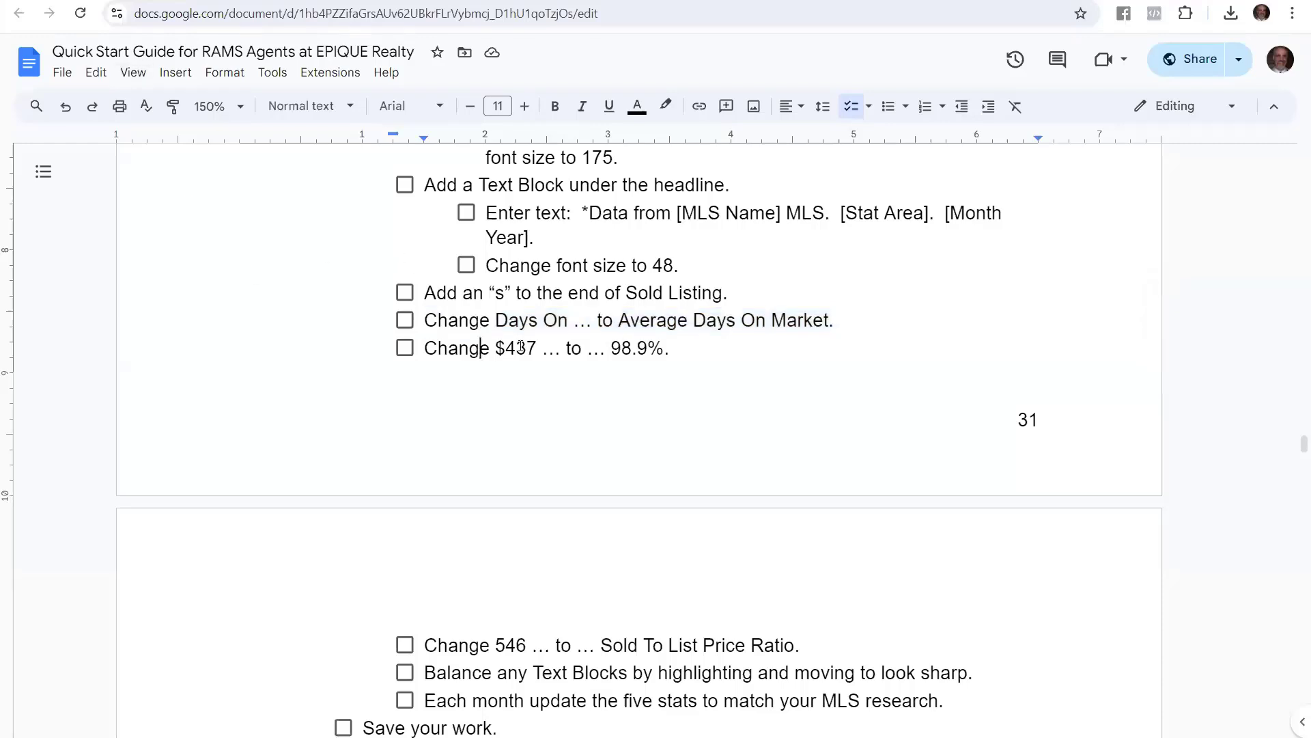
pyautogui.moveTo(505, 350)
pyautogui.mouseDown()
pyautogui.moveTo(561, 350)
pyautogui.moveTo(531, 350)
pyautogui.mouseUp()
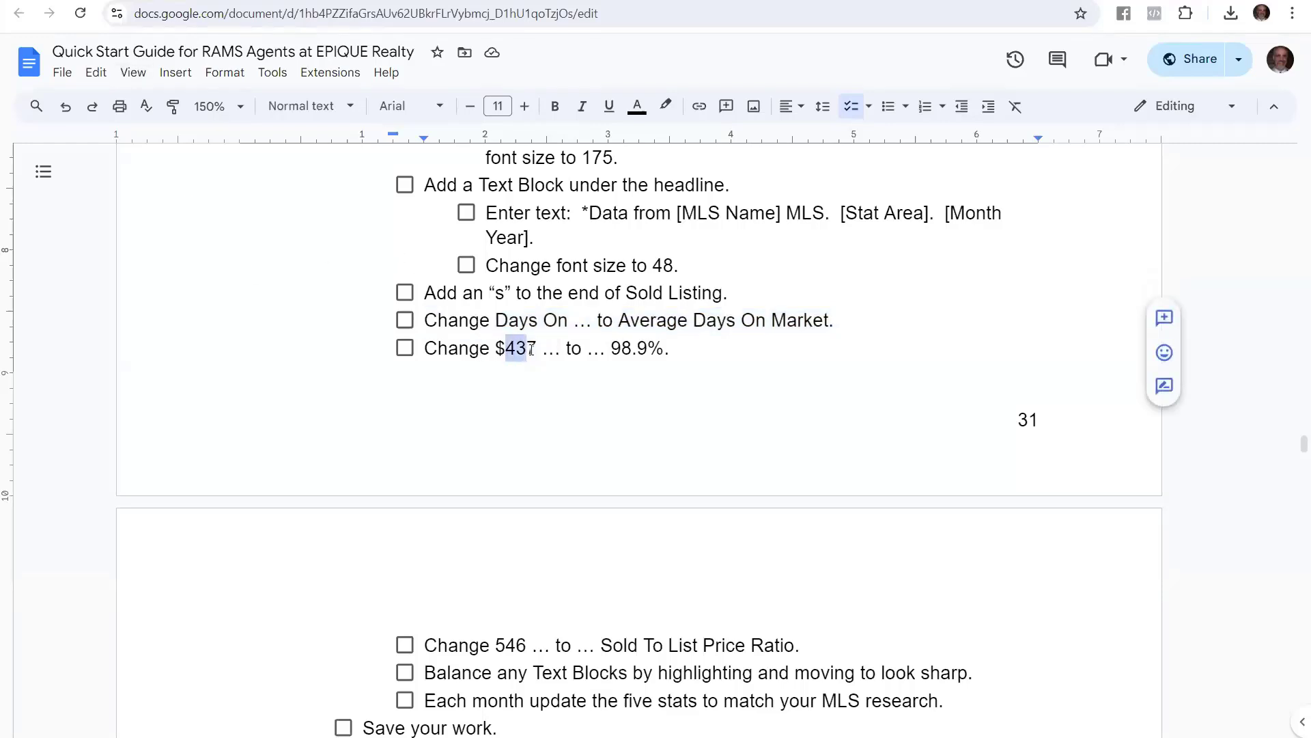
pyautogui.moveTo(611, 349); pyautogui.dragTo(657, 347)
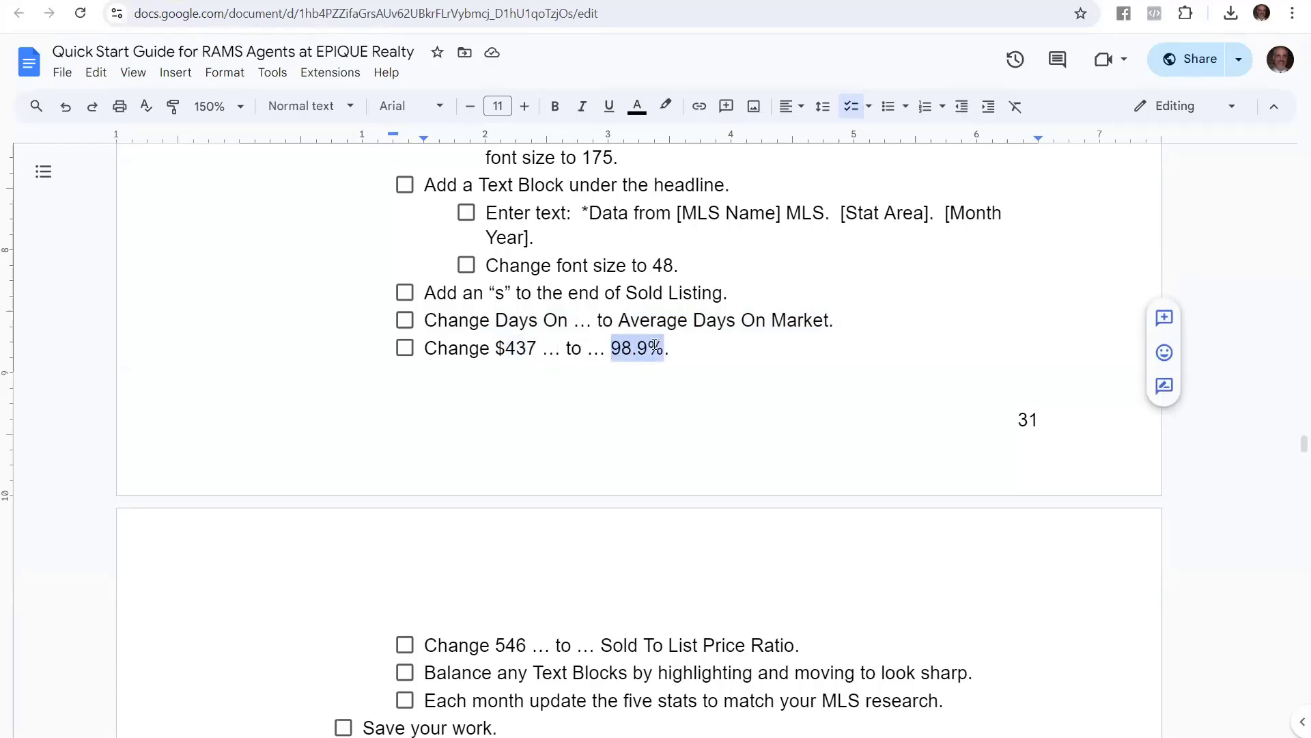
pyautogui.click(250, 0)
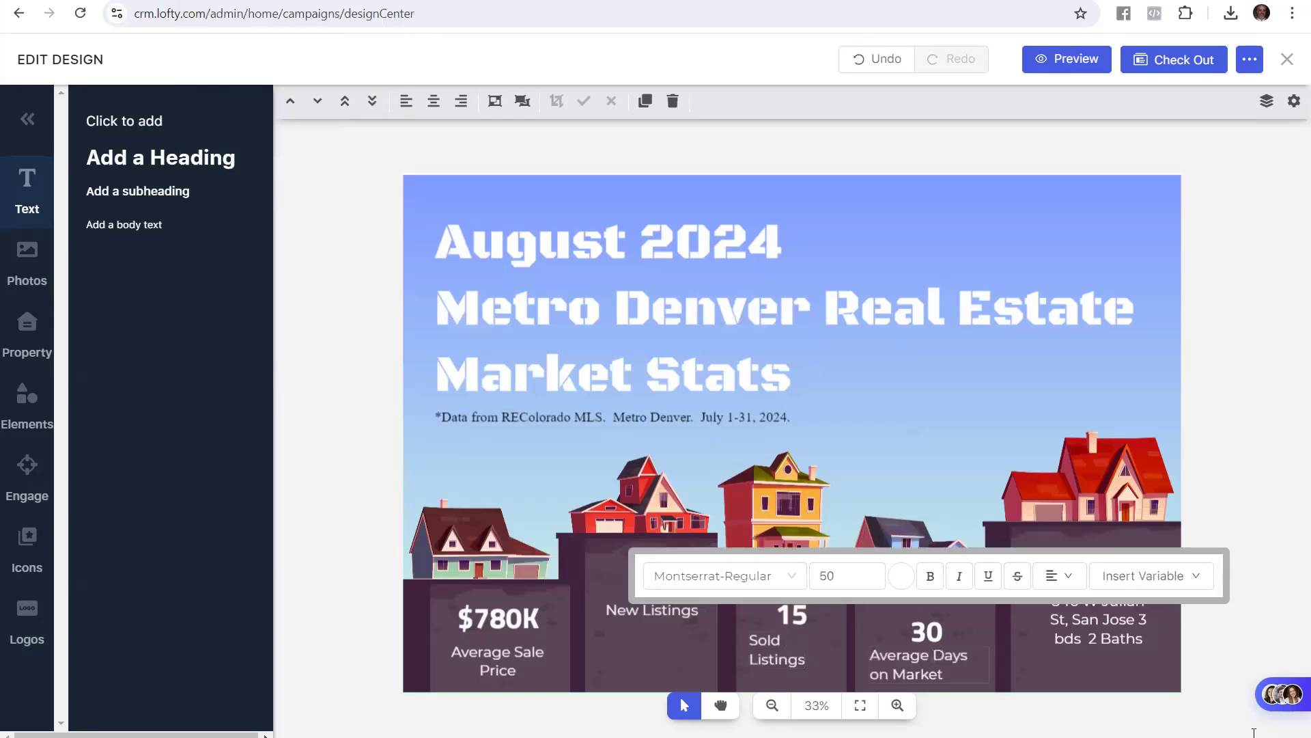
# Replace the fifth stat box's $437,938,00 figure with 98.9%
pyautogui.click(1209, 481)
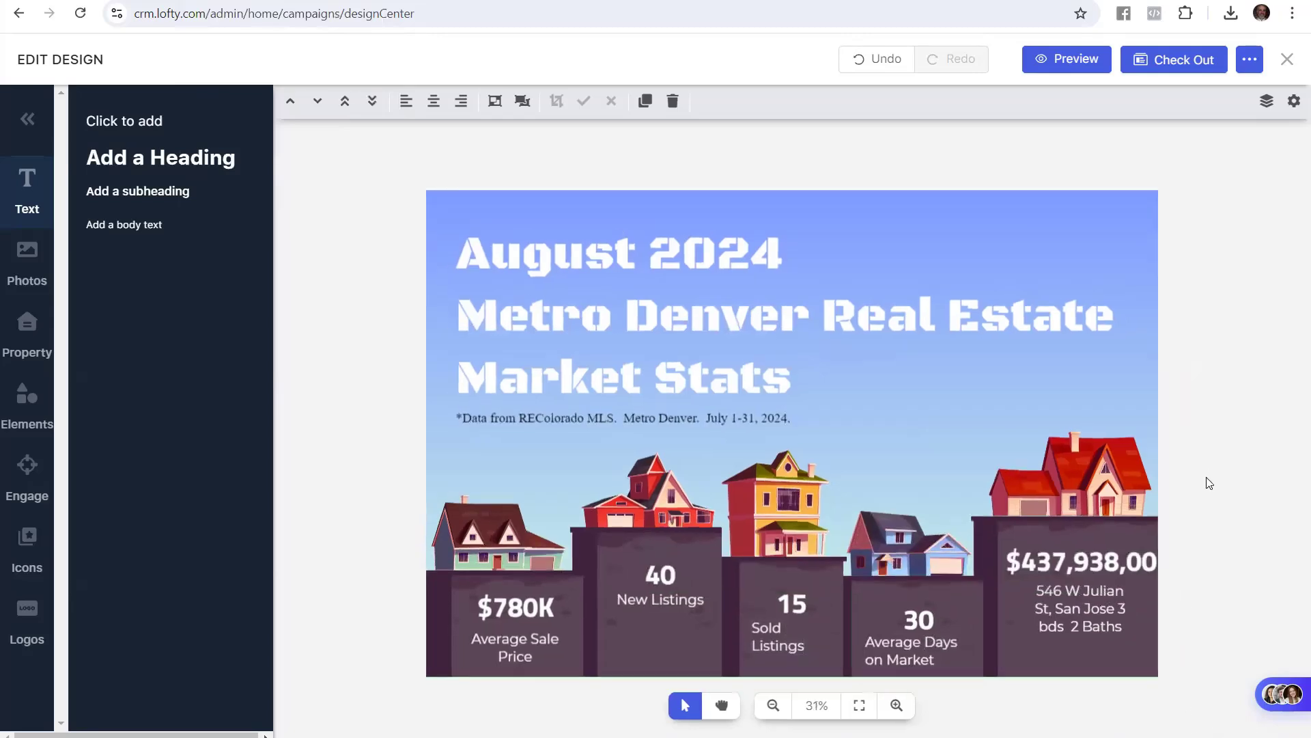
pyautogui.doubleClick(1041, 563)
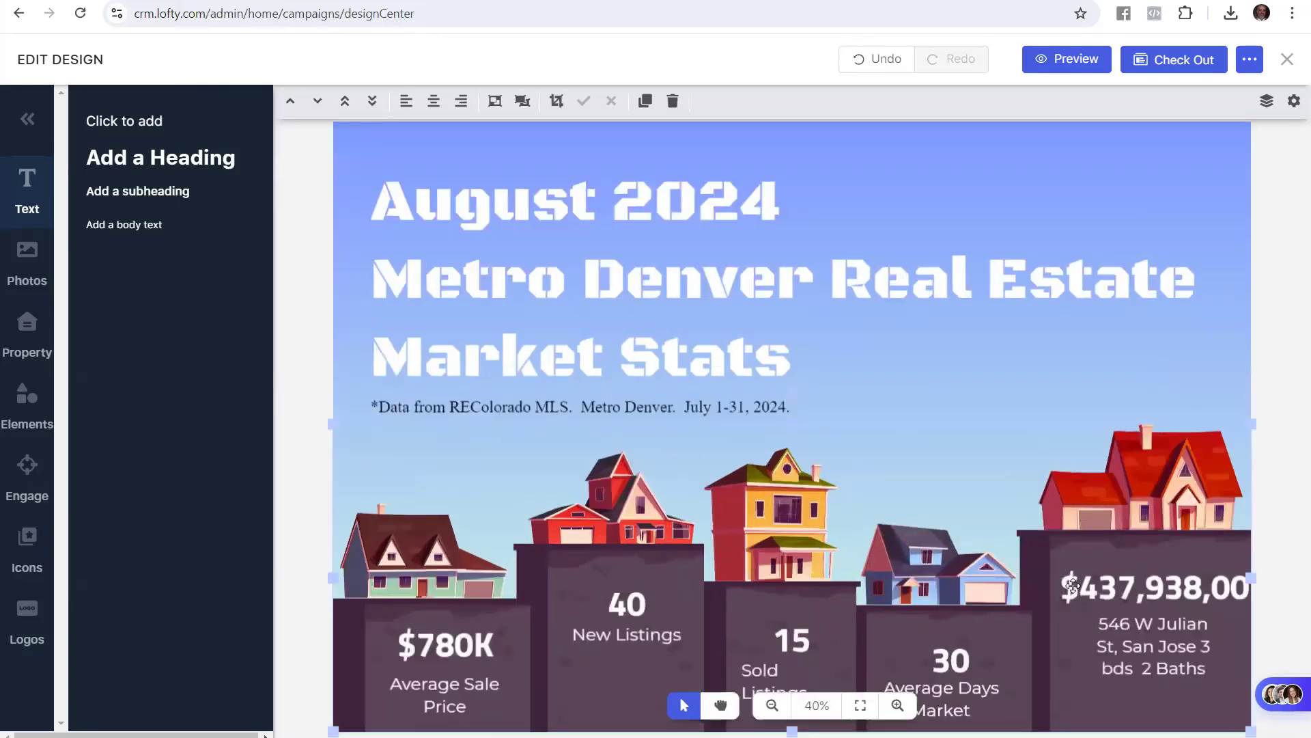
pyautogui.click(1126, 573)
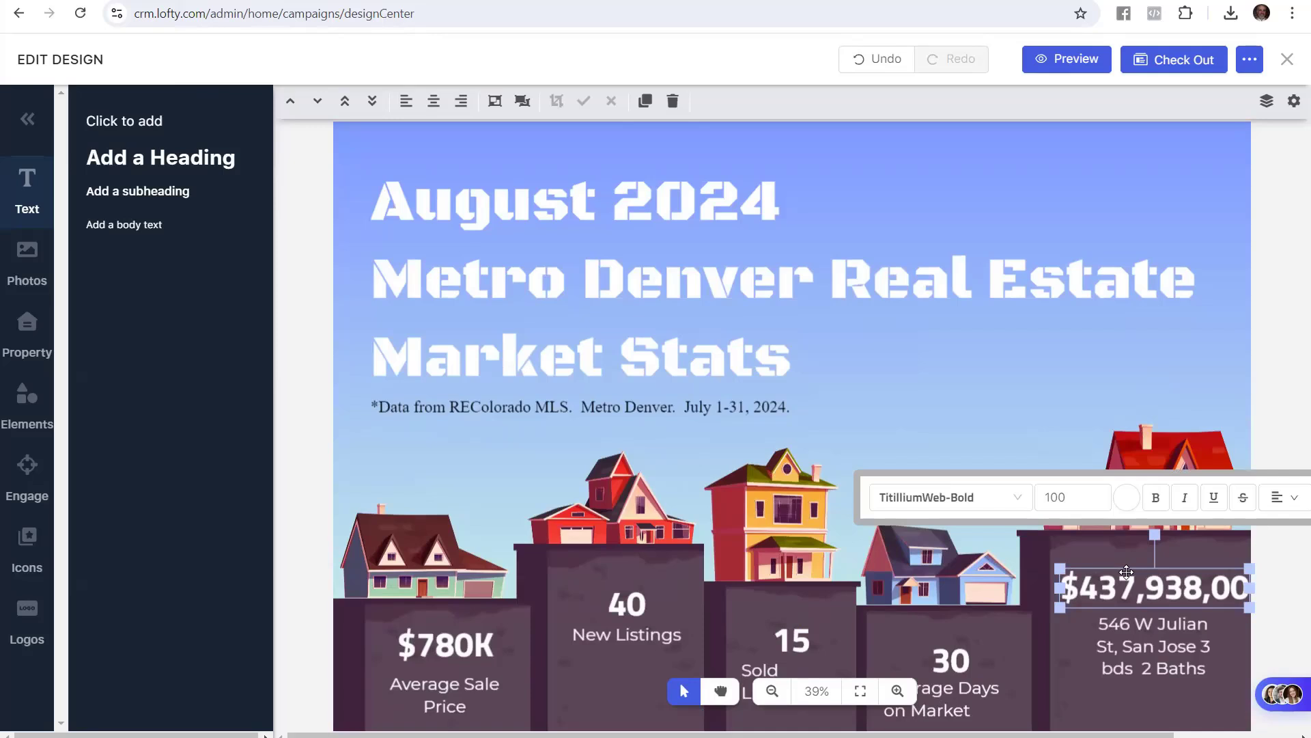
pyautogui.doubleClick(1127, 572)
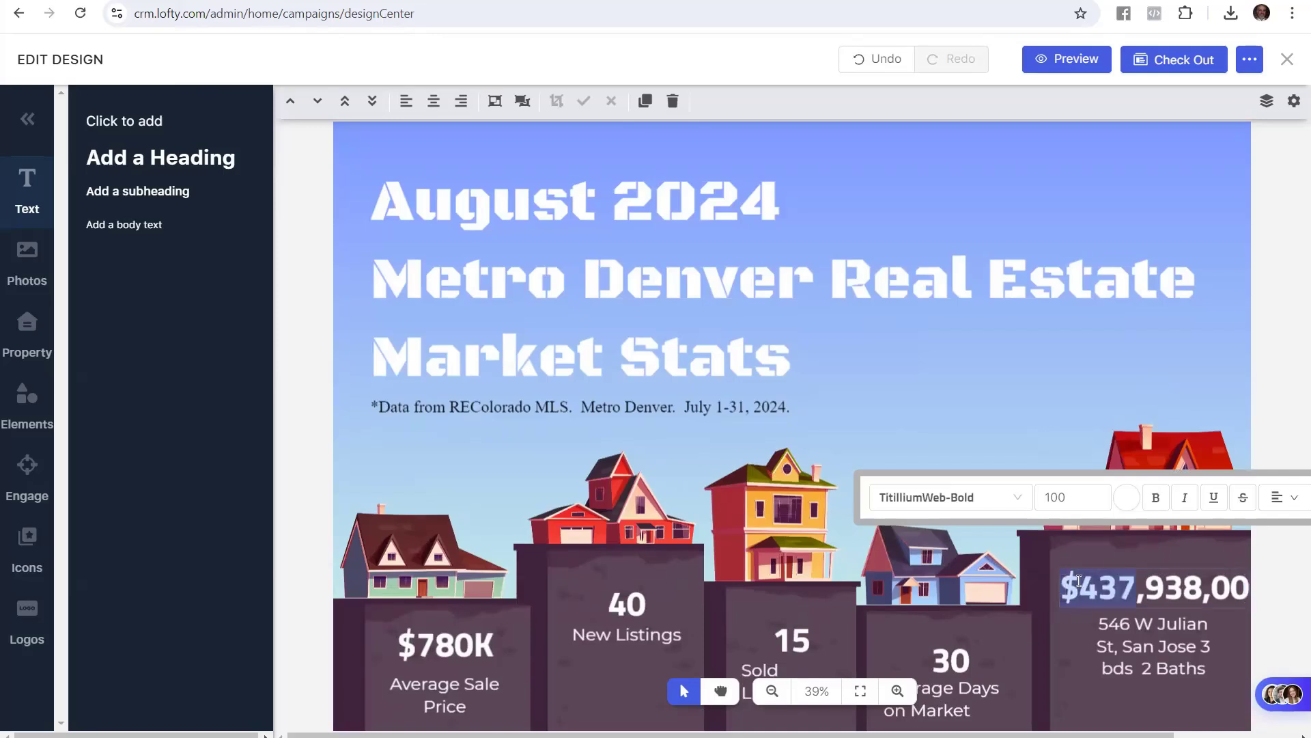
pyautogui.click(1079, 586)
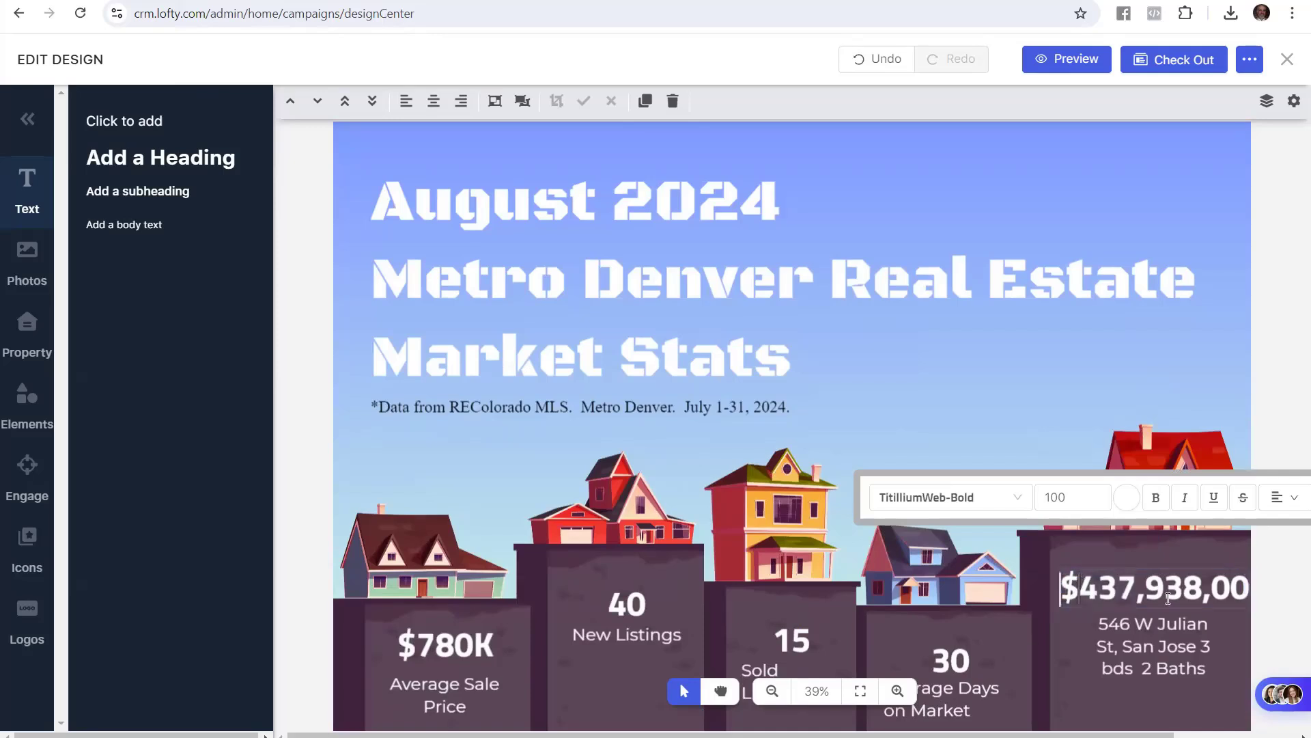
pyautogui.press('BackSpace')
pyautogui.press('Delete')
pyautogui.press('Delete')
pyautogui.press('Delete')
pyautogui.press('Delete')
pyautogui.press('Delete')
pyautogui.press('Delete')
pyautogui.press('Delete')
pyautogui.press('Delete')
pyautogui.press('Delete')
pyautogui.press('Delete')
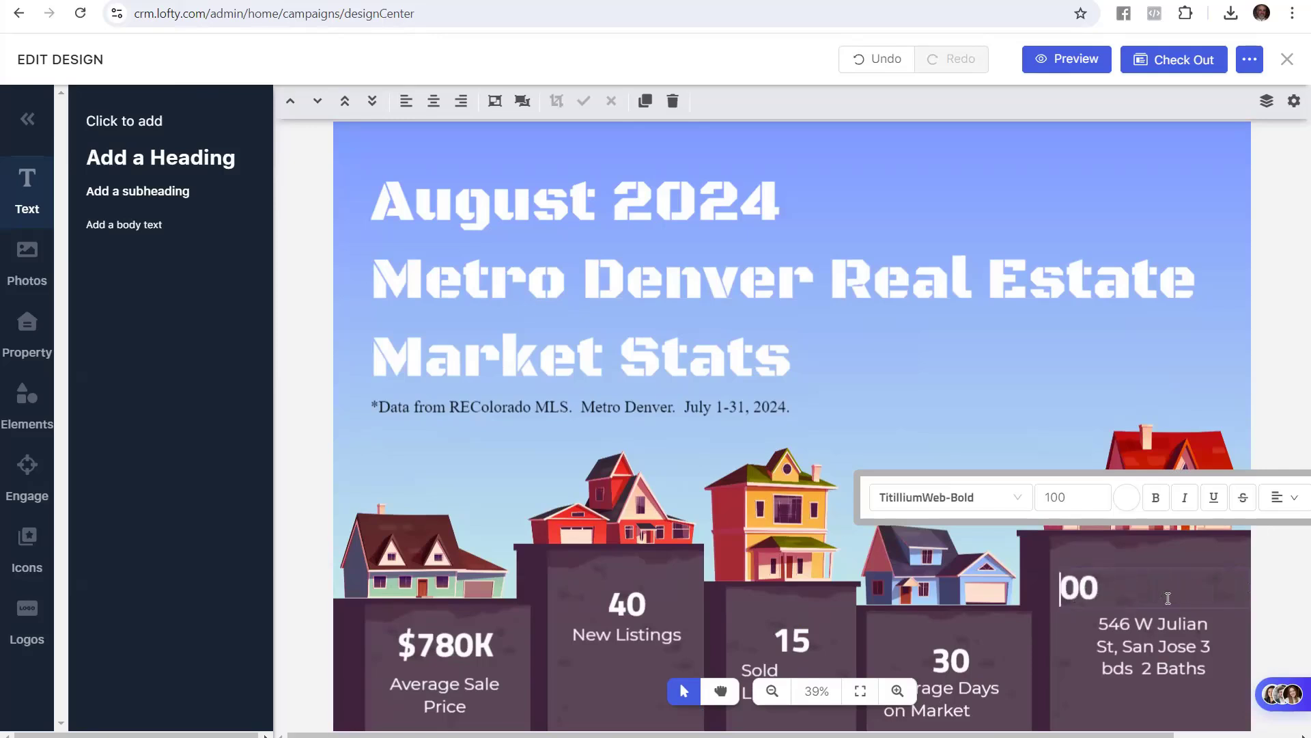
pyautogui.write('98.9')
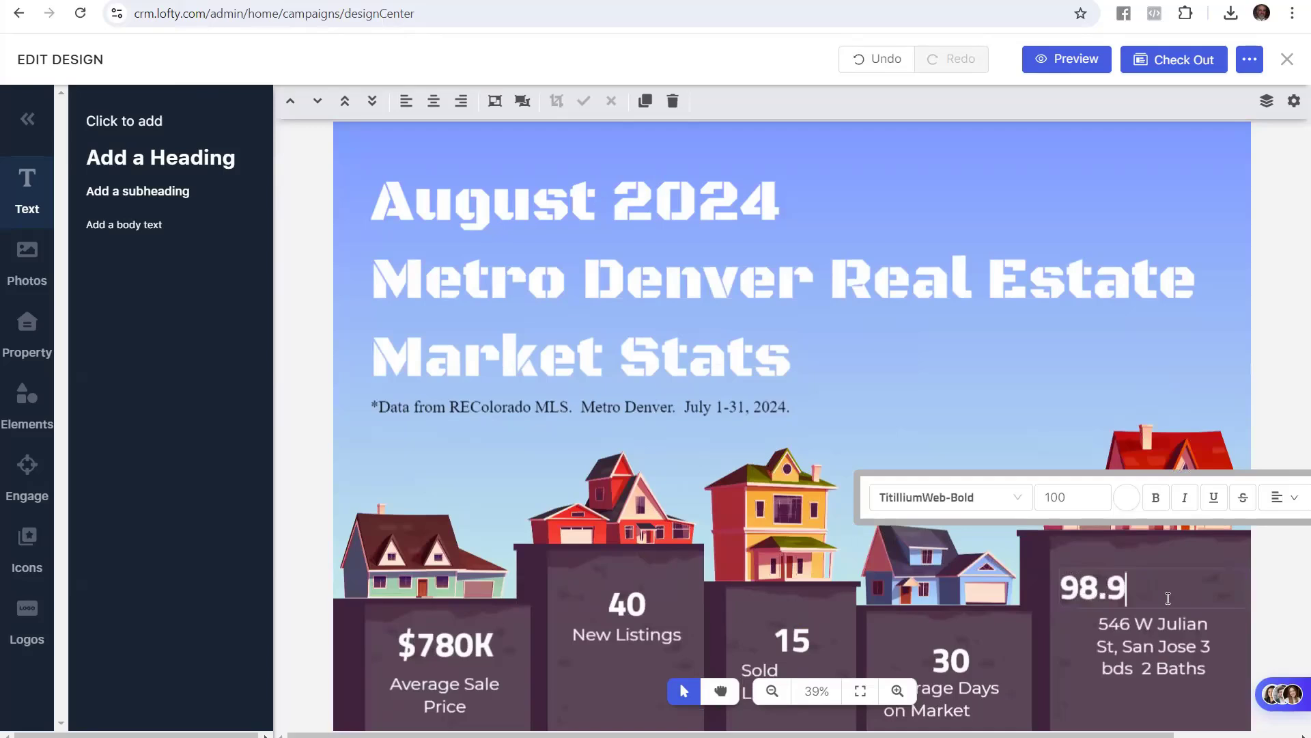
pyautogui.write('%')
pyautogui.click(1264, 580)
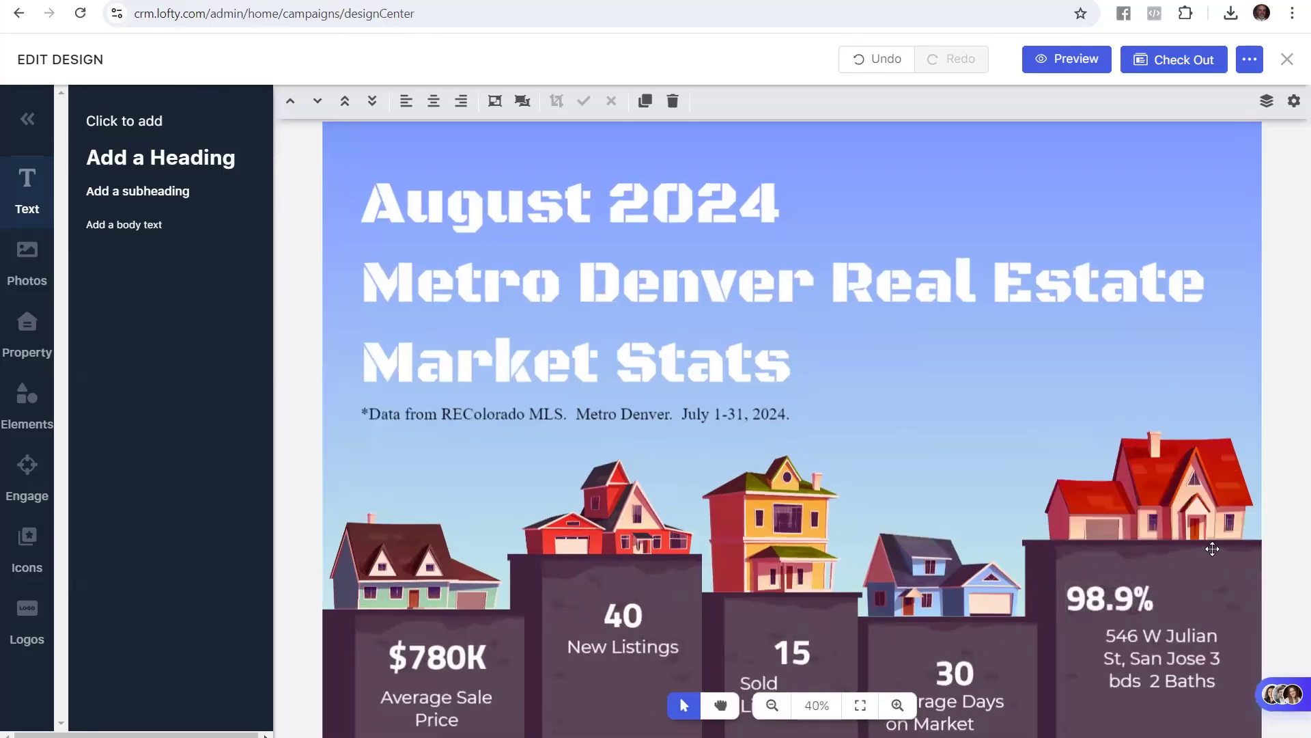
pyautogui.click(204, 1)
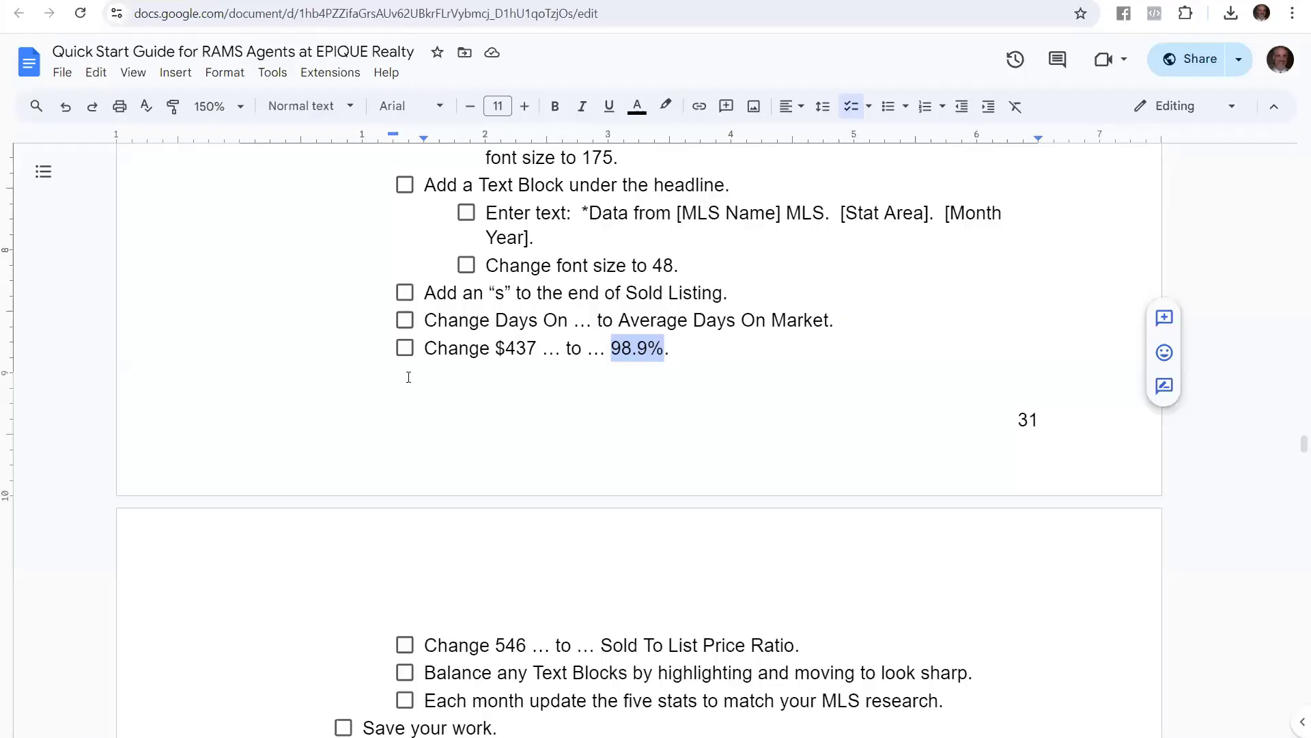
# Copy the words 'Sold To List Price Ratio' from the guide
pyautogui.scroll(-1, 495, 527)
pyautogui.scroll(-1, 504, 583)
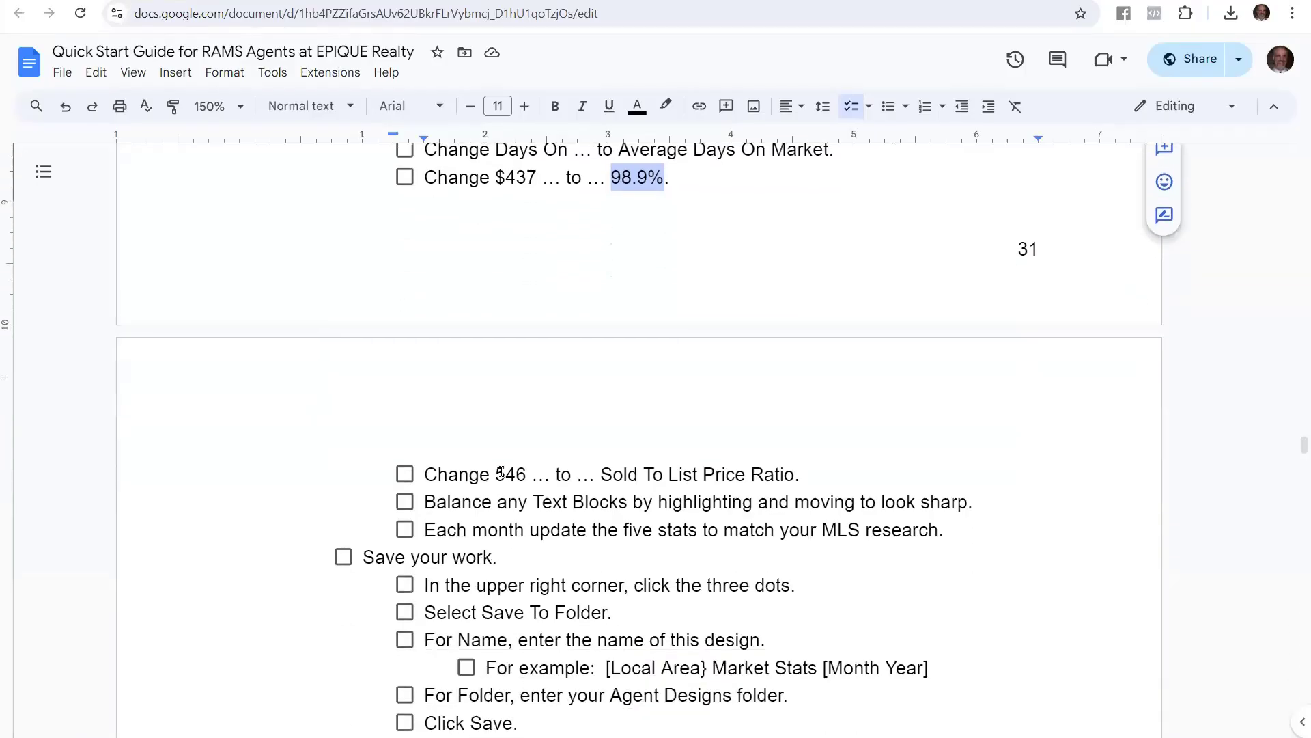
pyautogui.doubleClick(510, 472)
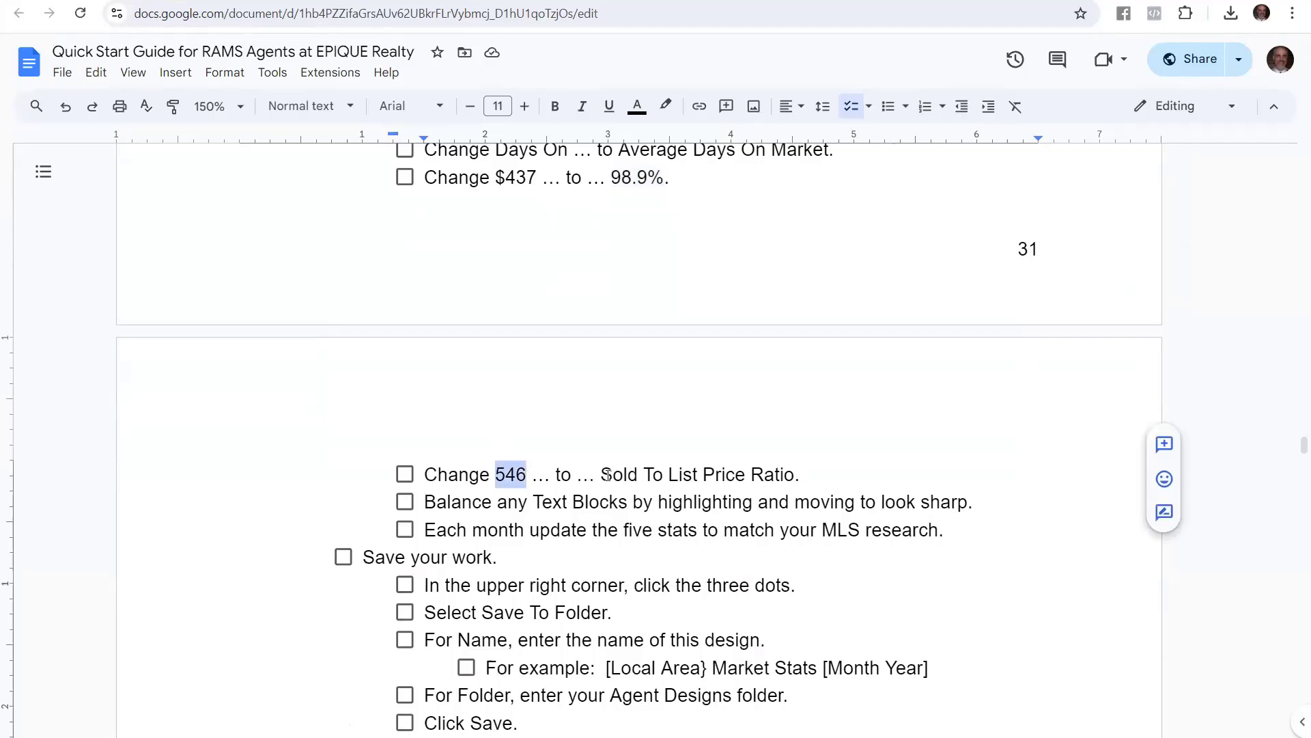
pyautogui.moveTo(607, 473); pyautogui.dragTo(799, 471)
pyautogui.hotkey('ctrl', 'c')
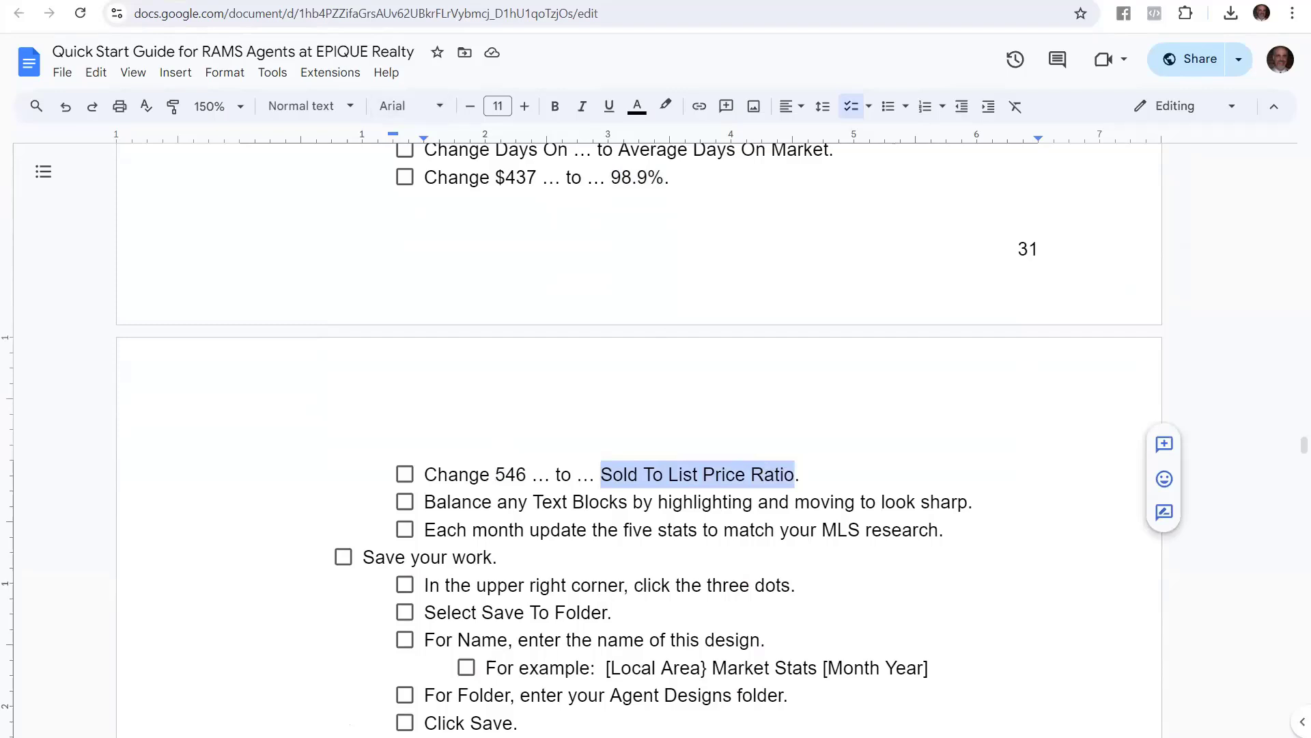
pyautogui.click(307, 1)
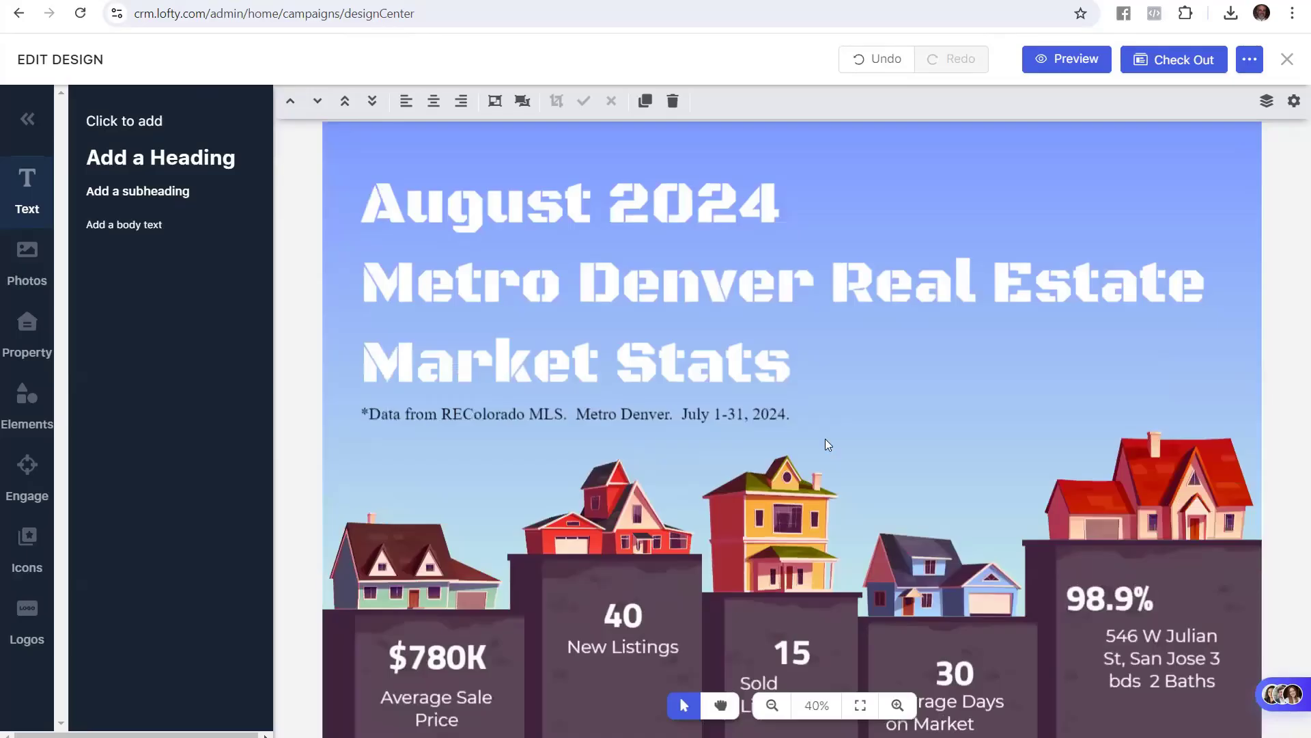
pyautogui.click(1128, 635)
pyautogui.doubleClick(1111, 626)
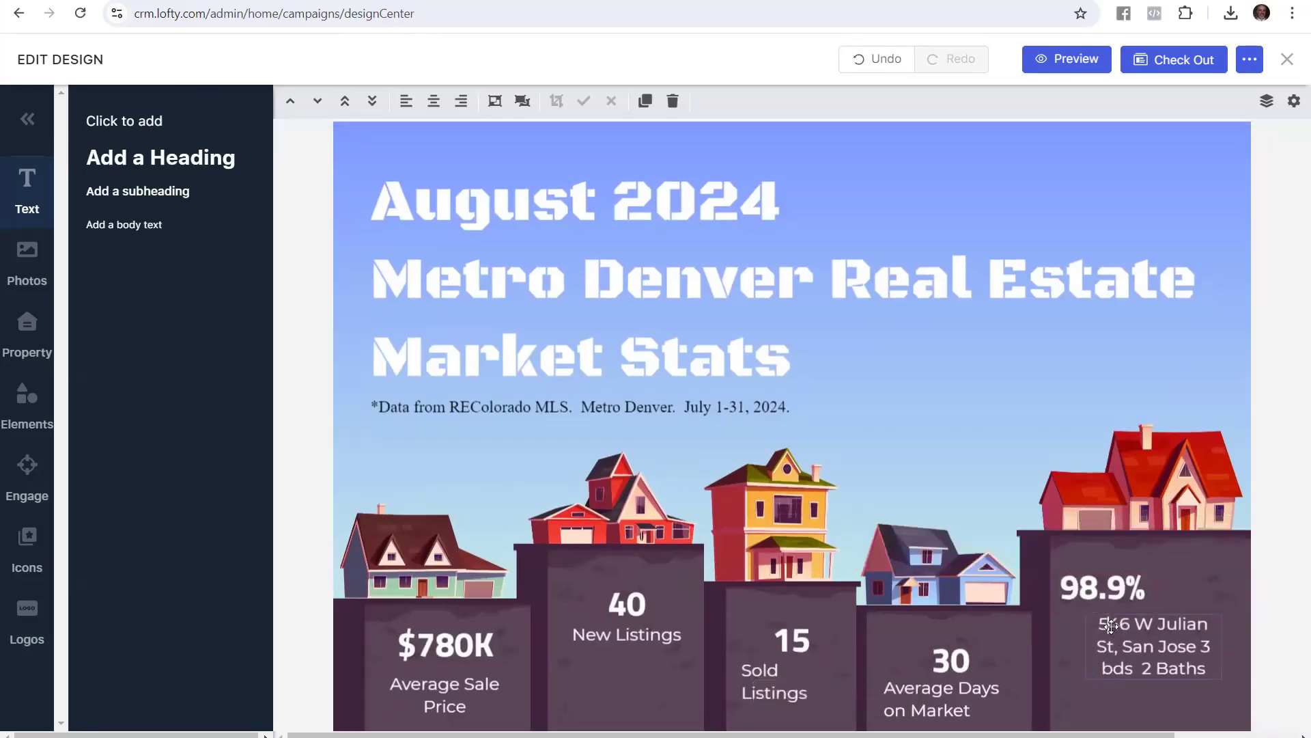
pyautogui.moveTo(1099, 623); pyautogui.dragTo(1194, 672)
pyautogui.hotkey('ctrl', 'v')
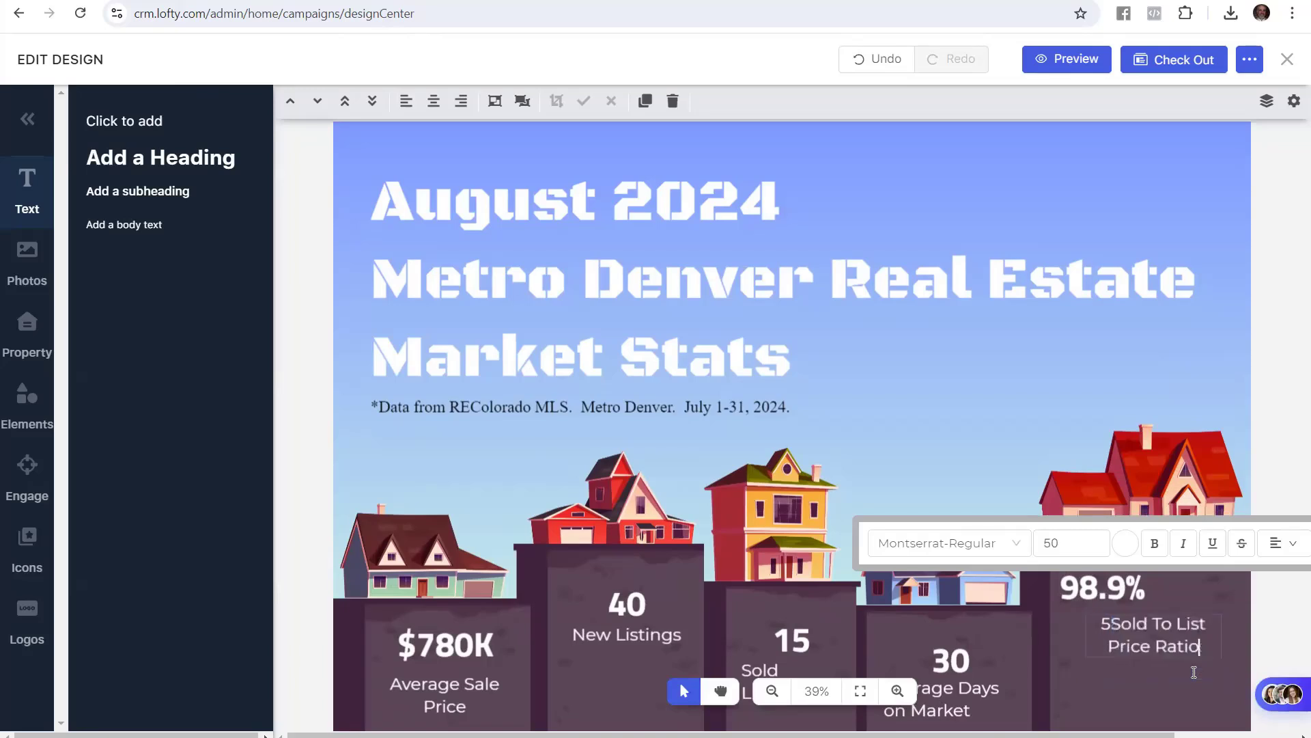
pyautogui.press('Up')
pyautogui.press('Left')
pyautogui.press('Left')
pyautogui.press('Left')
pyautogui.press('Left')
pyautogui.press('Left')
pyautogui.press('Left')
pyautogui.press('Left')
pyautogui.press('Left')
pyautogui.press('Left')
pyautogui.press('Left')
pyautogui.press('Delete')
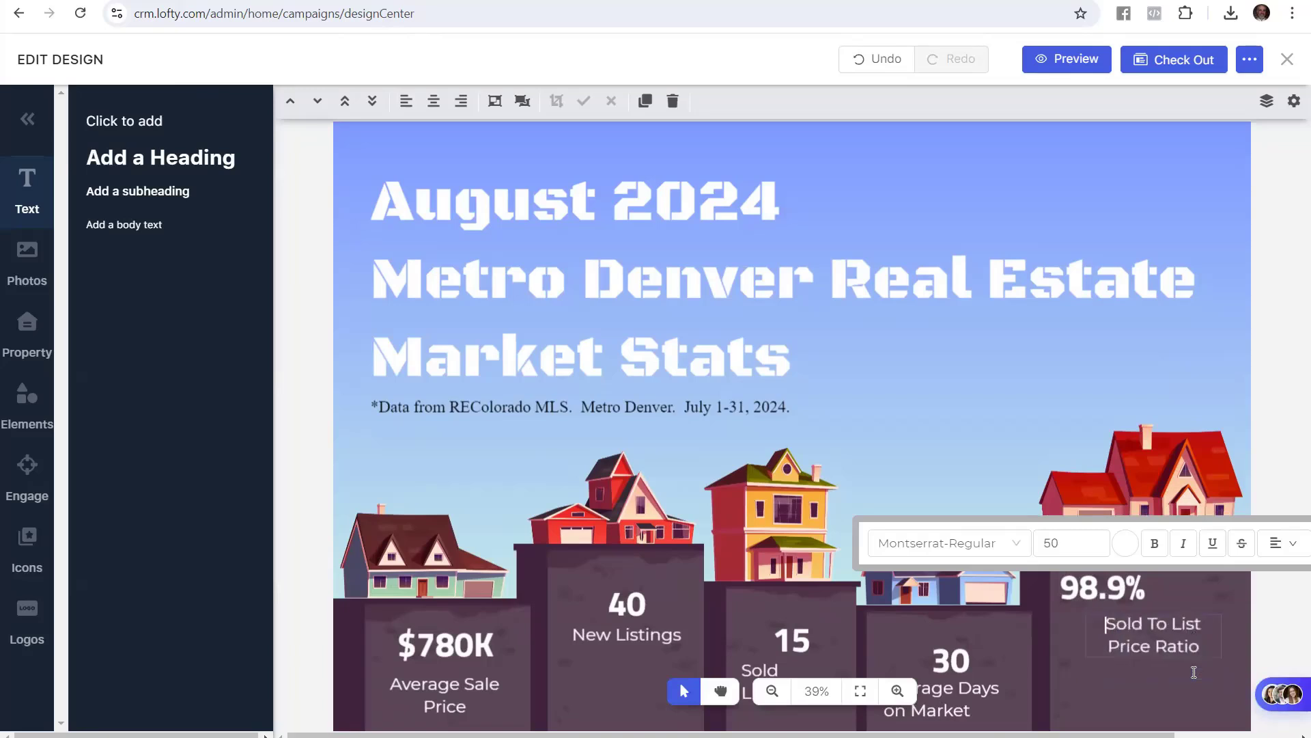
pyautogui.click(1280, 369)
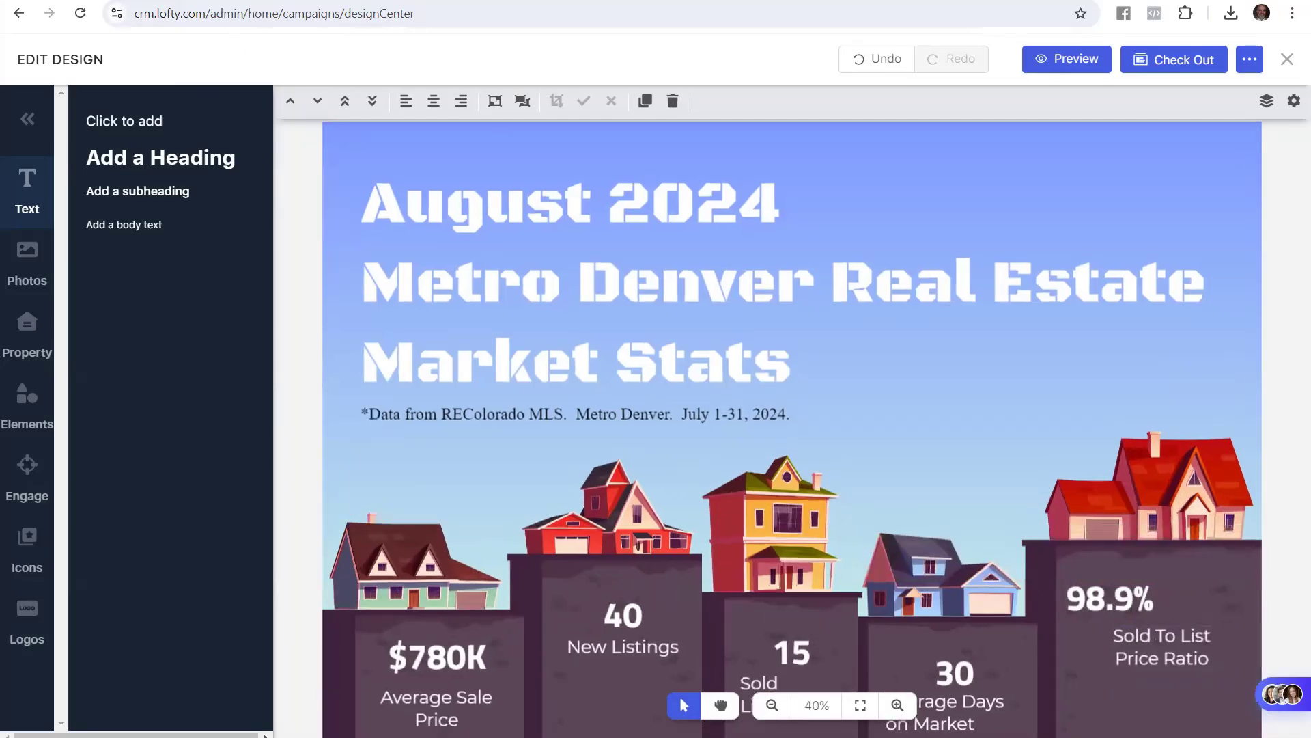
# Check the guide's 'Balance any Text Blocks' instruction
pyautogui.click(102, 1)
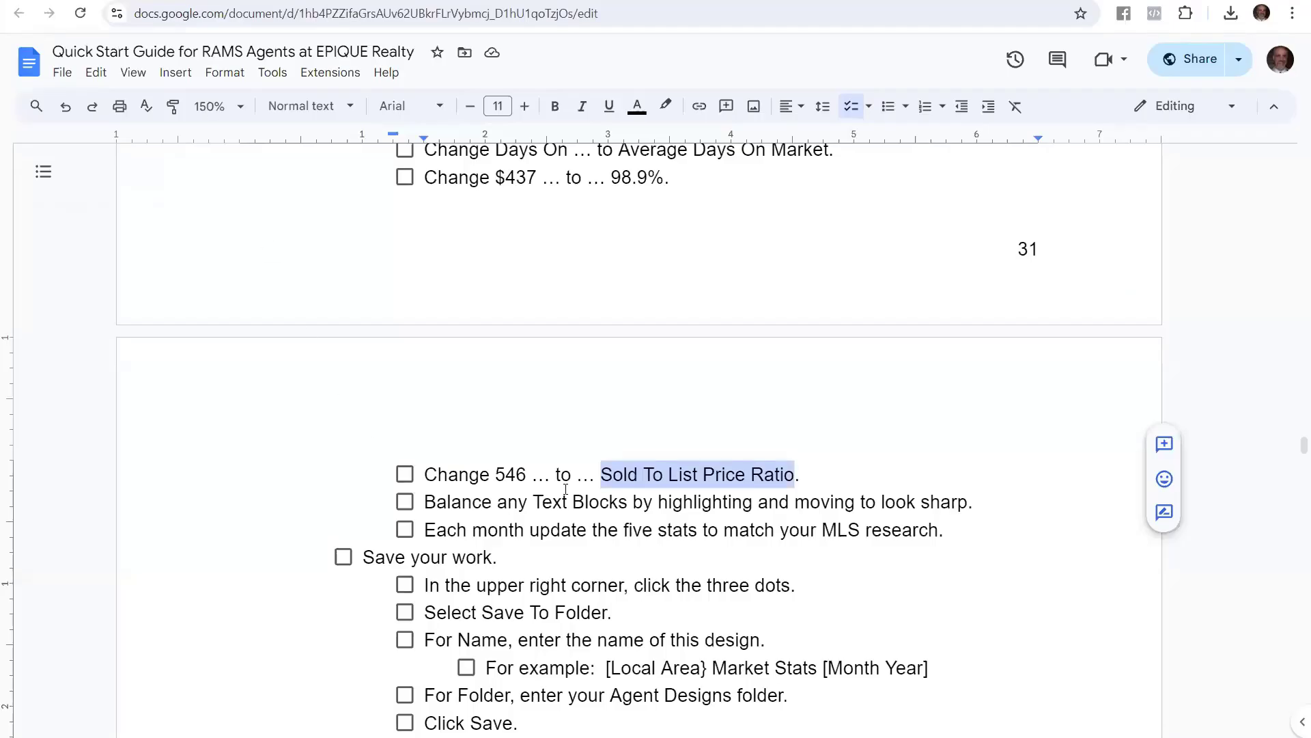
pyautogui.click(544, 502)
pyautogui.moveTo(424, 502); pyautogui.dragTo(980, 508)
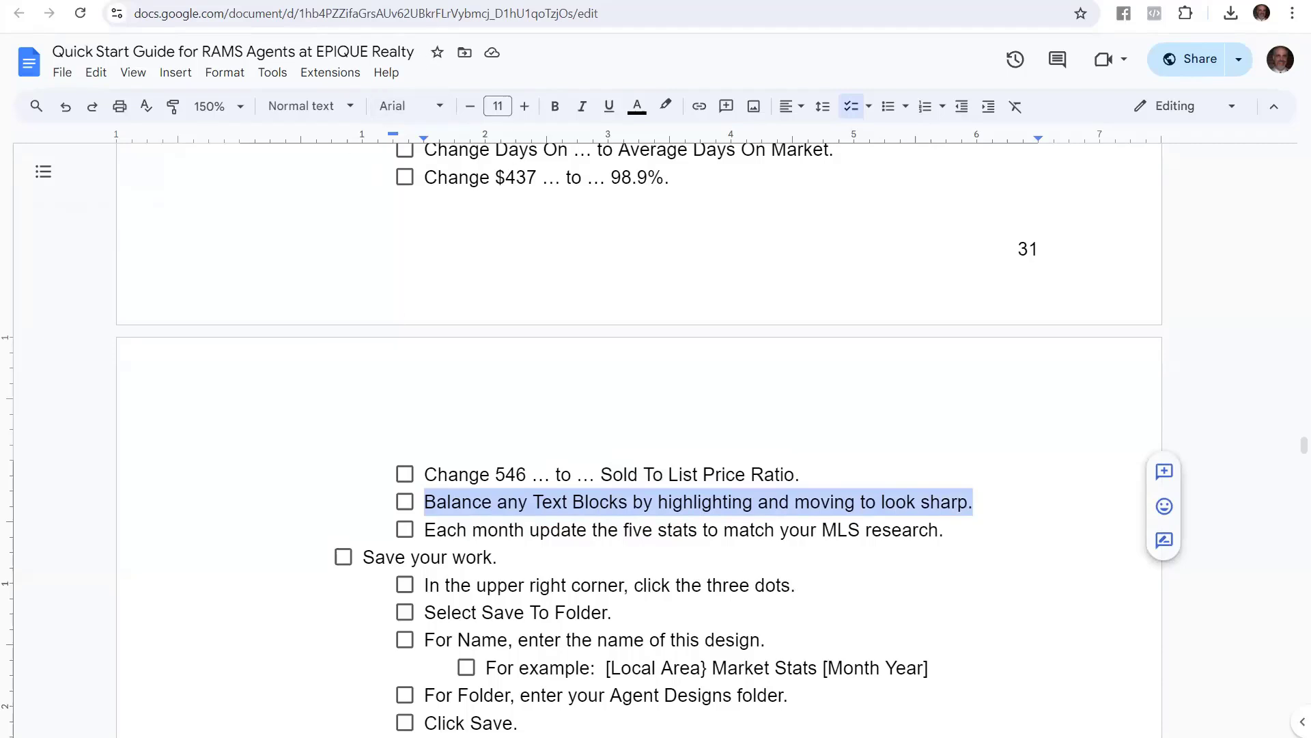
pyautogui.click(743, 0)
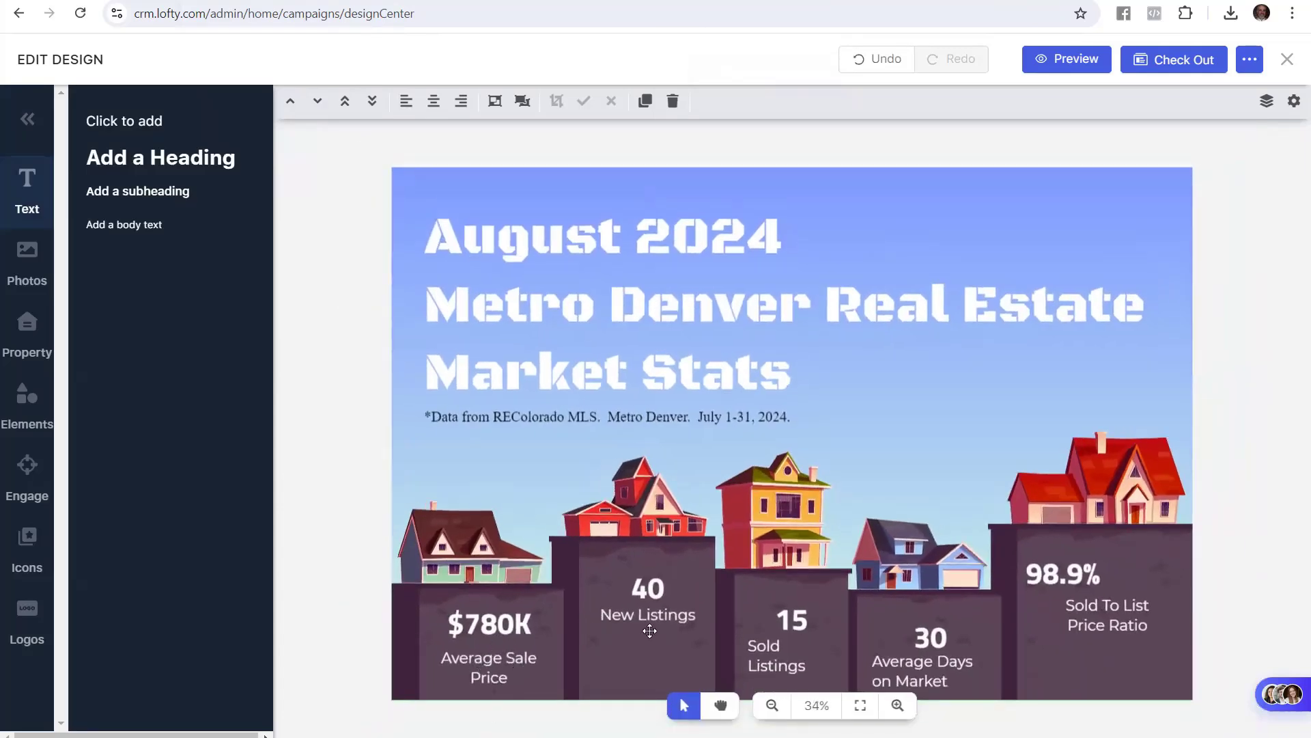
# Apply align-center to the 'Sold Listings' and 'Average Days on Market' labels
pyautogui.click(783, 659)
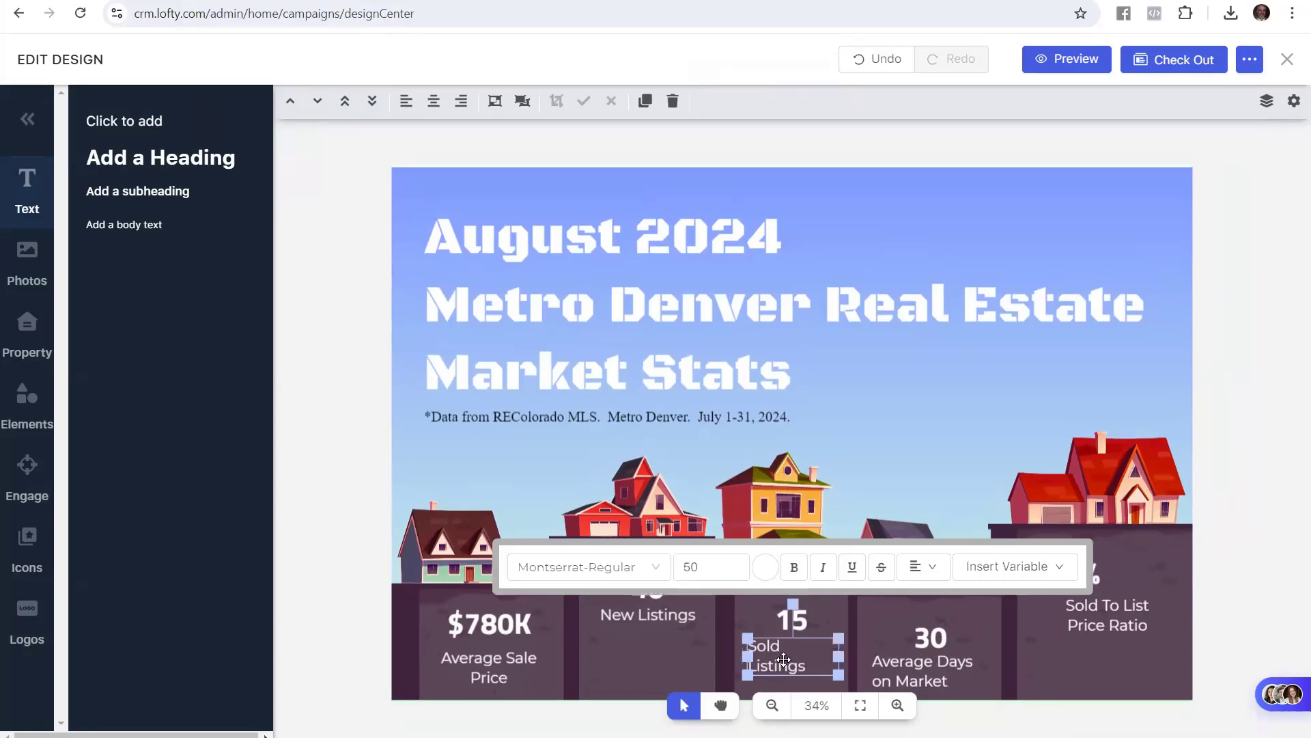
pyautogui.click(948, 570)
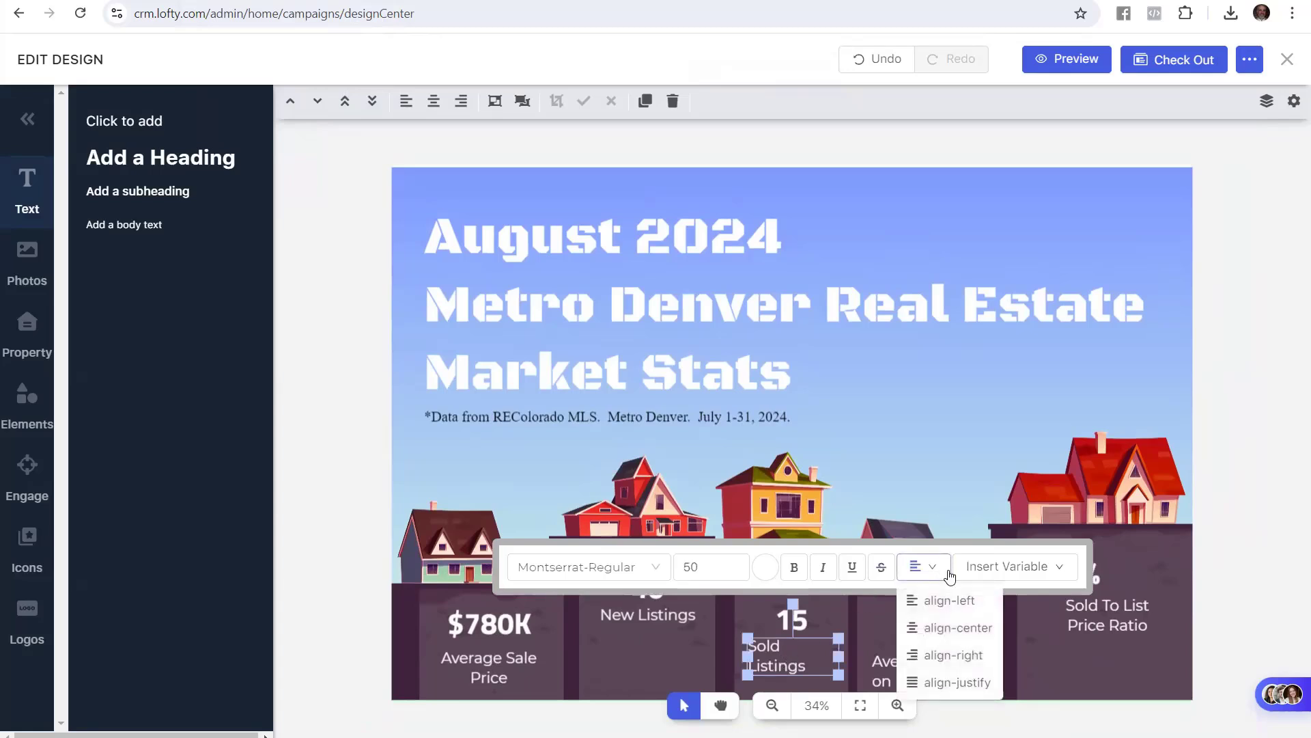
pyautogui.click(953, 628)
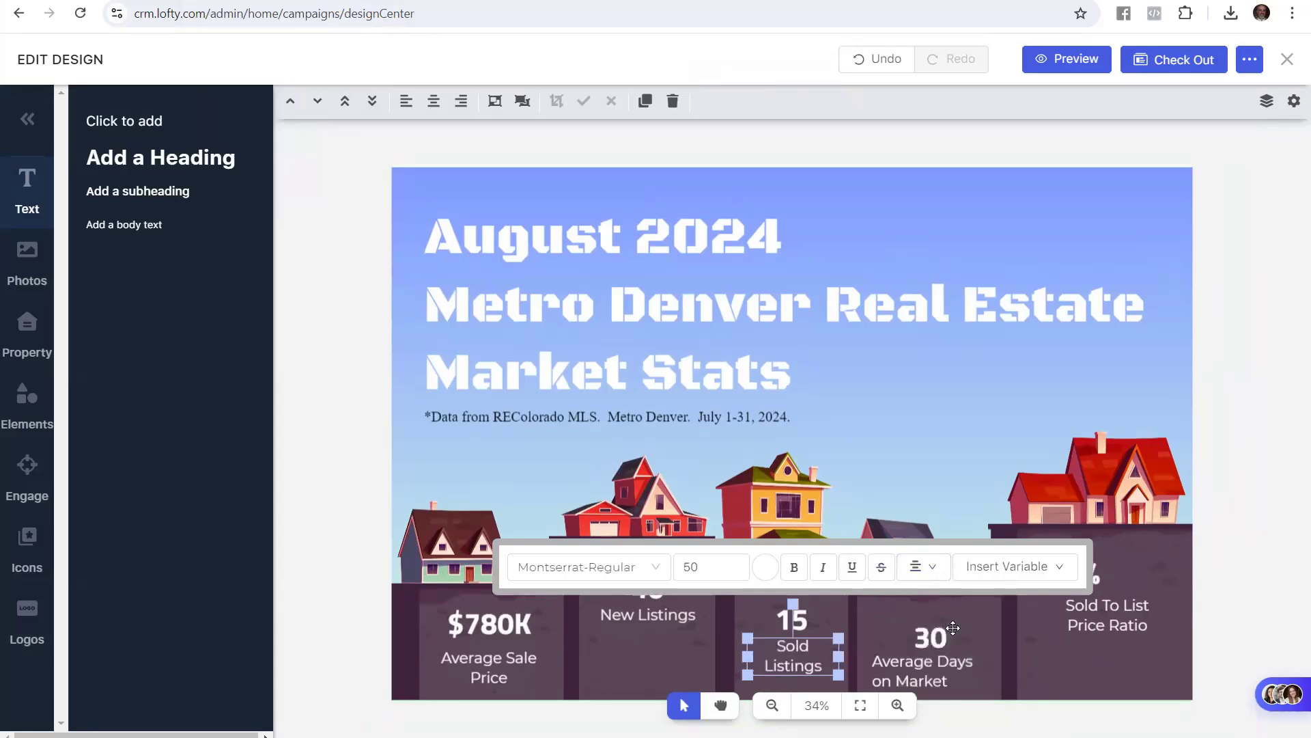
pyautogui.click(1230, 562)
pyautogui.scroll(-1, 983, 496)
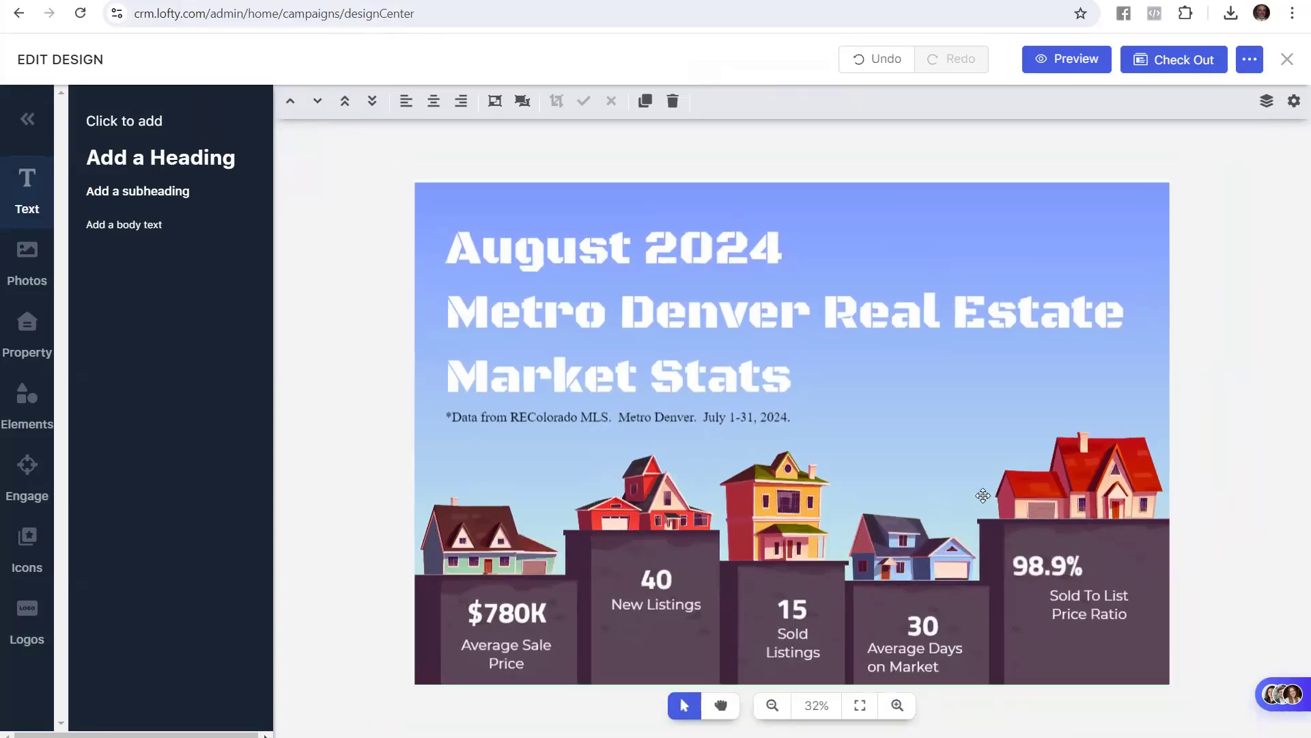
pyautogui.click(920, 662)
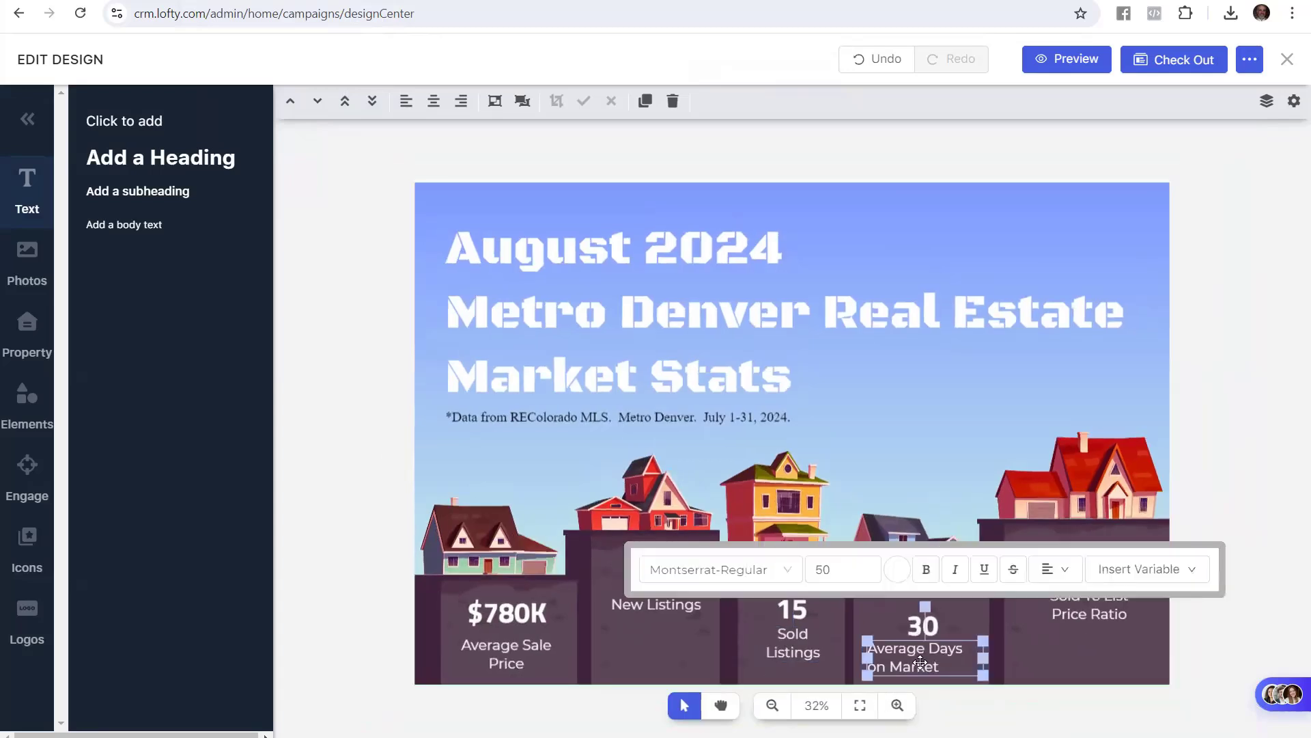
pyautogui.click(1065, 569)
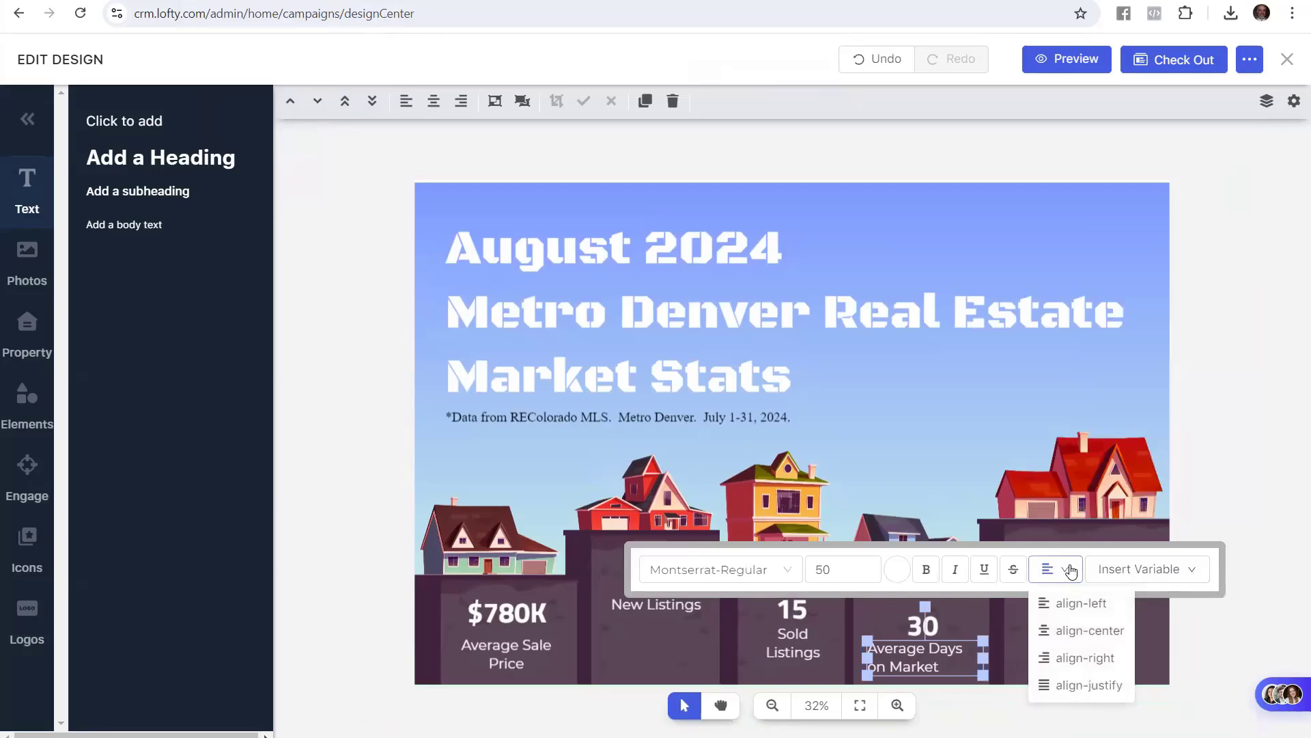
pyautogui.click(1091, 630)
pyautogui.click(1236, 498)
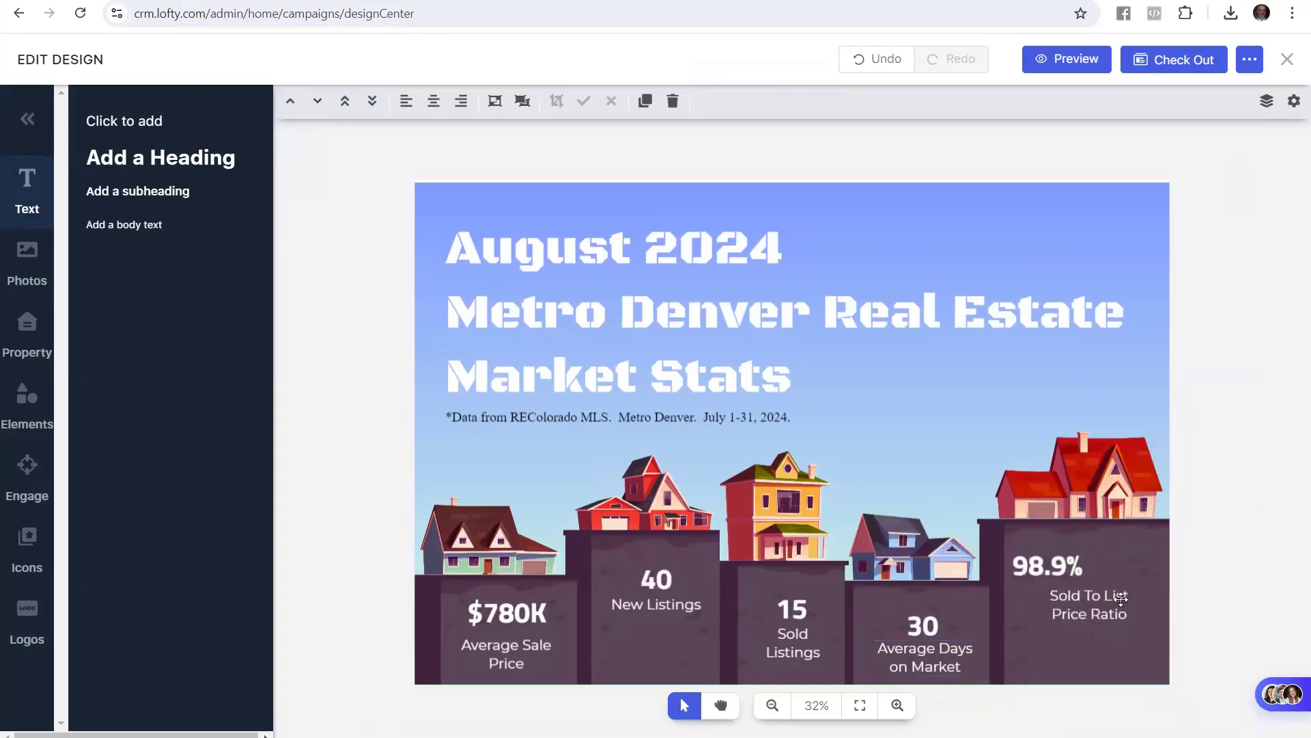
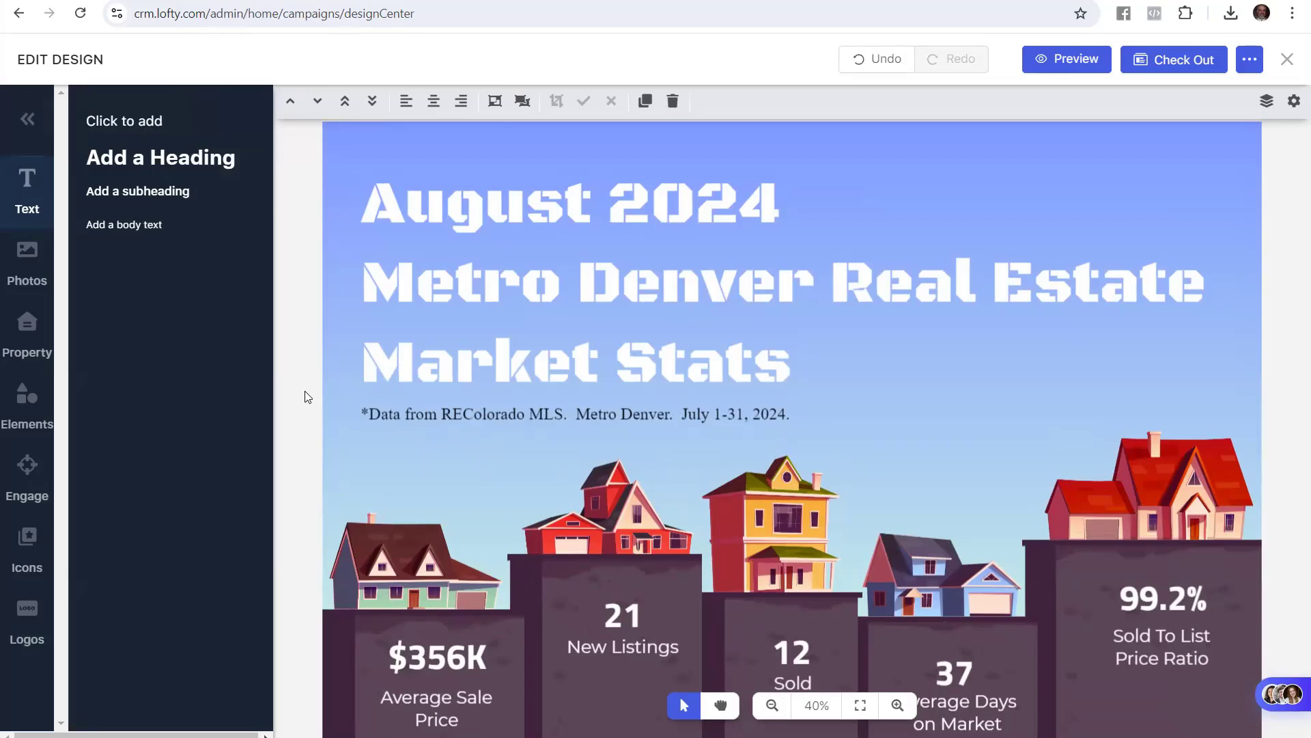
# Scroll the Quick Start Guide down to its 'Save your work' steps
pyautogui.scroll(-1, 318, 433)
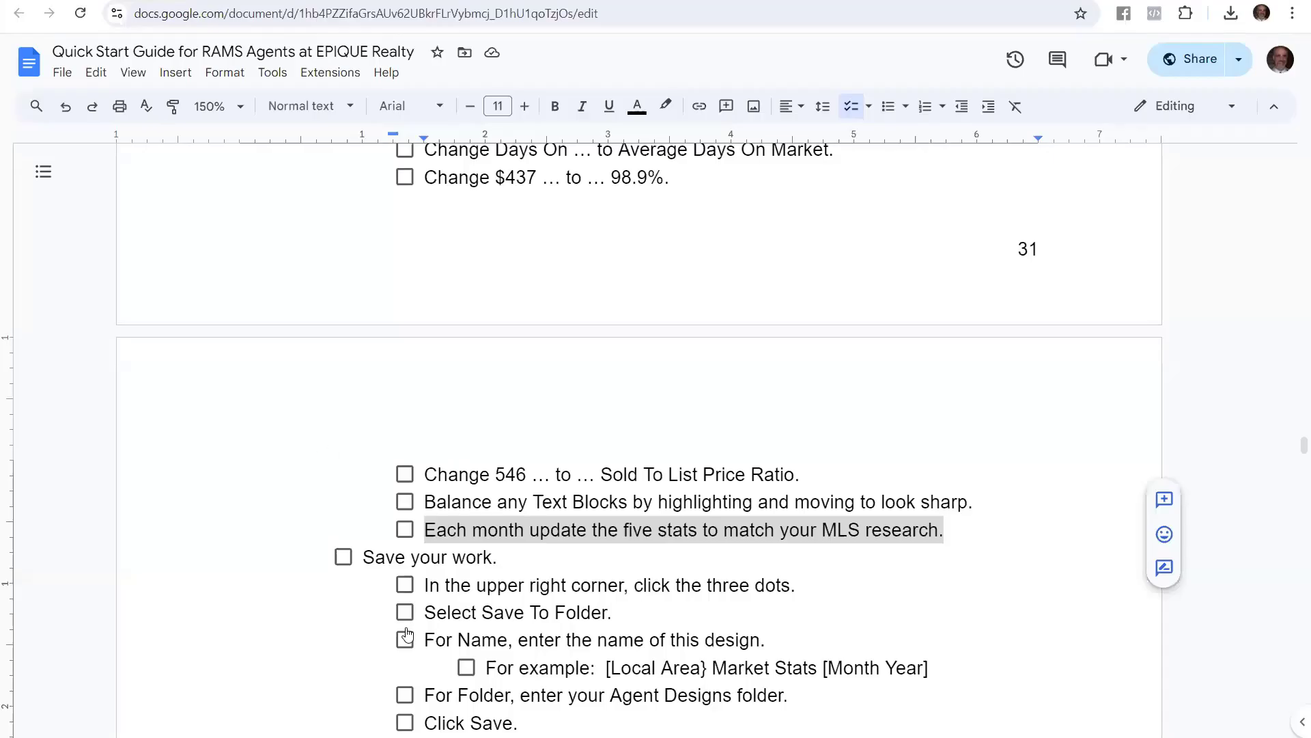
# Review the Save your work steps and copy the example name '[Local Area] Market Stats [Month Year]'
pyautogui.scroll(-5, 422, 571)
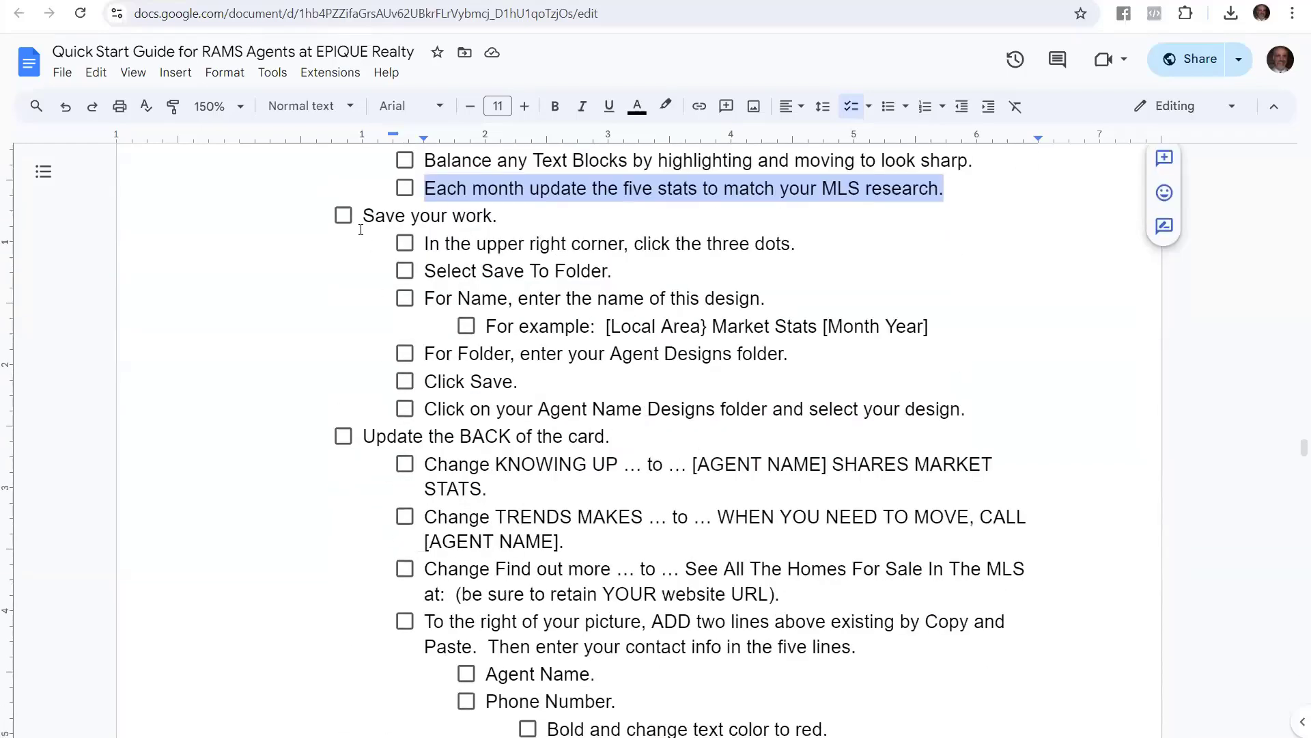
pyautogui.click(373, 226)
pyautogui.moveTo(373, 226); pyautogui.dragTo(782, 244)
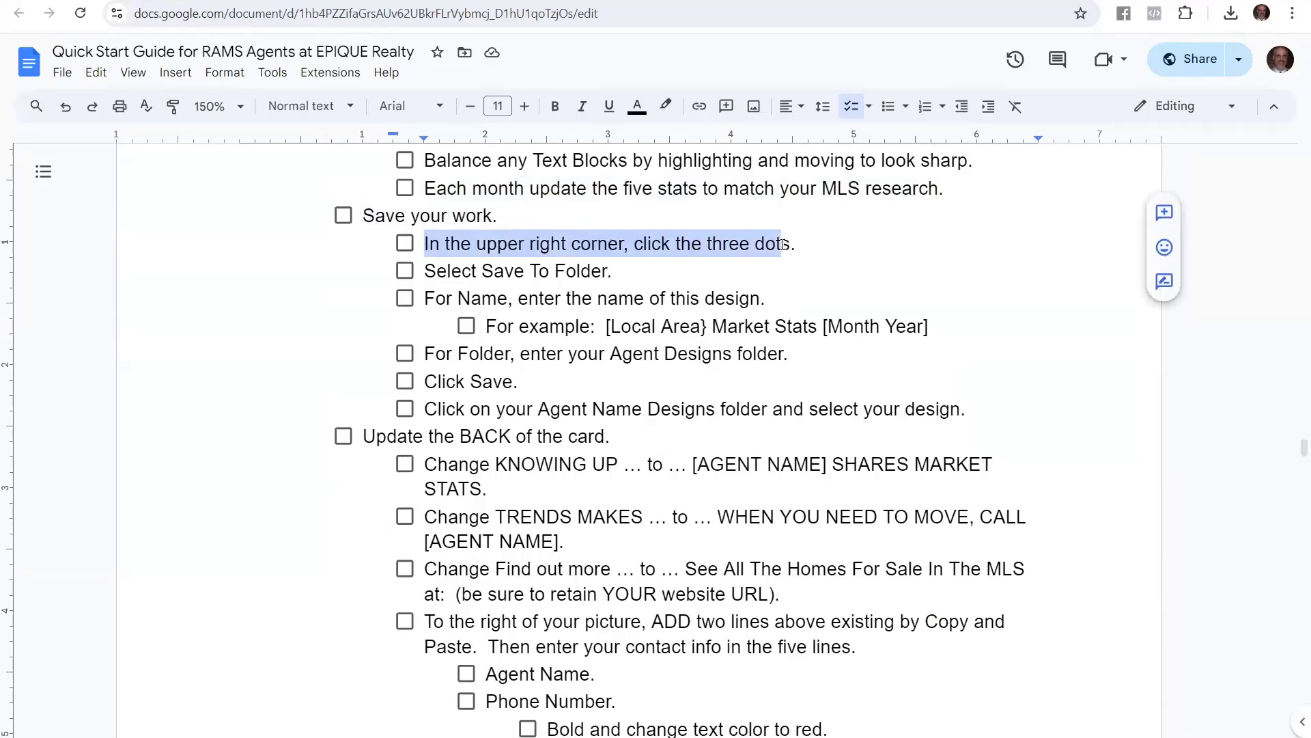
pyautogui.moveTo(425, 272); pyautogui.dragTo(611, 271)
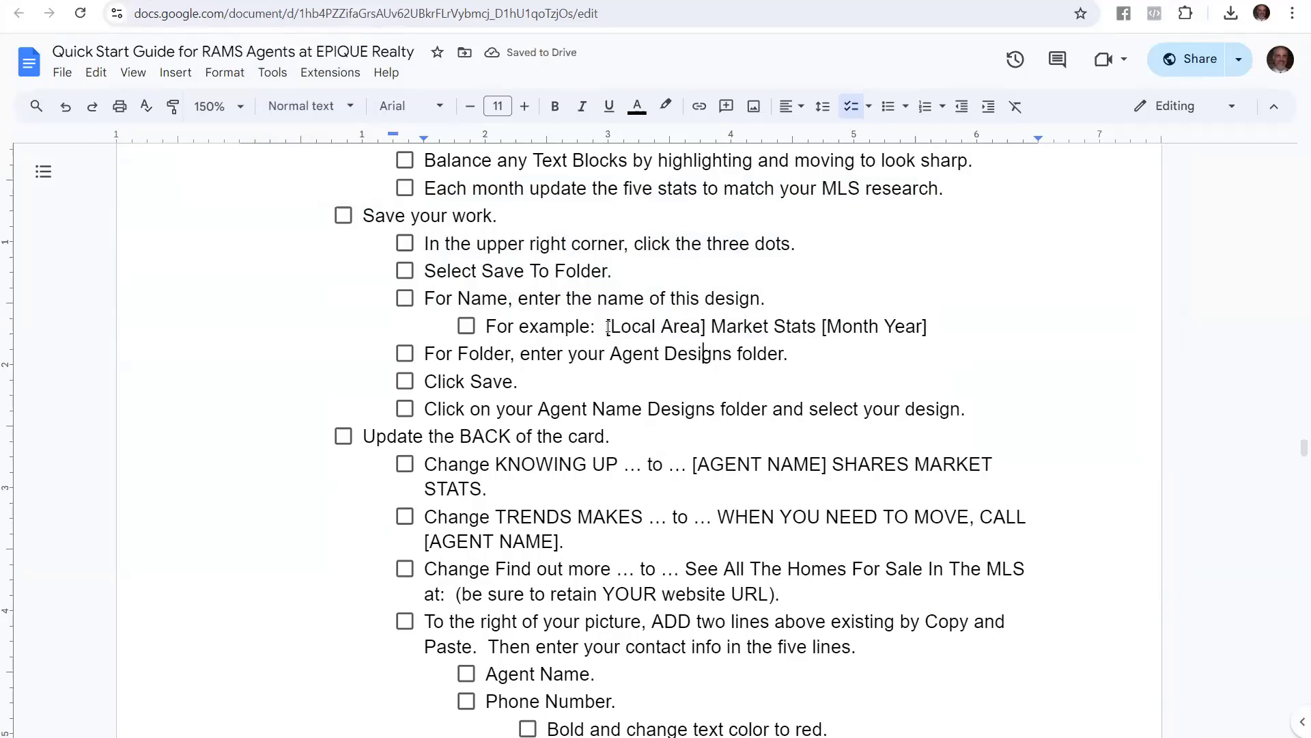
pyautogui.moveTo(602, 331); pyautogui.dragTo(931, 327)
pyautogui.hotkey('ctrl', 'c')
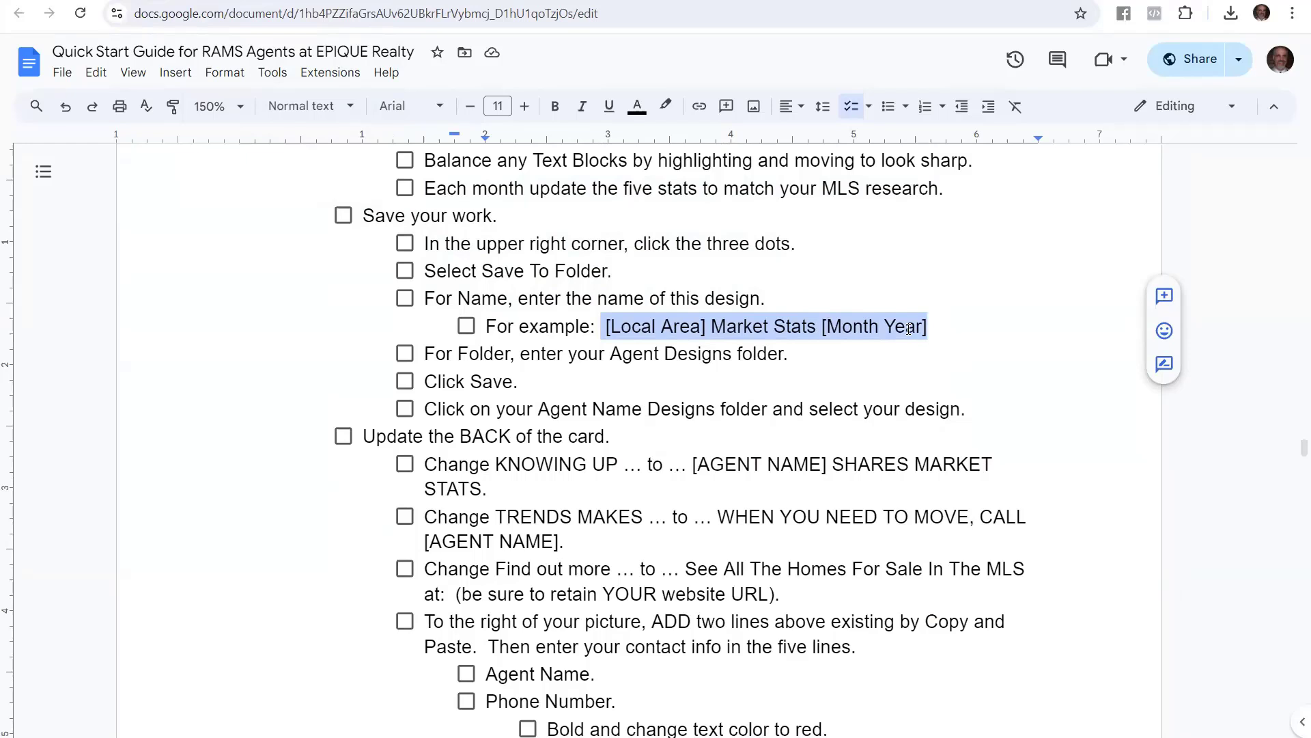
pyautogui.hotkey('ctrl', 'Tab')
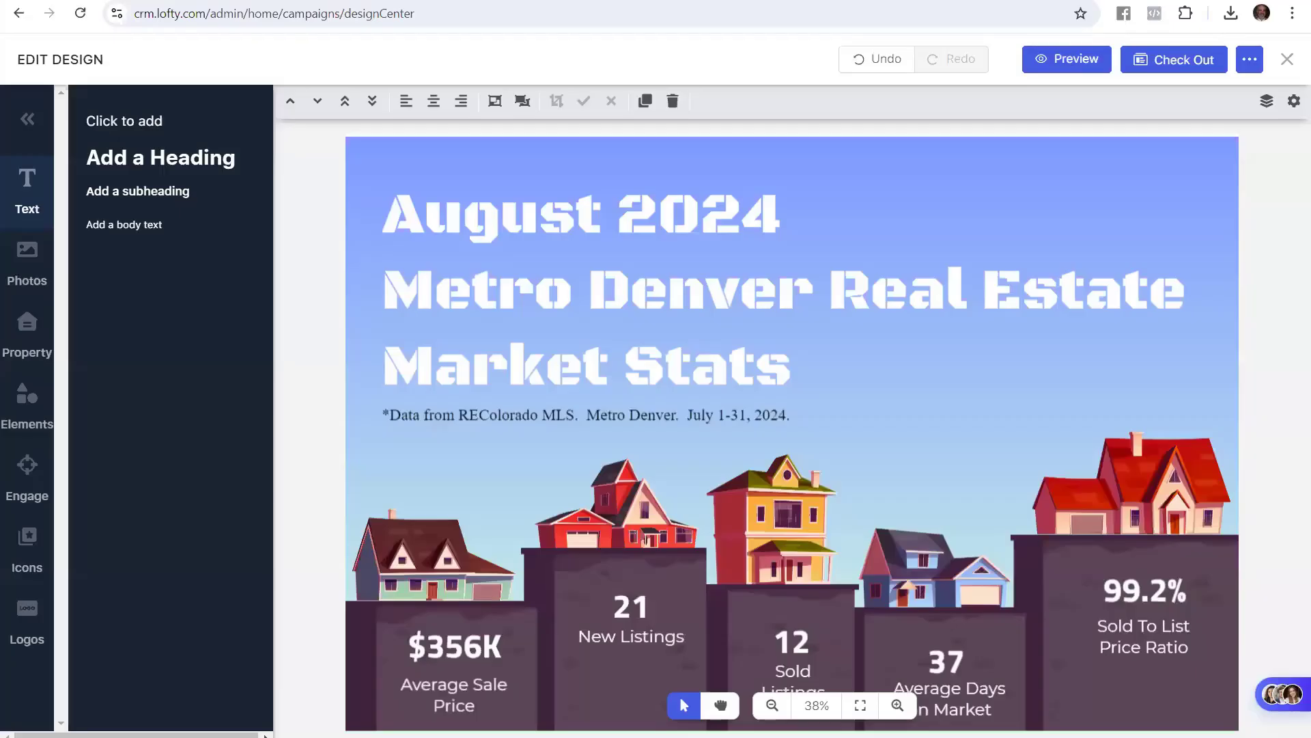
# Start Save to Folder and name the design 'Metro Denver Market Stats August 2024'
pyautogui.click(1247, 56)
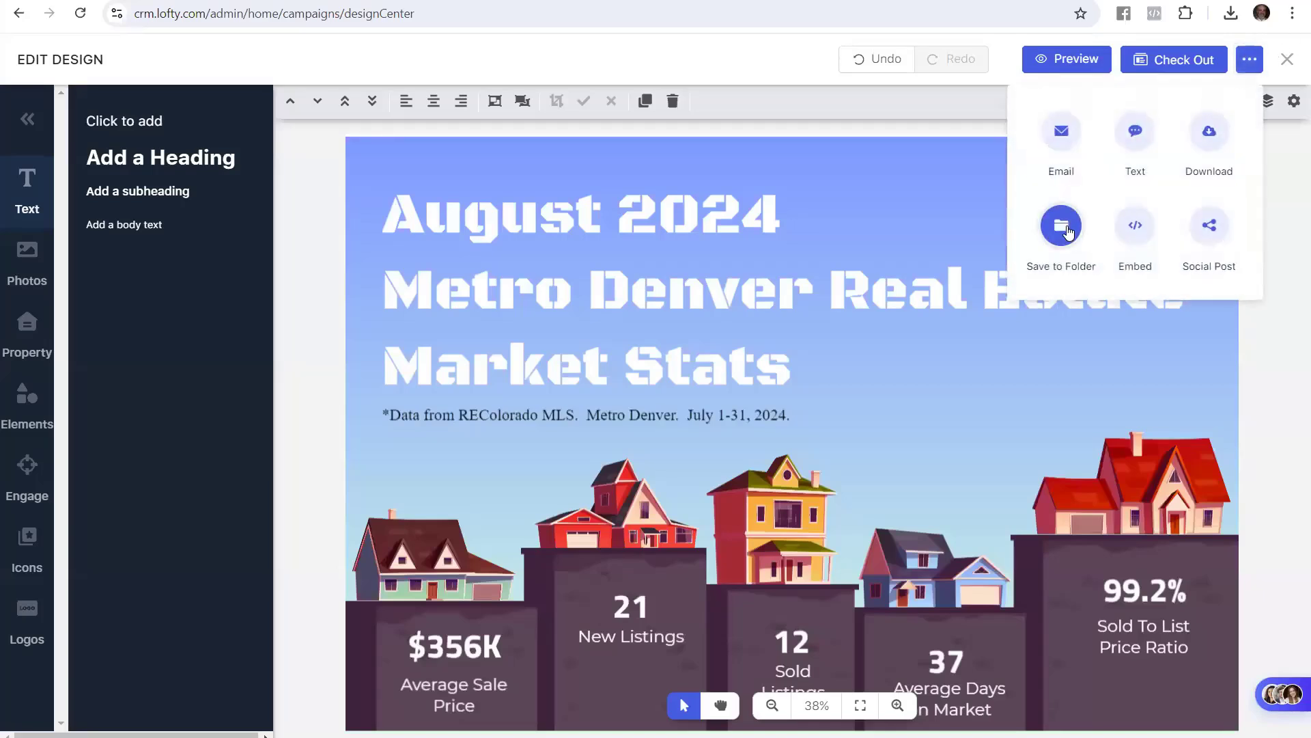
pyautogui.click(1067, 229)
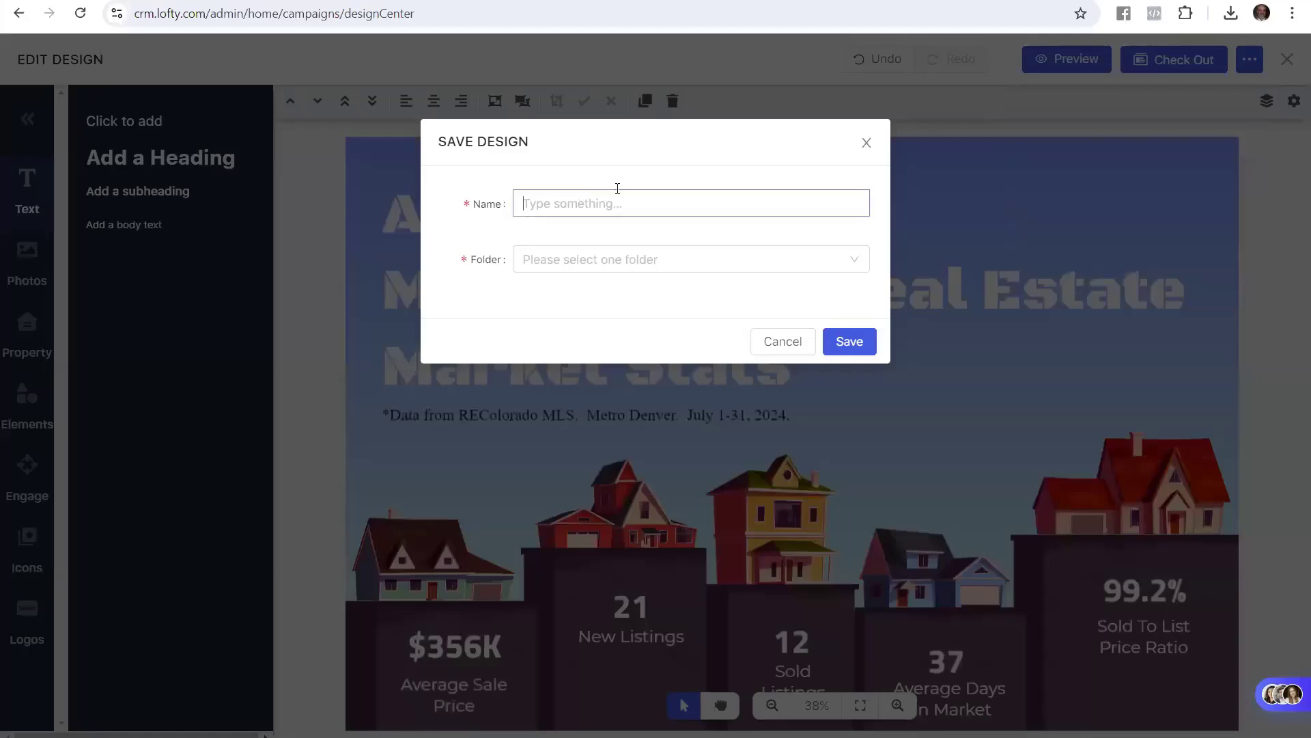
pyautogui.hotkey('ctrl', 'v')
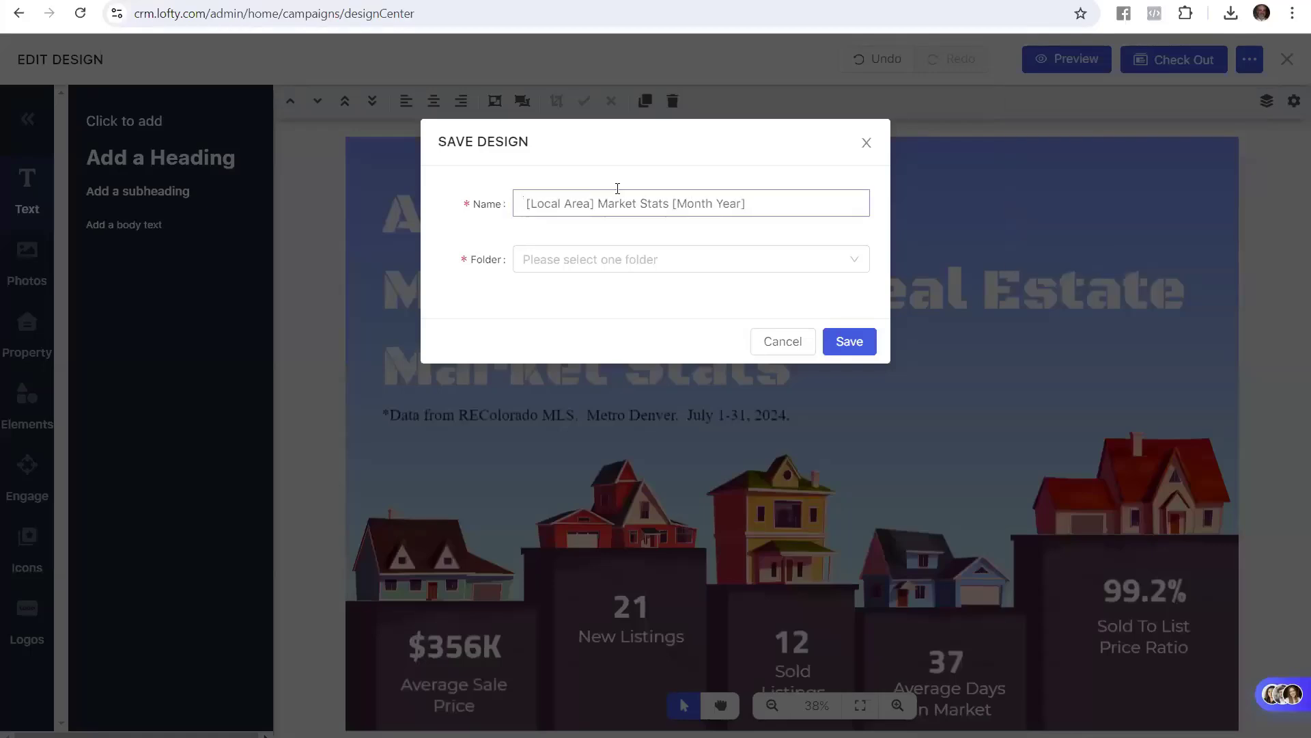
pyautogui.write('Metrod De ')
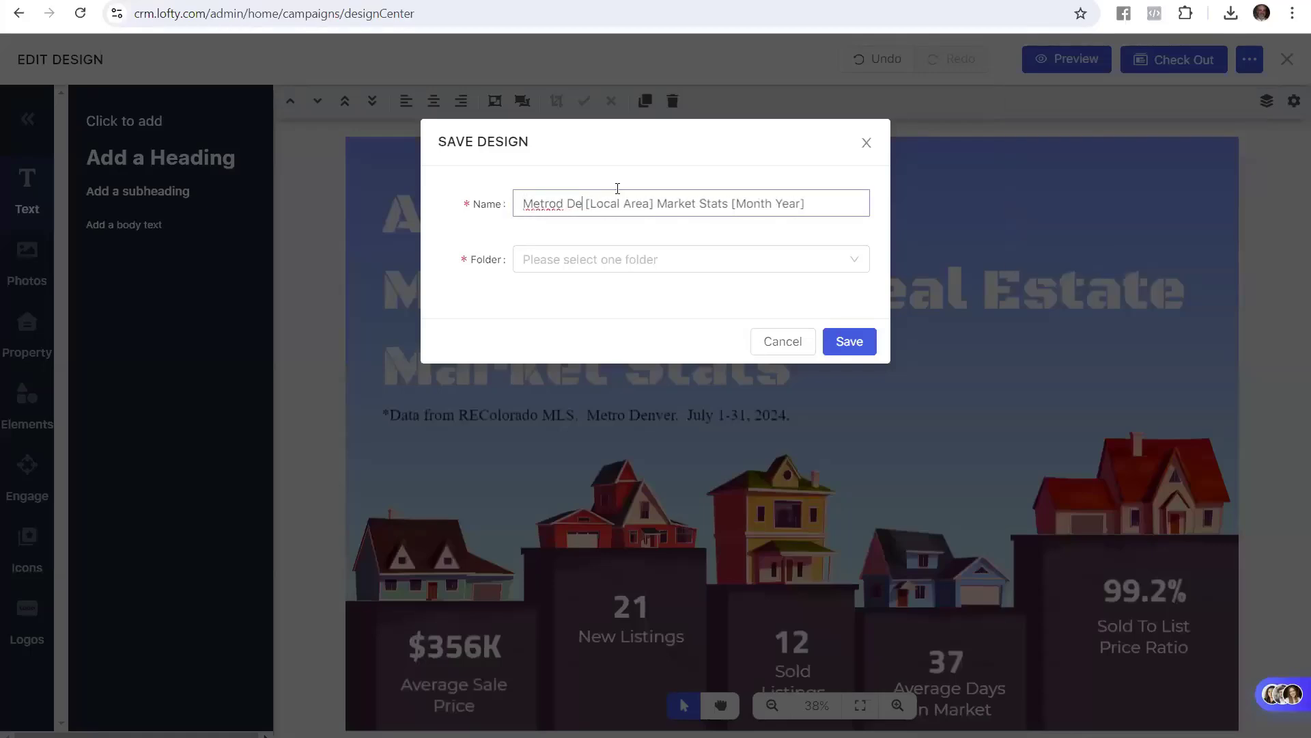
pyautogui.write('nver')
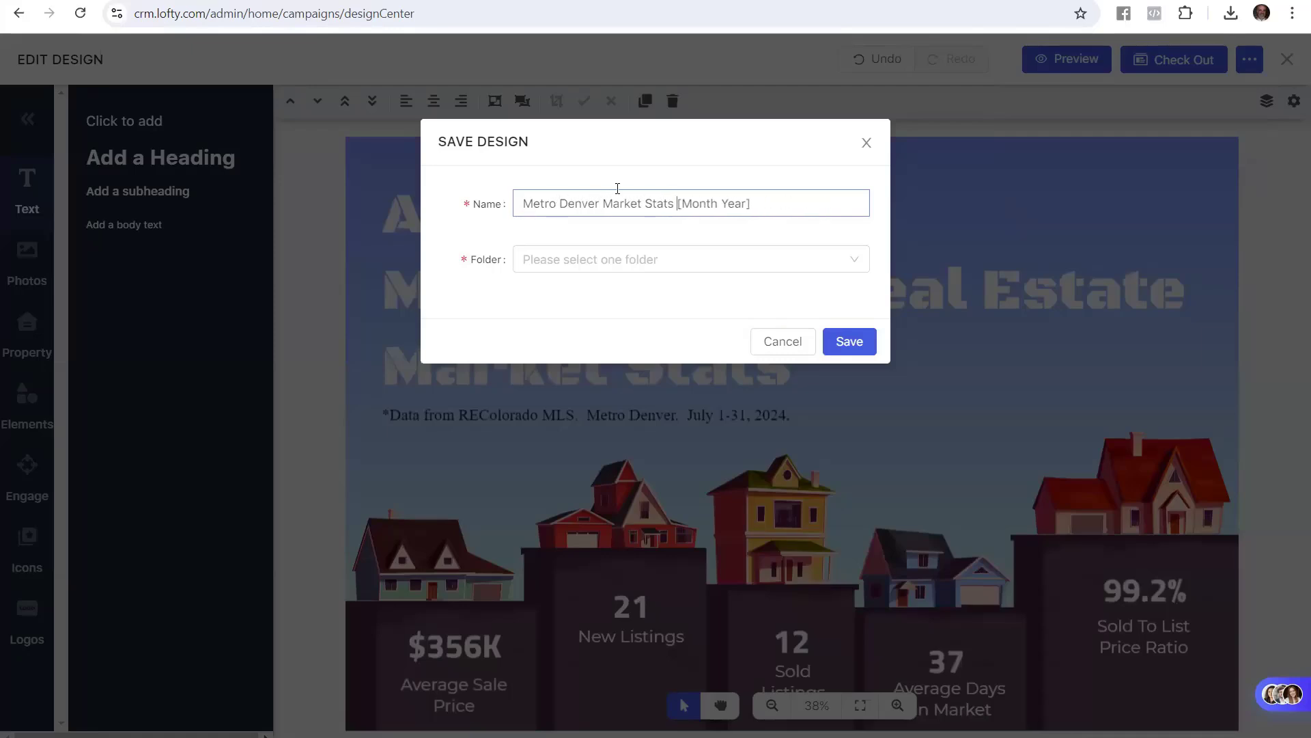
pyautogui.write('J')
pyautogui.press('BackSpace')
pyautogui.write('August ')
pyautogui.write('2024')
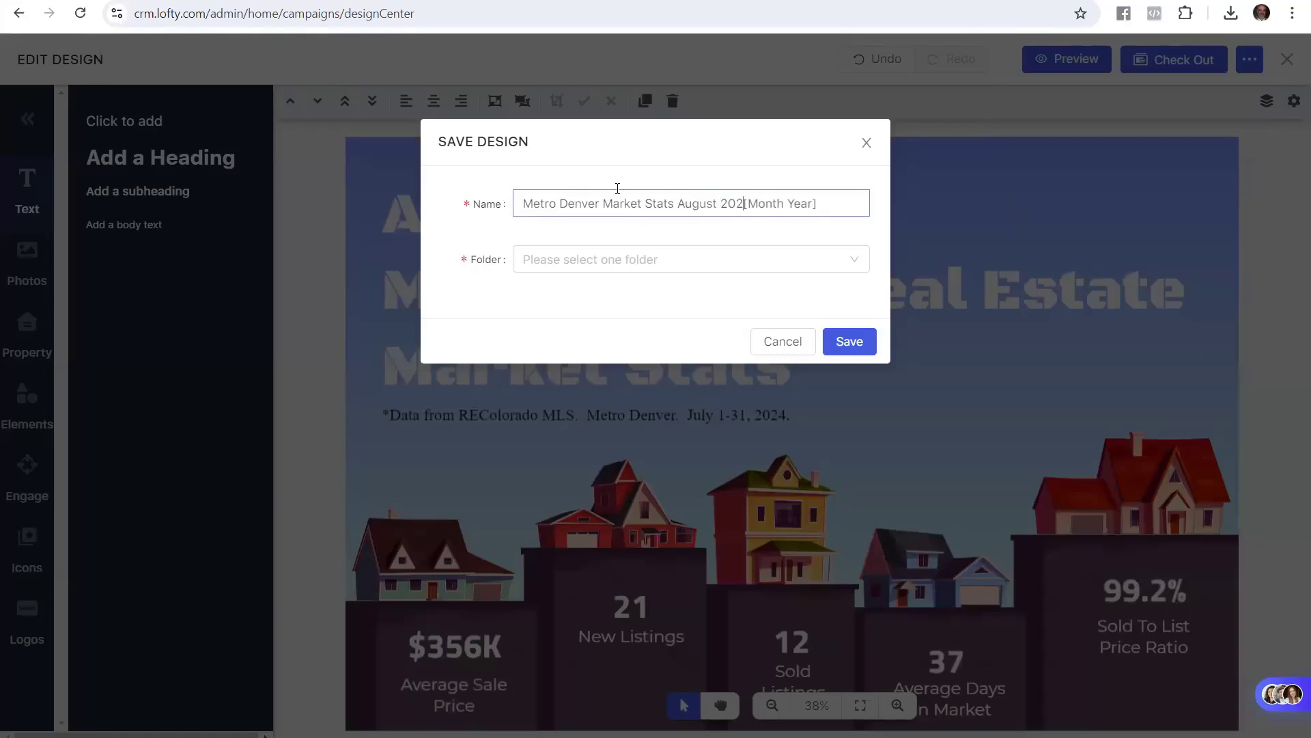
pyautogui.press('Delete')
pyautogui.press('Delete')
pyautogui.press('Delete')
pyautogui.press('Delete')
pyautogui.press('Delete')
pyautogui.press('Delete')
pyautogui.press('Delete')
pyautogui.press('Delete')
pyautogui.press('Delete')
pyautogui.press('Delete')
pyautogui.press('Delete')
pyautogui.press('Delete')
# Check the guide's folder, Click Save and open-designs-folder steps
pyautogui.hotkey('ctrl', 'Tab')
pyautogui.moveTo(688, 355); pyautogui.dragTo(718, 374)
pyautogui.click(527, 383)
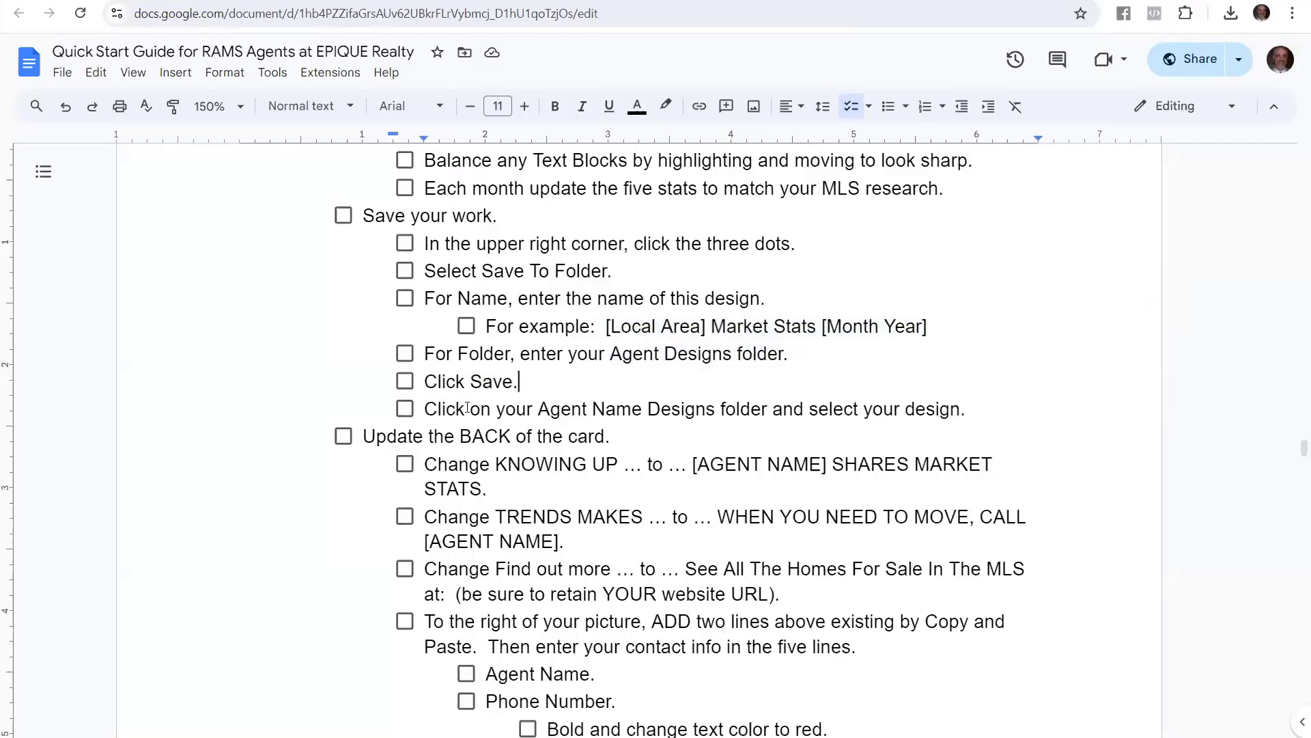
pyautogui.moveTo(448, 411); pyautogui.dragTo(960, 410)
# Choose the agent's designs folder and save the postcard there
pyautogui.hotkey('ctrl', 'Tab')
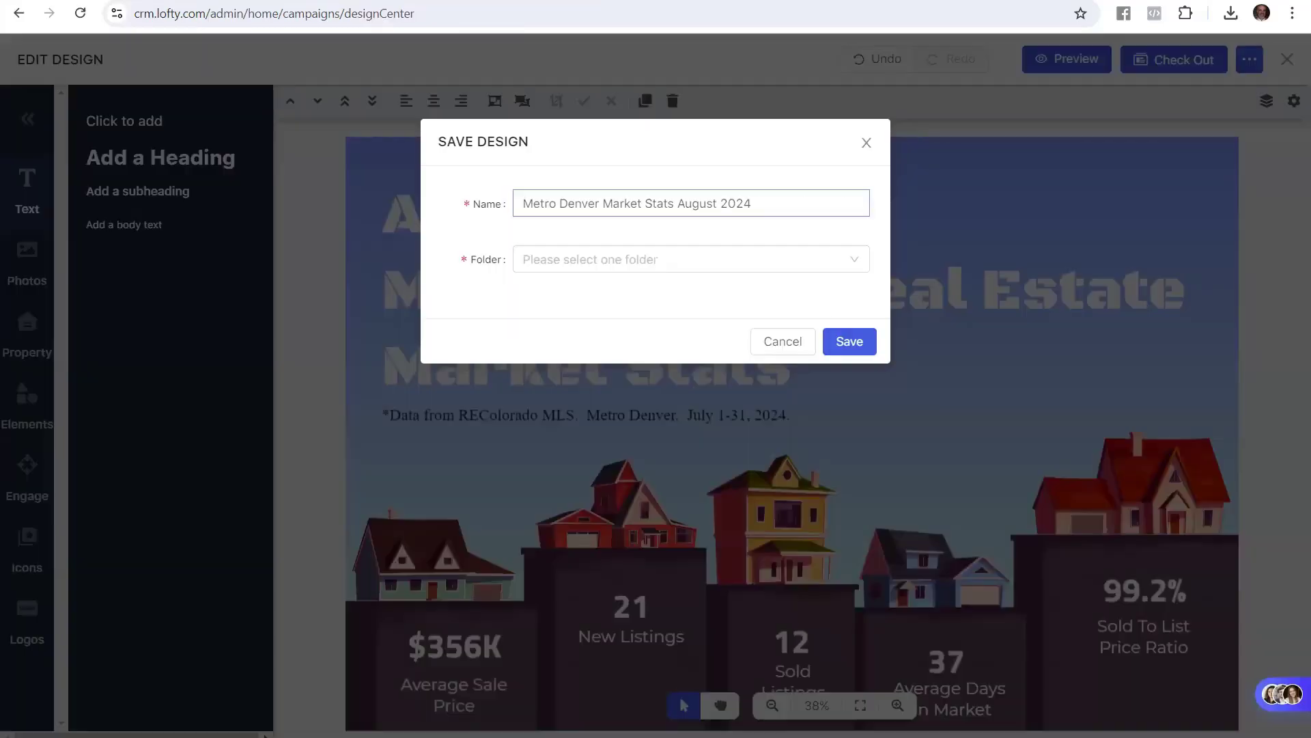
pyautogui.click(586, 269)
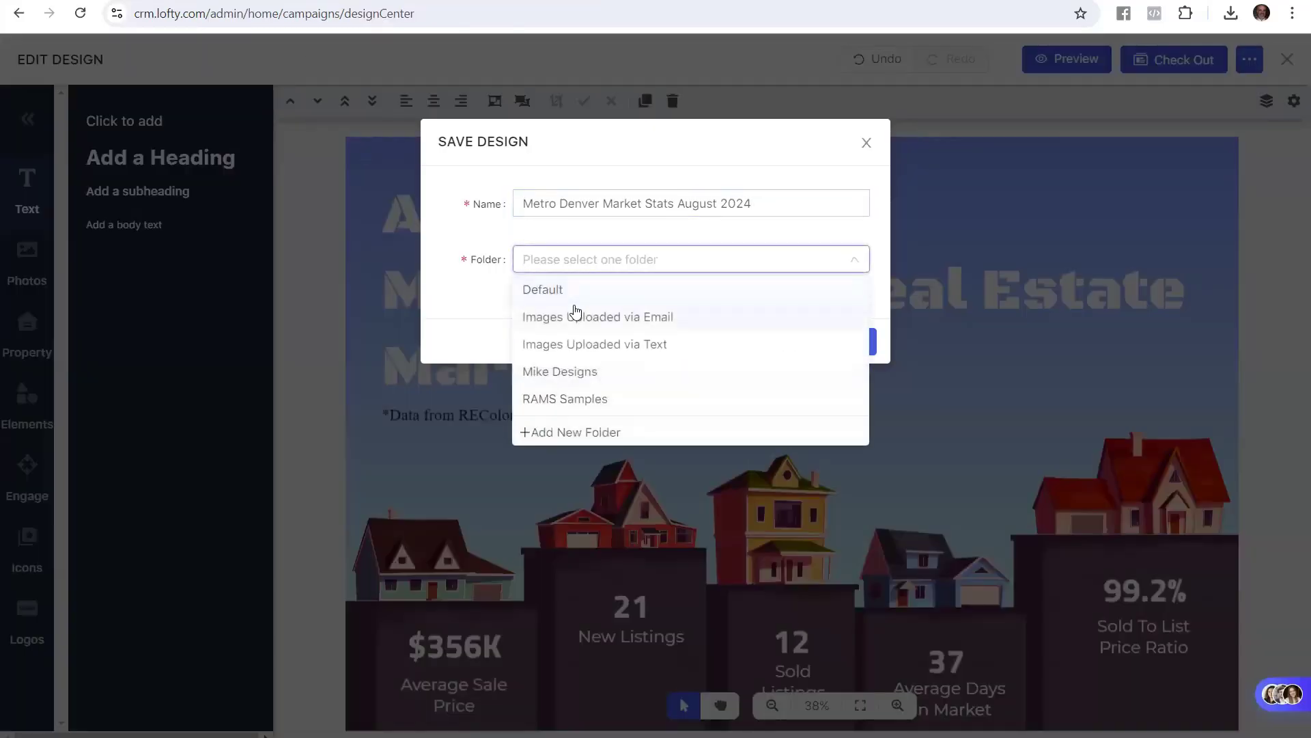
pyautogui.click(582, 371)
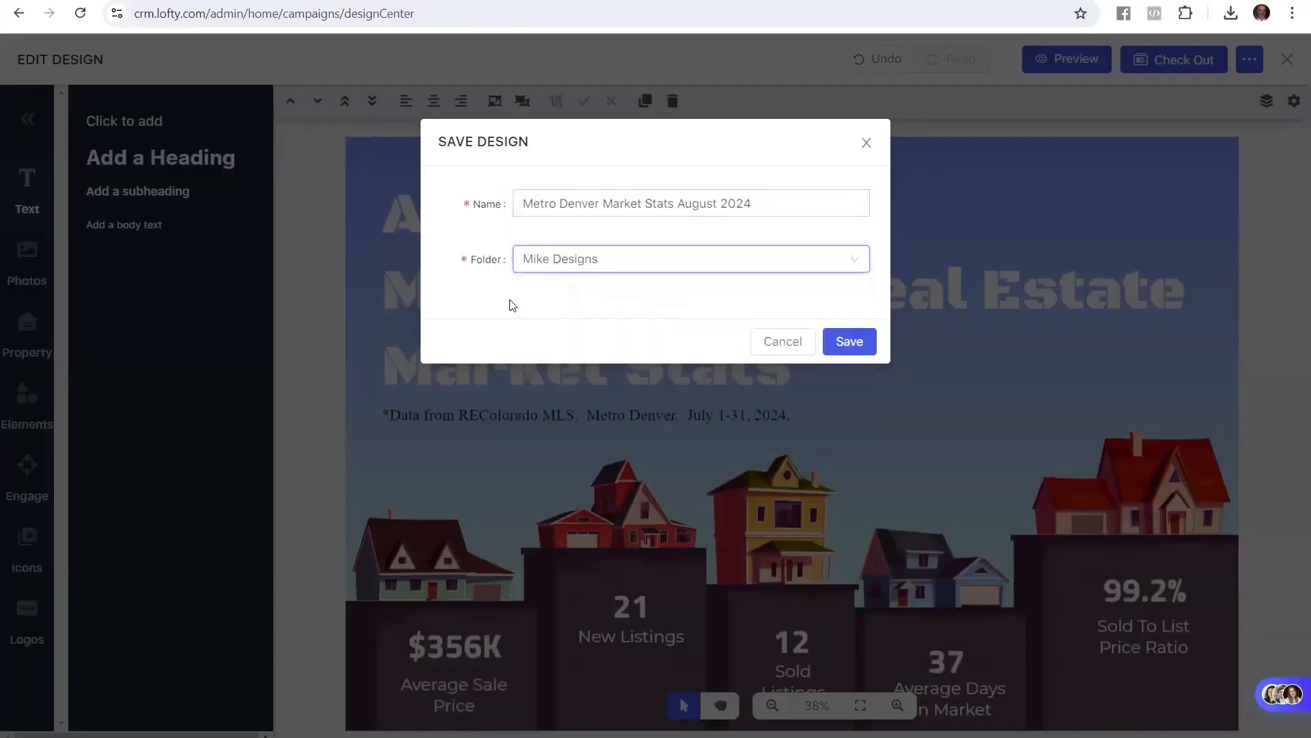
pyautogui.click(869, 342)
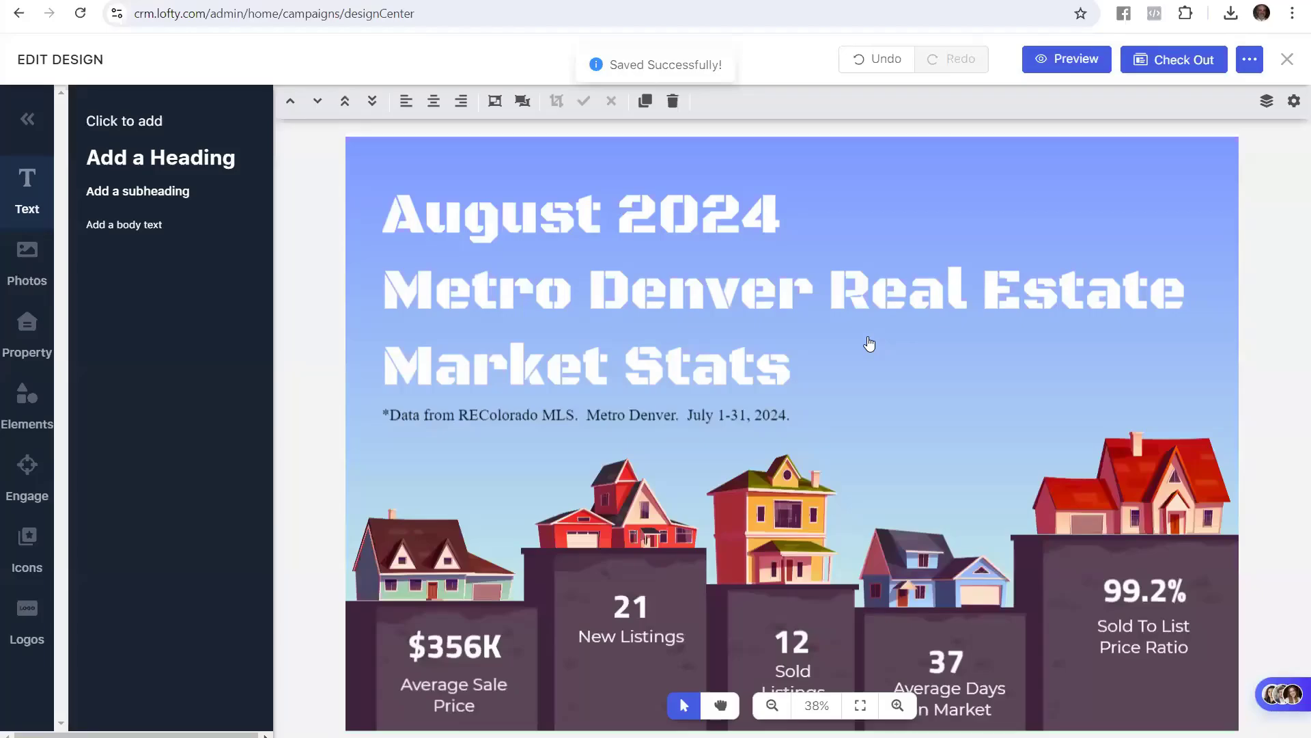
# Reopen 'Metro Denver Market Stats August 2024' from the agent's designs folder in My Designs
pyautogui.scroll(5, 462, 352)
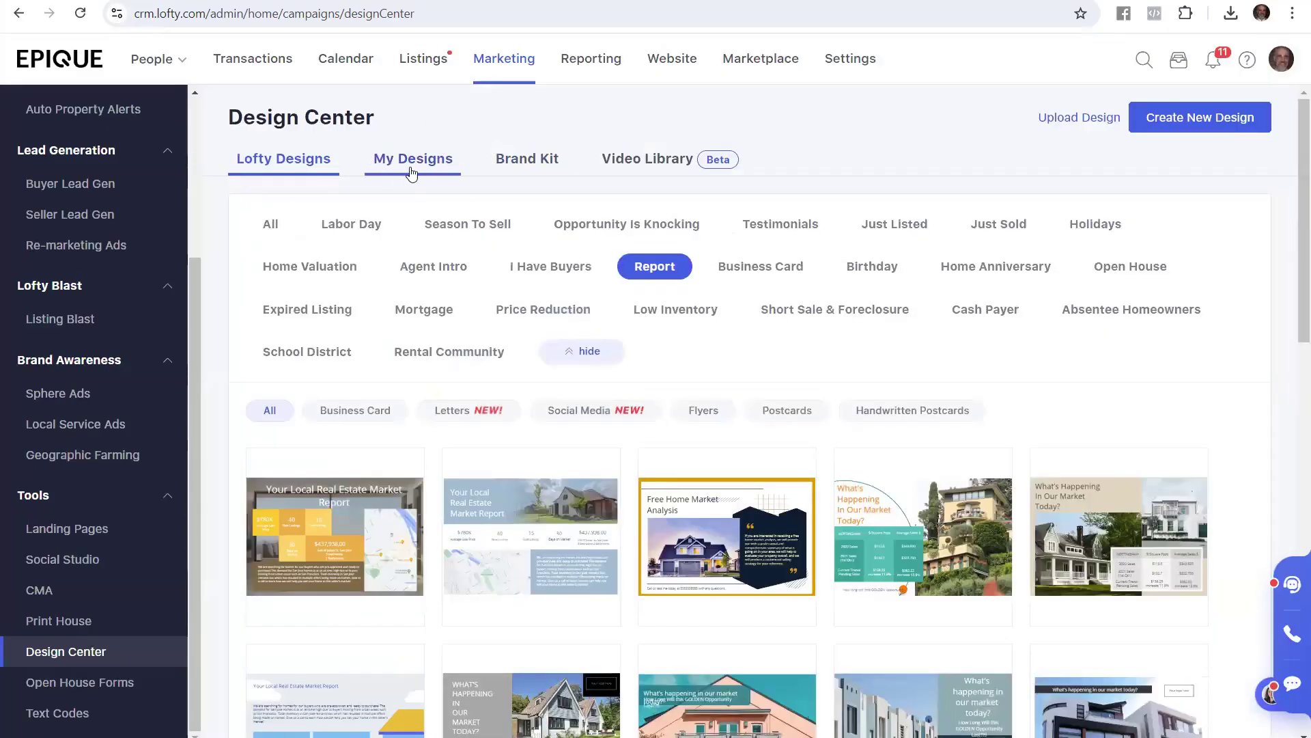
pyautogui.click(415, 161)
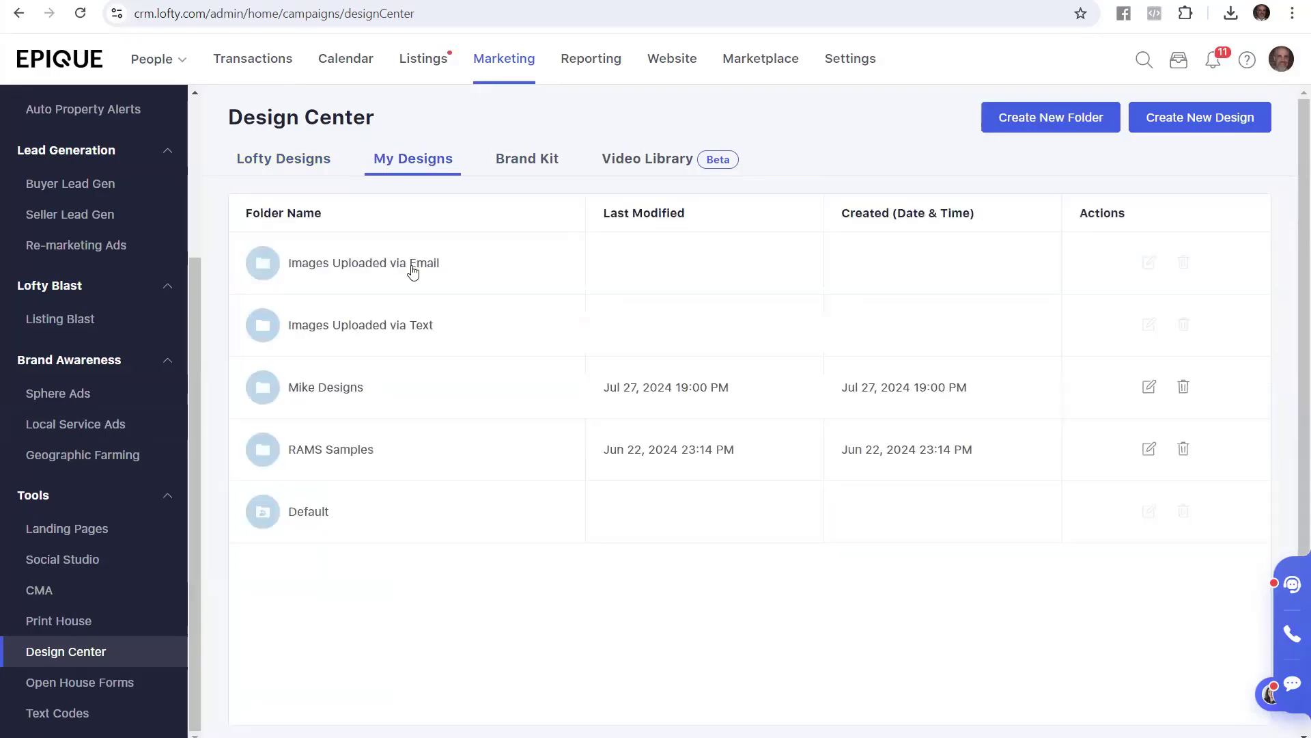
pyautogui.click(337, 386)
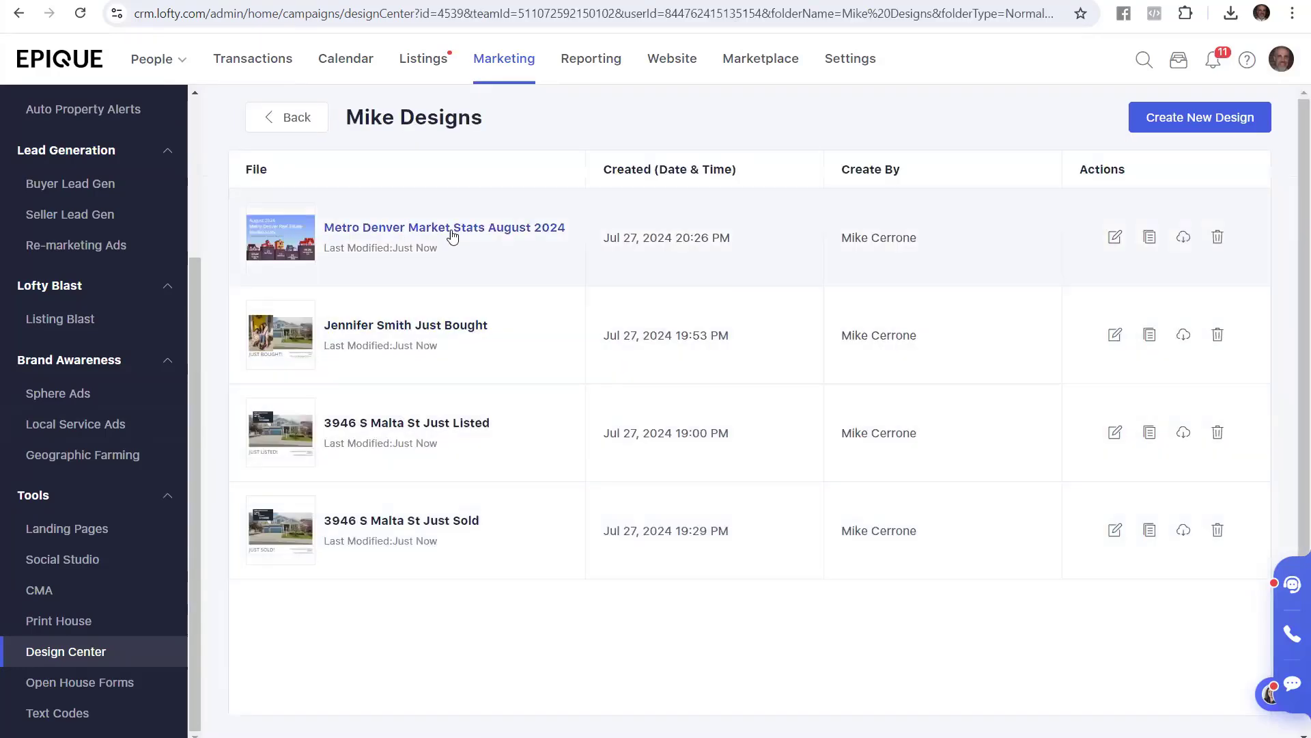
pyautogui.click(451, 232)
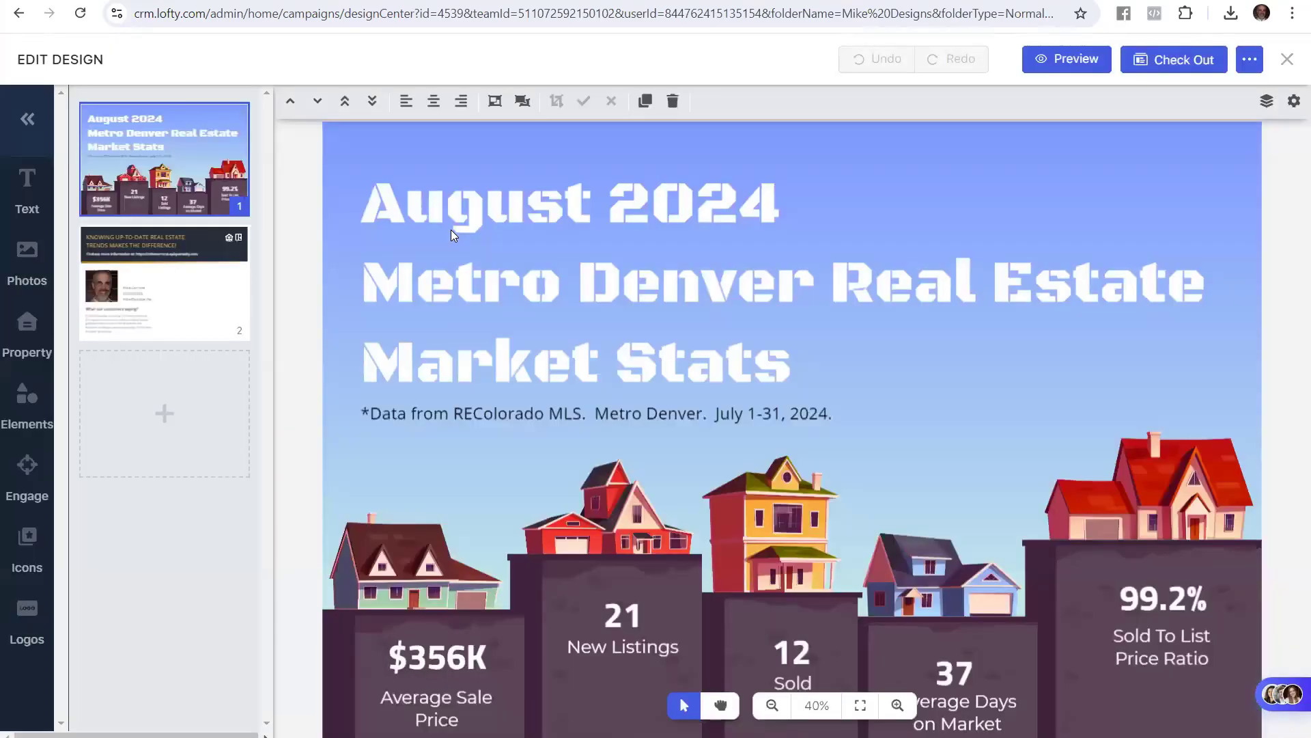
# Copy '[AGENT NAME] SHARES MARKET STATS' from the guide and show the postcard's back page
pyautogui.hotkey('alt', 'Tab')
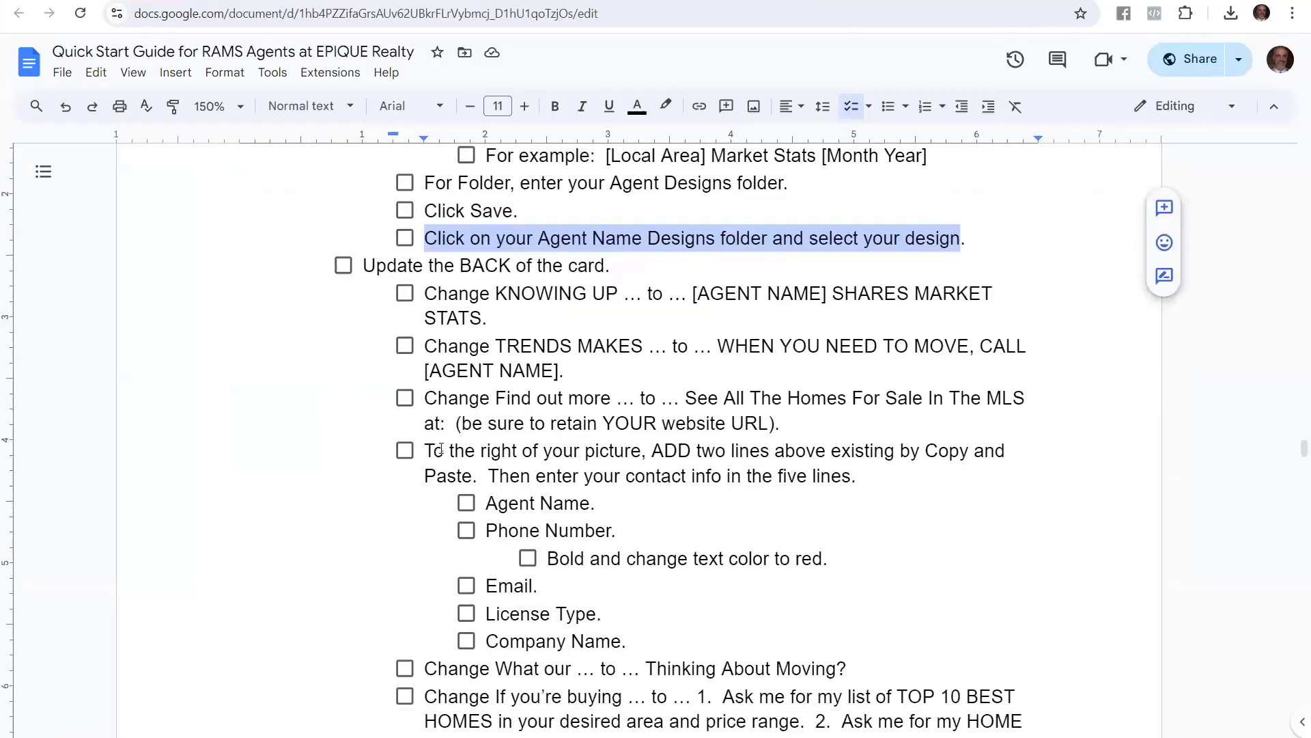
pyautogui.moveTo(363, 269); pyautogui.dragTo(604, 266)
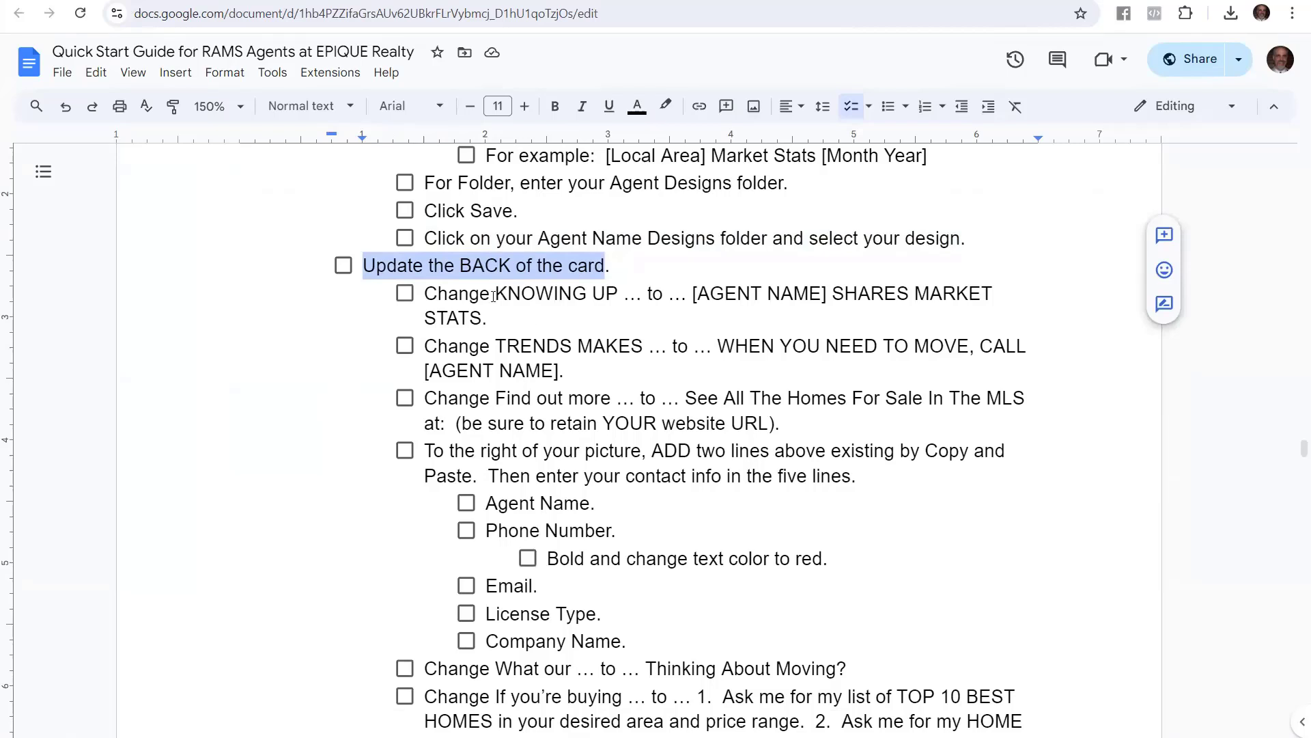
pyautogui.moveTo(494, 295); pyautogui.dragTo(623, 302)
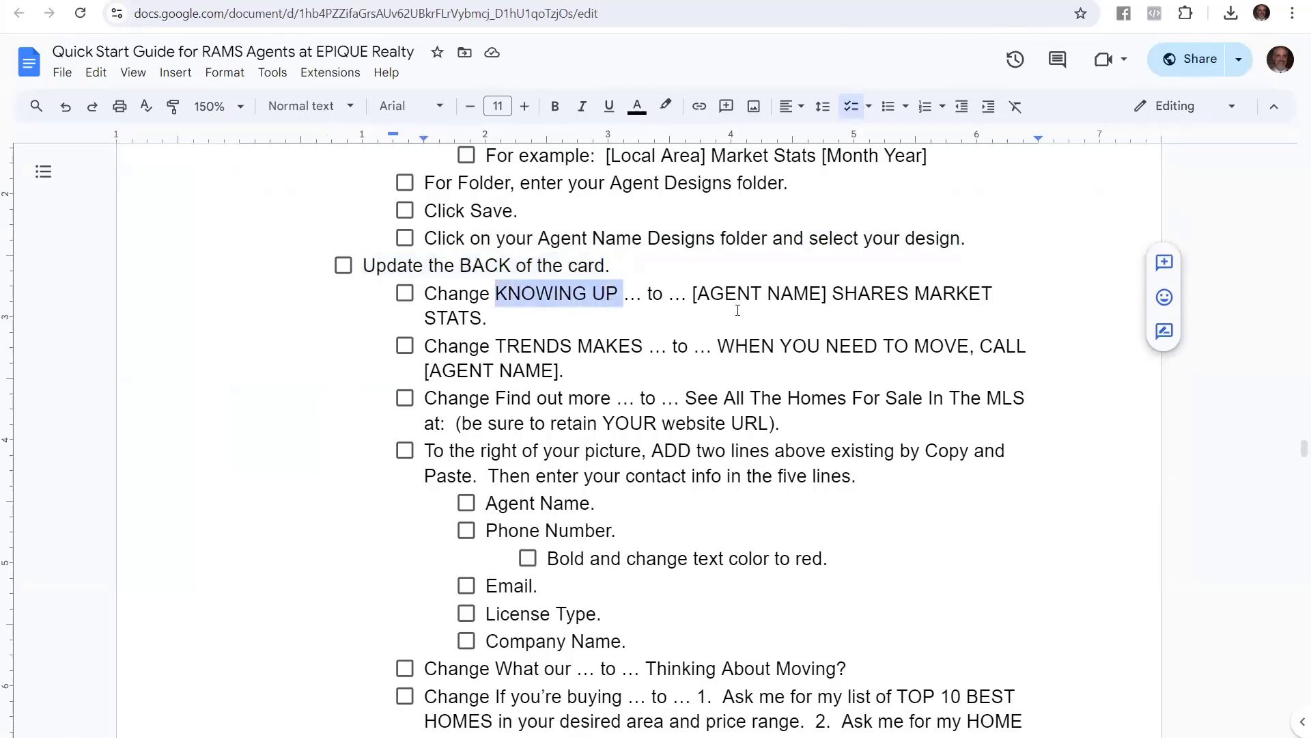
pyautogui.click(697, 294)
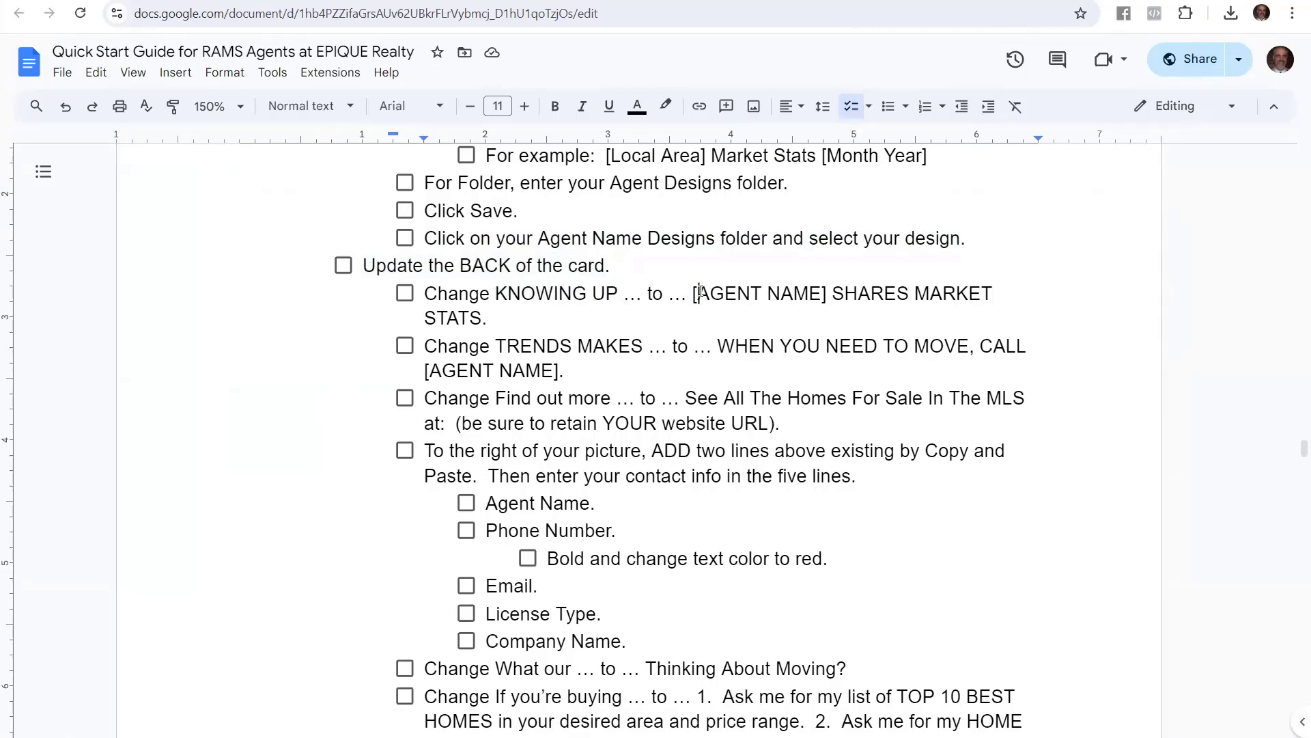
pyautogui.moveTo(693, 294); pyautogui.dragTo(483, 323)
pyautogui.hotkey('ctrl', 'c')
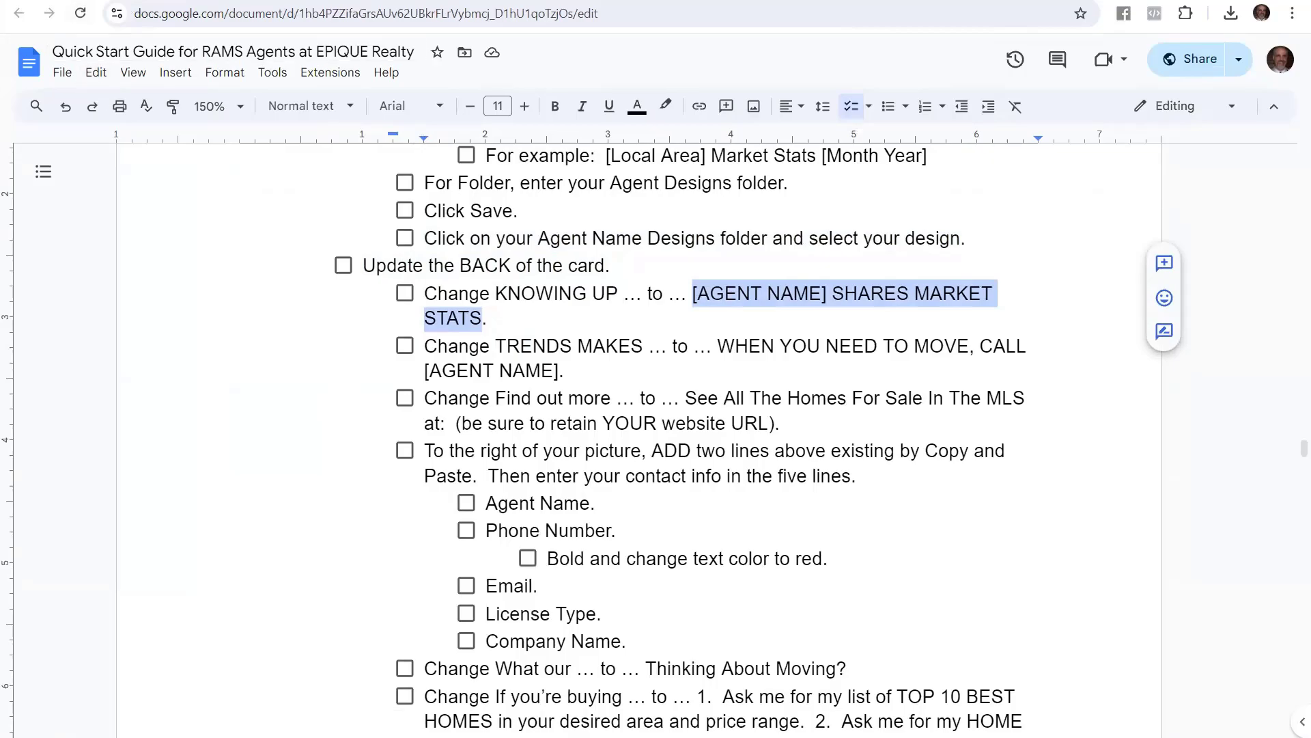
pyautogui.click(171, 1)
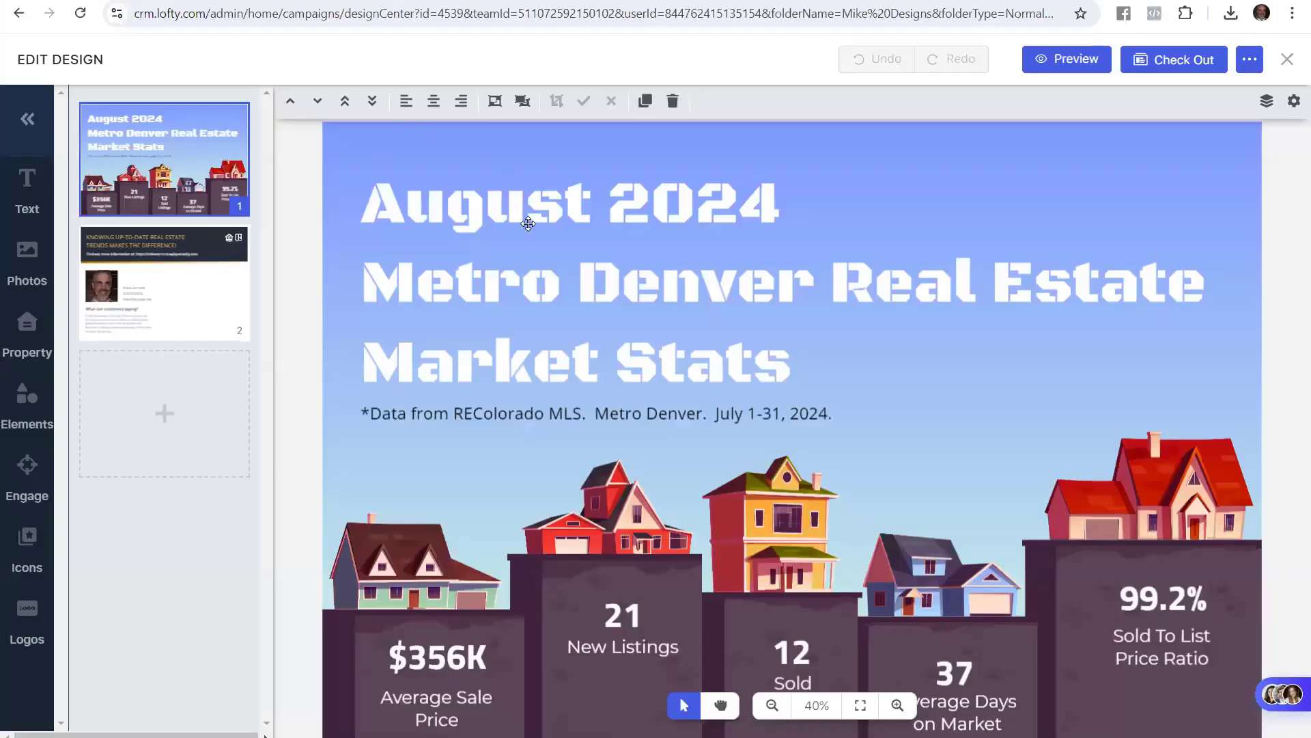
pyautogui.click(220, 316)
# Replace the KNOWING UP-TO-DATE headline line with '<agent name> SHARES MARKET STATS.'
pyautogui.click(437, 175)
pyautogui.click(430, 176)
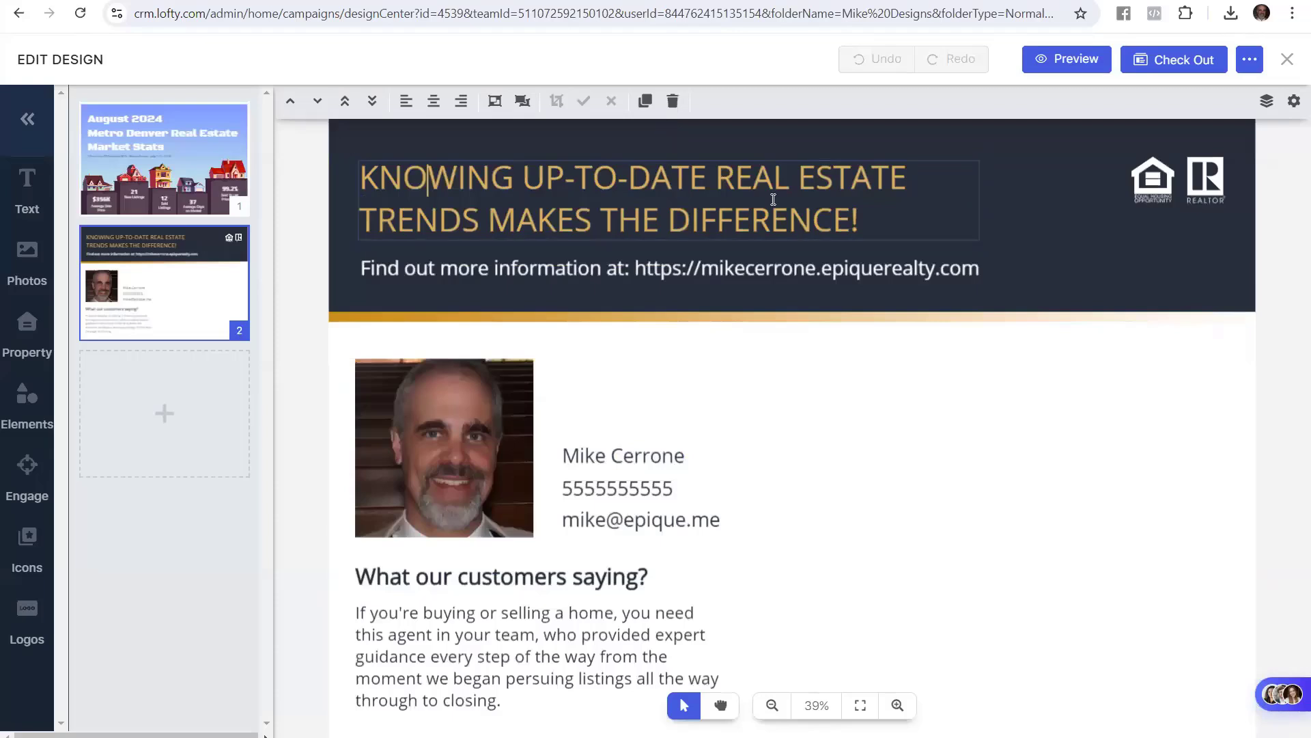
pyautogui.moveTo(905, 176)
pyautogui.mouseDown()
pyautogui.moveTo(383, 175)
pyautogui.moveTo(894, 172)
pyautogui.mouseUp()
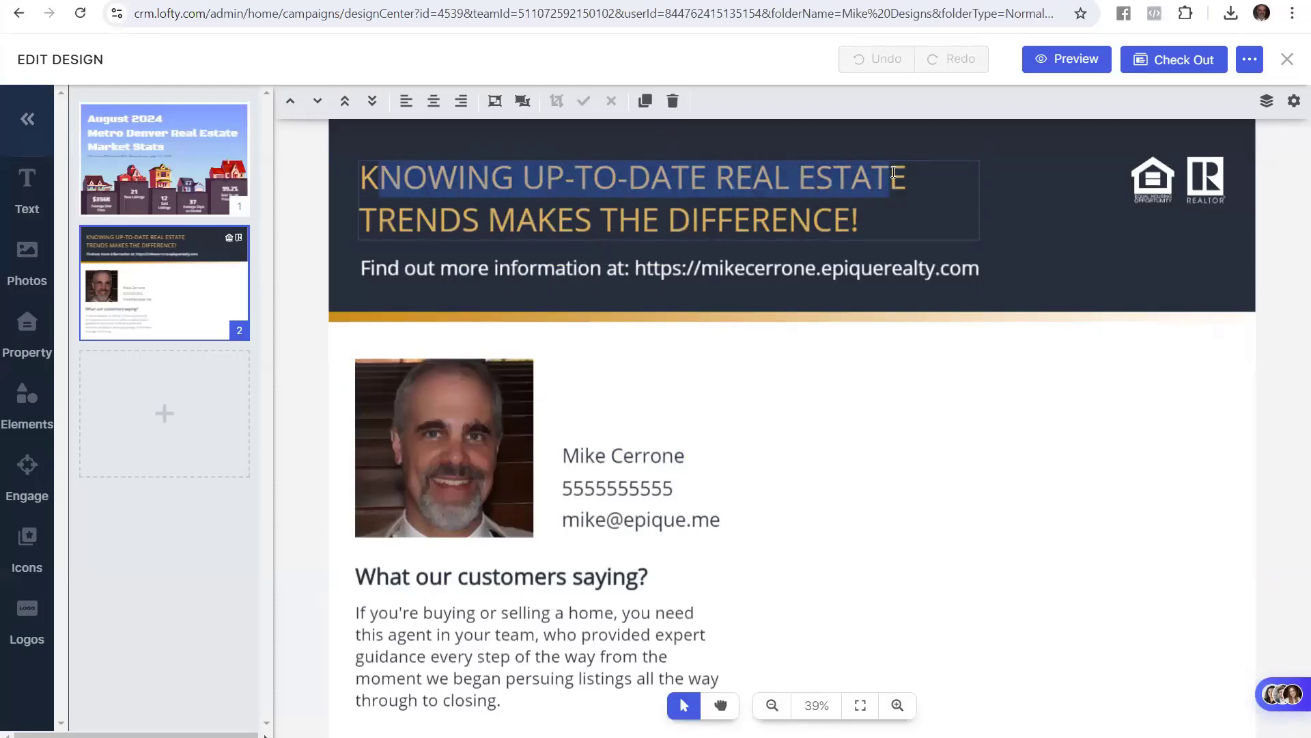
pyautogui.hotkey('ctrl', 'v')
pyautogui.press('Delete')
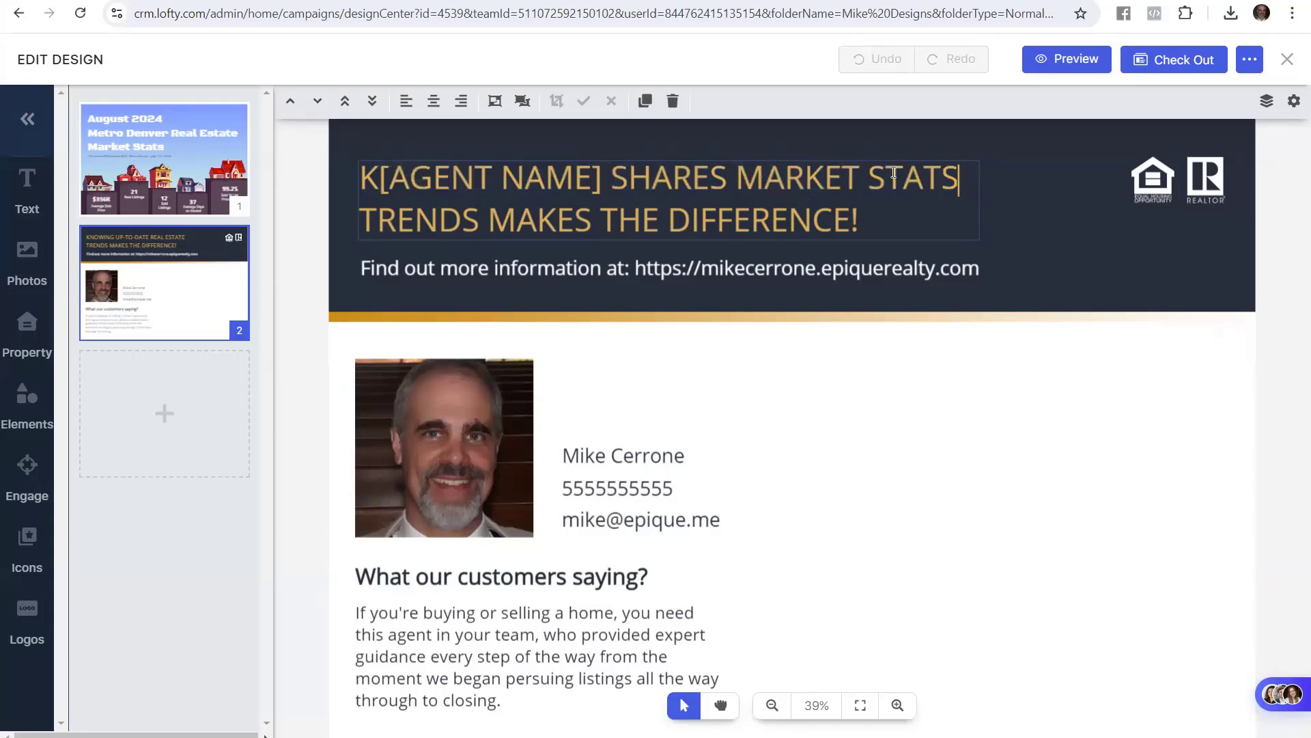
pyautogui.write('.')
pyautogui.press('Home')
pyautogui.press('Right')
pyautogui.press('BackSpace')
pyautogui.write('MIKE')
pyautogui.press('Delete')
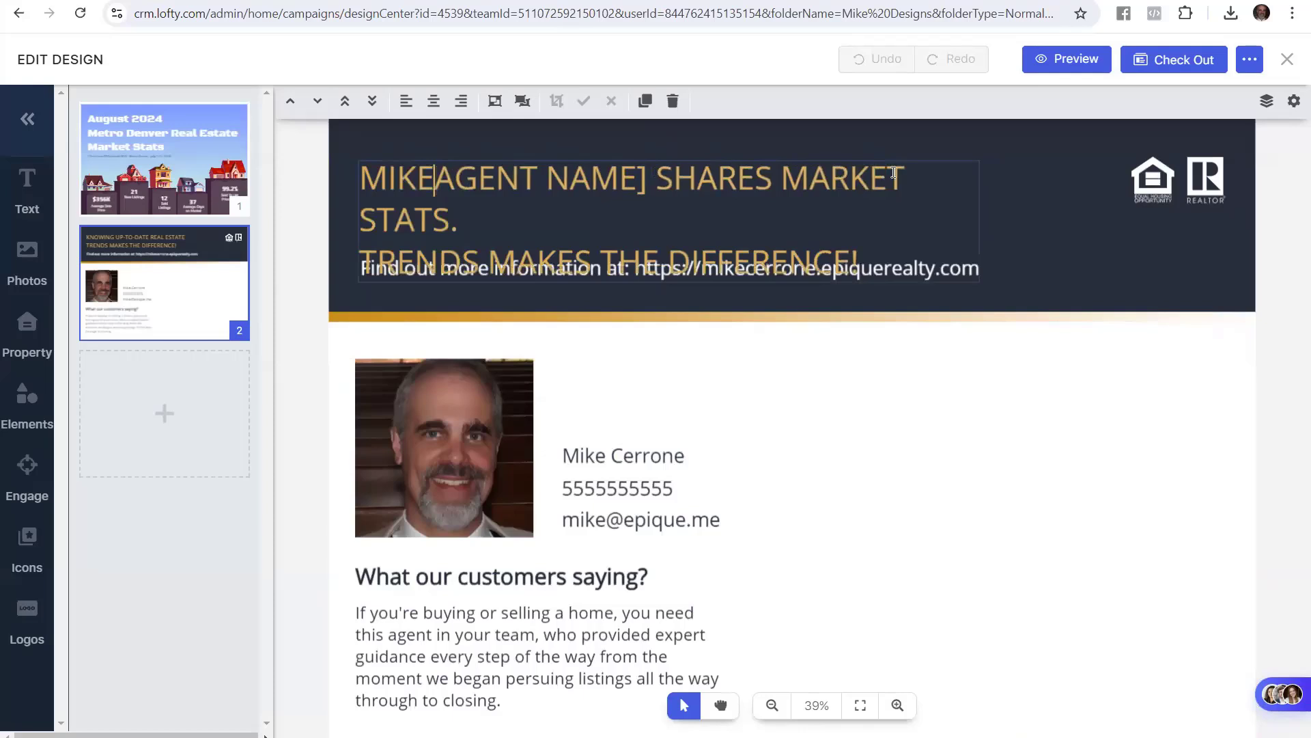
pyautogui.press('Delete')
pyautogui.press('Delete')
pyautogui.press('Delete')
pyautogui.press('Delete')
pyautogui.press('Delete')
pyautogui.press('Delete')
pyautogui.press('Delete')
pyautogui.press('Delete')
pyautogui.press('Delete')
pyautogui.press('Delete')
pyautogui.press('Delete')
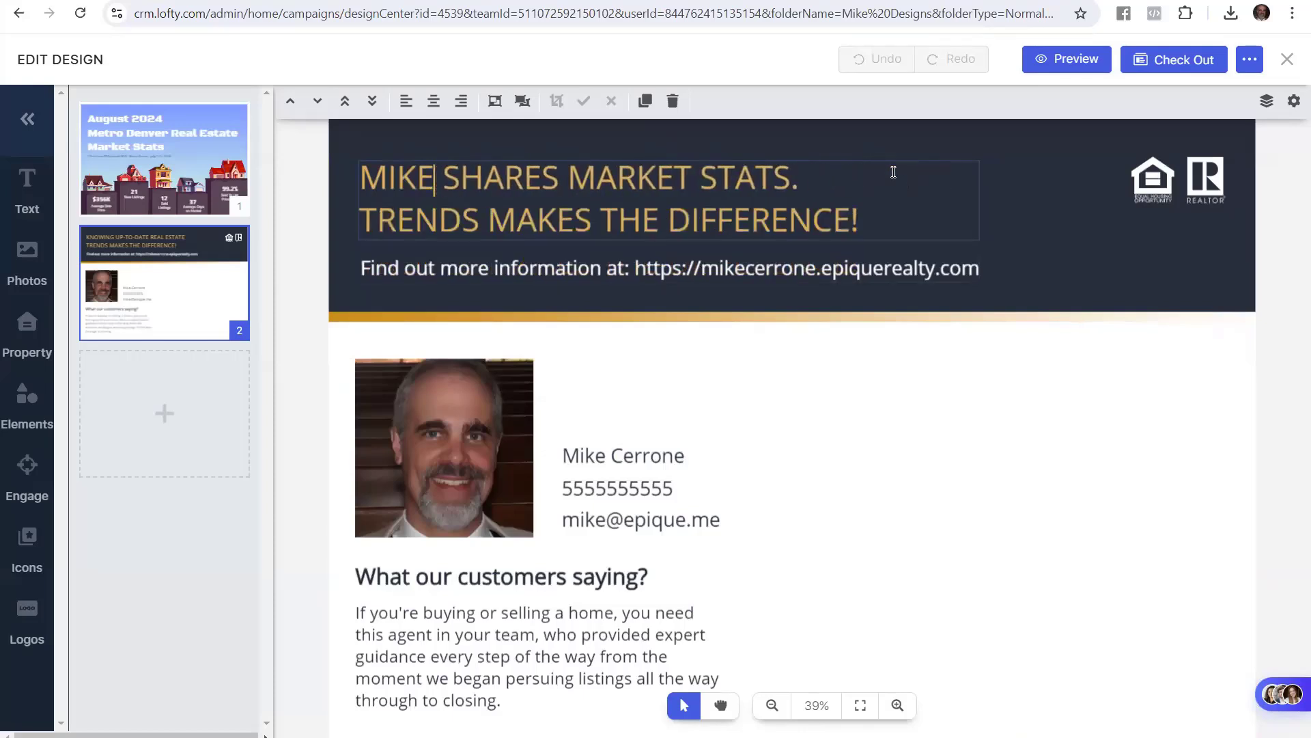
pyautogui.click(317, 224)
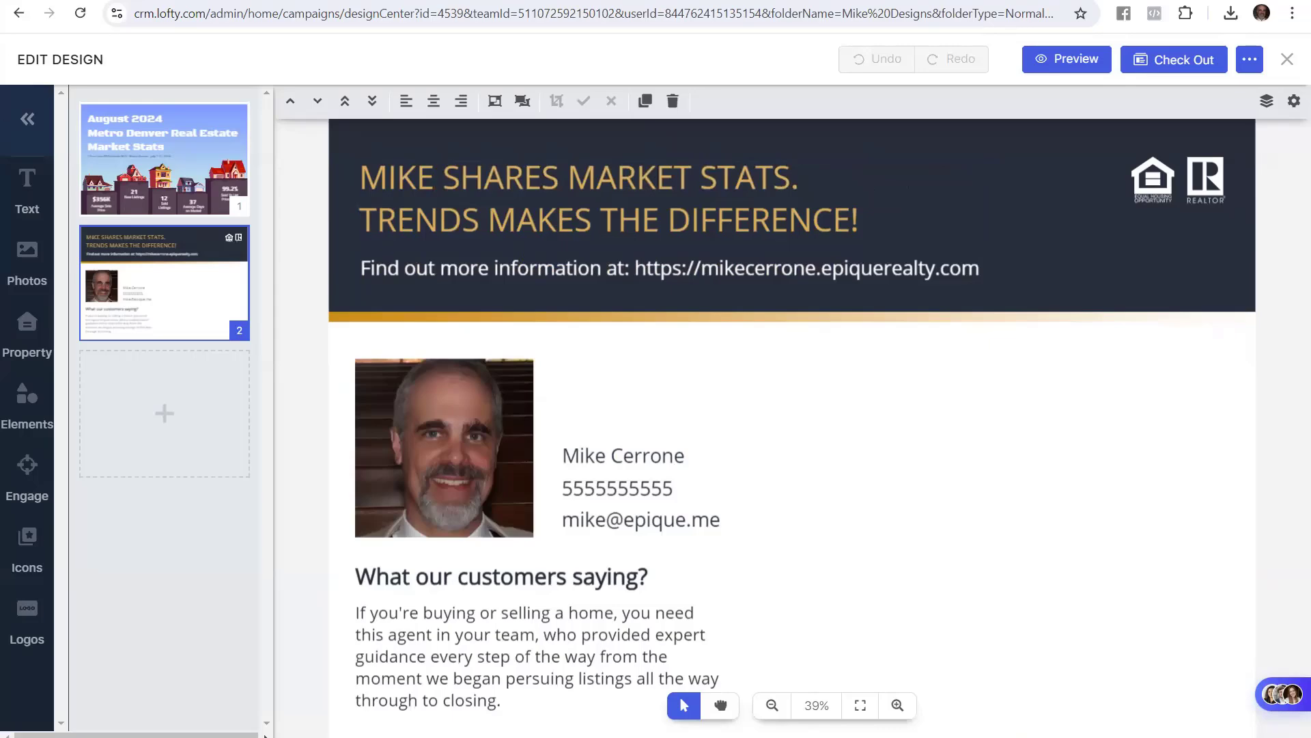
# Copy the 'WHEN YOU NEED TO MOVE, CALL' replacement line from the guide
pyautogui.click(140, 0)
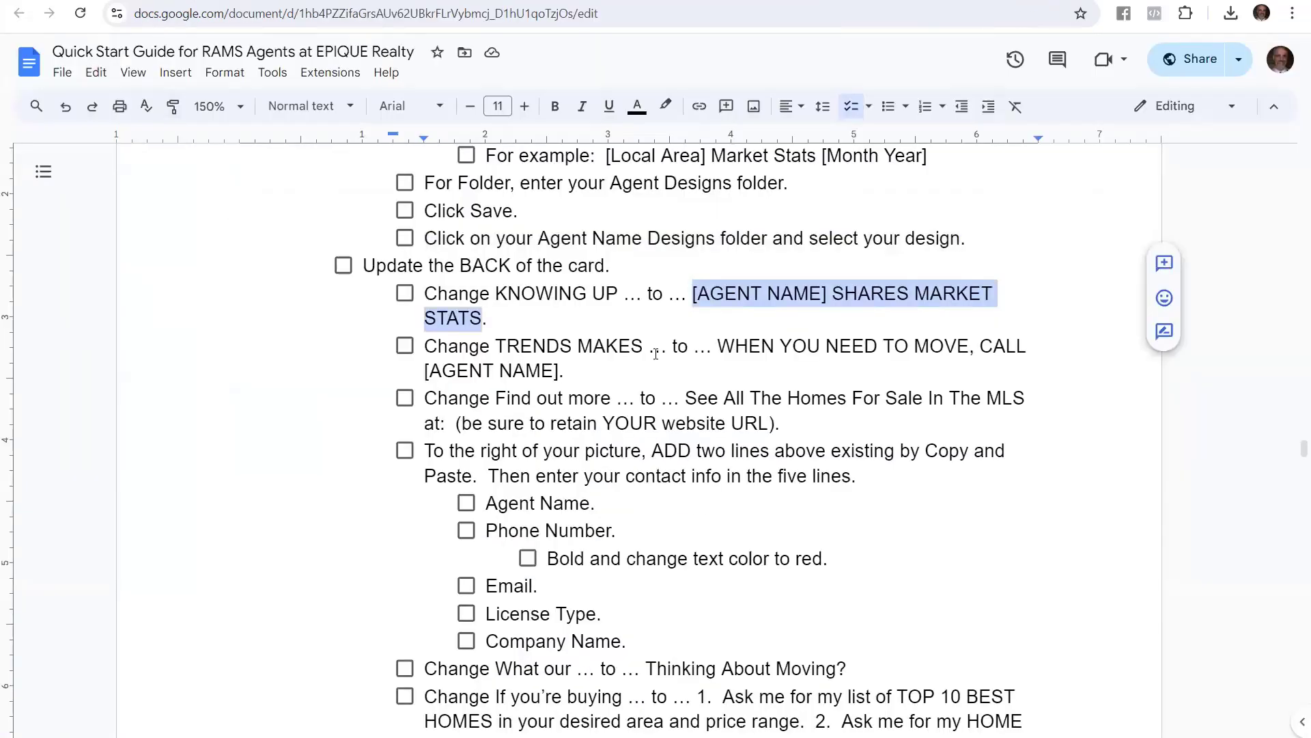
pyautogui.moveTo(719, 351); pyautogui.dragTo(783, 361)
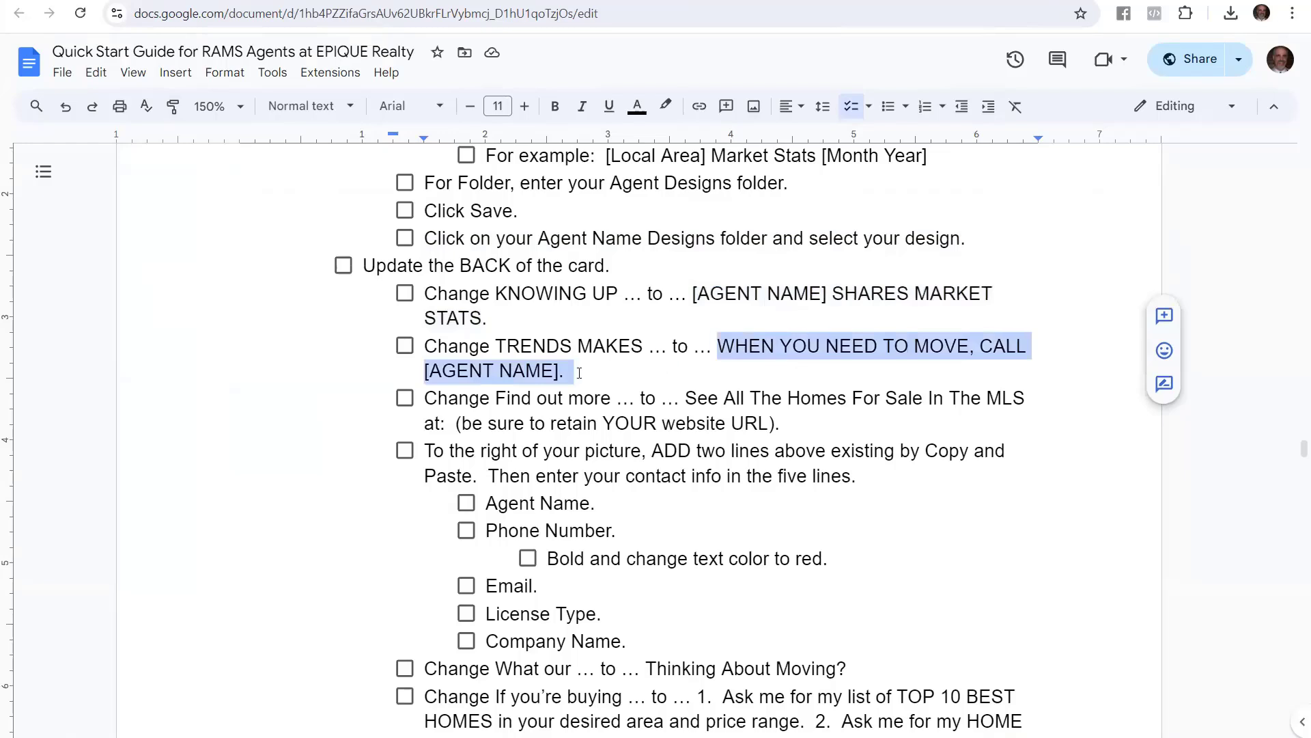
pyautogui.moveTo(579, 373); pyautogui.dragTo(565, 372)
pyautogui.hotkey('ctrl', 'c')
pyautogui.click(256, 1)
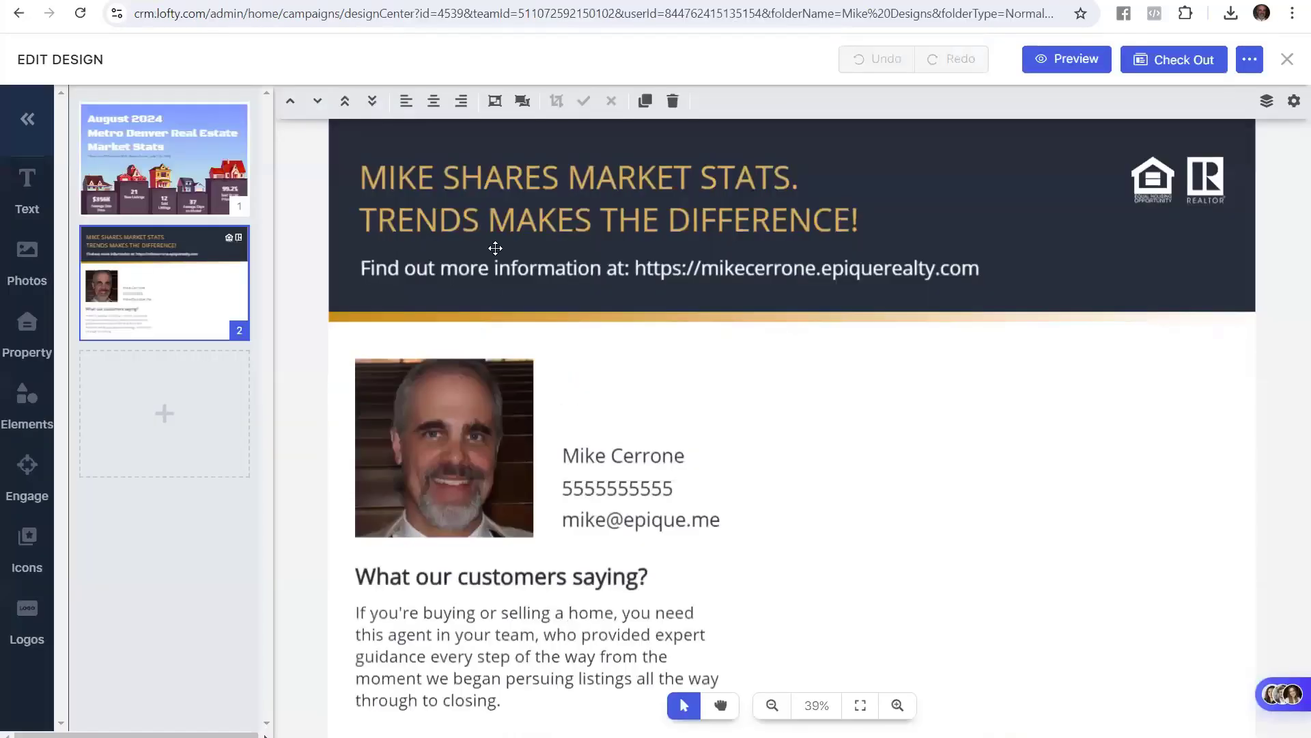
# Paste the call line over 'TRENDS MAKES THE DIFFERENCE!' and complete the agent's name
pyautogui.click(525, 229)
pyautogui.click(616, 222)
pyautogui.moveTo(378, 220); pyautogui.dragTo(854, 216)
pyautogui.hotkey('ctrl', 'v')
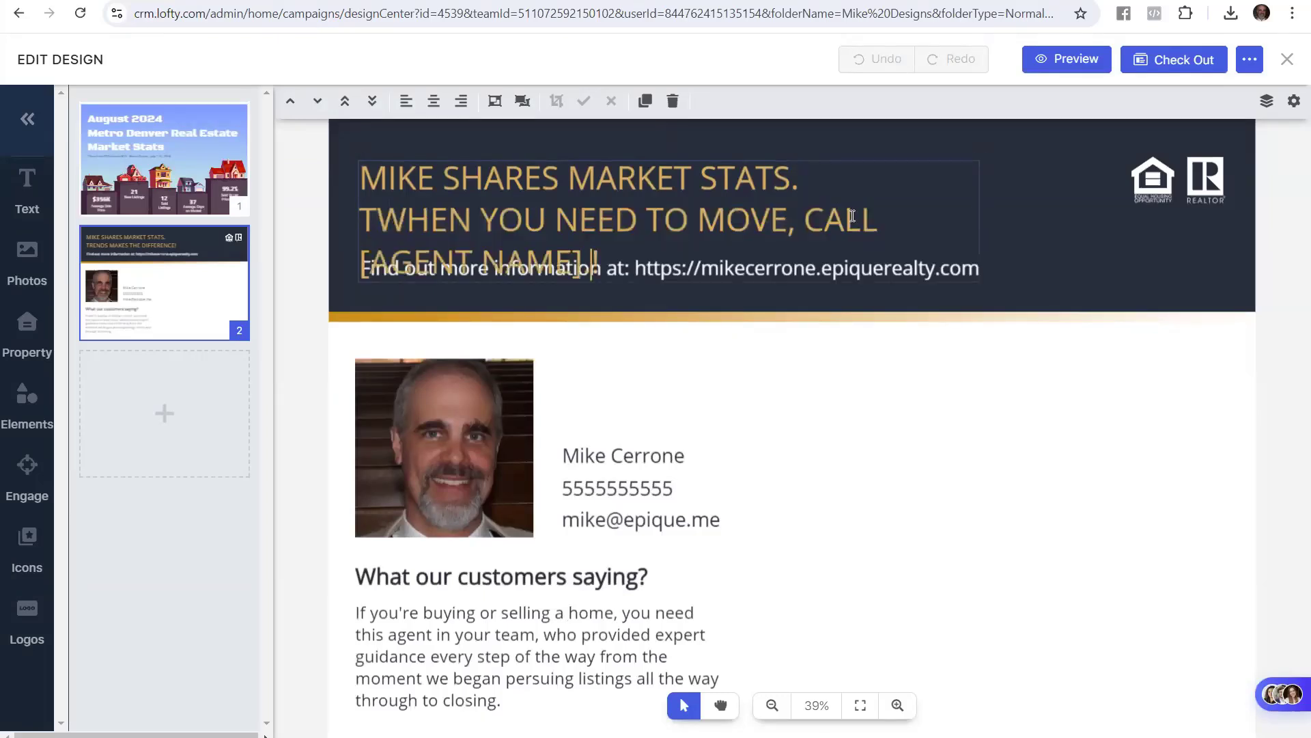
pyautogui.press('Delete')
pyautogui.press('Up')
pyautogui.press('Left')
pyautogui.press('Left')
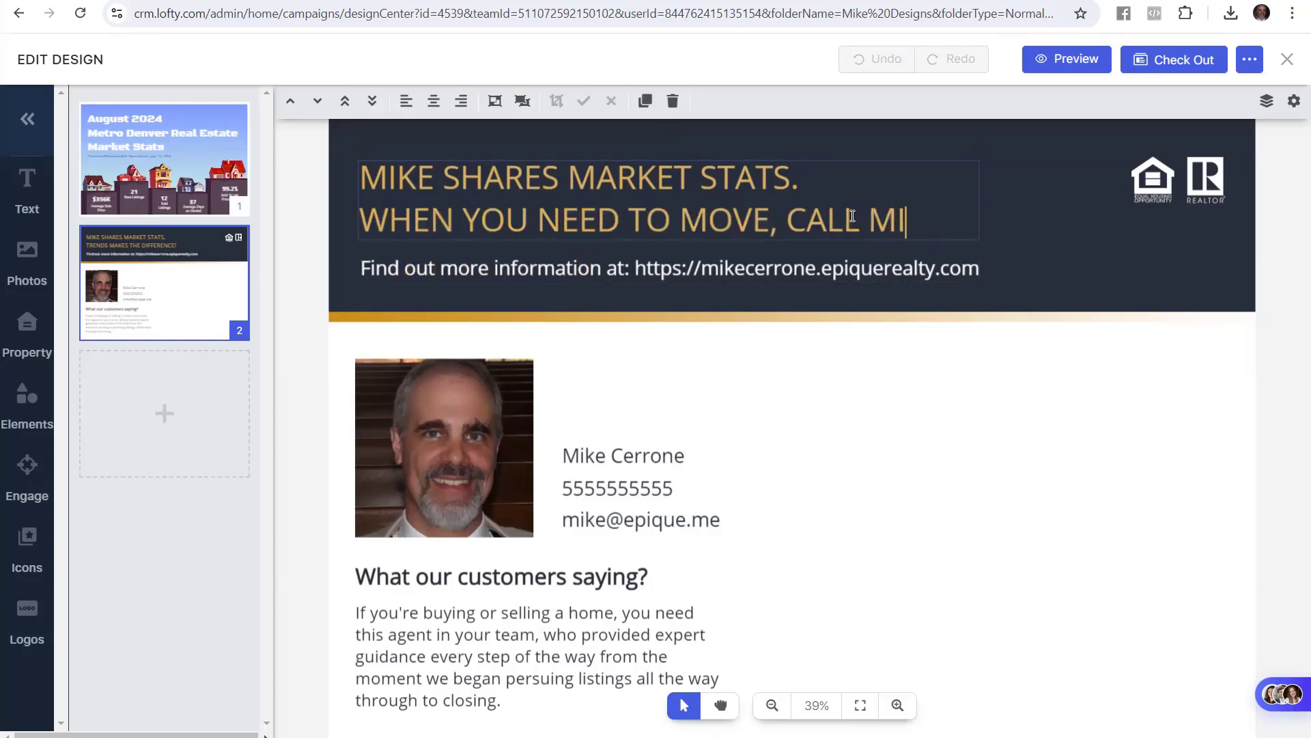
pyautogui.write('KE.')
# Widen the headline text box to the right
pyautogui.click(539, 175)
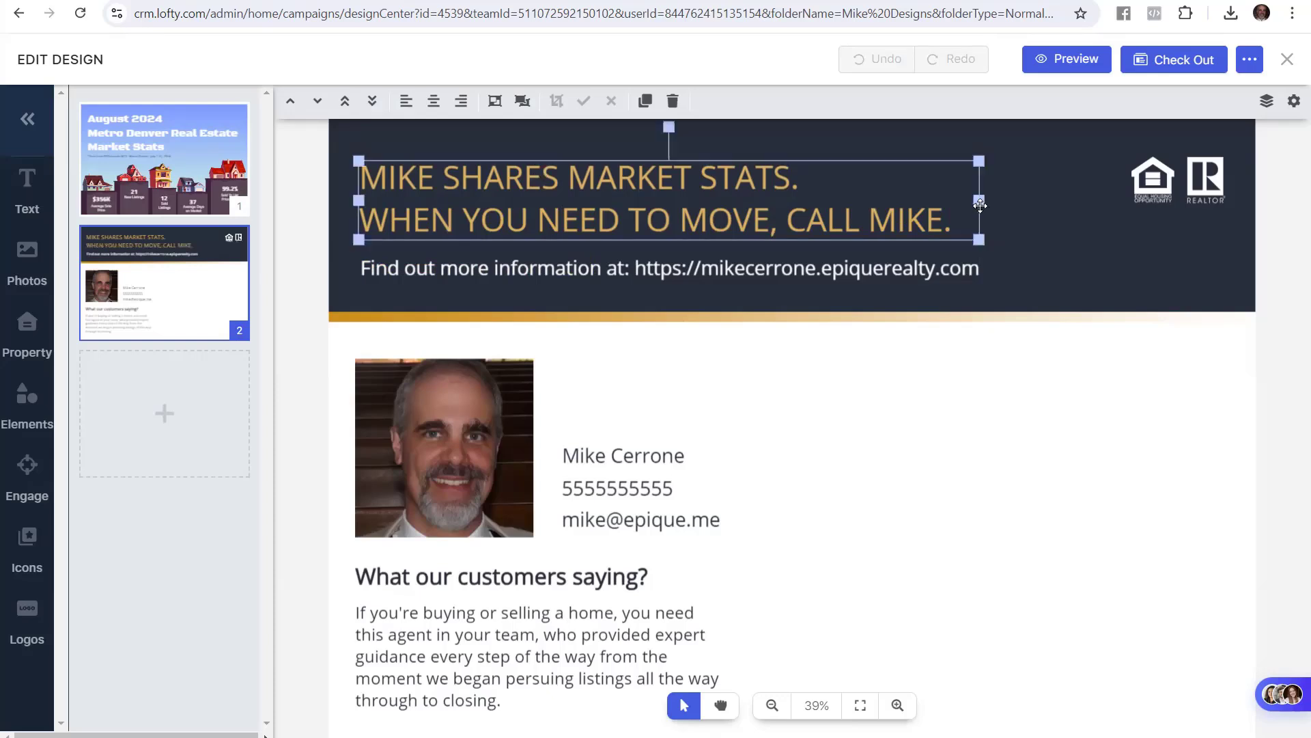
pyautogui.moveTo(980, 197); pyautogui.dragTo(1001, 217)
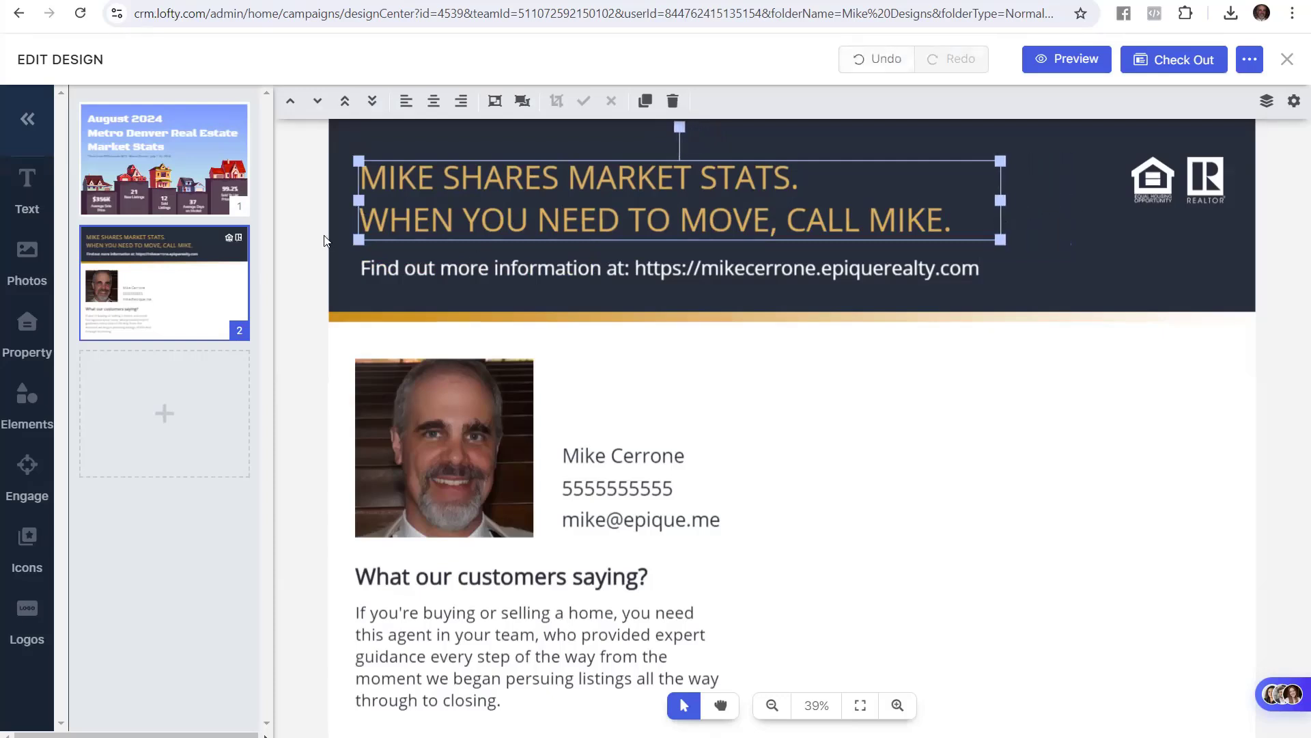
pyautogui.click(325, 241)
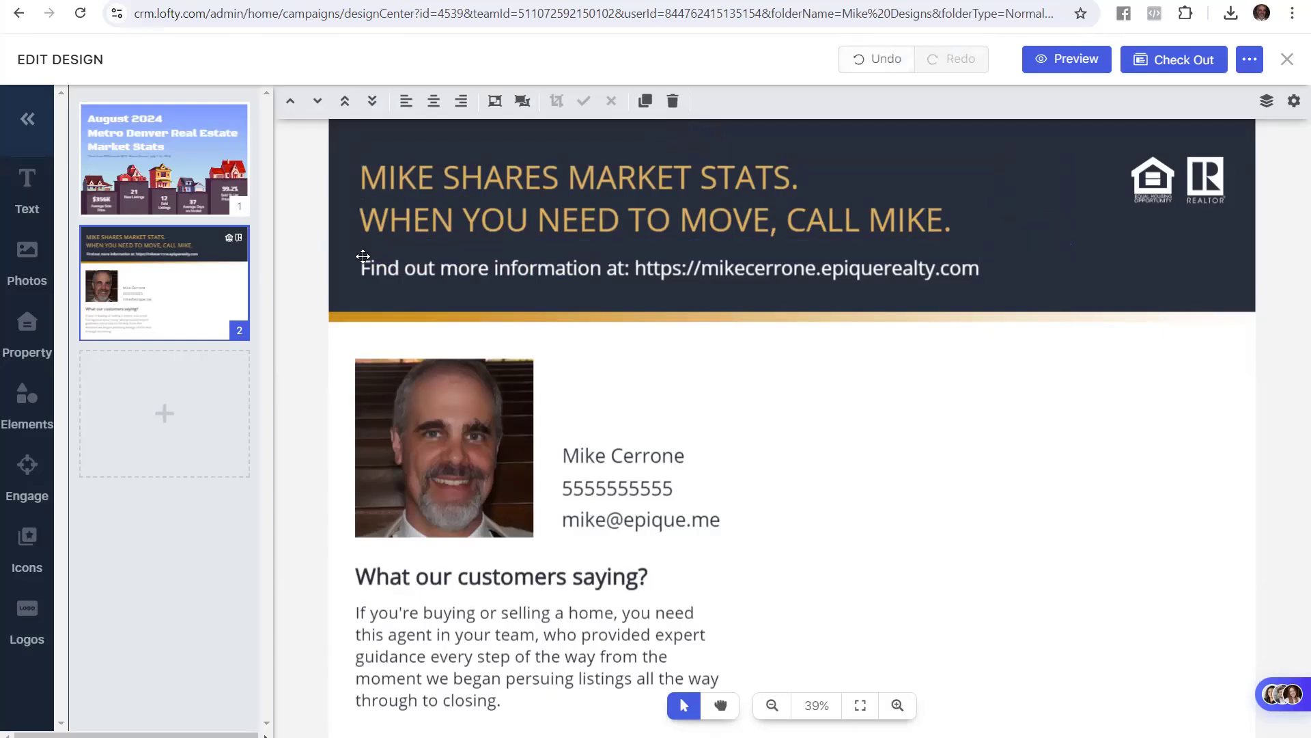
pyautogui.click(188, 1)
# Select 'See All The Homes For Sale In The MLS at:' in the guide
pyautogui.click(525, 374)
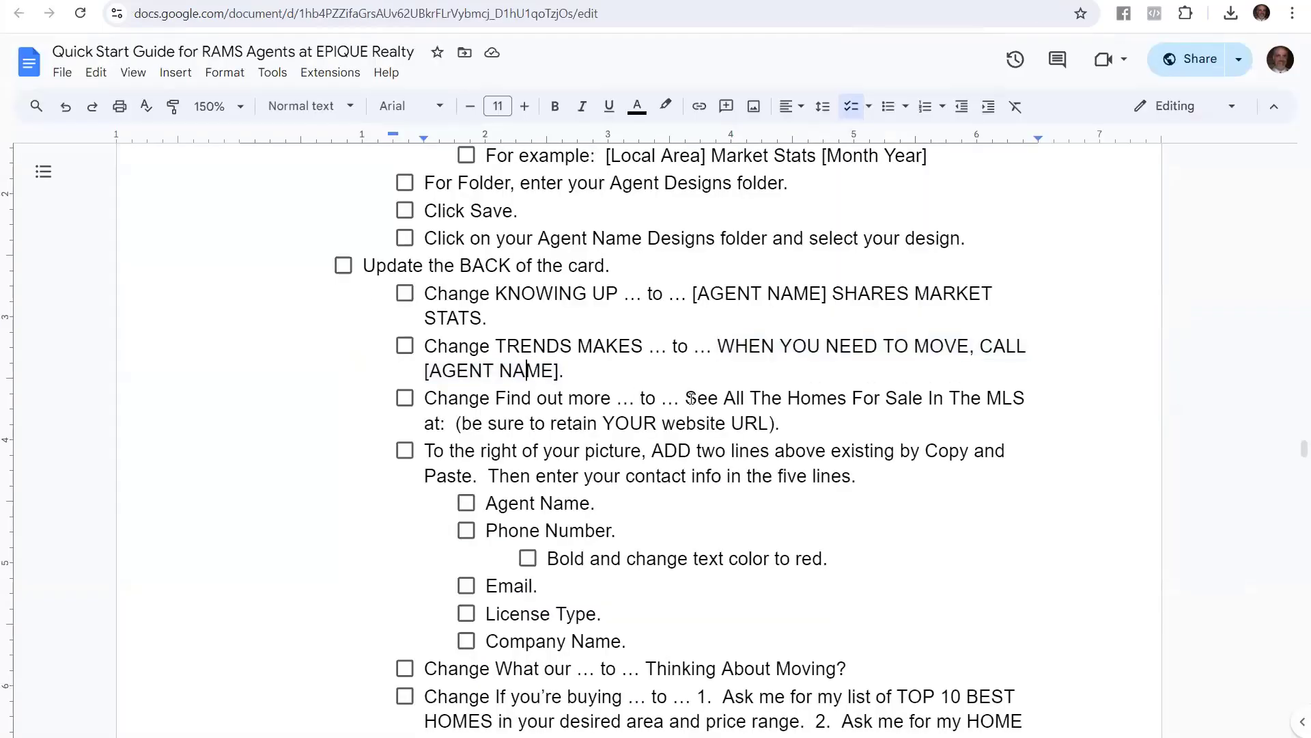
pyautogui.moveTo(685, 398); pyautogui.dragTo(447, 429)
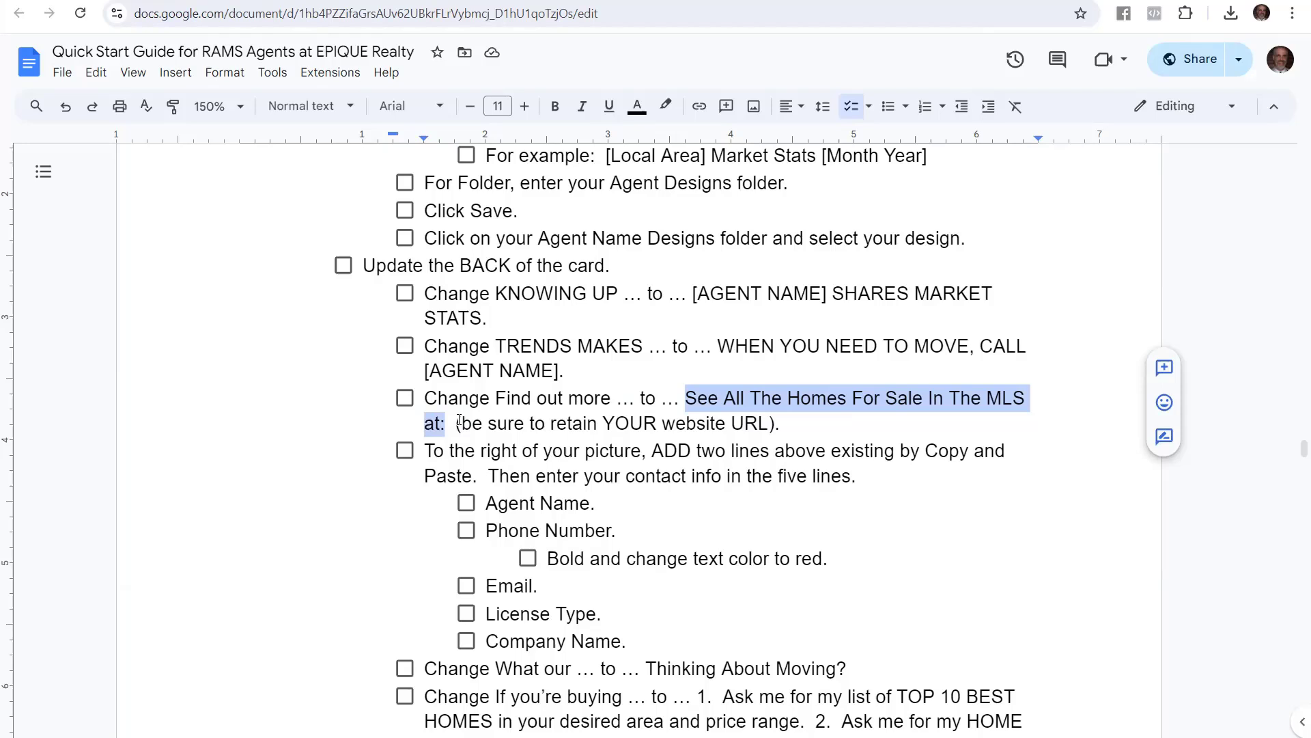
# Replace 'Find out more information at:' with the MLS phrase and remove stray characters
pyautogui.hotkey('alt', 'Tab')
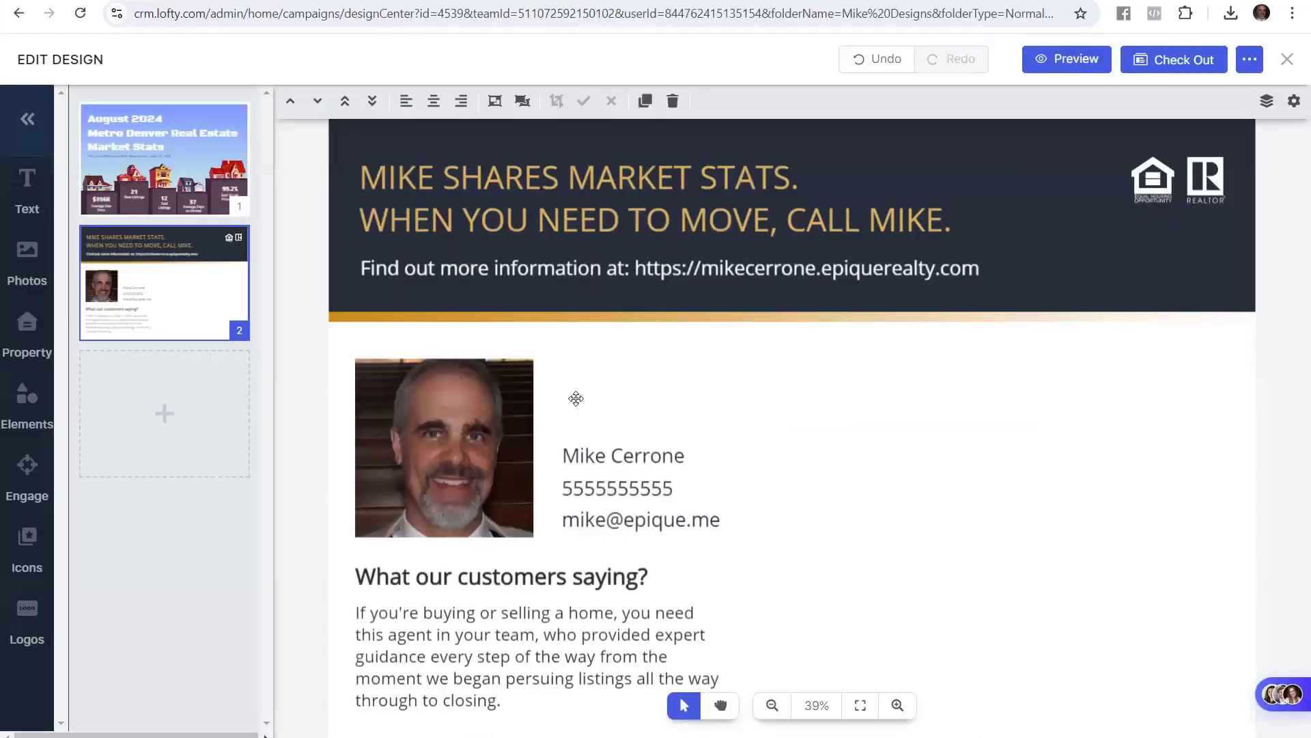
pyautogui.doubleClick(588, 276)
pyautogui.click(644, 273)
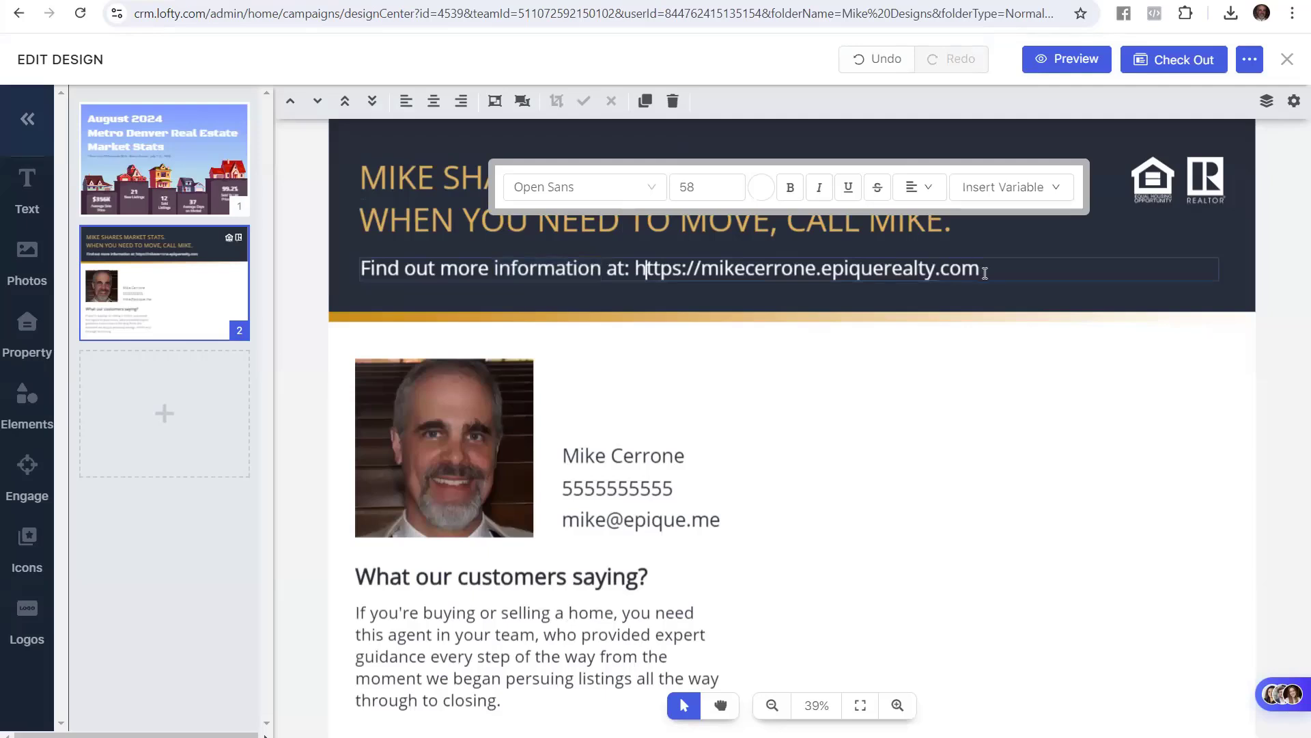
pyautogui.moveTo(984, 272); pyautogui.dragTo(357, 258)
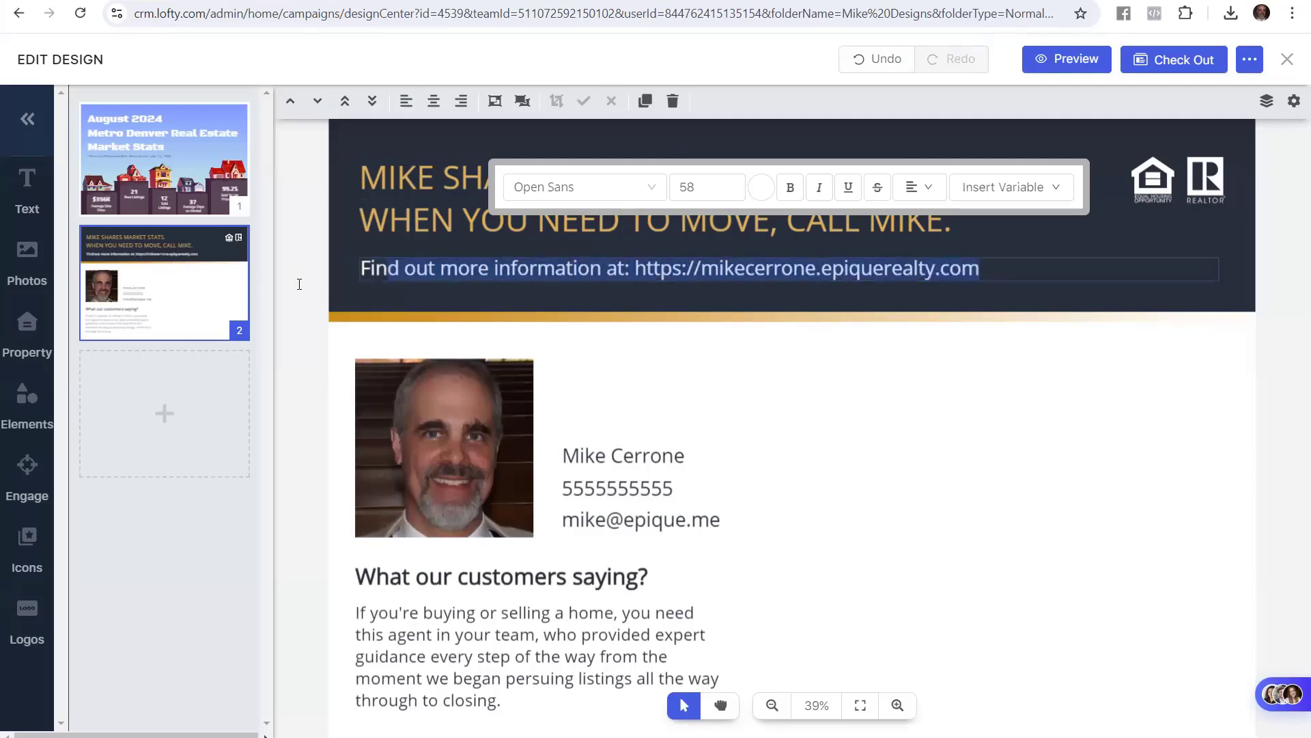
pyautogui.click(293, 284)
pyautogui.click(366, 268)
pyautogui.moveTo(366, 268); pyautogui.dragTo(618, 268)
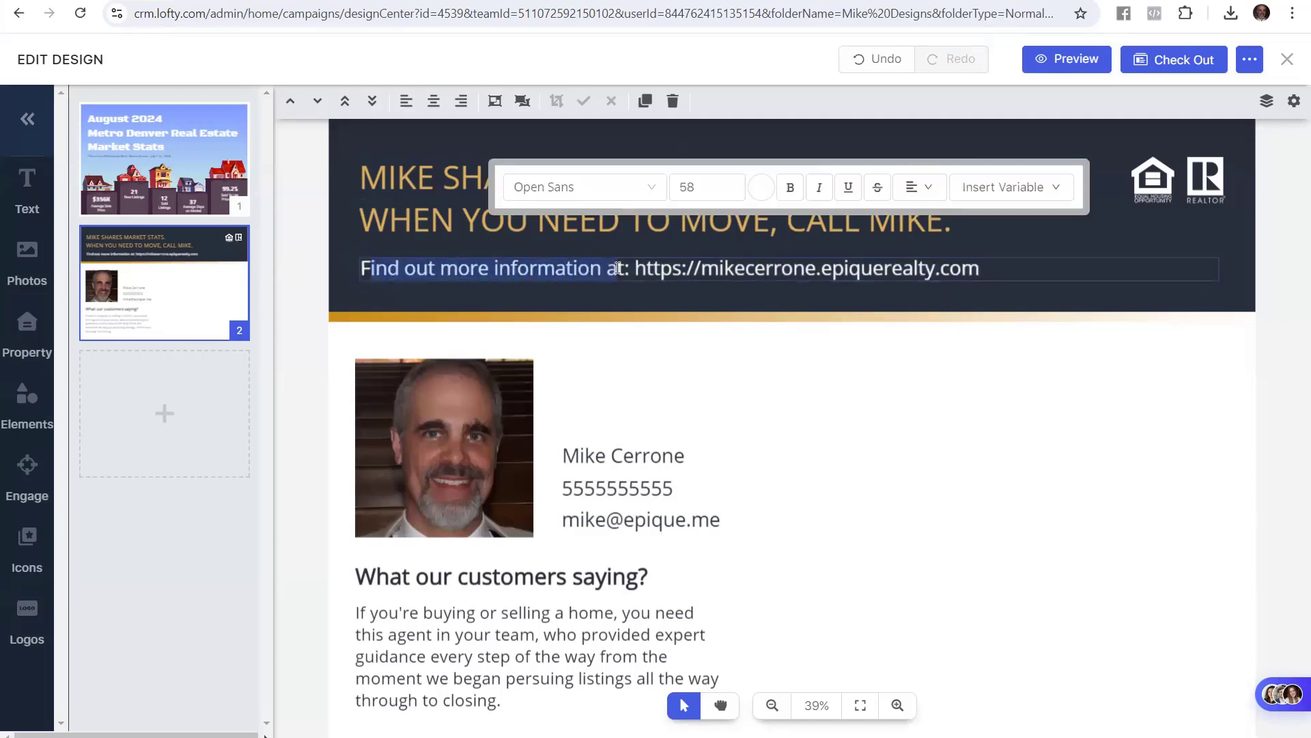
pyautogui.write('See All The Homes For SaleIn The MLS at:')
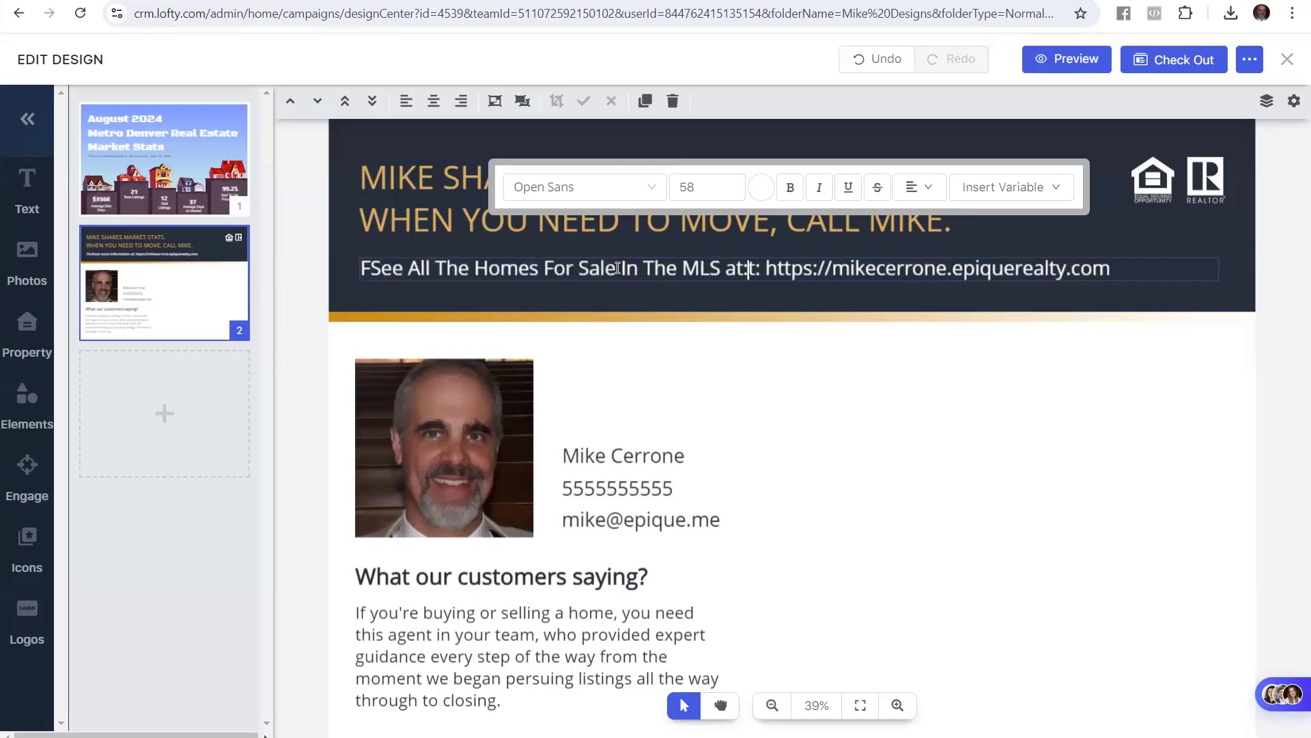
pyautogui.press('Delete')
pyautogui.press('Delete')
pyautogui.press('Left')
pyautogui.press('Left')
pyautogui.press('Left')
pyautogui.press('Left')
pyautogui.press('Left')
pyautogui.press('Left')
pyautogui.press('Left')
pyautogui.press('Left')
pyautogui.press('Left')
pyautogui.press('Left')
pyautogui.press('Left')
pyautogui.press('Left')
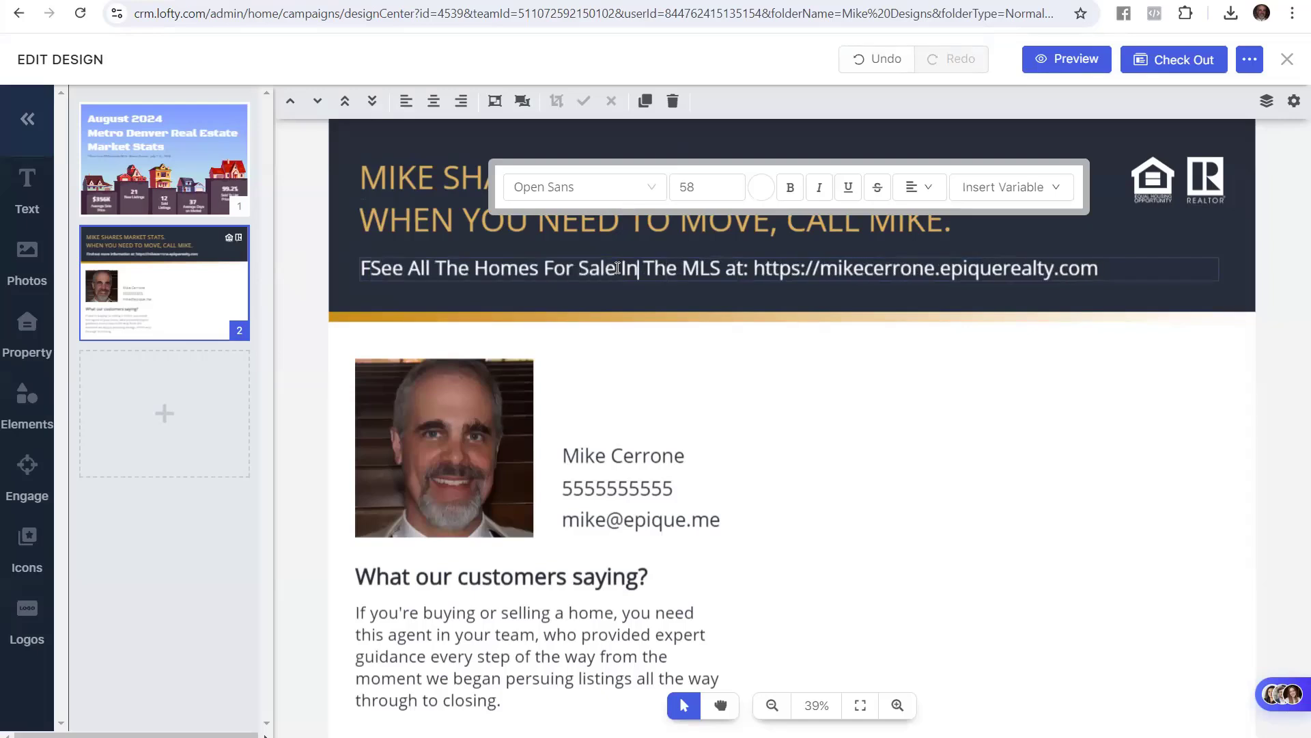
pyautogui.press('Left')
pyautogui.press('Left')
pyautogui.press('Left')
pyautogui.press('Left')
pyautogui.press('Left')
pyautogui.press('Left')
pyautogui.press('Left')
pyautogui.press('Left')
pyautogui.press('Left')
pyautogui.press('Left')
pyautogui.press('Left')
pyautogui.press('Left')
pyautogui.press('Left')
pyautogui.press('Left')
pyautogui.press('Left')
pyautogui.press('Left')
pyautogui.press('Left')
pyautogui.press('Left')
pyautogui.press('Left')
pyautogui.press('Left')
pyautogui.press('Delete')
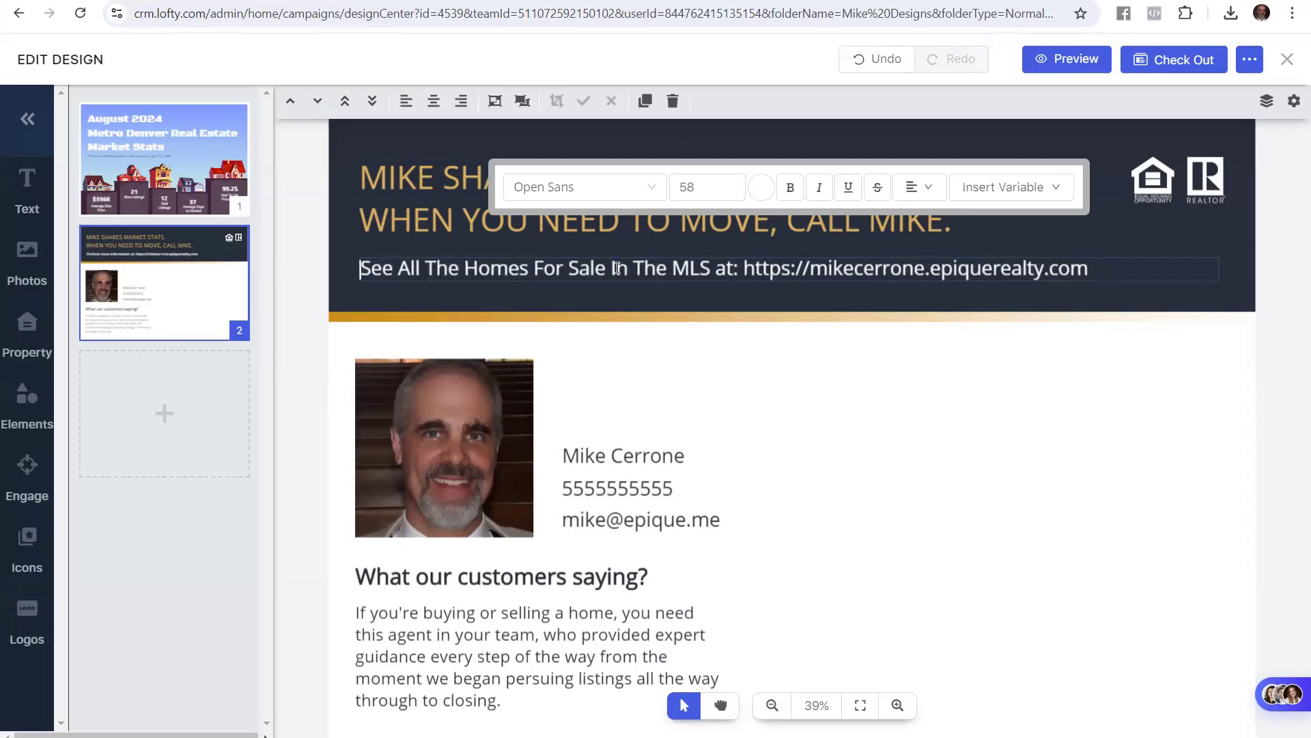
pyautogui.click(322, 301)
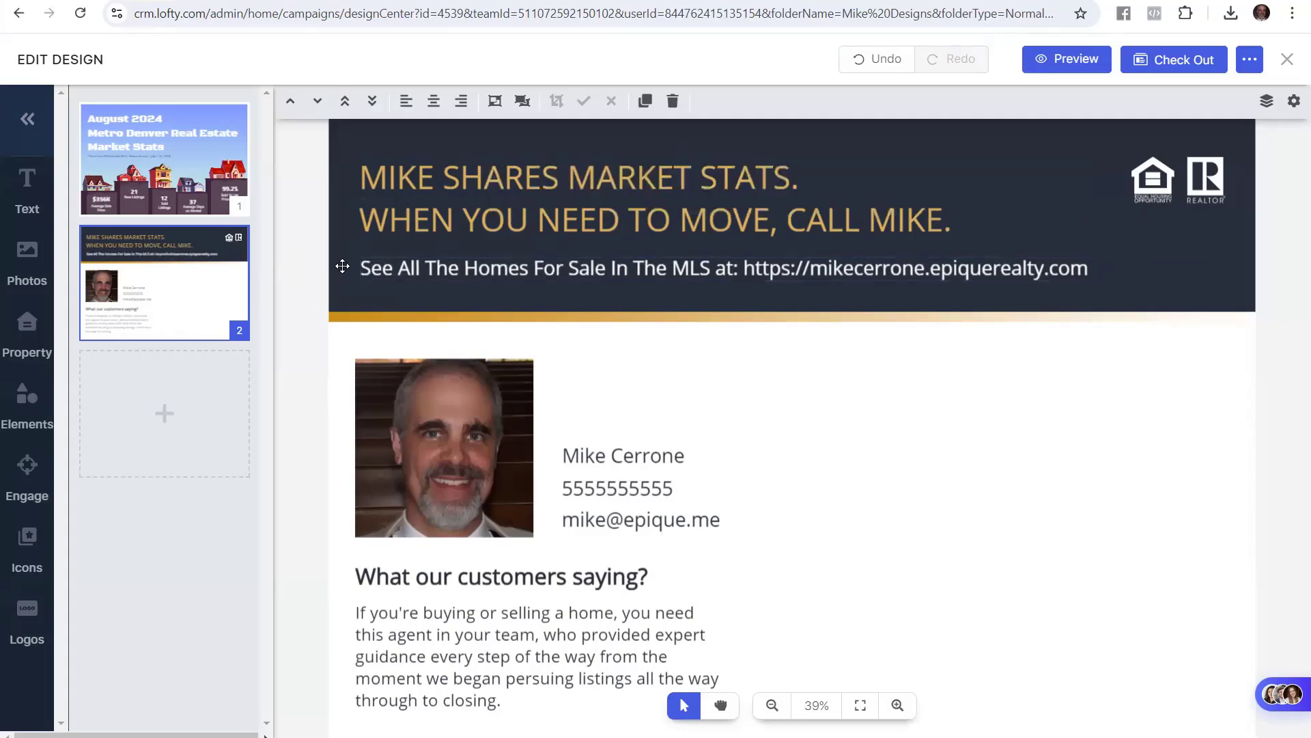
# Highlight the guide's 'ADD two lines above existing' contact instruction, then pick the name box
pyautogui.click(235, 1)
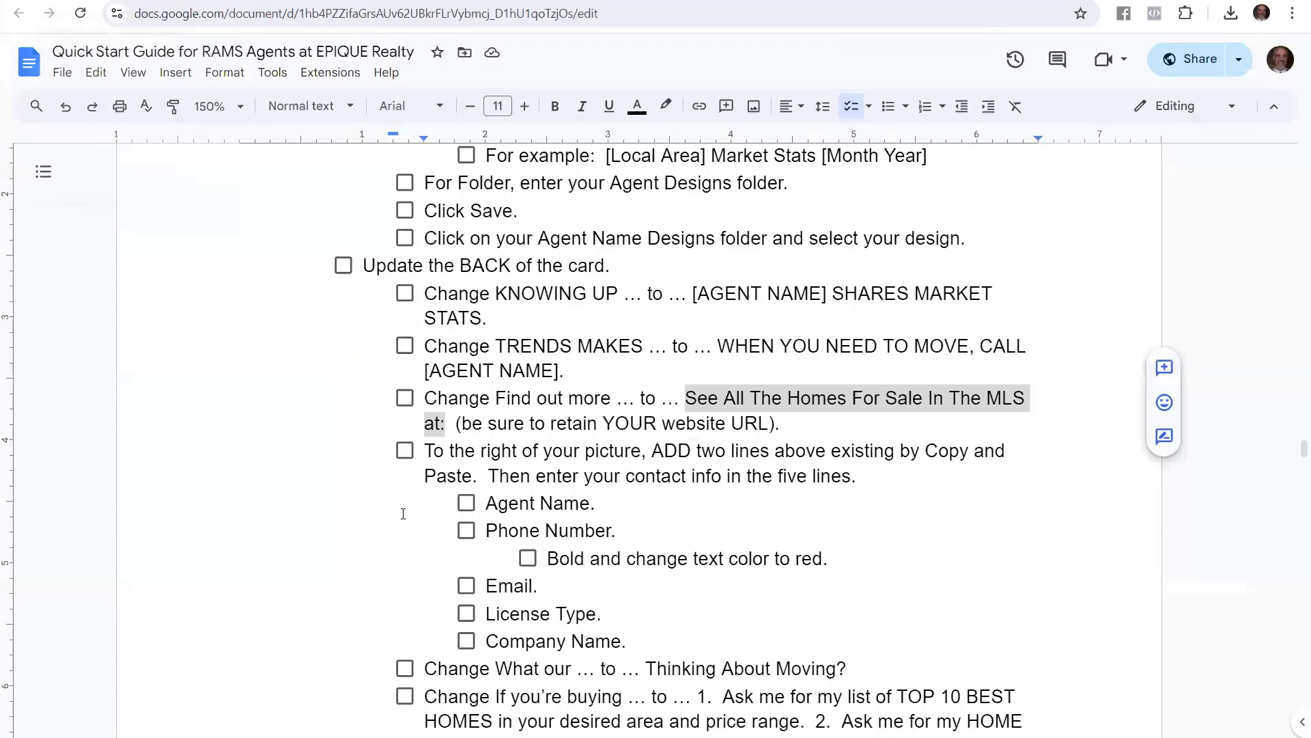
pyautogui.scroll(-3, 466, 530)
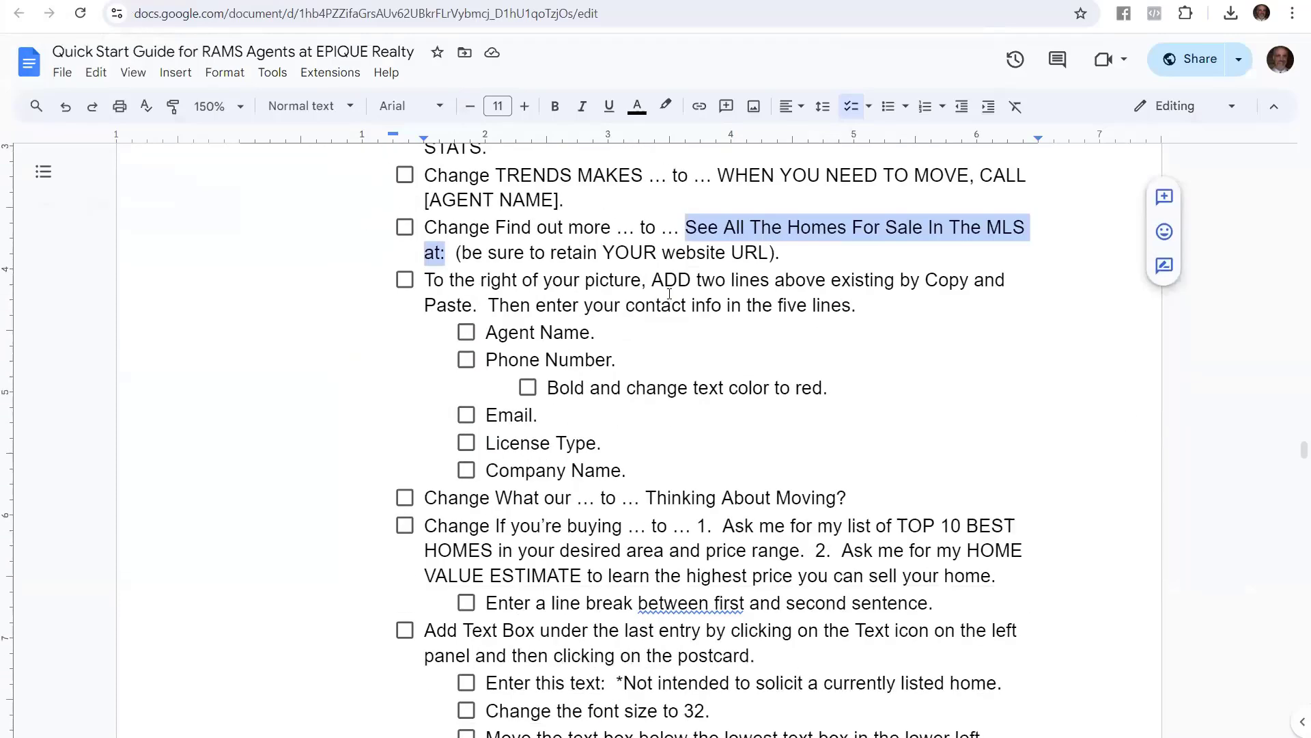
pyautogui.moveTo(650, 281); pyautogui.dragTo(919, 295)
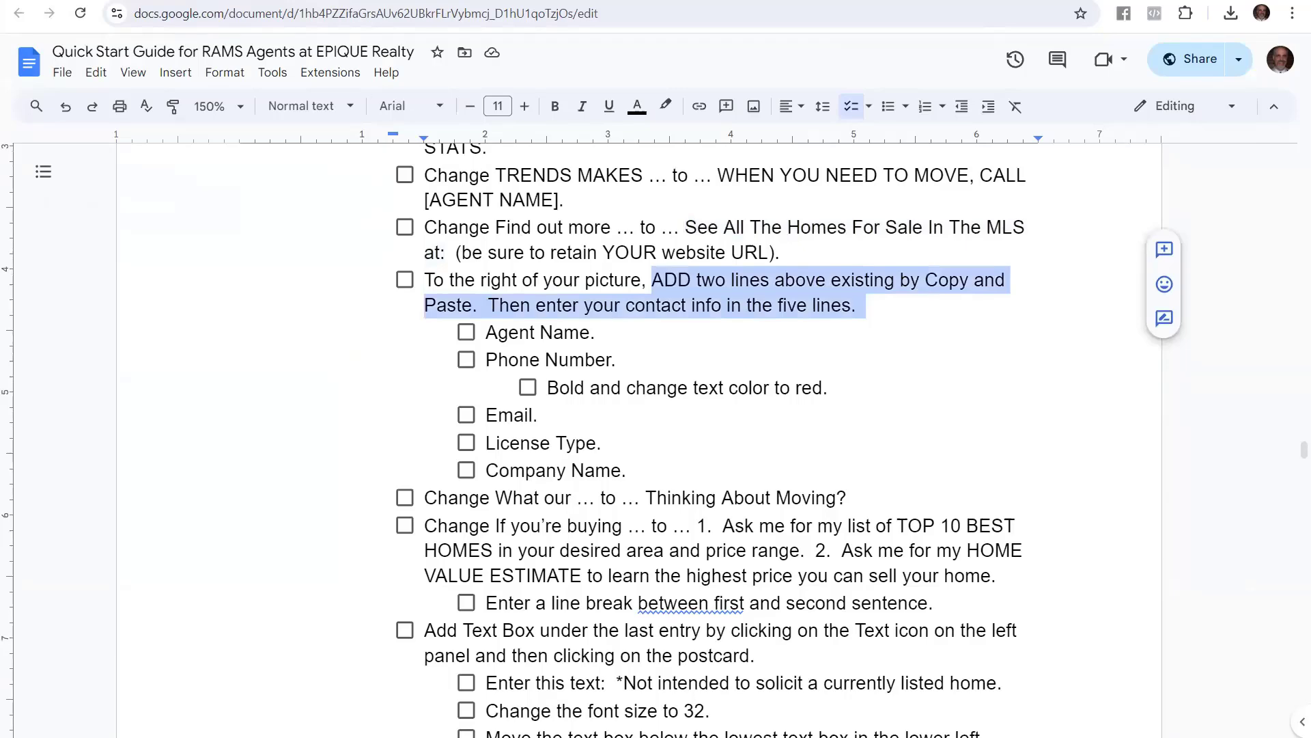
pyautogui.click(102, 1)
pyautogui.click(619, 465)
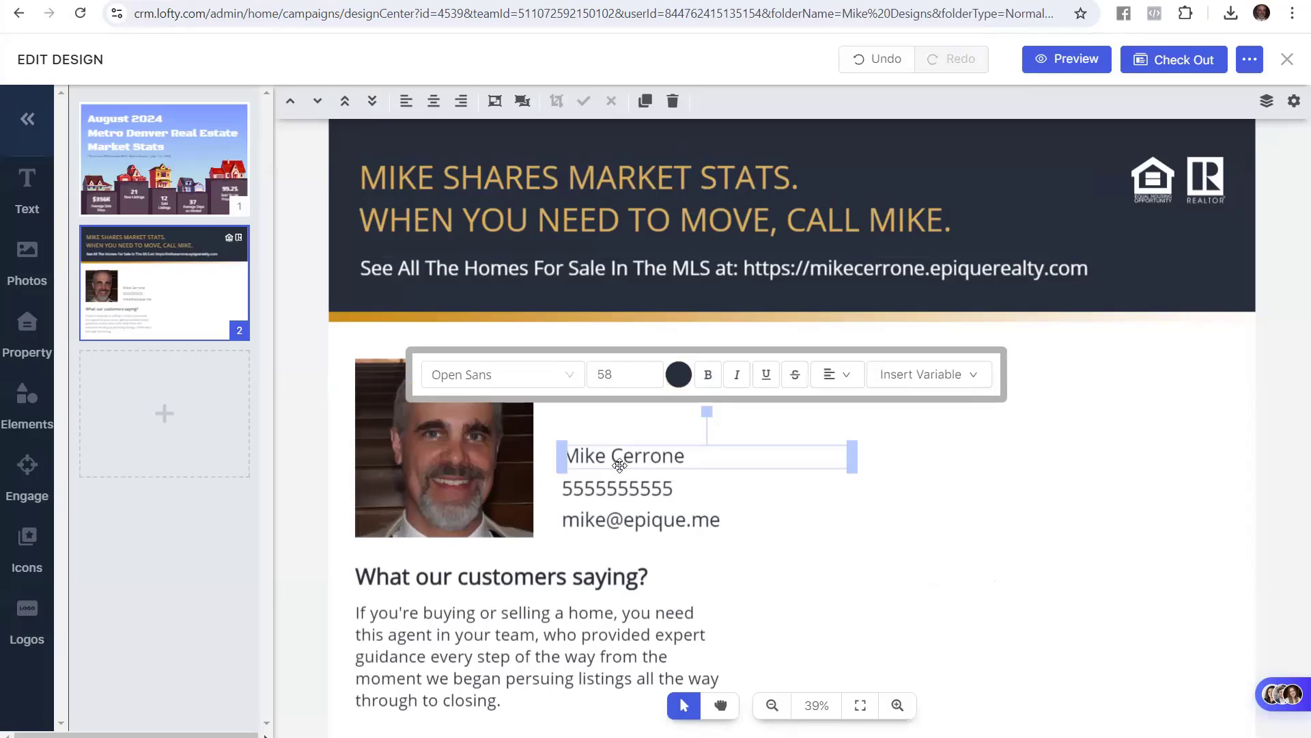
# Clone the name and phone boxes and place the copies above the originals
pyautogui.keyDown('shift'); pyautogui.click(627, 495); pyautogui.keyUp('shift')
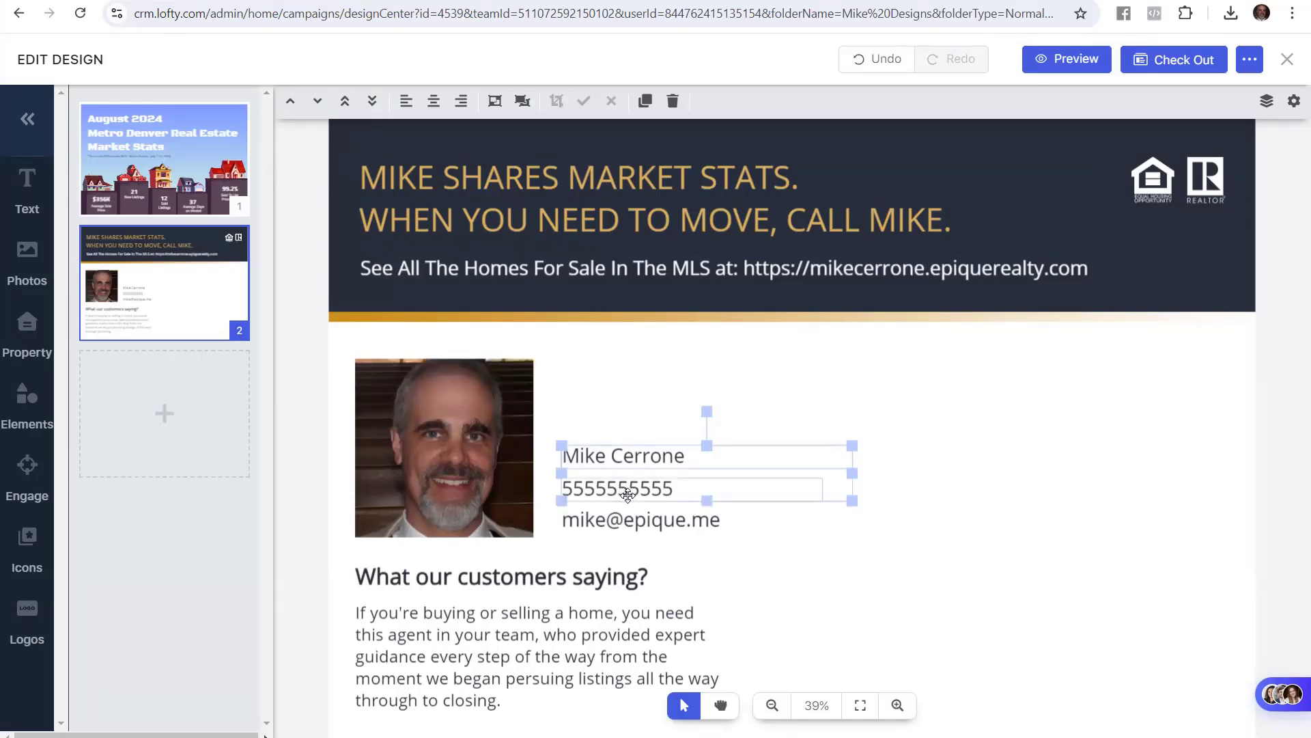
pyautogui.click(644, 103)
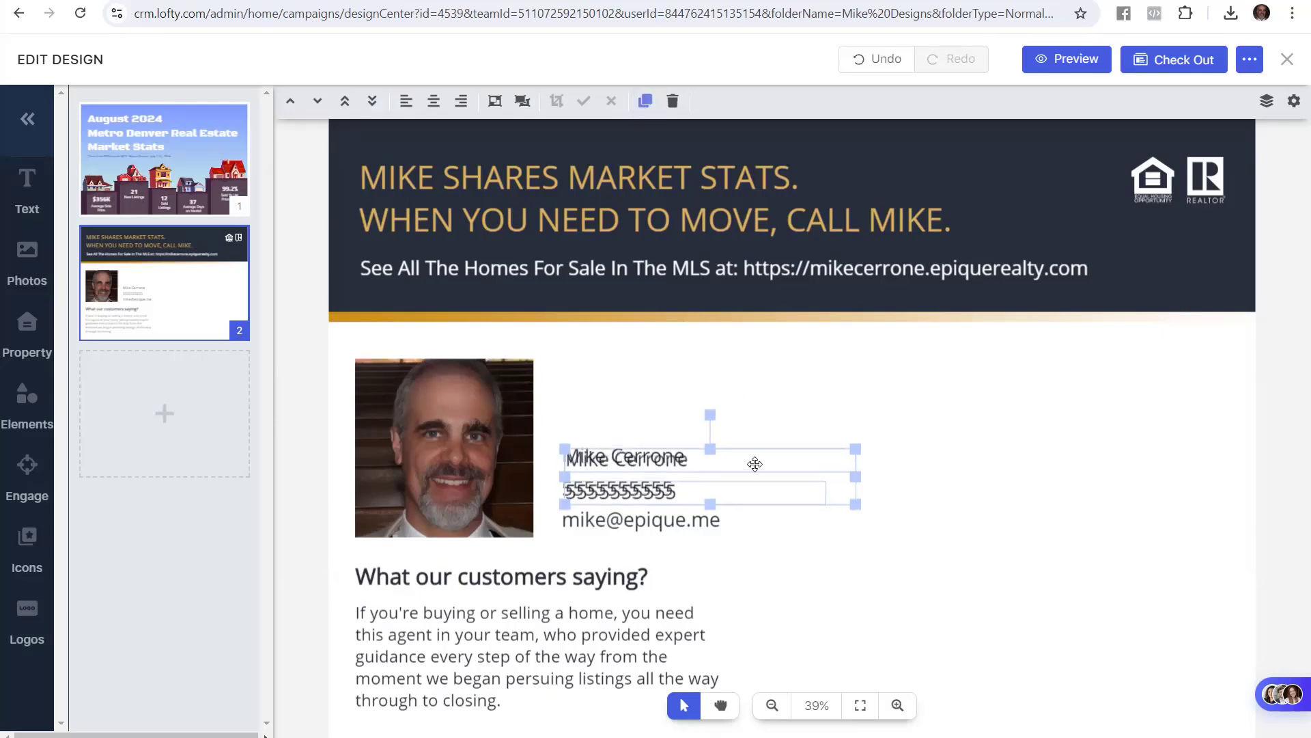
pyautogui.moveTo(755, 464)
pyautogui.mouseDown()
pyautogui.moveTo(738, 433)
pyautogui.moveTo(740, 392)
pyautogui.moveTo(753, 391)
pyautogui.mouseUp()
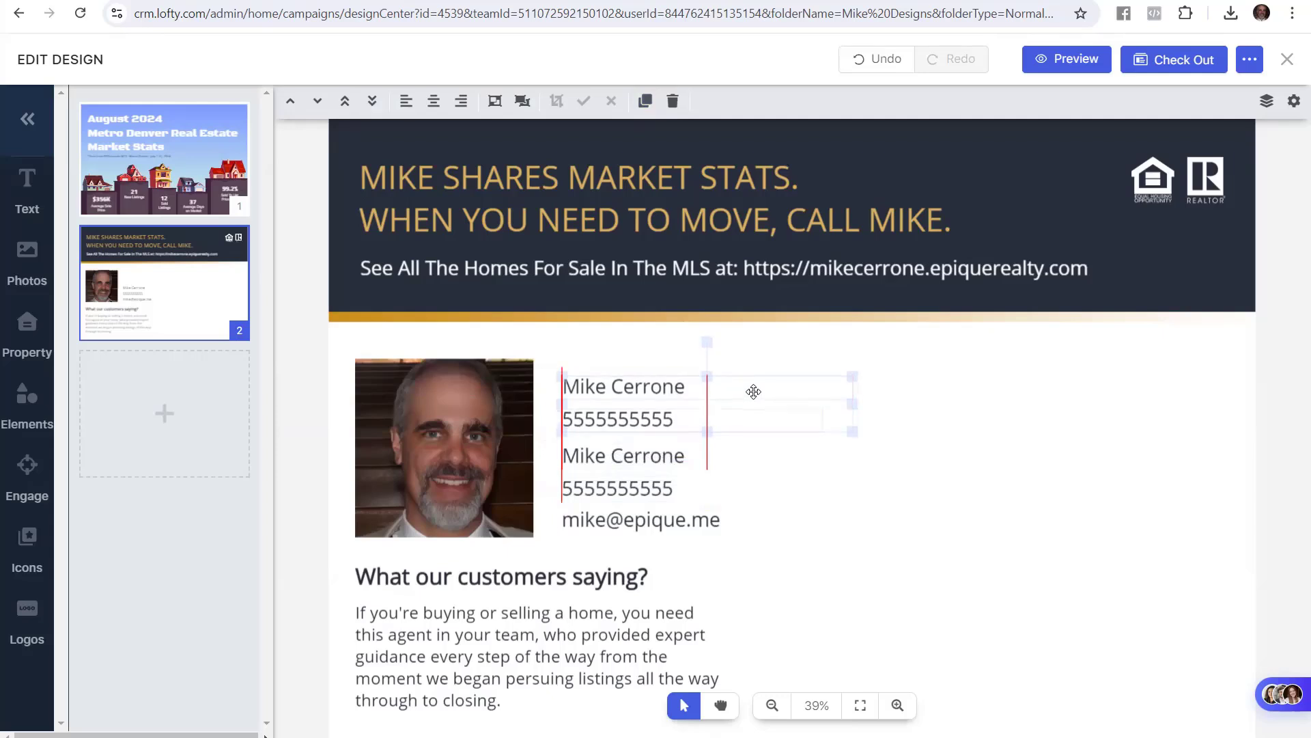
pyautogui.moveTo(754, 391); pyautogui.dragTo(753, 390)
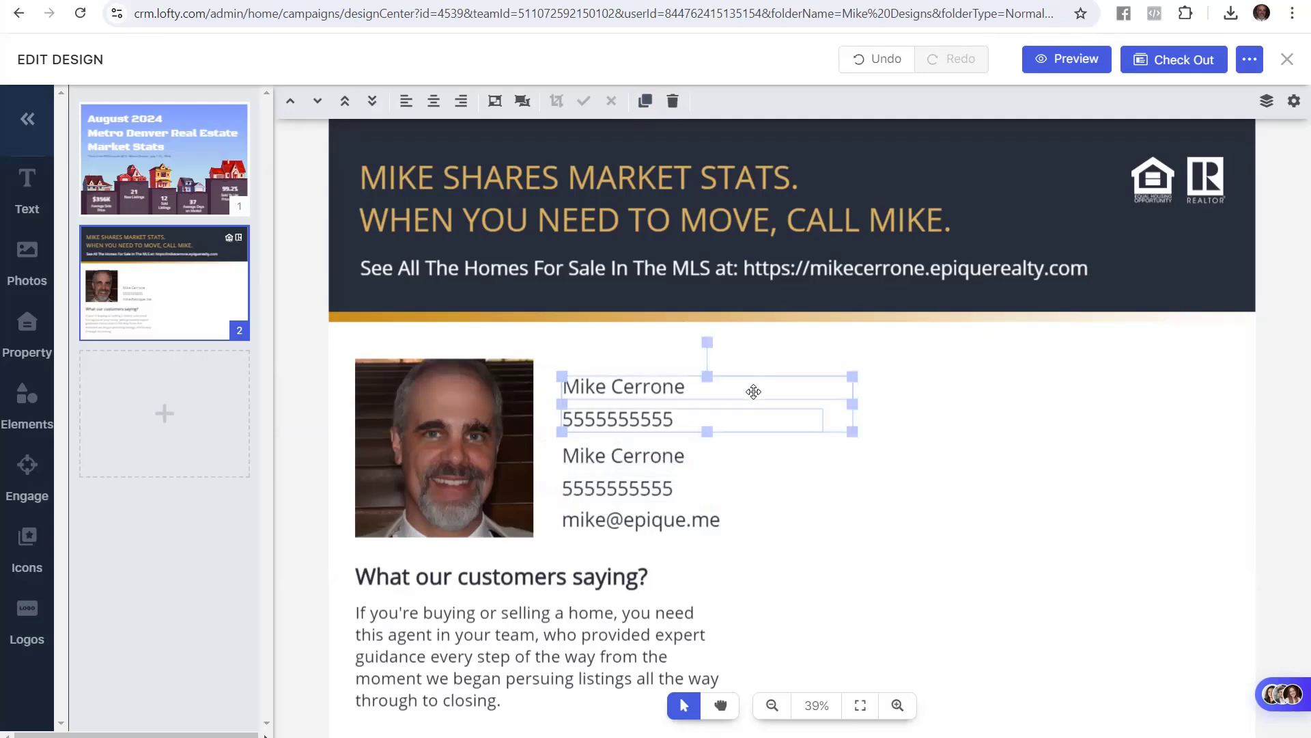
pyautogui.click(997, 493)
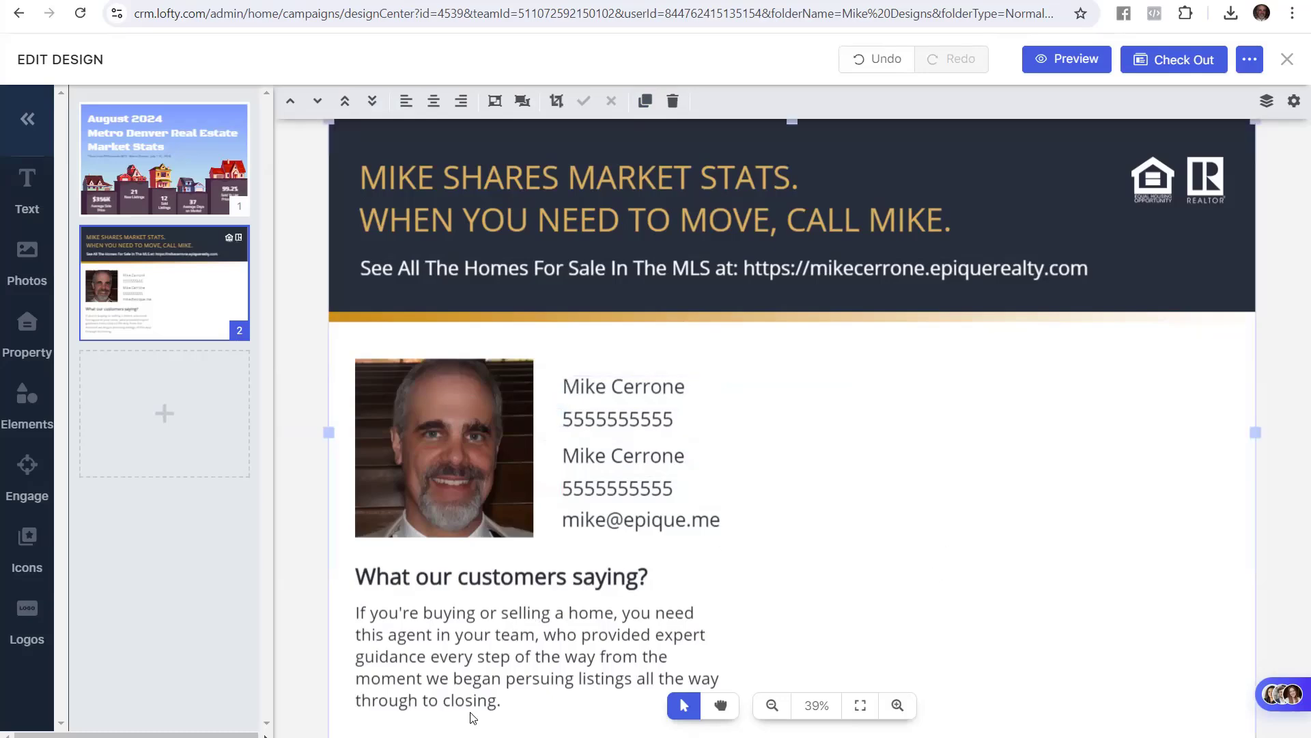
pyautogui.click(232, 2)
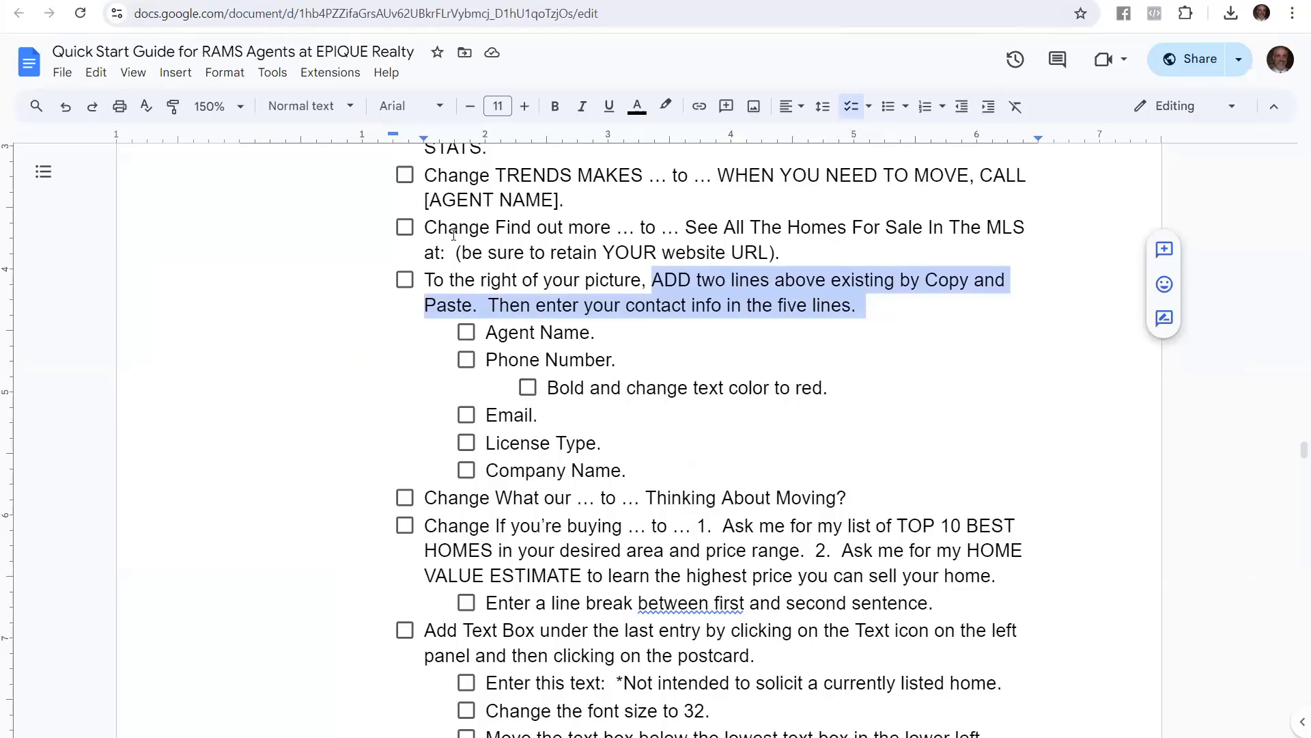
# Hyphenate the upper phone number into three digit groups
pyautogui.click(103, 1)
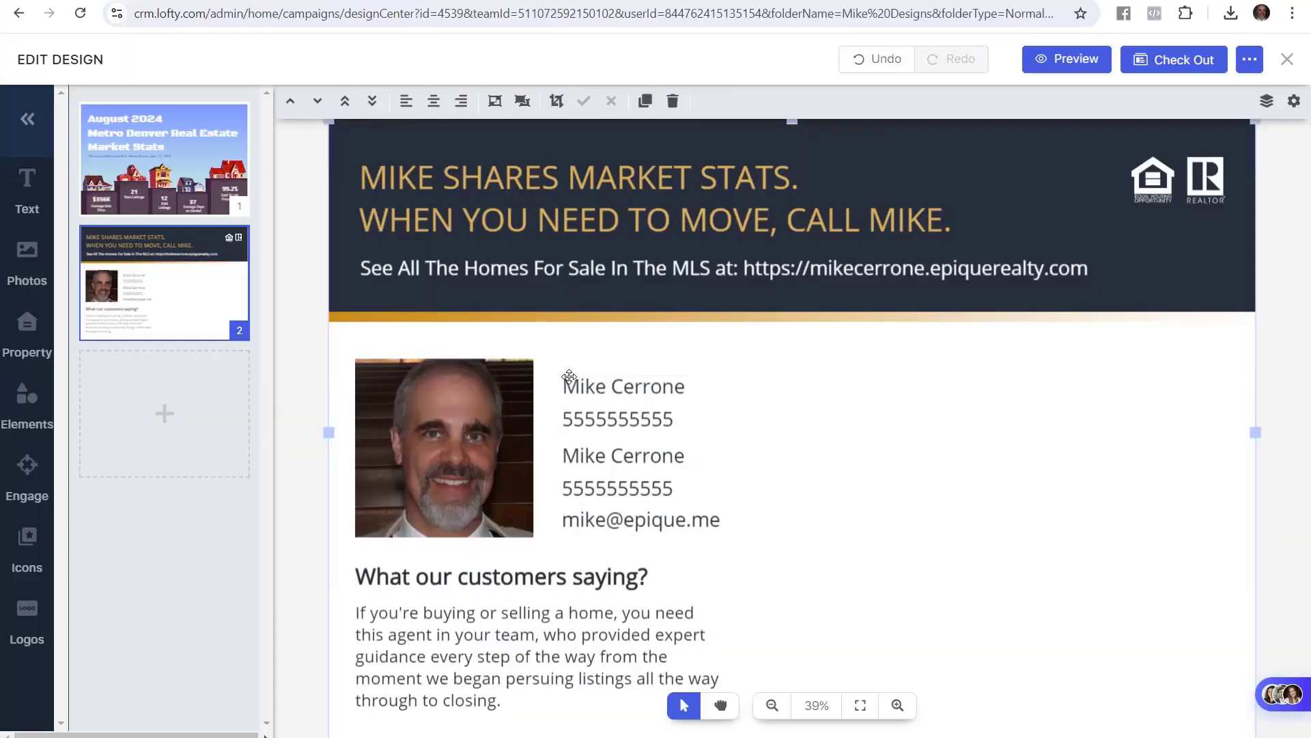
pyautogui.click(619, 414)
pyautogui.click(593, 419)
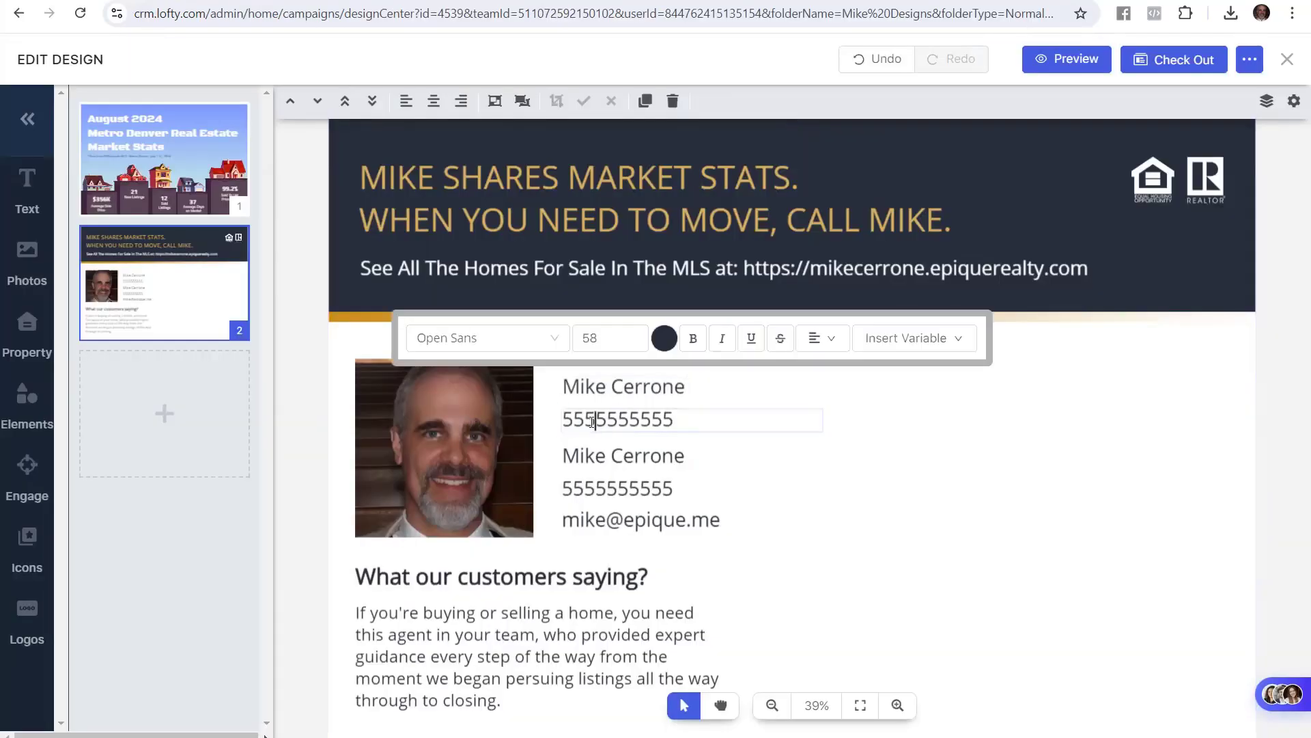
pyautogui.write('-')
pyautogui.press('Right')
pyautogui.press('Right')
pyautogui.press('Right')
pyautogui.write('-')
# Make the whole phone number bold and colour it the preset red
pyautogui.moveTo(687, 419); pyautogui.dragTo(562, 419)
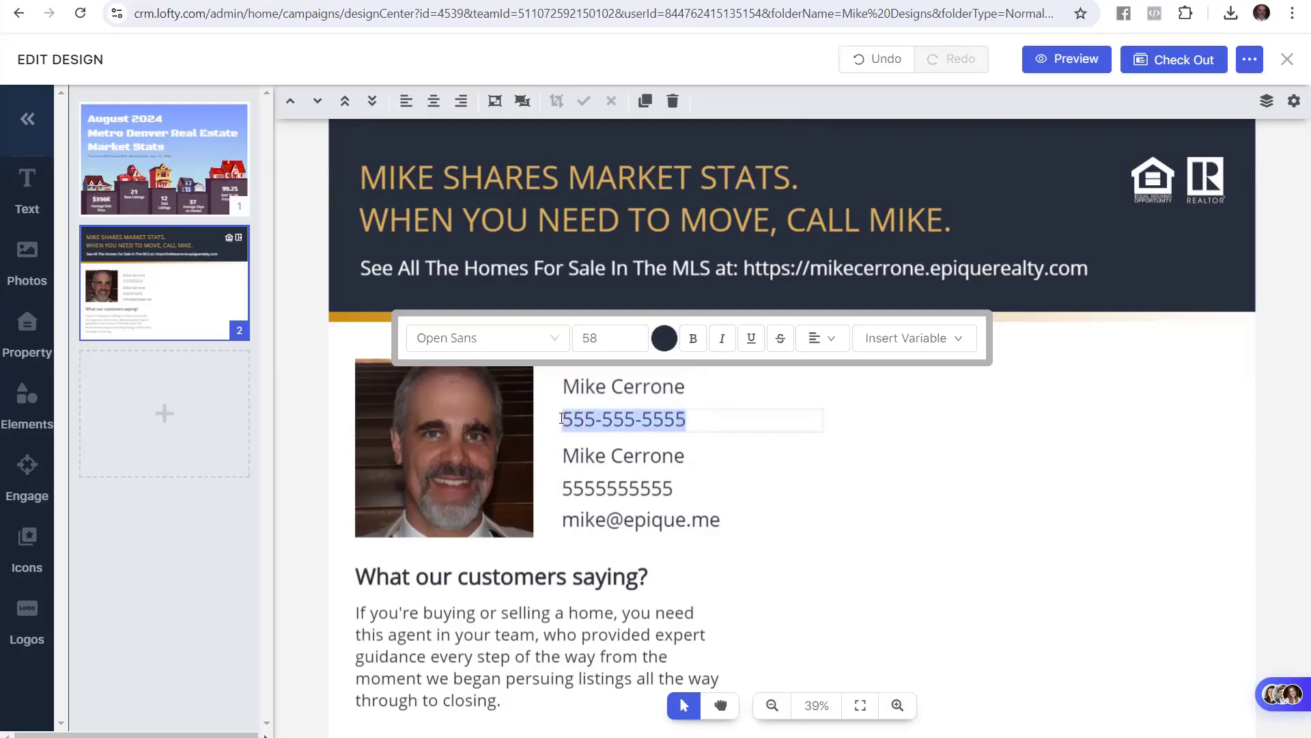
pyautogui.click(693, 338)
pyautogui.click(664, 338)
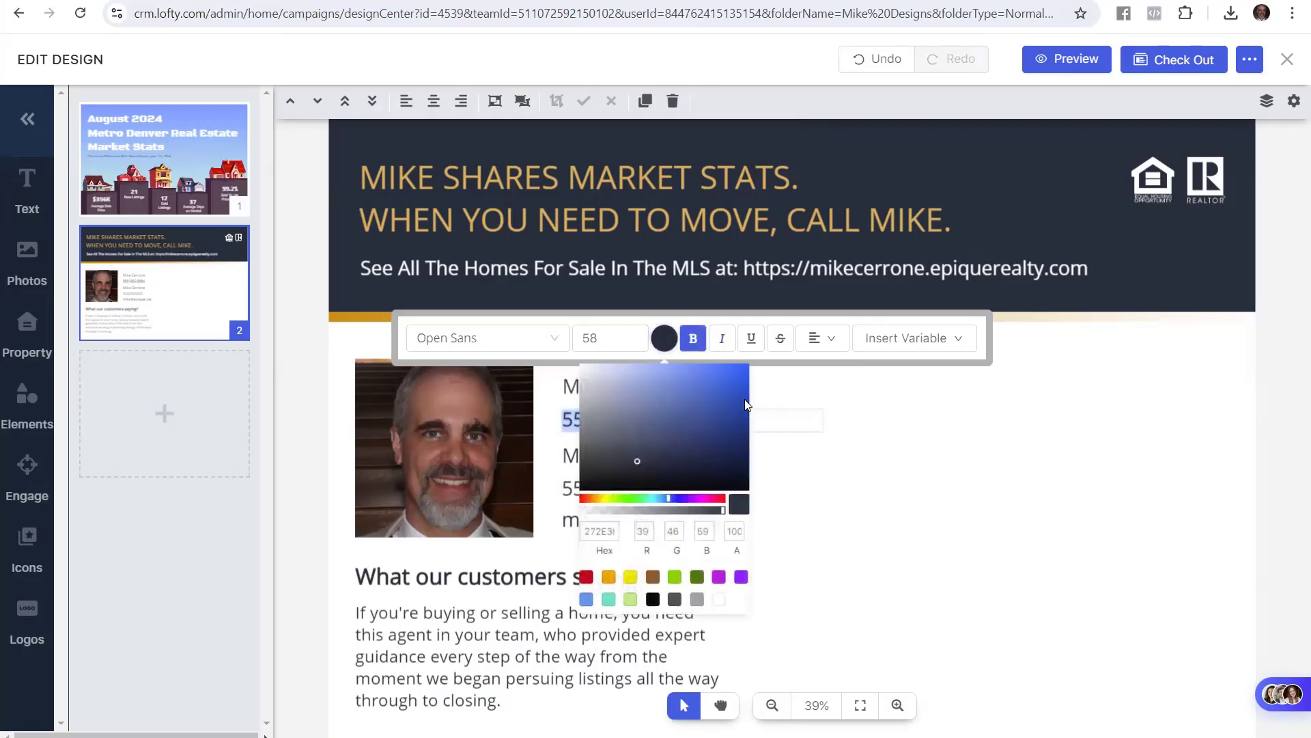
pyautogui.click(745, 405)
pyautogui.click(586, 577)
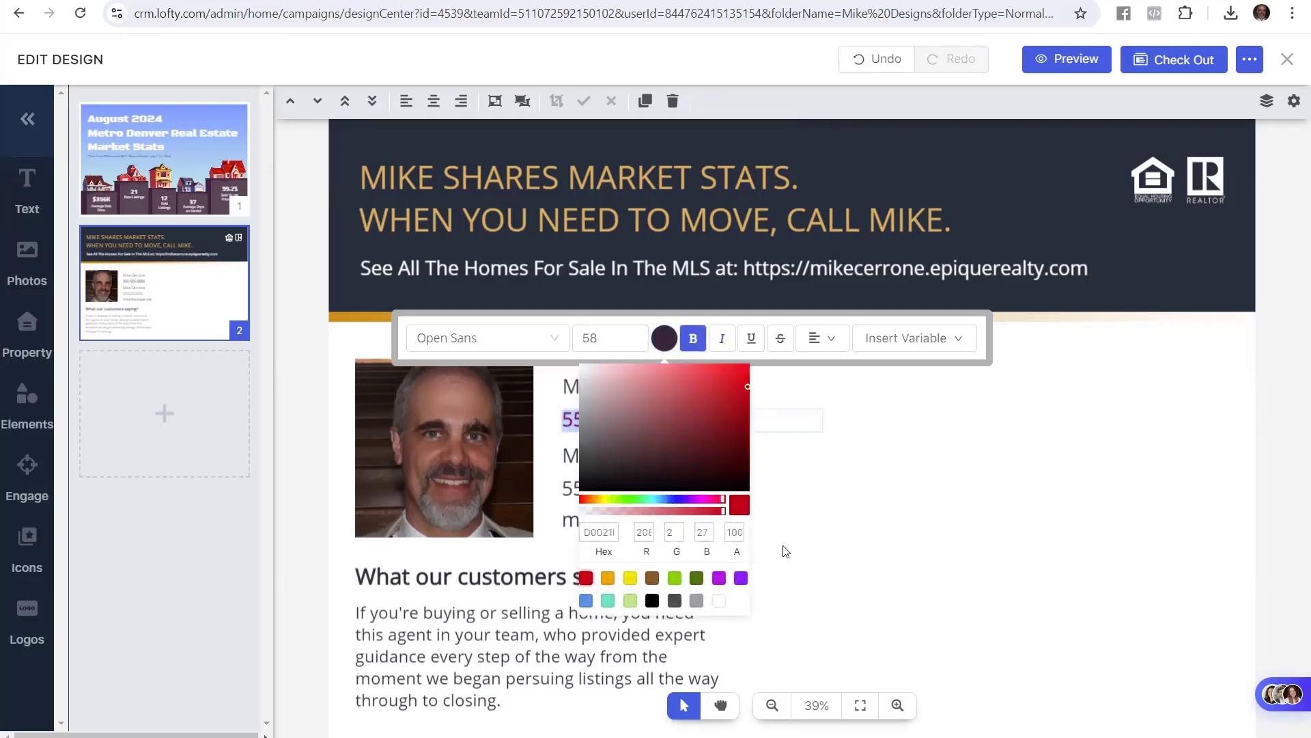
pyautogui.click(914, 475)
pyautogui.hotkey('alt', 'Tab')
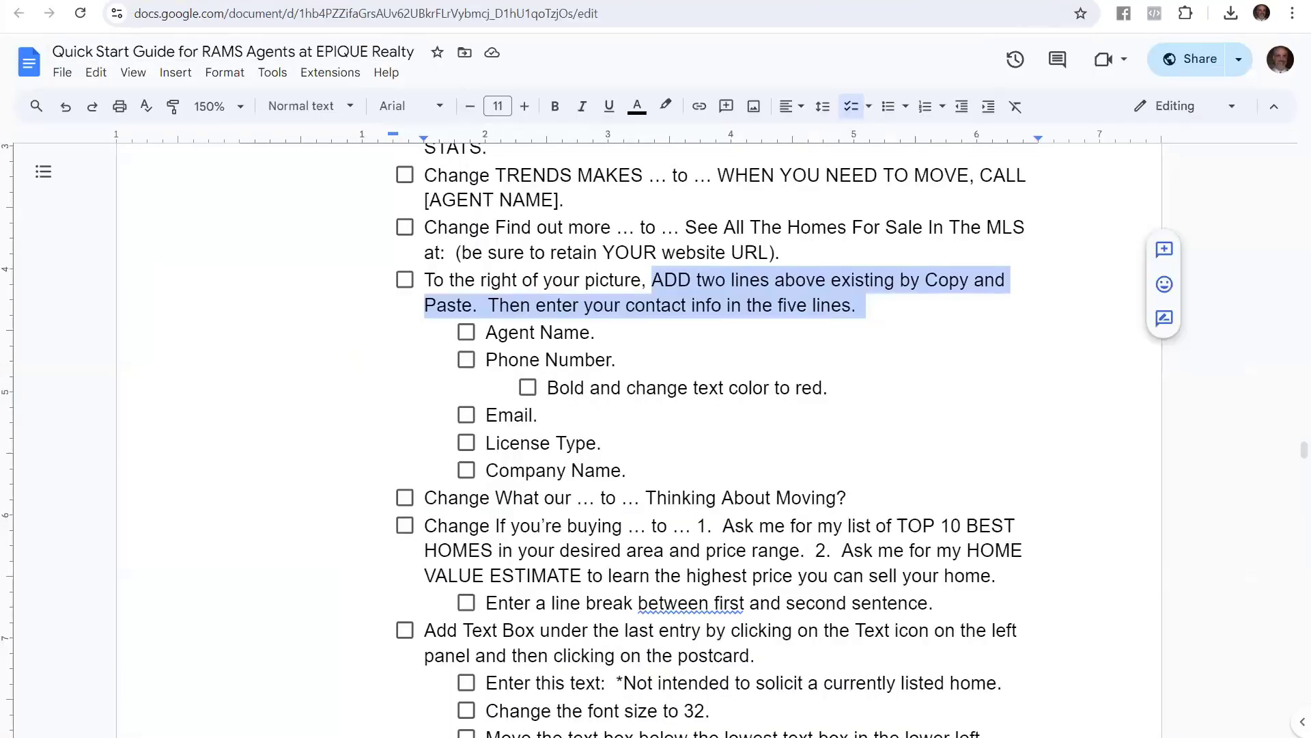
# Replace the duplicate name line with the agent's e-mail address
pyautogui.hotkey('alt', 'Tab')
pyautogui.click(633, 467)
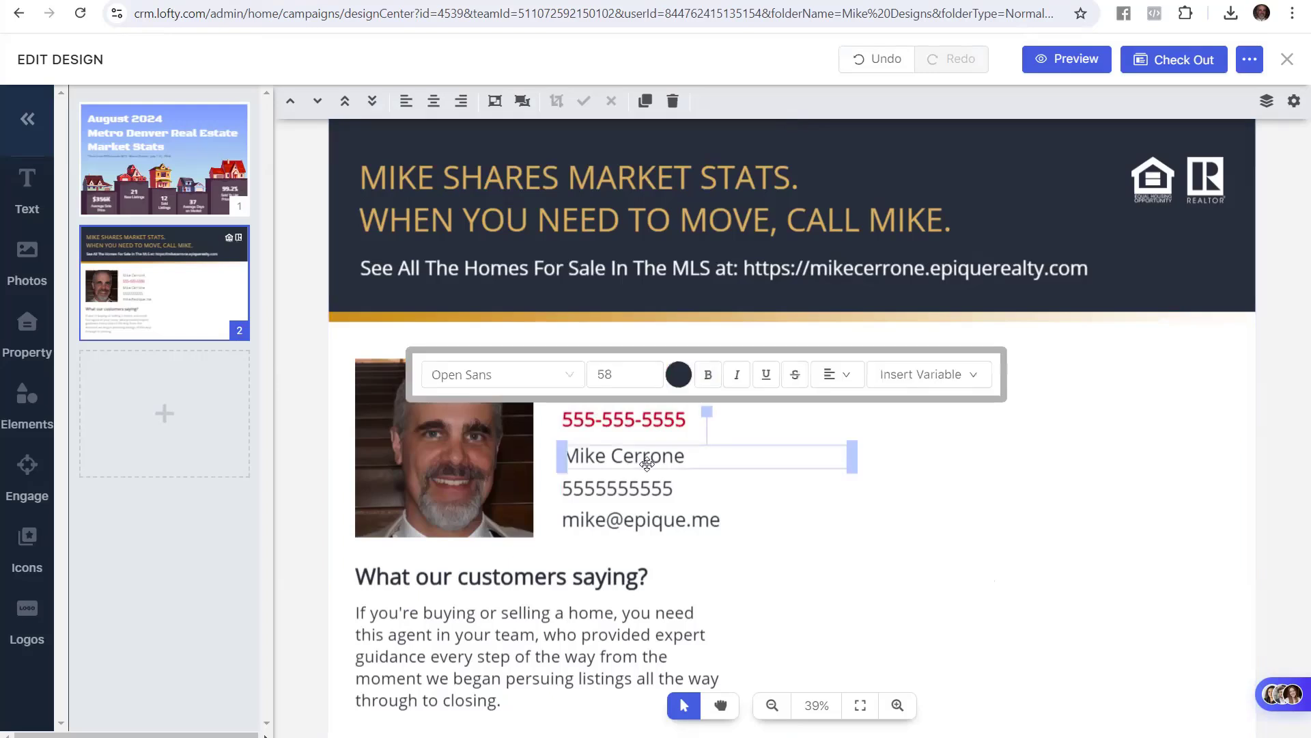
pyautogui.moveTo(683, 456); pyautogui.dragTo(567, 454)
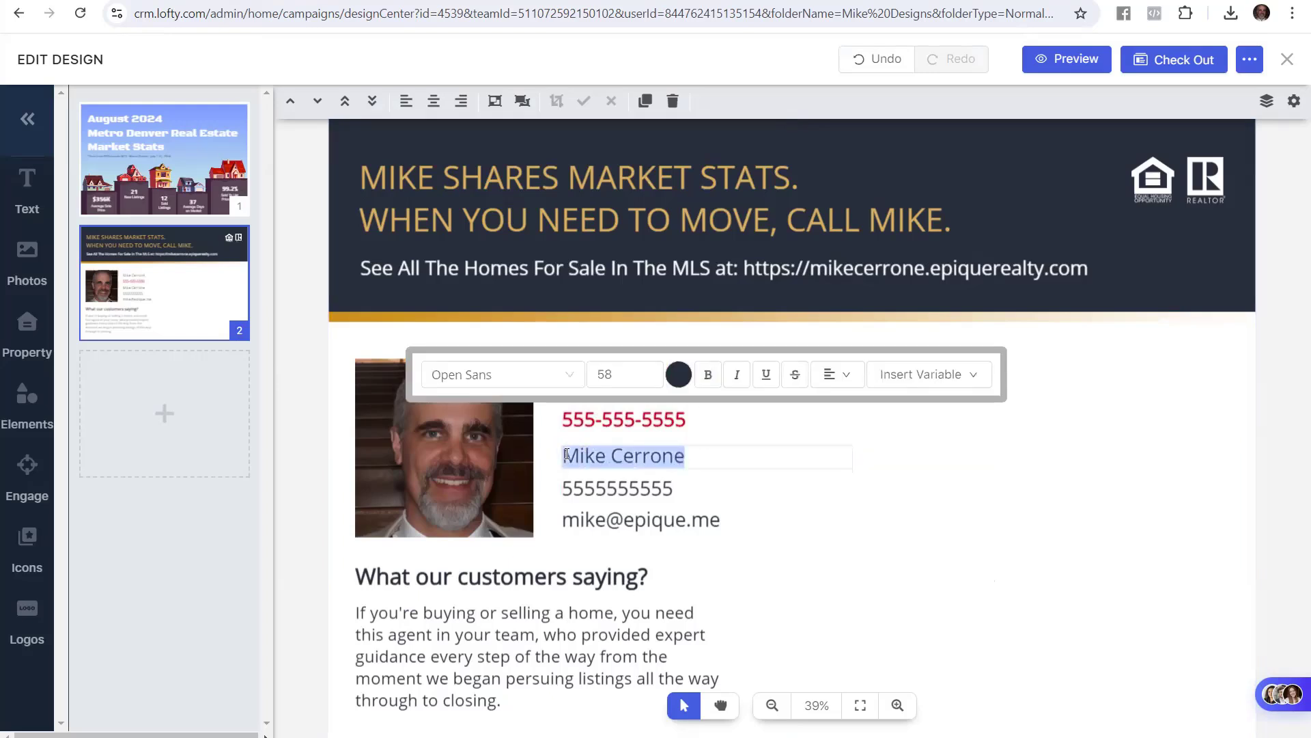
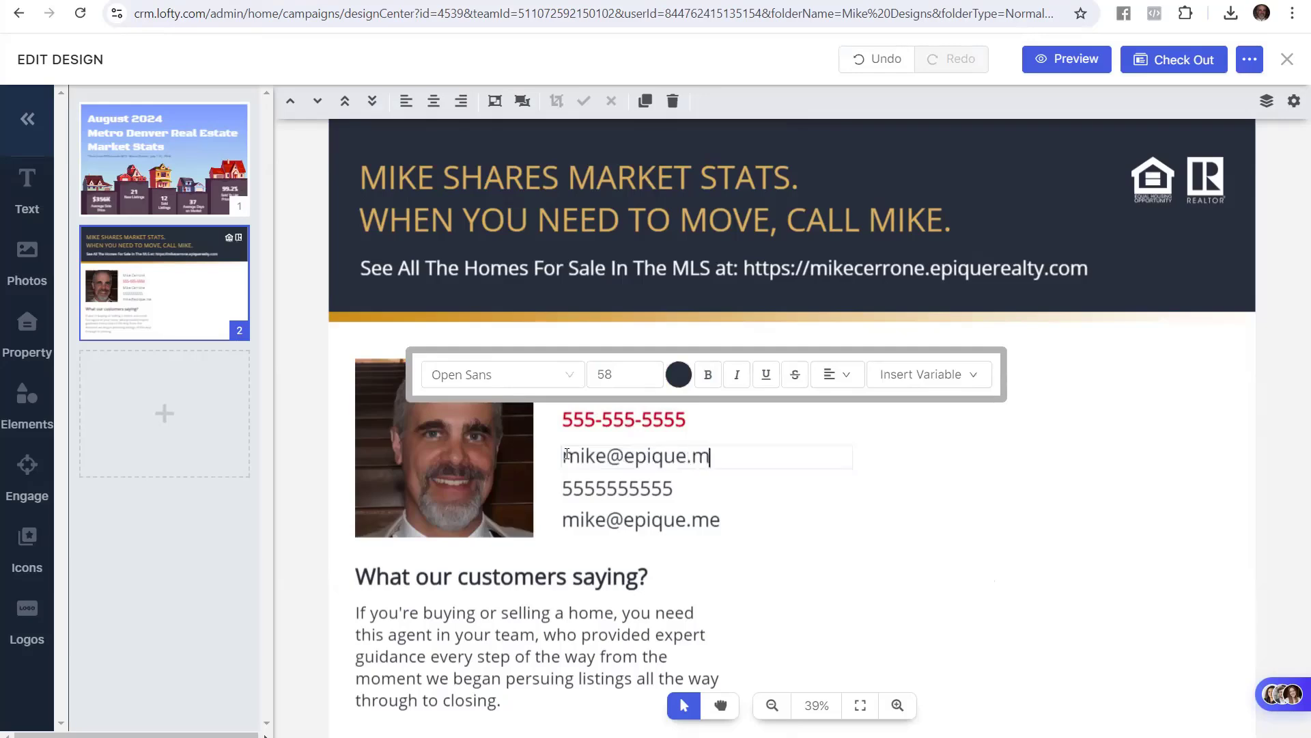
# Overwrite the duplicate phone number line with 'Broker Associate'
pyautogui.click(657, 491)
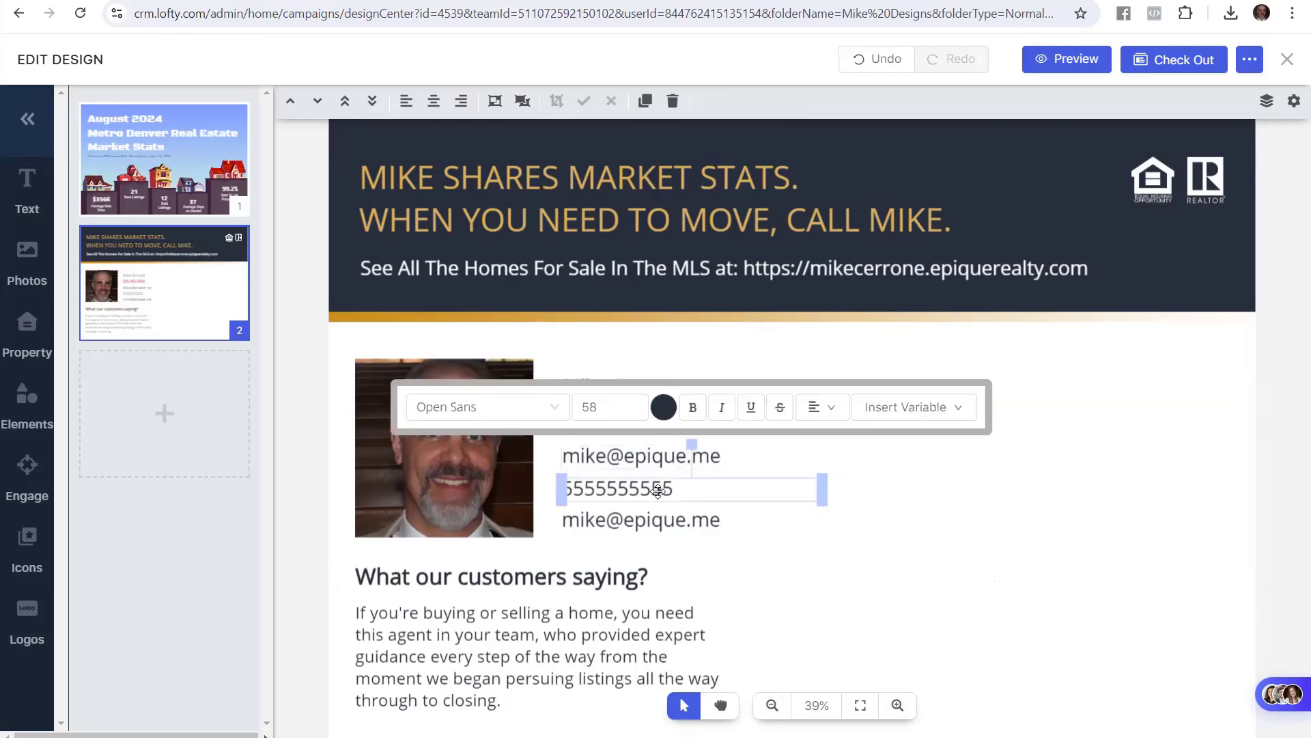
pyautogui.click(272, 1)
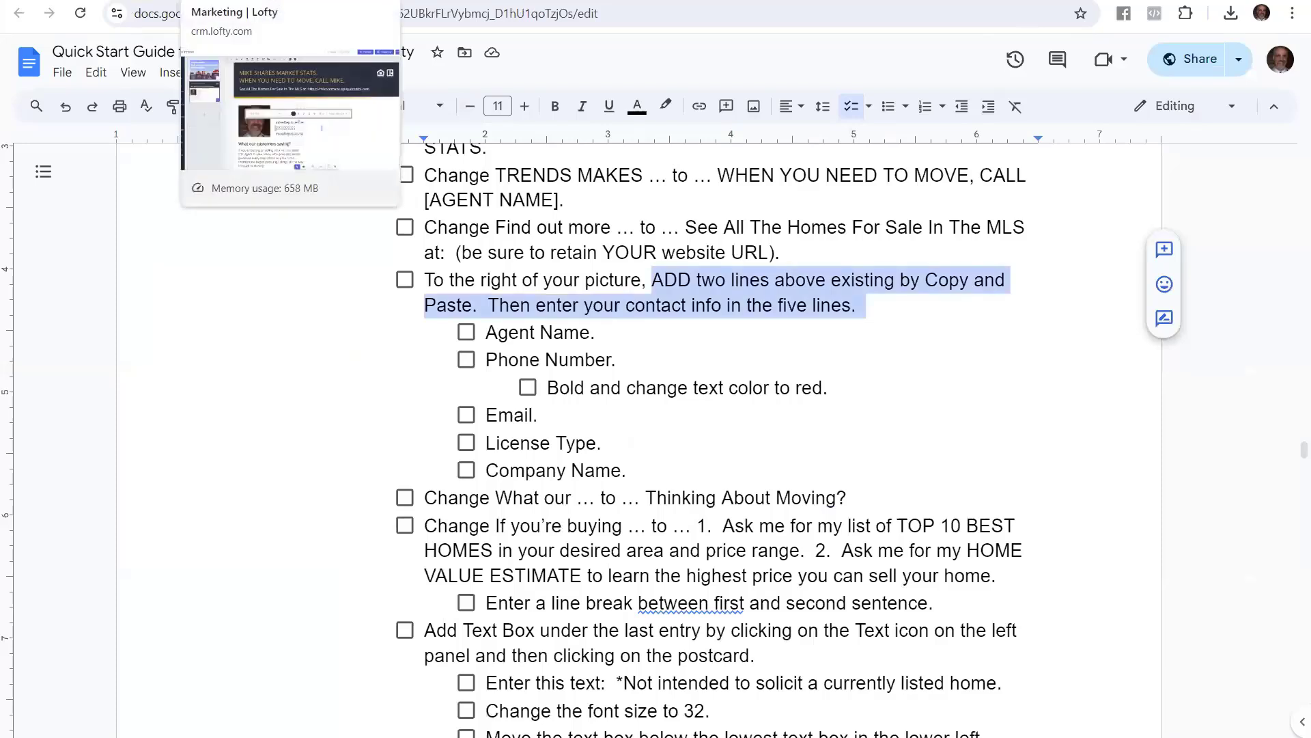
pyautogui.click(233, 1)
pyautogui.click(675, 481)
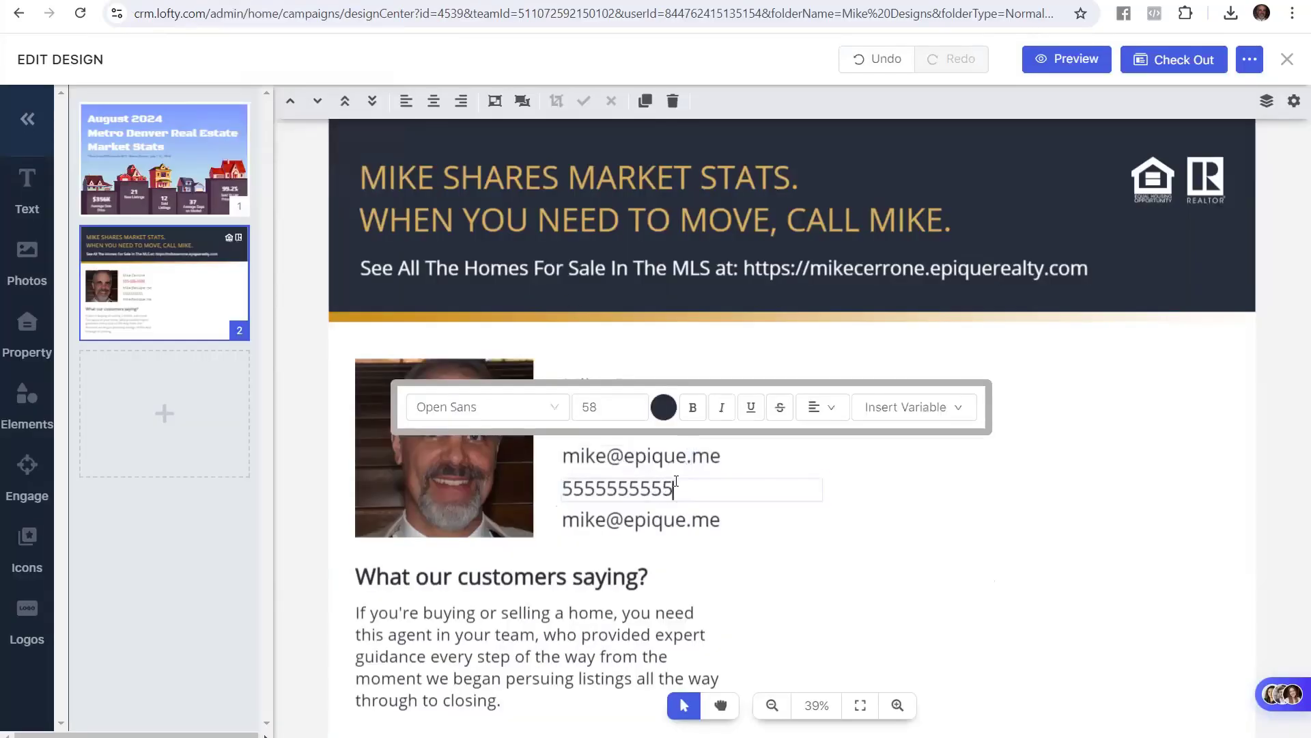
pyautogui.doubleClick(648, 491)
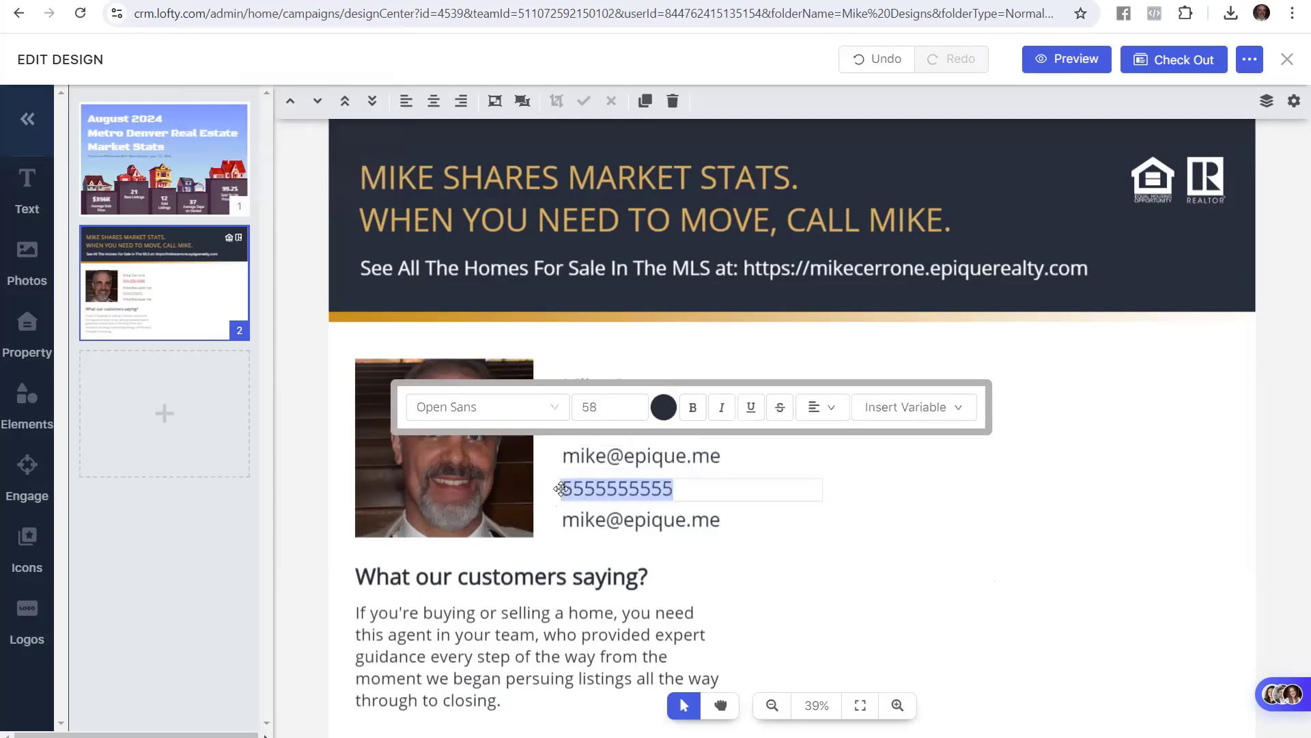
pyautogui.write('Broker ')
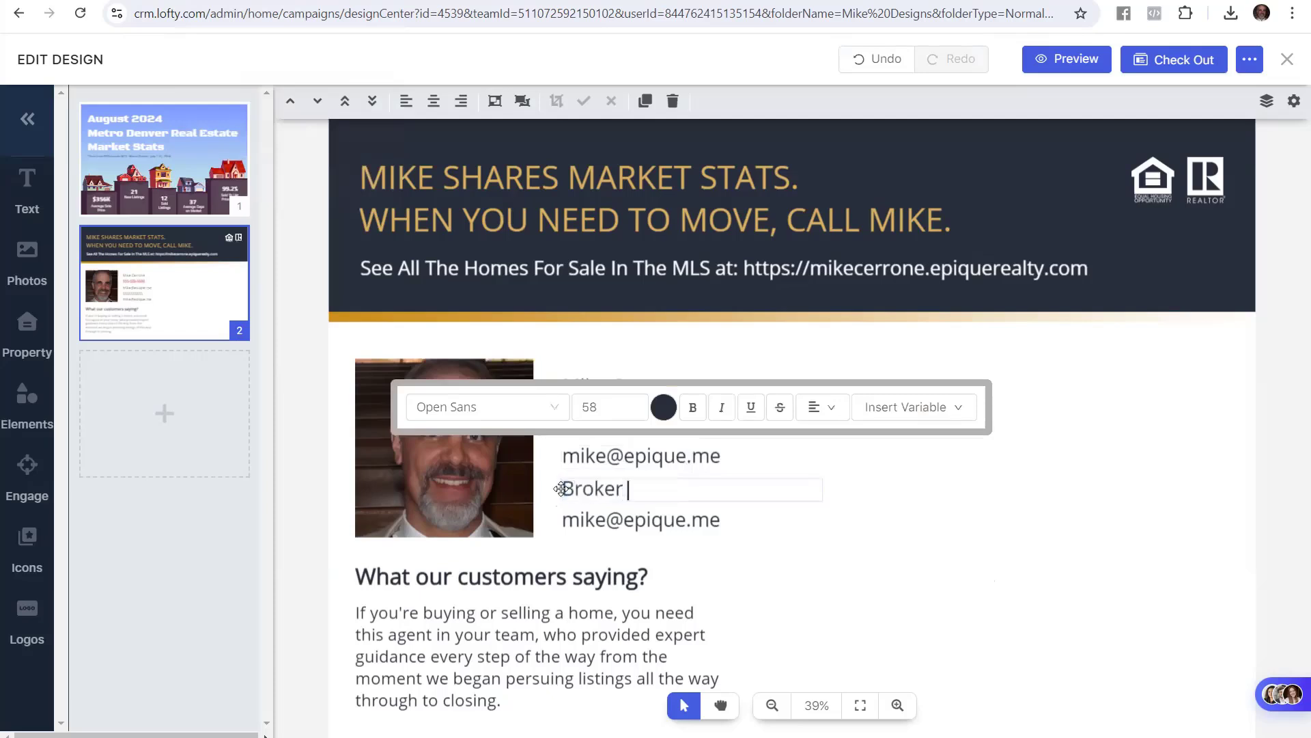
pyautogui.write('Associate')
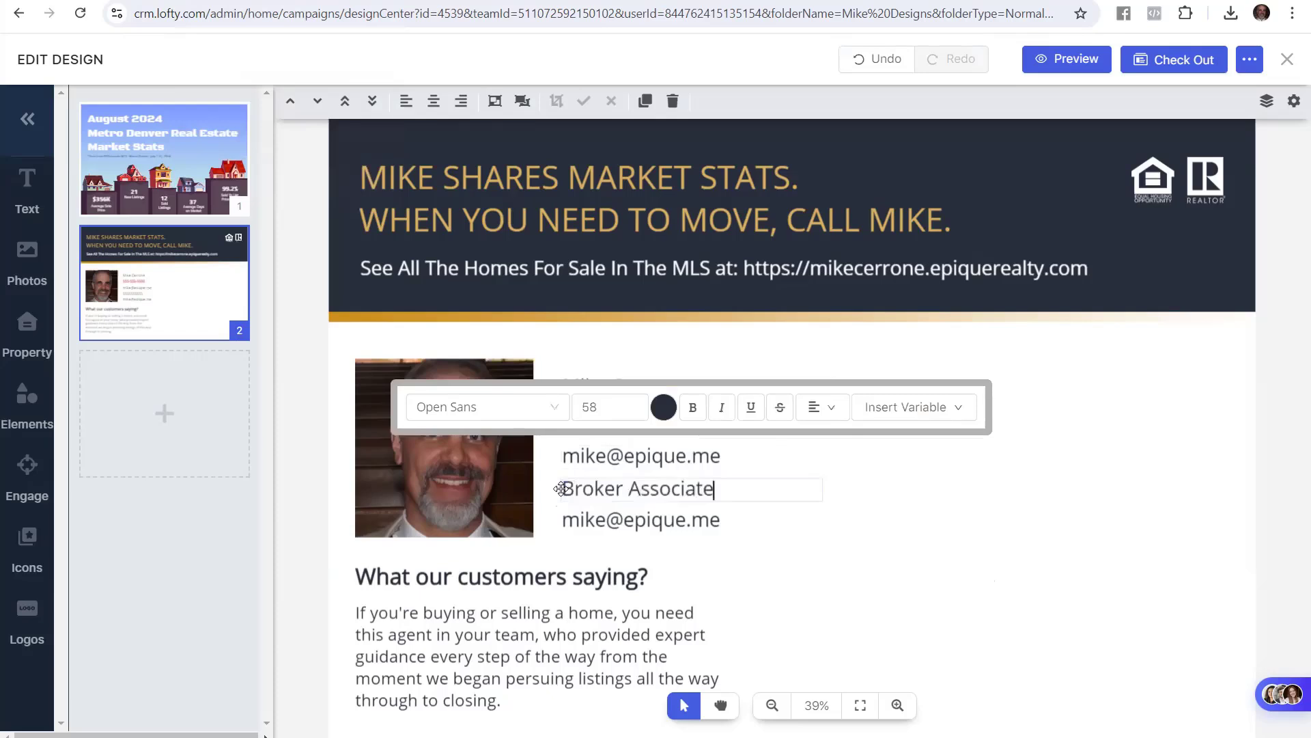
# Replace the lower email line with 'Epique Realty LLC'
pyautogui.click(670, 522)
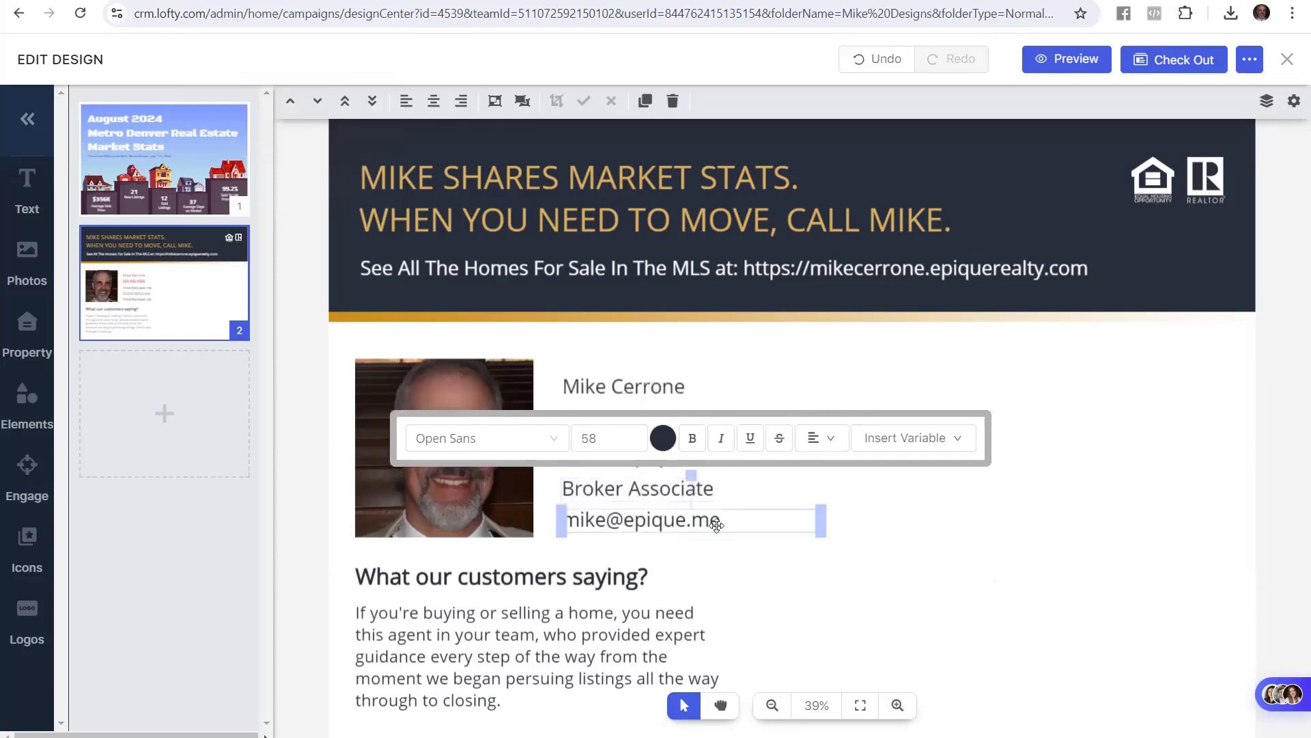
pyautogui.moveTo(740, 518); pyautogui.dragTo(518, 517)
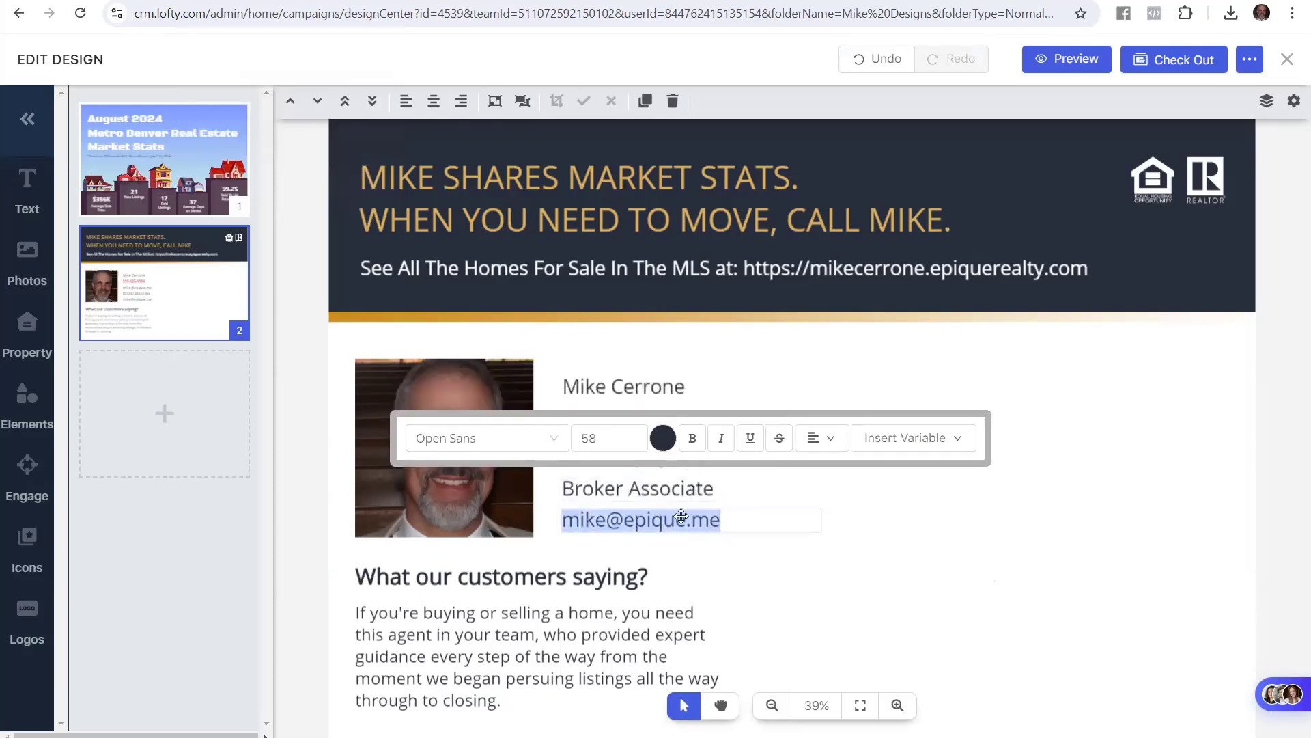
pyautogui.write('Epiuq')
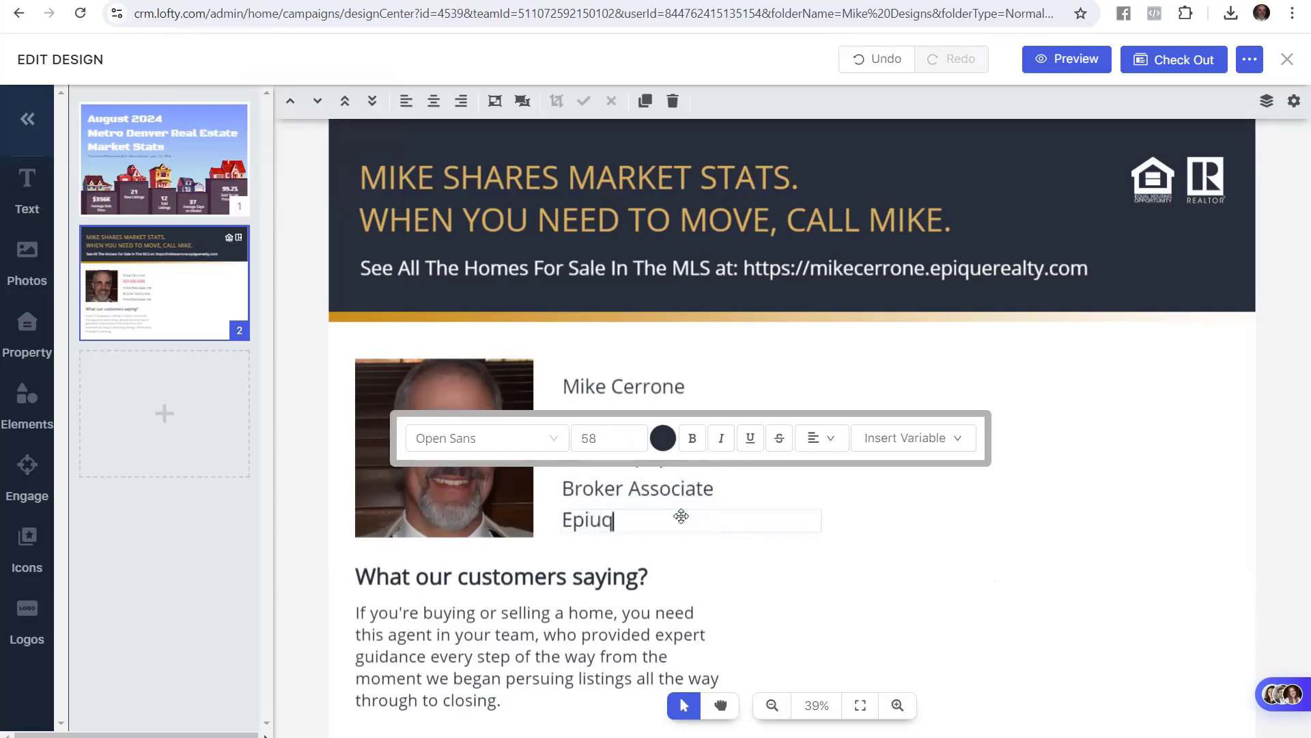
pyautogui.press('BackSpace')
pyautogui.press('BackSpace')
pyautogui.write('que Realty LLC')
pyautogui.click(968, 534)
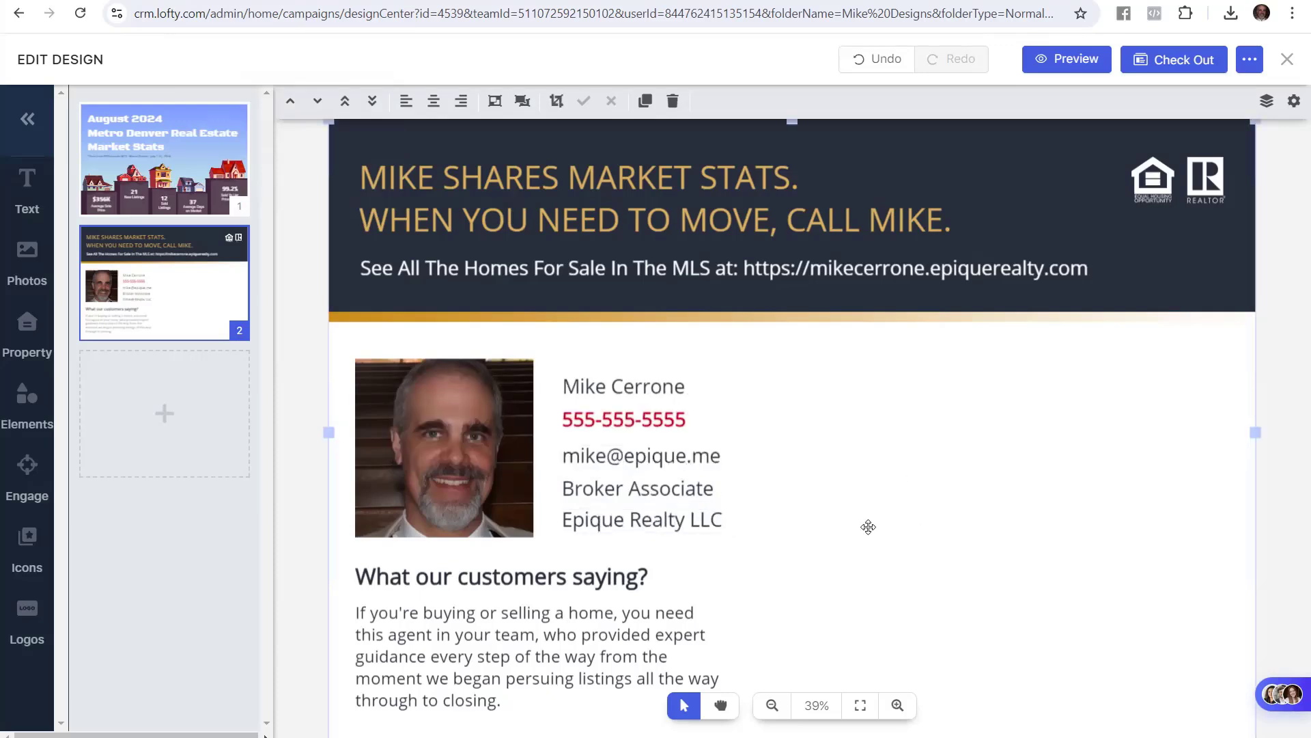
# Copy 'Thinking About Moving?' from the guide and paste it over the 'What our customers saying?' heading
pyautogui.click(154, 1)
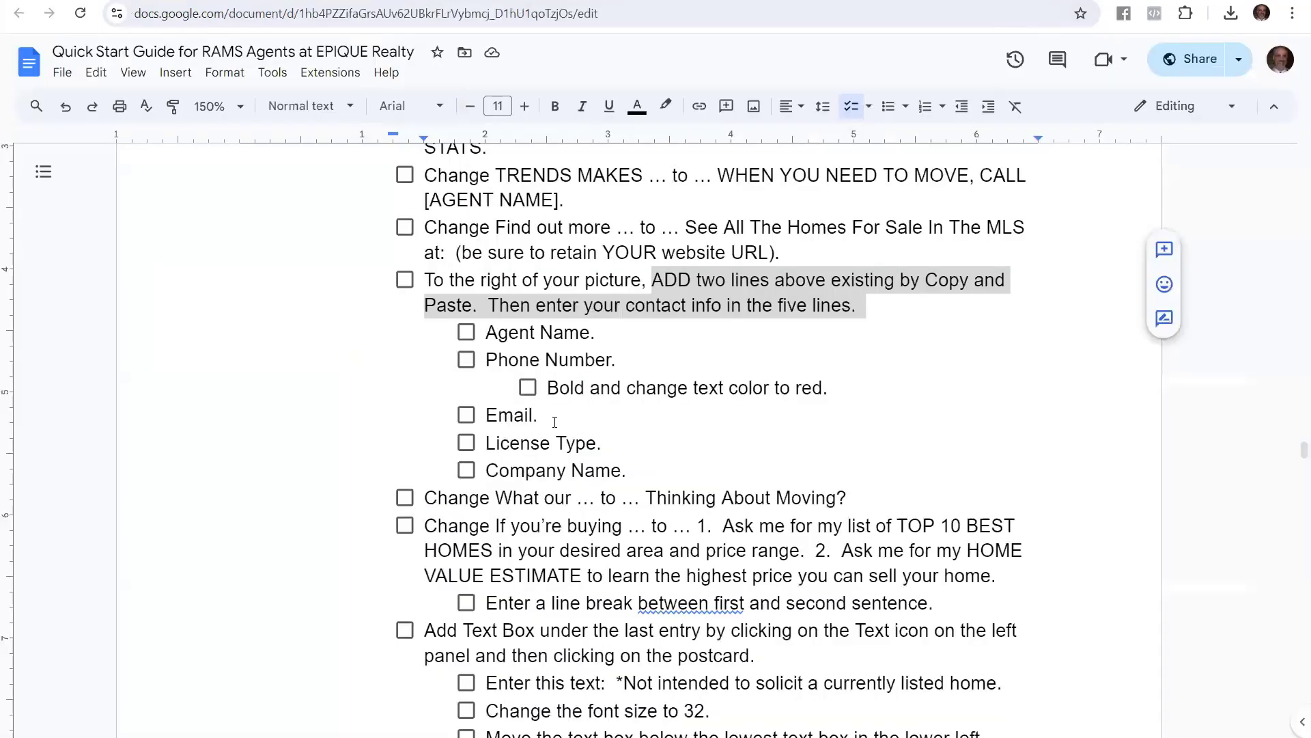
pyautogui.scroll(-3, 555, 421)
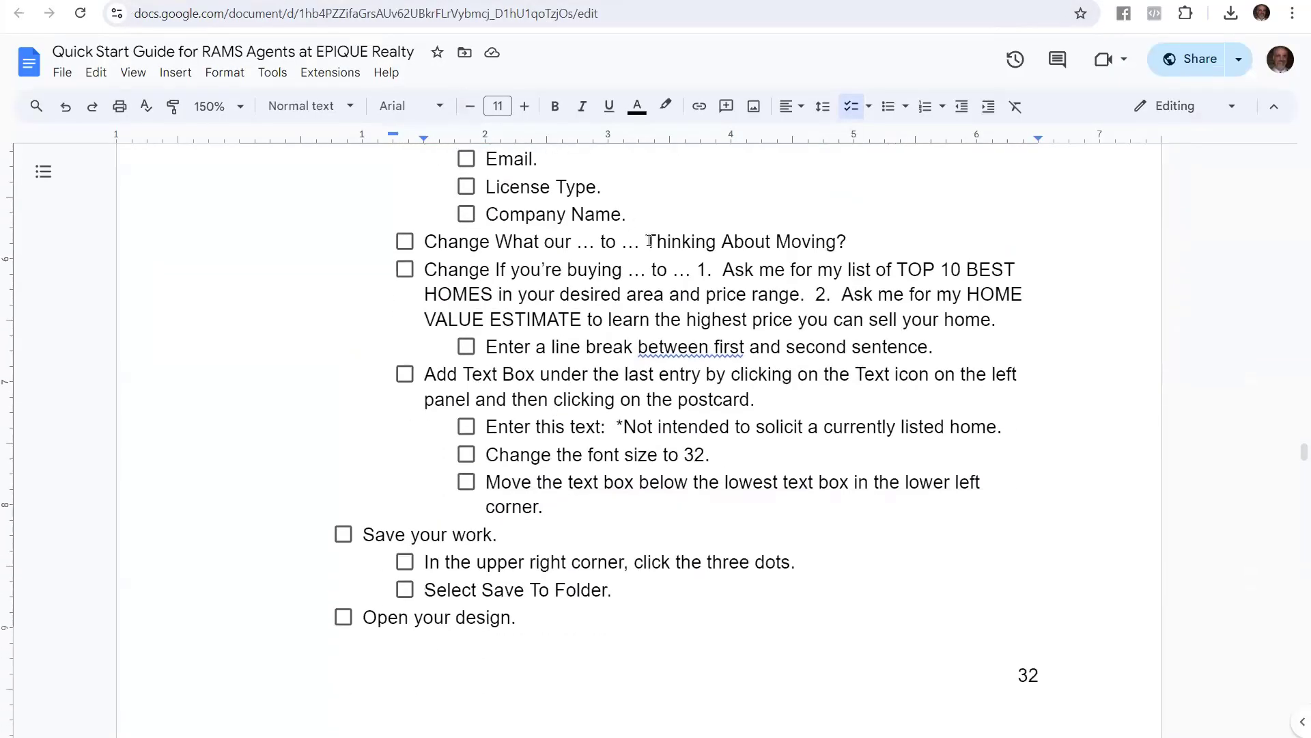
pyautogui.moveTo(649, 241); pyautogui.dragTo(853, 246)
pyautogui.hotkey('ctrl', 'c')
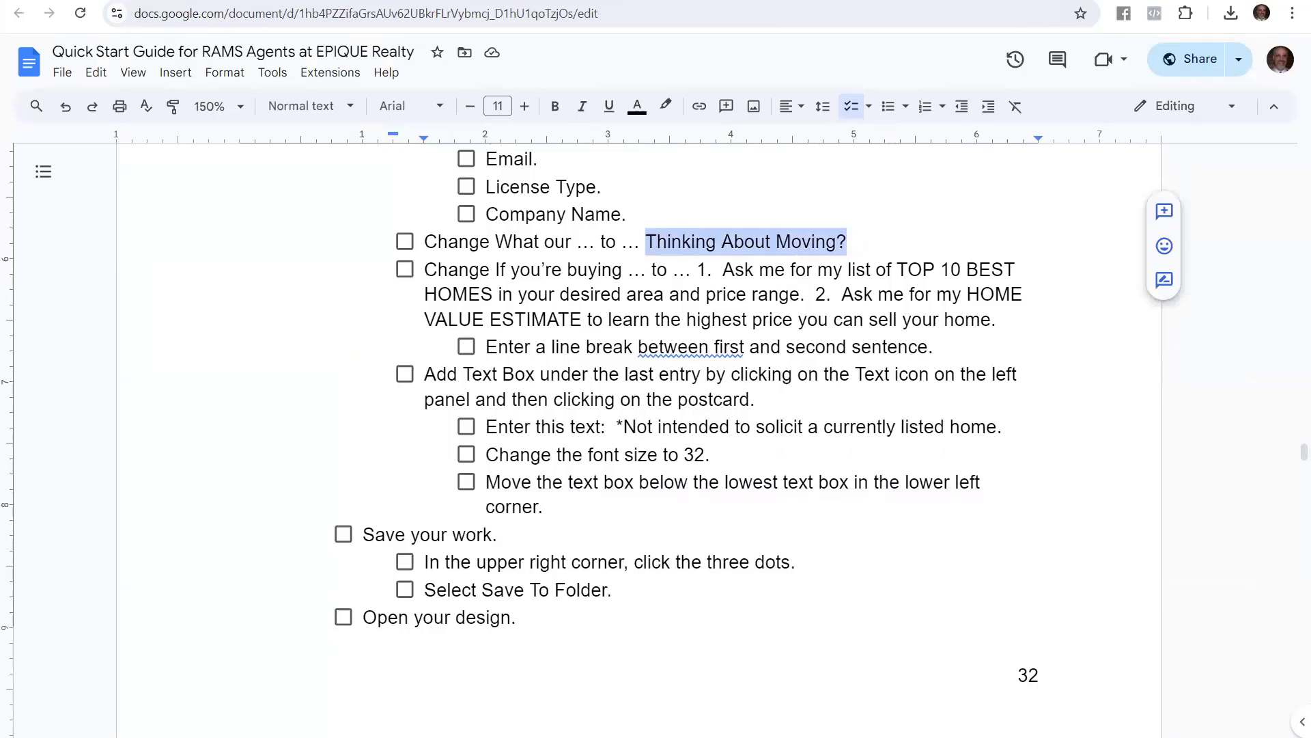
pyautogui.hotkey('ctrl', 'Tab')
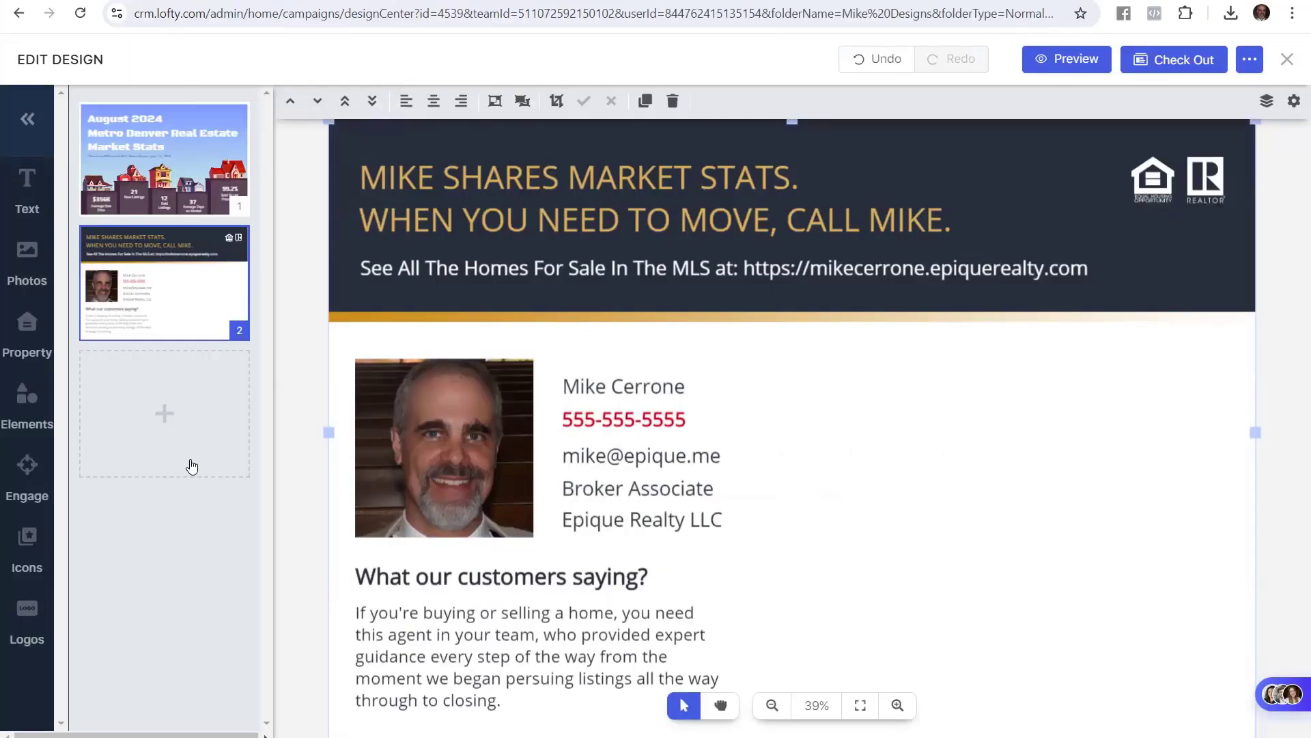
pyautogui.click(452, 573)
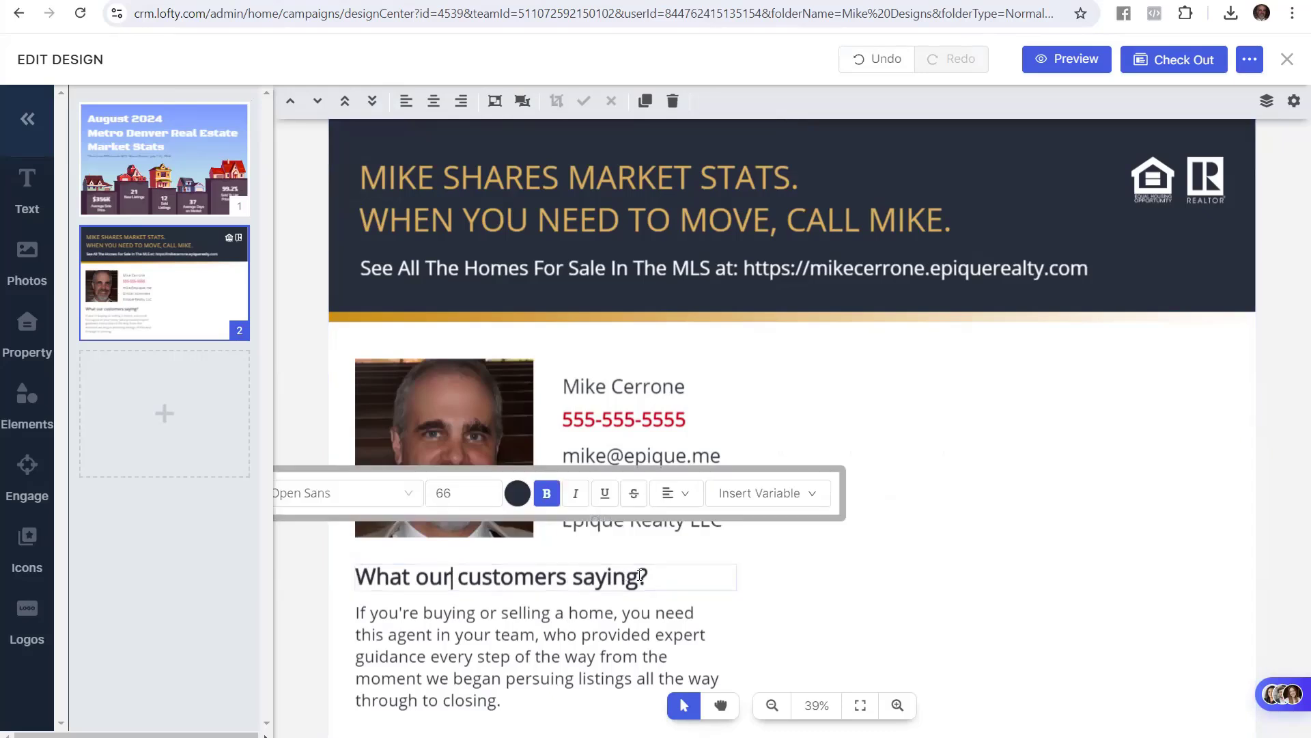
pyautogui.moveTo(640, 575); pyautogui.dragTo(353, 581)
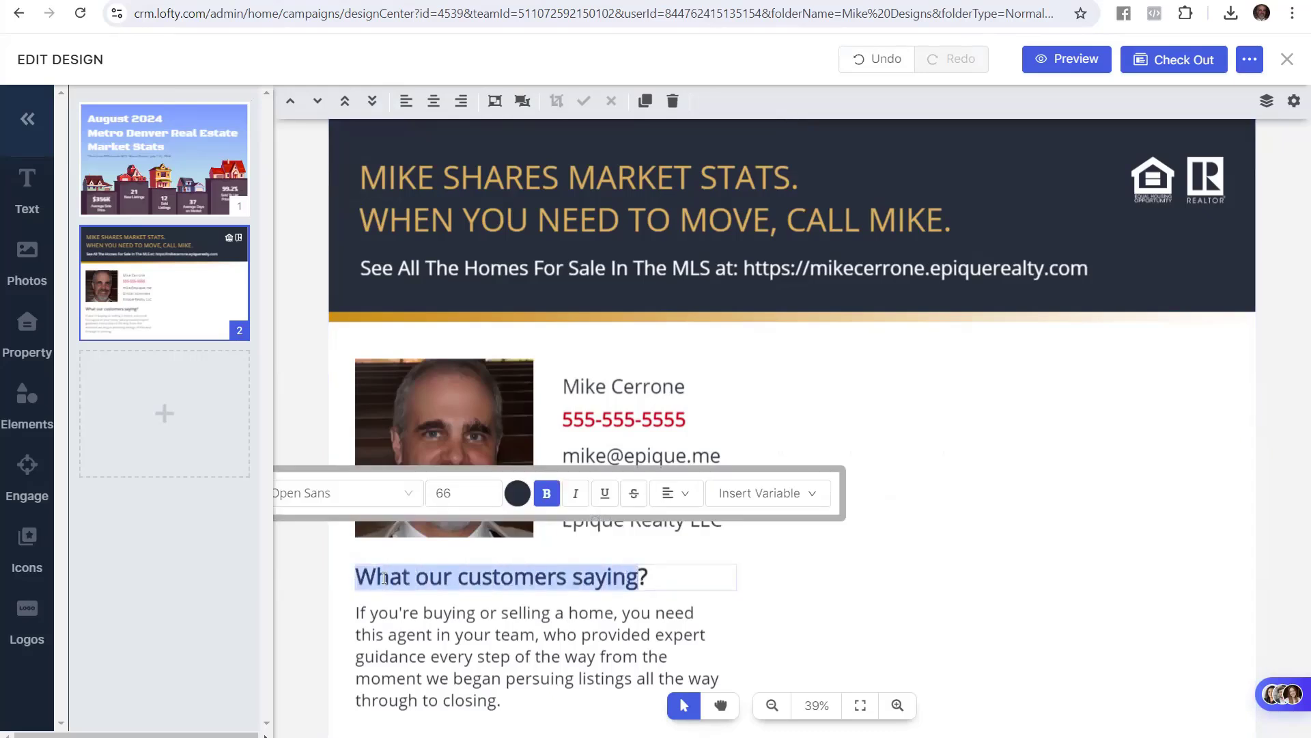
pyautogui.hotkey('ctrl', 'v')
pyautogui.press('Delete')
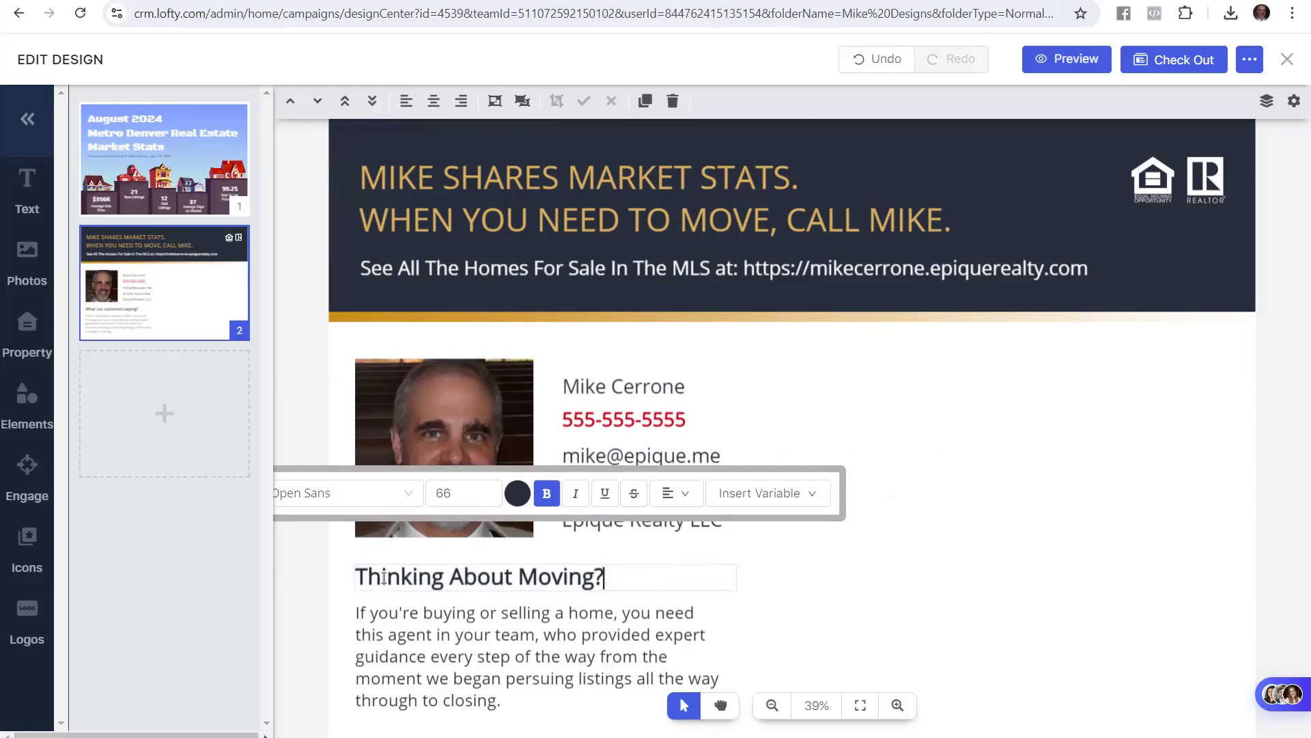
pyautogui.click(309, 393)
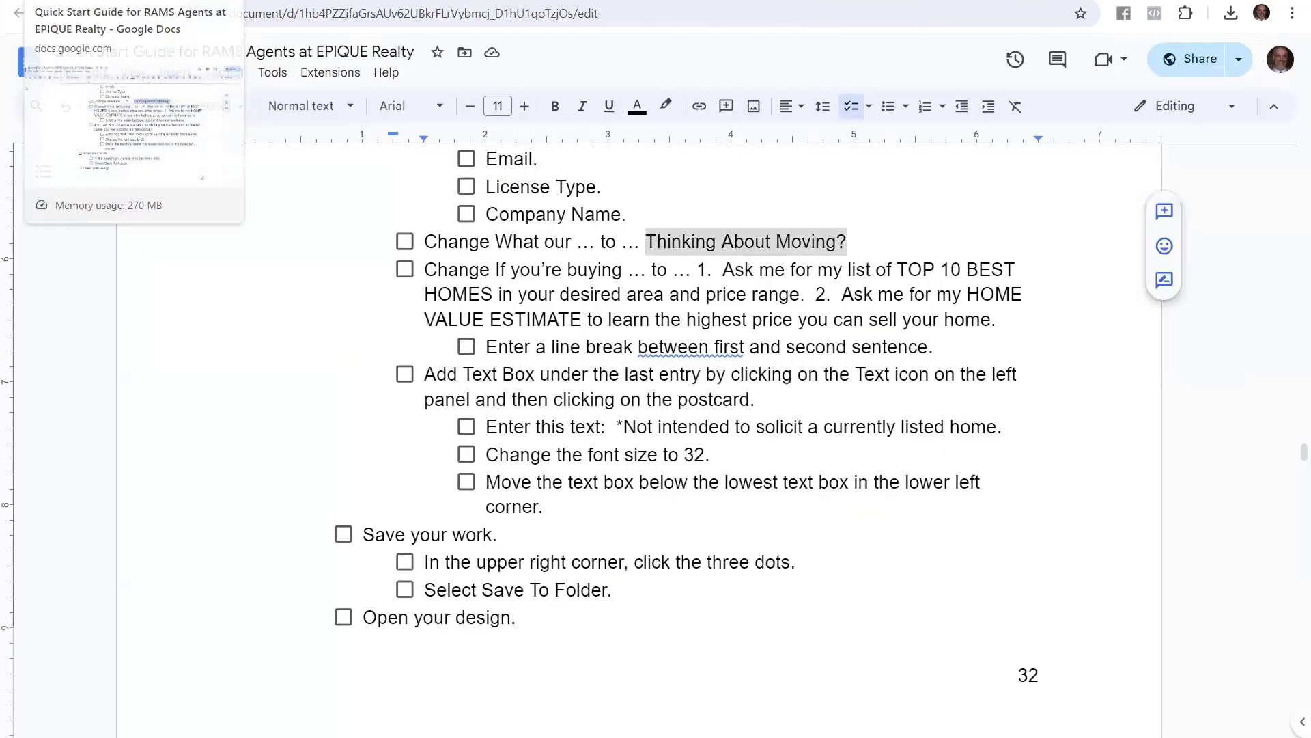
# Replace the body text under the heading with the numbered list copied from the guide
pyautogui.click(89, 1)
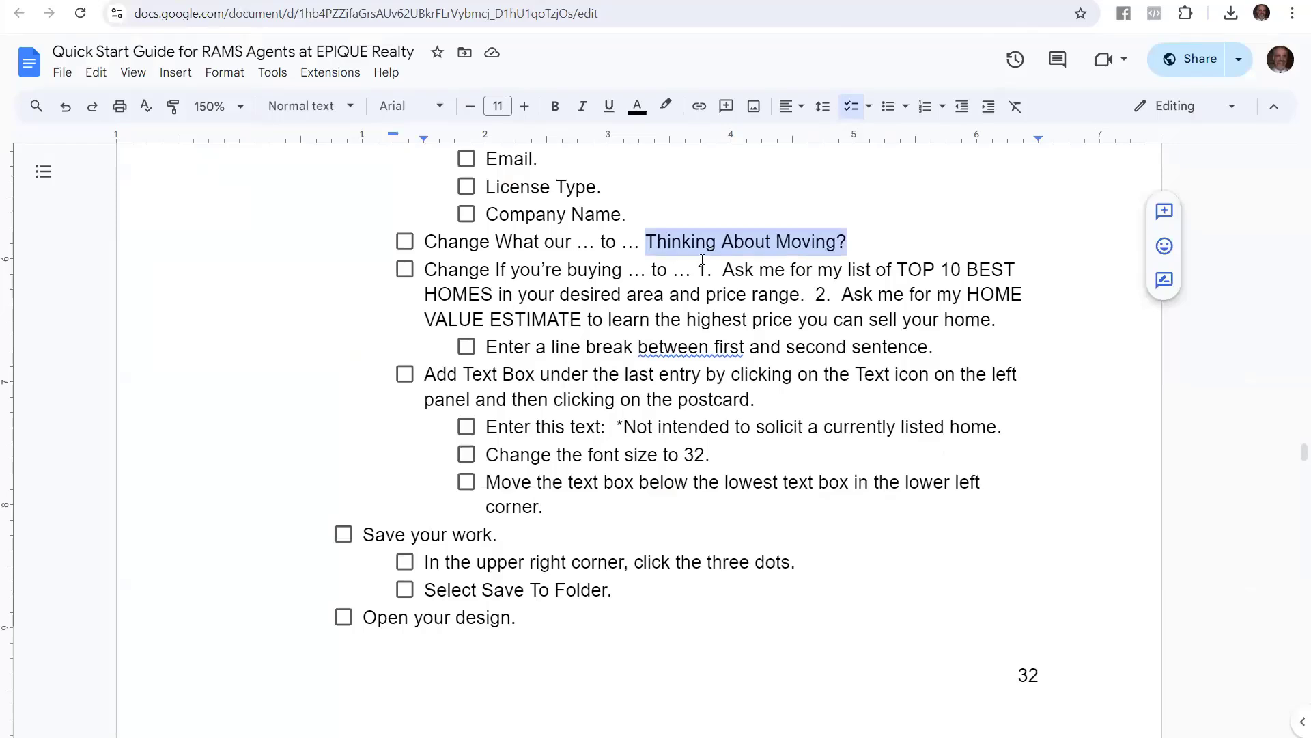
pyautogui.moveTo(698, 269); pyautogui.dragTo(1001, 322)
pyautogui.hotkey('ctrl', 'c')
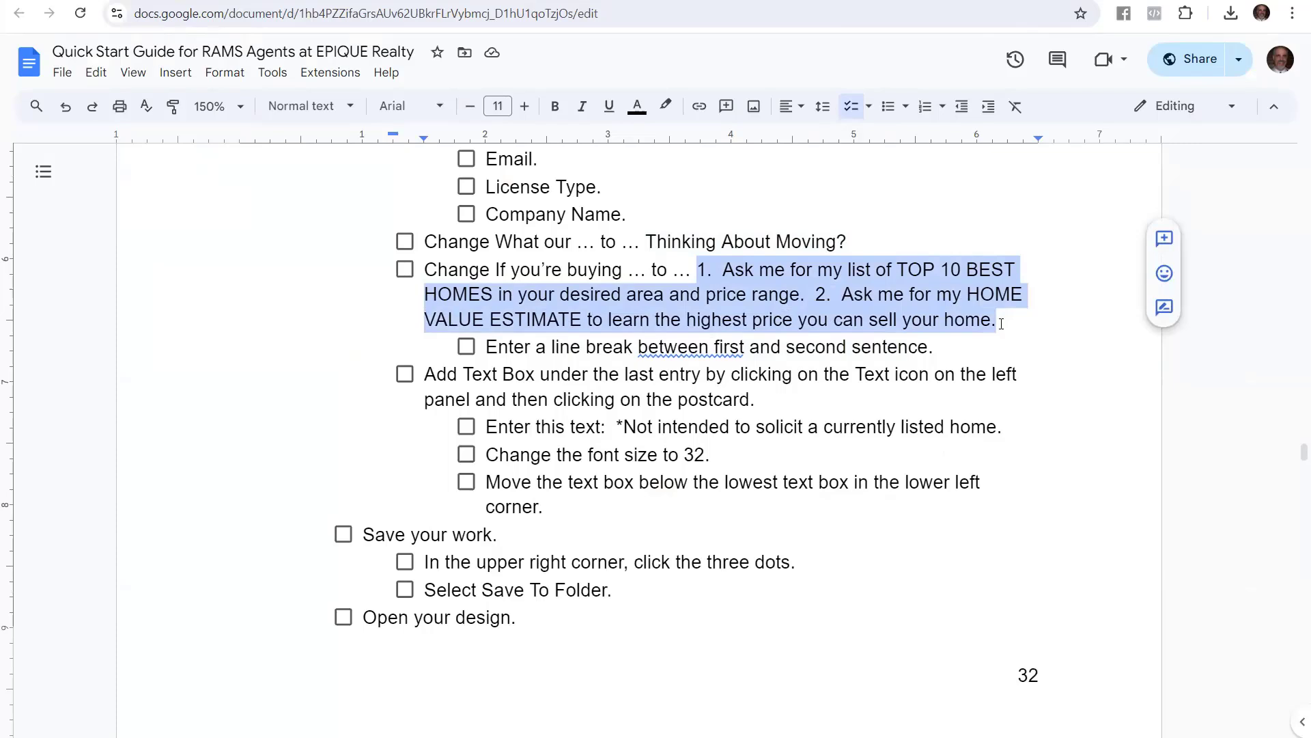
pyautogui.click(218, 1)
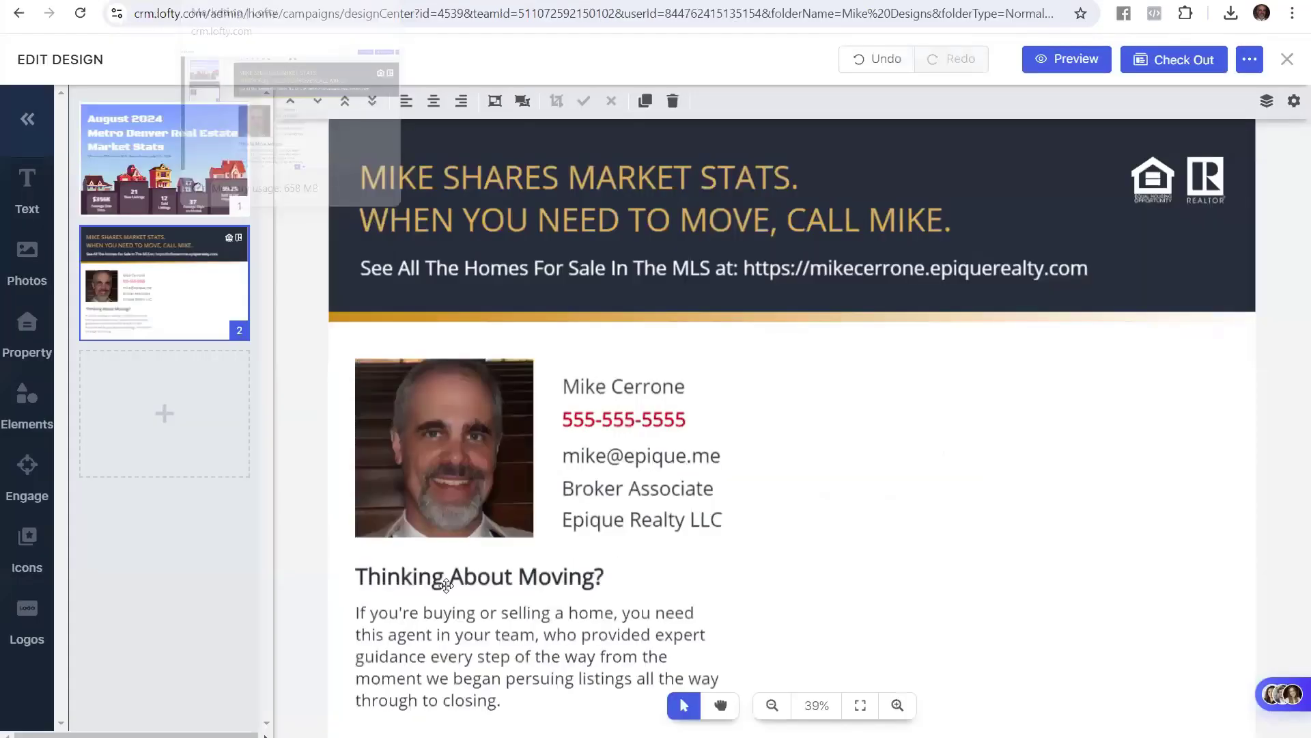
pyautogui.doubleClick(418, 638)
pyautogui.hotkey('ctrl', 'a')
pyautogui.hotkey('ctrl', 'v')
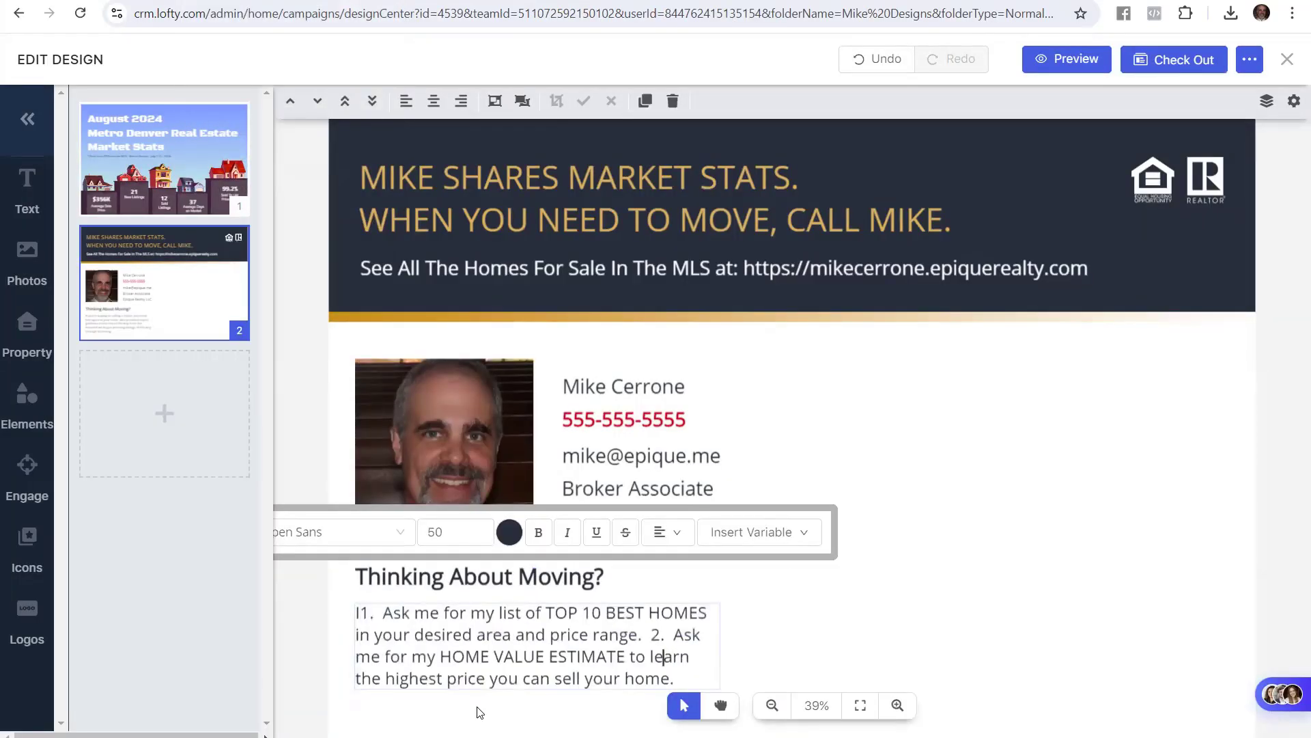
# Put item 2 on its own paragraph after a blank line and delete the stray leading character
pyautogui.press('Left')
pyautogui.press('Left')
pyautogui.press('Left')
pyautogui.press('Left')
pyautogui.press('Left')
pyautogui.press('Left')
pyautogui.press('Left')
pyautogui.press('Left')
pyautogui.press('Left')
pyautogui.press('Left')
pyautogui.press('Left')
pyautogui.press('Left')
pyautogui.press('Left')
pyautogui.press('Left')
pyautogui.press('Left')
pyautogui.press('Left')
pyautogui.press('Left')
pyautogui.press('Left')
pyautogui.press('Left')
pyautogui.press('Left')
pyautogui.press('Up')
pyautogui.press('Down')
pyautogui.press('Left')
pyautogui.press('Return')
pyautogui.press('Return')
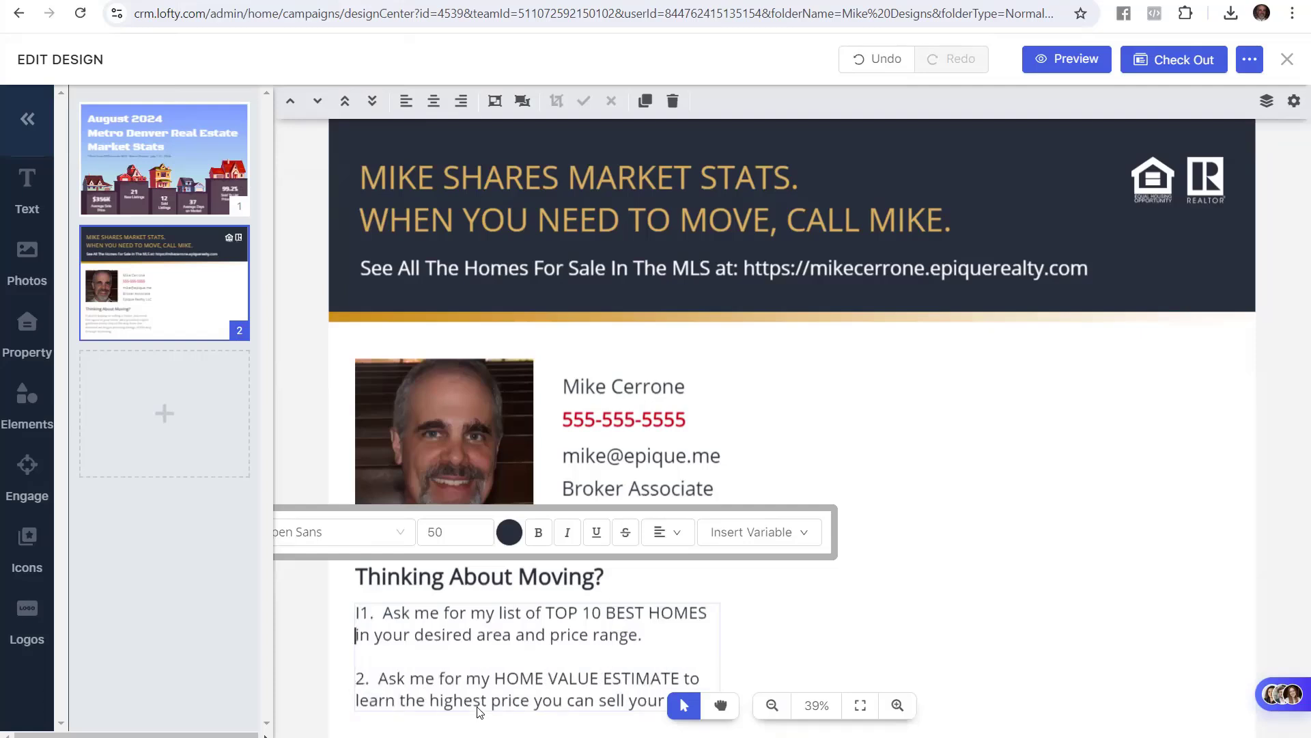
pyautogui.press('Delete')
pyautogui.press('Down')
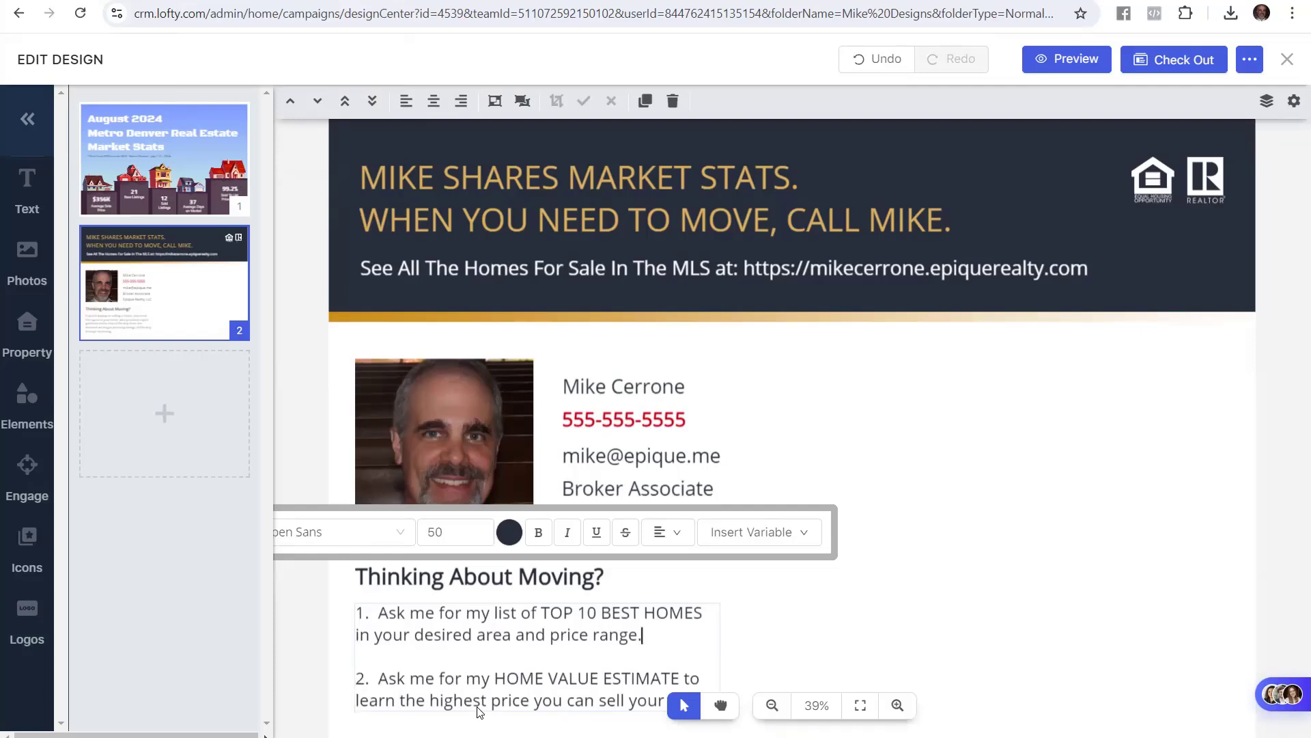
pyautogui.press('Down')
pyautogui.click(314, 603)
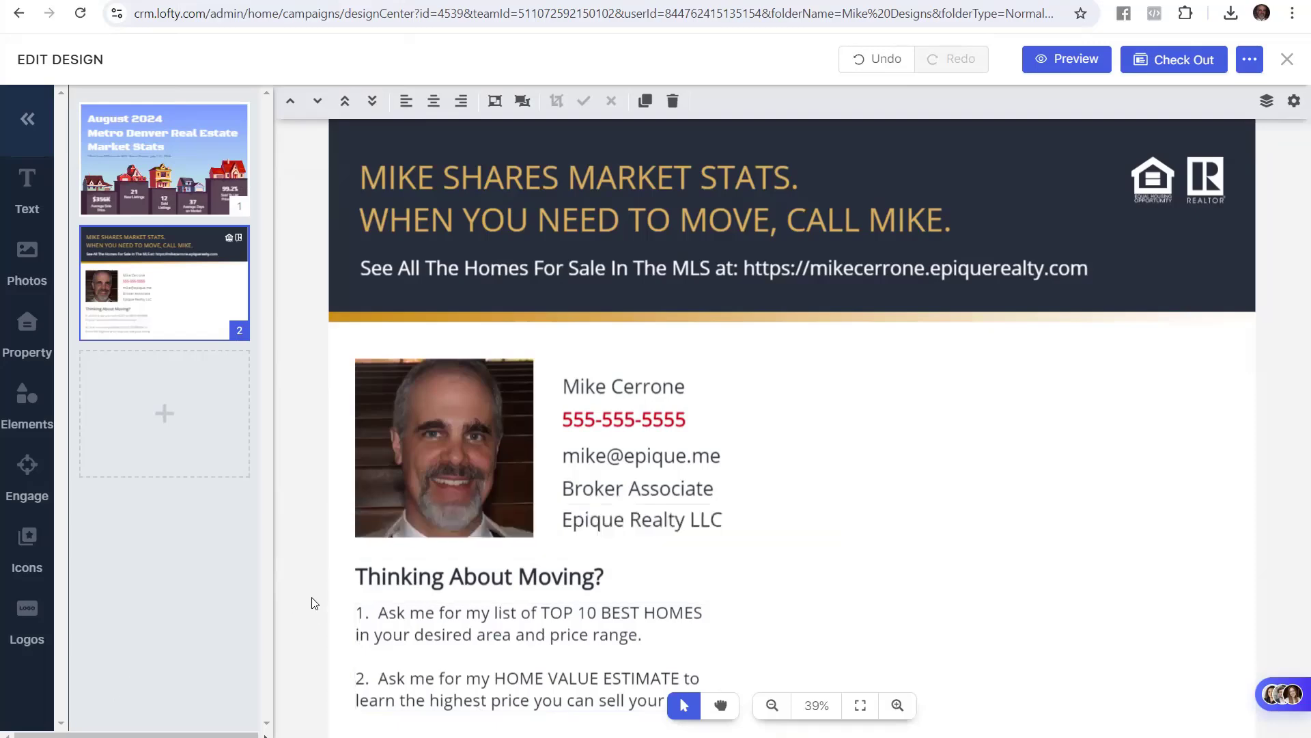
pyautogui.scroll(-1, 320, 600)
pyautogui.scroll(-3, 316, 599)
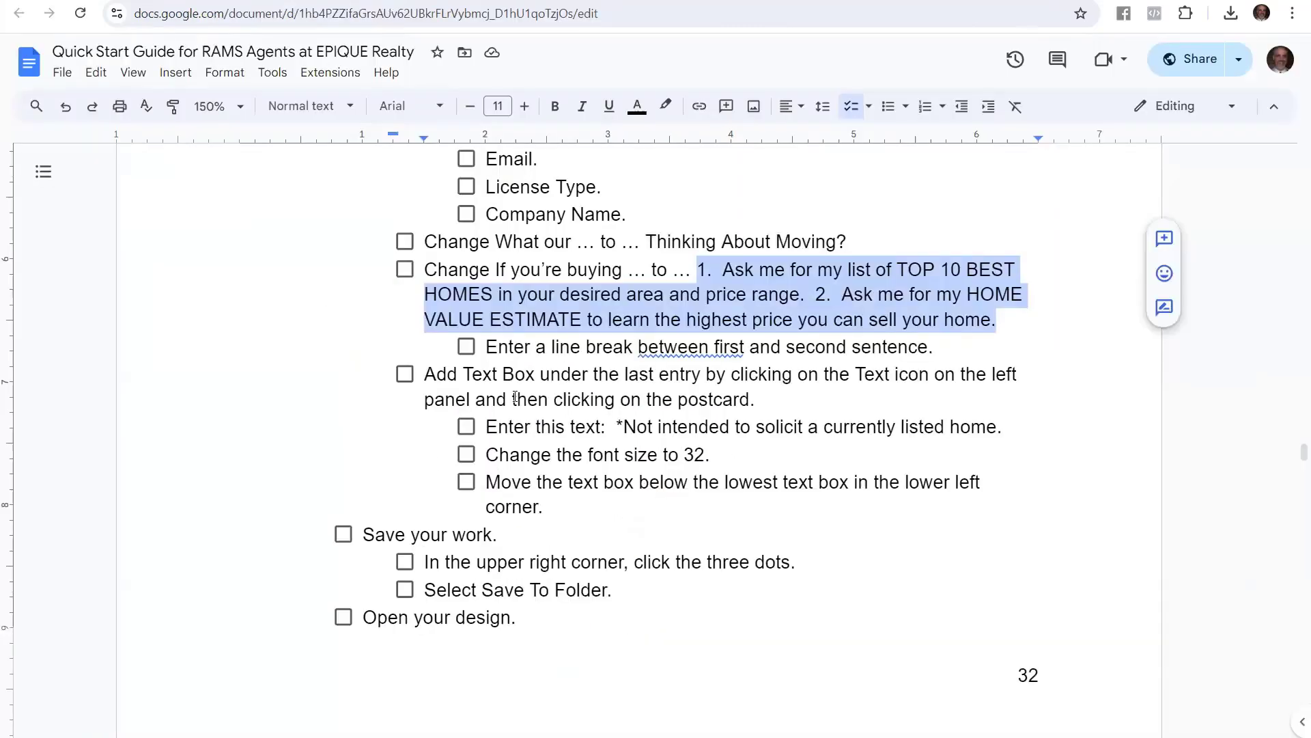
# Add a body text box containing '*Not intended to solicit a currently listed home.' copied from the guide
pyautogui.click(514, 399)
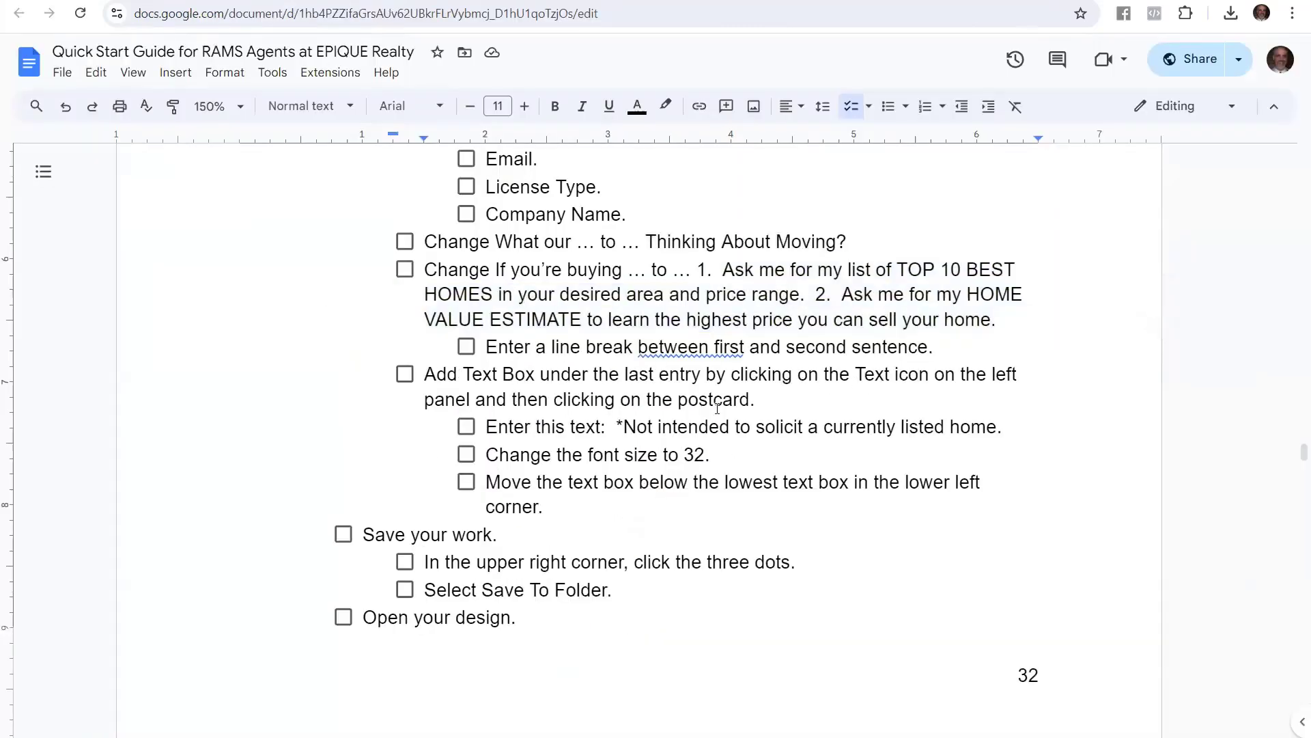
pyautogui.moveTo(616, 427); pyautogui.dragTo(1003, 430)
pyautogui.hotkey('ctrl', 'c')
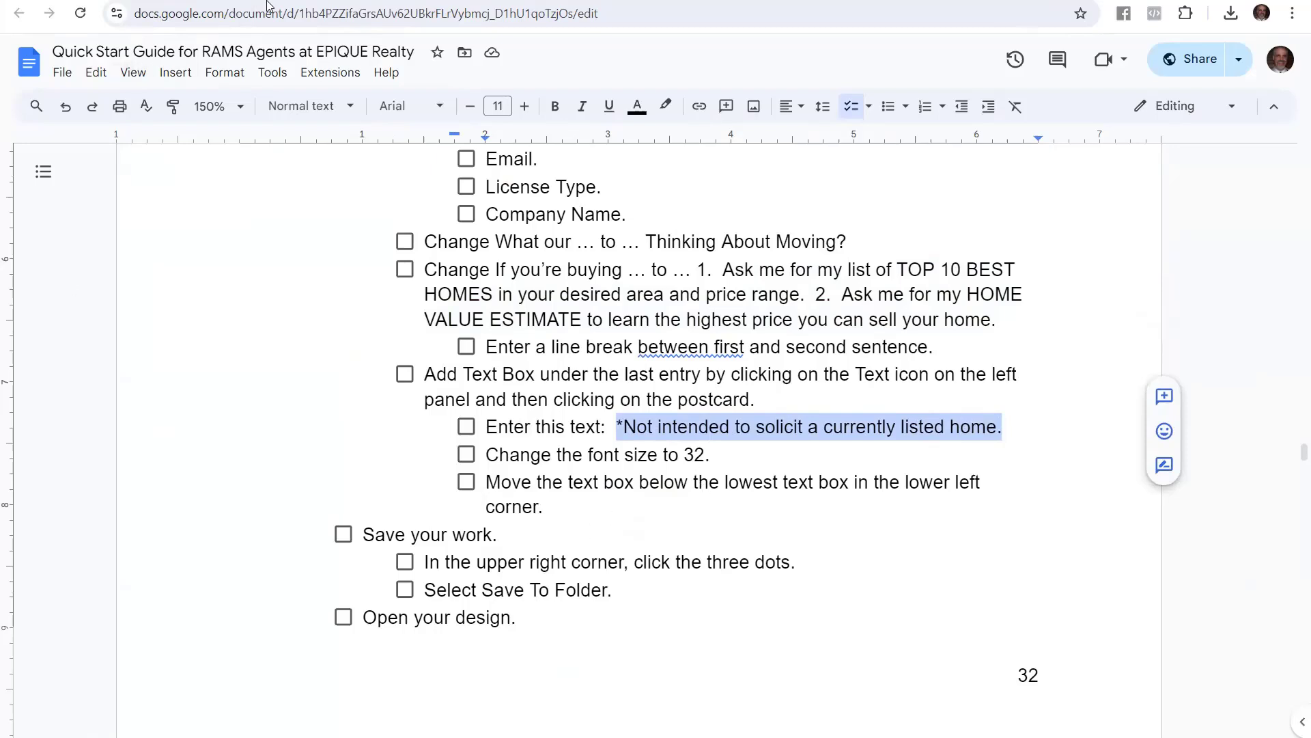
pyautogui.click(270, 1)
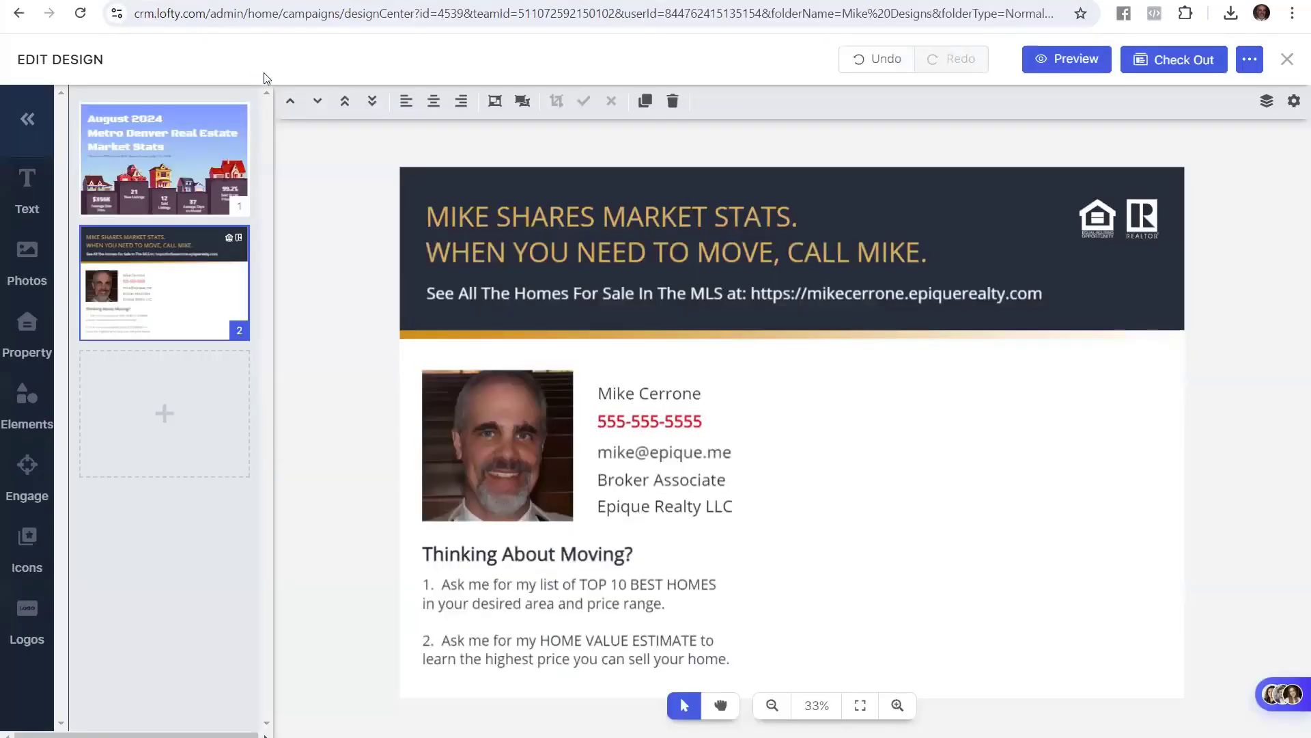
pyautogui.click(39, 205)
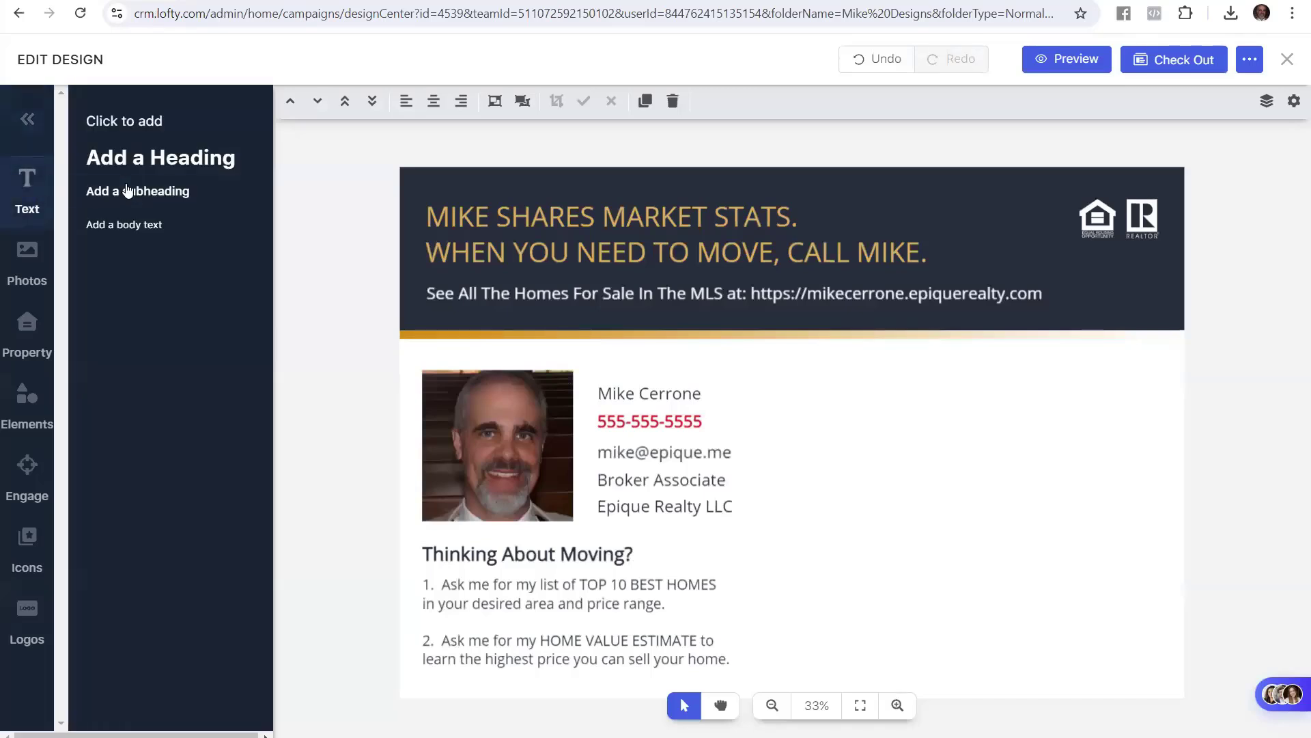
pyautogui.click(150, 224)
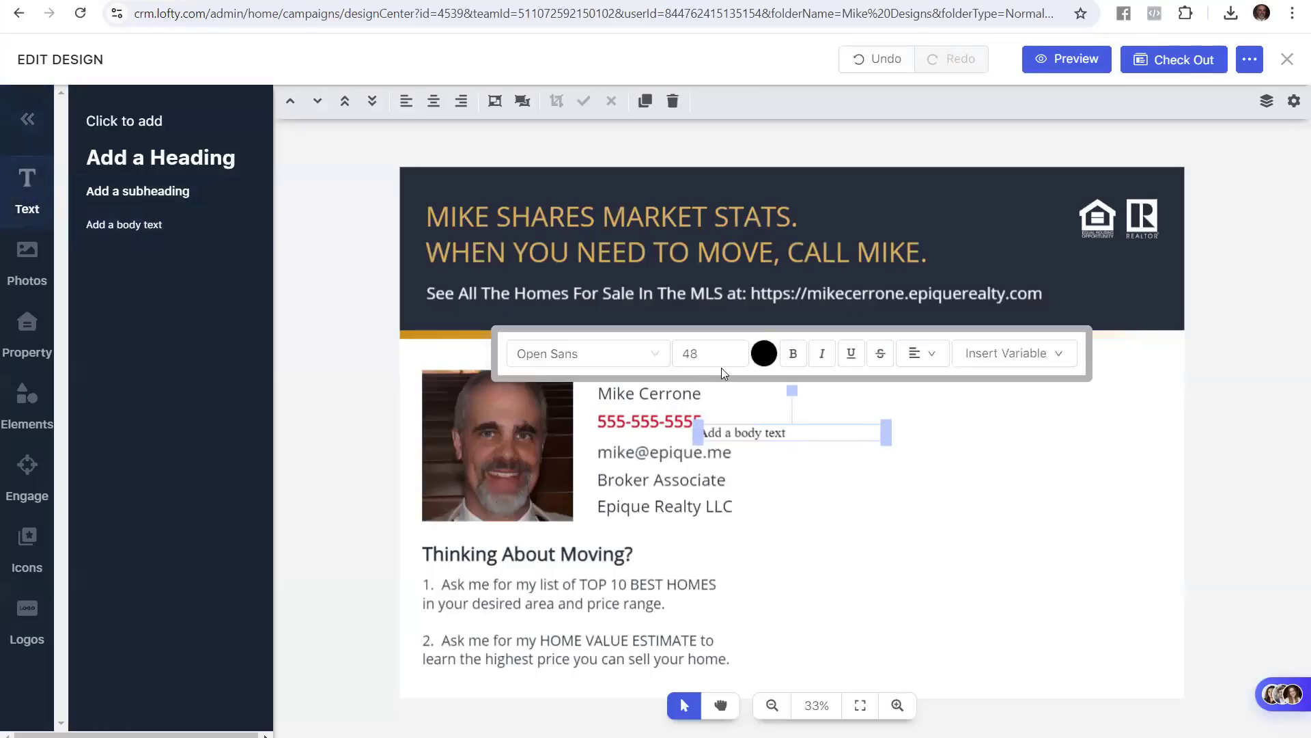
pyautogui.doubleClick(785, 432)
pyautogui.moveTo(799, 432); pyautogui.dragTo(698, 434)
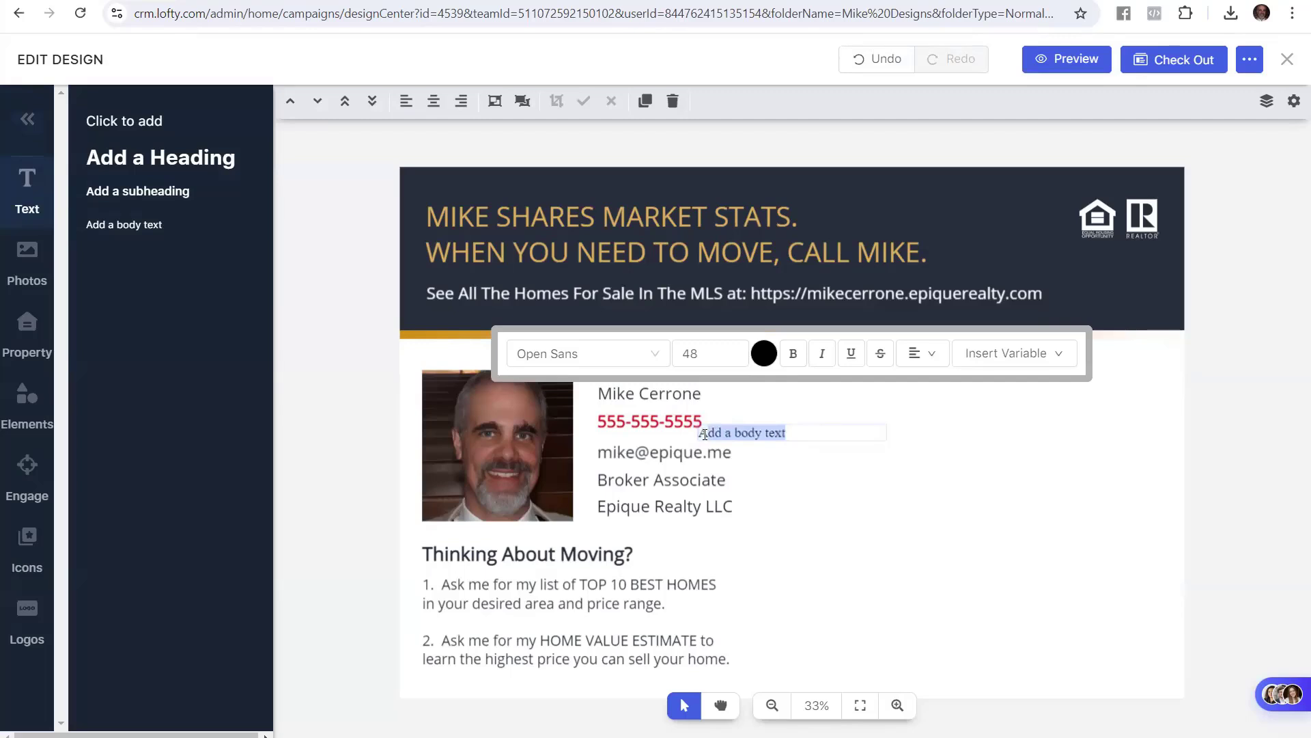
pyautogui.hotkey('ctrl', 'v')
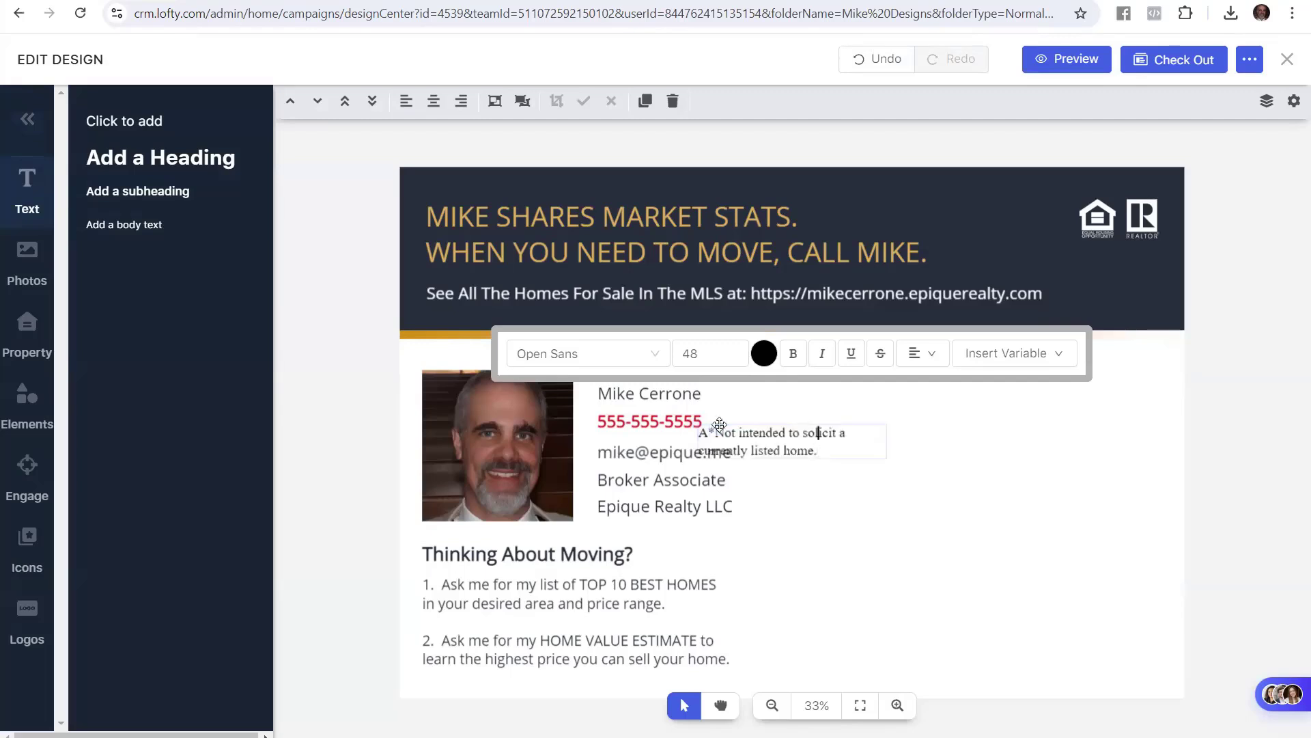
pyautogui.press('Left')
pyautogui.press('Left')
pyautogui.press('Left')
pyautogui.press('Left')
pyautogui.press('Left')
pyautogui.press('Left')
pyautogui.press('Left')
pyautogui.press('Left')
pyautogui.press('Left')
pyautogui.press('Left')
pyautogui.press('Left')
pyautogui.press('Left')
pyautogui.press('Left')
pyautogui.press('Left')
pyautogui.press('Left')
pyautogui.press('Left')
pyautogui.press('Left')
pyautogui.press('Left')
pyautogui.press('Left')
pyautogui.press('Left')
pyautogui.press('BackSpace')
pyautogui.press('Down')
pyautogui.press('End')
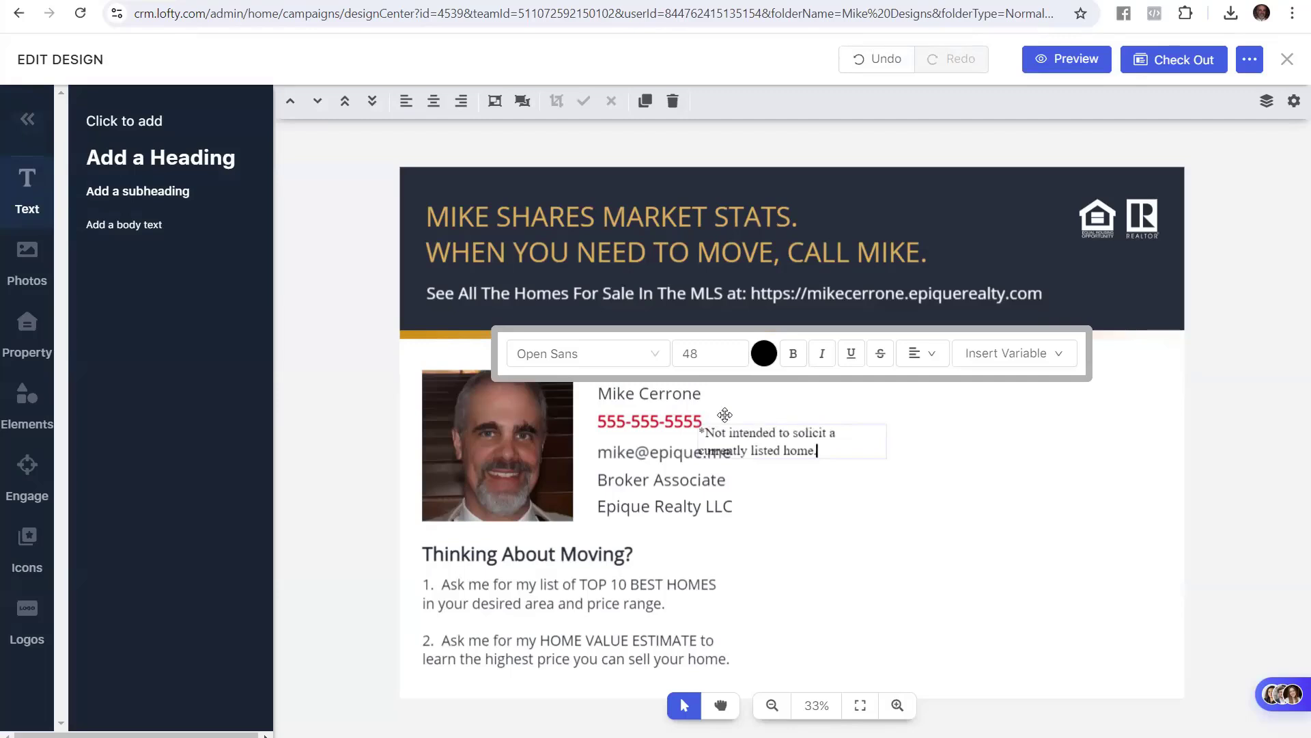
# Set the disclaimer to font size 32 and move it below the list, bottom-left
pyautogui.moveTo(839, 445); pyautogui.dragTo(682, 443)
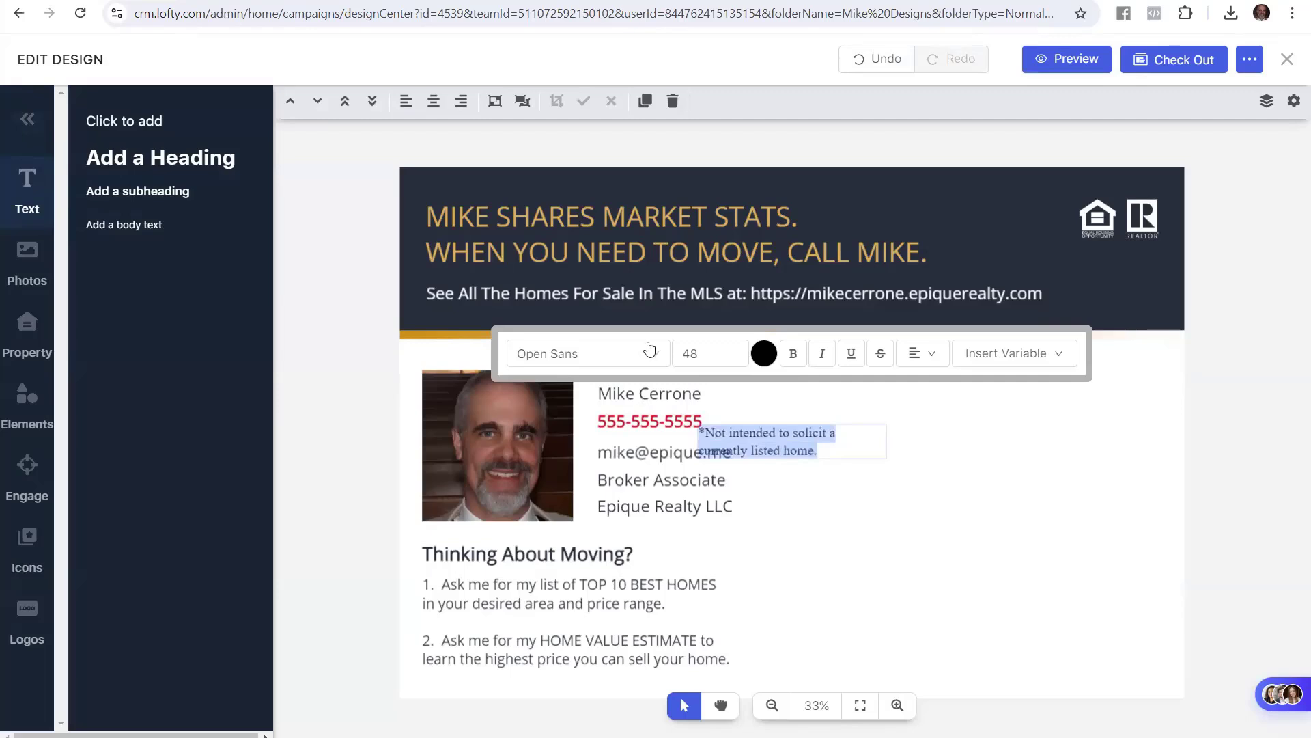
pyautogui.click(697, 353)
pyautogui.write('32')
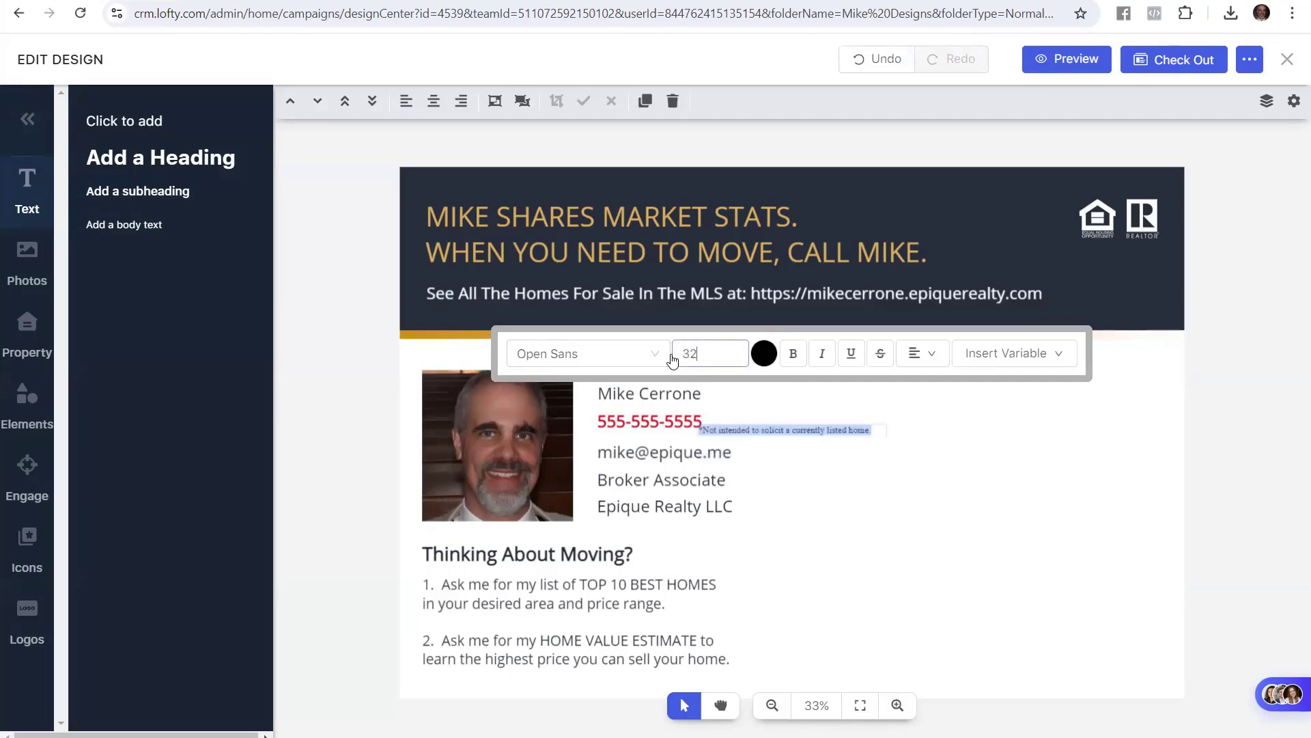
pyautogui.click(869, 445)
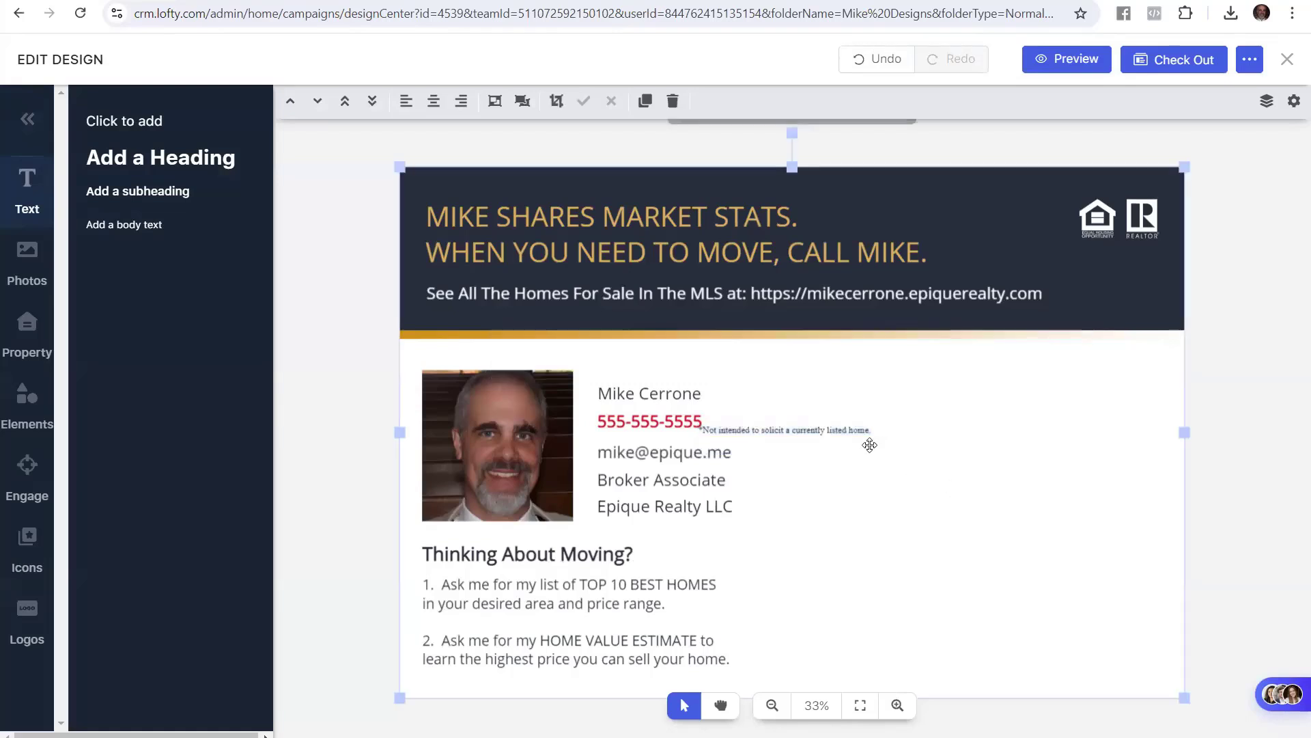
pyautogui.click(817, 429)
pyautogui.moveTo(817, 430); pyautogui.dragTo(542, 676)
pyautogui.click(350, 513)
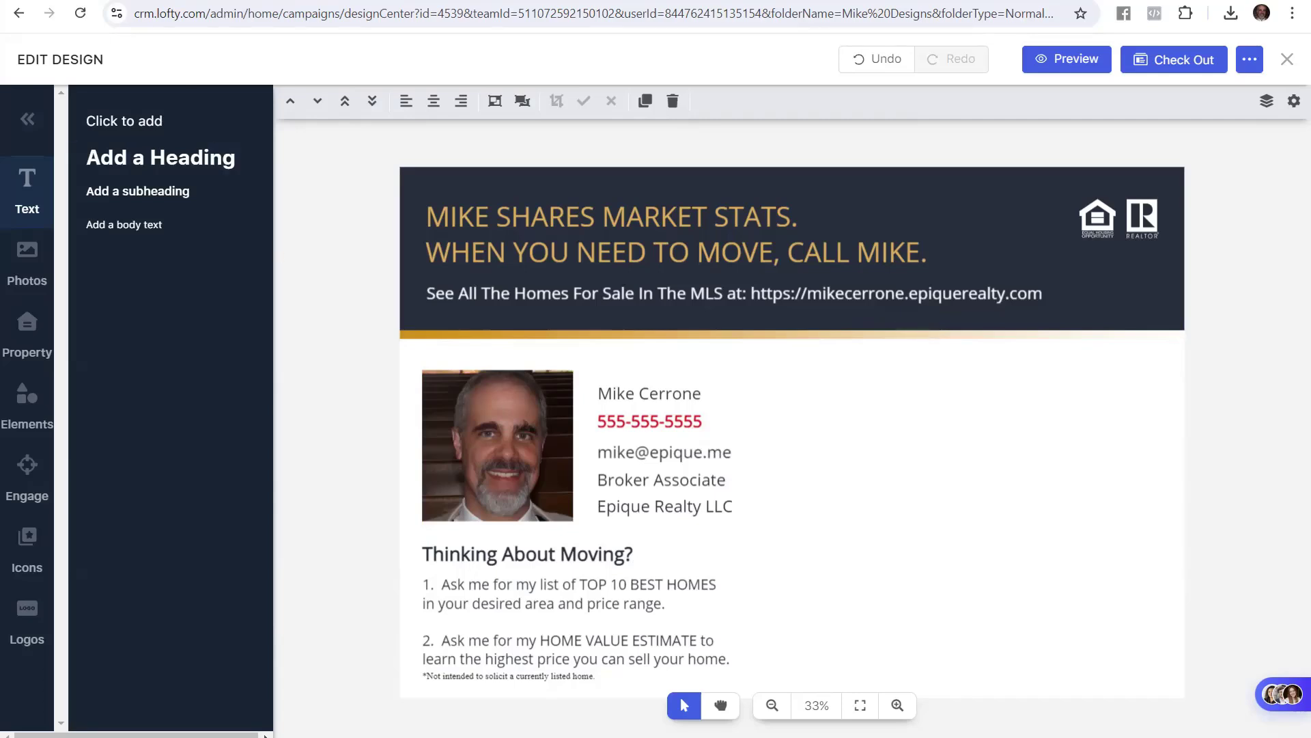
pyautogui.click(114, 1)
# Save the Metro Denver Market Stats August 2024 design to its folder
pyautogui.click(534, 477)
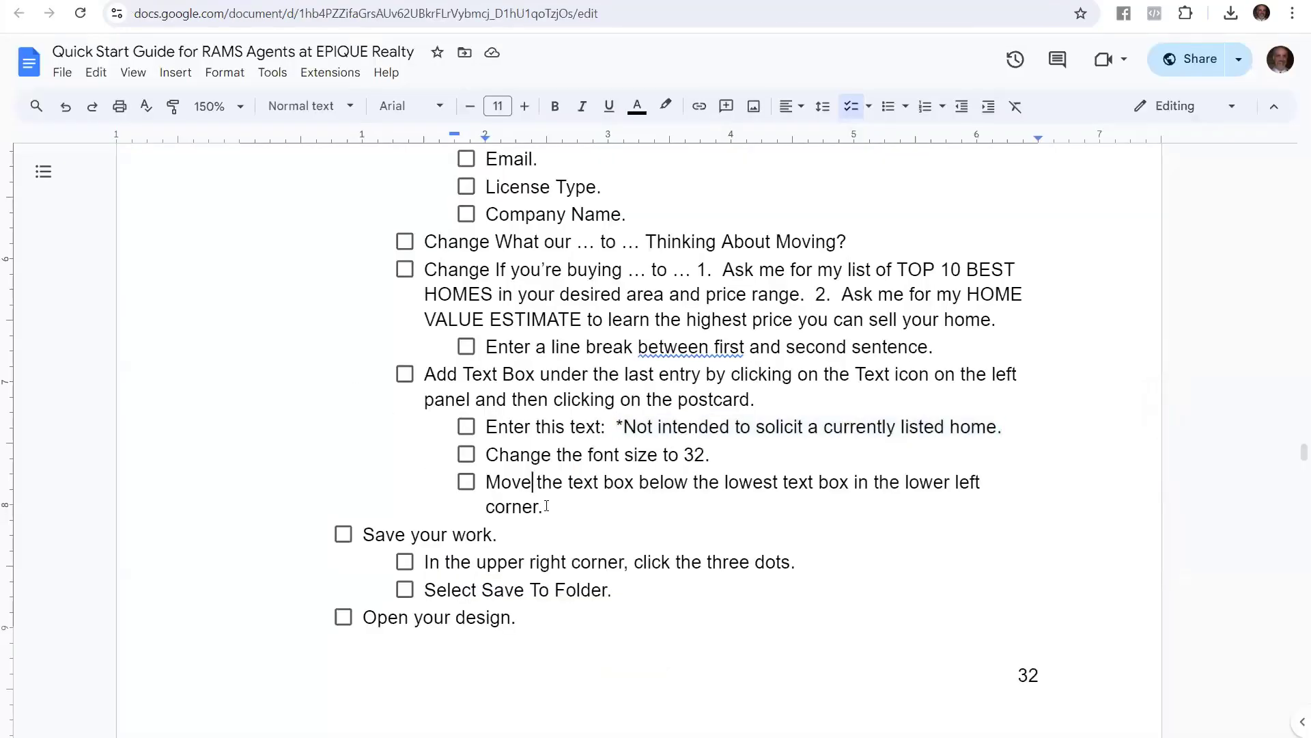
pyautogui.moveTo(516, 534); pyautogui.dragTo(345, 544)
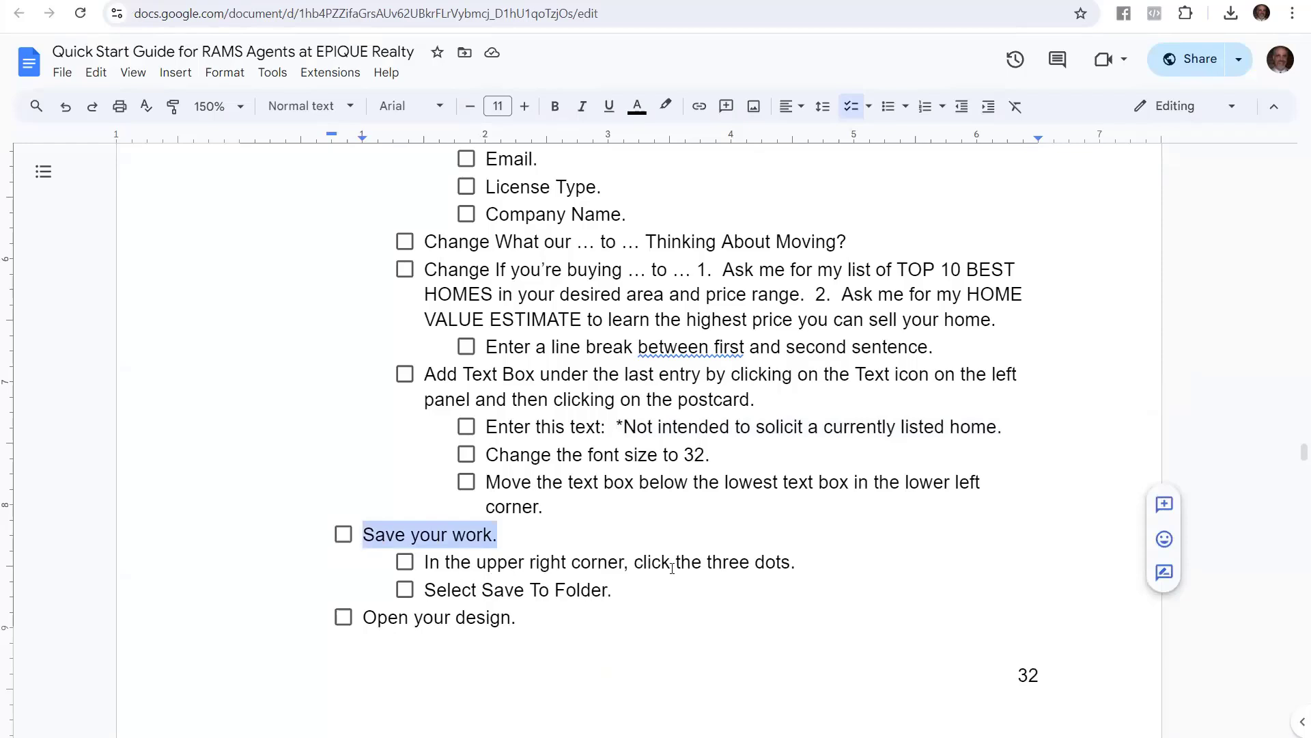
pyautogui.click(273, 1)
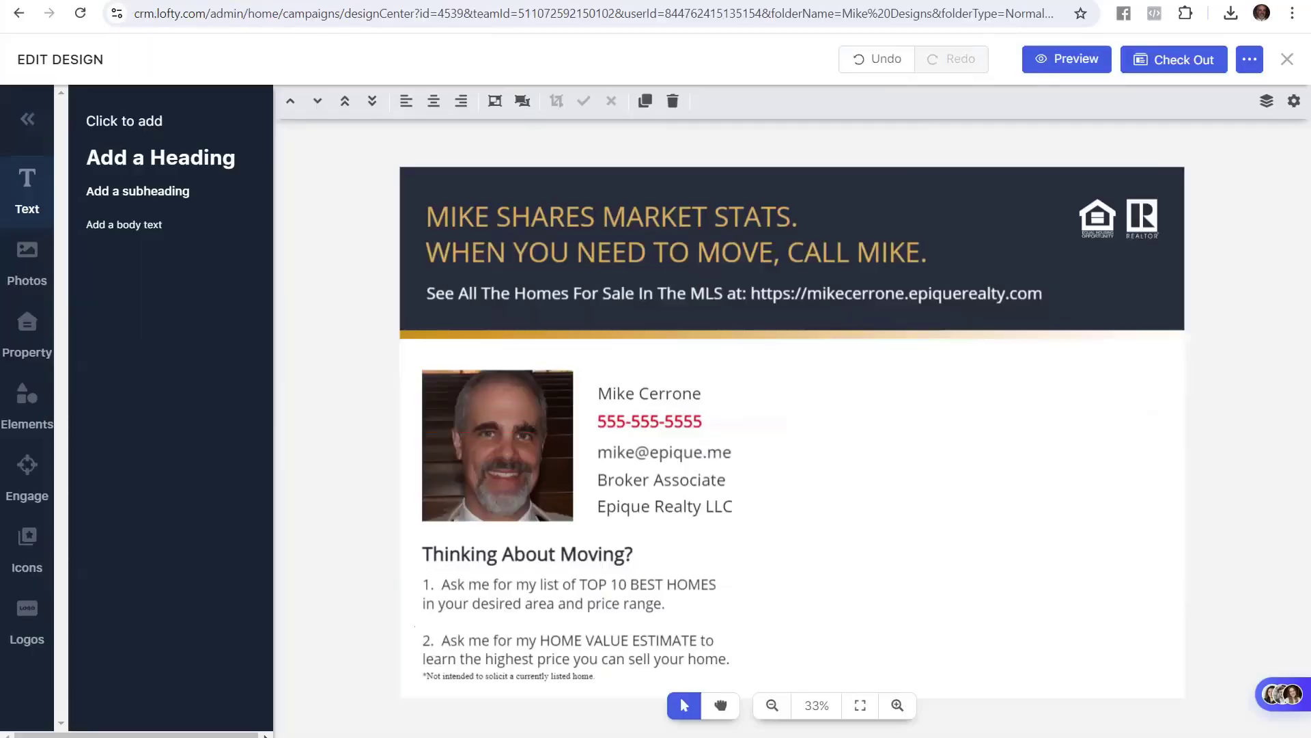
pyautogui.click(1250, 59)
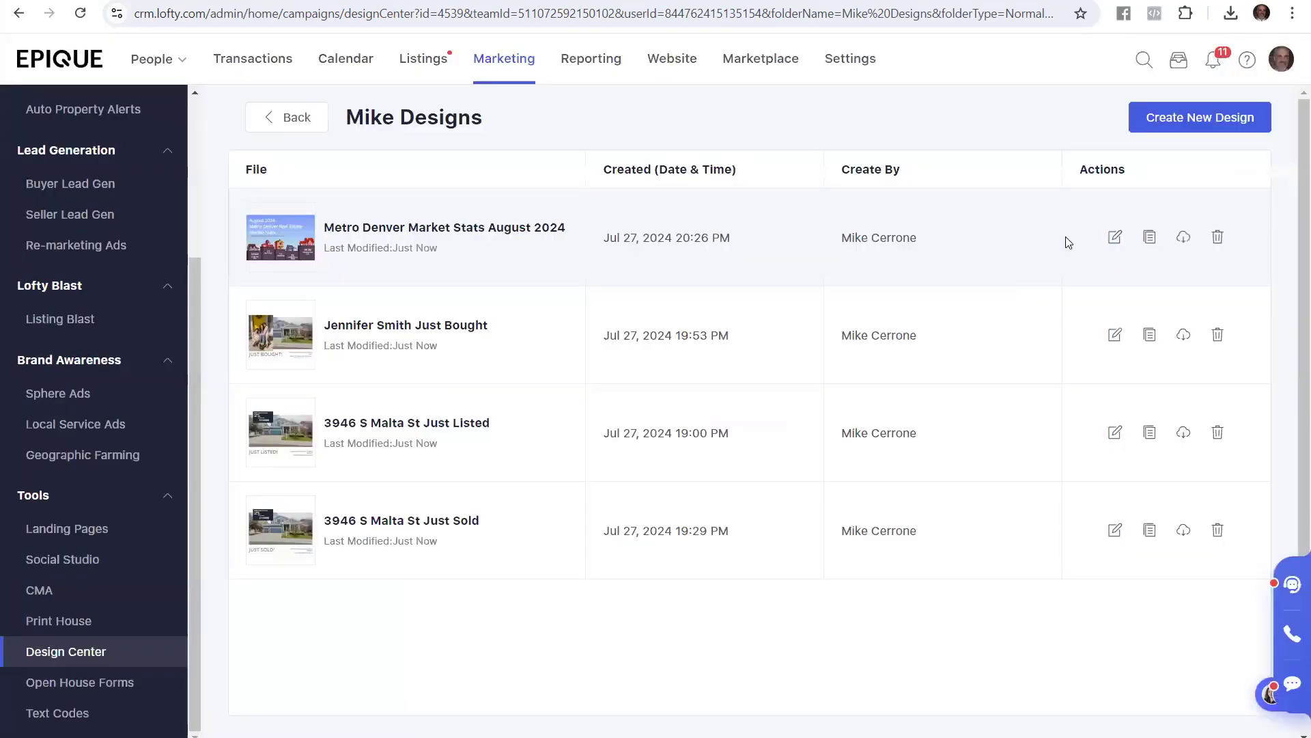
# Reopen Metro Denver Market Stats August 2024 on page 2 and widen the disclaimer to one line
pyautogui.click(455, 233)
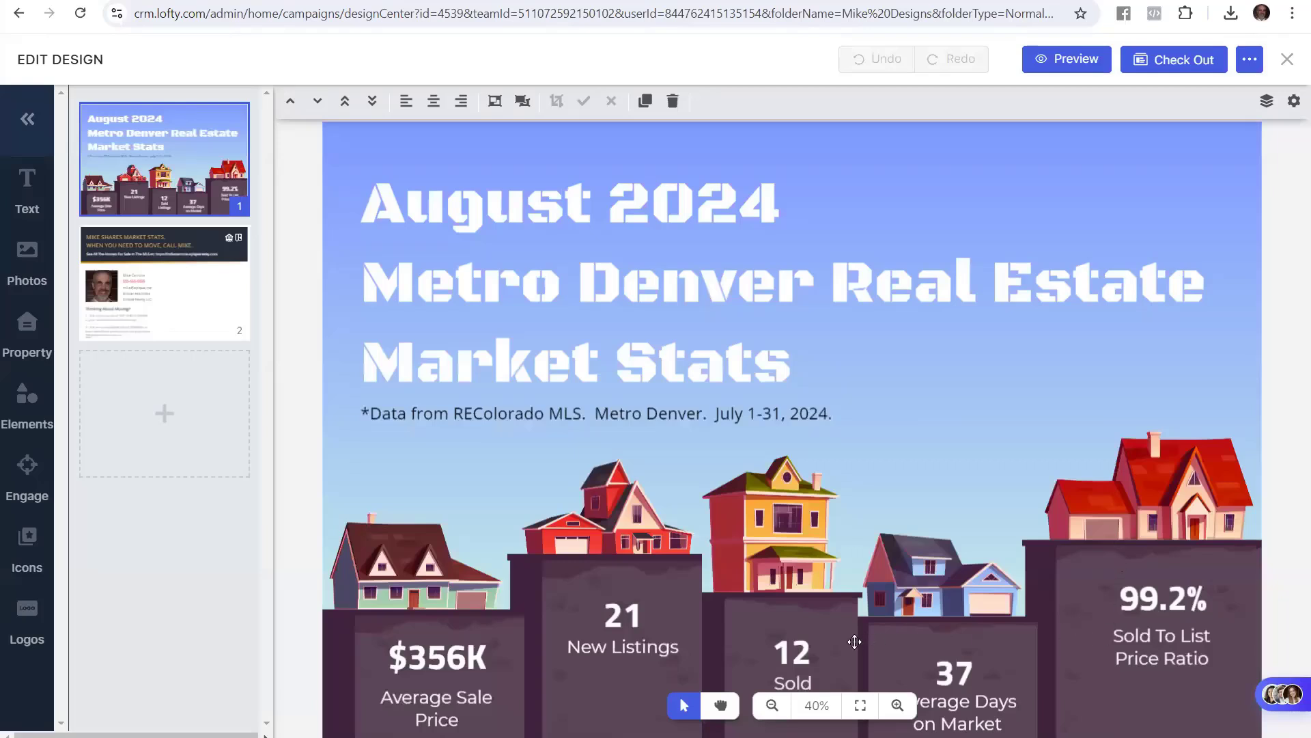
pyautogui.click(228, 295)
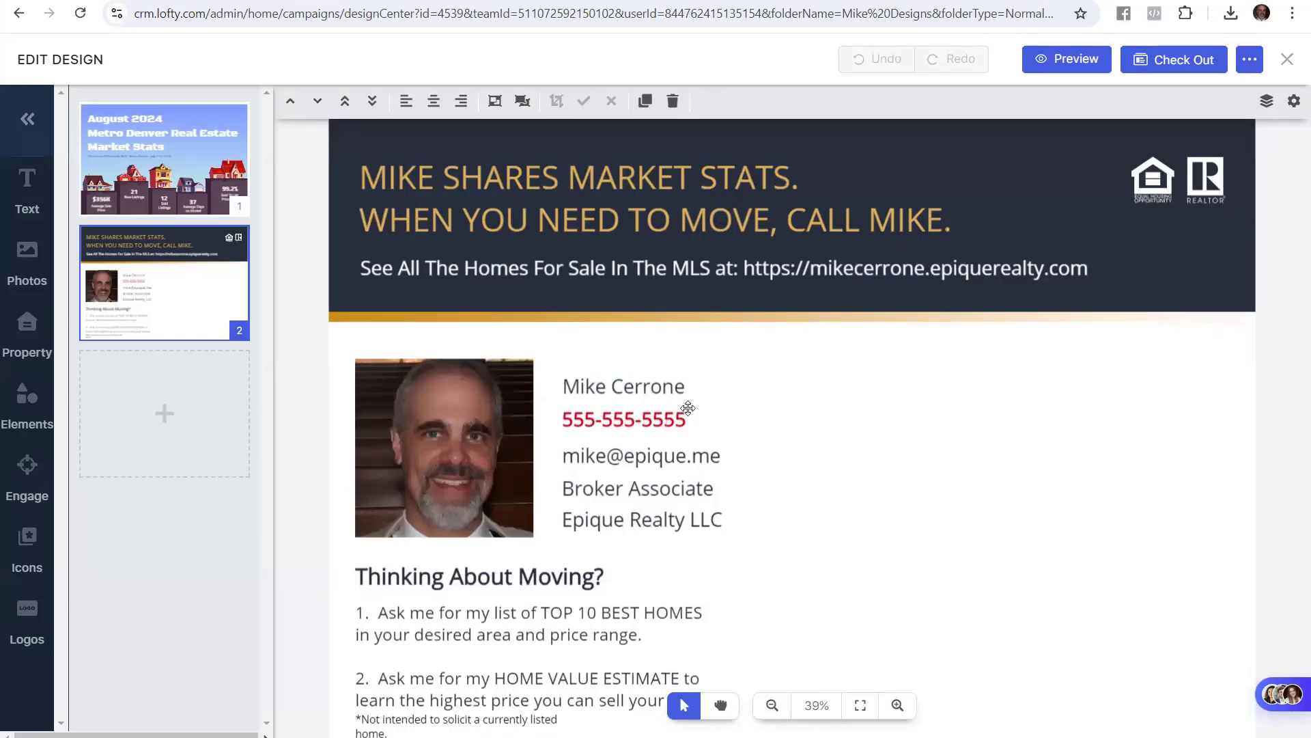
pyautogui.scroll(-1, 646, 452)
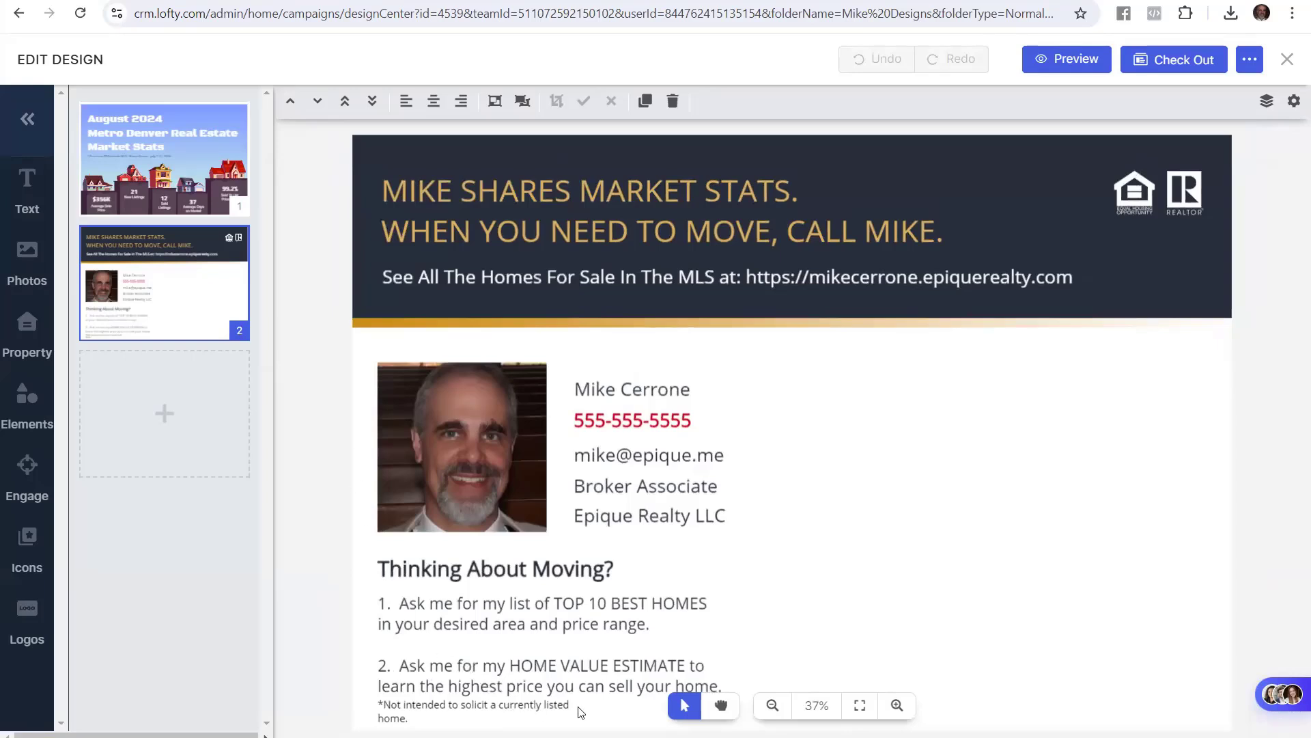
pyautogui.scroll(-1, 560, 666)
pyautogui.click(601, 694)
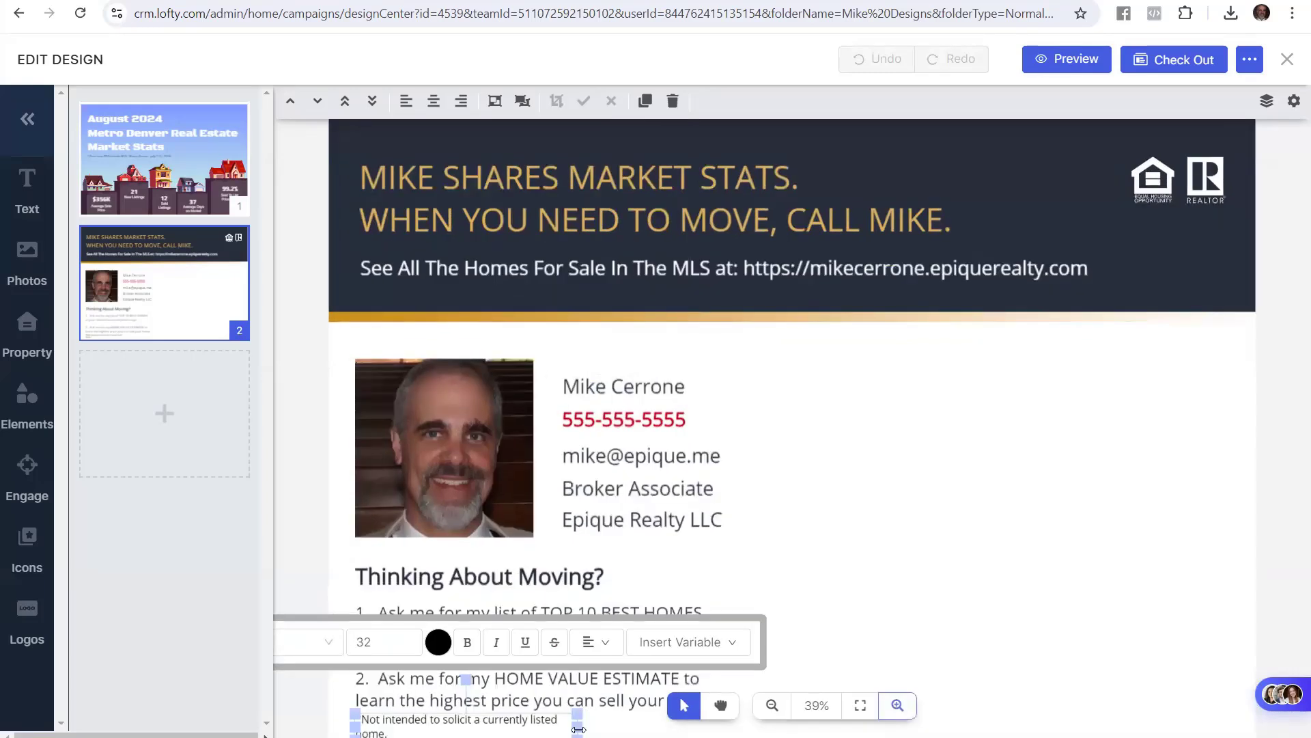
pyautogui.moveTo(582, 728); pyautogui.dragTo(601, 730)
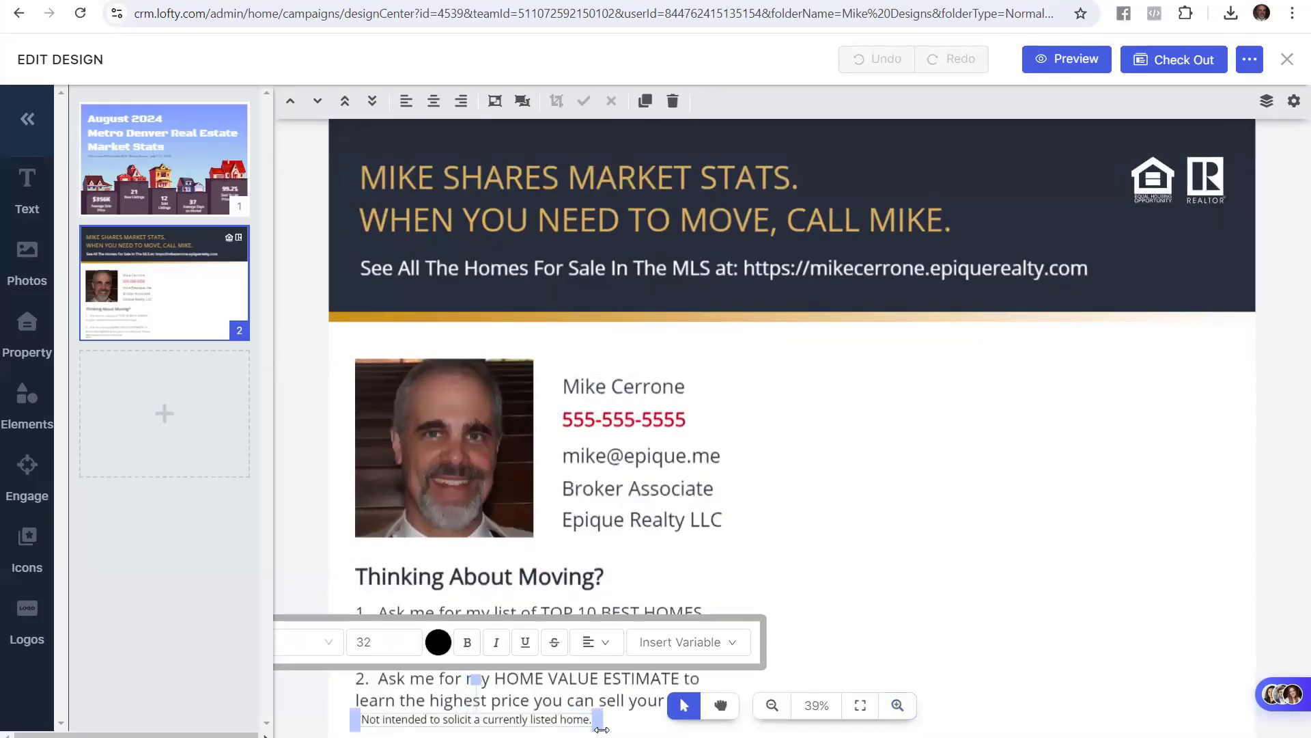
pyautogui.click(302, 424)
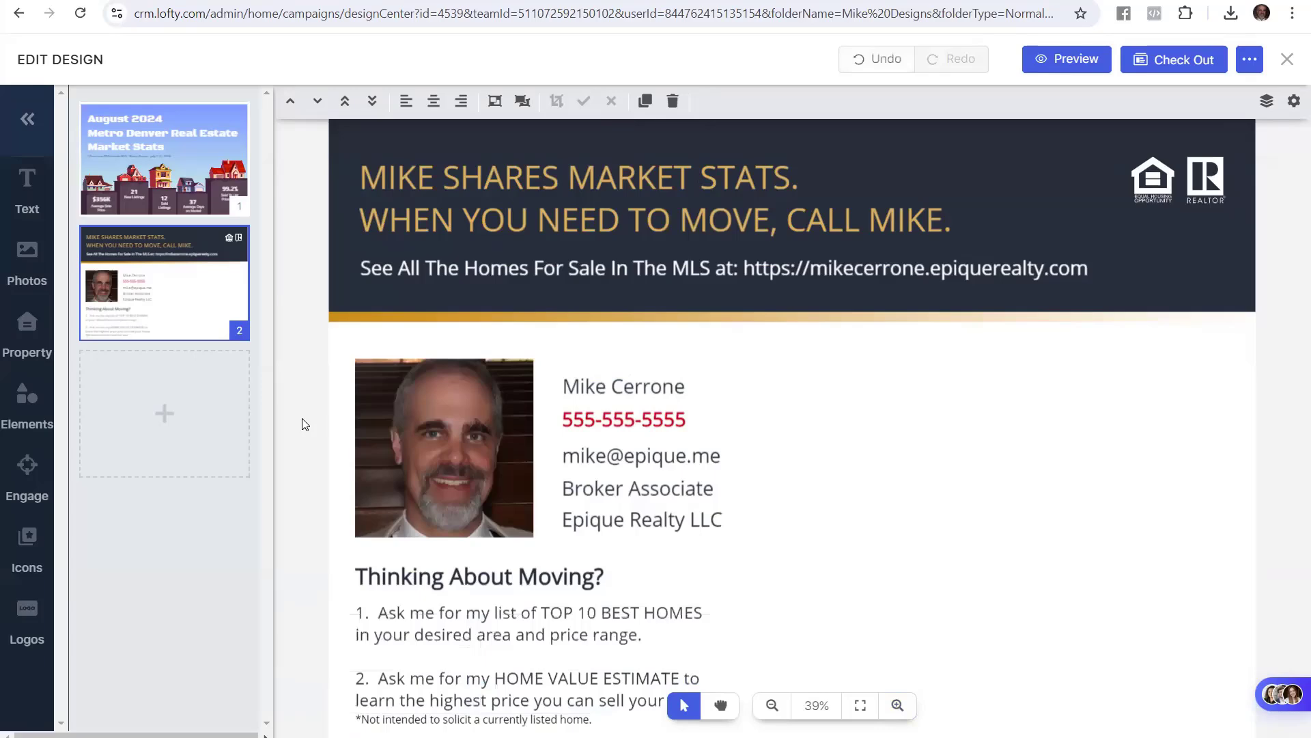
# Review the guide's download steps, selecting the three-dots corner instruction and the find-the-image step
pyautogui.click(89, 1)
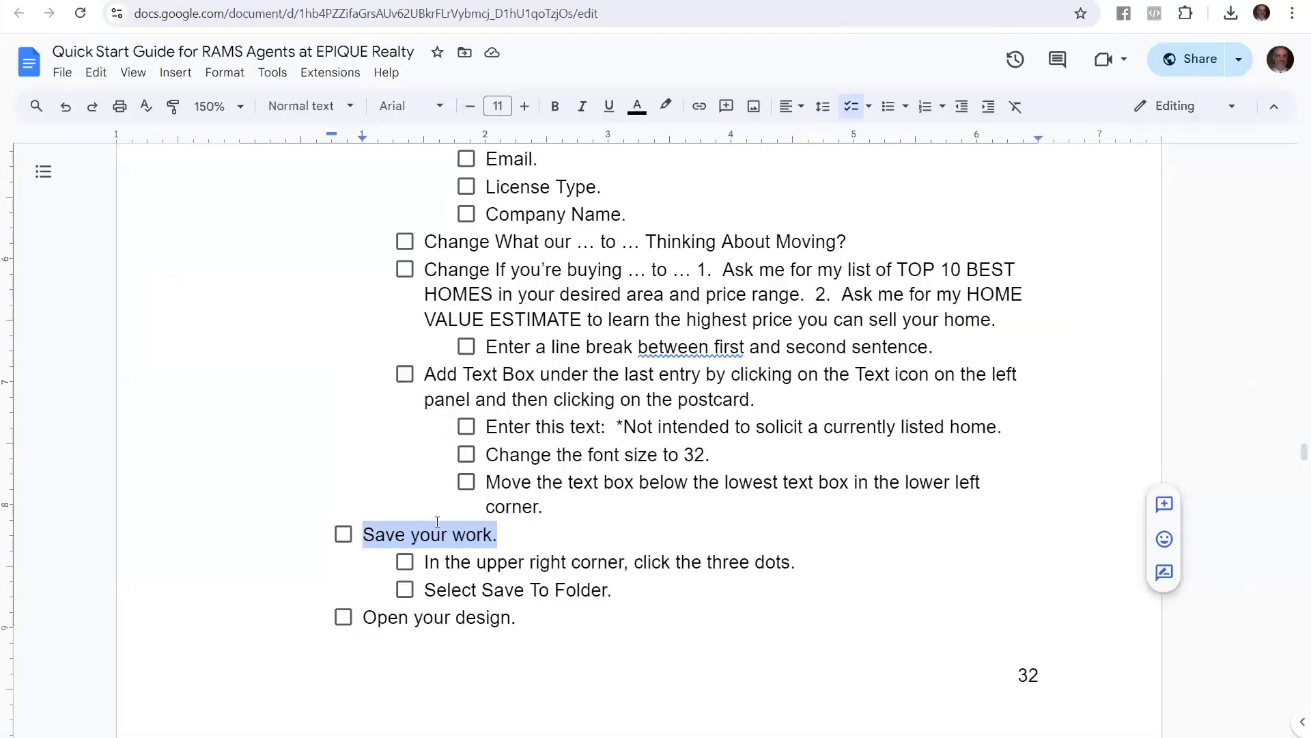
pyautogui.scroll(-4, 437, 521)
pyautogui.moveTo(363, 360); pyautogui.dragTo(531, 352)
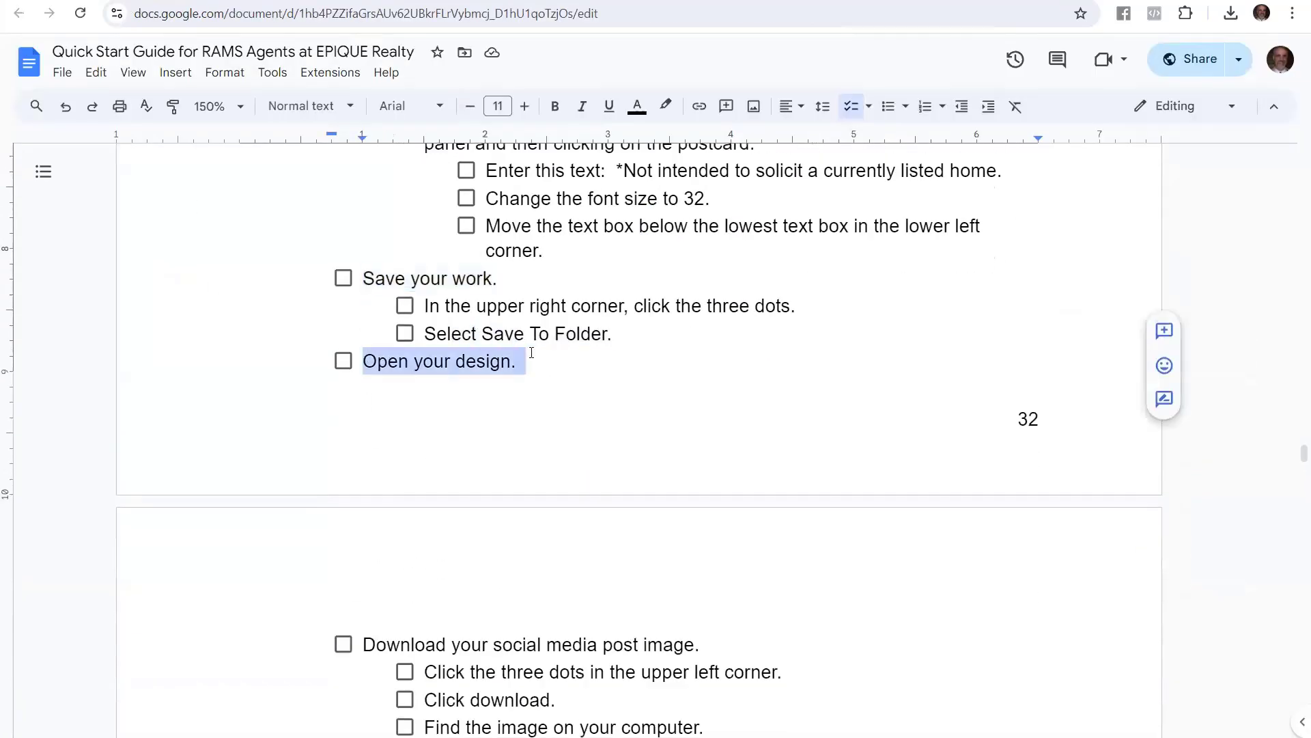
pyautogui.scroll(-5, 554, 389)
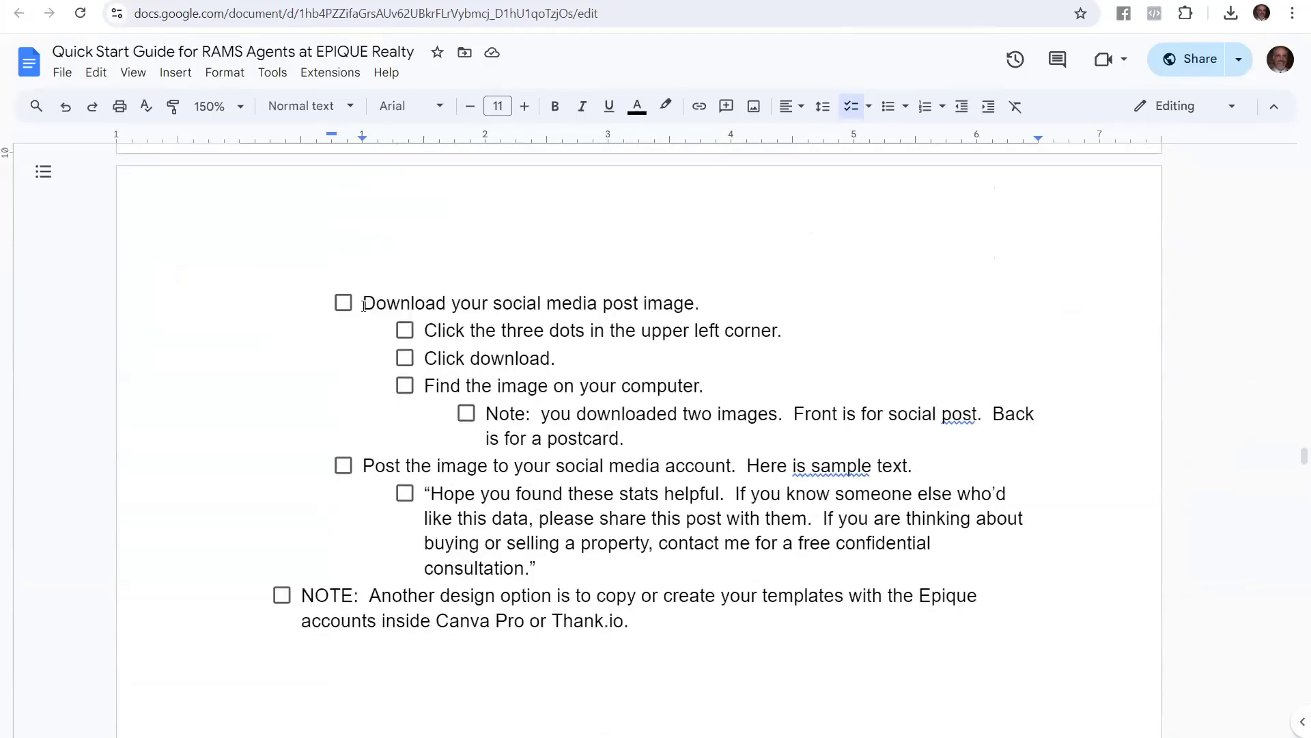
pyautogui.moveTo(364, 305); pyautogui.dragTo(704, 307)
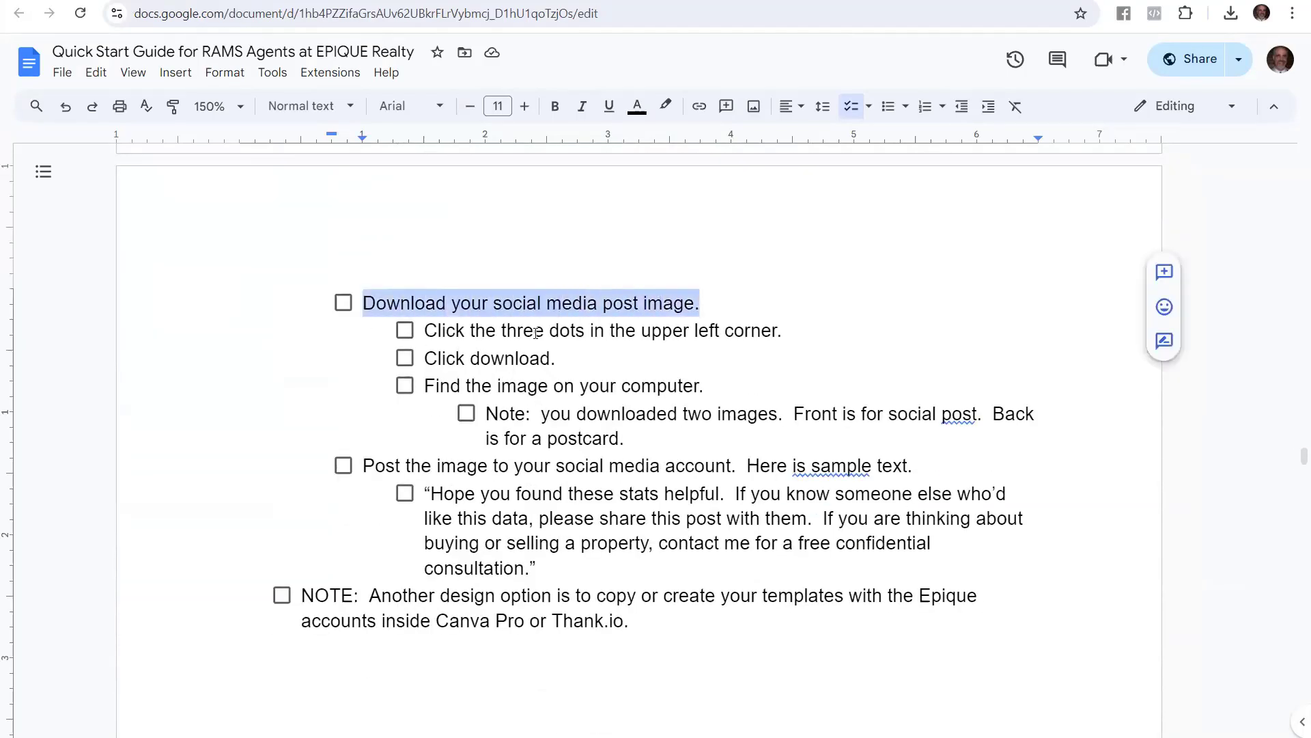
pyautogui.doubleClick(433, 330)
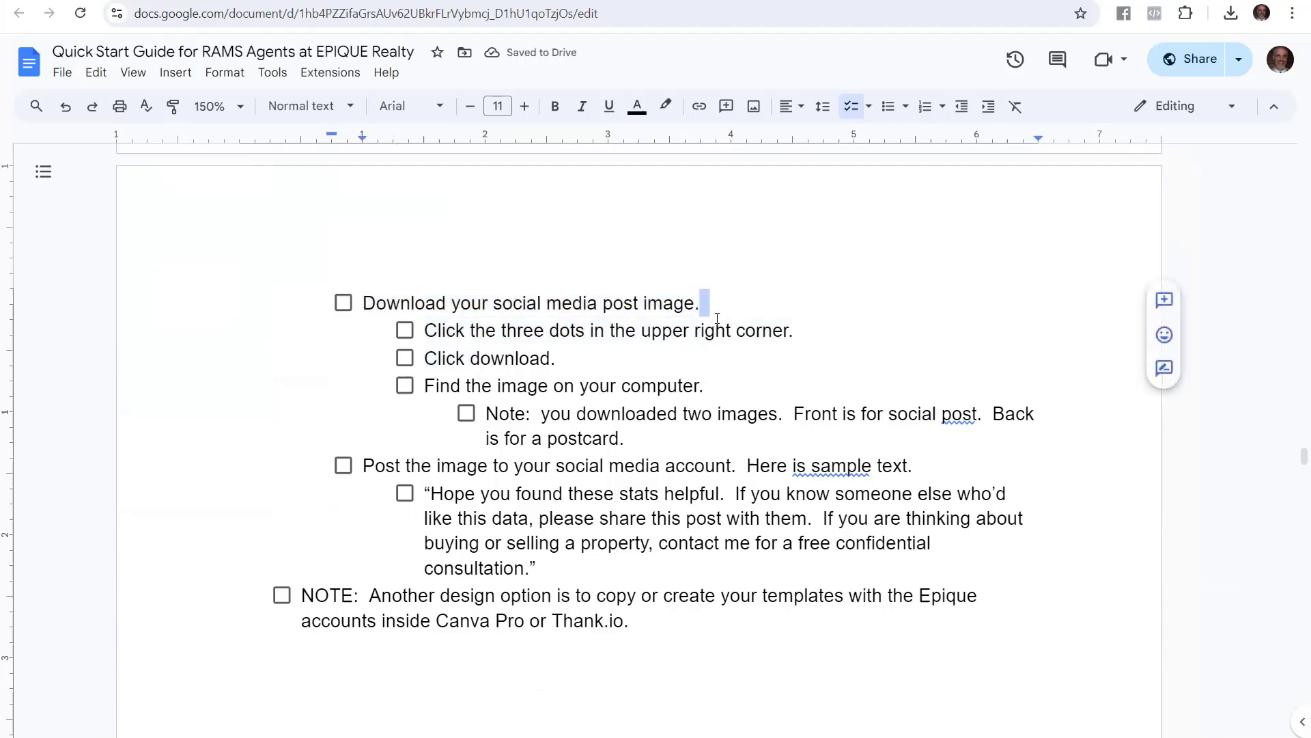
pyautogui.moveTo(425, 330); pyautogui.dragTo(804, 335)
pyautogui.moveTo(557, 358); pyautogui.dragTo(695, 386)
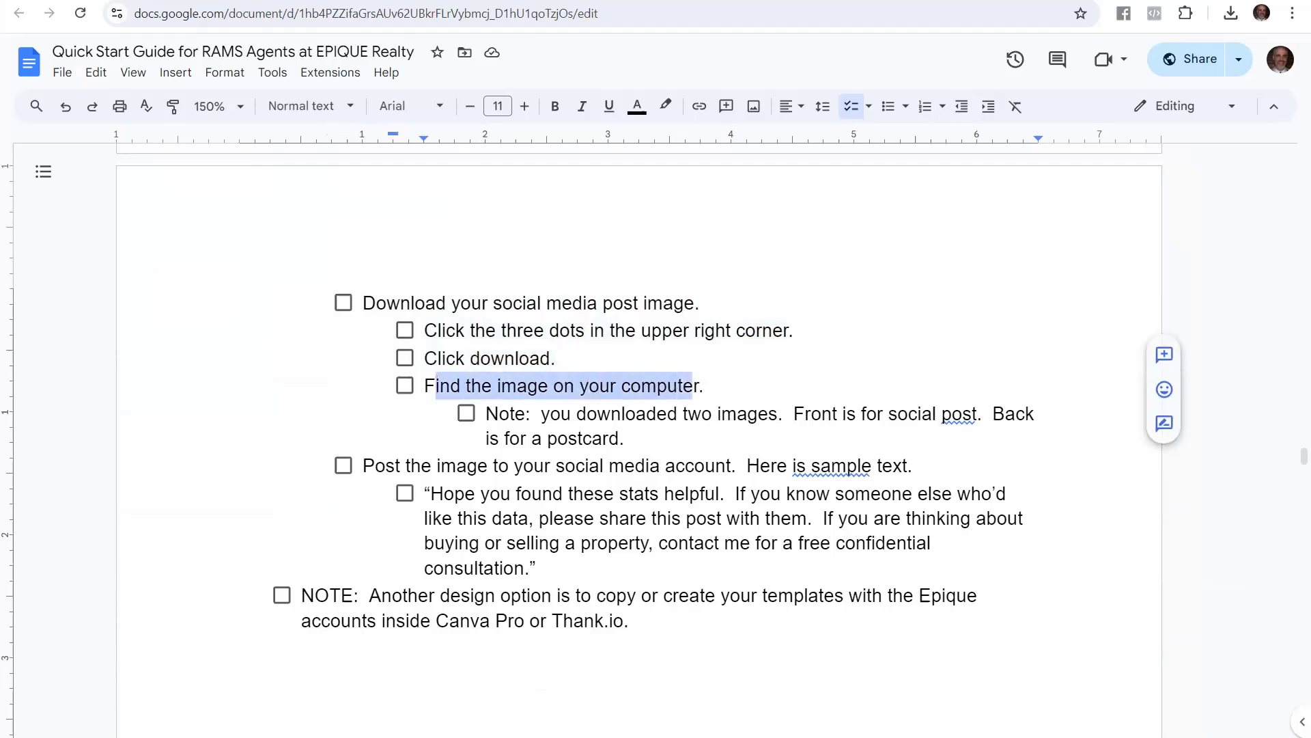
# Download the postcard in JPG format
pyautogui.click(246, 1)
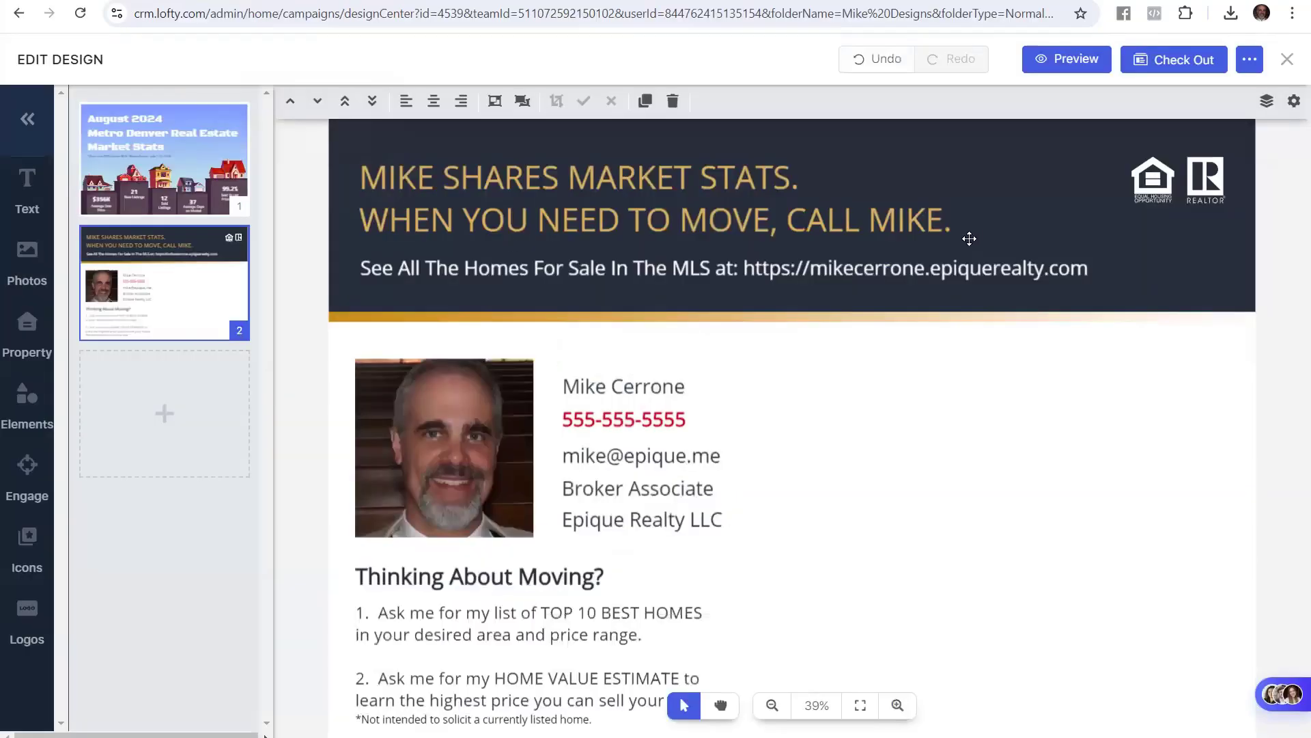
pyautogui.click(1251, 61)
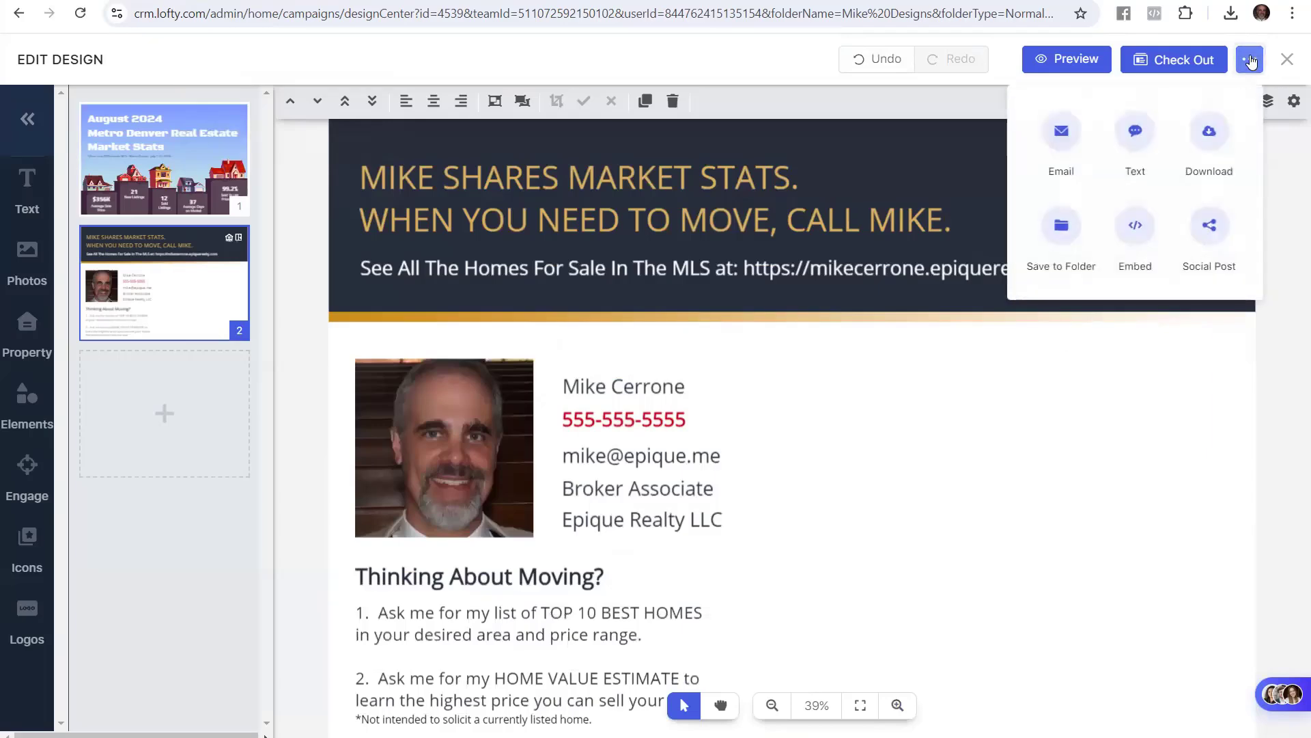
pyautogui.click(1210, 131)
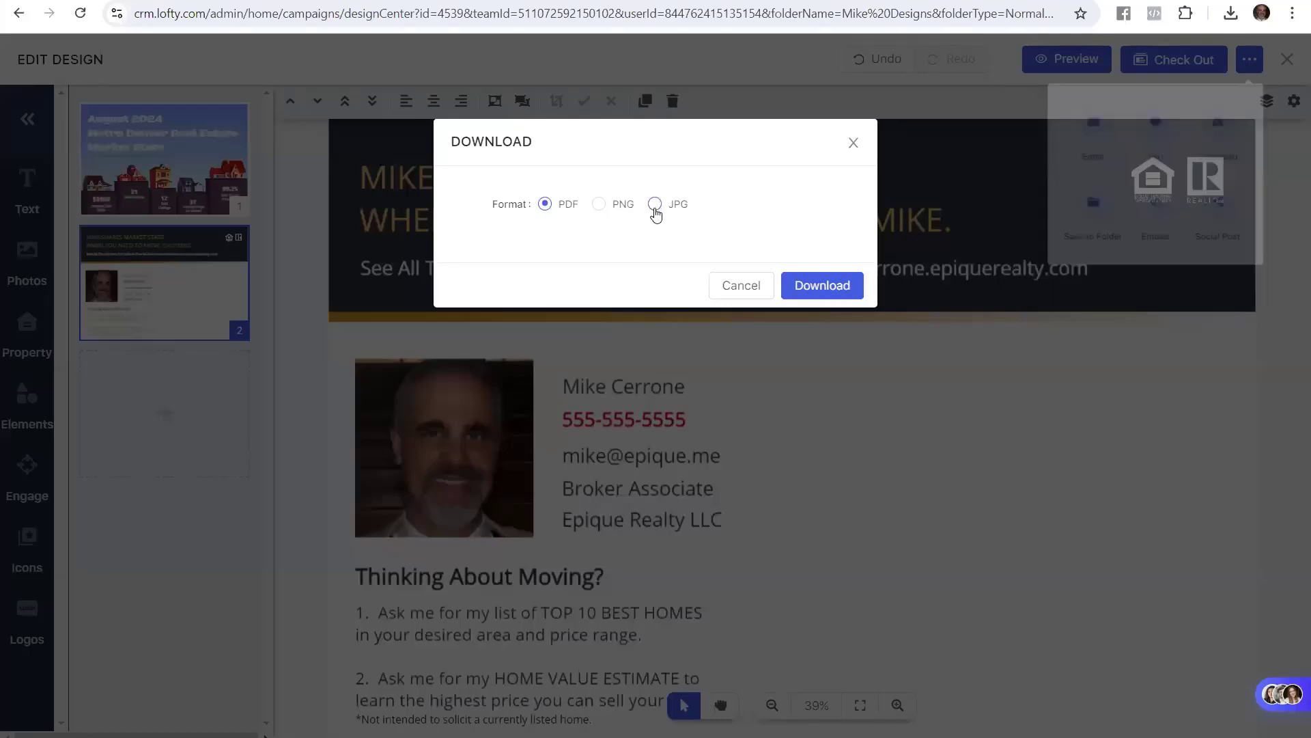
pyautogui.click(654, 204)
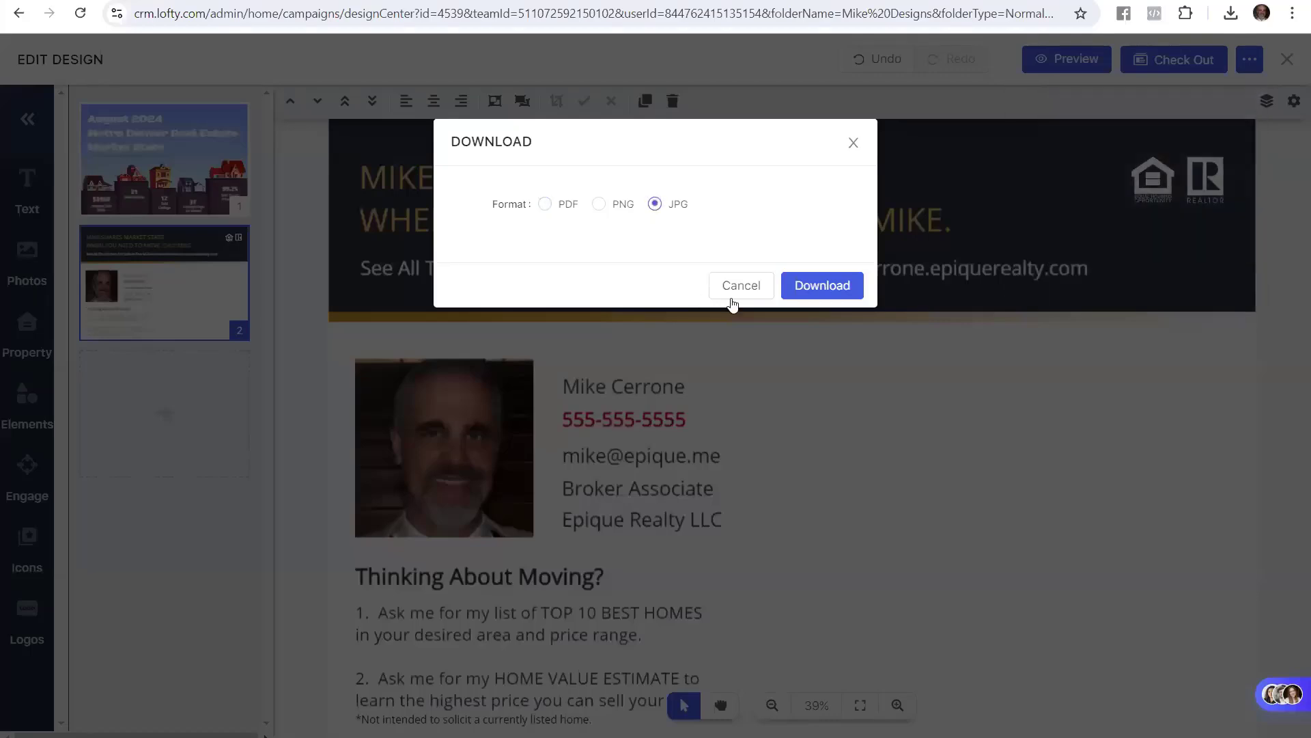
pyautogui.click(852, 285)
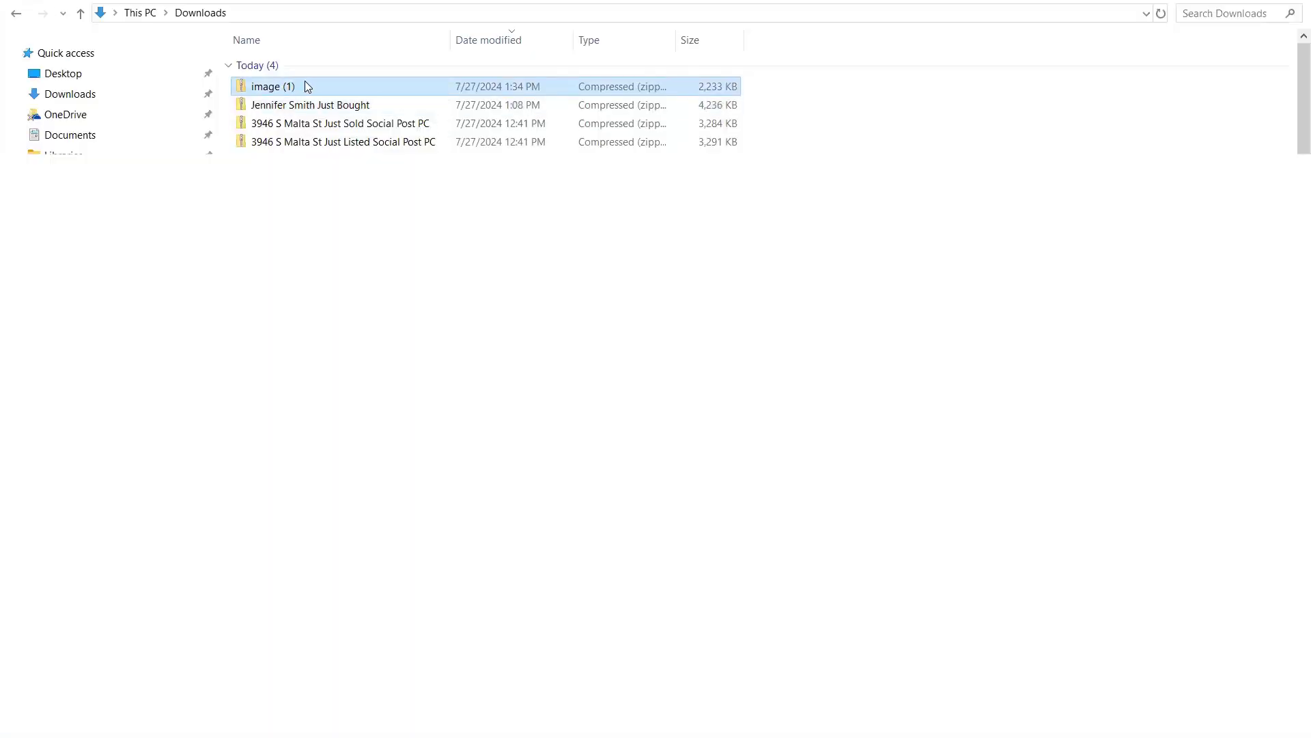
# Rename the downloaded image (1) zip to 'Market Stats August 2024 Social Post PC'
pyautogui.press('F2')
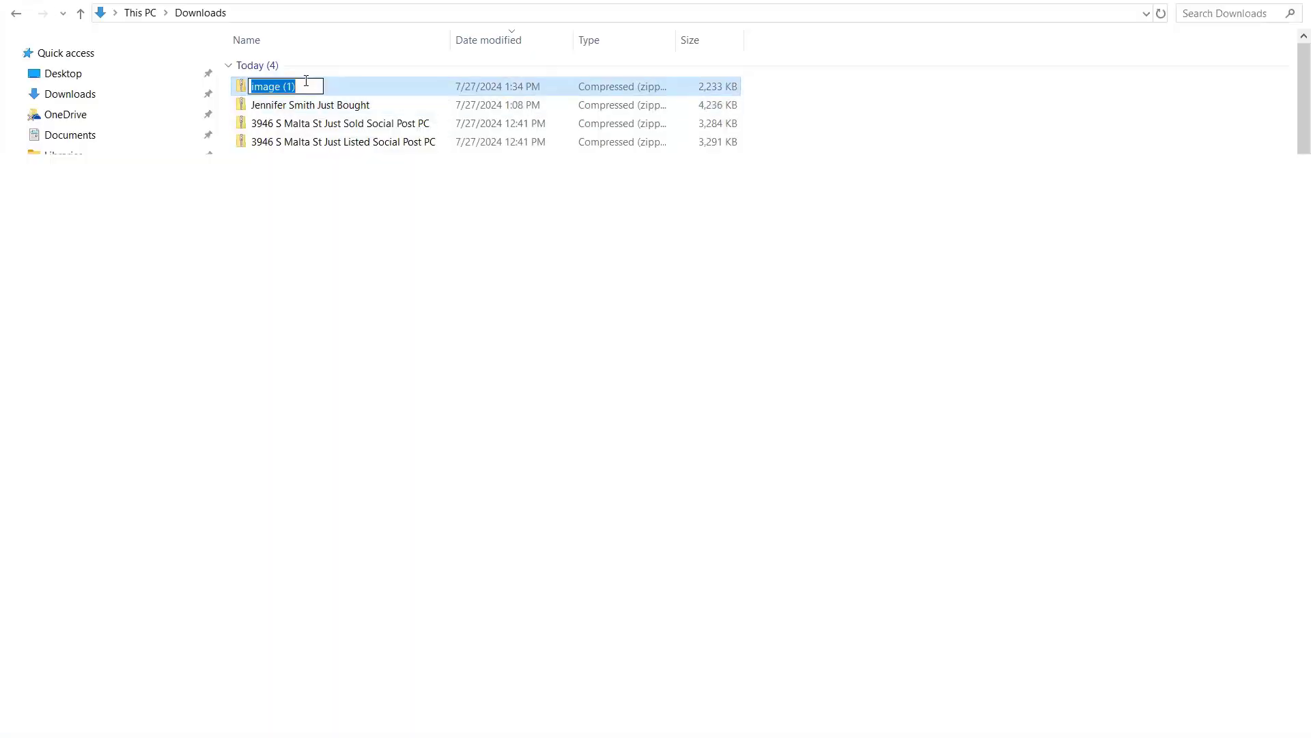
pyautogui.write('Market Stats')
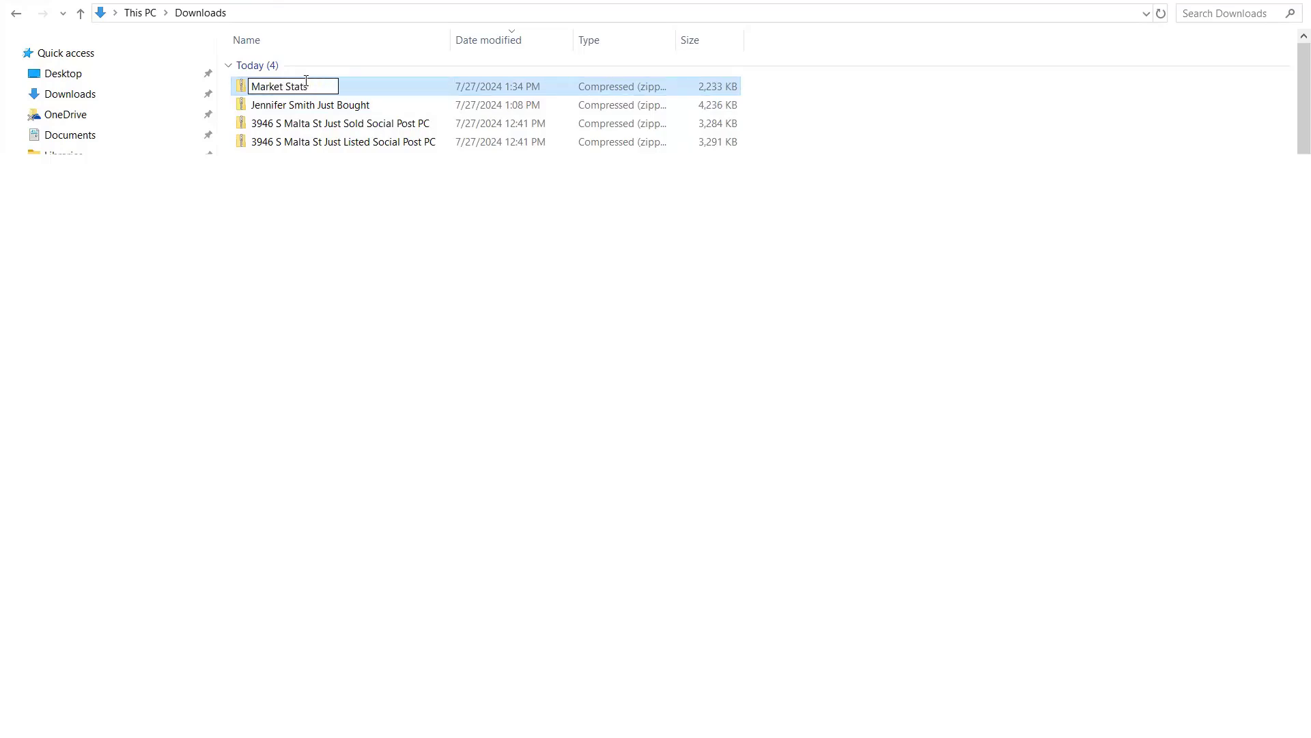
pyautogui.write(' August 2024 Social ')
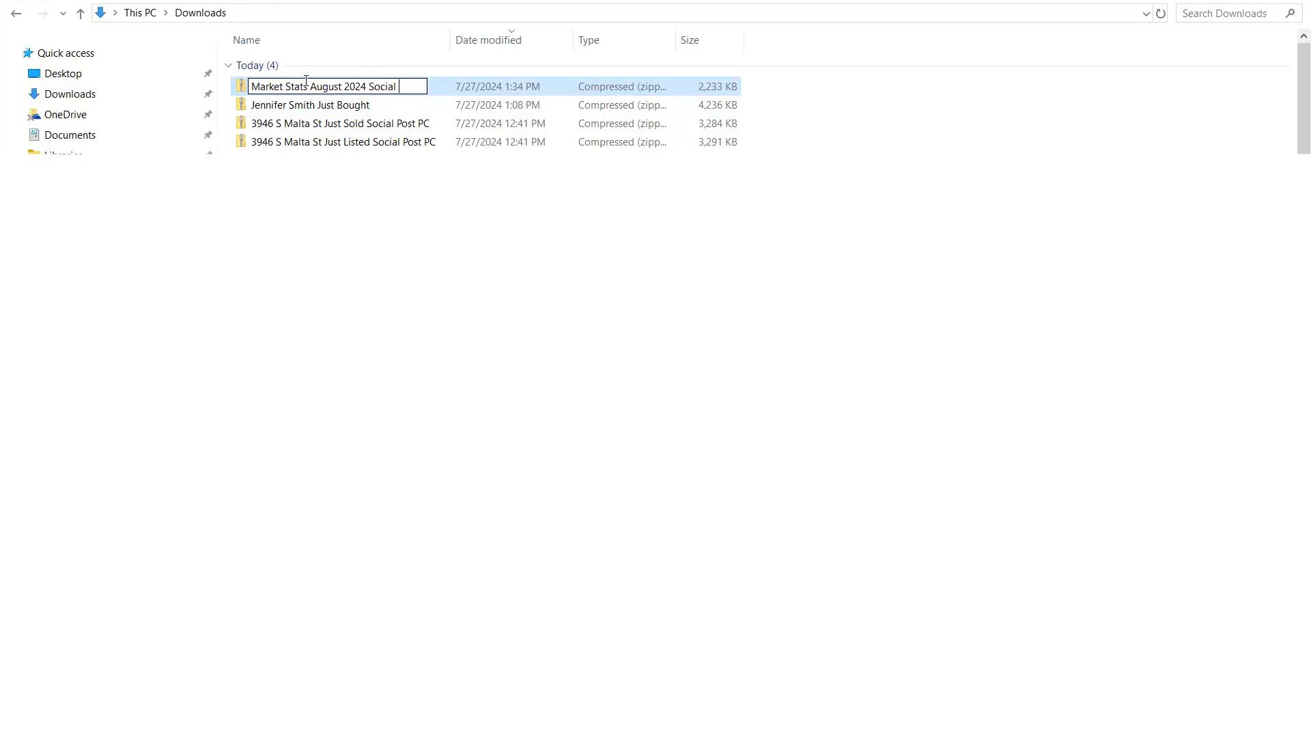
pyautogui.write('Post PC')
pyautogui.press('Return')
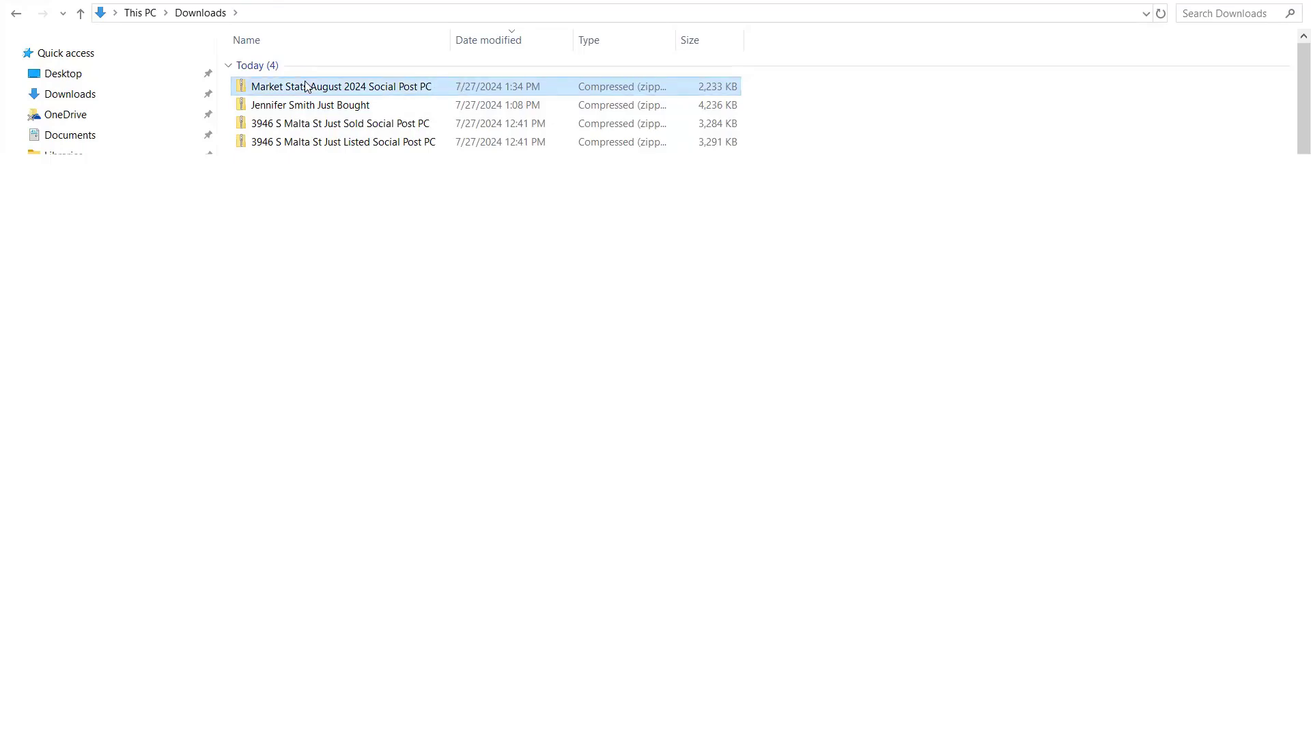
pyautogui.click(336, 105)
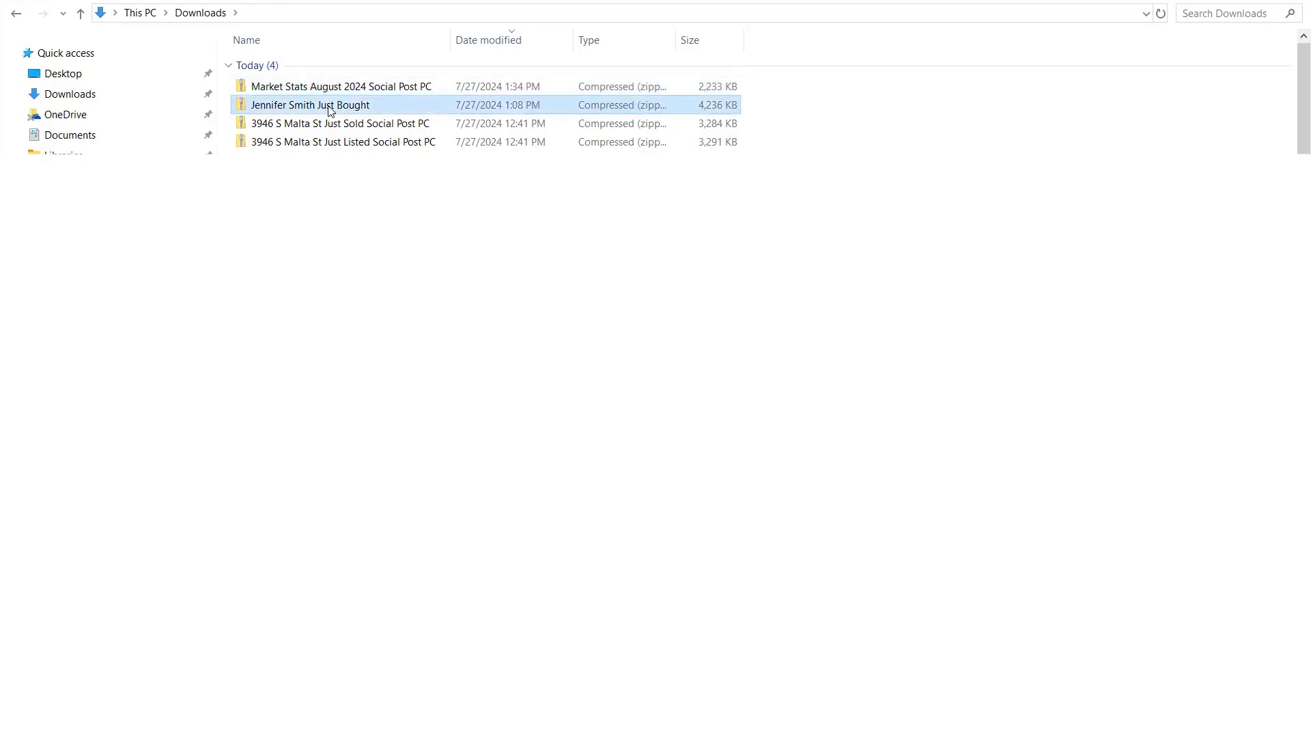
# Open the Market Stats zip, widen the Name column, and view the front and back JPG images
pyautogui.doubleClick(374, 86)
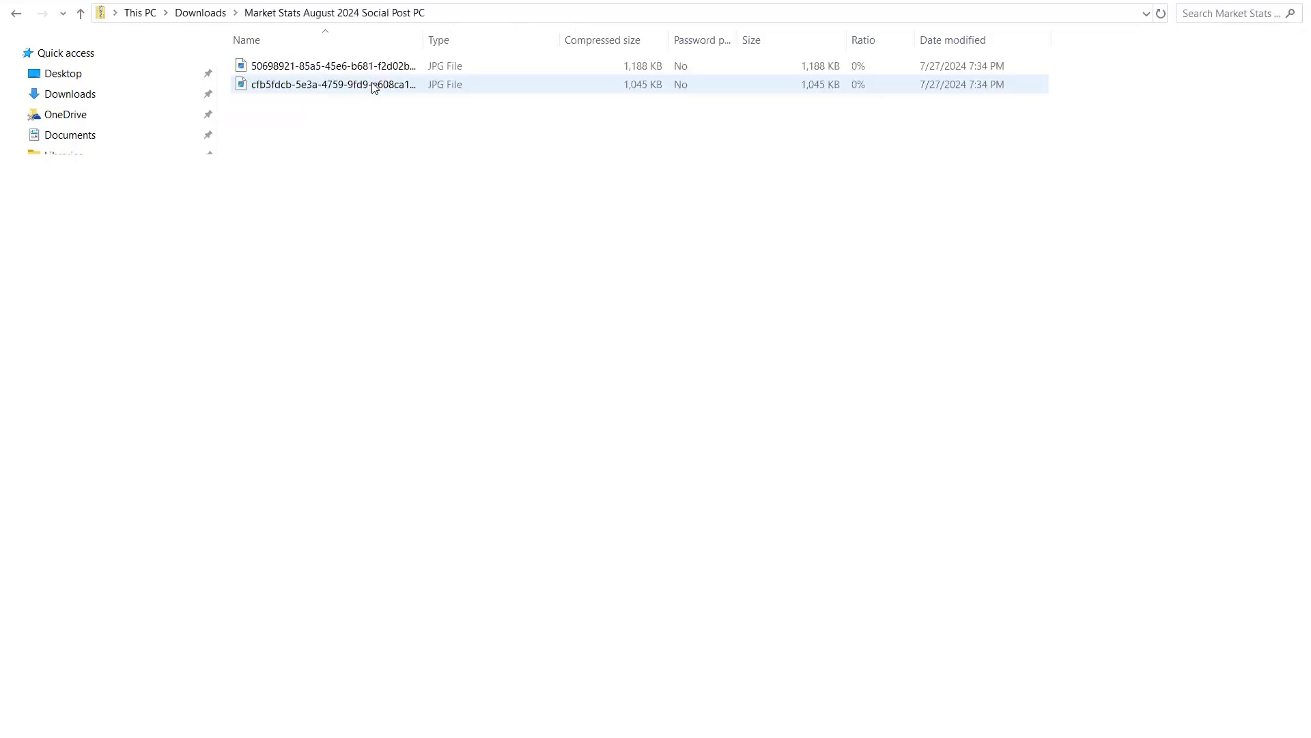
pyautogui.moveTo(423, 39); pyautogui.dragTo(486, 41)
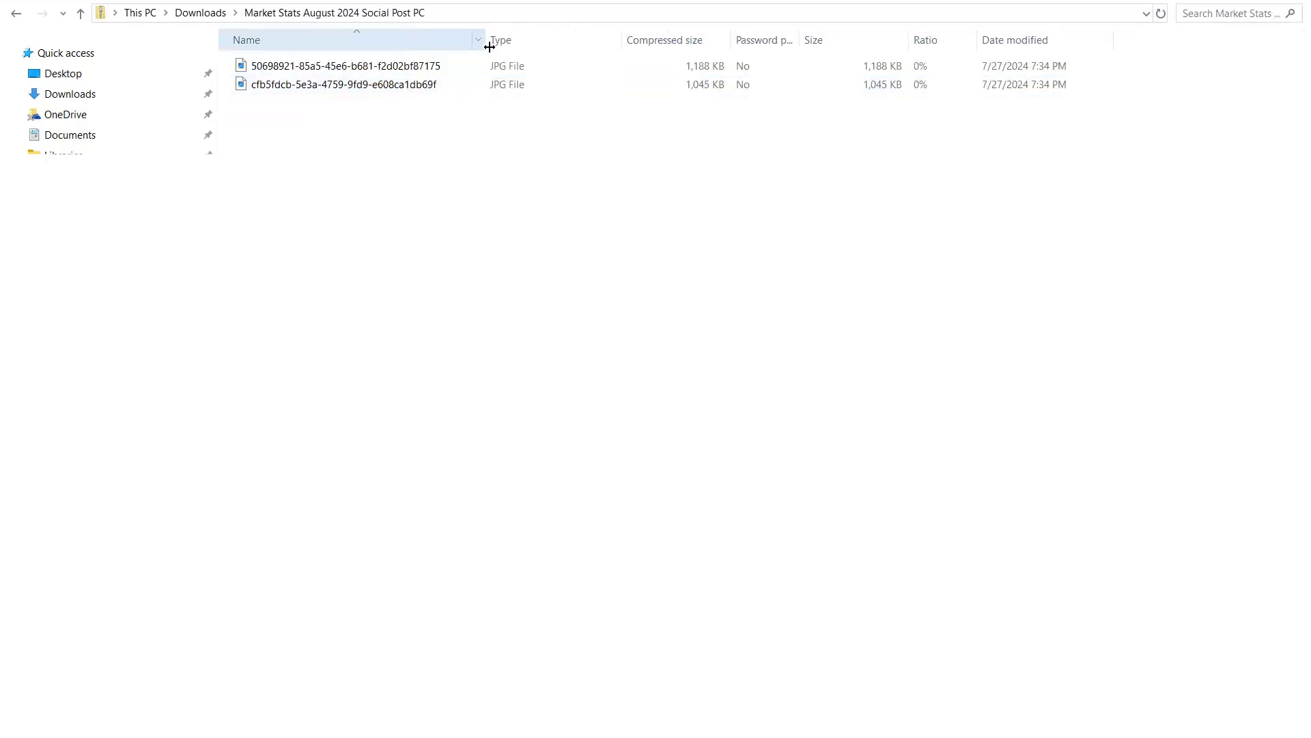
pyautogui.doubleClick(439, 67)
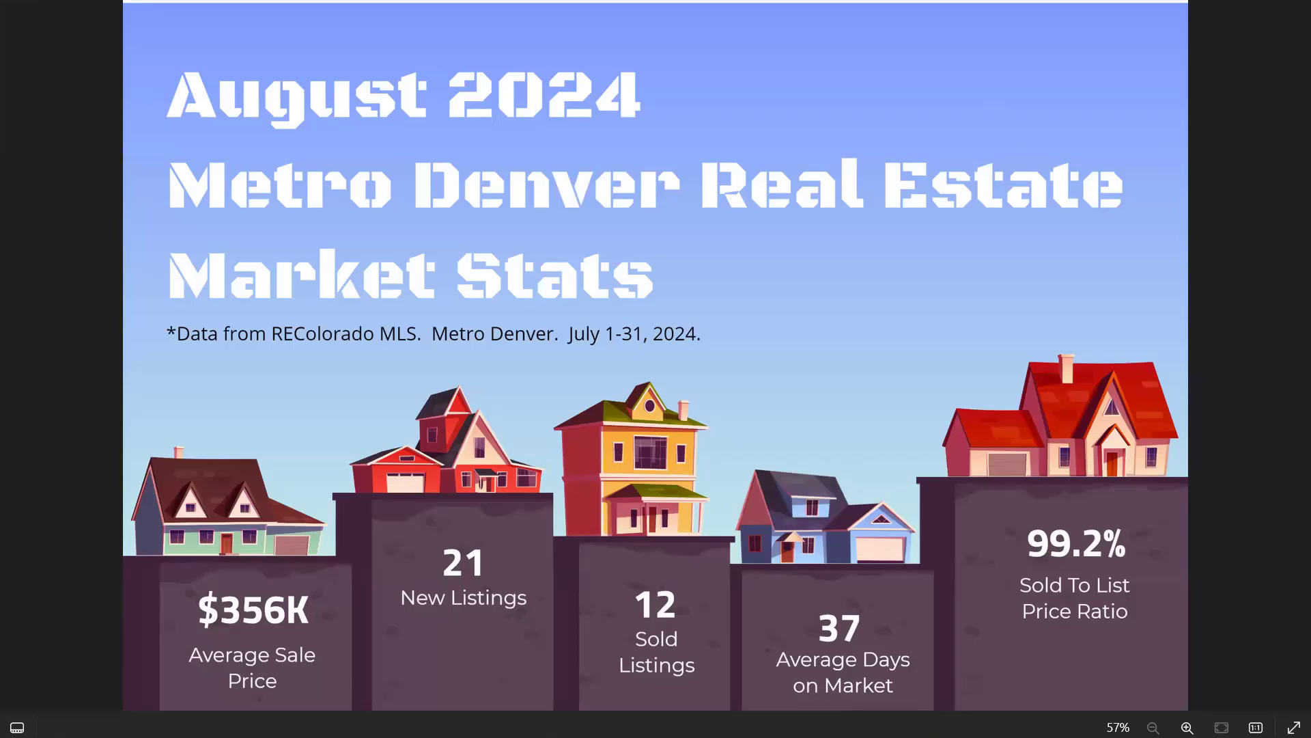
pyautogui.hotkey('alt', 'F4')
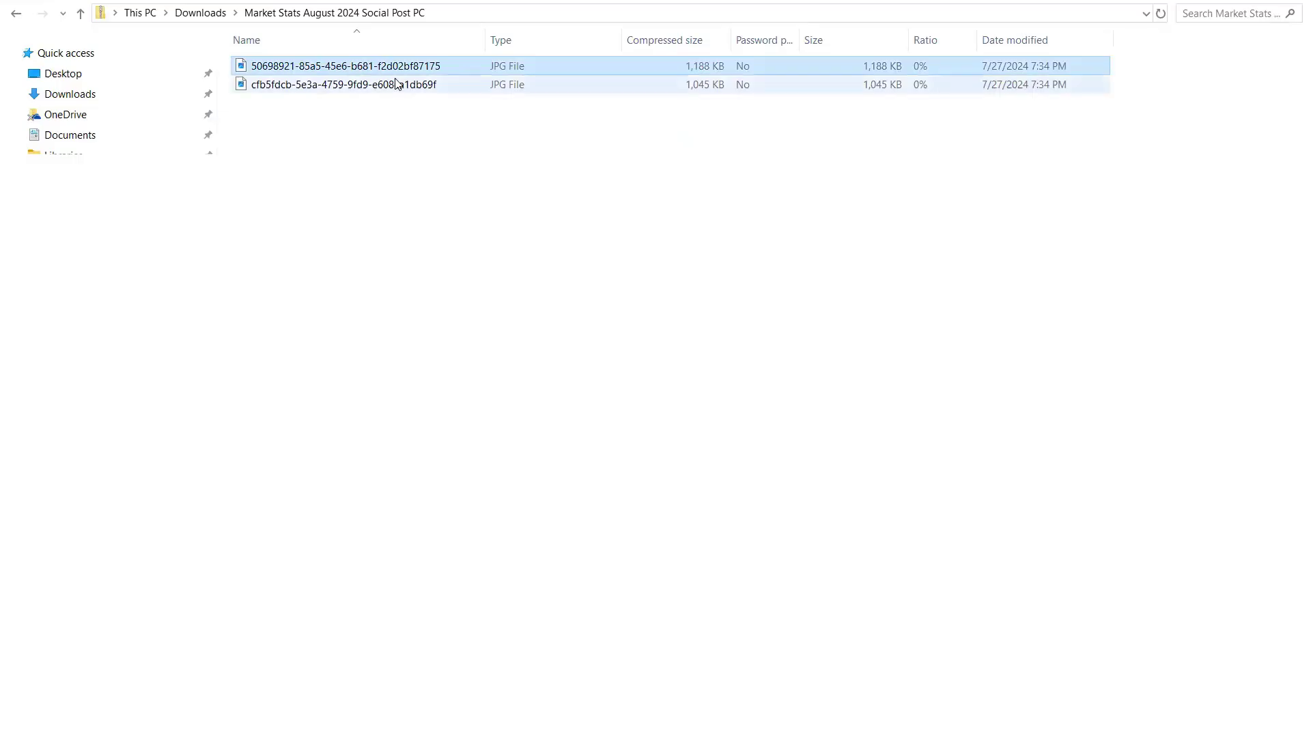
pyautogui.doubleClick(396, 84)
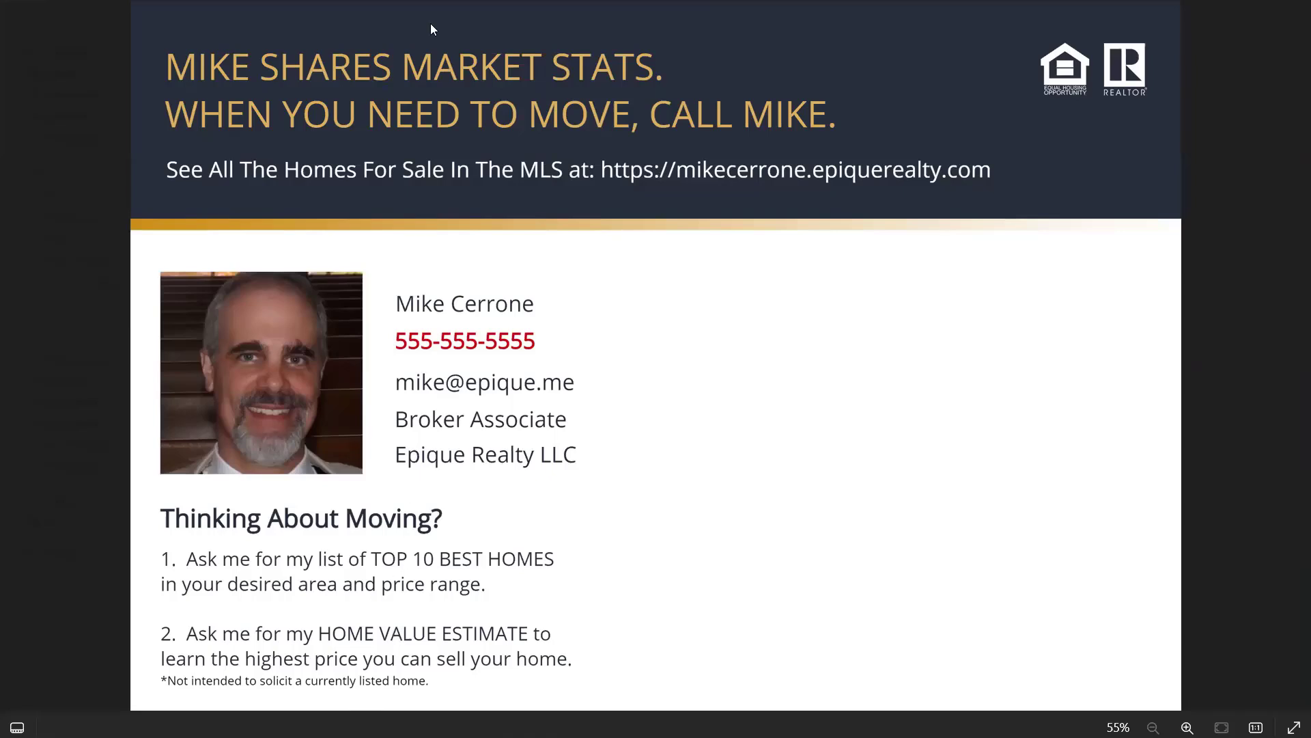
pyautogui.hotkey('alt', 'F4')
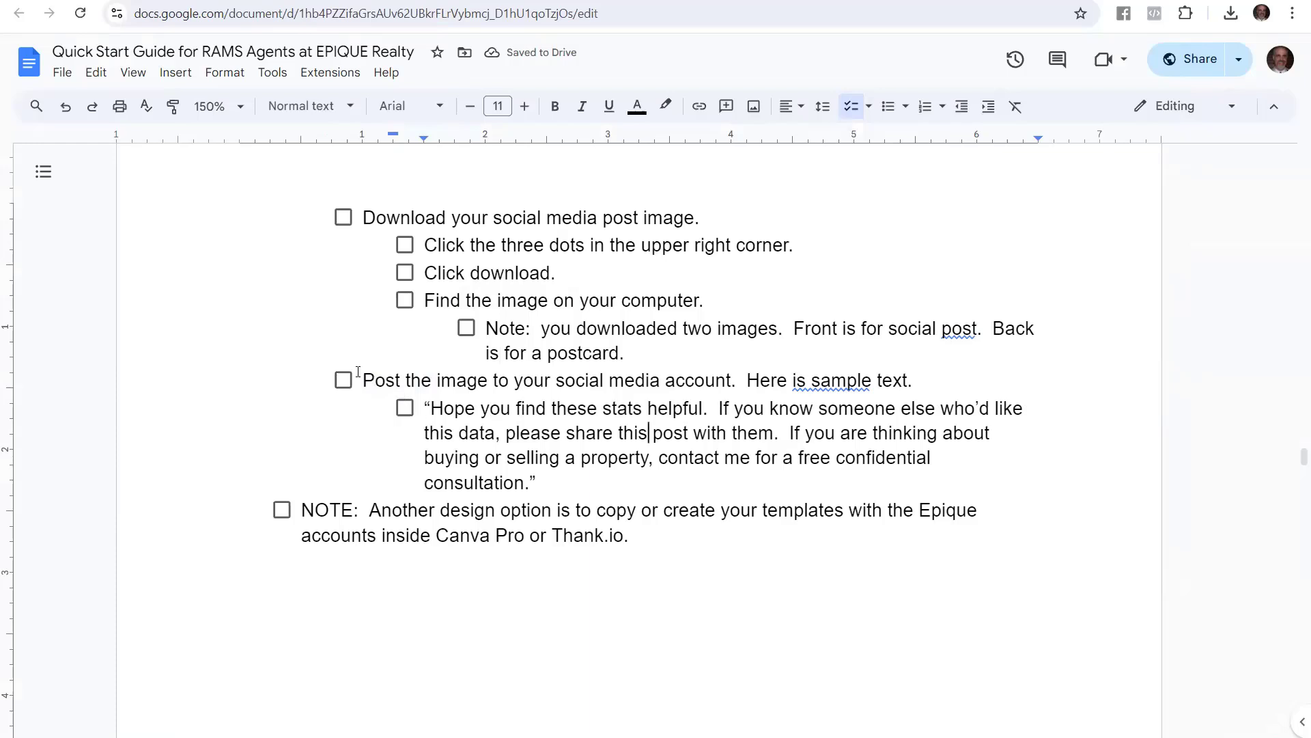
pyautogui.moveTo(358, 371); pyautogui.dragTo(931, 381)
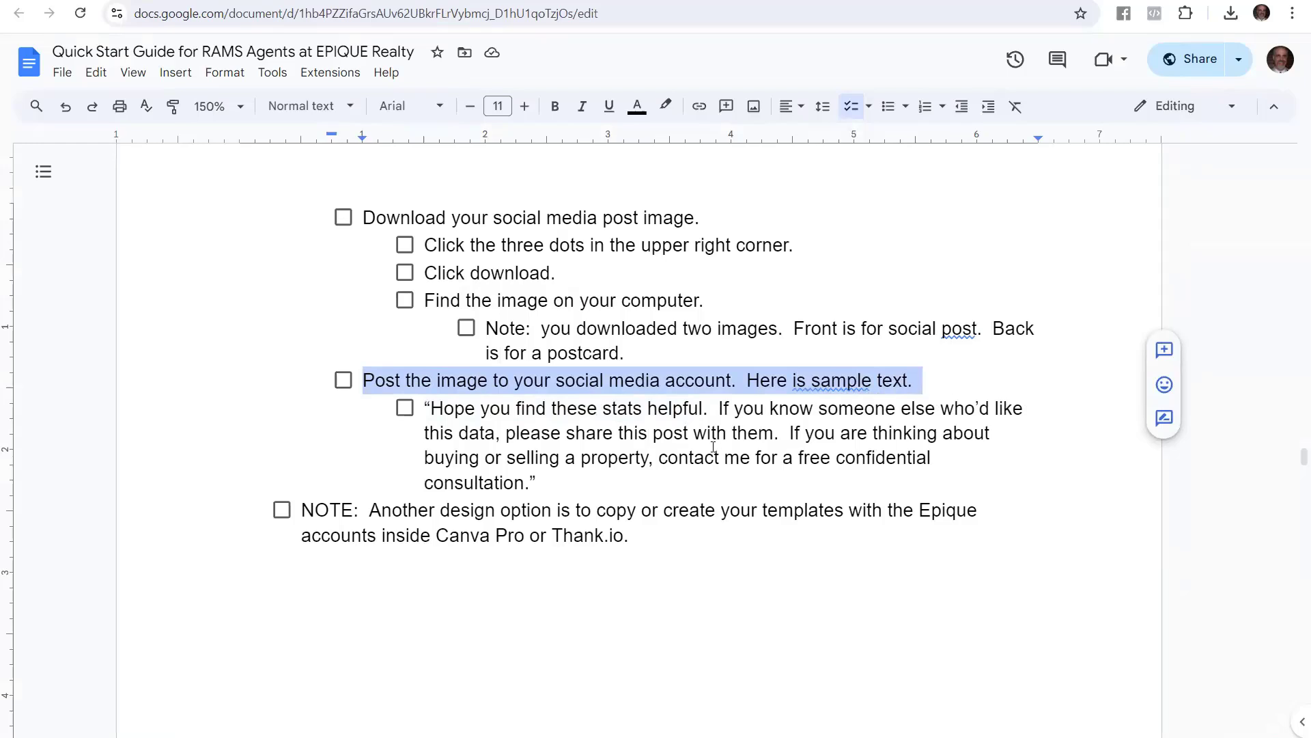
pyautogui.click(449, 409)
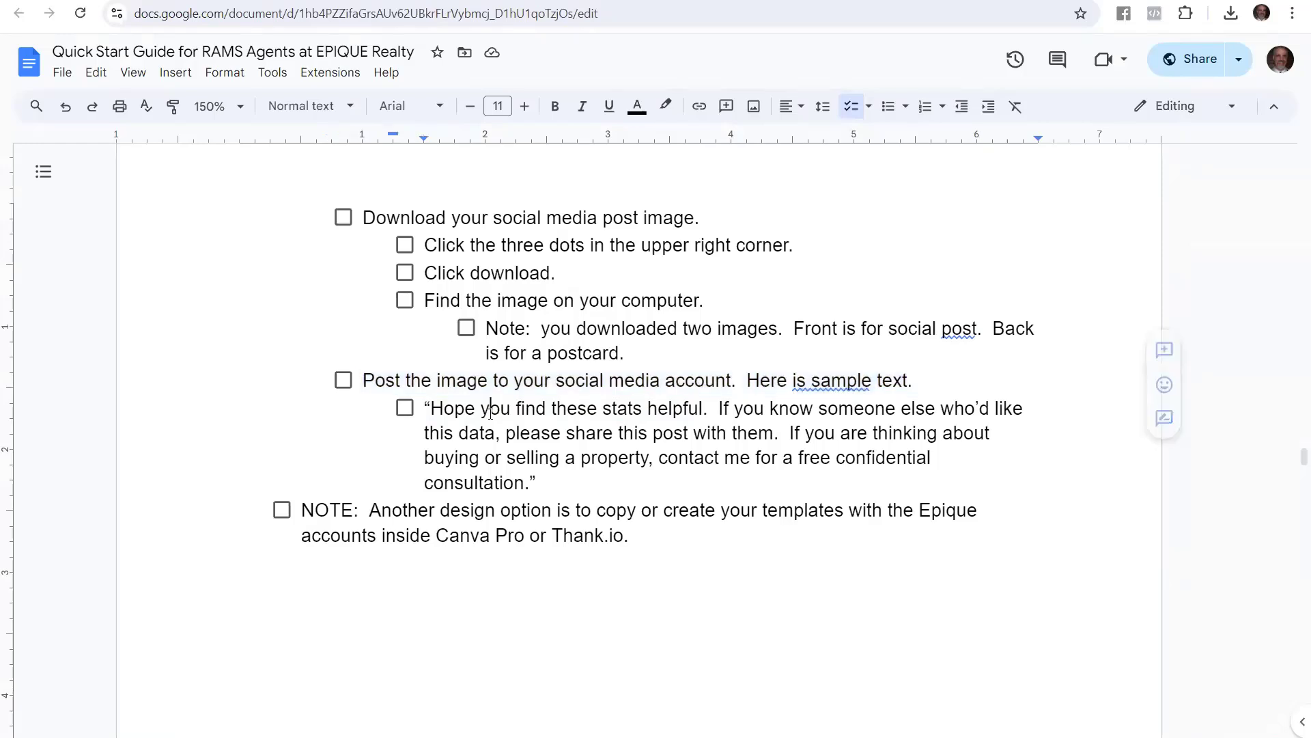
pyautogui.moveTo(424, 407); pyautogui.dragTo(544, 495)
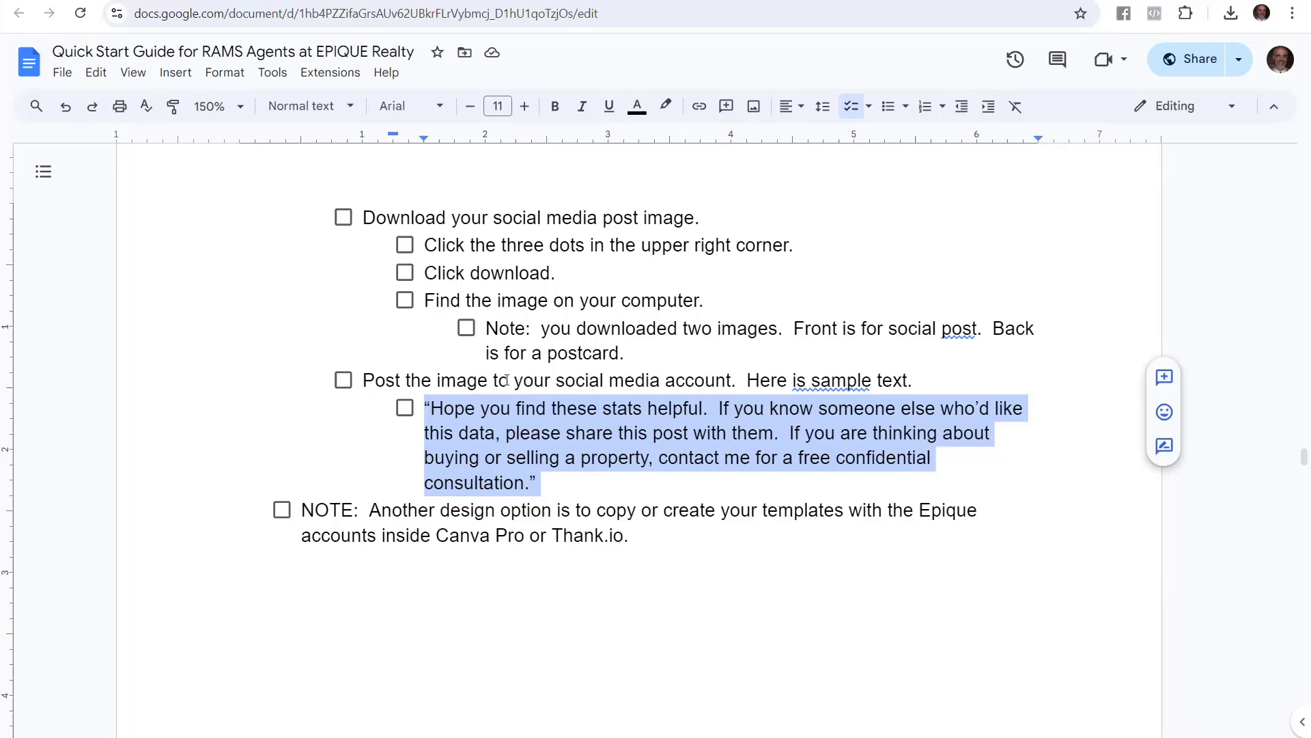
# Highlight the Market Stats creation steps heading and the end of that section in the guide
pyautogui.write('"I just helped another family move.  If you are thinking about buying or selling a property, contact me for a free confidential consultation."')
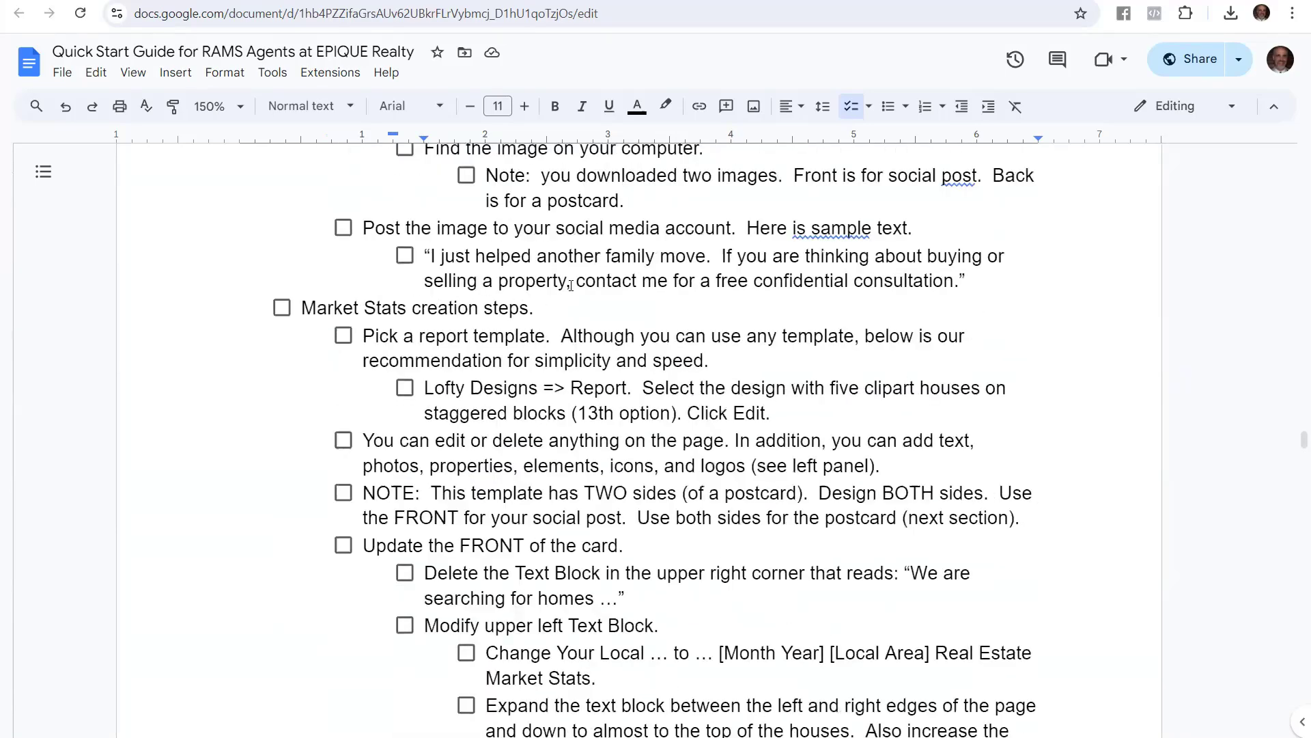
pyautogui.moveTo(534, 308); pyautogui.dragTo(302, 309)
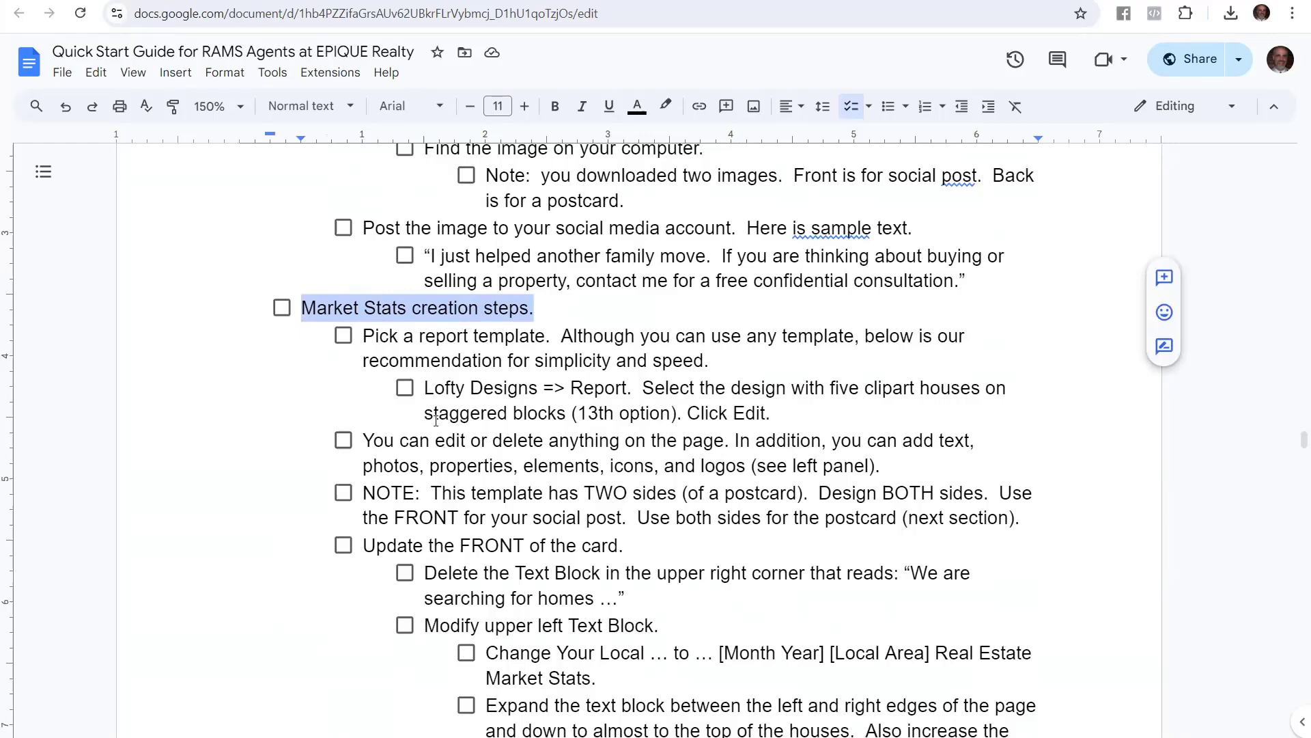
pyautogui.scroll(-14, 398, 482)
pyautogui.moveTo(629, 365); pyautogui.dragTo(301, 339)
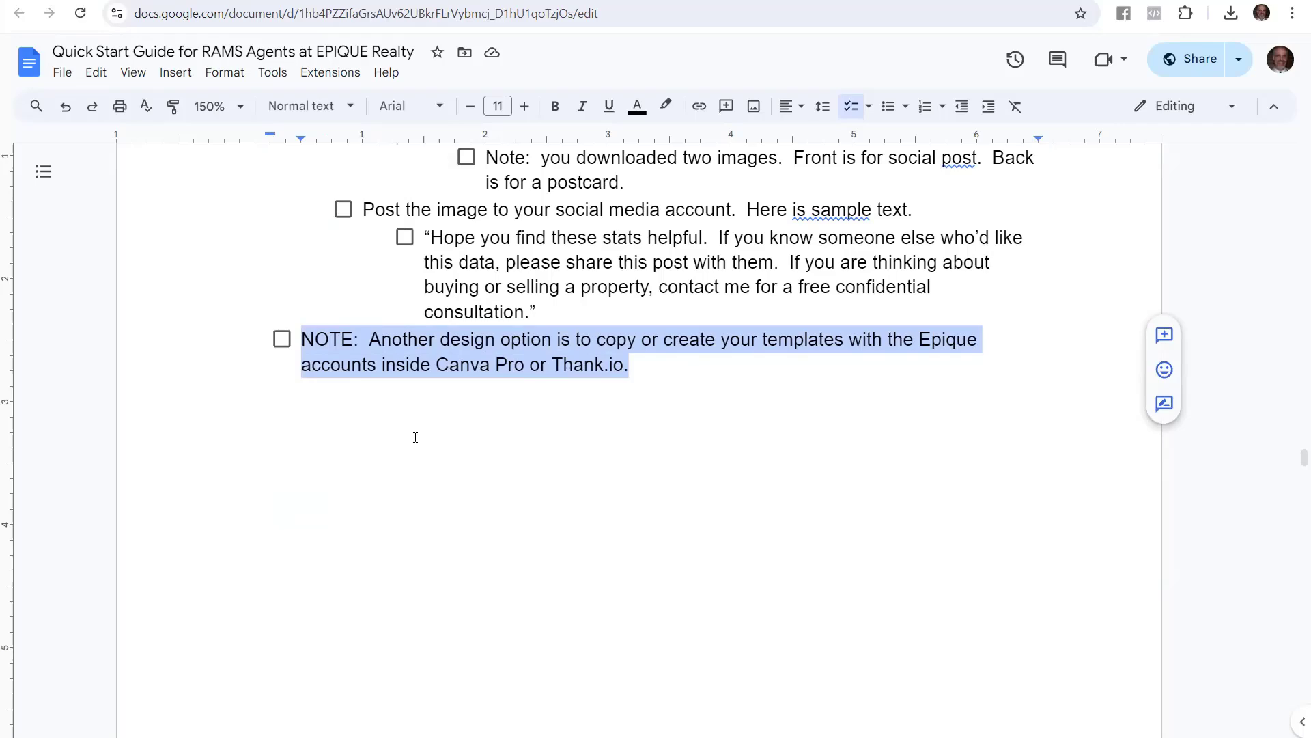
# Scroll up to the LEVEL 2: SOCIAL MEDIA heading and its three types of social posts
pyautogui.scroll(4, 196, 389)
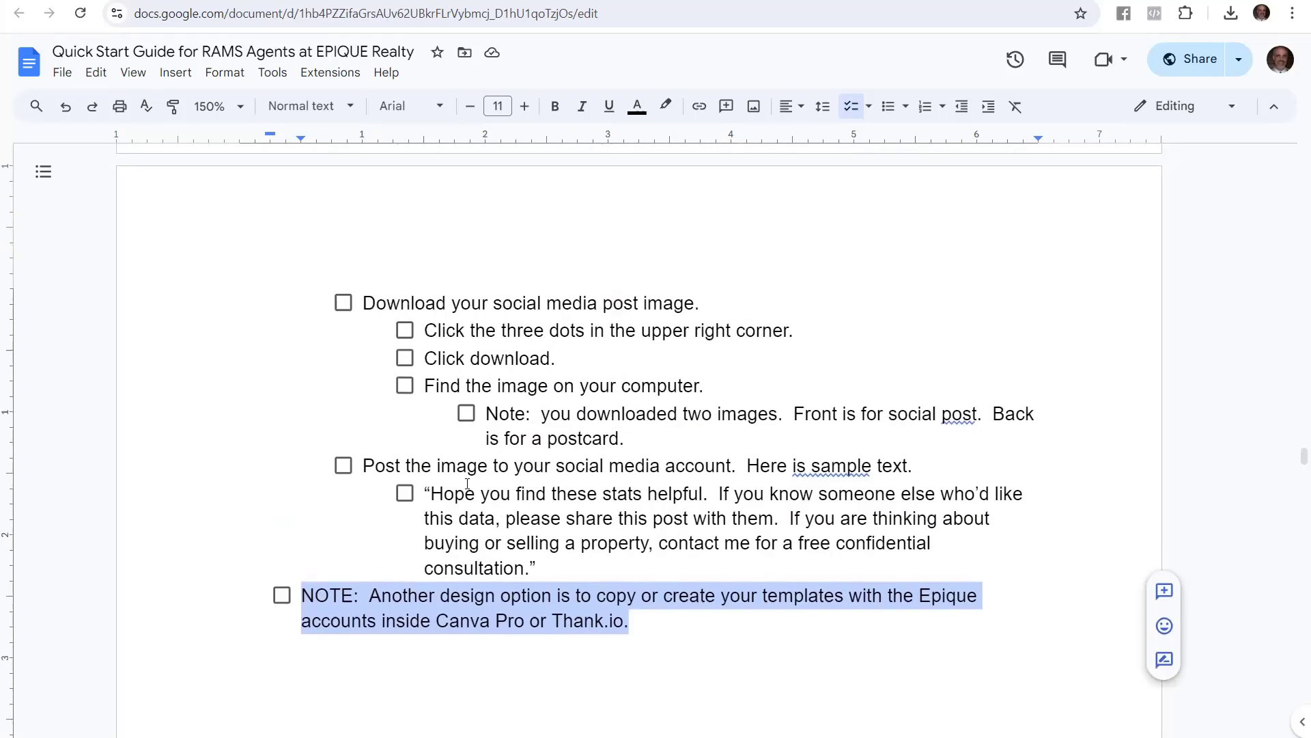
pyautogui.click(401, 439)
pyautogui.scroll(2, 496, 403)
pyautogui.scroll(15, 496, 403)
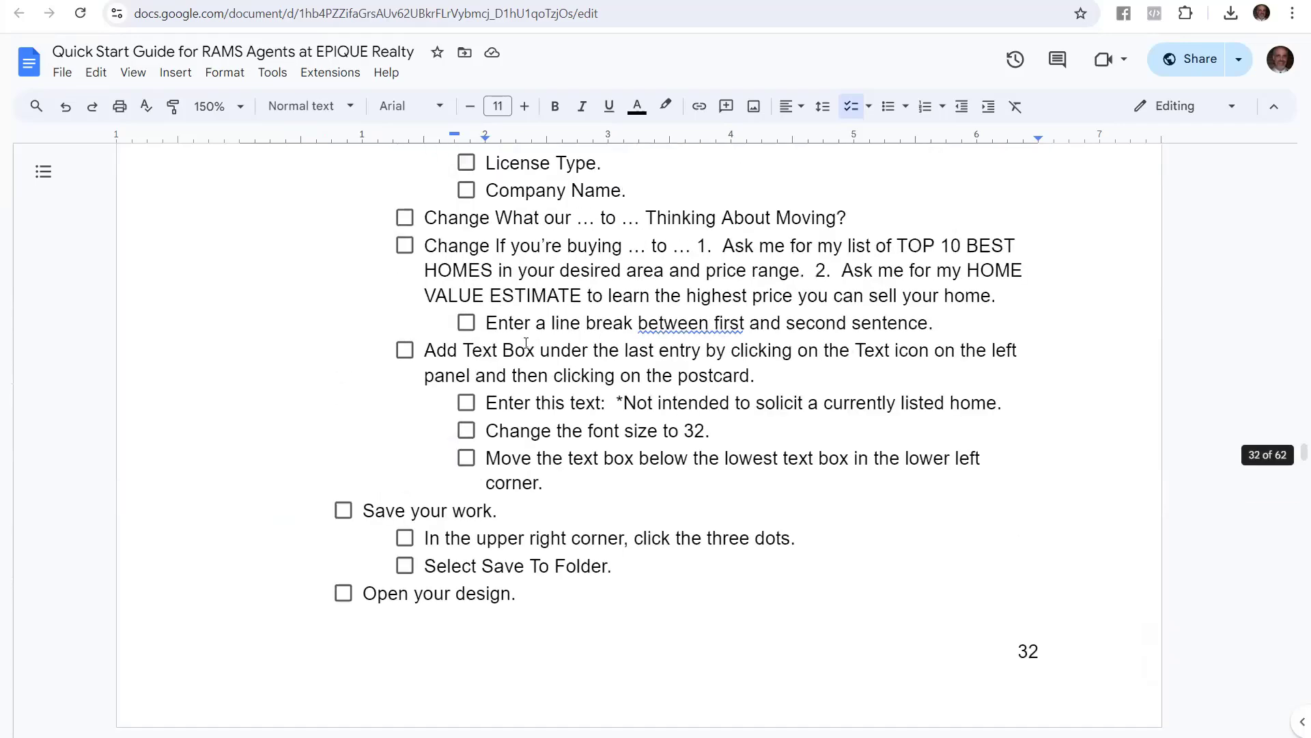
pyautogui.scroll(20, 524, 354)
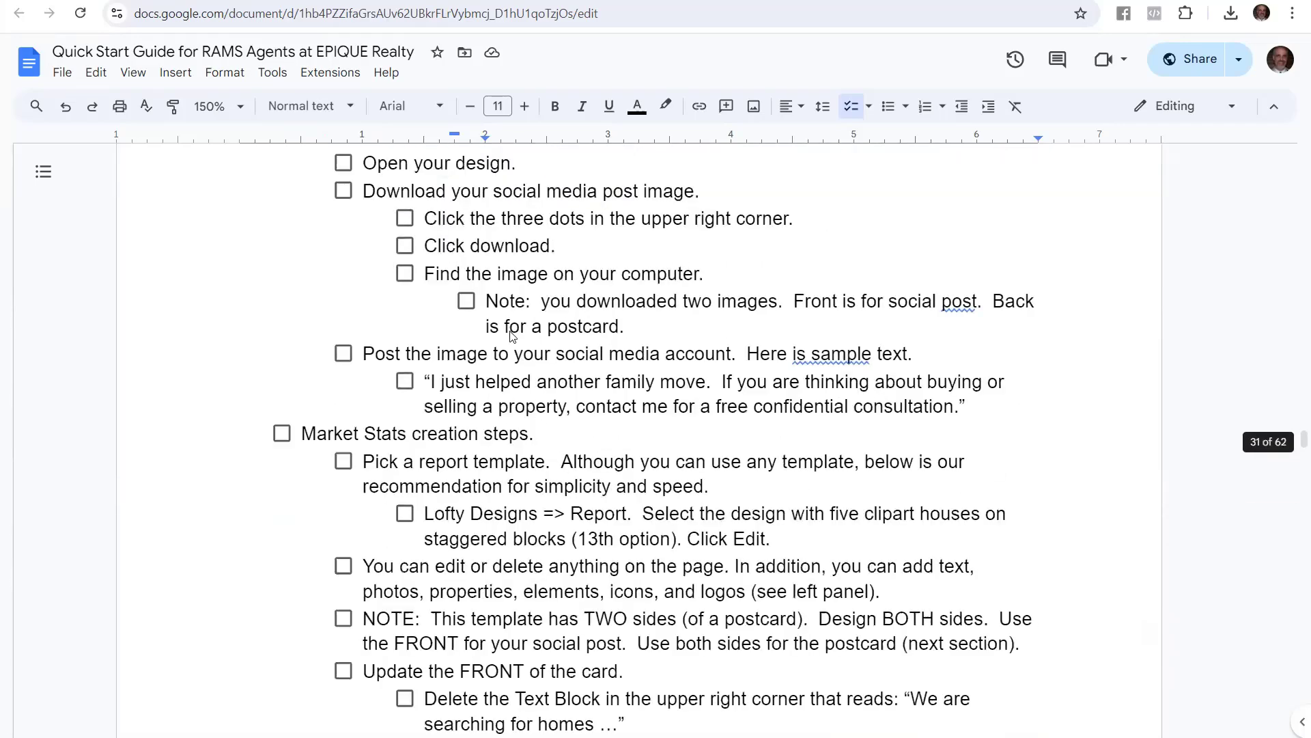
pyautogui.scroll(20, 511, 332)
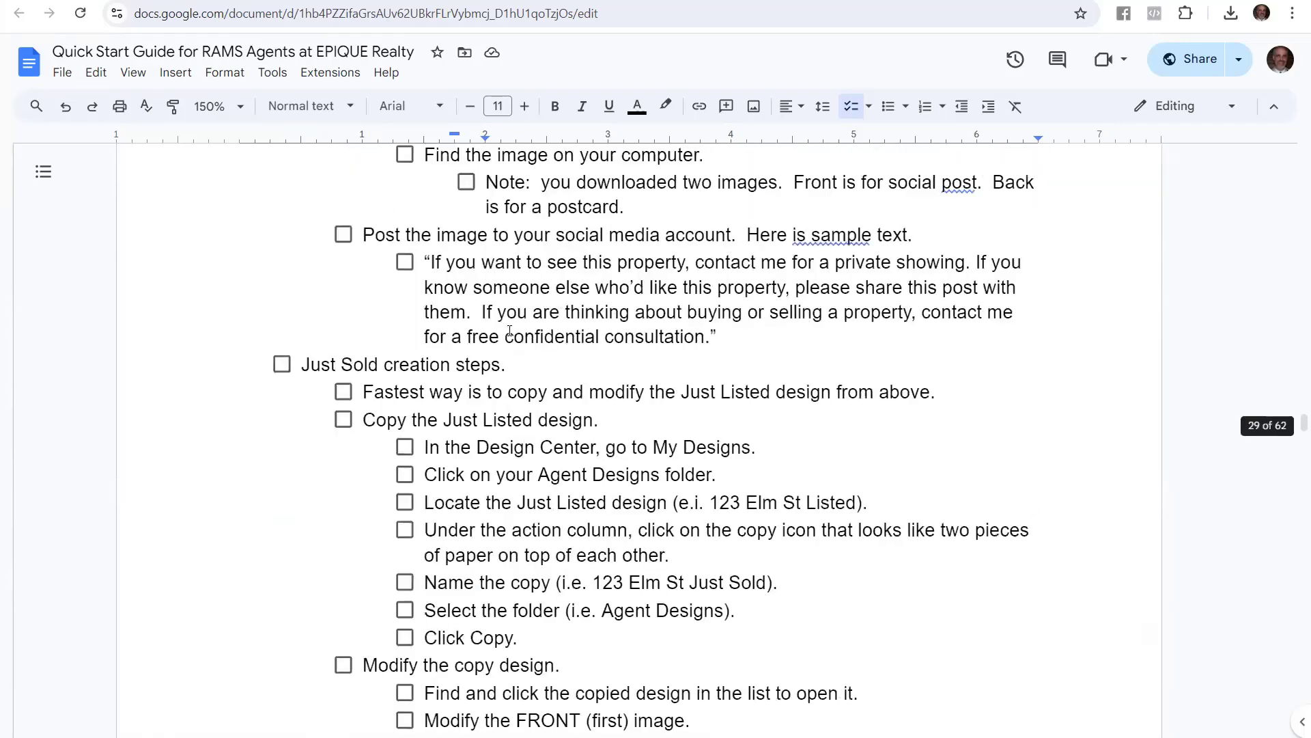
pyautogui.scroll(20, 510, 330)
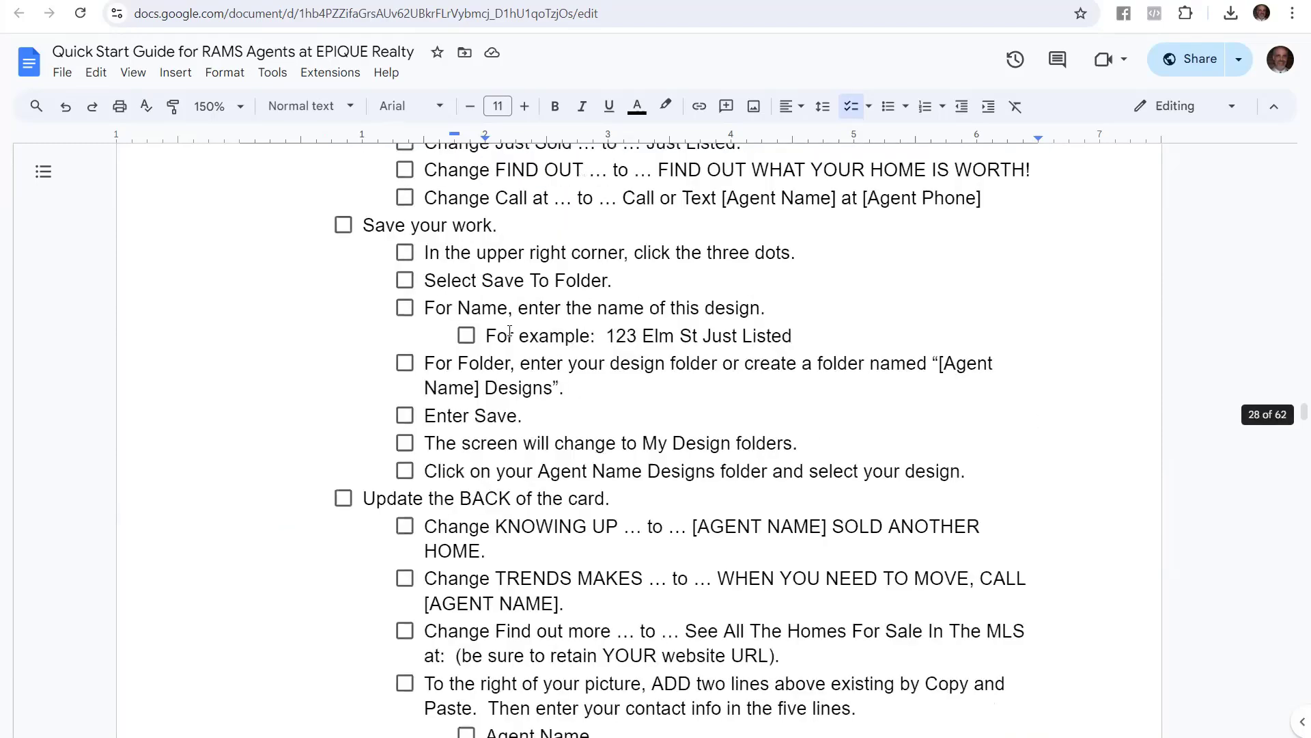
pyautogui.scroll(20, 509, 330)
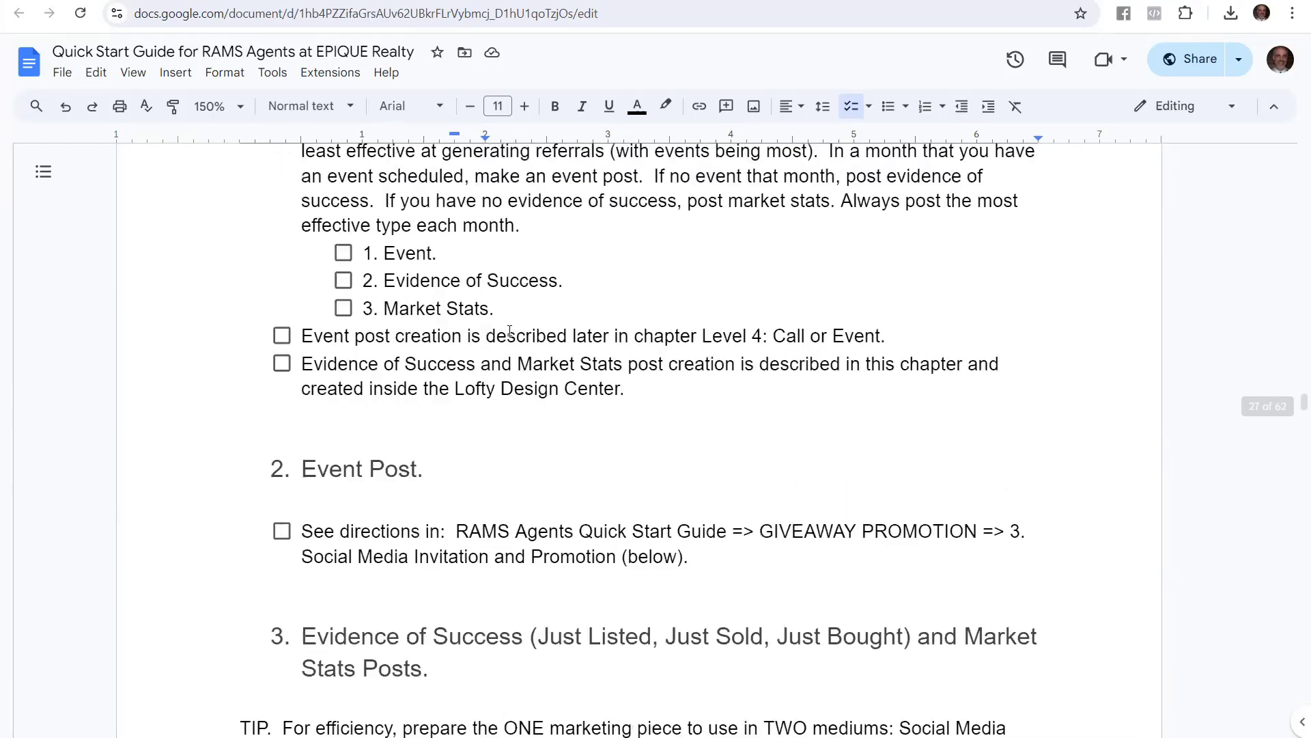